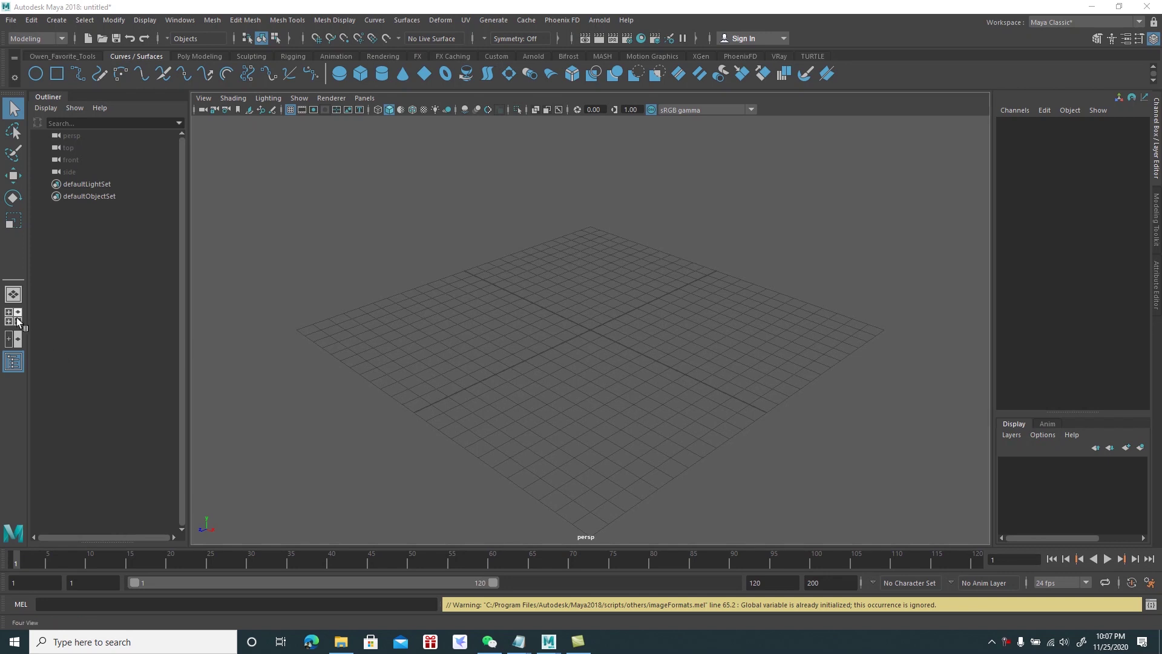
Switch to the four-view layout and start an Image Plane import in the front view
click(20, 317)
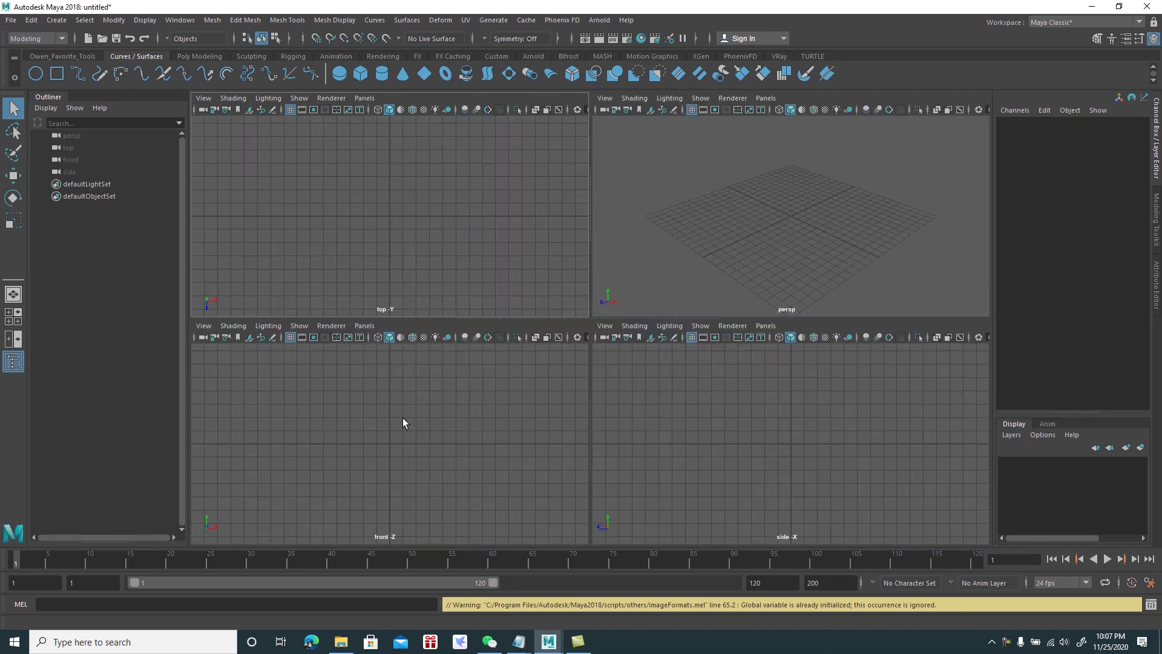
click(392, 442)
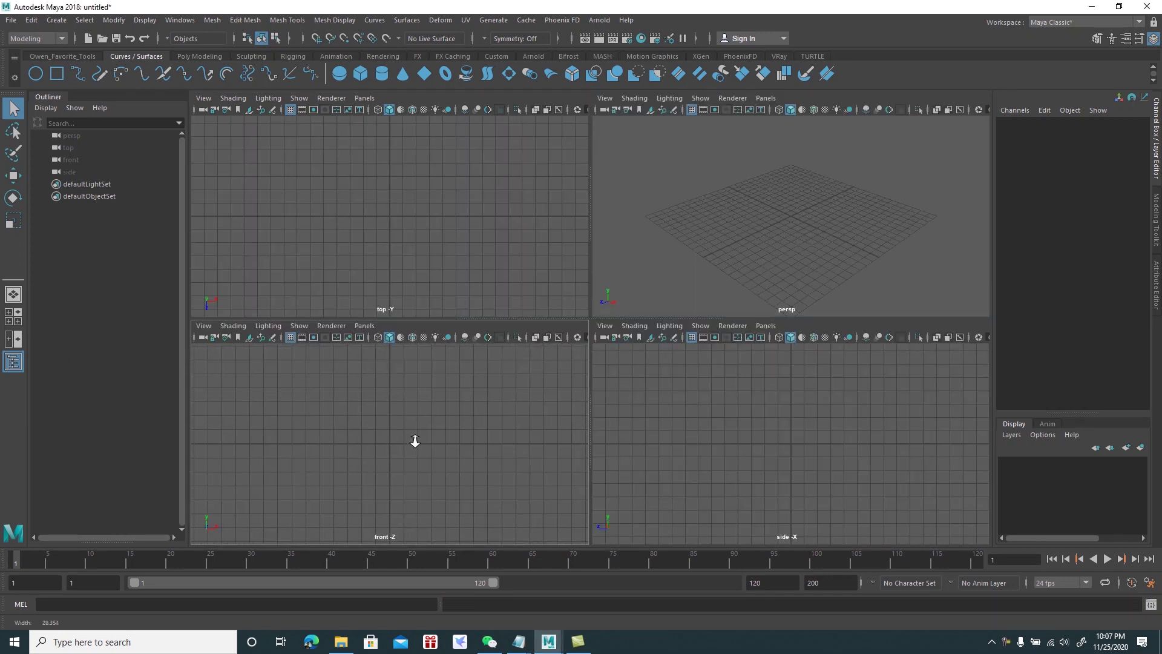
click(203, 325)
mouse_move(227, 596)
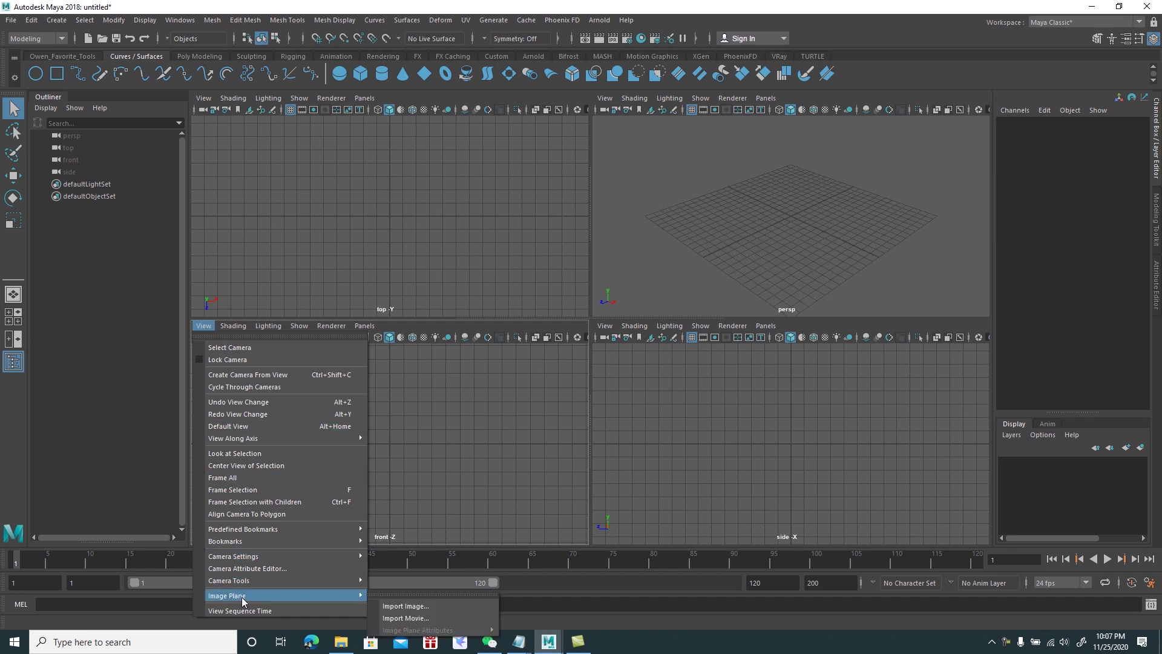
click(393, 607)
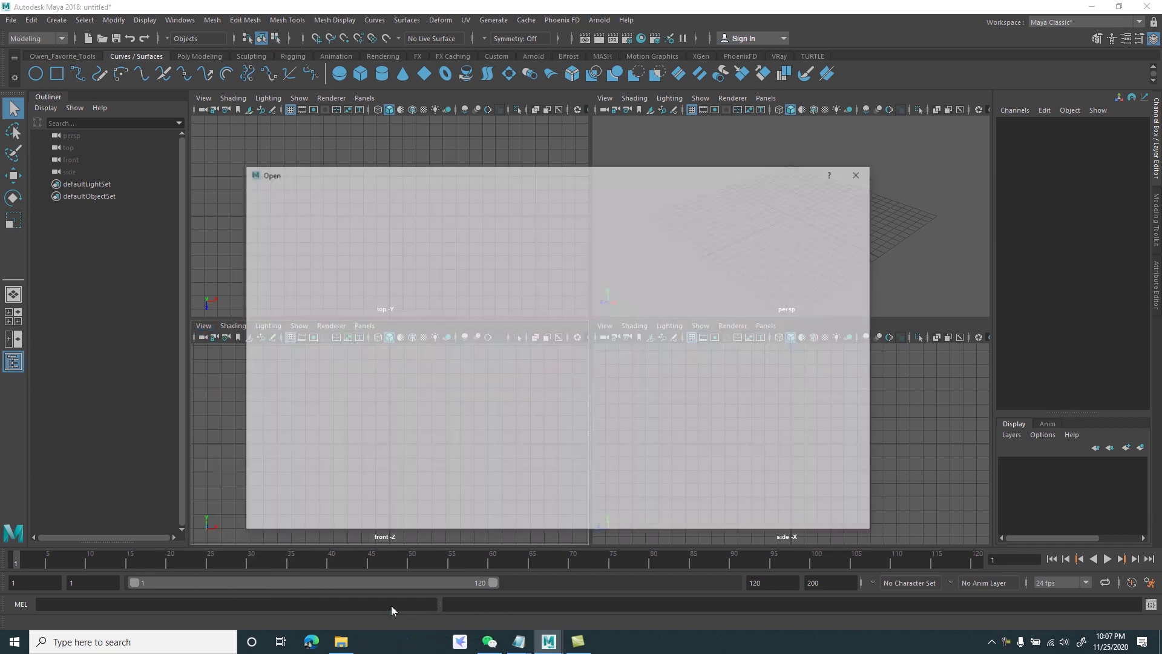
Import Woodtoys15.jpg from the reference images folder as the front-view image plane
text(D:\Owen Files\Media Design School\2020\MDS Lessons\3D Modeling\Lesson Notes\Week01 - Introduction\Images - for Nurbs Speed Modeling)
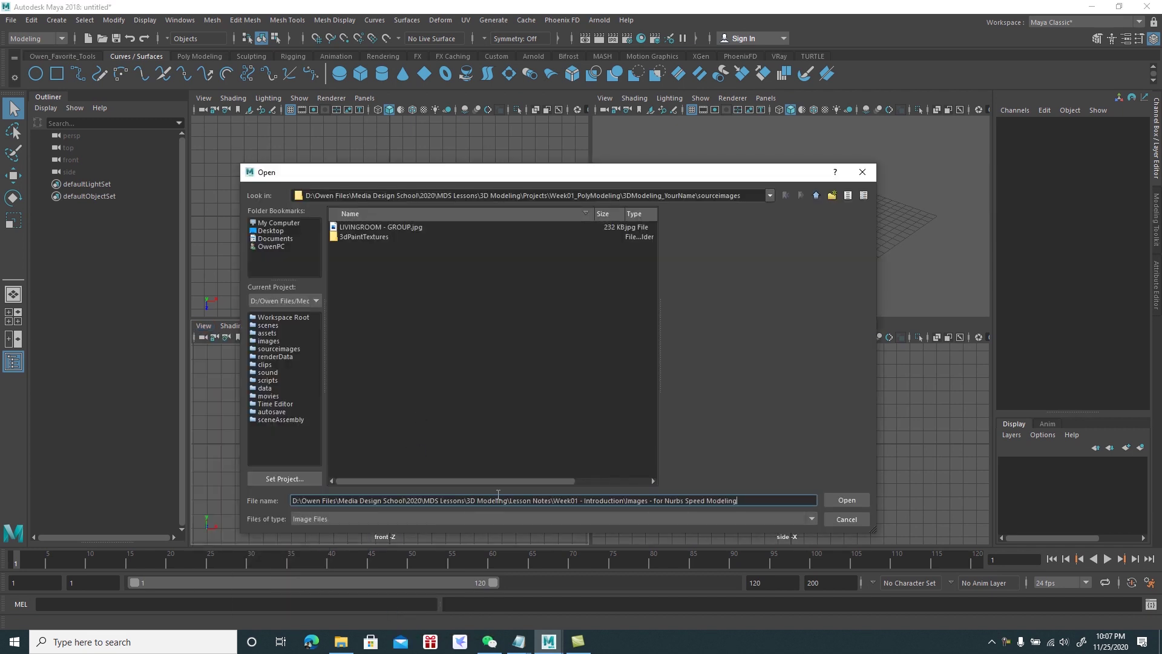
click(834, 500)
scroll(409, 417, down, 1)
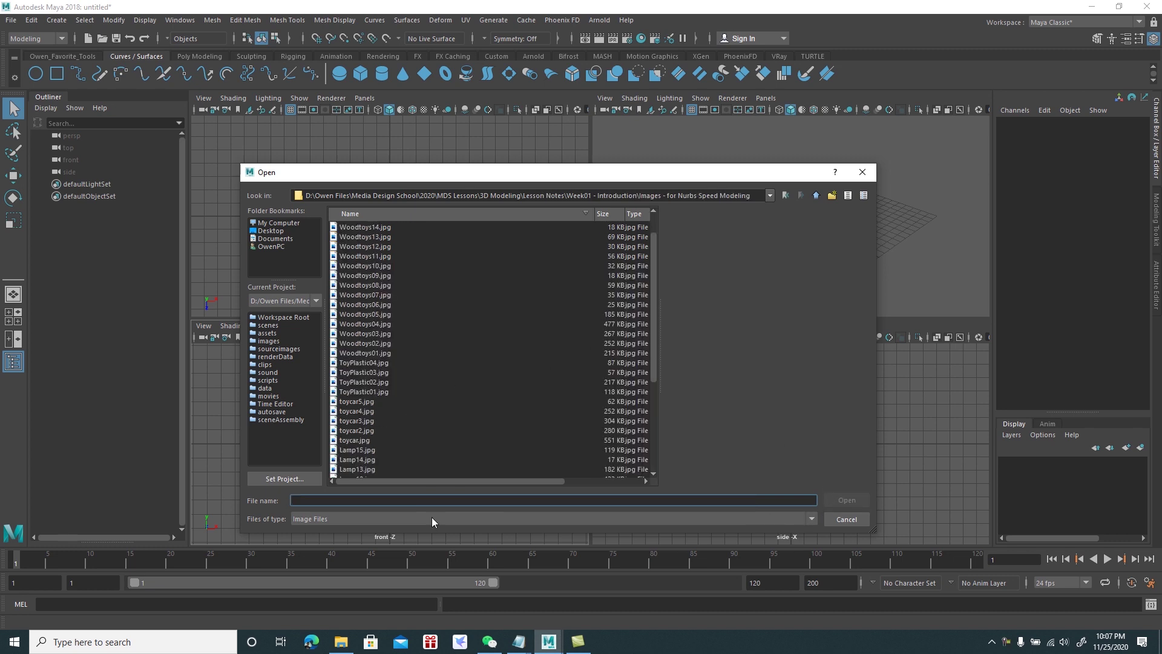
click(342, 642)
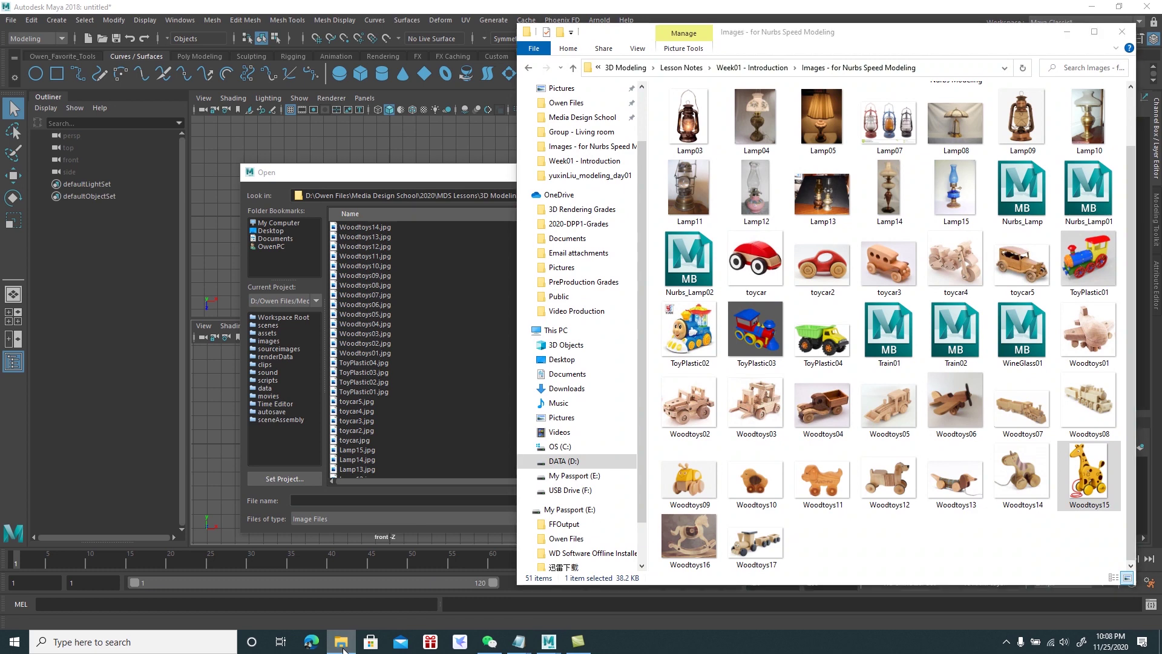
click(343, 648)
scroll(380, 400, down, 1)
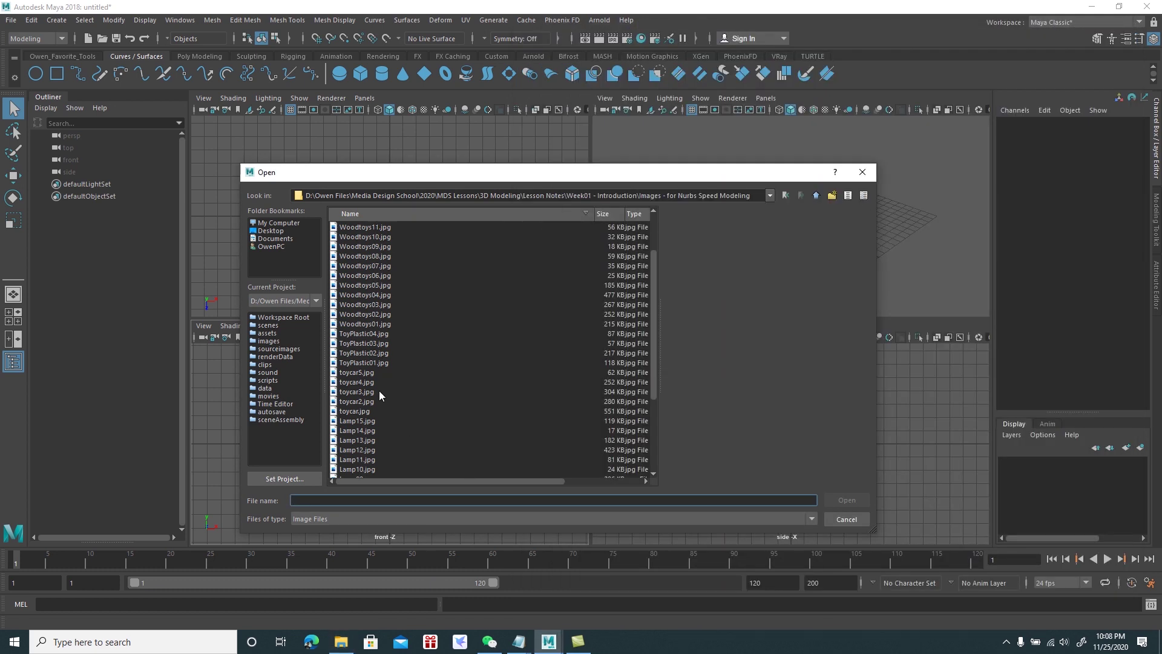
scroll(379, 391, up, 1)
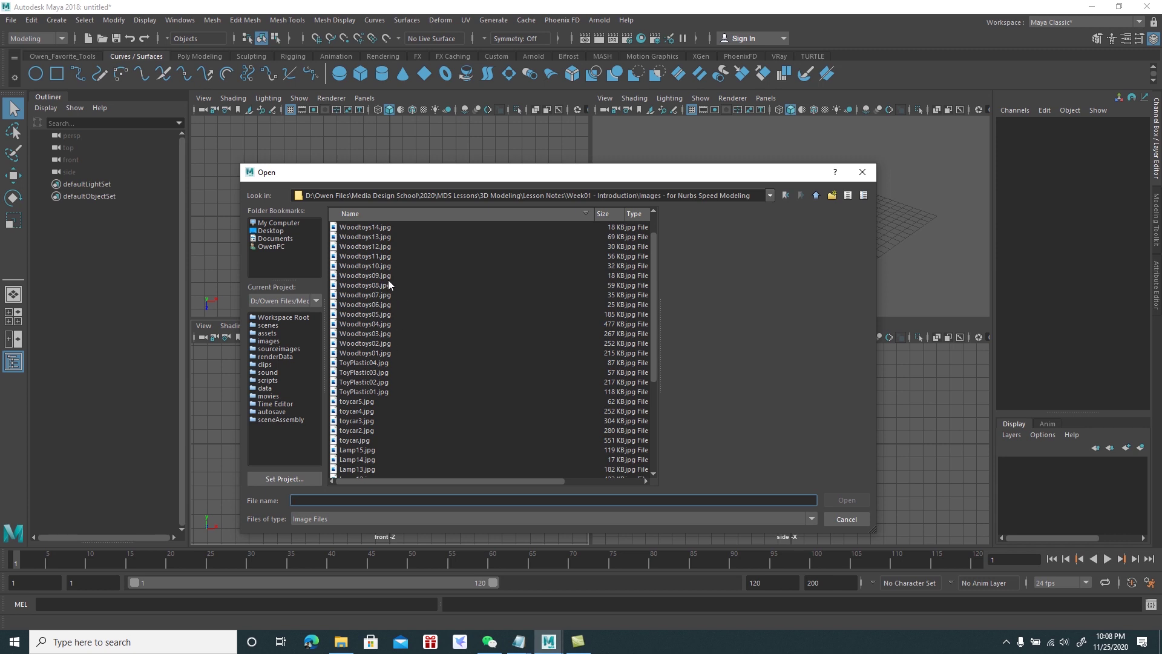
scroll(384, 249, up, 1)
click(384, 246)
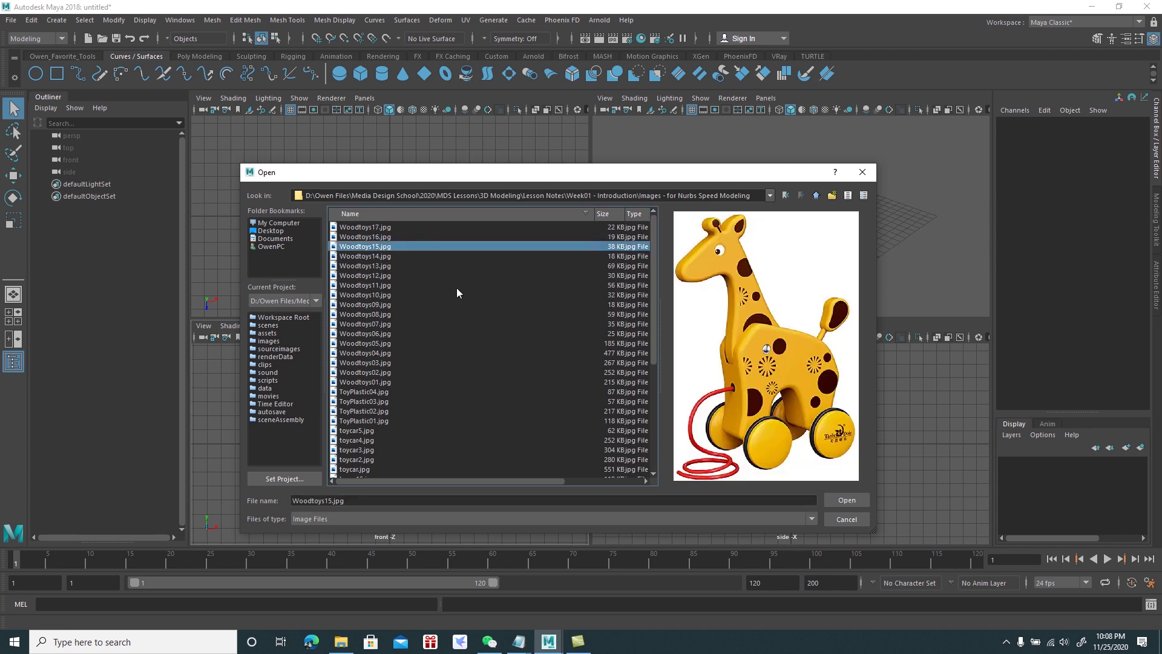
click(846, 501)
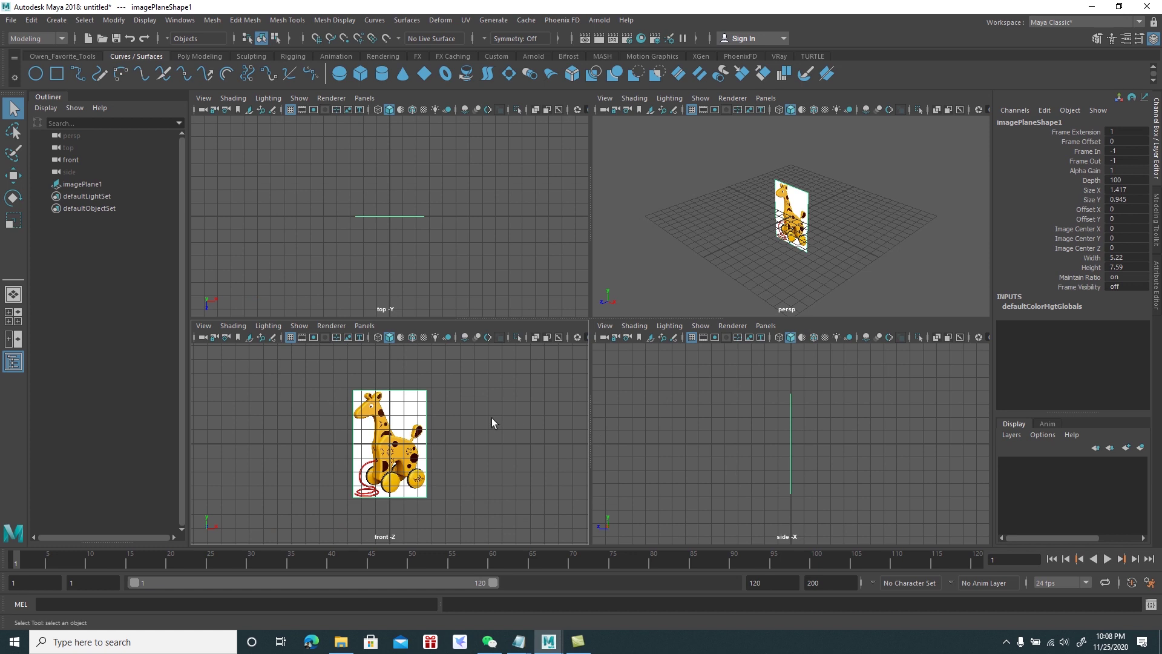
Select imagePlane1 and raise it above the grid
click(99, 181)
click(794, 238)
key(w)
drag(788, 197, 787, 176)
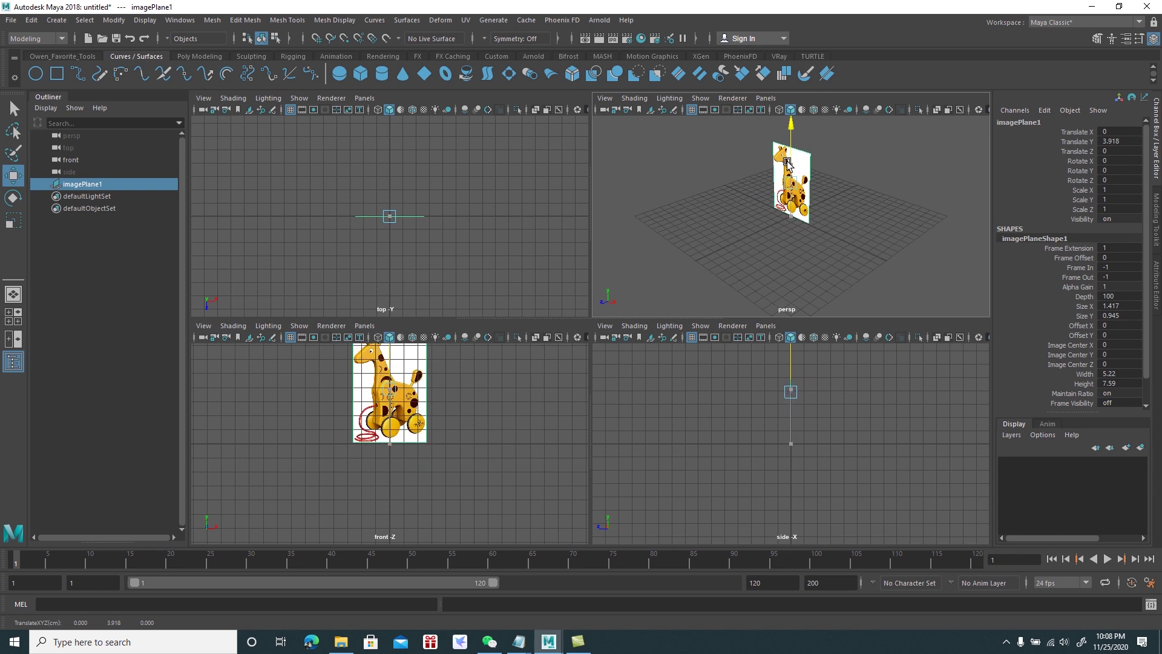
mouse_move(787, 177)
mouse_down()
mouse_move(812, 190)
mouse_move(858, 174)
mouse_move(835, 270)
mouse_move(846, 271)
mouse_up()
Scale the image plane to about 3.07 and frame it in view
key(r)
mouse_move(792, 190)
mouse_down()
mouse_move(861, 165)
mouse_move(815, 217)
mouse_move(809, 147)
mouse_up()
key(w)
scroll(781, 181, up, 5)
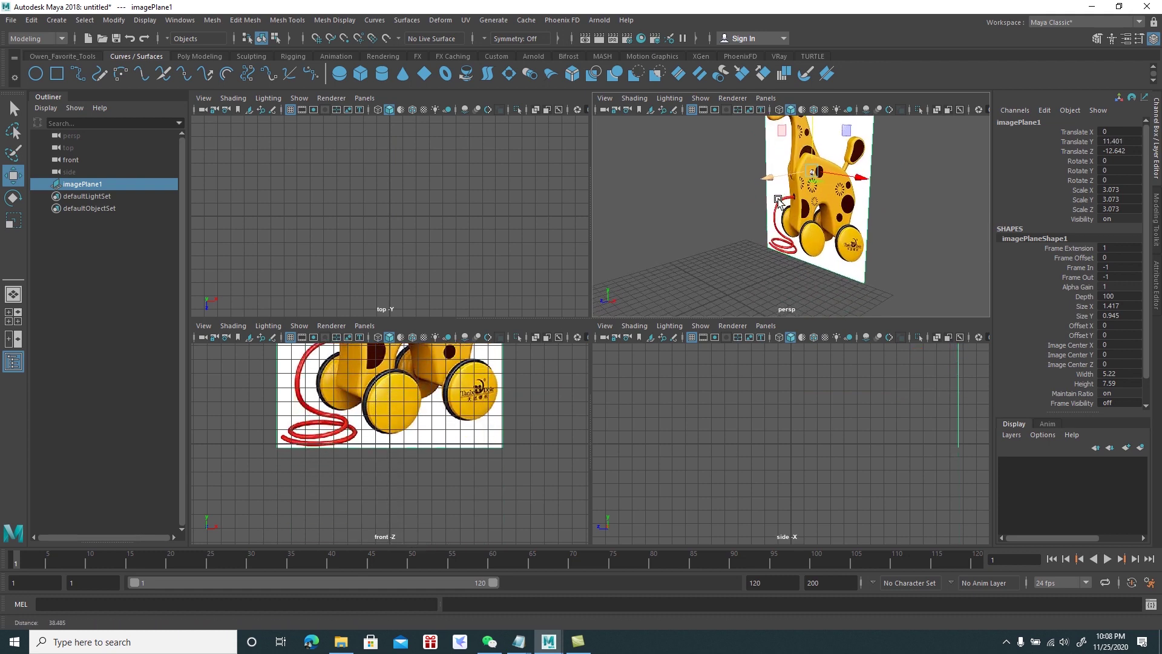
scroll(418, 409, down, 2)
key(f)
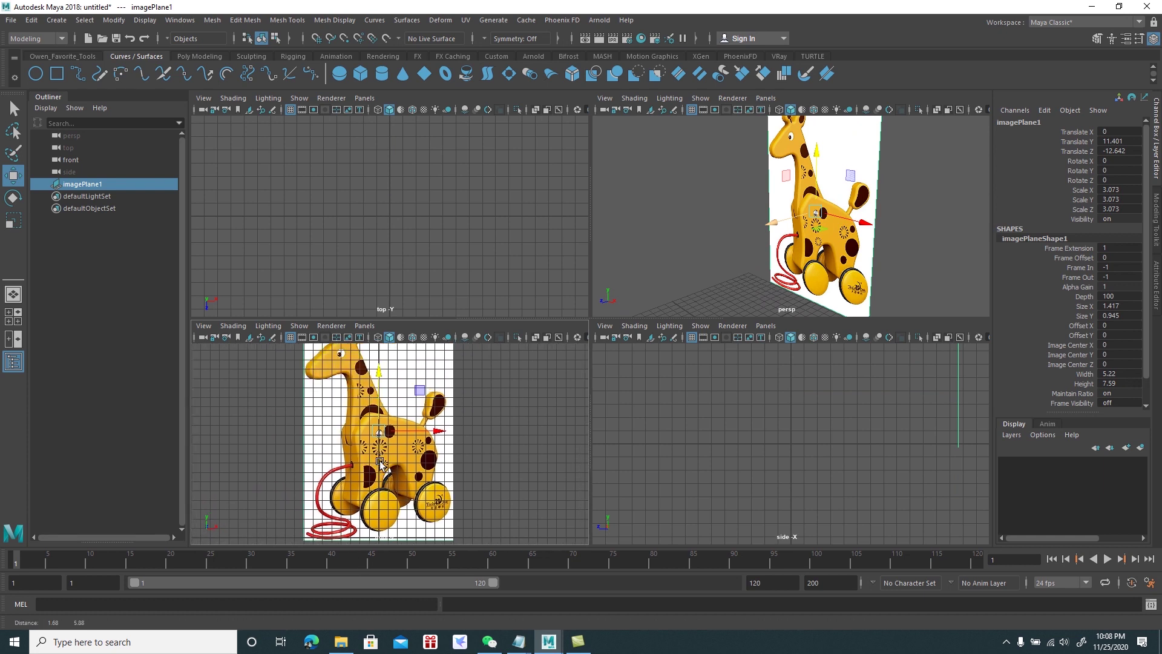
scroll(761, 241, up, 2)
scroll(761, 241, down, 1)
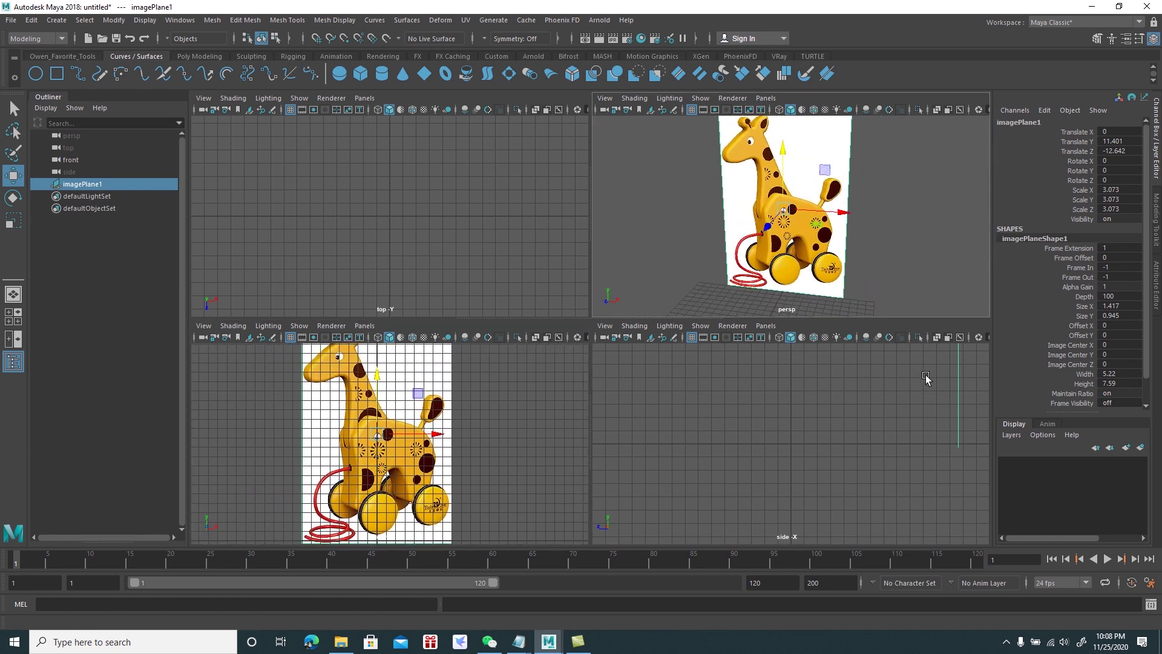
Create layer1 from the image plane and set its display to reference (R)
click(1016, 438)
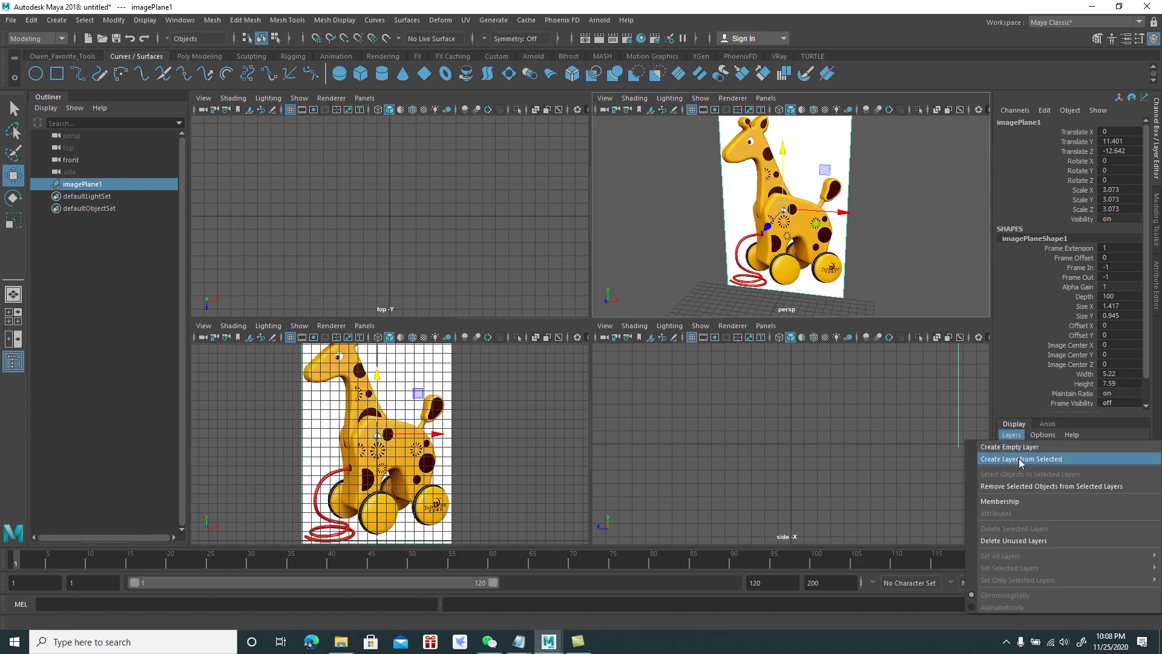
click(1018, 459)
double_click(1035, 468)
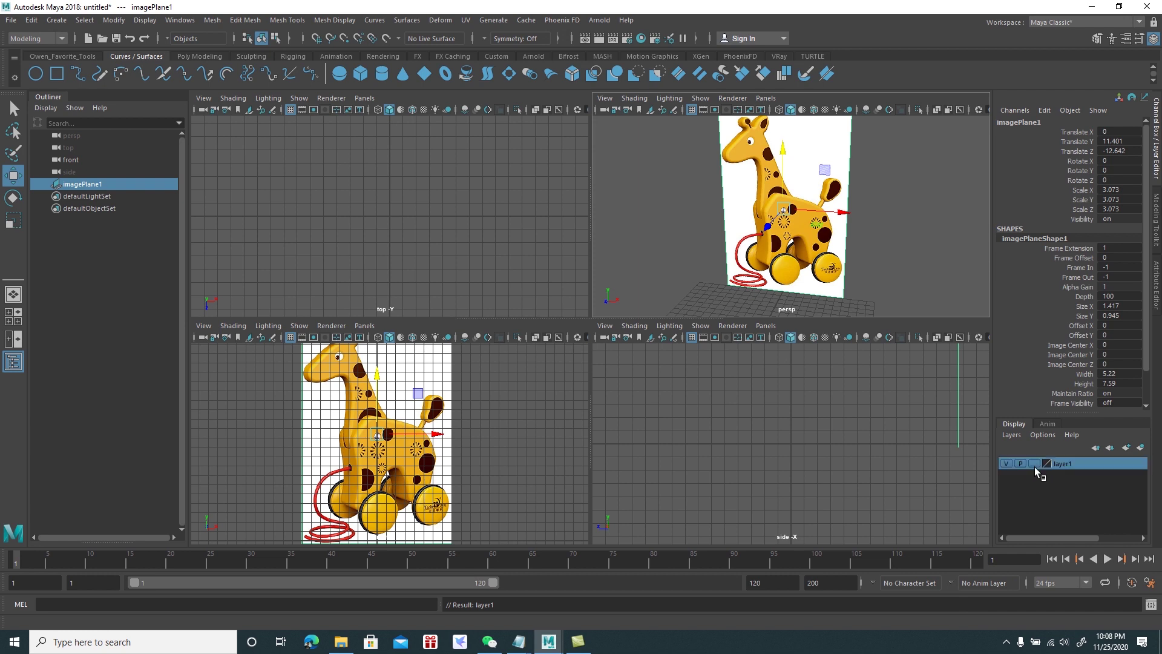
click(544, 340)
click(1035, 467)
click(1037, 467)
Deselect the image plane and begin Save Scene As
click(882, 161)
drag(857, 187, 759, 237)
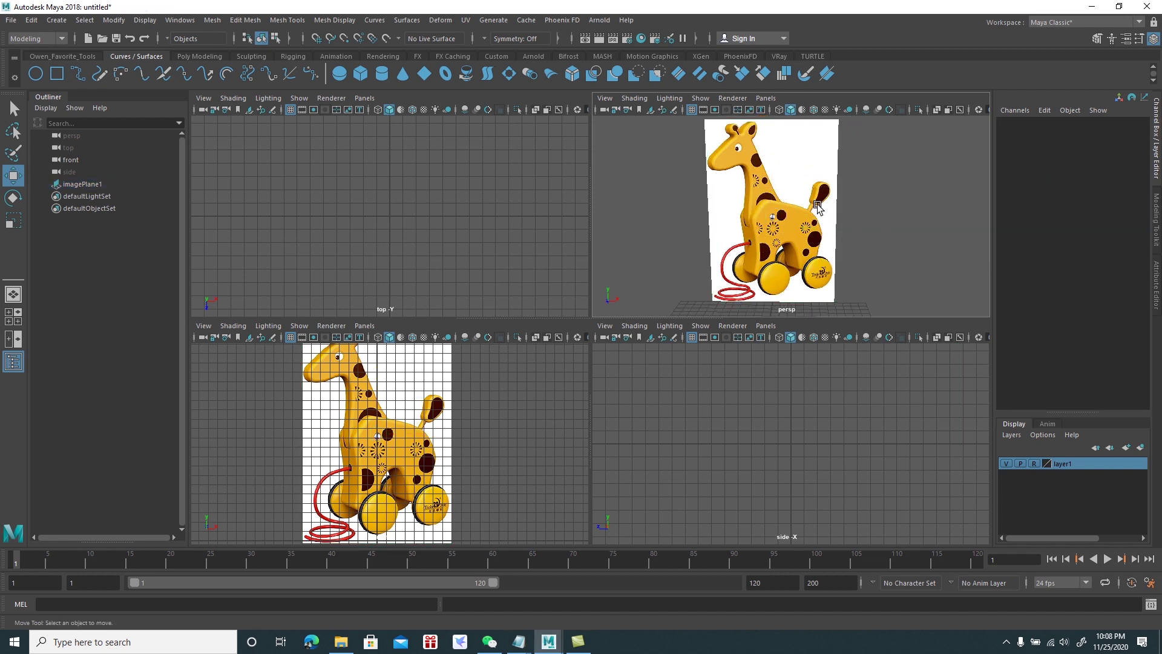
scroll(515, 414, down, 1)
scroll(503, 417, down, 1)
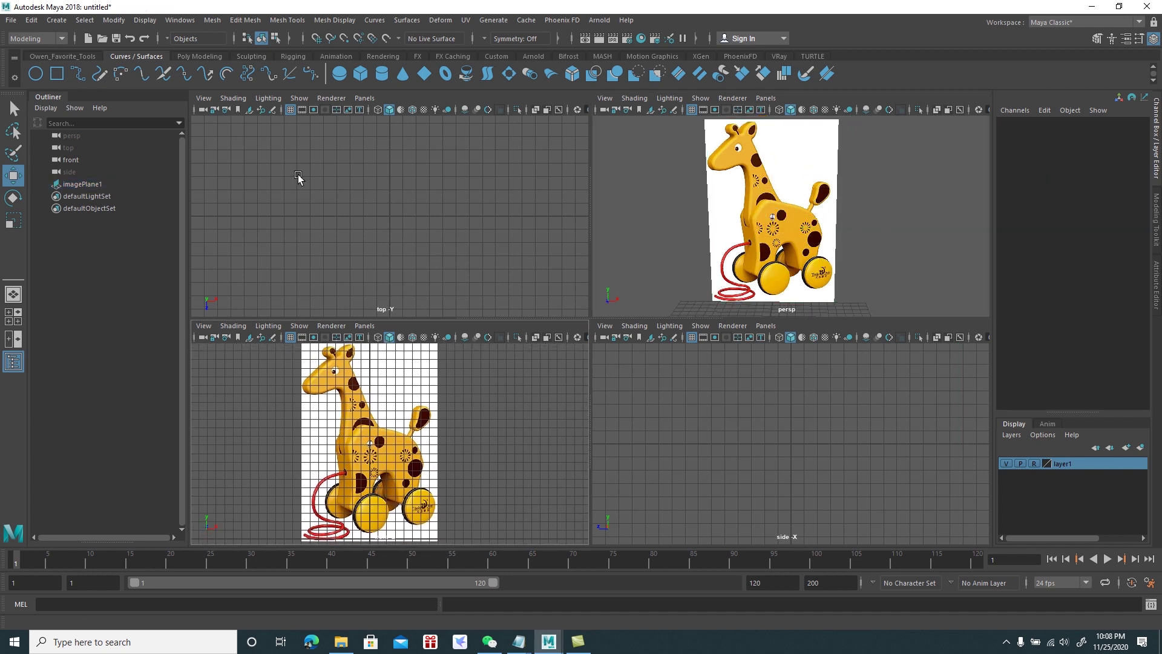
click(11, 20)
click(52, 83)
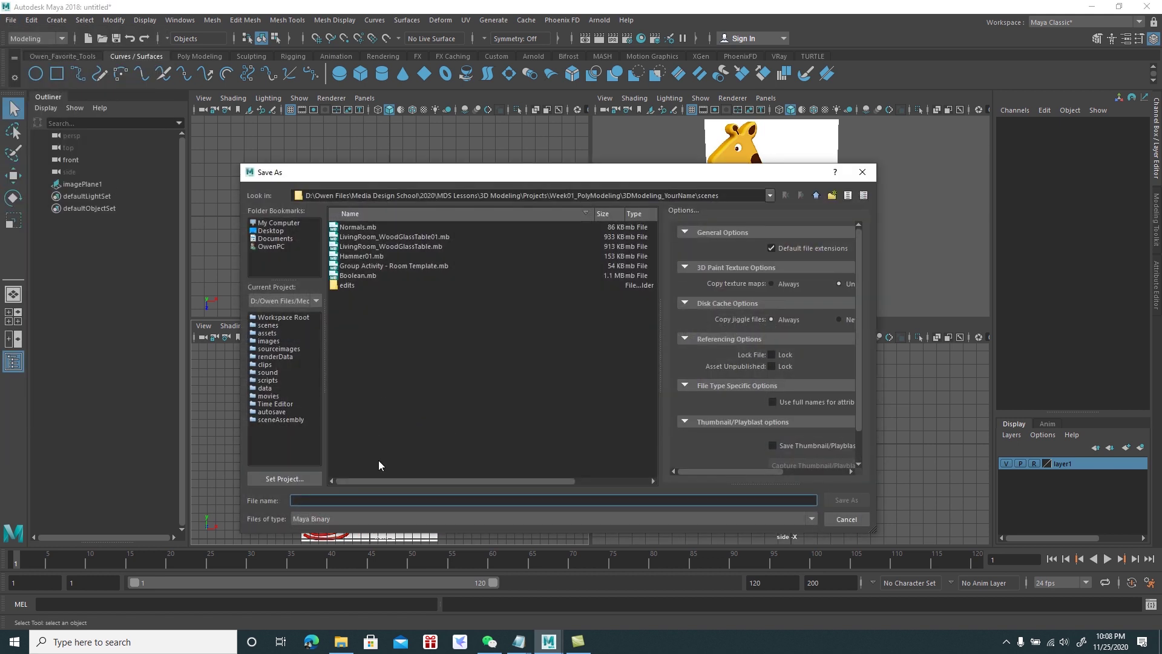
Browse to Lesson Notes\Week01 - Introduction\Images - for Nurbs Speed Modeling
click(815, 199)
click(816, 197)
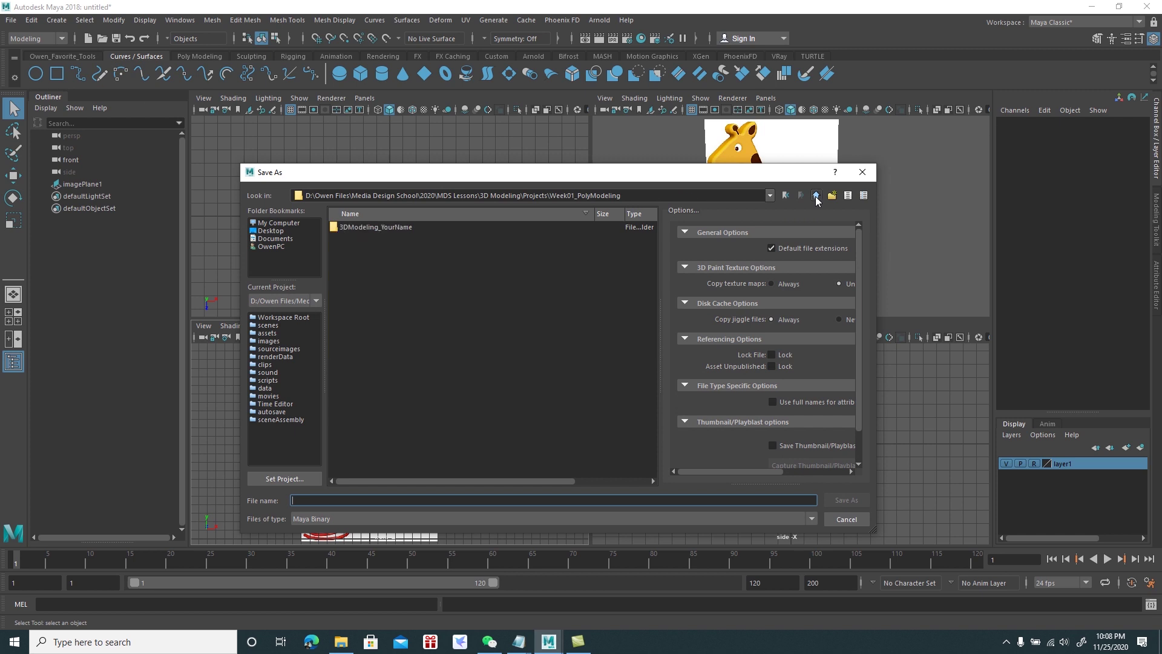
click(770, 195)
click(514, 227)
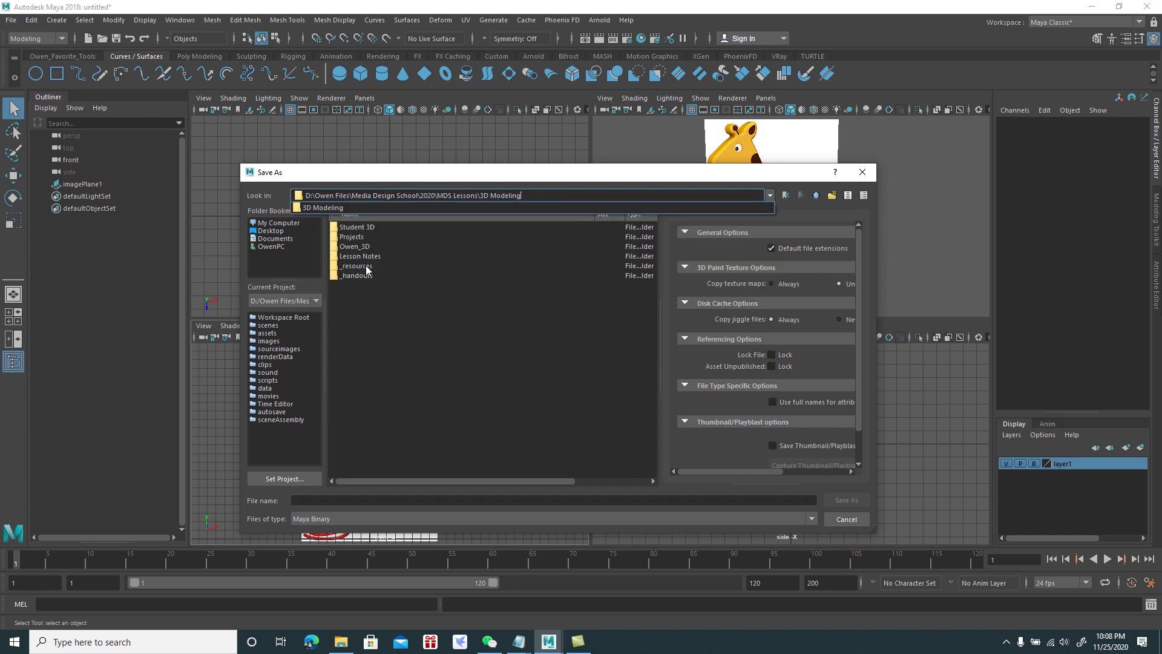
double_click(371, 256)
double_click(399, 255)
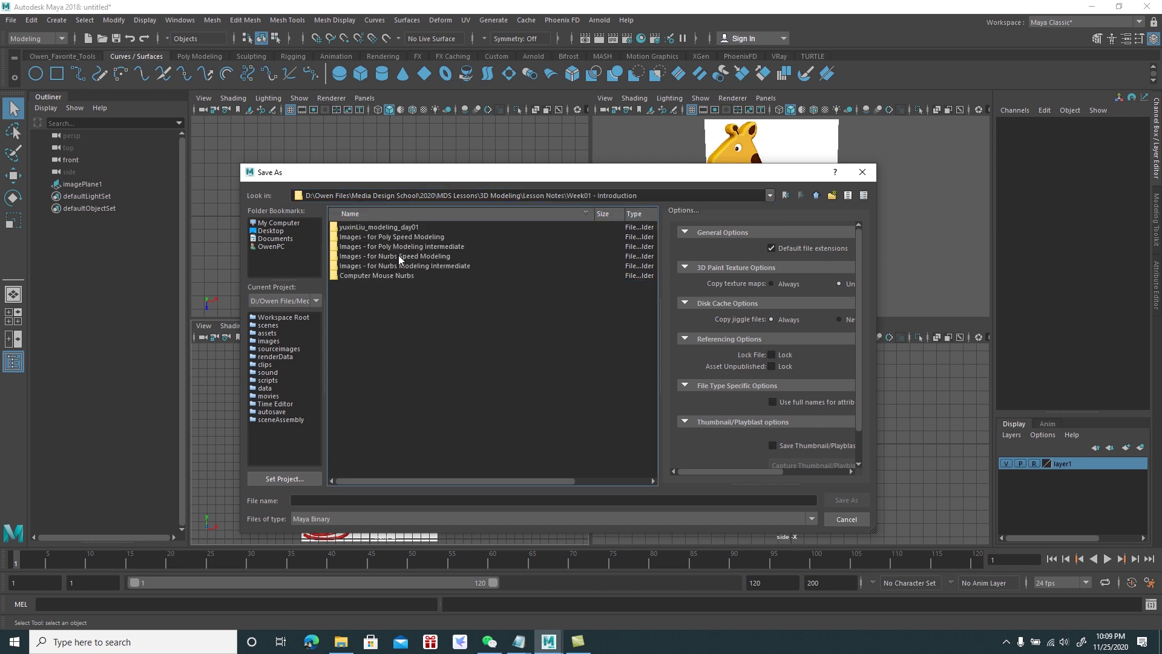
click(424, 258)
double_click(423, 260)
Save the scene there as GiraffeWoodToy01
click(397, 500)
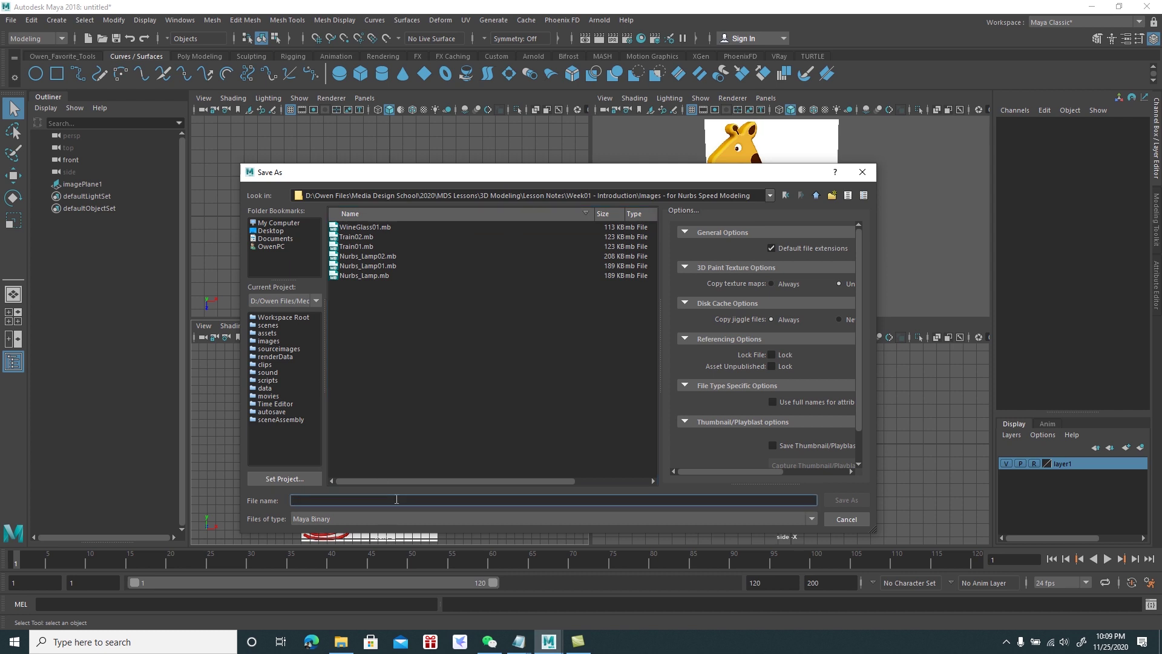
text(GiraffeWoodToy01)
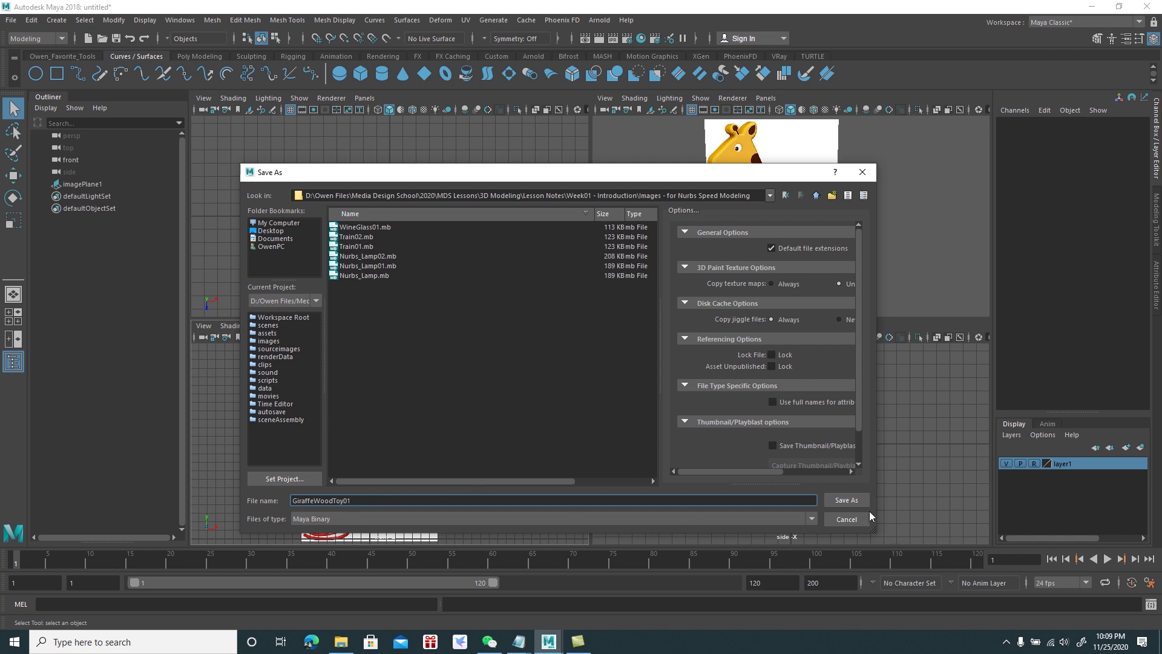
click(847, 500)
click(403, 431)
key(w)
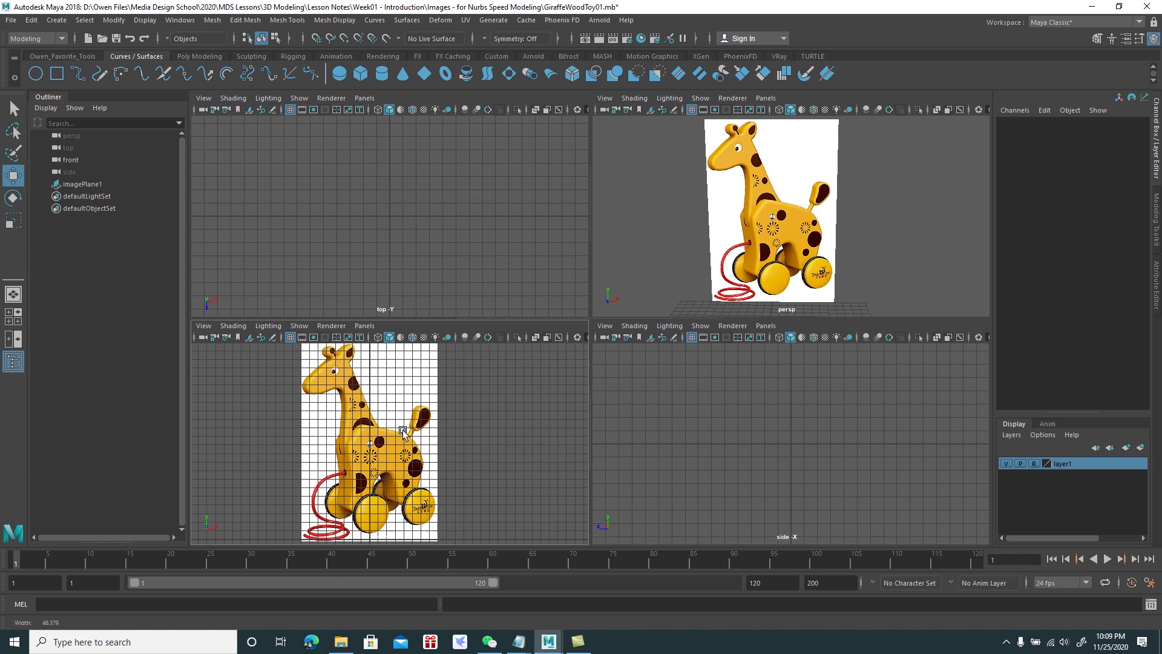
scroll(403, 431, up, 1)
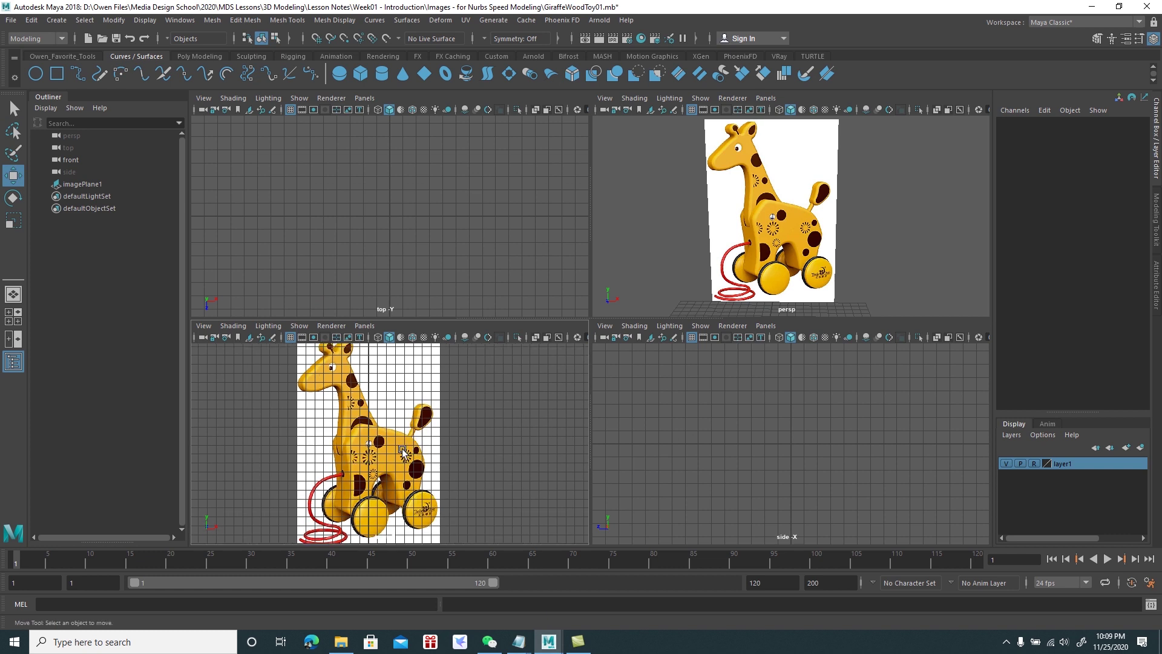
click(290, 338)
scroll(388, 458, up, 1)
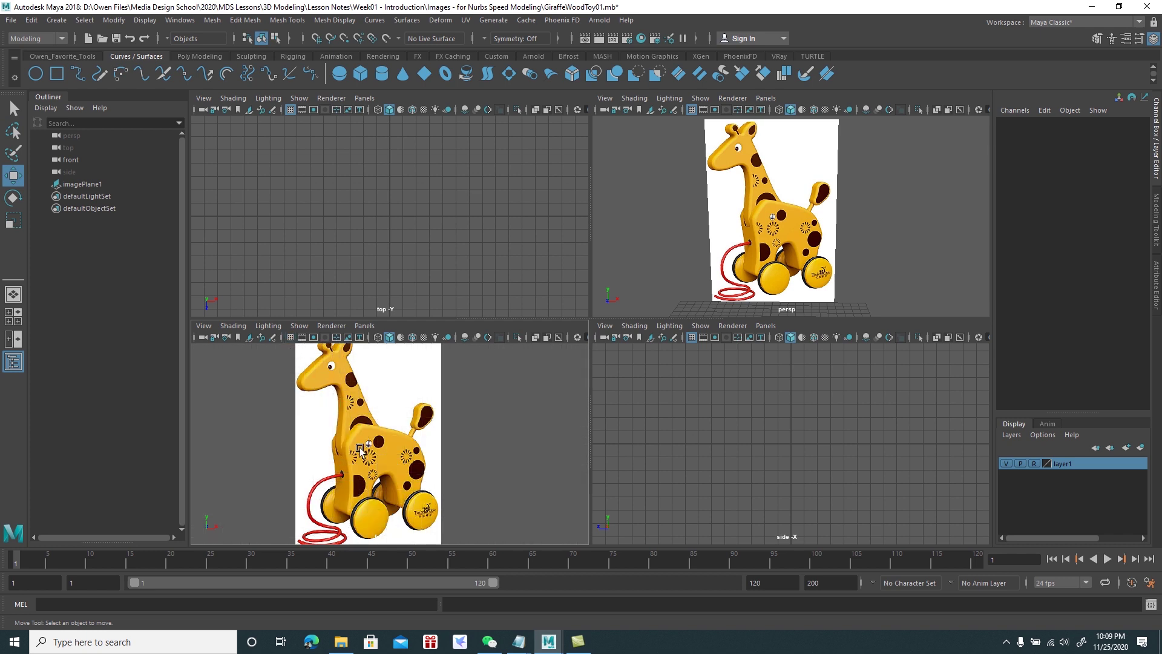
scroll(361, 451, up, 1)
scroll(405, 452, up, 1)
scroll(406, 452, up, 1)
scroll(416, 415, up, 1)
scroll(445, 487, up, 1)
scroll(429, 466, down, 1)
scroll(411, 442, down, 2)
scroll(397, 421, down, 1)
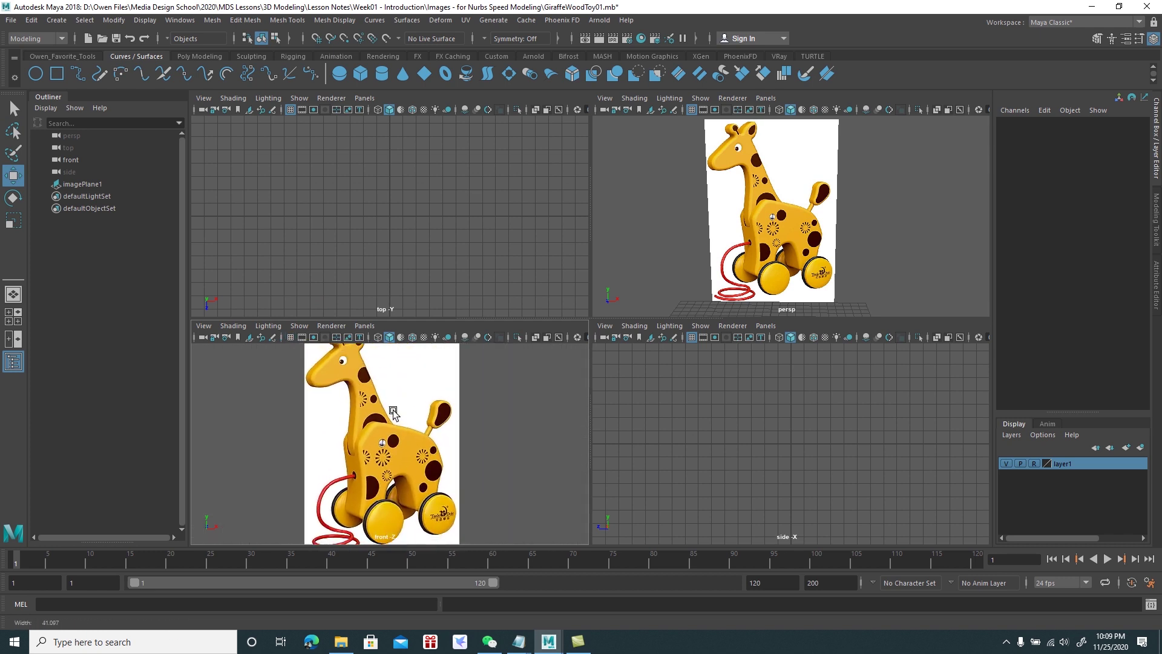
scroll(397, 426, up, 1)
scroll(397, 425, down, 1)
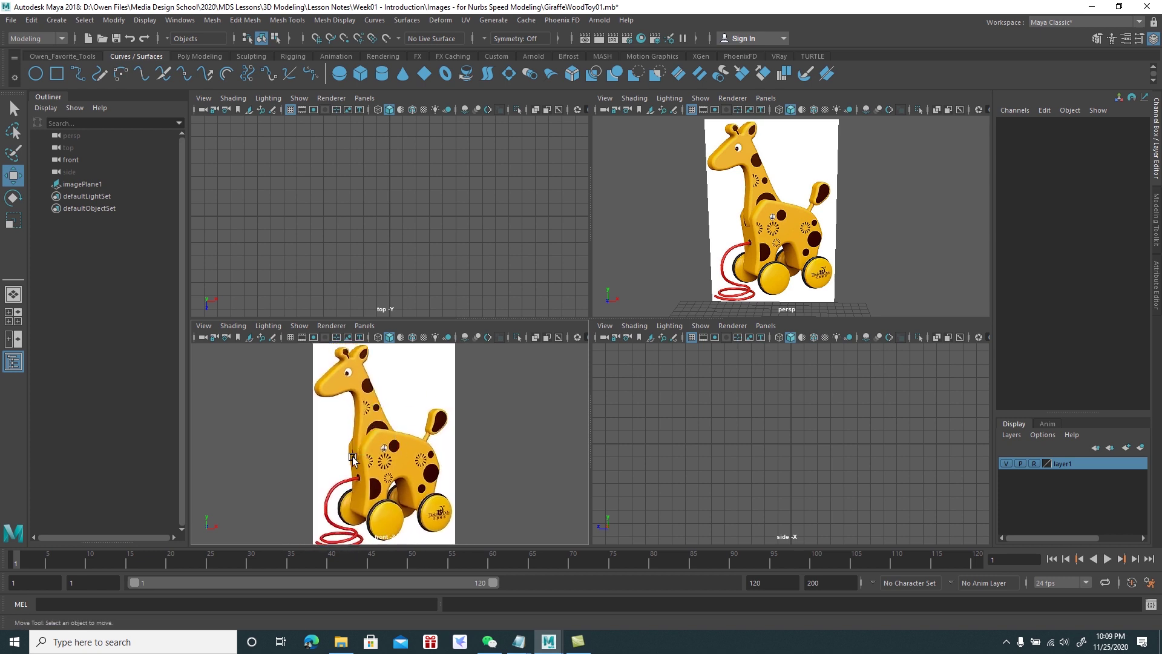
mouse_move(849, 204)
alt+mouse_down()
mouse_move(813, 205)
mouse_move(824, 221)
alt+mouse_up()
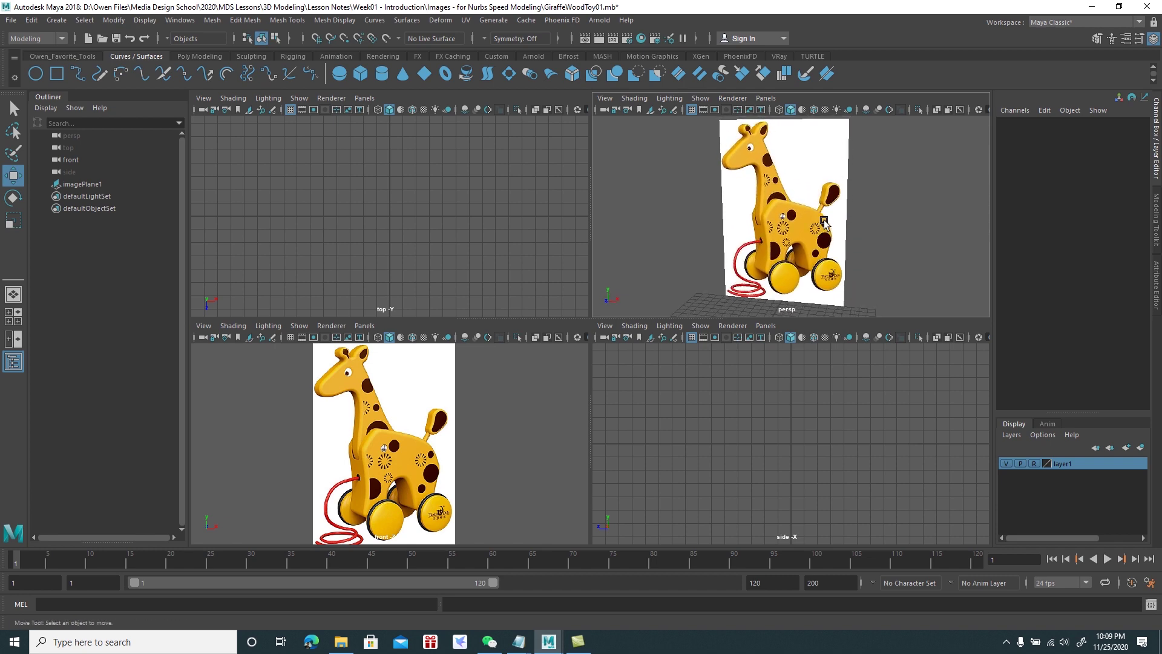
key(space)
scroll(596, 419, up, 2)
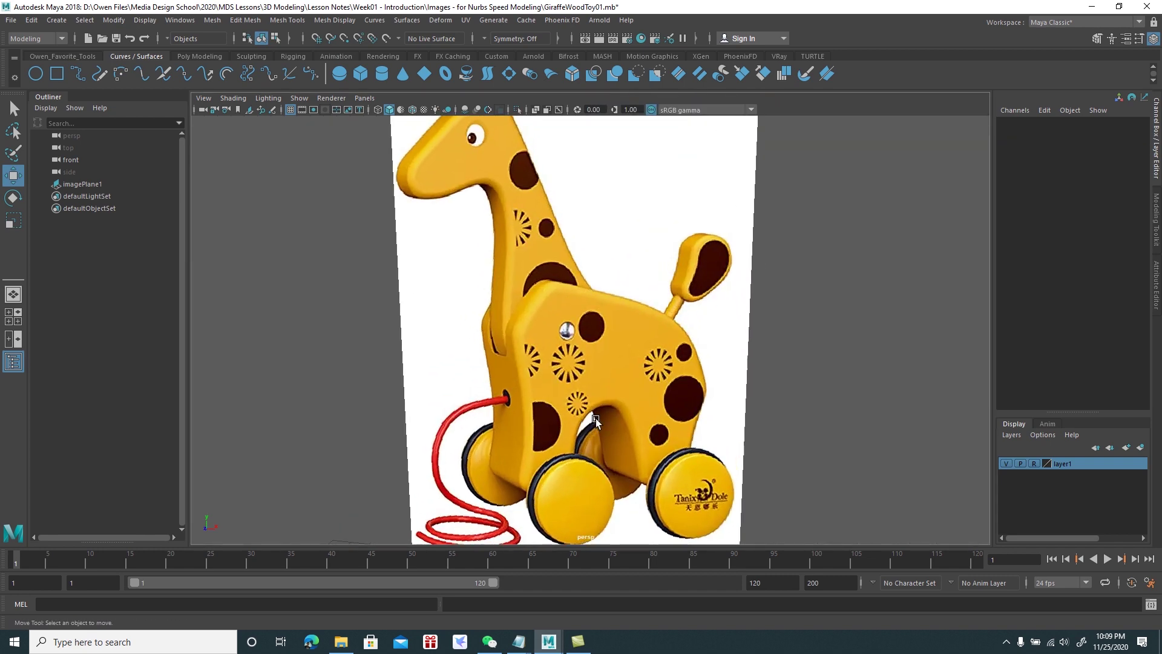
mouse_move(596, 419)
alt+mouse_down()
mouse_move(675, 388)
mouse_move(730, 403)
mouse_move(706, 265)
mouse_move(610, 324)
alt+mouse_up()
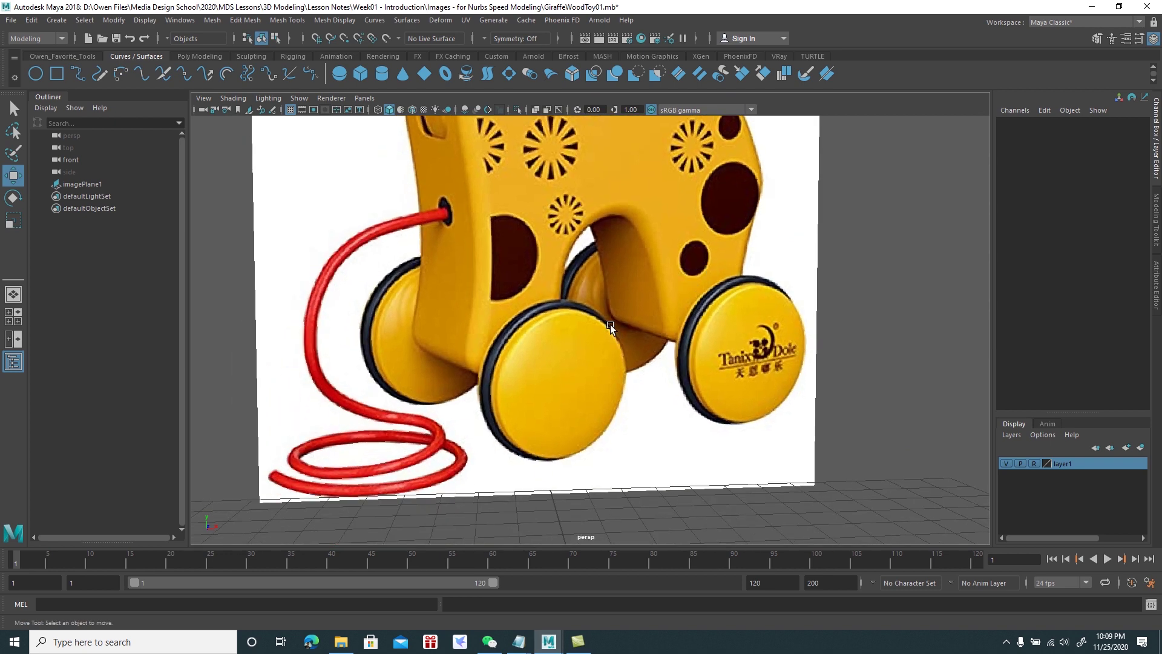
alt+right_drag(610, 324, 634, 438)
alt+drag(634, 438, 568, 357)
mouse_move(573, 314)
alt+mouse_down()
mouse_move(670, 342)
mouse_move(659, 234)
alt+mouse_up()
alt+drag(684, 367, 366, 236)
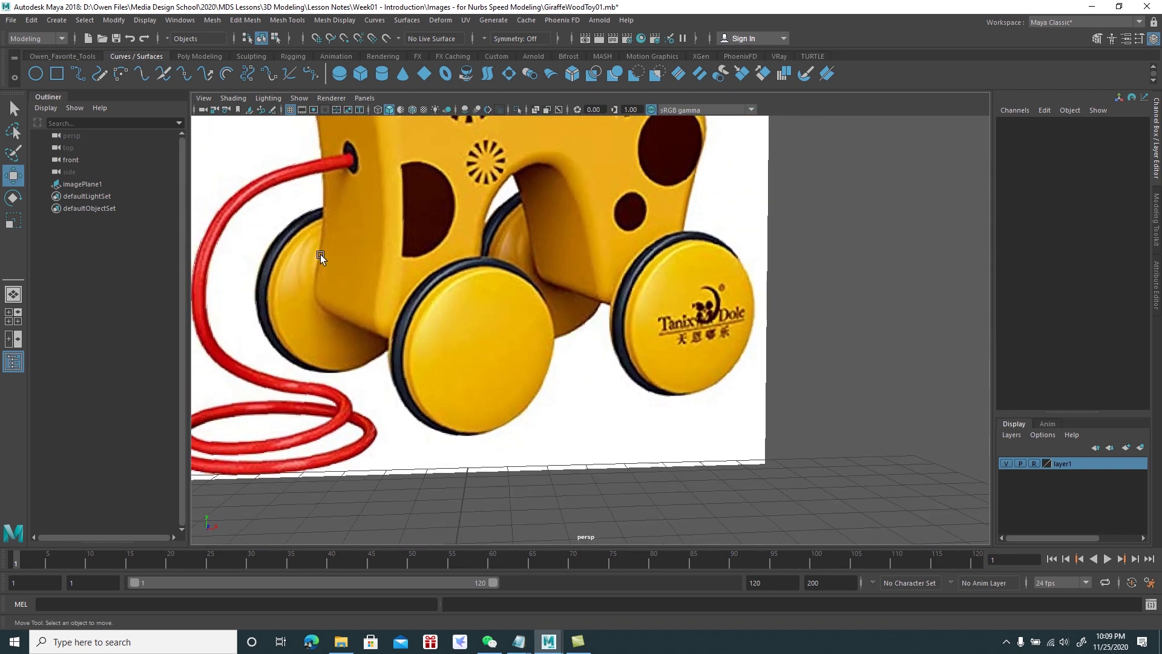
mouse_move(528, 246)
alt+right_down()
mouse_move(478, 260)
mouse_move(538, 415)
alt+right_up()
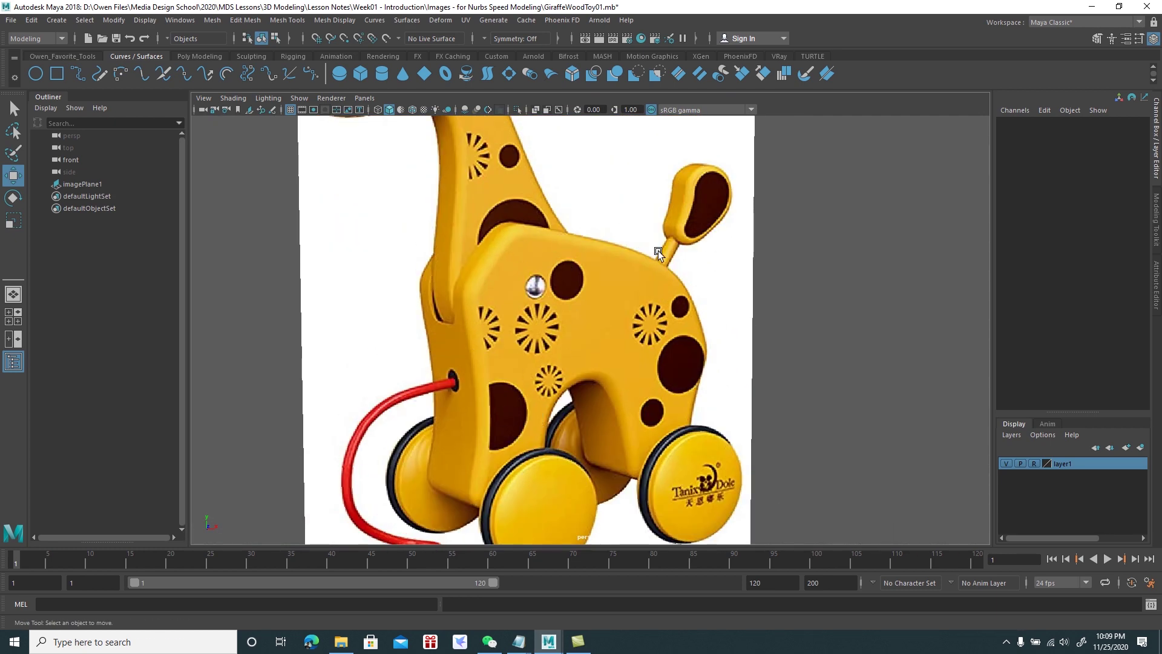
alt+right_drag(659, 252, 599, 273)
mouse_move(599, 273)
alt+mouse_down()
mouse_move(620, 344)
mouse_move(731, 331)
alt+mouse_up()
mouse_move(767, 307)
alt+right_down()
mouse_move(819, 402)
mouse_move(820, 482)
mouse_move(768, 337)
alt+right_up()
alt+middle_drag(768, 338, 653, 345)
mouse_move(653, 346)
alt+right_down()
mouse_move(573, 319)
mouse_move(515, 264)
mouse_move(543, 349)
mouse_move(591, 250)
mouse_move(558, 464)
alt+right_up()
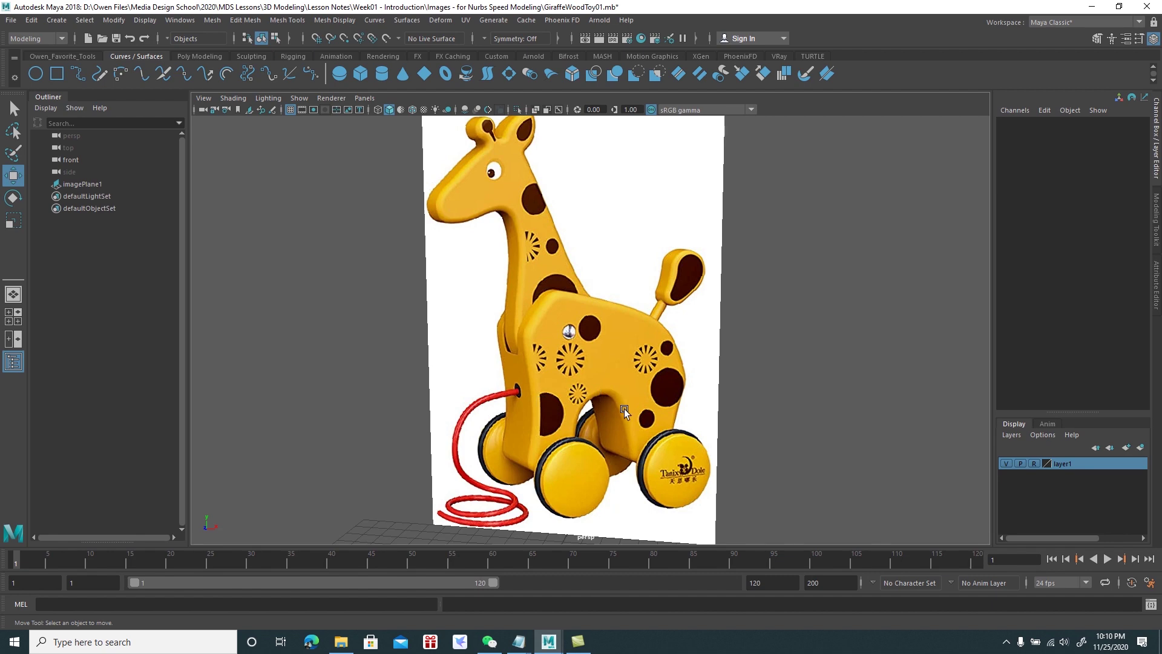
key(space)
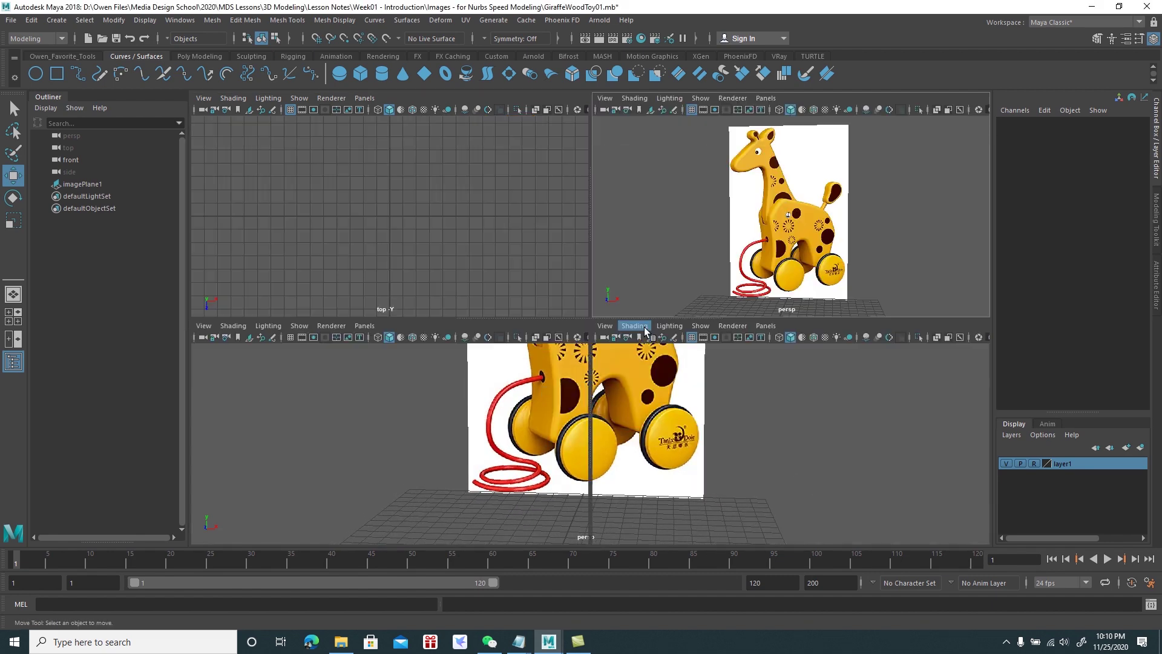
Maximize and frame the front view, showing the grid with grid snapping on
click(432, 435)
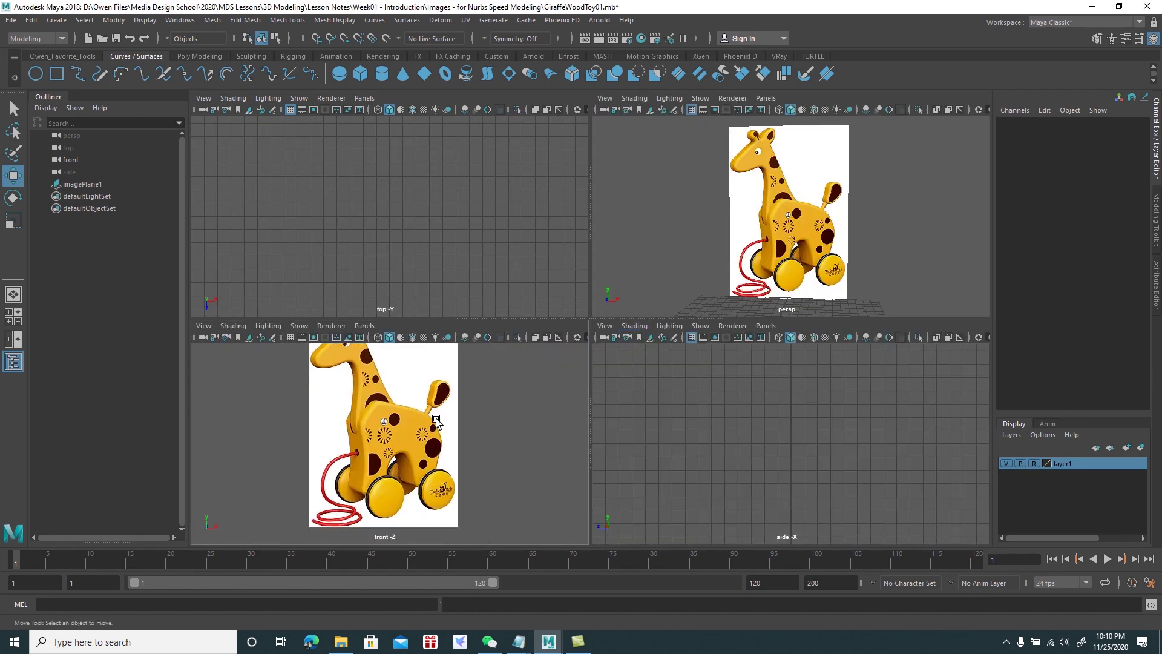
scroll(436, 420, up, 3)
scroll(436, 420, up, 2)
key(space)
scroll(521, 401, up, 3)
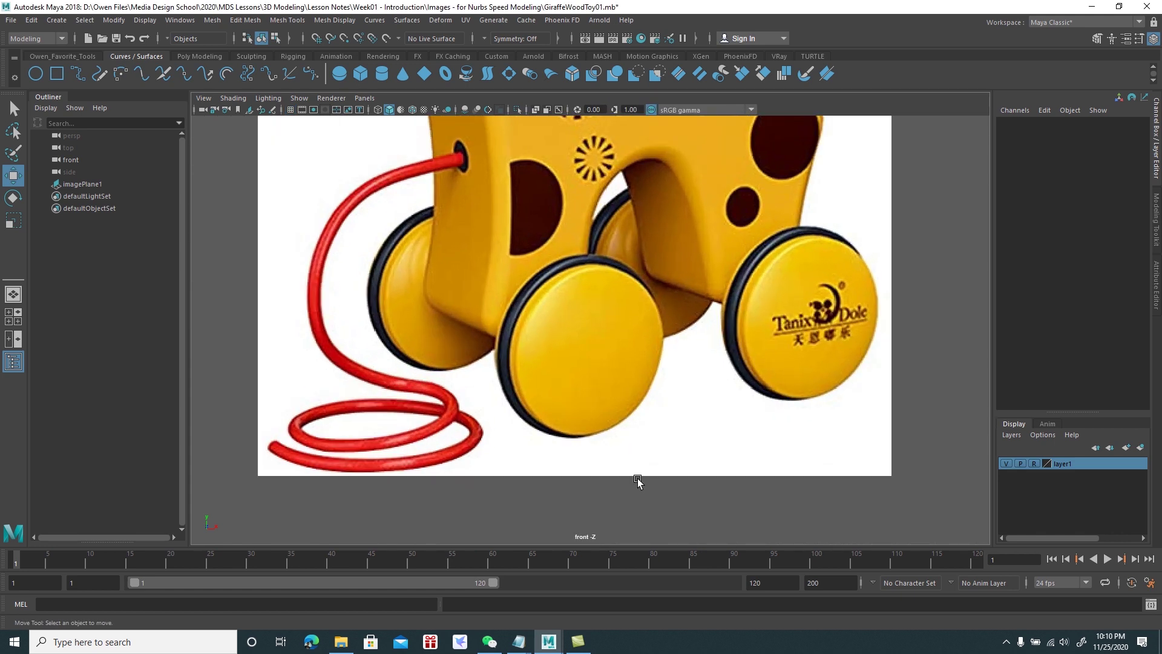
scroll(606, 416, up, 1)
scroll(610, 469, up, 2)
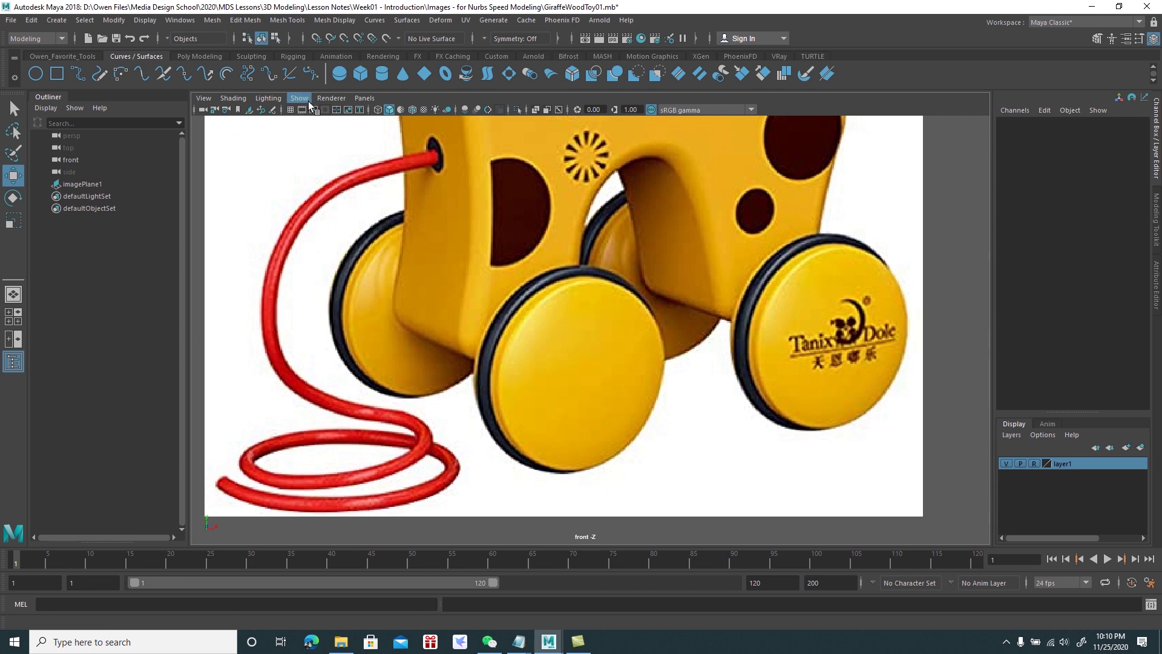
key(alt+d)
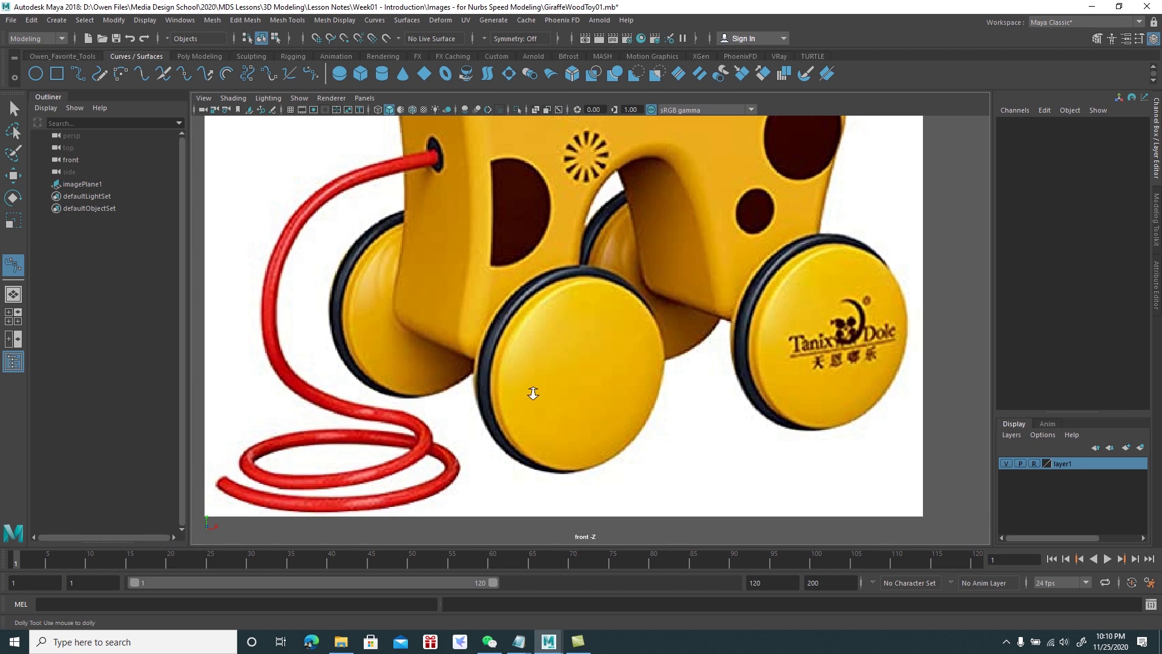
scroll(533, 393, down, 2)
alt+middle_drag(539, 387, 529, 314)
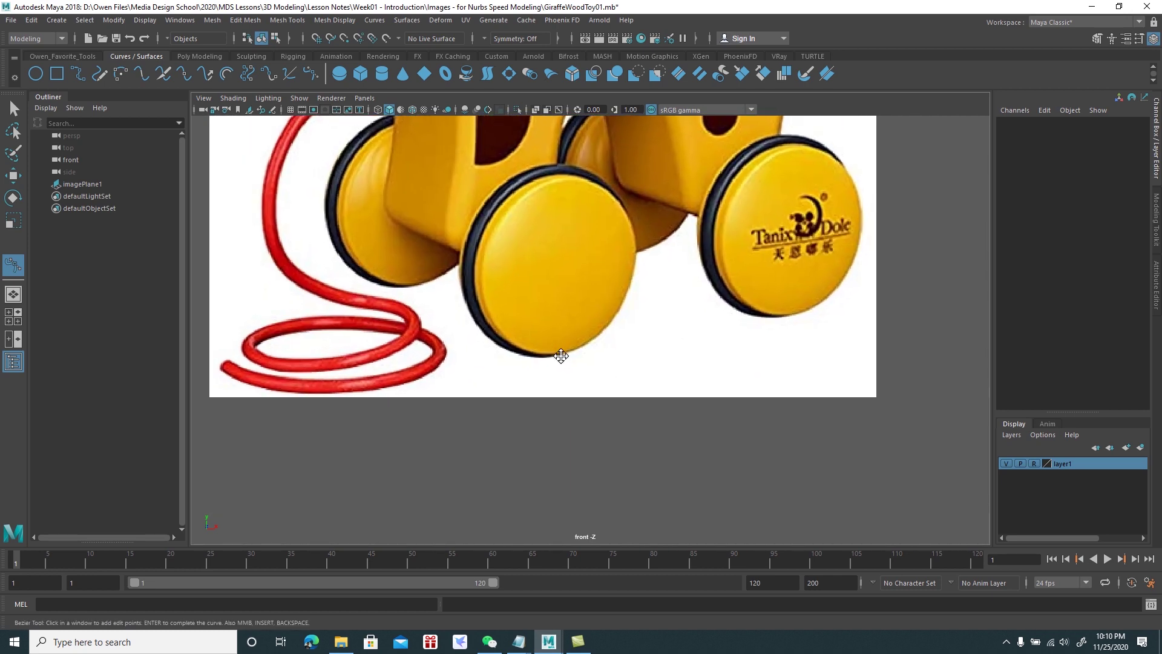
alt+middle_drag(561, 356, 546, 327)
scroll(503, 397, down, 1)
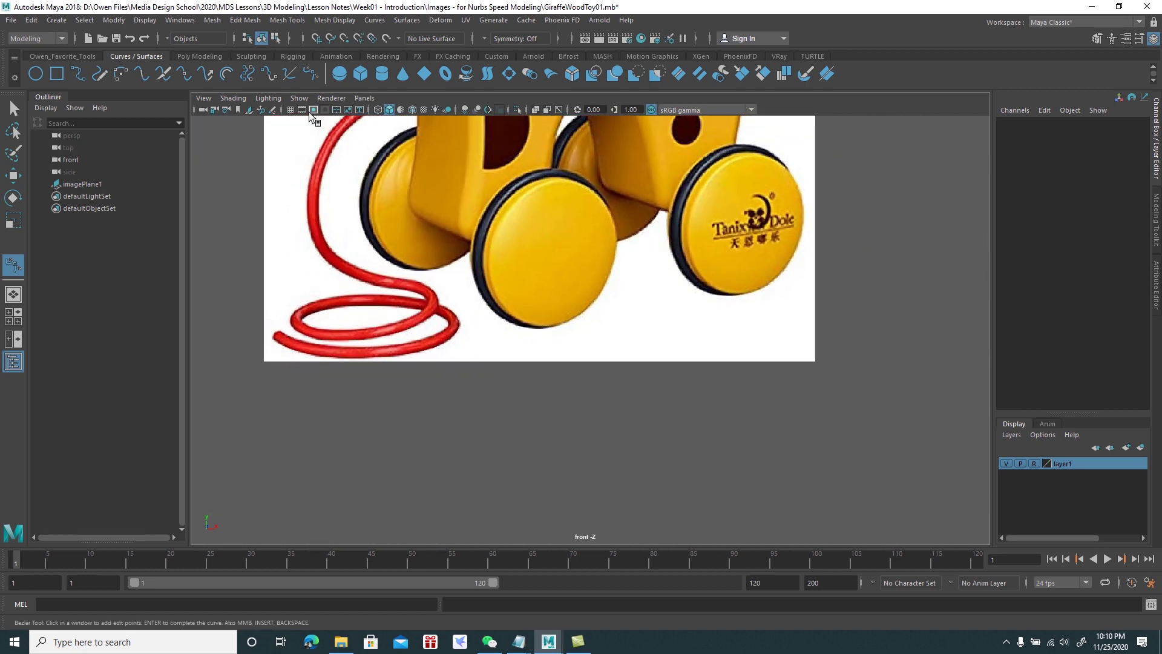
click(290, 110)
scroll(529, 376, up, 1)
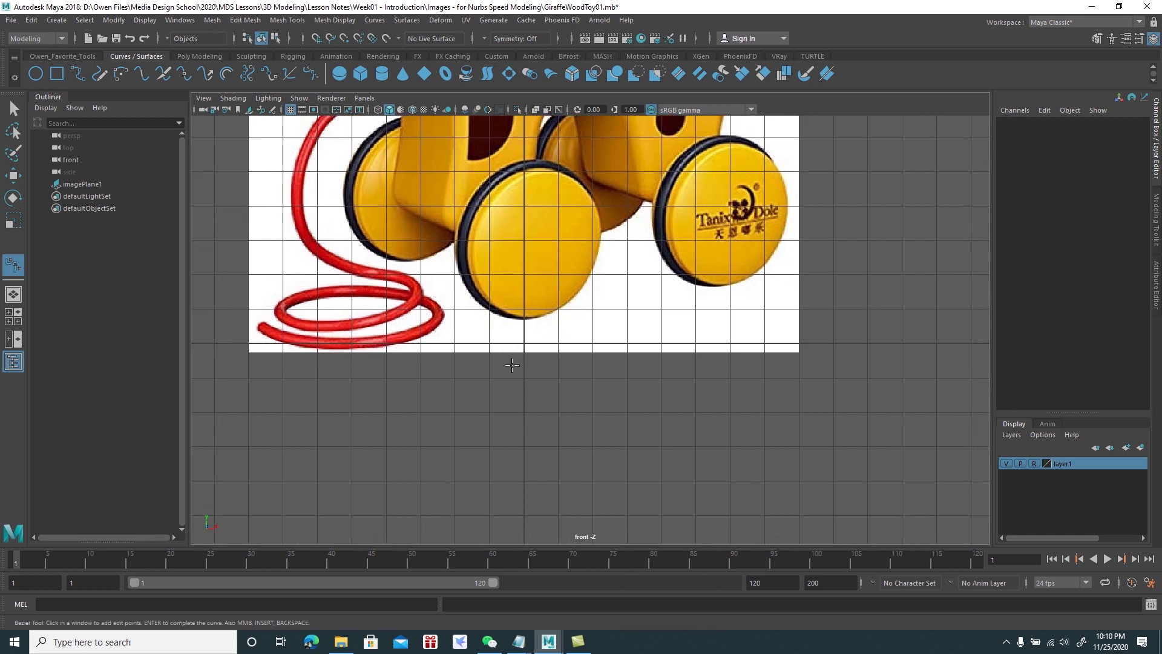
scroll(516, 378, down, 1)
key(x)
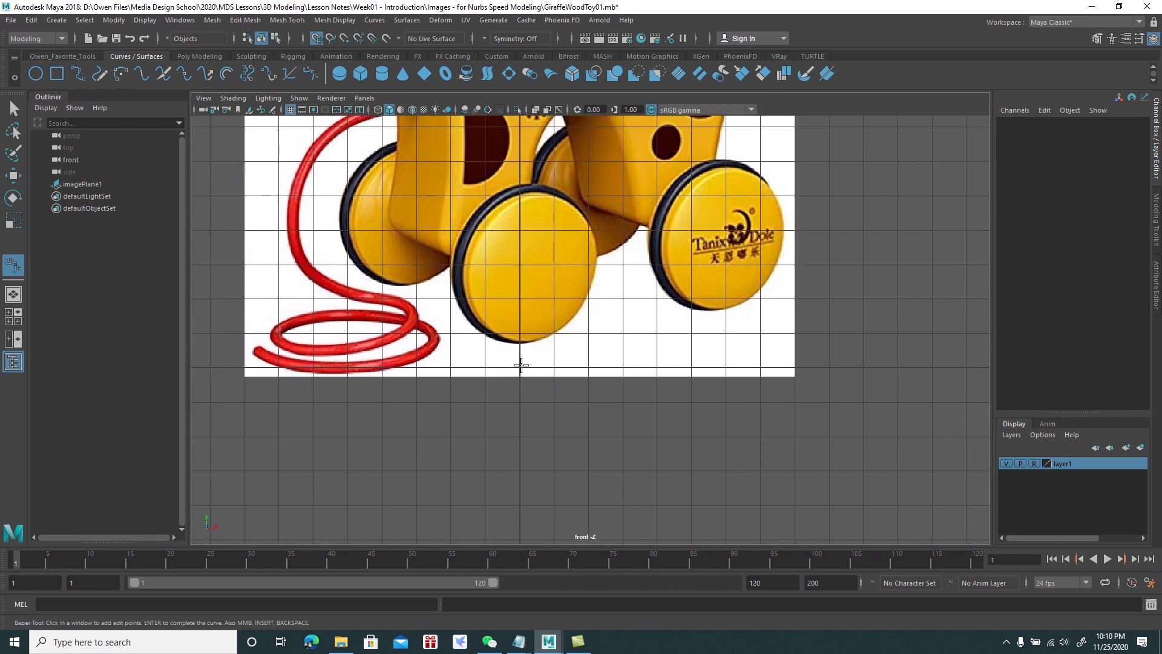
Draw a Bezier half-profile of the wheel from the centre line around the rim
click(519, 366)
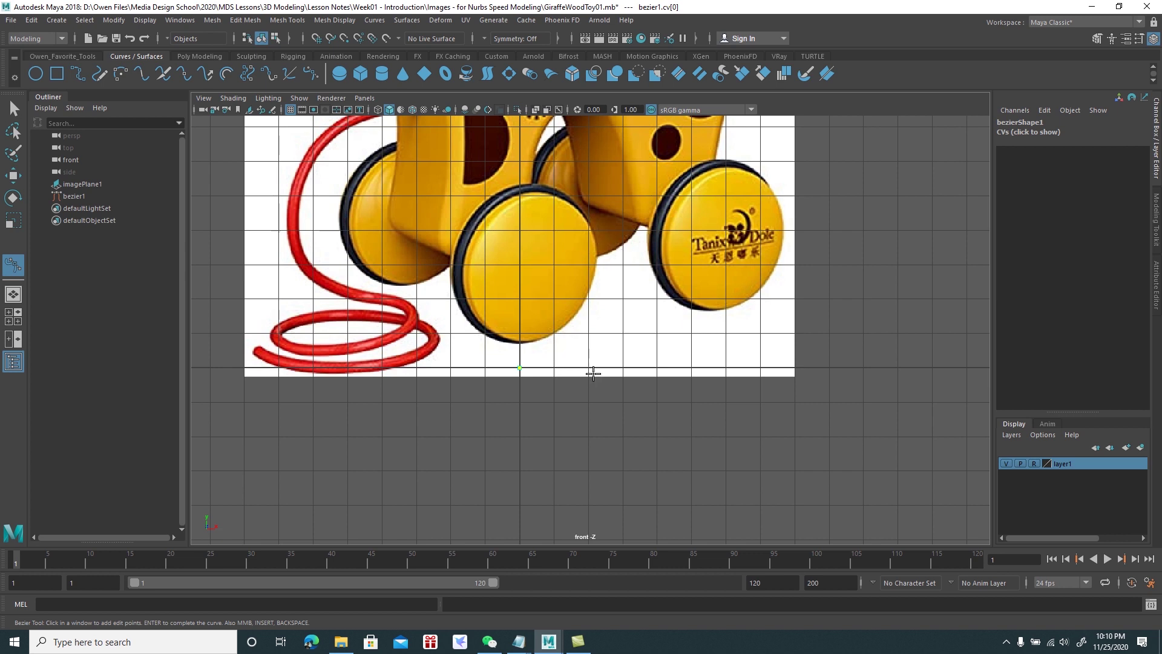
drag(593, 367, 607, 368)
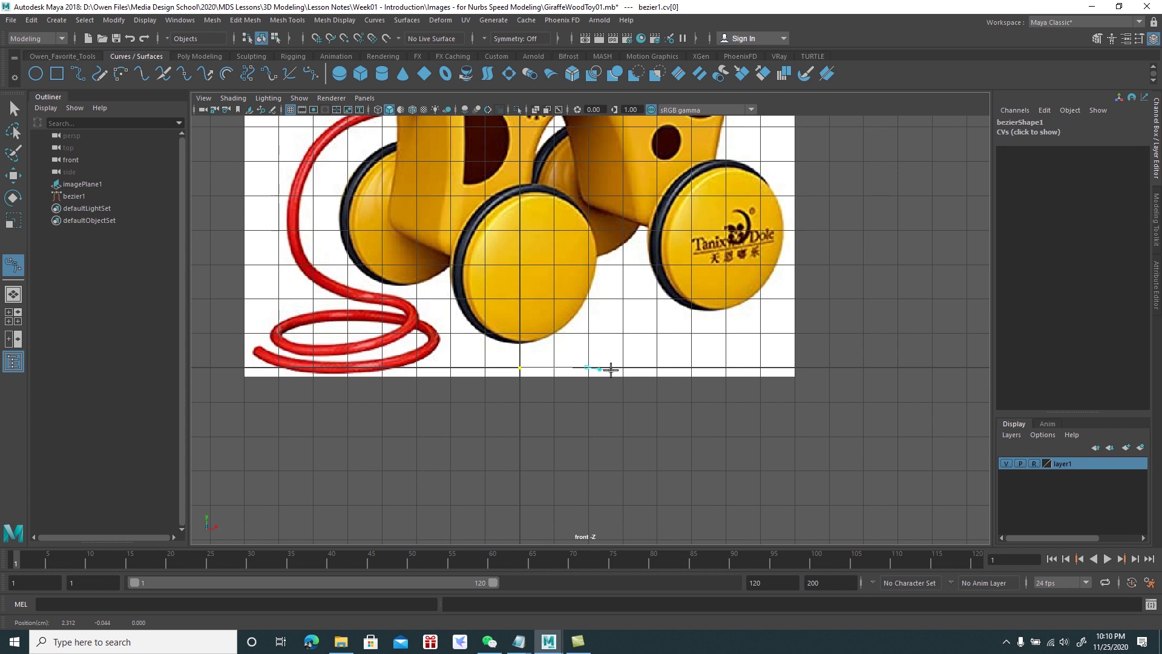
drag(611, 369, 611, 370)
click(629, 379)
drag(630, 383, 632, 393)
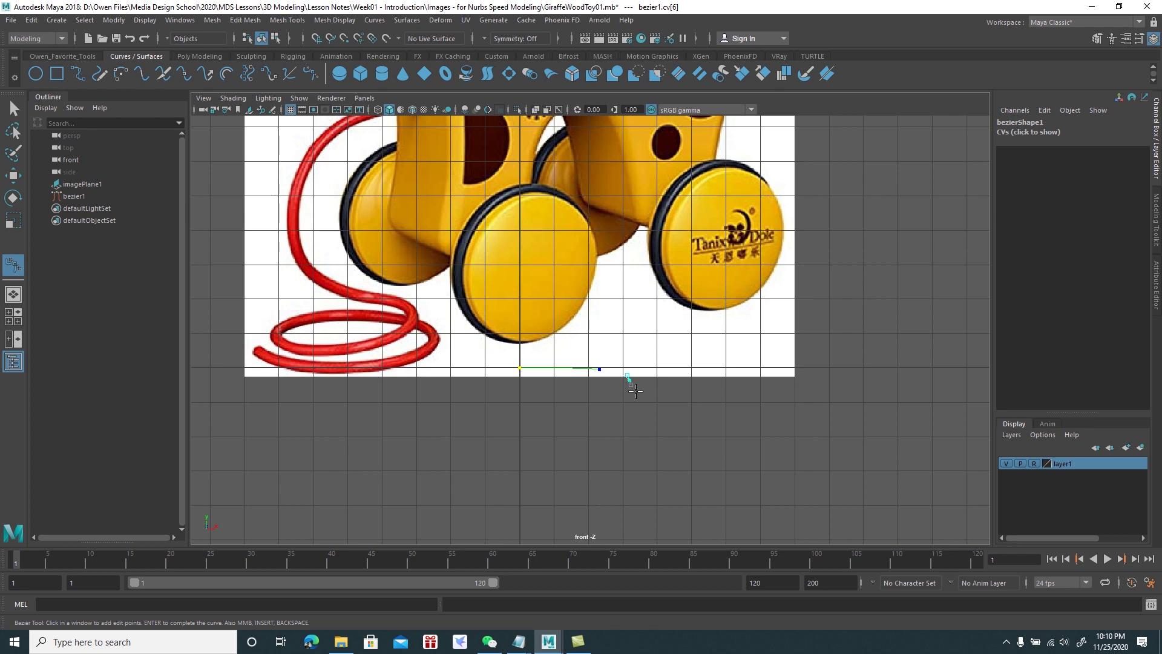
click(629, 380)
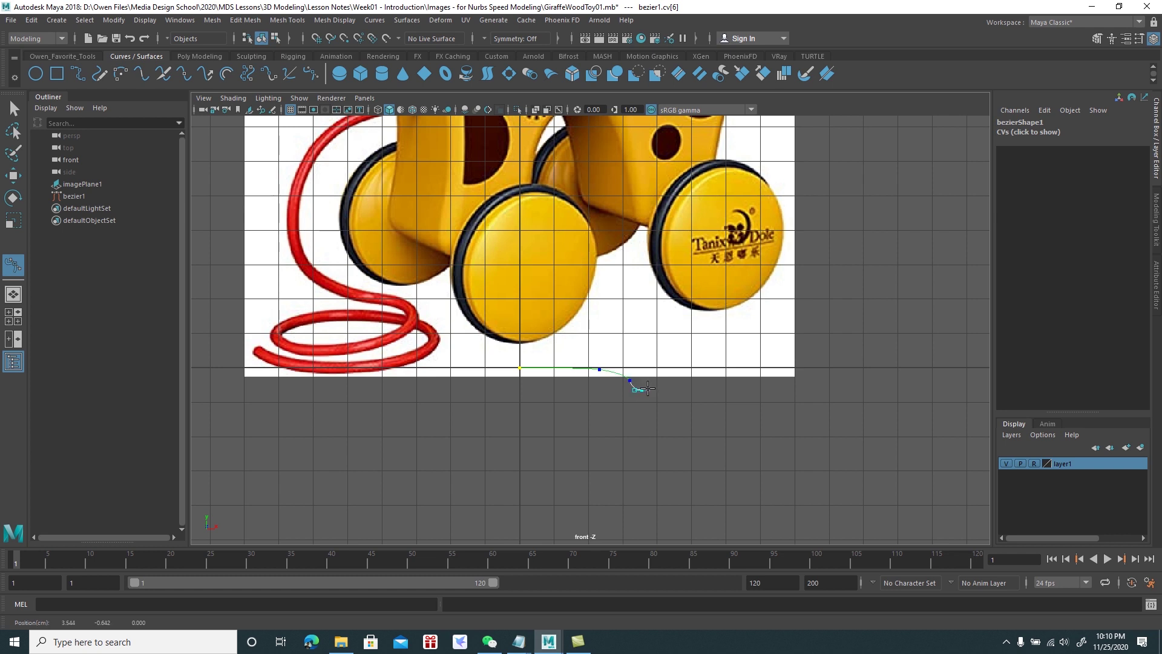
click(647, 388)
click(654, 400)
click(655, 404)
click(646, 410)
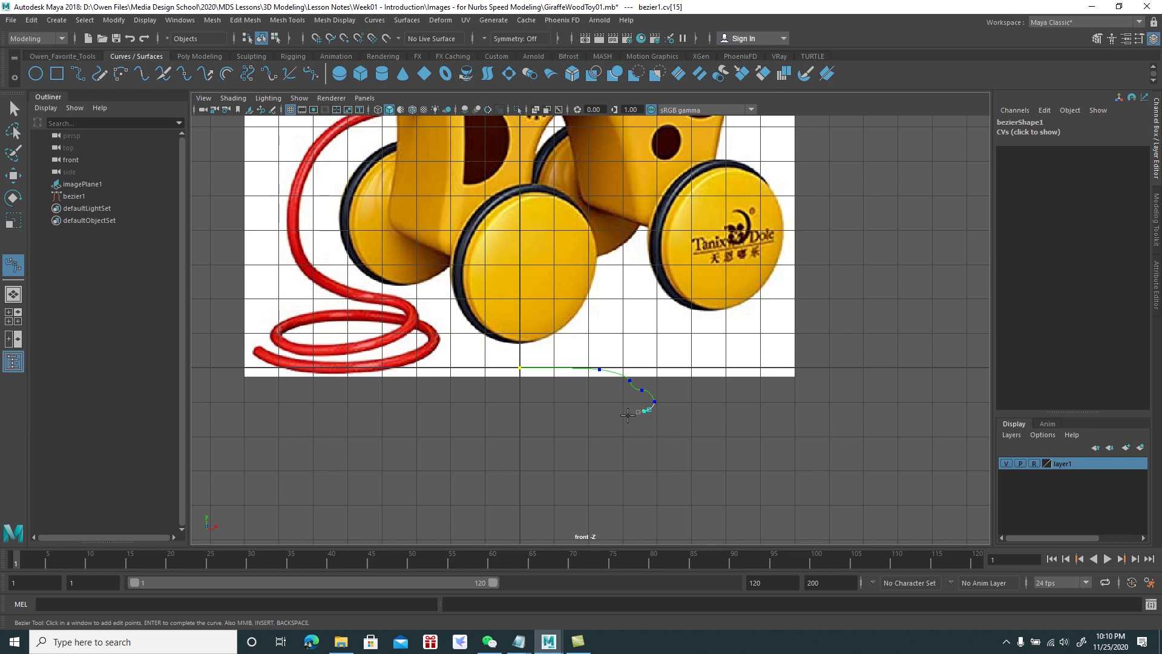
click(629, 416)
drag(604, 428, 596, 428)
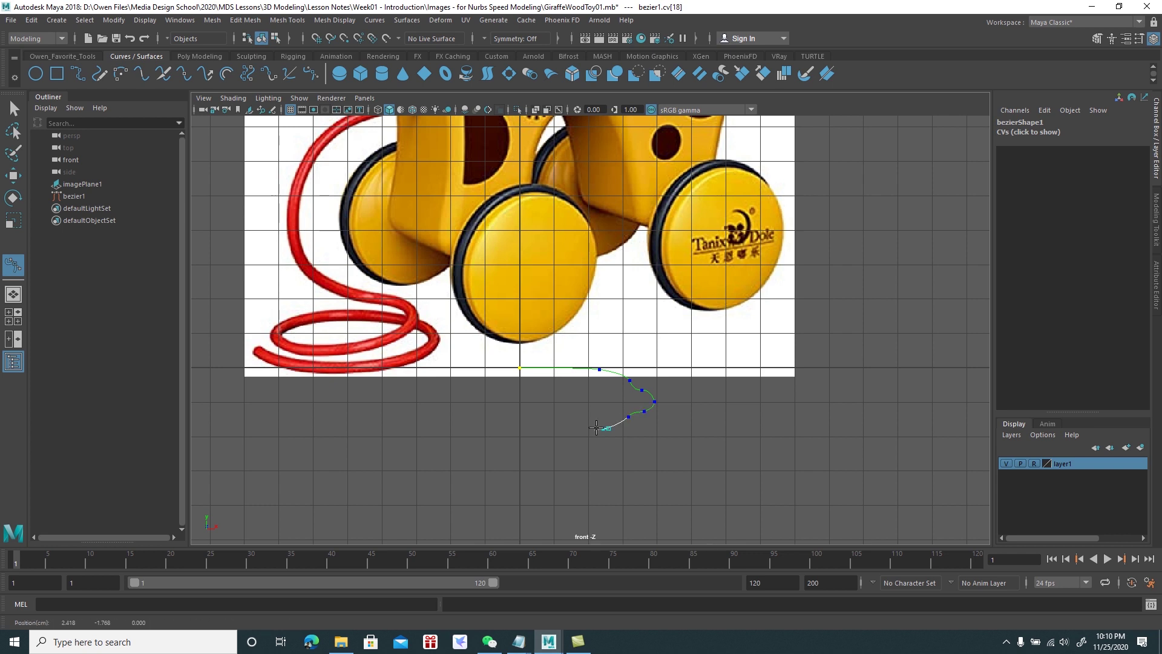
click(520, 428)
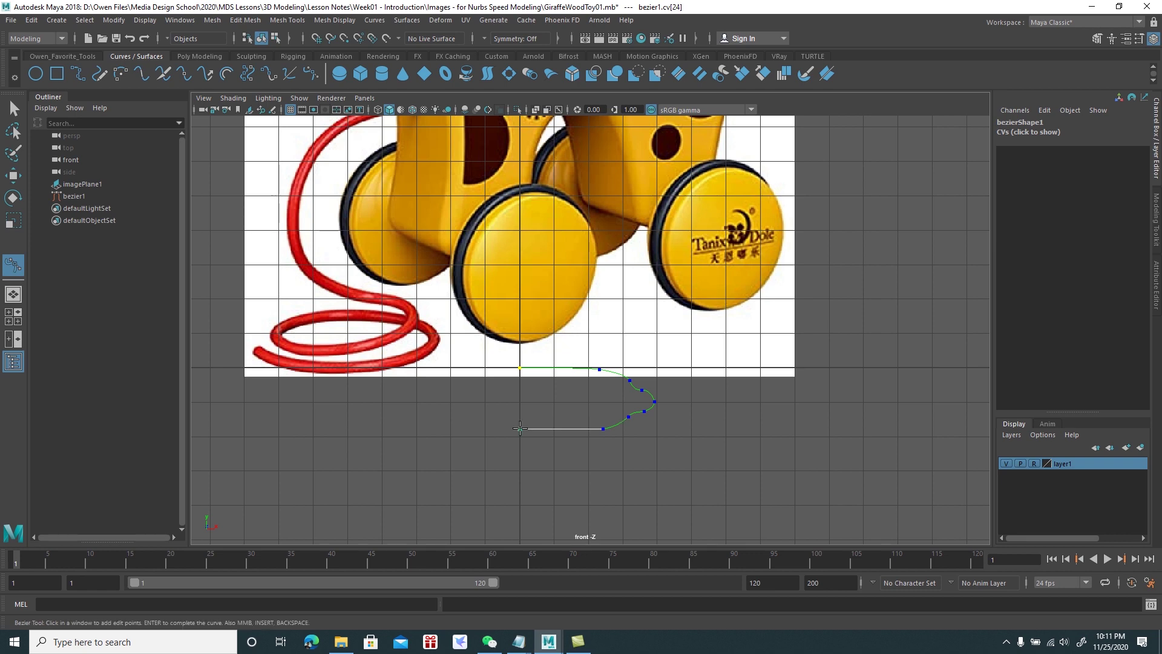
Adjust the top segment and upper rim point tangents of bezier1
scroll(625, 480, up, 2)
scroll(623, 485, up, 2)
scroll(601, 371, up, 2)
scroll(599, 406, up, 1)
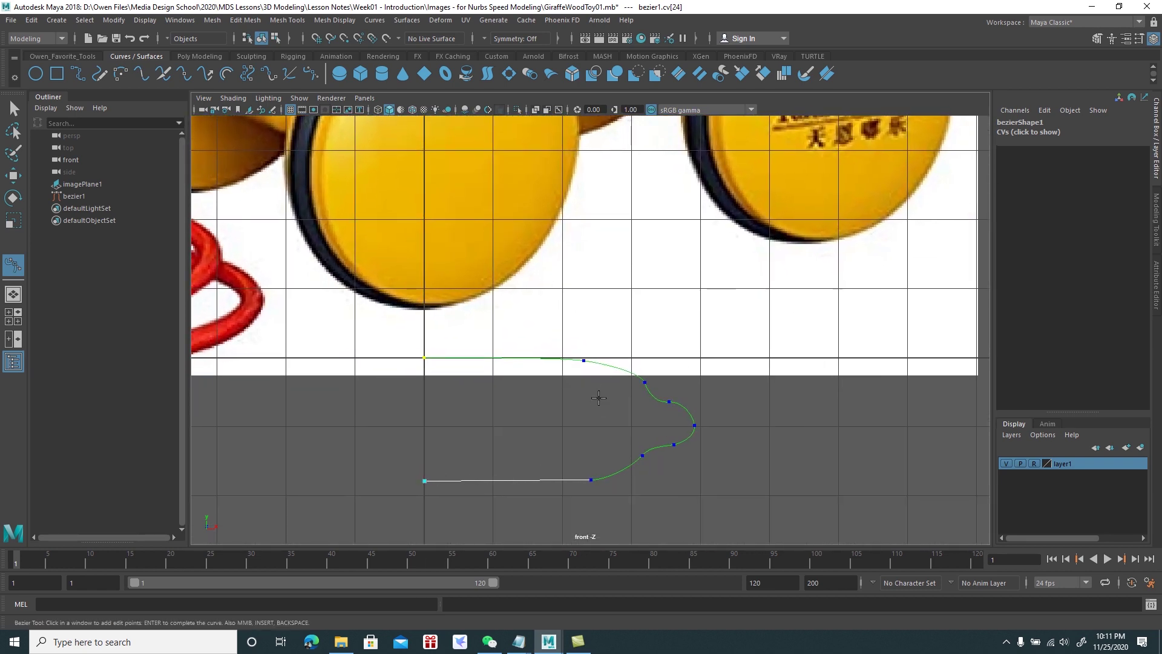
drag(584, 360, 613, 363)
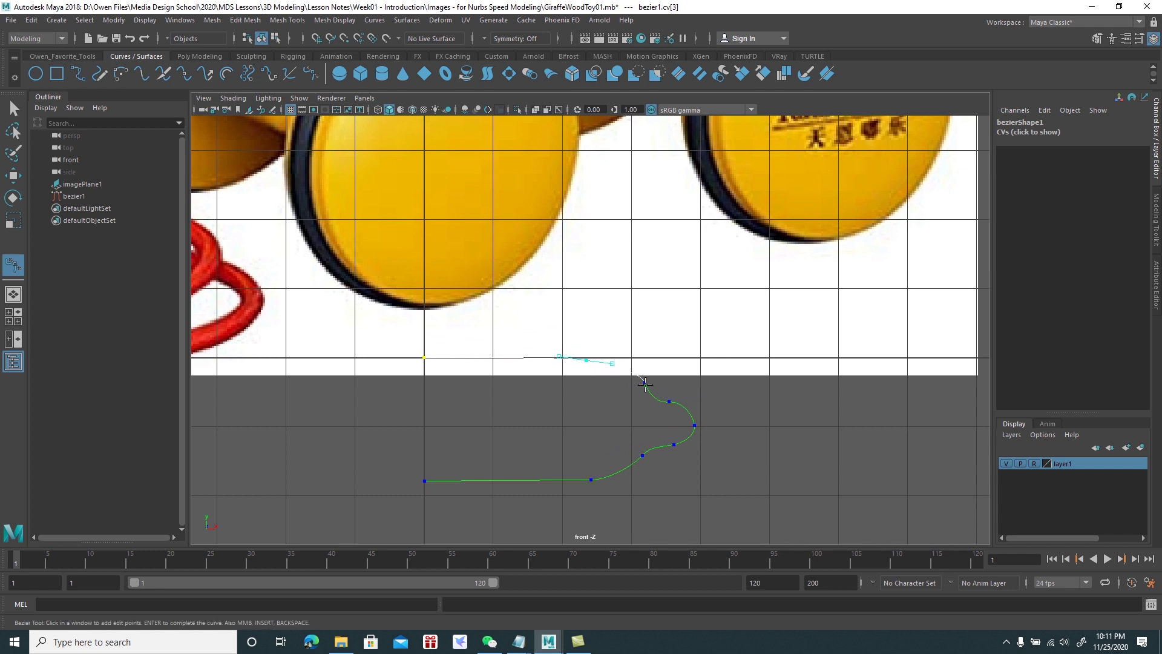
click(646, 379)
click(676, 447)
click(671, 402)
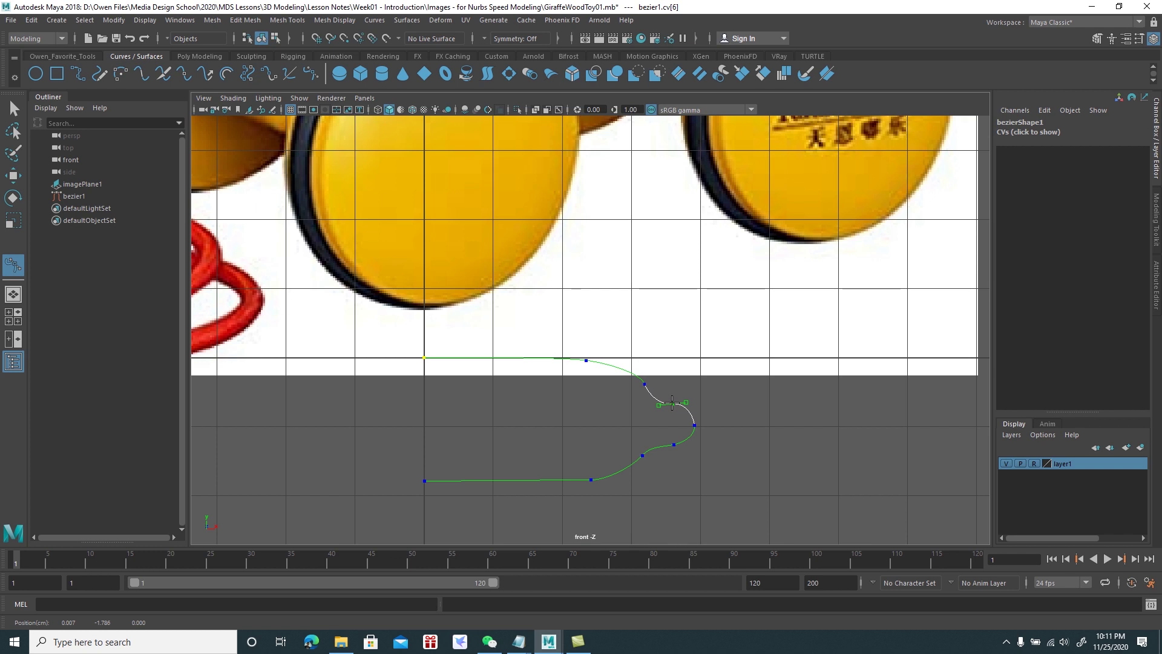
drag(686, 400, 690, 401)
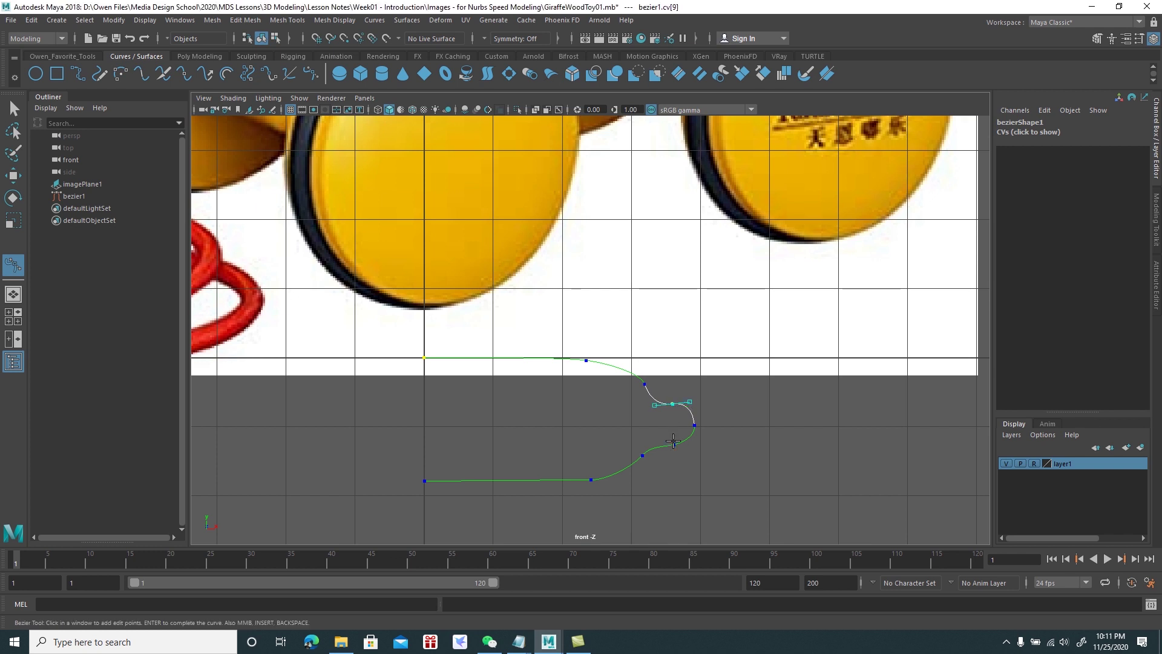
Level the lower rim anchors' tangents and finish editing the curve
click(641, 452)
click(695, 427)
click(691, 413)
mouse_move(691, 414)
alt+right_down()
mouse_move(683, 455)
mouse_move(671, 376)
mouse_move(669, 402)
mouse_move(715, 456)
alt+right_up()
click(699, 428)
drag(724, 425, 725, 427)
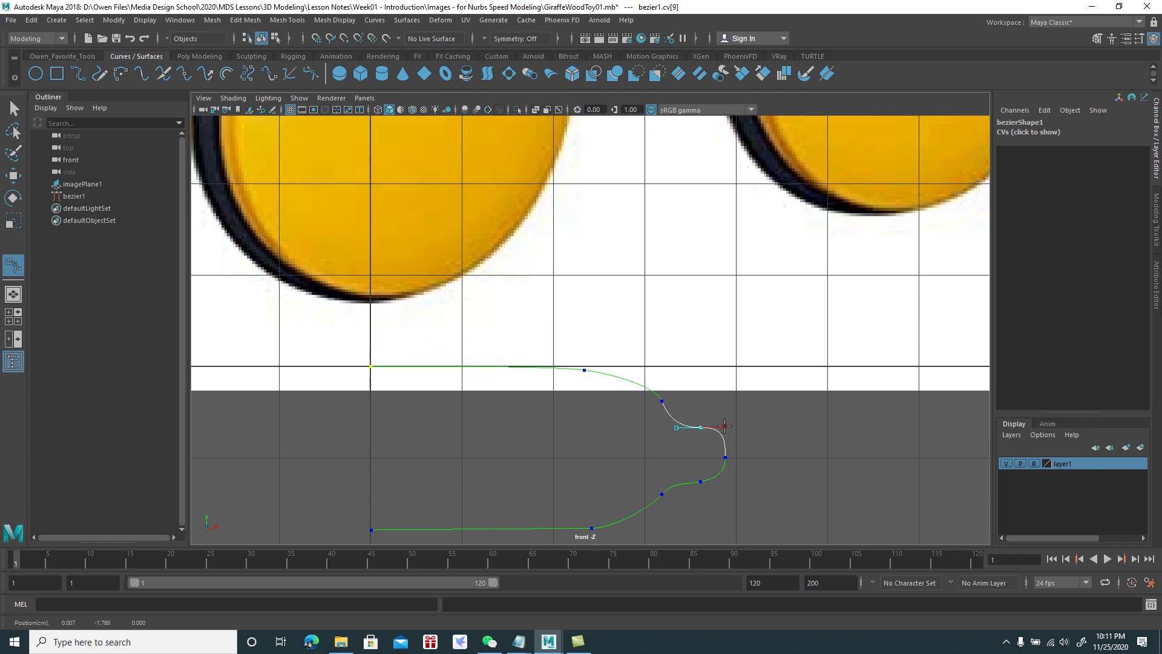
click(700, 481)
scroll(716, 480, down, 2)
scroll(700, 480, down, 5)
key(w)
key(F8)
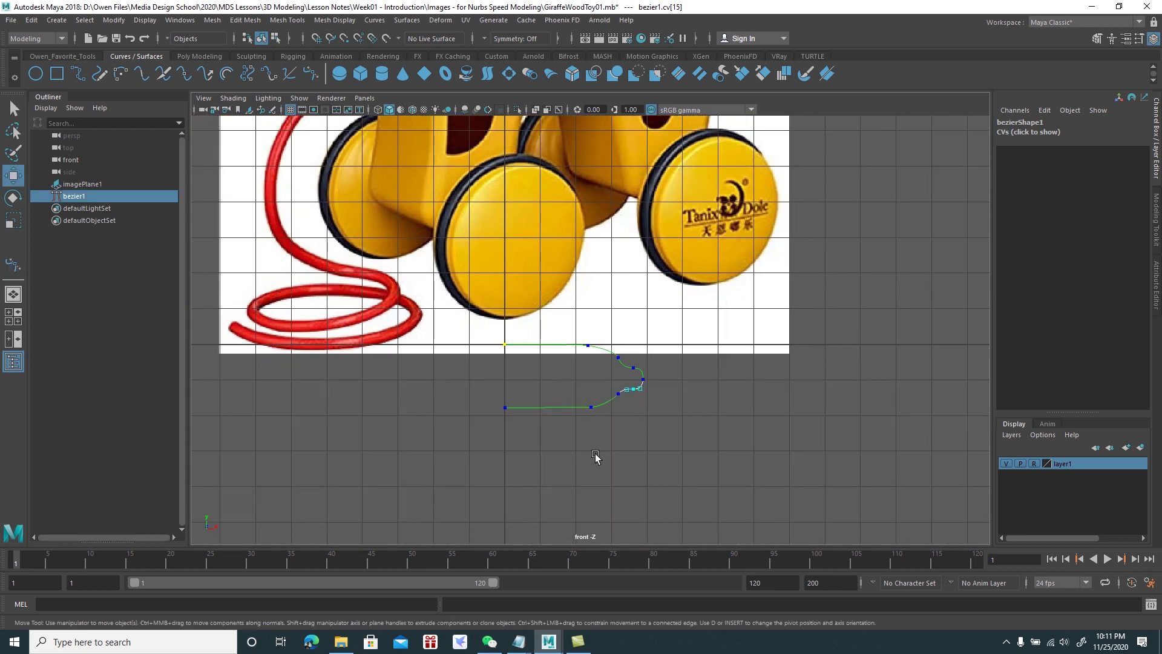
Revolve bezier1 into a wheel disk surface and view it in four views
click(407, 20)
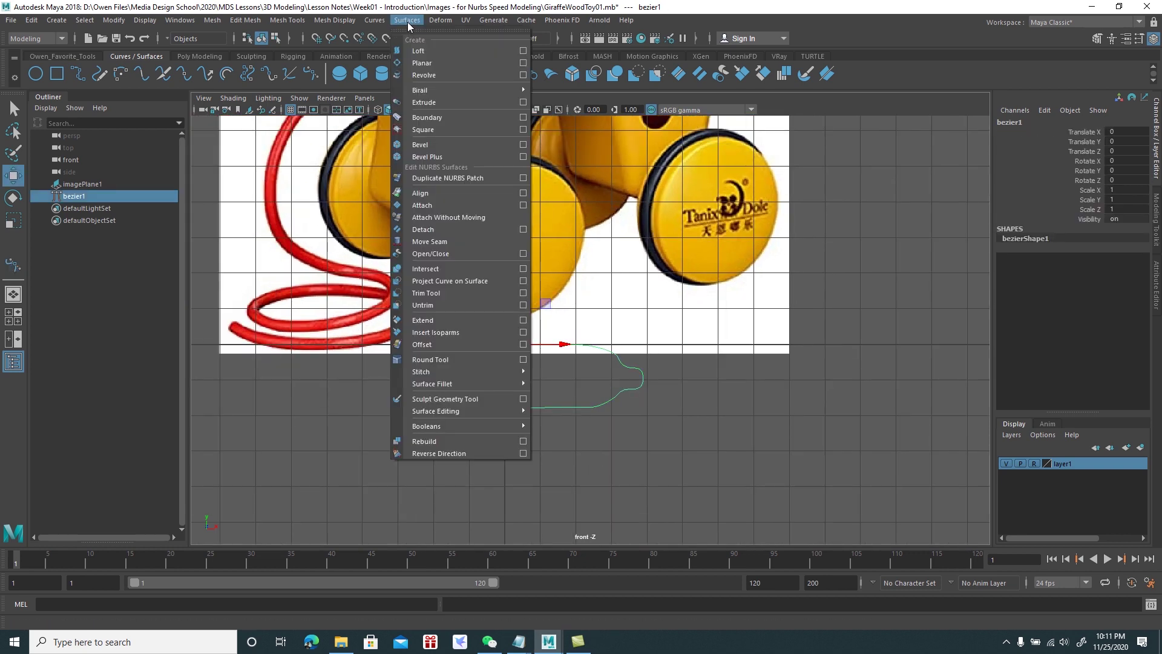
click(424, 76)
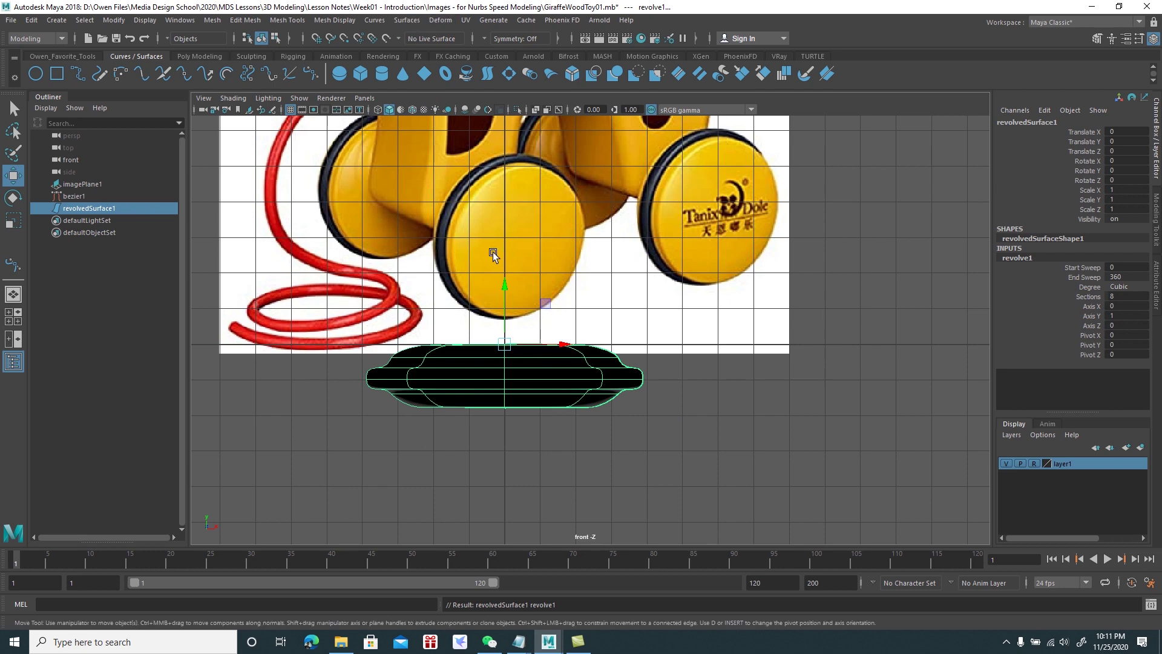
key(space)
key(space)
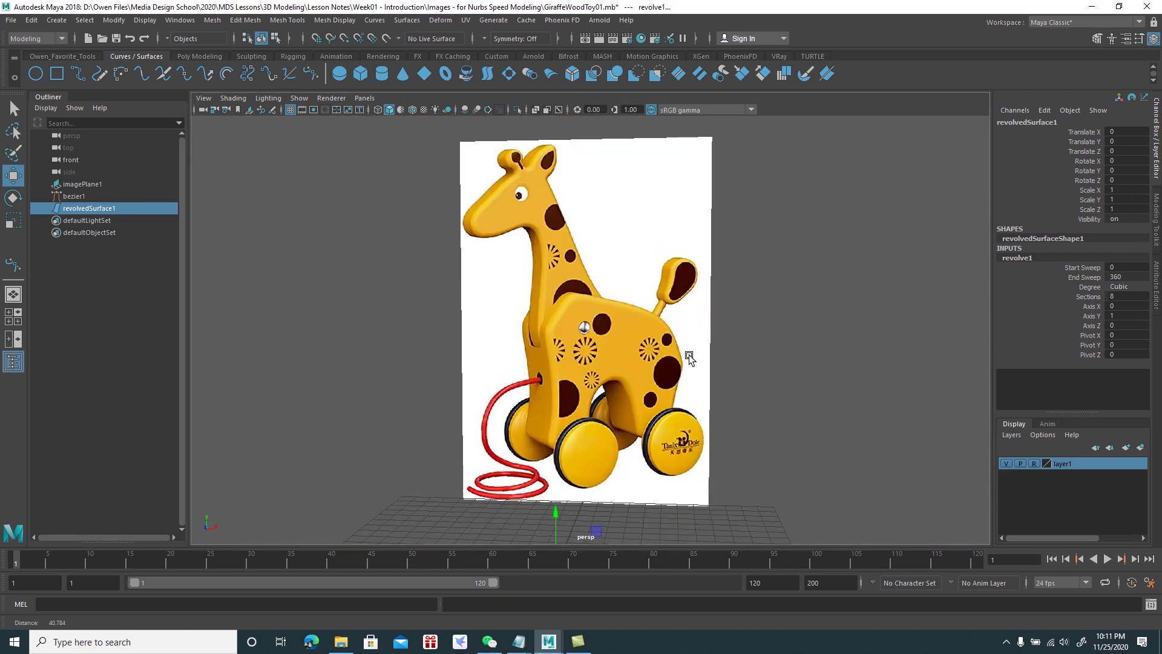
alt+drag(684, 335, 608, 288)
alt+right_drag(608, 288, 645, 402)
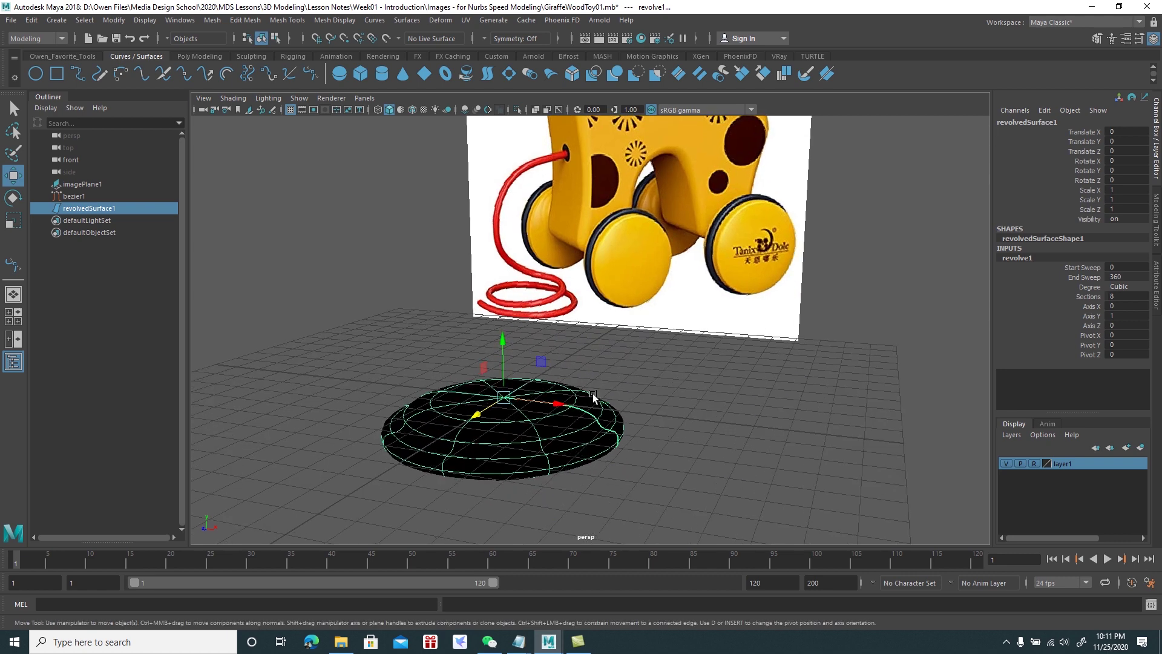
Reverse revolvedSurface1's surface direction and delete its construction history
click(406, 22)
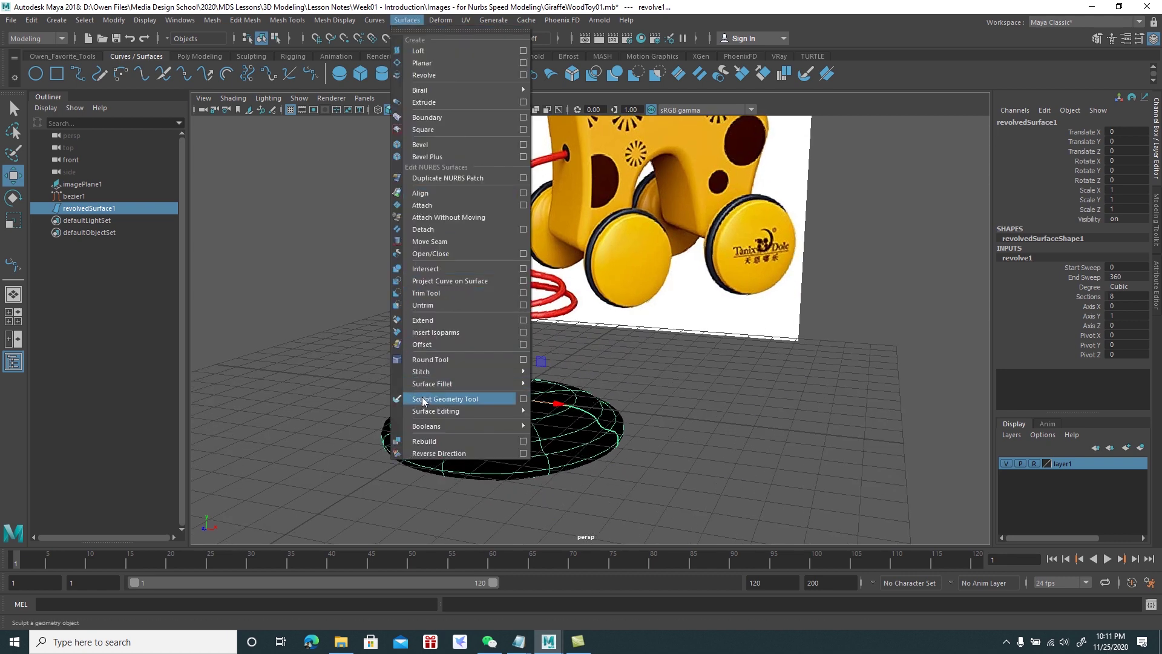
click(442, 454)
alt+drag(462, 363, 488, 359)
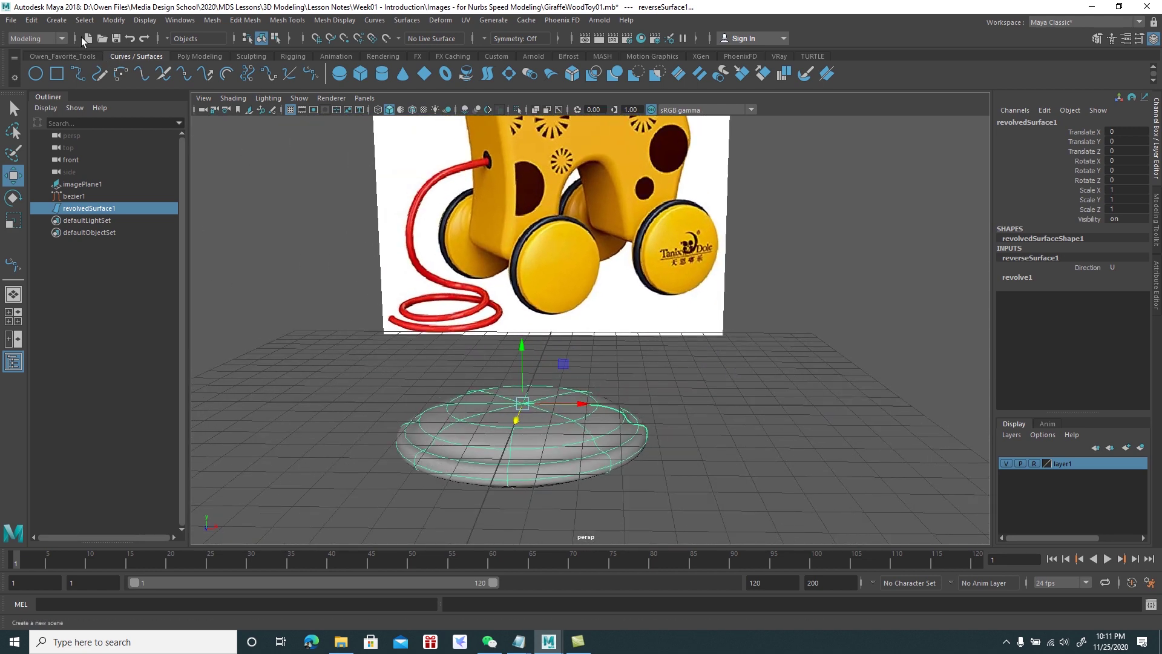
click(31, 20)
mouse_move(66, 162)
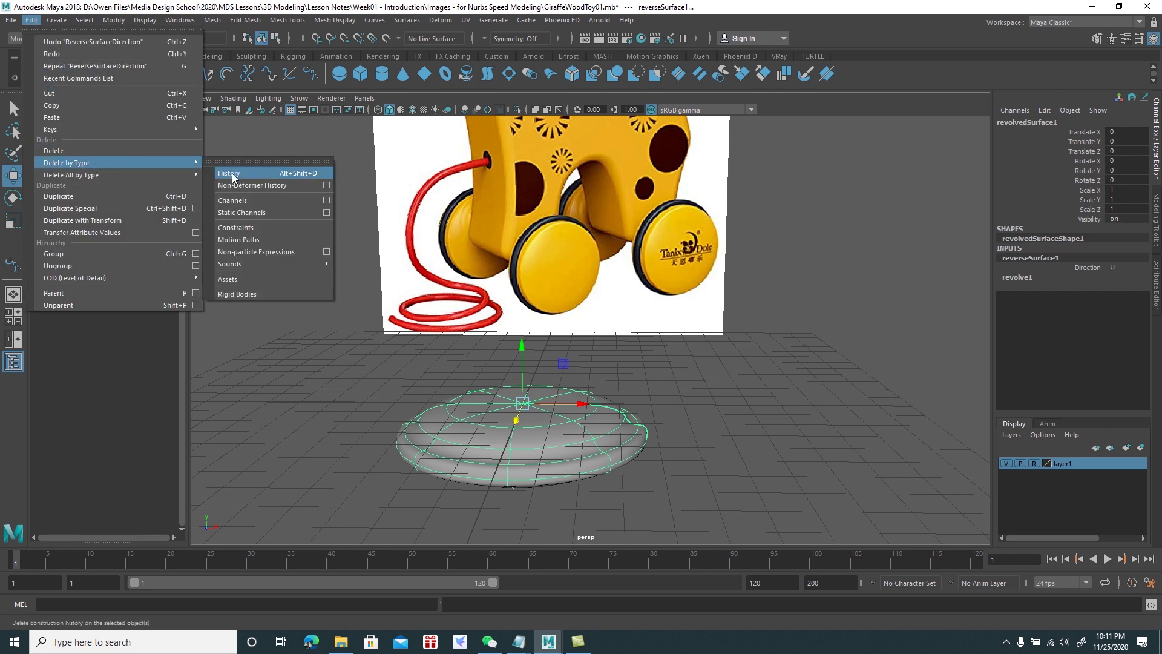
click(235, 174)
click(392, 362)
click(508, 417)
key(e)
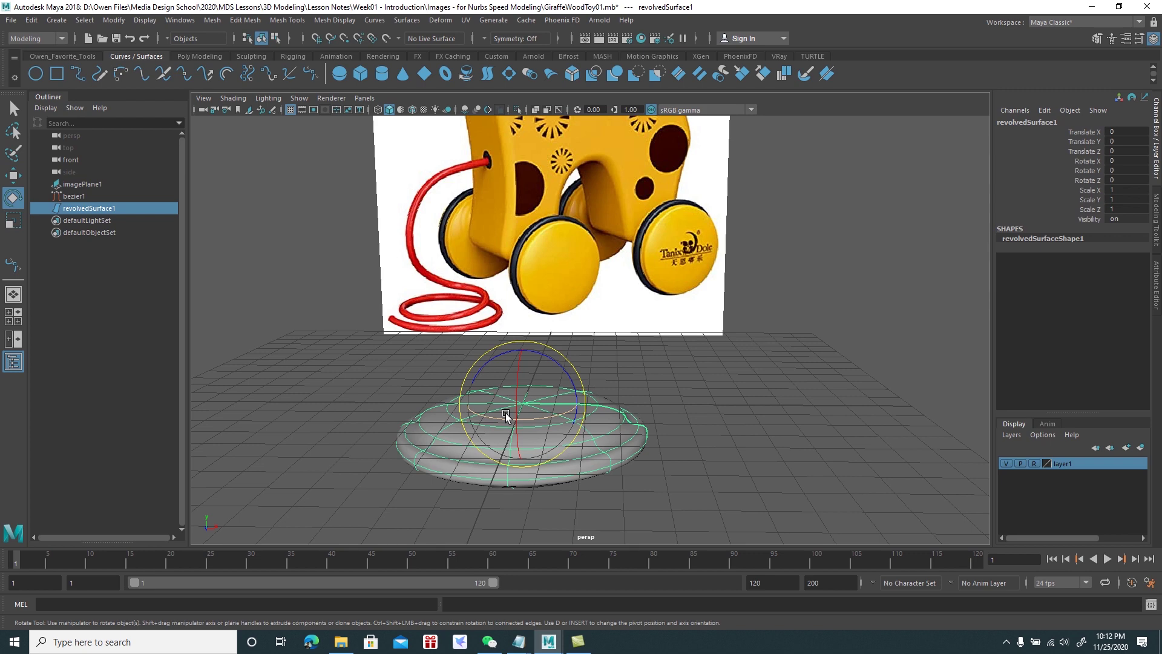
Rotate the disk 90 degrees upright and scale it to about 0.681
mouse_move(554, 368)
mouse_down()
mouse_move(545, 353)
mouse_move(496, 418)
mouse_move(571, 402)
mouse_up()
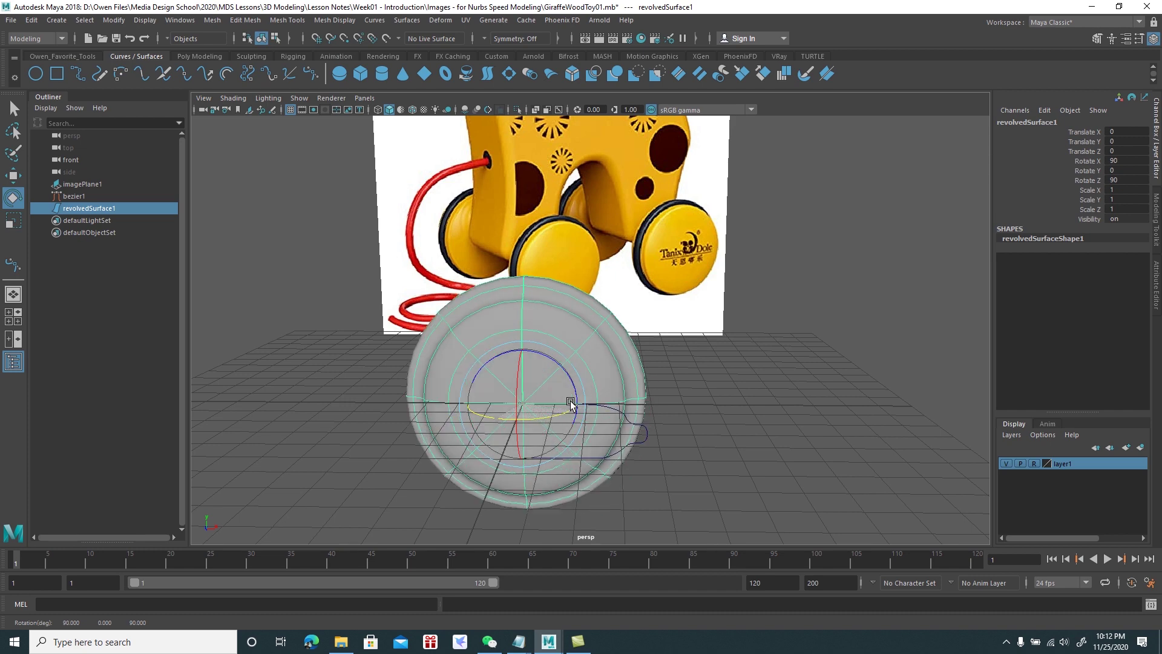
key(w)
mouse_move(566, 402)
alt+mouse_down()
mouse_move(532, 332)
mouse_move(471, 329)
mouse_move(496, 344)
alt+mouse_up()
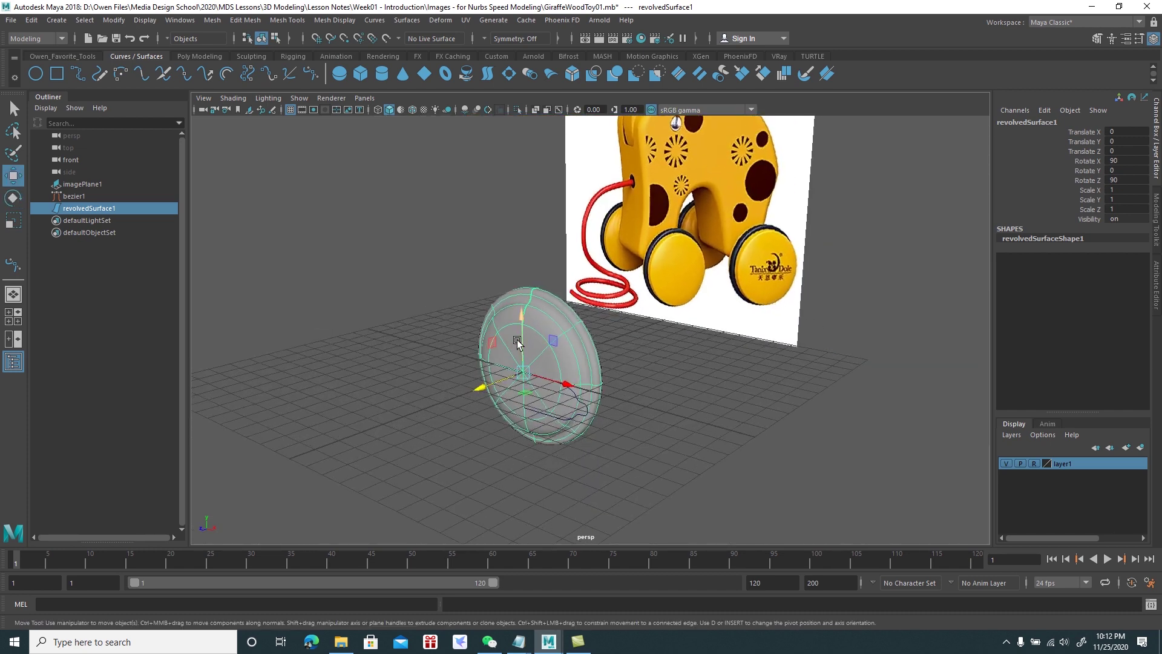
key(r)
mouse_move(523, 371)
mouse_down()
mouse_move(481, 414)
mouse_move(627, 406)
mouse_up()
key(w)
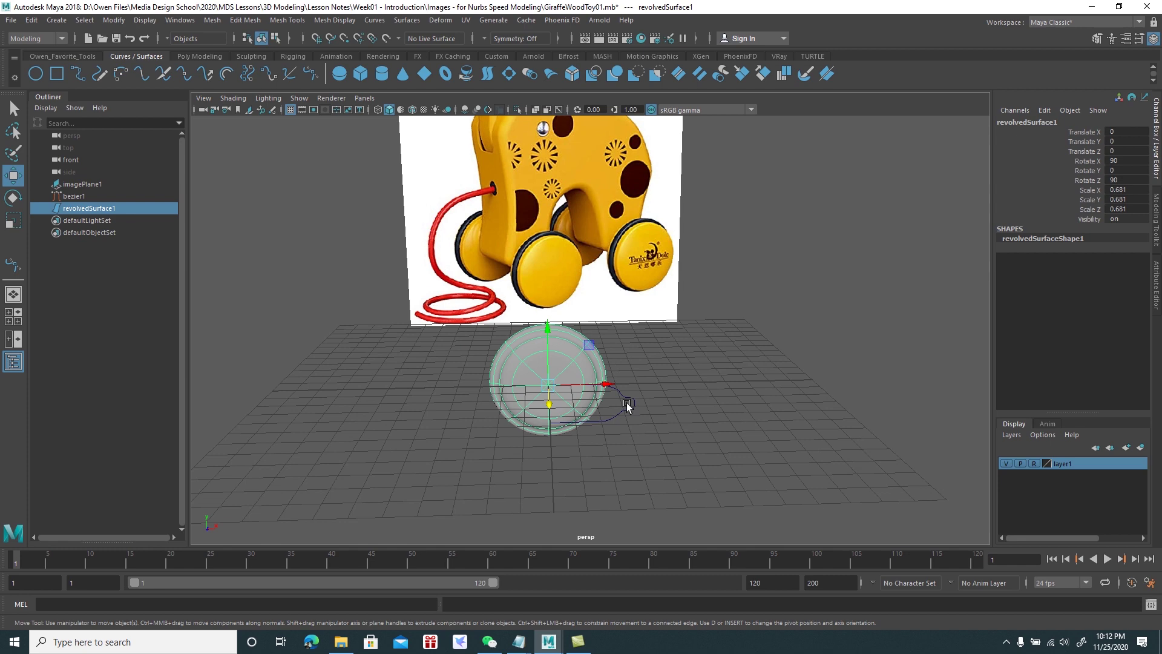
Delete bezier1, turn on wireframe-on-shaded, and return to four views with the wheel selected
click(626, 402)
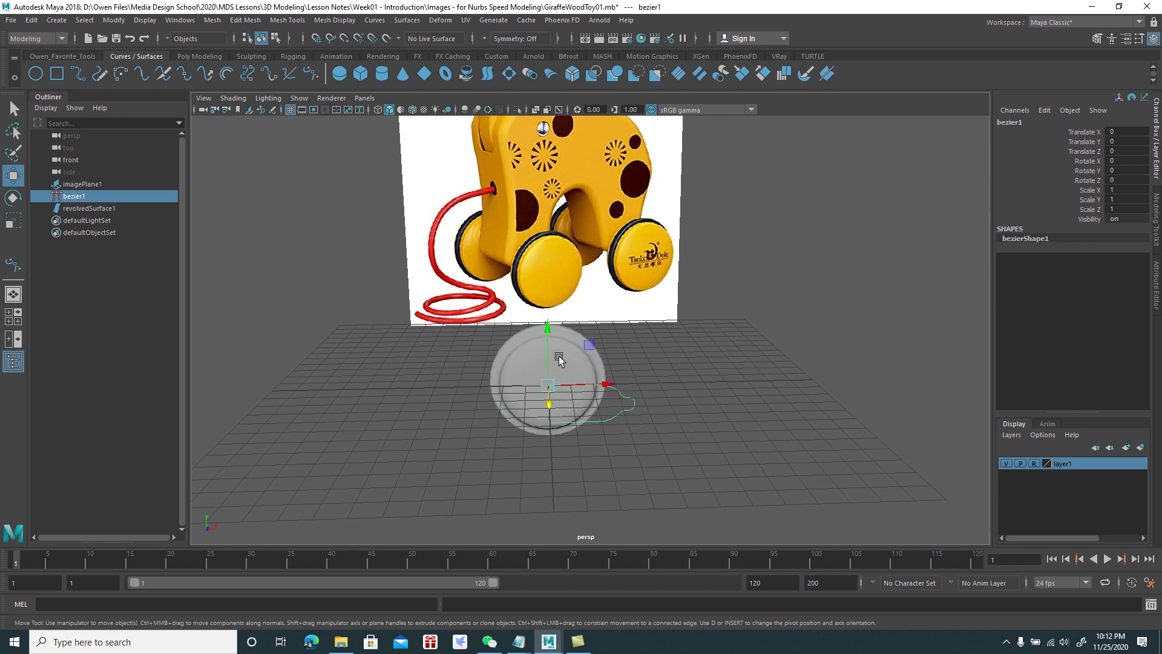
key(Delete)
scroll(555, 337, up, 4)
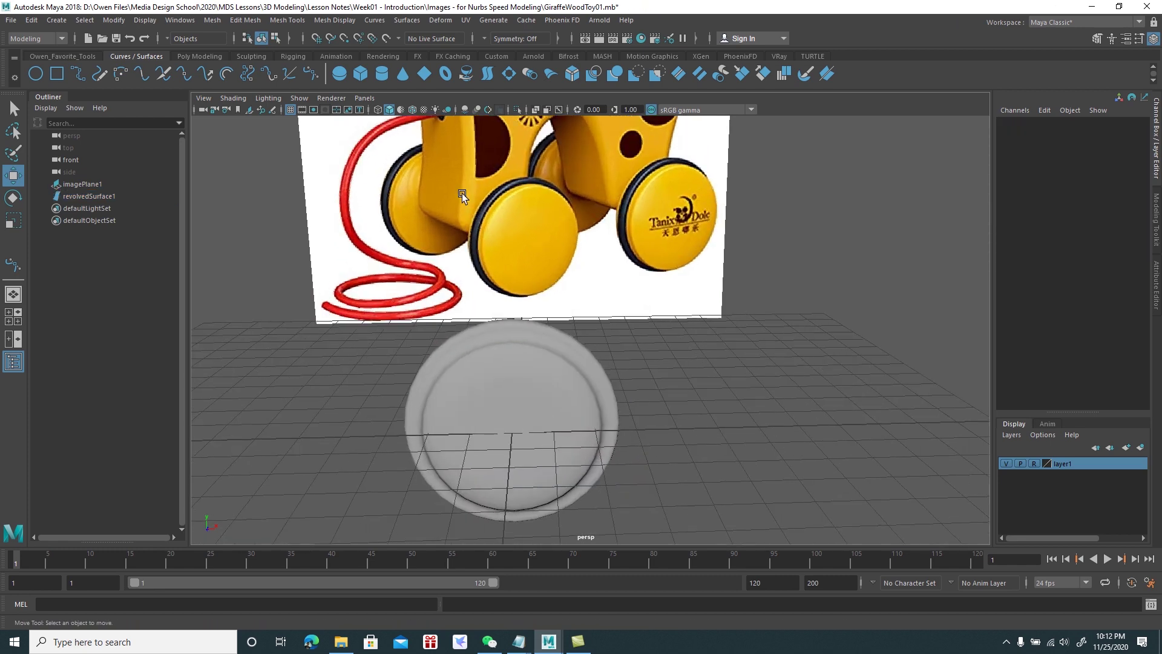
click(412, 110)
alt+drag(498, 345, 550, 376)
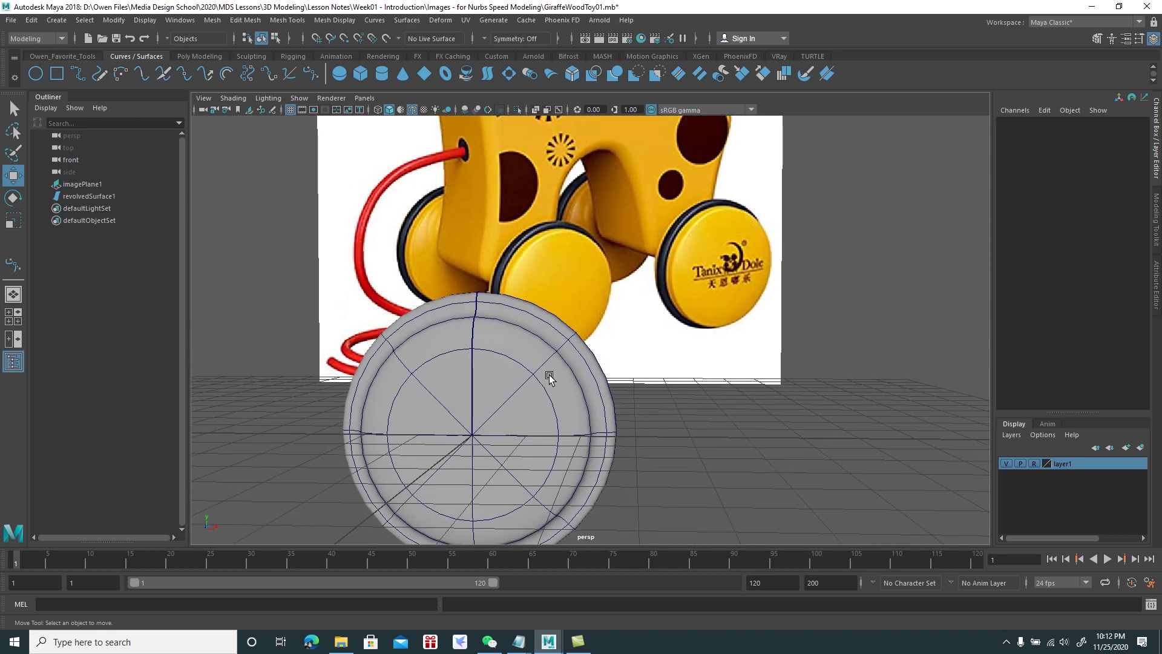
key(space)
click(365, 448)
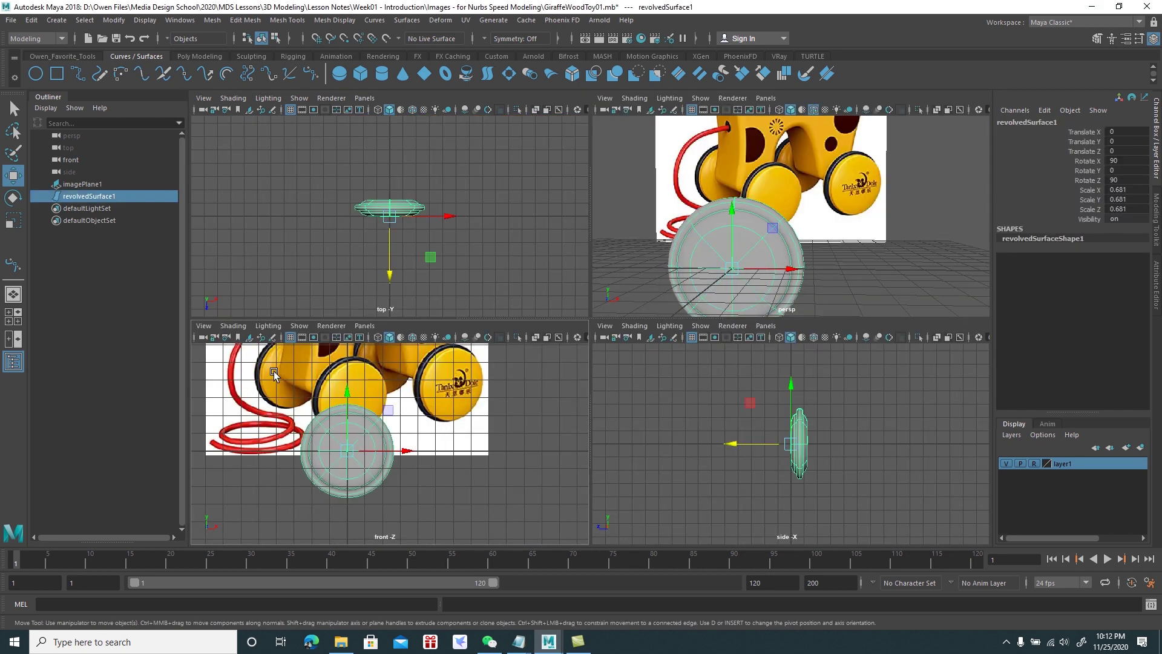
Turn on X-Ray shading in the front view
click(233, 326)
click(241, 447)
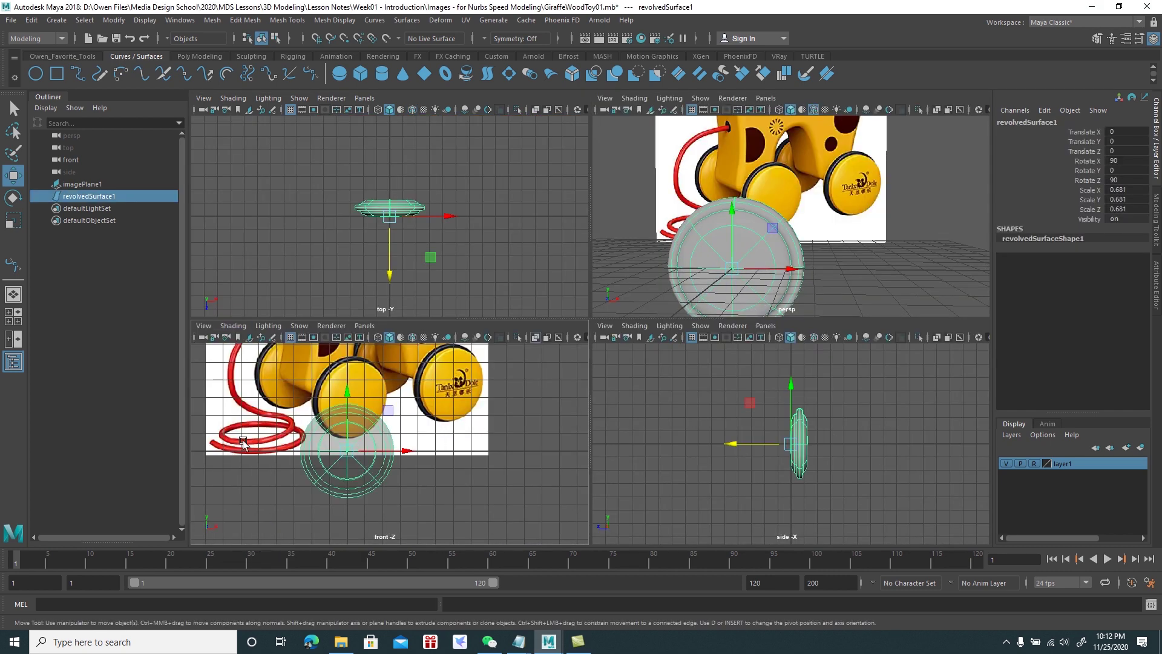
scroll(360, 434, up, 2)
scroll(360, 434, up, 2)
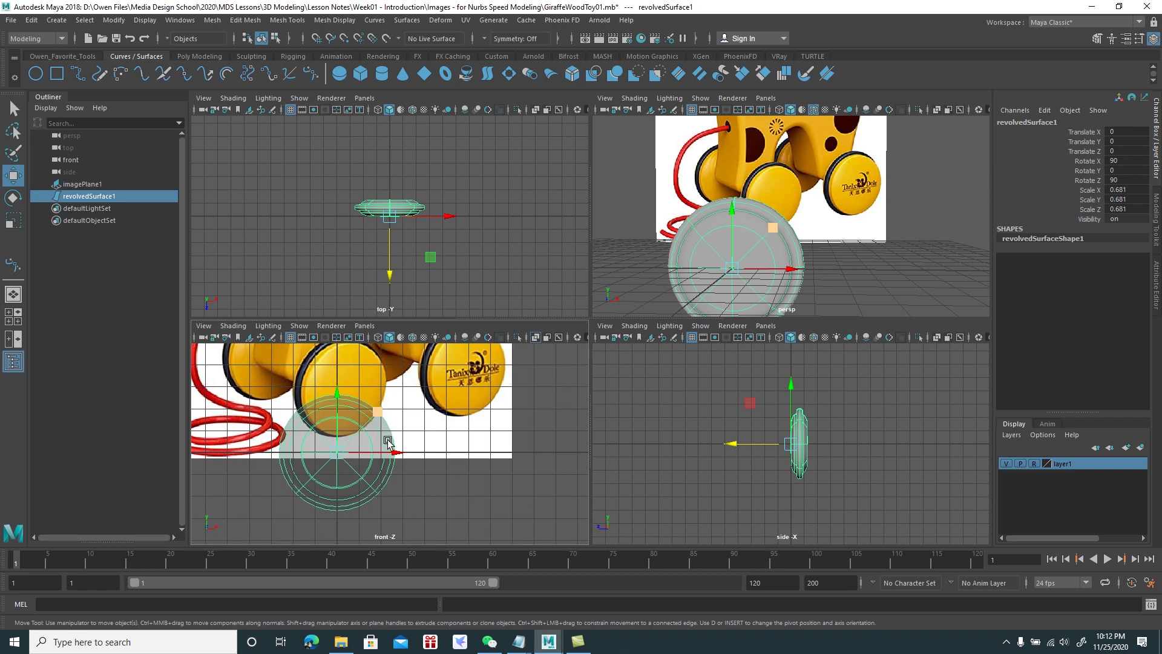
scroll(387, 440, down, 2)
scroll(794, 224, down, 1)
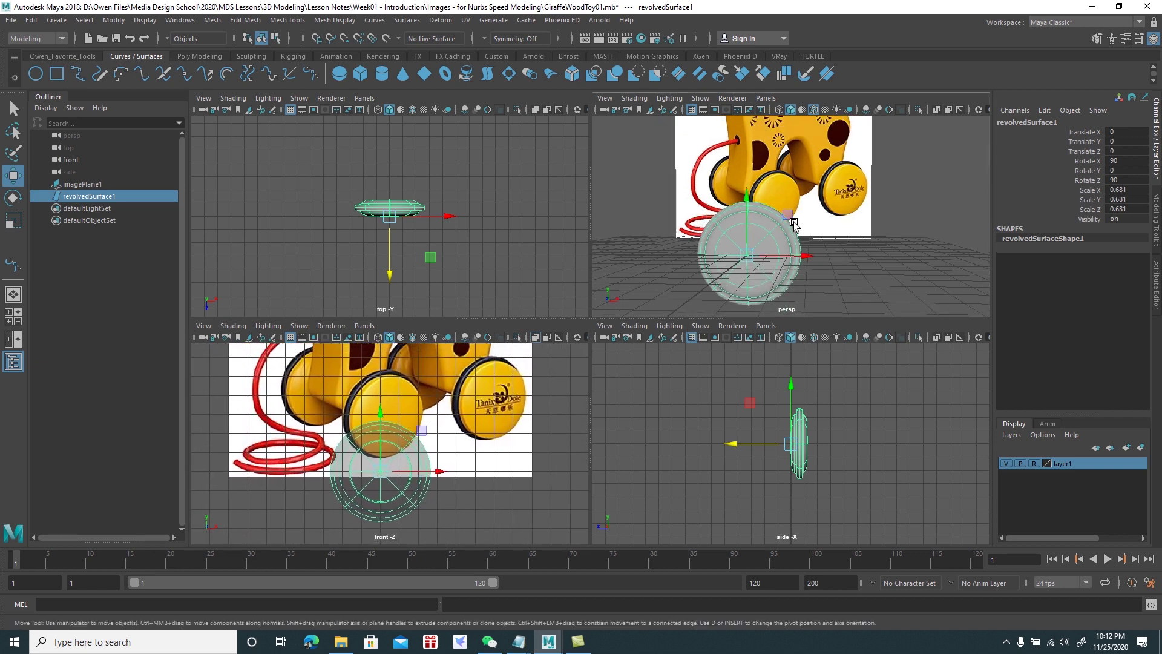
Move the wheel to Translate Z 5 and duplicate it
alt+drag(794, 224, 817, 230)
scroll(405, 443, up, 1)
scroll(405, 443, up, 1)
mouse_move(751, 251)
alt+mouse_down()
mouse_move(797, 251)
mouse_move(773, 233)
alt+mouse_up()
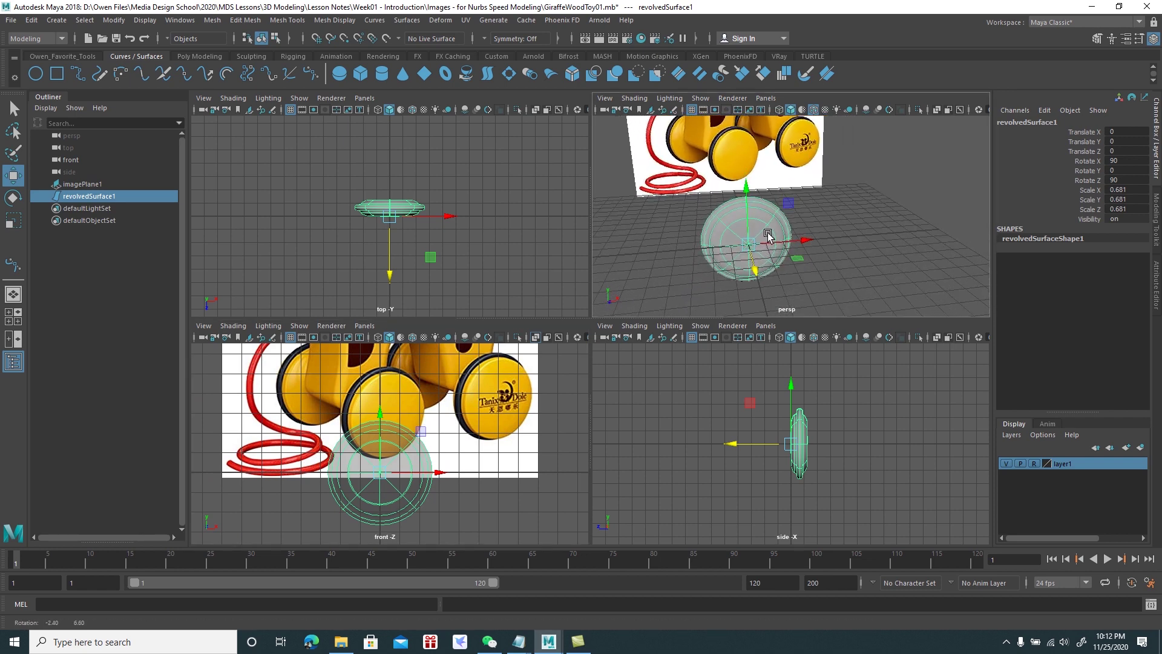
alt+drag(773, 233, 837, 286)
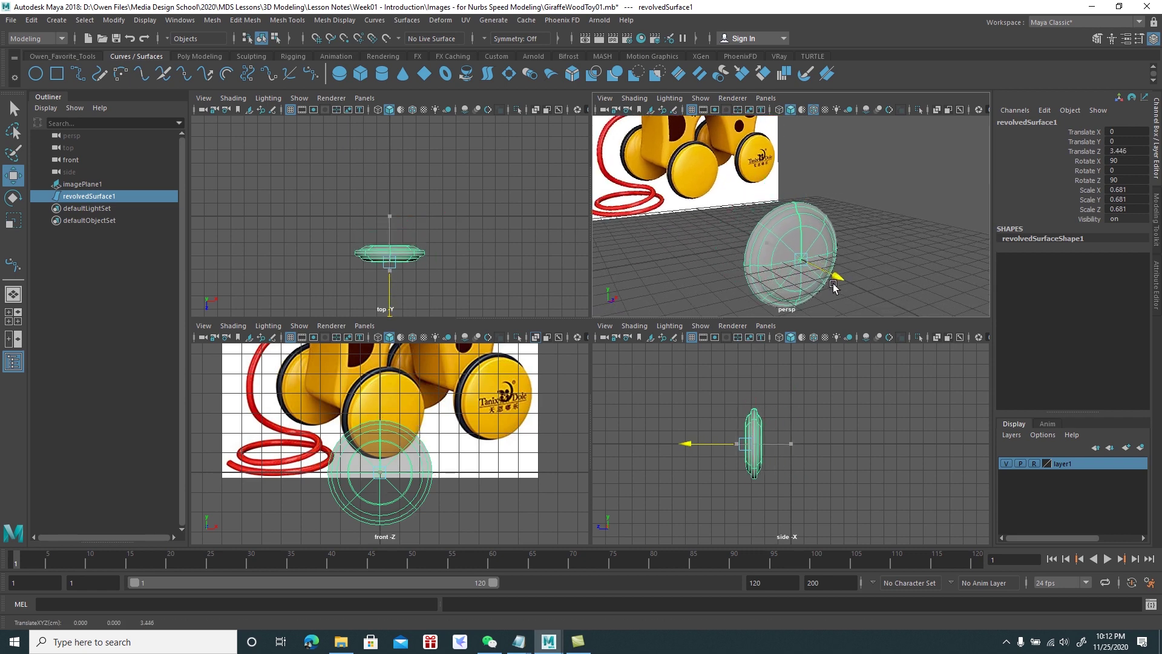
drag(837, 286, 779, 241)
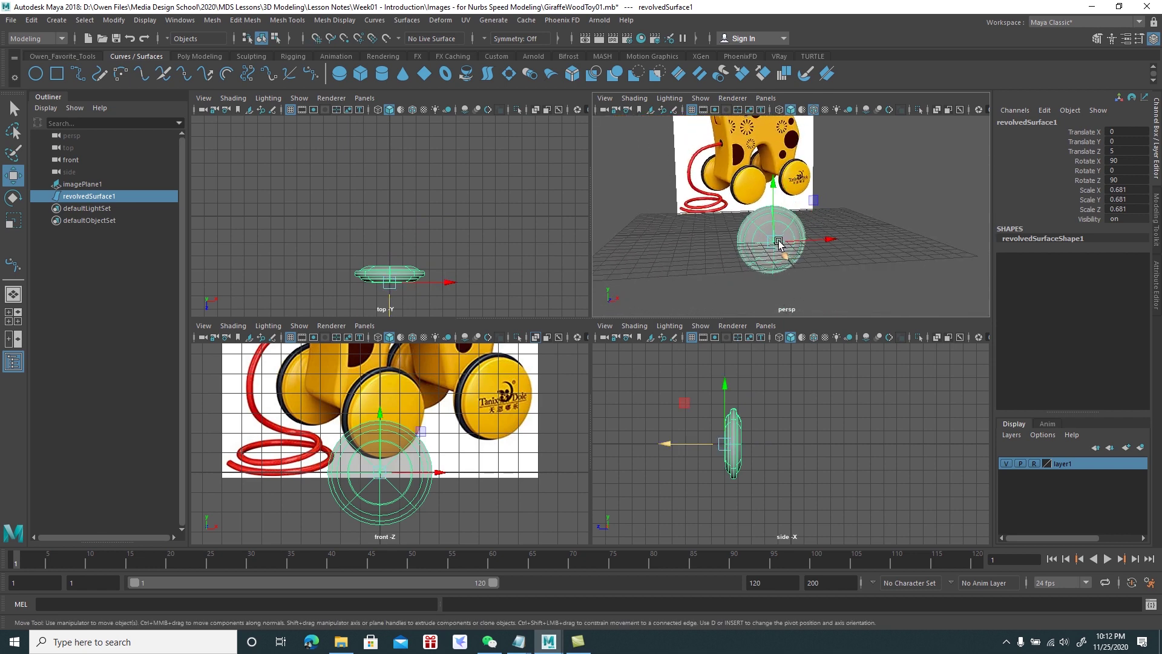
key(ctrl+d)
Place the second wheel copy along X, then duplicate both wheels and move the pair to Z -3
mouse_move(807, 240)
mouse_down()
mouse_move(898, 251)
mouse_move(845, 252)
mouse_move(765, 217)
mouse_up()
shift+click(821, 241)
key(ctrl+d)
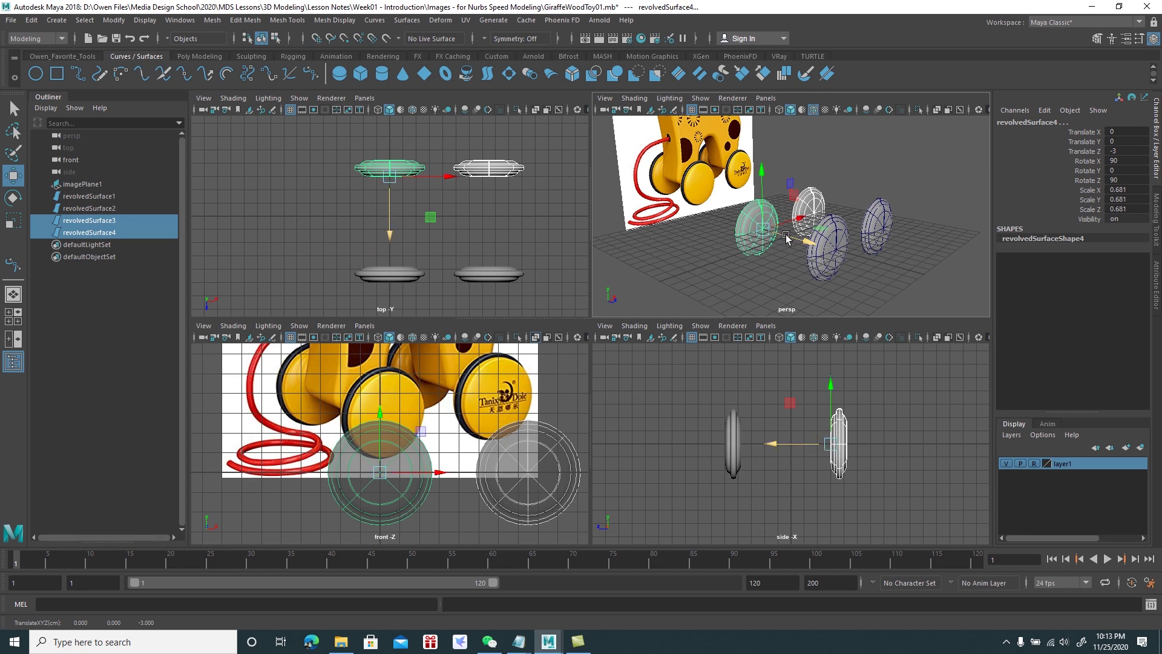
mouse_move(798, 240)
mouse_down()
mouse_move(748, 263)
mouse_move(833, 276)
mouse_move(932, 176)
mouse_move(775, 272)
mouse_move(857, 219)
mouse_move(863, 164)
mouse_move(833, 264)
mouse_move(791, 262)
mouse_up()
Deselect the wheels and maximize the front view with all four wheels under the giraffe
click(744, 269)
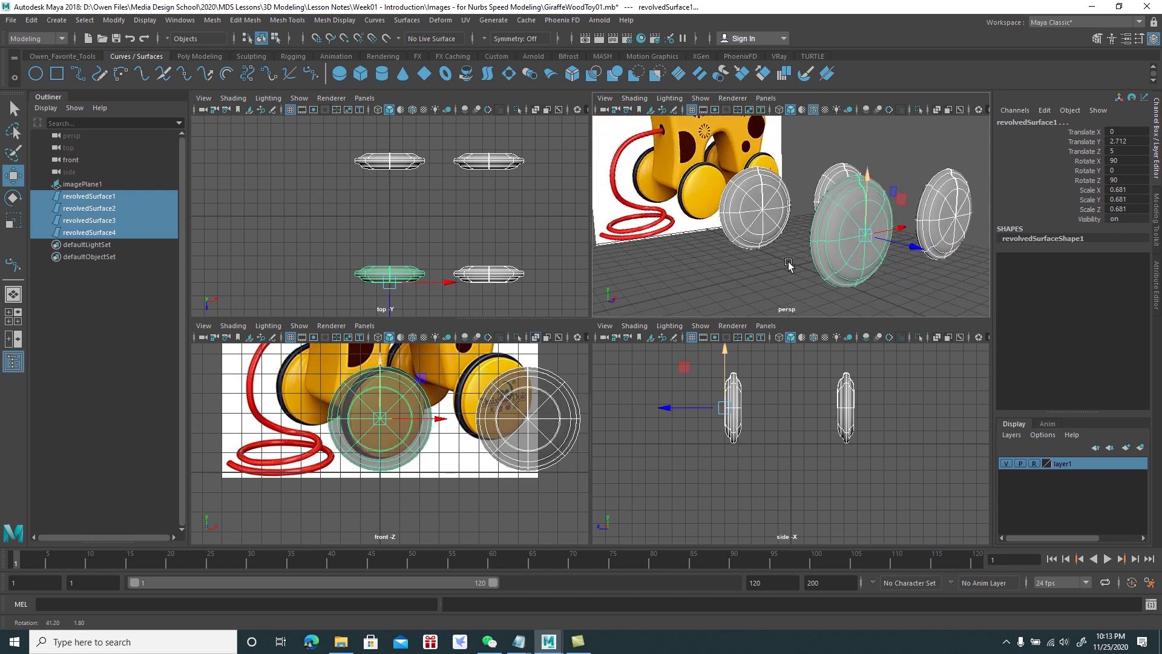
alt+right_drag(791, 262, 636, 260)
alt+middle_drag(428, 423, 405, 472)
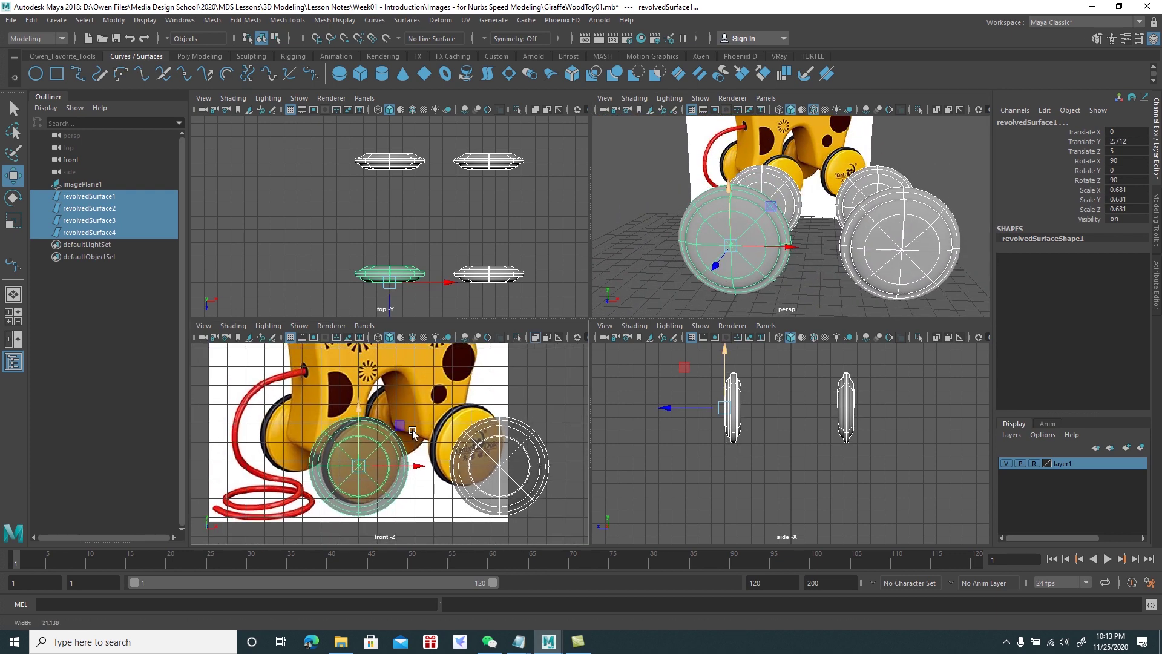
click(545, 514)
key(space)
alt+middle_drag(605, 323, 564, 421)
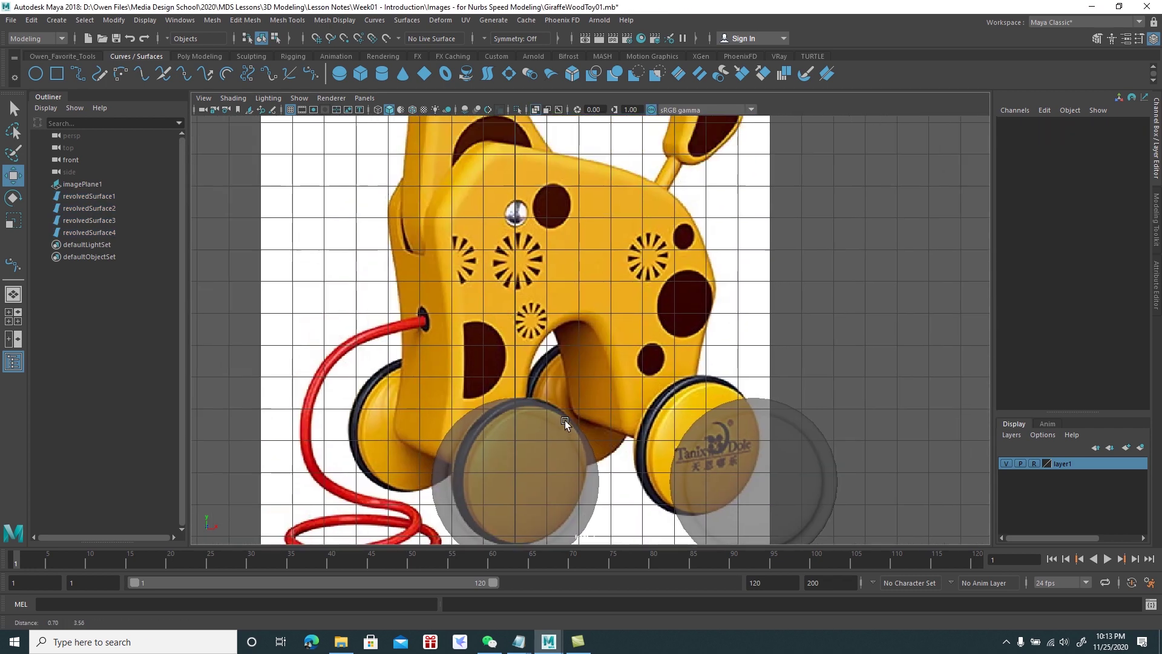
Pan and zoom the front view onto the giraffe's body
alt+right_drag(565, 420, 536, 349)
alt+middle_drag(536, 349, 461, 391)
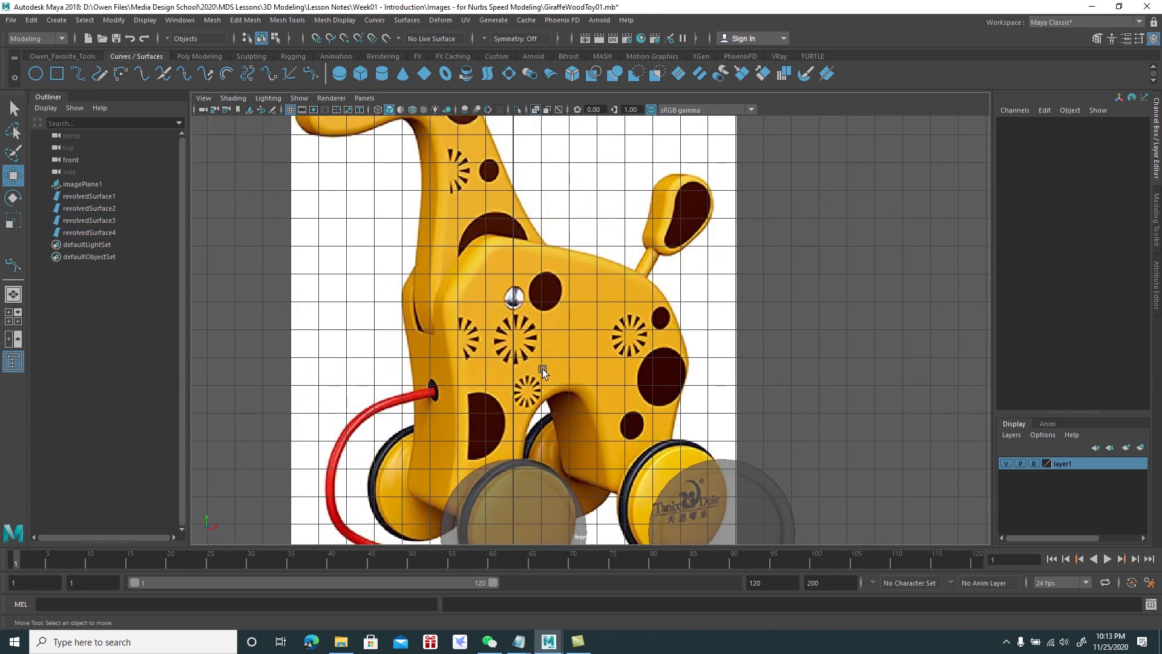
alt+middle_drag(511, 340, 550, 382)
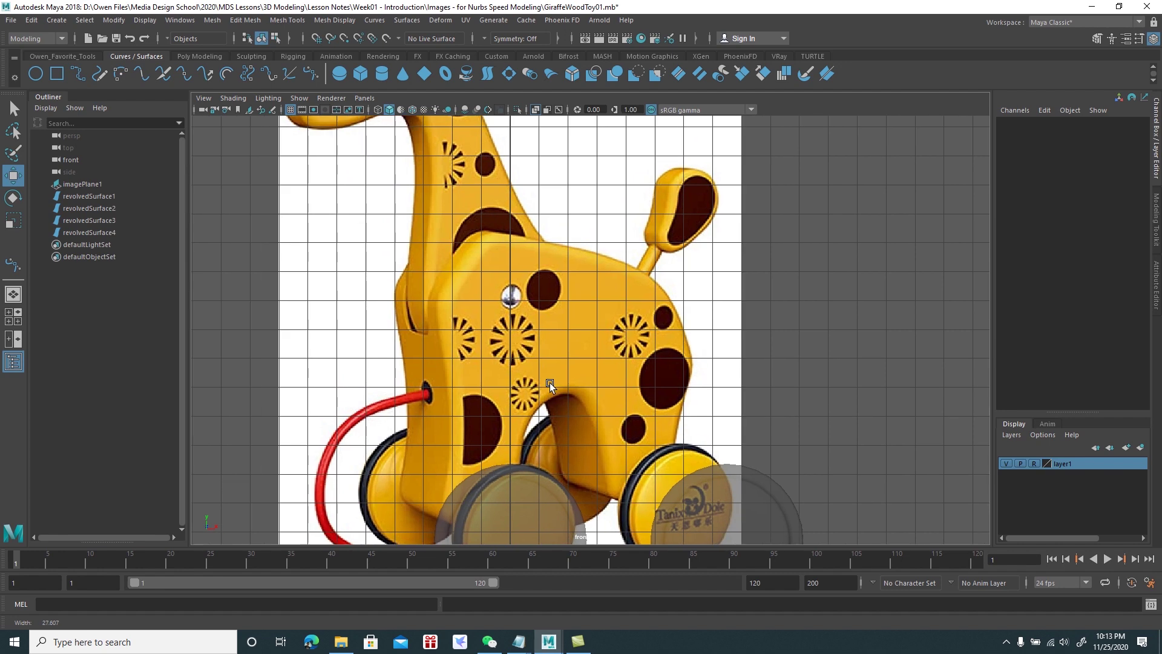
alt+right_drag(550, 382, 562, 344)
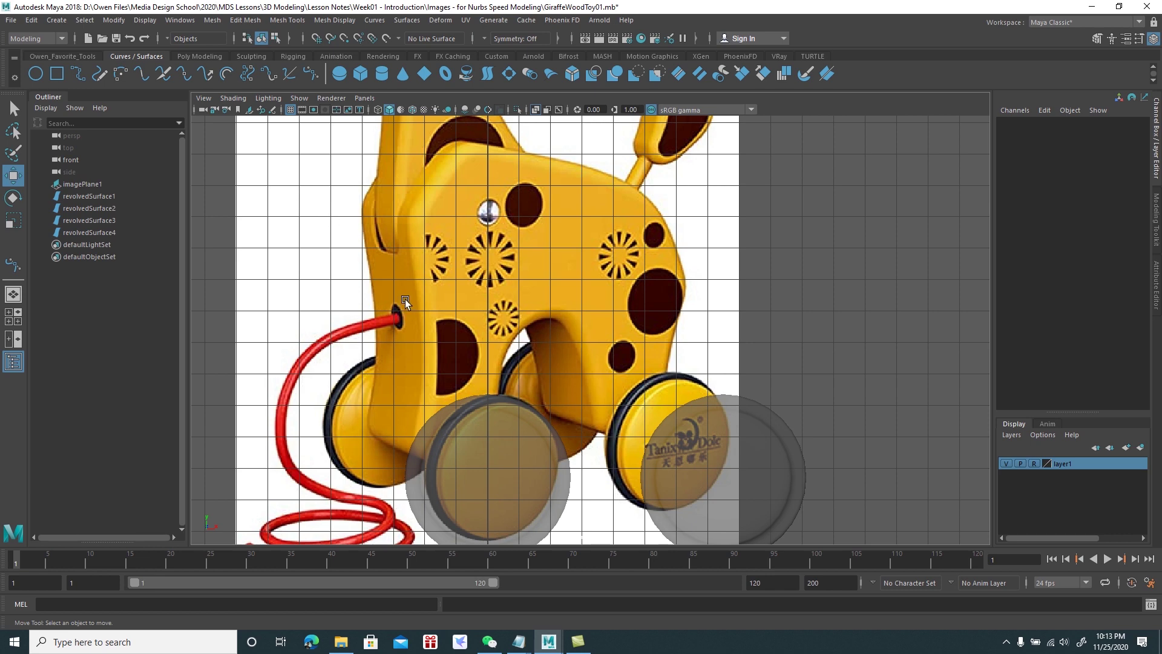
scroll(515, 303, up, 1)
alt+middle_drag(515, 302, 564, 276)
mouse_move(540, 336)
alt+middle_down()
mouse_move(514, 344)
mouse_move(501, 318)
mouse_move(492, 327)
alt+middle_up()
scroll(517, 358, down, 1)
scroll(503, 323, down, 1)
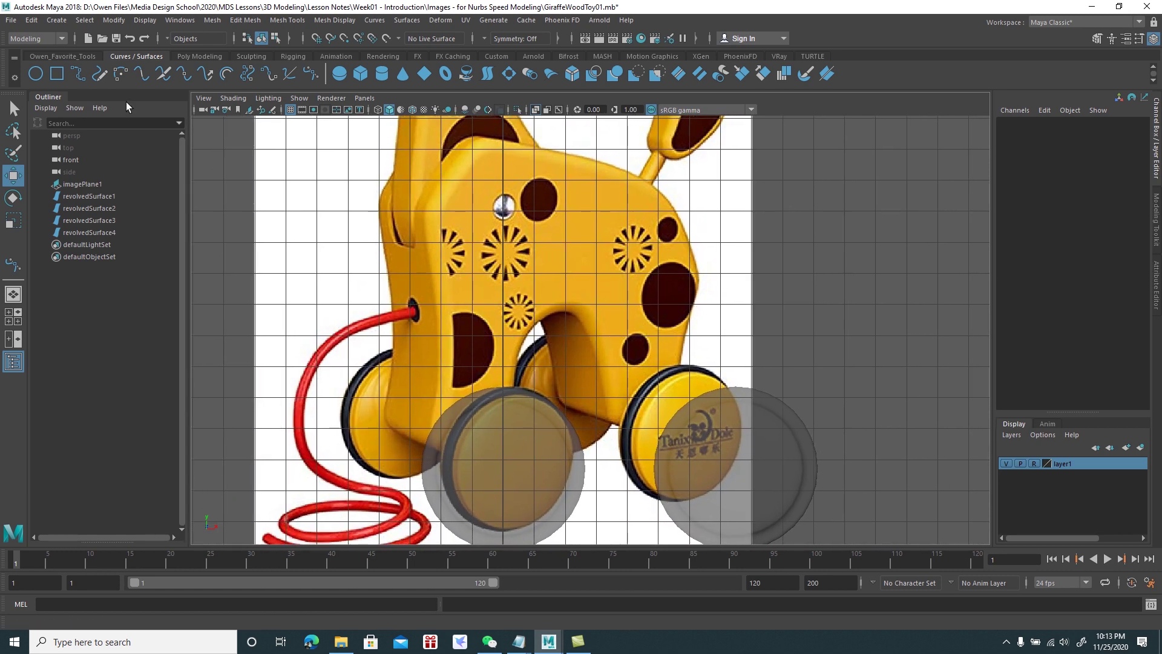
Pick the EP Curve Tool and return to the four-view layout
click(80, 74)
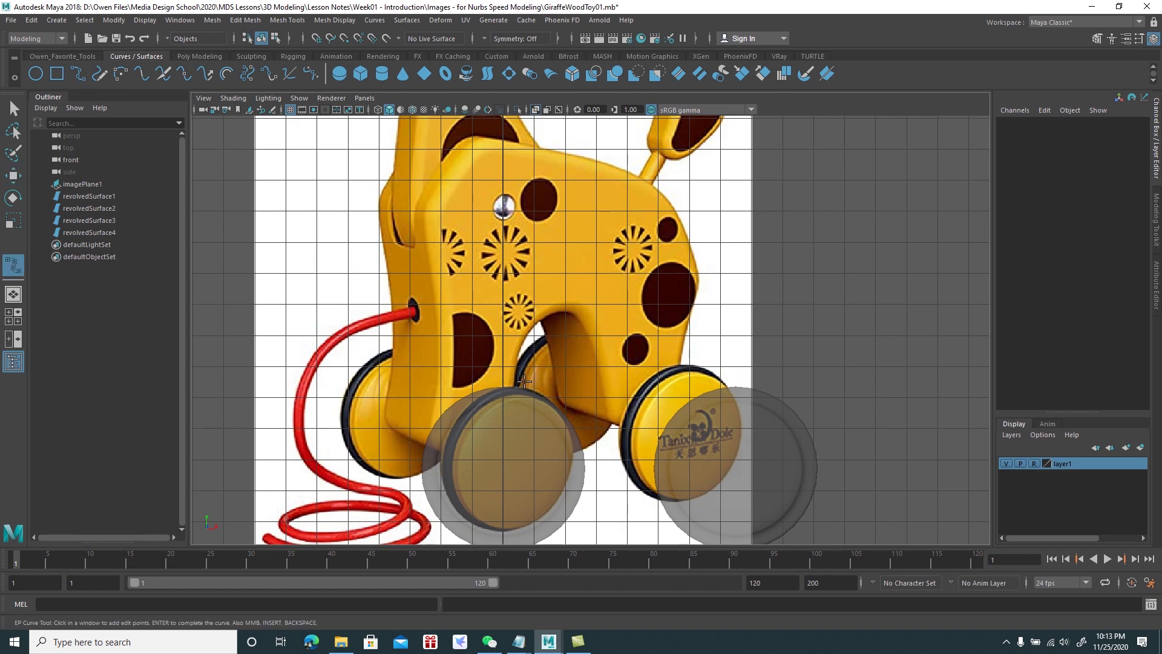
key(space)
key(space)
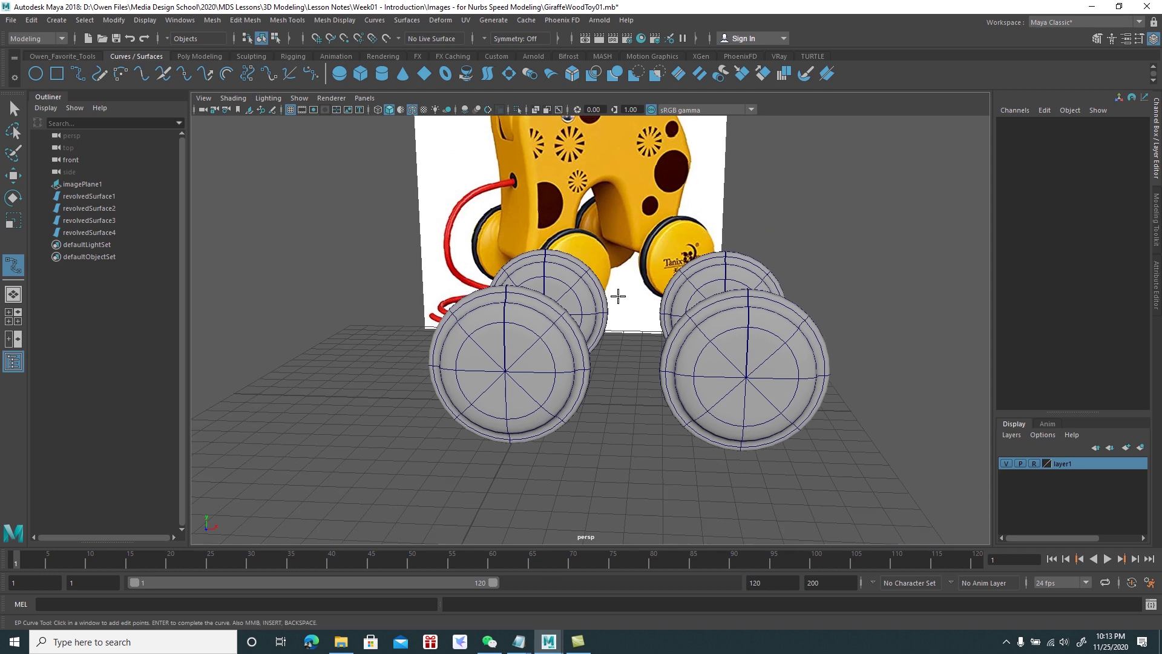
alt+drag(618, 296, 679, 332)
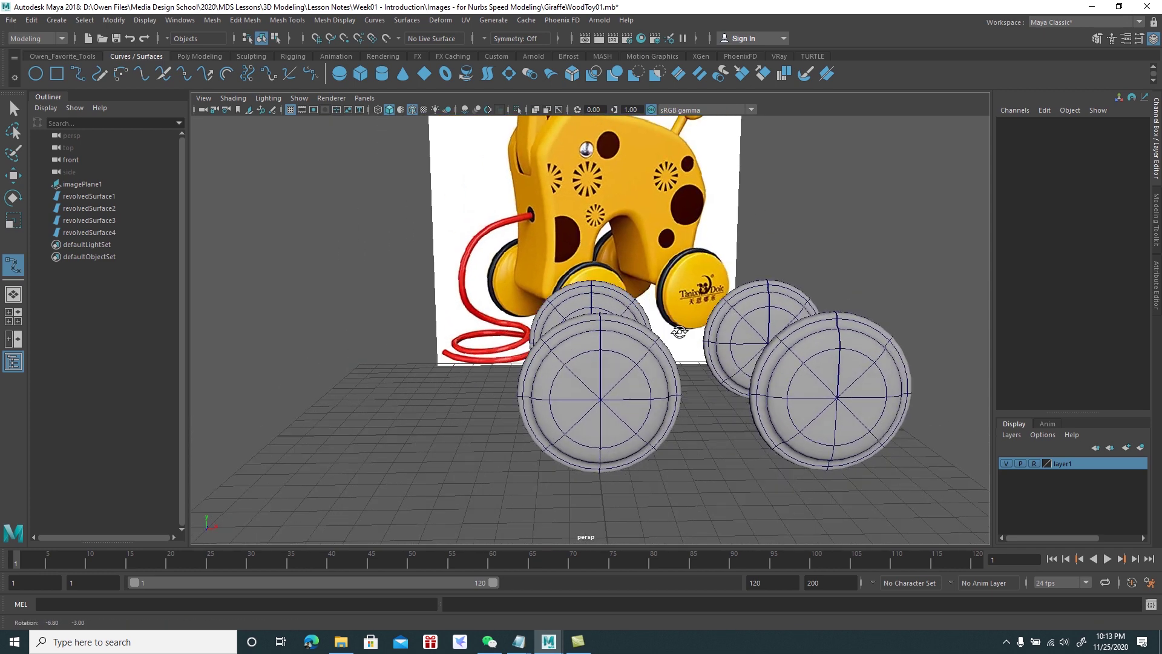
key(space)
key(space)
key(space)
scroll(449, 450, down, 1)
alt+middle_drag(755, 421, 734, 467)
shift+right_drag(735, 468, 734, 419)
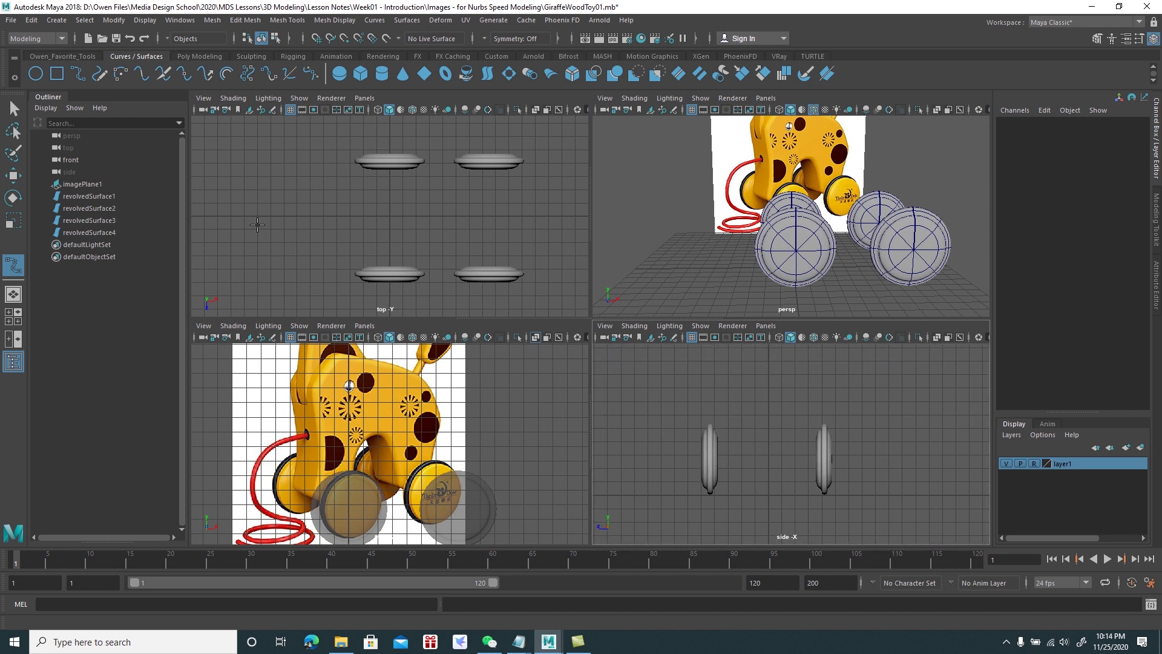
click(13, 109)
click(793, 270)
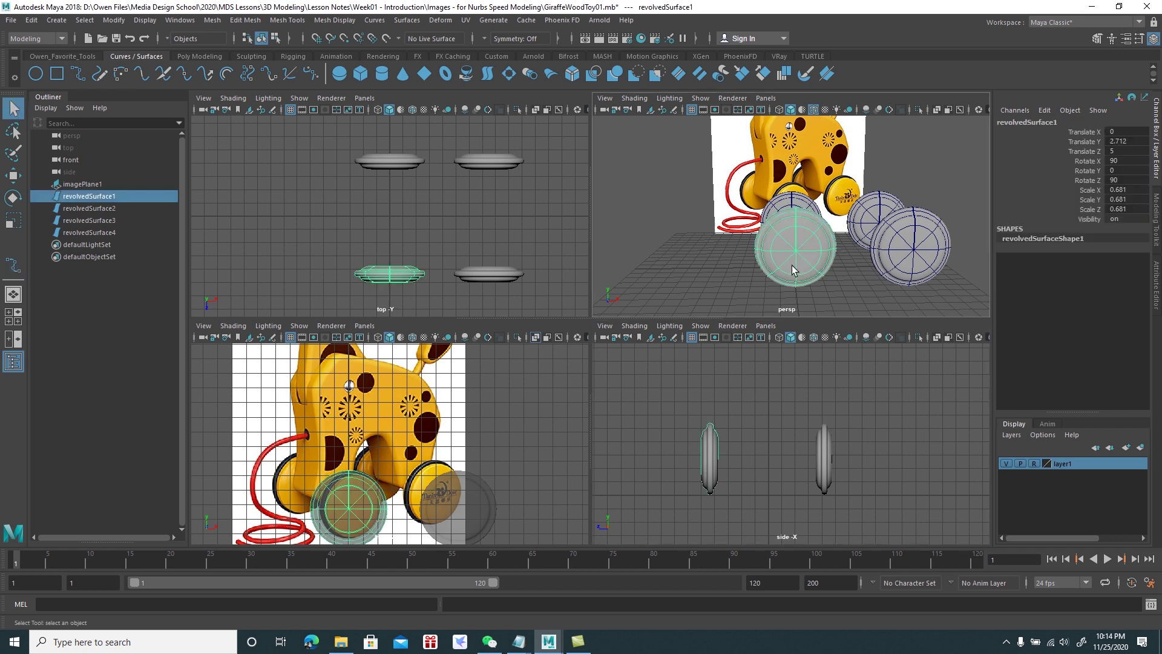
click(665, 351)
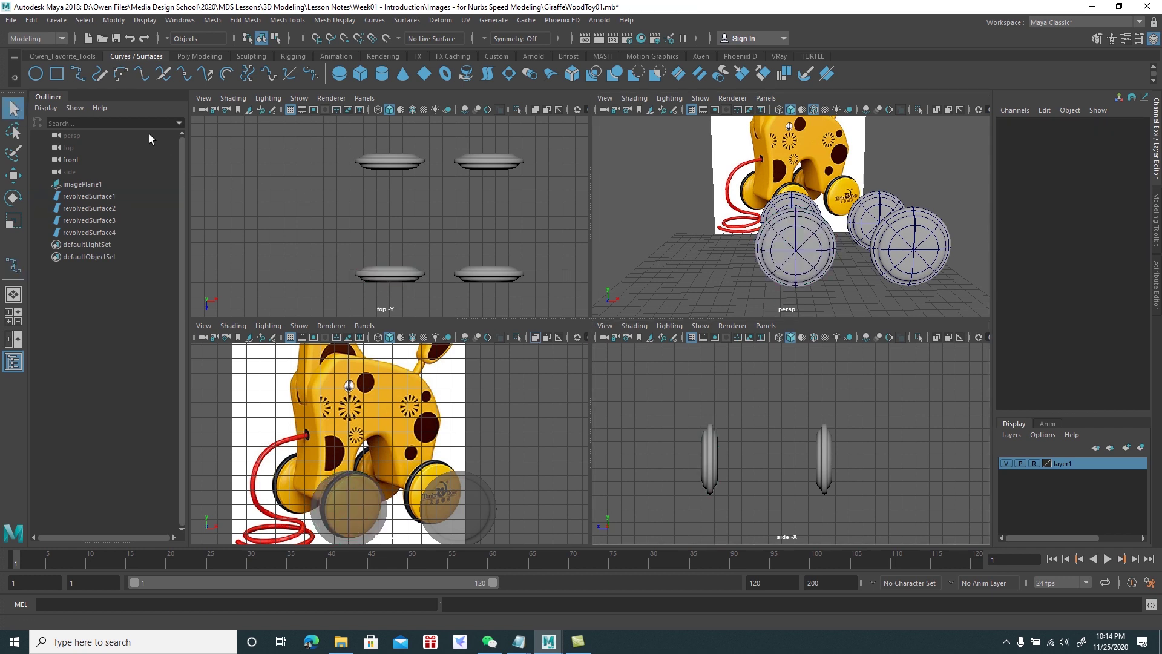
click(13, 264)
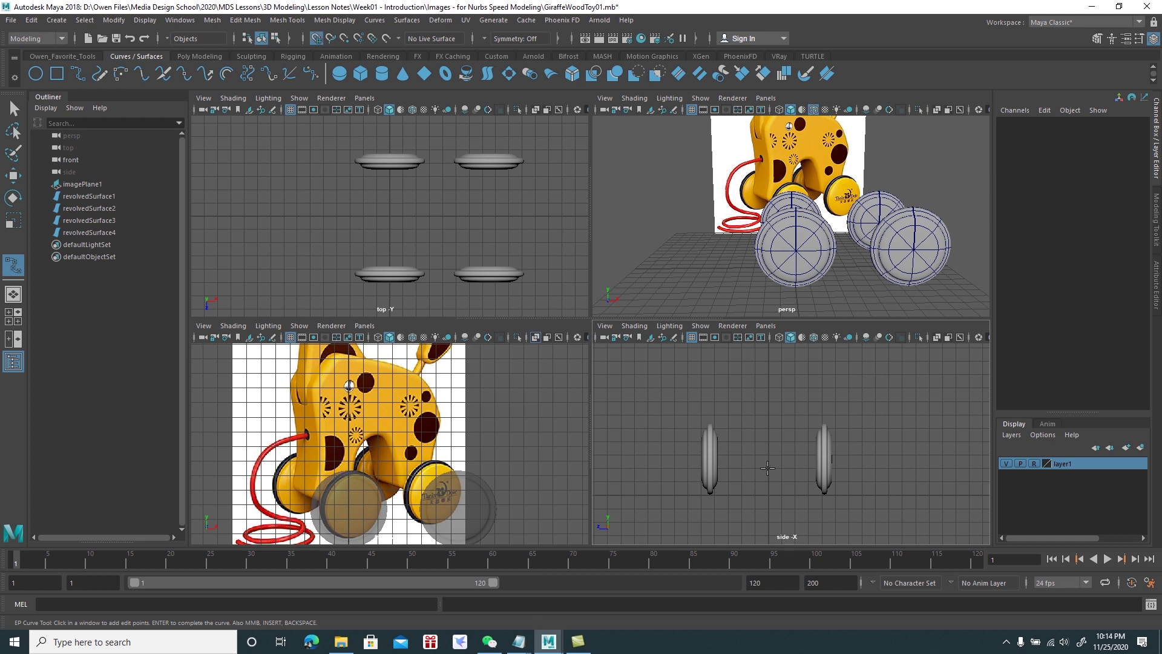
Place the lower EP points of the profile curve in the side view, rising between the wheels
click(767, 468)
click(749, 469)
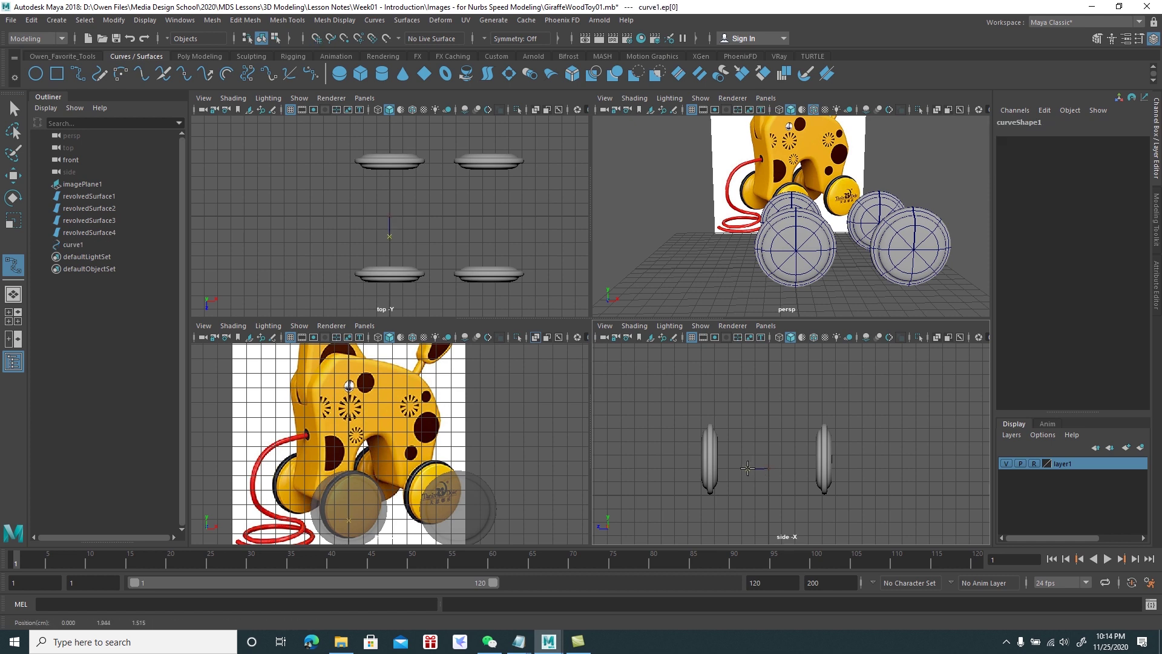
click(740, 457)
click(740, 453)
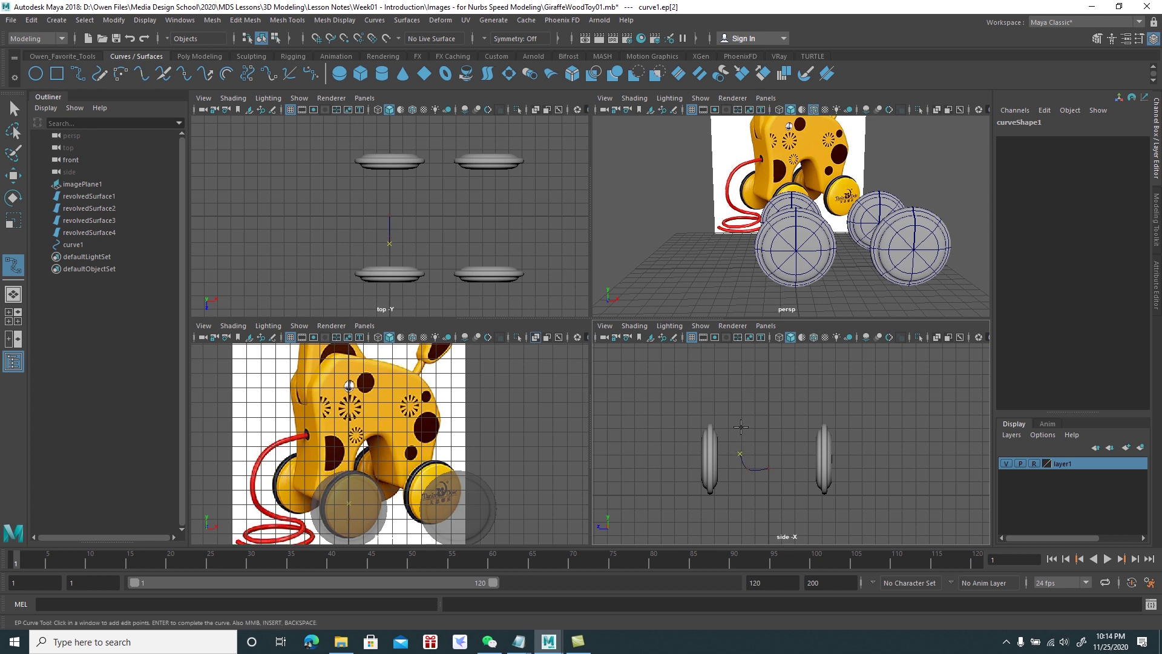
drag(739, 418, 739, 415)
alt+middle_drag(740, 414, 747, 448)
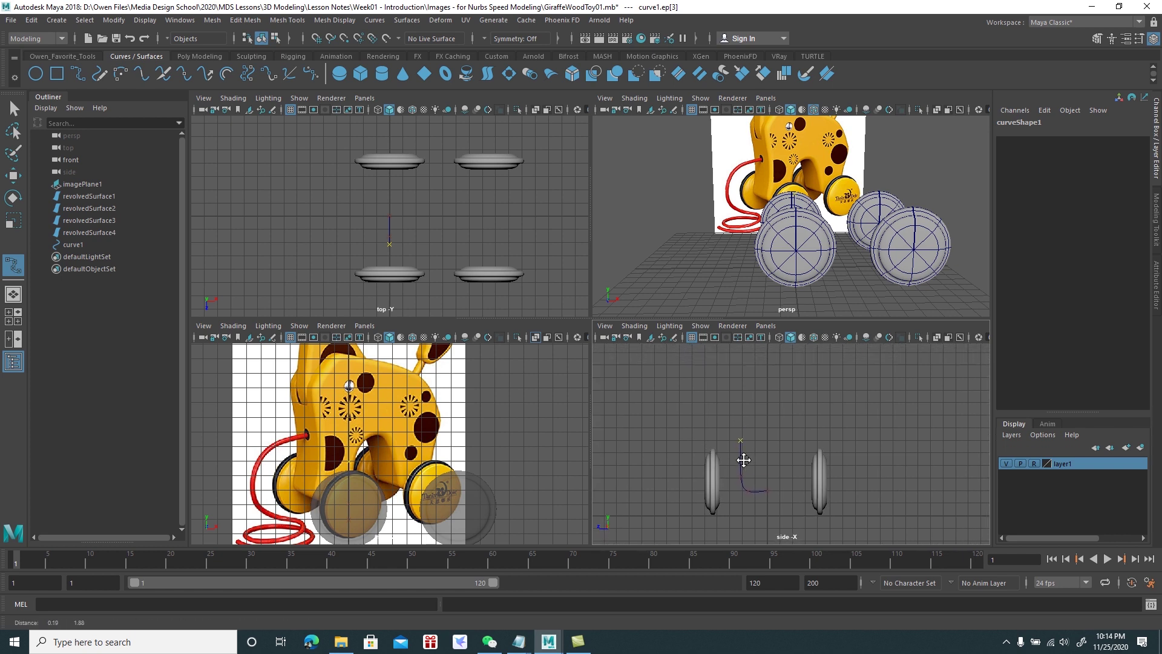
click(739, 410)
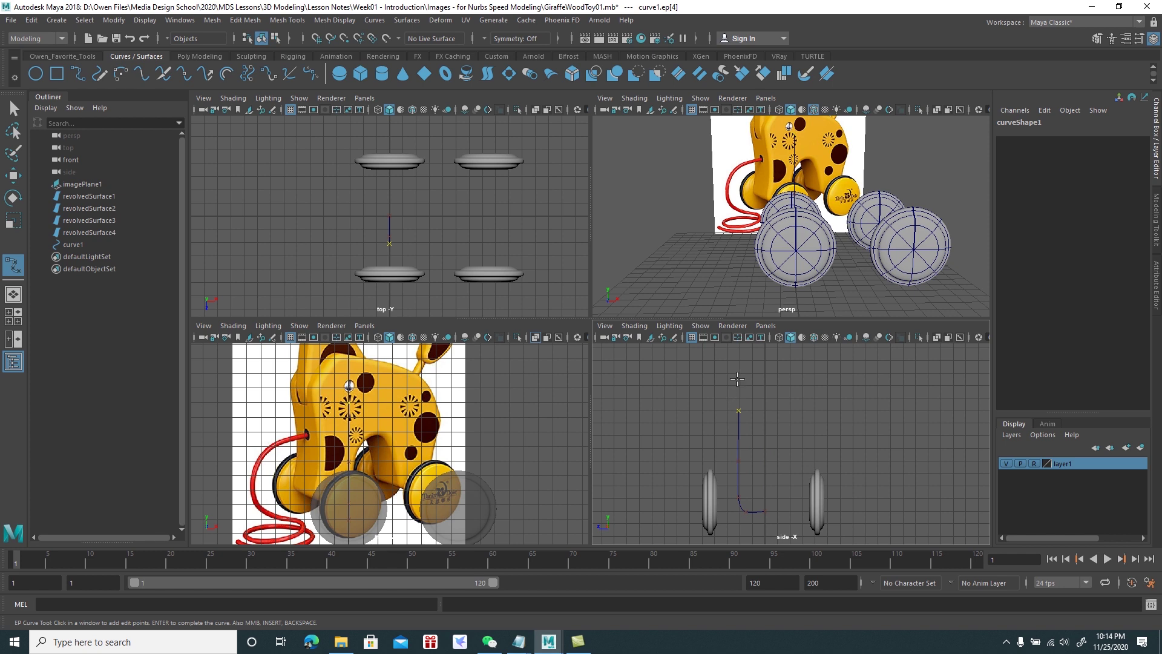
Add the top points bending forward and finish curve1 with Enter
click(739, 379)
click(757, 373)
click(763, 375)
key(Return)
key(q)
mouse_move(787, 254)
alt+mouse_down()
mouse_move(868, 239)
mouse_move(846, 241)
mouse_move(835, 257)
mouse_move(847, 261)
alt+mouse_up()
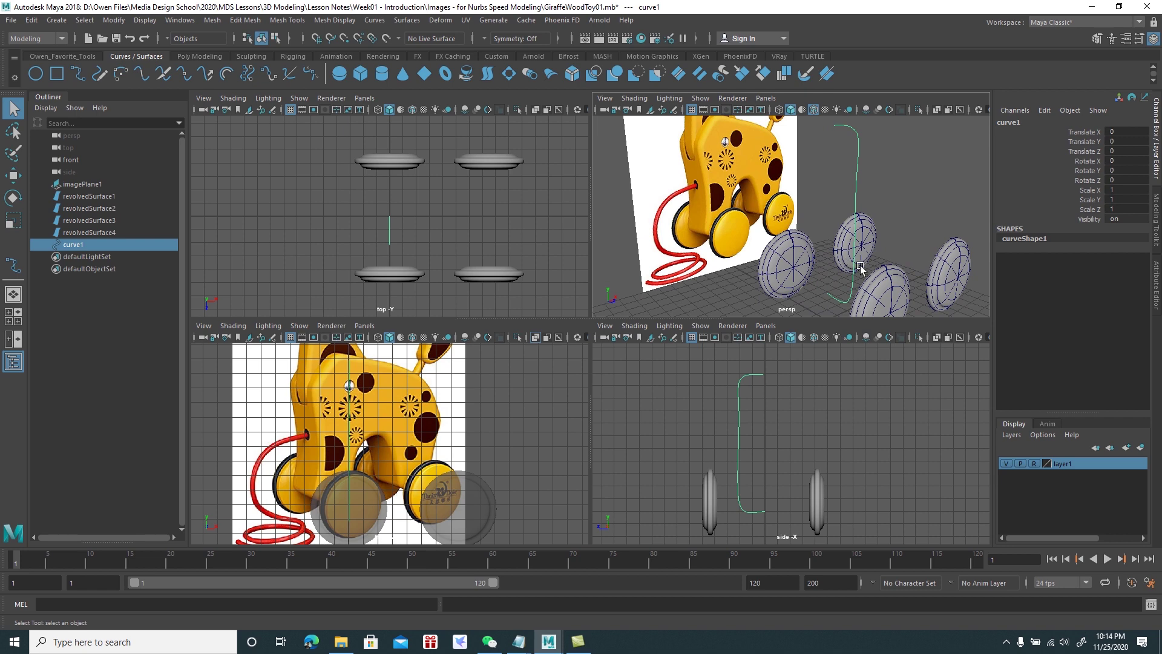
Move curve1 aside in -X and duplicate it, sliding the copy along +X
key(w)
scroll(860, 267, down, 5)
drag(830, 275, 729, 283)
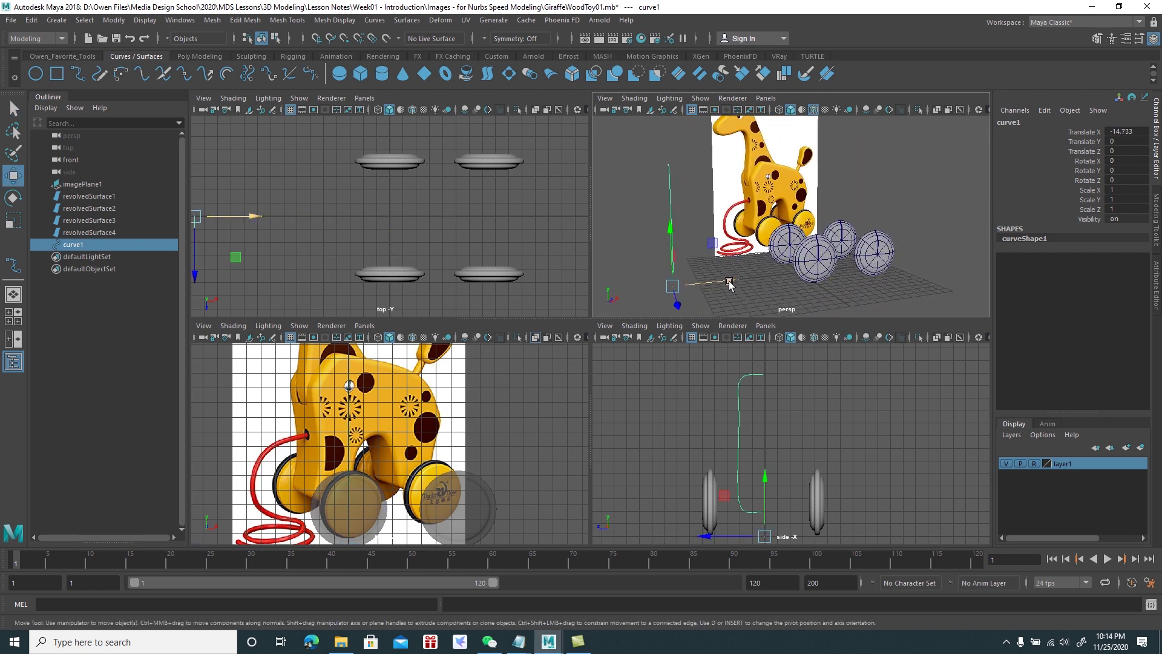
key(ctrl+d)
mouse_move(730, 283)
mouse_down()
mouse_move(853, 268)
mouse_move(837, 268)
mouse_up()
Rotate the copy 90° in Z and scale its Y to 0.358
key(e)
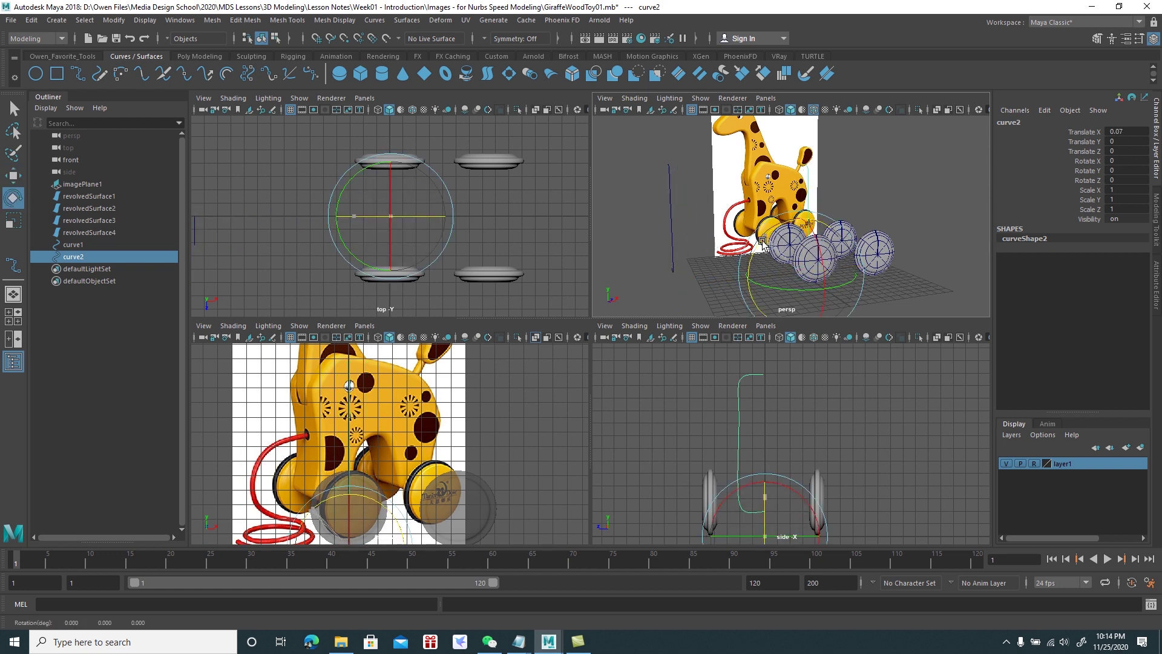
drag(763, 243, 724, 299)
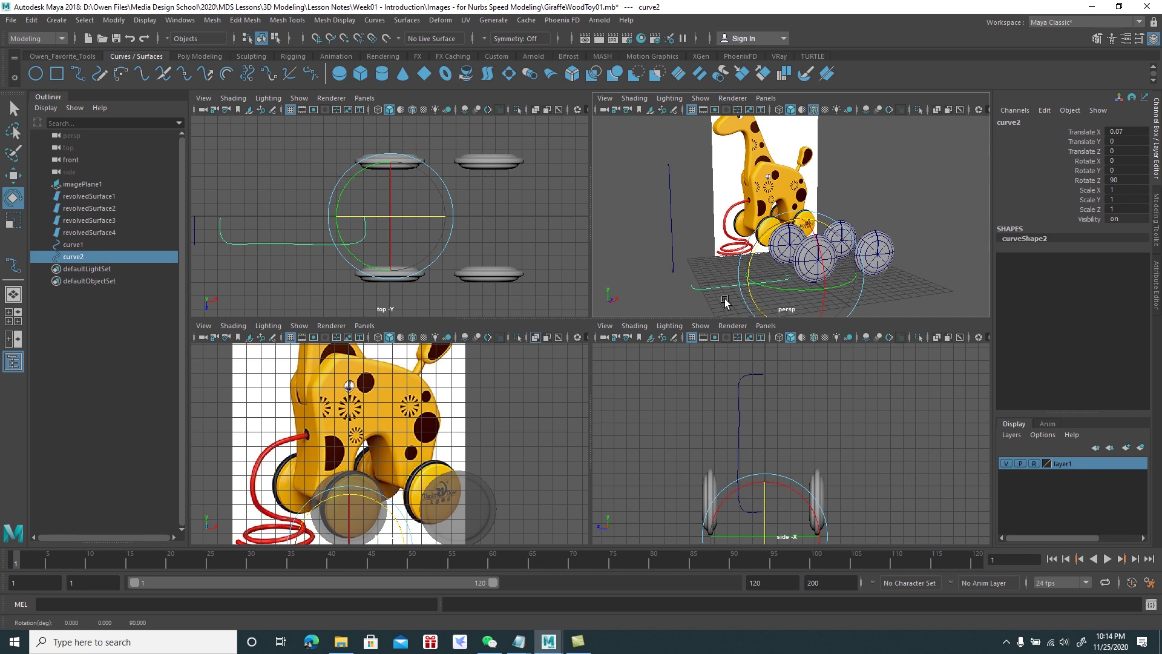
key(r)
drag(753, 281, 780, 283)
Zoom and maximize the perspective view to inspect the flattened curve2
scroll(786, 278, up, 3)
scroll(848, 258, up, 3)
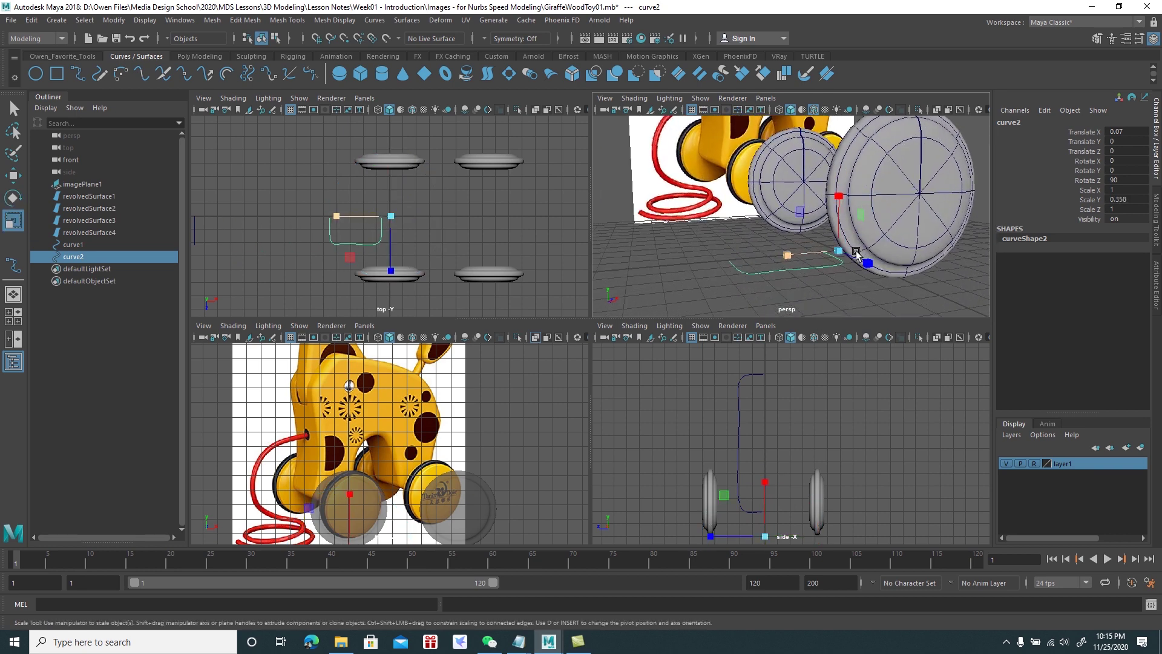
scroll(853, 250, down, 2)
scroll(848, 245, down, 2)
scroll(842, 239, down, 1)
scroll(836, 231, down, 2)
scroll(835, 232, up, 2)
key(space)
alt+drag(723, 337, 712, 388)
key(w)
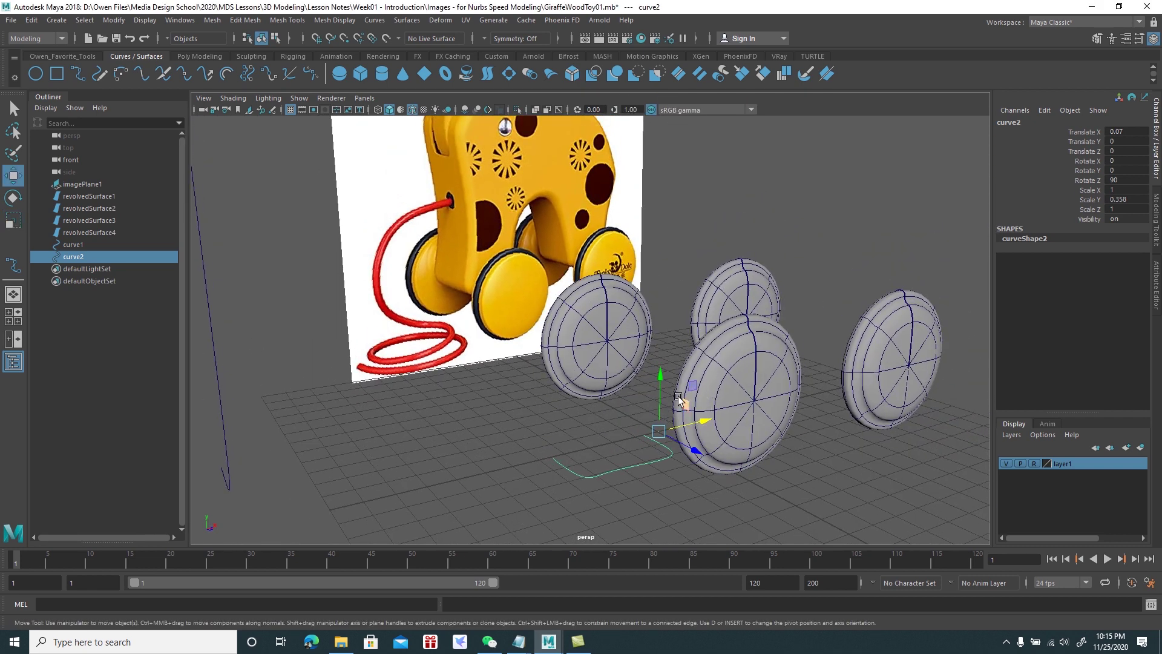
Raise the flat curve up in Y, check its CVs, then return to Object Mode
mouse_move(661, 417)
mouse_down()
mouse_move(661, 385)
mouse_move(674, 420)
mouse_move(825, 410)
mouse_move(812, 442)
mouse_move(817, 380)
mouse_move(713, 410)
mouse_move(698, 440)
mouse_up()
mouse_move(698, 440)
alt+mouse_down()
mouse_move(737, 446)
mouse_move(734, 431)
alt+mouse_up()
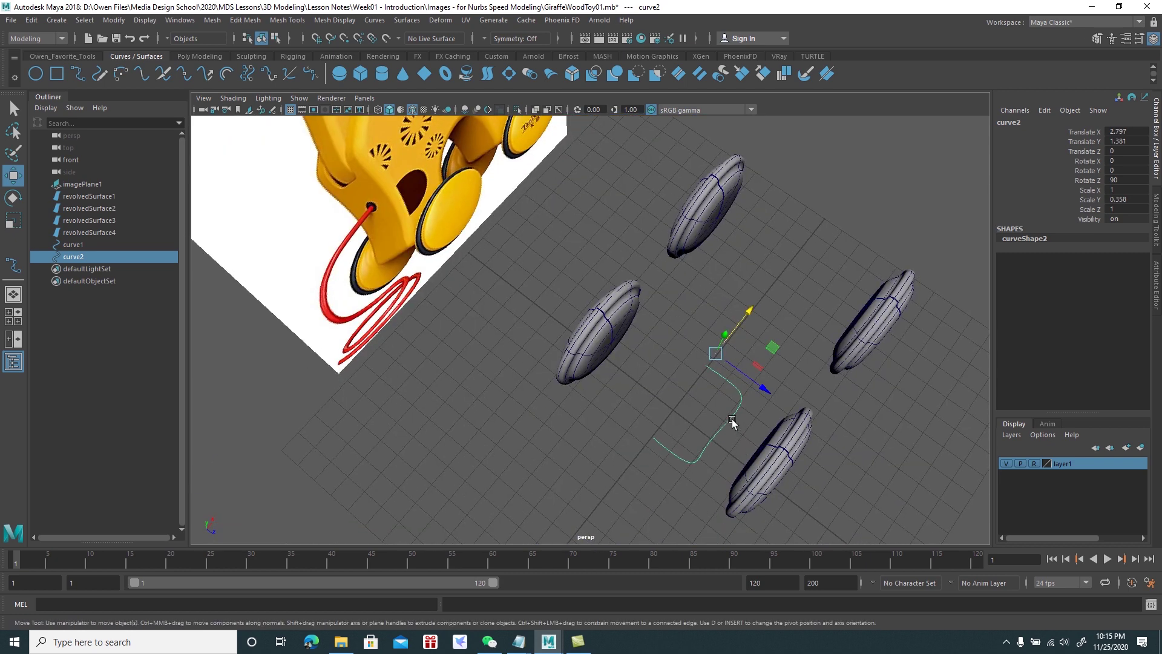
right_drag(733, 420, 696, 357)
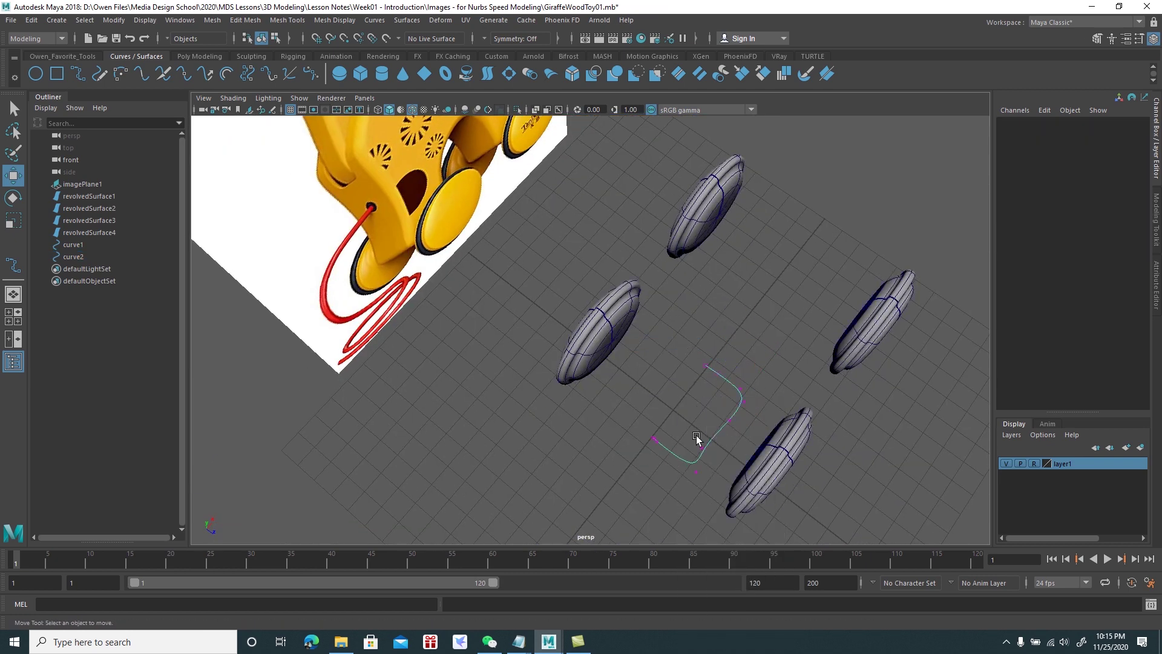
click(706, 449)
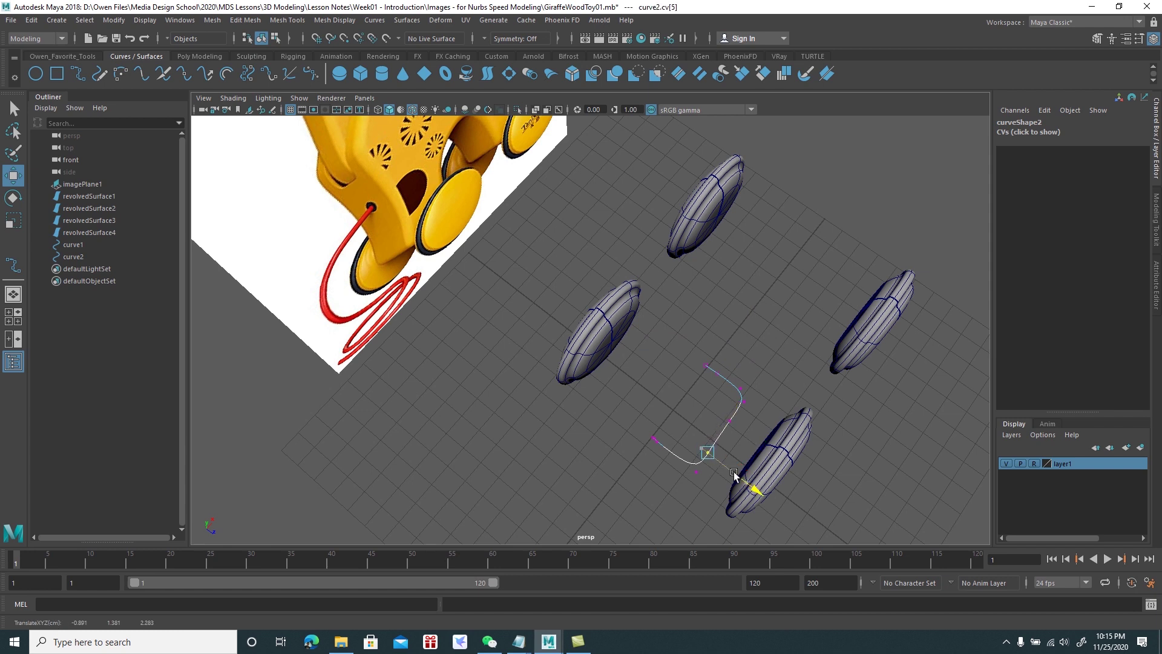
click(731, 422)
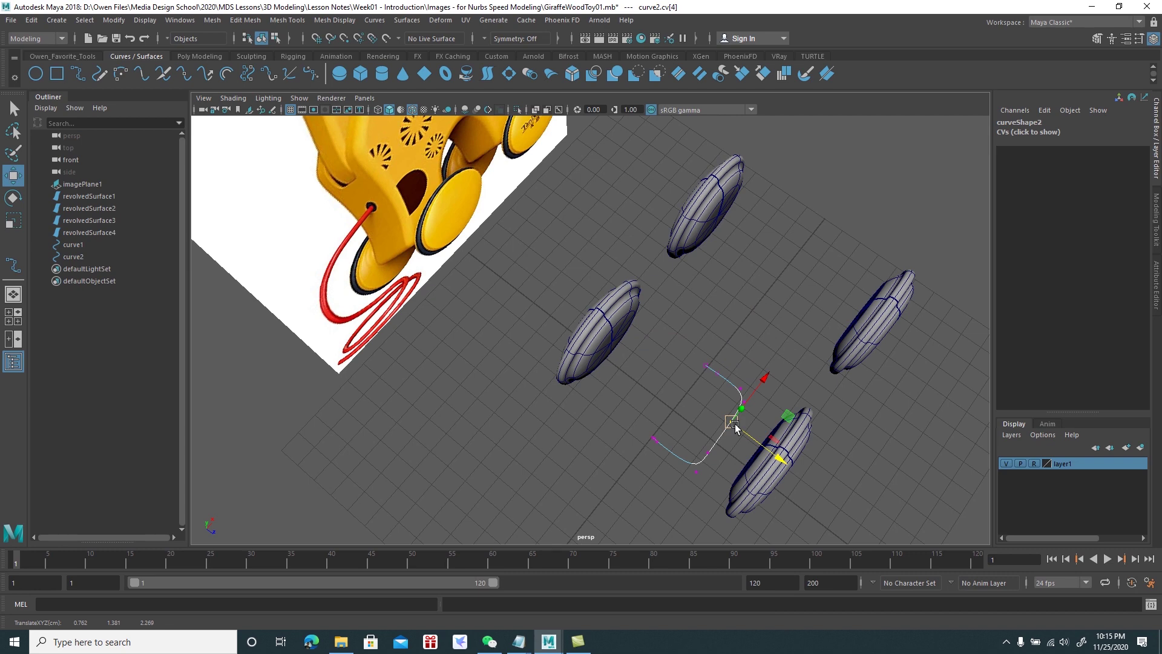
right_drag(734, 425, 790, 324)
mouse_move(781, 339)
alt+mouse_down()
mouse_move(744, 356)
mouse_move(735, 397)
alt+mouse_up()
right_drag(727, 344, 773, 328)
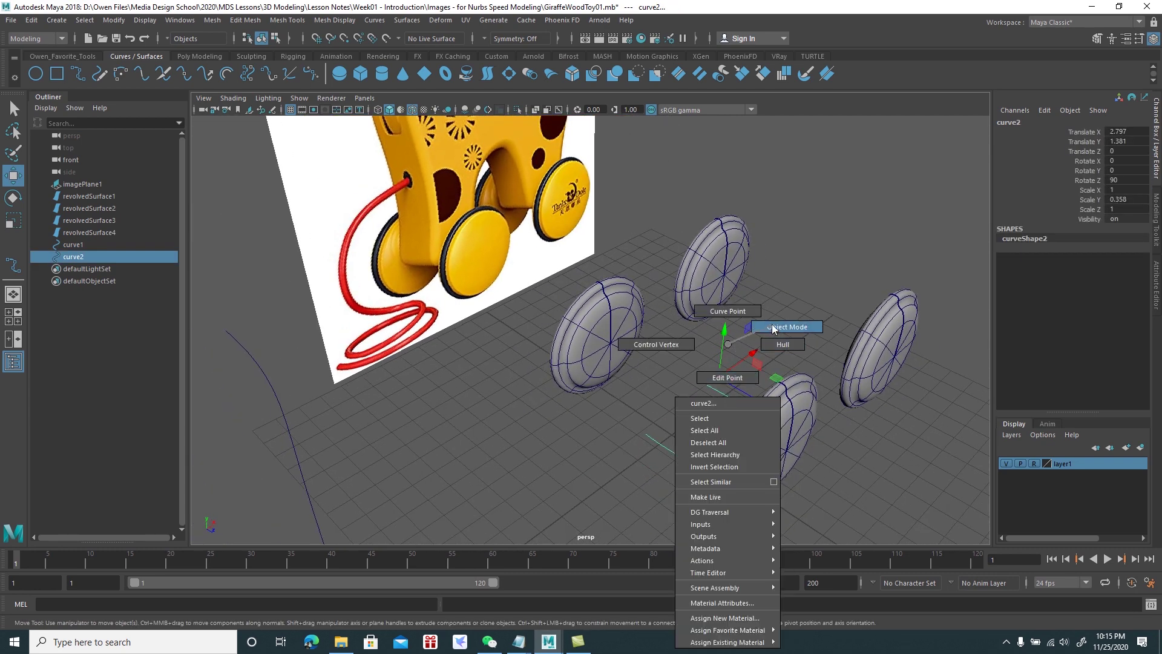
click(732, 389)
Centre the flat curve's pivot with Modify > Center Pivot and duplicate it
mouse_move(724, 392)
alt+mouse_down()
mouse_move(739, 367)
mouse_move(694, 397)
alt+mouse_up()
click(114, 20)
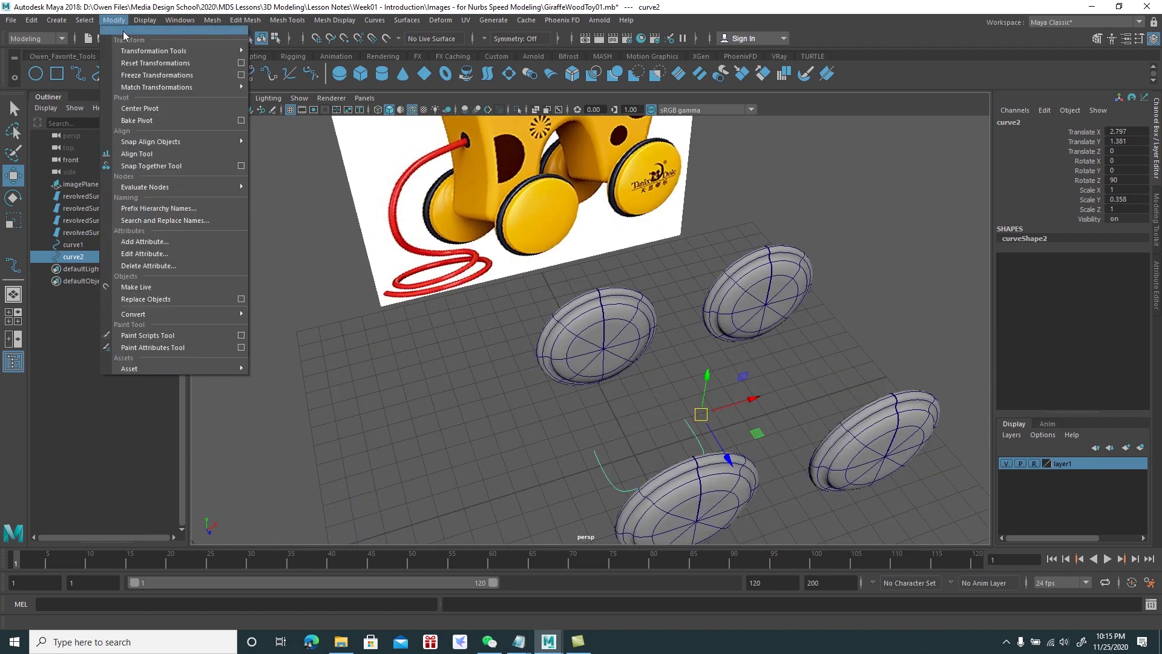
click(146, 108)
mouse_move(605, 376)
alt+mouse_down()
mouse_move(638, 387)
mouse_move(691, 366)
mouse_move(617, 410)
mouse_move(587, 394)
mouse_move(594, 382)
mouse_move(617, 394)
mouse_move(630, 384)
alt+mouse_up()
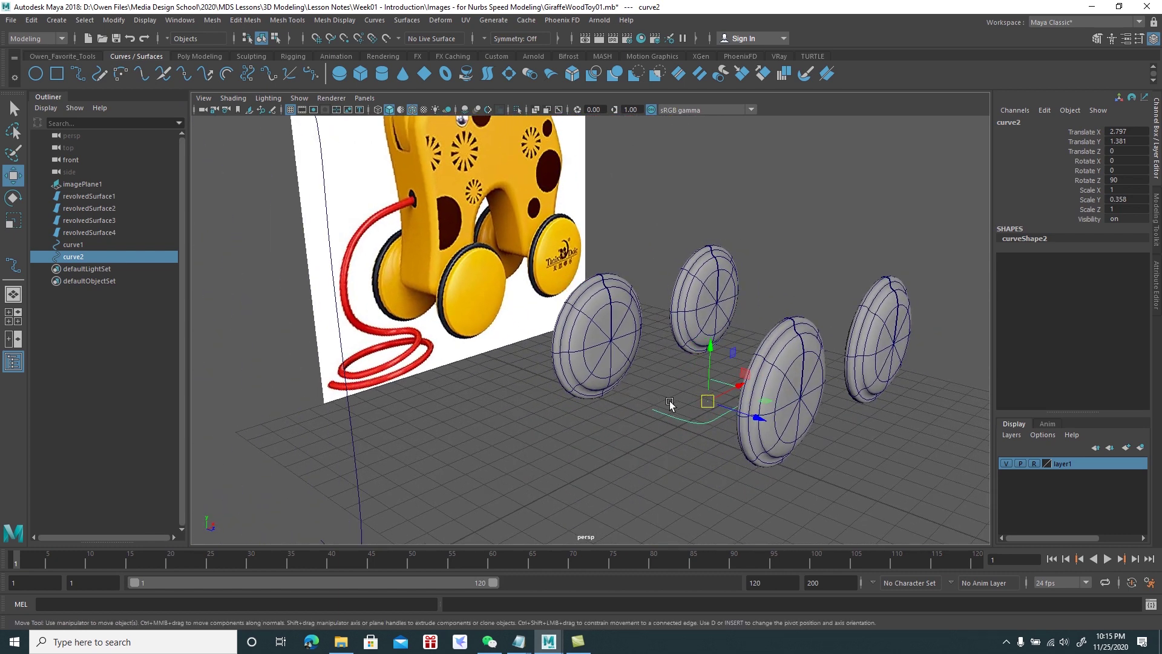
key(ctrl+d)
Raise curve3 above curve2 to 3.343 in Y and narrow it to Y scale 0.322
drag(709, 374, 719, 325)
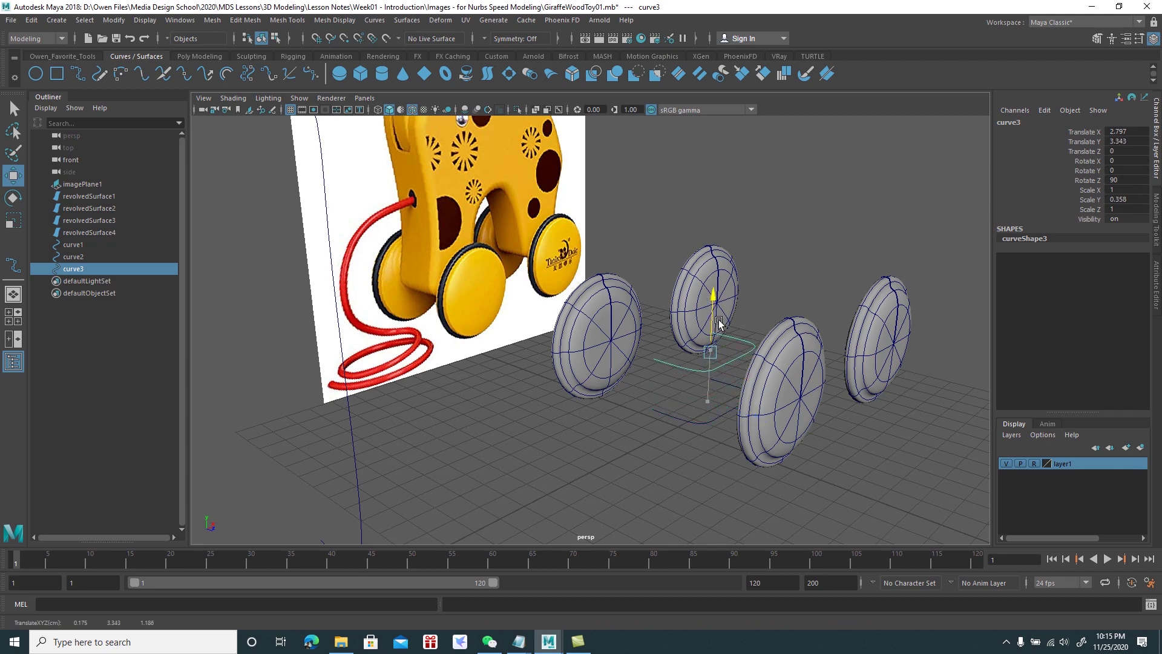
mouse_move(719, 325)
mouse_down()
mouse_move(715, 291)
mouse_move(708, 363)
mouse_move(661, 381)
mouse_move(664, 372)
mouse_up()
key(r)
mouse_move(558, 436)
mouse_down()
mouse_move(605, 412)
mouse_move(553, 394)
mouse_move(527, 403)
mouse_move(567, 404)
mouse_move(578, 375)
mouse_move(569, 418)
mouse_move(585, 411)
mouse_move(520, 388)
mouse_move(554, 397)
mouse_move(565, 363)
mouse_move(585, 416)
mouse_up()
key(w)
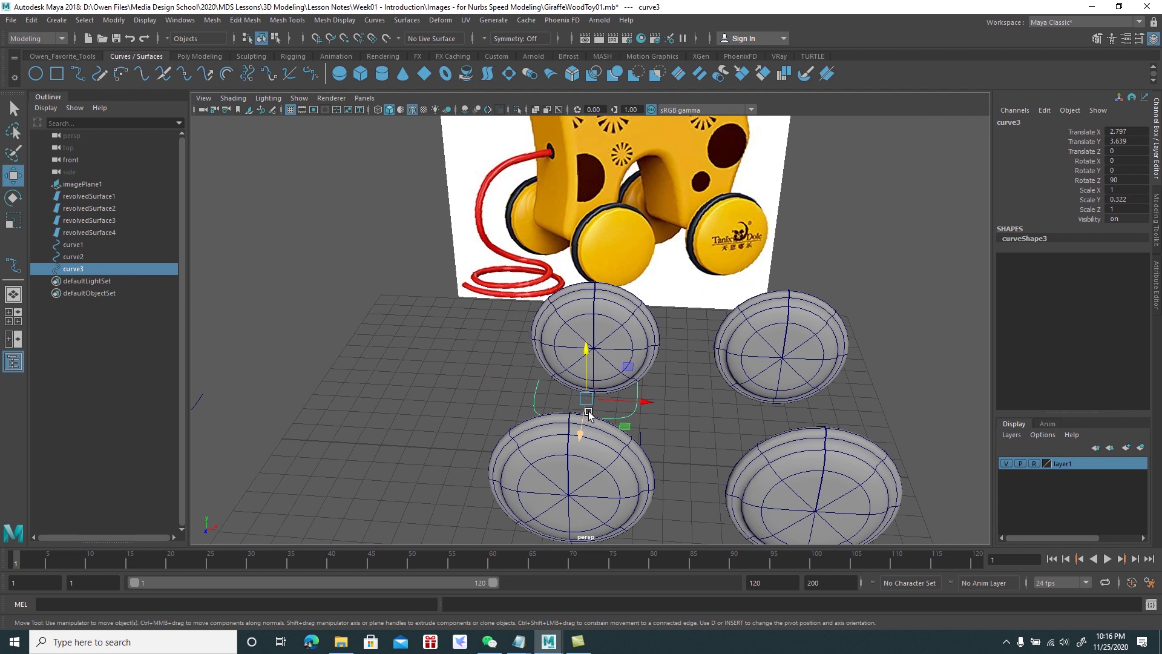
Duplicate it as curve4 and lift that copy to 4.433 in Y
key(ctrl+d)
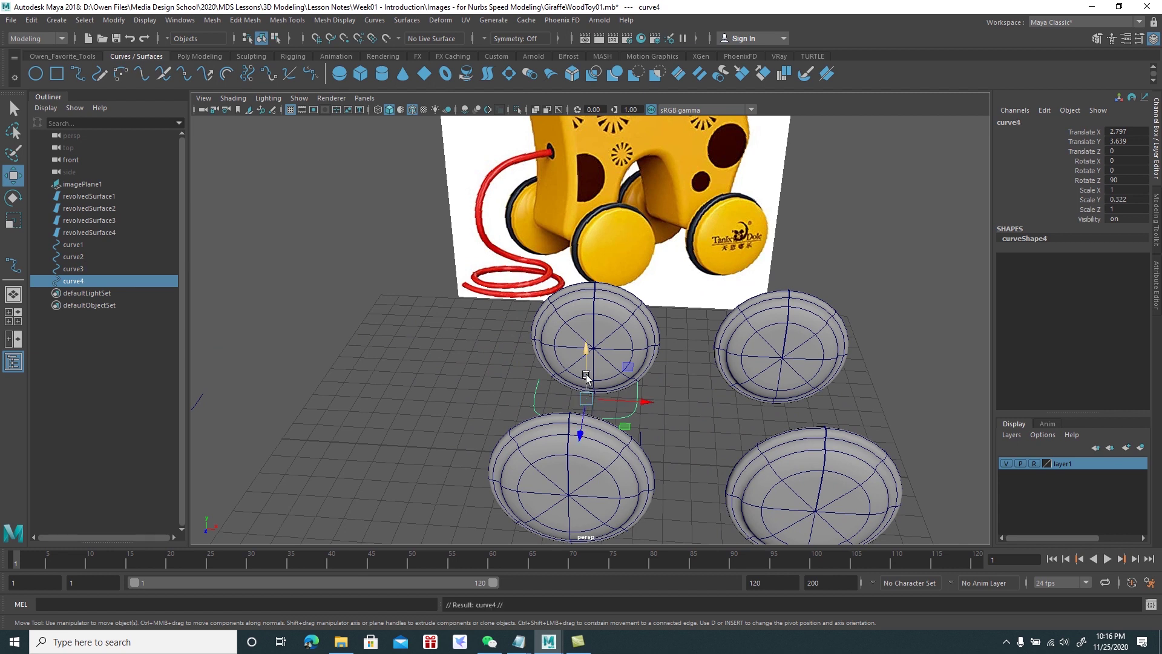
drag(586, 376, 586, 352)
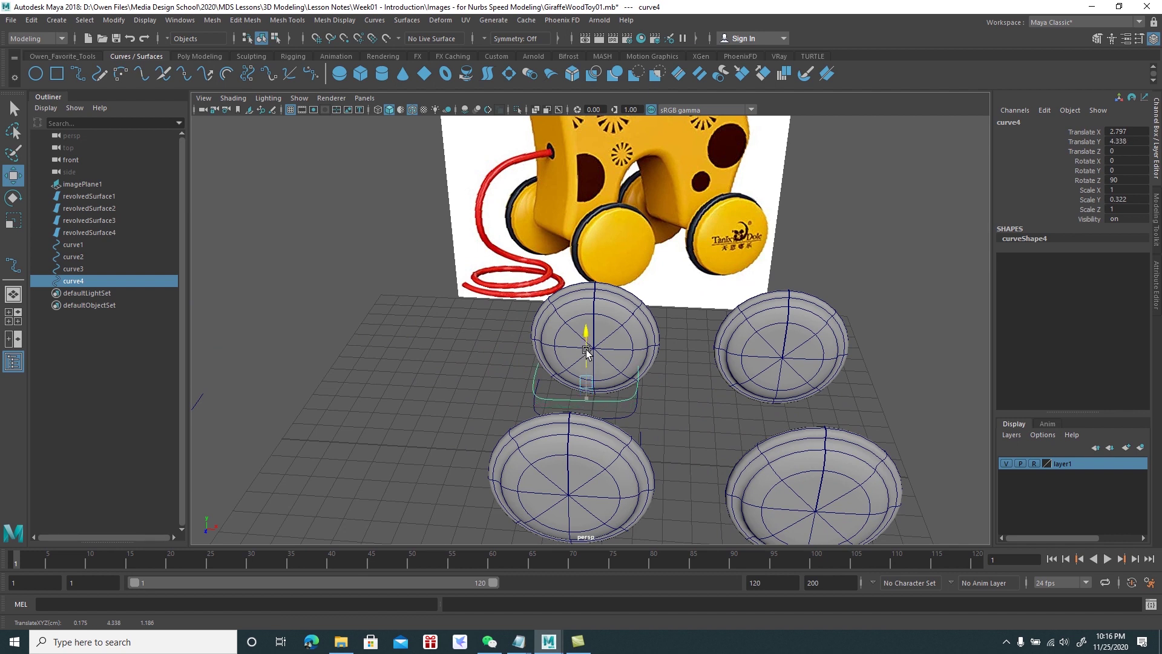
drag(586, 348, 587, 349)
key(d)
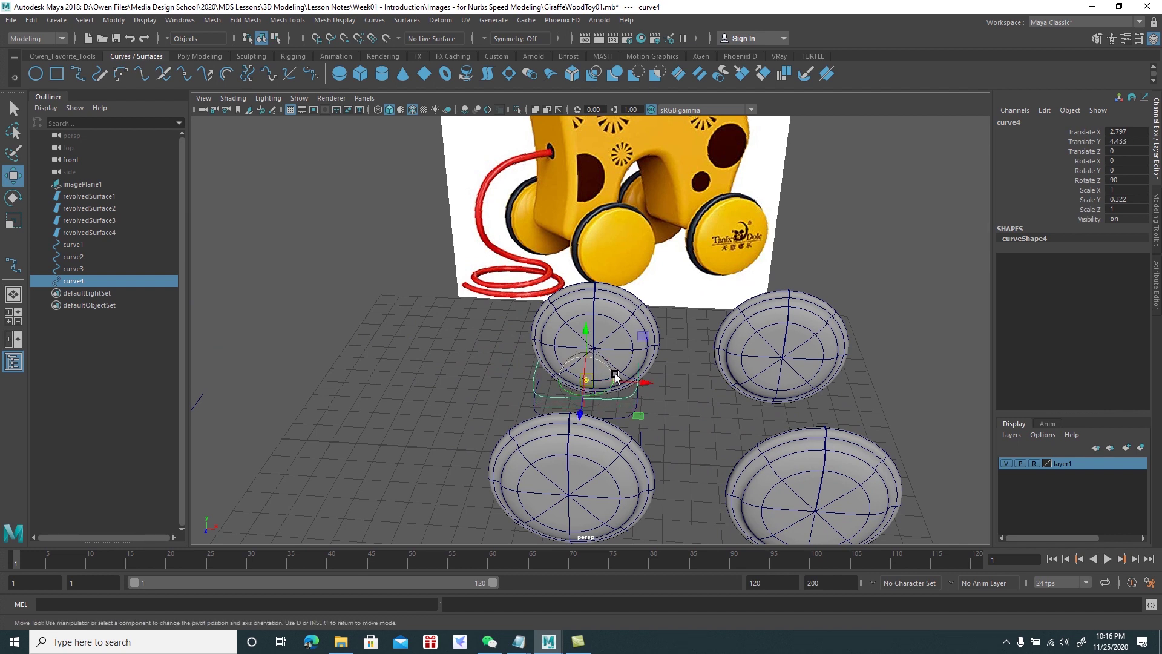
Reposition curve4's pivot to the right along X
drag(632, 382, 647, 385)
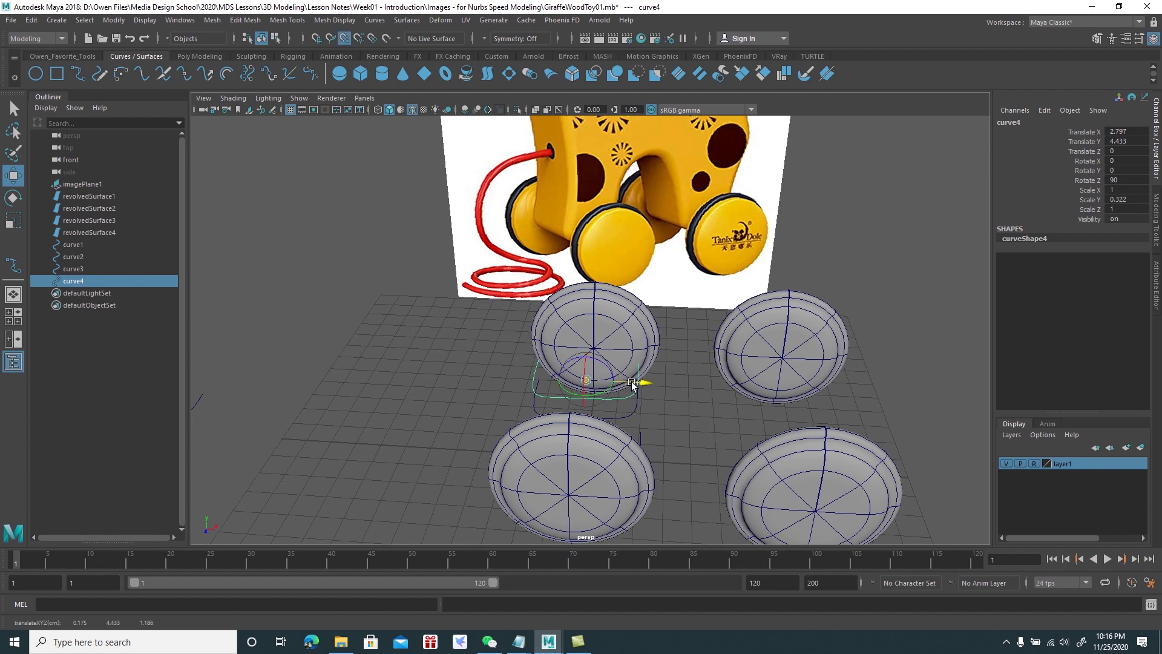
key(d)
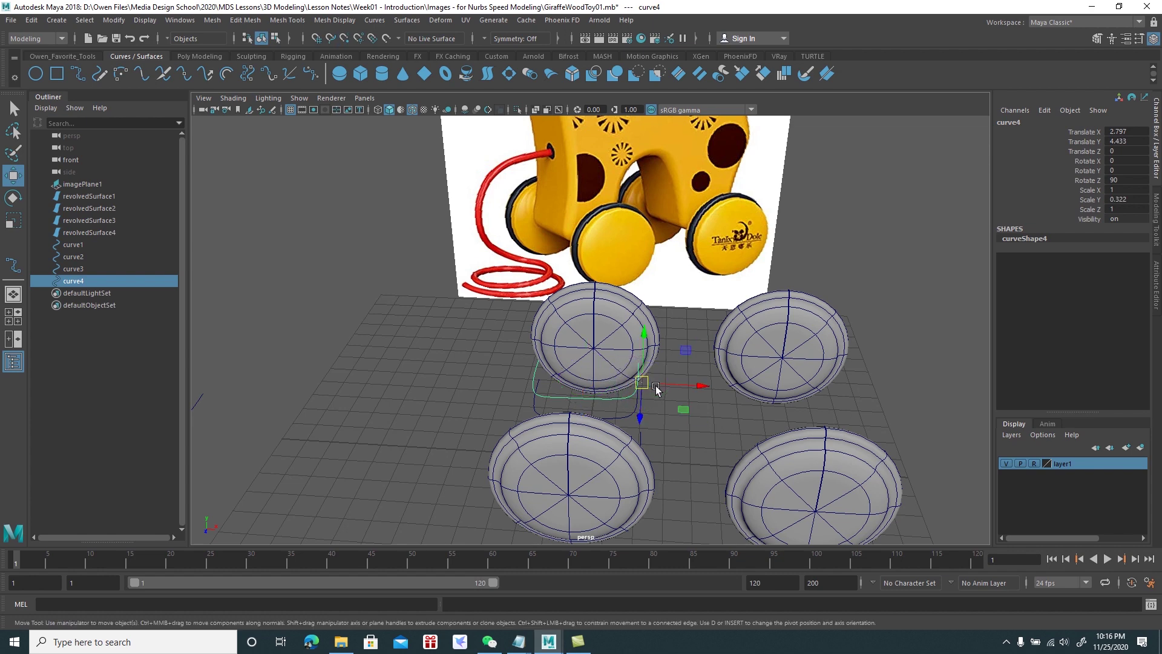
alt+drag(656, 389, 677, 415)
alt+right_drag(678, 415, 704, 438)
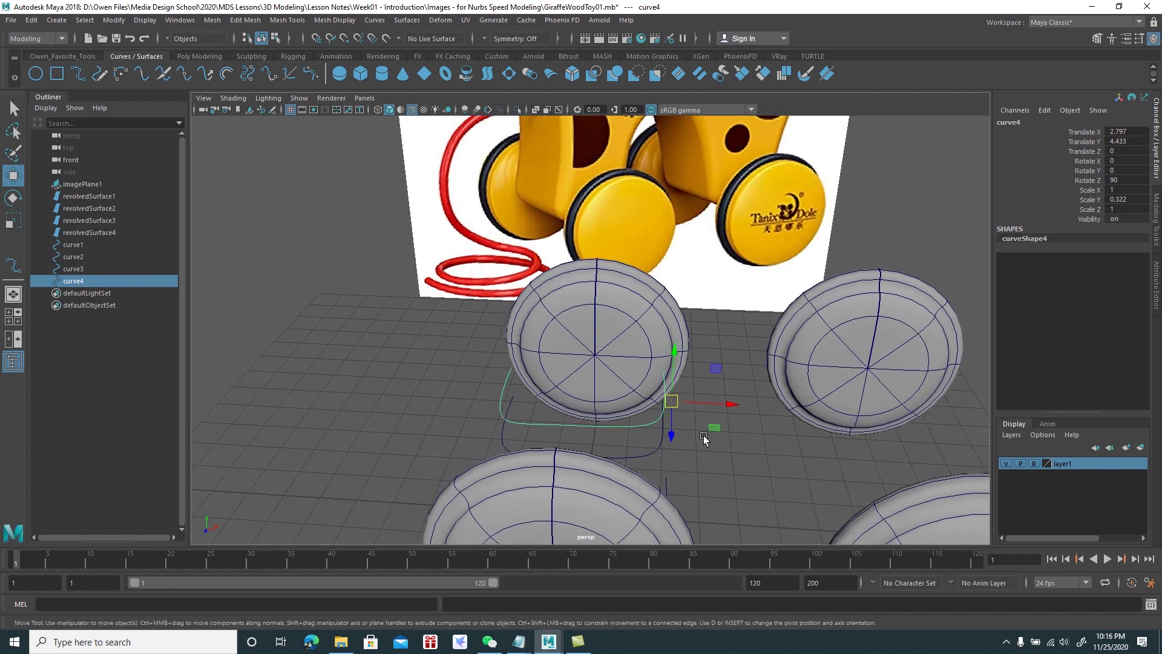
key(d)
drag(720, 403, 700, 402)
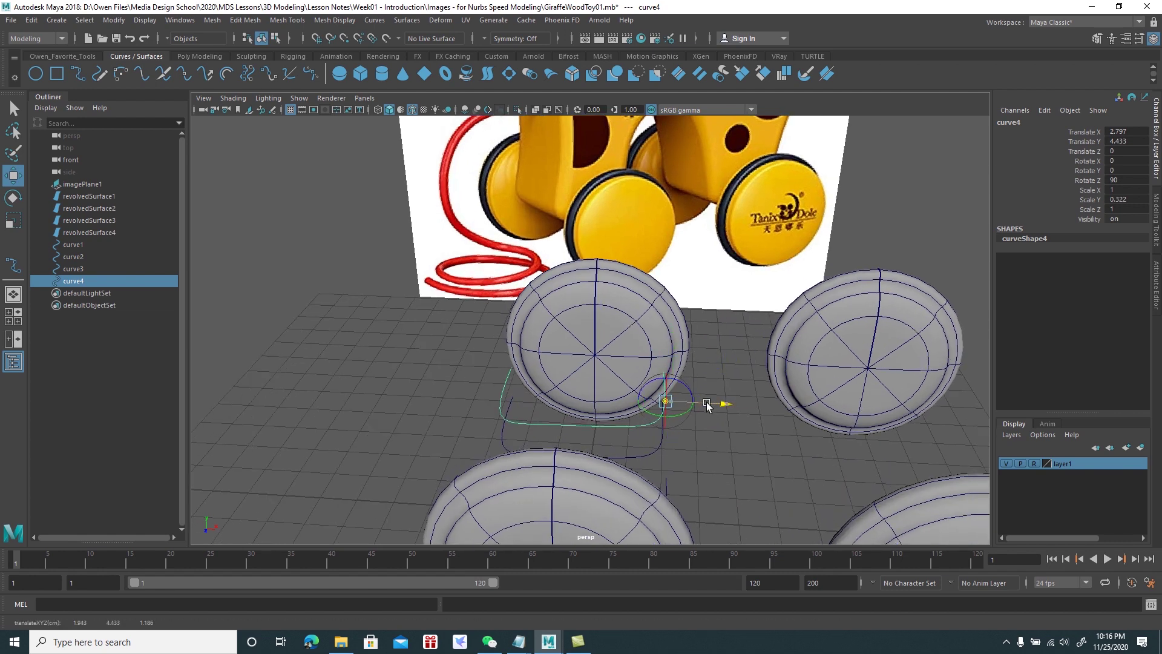
key(d)
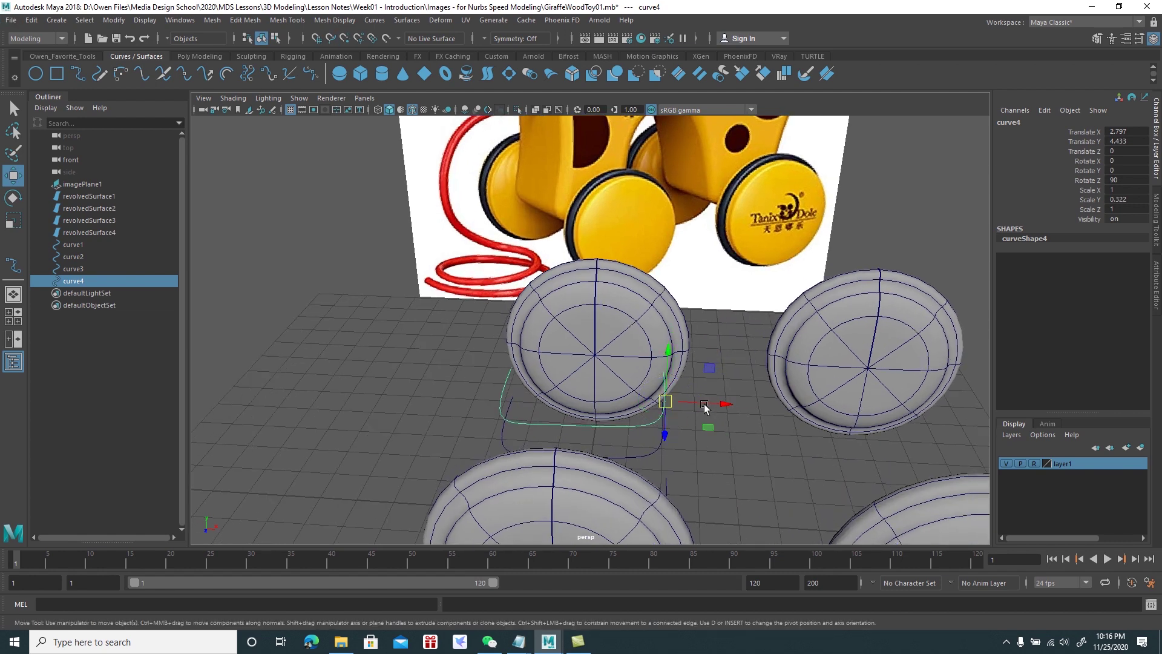
alt+drag(700, 409, 696, 387)
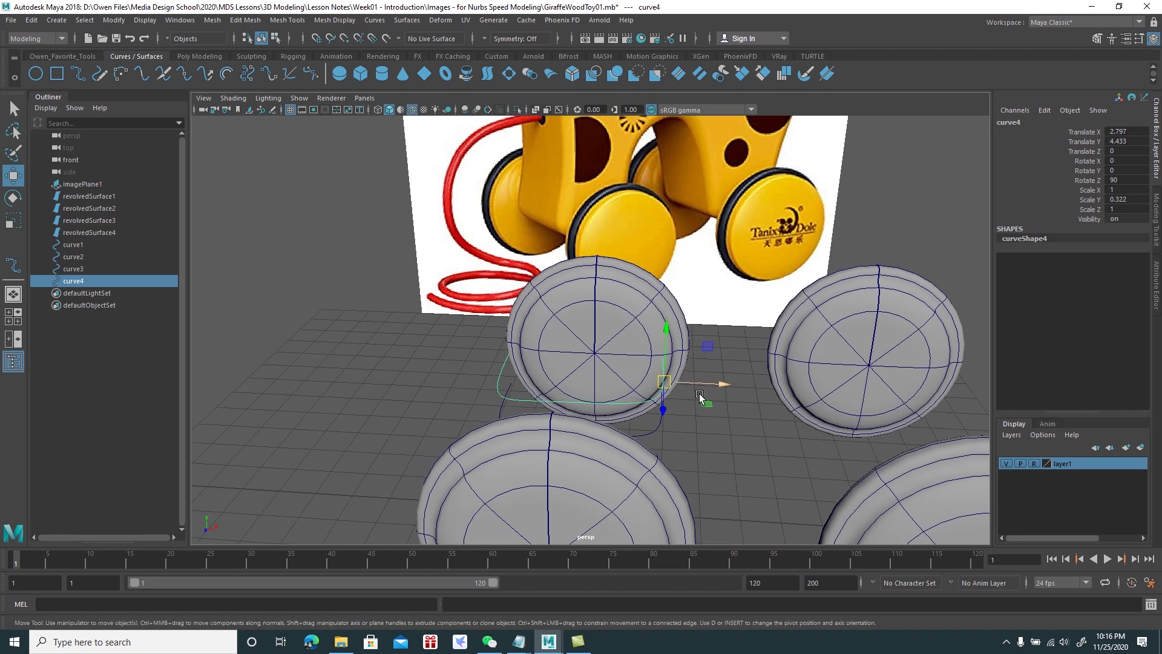
Tilt curve4 to lean along the arch, stretch it taller and nudge it left
key(e)
mouse_move(696, 340)
mouse_down()
mouse_move(711, 355)
mouse_move(695, 379)
mouse_move(710, 372)
mouse_up()
key(w)
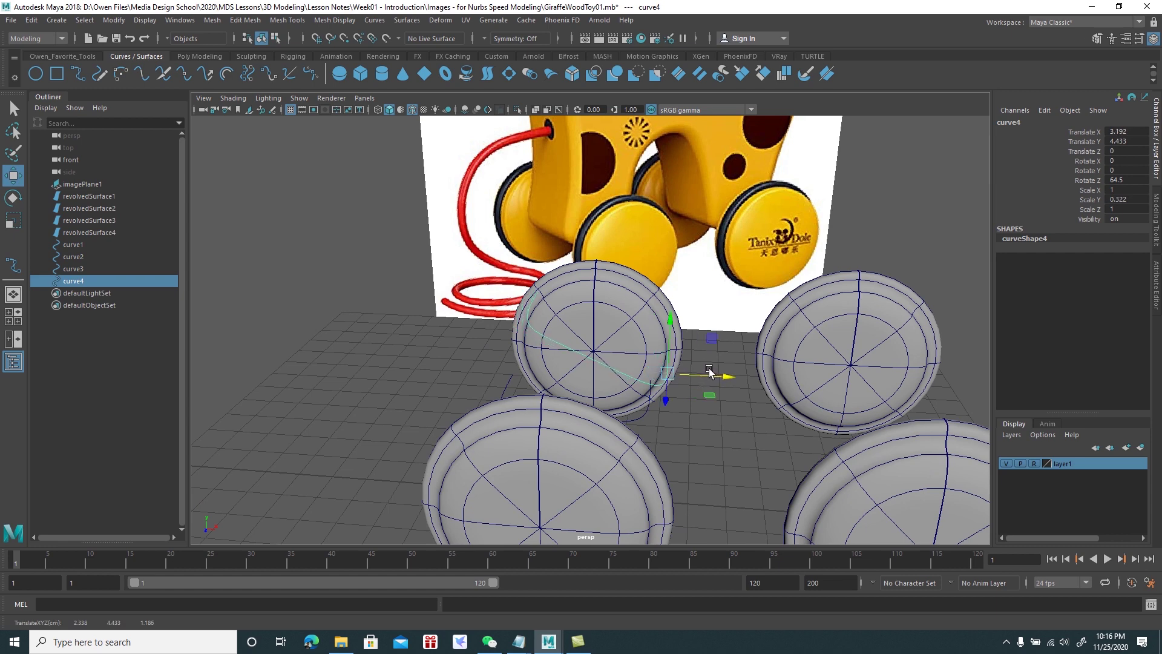
key(r)
drag(616, 348, 626, 360)
alt+right_drag(627, 363, 563, 345)
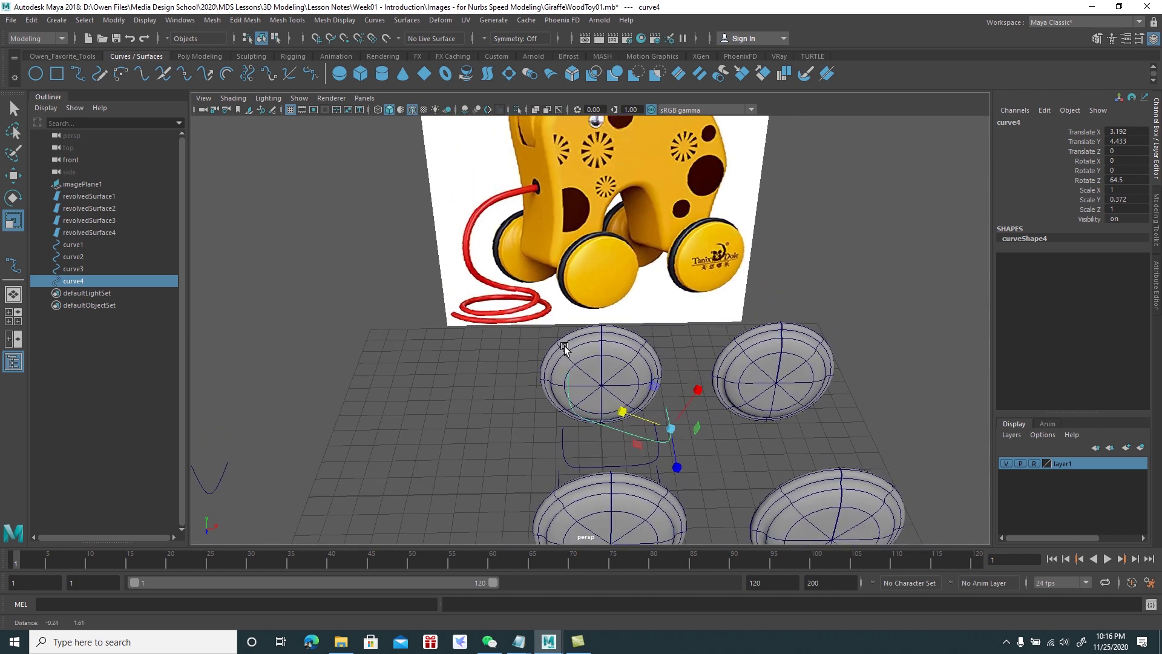
drag(622, 418, 622, 417)
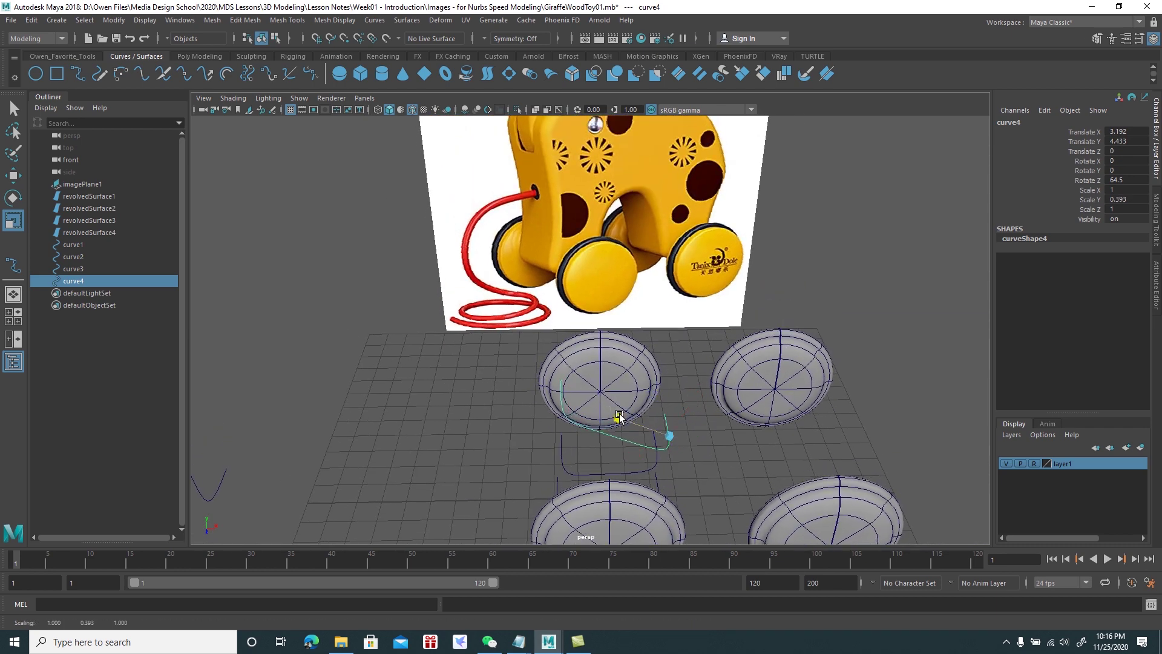
drag(615, 413, 615, 412)
mouse_move(616, 412)
alt+mouse_down()
mouse_move(712, 353)
mouse_move(629, 400)
alt+mouse_up()
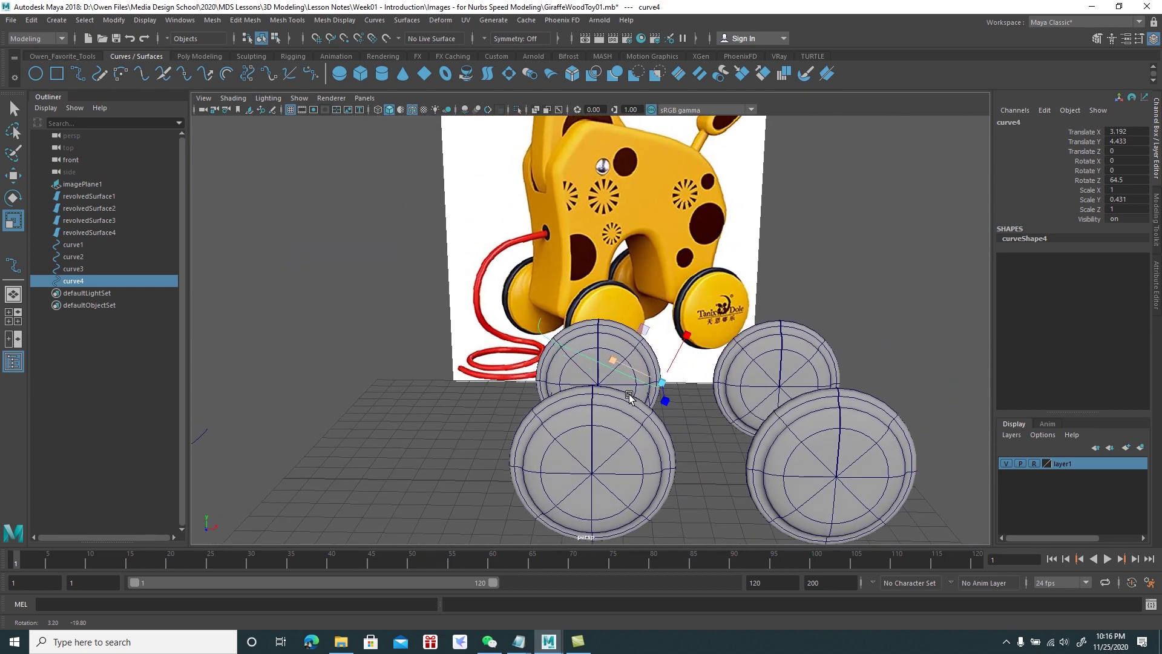
key(w)
mouse_move(633, 388)
alt+mouse_down()
mouse_move(658, 386)
mouse_move(630, 396)
alt+mouse_up()
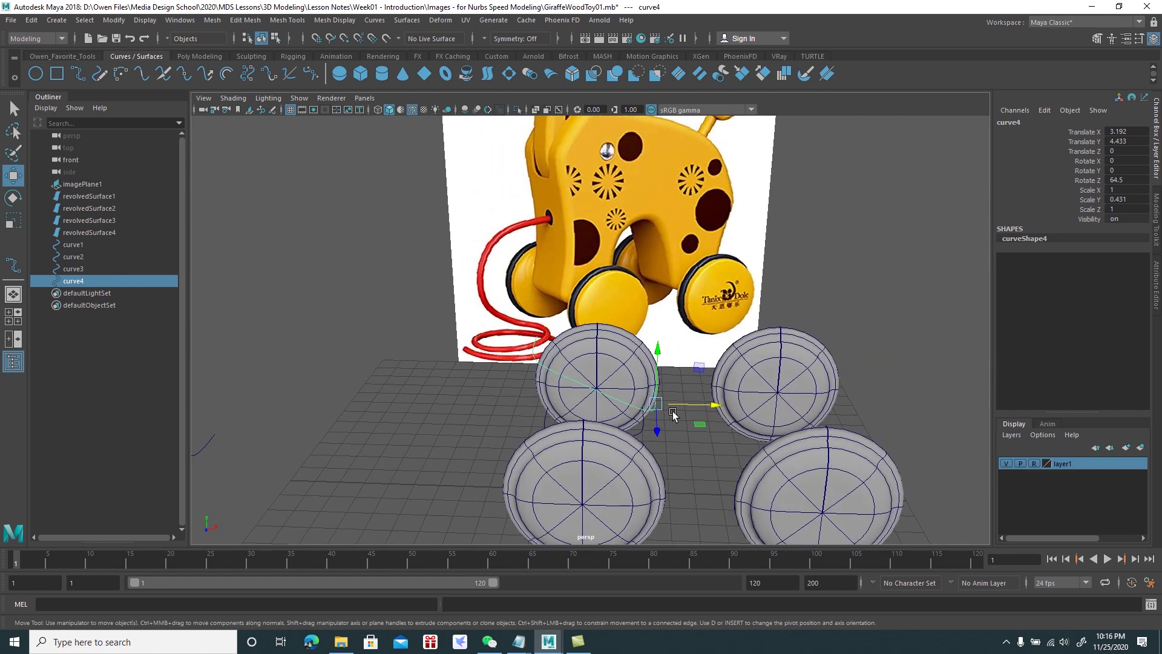
drag(685, 405, 680, 405)
Duplicate it as curve5, tilted to about 54.5° and raised to 4.661 in Y
key(ctrl+d)
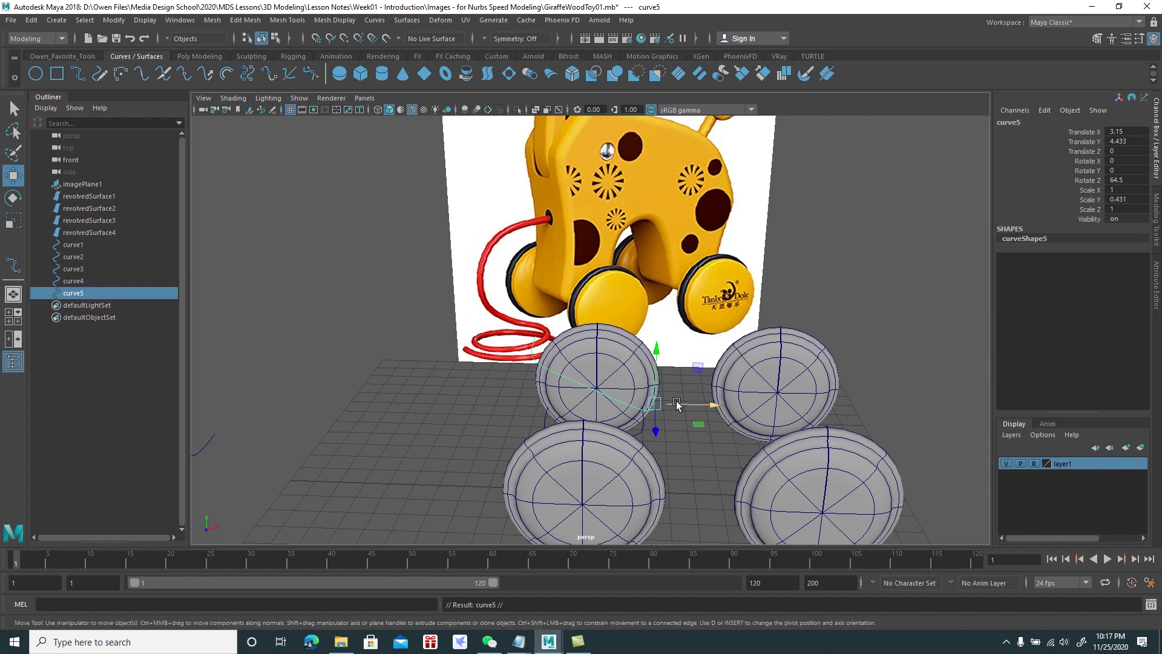
key(e)
drag(675, 362, 684, 360)
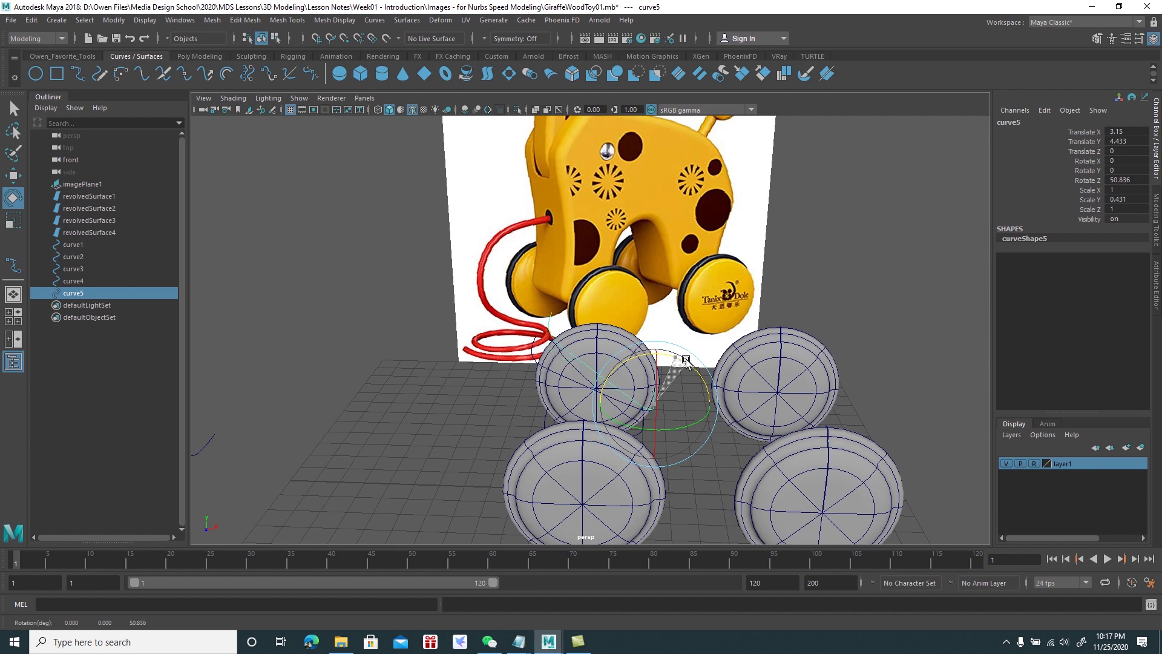
key(w)
scroll(672, 372, up, 2)
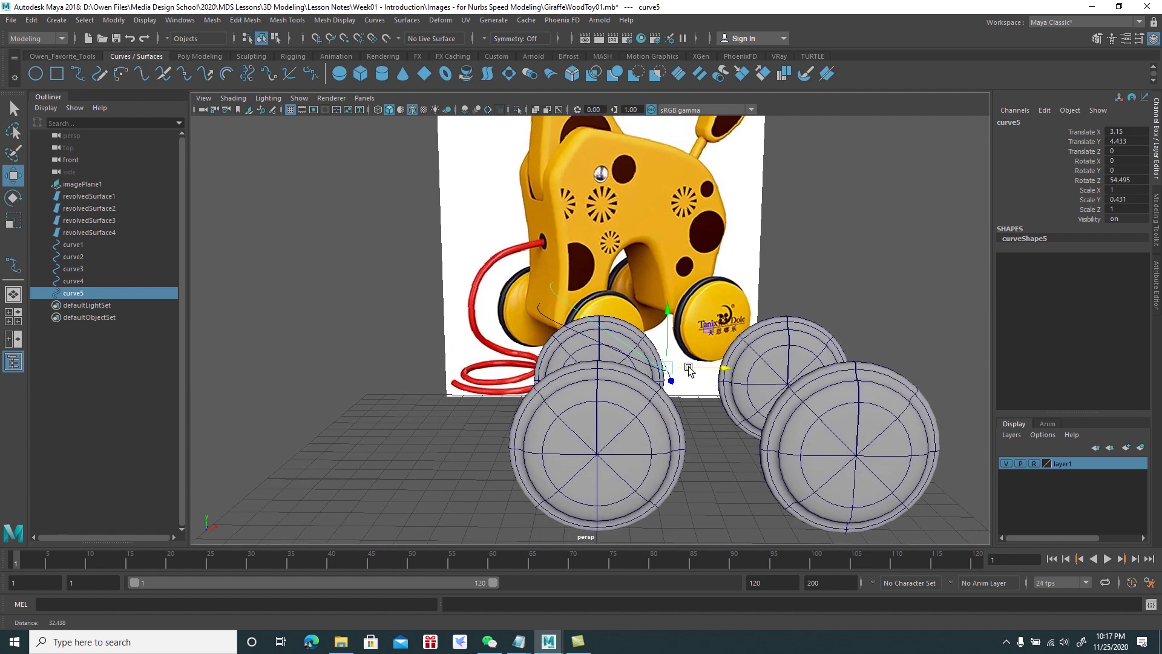
scroll(720, 386, up, 2)
middle_drag(737, 344, 750, 330)
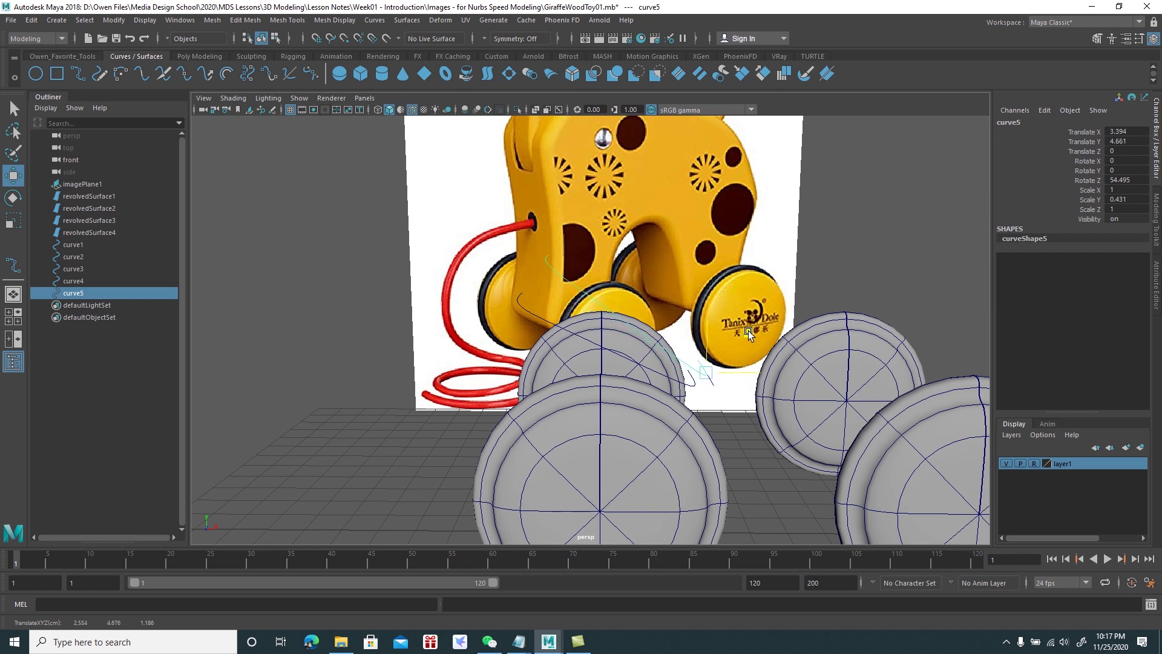
click(836, 264)
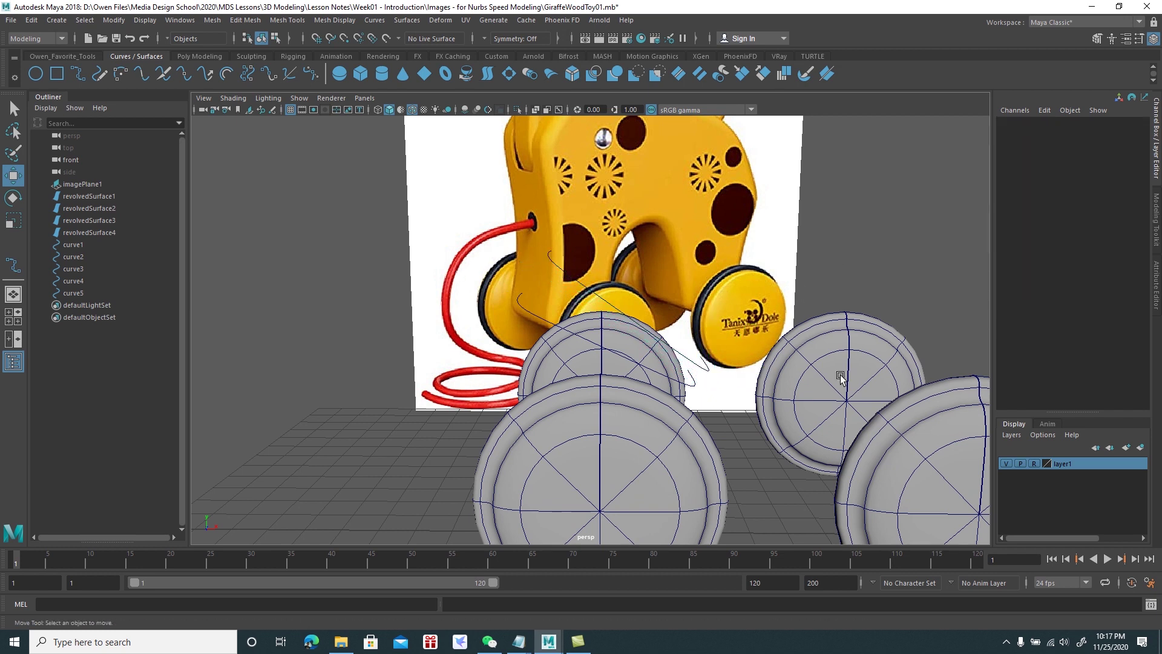
Dim the giraffe photo via imagePlane1's Color Gain, relocking layer1 as reference afterward
click(1032, 464)
click(91, 185)
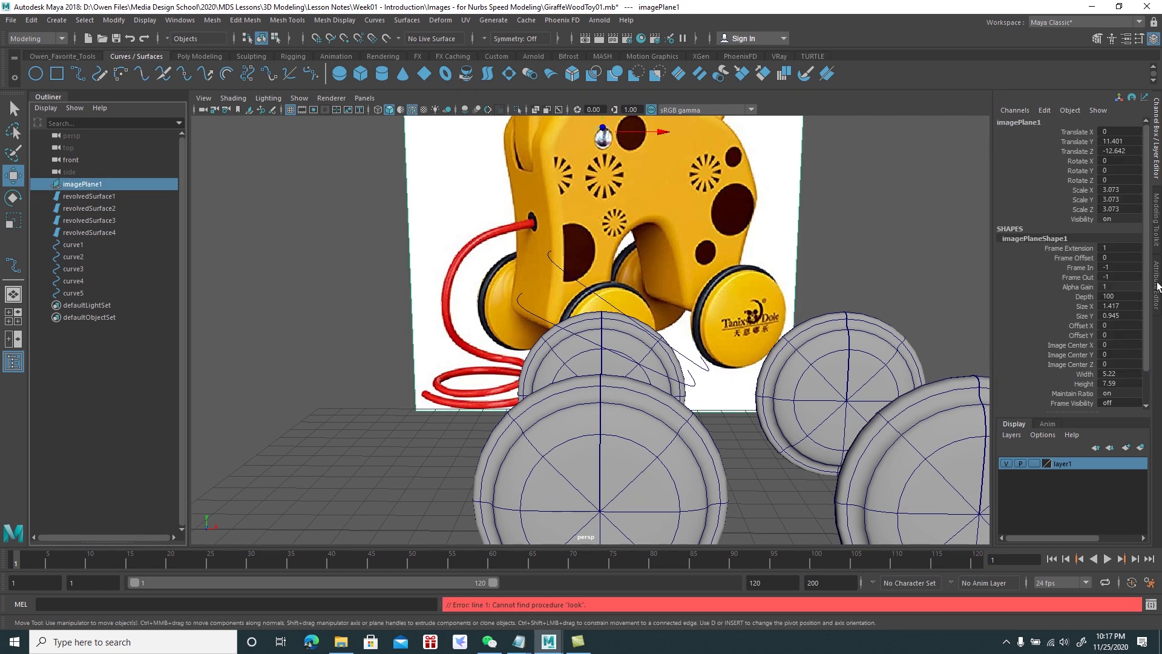
click(1157, 286)
drag(1112, 282, 1078, 284)
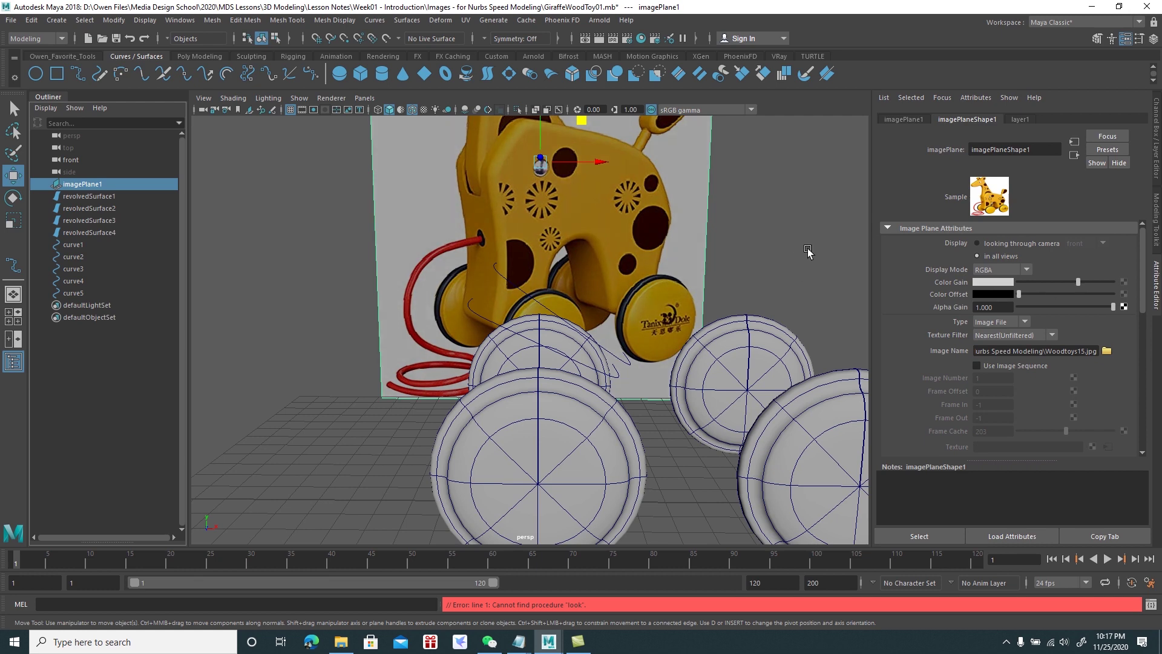
click(1157, 180)
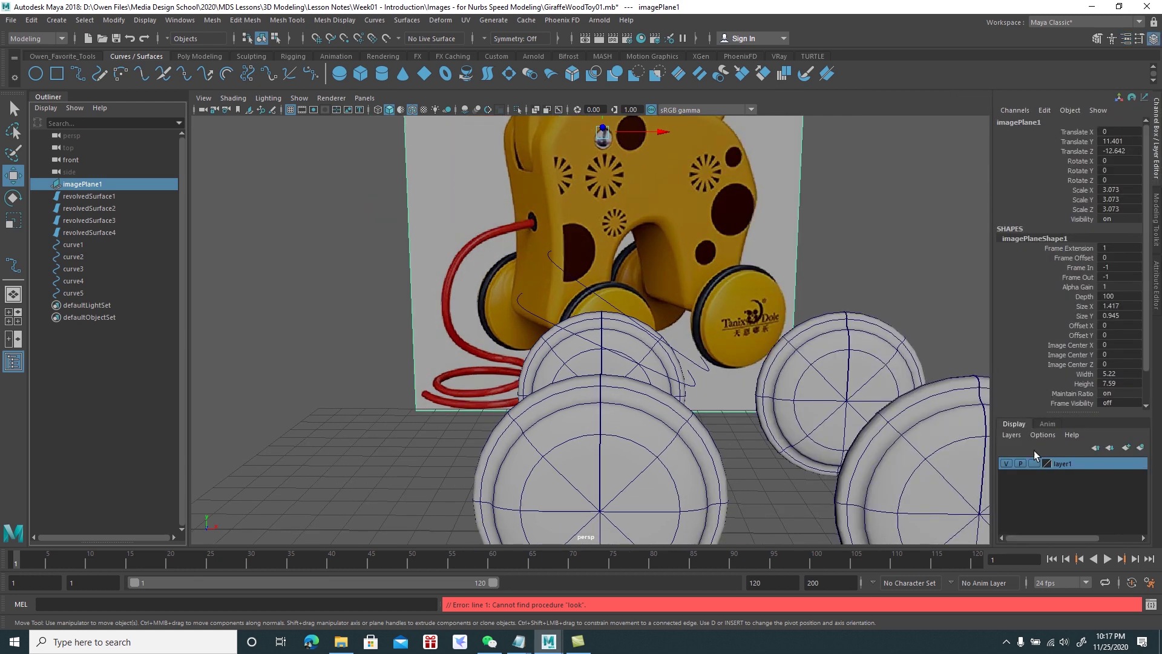
click(1034, 463)
click(873, 240)
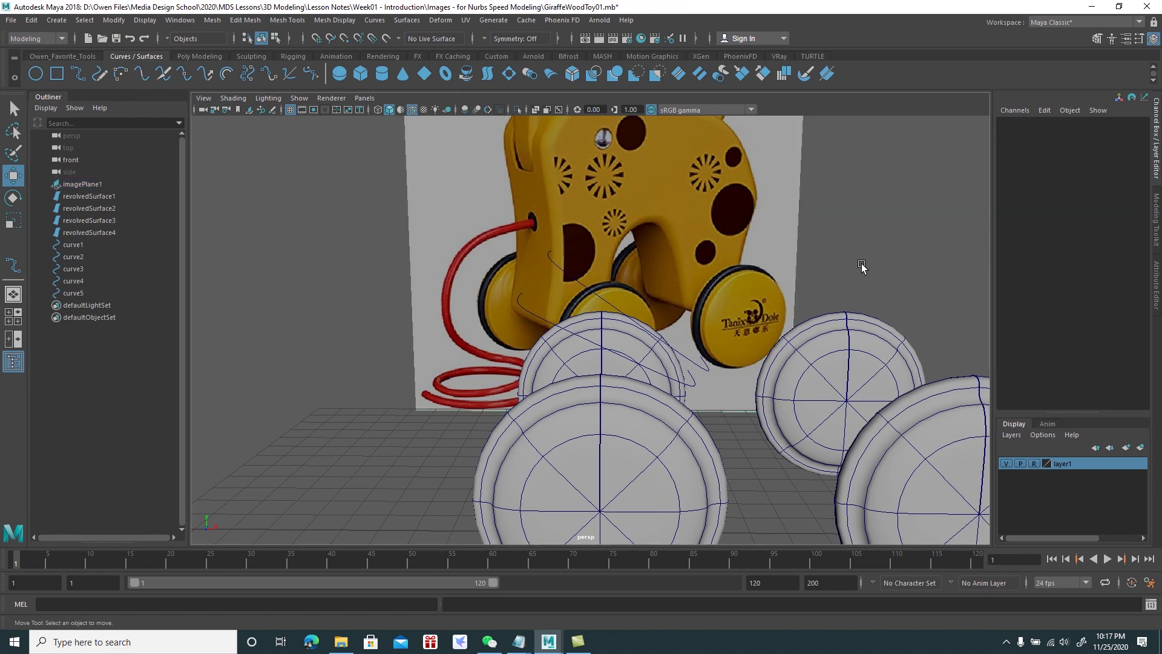
scroll(848, 290, up, 2)
mouse_move(711, 378)
alt+mouse_down()
mouse_move(737, 370)
mouse_move(696, 380)
alt+mouse_up()
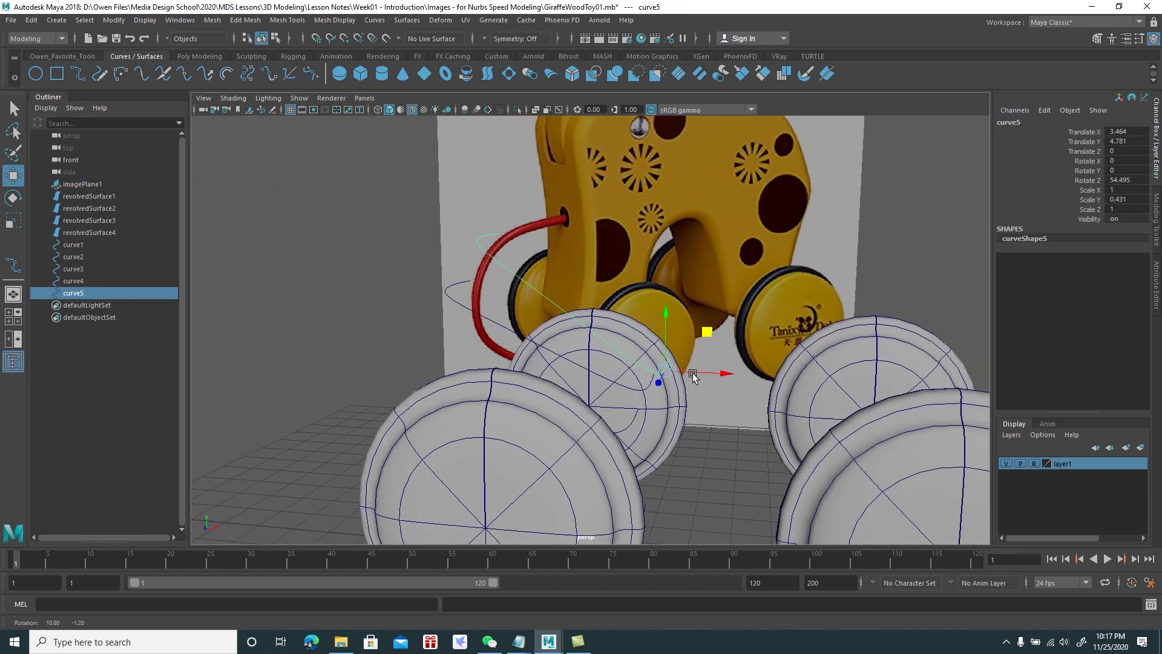
Stretch curve5 taller, tilt it to follow the arch and move it up-right
alt+drag(696, 380, 657, 353)
key(r)
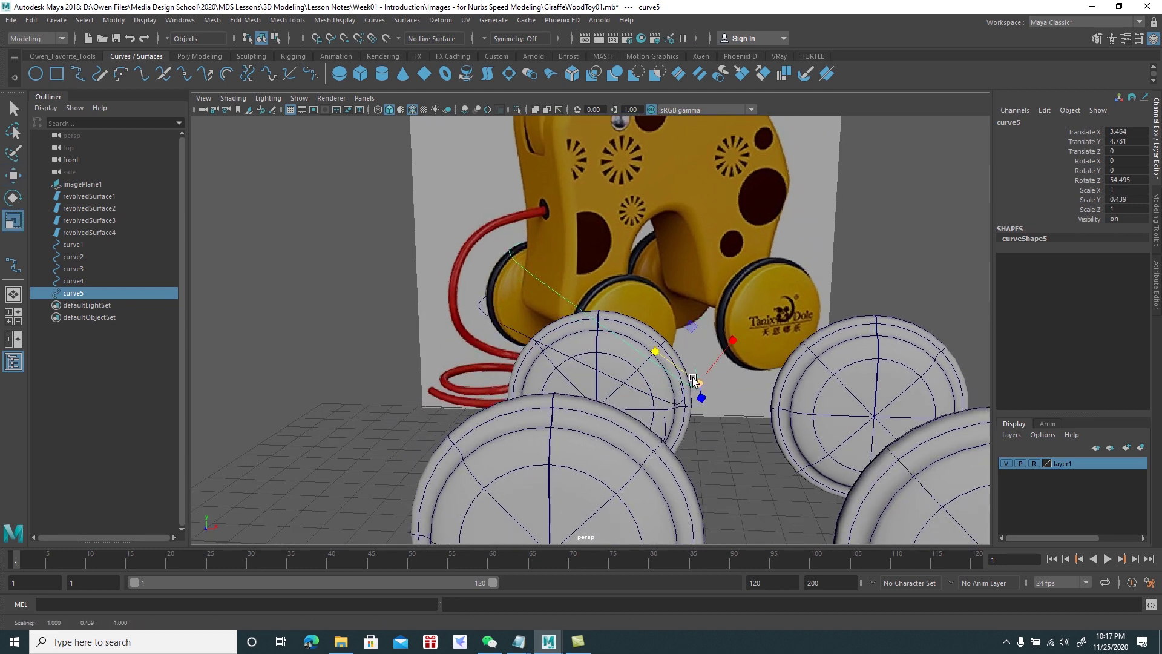
right_drag(690, 380, 652, 362)
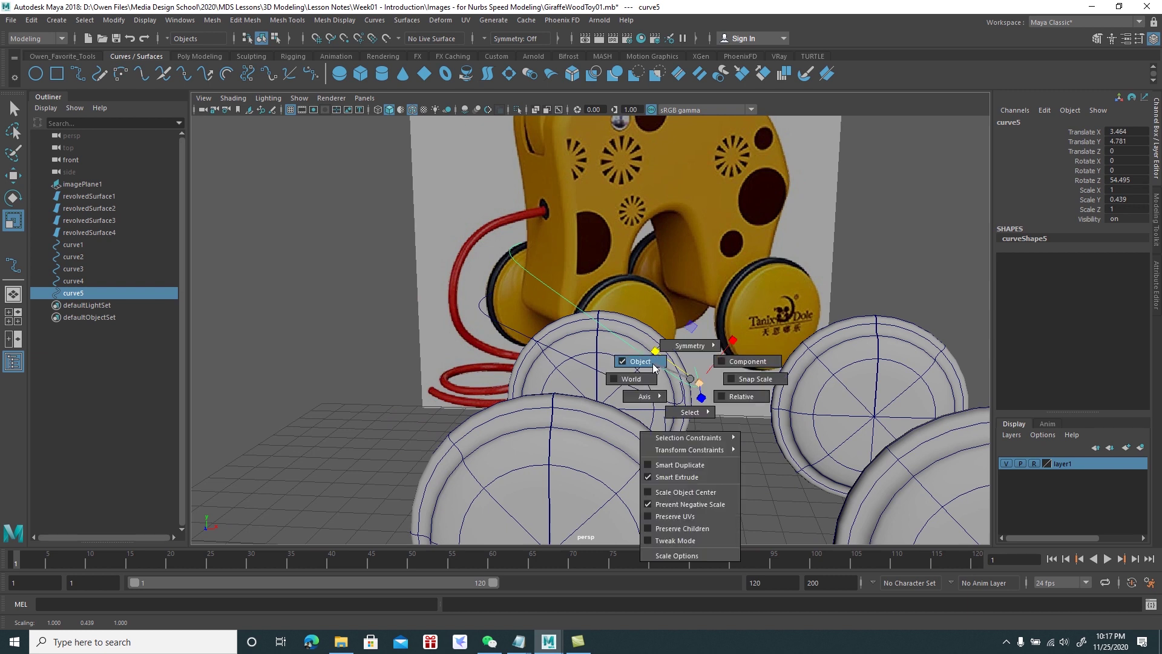
drag(660, 350, 656, 351)
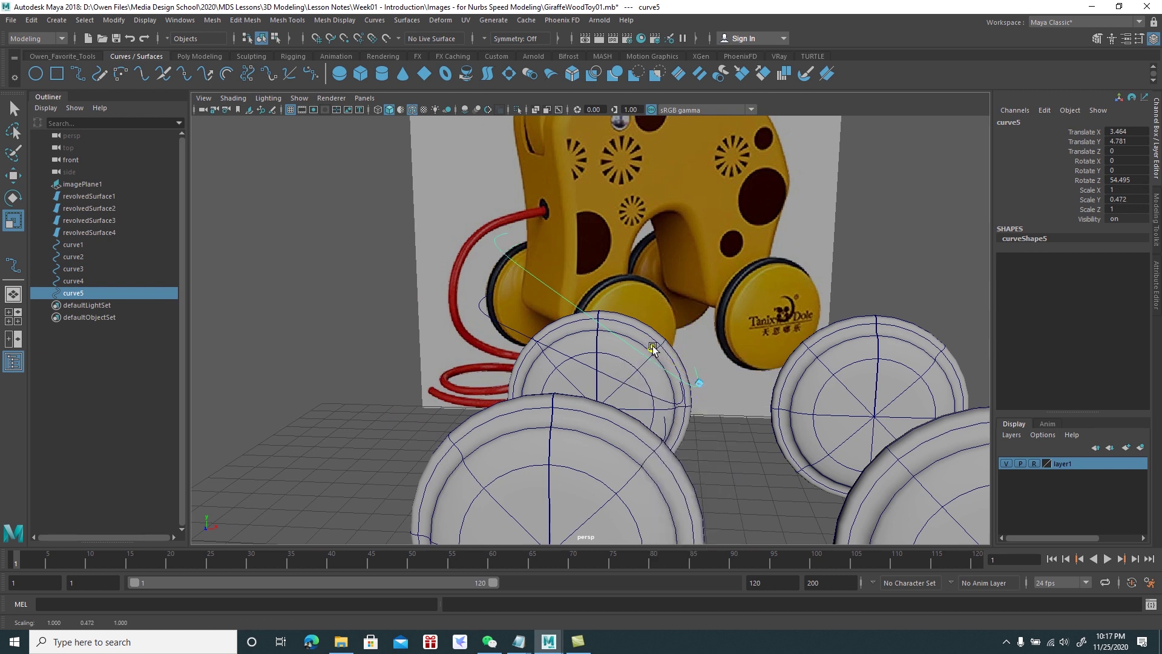
drag(650, 343, 671, 350)
key(e)
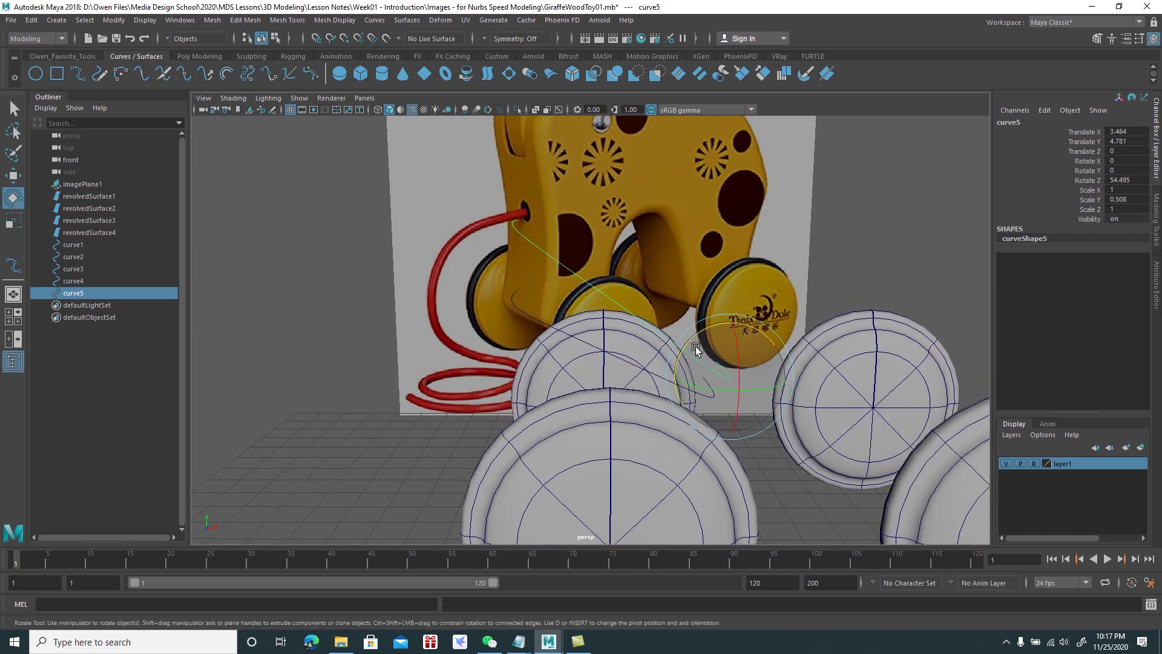
mouse_move(702, 330)
mouse_down()
mouse_move(688, 304)
mouse_move(731, 318)
mouse_up()
key(w)
middle_drag(731, 318, 739, 313)
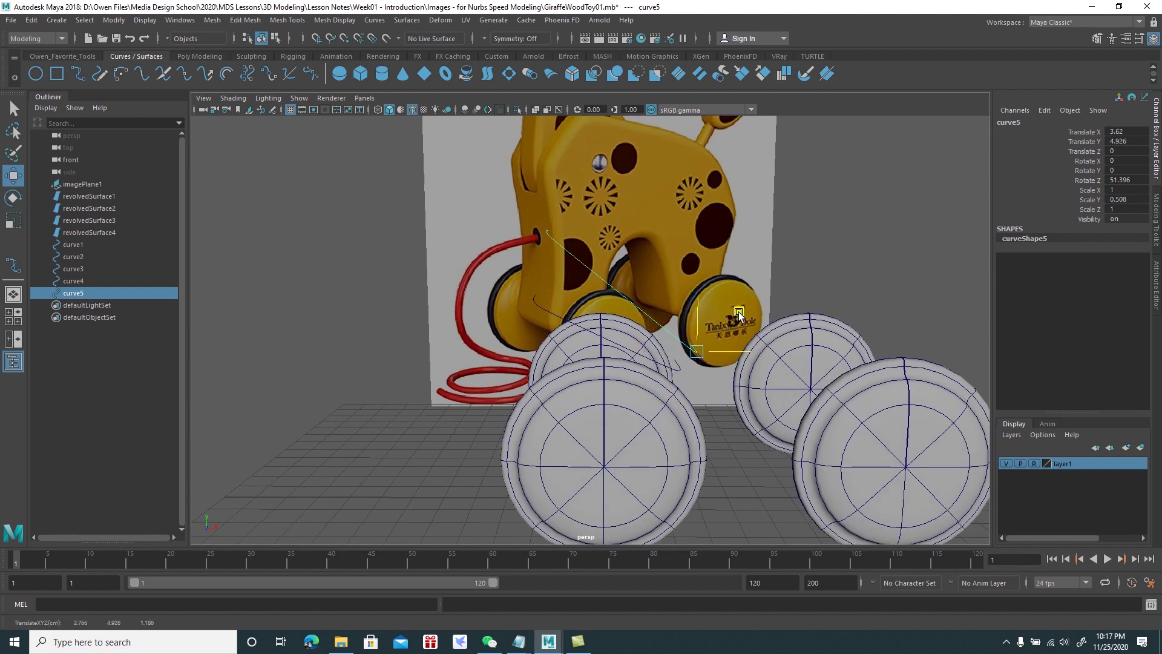
Refine curve5's height and position, then duplicate it as curve6 (3.792 X, 5.483 Y, 51.4°)
key(r)
mouse_move(660, 320)
mouse_down()
mouse_move(652, 311)
mouse_move(698, 324)
mouse_move(707, 307)
mouse_up()
key(w)
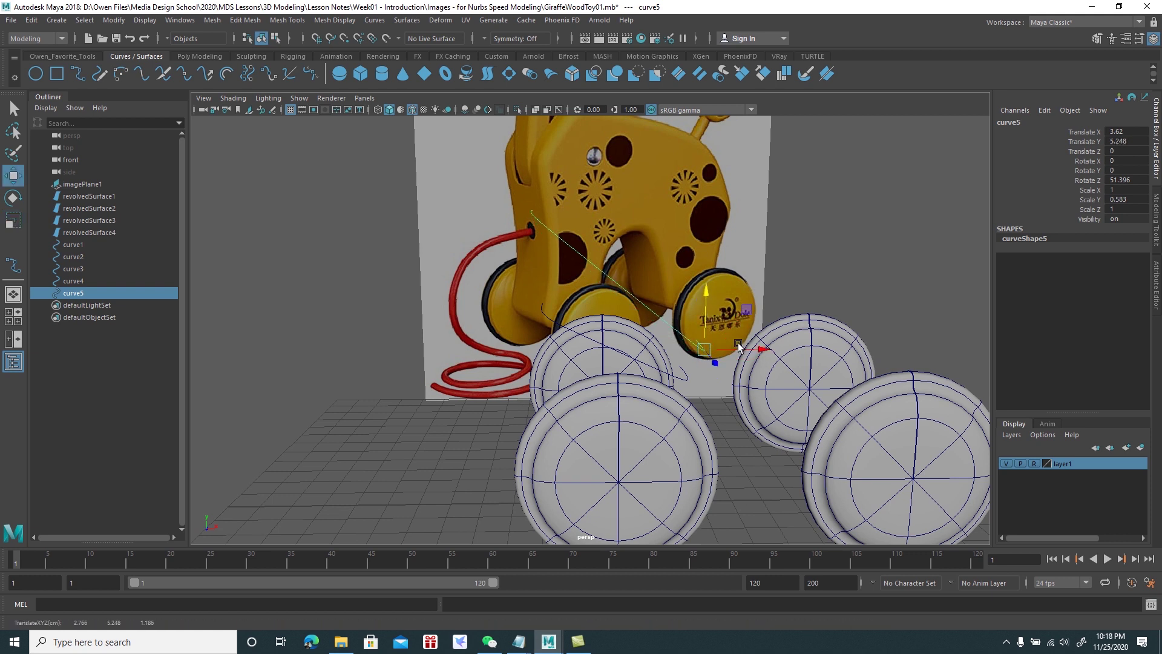
drag(750, 314, 752, 309)
key(r)
drag(664, 309, 664, 308)
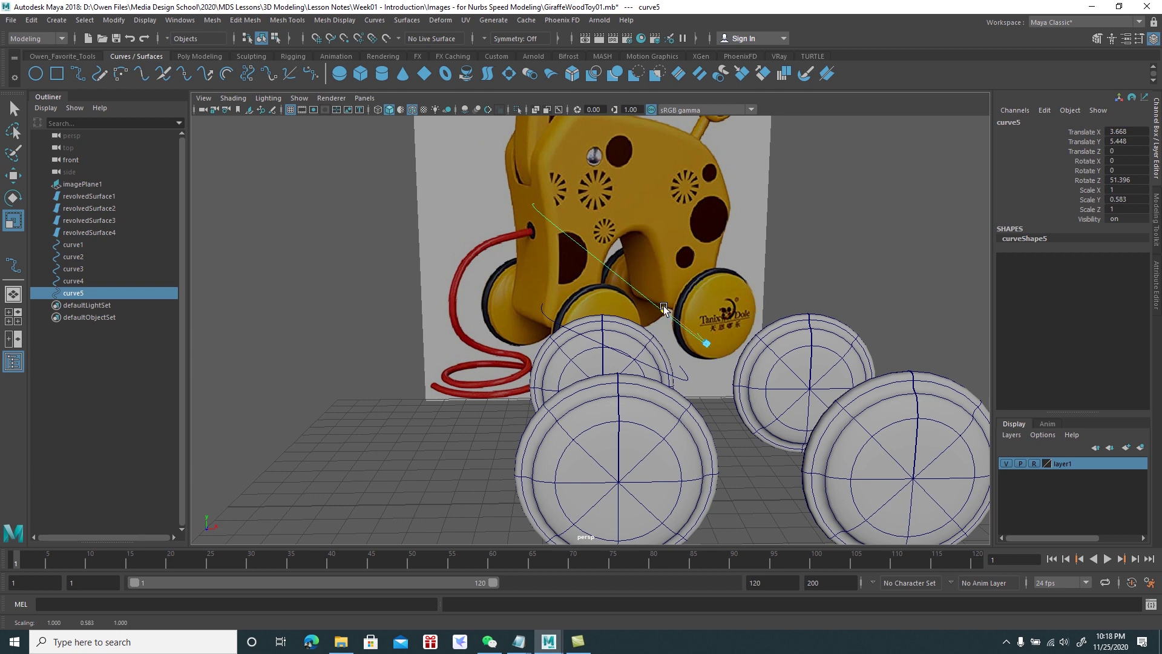
key(w)
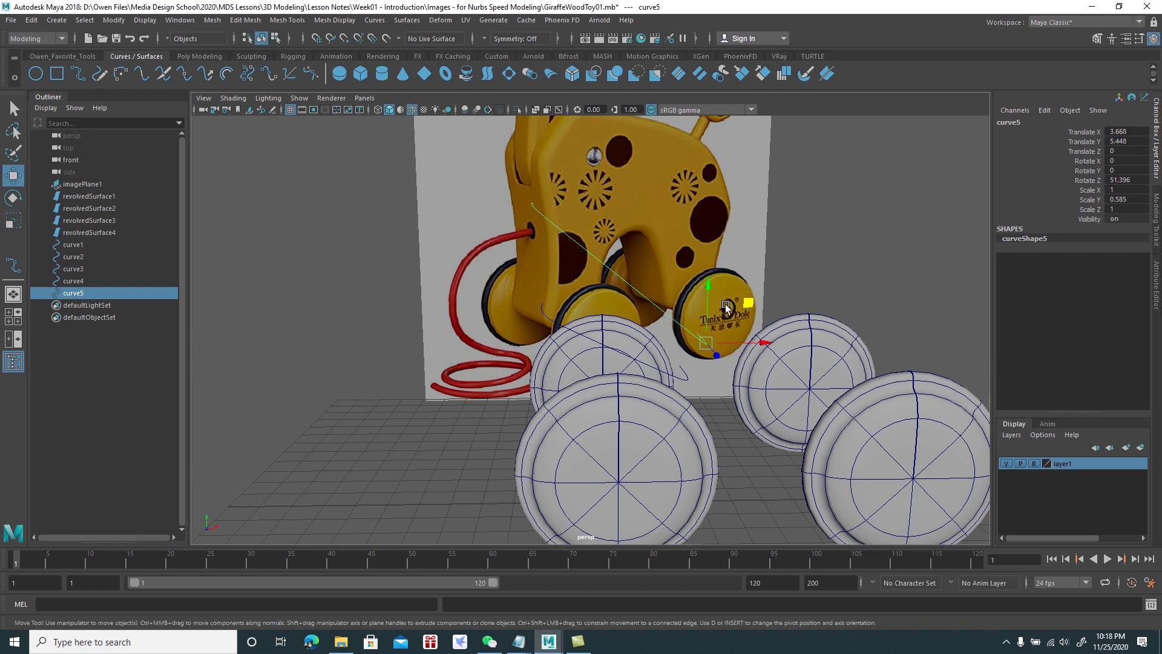
mouse_move(754, 306)
mouse_down()
mouse_move(775, 303)
mouse_move(687, 310)
mouse_up()
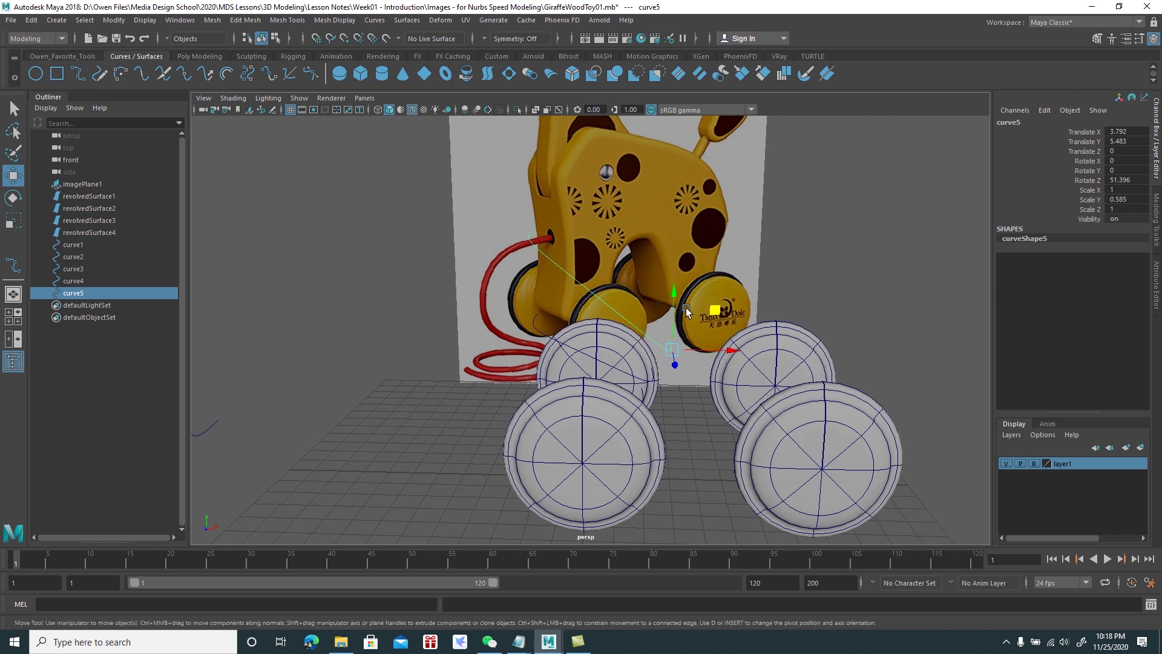
key(ctrl+d)
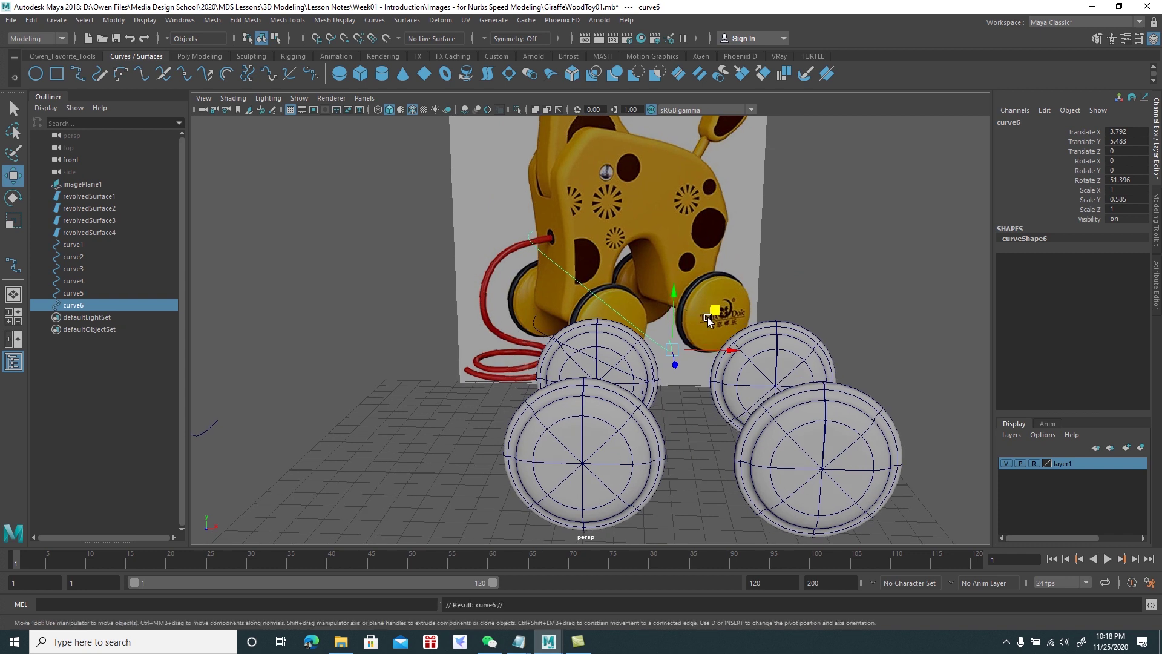
Move curve6 up and right along the arch, tilt it to follow, and stretch it taller
drag(715, 310, 738, 304)
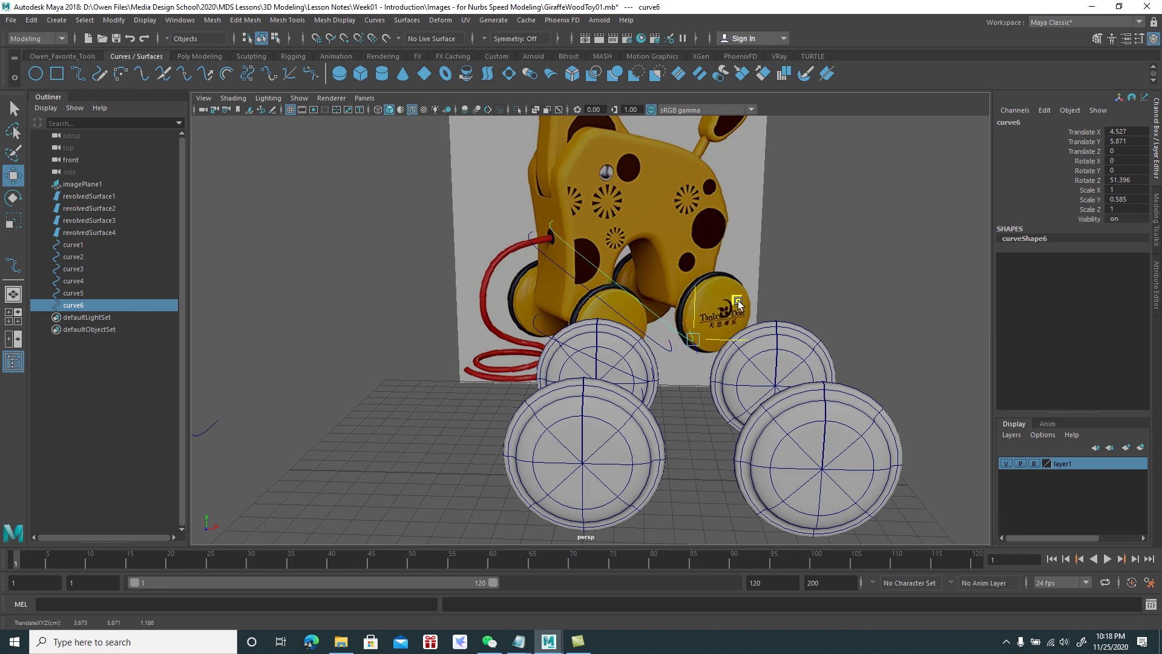
key(e)
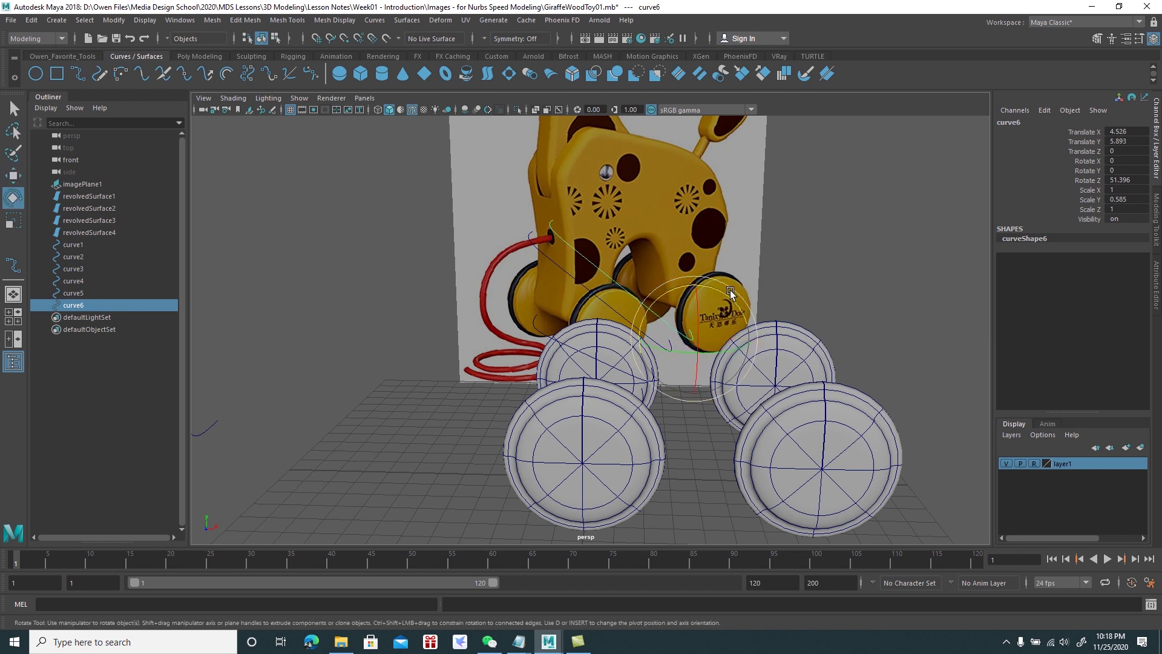
drag(716, 290, 731, 296)
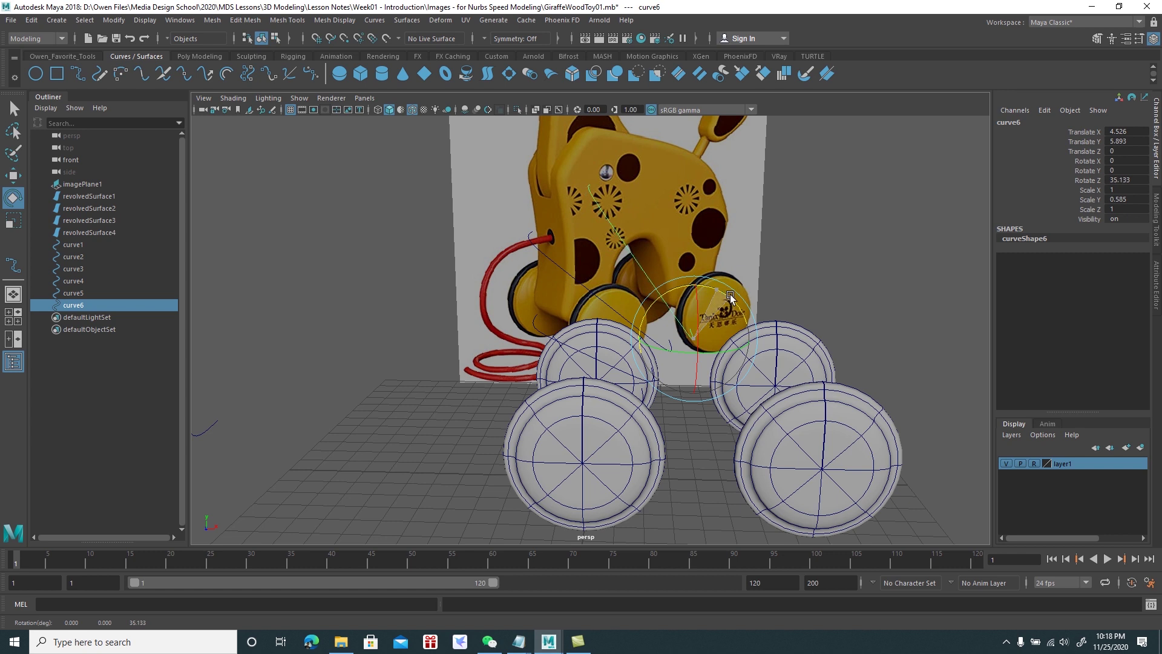
key(r)
drag(672, 297, 663, 292)
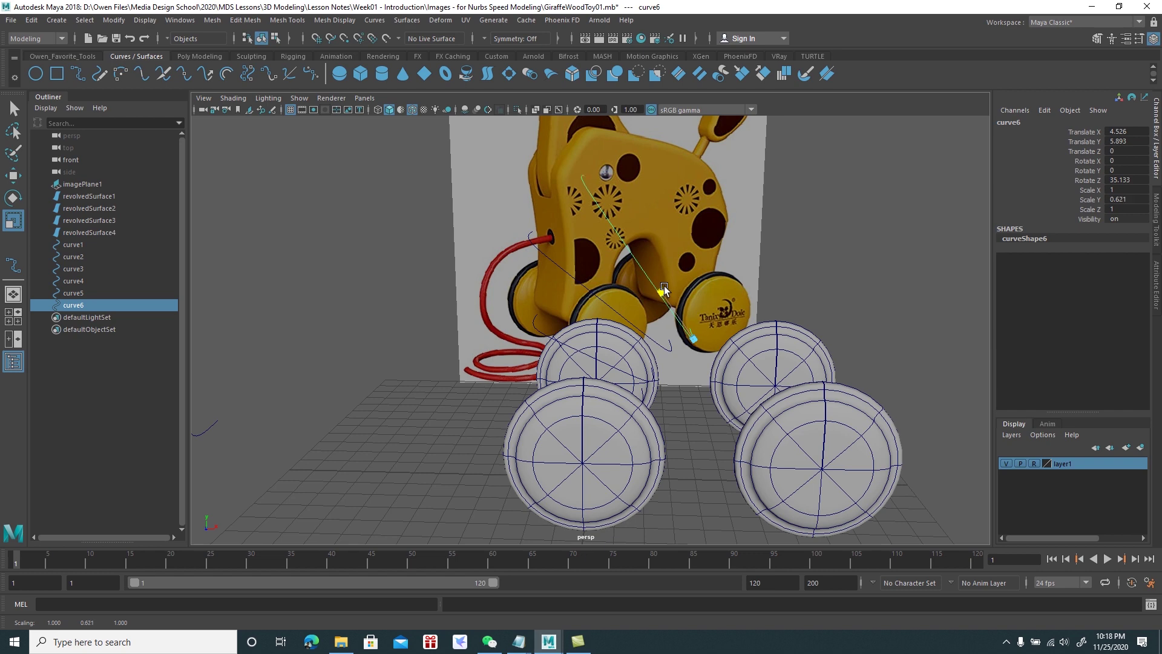
mouse_move(665, 289)
mouse_down()
mouse_move(695, 289)
mouse_move(666, 296)
mouse_up()
key(w)
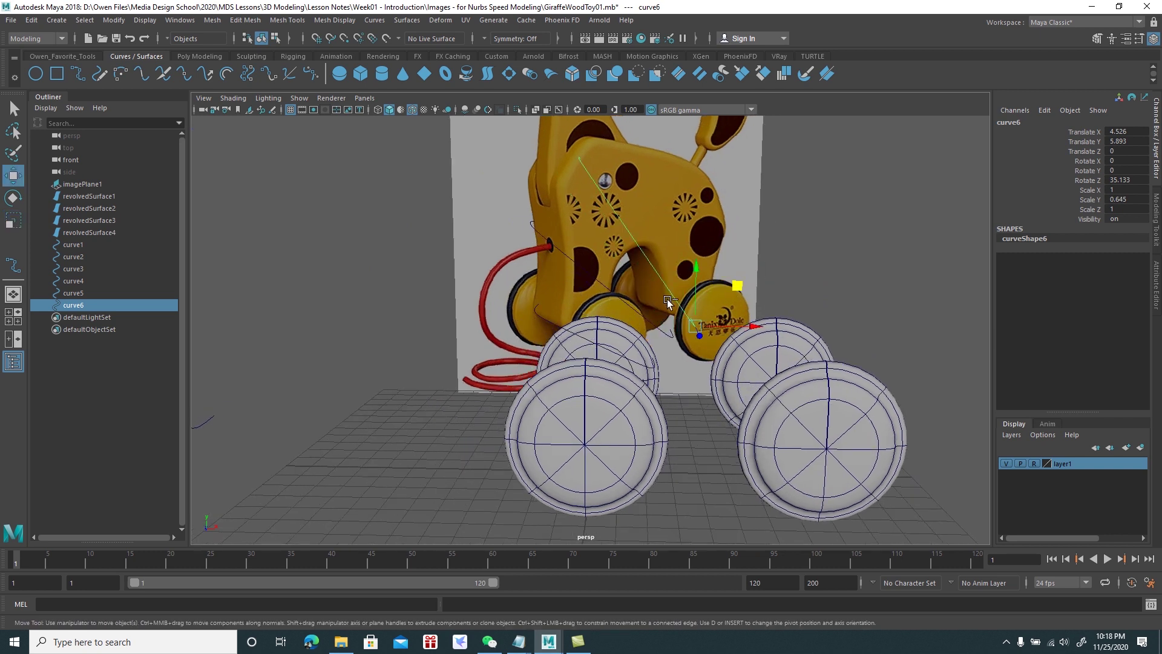
Duplicate curve7 further along X, tilted shallower and squashed to 0.475 Y, then copy it
key(ctrl+d)
drag(721, 326, 744, 330)
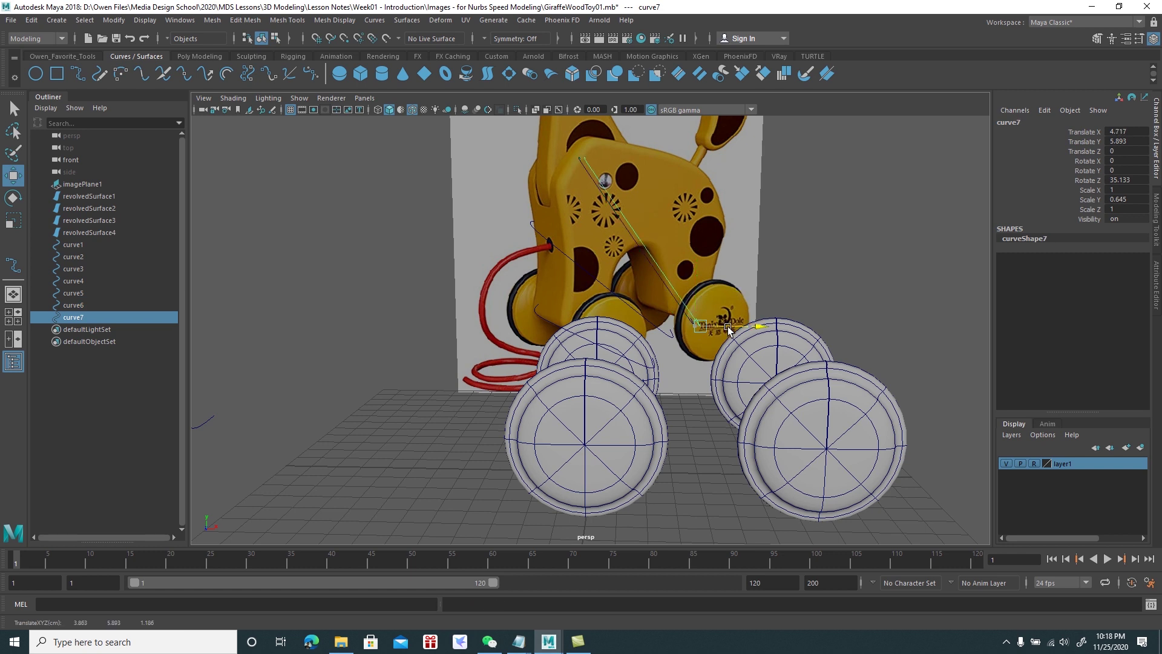
key(e)
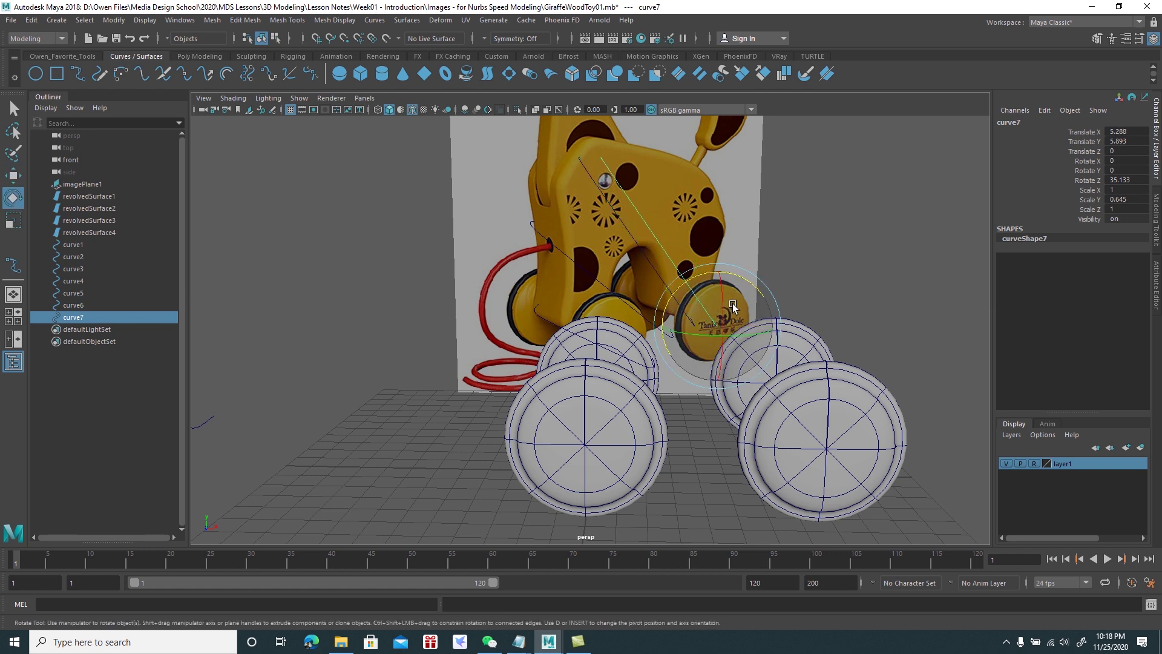
drag(738, 278, 761, 296)
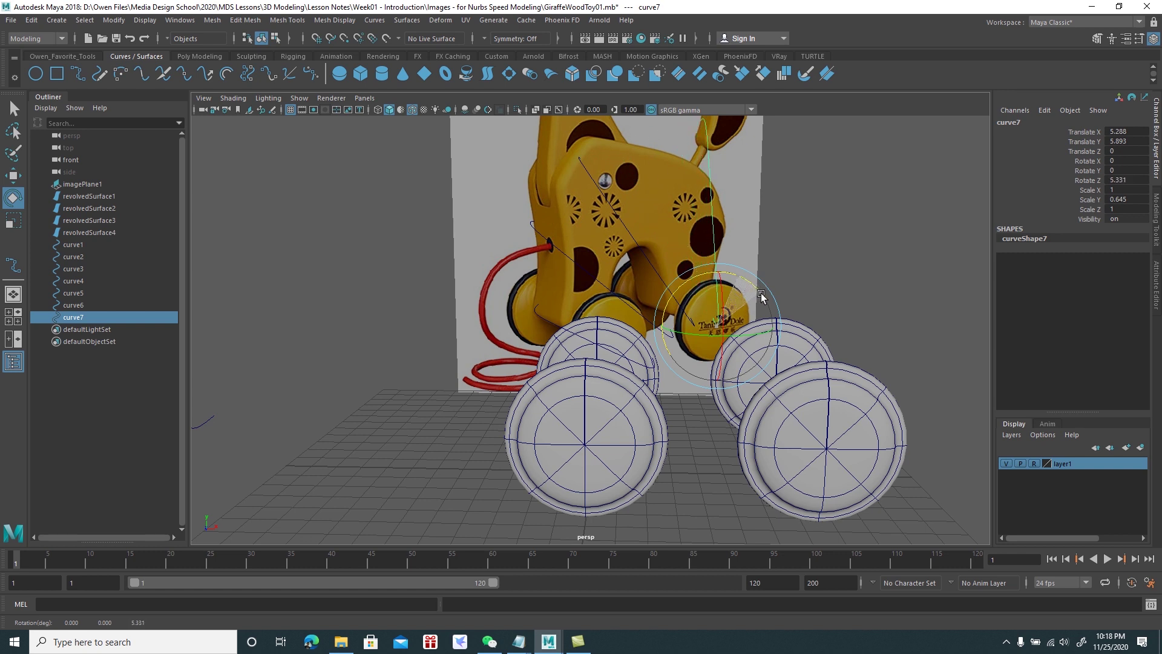
key(r)
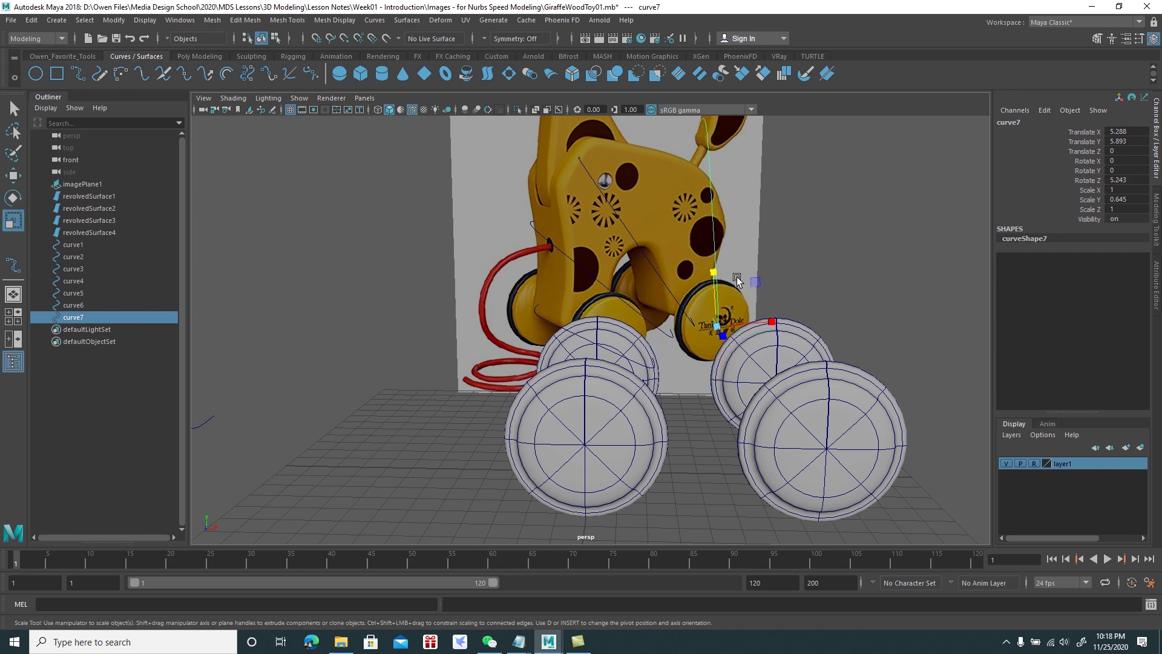
drag(715, 274, 708, 289)
mouse_move(703, 225)
alt+mouse_down()
mouse_move(717, 231)
mouse_move(707, 237)
alt+mouse_up()
key(w)
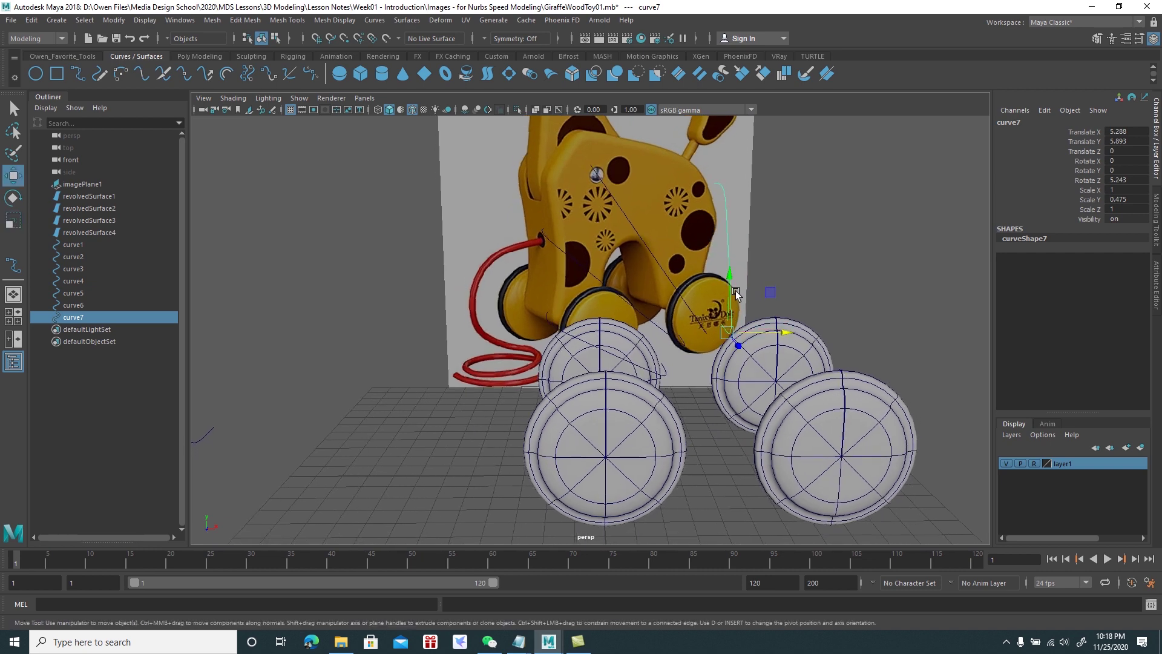
drag(755, 336, 717, 341)
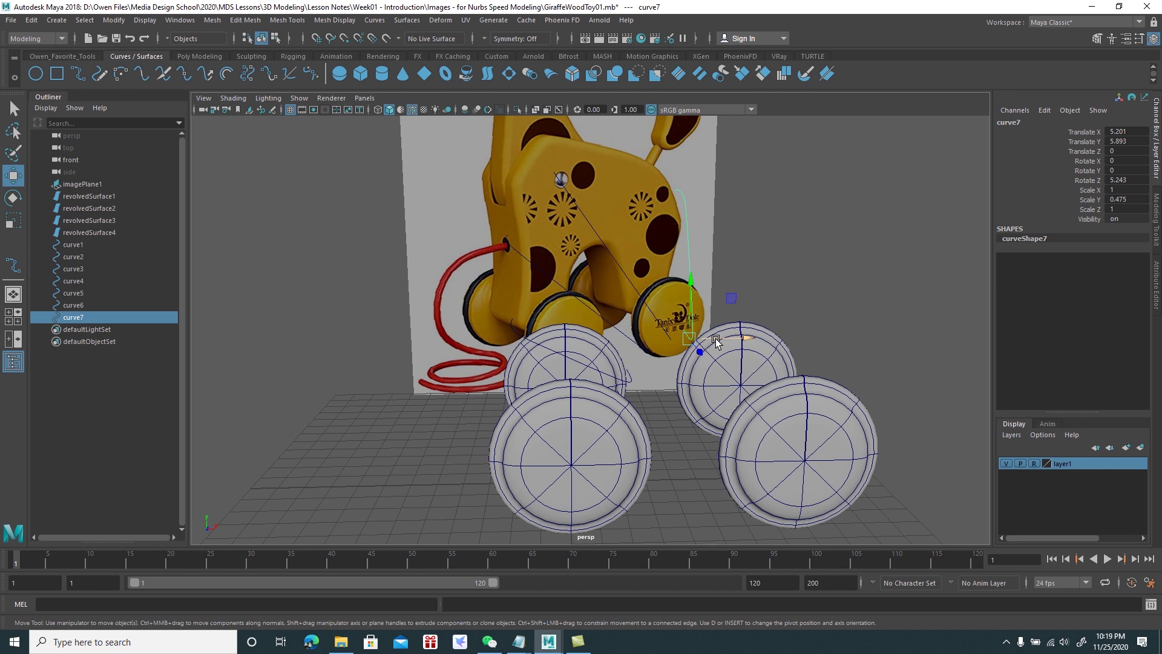
key(ctrl+d)
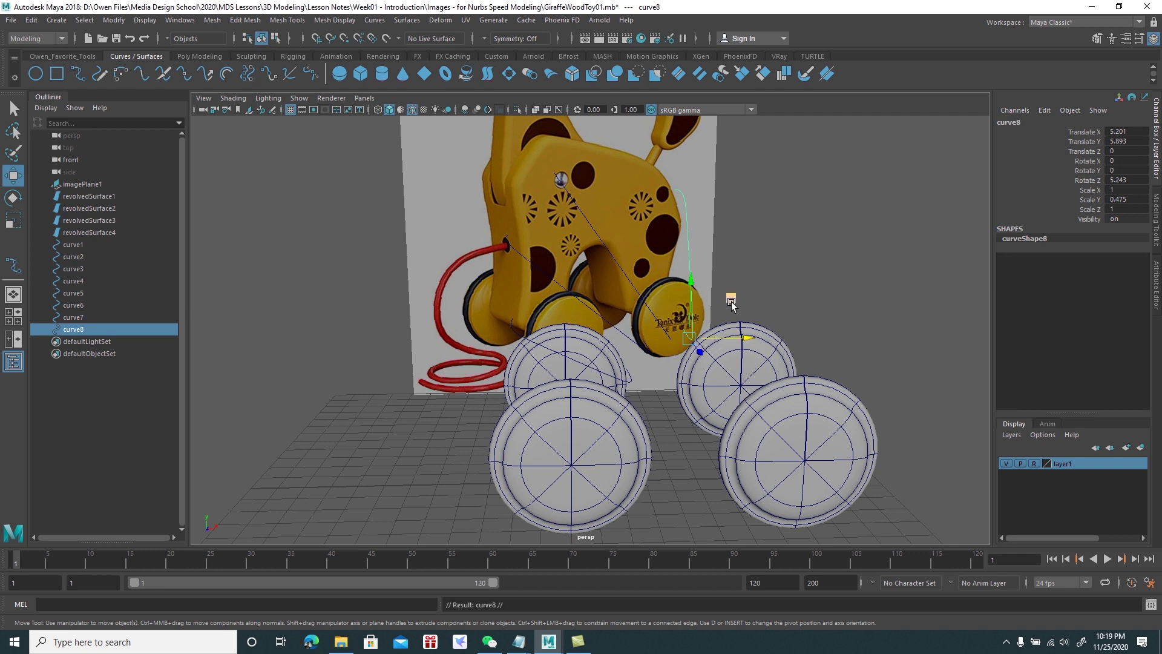
Move curve8 right and down and adjust its vertical scale
mouse_move(731, 301)
middle_down()
mouse_move(751, 311)
mouse_move(702, 304)
mouse_move(725, 300)
middle_up()
key(e)
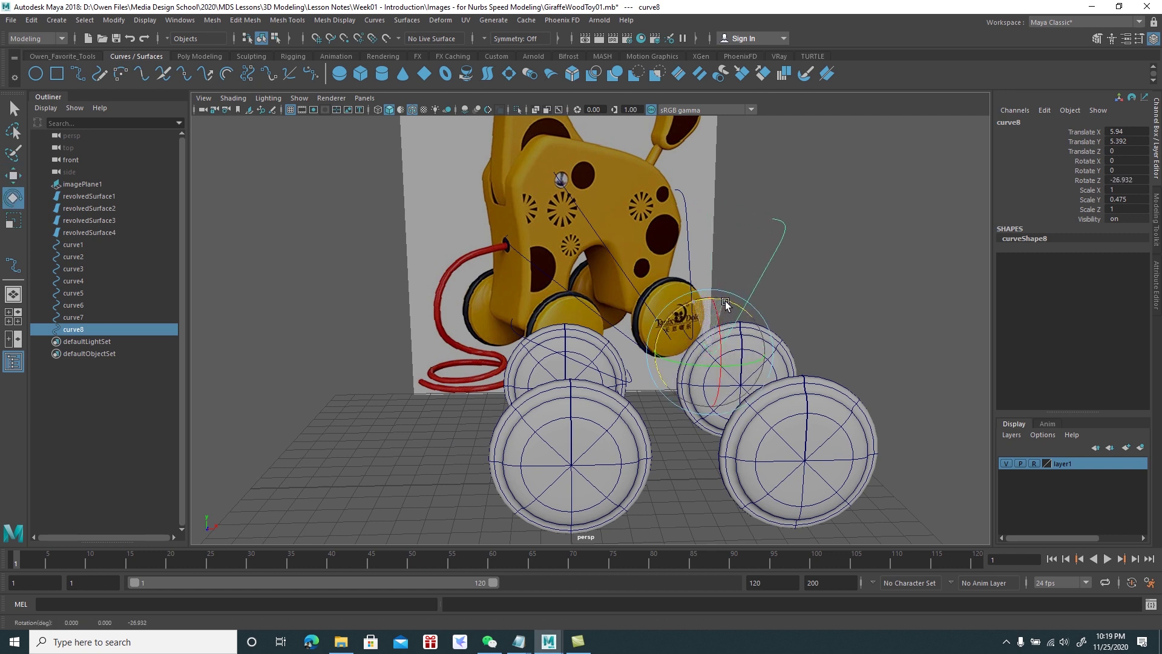
key(r)
mouse_move(739, 312)
mouse_down()
mouse_move(726, 313)
mouse_move(744, 309)
mouse_up()
click(719, 354)
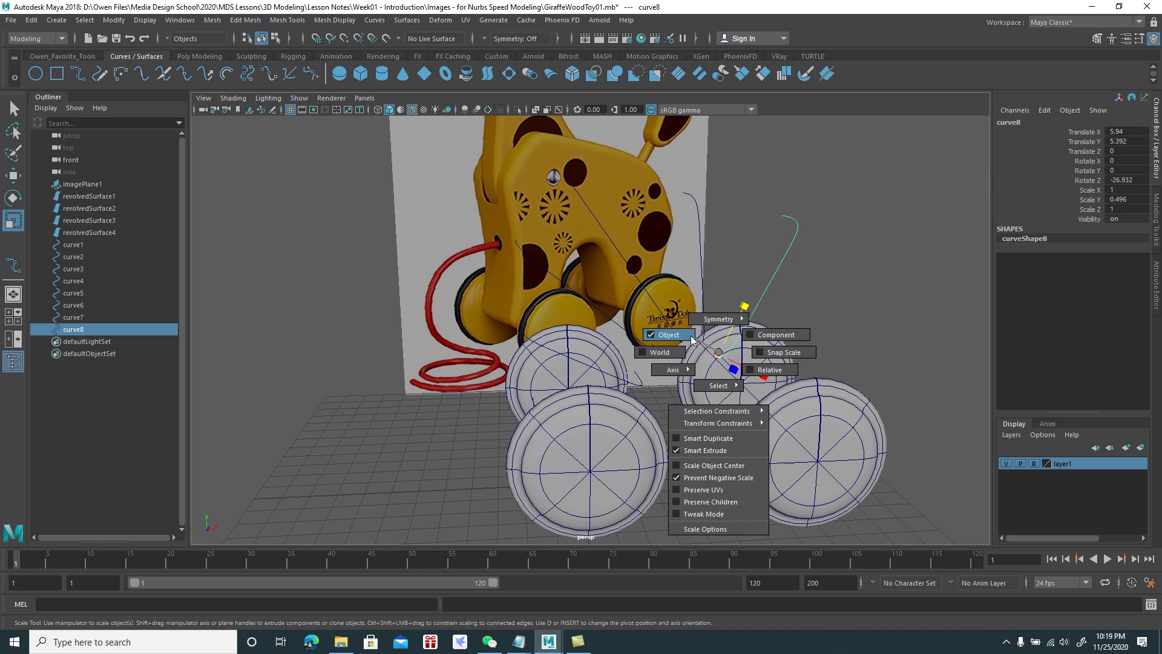
click(669, 335)
mouse_move(739, 312)
alt+mouse_down()
mouse_move(714, 308)
mouse_move(732, 318)
alt+mouse_up()
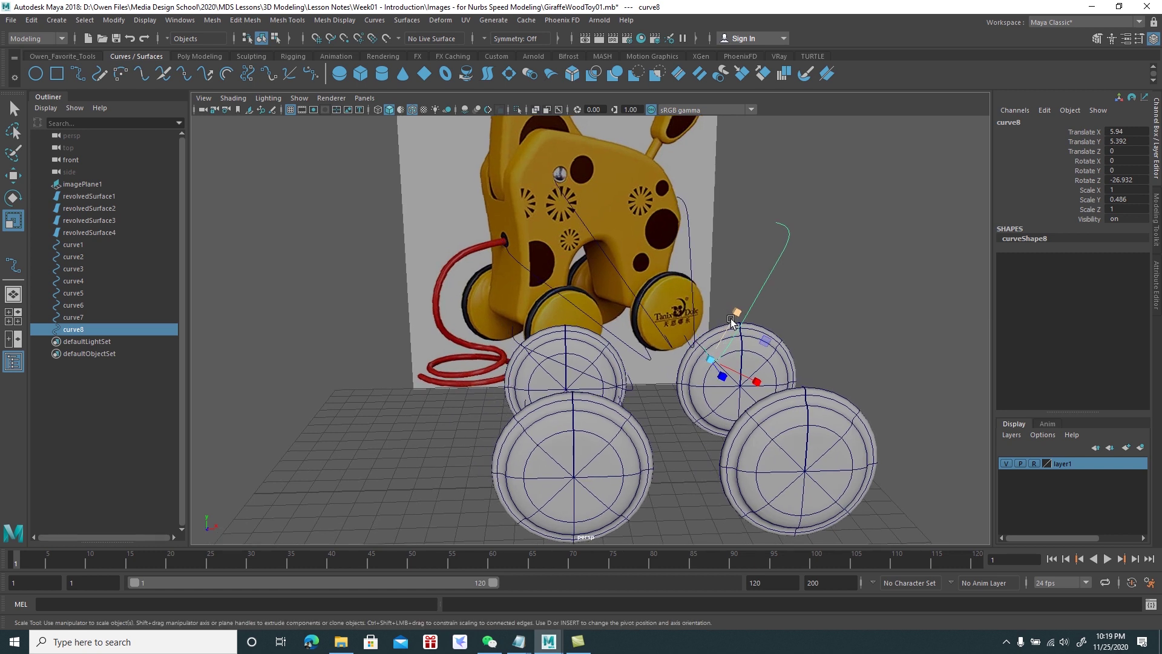
key(w)
Duplicate curve9 at 6.454 X, 4.252 Y, tilted −51.1° and scaled 0.487 Y, then copy it
key(ctrl+d)
drag(752, 322, 767, 353)
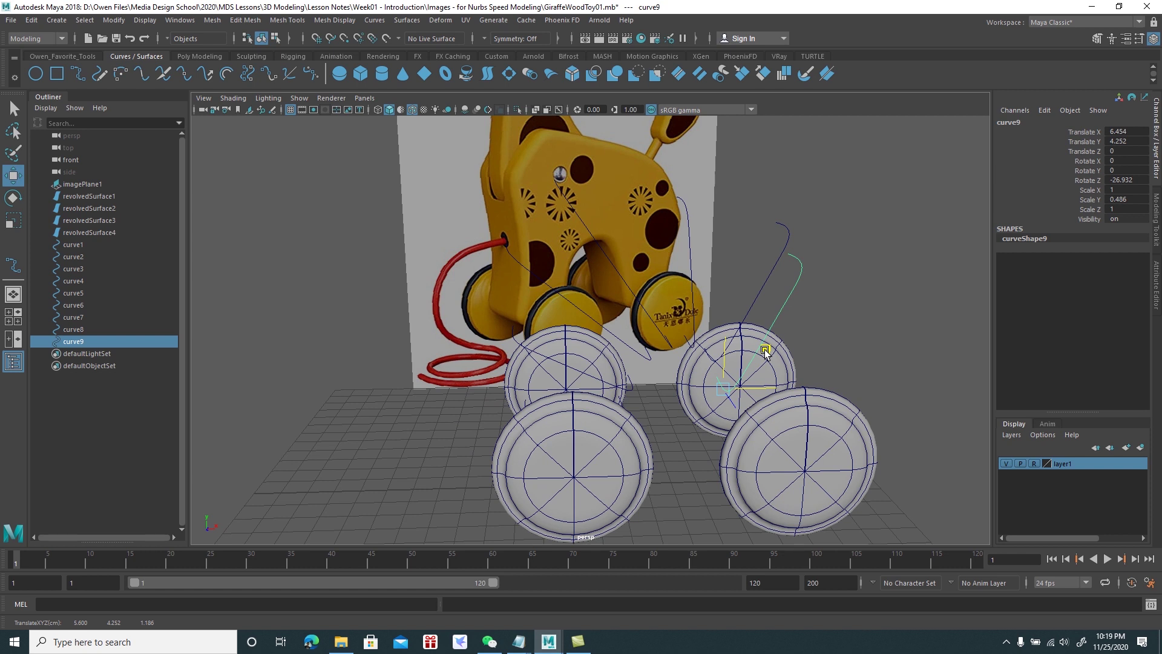
key(e)
mouse_move(764, 353)
mouse_down()
mouse_move(765, 363)
mouse_move(732, 354)
mouse_up()
key(r)
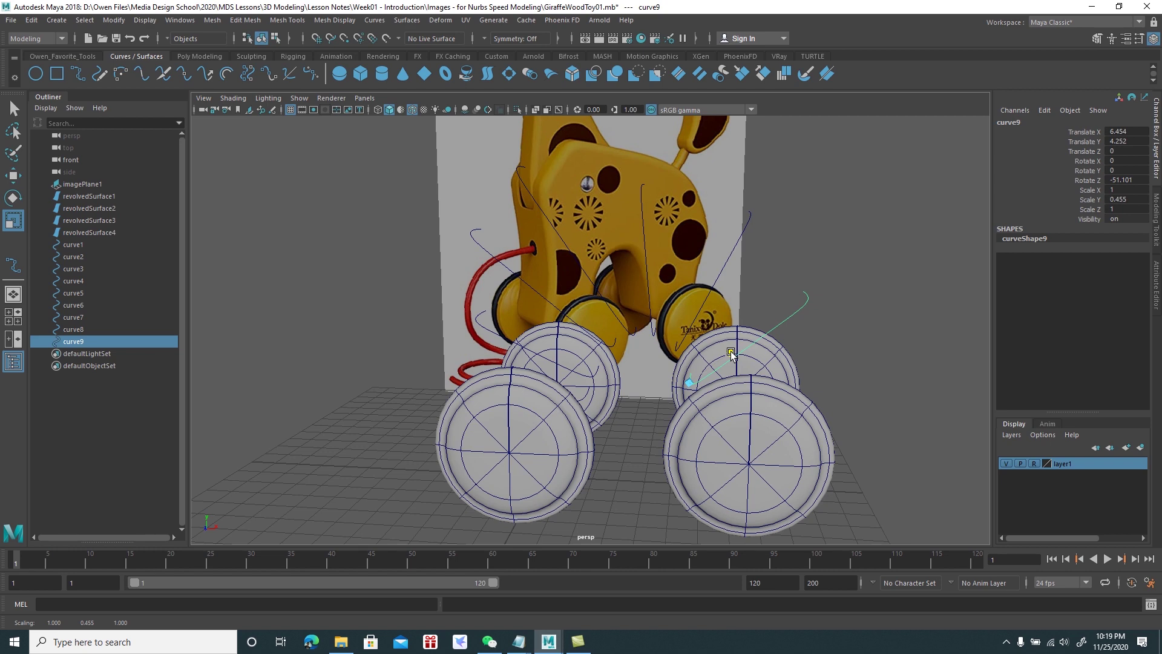
alt+drag(733, 354, 750, 358)
key(w)
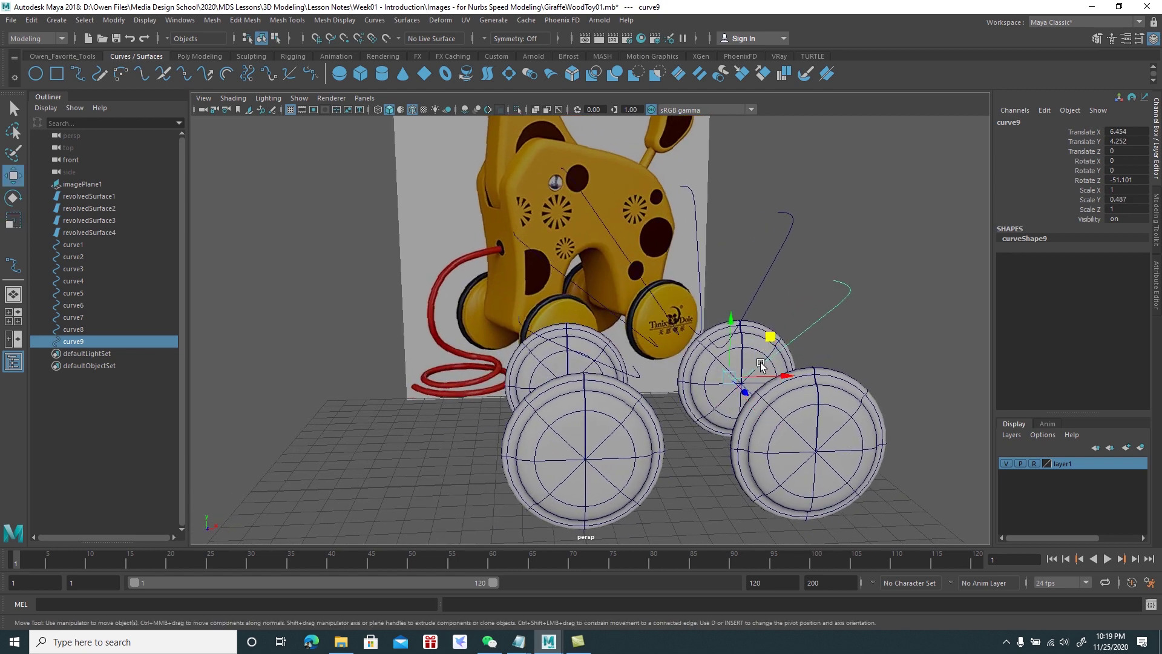
key(ctrl+d)
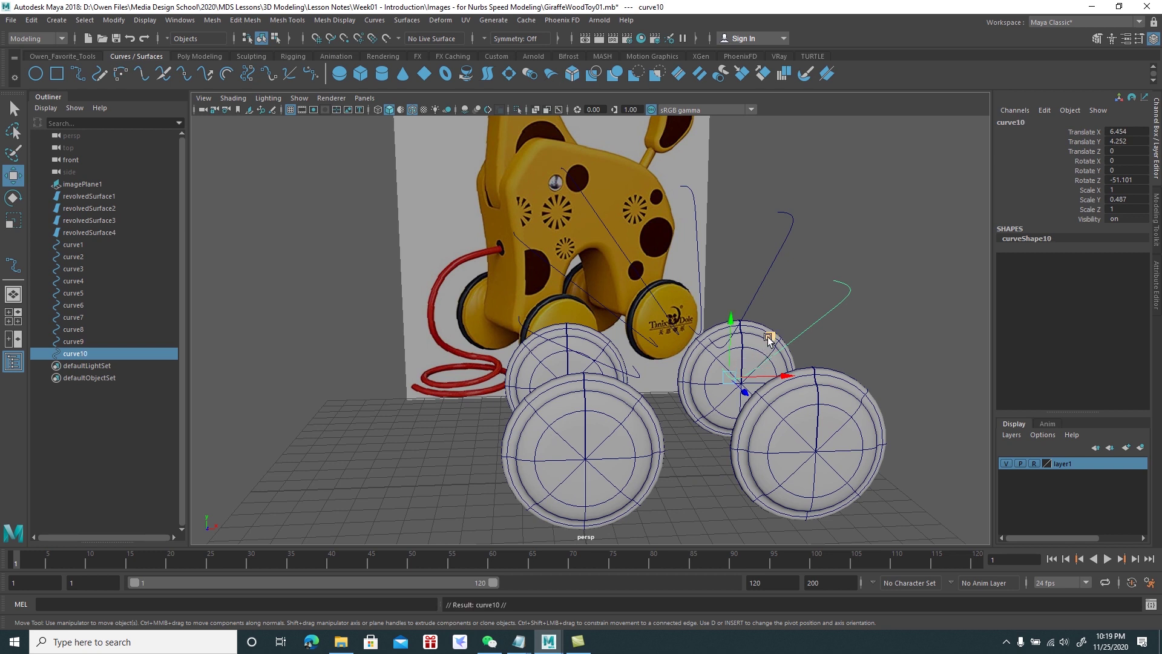
Lower curve10 by the front right wheel, tilt it to −75.79 degrees and adjust its height
mouse_move(730, 351)
mouse_down()
mouse_move(767, 418)
mouse_move(755, 405)
mouse_move(752, 424)
mouse_move(627, 416)
mouse_up()
key(e)
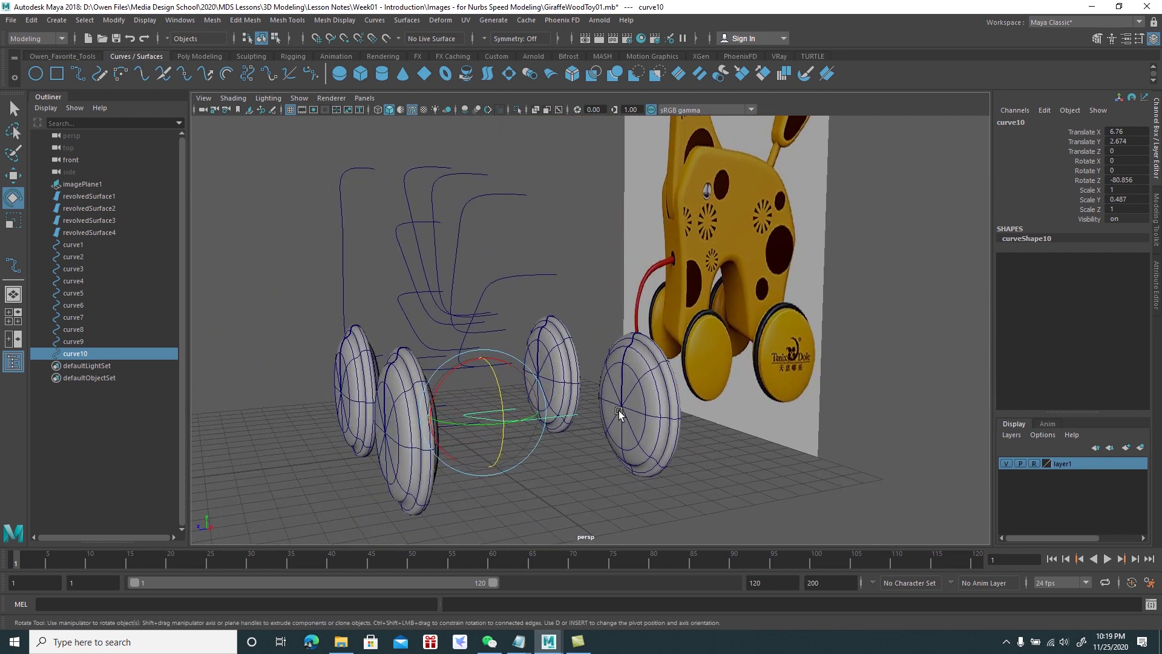
mouse_move(513, 402)
mouse_down()
mouse_move(500, 408)
mouse_move(635, 481)
mouse_move(708, 457)
mouse_up()
key(r)
click(710, 456)
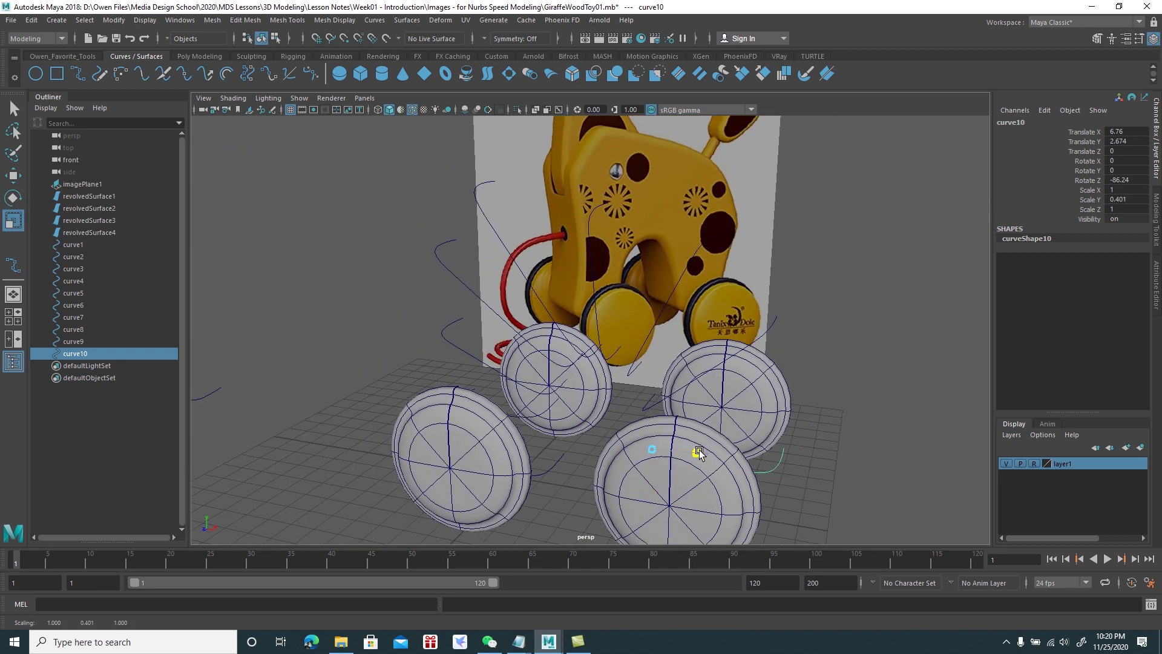
mouse_move(694, 451)
alt+mouse_down()
mouse_move(657, 365)
mouse_move(664, 381)
mouse_move(689, 314)
mouse_move(697, 387)
mouse_move(741, 355)
mouse_move(710, 376)
mouse_move(679, 332)
mouse_move(697, 267)
mouse_move(703, 285)
mouse_move(689, 287)
mouse_move(689, 271)
mouse_move(687, 302)
mouse_move(678, 284)
alt+mouse_up()
key(w)
key(e)
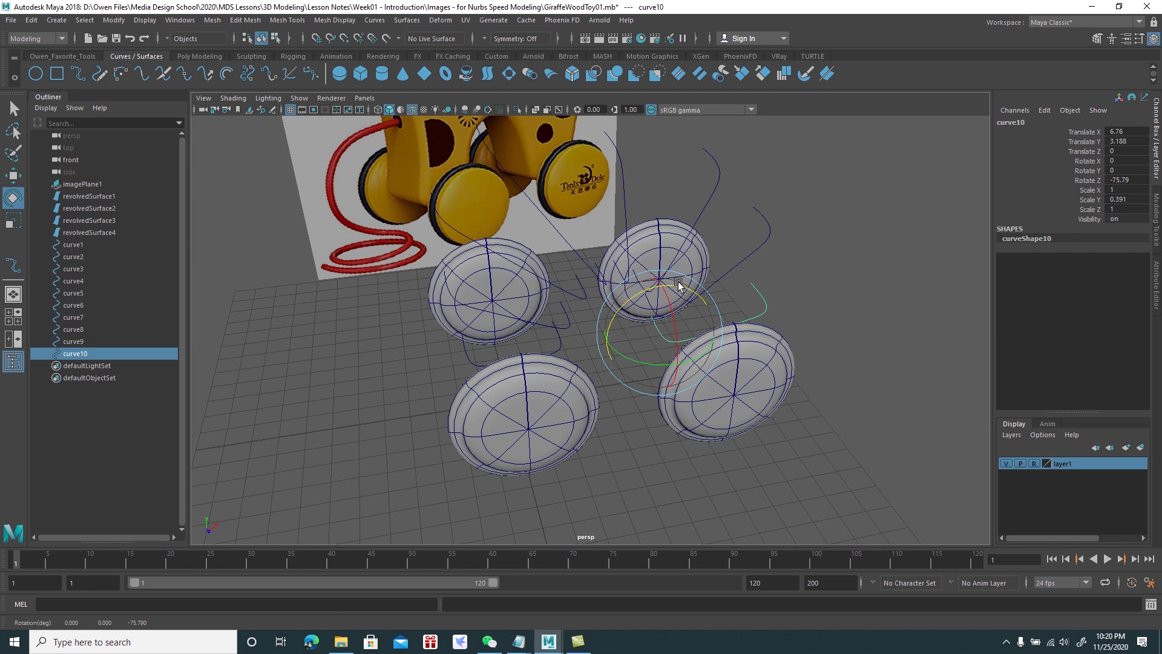
key(r)
mouse_move(706, 302)
mouse_down()
mouse_move(709, 317)
mouse_move(678, 327)
mouse_move(698, 300)
mouse_move(680, 310)
mouse_move(690, 341)
mouse_move(712, 348)
mouse_up()
key(w)
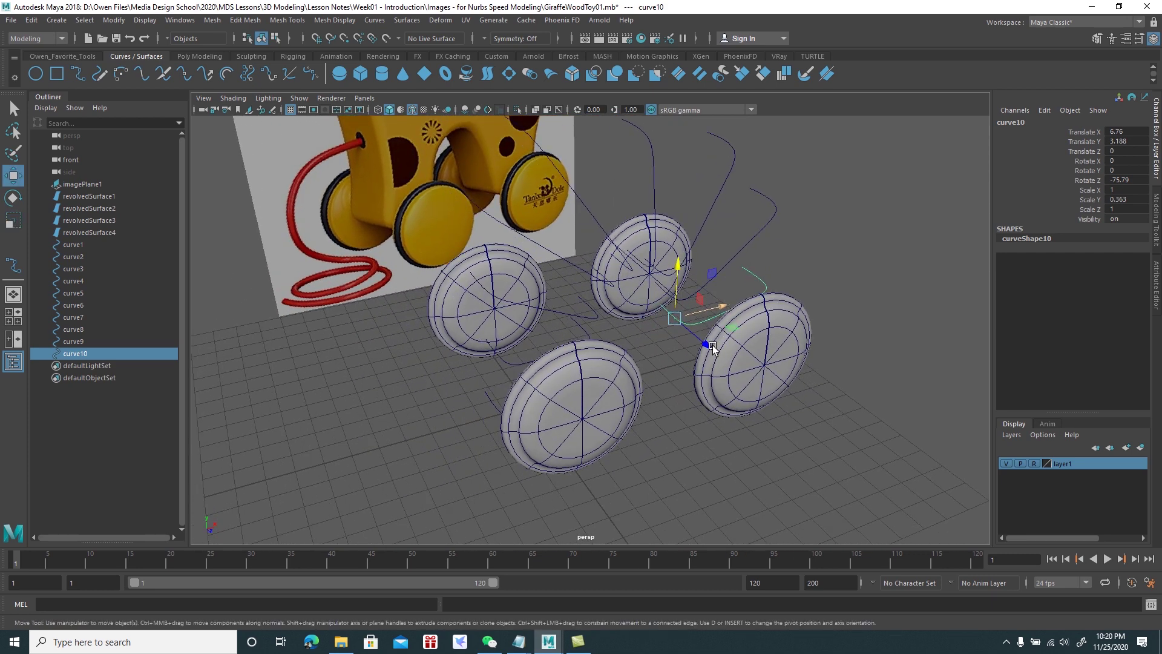
Duplicate curve11, lower it to 1.201 in Y, and show the four-view layout
key(ctrl+d)
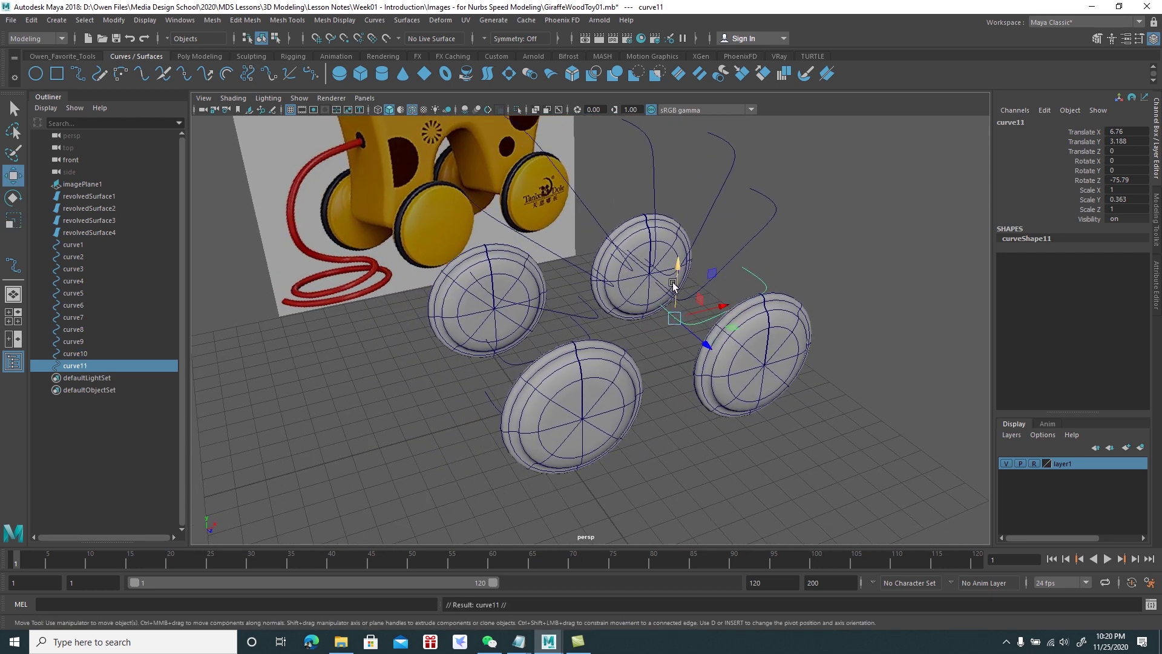
mouse_move(674, 285)
mouse_down()
mouse_move(674, 363)
mouse_move(742, 346)
mouse_move(745, 317)
mouse_move(689, 290)
mouse_up()
key(space)
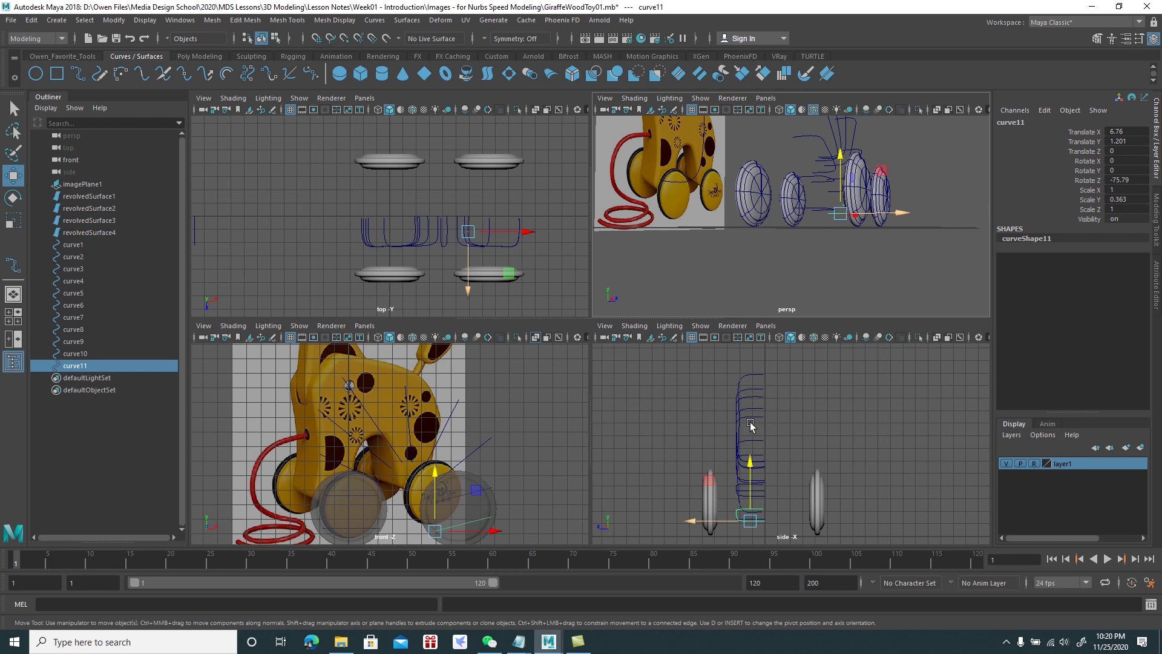
Raise curve11 to 1.37 in Y, turn it to about −90 degrees, then maximize the perspective view
scroll(753, 429, up, 2)
scroll(760, 436, up, 2)
scroll(769, 445, up, 2)
scroll(778, 453, up, 2)
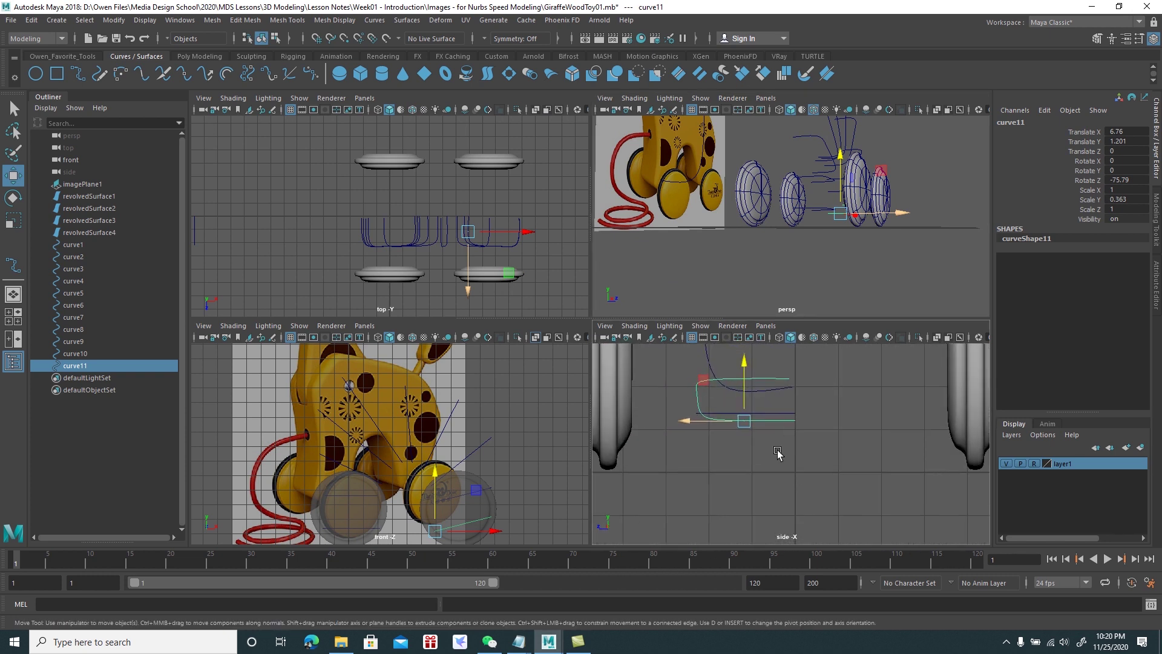
drag(744, 394, 745, 387)
key(e)
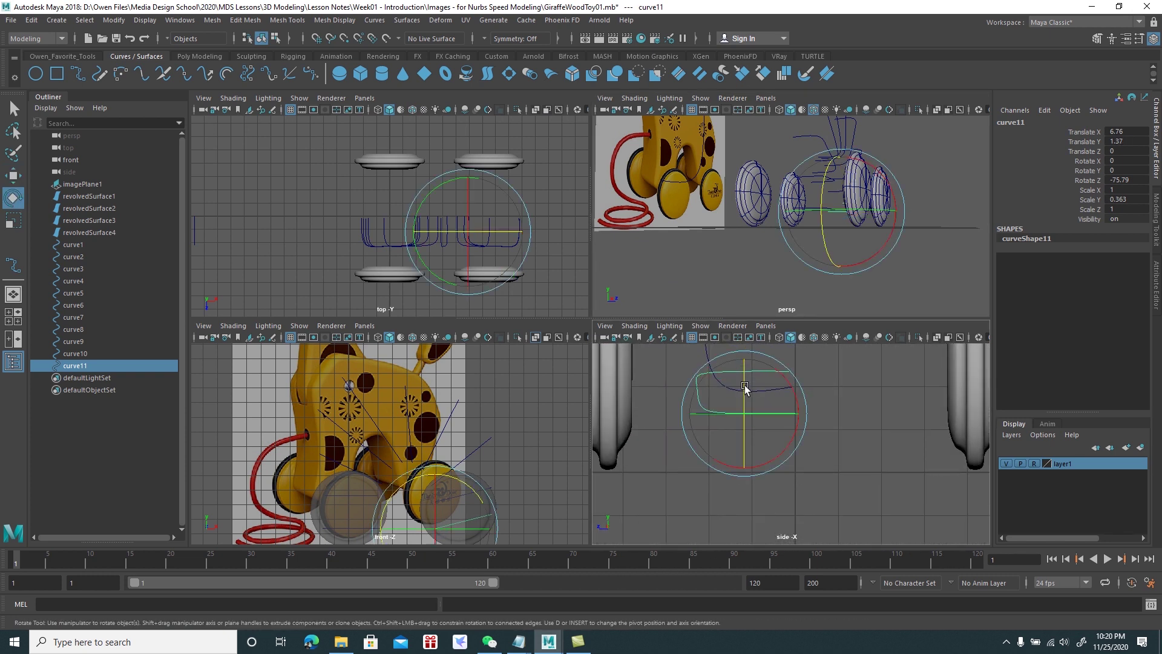
mouse_move(825, 242)
alt+mouse_down()
mouse_move(867, 264)
mouse_move(817, 259)
mouse_move(806, 271)
mouse_move(826, 243)
alt+mouse_up()
drag(827, 242, 830, 242)
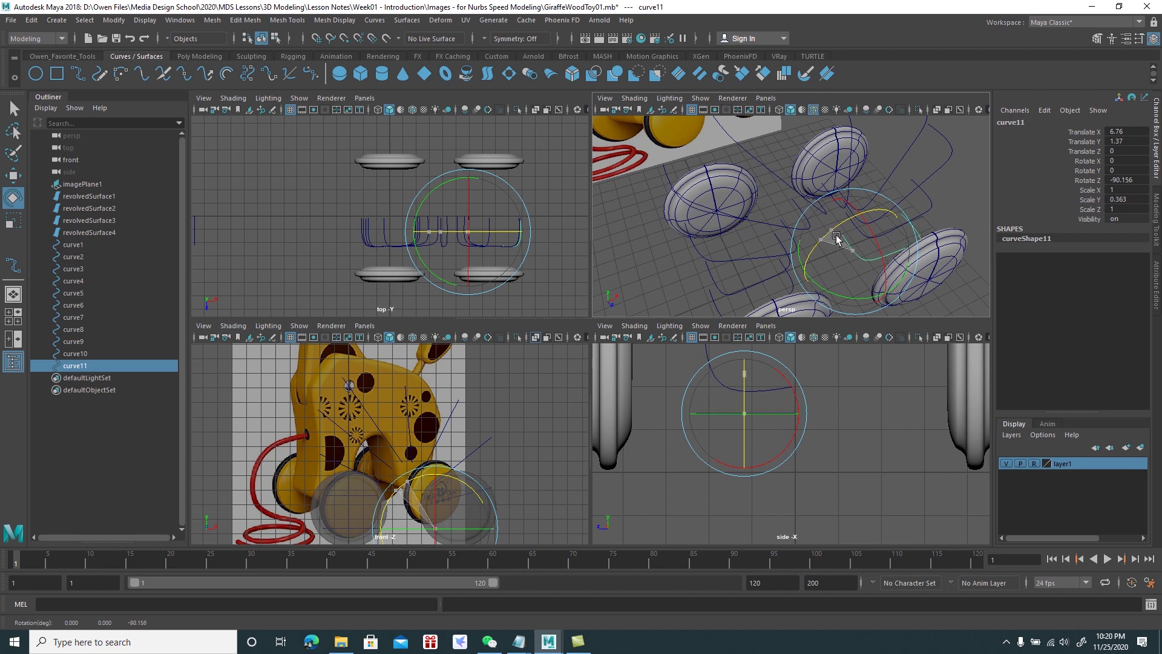
key(w)
mouse_move(836, 238)
alt+mouse_down()
mouse_move(846, 225)
mouse_move(686, 389)
mouse_move(702, 369)
mouse_move(692, 422)
alt+mouse_up()
key(space)
scroll(713, 397, up, 2)
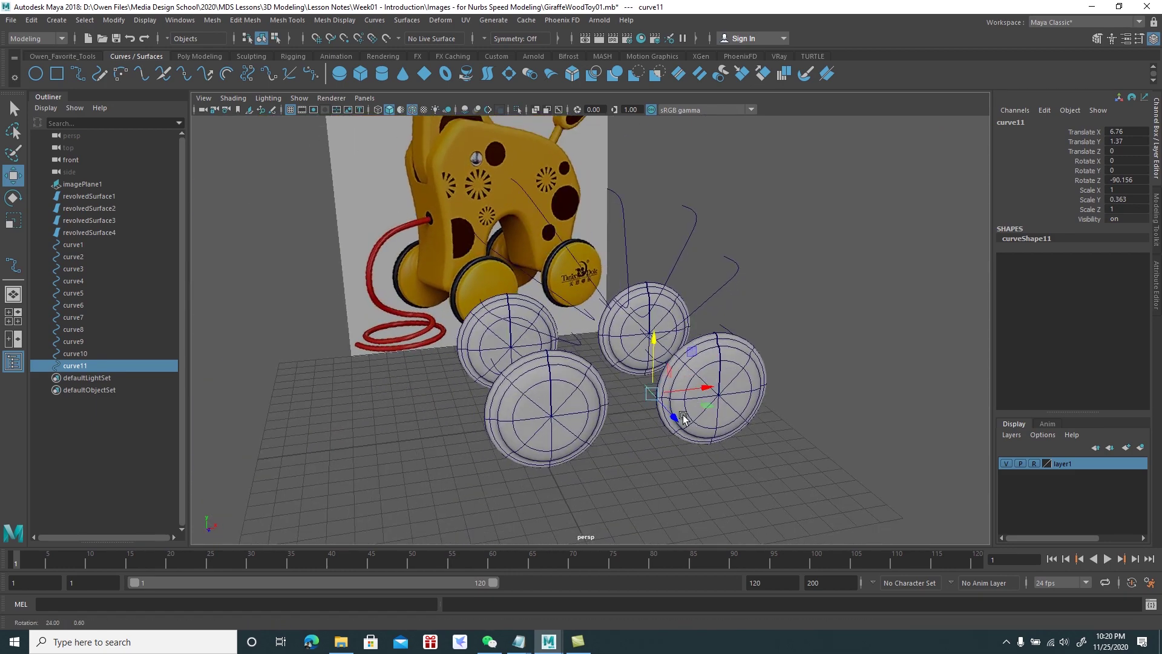
Start the loft selection by picking curve2, curve3 and curve4 in order
click(407, 20)
click(818, 261)
mouse_move(818, 260)
alt+mouse_down()
mouse_move(843, 248)
mouse_move(787, 285)
mouse_move(731, 367)
alt+mouse_up()
click(700, 452)
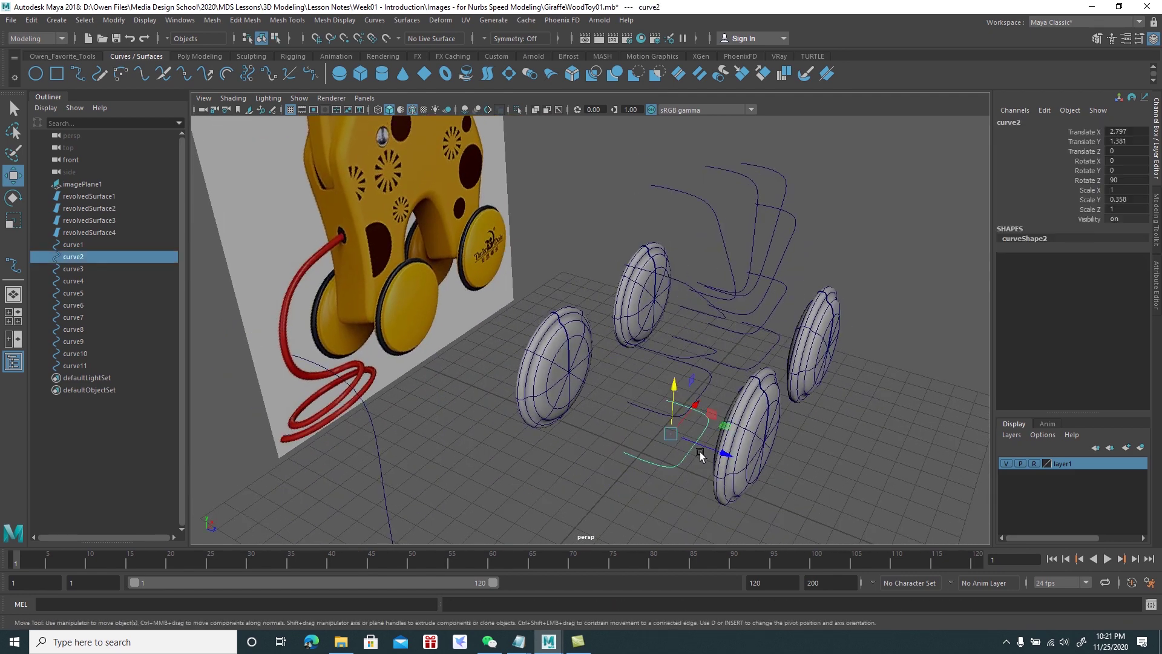
alt+drag(700, 452, 683, 437)
key(q)
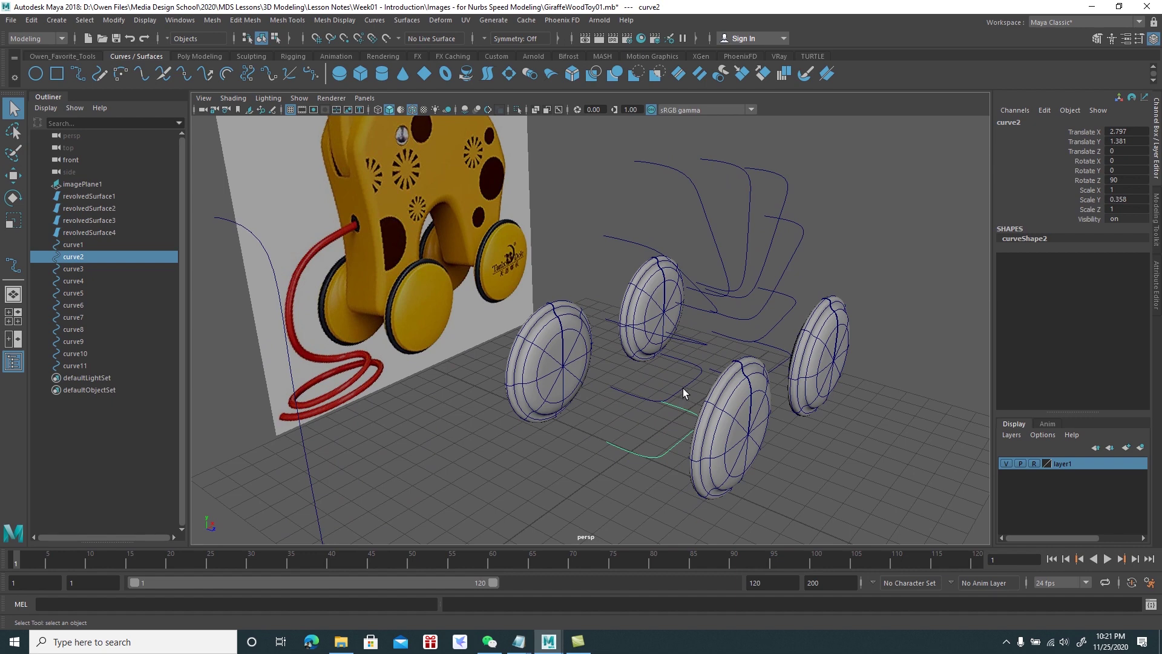
shift+click(683, 388)
alt+drag(682, 388, 688, 307)
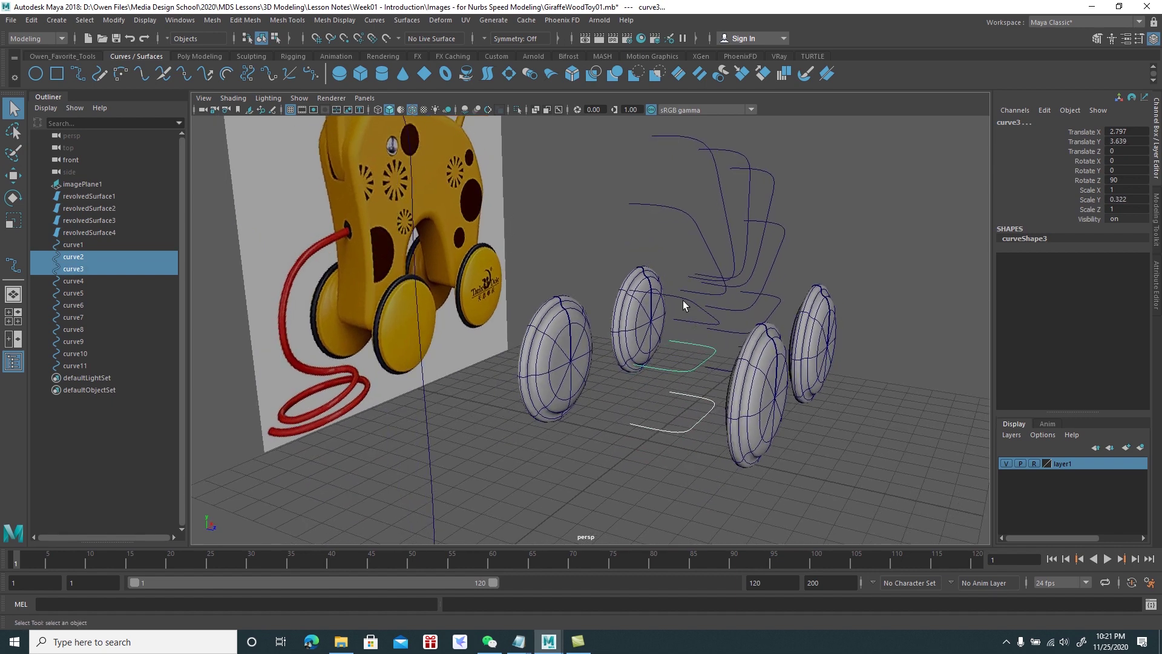
shift+click(680, 297)
alt+drag(680, 297, 637, 249)
Add curve5 through curve11 to the selection in order
shift+click(622, 212)
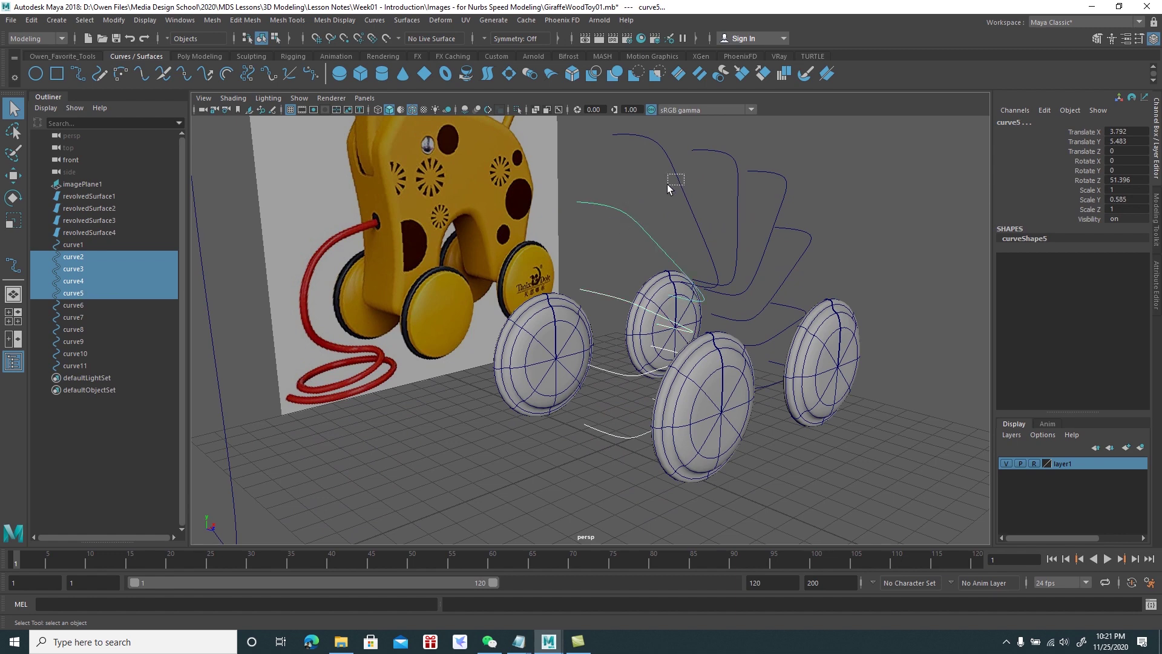
shift+click(667, 184)
shift+click(739, 203)
shift+click(784, 195)
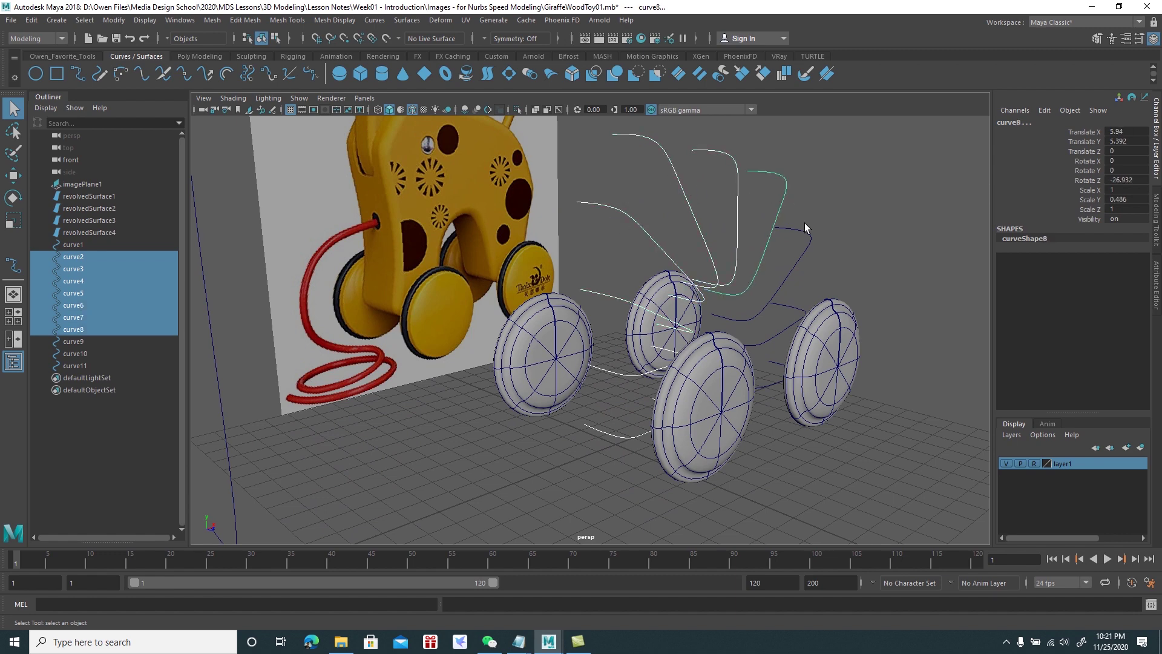
mouse_move(810, 236)
shift+mouse_down()
mouse_move(820, 248)
mouse_move(807, 304)
mouse_move(755, 377)
mouse_move(782, 388)
mouse_move(613, 411)
shift+mouse_up()
shift+click(793, 319)
shift+click(764, 394)
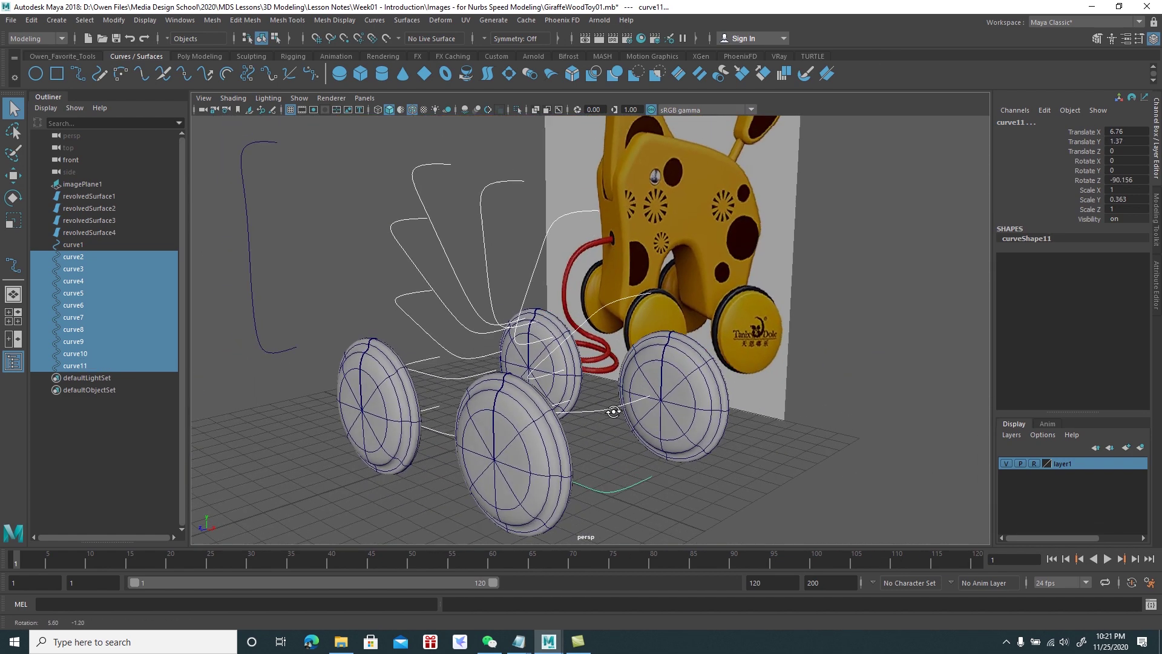
Loft curve2–curve11 into the arch-shaped body surface loftedSurface1
click(406, 19)
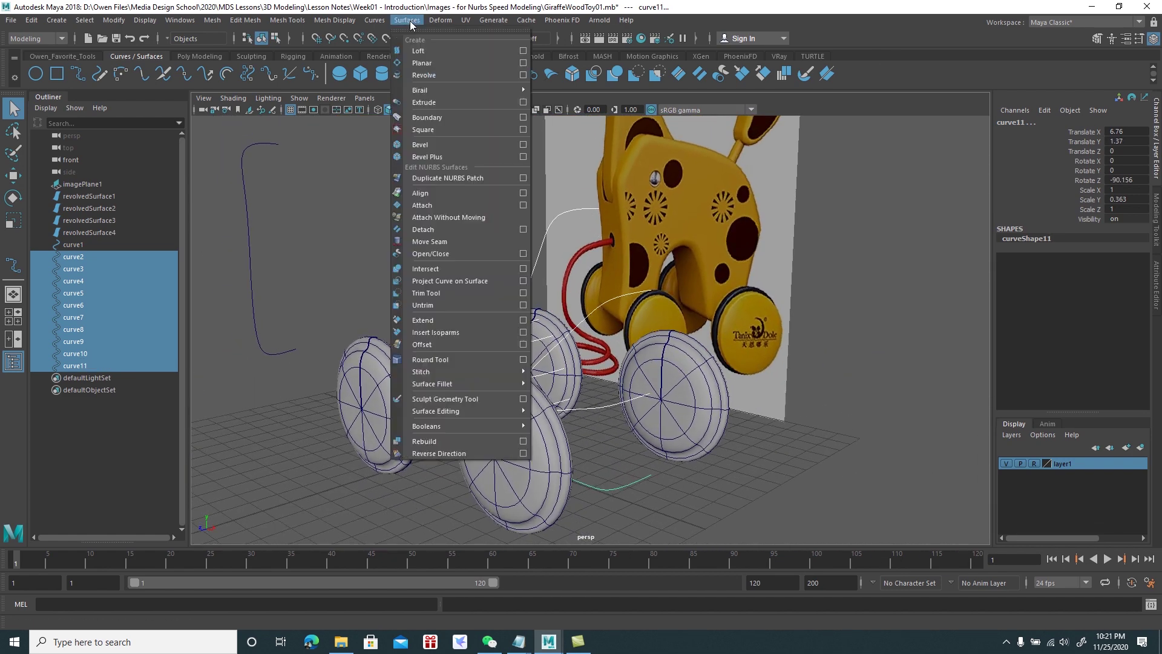
click(418, 50)
mouse_move(519, 270)
alt+mouse_down()
mouse_move(467, 272)
mouse_move(521, 290)
mouse_move(641, 267)
mouse_move(641, 276)
alt+mouse_up()
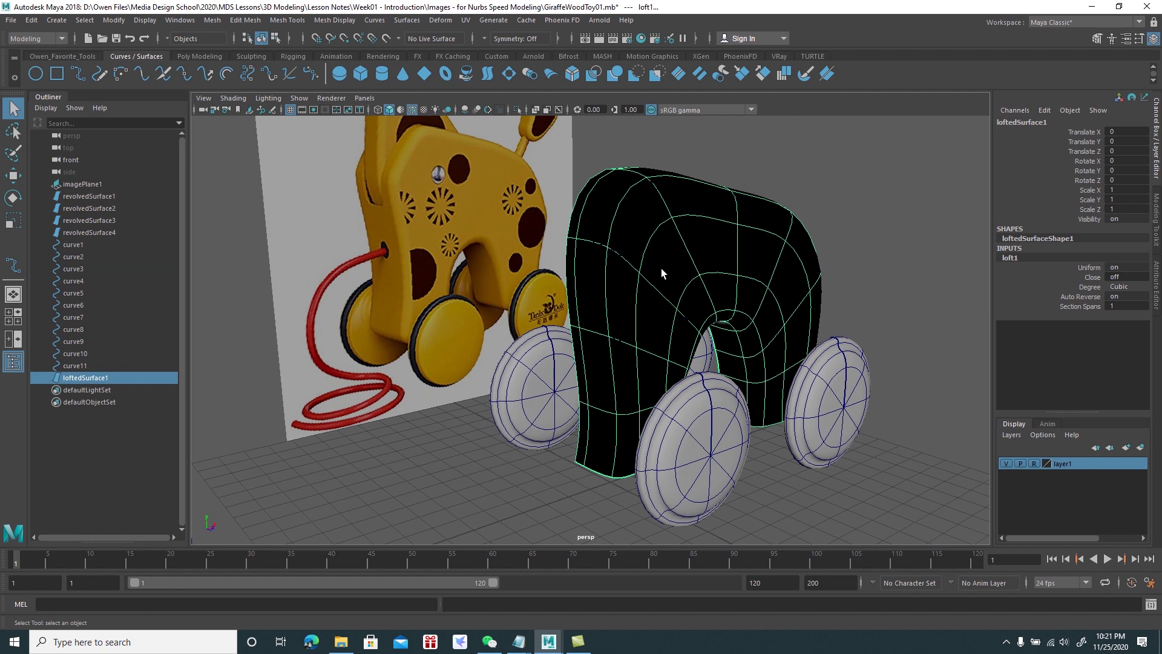
click(418, 24)
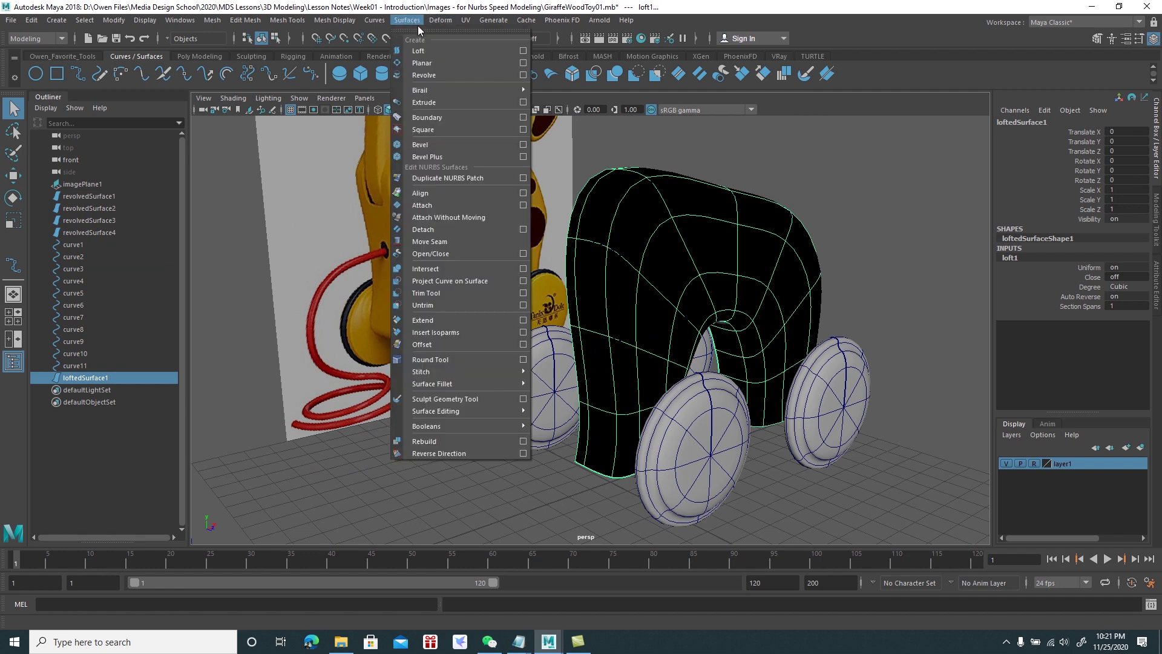
Reverse loftedSurface1's direction so the body shades grey instead of black
click(449, 448)
mouse_move(449, 448)
alt+mouse_down()
mouse_move(511, 400)
mouse_move(492, 392)
mouse_move(517, 394)
mouse_move(460, 375)
mouse_move(517, 343)
alt+mouse_up()
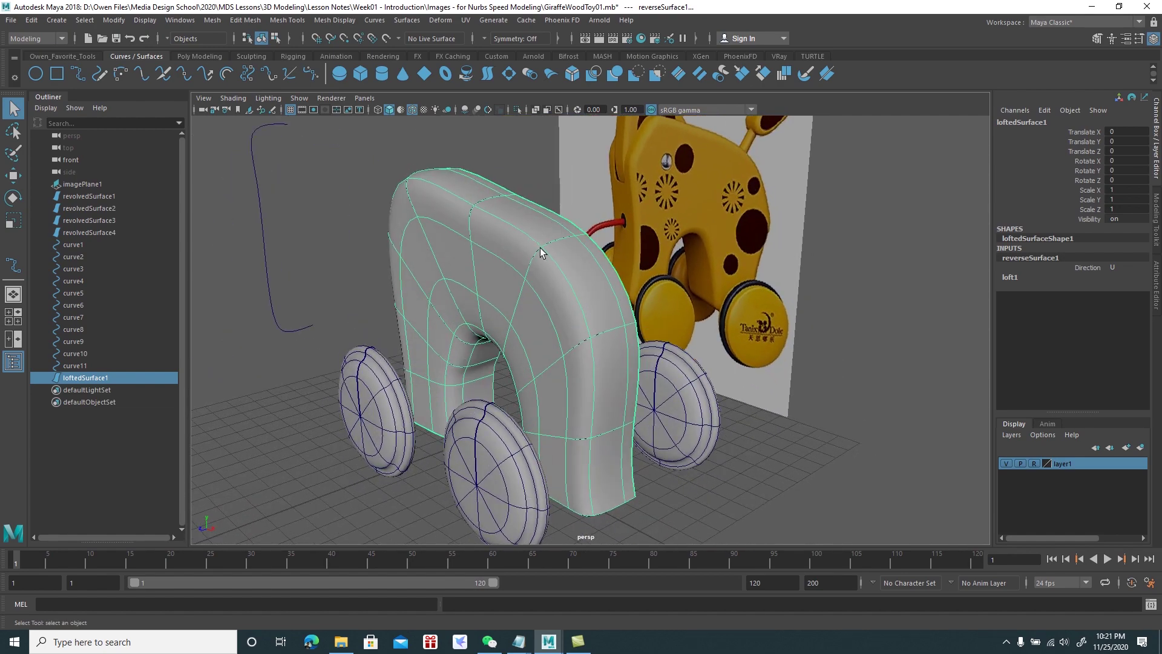
mouse_move(532, 272)
alt+mouse_down()
mouse_move(545, 284)
mouse_move(686, 268)
mouse_move(653, 292)
mouse_move(623, 246)
mouse_move(592, 278)
mouse_move(605, 213)
mouse_move(626, 291)
alt+mouse_up()
Inspect the body shape's attributes in the Attribute Editor, then reframe and reselect the body
key(w)
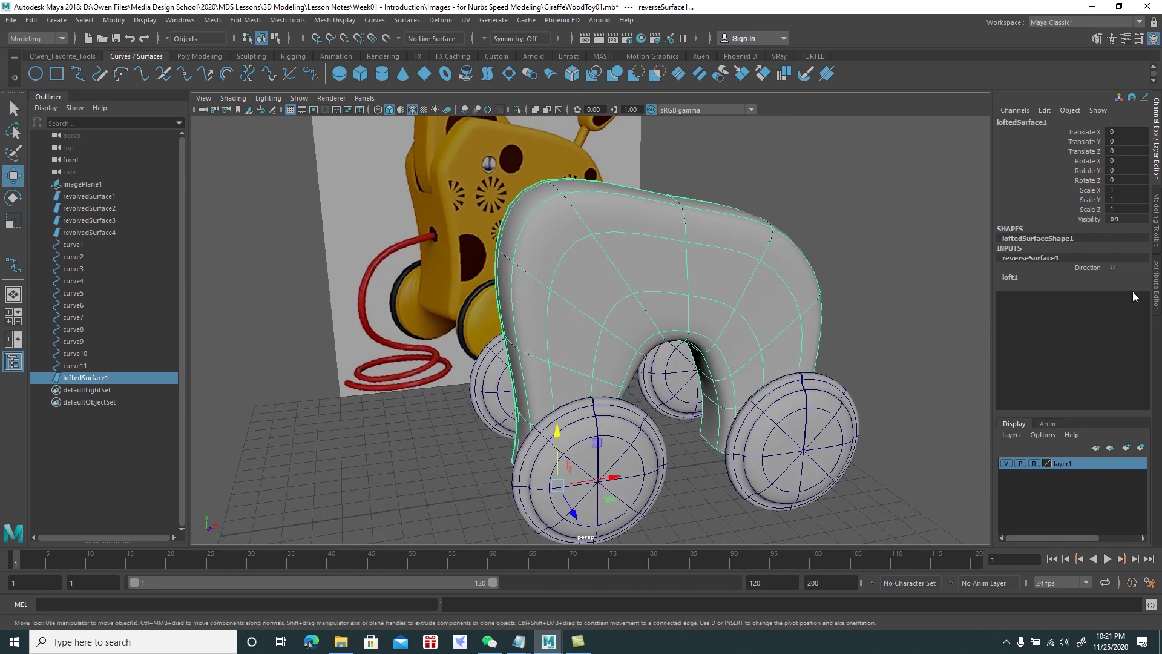
click(1156, 290)
click(684, 280)
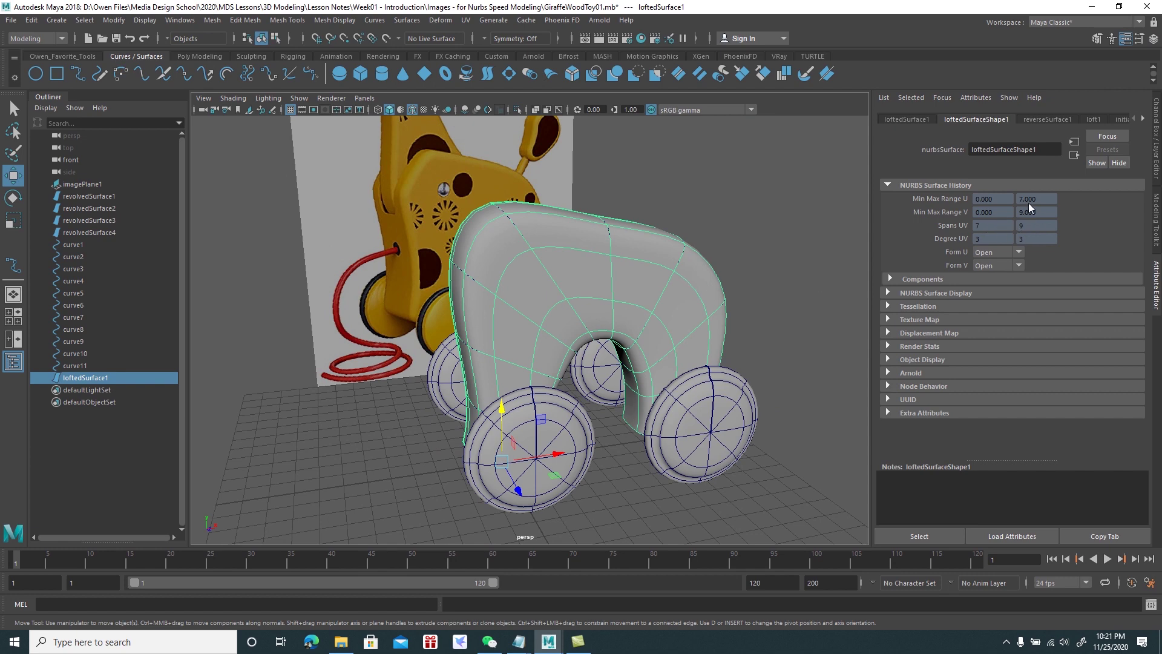
click(1158, 159)
key(f)
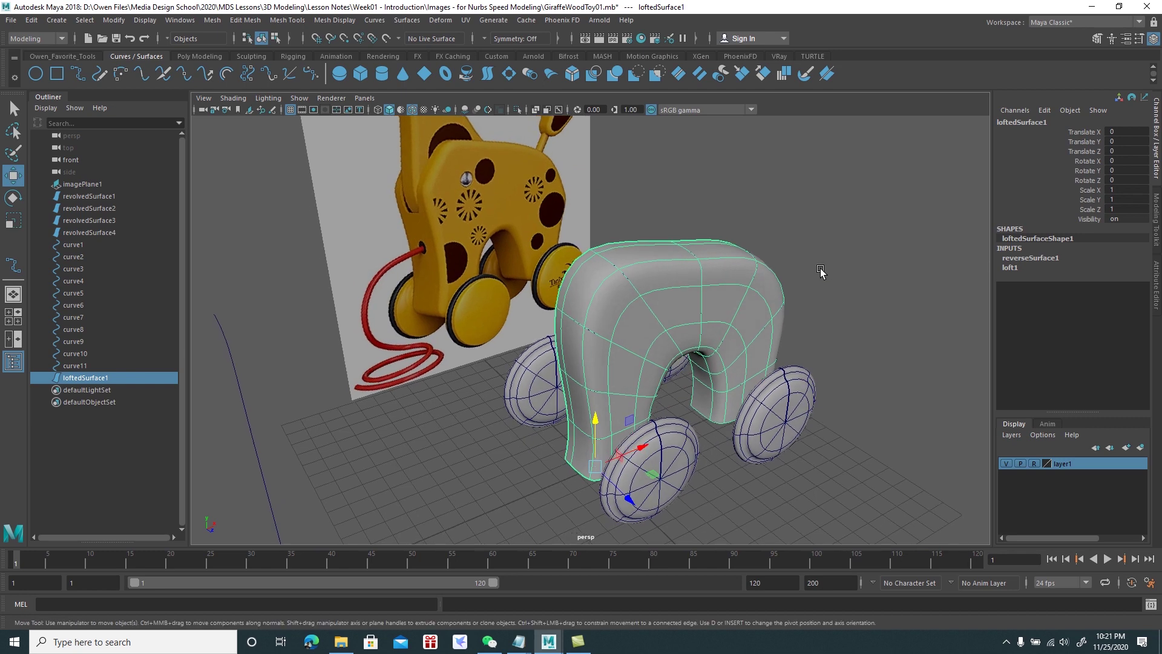
alt+drag(836, 266, 837, 259)
click(839, 261)
click(729, 250)
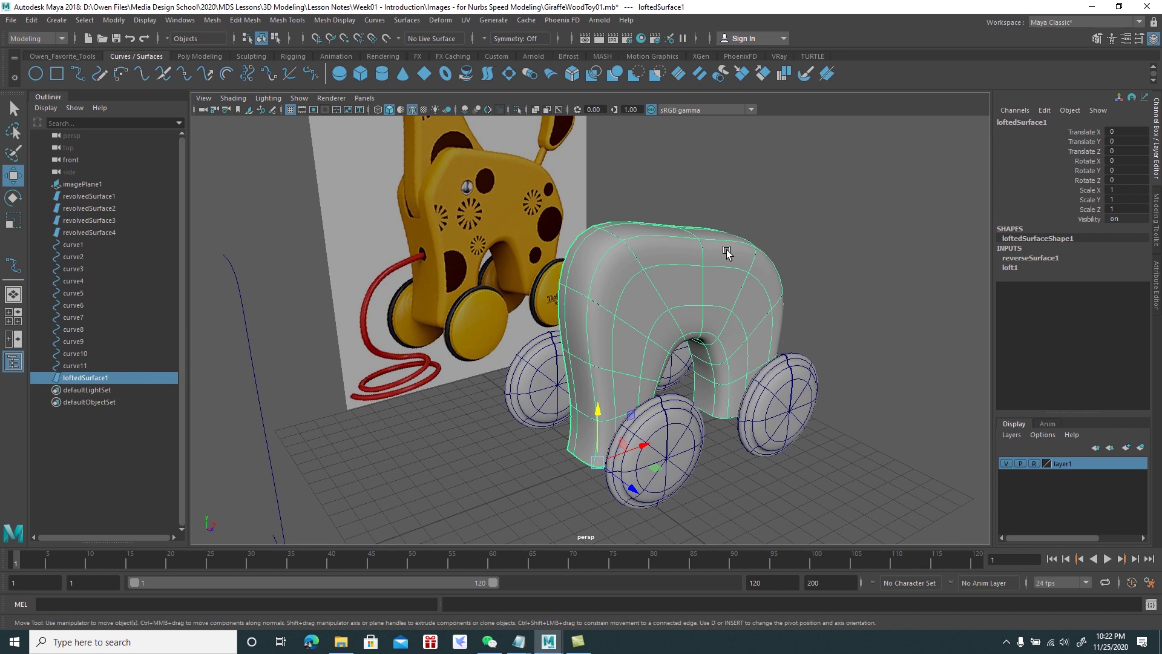
click(31, 20)
mouse_move(66, 162)
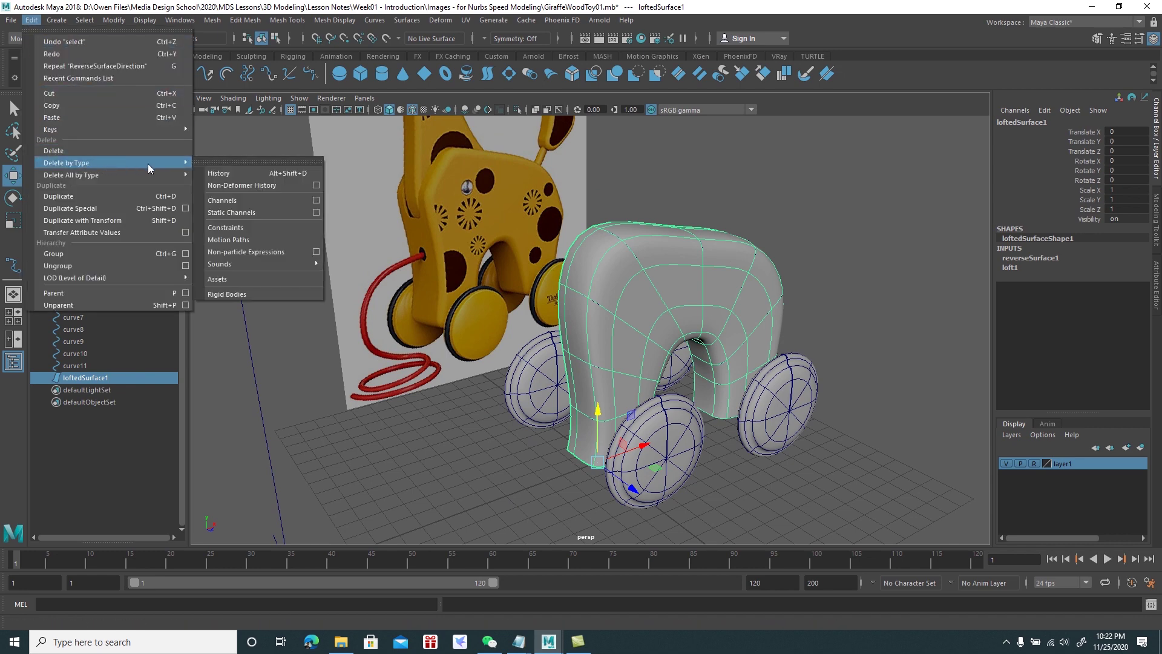
Delete loftedSurface1's construction history and orbit around the toy to inspect the body
click(227, 173)
mouse_move(485, 280)
alt+mouse_down()
mouse_move(532, 291)
mouse_move(532, 278)
mouse_move(422, 338)
mouse_move(513, 350)
alt+mouse_up()
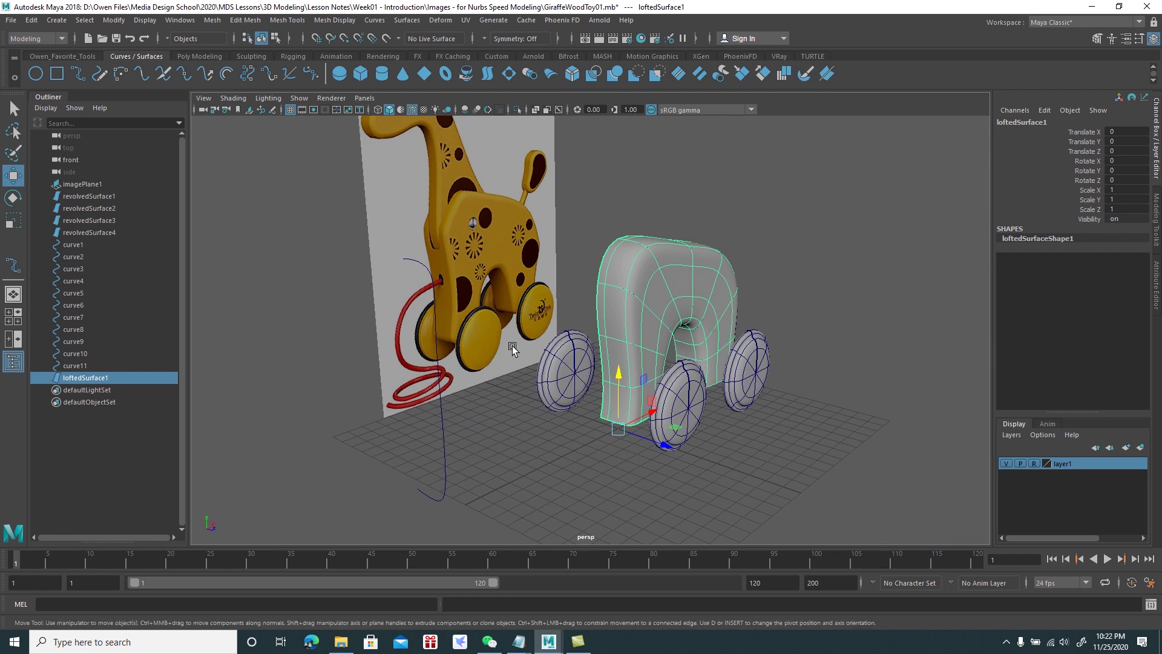
alt+drag(441, 265, 575, 309)
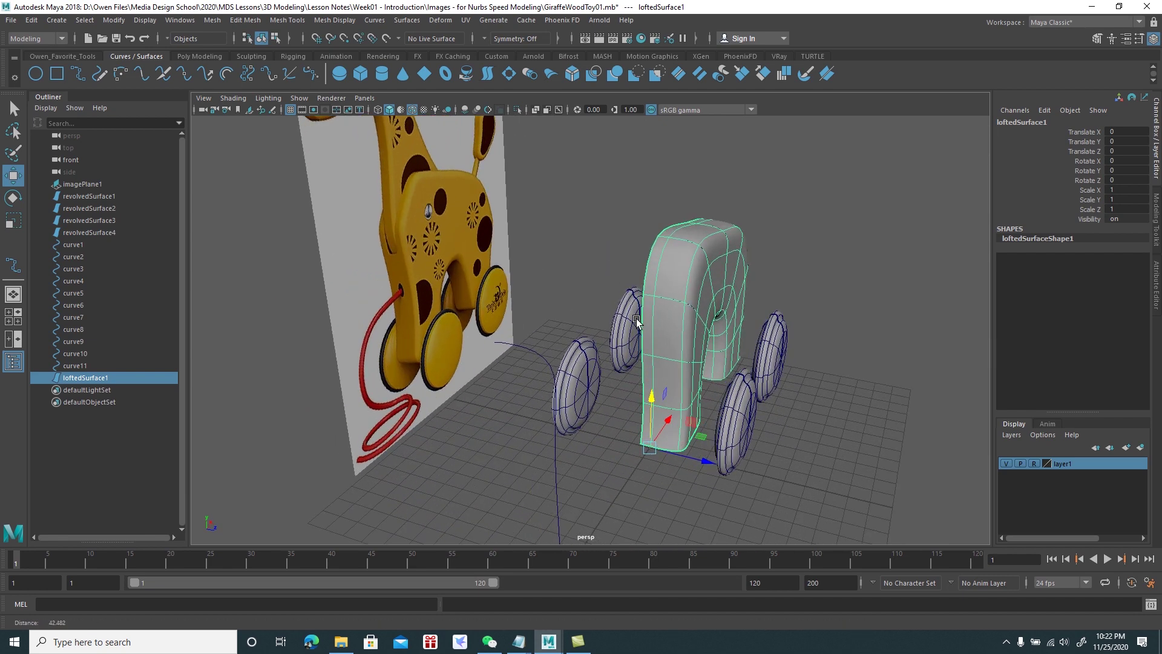
alt+right_drag(575, 308, 659, 371)
alt+drag(659, 371, 679, 368)
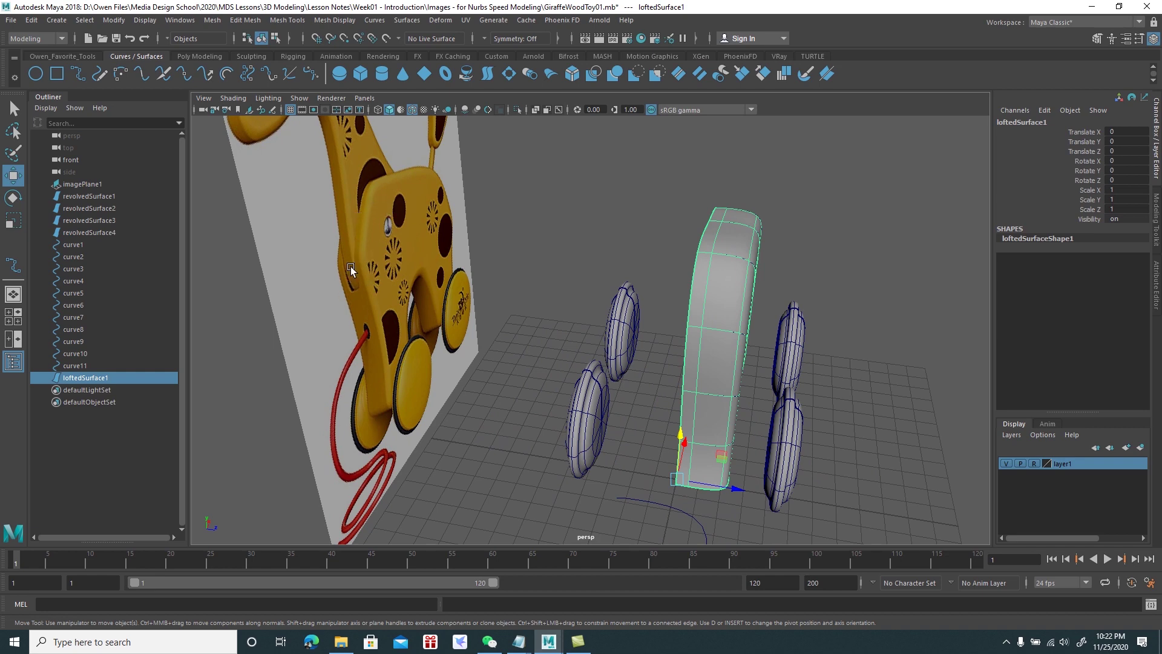
mouse_move(364, 198)
alt+mouse_down()
mouse_move(428, 259)
mouse_move(387, 253)
mouse_move(372, 210)
alt+mouse_up()
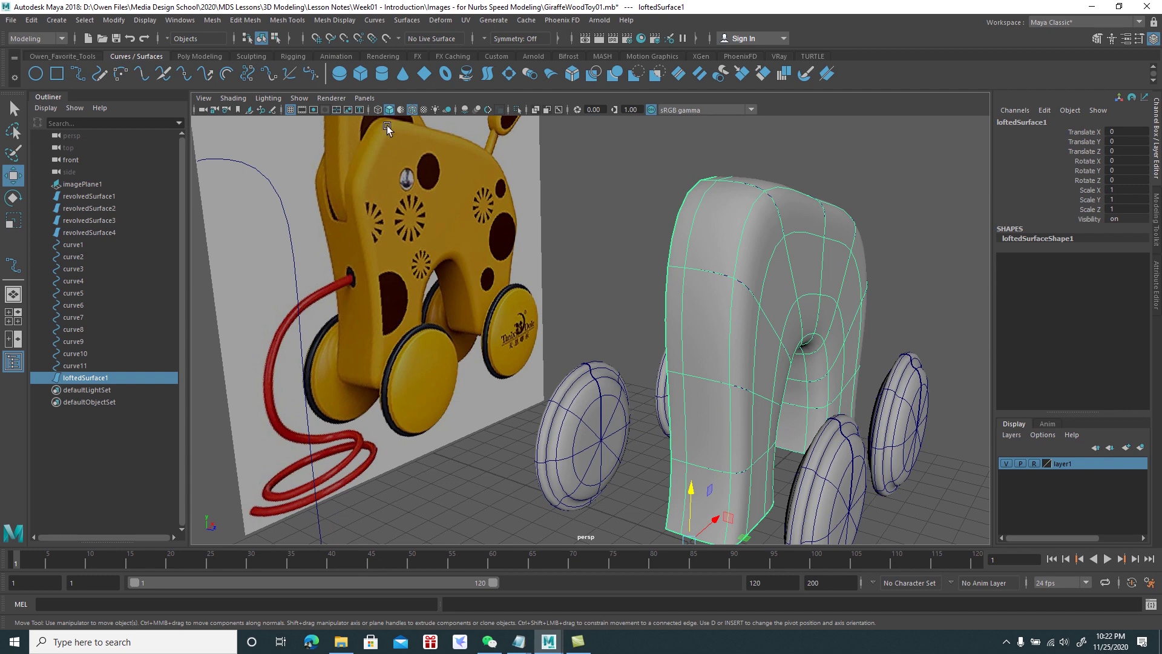
mouse_move(446, 236)
alt+mouse_down()
mouse_move(499, 262)
mouse_move(588, 267)
mouse_move(609, 288)
alt+mouse_up()
alt+right_drag(609, 288, 609, 292)
alt+drag(609, 289, 654, 278)
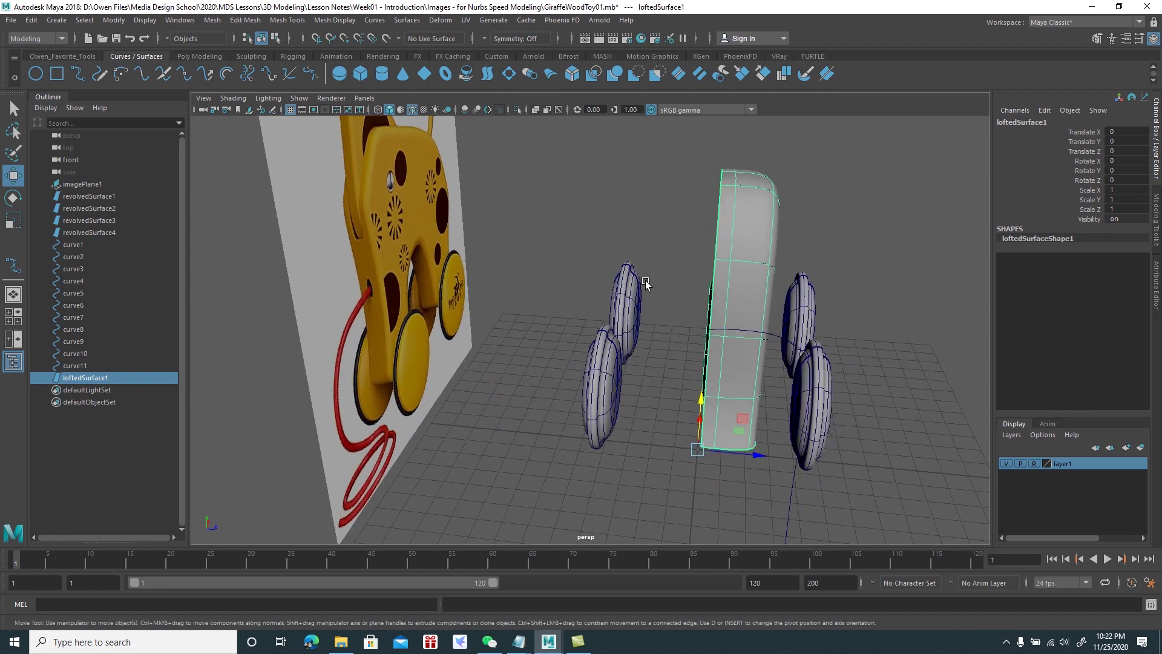
click(35, 22)
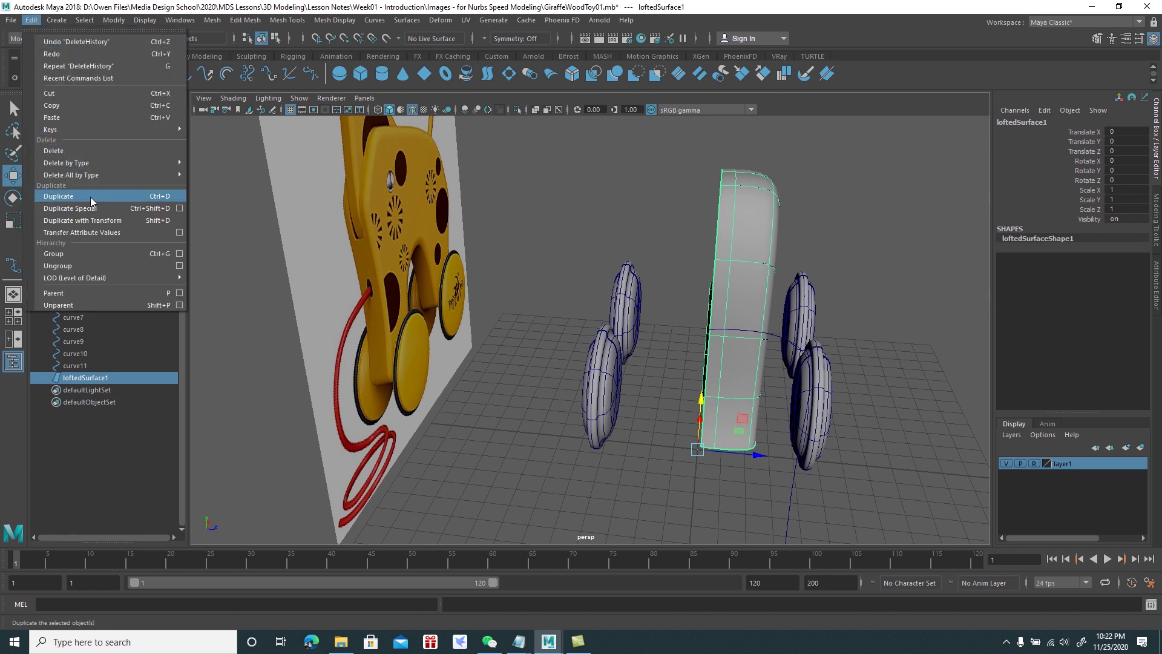
Duplicate Special the body with reset settings and Scale Z −1, creating mirrored loftedSurface2
click(180, 209)
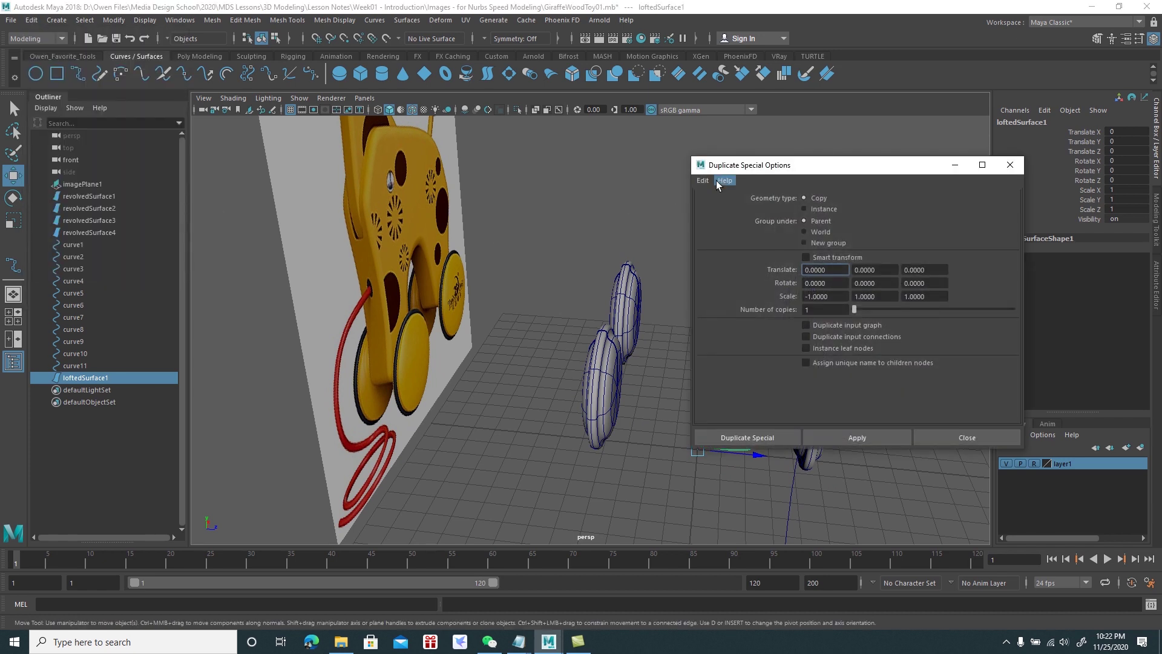
drag(776, 174, 394, 144)
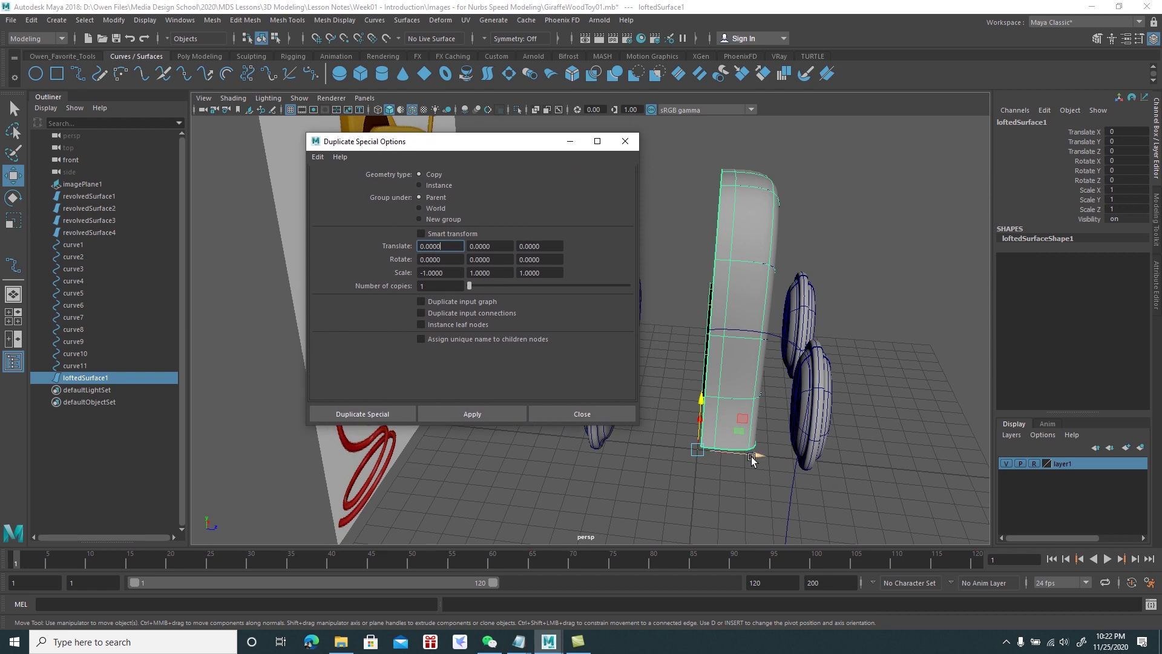
alt+drag(751, 460, 739, 451)
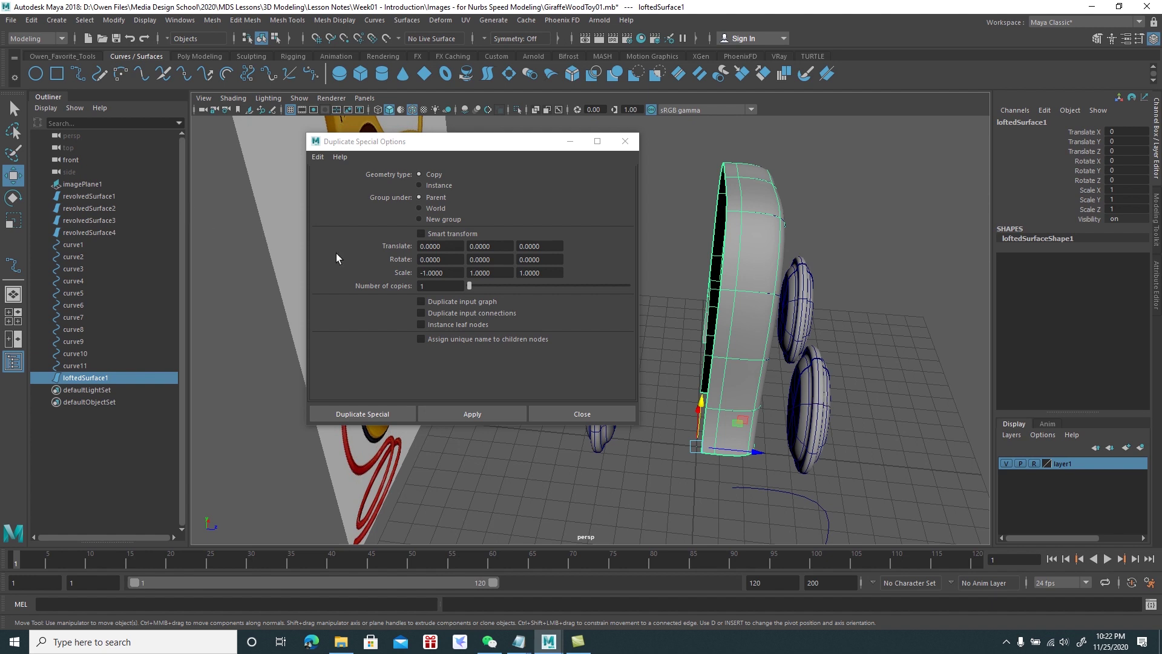
click(317, 157)
click(325, 180)
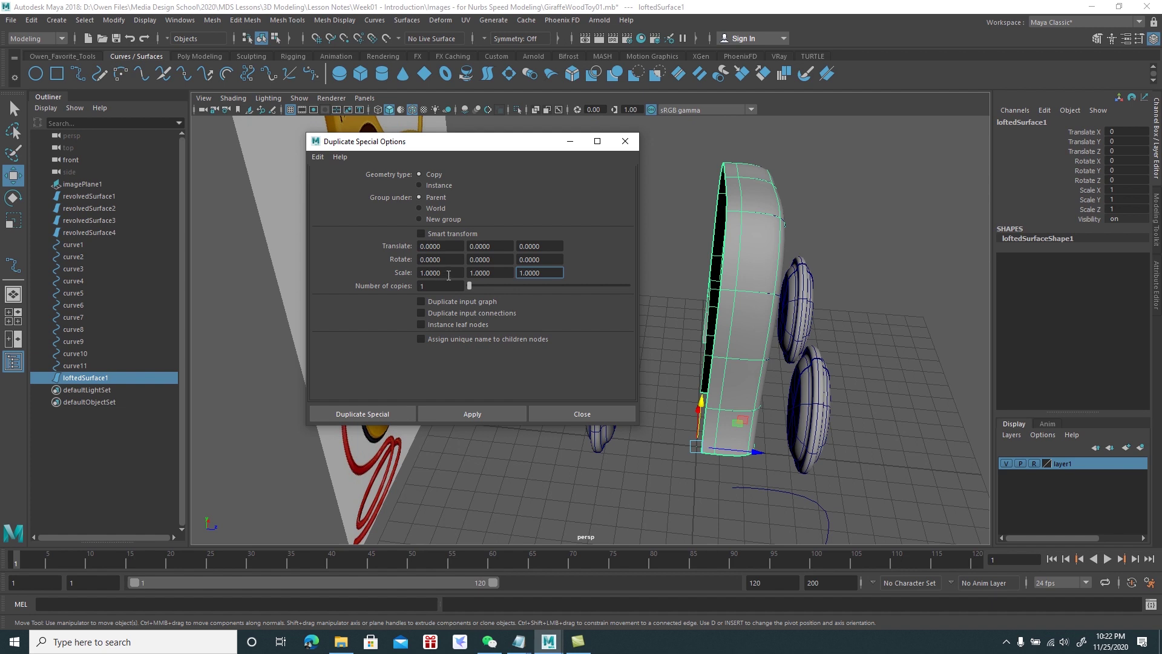
key(Tab)
text(-)
click(391, 413)
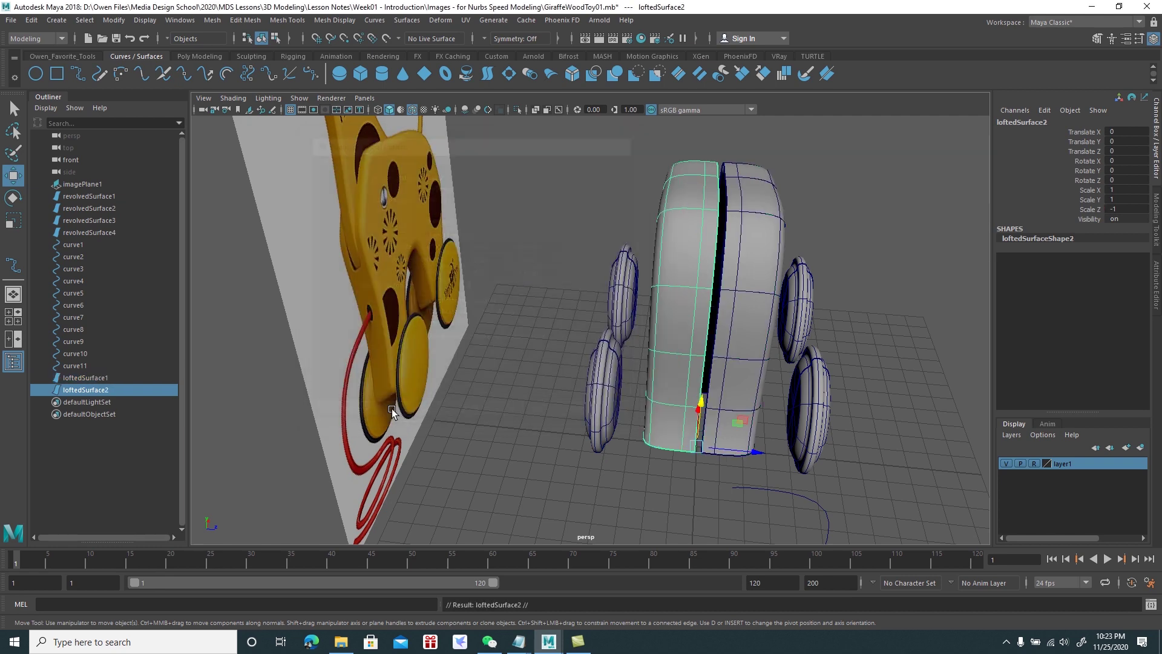
mouse_move(643, 330)
alt+mouse_down()
mouse_move(641, 280)
mouse_move(631, 332)
mouse_move(619, 319)
mouse_move(670, 282)
mouse_move(613, 305)
mouse_move(633, 301)
alt+mouse_up()
alt+right_drag(646, 251, 667, 318)
mouse_move(668, 319)
alt+mouse_down()
mouse_move(708, 306)
mouse_move(709, 326)
mouse_move(729, 329)
mouse_move(711, 332)
mouse_move(744, 269)
mouse_move(745, 311)
mouse_move(695, 280)
mouse_move(705, 362)
mouse_move(688, 353)
alt+mouse_up()
click(798, 209)
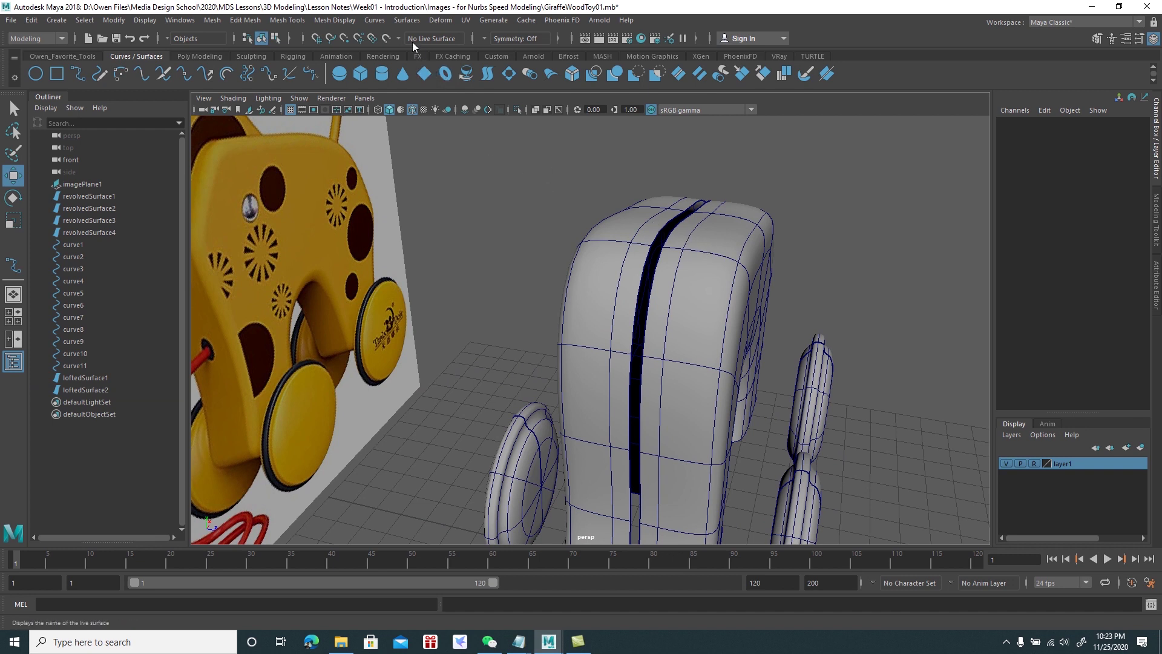
click(406, 20)
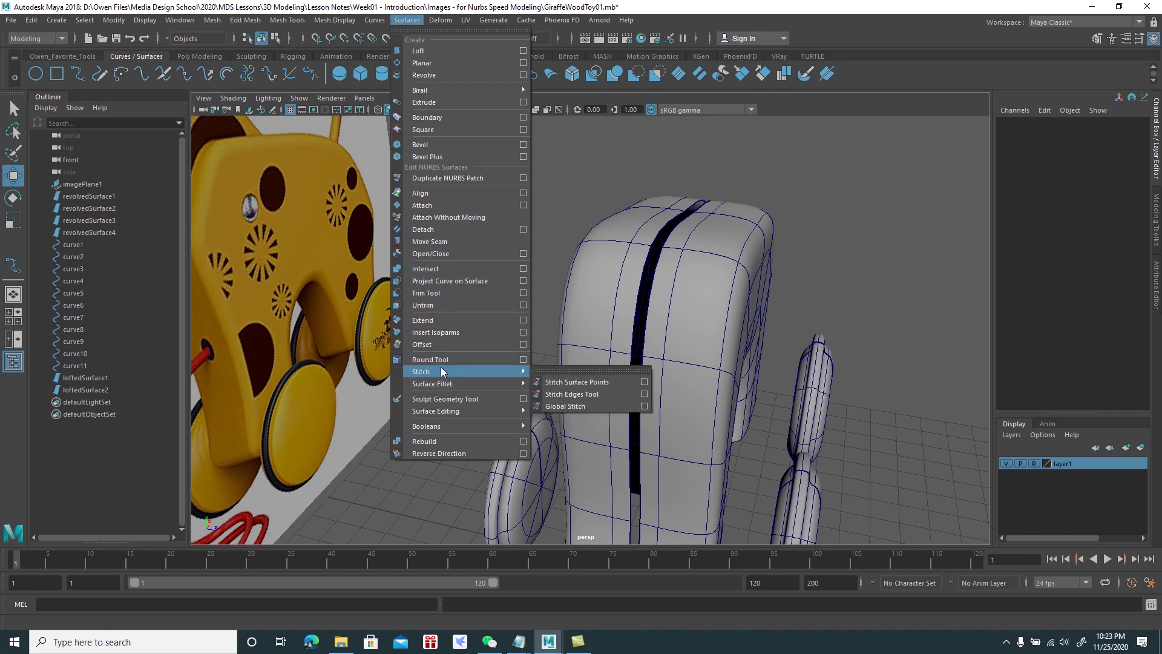
mouse_move(445, 372)
click(572, 393)
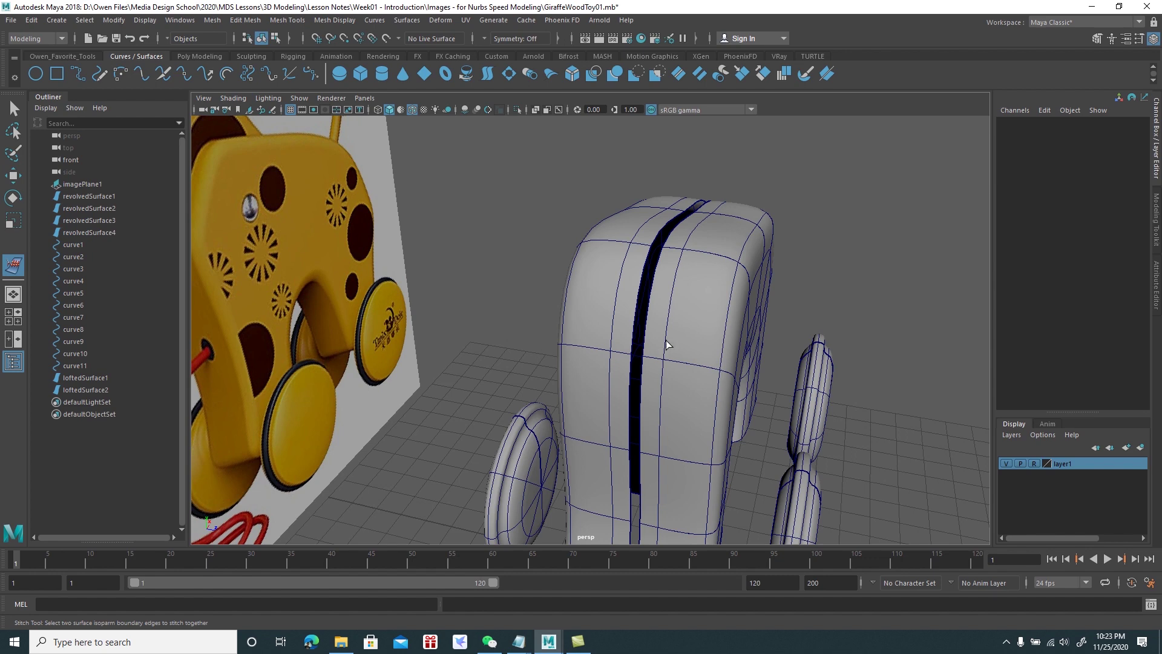
mouse_move(656, 337)
alt+right_down()
mouse_move(676, 269)
mouse_move(684, 454)
alt+right_up()
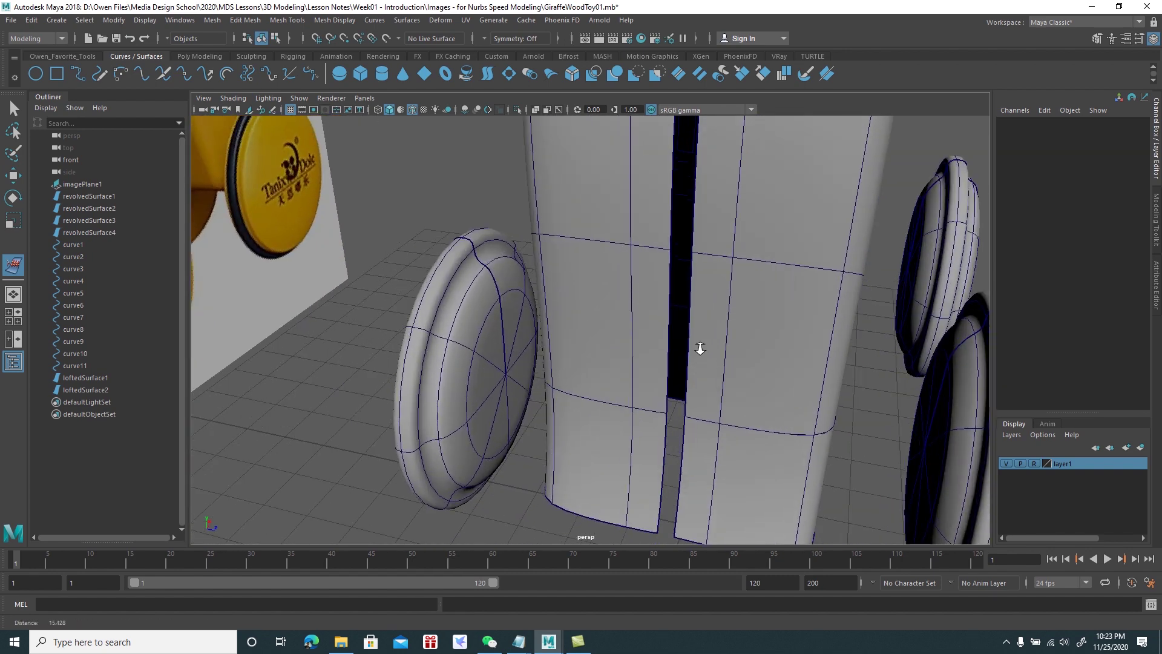
click(686, 458)
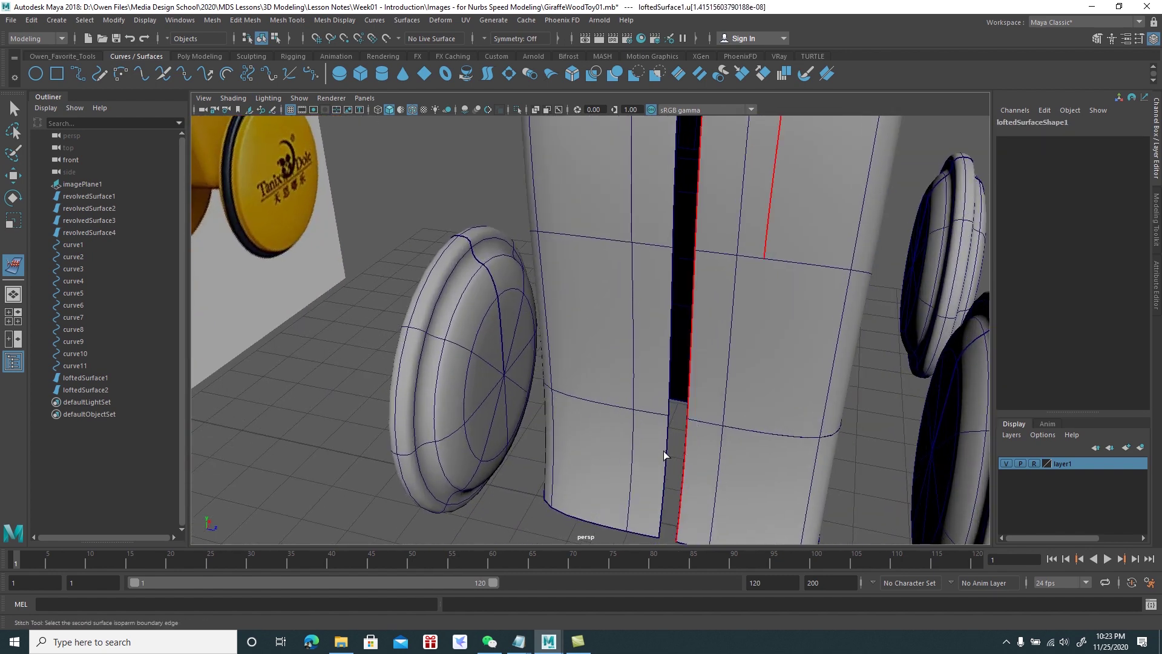
click(666, 449)
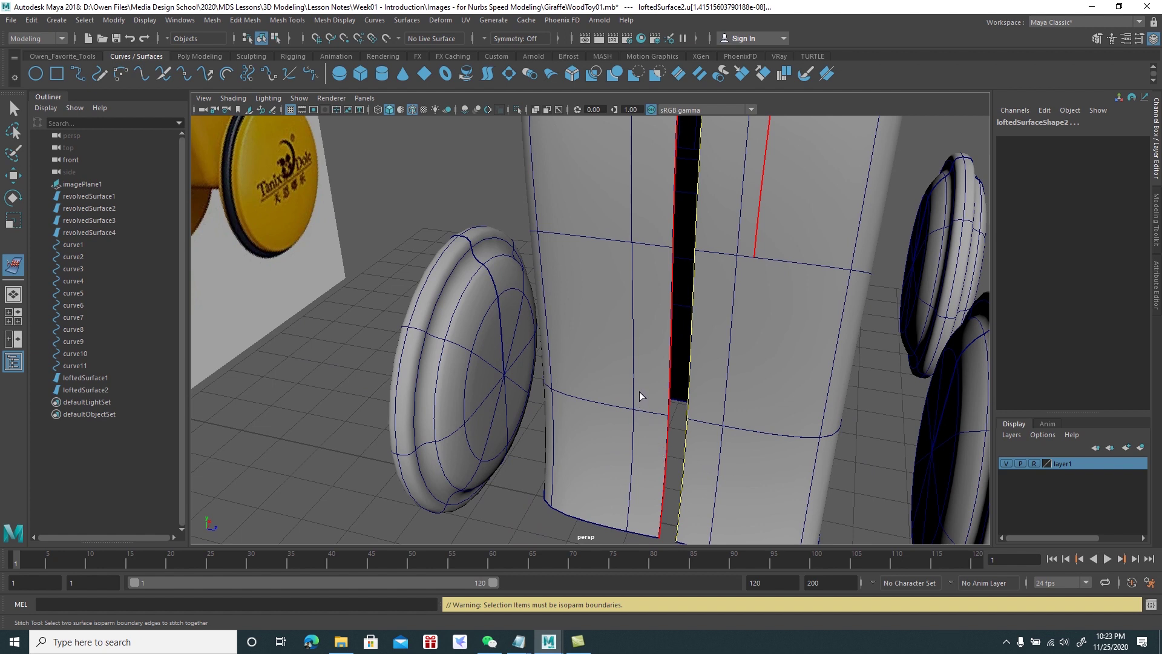
mouse_move(650, 397)
alt+mouse_down()
mouse_move(630, 439)
mouse_move(470, 390)
mouse_move(605, 338)
alt+mouse_up()
click(470, 388)
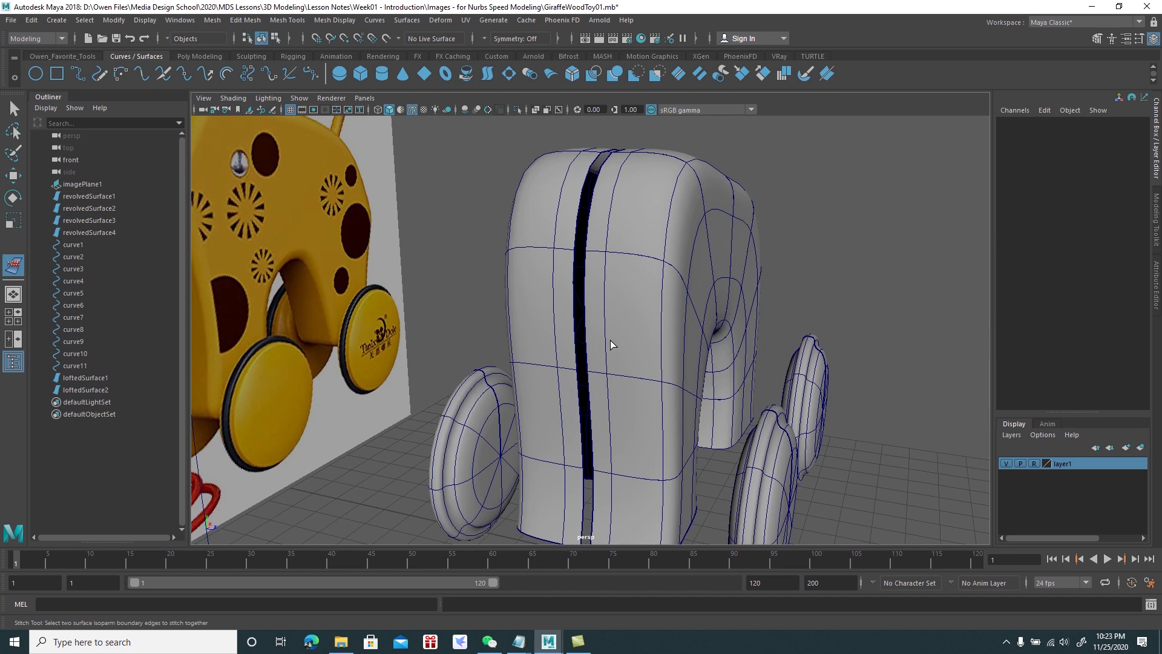
key(w)
click(590, 336)
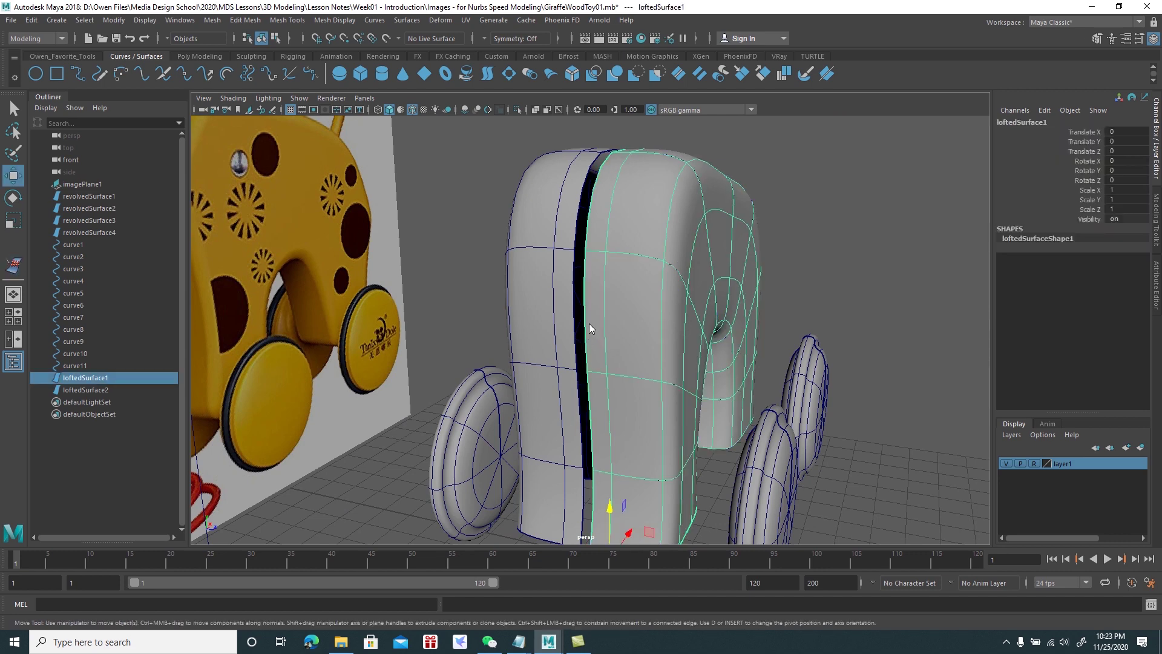
right_drag(590, 328, 592, 288)
click(596, 320)
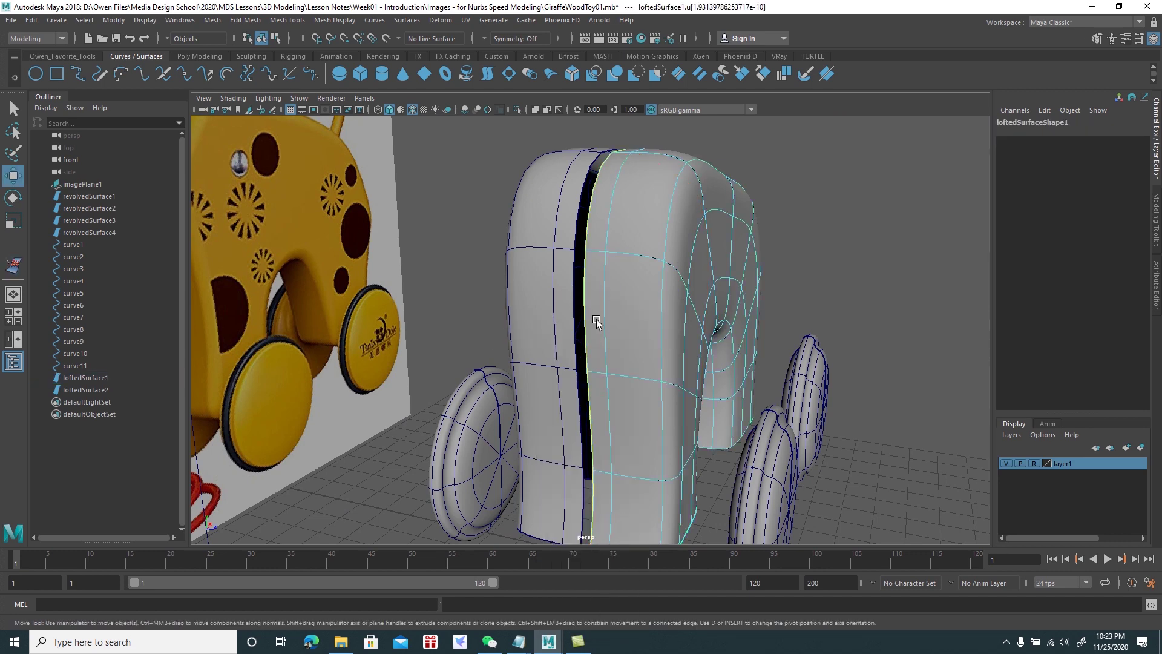
alt+drag(597, 318, 617, 333)
right_drag(615, 265, 669, 280)
alt+drag(670, 280, 629, 293)
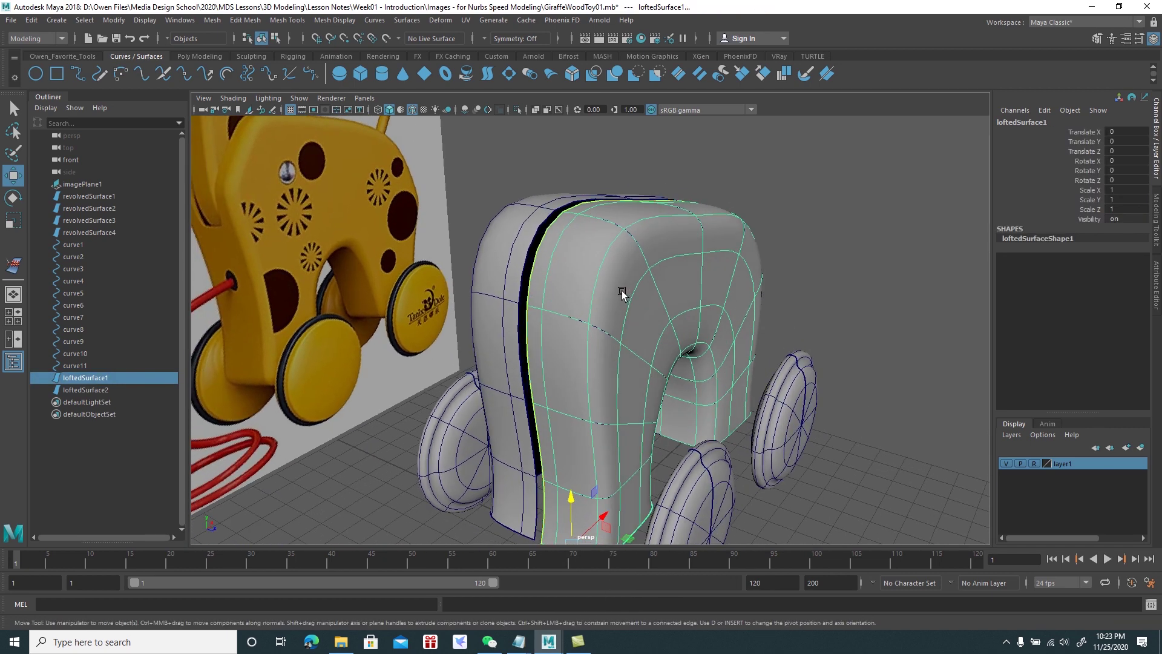
right_drag(608, 290, 731, 241)
key(F8)
click(495, 244)
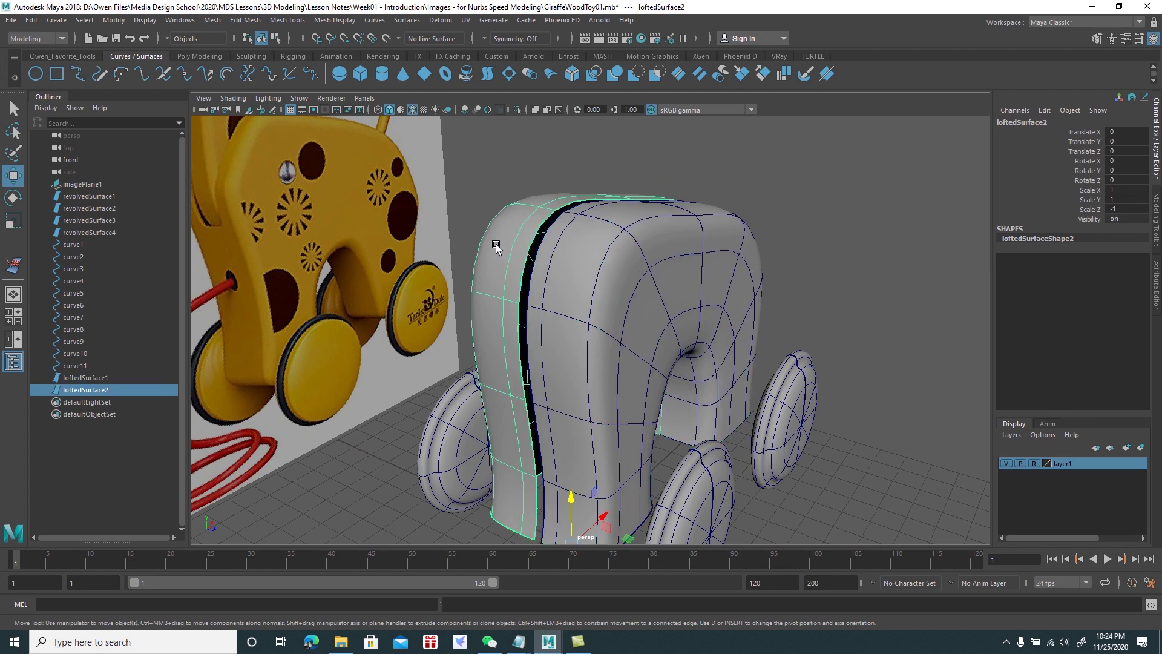
mouse_move(495, 244)
alt+mouse_down()
mouse_move(545, 240)
mouse_move(510, 248)
alt+mouse_up()
alt+drag(508, 251, 527, 248)
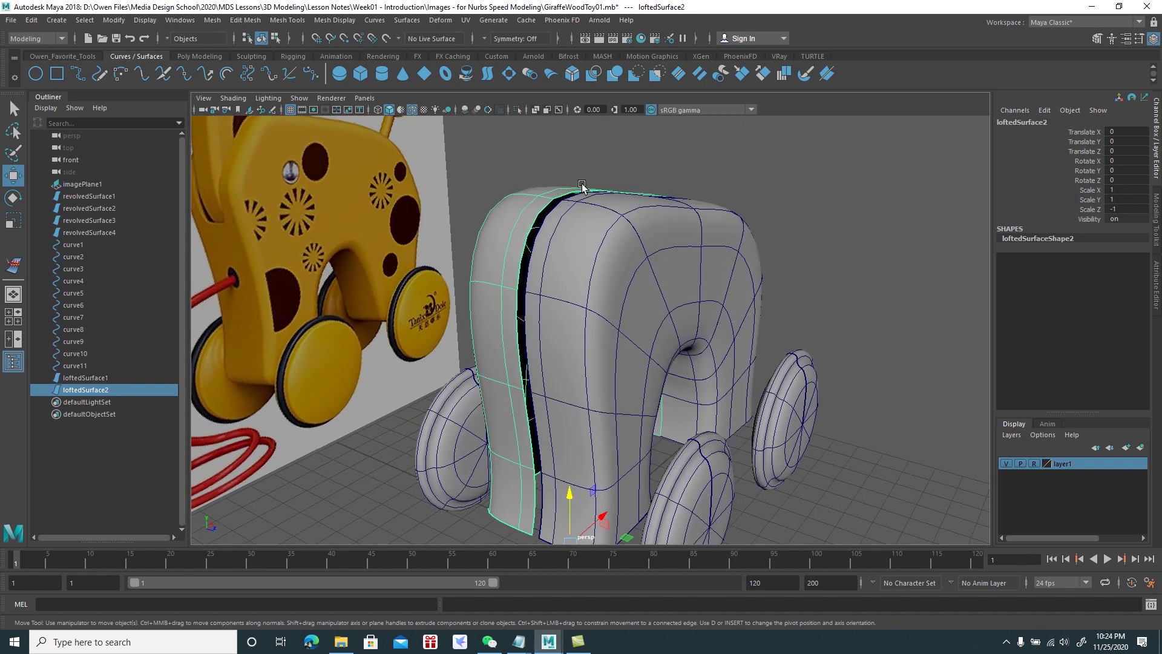
click(636, 272)
mouse_move(635, 273)
alt+mouse_down()
mouse_move(595, 244)
mouse_move(643, 314)
mouse_move(696, 266)
mouse_move(640, 251)
mouse_move(641, 299)
mouse_move(615, 265)
mouse_move(680, 257)
mouse_move(645, 251)
mouse_move(642, 270)
mouse_move(647, 190)
mouse_move(630, 182)
mouse_move(631, 218)
mouse_move(661, 228)
mouse_move(659, 212)
mouse_move(678, 296)
alt+mouse_up()
key(4)
key(5)
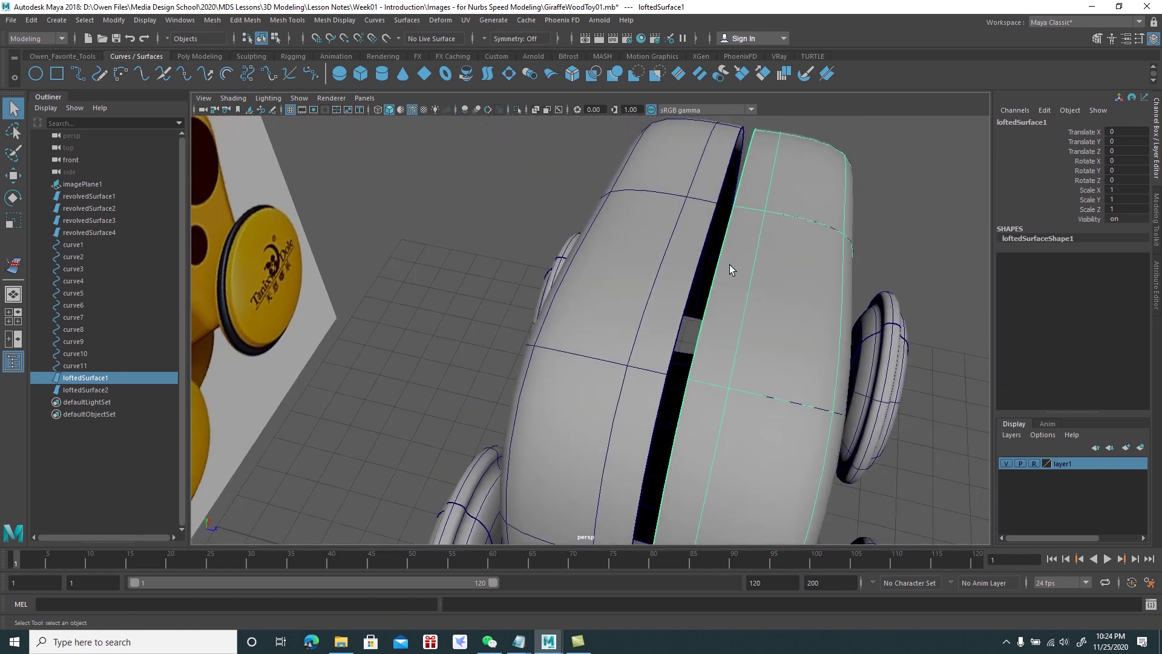
Attach the two body halves at their u[0] edge isoparms into one surface
right_drag(730, 265, 732, 230)
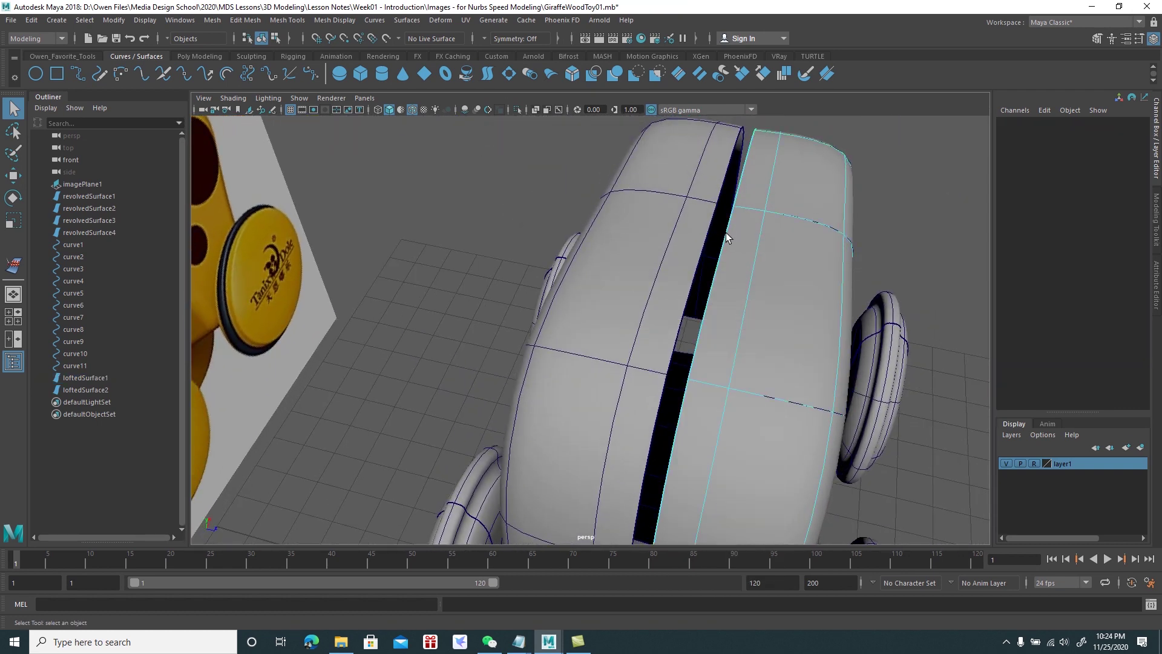
click(726, 236)
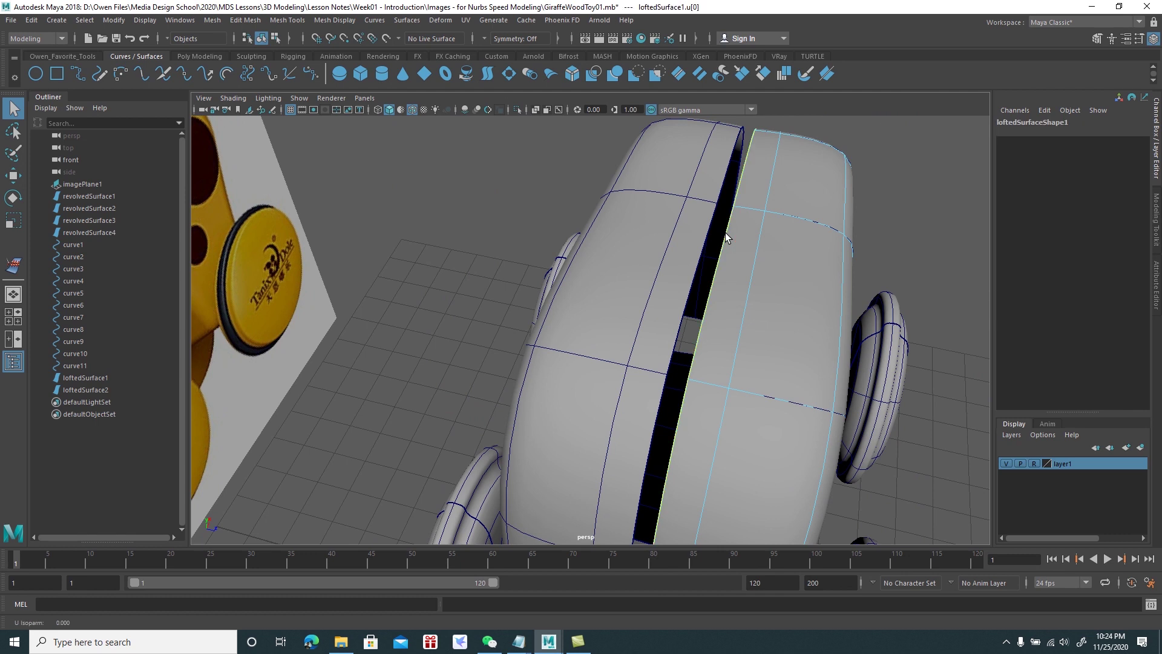
click(688, 230)
right_drag(691, 229, 690, 199)
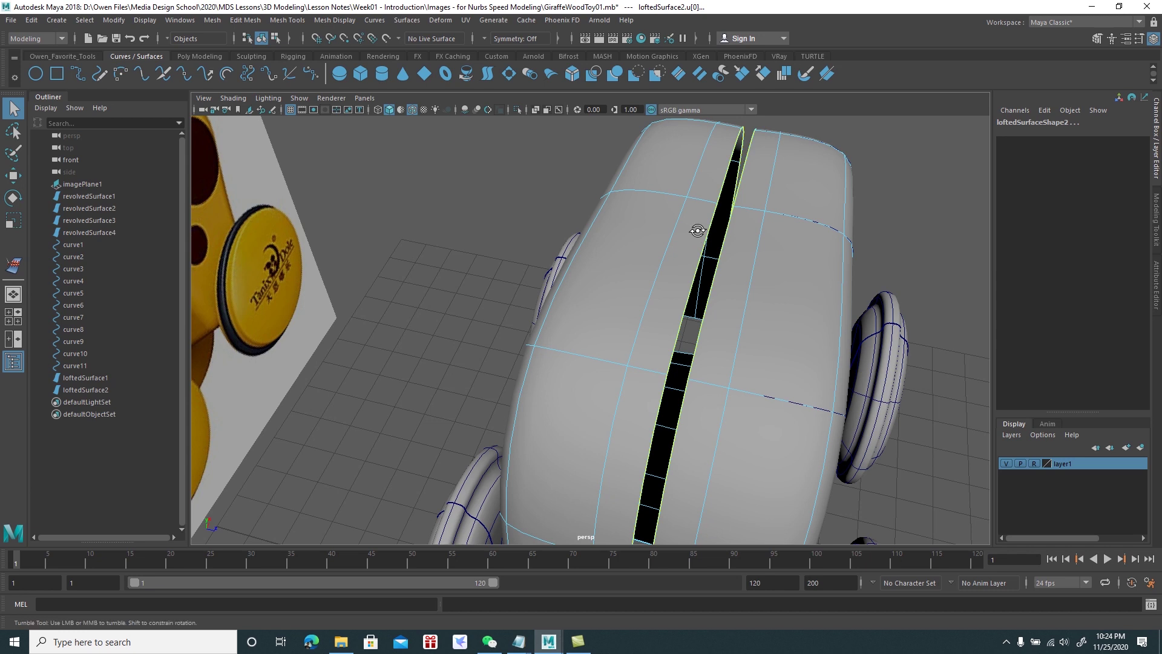
shift+click(702, 225)
alt+drag(702, 225, 699, 228)
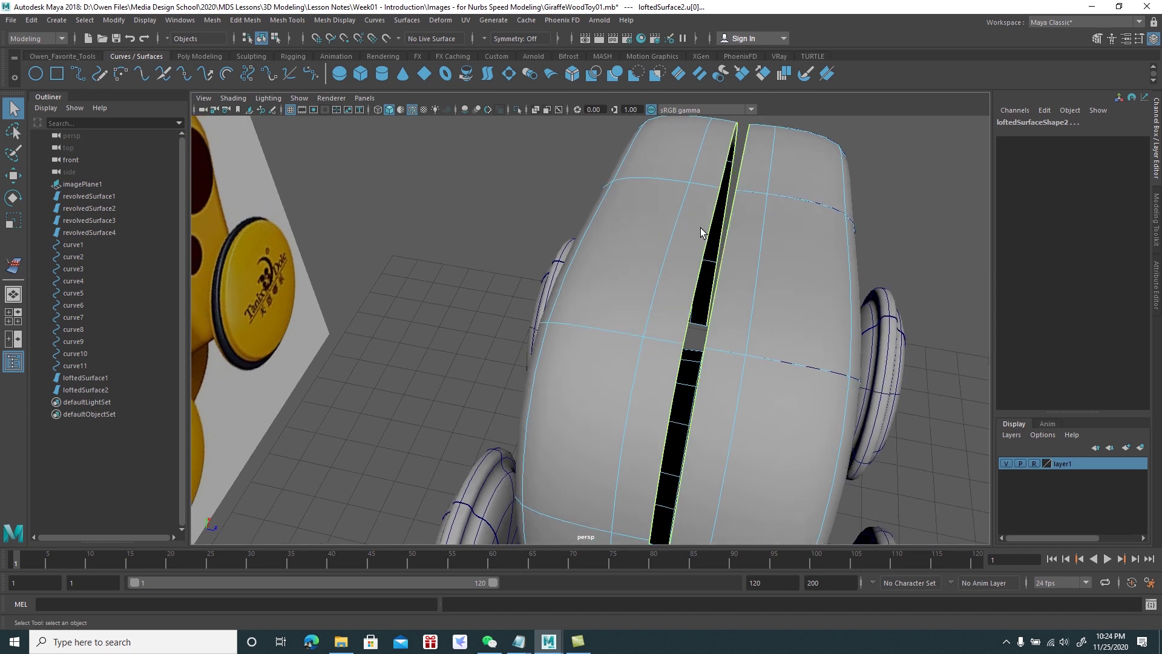
click(406, 21)
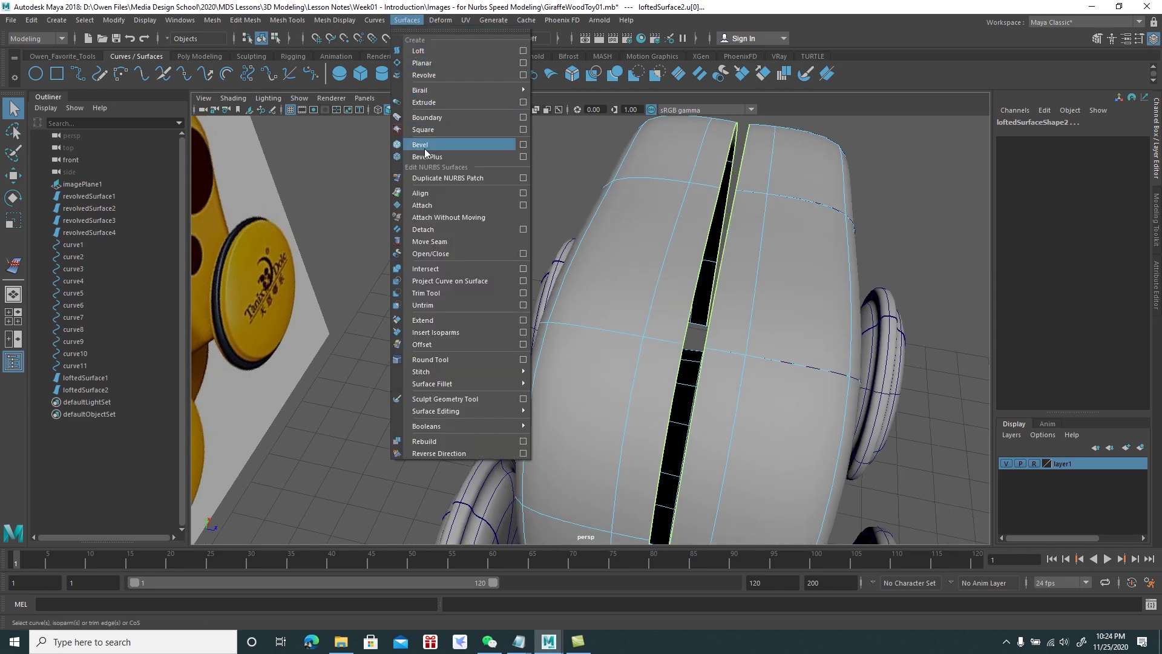
click(426, 205)
mouse_move(700, 339)
alt+mouse_down()
mouse_move(598, 181)
mouse_move(428, 239)
mouse_move(519, 278)
mouse_move(629, 284)
mouse_move(627, 270)
alt+mouse_up()
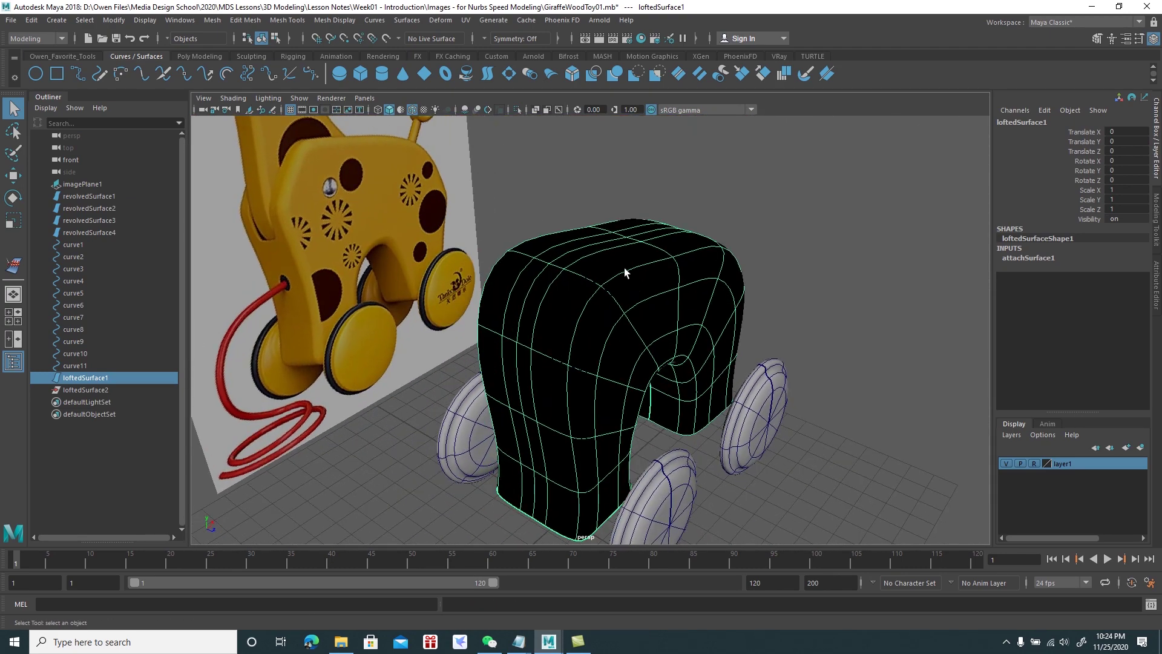
Reverse the joined surface's direction to fix its shading
click(415, 23)
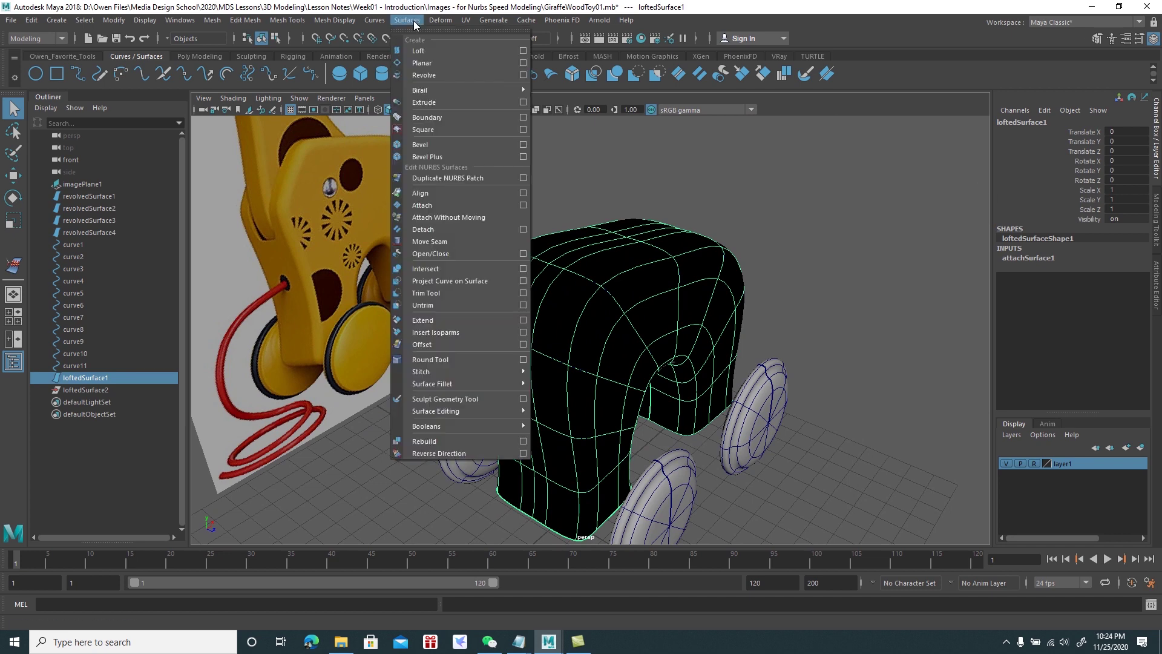
click(465, 453)
mouse_move(467, 450)
alt+mouse_down()
mouse_move(646, 381)
mouse_move(623, 415)
alt+mouse_up()
key(w)
alt+drag(636, 343, 608, 325)
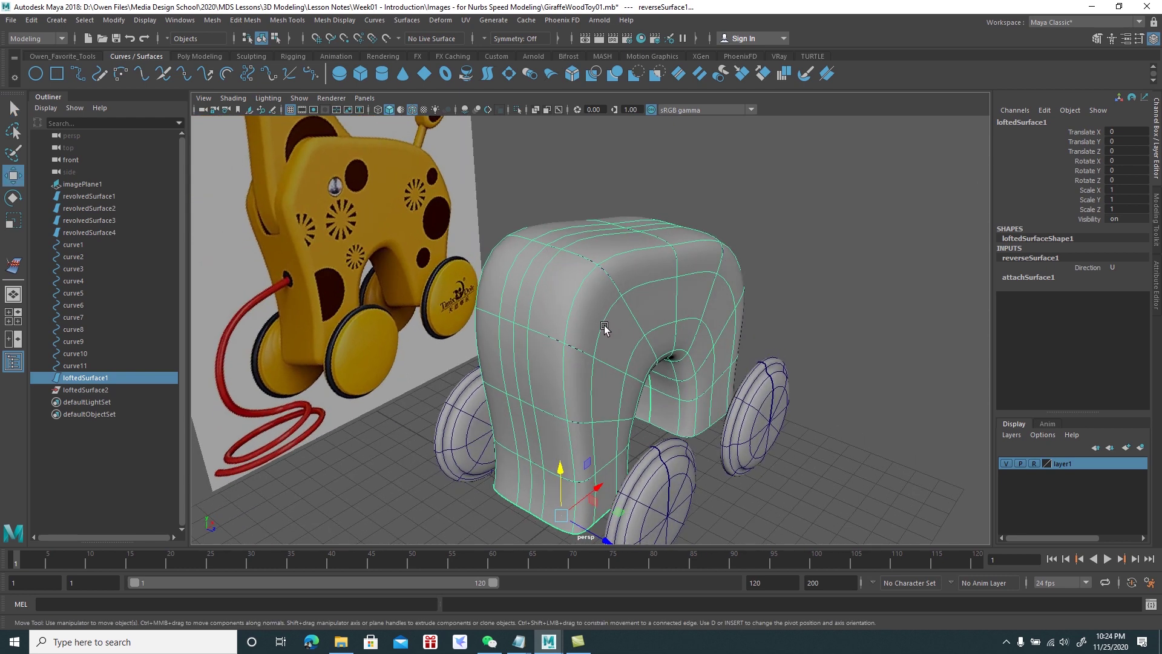
Delete the body's construction history and save the scene with Ctrl+S
click(32, 23)
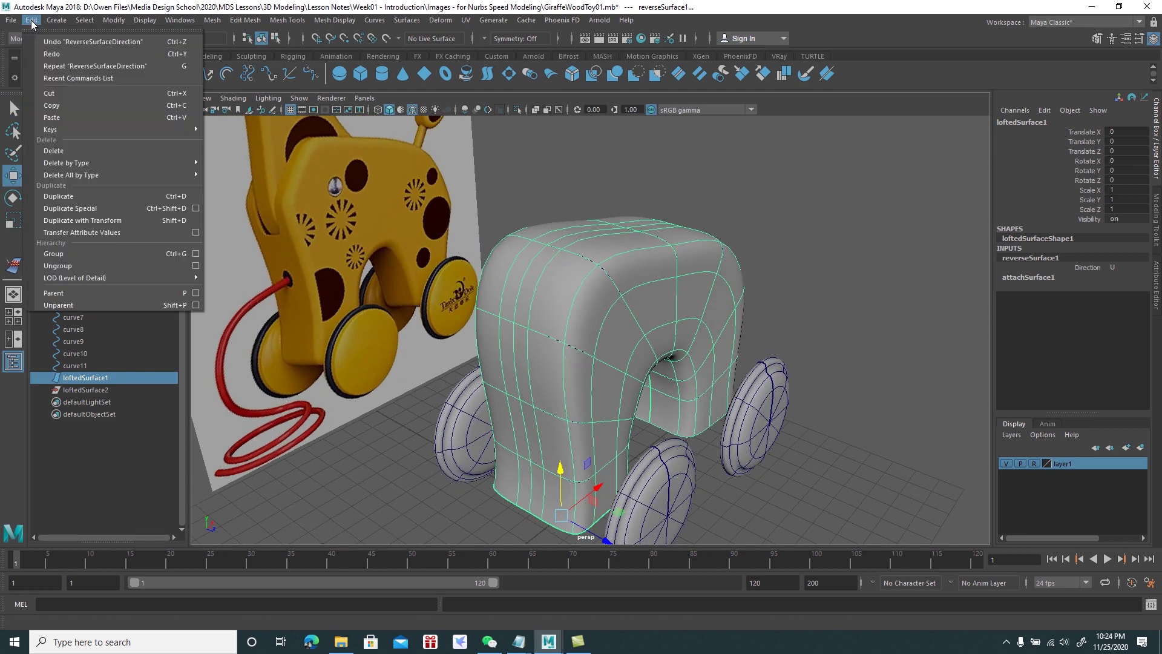
click(249, 174)
mouse_move(332, 242)
alt+mouse_down()
mouse_move(508, 296)
mouse_move(490, 298)
alt+mouse_up()
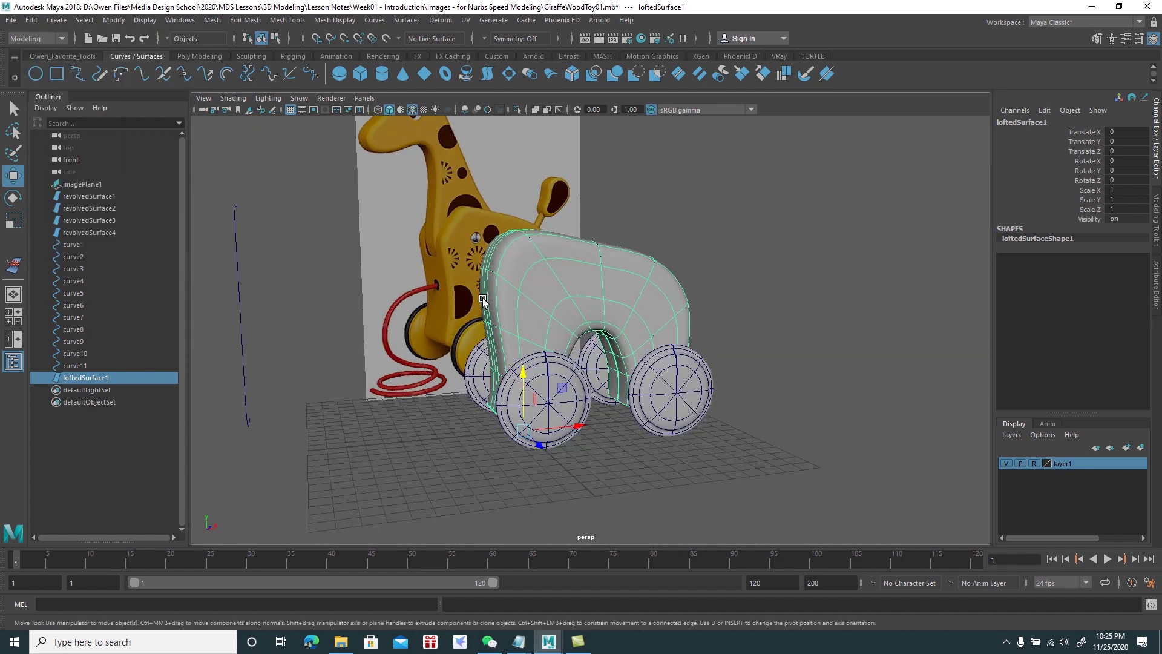
key(ctrl+s)
mouse_move(543, 309)
alt+mouse_down()
mouse_move(630, 312)
mouse_move(651, 299)
mouse_move(501, 332)
mouse_move(383, 325)
mouse_move(594, 325)
alt+mouse_up()
alt+right_drag(473, 244, 584, 354)
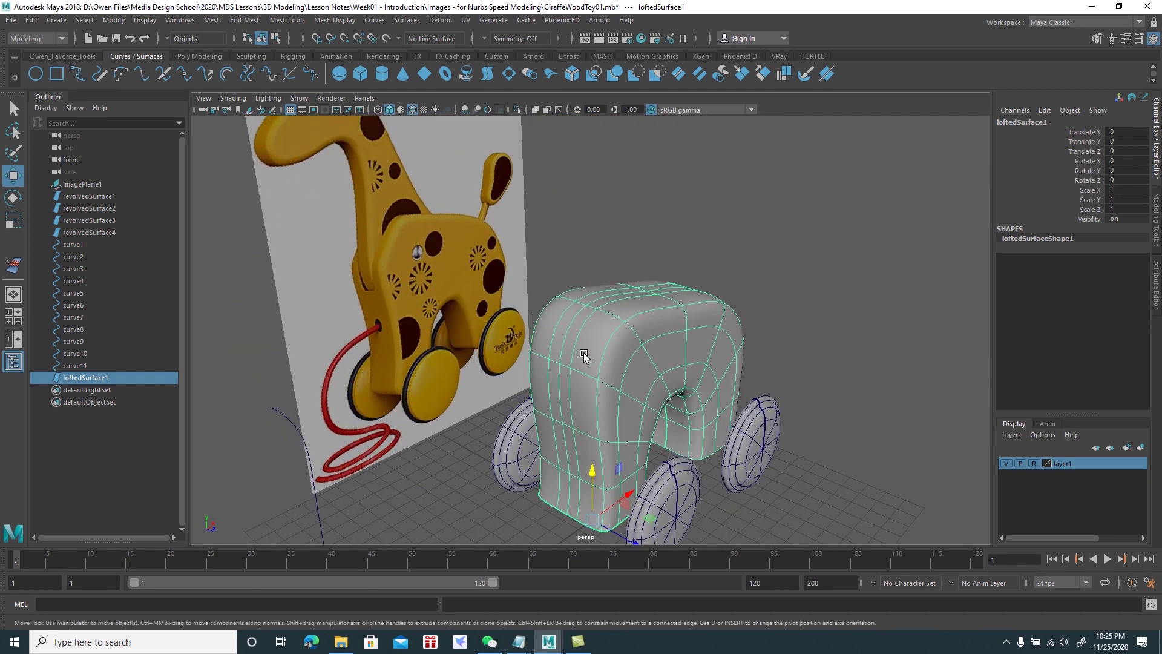
alt+right_drag(366, 269, 469, 377)
alt+drag(468, 376, 474, 318)
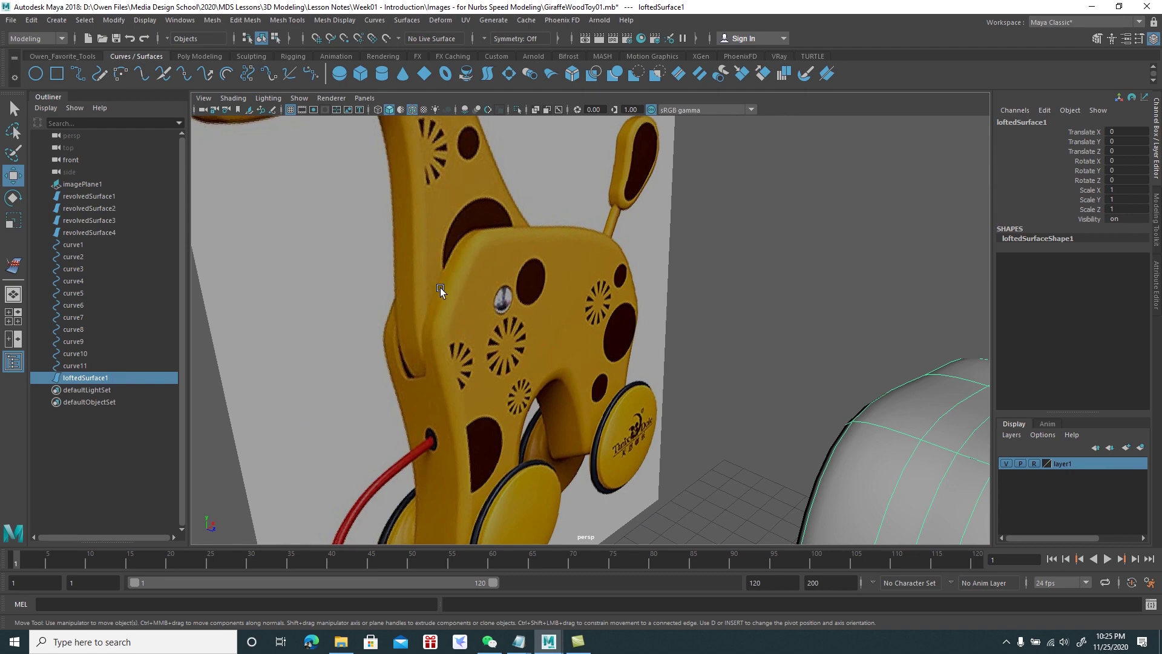
Orbit to a close side view of a leg and switch the body to isoparm selection
scroll(440, 288, down, 5)
alt+drag(620, 303, 630, 254)
mouse_move(643, 304)
alt+right_down()
mouse_move(697, 383)
mouse_move(672, 397)
mouse_move(677, 354)
alt+right_up()
mouse_move(677, 354)
alt+mouse_down()
mouse_move(691, 351)
mouse_move(682, 384)
alt+mouse_up()
alt+right_drag(682, 384, 684, 428)
alt+middle_drag(685, 428, 642, 284)
right_click(643, 288)
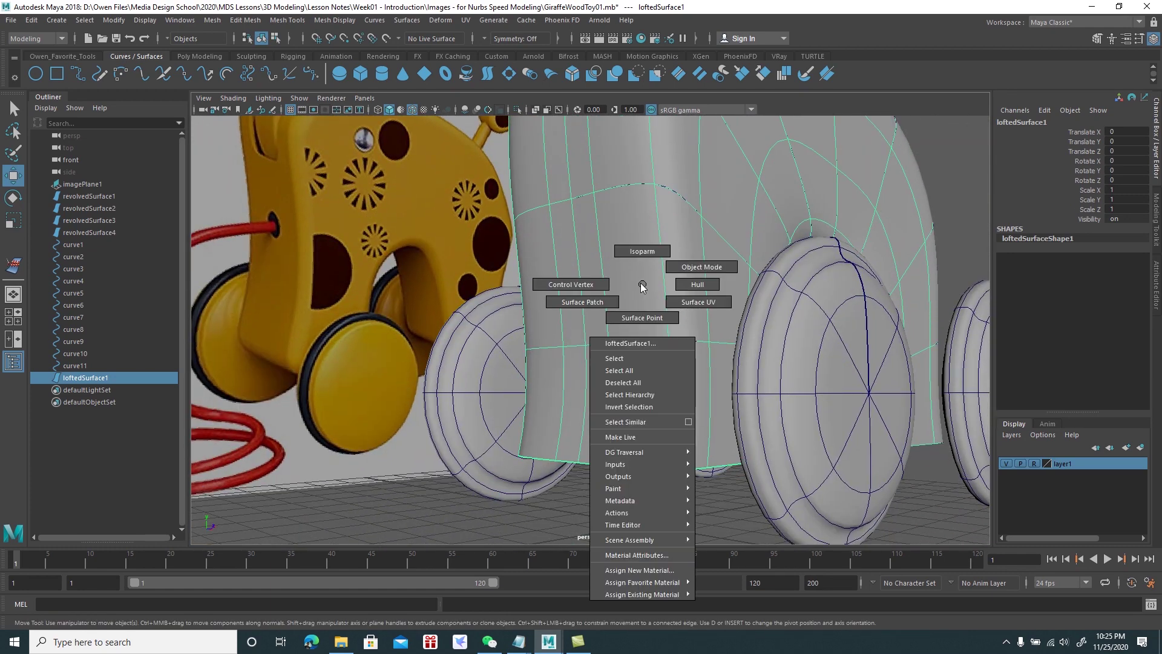
click(628, 252)
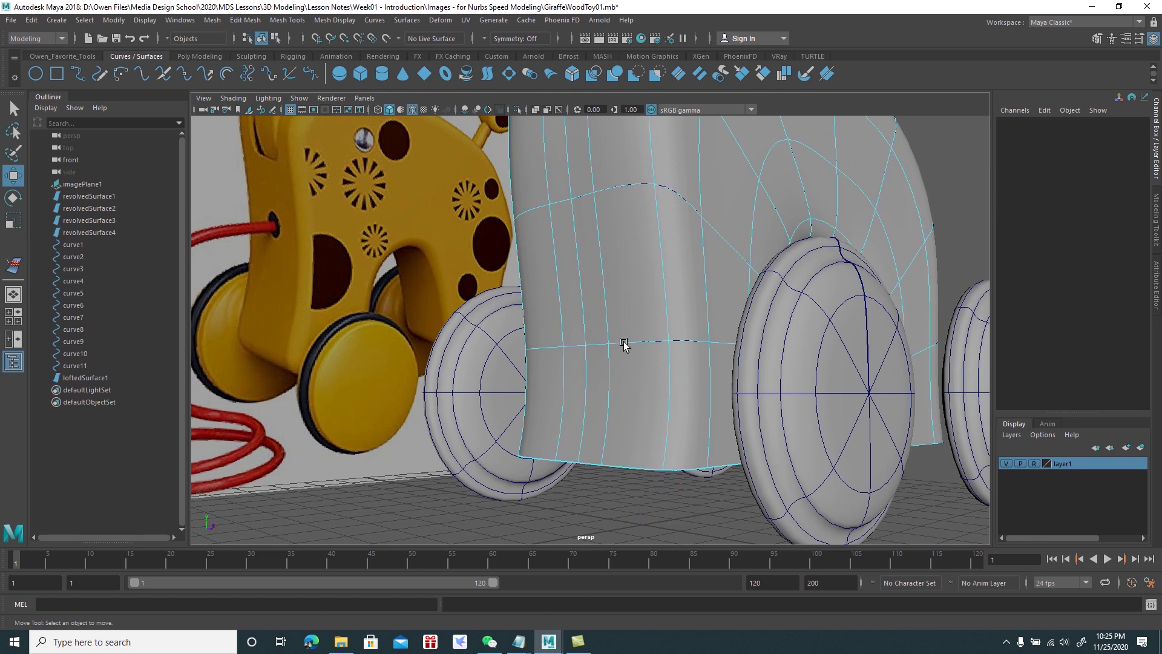
Mark three isoparm positions near the leg bottom and insert them into loftedSurface1
drag(623, 344, 619, 455)
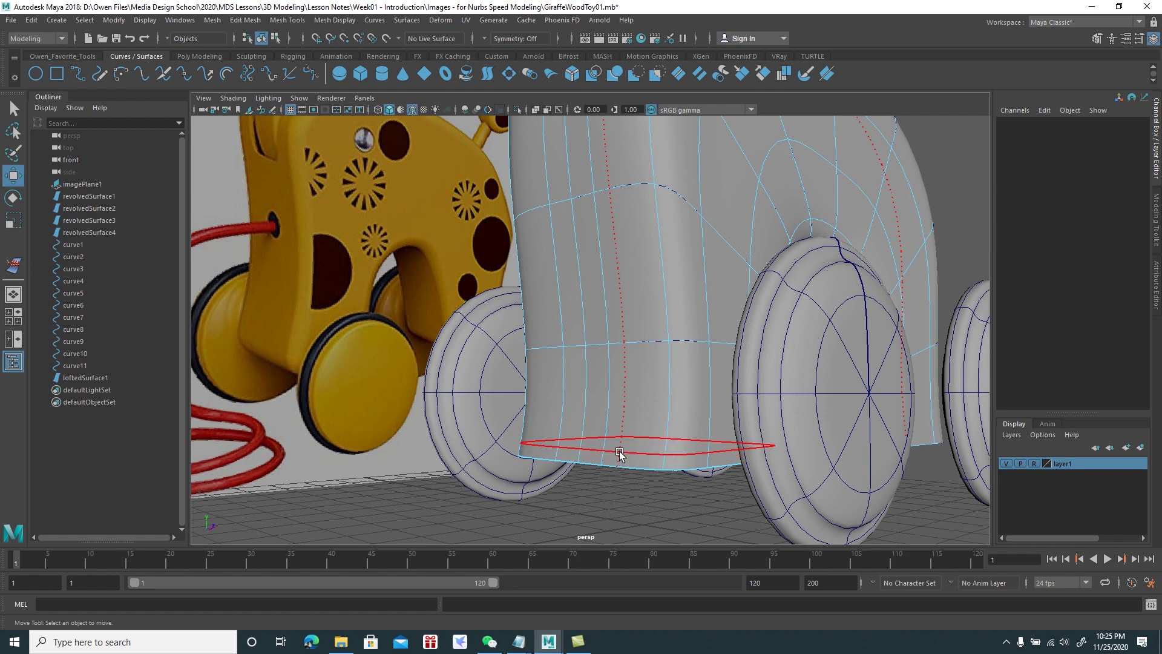
drag(619, 455, 618, 456)
drag(622, 344, 606, 444)
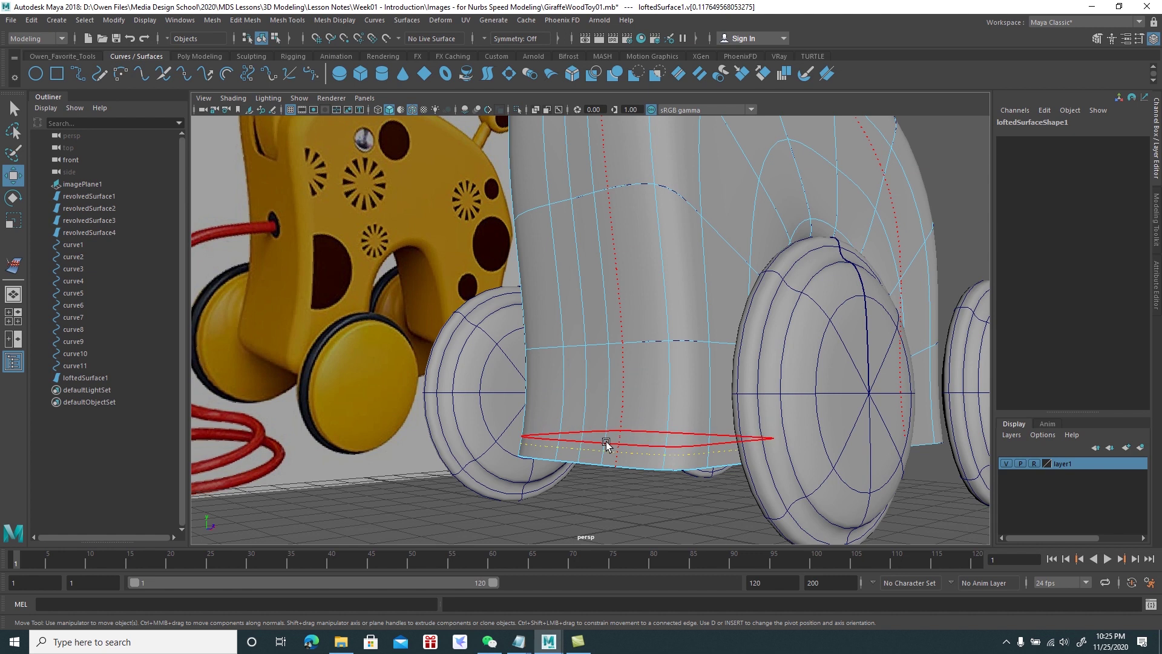
drag(620, 345, 613, 434)
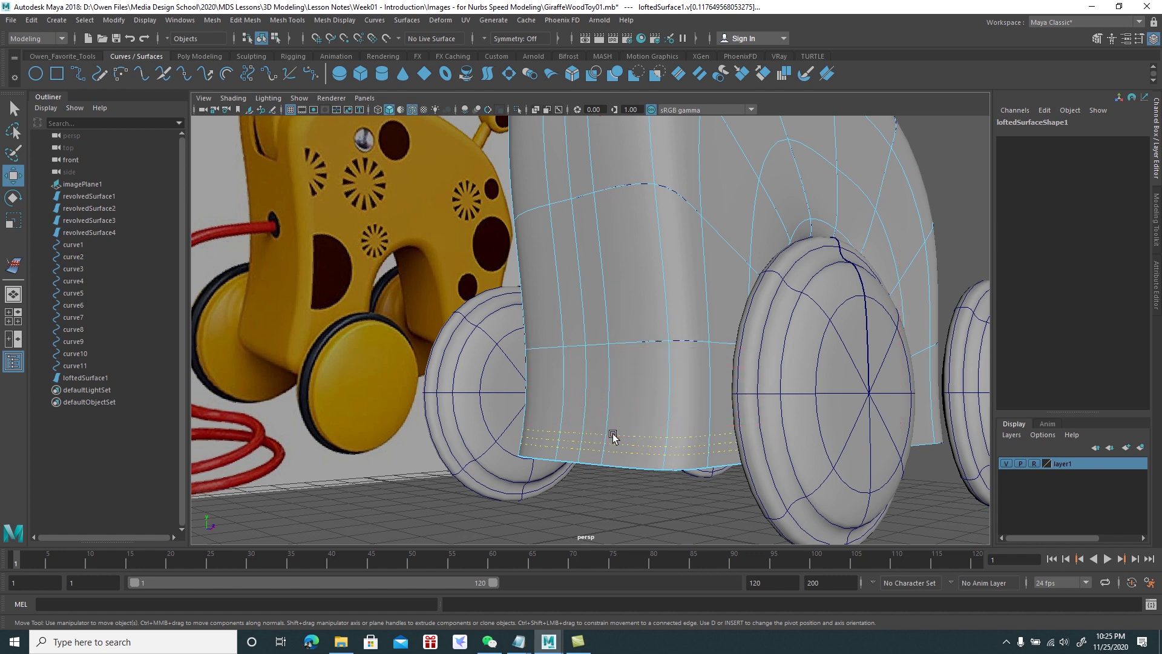
click(415, 24)
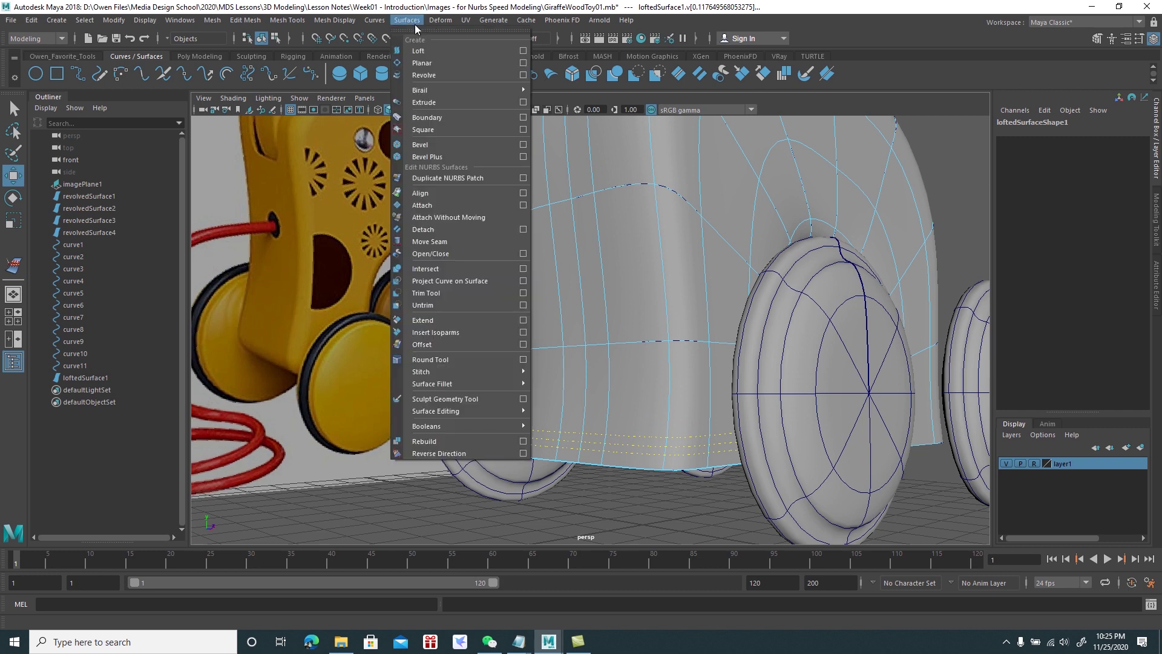
click(451, 333)
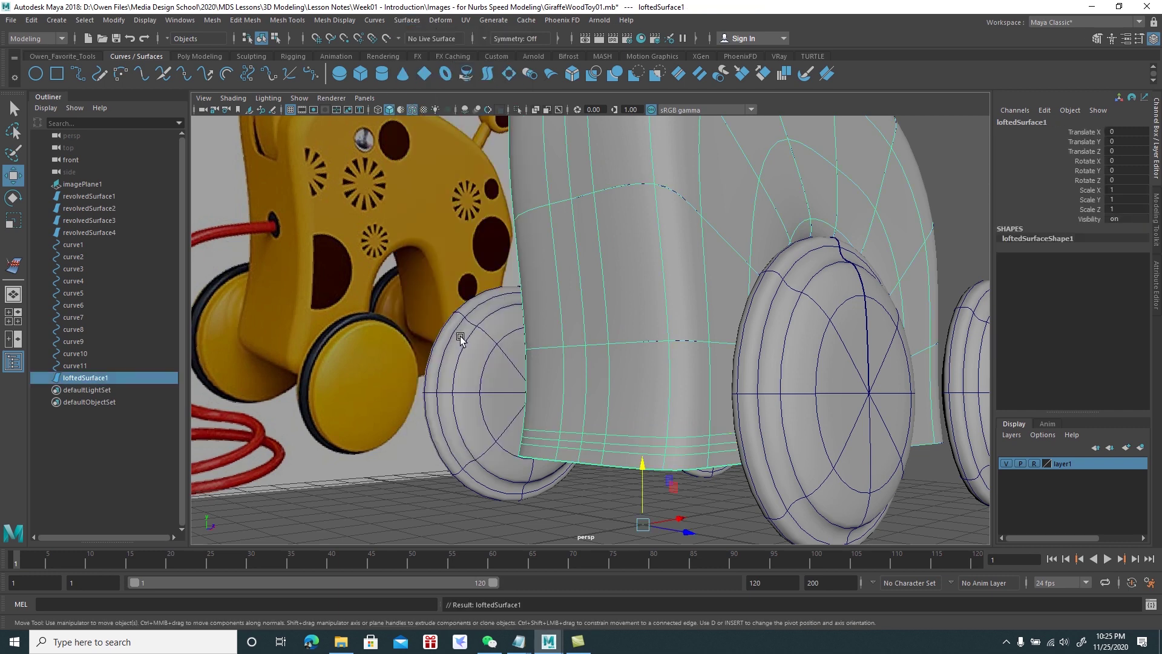
mouse_move(629, 332)
right_down()
mouse_move(675, 345)
mouse_move(681, 333)
right_up()
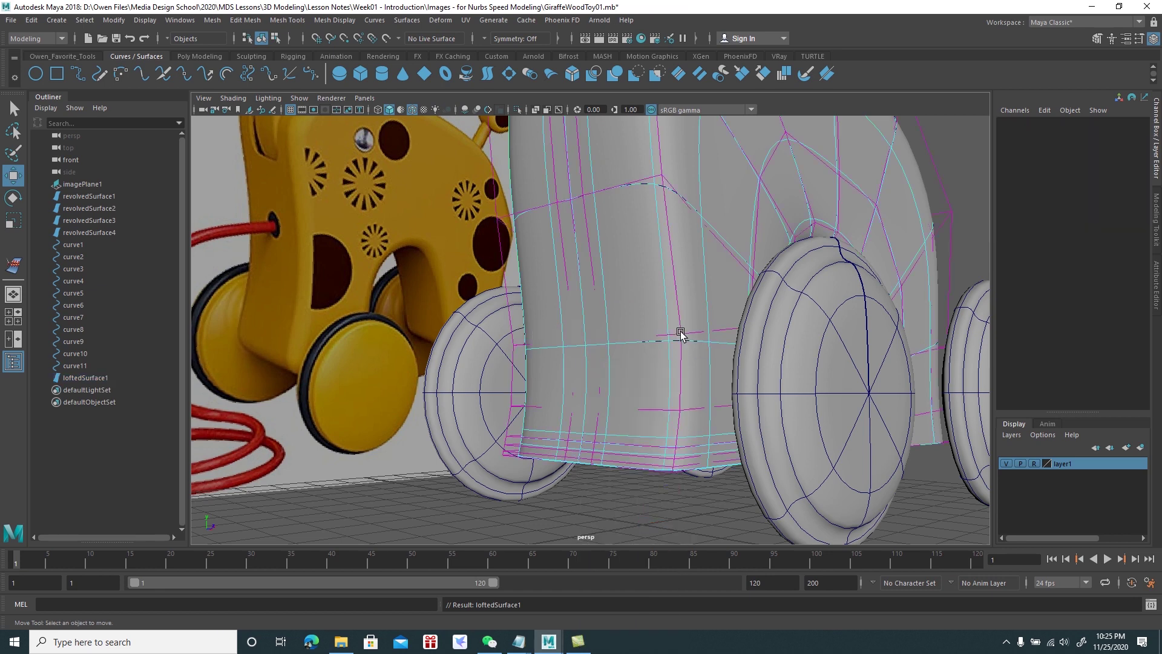
Scale the leg's bottom CV ring inward to begin closing the leg end
click(614, 467)
key(r)
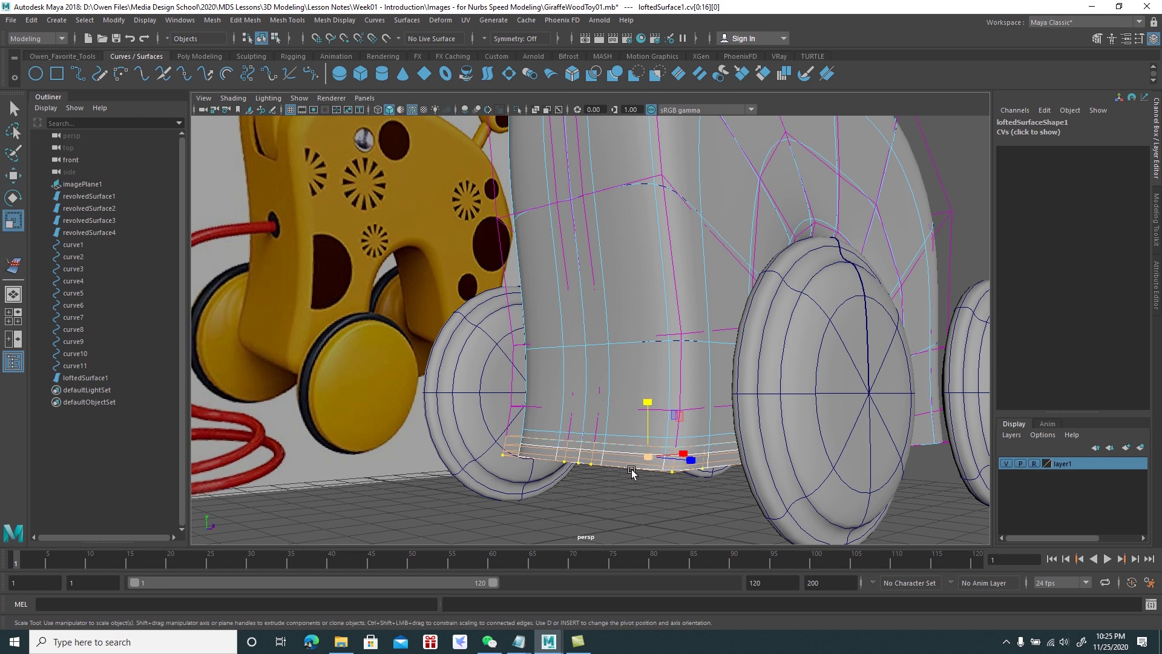
drag(648, 460, 621, 475)
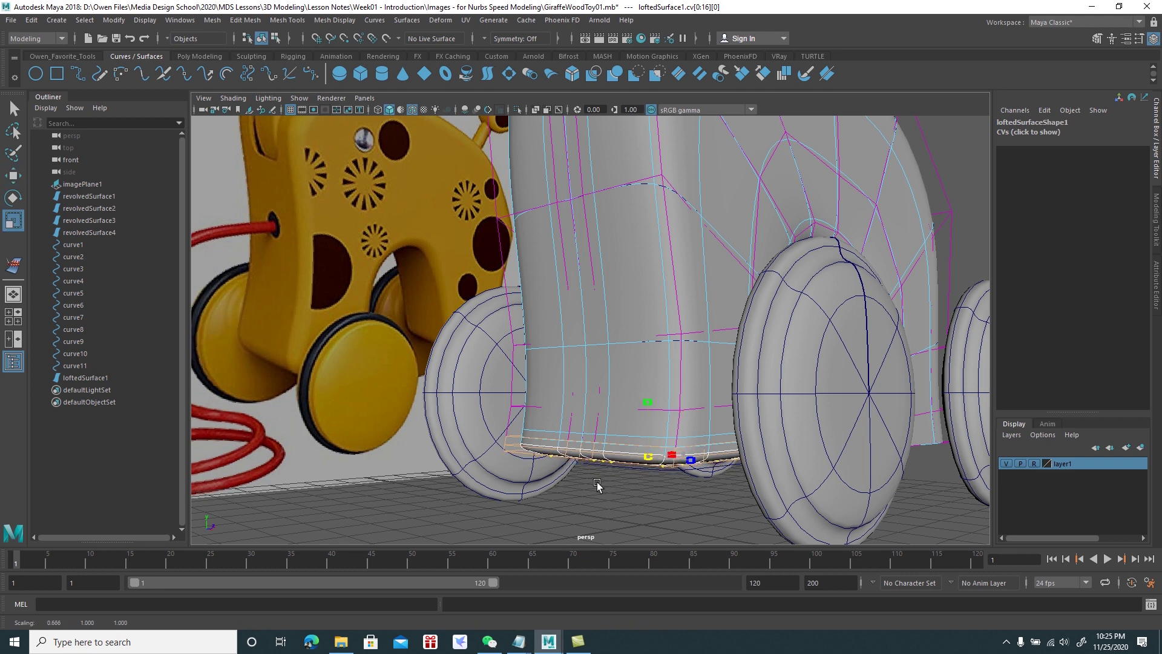
alt+drag(587, 488, 619, 437)
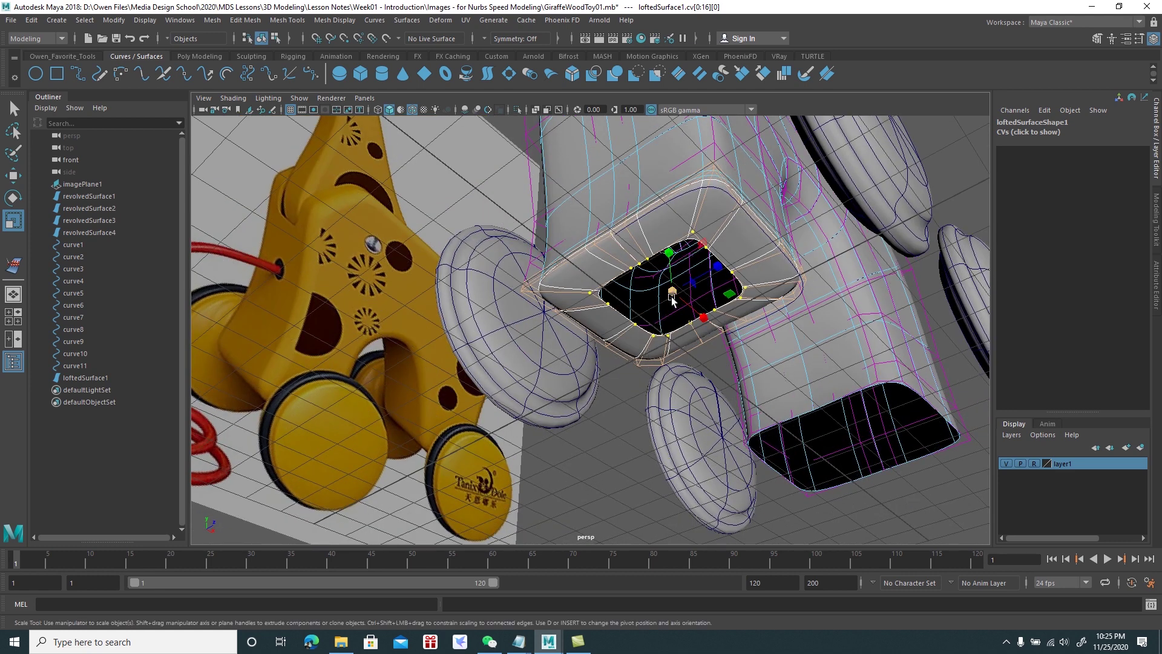
drag(673, 292, 668, 295)
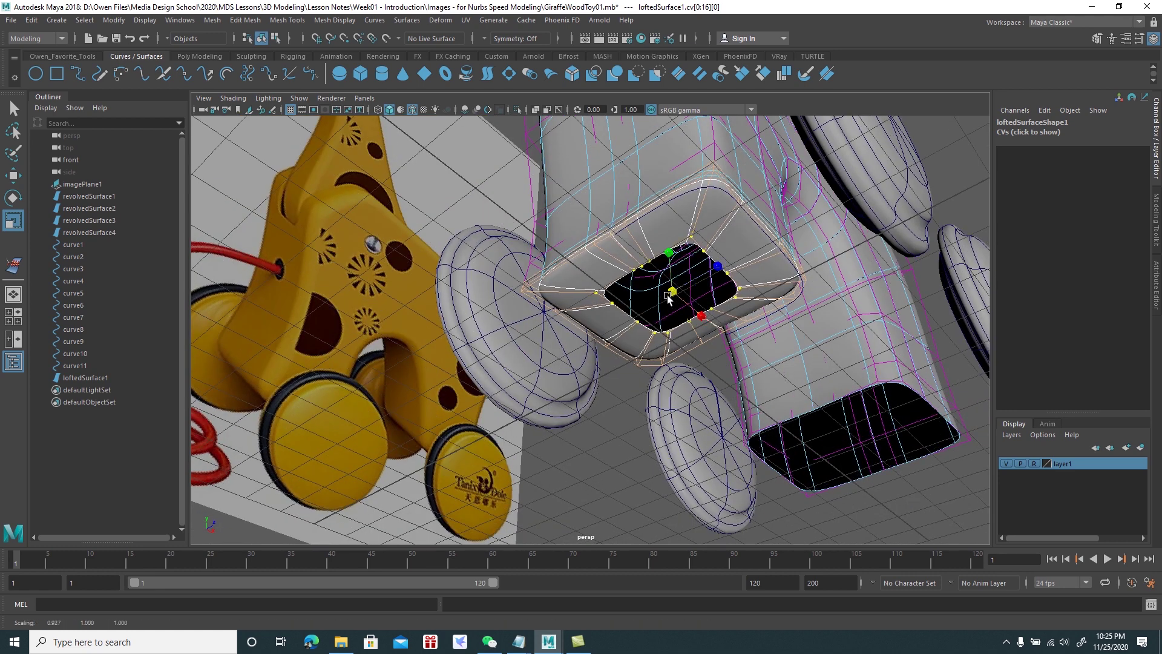
mouse_move(666, 294)
alt+mouse_down()
mouse_move(684, 329)
mouse_move(673, 349)
alt+mouse_up()
alt+drag(629, 390, 581, 428)
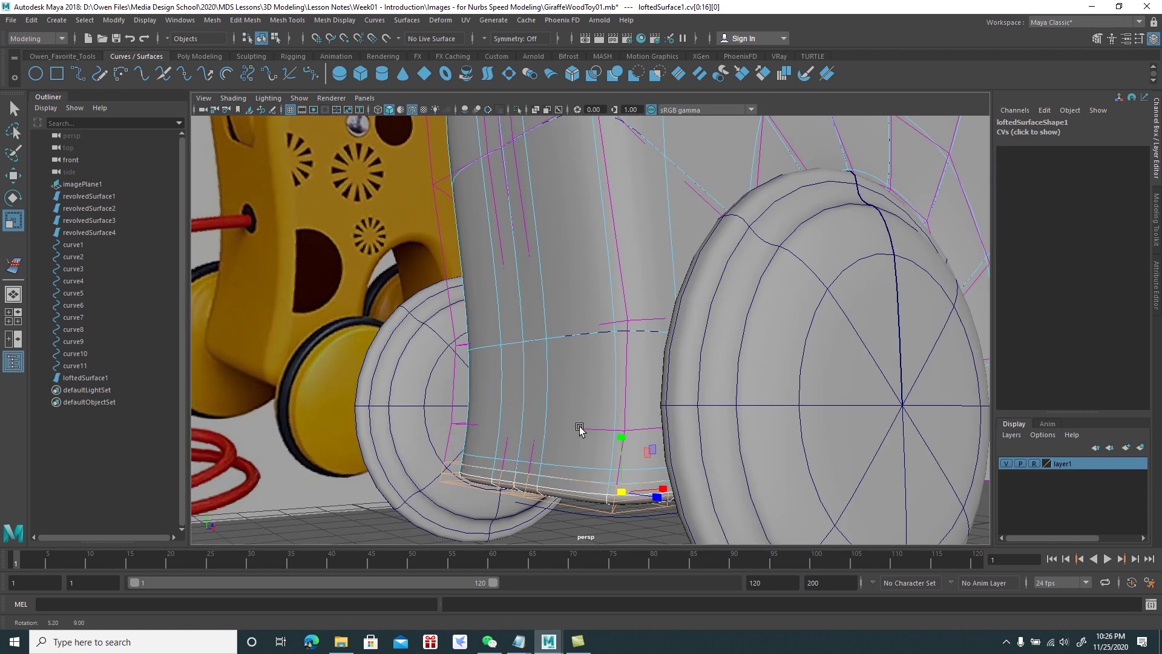
Shrink, raise and slightly widen the CV rows at the leg bottom to round the cap
click(454, 487)
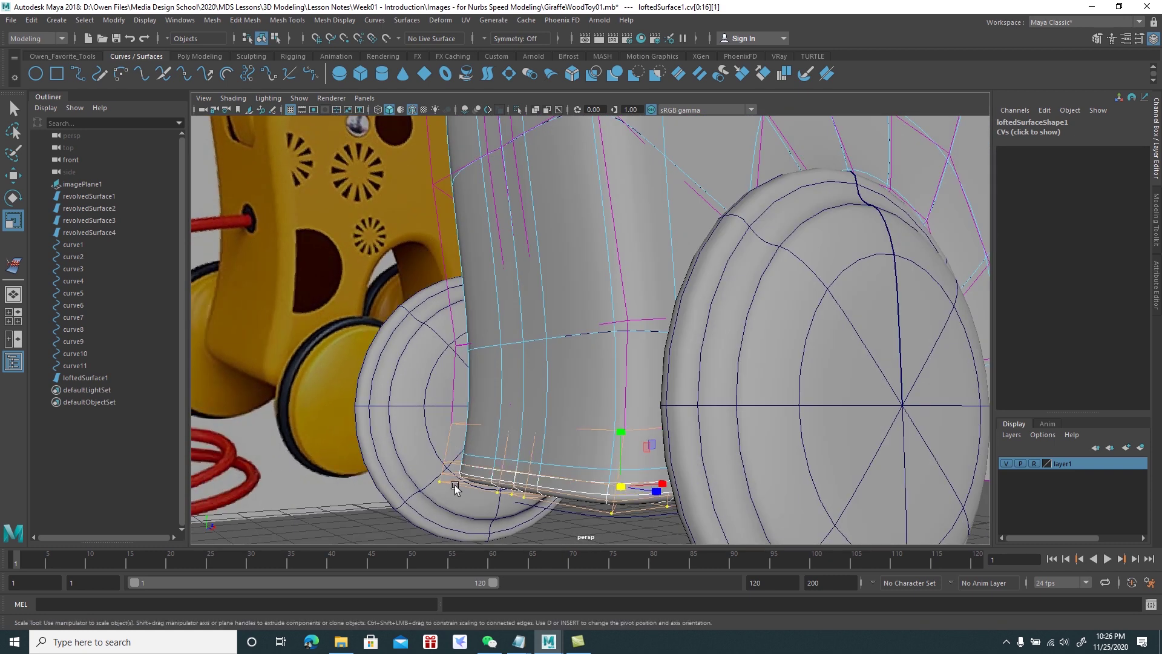
alt+drag(505, 480, 519, 461)
drag(648, 437, 647, 440)
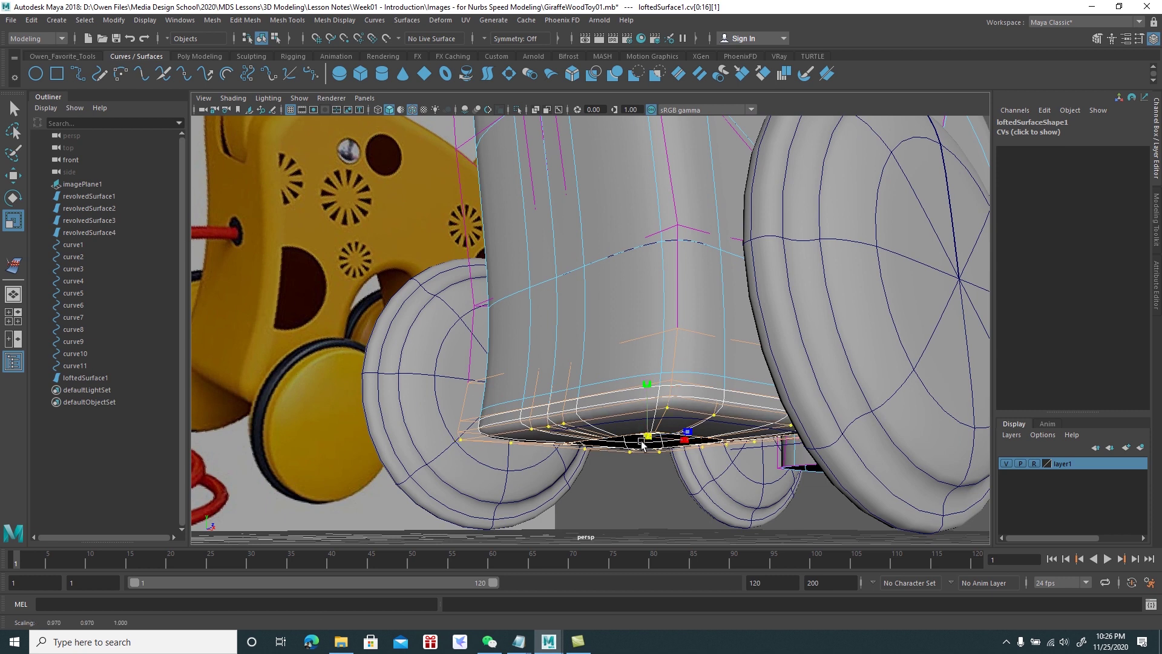
key(w)
drag(646, 415, 645, 397)
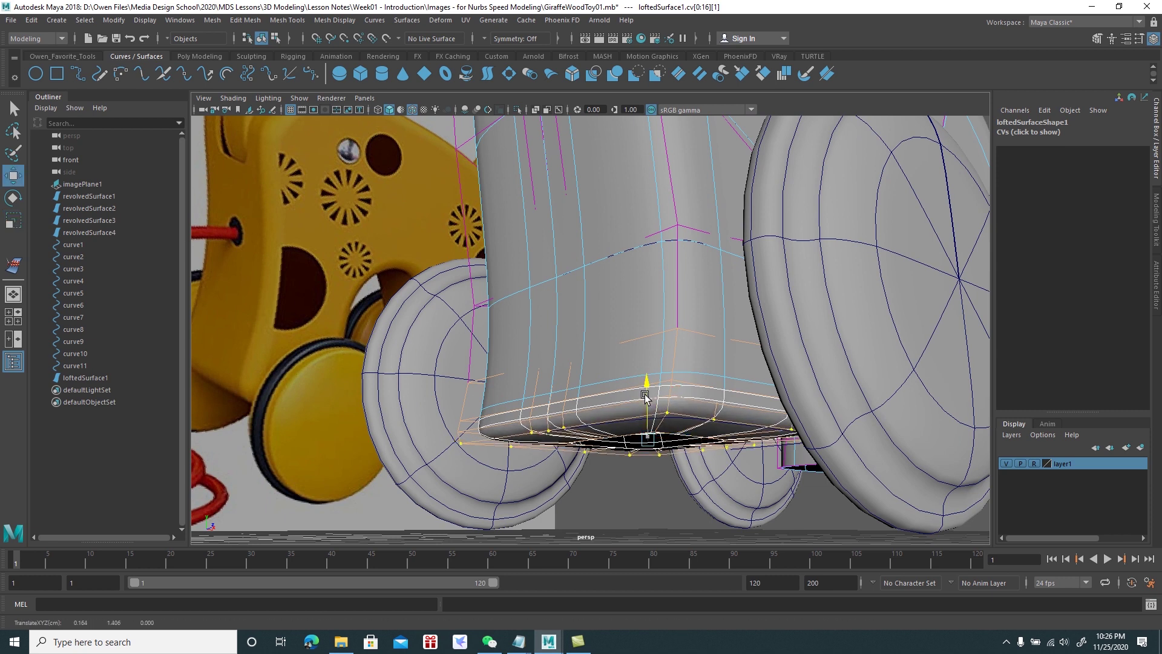
key(r)
drag(646, 437, 648, 329)
key(w)
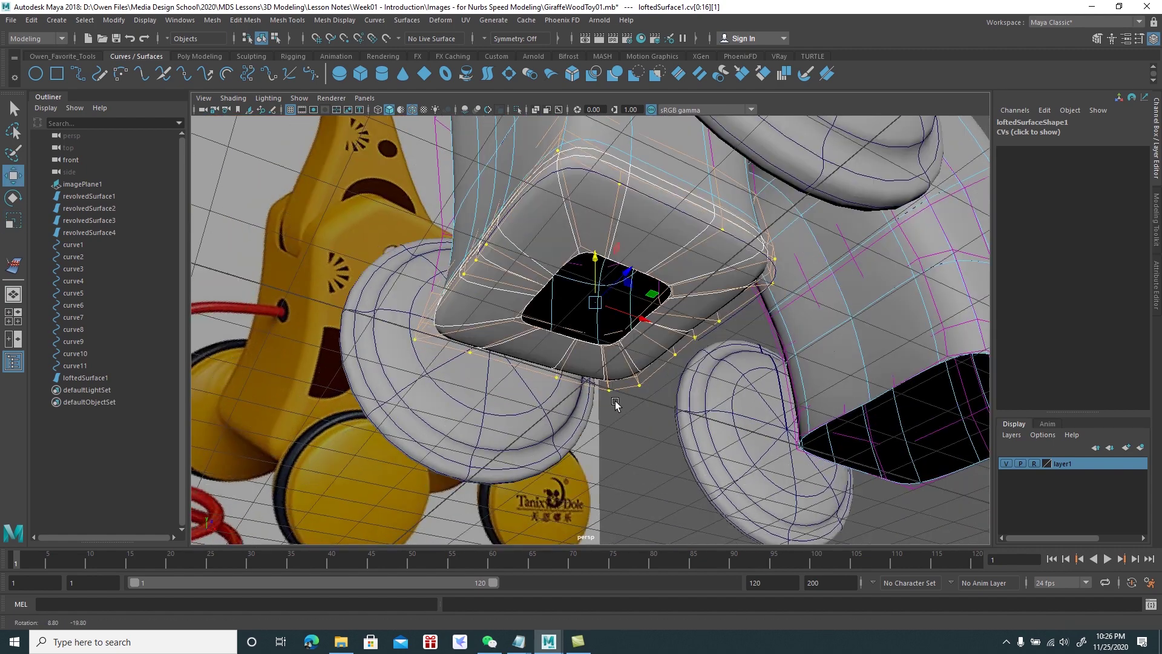
right_drag(649, 328, 676, 319)
Return to Object Mode, deselect, then reselect the lofted body
mouse_move(690, 327)
alt+mouse_down()
mouse_move(626, 430)
mouse_move(639, 416)
mouse_move(630, 422)
mouse_move(664, 445)
mouse_move(628, 405)
alt+mouse_up()
click(627, 433)
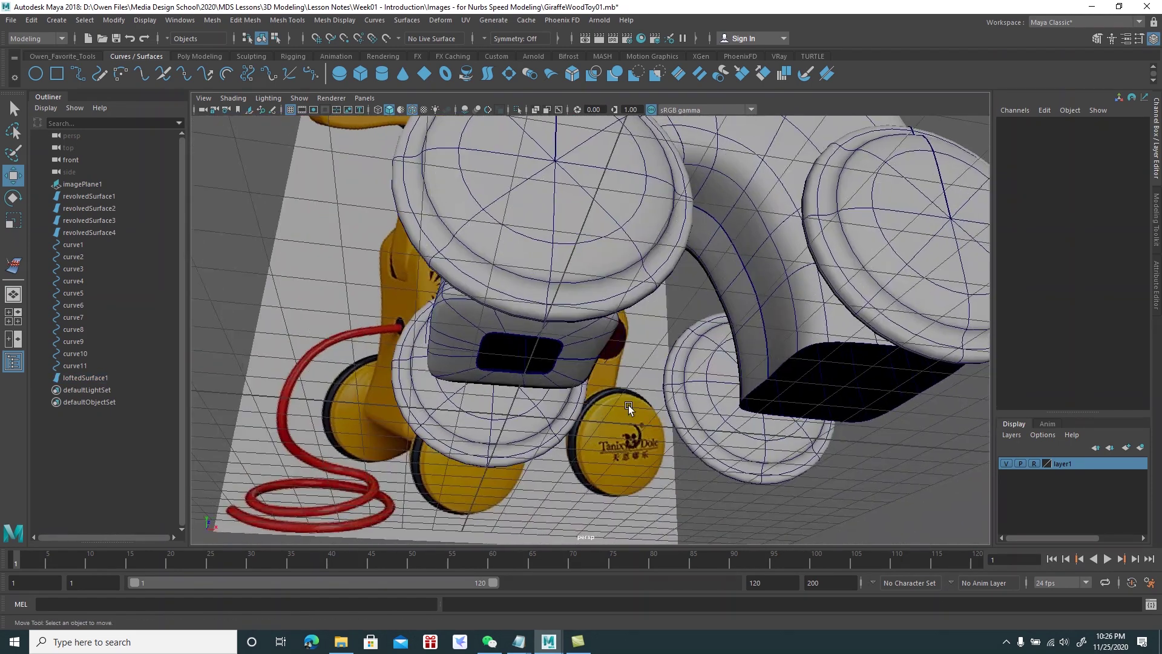
click(783, 346)
Insert one isoparm just above the bottom edge of the second leg
mouse_move(783, 346)
alt+mouse_down()
mouse_move(727, 313)
mouse_move(680, 360)
mouse_move(737, 348)
mouse_move(648, 238)
mouse_move(634, 247)
mouse_move(613, 190)
alt+mouse_up()
right_drag(613, 191, 616, 151)
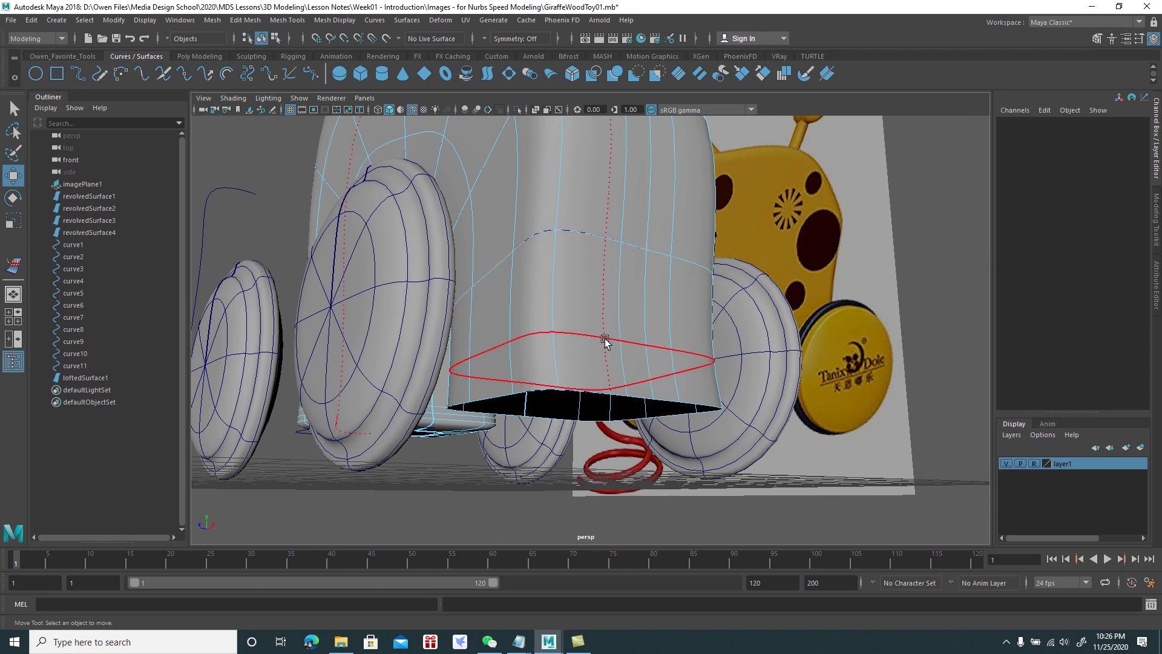
click(594, 387)
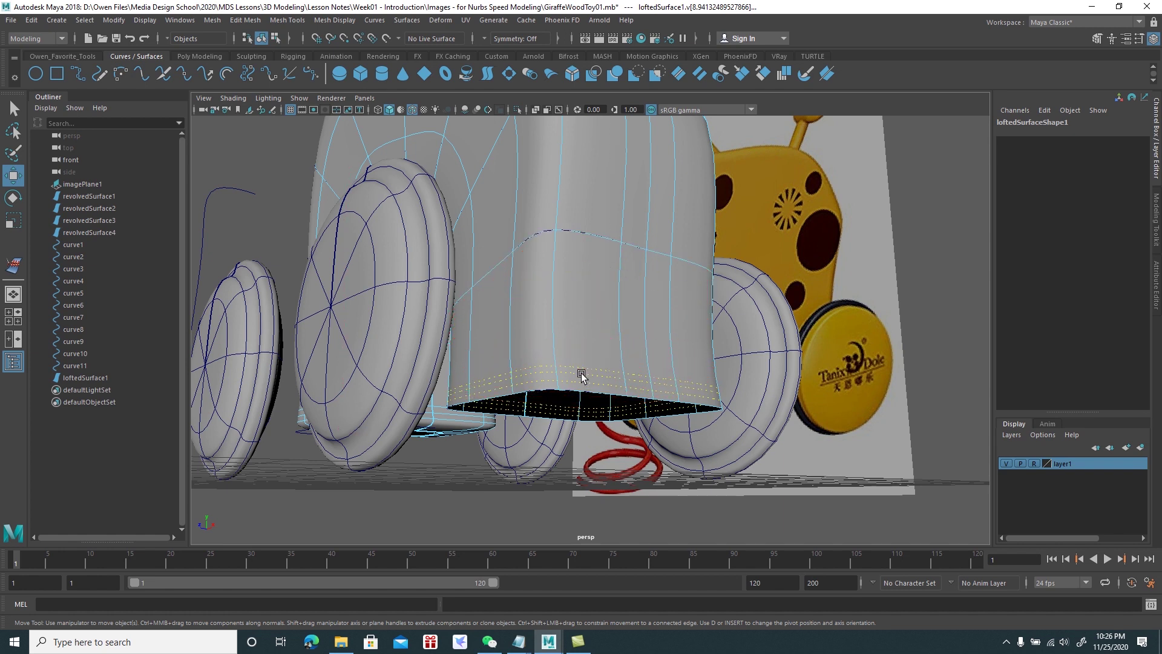
click(408, 20)
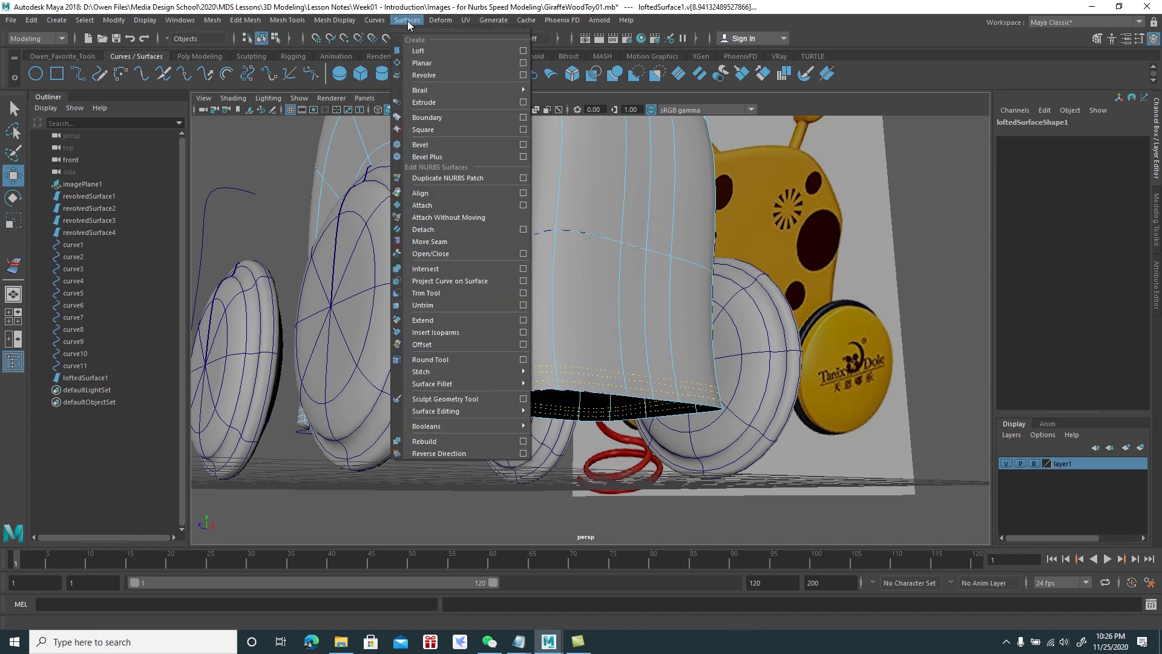
click(444, 333)
scroll(524, 326, up, 4)
scroll(546, 347, up, 3)
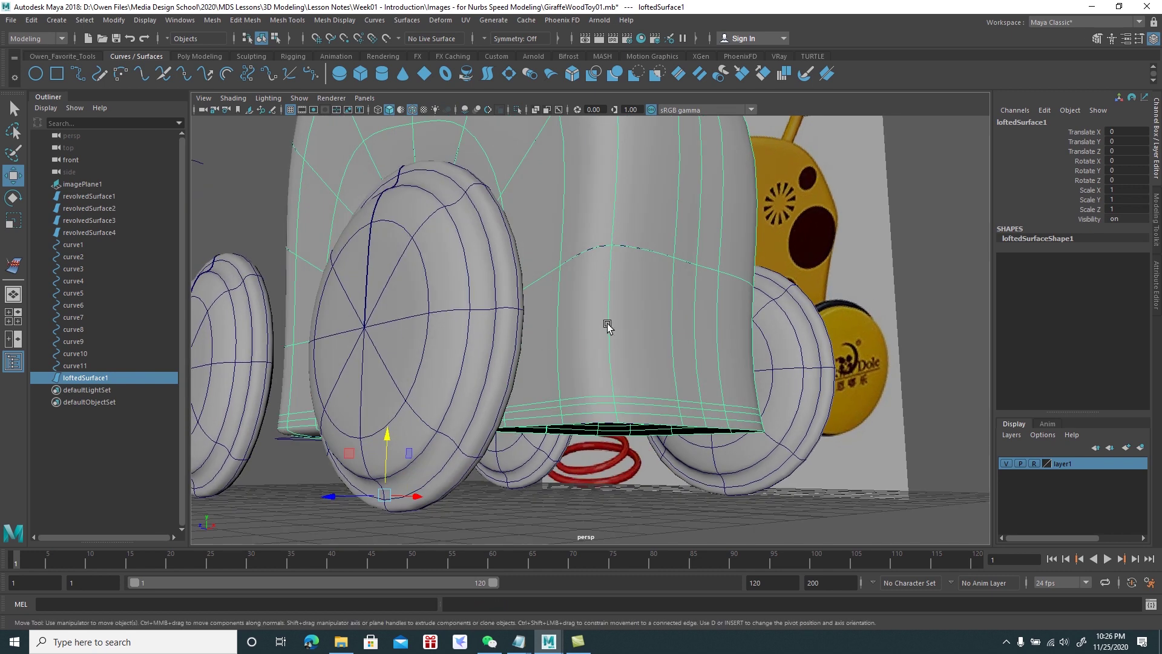
right_click(610, 323)
Show hulls and scale the second leg's bottom CV row down to about 0.48
click(647, 328)
mouse_move(646, 325)
alt+right_down()
mouse_move(667, 384)
mouse_move(697, 413)
alt+right_up()
mouse_move(698, 413)
alt+mouse_down()
mouse_move(662, 260)
mouse_move(658, 373)
alt+mouse_up()
click(593, 411)
mouse_move(594, 410)
alt+mouse_down()
mouse_move(605, 345)
mouse_move(602, 375)
alt+mouse_up()
key(r)
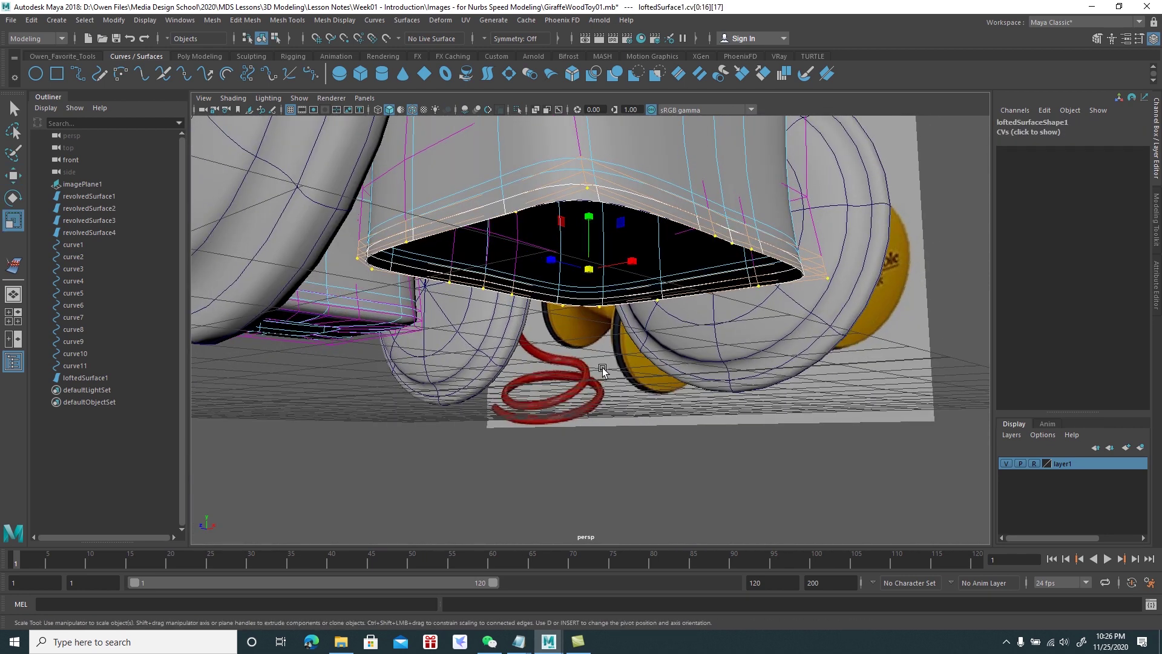
mouse_move(597, 276)
mouse_down()
mouse_move(431, 395)
mouse_move(596, 445)
mouse_move(590, 298)
mouse_up()
Slightly shrink and nudge the next CV row, then return to Object Mode and deselect
key(Down)
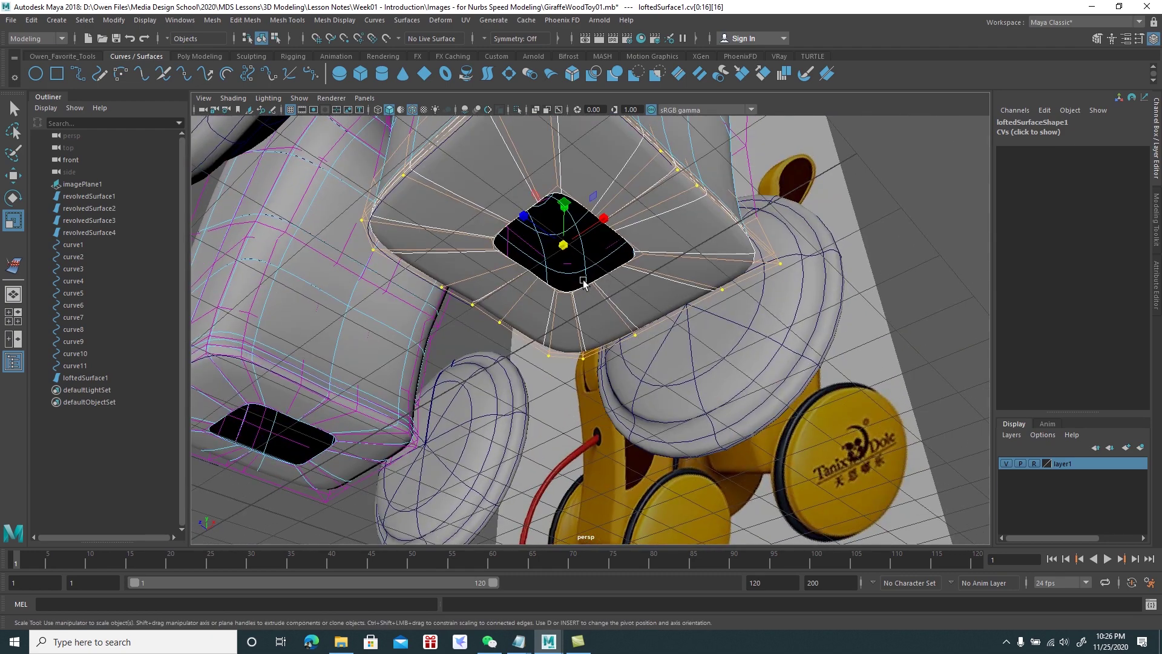
mouse_move(565, 245)
alt+mouse_down()
mouse_move(574, 354)
mouse_move(560, 363)
alt+mouse_up()
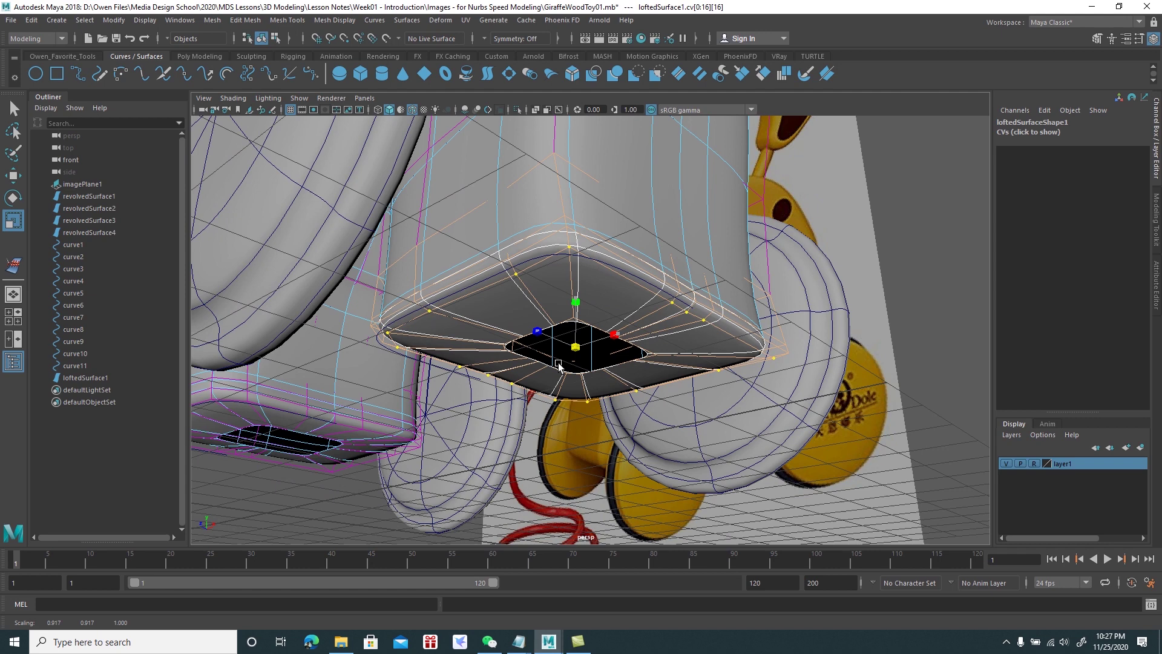
mouse_move(558, 363)
alt+mouse_down()
mouse_move(566, 391)
mouse_move(574, 301)
alt+mouse_up()
key(w)
right_drag(657, 215, 711, 192)
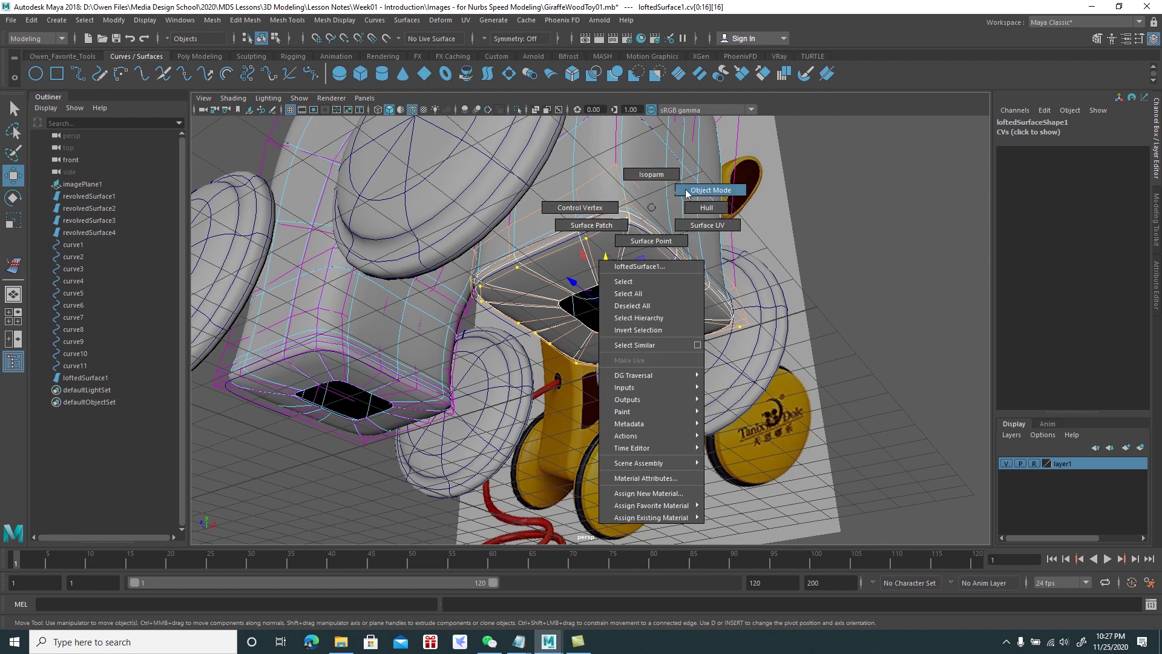
alt+drag(711, 193, 633, 175)
click(629, 225)
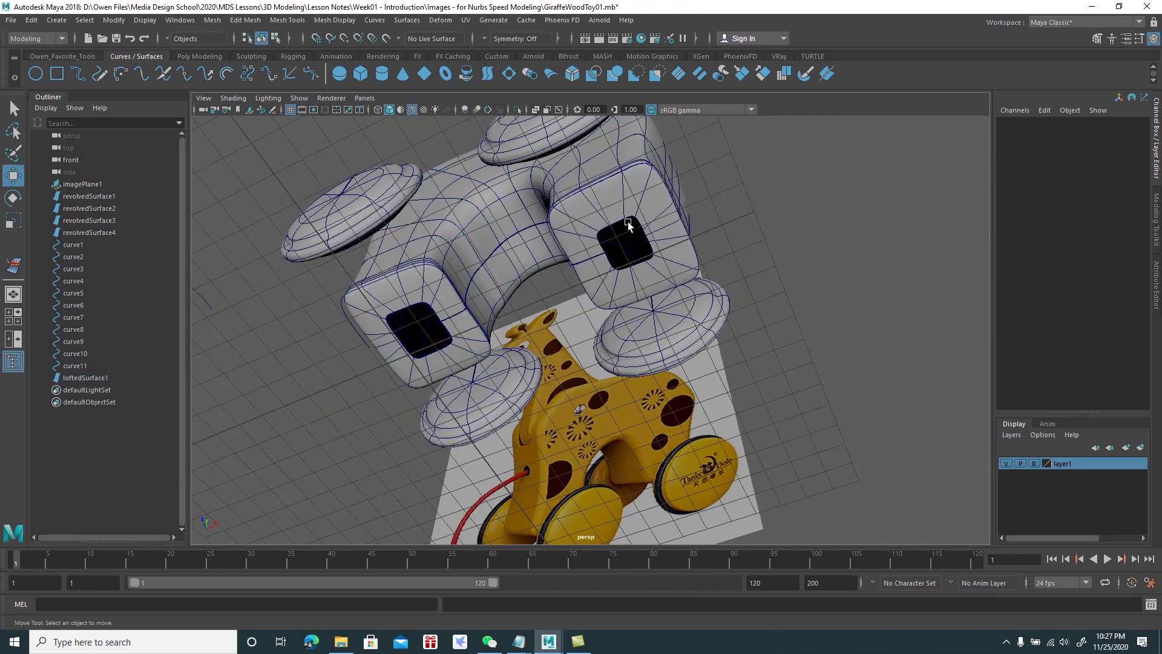
Delete loftedSurface1's construction history with Delete by Type > History and inspect the result
mouse_move(434, 315)
alt+mouse_down()
mouse_move(562, 334)
mouse_move(597, 326)
mouse_move(587, 404)
mouse_move(604, 416)
mouse_move(561, 415)
mouse_move(548, 363)
mouse_move(539, 382)
mouse_move(552, 337)
alt+mouse_up()
click(558, 337)
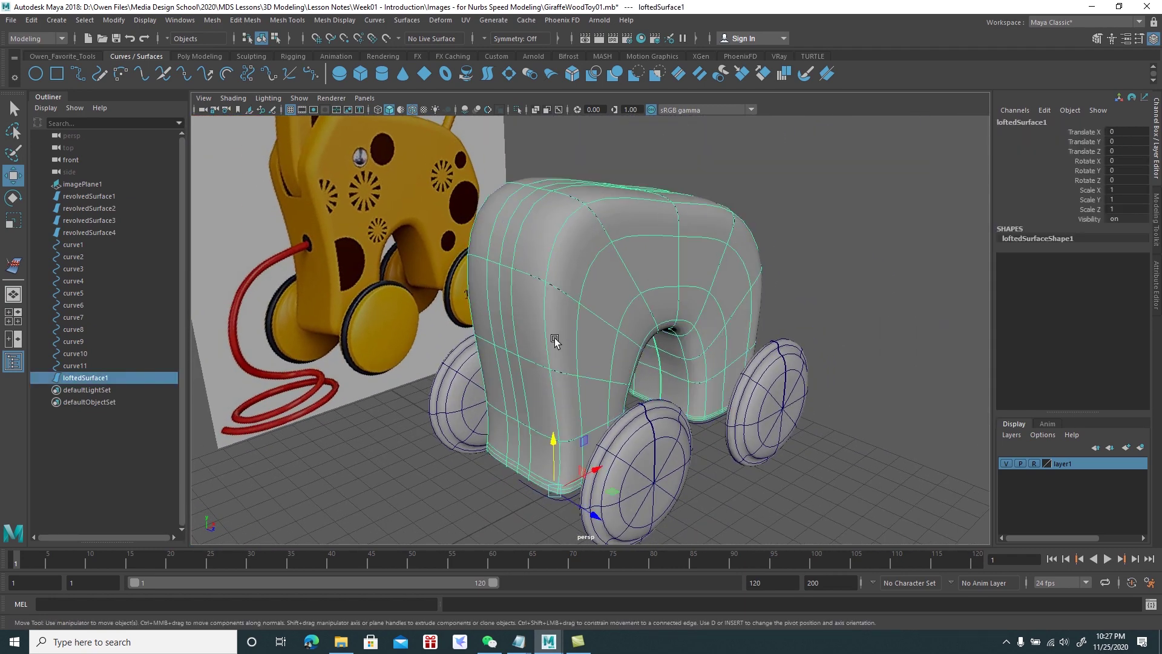
click(31, 20)
mouse_move(66, 162)
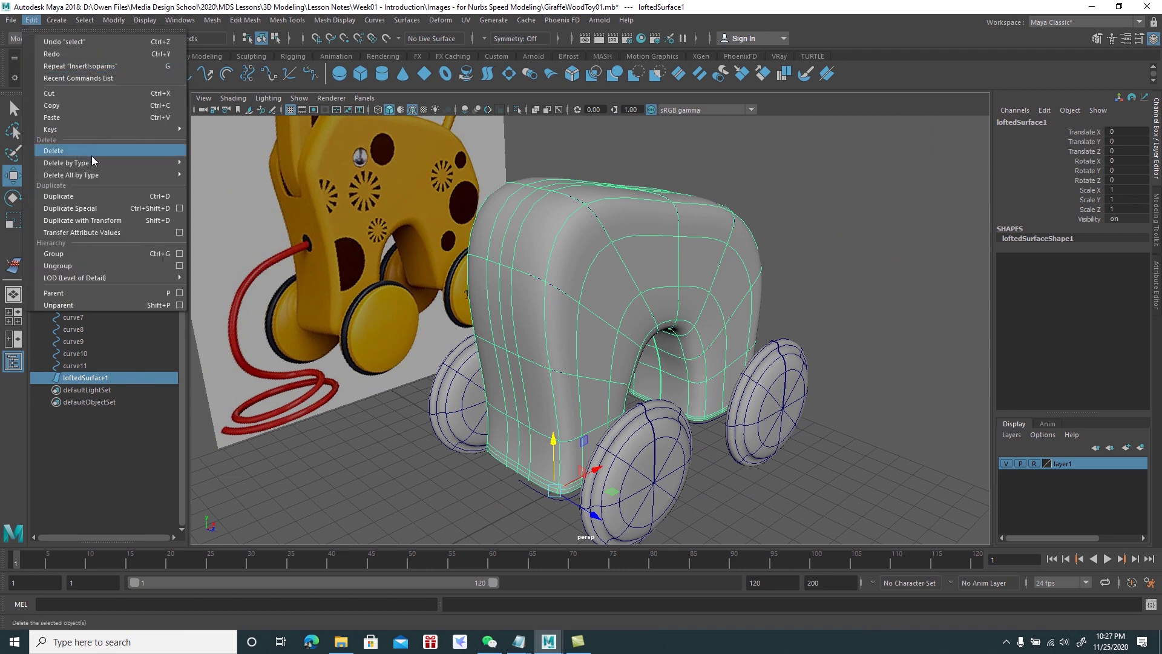
click(217, 174)
mouse_move(364, 235)
alt+mouse_down()
mouse_move(523, 273)
mouse_move(545, 293)
mouse_move(569, 363)
mouse_move(550, 338)
mouse_move(572, 369)
mouse_move(537, 337)
mouse_move(529, 345)
alt+mouse_up()
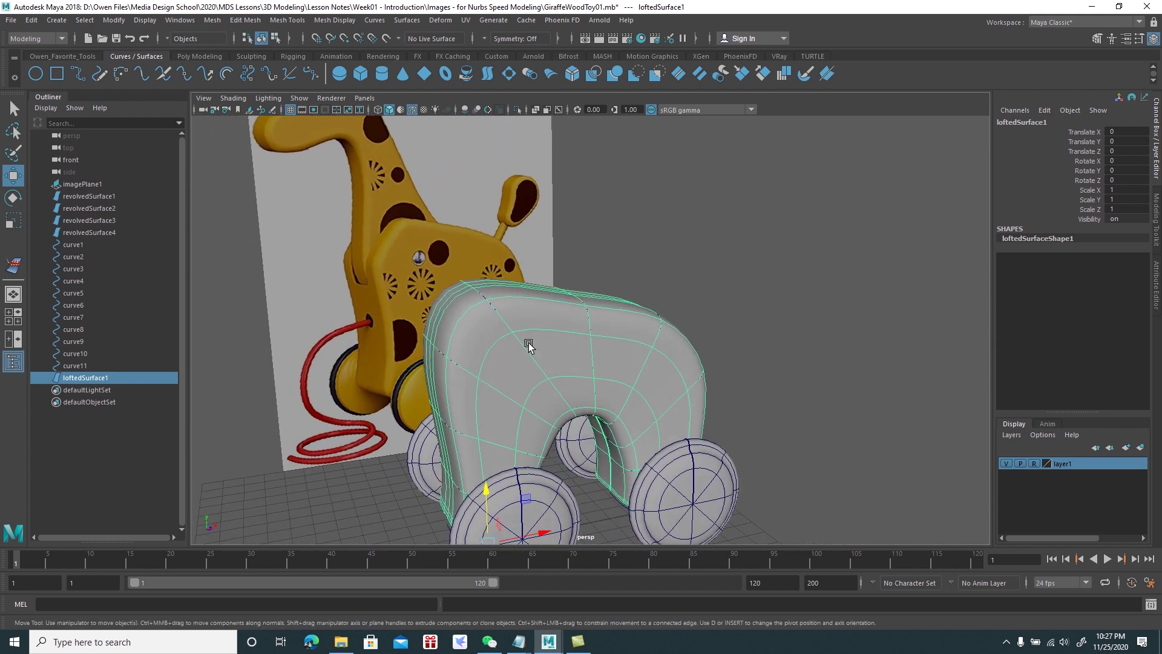
alt+drag(472, 315, 486, 316)
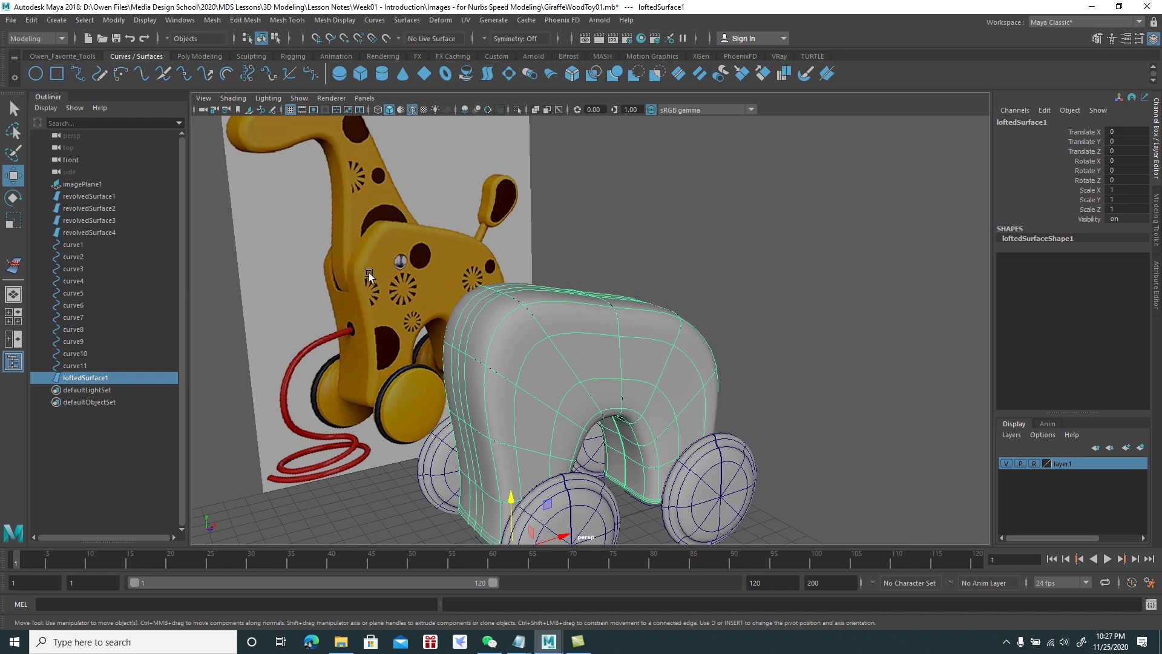
mouse_move(550, 309)
alt+mouse_down()
mouse_move(524, 327)
mouse_move(524, 295)
mouse_move(587, 364)
mouse_move(428, 273)
mouse_move(511, 292)
mouse_move(496, 355)
alt+mouse_up()
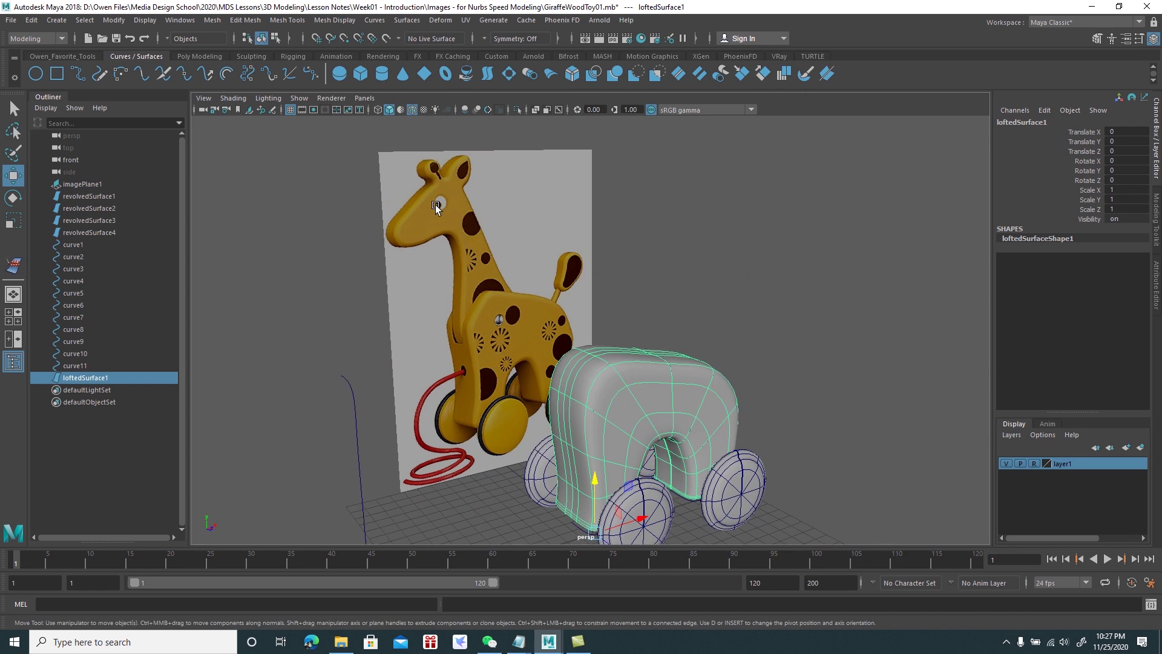
drag(312, 385, 362, 420)
click(301, 385)
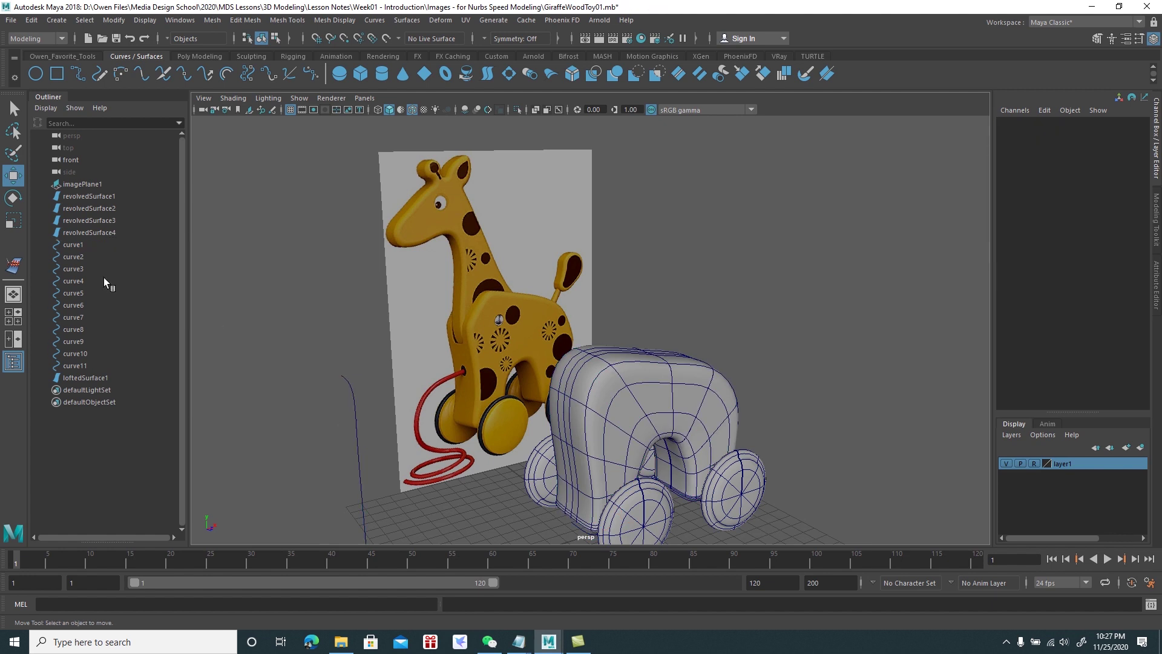
Group curve2 through curve11 with Ctrl+G and rename the group Body_Curves
click(81, 259)
shift+click(85, 368)
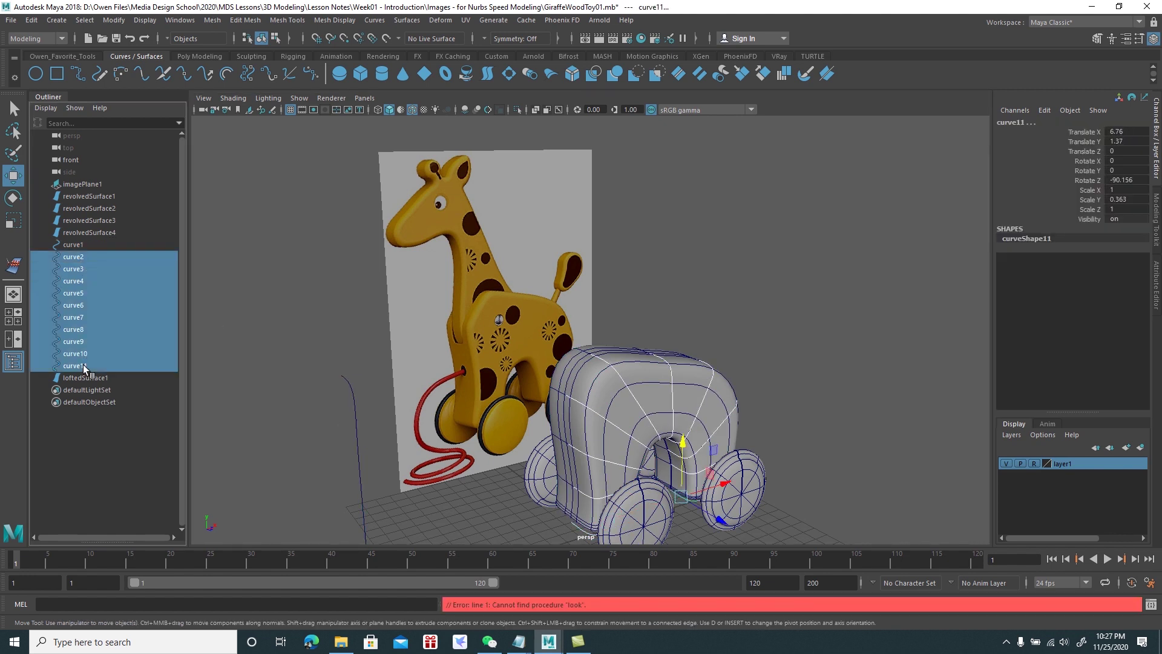
alt+drag(572, 371, 583, 334)
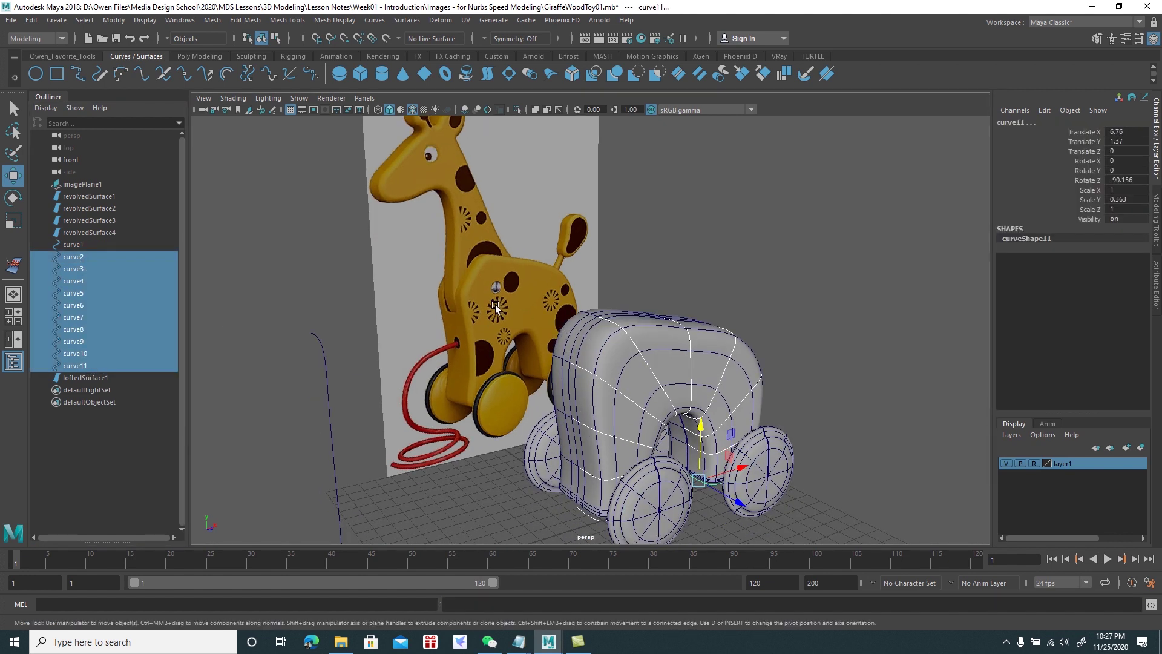
key(ctrl+g)
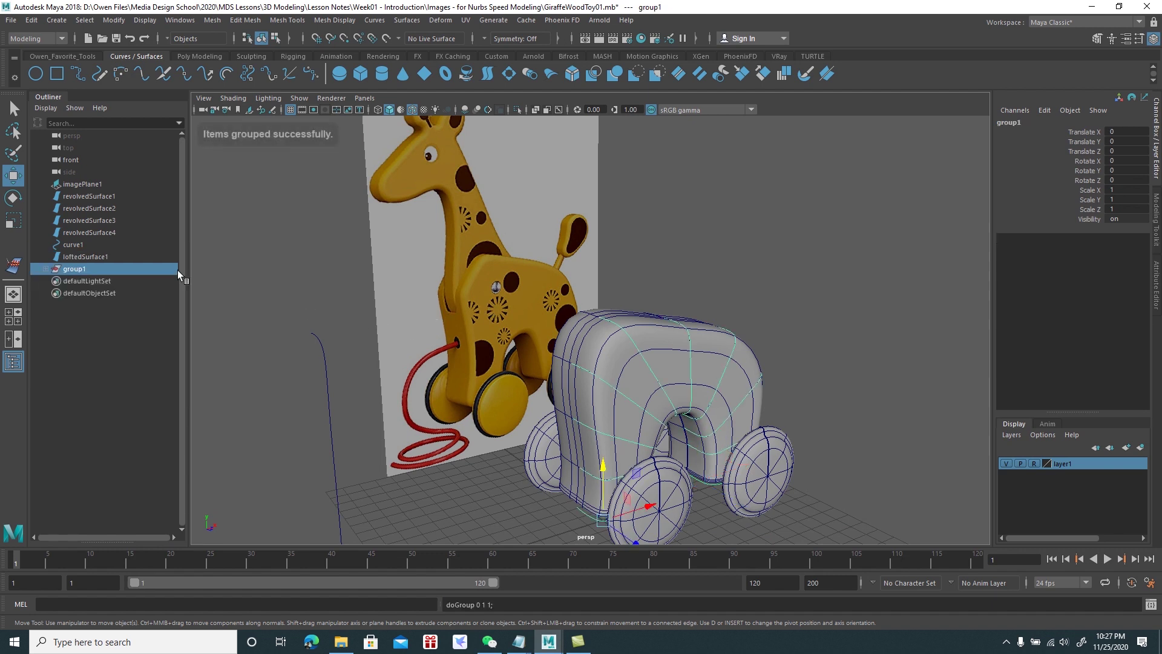
double_click(79, 270)
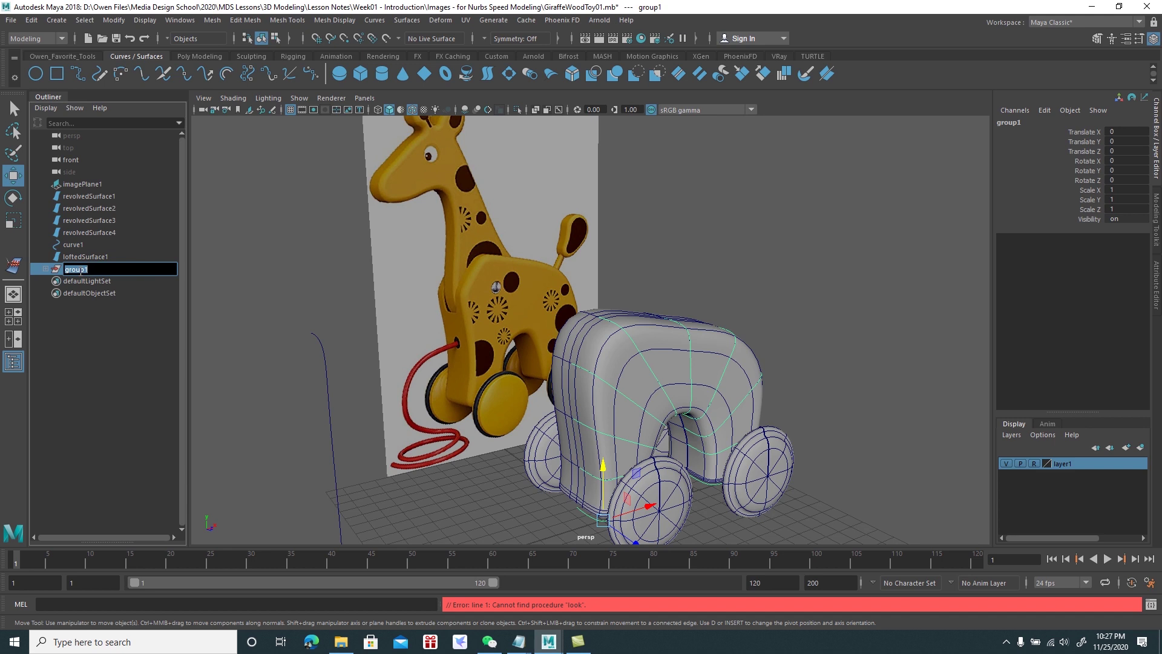
text(Body_Curves)
key(Return)
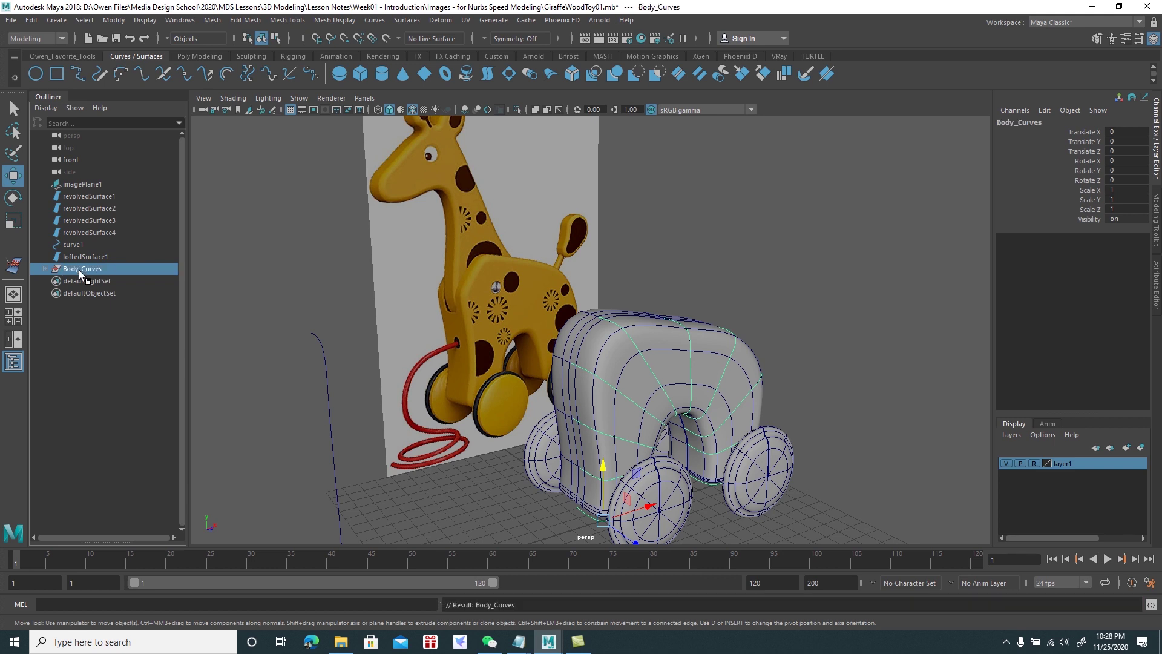
Reselect the Body_Curves group and hide it
click(78, 317)
click(85, 269)
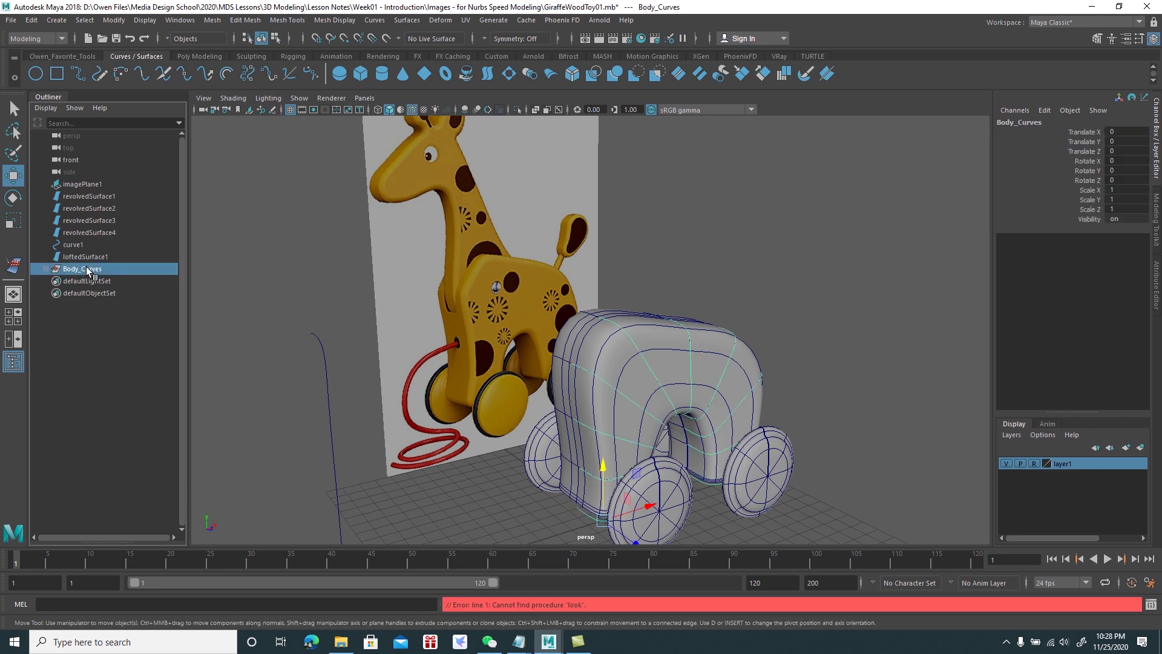
key(ctrl+h)
mouse_move(418, 372)
alt+mouse_down()
mouse_move(448, 347)
mouse_move(410, 402)
mouse_move(442, 464)
mouse_move(471, 461)
mouse_move(415, 452)
alt+mouse_up()
click(384, 424)
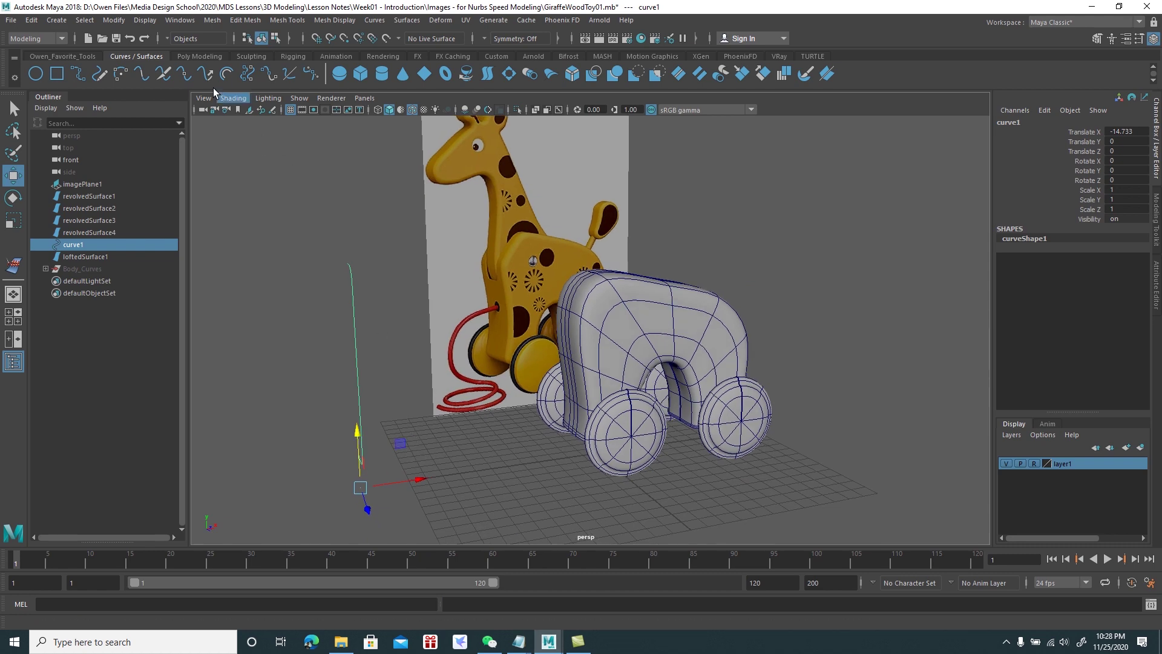
Center curve1's pivot and duplicate it as curve12, shifted right to about X −9.379
click(113, 20)
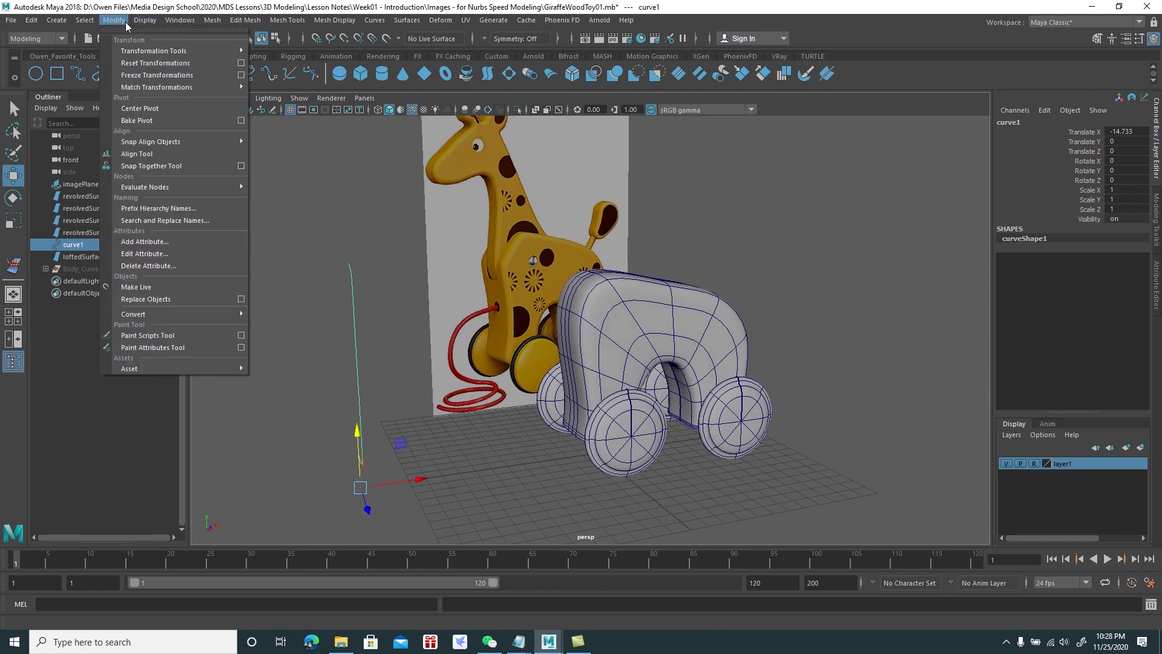
click(149, 111)
mouse_move(356, 234)
alt+mouse_down()
mouse_move(325, 241)
mouse_move(387, 301)
alt+mouse_up()
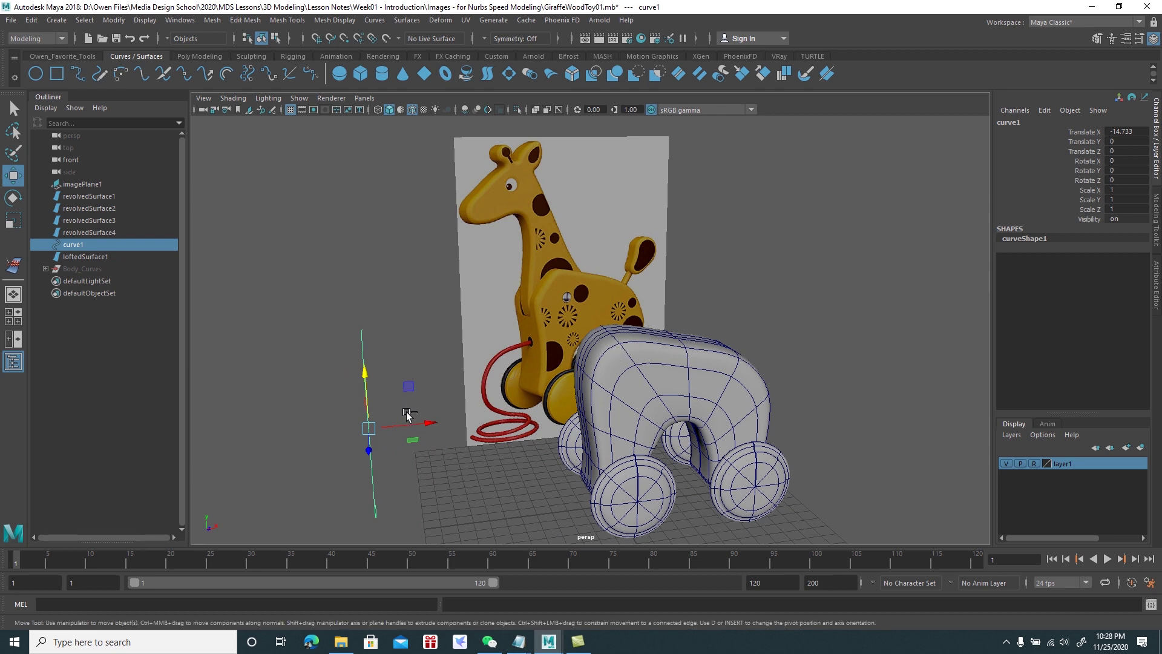
key(ctrl+d)
drag(408, 414, 502, 430)
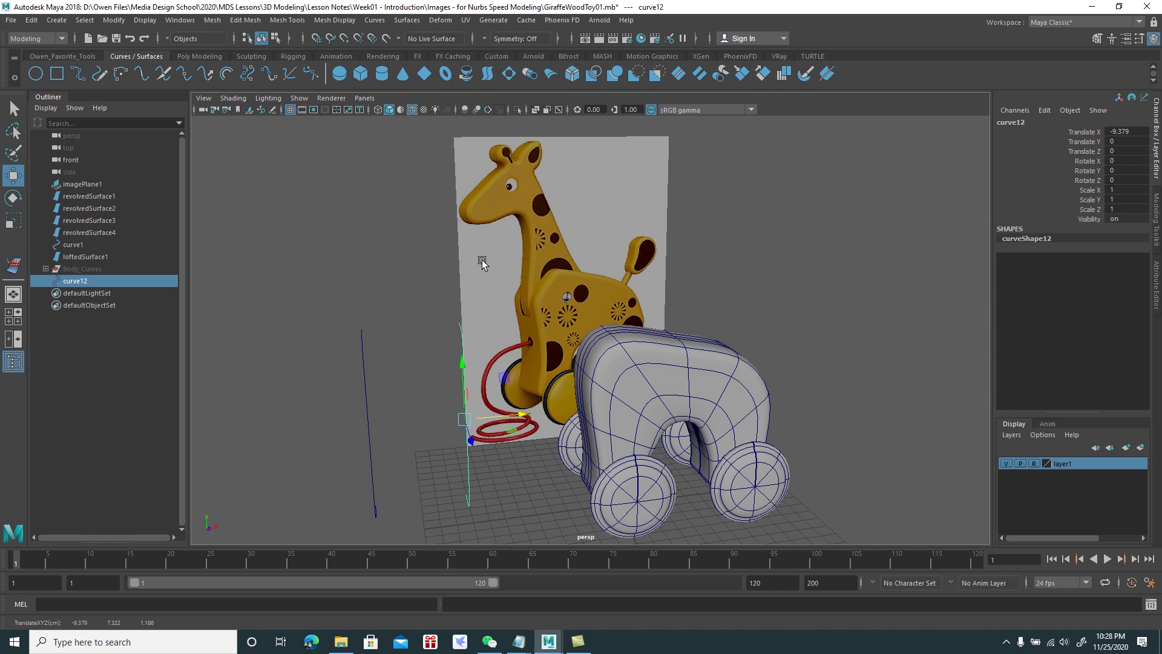
Move curve12 up beside the giraffe's head in the perspective view
alt+right_drag(480, 271, 583, 392)
alt+drag(583, 392, 413, 280)
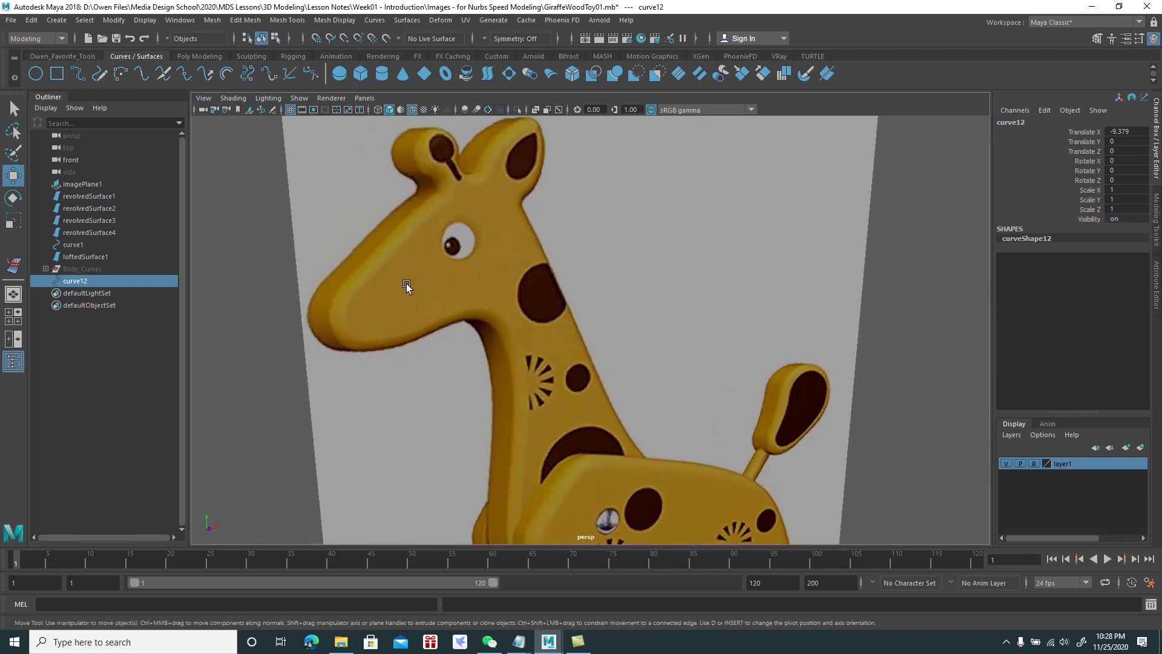
alt+right_drag(492, 304, 301, 317)
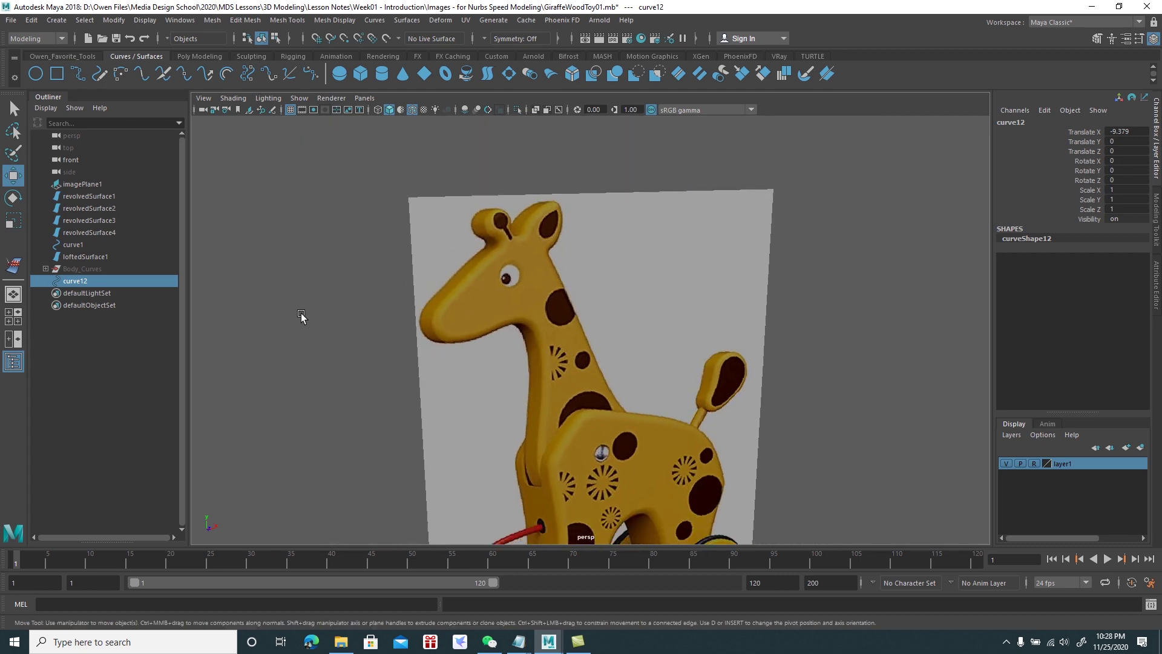
alt+drag(301, 317, 436, 310)
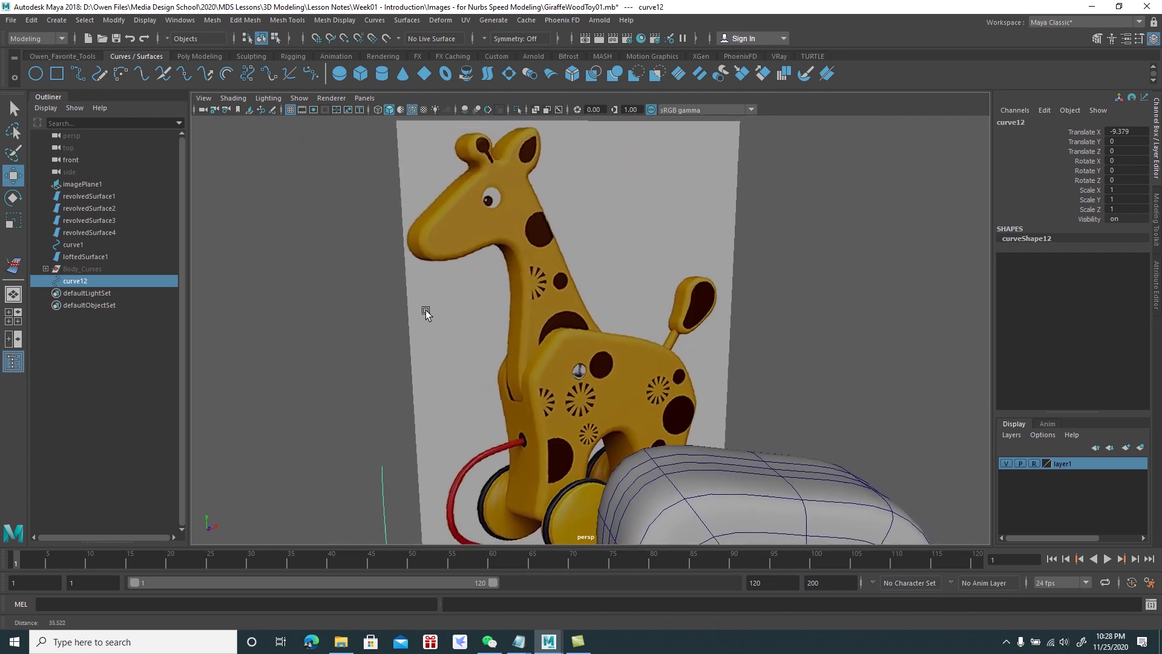
alt+drag(436, 309, 330, 382)
drag(463, 402, 525, 237)
Maximize the front view and zoom in on the giraffe's head
key(space)
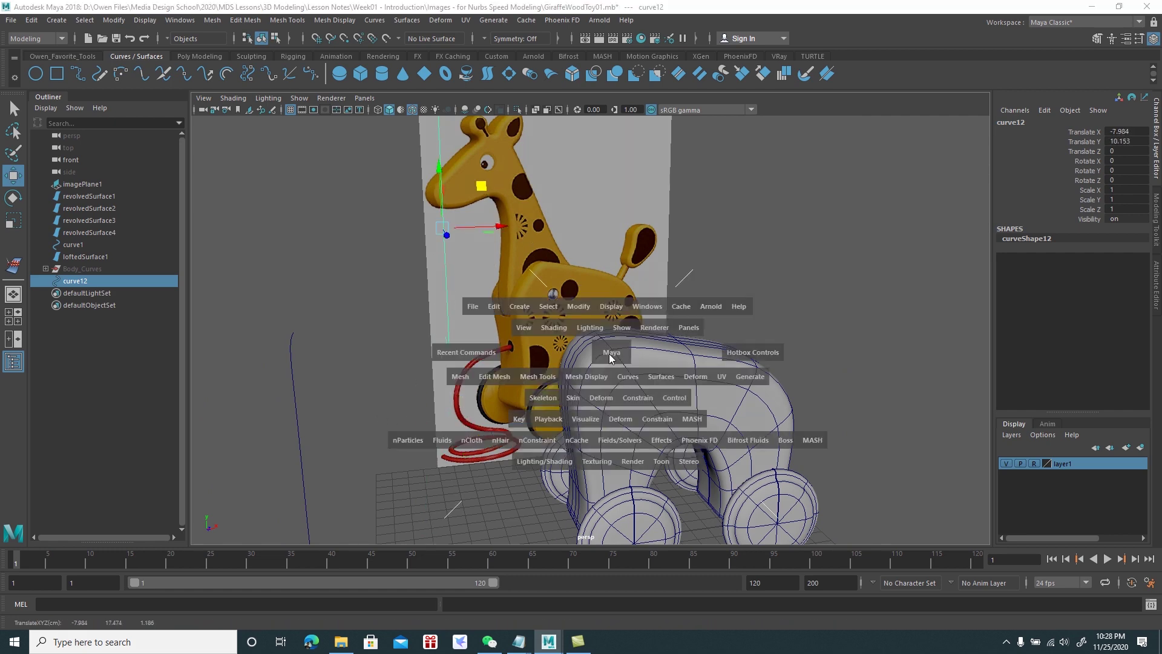
key(space)
alt+right_drag(502, 375, 427, 318)
scroll(428, 317, down, 5)
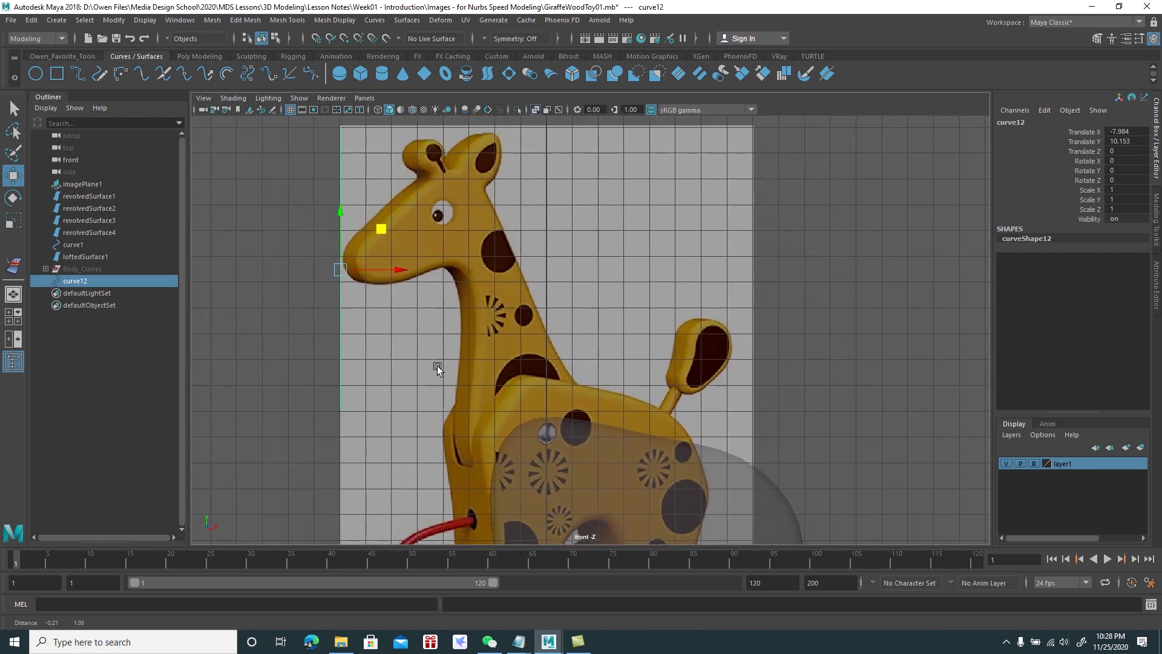
Tilt curve12 about Z and squash its Scale Y into a short line by the snout
scroll(369, 254, up, 1)
mouse_move(369, 254)
mouse_down()
mouse_move(412, 234)
mouse_move(408, 251)
mouse_move(376, 238)
mouse_up()
key(e)
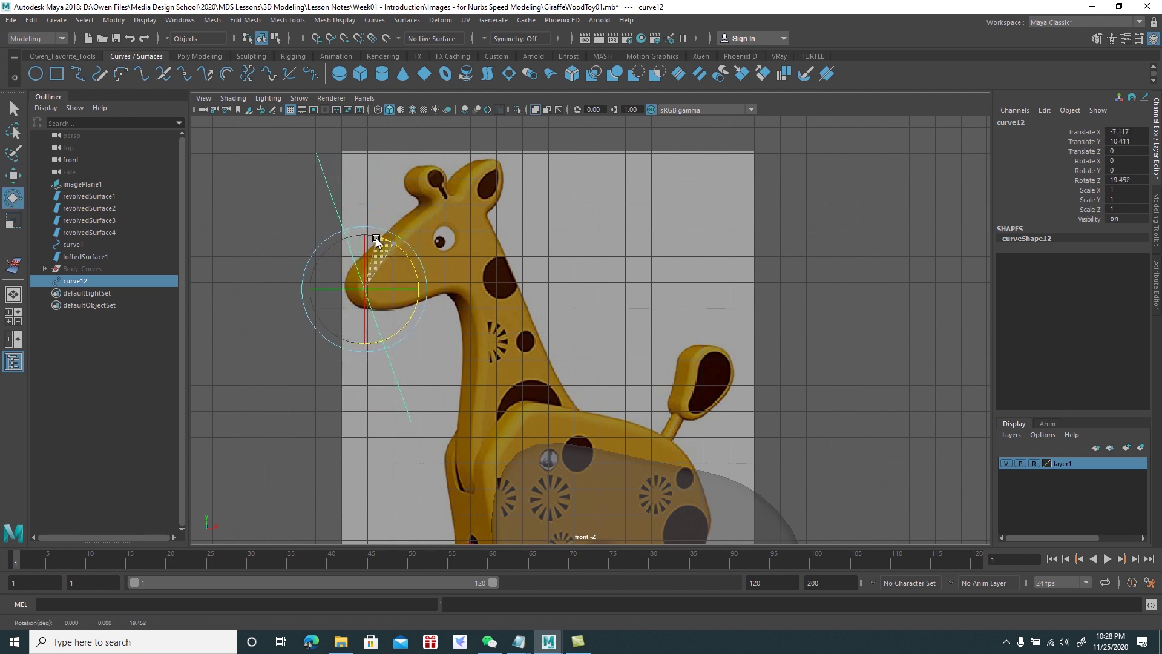
key(r)
drag(345, 233, 364, 261)
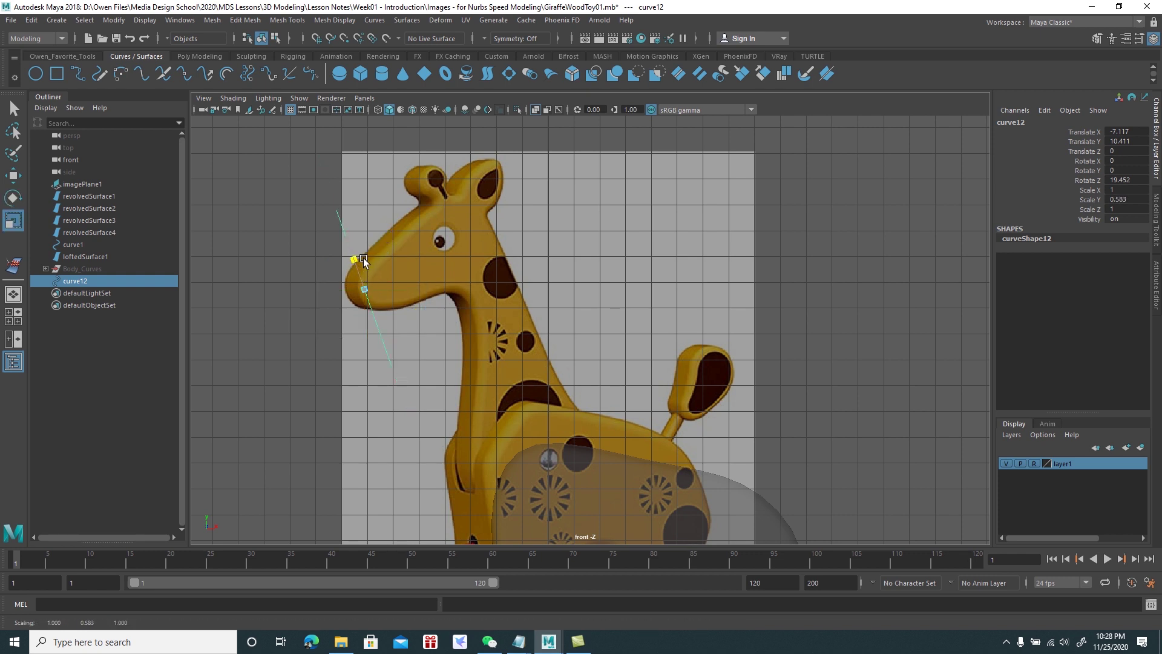
mouse_move(365, 270)
mouse_down()
mouse_move(368, 280)
mouse_move(377, 259)
mouse_up()
scroll(363, 279, up, 2)
scroll(351, 287, up, 2)
scroll(344, 294, up, 2)
drag(344, 294, 354, 310)
Move curve12 along its object axes onto the snout tip, shortened to the snout's width
key(w)
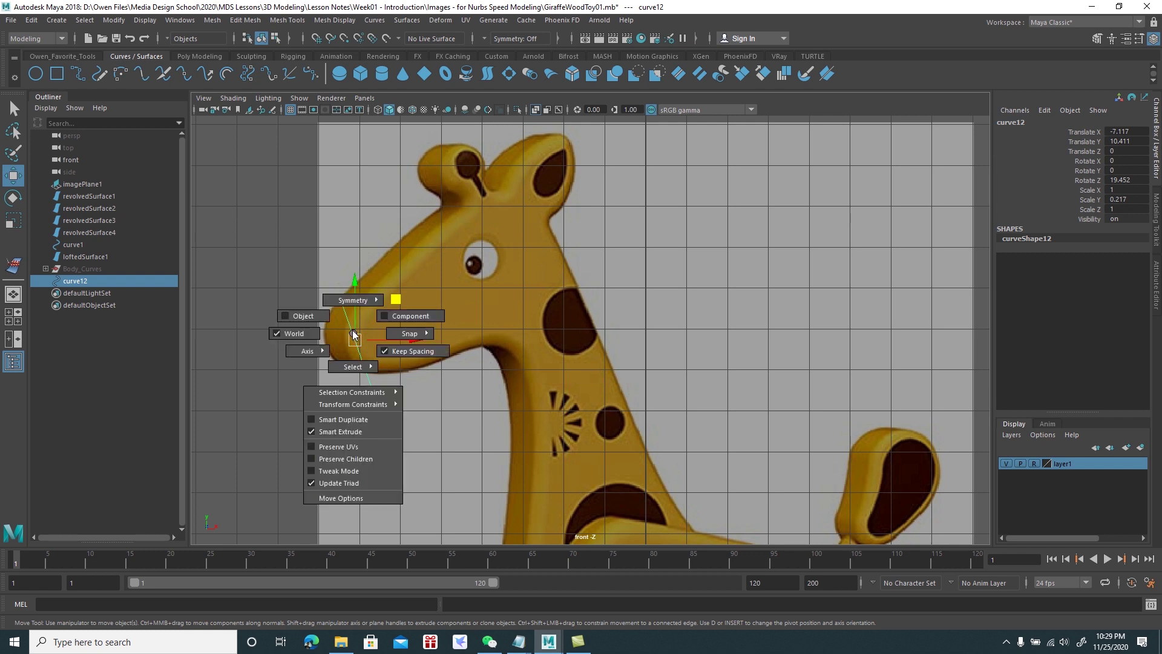
right_drag(354, 338, 303, 318)
drag(343, 302, 339, 302)
key(r)
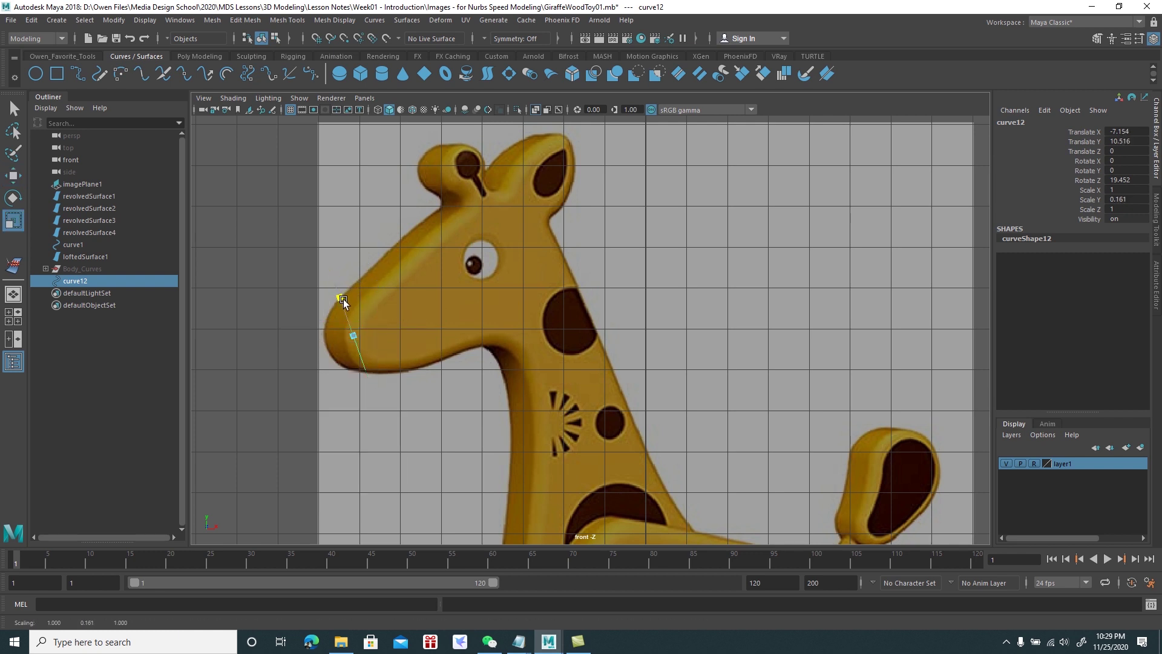
key(w)
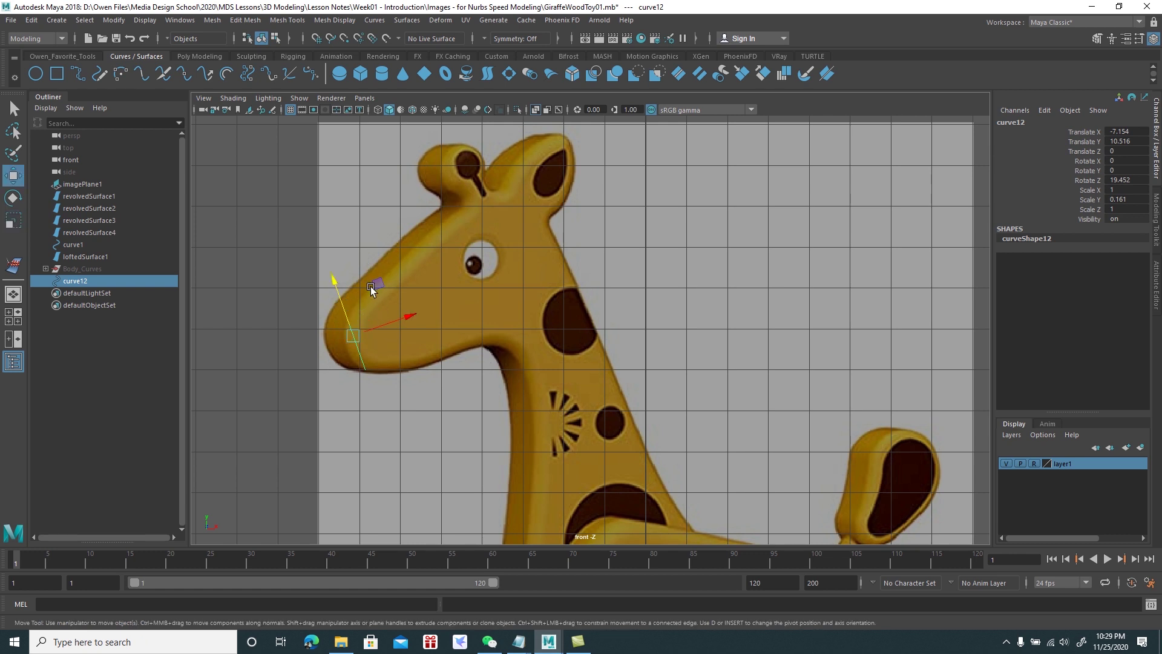
drag(381, 329, 376, 333)
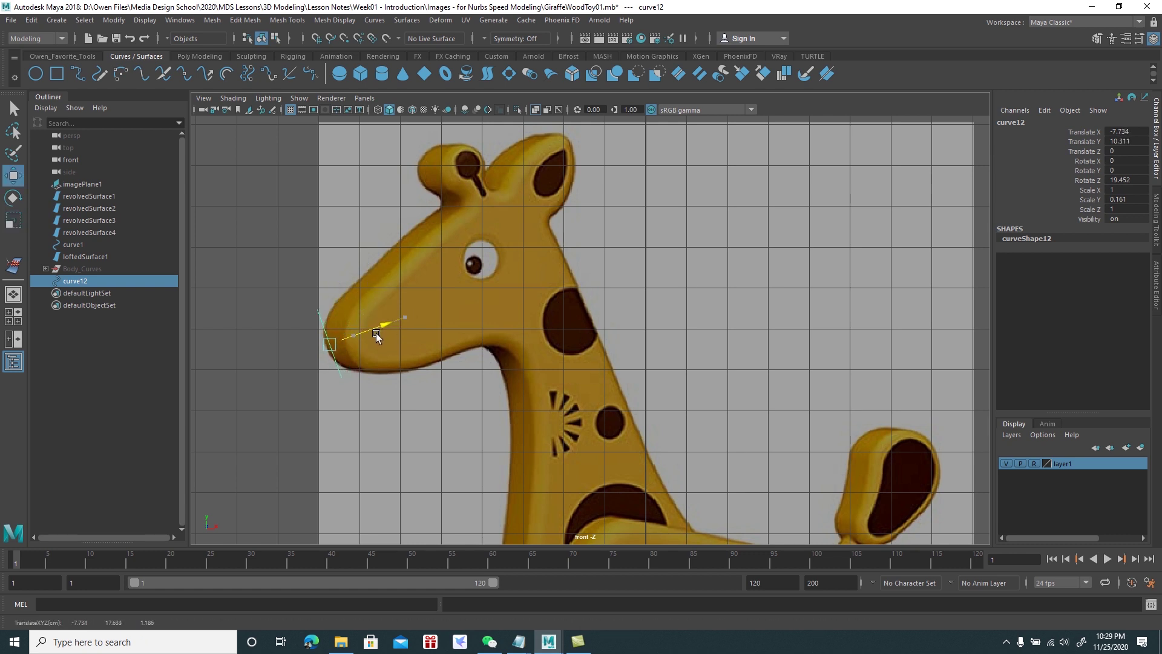
key(r)
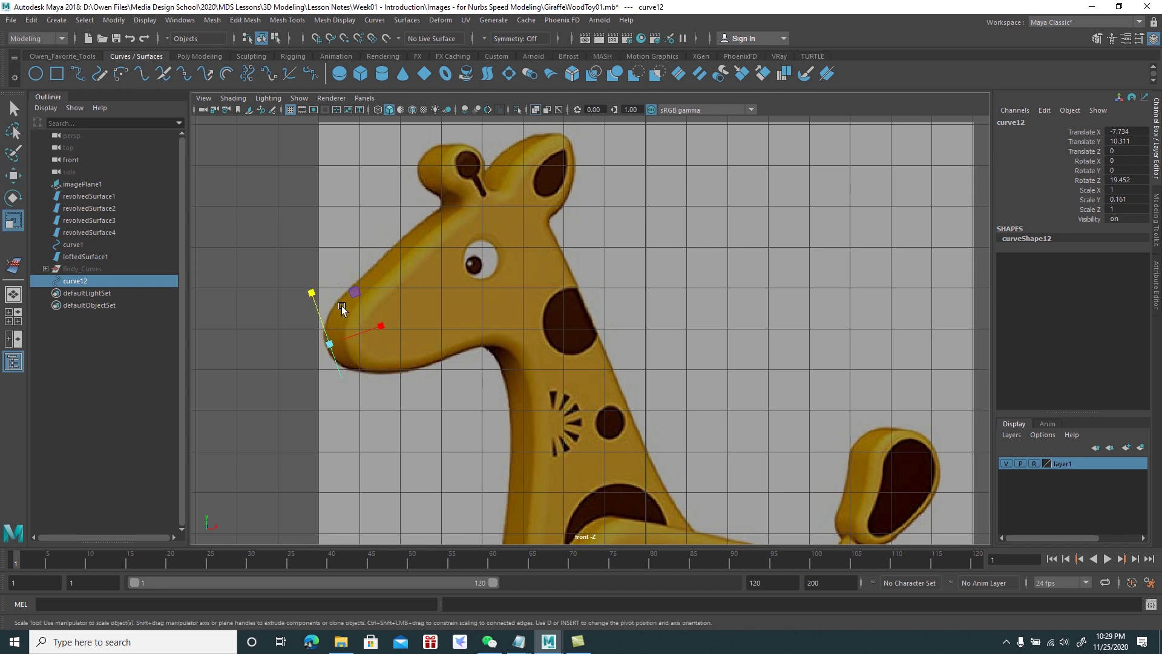
drag(314, 293, 320, 309)
Duplicate the line as curve13, set back along the snout and lengthened across the muzzle
key(w)
key(ctrl+d)
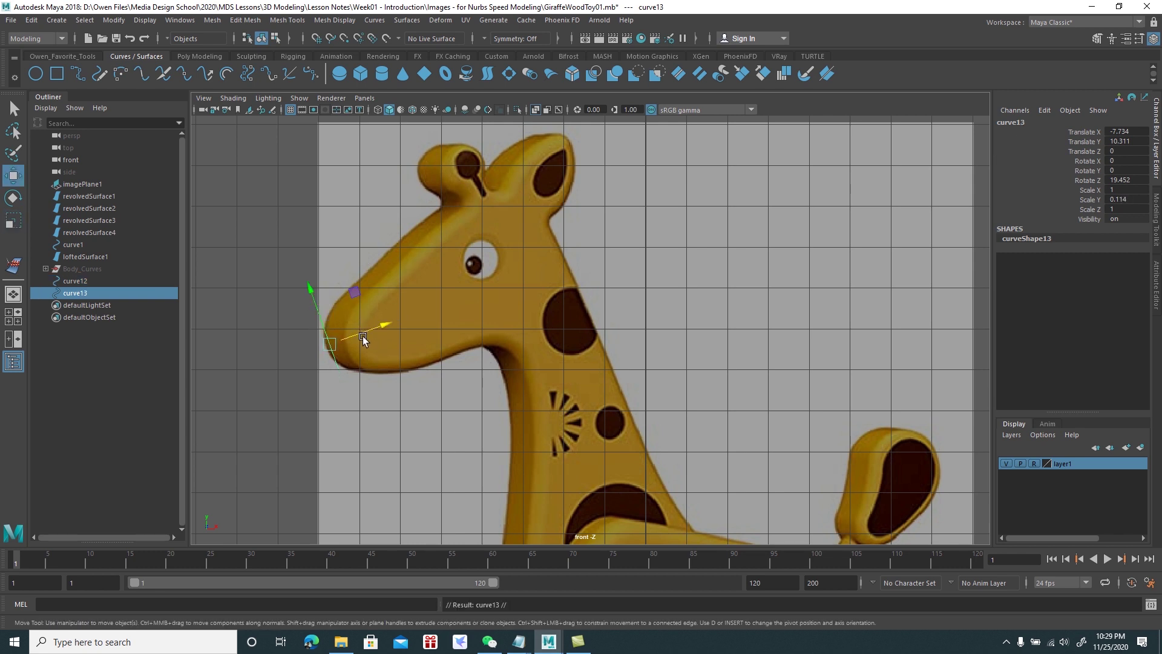
drag(365, 333, 405, 312)
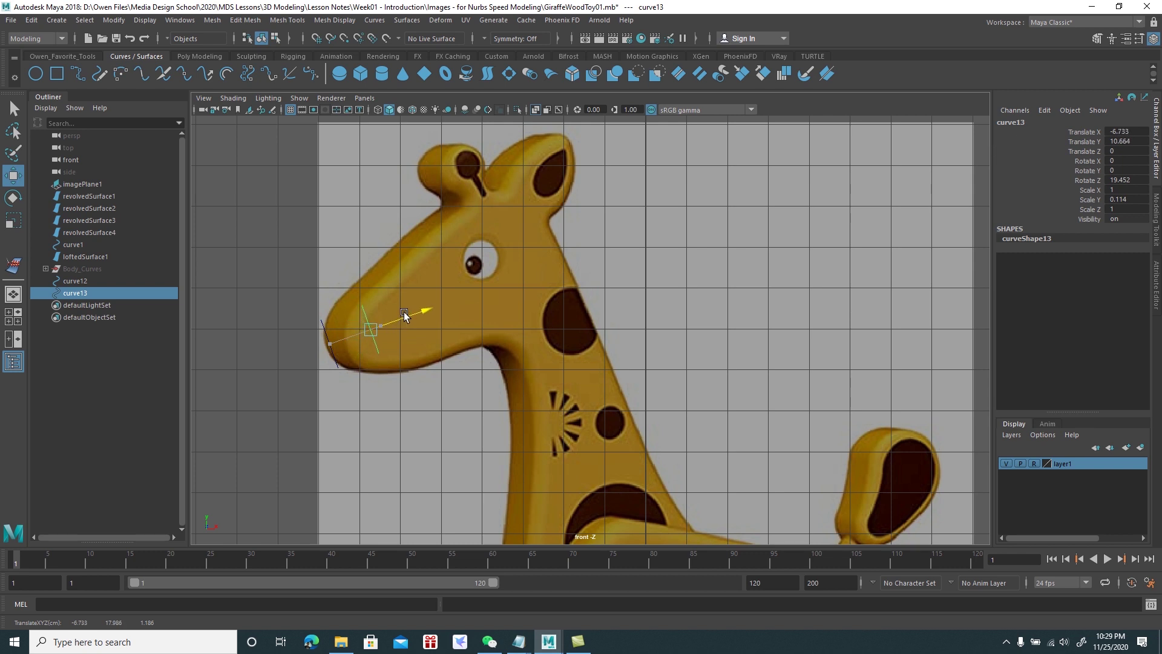
drag(405, 312, 410, 310)
key(r)
drag(358, 273, 350, 241)
Add curve14 toward the eye, stretched to the head's height and aligned with the outline
key(w)
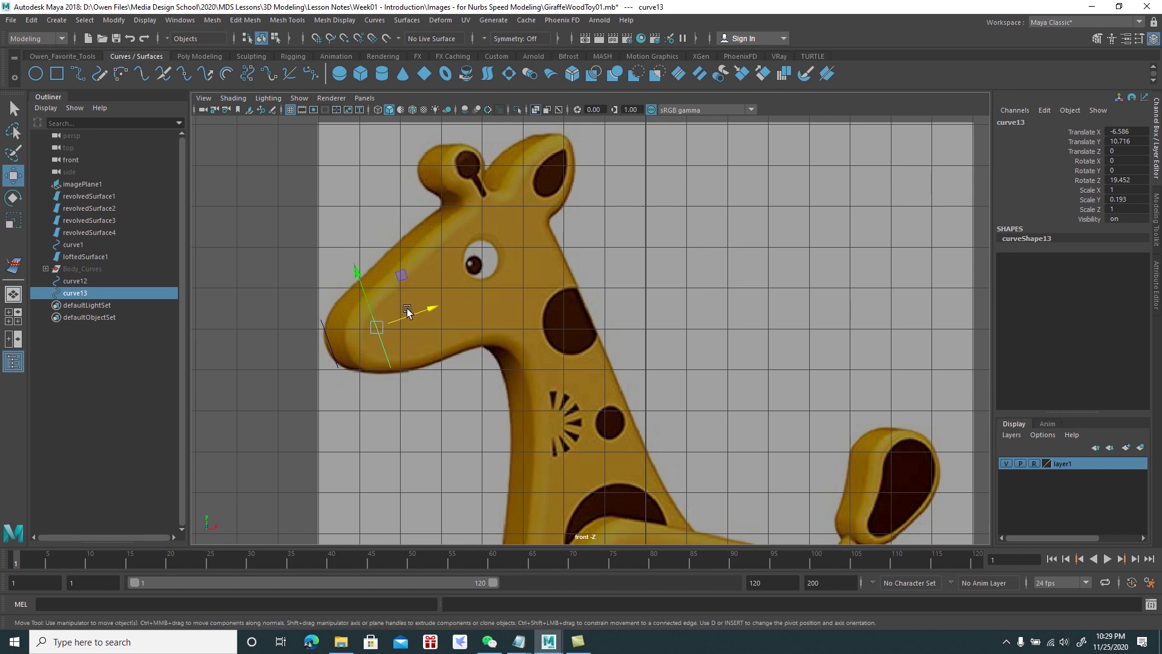
key(ctrl+d)
drag(417, 315, 475, 289)
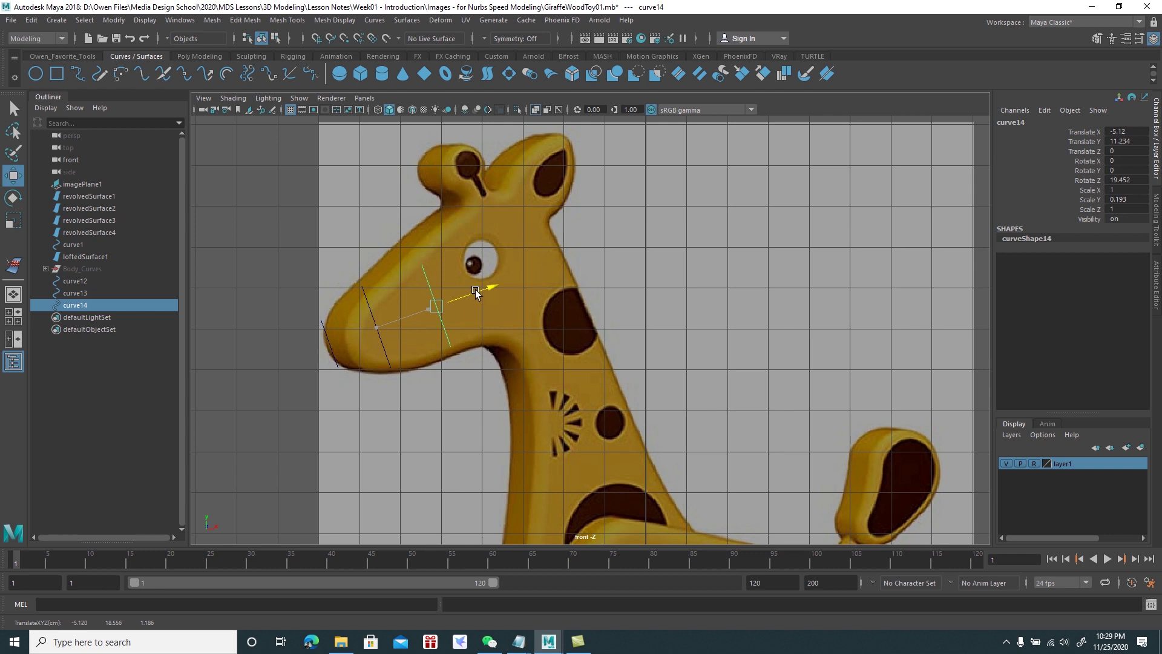
key(r)
drag(422, 257, 419, 242)
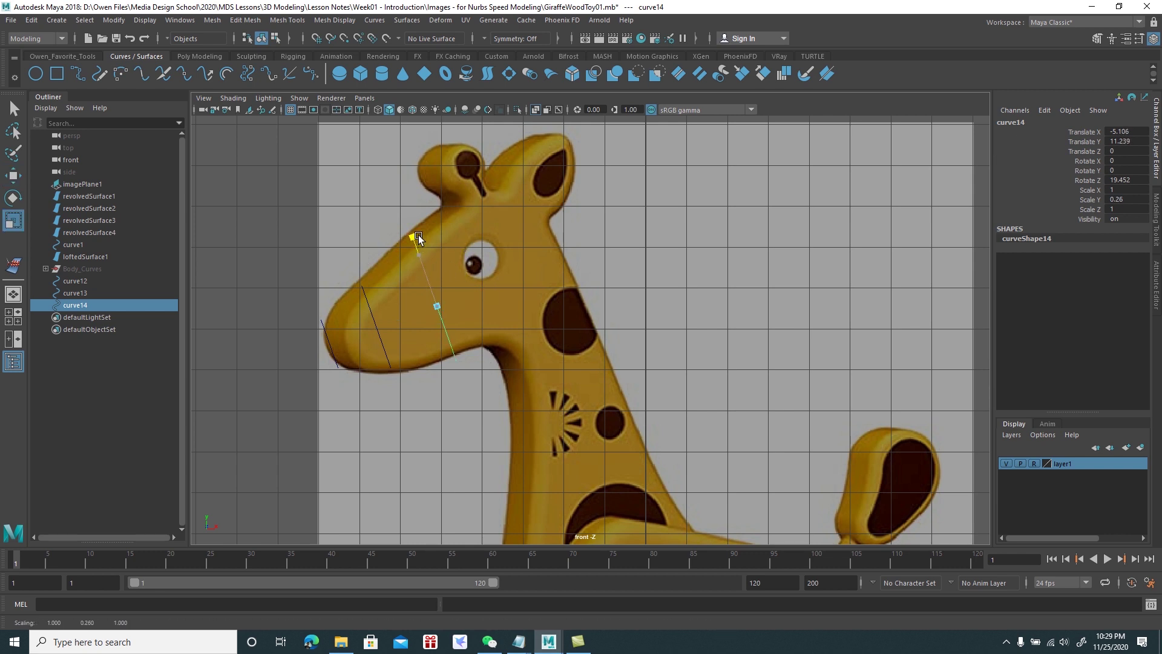
key(w)
drag(426, 267, 415, 245)
key(r)
key(w)
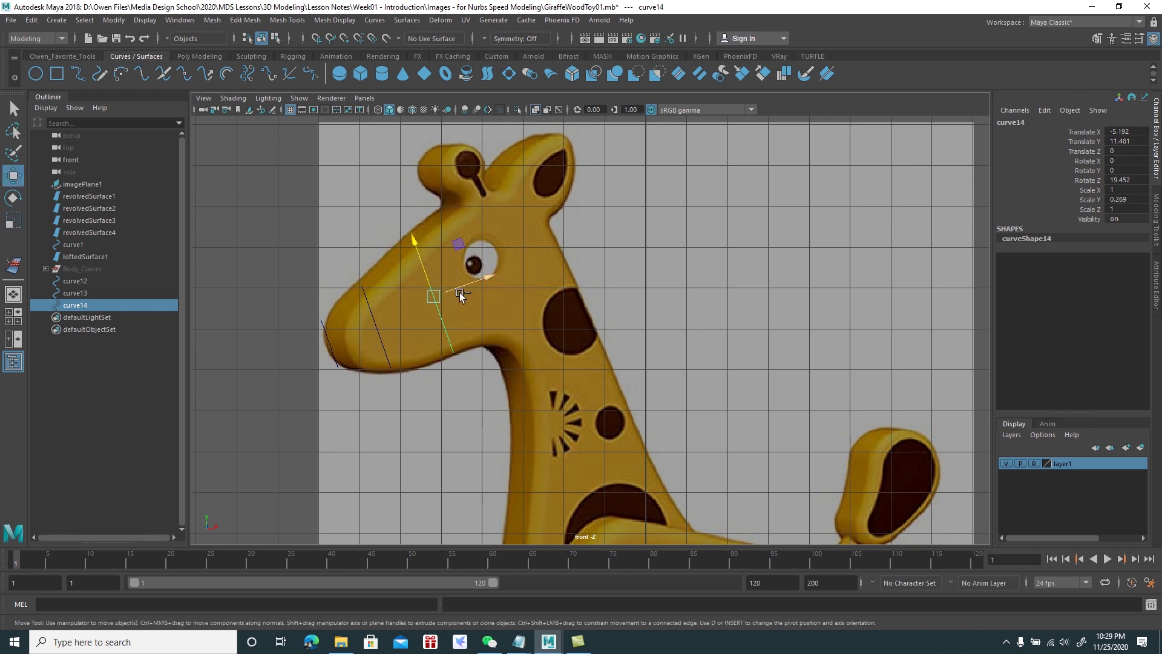
Add curve15 tilted and lengthened across the head at the eye, then copy it as curve16 behind the eye
key(ctrl+d)
drag(450, 292, 532, 263)
key(e)
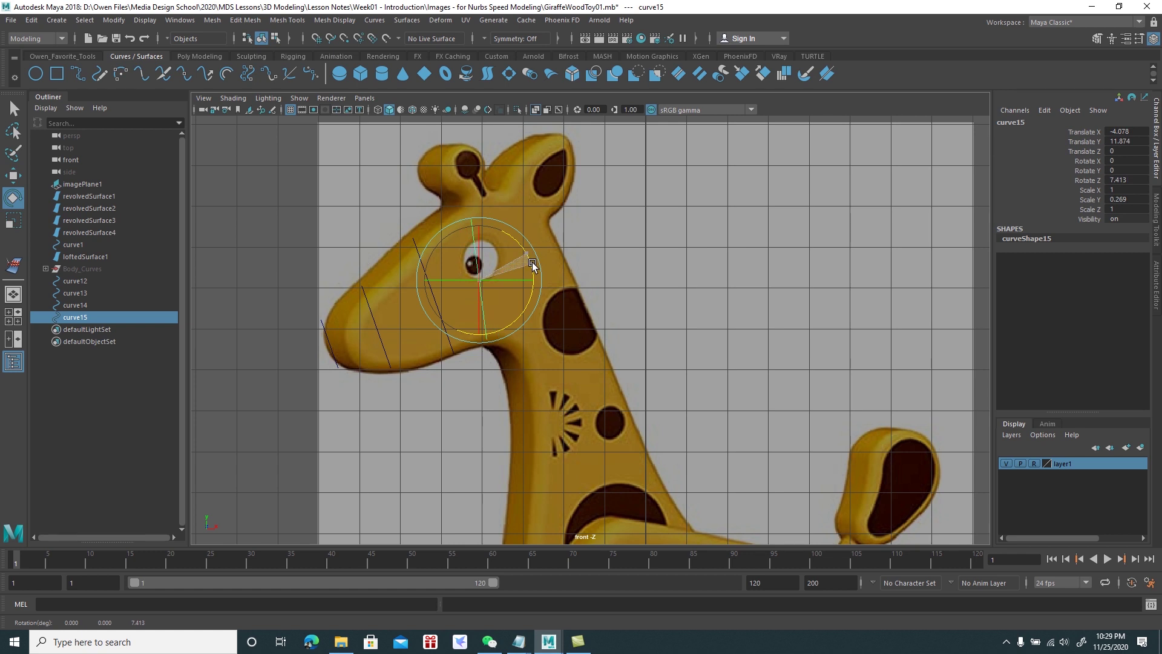
drag(532, 263, 529, 259)
key(w)
key(r)
drag(473, 235, 476, 172)
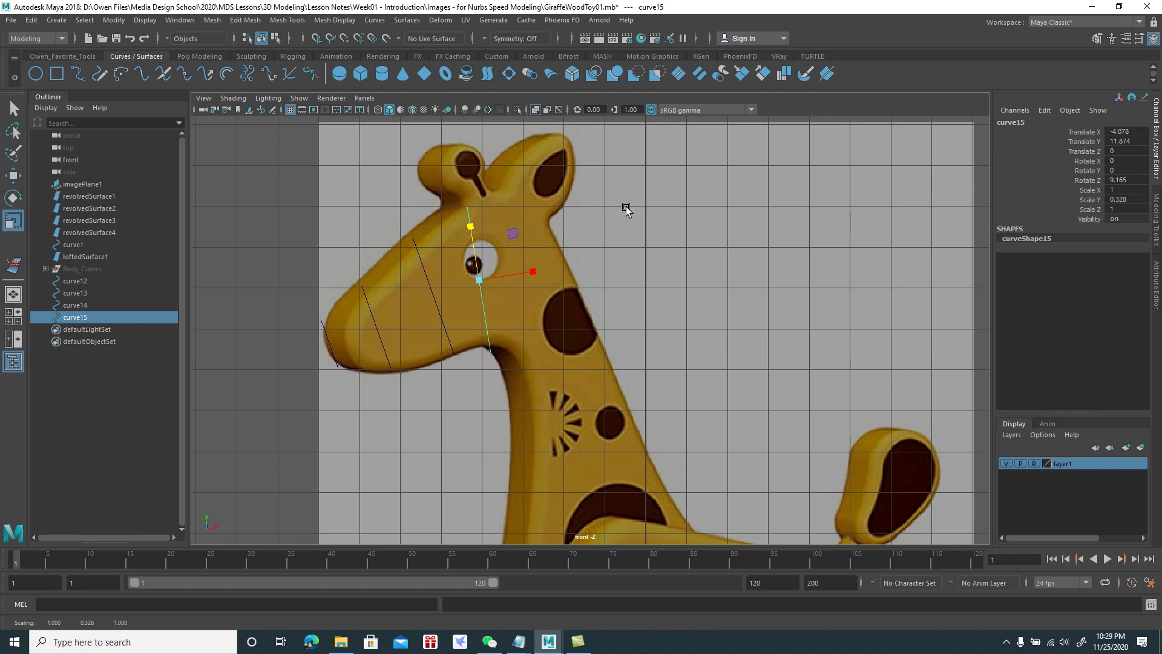
key(w)
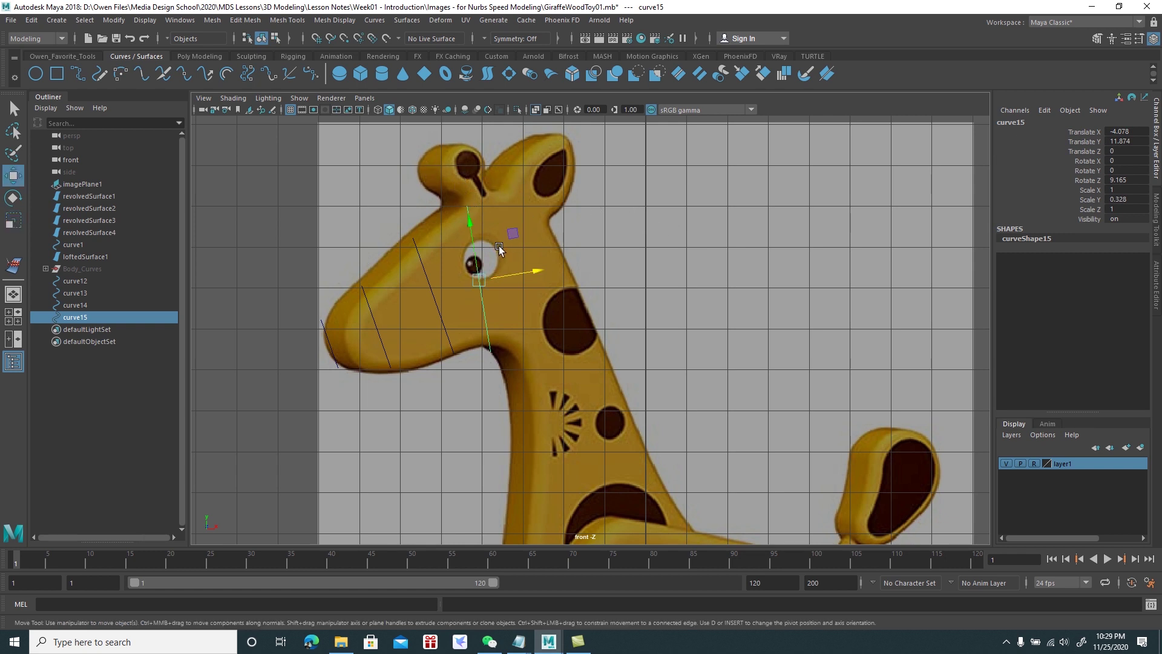
drag(475, 255, 474, 240)
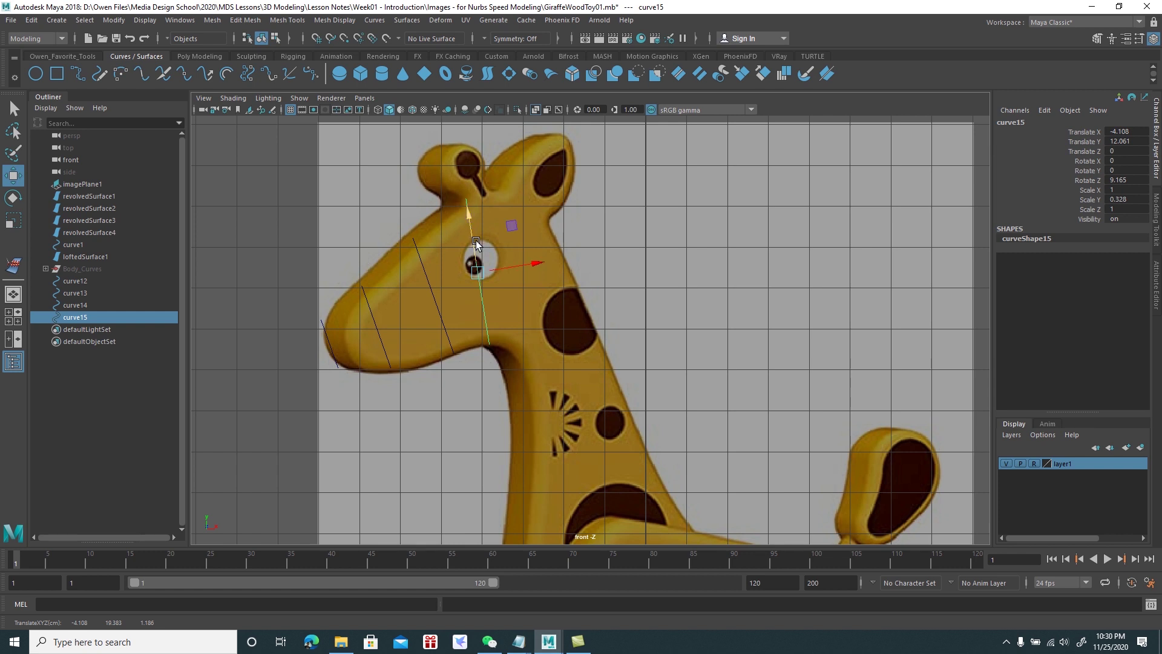
key(ctrl+d)
drag(505, 269, 550, 264)
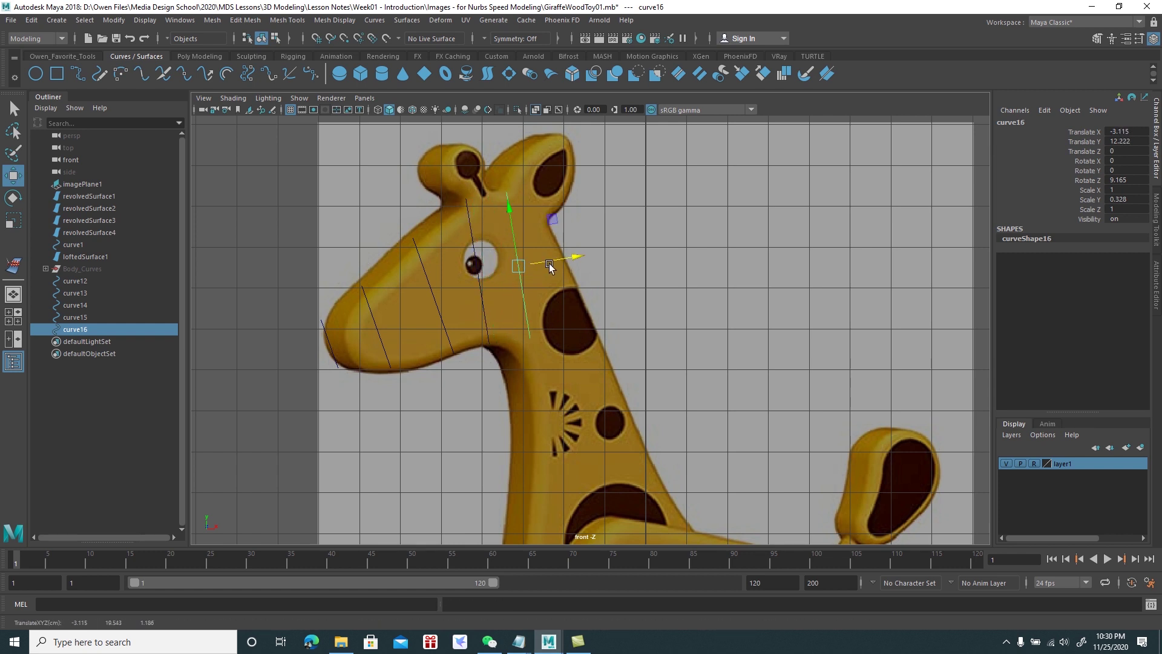
Tilt, reposition and slightly shorten curve16 on the back of the head
middle_drag(554, 220, 546, 232)
key(e)
drag(559, 245, 569, 282)
key(w)
middle_drag(559, 250, 568, 251)
key(e)
drag(569, 269, 568, 253)
key(w)
mouse_move(568, 246)
middle_down()
mouse_move(526, 219)
mouse_move(523, 239)
middle_up()
key(r)
key(w)
key(r)
middle_drag(526, 220, 525, 226)
key(w)
Duplicate as curve17, moved onto the upper neck, tilted and shortened to its width
key(ctrl+d)
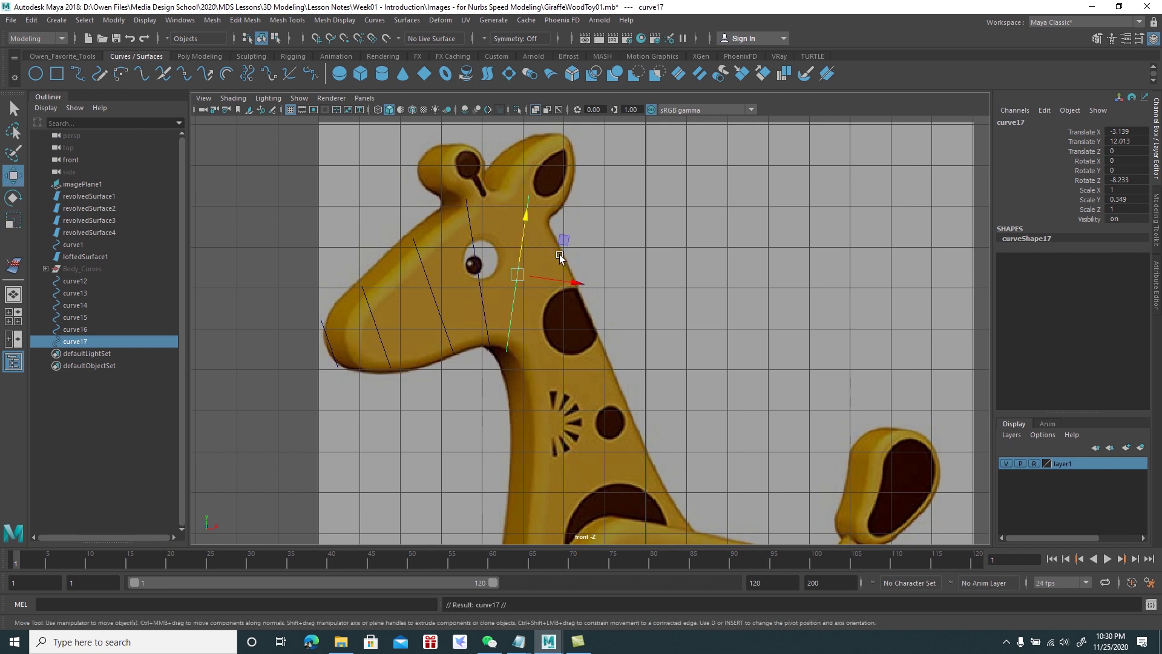
middle_drag(564, 244, 577, 266)
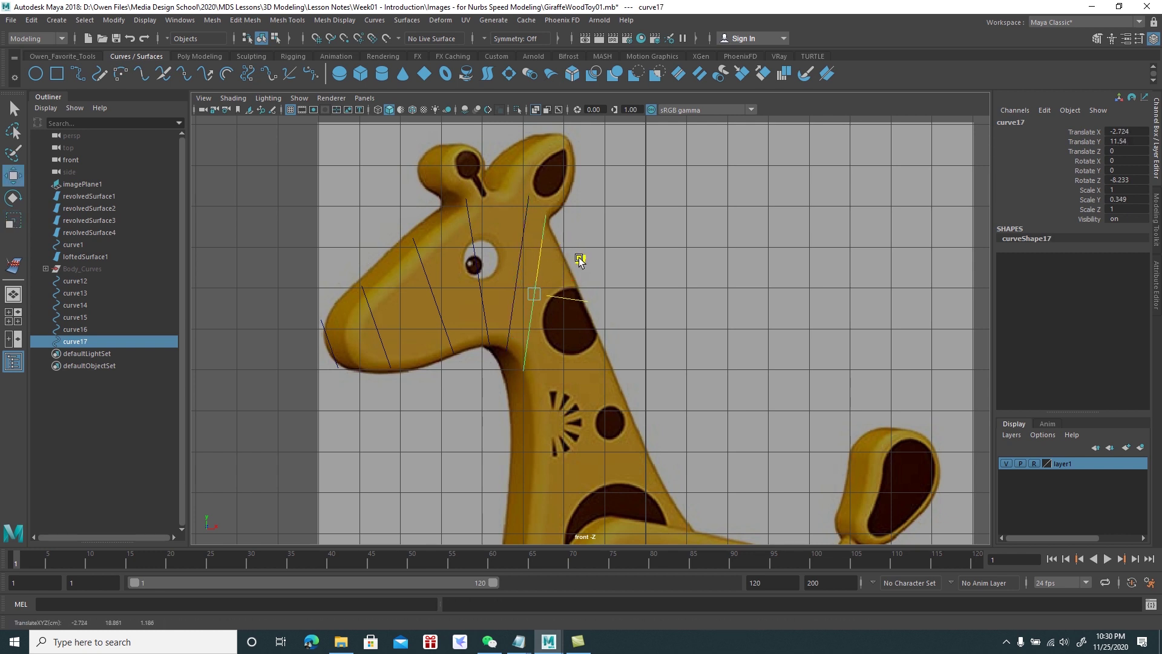
key(e)
drag(579, 275, 586, 313)
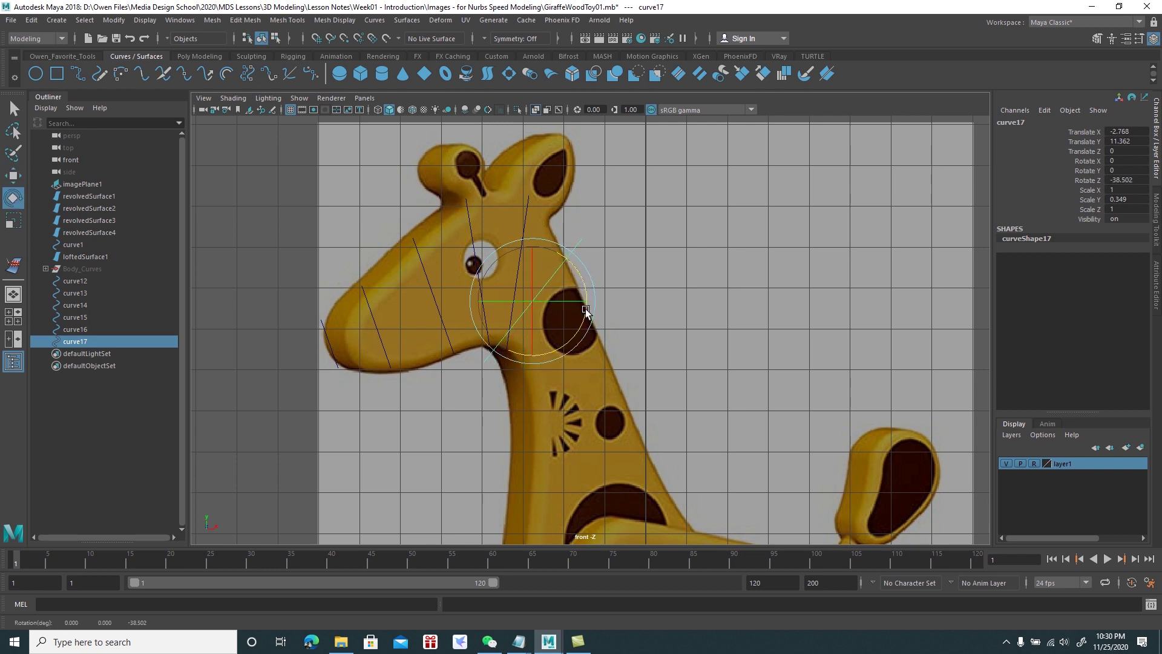
key(r)
mouse_move(569, 259)
mouse_down()
mouse_move(561, 274)
mouse_move(611, 313)
mouse_move(602, 294)
mouse_up()
key(w)
Scale curve17 along its own axes to fit the neck and center it there
key(e)
key(w)
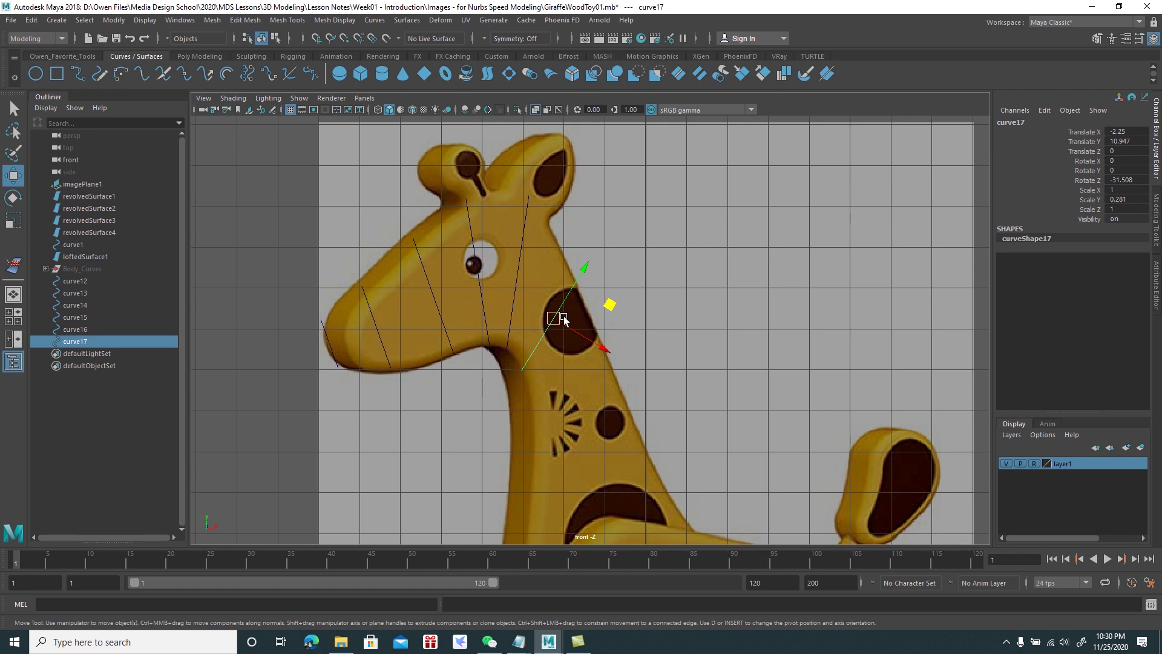
key(r)
drag(555, 319, 519, 303)
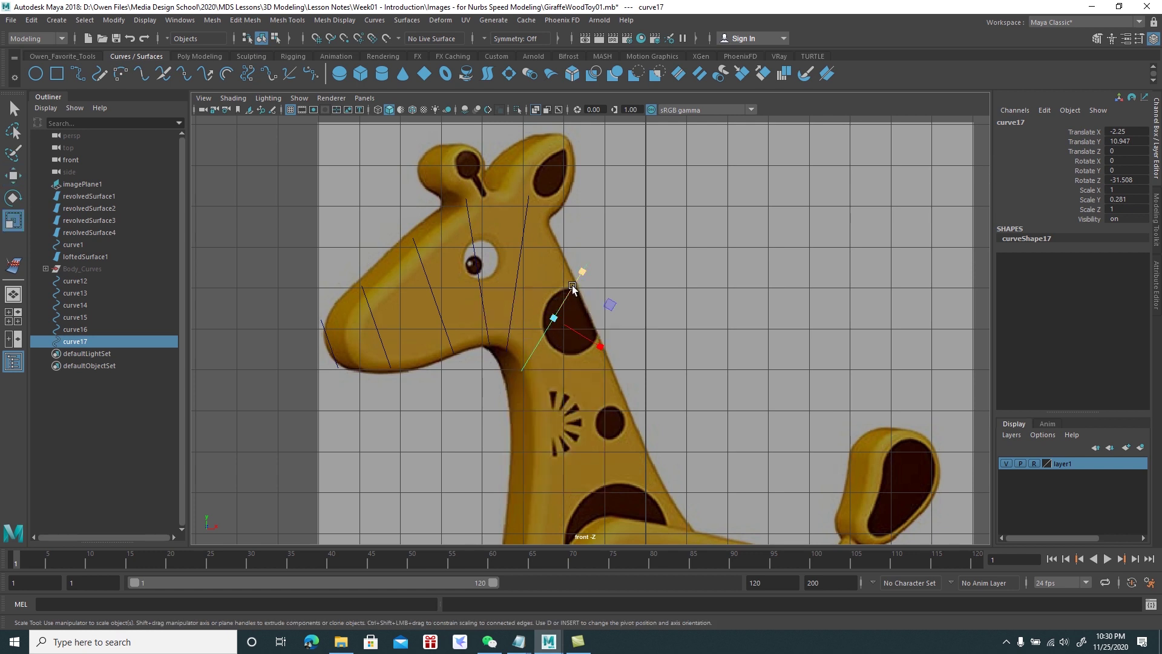
drag(584, 276, 553, 327)
key(w)
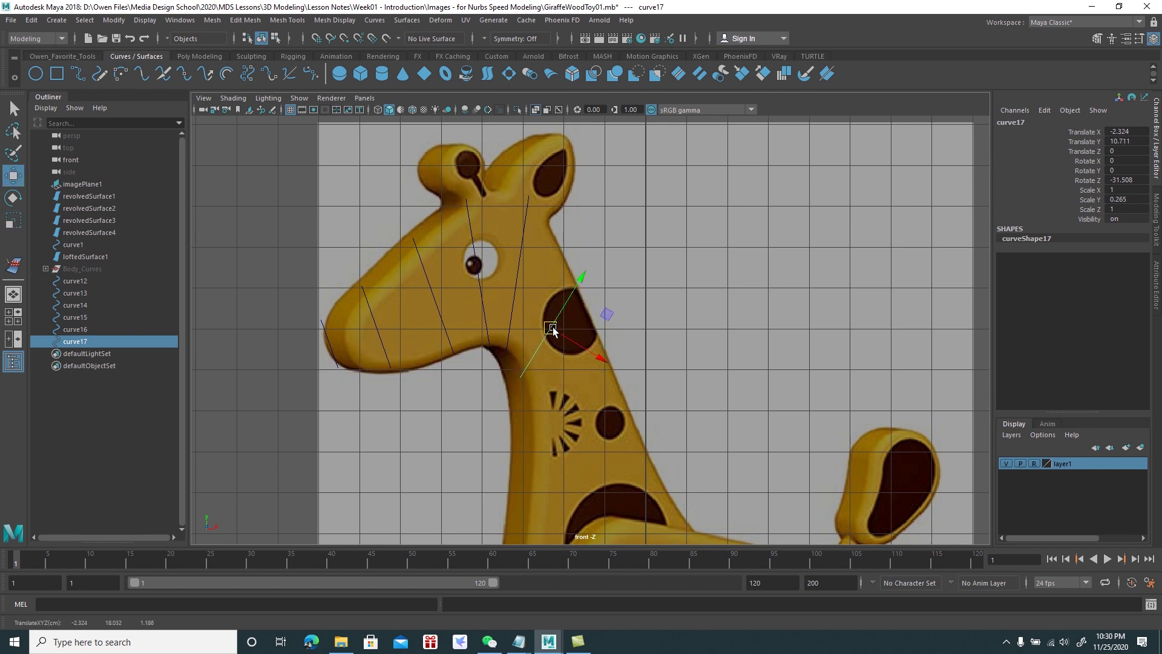
key(r)
drag(581, 277, 577, 290)
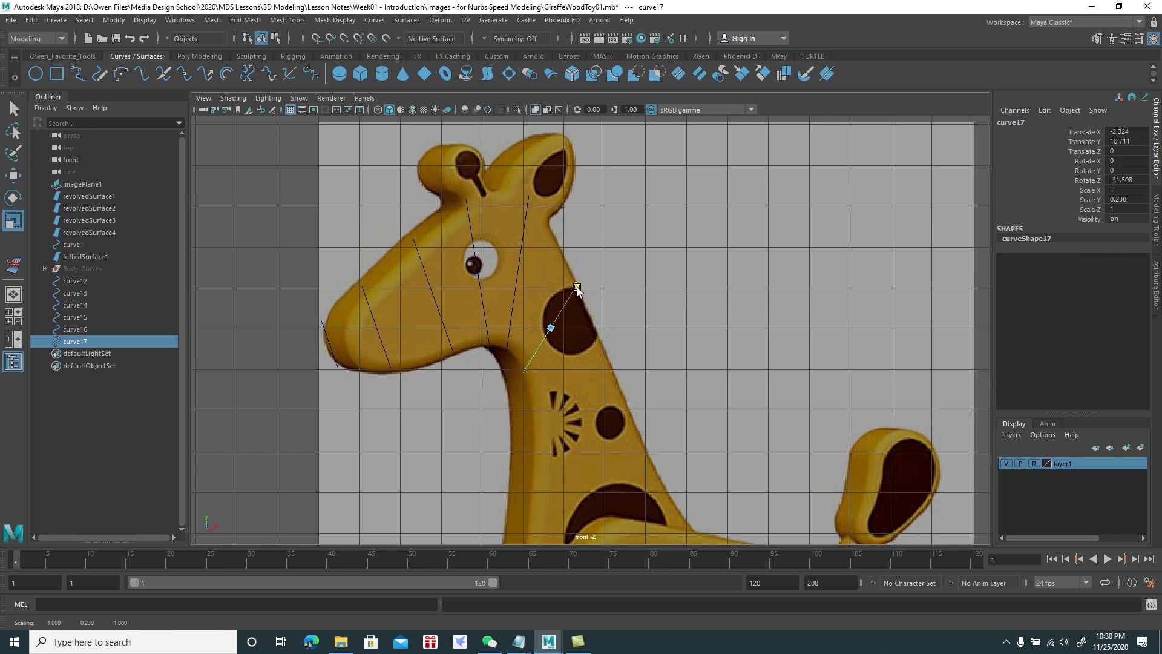
key(w)
drag(571, 299, 632, 394)
Add curve18 across the neck beside the sunburst, slightly shortened and nudged into place
key(ctrl+d)
key(e)
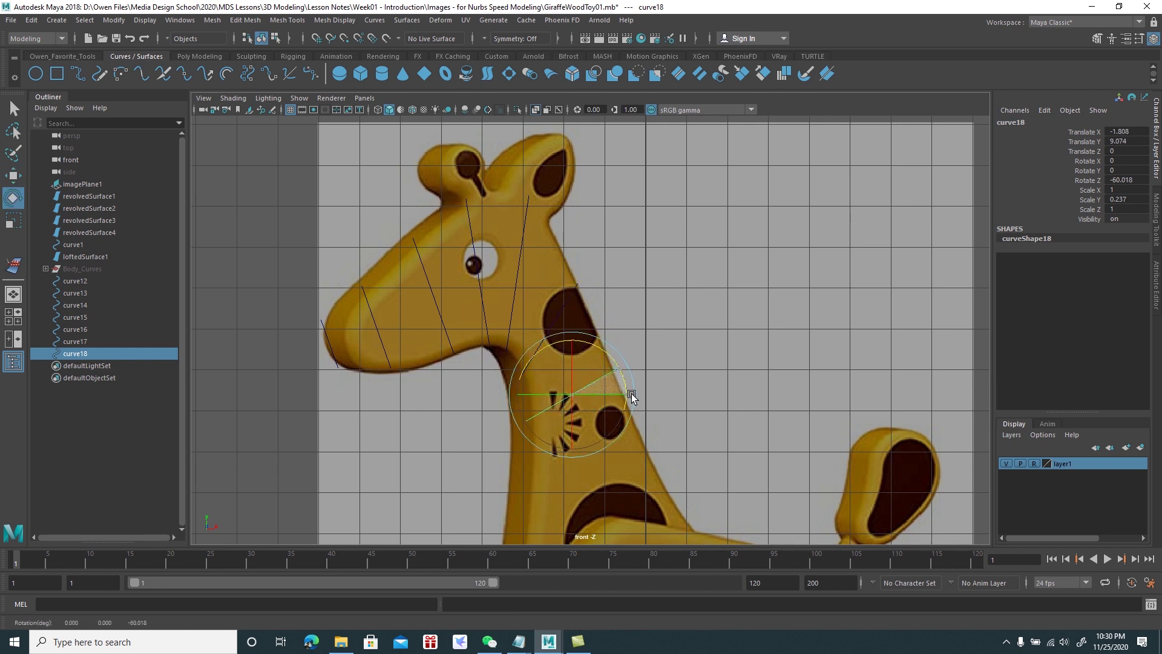
key(r)
drag(623, 373, 618, 373)
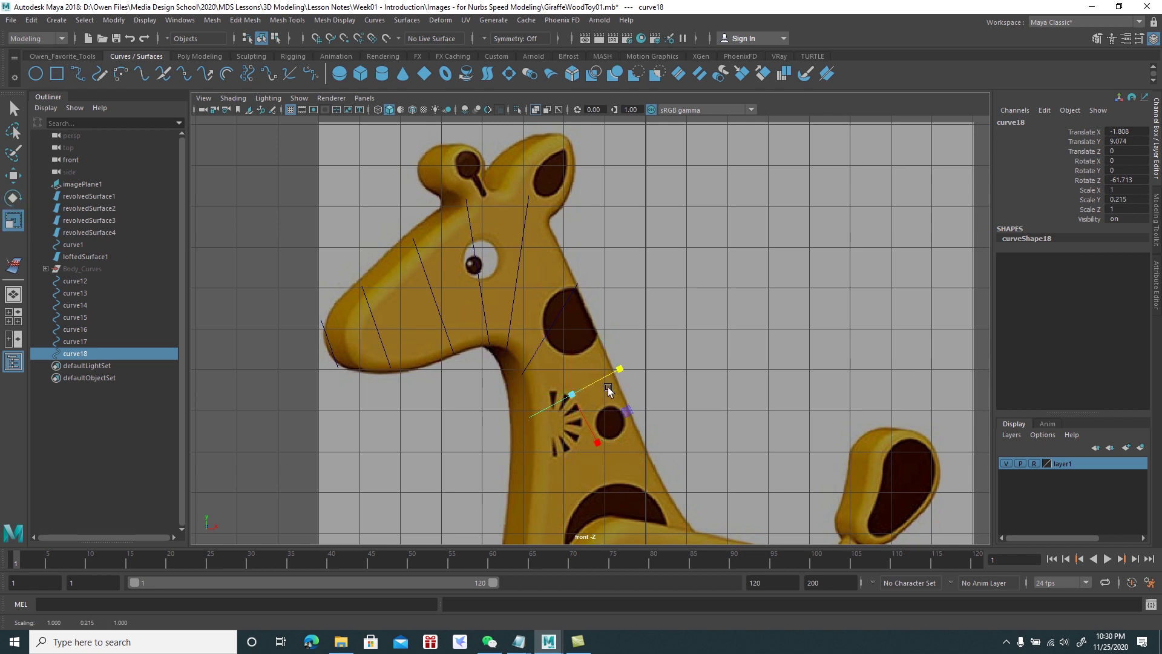
key(w)
drag(610, 372, 609, 373)
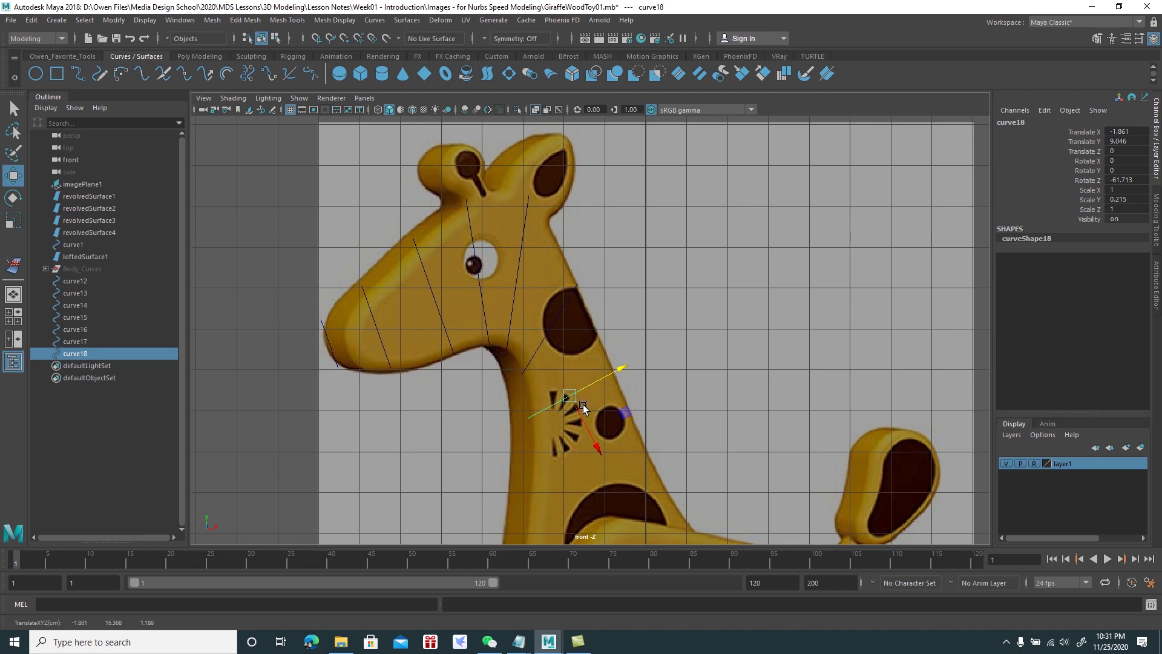
drag(608, 376, 606, 379)
scroll(605, 388, down, 2)
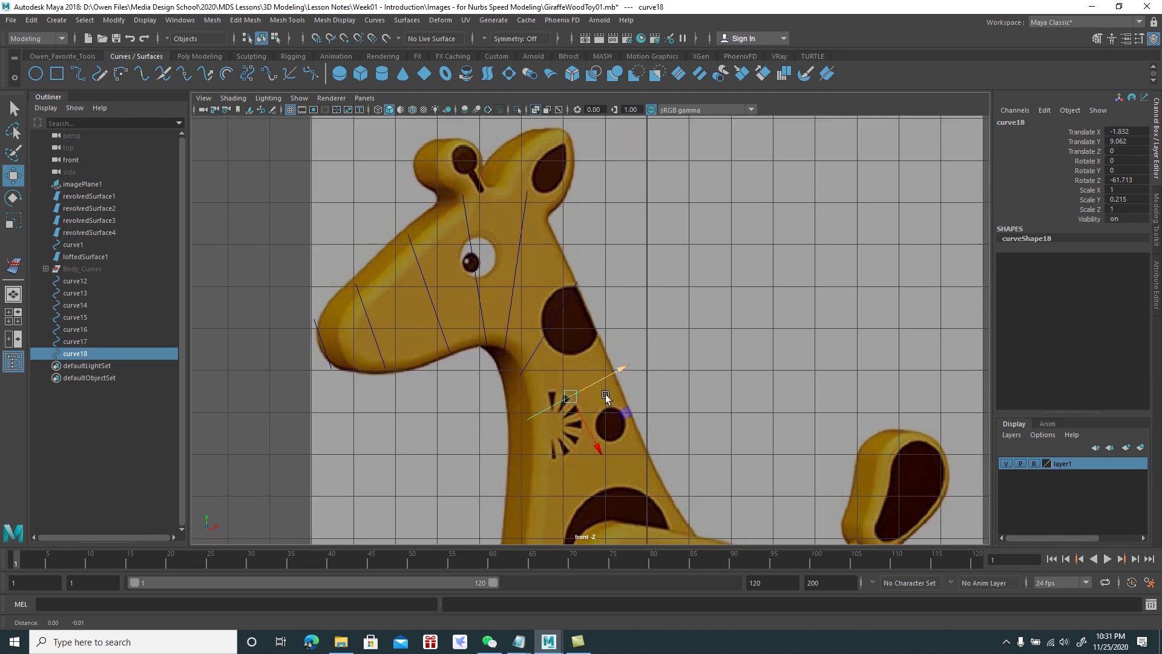
Duplicate the neck line as curve19 and align it on the lower neck
scroll(605, 394, up, 2)
alt+middle_drag(605, 394, 571, 317)
key(ctrl+d)
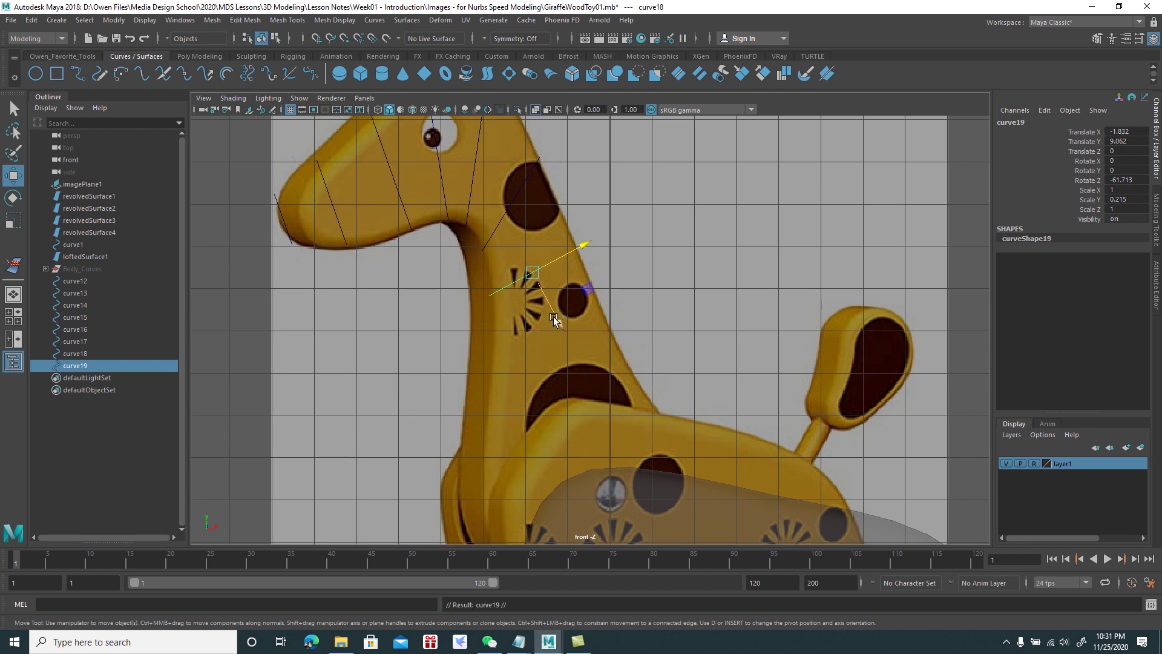
mouse_move(587, 289)
mouse_down()
mouse_move(600, 367)
mouse_move(603, 317)
mouse_up()
key(e)
key(r)
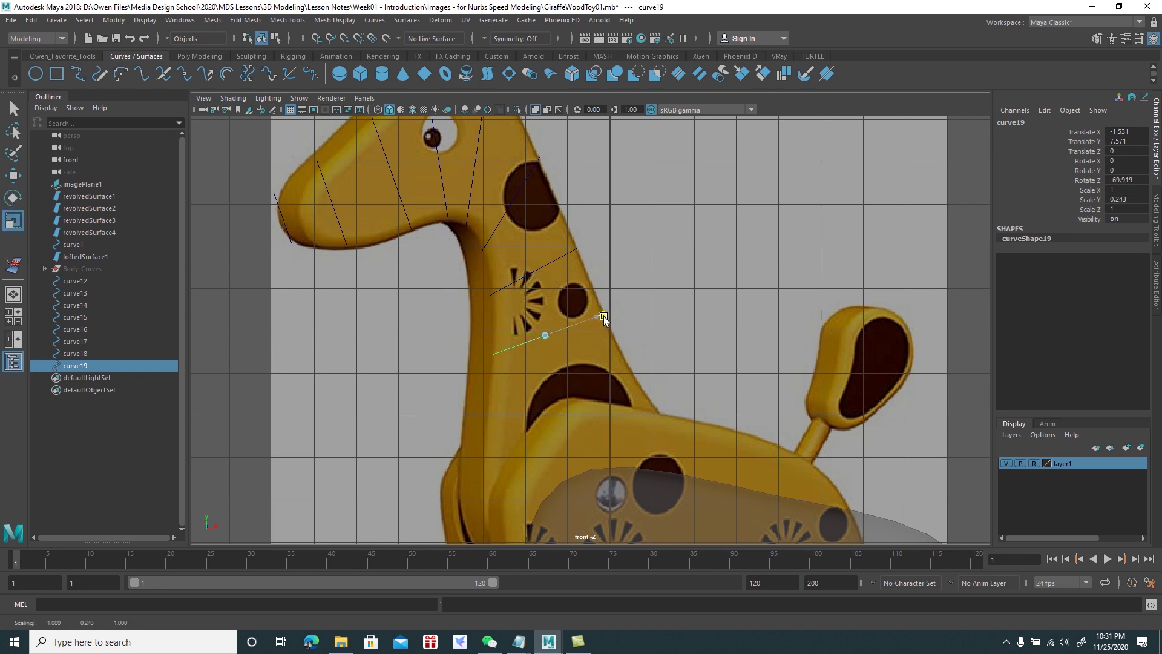
key(w)
click(569, 364)
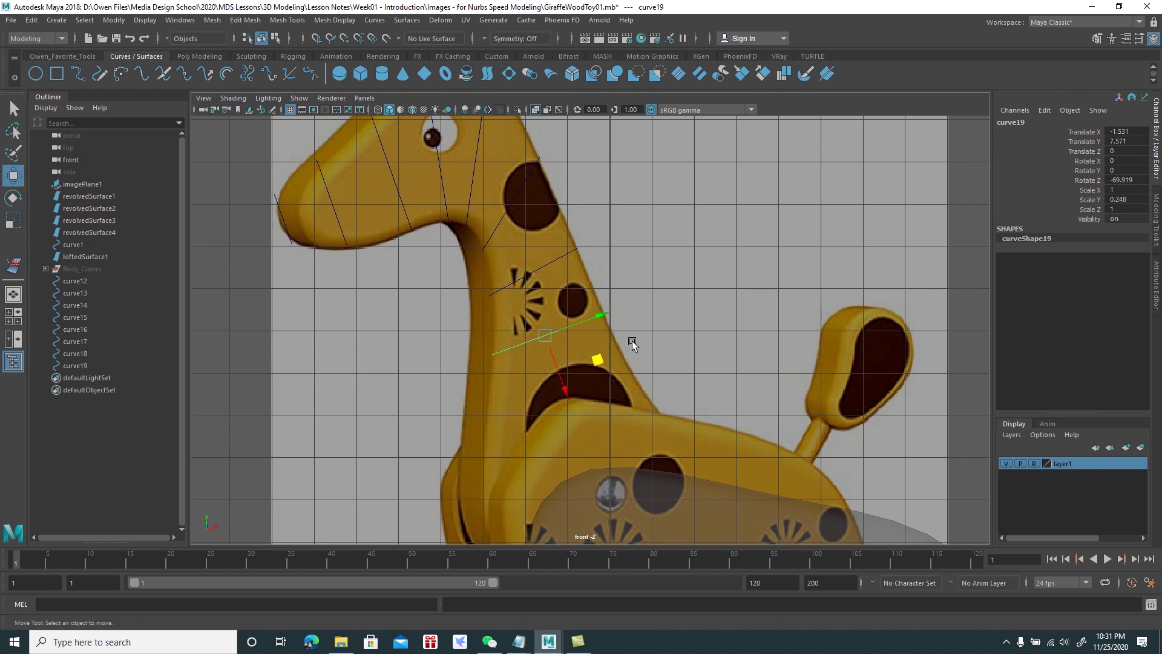
click(569, 324)
scroll(570, 324, up, 3)
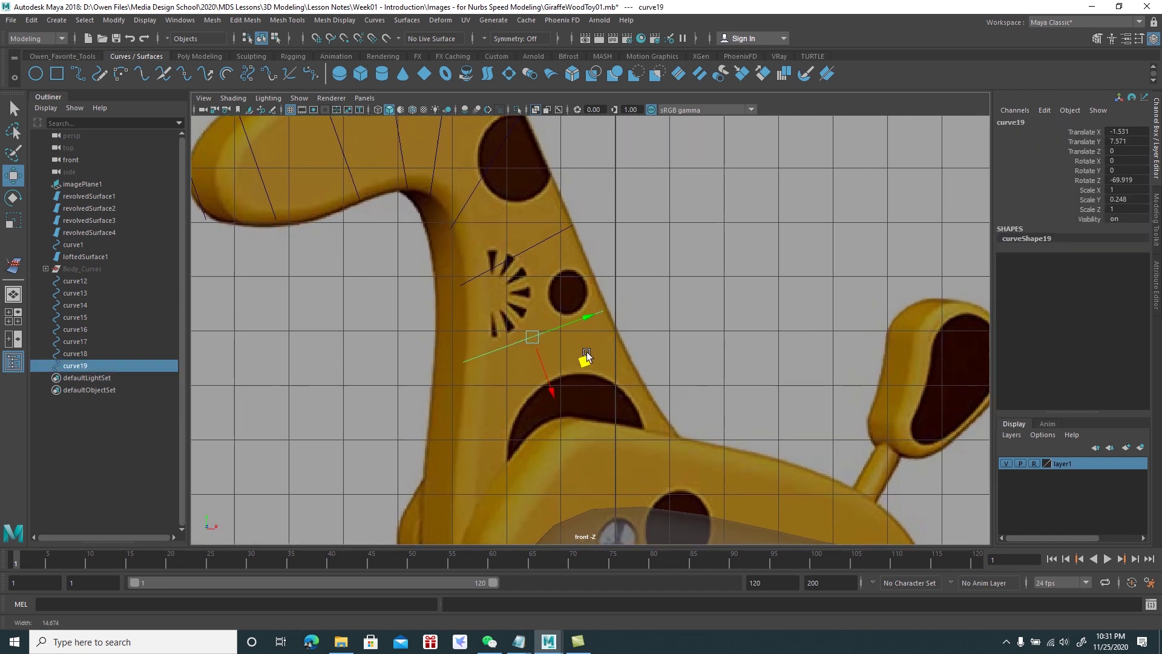
drag(576, 321, 579, 319)
key(r)
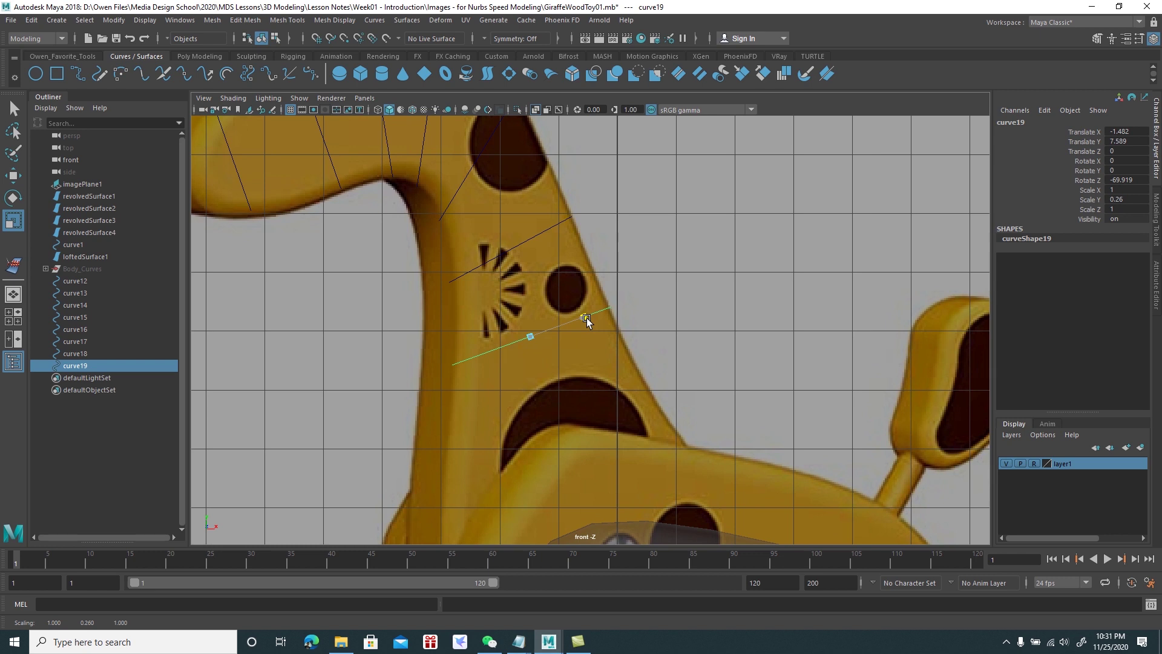
key(w)
Add curve20 further down the neck, sized to the neck width and lined up with the outline
alt+middle_drag(580, 367, 539, 293)
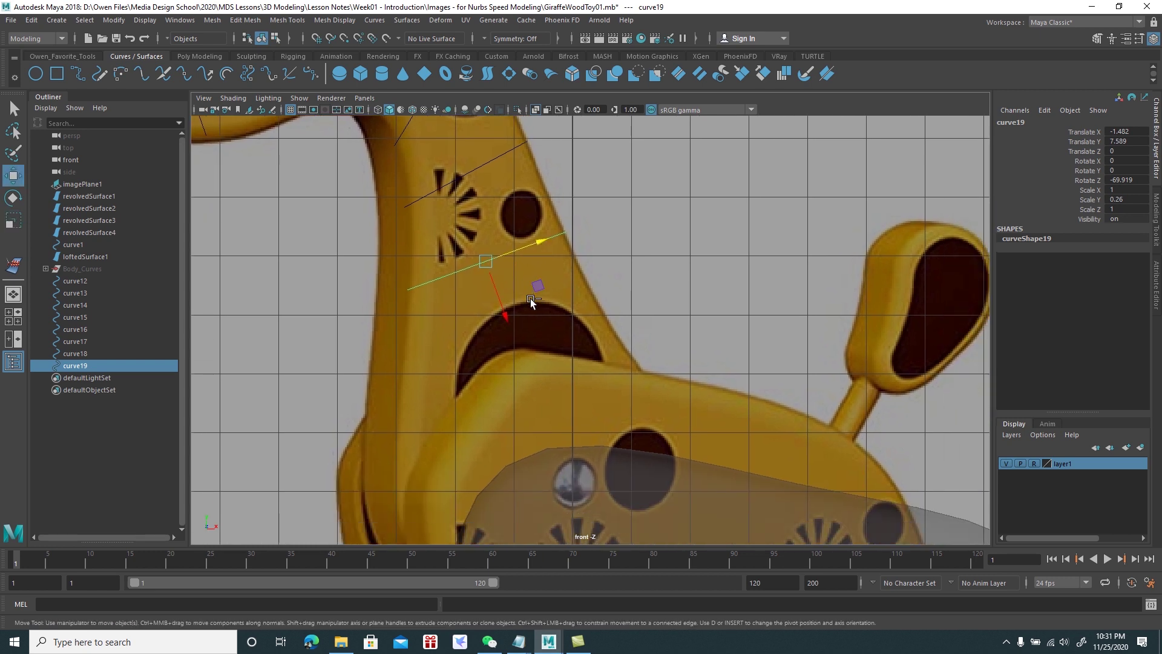
key(ctrl+d)
drag(504, 315, 517, 409)
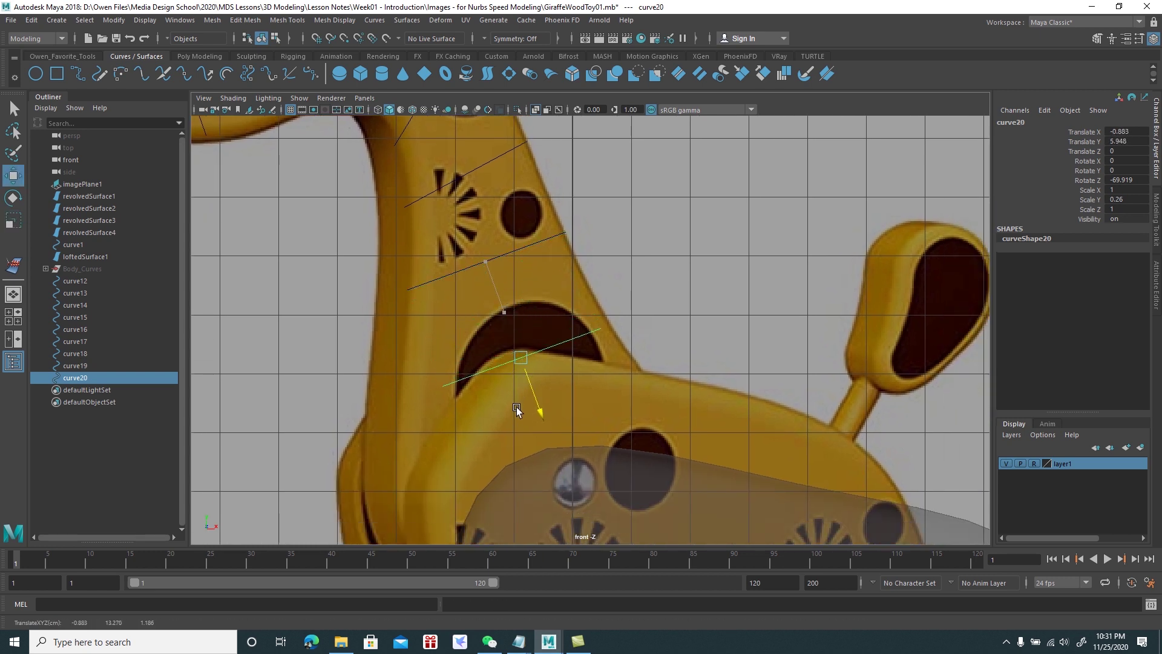
key(r)
drag(577, 338, 582, 340)
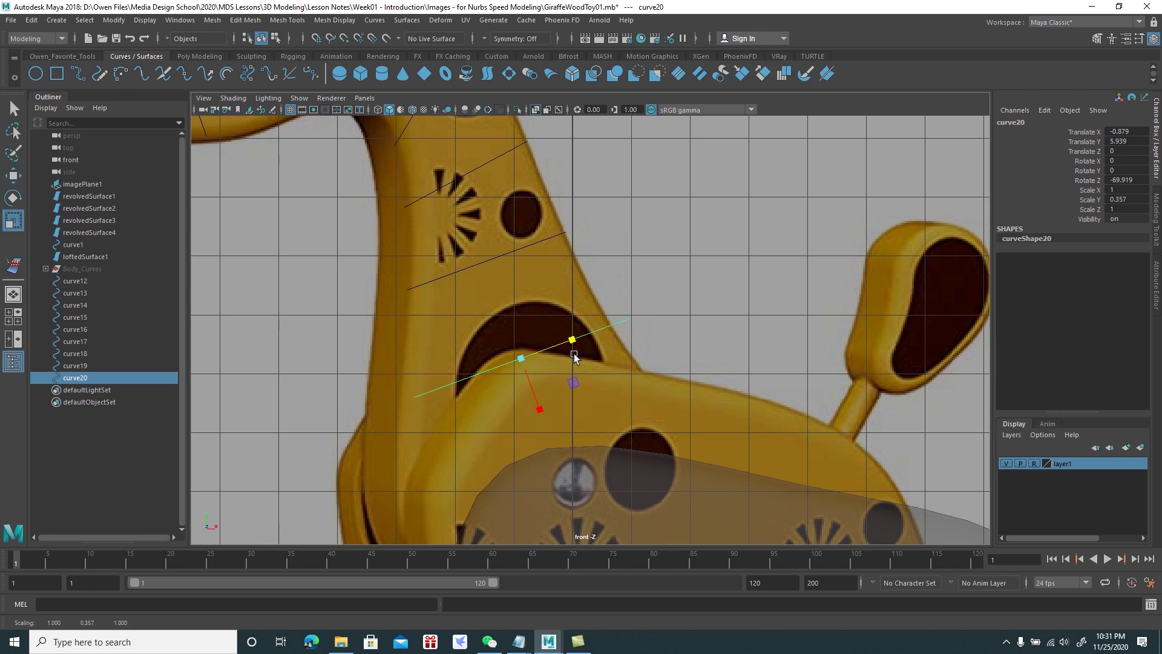
key(w)
drag(561, 353, 553, 361)
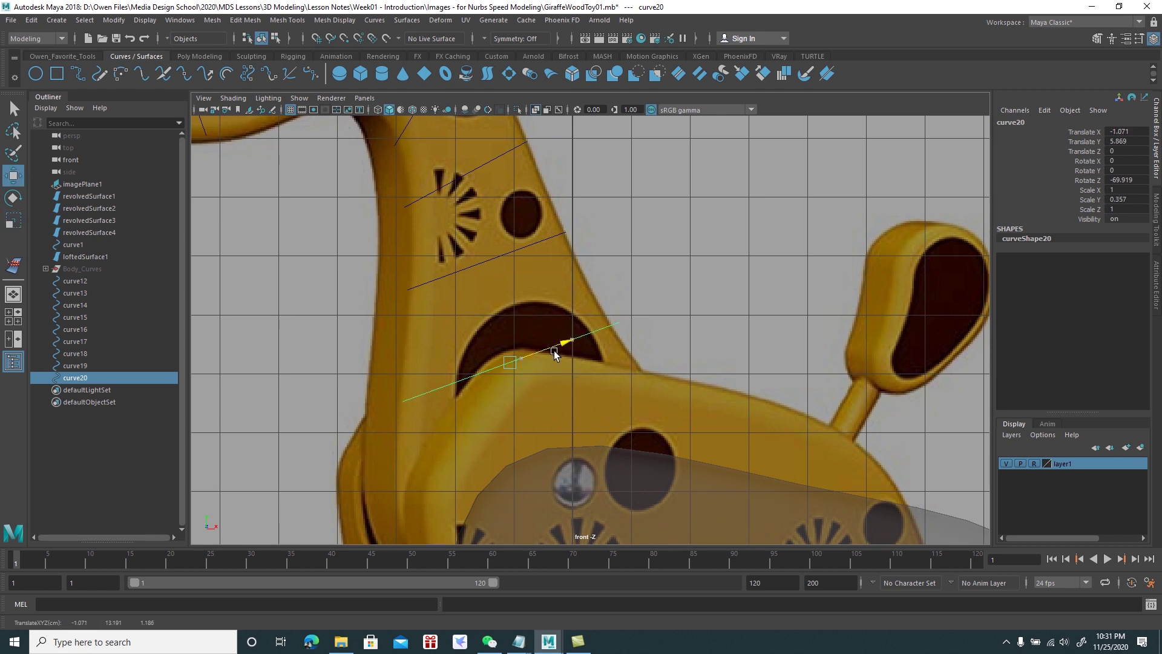
key(r)
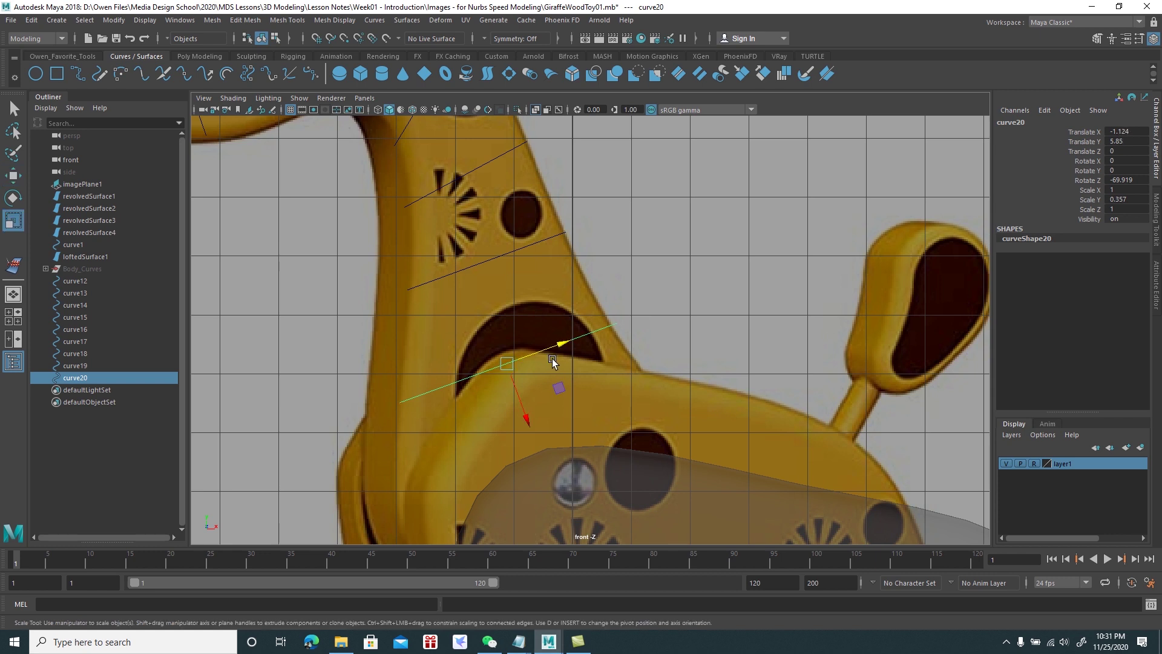
drag(558, 346, 557, 351)
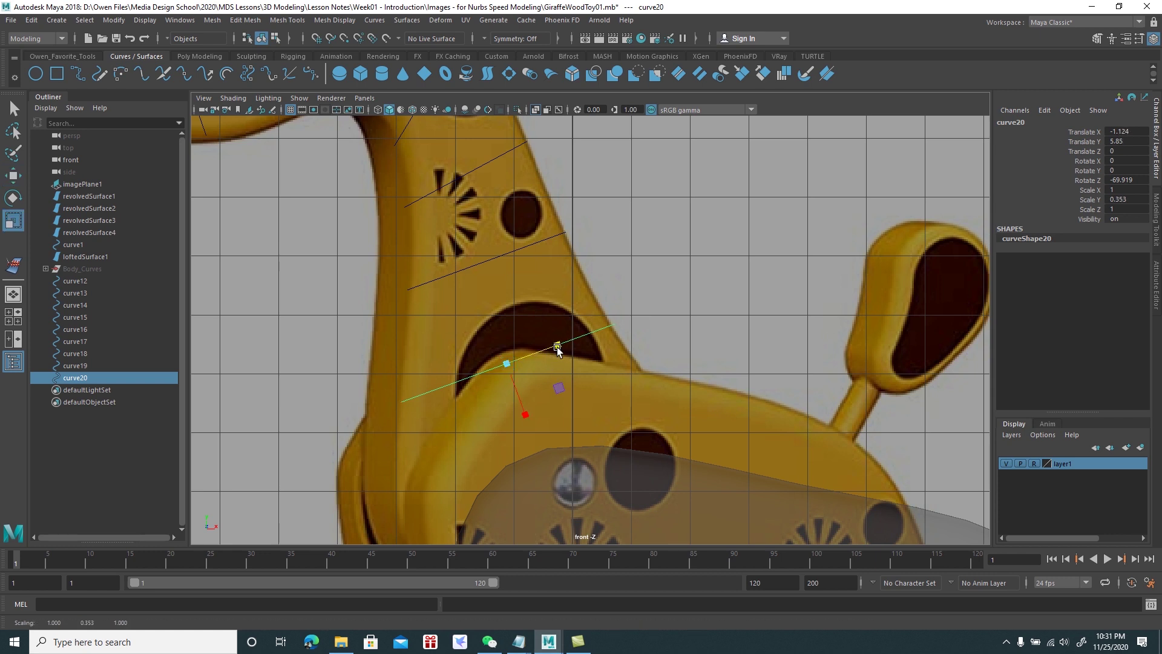
key(w)
Add curve21 toward the body, lengthened to match the wider outline
scroll(561, 383, down, 2)
alt+middle_drag(561, 383, 525, 285)
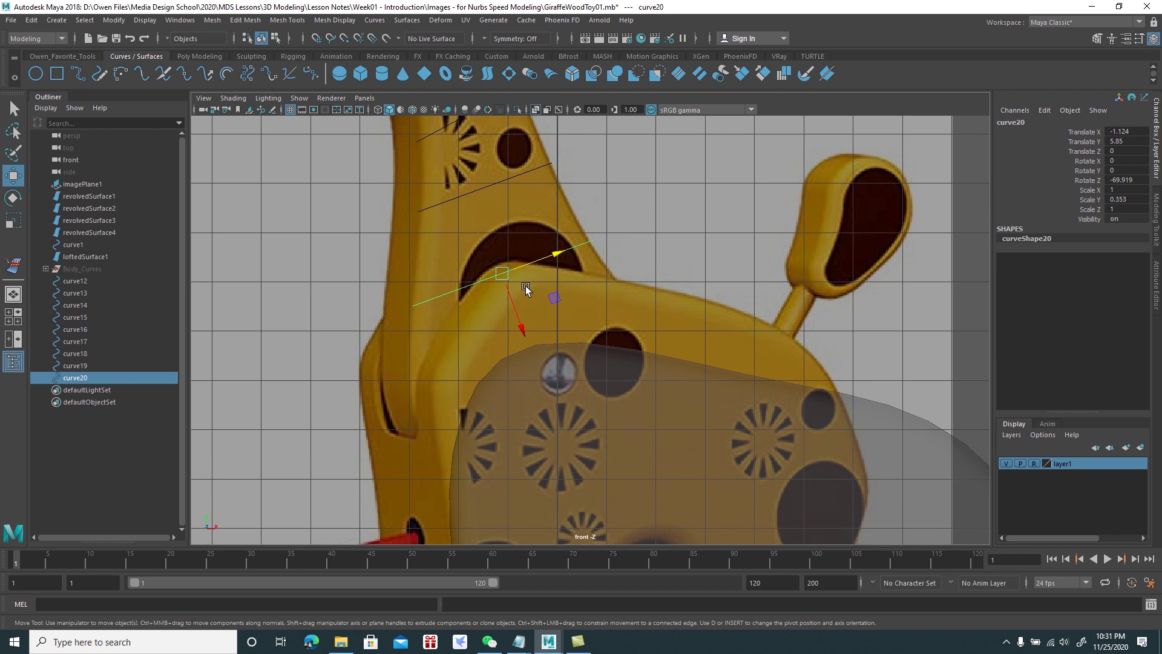
key(ctrl+d)
drag(518, 314, 546, 392)
key(r)
mouse_move(576, 332)
mouse_down()
mouse_move(597, 329)
mouse_move(564, 343)
mouse_up()
key(w)
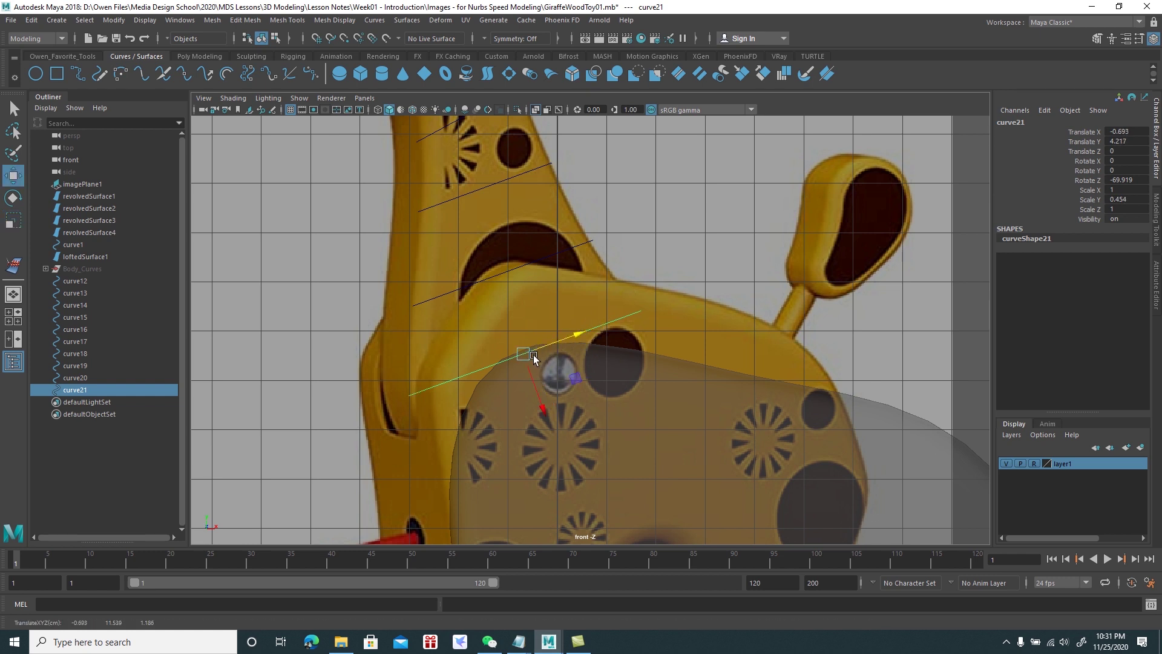
Add curve22 down in the body, slightly lengthened
key(ctrl+d)
mouse_move(534, 357)
mouse_down()
mouse_move(571, 459)
mouse_move(568, 438)
mouse_move(596, 402)
mouse_up()
key(r)
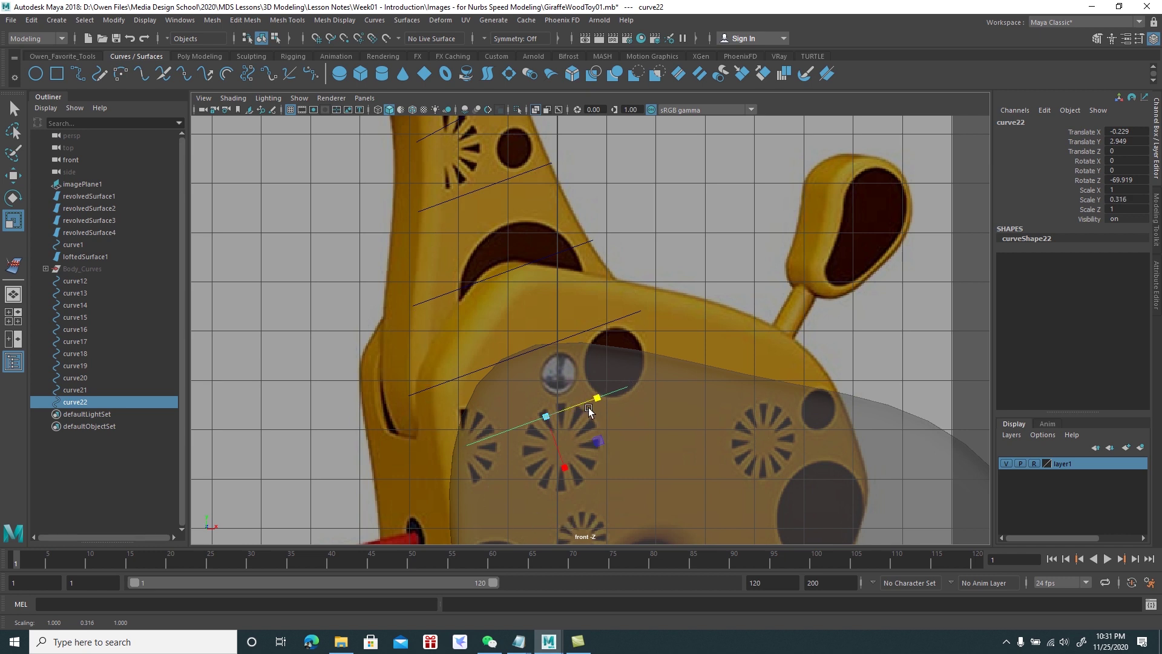
drag(594, 400, 596, 398)
key(w)
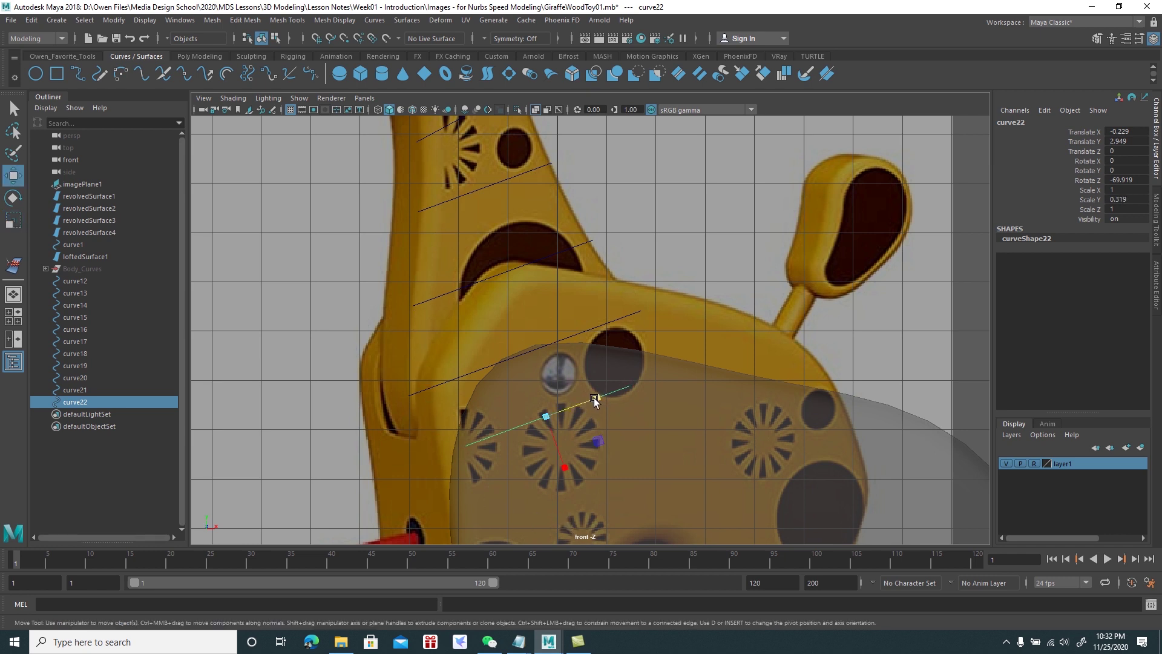
Add curve23 lower on the body sized to fit, then zoom out to the perspective view
key(ctrl+d)
drag(555, 448, 568, 484)
key(r)
drag(612, 433, 591, 447)
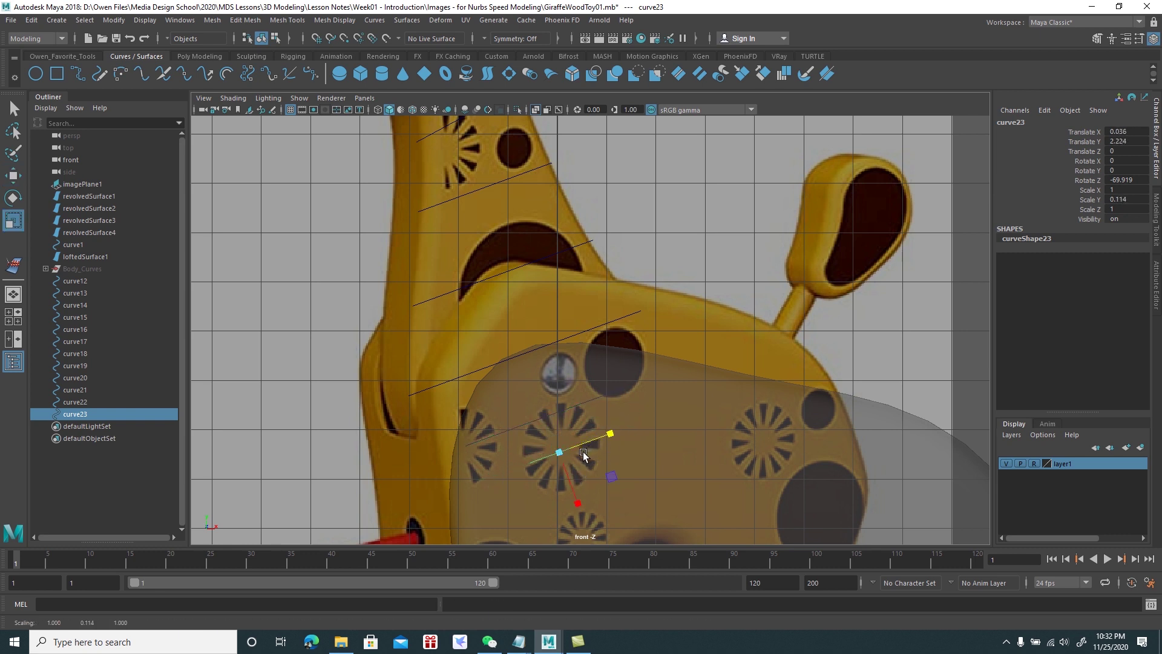
key(w)
scroll(594, 440, down, 2)
scroll(544, 363, down, 3)
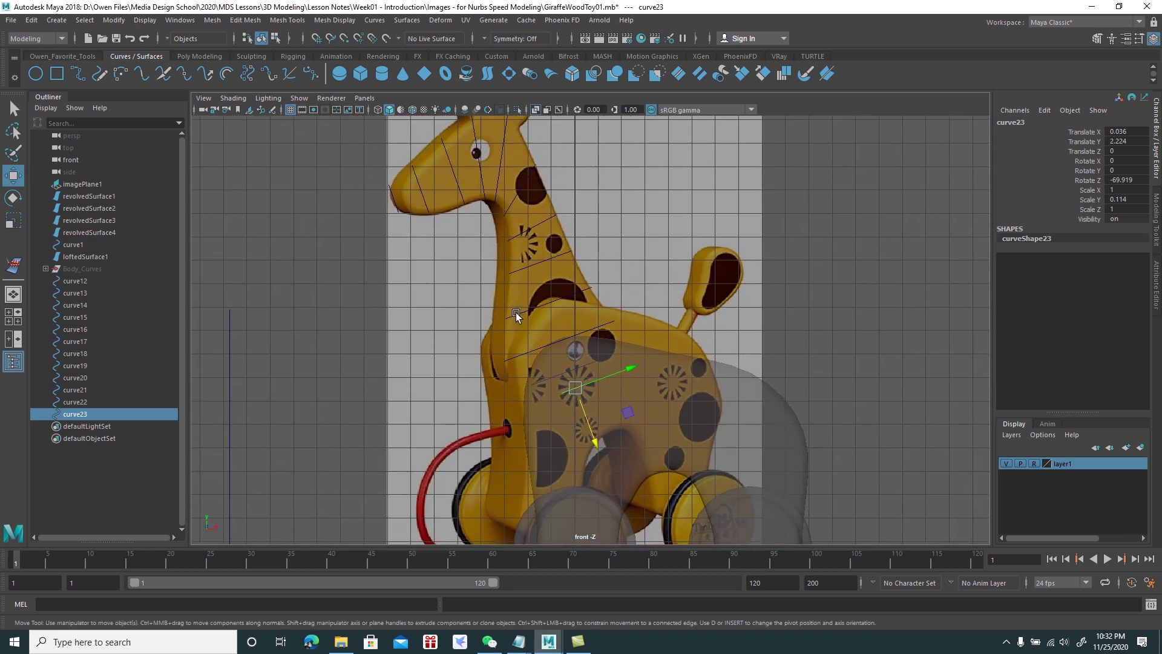
key(space)
key(space)
In perspective view, scale curve12 down in Y so it is shorter in front of the muzzle
alt+drag(575, 302, 453, 340)
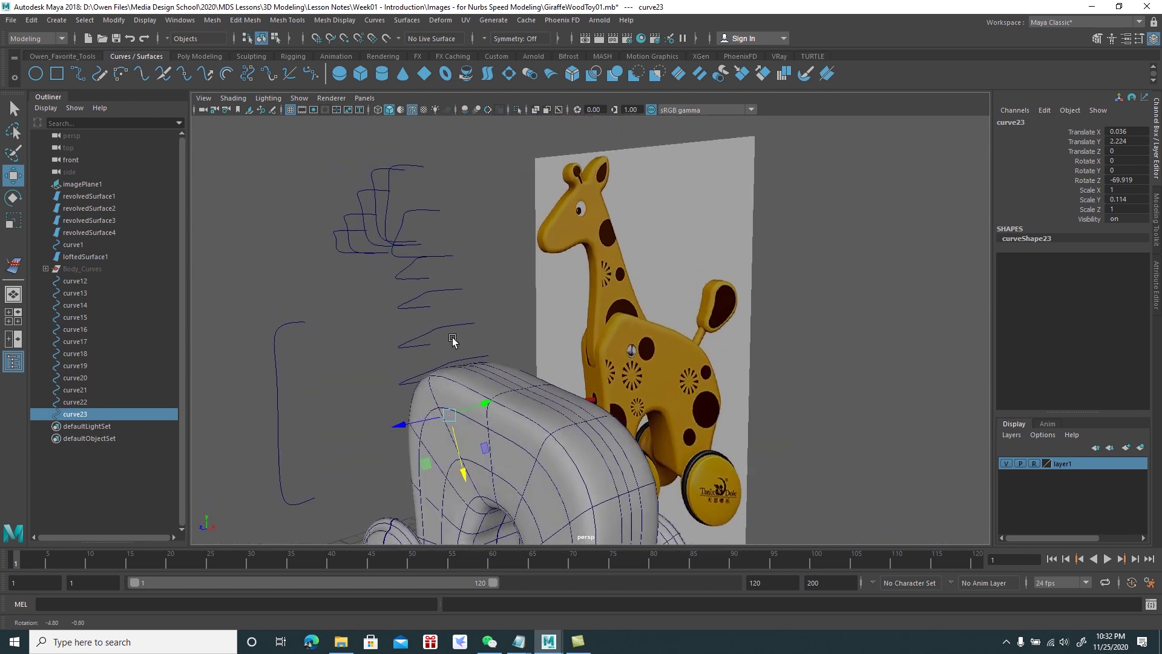
mouse_move(453, 340)
alt+mouse_down()
mouse_move(384, 294)
mouse_move(463, 311)
mouse_move(547, 282)
mouse_move(498, 285)
alt+mouse_up()
mouse_move(421, 247)
alt+right_down()
mouse_move(431, 324)
mouse_move(422, 342)
alt+right_up()
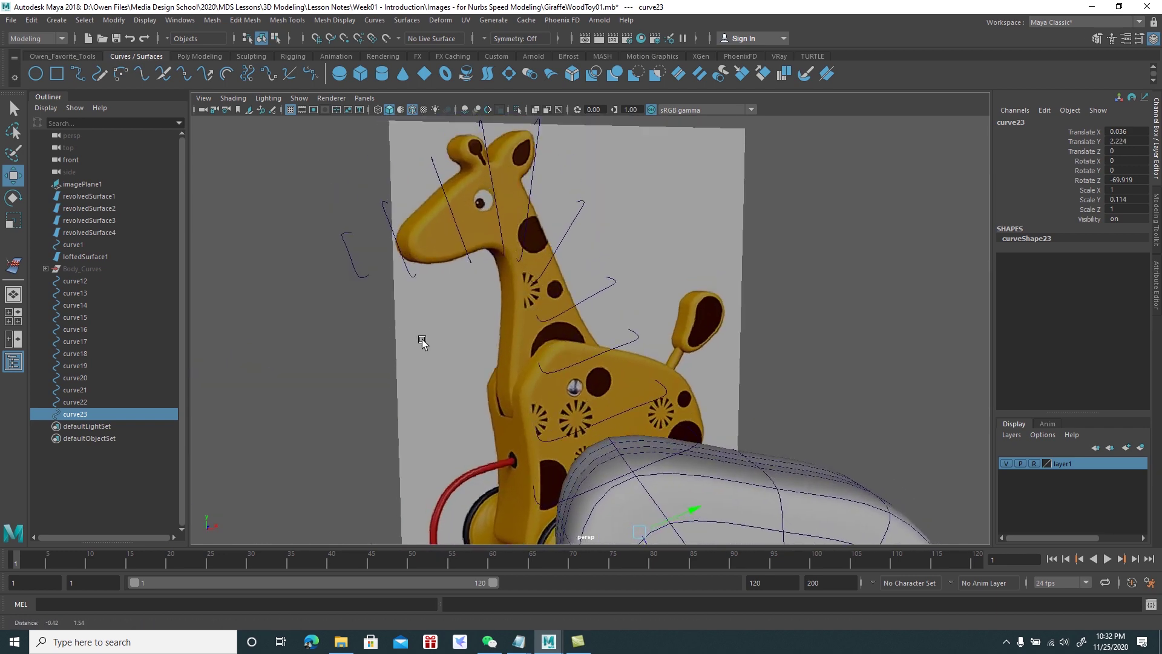
alt+middle_drag(421, 342, 436, 382)
click(379, 329)
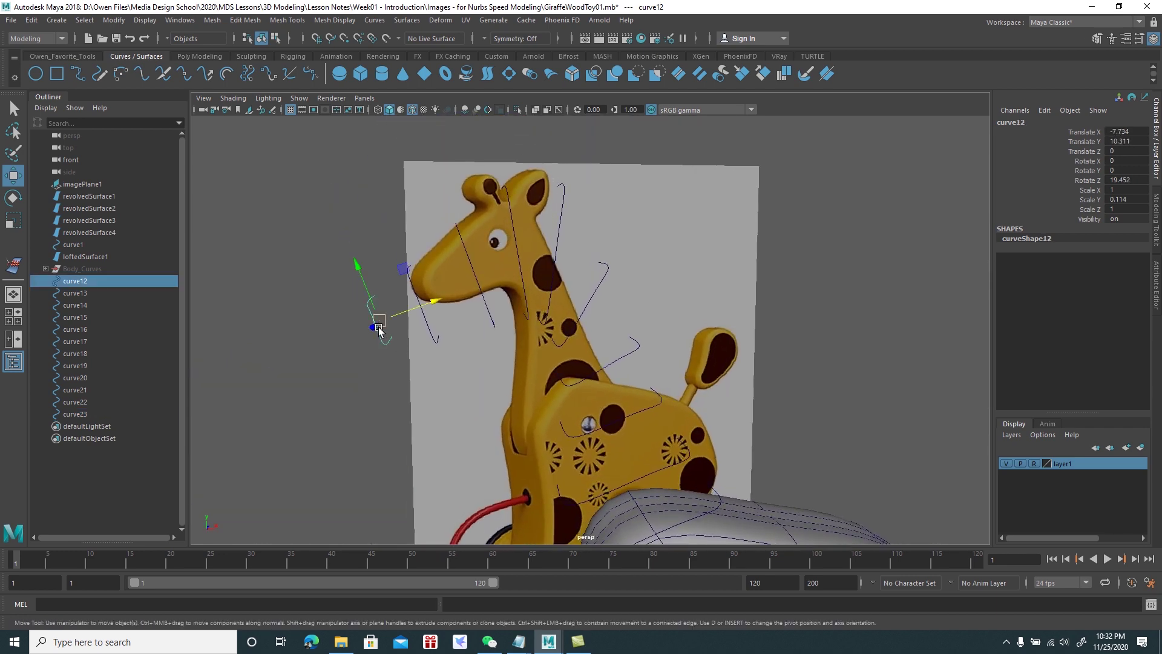
key(r)
drag(359, 270, 362, 282)
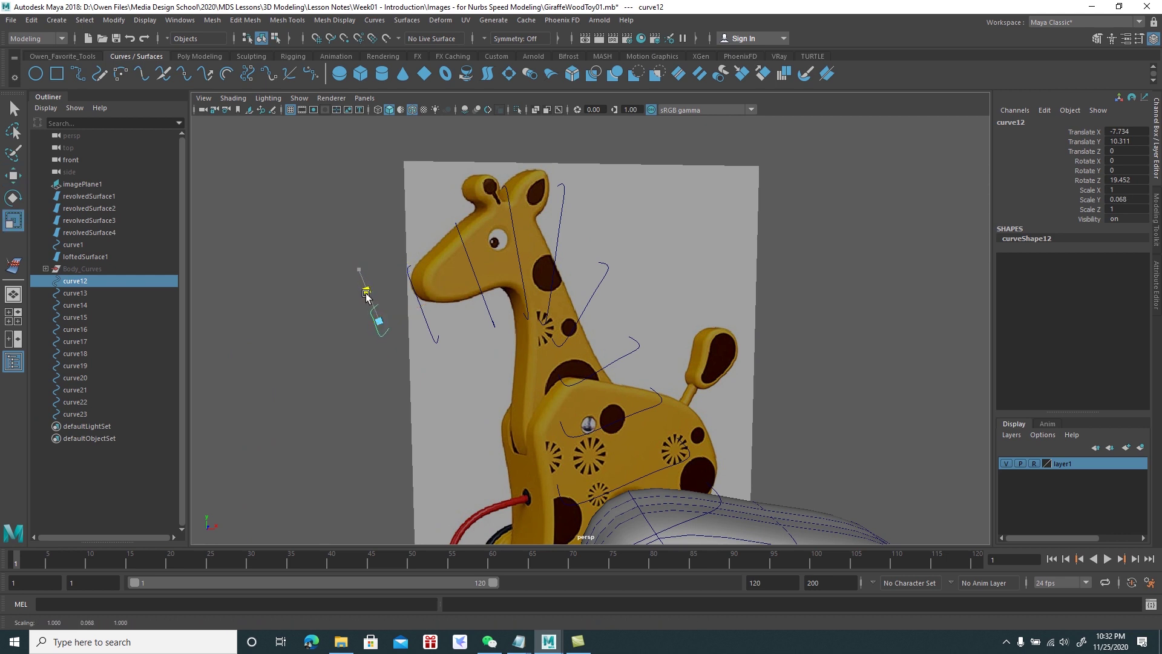
mouse_move(367, 292)
alt+mouse_down()
mouse_move(432, 295)
mouse_move(308, 312)
alt+mouse_up()
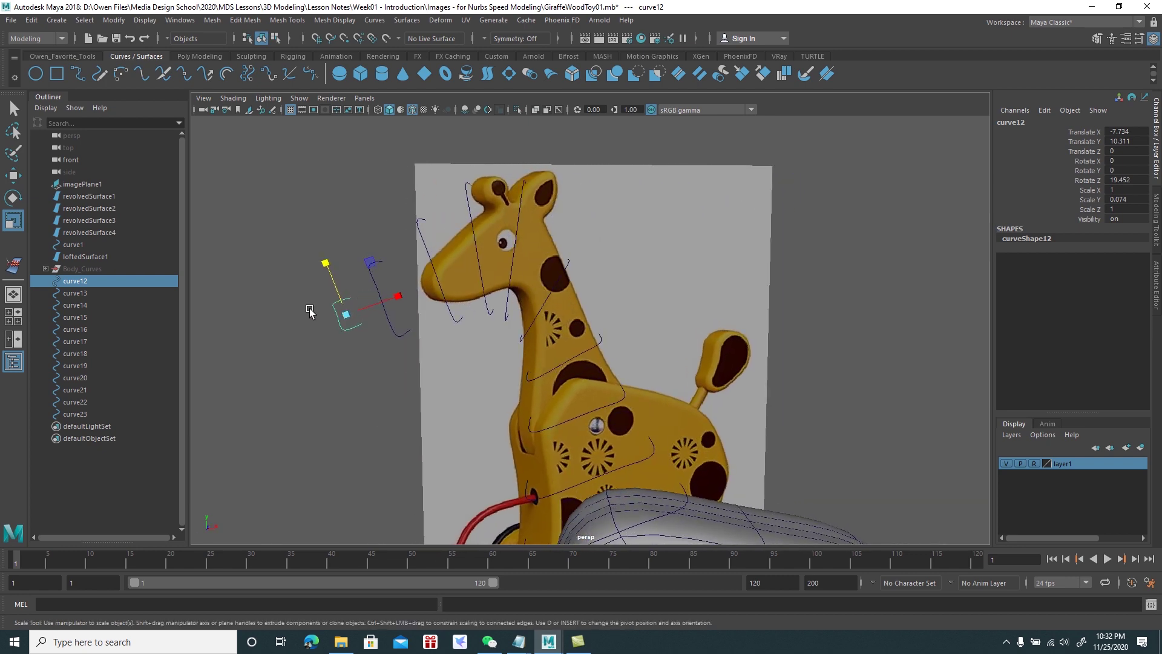
key(q)
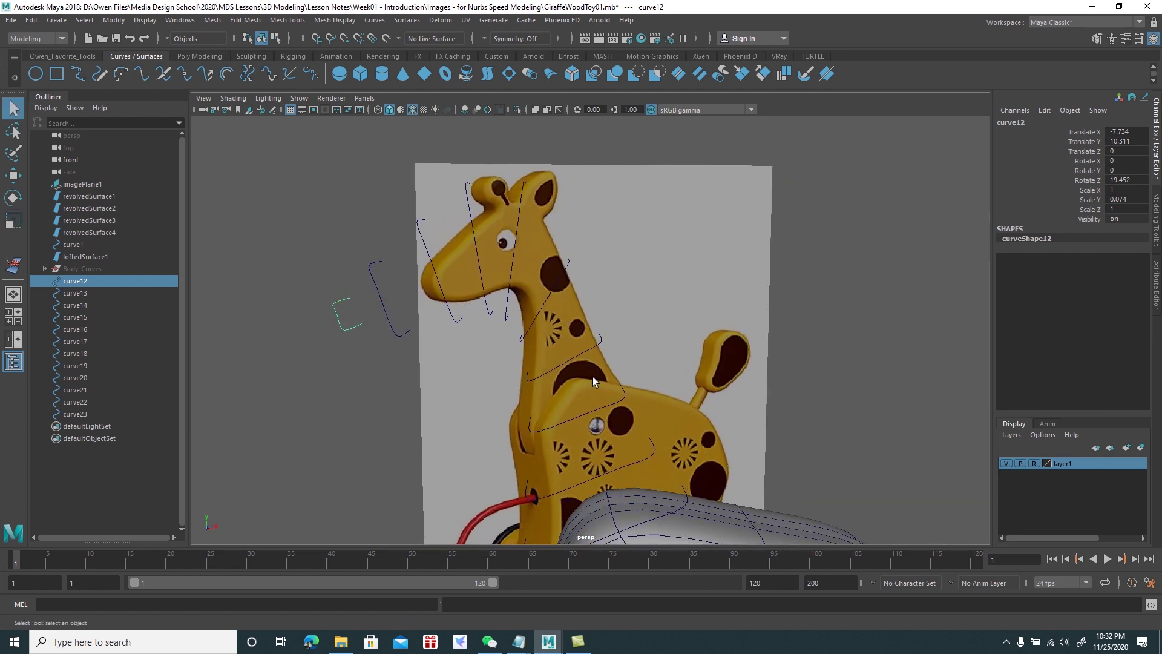
mouse_move(610, 369)
alt+mouse_down()
mouse_move(613, 380)
mouse_move(448, 313)
mouse_move(379, 377)
alt+mouse_up()
Select curve12 through curve18 in order along the head and neck
click(379, 377)
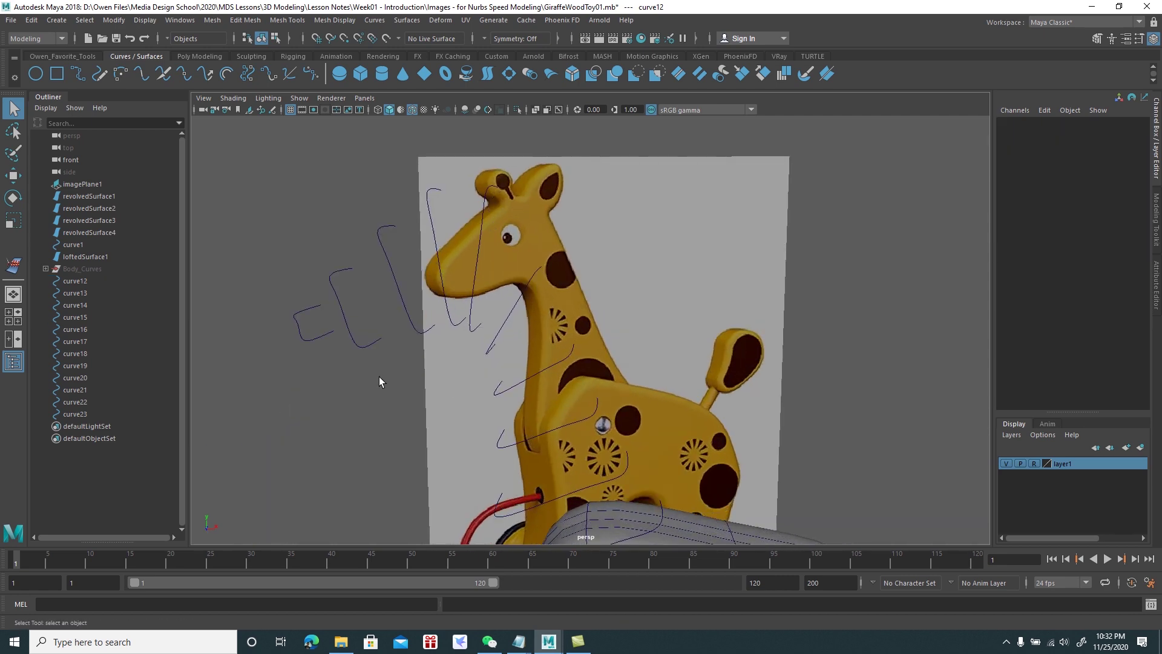
click(305, 339)
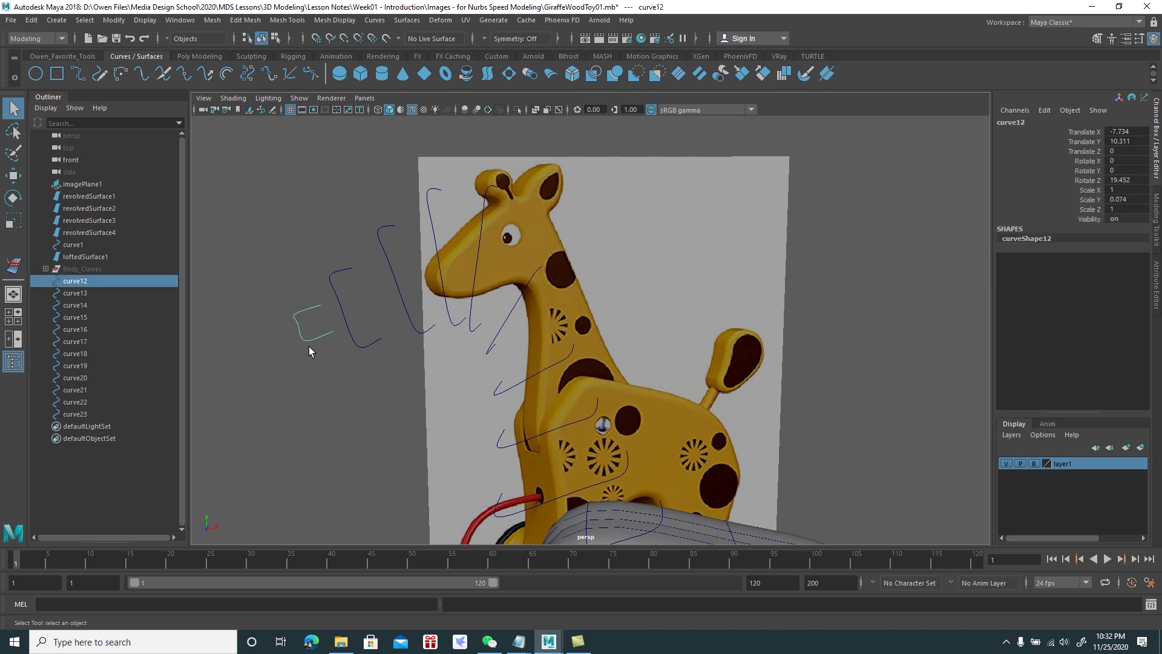
shift+click(350, 305)
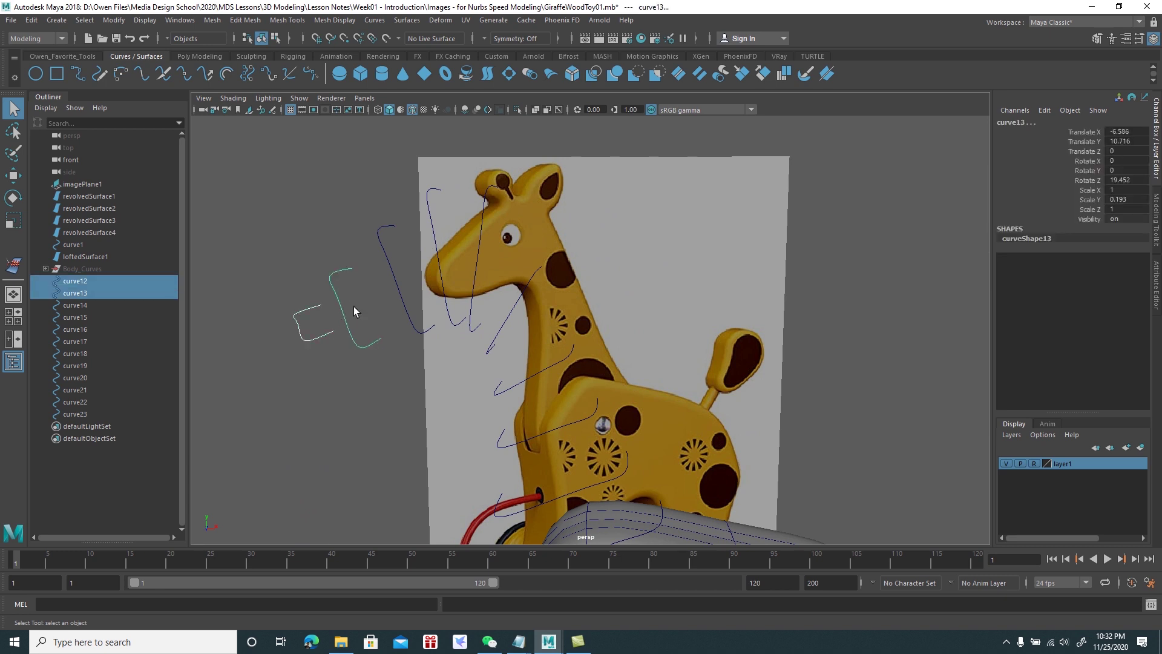
shift+click(394, 282)
mouse_move(389, 291)
alt+mouse_down()
mouse_move(405, 298)
mouse_move(395, 273)
mouse_move(432, 264)
mouse_move(408, 242)
alt+mouse_up()
shift+click(400, 265)
shift+click(420, 247)
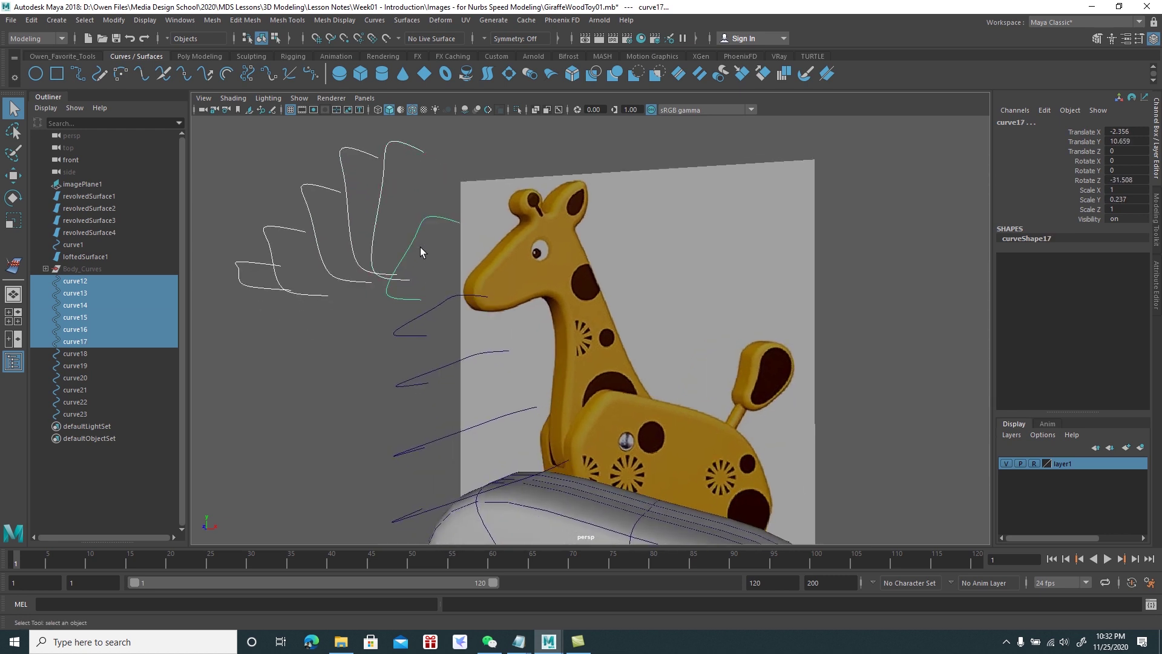
shift+click(444, 301)
Add curve19, curve20 and curve21 to the selection, switching to wireframe display
shift+click(445, 367)
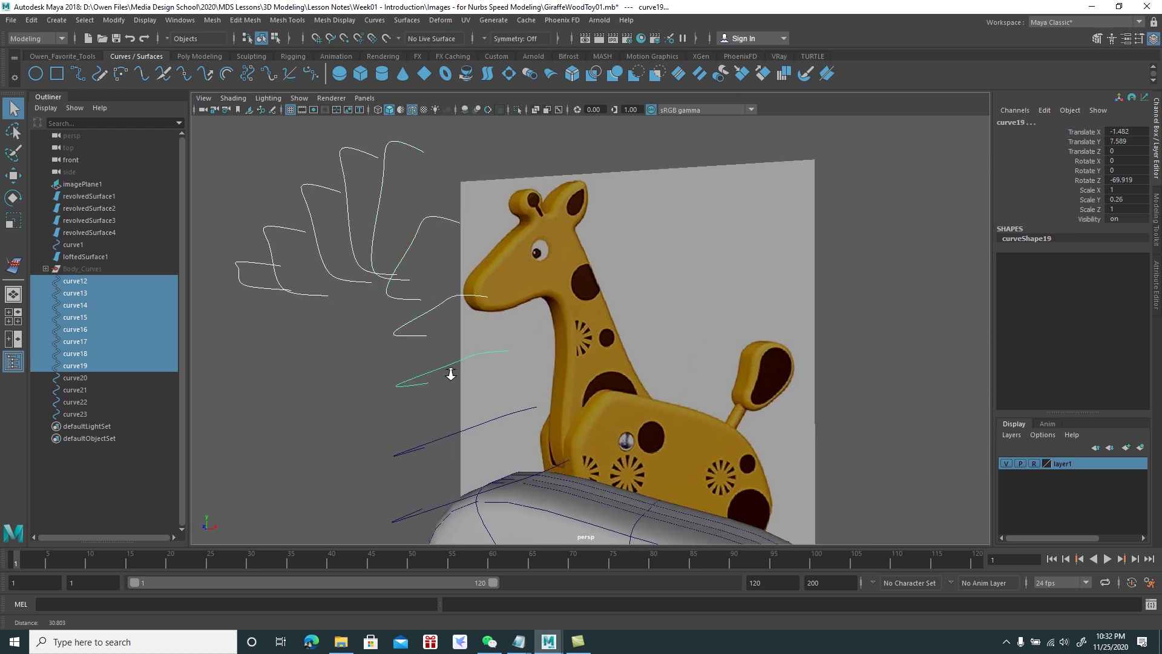
scroll(437, 303, up, 3)
scroll(430, 273, up, 3)
shift+click(410, 246)
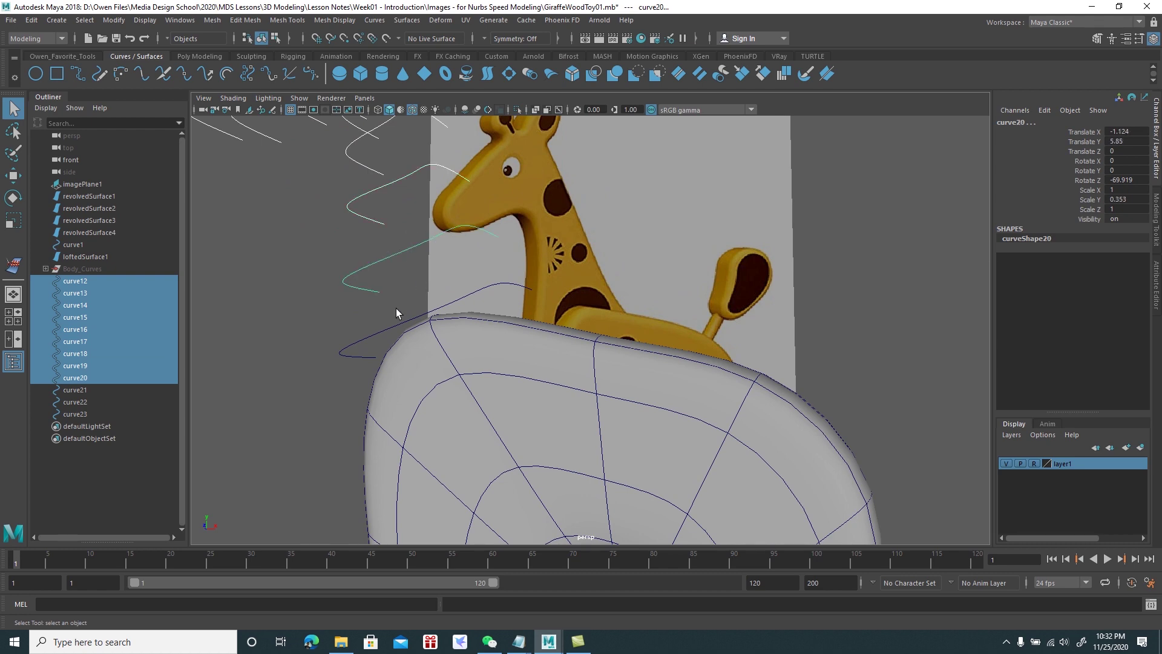
shift+click(384, 337)
alt+drag(402, 359, 557, 344)
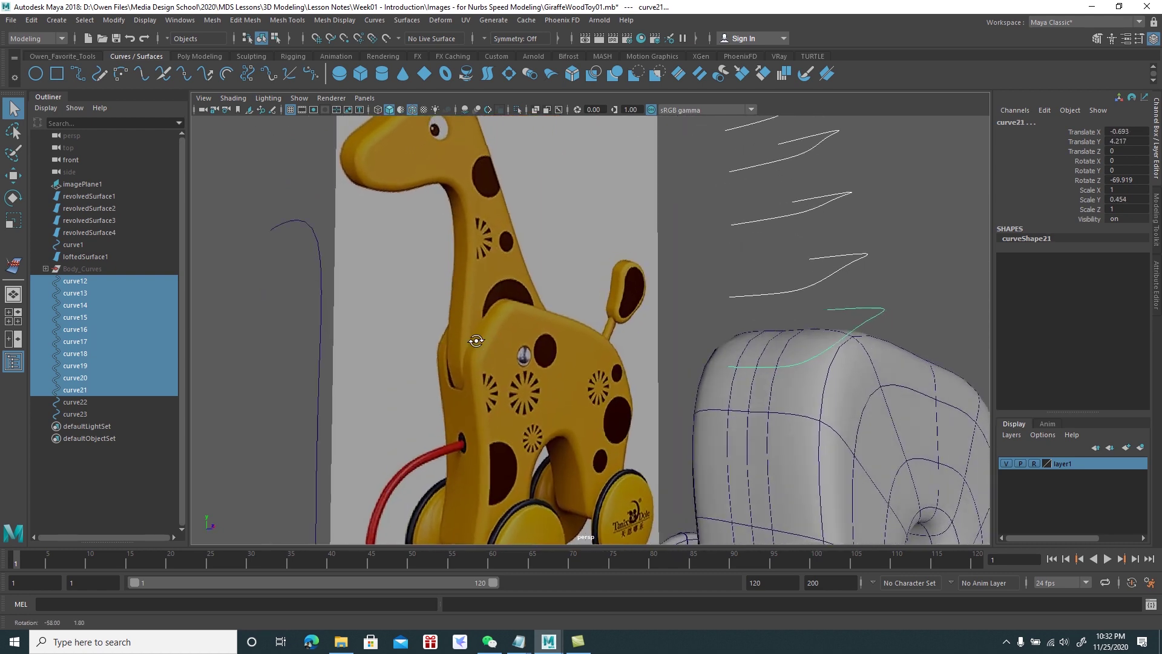
key(4)
scroll(656, 361, up, 2)
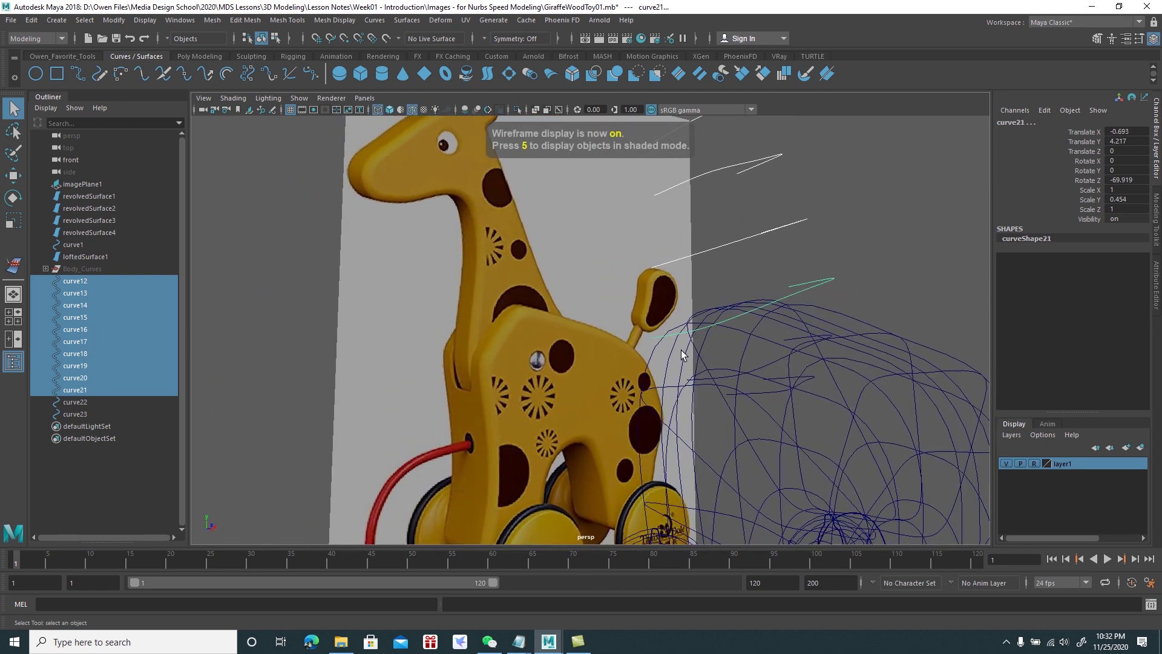
scroll(767, 422, up, 2)
alt+drag(768, 422, 667, 375)
scroll(682, 386, up, 2)
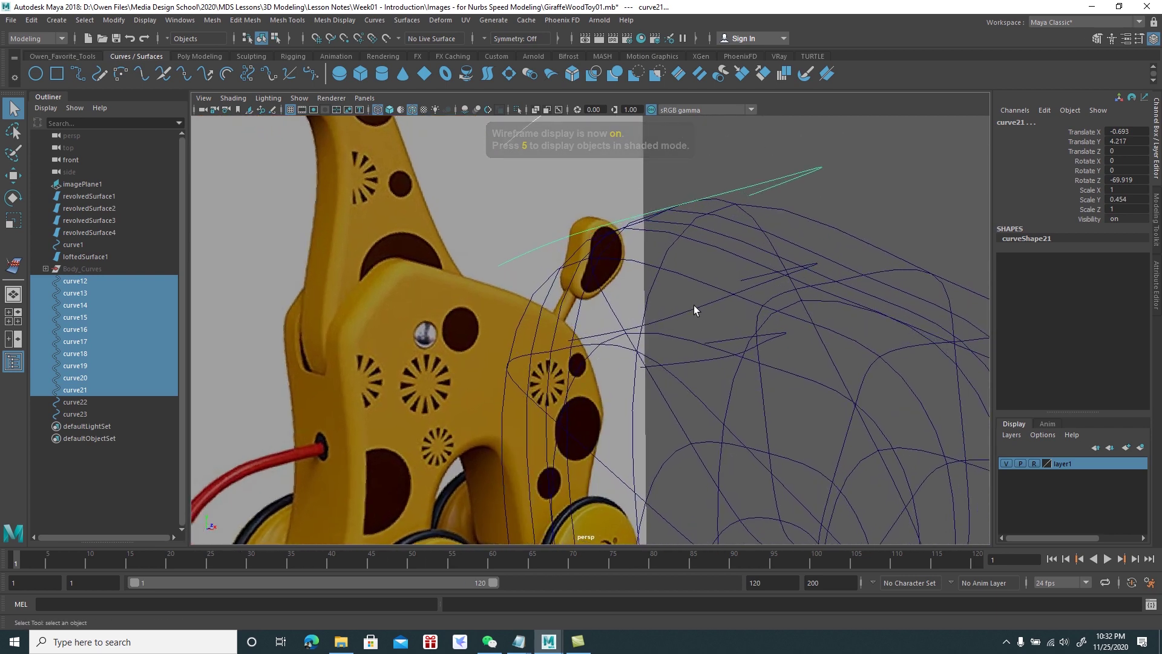
Add curve22 and curve23 to complete the selection, then return to shaded display
shift+click(697, 307)
alt+drag(706, 336, 706, 339)
shift+click(696, 390)
alt+drag(697, 391, 640, 382)
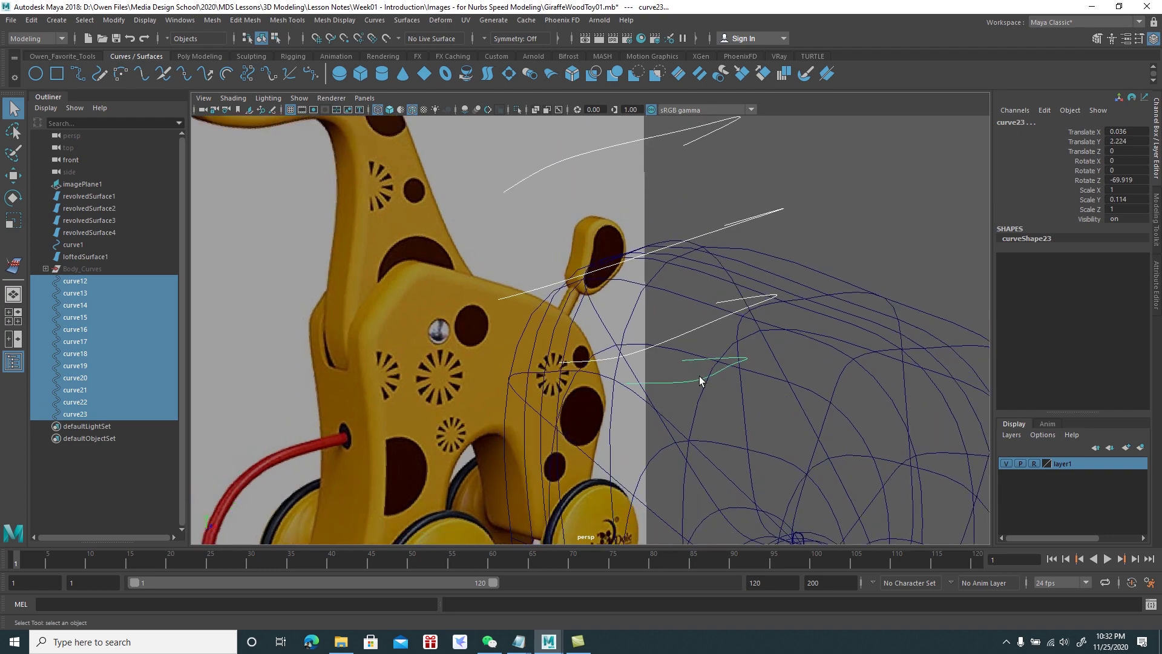
scroll(544, 333, down, 5)
alt+drag(427, 282, 542, 372)
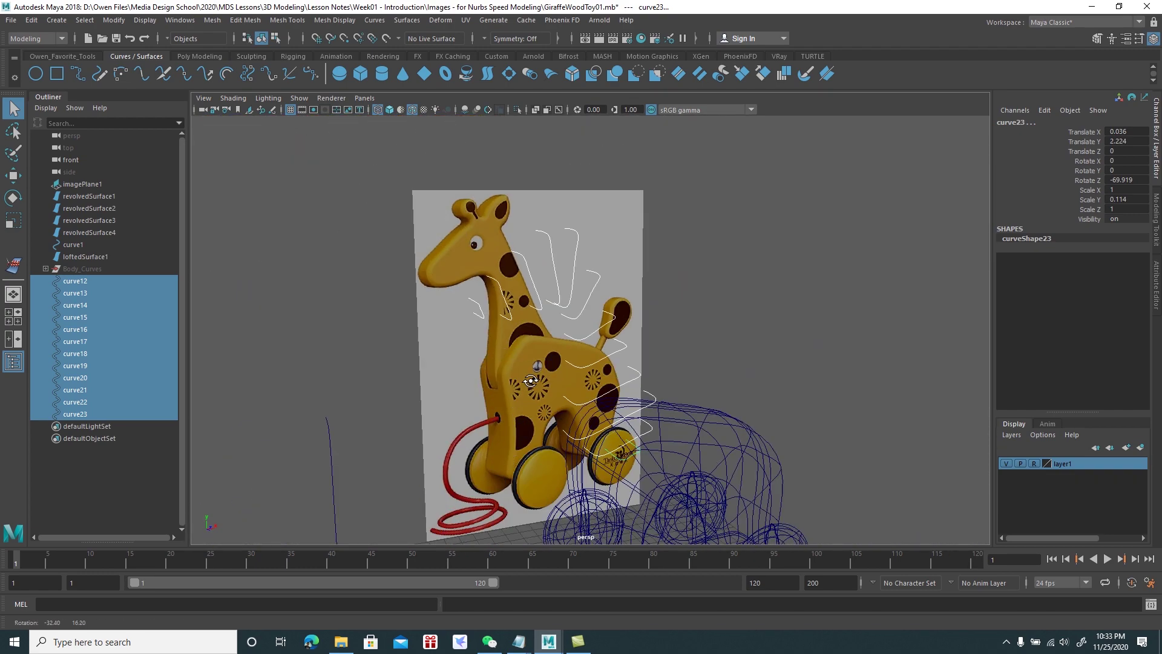
key(5)
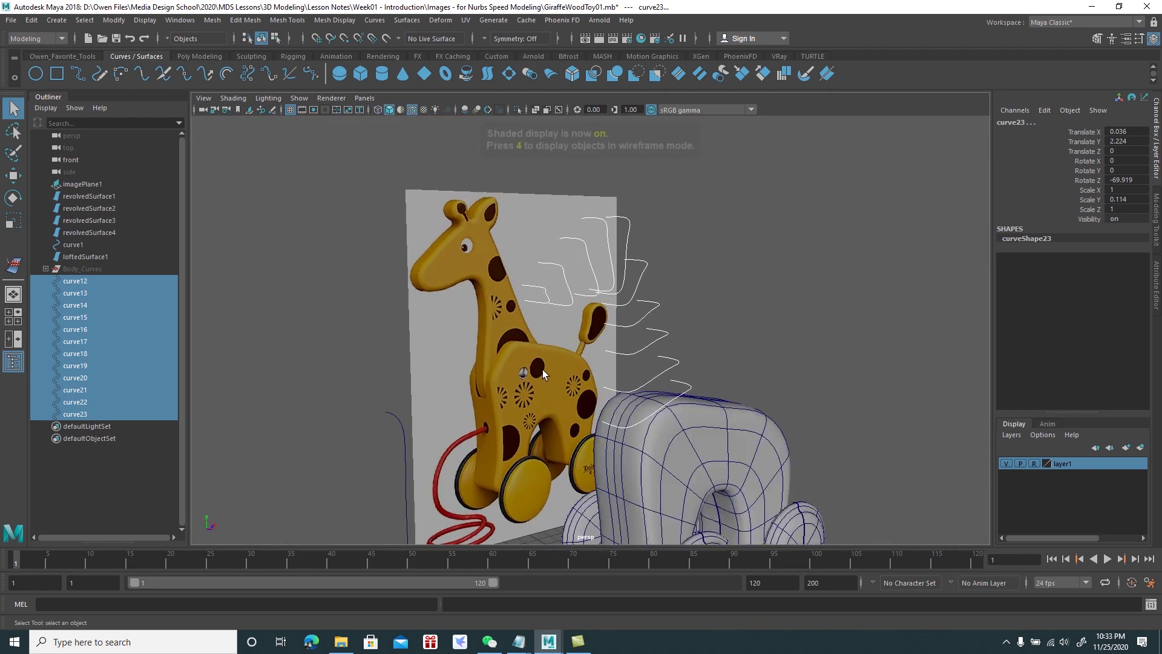
mouse_move(648, 336)
alt+mouse_down()
mouse_move(646, 274)
mouse_move(581, 291)
alt+mouse_up()
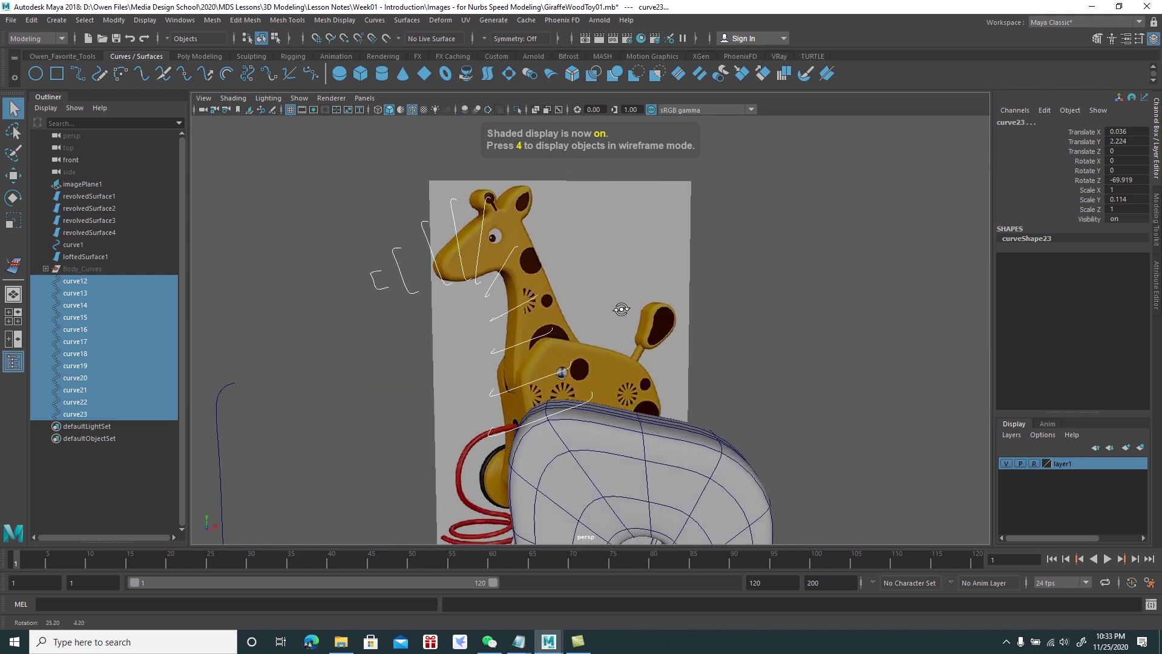
click(412, 20)
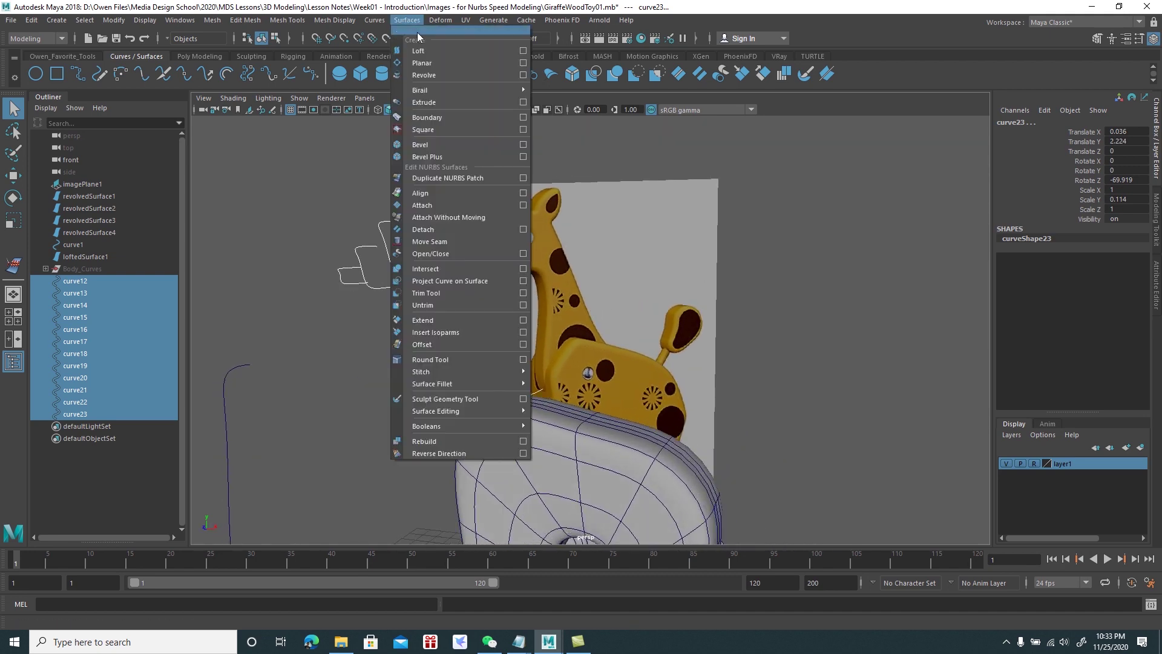
Loft the selected curves into the neck surface loftedSurface2
click(422, 53)
alt+drag(419, 223, 532, 248)
key(w)
right_drag(608, 229, 619, 225)
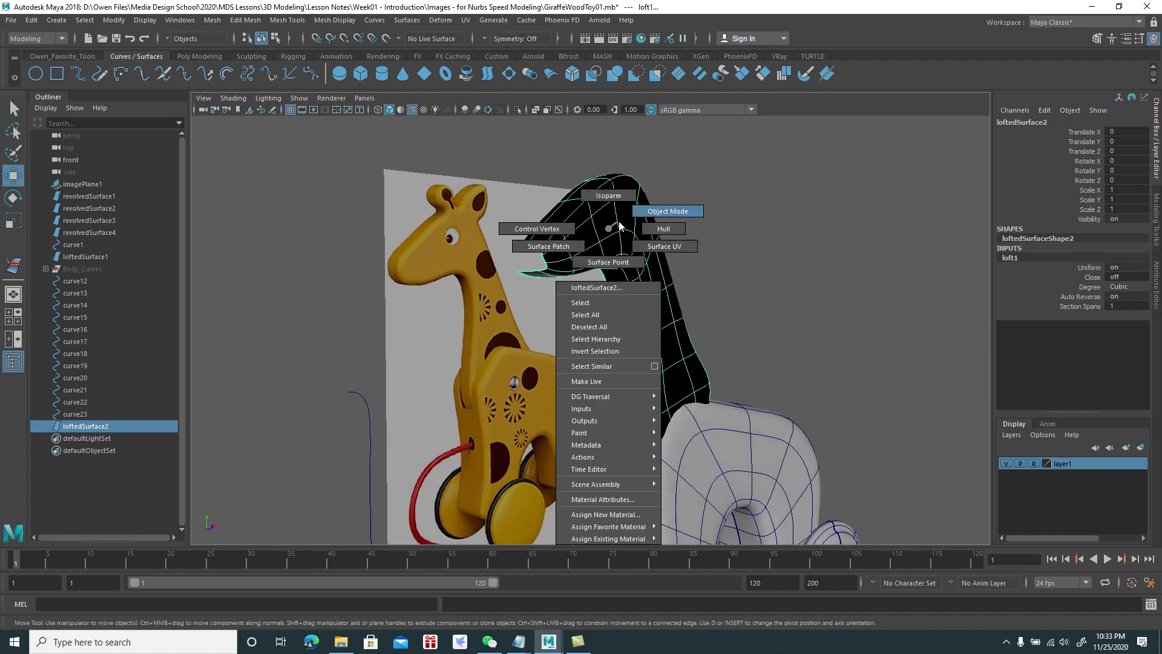
Reverse the neck surface's direction and check it in wireframe and shaded views
click(407, 20)
click(439, 454)
mouse_move(607, 251)
alt+mouse_down()
mouse_move(509, 231)
mouse_move(473, 251)
mouse_move(607, 235)
mouse_move(698, 260)
mouse_move(604, 256)
mouse_move(553, 233)
mouse_move(446, 259)
mouse_move(347, 249)
mouse_move(354, 276)
mouse_move(575, 254)
mouse_move(658, 330)
mouse_move(718, 351)
mouse_move(624, 312)
alt+mouse_up()
key(4)
alt+right_drag(624, 312, 613, 308)
alt+drag(612, 307, 591, 327)
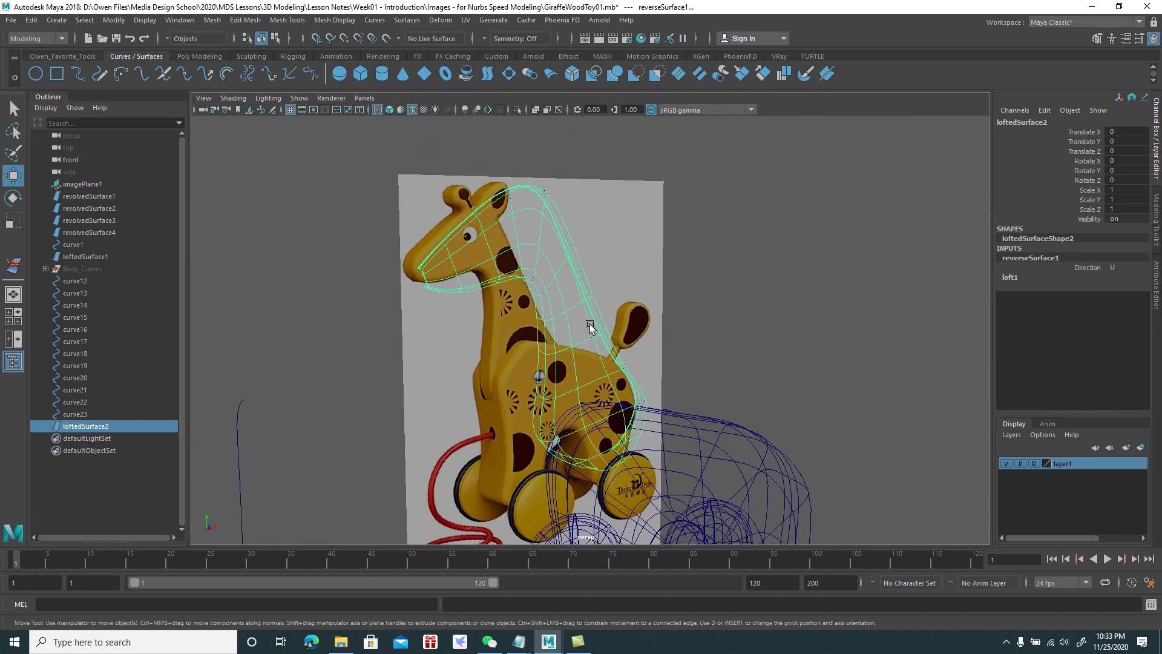
key(5)
alt+drag(584, 318, 611, 319)
alt+right_drag(610, 320, 430, 231)
mouse_move(430, 230)
alt+mouse_down()
mouse_move(626, 354)
mouse_move(617, 332)
mouse_move(575, 339)
alt+mouse_up()
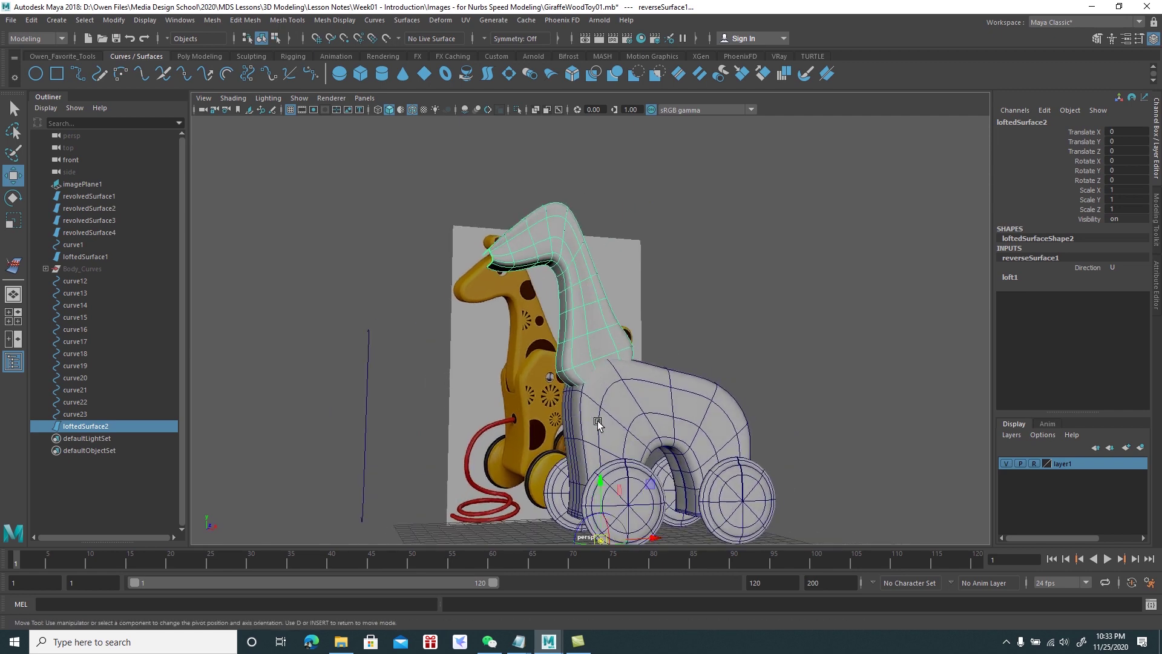
Move the neck surface's pivot up to the top of the neck
drag(601, 478, 584, 148)
alt+drag(622, 203, 632, 202)
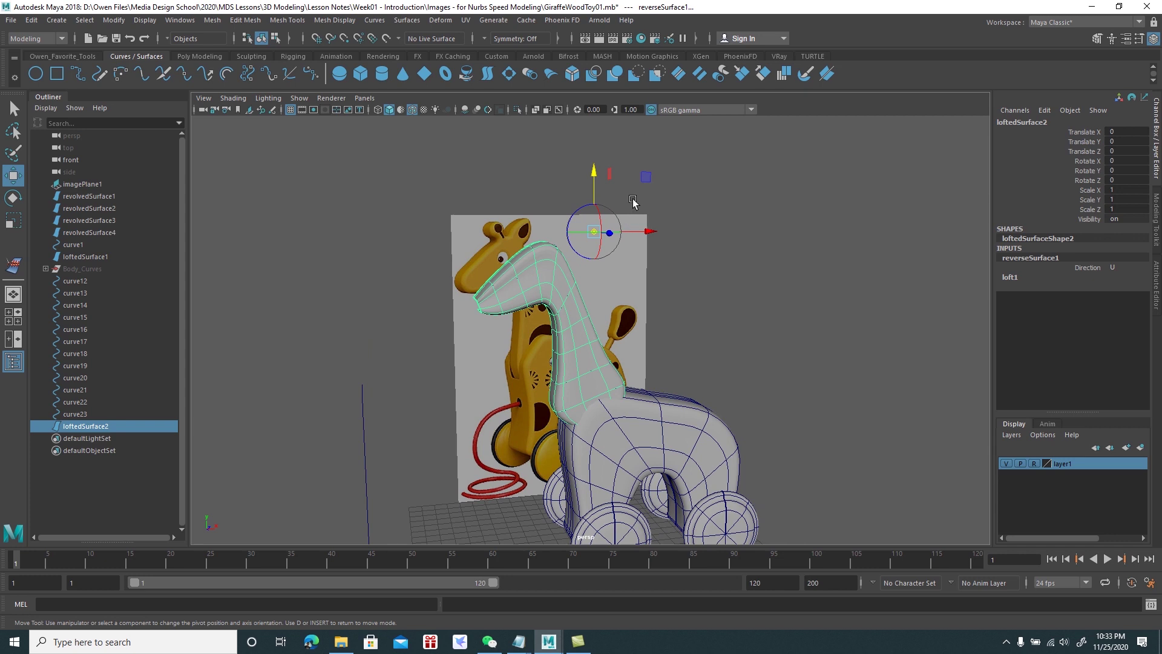
middle_drag(645, 177, 583, 192)
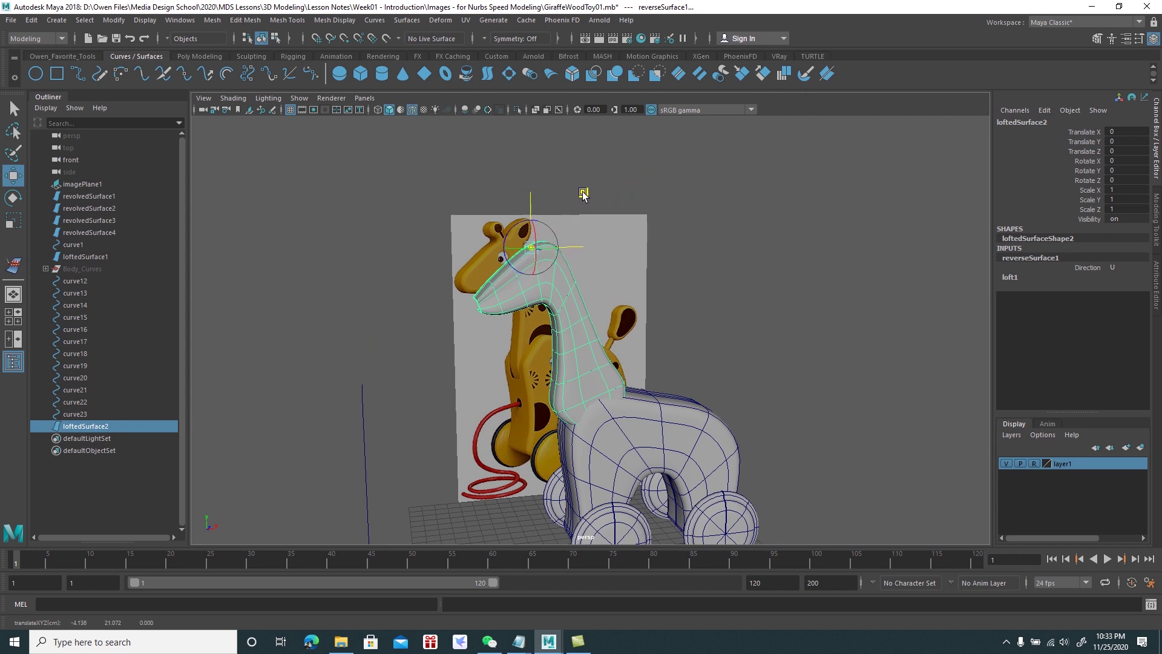
key(d)
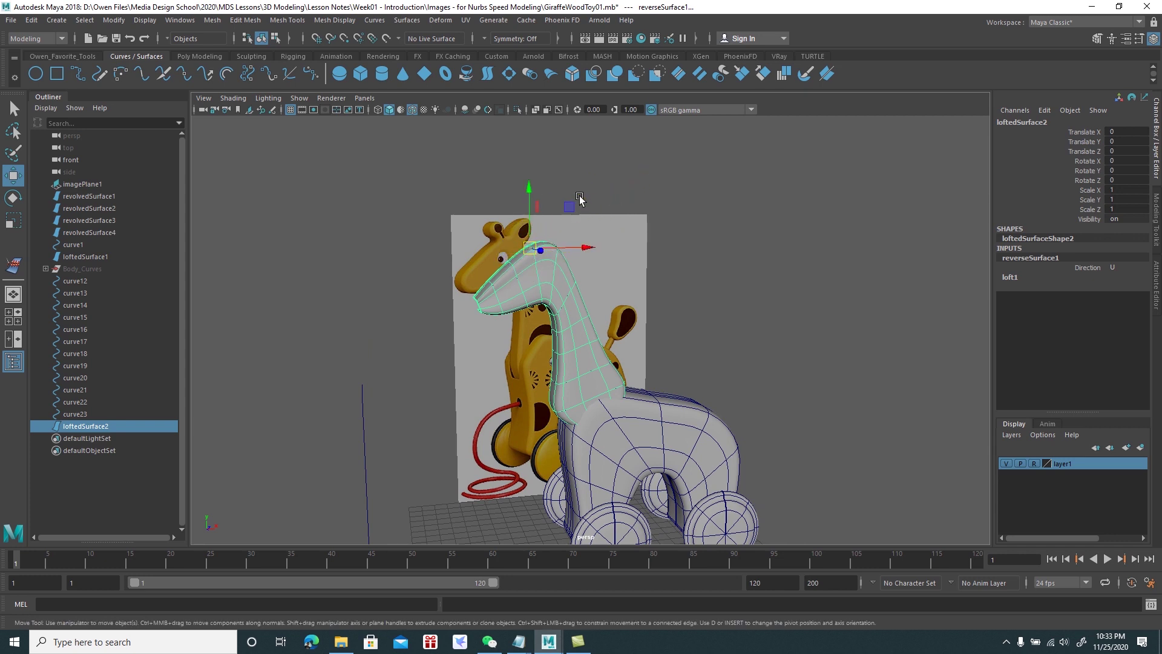
key(r)
mouse_move(557, 218)
alt+mouse_down()
mouse_move(539, 216)
mouse_move(578, 217)
alt+mouse_up()
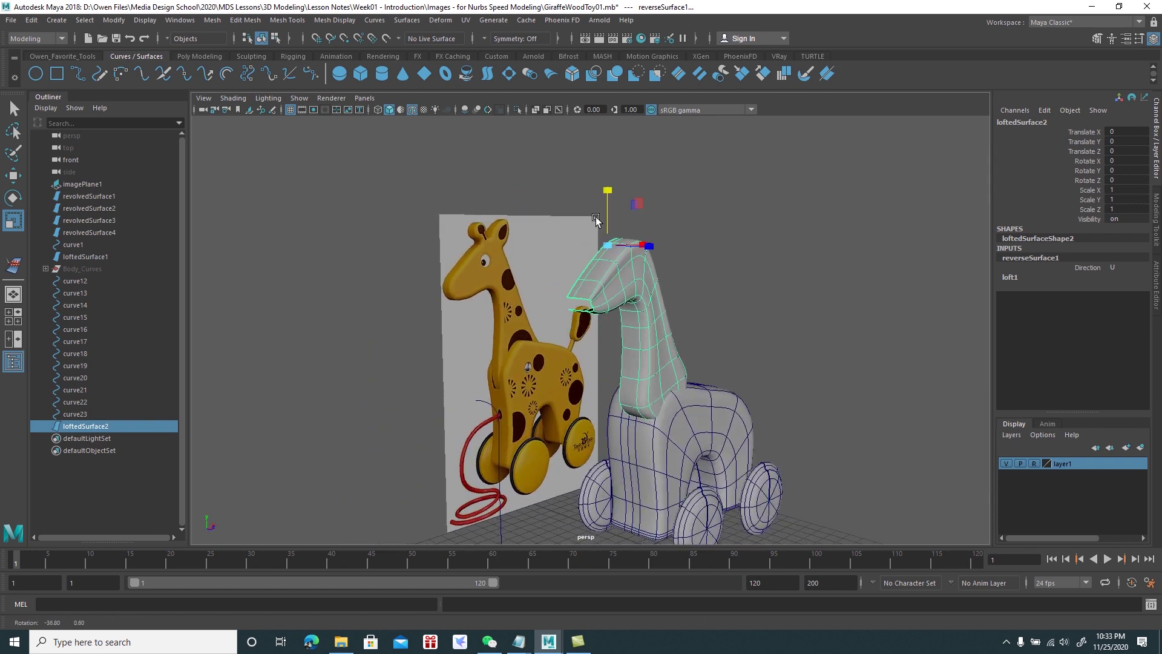
key(w)
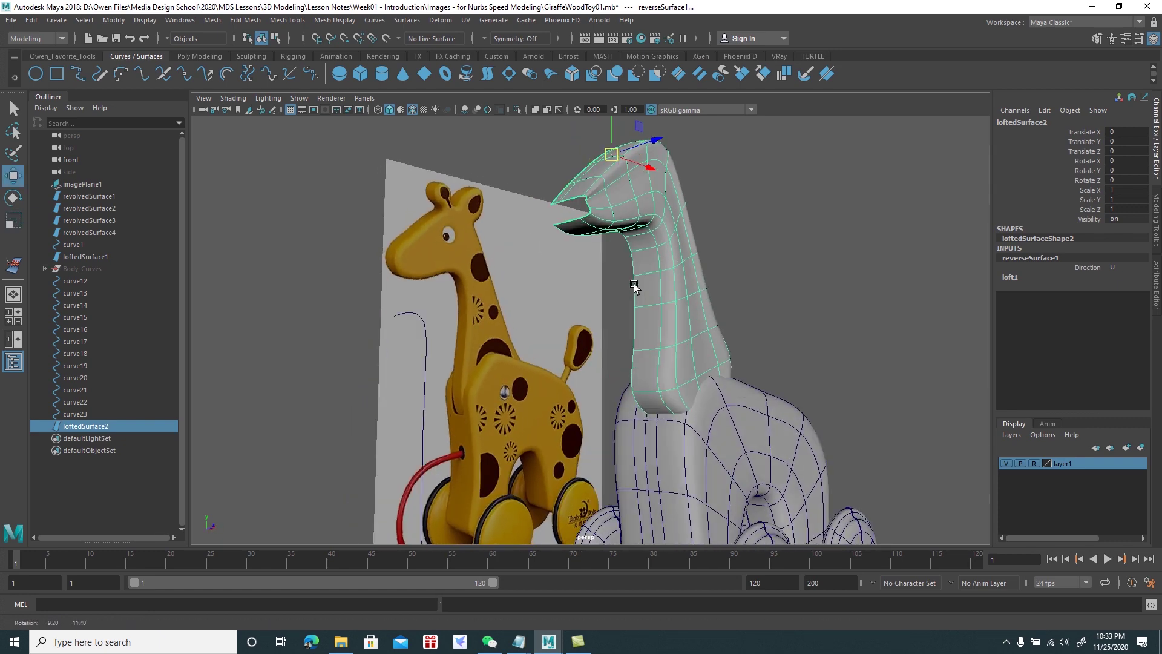
scroll(664, 285, up, 5)
Show the neck surface's hull and select rows of neck control points
right_click(659, 288)
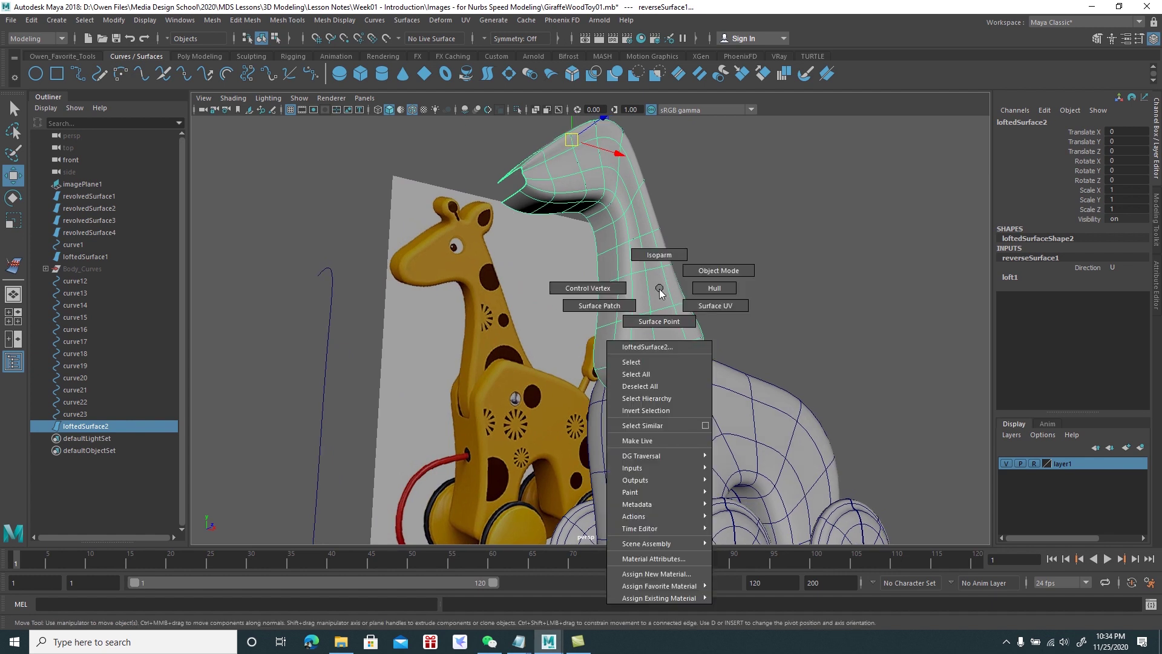
click(715, 289)
mouse_move(702, 294)
alt+mouse_down()
mouse_move(696, 345)
mouse_move(711, 355)
alt+mouse_up()
key(4)
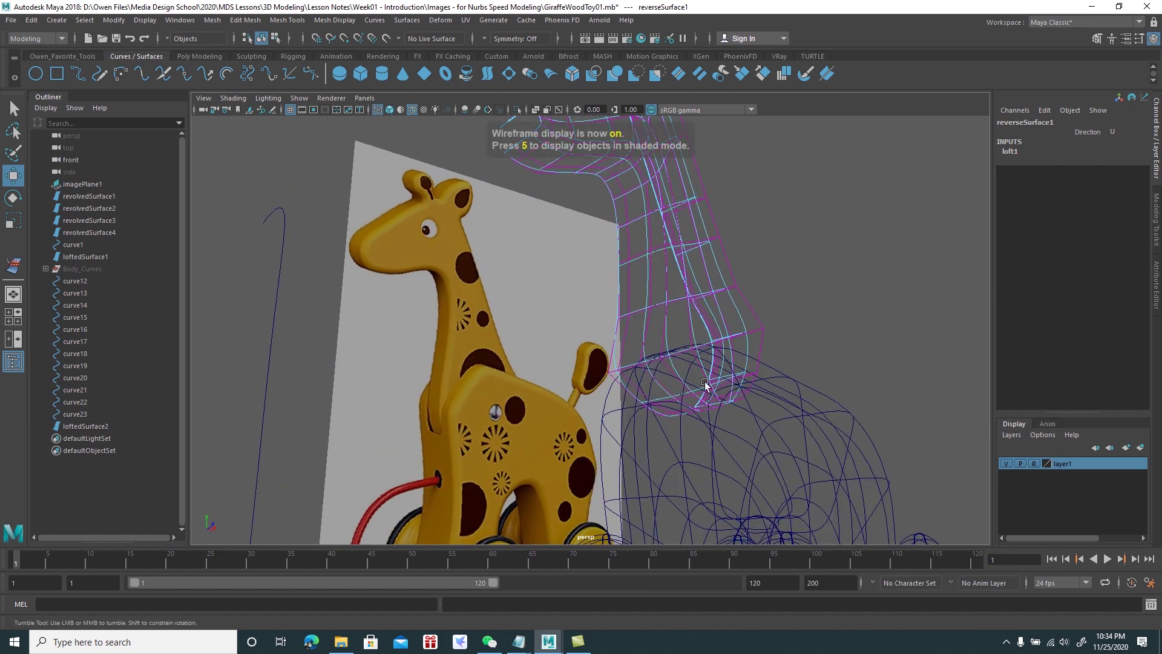
scroll(700, 390, up, 3)
alt+drag(699, 397, 716, 441)
scroll(718, 388, up, 2)
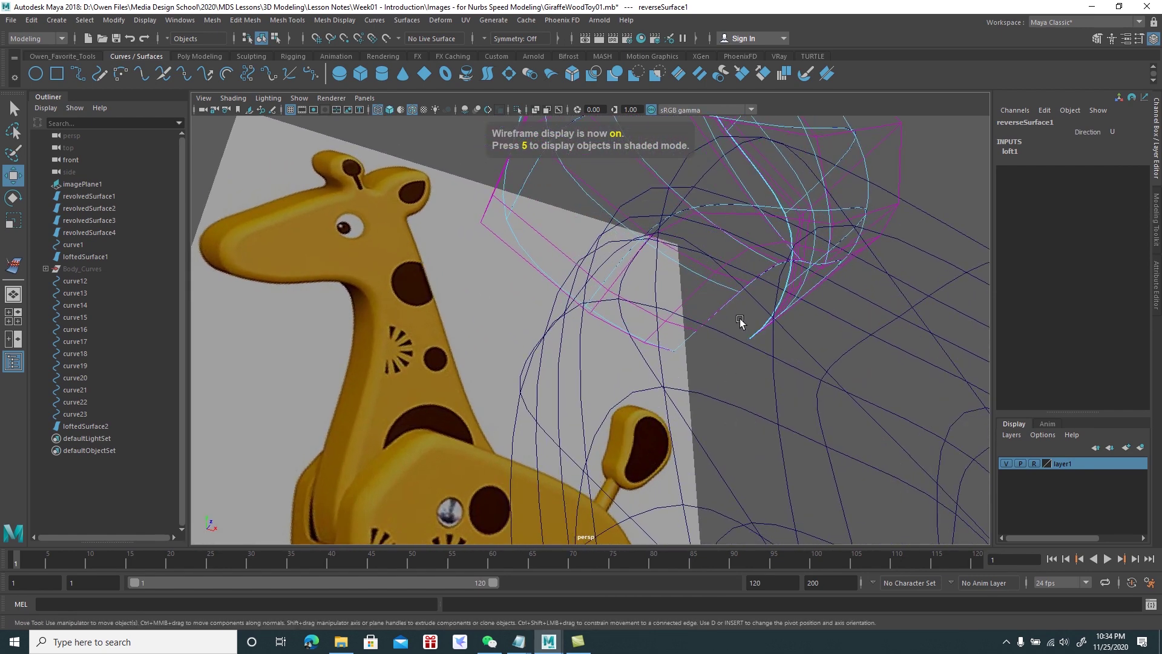
click(763, 276)
shift+click(729, 261)
mouse_move(676, 224)
alt+mouse_down()
mouse_move(695, 262)
mouse_move(699, 351)
mouse_move(610, 326)
mouse_move(601, 332)
mouse_move(616, 355)
mouse_move(548, 384)
mouse_move(642, 417)
mouse_move(721, 469)
alt+mouse_up()
key(5)
Nudge the neck-base control point rows, lifting the bottom row slightly
key(4)
click(725, 461)
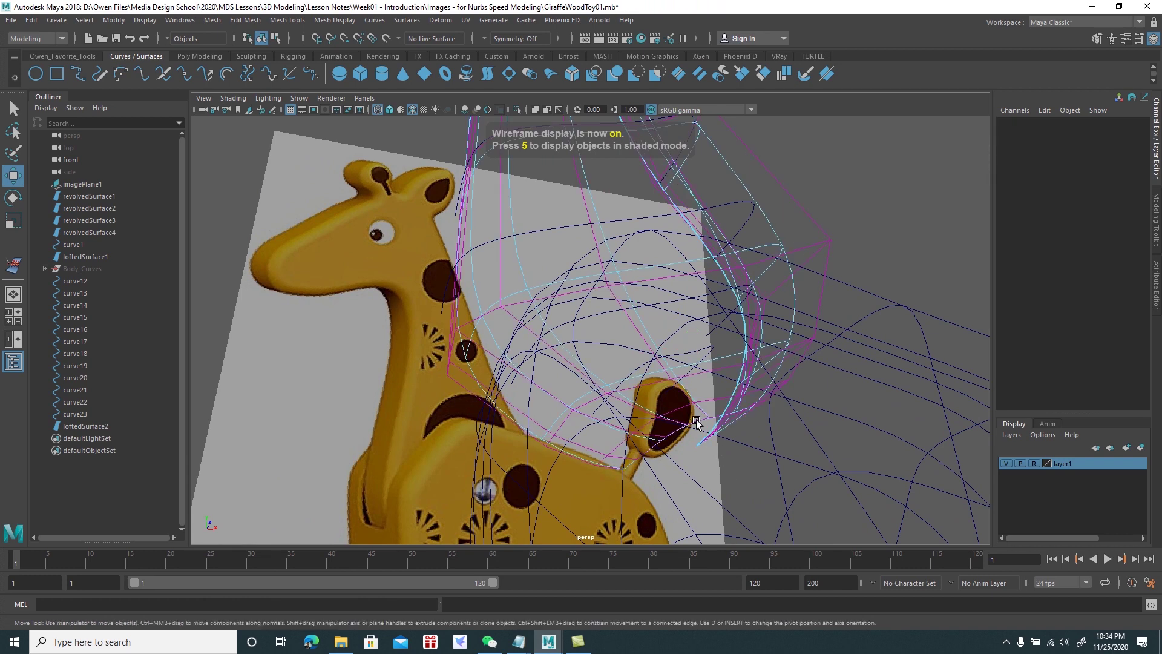
click(696, 417)
mouse_move(651, 383)
alt+mouse_down()
mouse_move(657, 410)
mouse_move(684, 385)
alt+mouse_up()
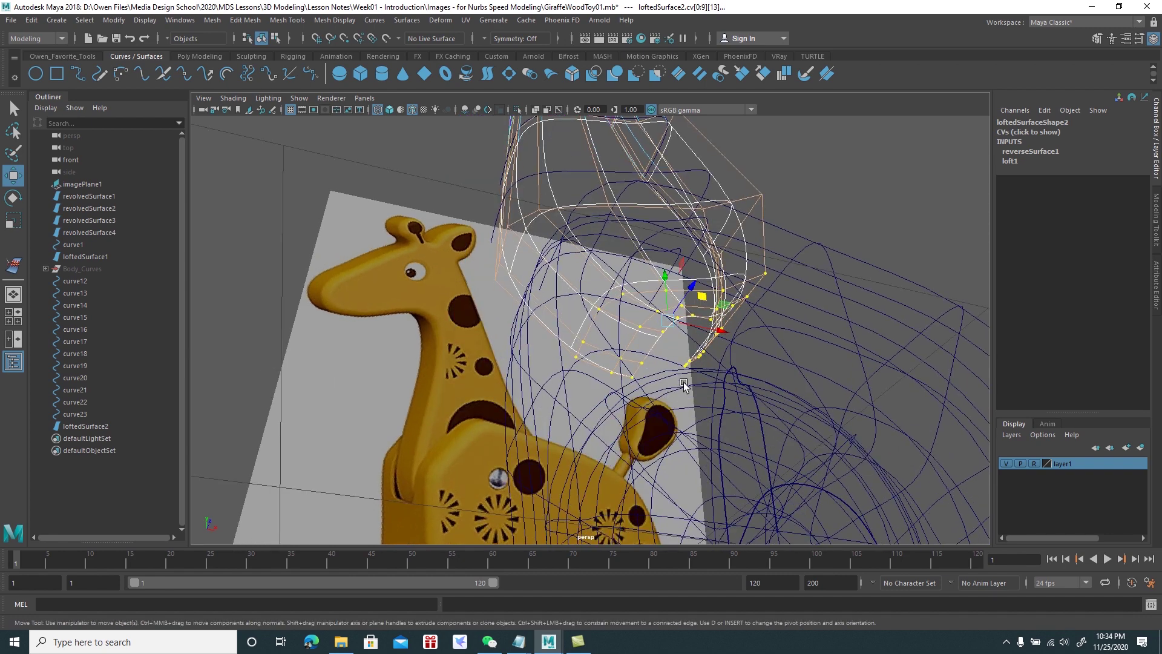
click(811, 229)
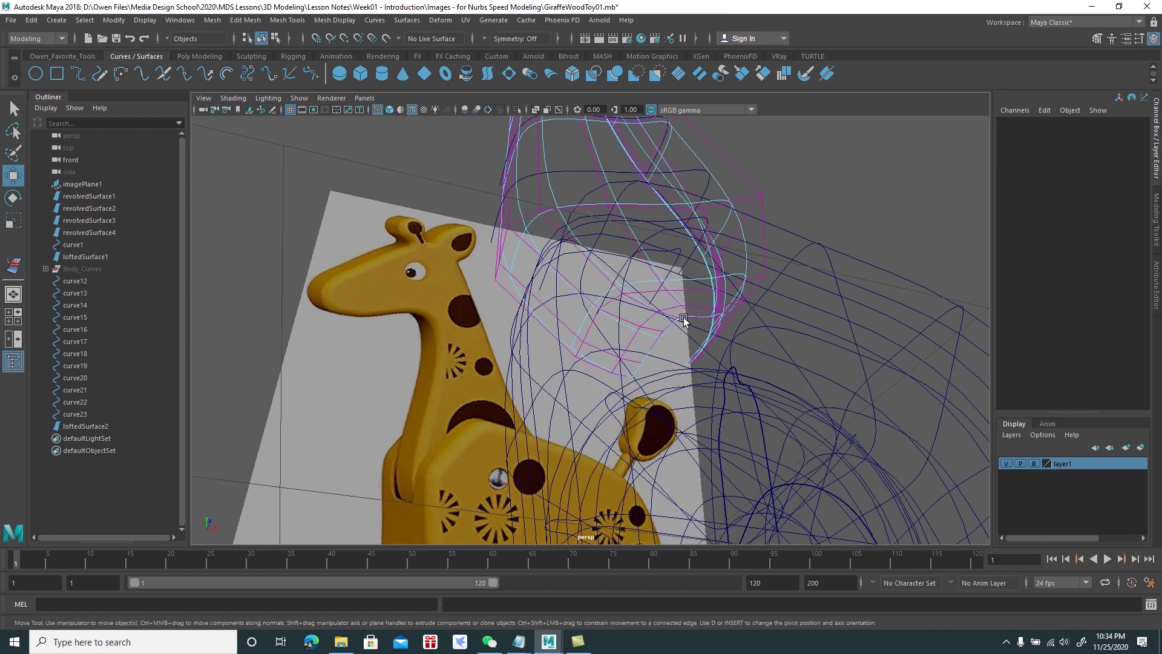
click(684, 321)
mouse_move(684, 320)
alt+mouse_down()
mouse_move(650, 354)
mouse_move(623, 457)
alt+mouse_up()
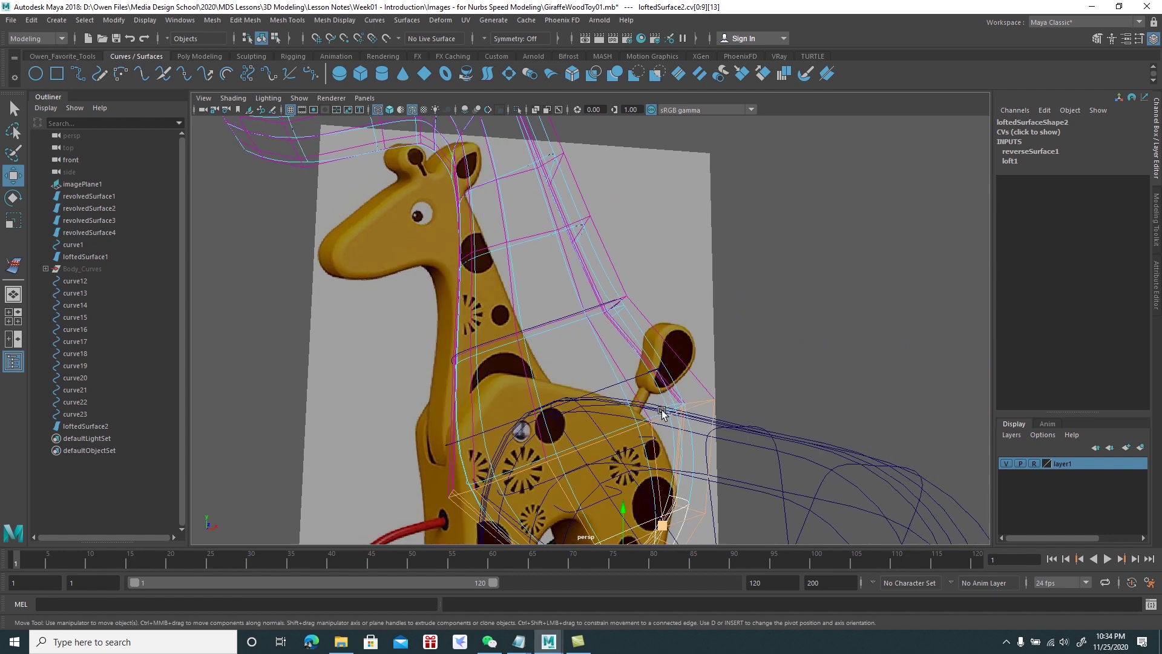
drag(626, 458, 629, 455)
scroll(633, 454, down, 2)
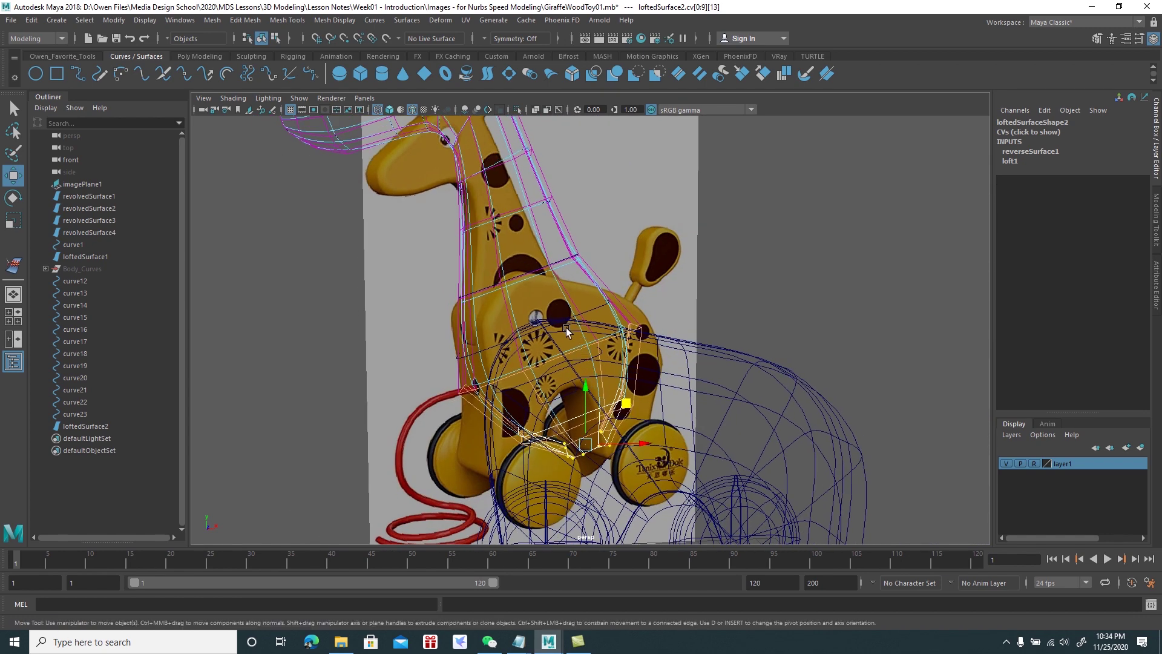
key(5)
scroll(565, 328, up, 5)
alt+drag(546, 298, 686, 303)
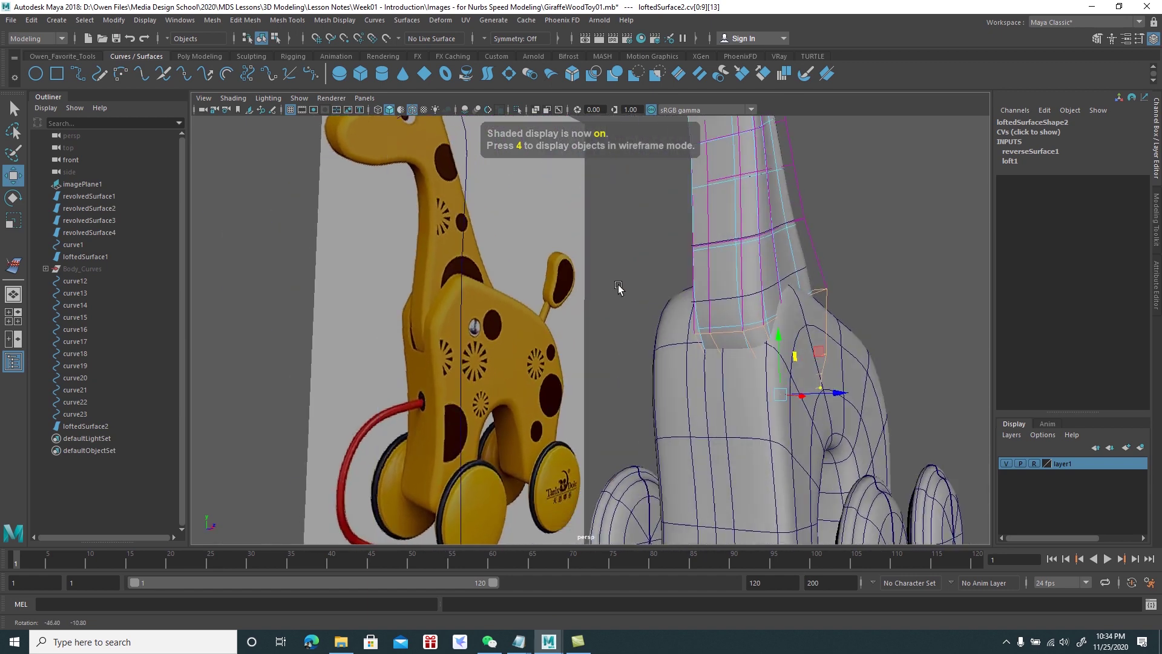
Switch to control vertices and pull a muzzle point to reshape the snout
right_drag(687, 302, 753, 285)
alt+drag(754, 284, 633, 330)
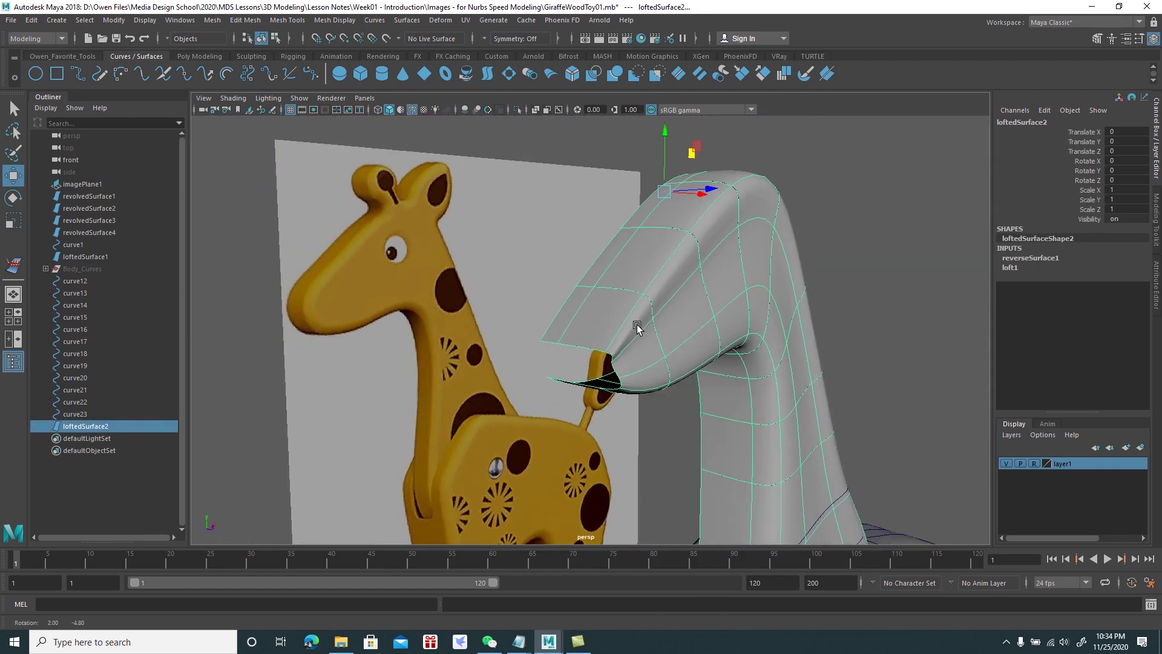
scroll(630, 293, up, 3)
right_click(605, 241)
click(562, 240)
alt+drag(562, 239, 690, 313)
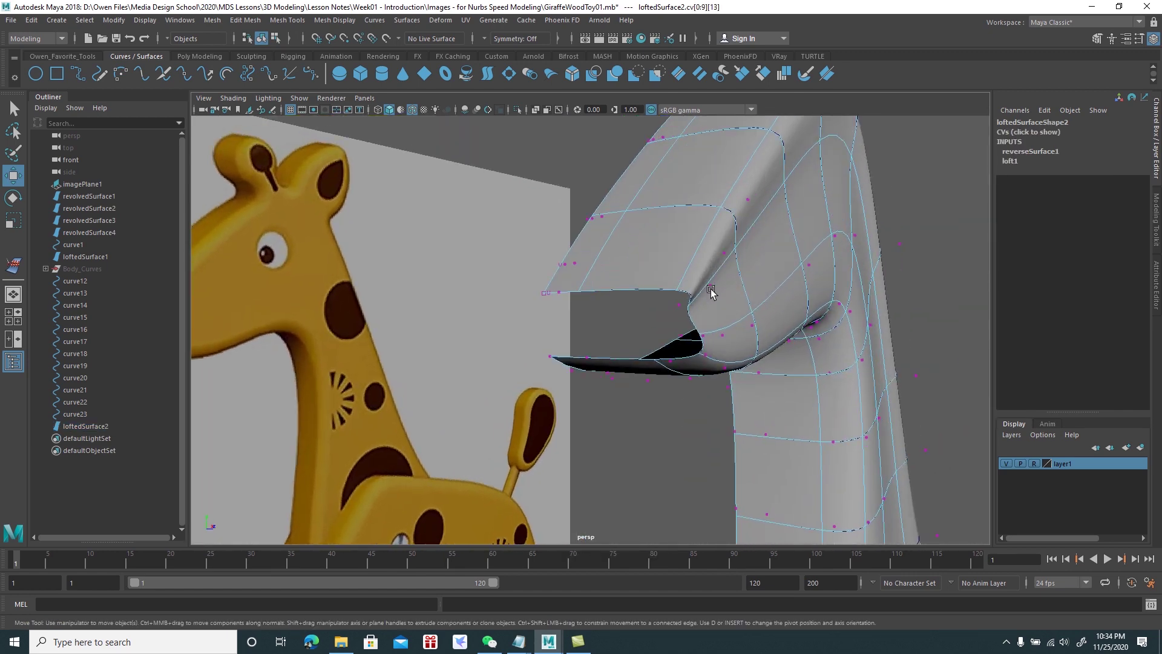
click(711, 289)
mouse_move(712, 289)
alt+mouse_down()
mouse_move(732, 290)
mouse_move(762, 371)
alt+mouse_up()
drag(804, 415, 797, 411)
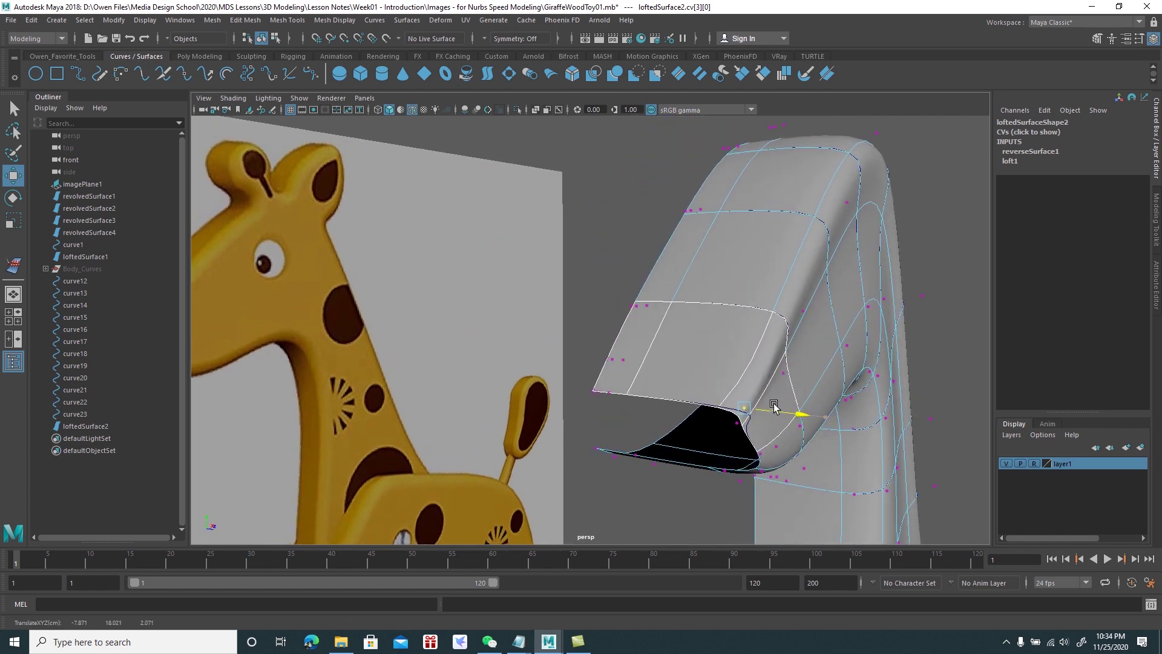
Shift neighbouring head control points, then return the surface to object mode
click(802, 313)
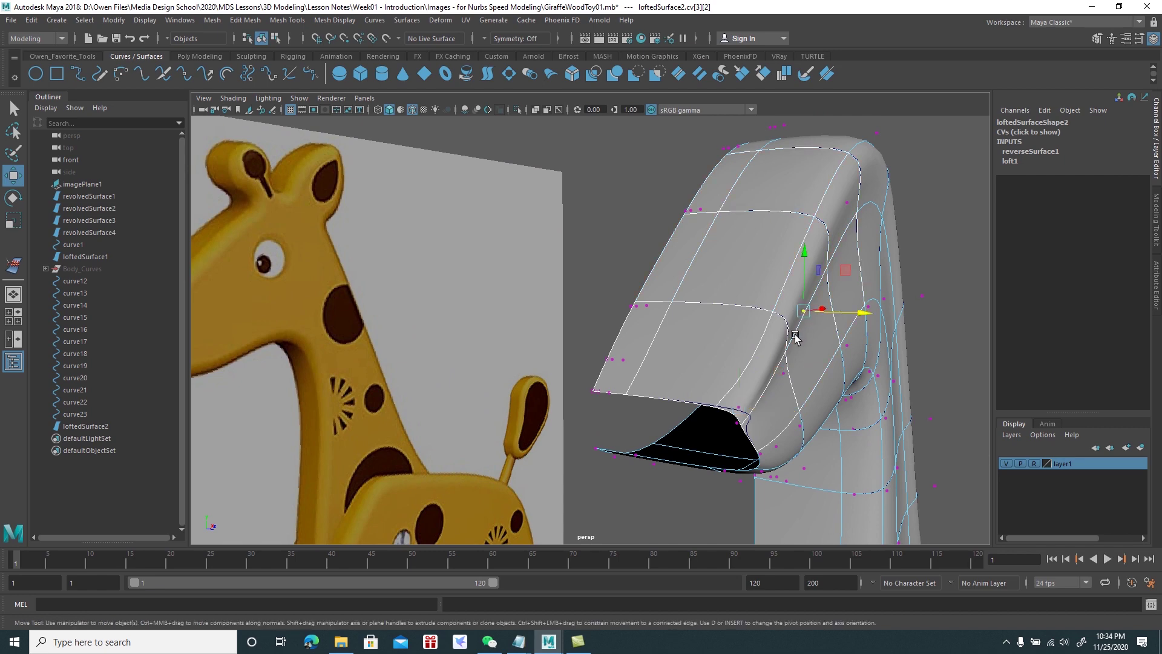
click(782, 374)
mouse_move(805, 373)
mouse_down()
mouse_move(818, 379)
mouse_move(806, 365)
mouse_up()
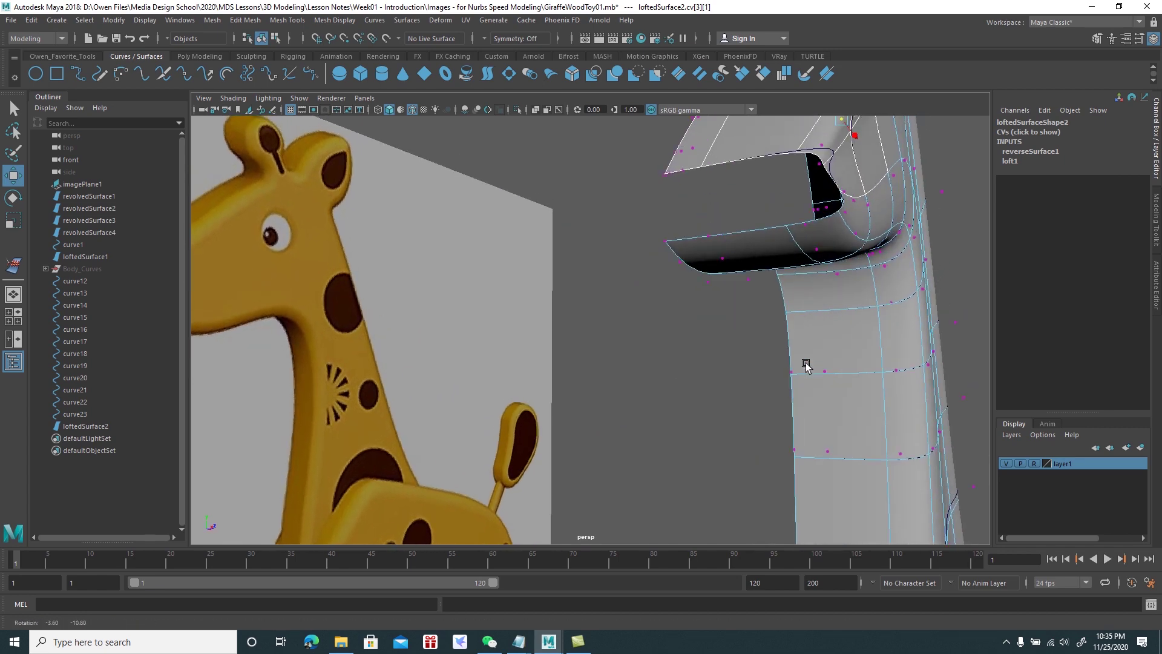
scroll(804, 364, down, 5)
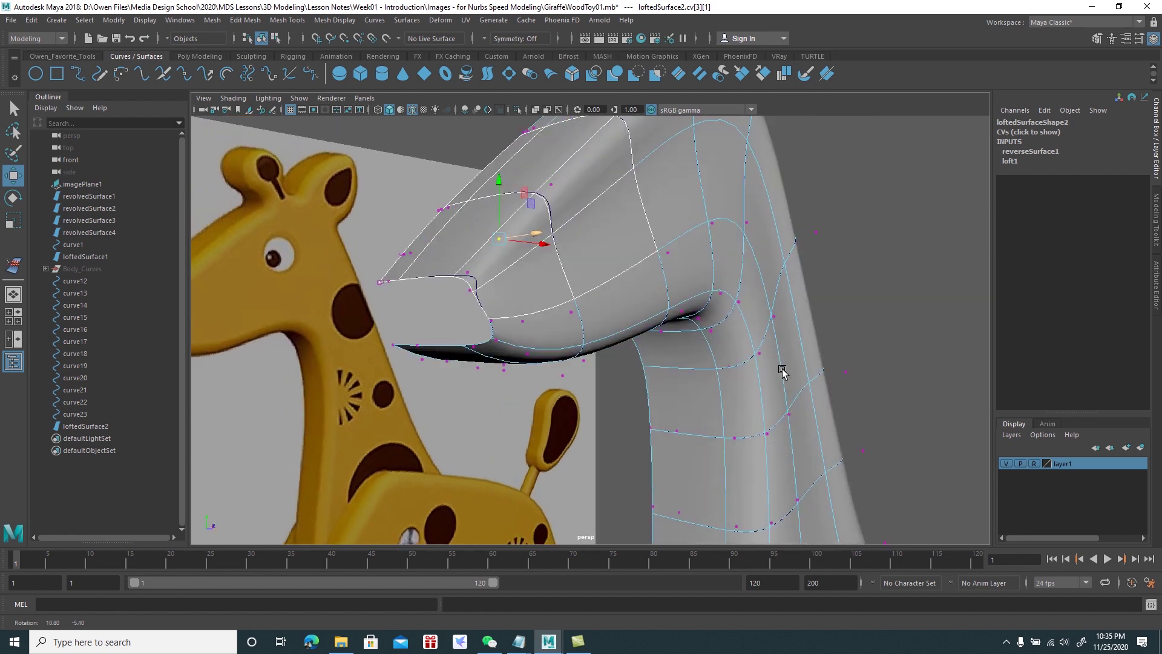
scroll(769, 371, down, 3)
scroll(587, 296, down, 3)
mouse_move(587, 295)
alt+mouse_down()
mouse_move(663, 320)
mouse_move(642, 321)
mouse_move(681, 296)
alt+mouse_up()
right_drag(681, 297, 753, 278)
mouse_move(753, 278)
alt+mouse_down()
mouse_move(688, 319)
mouse_move(506, 271)
mouse_move(623, 264)
alt+mouse_up()
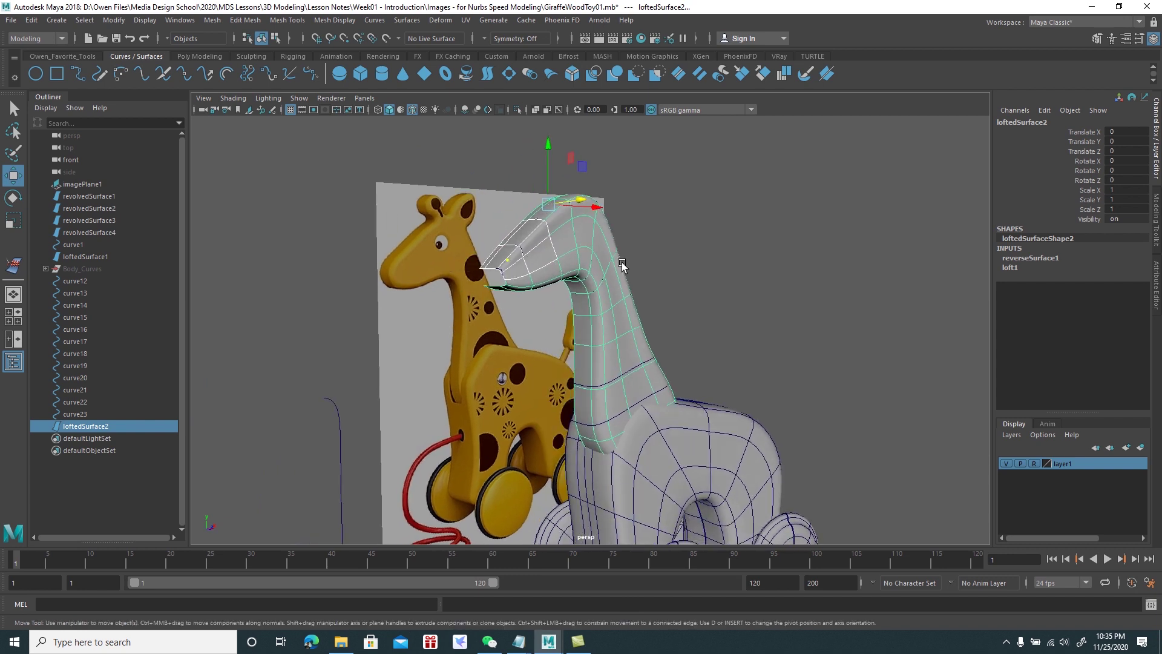
click(31, 20)
mouse_move(71, 174)
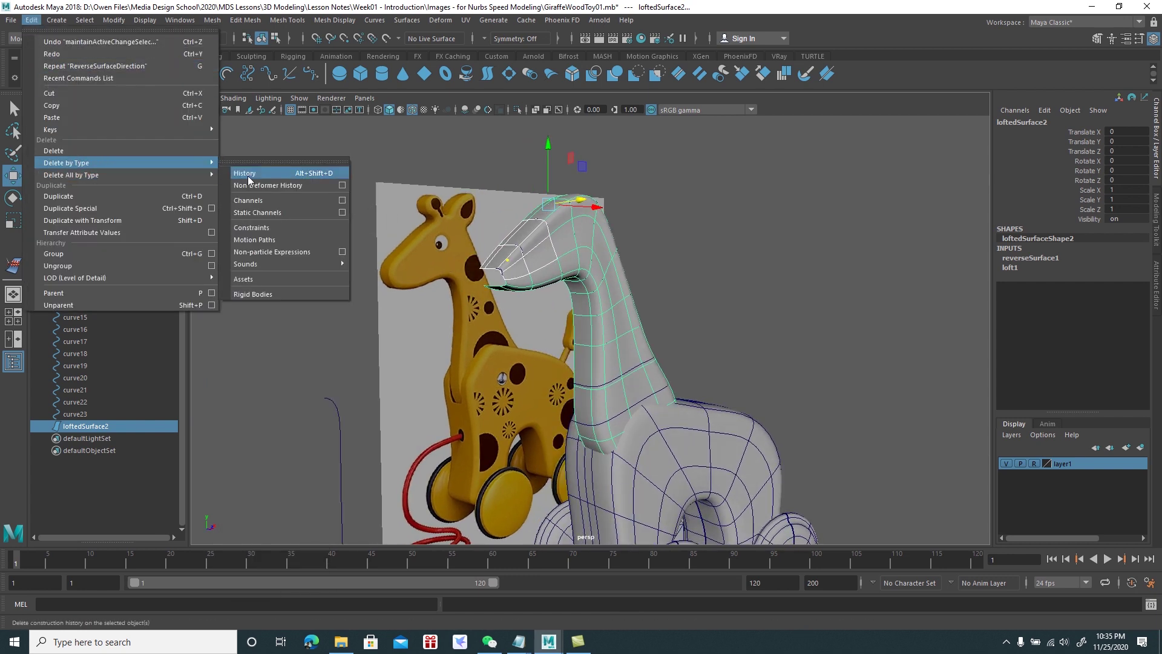
Delete the neck surface's construction history and reselect it
click(252, 173)
mouse_move(468, 220)
alt+mouse_down()
mouse_move(477, 206)
mouse_move(537, 233)
mouse_move(575, 228)
alt+mouse_up()
click(755, 221)
click(670, 239)
mouse_move(669, 239)
alt+mouse_down()
mouse_move(724, 241)
mouse_move(731, 266)
mouse_move(721, 271)
alt+mouse_up()
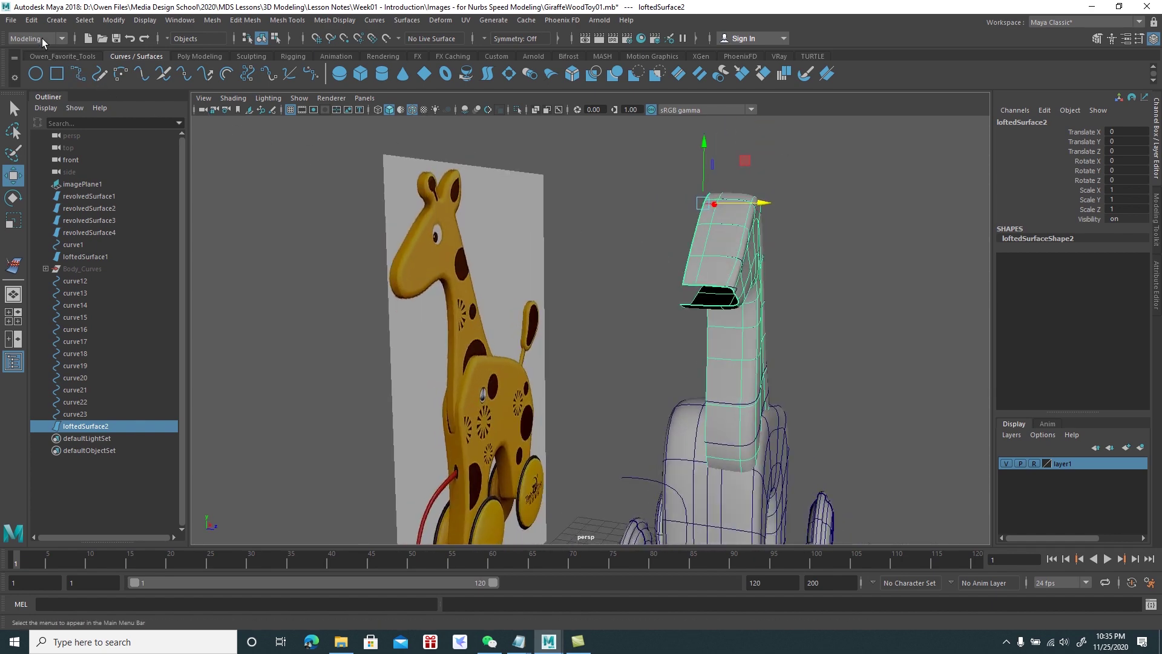
Duplicate Special the neck with Scale Z -1 to create mirrored loftedSurface3
click(33, 21)
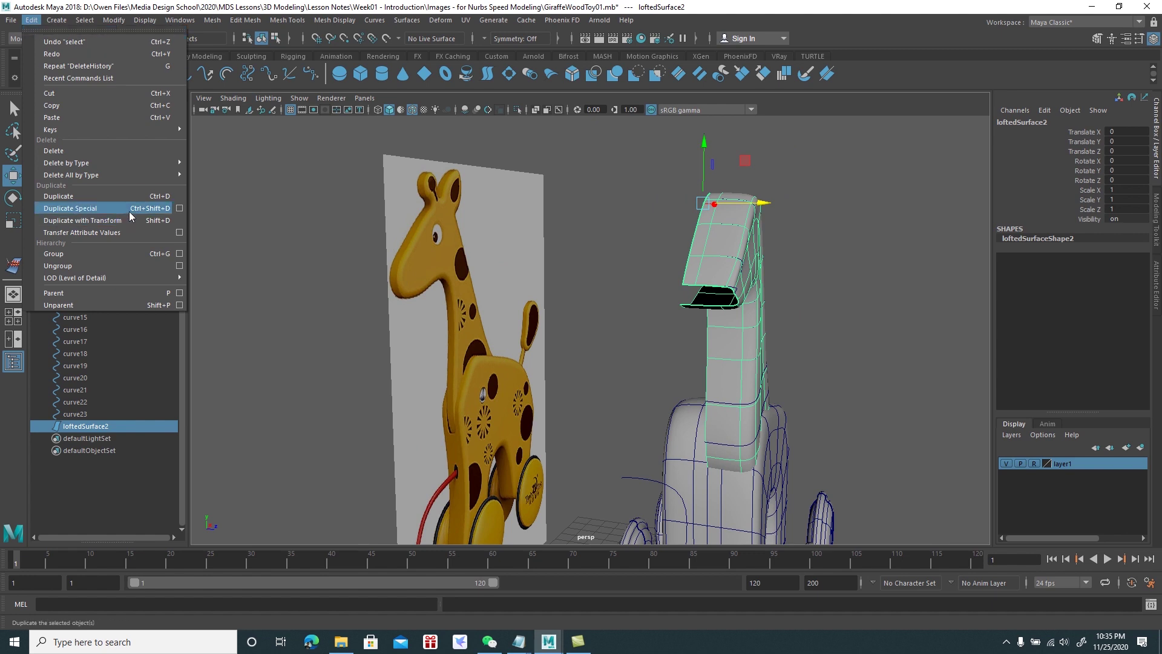
click(179, 209)
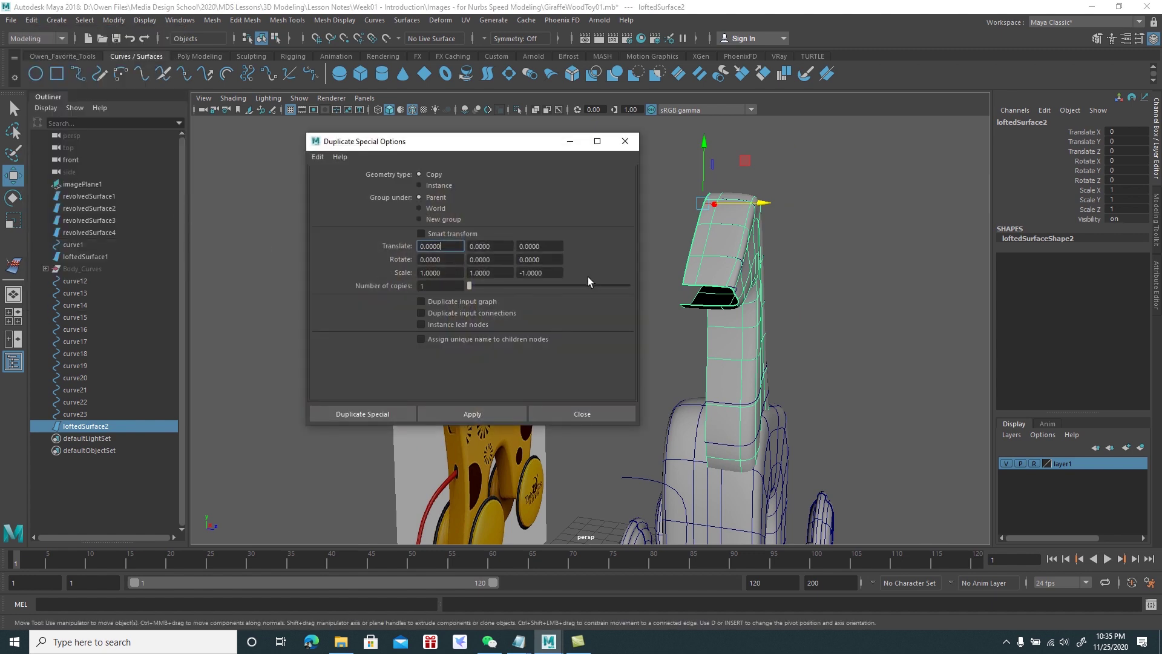
alt+drag(742, 273, 796, 237)
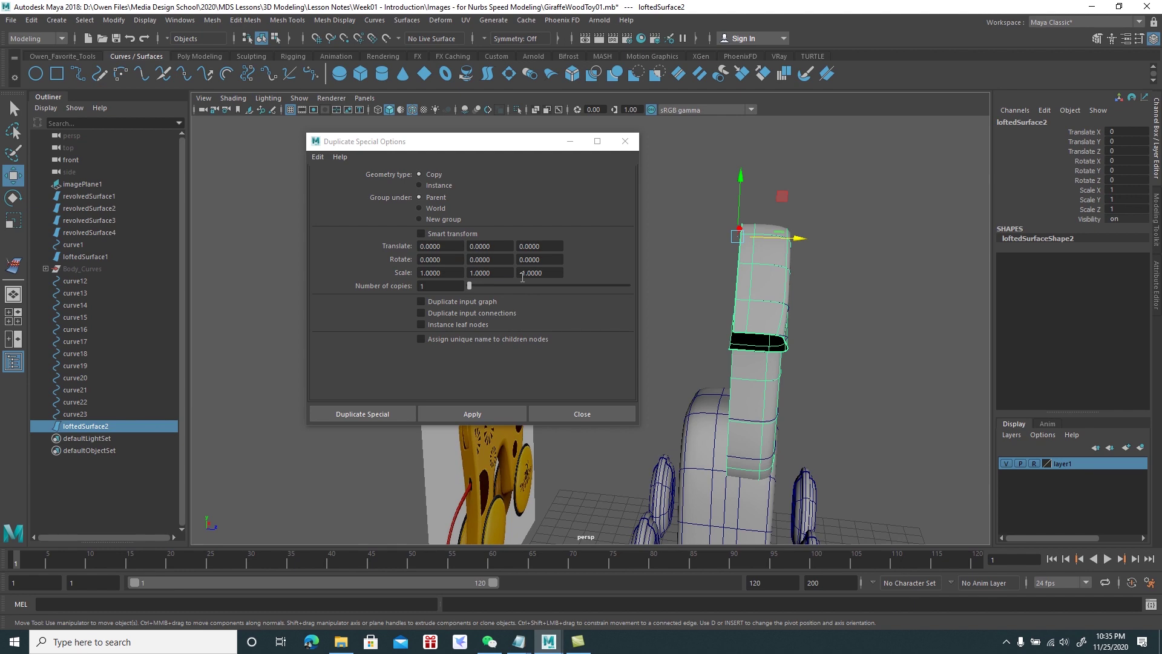
click(371, 414)
mouse_move(696, 314)
alt+mouse_down()
mouse_move(778, 316)
mouse_move(785, 327)
mouse_move(773, 306)
mouse_move(793, 321)
mouse_move(749, 345)
mouse_move(756, 292)
mouse_move(784, 311)
mouse_move(760, 353)
mouse_move(775, 351)
alt+mouse_up()
click(759, 267)
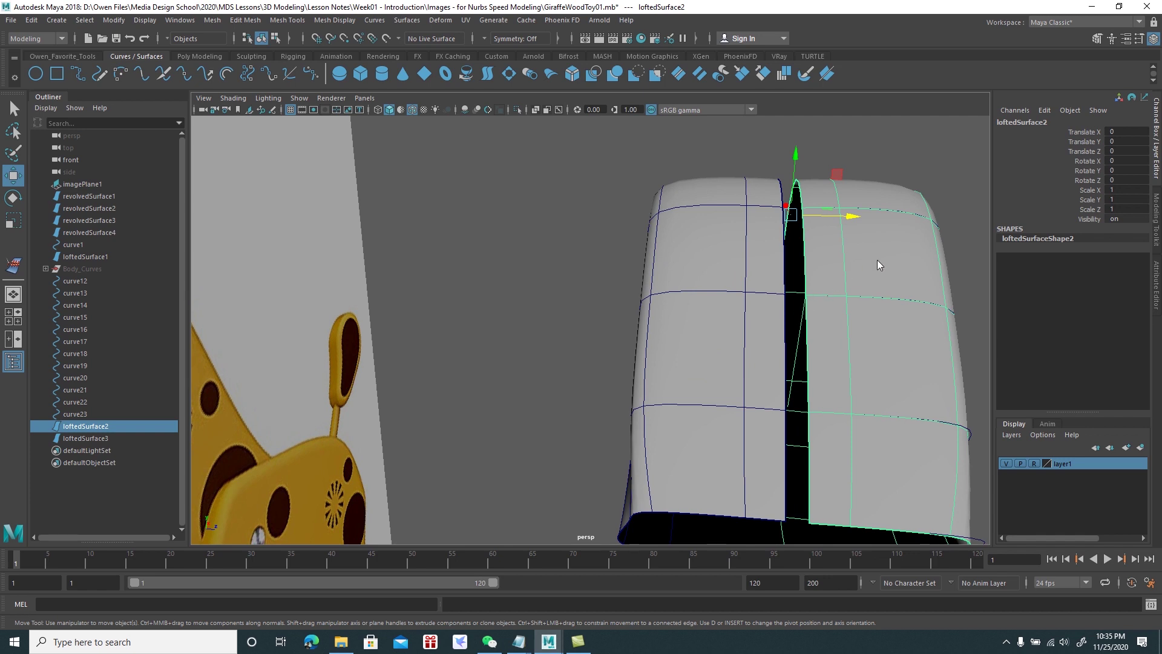
Pick the seam isoparm on each neck half and attach them into one surface
right_click(879, 264)
click(877, 227)
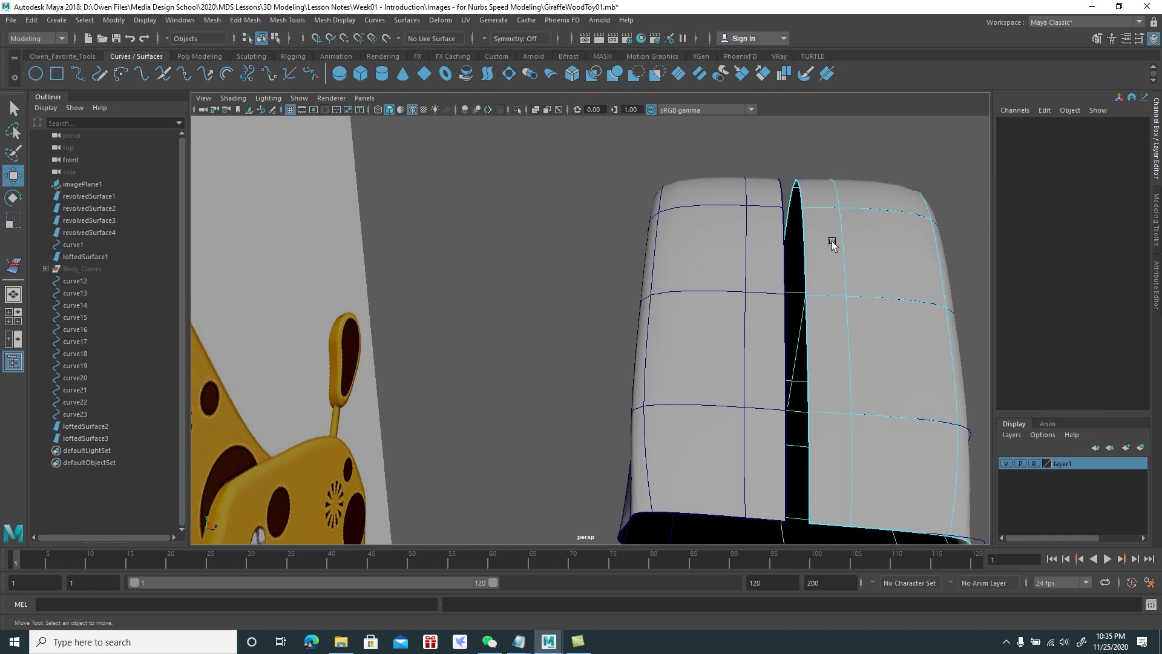
click(794, 257)
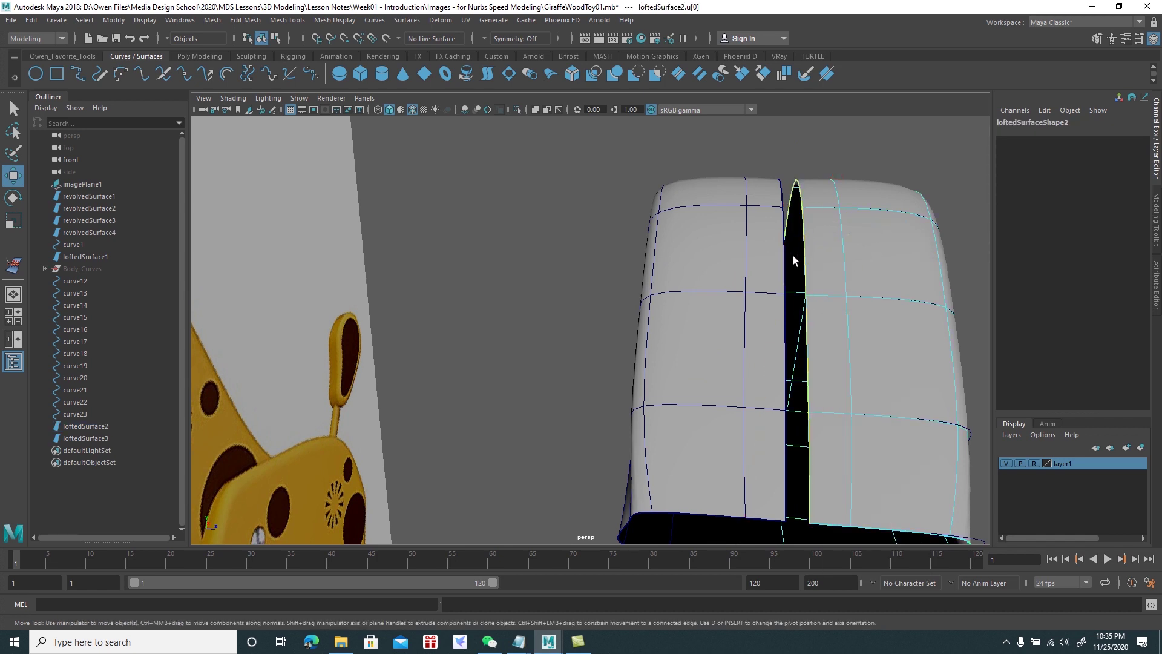
click(730, 250)
right_click(726, 243)
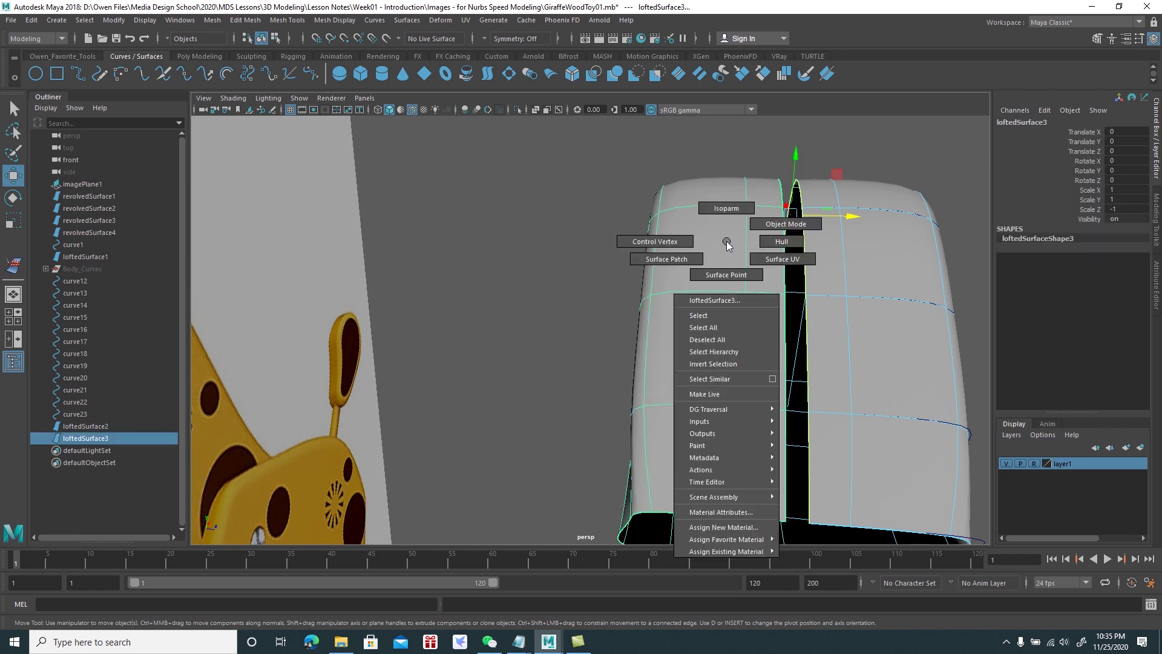
click(722, 210)
alt+drag(700, 228, 692, 221)
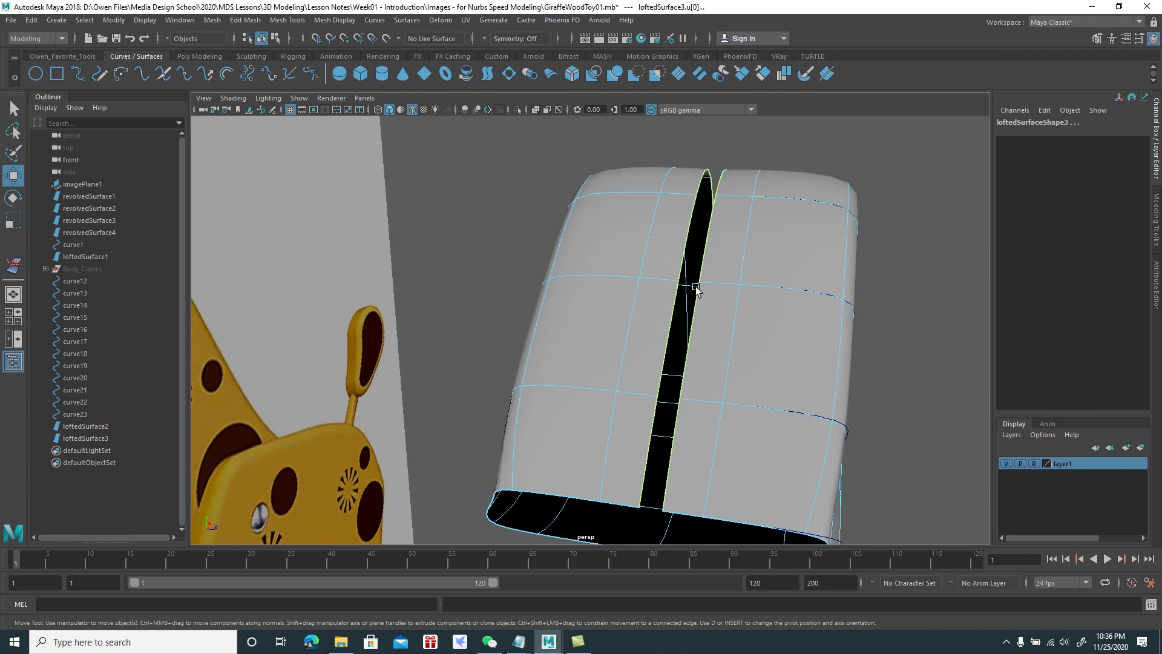
alt+drag(695, 289, 721, 291)
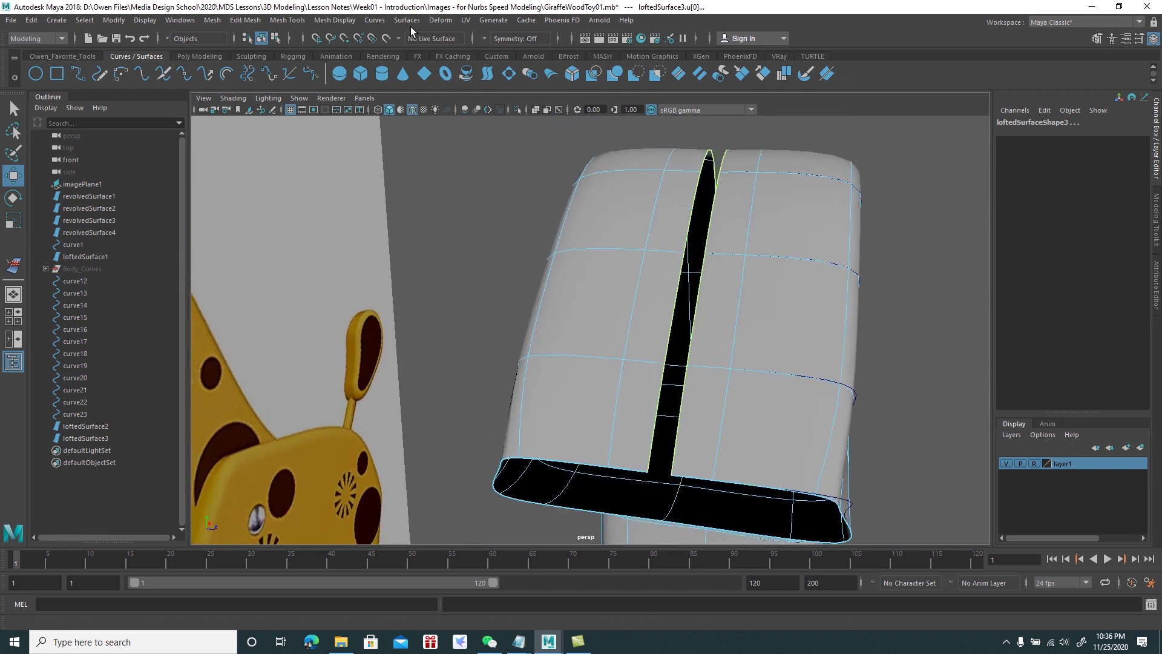
click(408, 21)
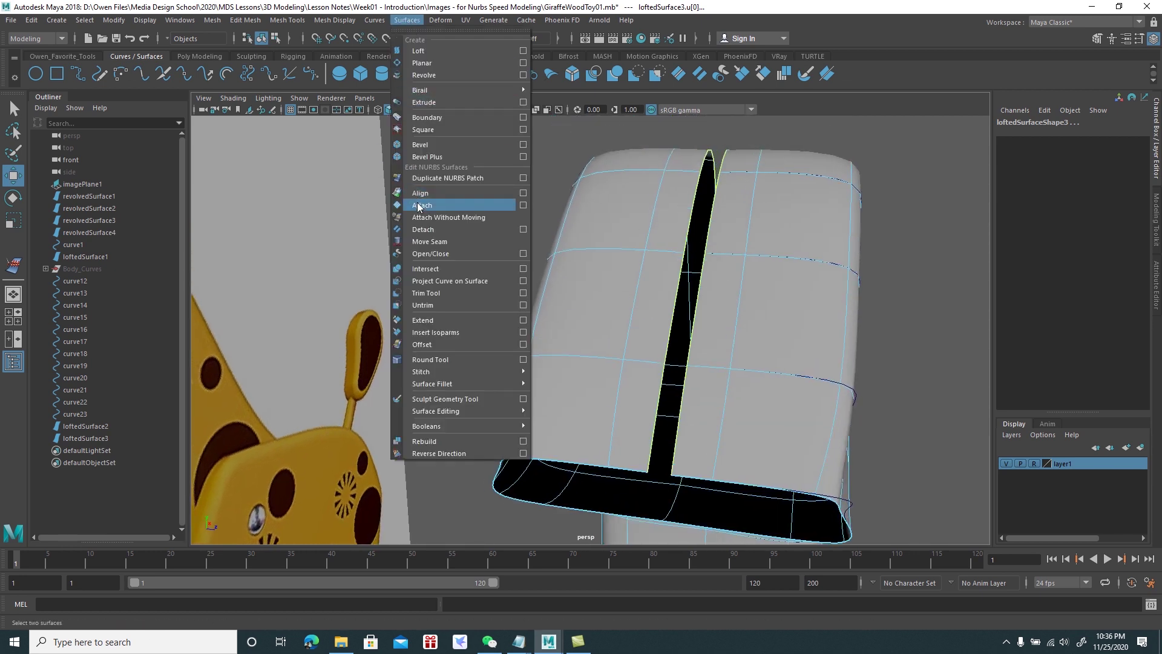
click(418, 206)
alt+drag(693, 290, 627, 248)
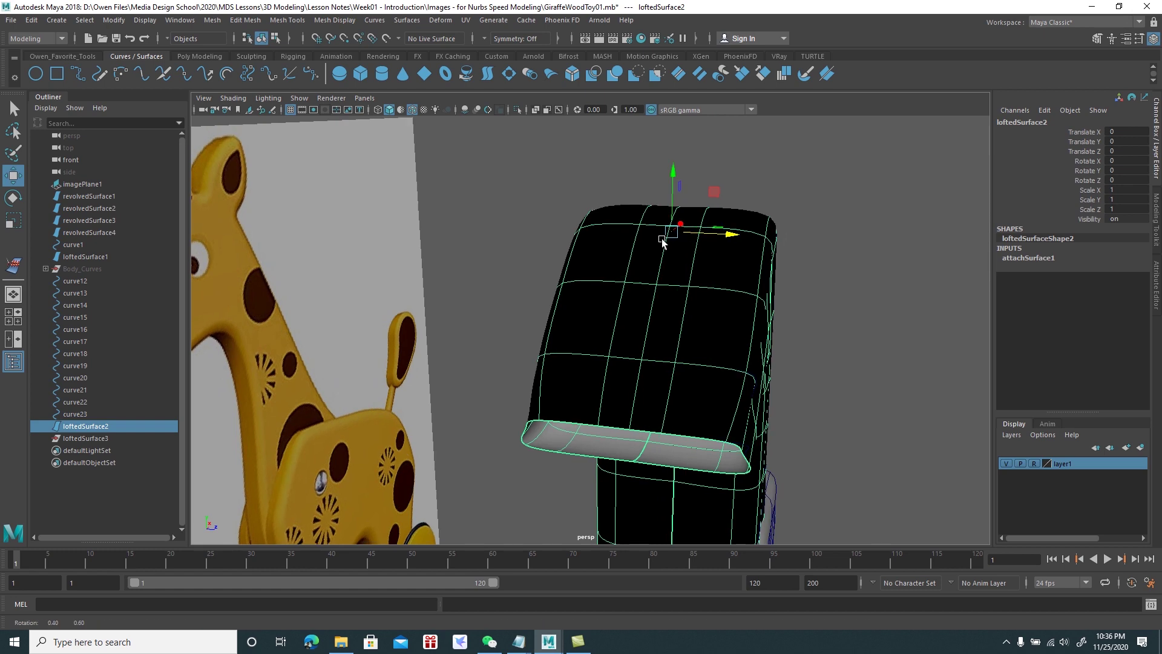
Reverse the joined neck surface's direction so it shades correctly
click(408, 21)
click(441, 454)
mouse_move(554, 453)
alt+mouse_down()
mouse_move(395, 342)
mouse_move(524, 351)
alt+mouse_up()
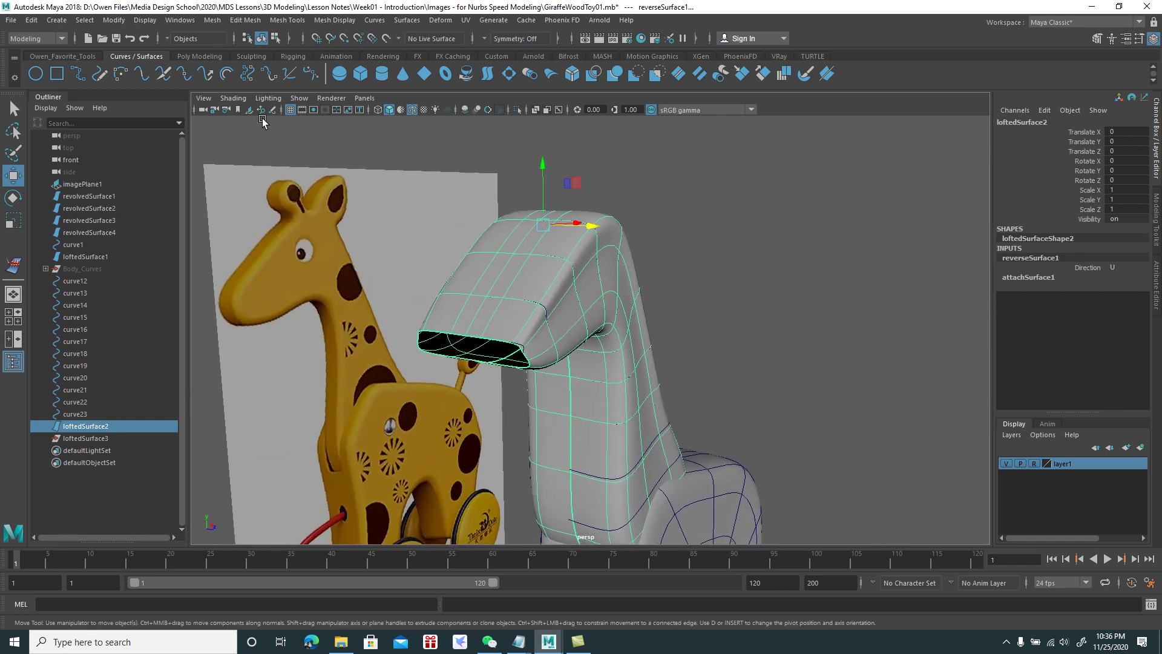
click(30, 20)
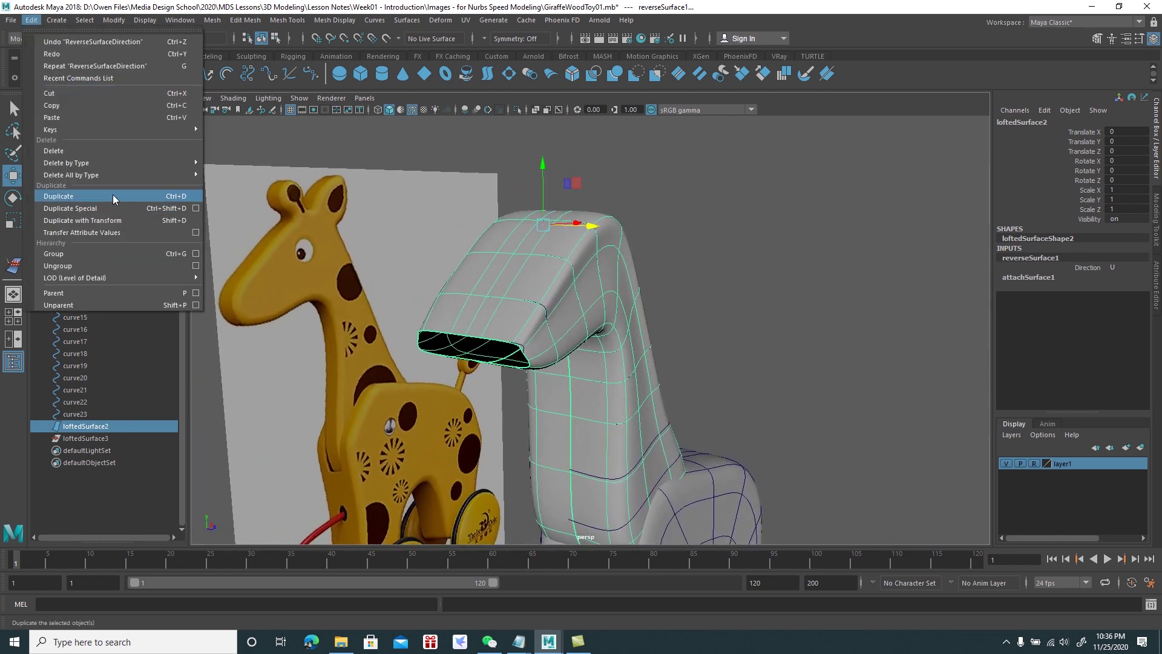
Delete the joined neck's history and centre its pivot
click(244, 171)
alt+drag(492, 264, 643, 315)
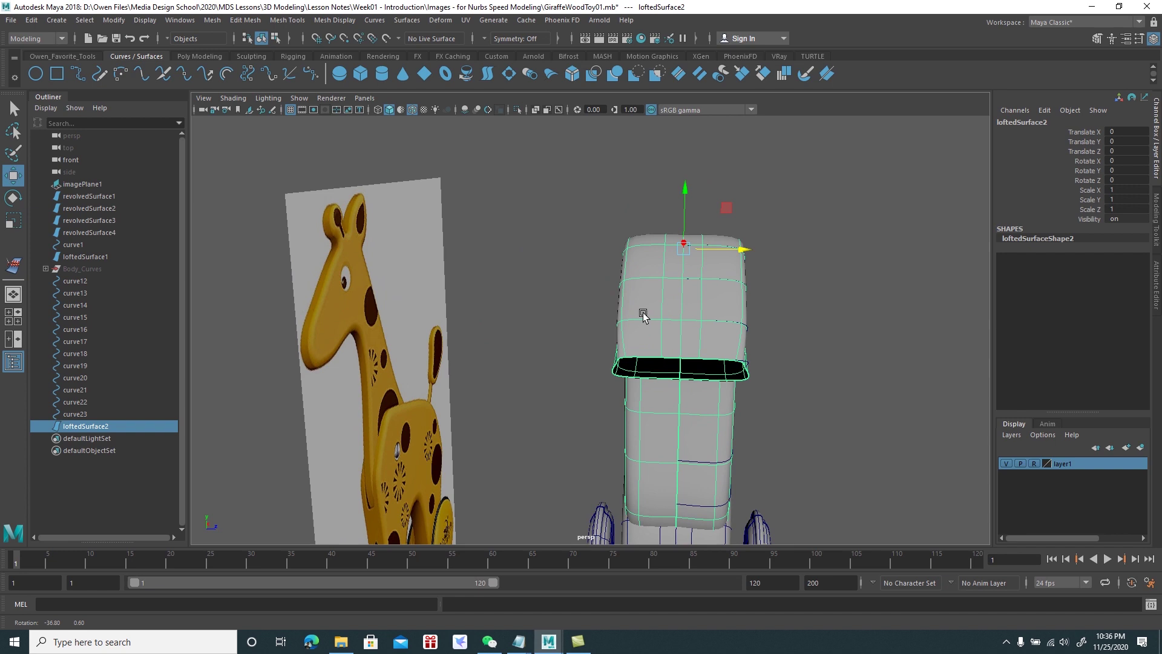
click(114, 20)
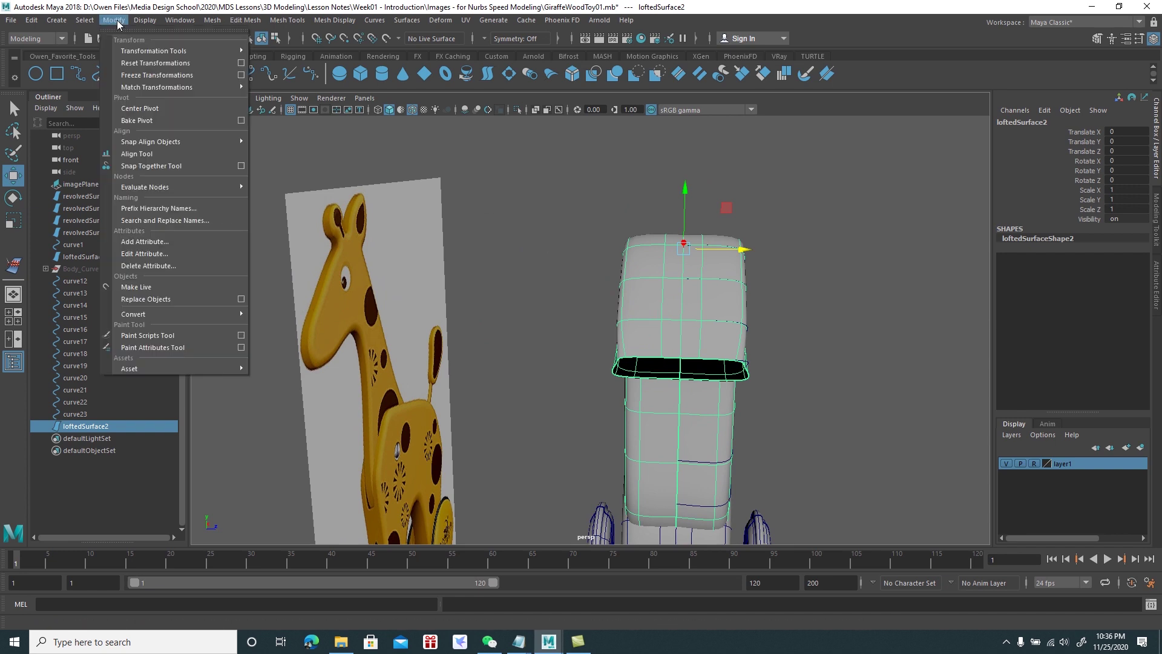
click(139, 108)
mouse_move(630, 296)
alt+mouse_down()
mouse_move(674, 291)
mouse_move(670, 274)
alt+mouse_up()
Scale the neck along Z to about 0.517, roughly half its width
key(r)
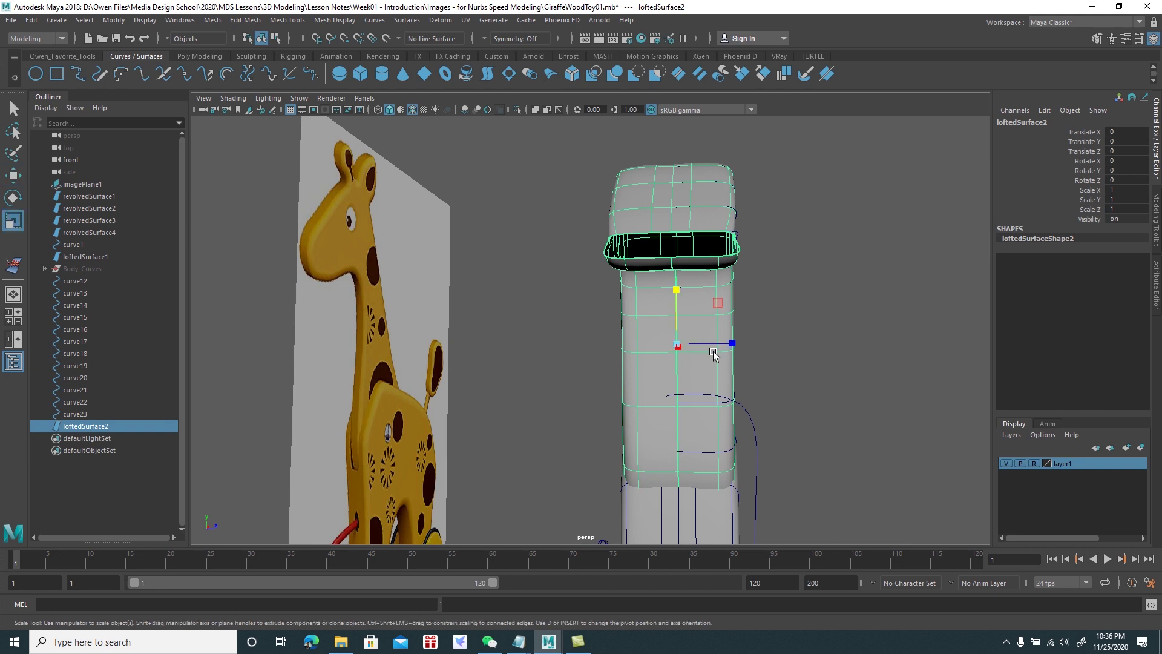
alt+drag(733, 346, 721, 350)
mouse_move(581, 371)
alt+mouse_down()
mouse_move(558, 366)
mouse_move(636, 380)
alt+mouse_up()
mouse_move(715, 344)
mouse_down()
mouse_move(724, 356)
mouse_move(649, 366)
mouse_move(661, 402)
mouse_move(689, 287)
mouse_move(621, 273)
mouse_move(594, 246)
mouse_move(606, 227)
mouse_move(563, 267)
mouse_move(688, 276)
mouse_up()
key(w)
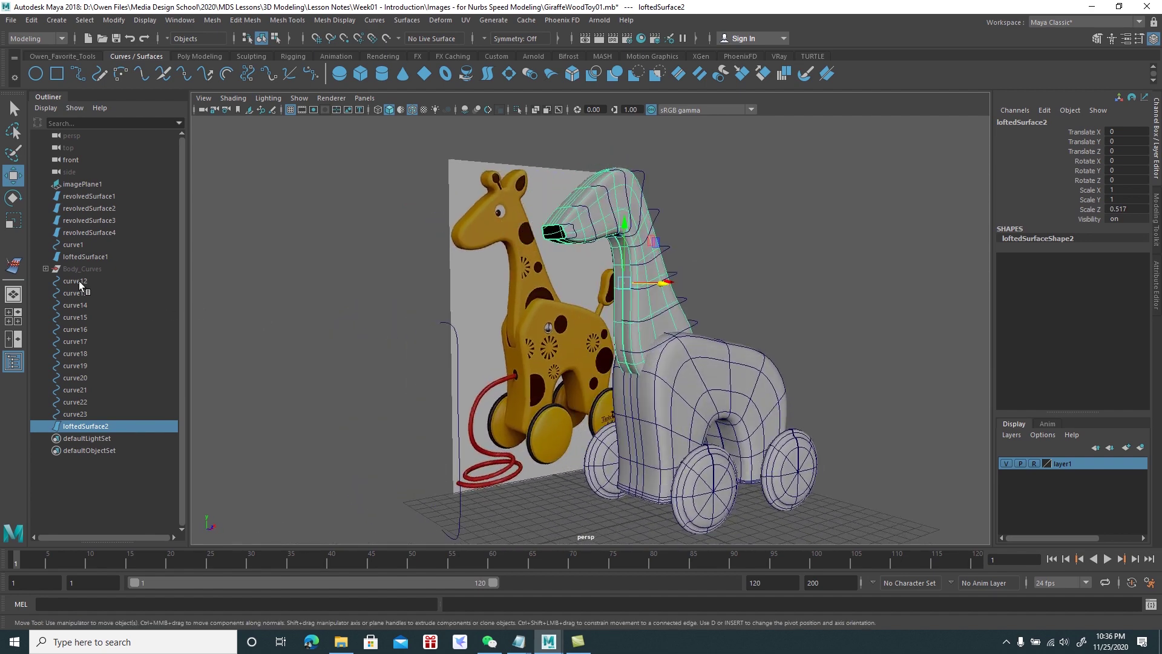
Group curve12 through curve23 as HeadeNeckCurves and hide the group
click(79, 280)
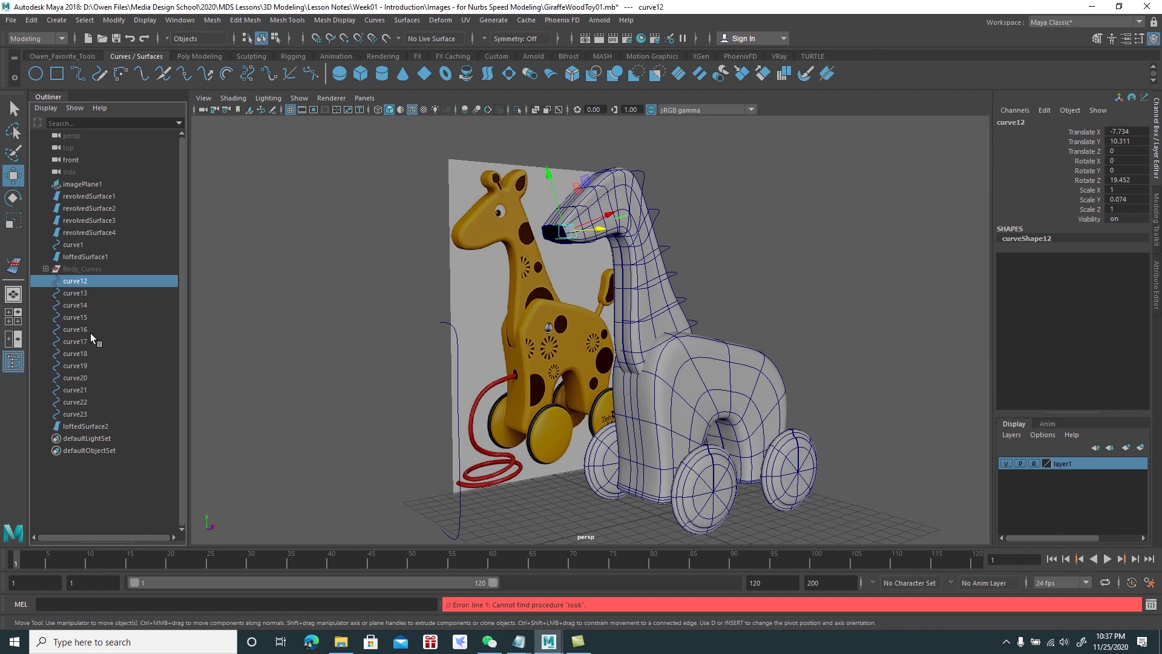
alt+drag(434, 404, 382, 376)
click(407, 399)
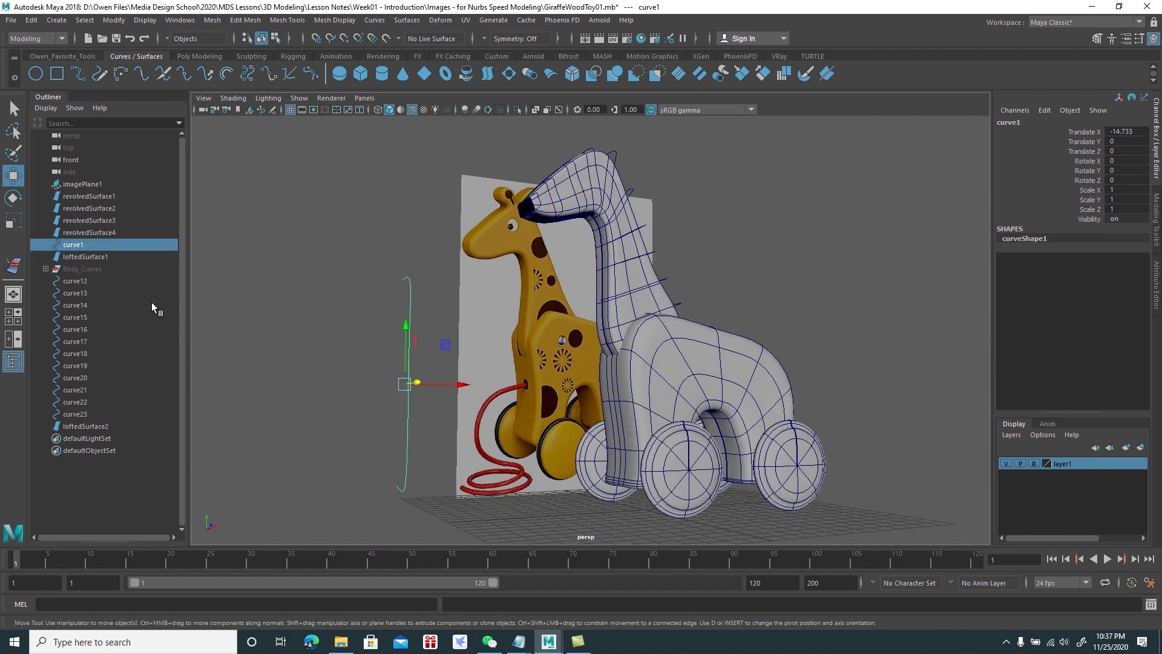
click(81, 281)
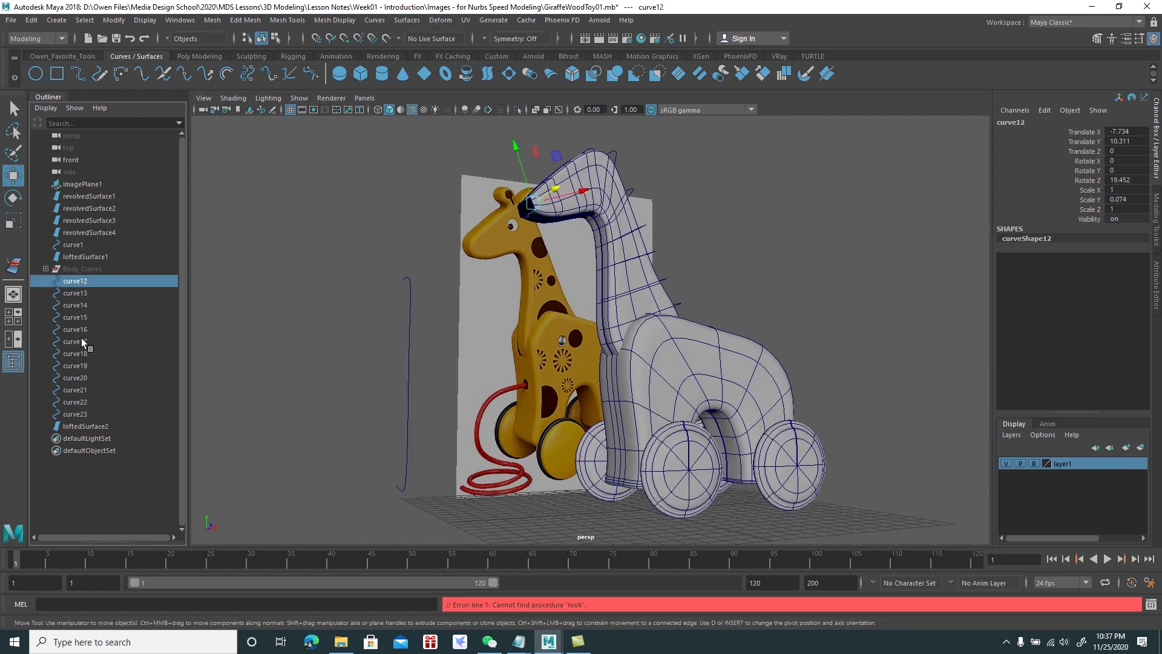
shift+click(84, 414)
key(ctrl+g)
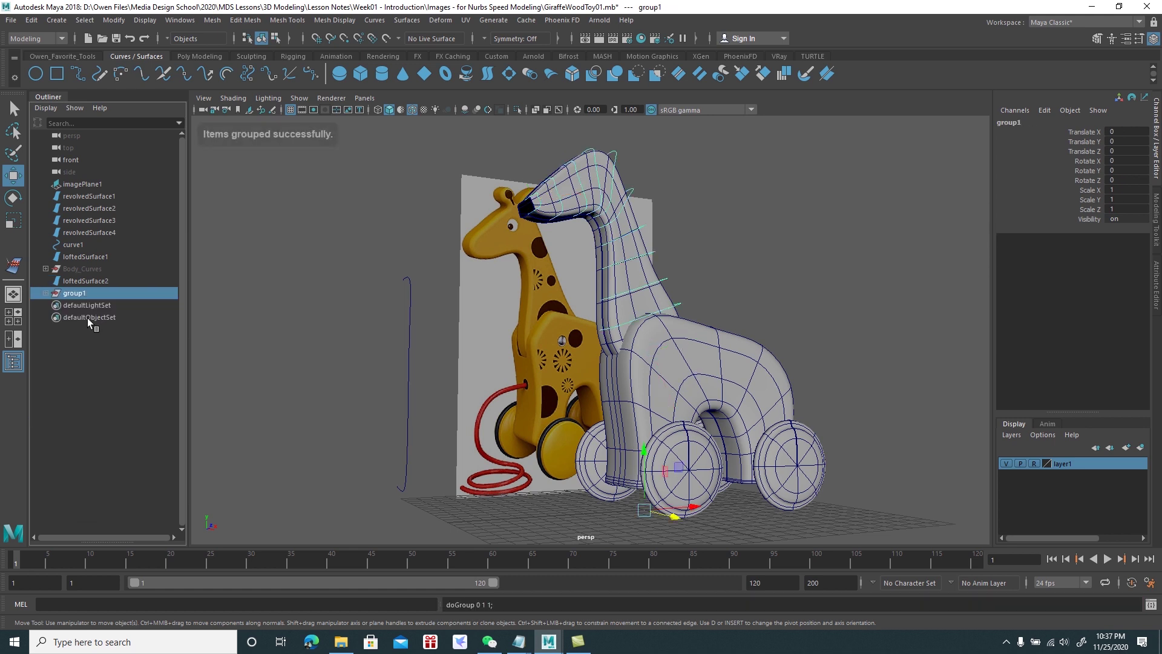
double_click(80, 294)
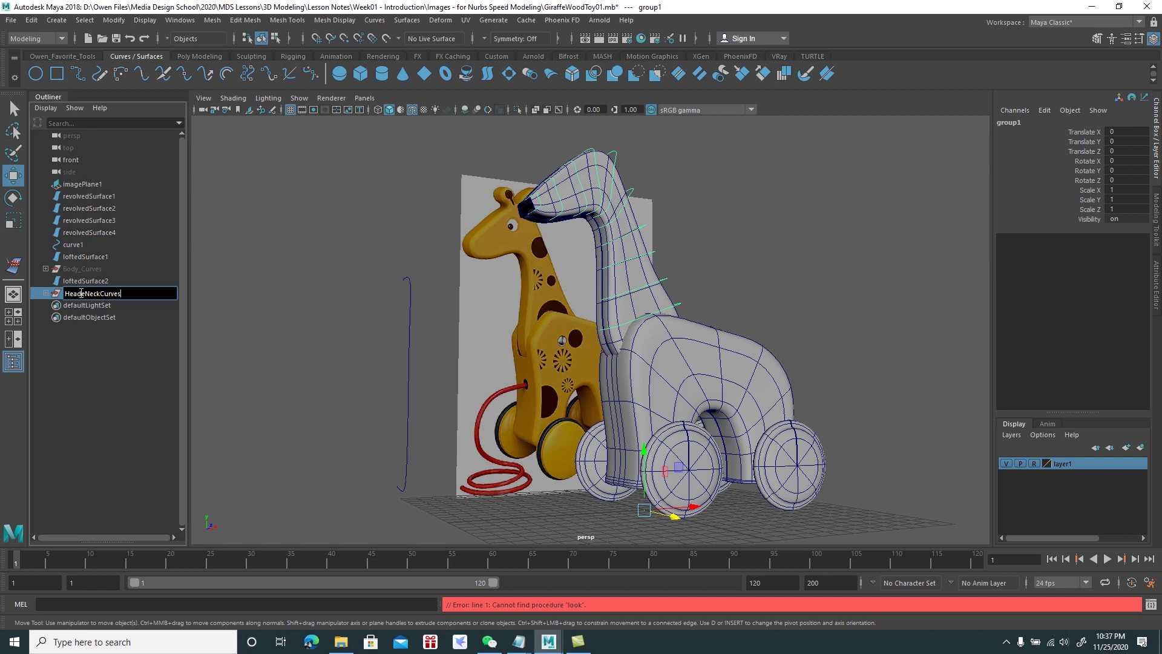
key(Return)
key(ctrl+h)
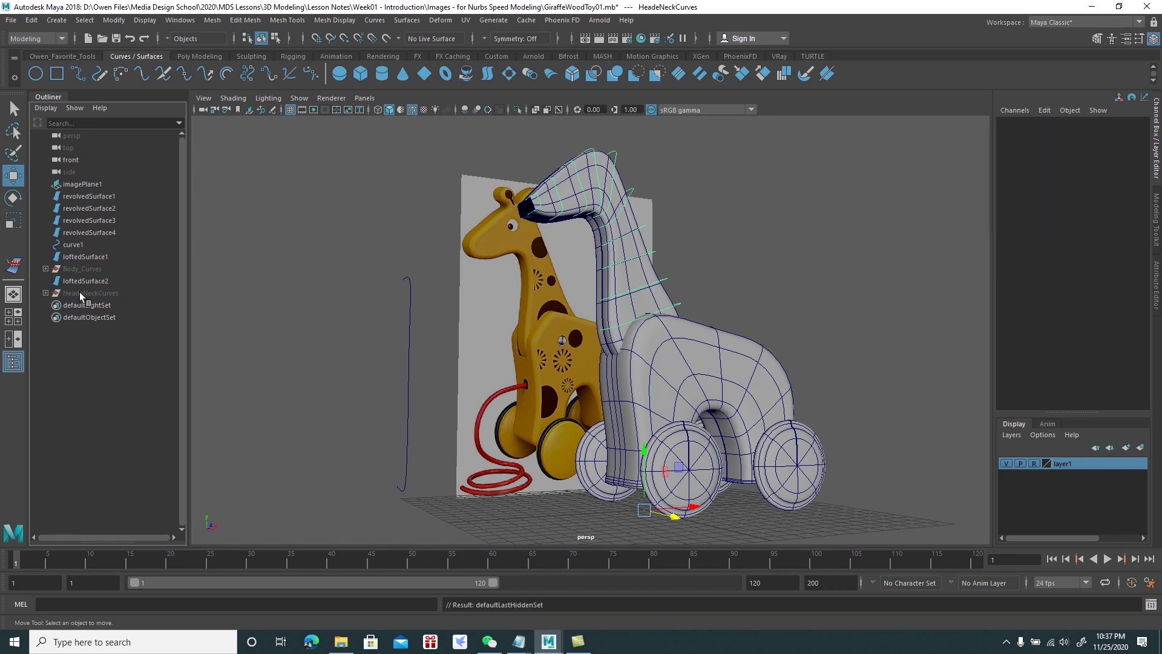
Orbit in close to the neck and select the neck surface
mouse_move(335, 299)
alt+mouse_down()
mouse_move(464, 303)
mouse_move(482, 318)
mouse_move(476, 295)
alt+mouse_up()
alt+right_drag(476, 295, 573, 362)
mouse_move(573, 361)
alt+mouse_down()
mouse_move(608, 344)
mouse_move(635, 257)
mouse_move(644, 349)
alt+mouse_up()
click(636, 257)
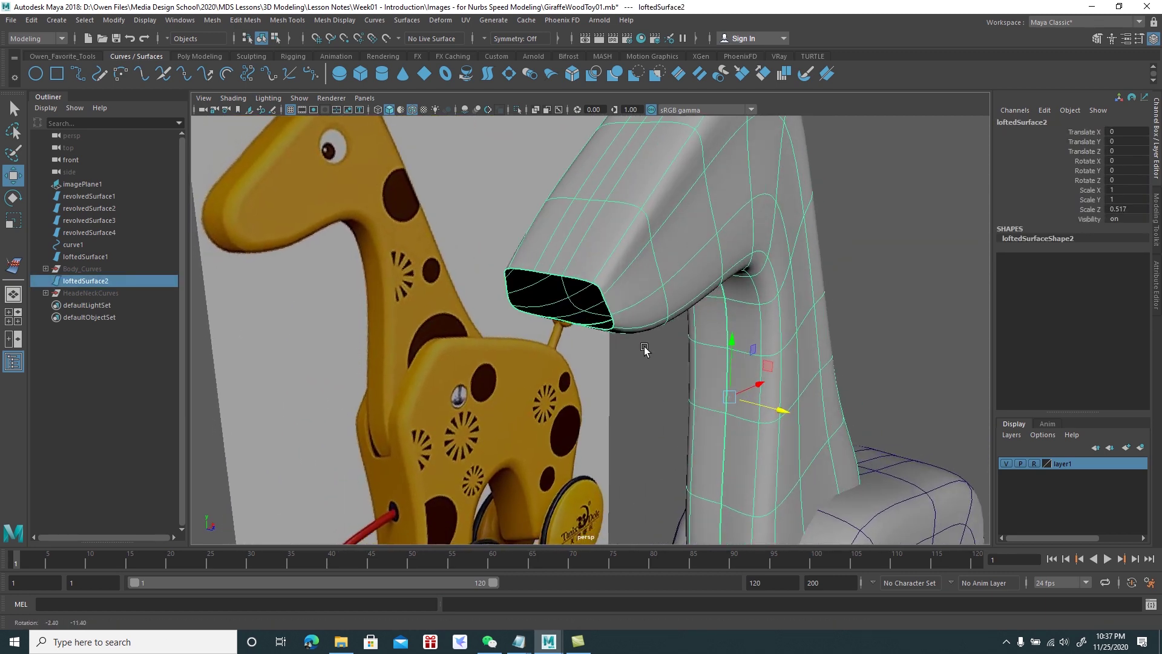
alt+drag(644, 349, 642, 345)
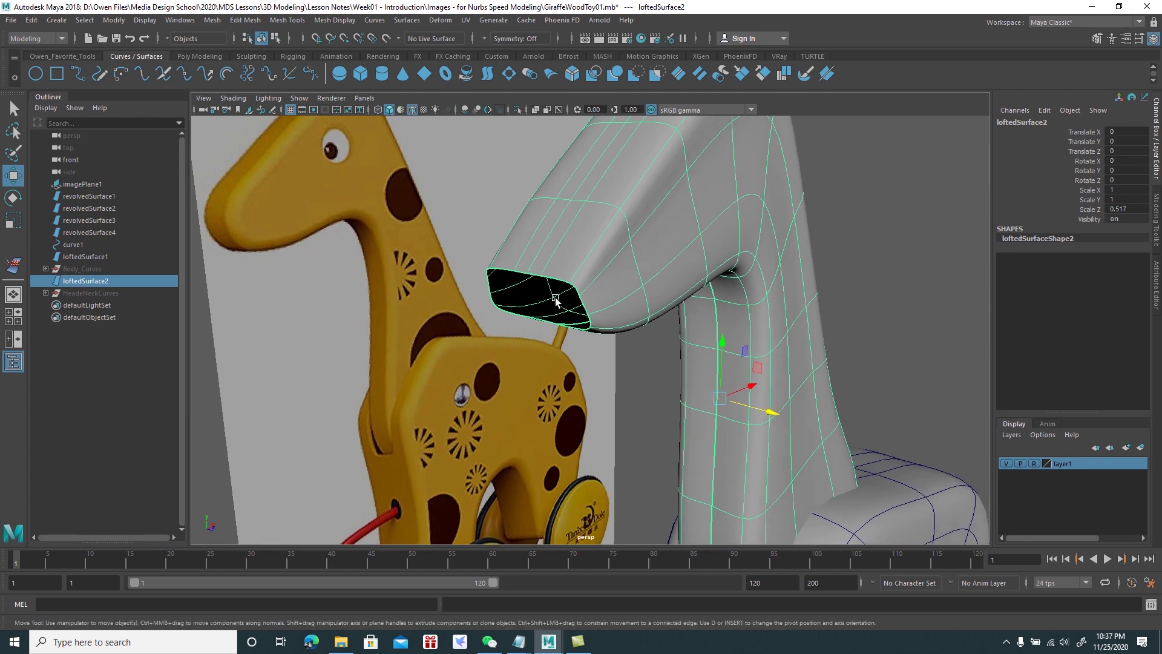
alt+drag(549, 299, 541, 295)
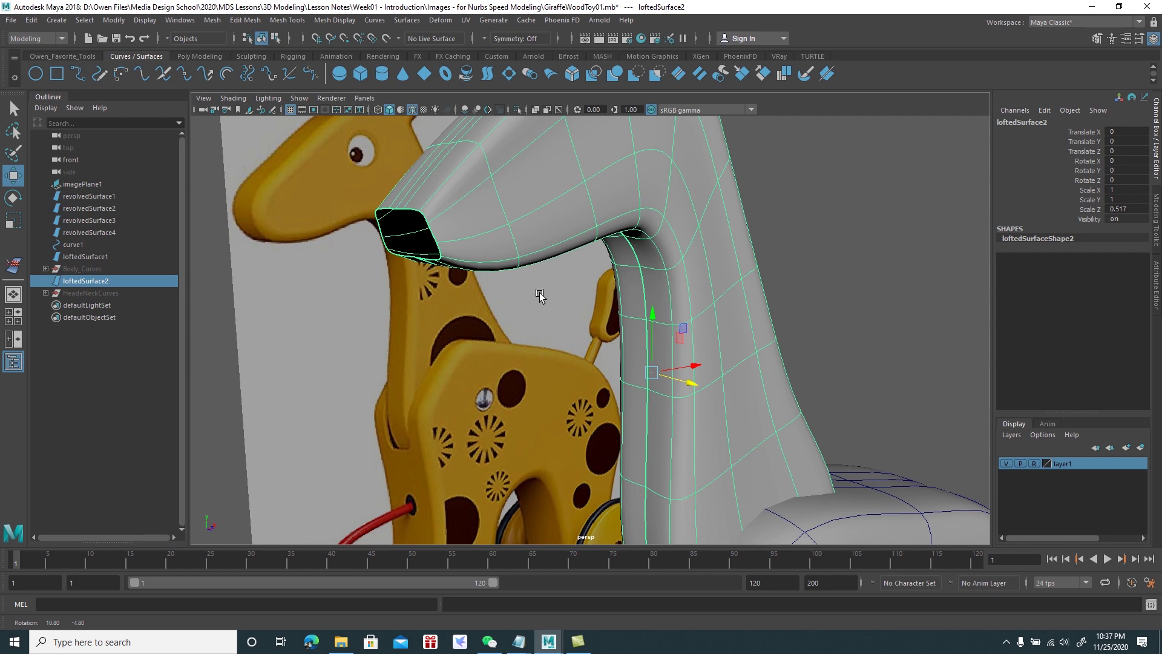
alt+right_drag(541, 295, 473, 257)
alt+drag(473, 256, 491, 277)
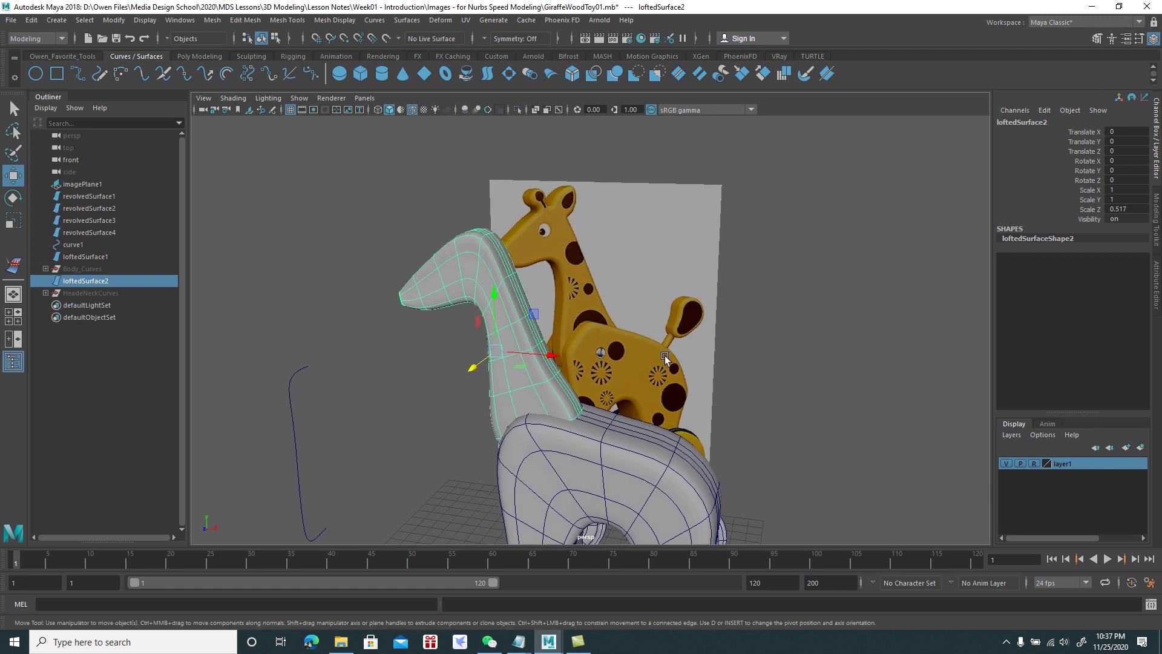
mouse_move(663, 361)
alt+mouse_down()
mouse_move(622, 328)
mouse_move(642, 339)
mouse_move(600, 332)
mouse_move(582, 238)
mouse_move(576, 282)
alt+mouse_up()
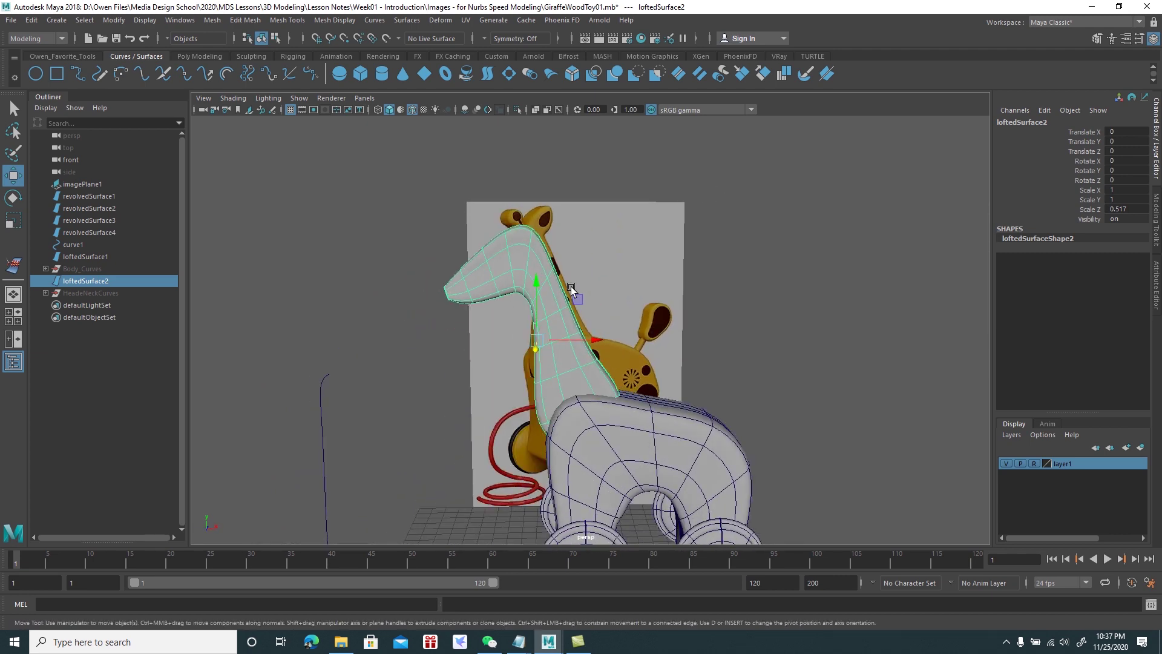
key(space)
key(space)
alt+middle_drag(407, 348, 473, 315)
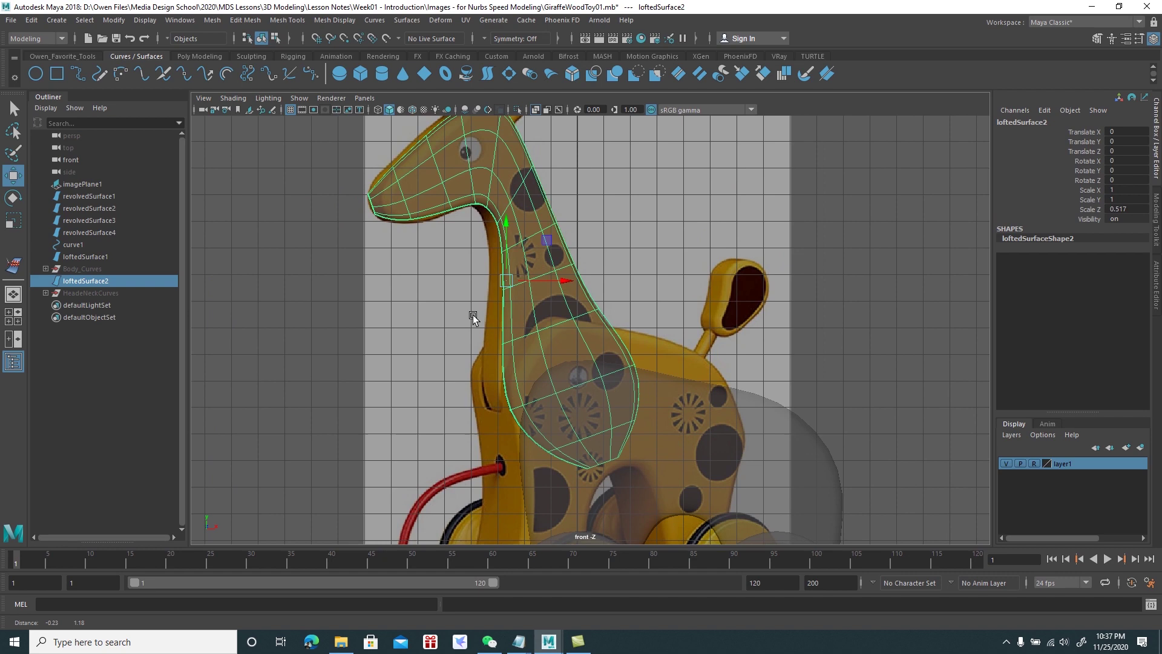
scroll(474, 315, up, 2)
scroll(507, 278, up, 2)
scroll(507, 278, up, 2)
scroll(494, 238, up, 1)
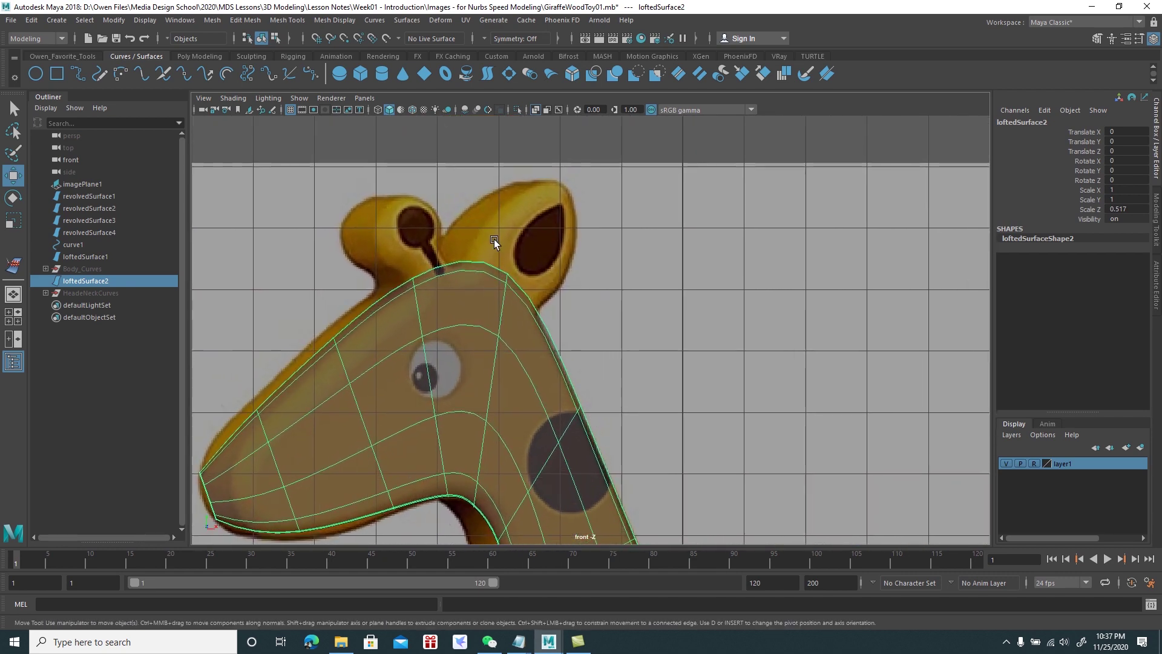
alt+middle_drag(494, 238, 540, 293)
click(476, 168)
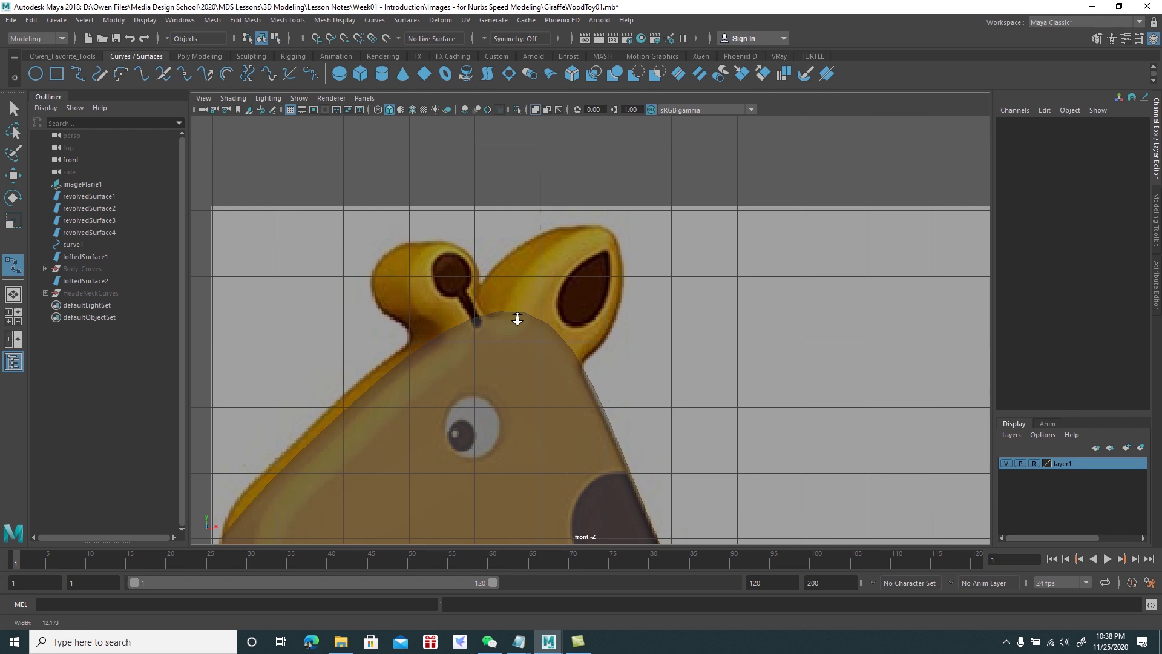
scroll(520, 328, up, 1)
alt+middle_drag(521, 329, 479, 319)
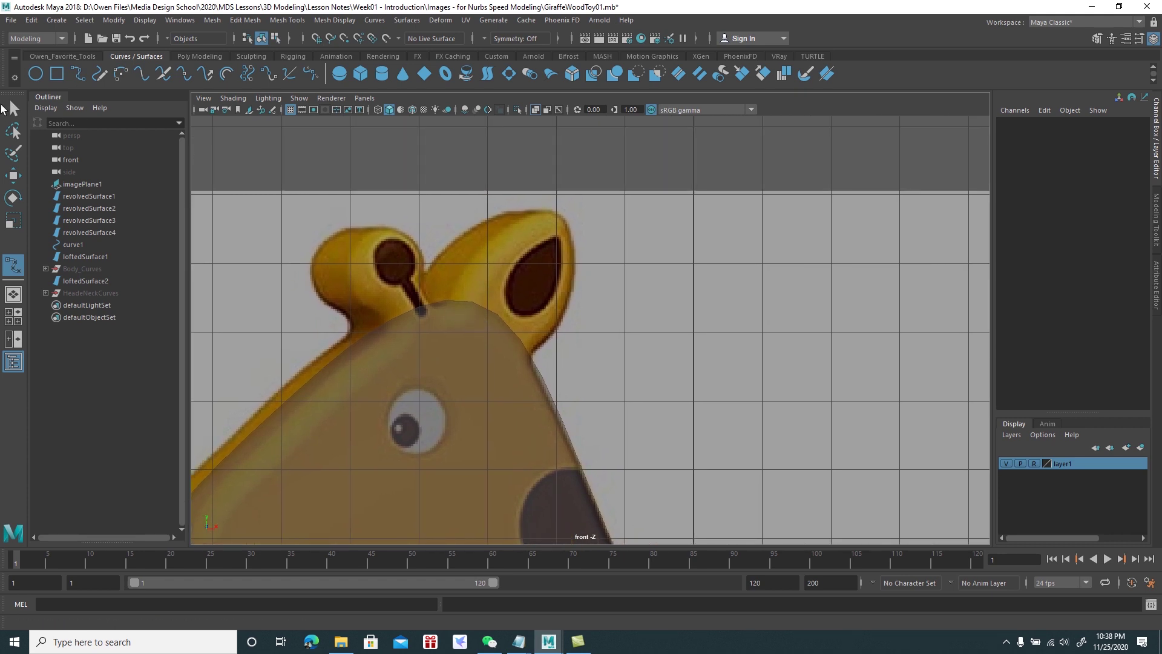
click(14, 109)
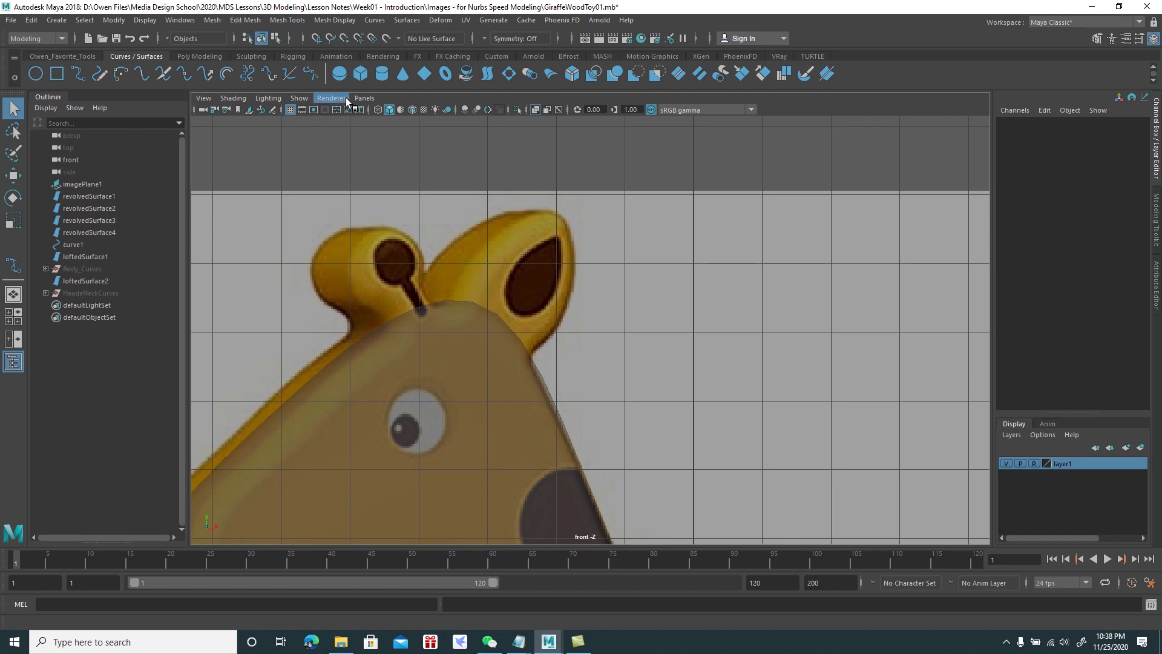
scroll(522, 337, down, 3)
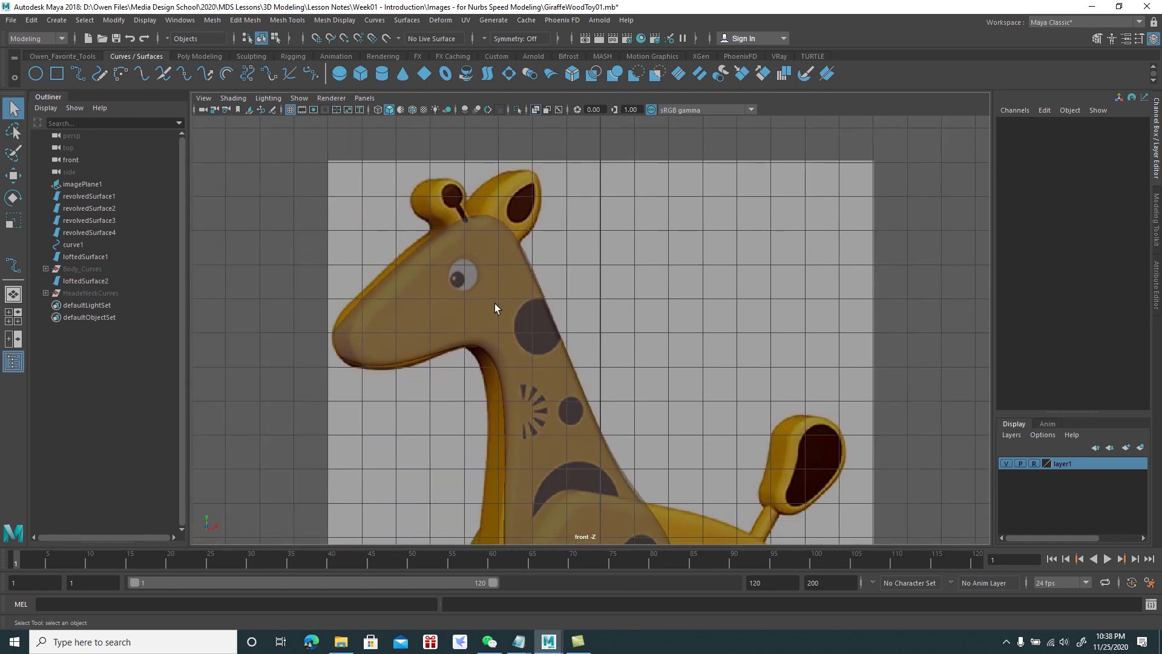
key(space)
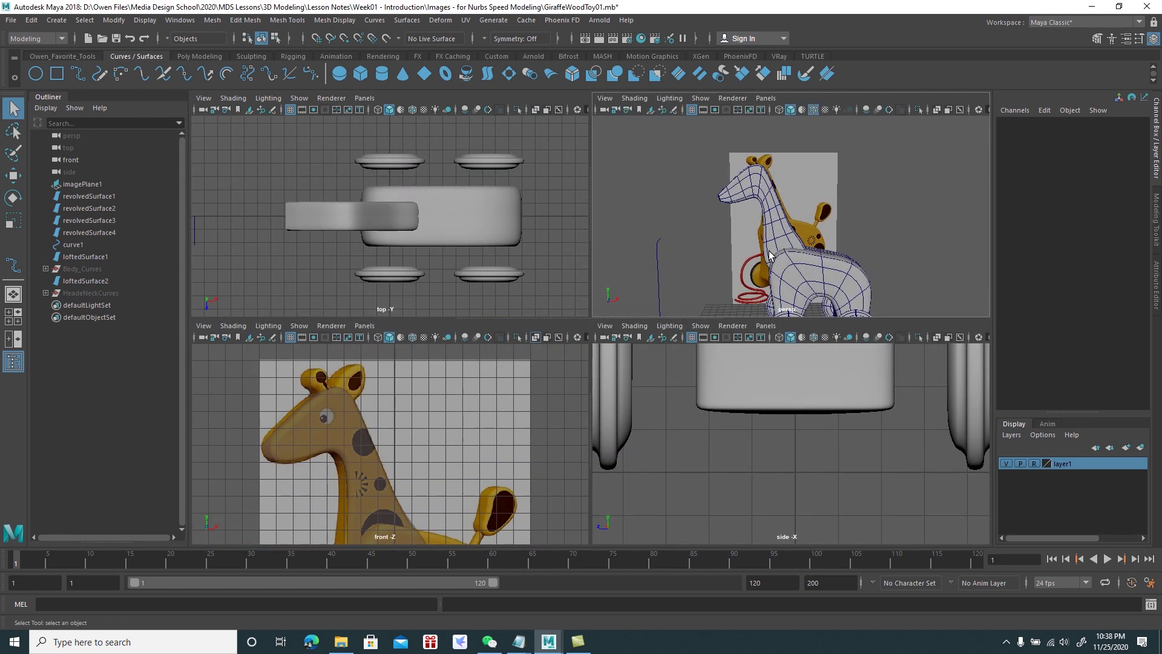
key(space)
scroll(610, 310, down, 2)
alt+drag(610, 309, 647, 306)
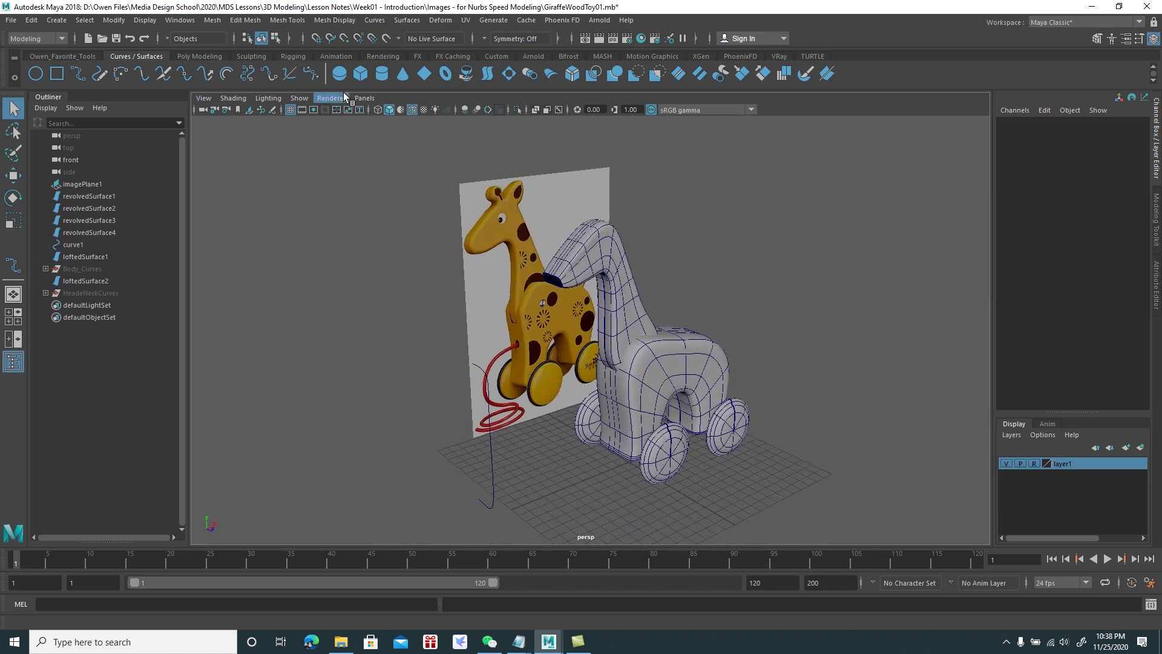
click(340, 73)
Raise the new NURBS sphere up above the giraffe
key(w)
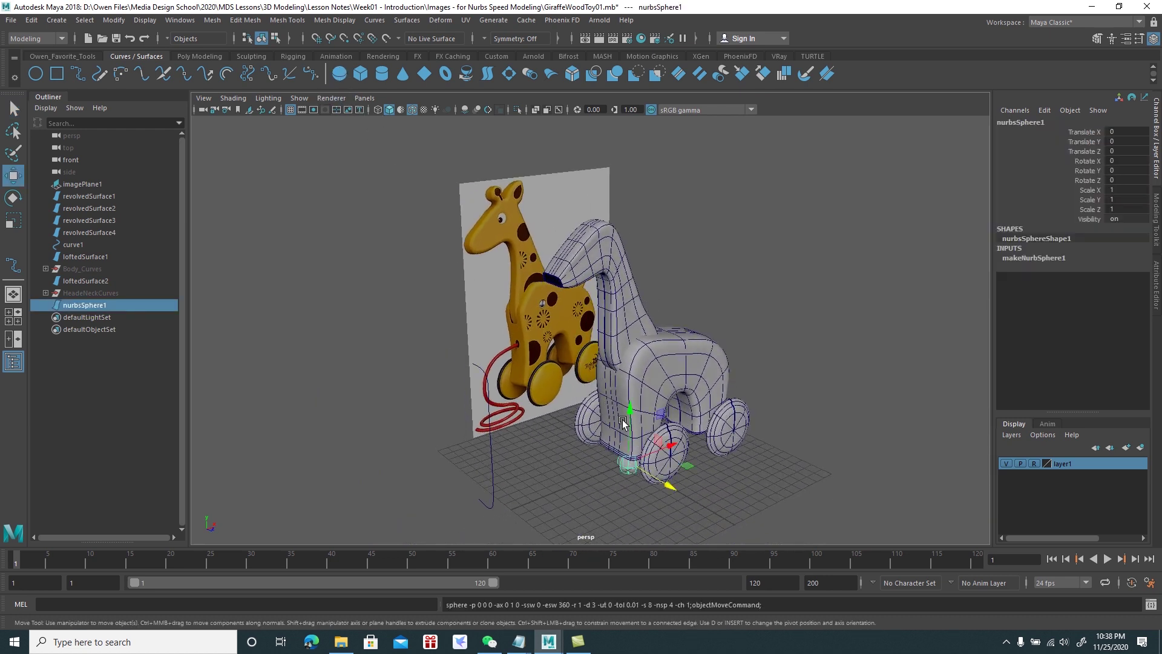
drag(633, 424, 639, 170)
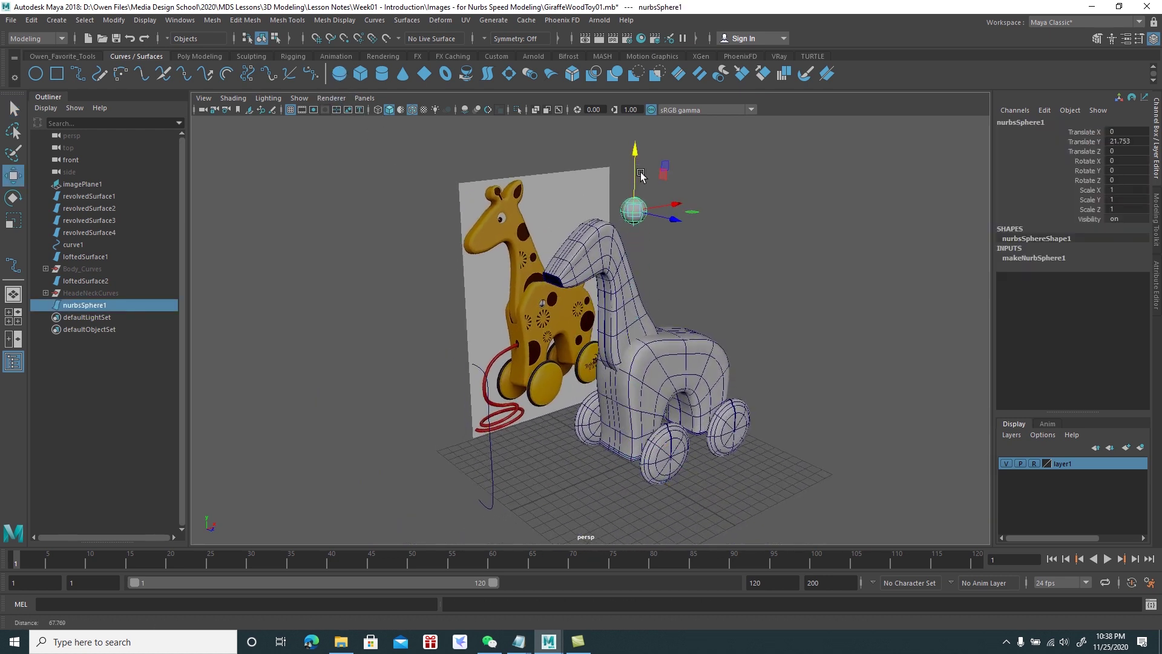
scroll(715, 402, up, 2)
scroll(710, 368, up, 2)
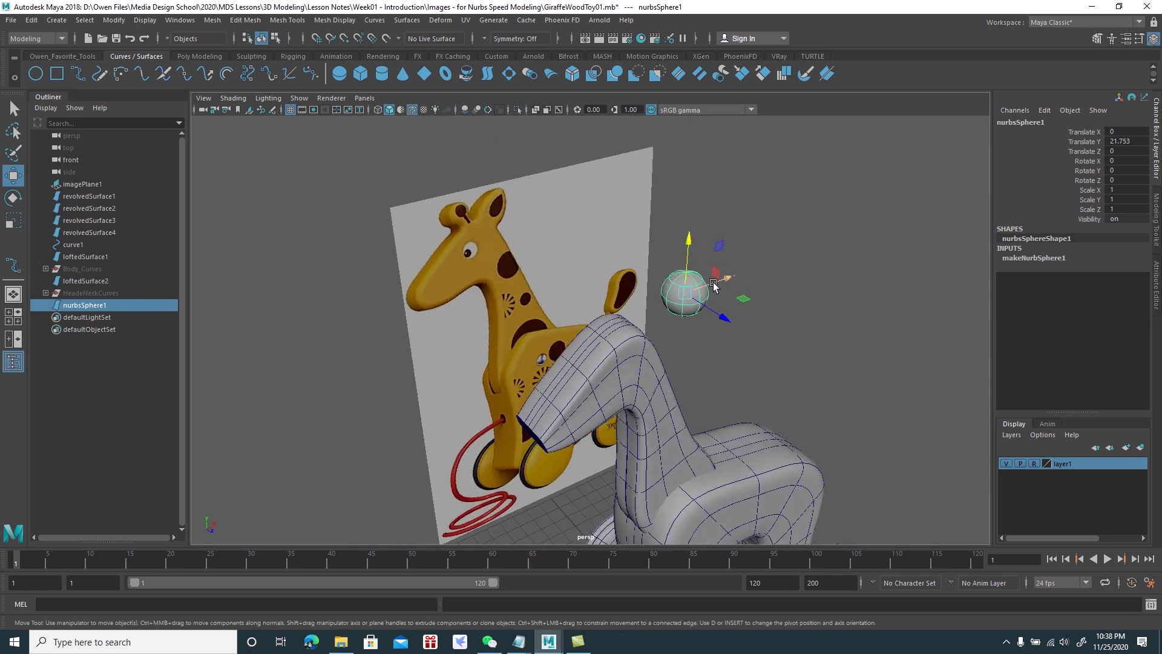
scroll(702, 315, up, 2)
scroll(714, 408, up, 2)
scroll(722, 393, up, 1)
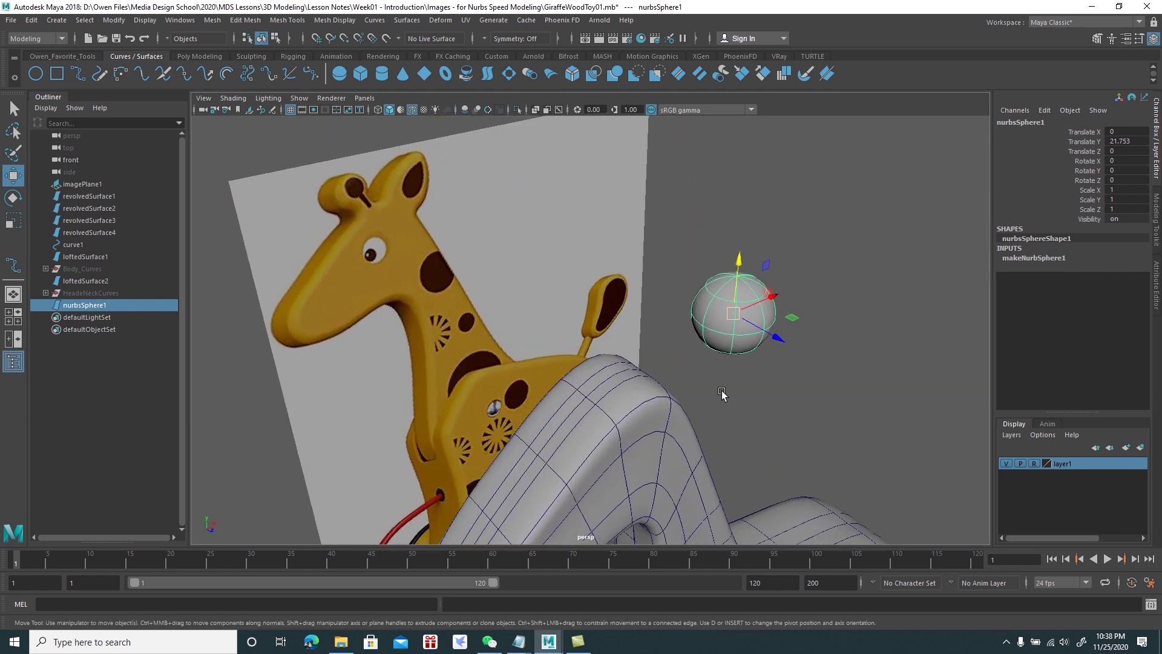
Rotate the sphere 90 degrees about X and 180 degrees about Z
key(e)
drag(760, 303, 785, 341)
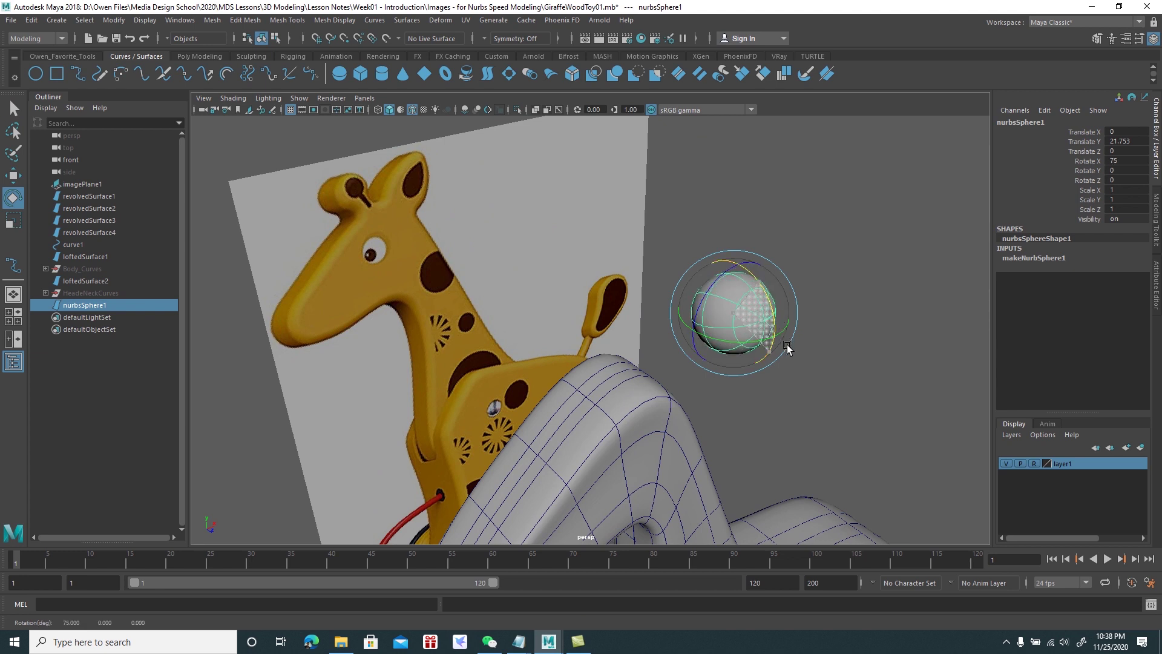
key(w)
mouse_move(789, 365)
alt+mouse_down()
mouse_move(721, 354)
mouse_move(756, 392)
alt+mouse_up()
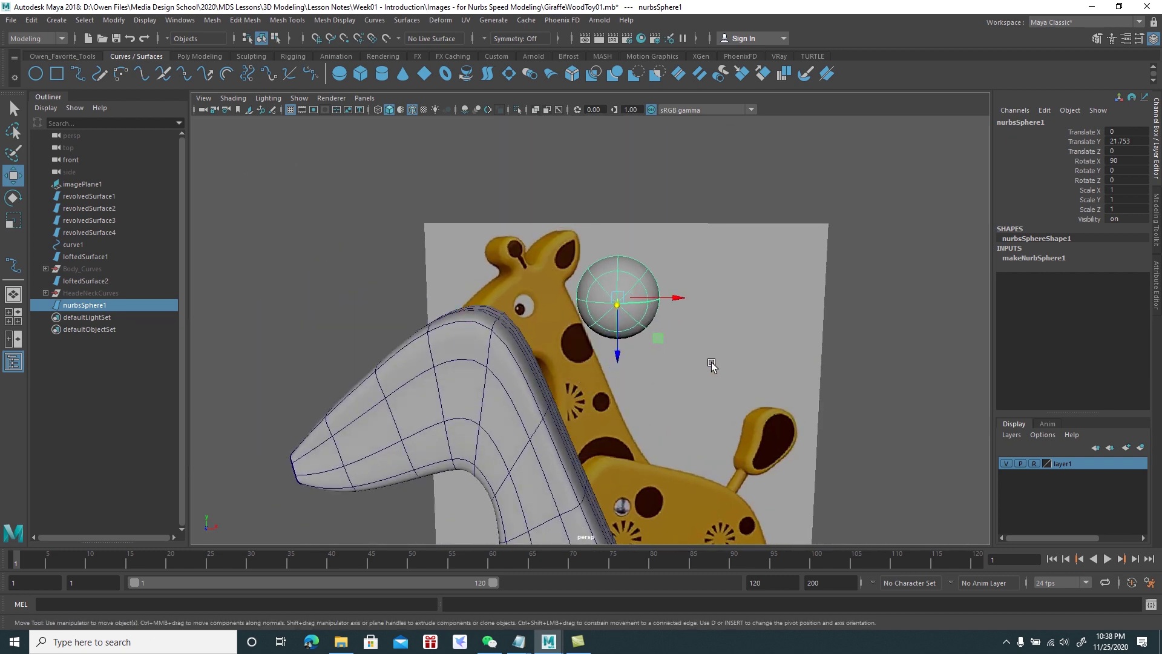
key(e)
mouse_move(669, 302)
mouse_down()
mouse_move(550, 255)
mouse_move(594, 286)
mouse_up()
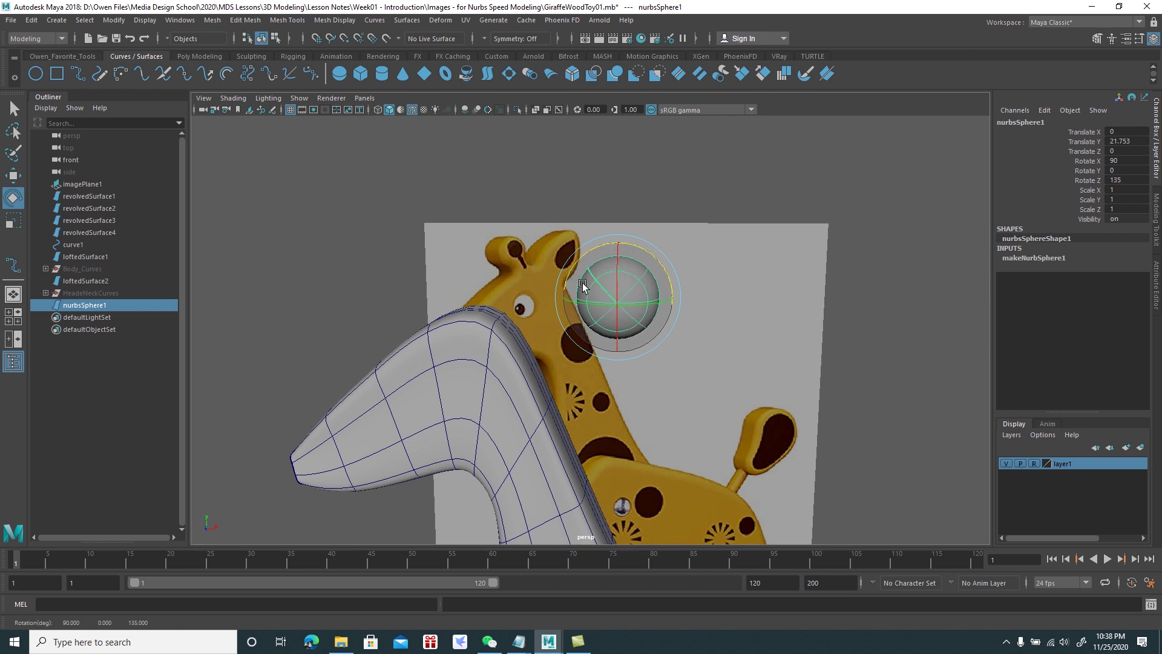
key(w)
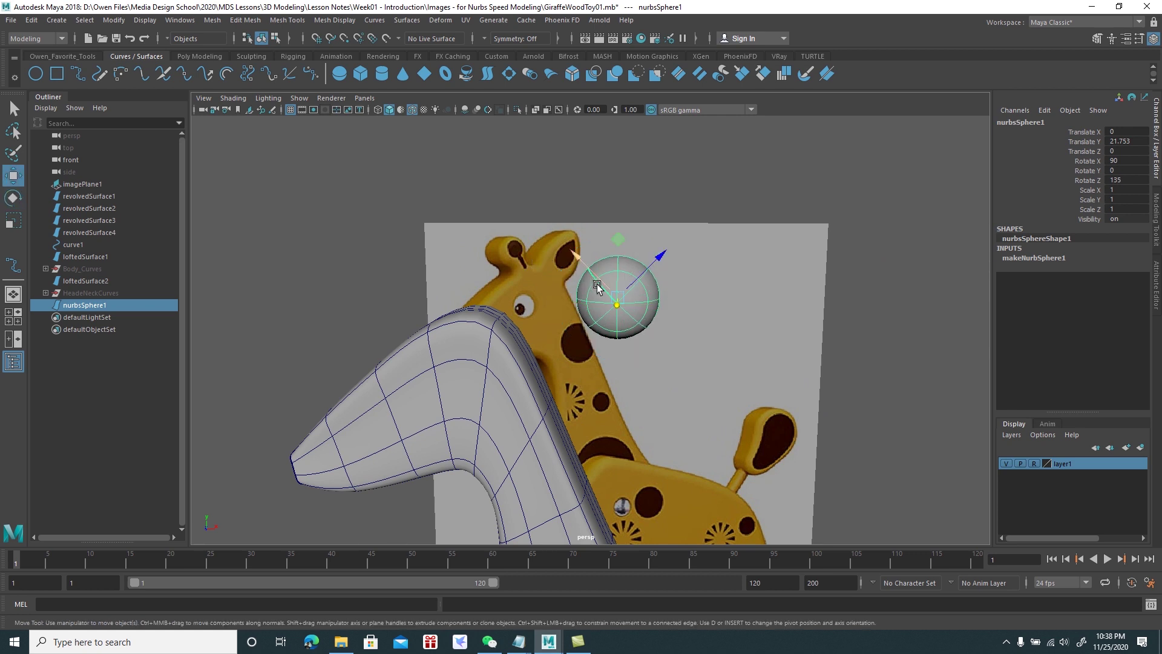
key(e)
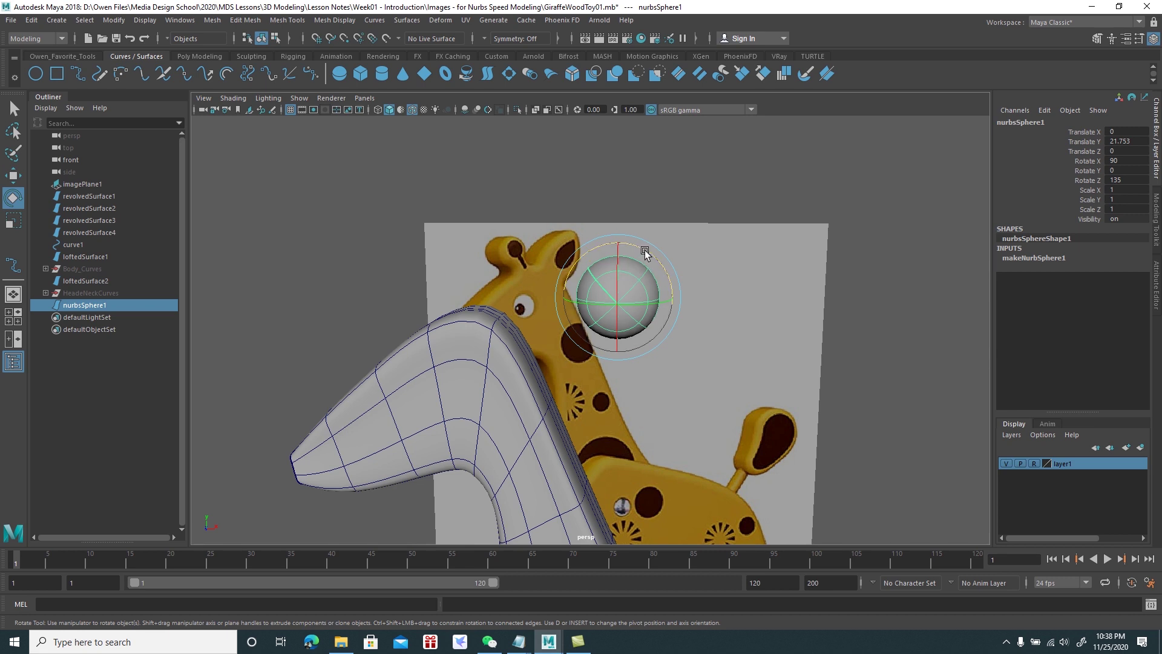
drag(648, 250, 626, 244)
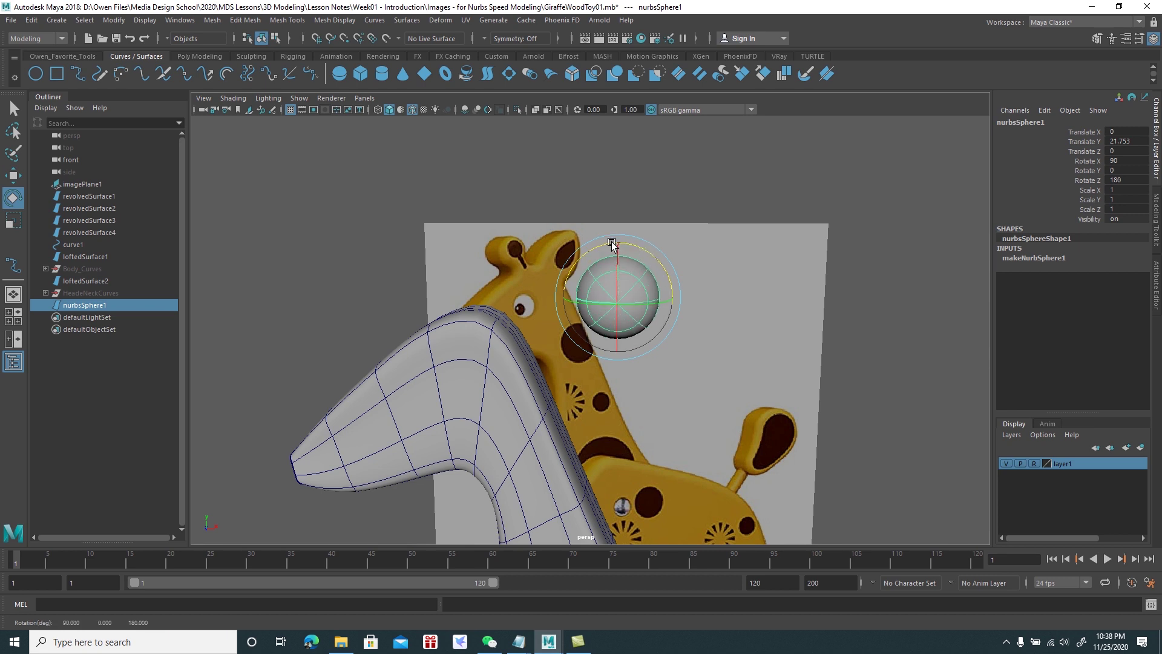
Seat the sphere on top of the giraffe head, scaled to about 0.612
key(w)
mouse_move(612, 244)
alt+mouse_down()
mouse_move(681, 306)
mouse_move(528, 305)
alt+mouse_up()
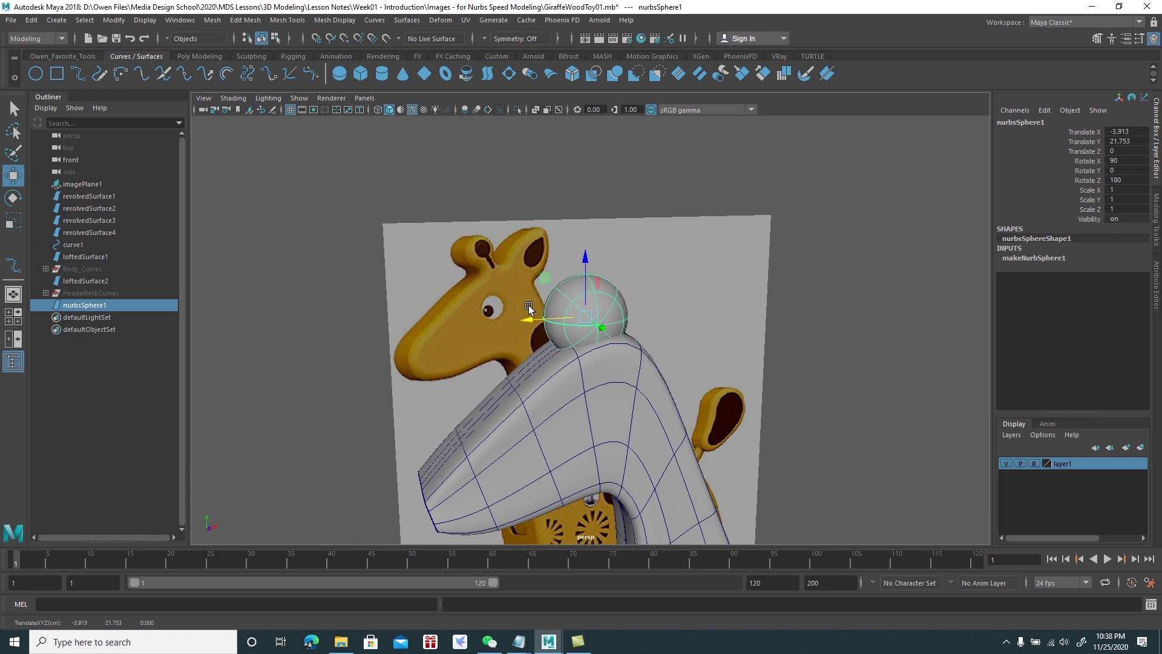
mouse_move(583, 274)
mouse_down()
mouse_move(583, 261)
mouse_move(555, 330)
mouse_up()
key(r)
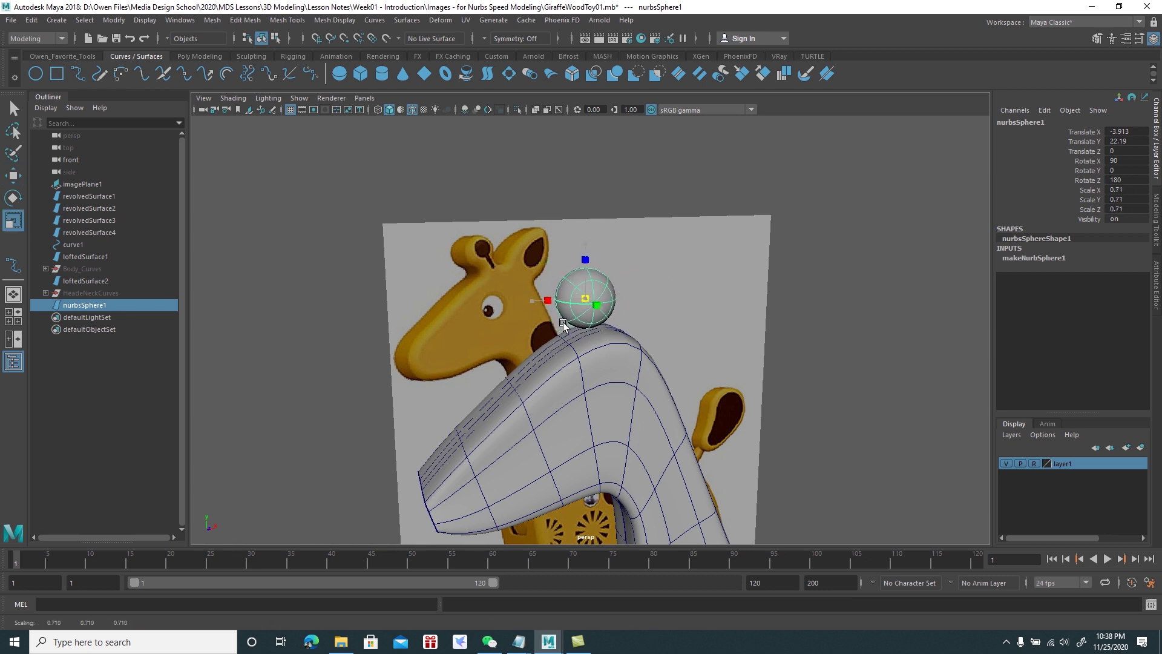
mouse_move(579, 307)
alt+mouse_down()
mouse_move(558, 308)
mouse_move(596, 312)
mouse_move(586, 320)
alt+mouse_up()
key(w)
scroll(630, 363, up, 3)
mouse_move(652, 416)
alt+mouse_down()
mouse_move(637, 430)
mouse_move(659, 427)
mouse_move(644, 426)
alt+mouse_up()
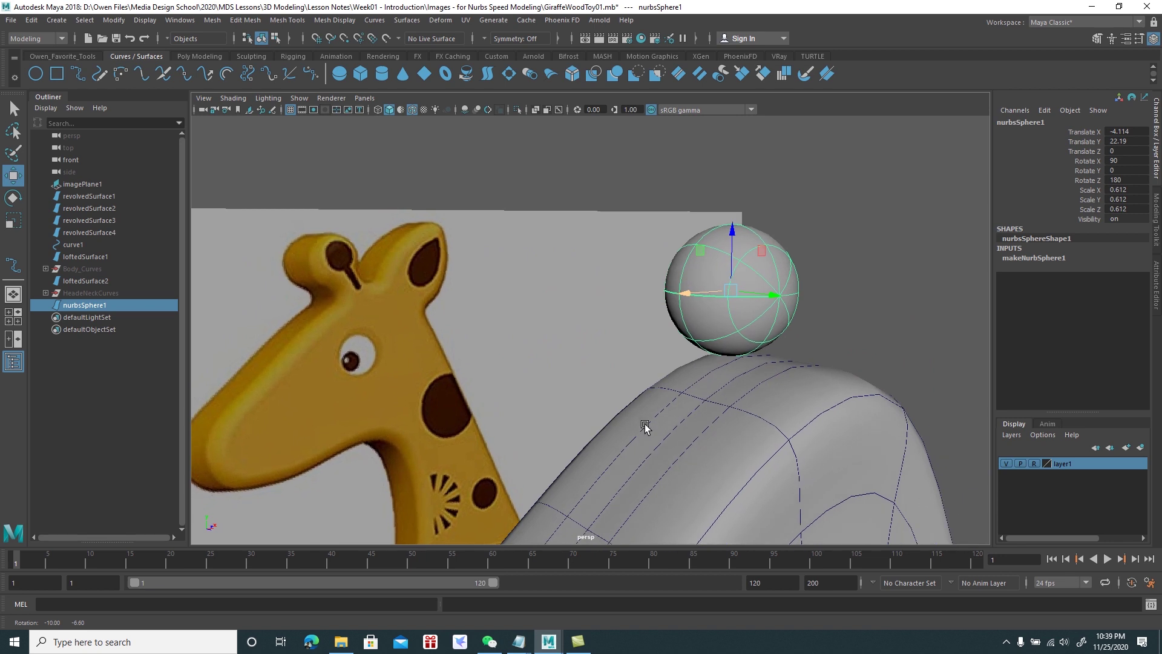
right_click(741, 271)
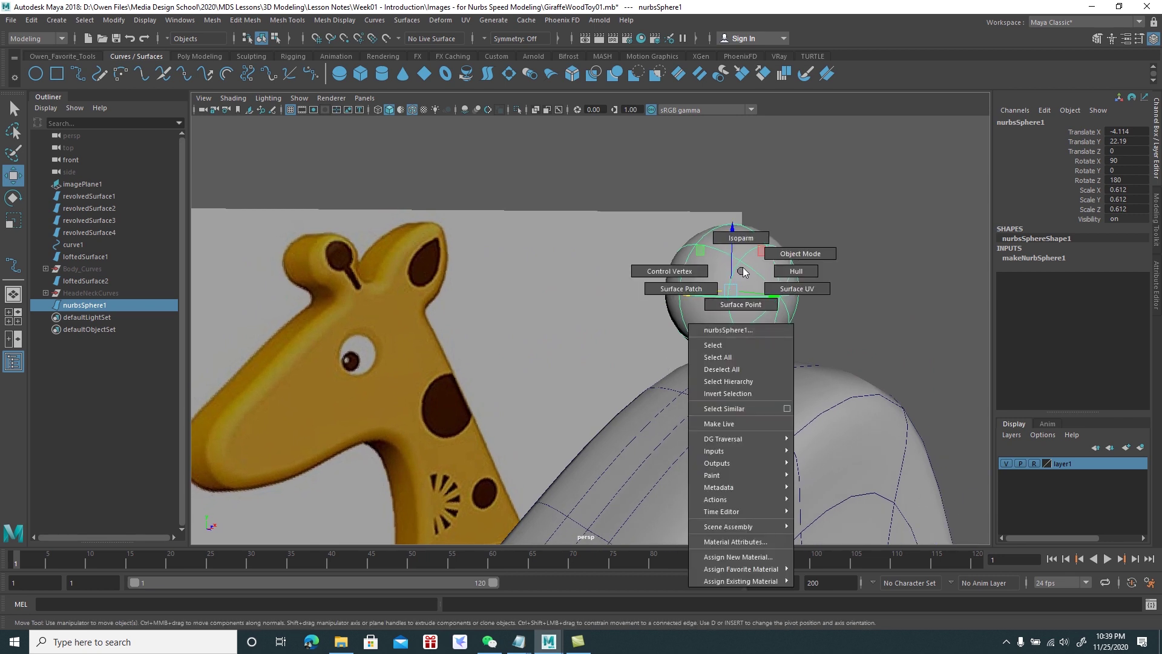
Insert two extra isoparms into nurbsSphere1 at the picked positions
click(744, 241)
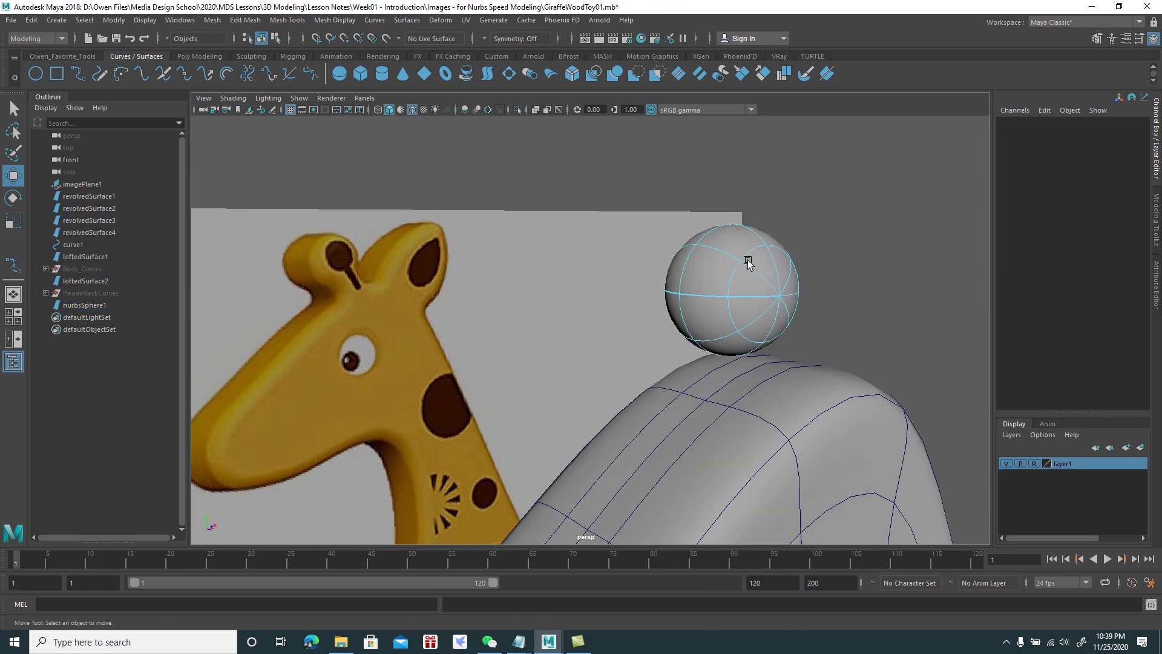
mouse_move(750, 254)
alt+mouse_down()
mouse_move(848, 317)
mouse_move(569, 252)
mouse_move(728, 278)
alt+mouse_up()
key(f)
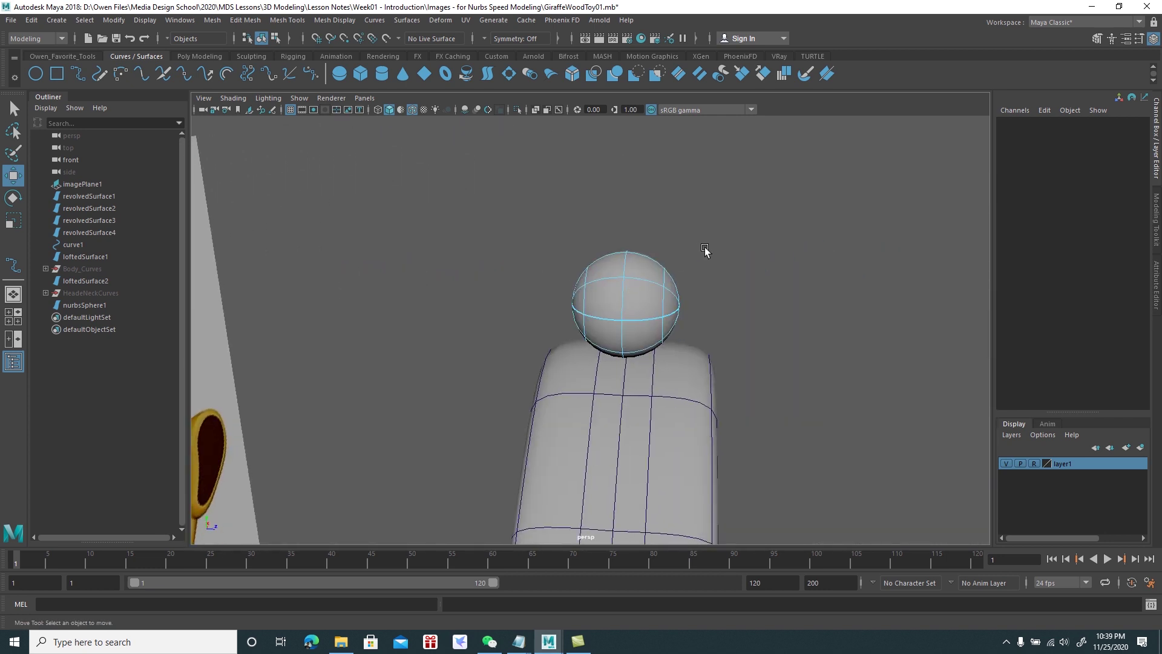
mouse_move(640, 249)
mouse_down()
mouse_move(705, 260)
mouse_move(615, 260)
mouse_move(592, 277)
mouse_up()
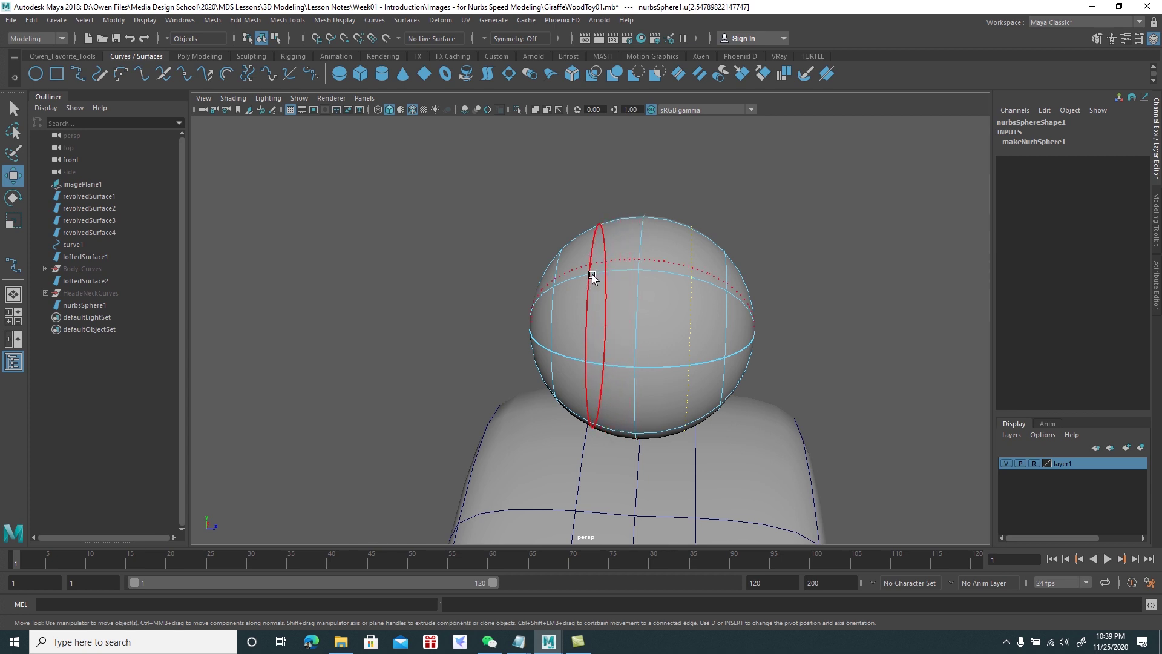
click(406, 20)
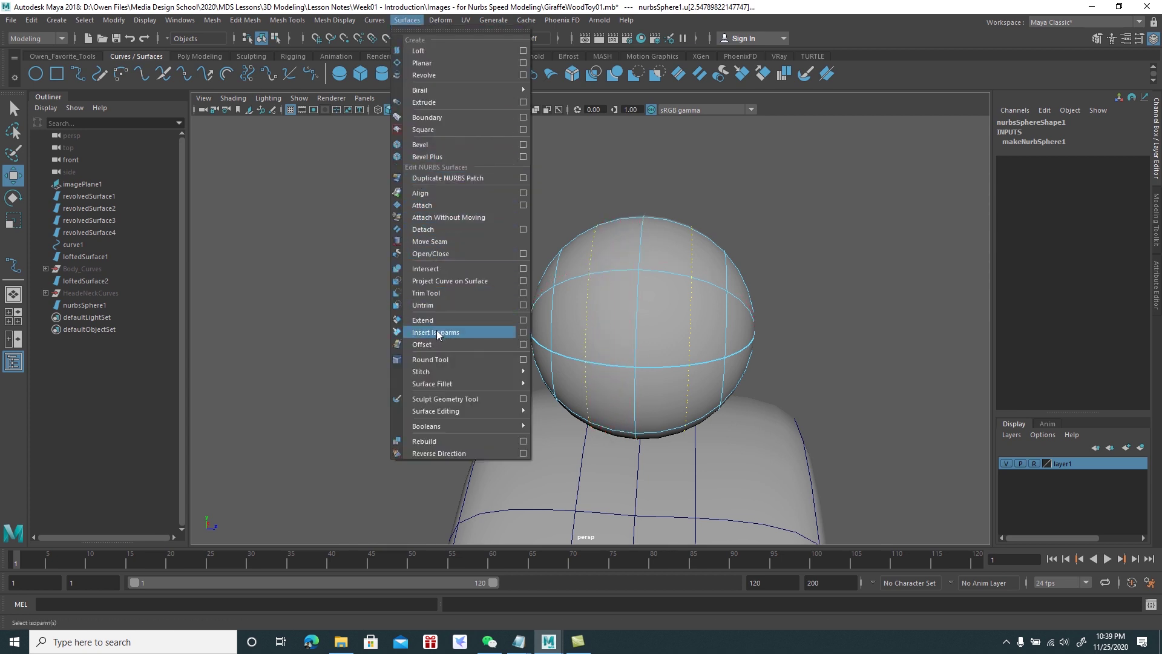
click(436, 333)
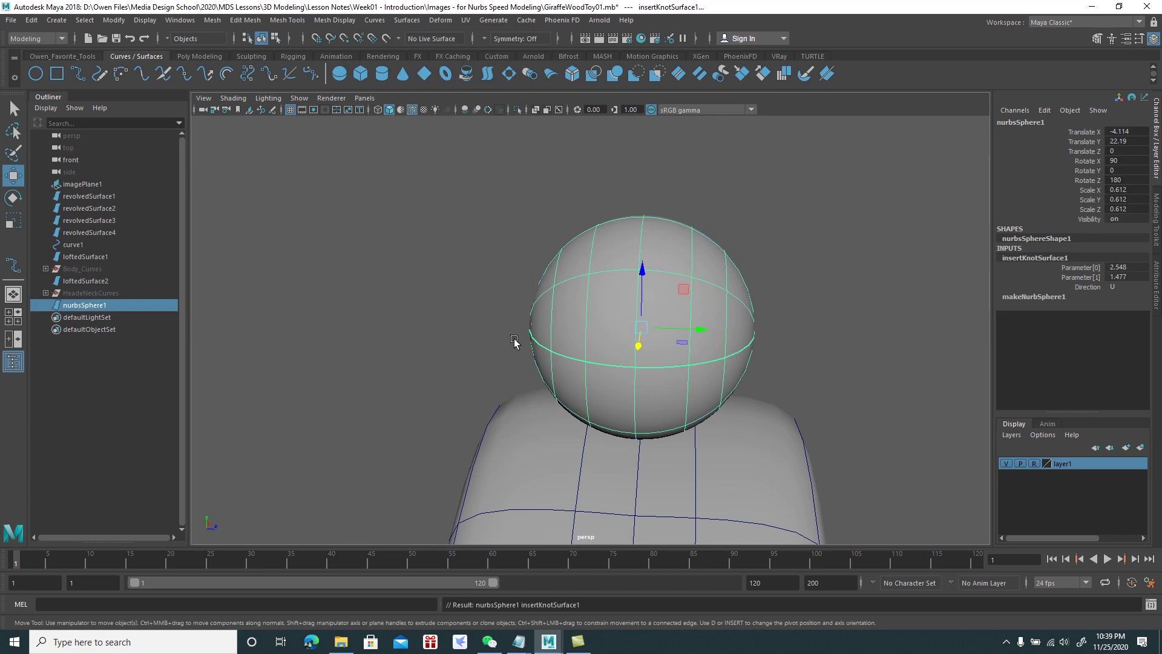
Display the sphere's hulls and select two vertical hulls
right_click(674, 261)
click(719, 257)
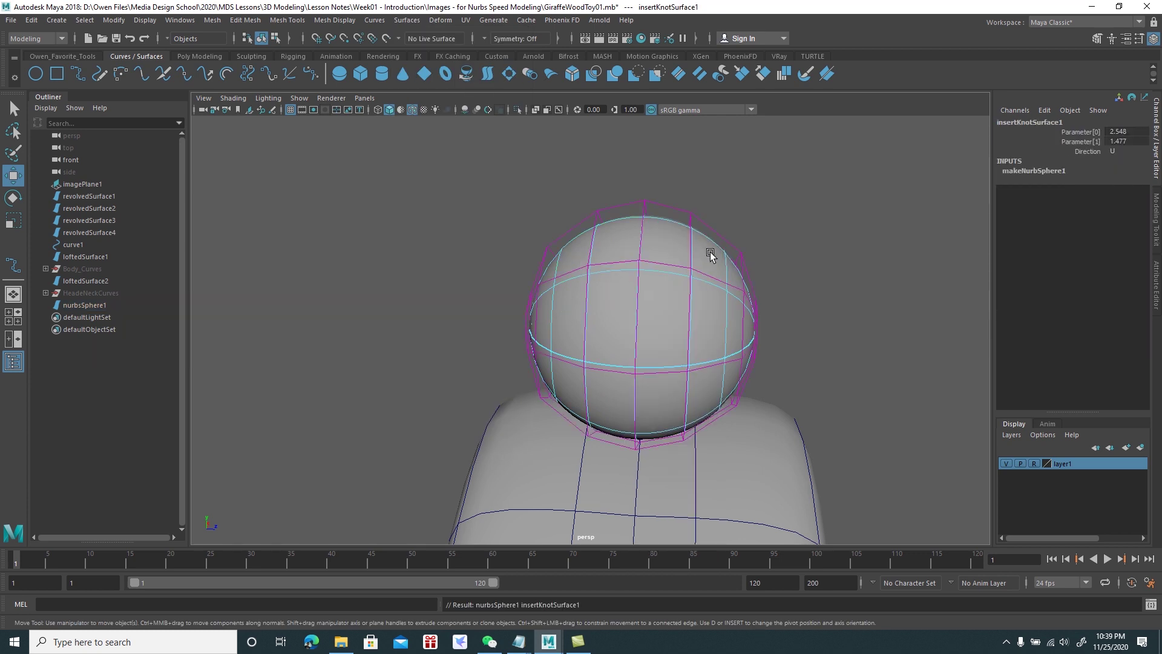
click(688, 245)
shift+click(592, 241)
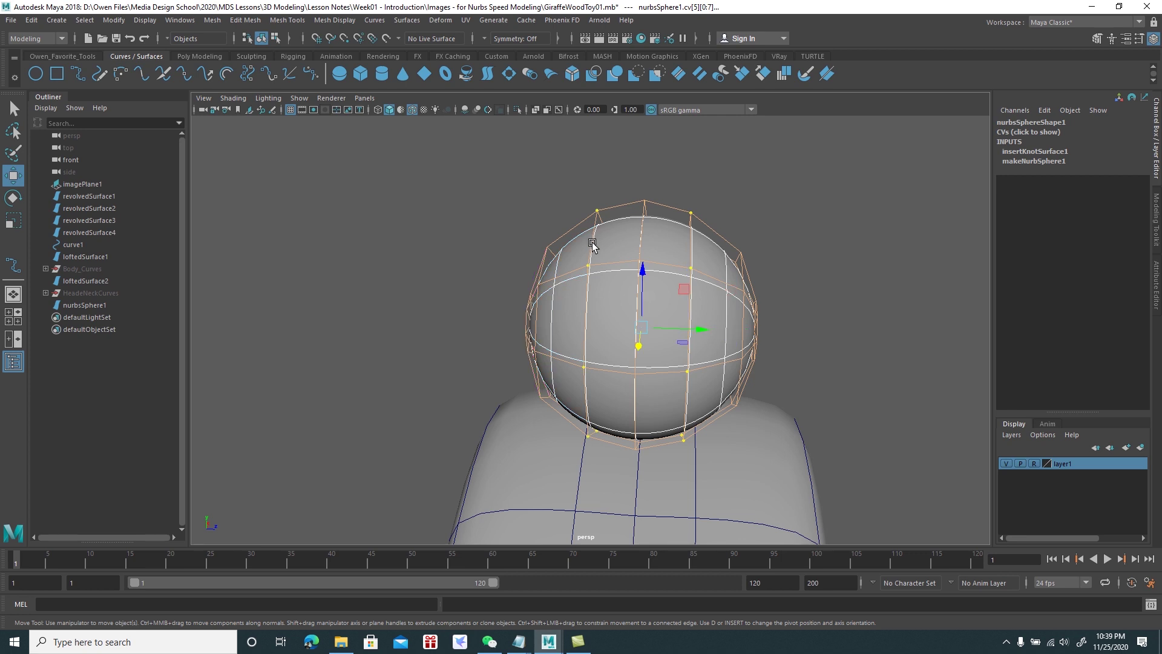
Scale the selected hulls to widen, then narrow, the sphere's sides
key(r)
alt+drag(605, 254, 583, 316)
middle_drag(582, 316, 575, 296)
alt+drag(576, 296, 589, 291)
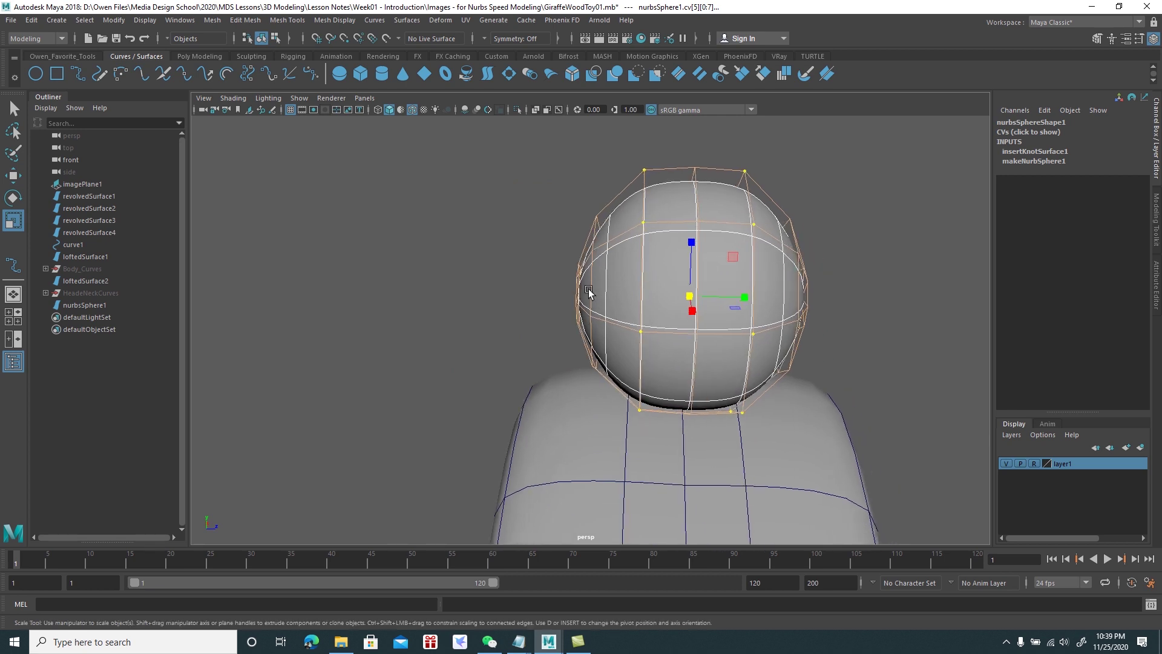
drag(748, 295, 780, 305)
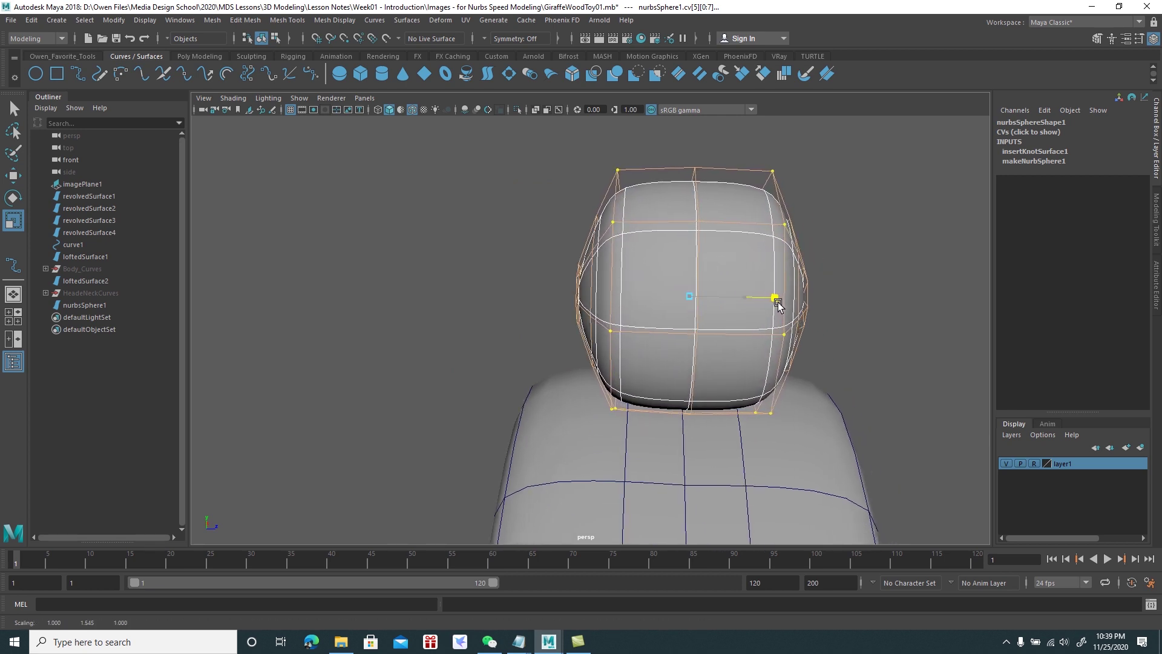
mouse_move(778, 305)
alt+mouse_down()
mouse_move(680, 290)
mouse_move(691, 294)
mouse_move(679, 309)
mouse_move(483, 322)
mouse_move(519, 329)
mouse_move(472, 332)
alt+mouse_up()
key(Right)
key(Right)
mouse_move(642, 333)
mouse_down()
mouse_move(540, 335)
mouse_move(565, 363)
mouse_move(586, 357)
mouse_move(597, 339)
mouse_move(571, 312)
mouse_move(634, 307)
mouse_up()
Select the pole control points and another CV ring and reposition them
scroll(753, 454, up, 3)
scroll(815, 298, up, 2)
click(824, 274)
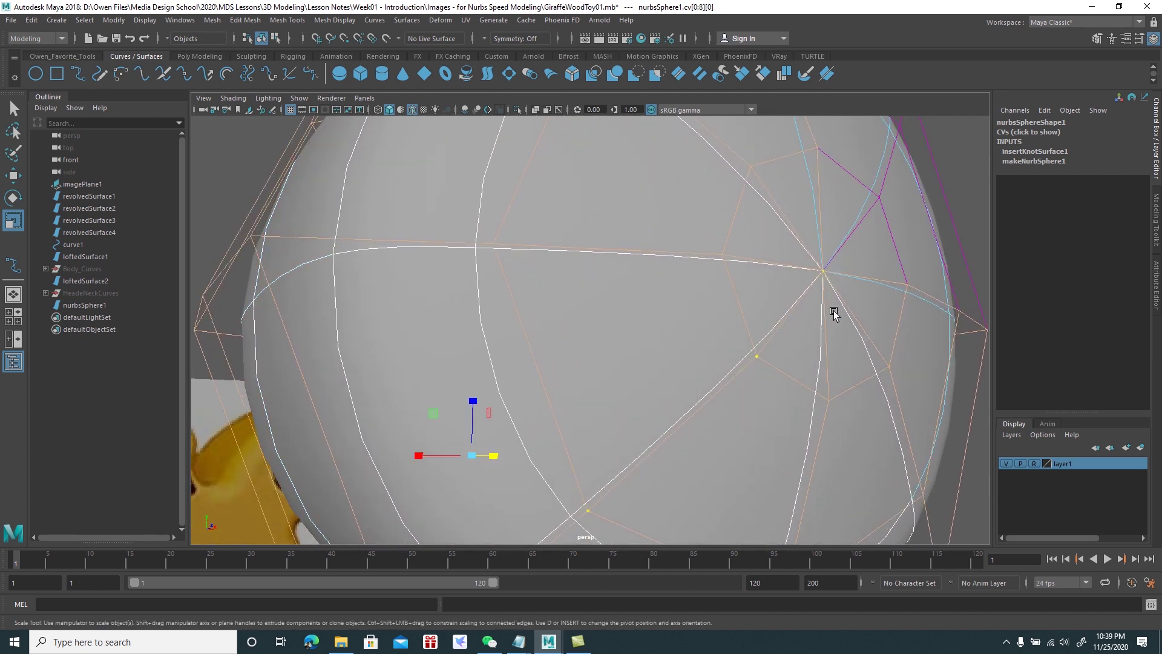
scroll(835, 312, down, 3)
scroll(820, 282, down, 1)
key(w)
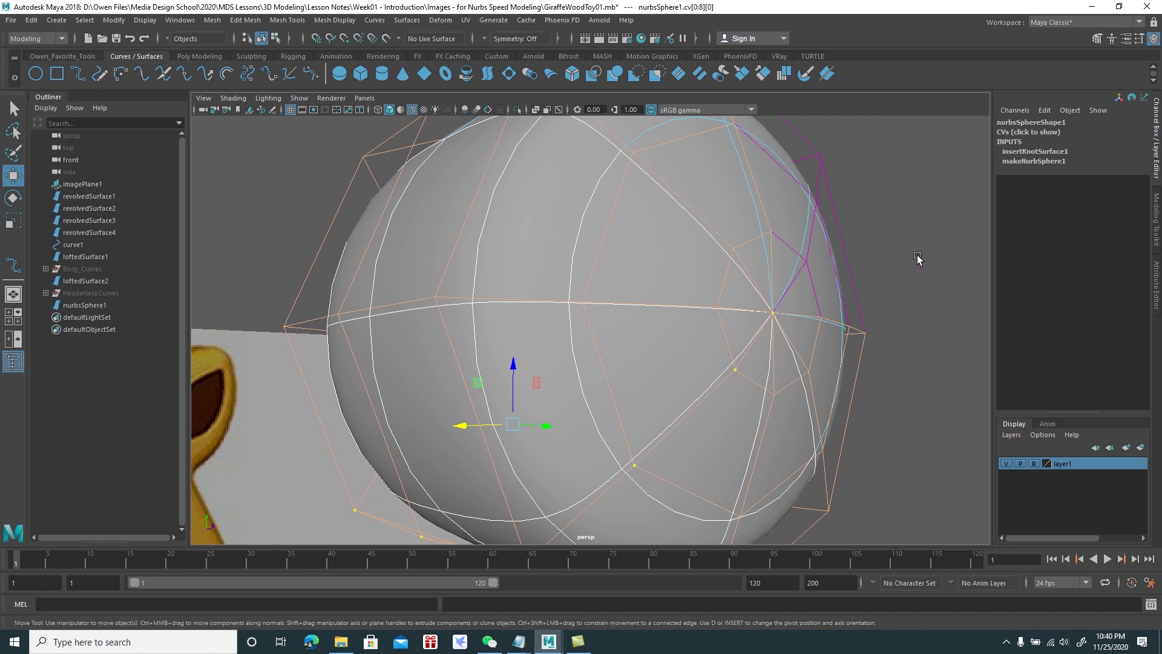
click(774, 315)
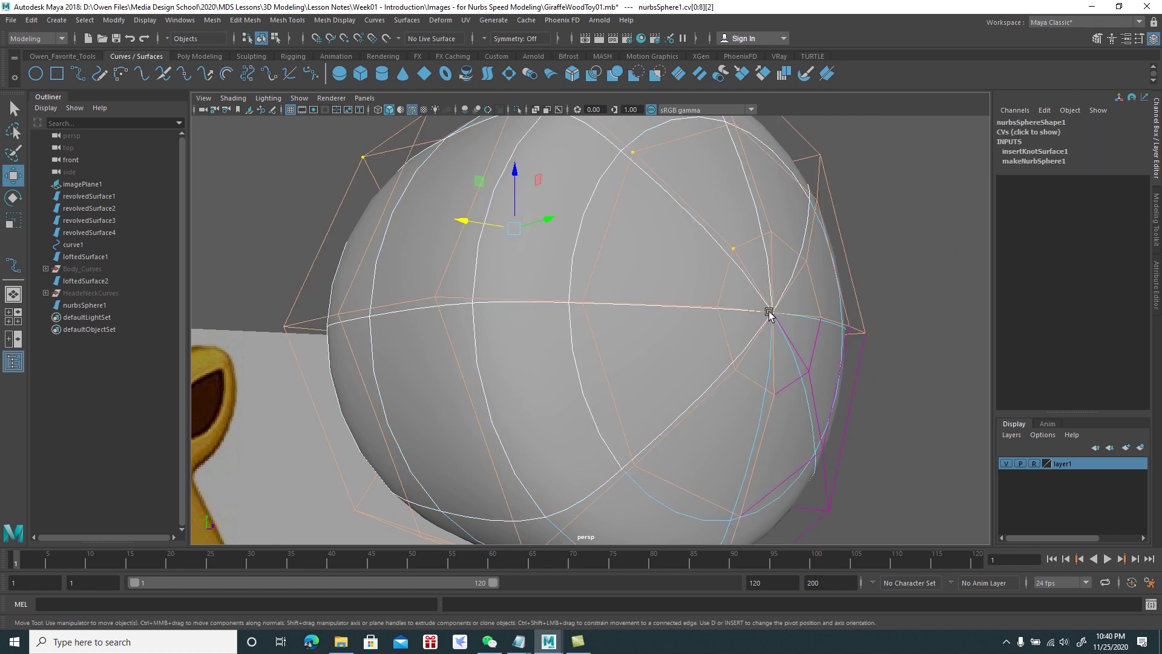
mouse_move(762, 315)
alt+mouse_down()
mouse_move(696, 319)
mouse_move(781, 328)
alt+mouse_up()
mouse_move(750, 321)
right_down()
mouse_move(782, 298)
mouse_move(707, 283)
right_up()
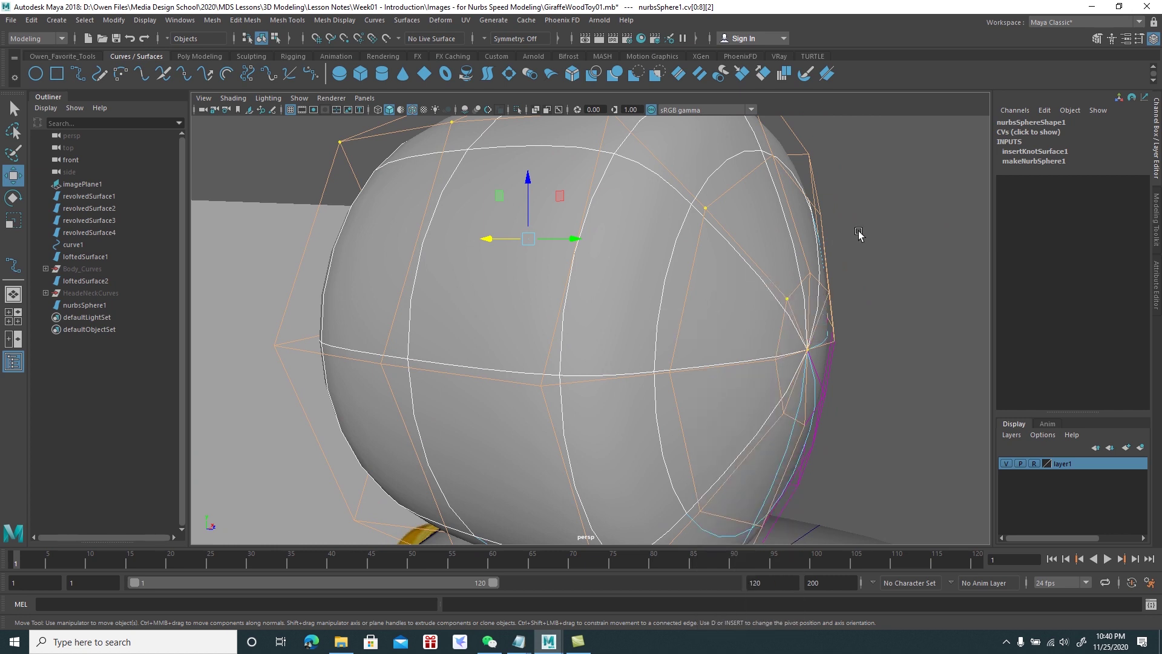
click(858, 234)
Select CV rows on the sphere and pull one tip's points inward
click(695, 259)
mouse_move(729, 307)
alt+mouse_down()
mouse_move(656, 296)
mouse_move(729, 306)
mouse_move(661, 306)
alt+mouse_up()
mouse_move(462, 300)
alt+mouse_down()
mouse_move(387, 301)
mouse_move(453, 299)
mouse_move(436, 314)
mouse_move(458, 318)
mouse_move(417, 318)
alt+mouse_up()
click(417, 319)
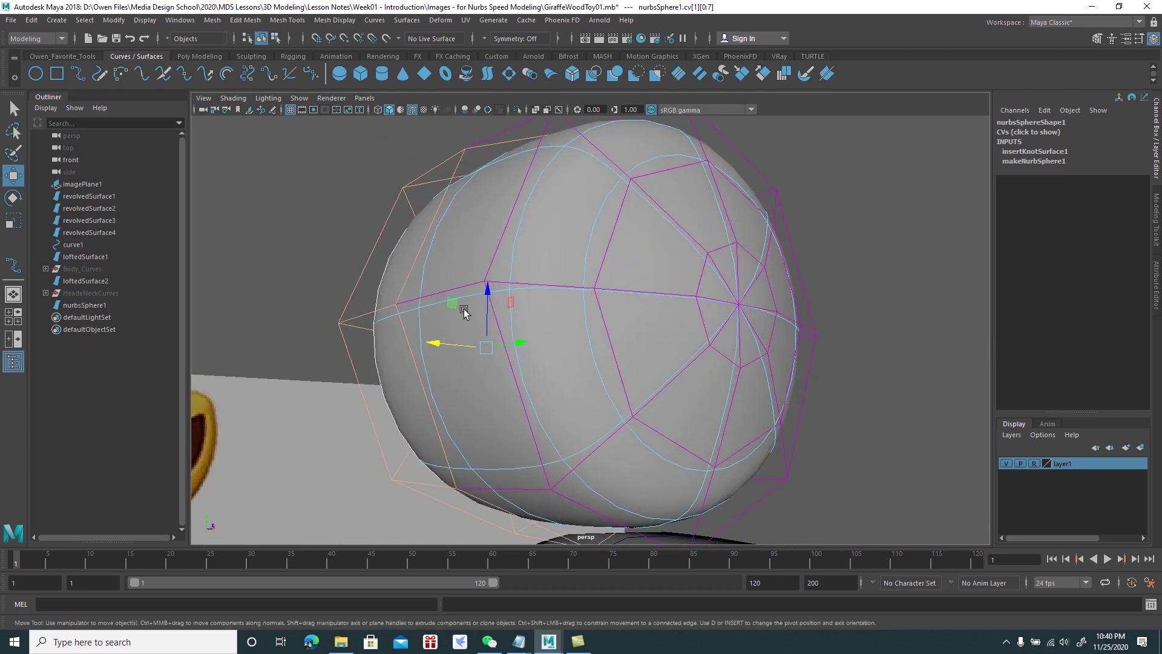
mouse_move(700, 285)
alt+mouse_down()
mouse_move(682, 285)
mouse_move(682, 336)
mouse_move(632, 335)
alt+mouse_up()
key(r)
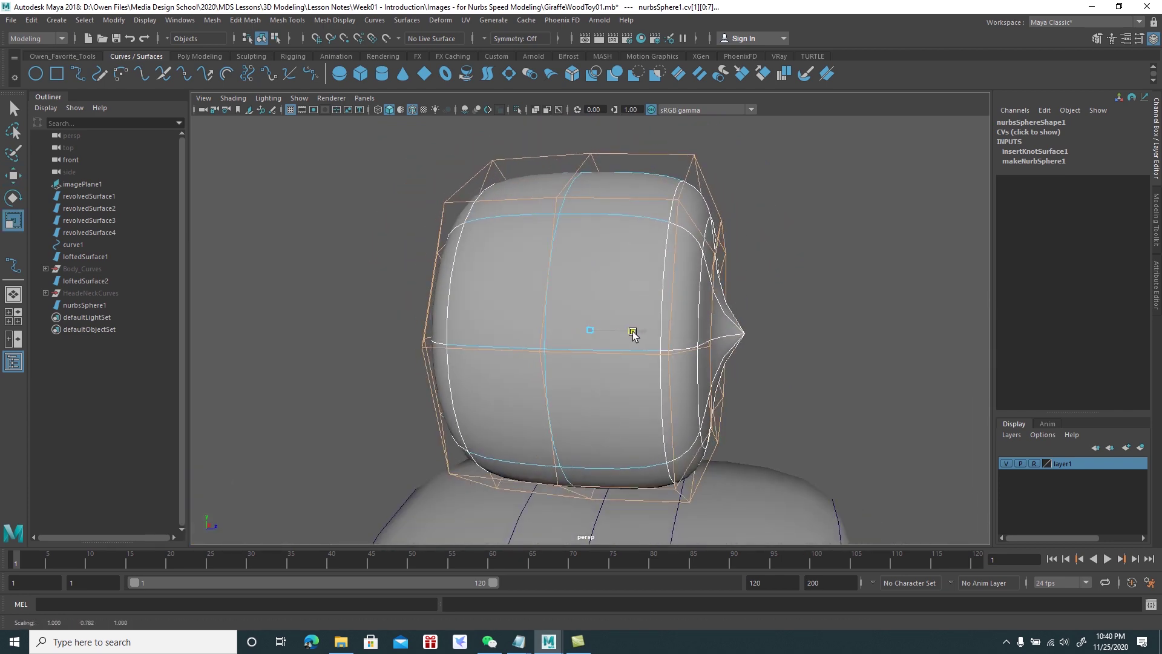
key(w)
right_drag(631, 257, 560, 252)
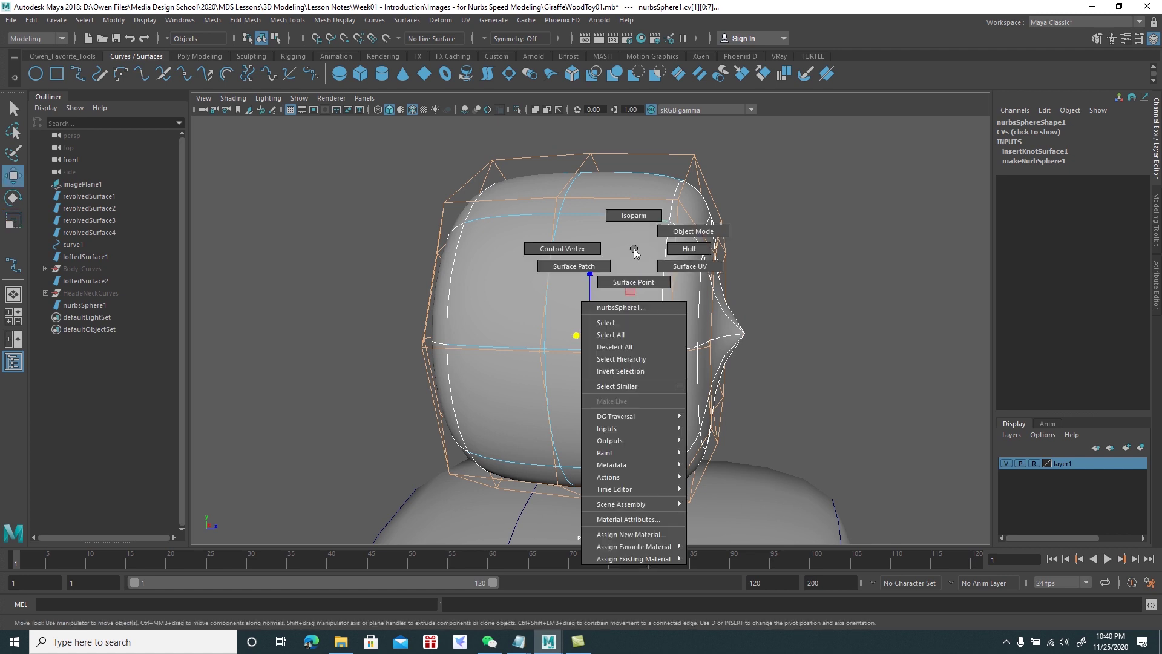
drag(742, 340, 761, 337)
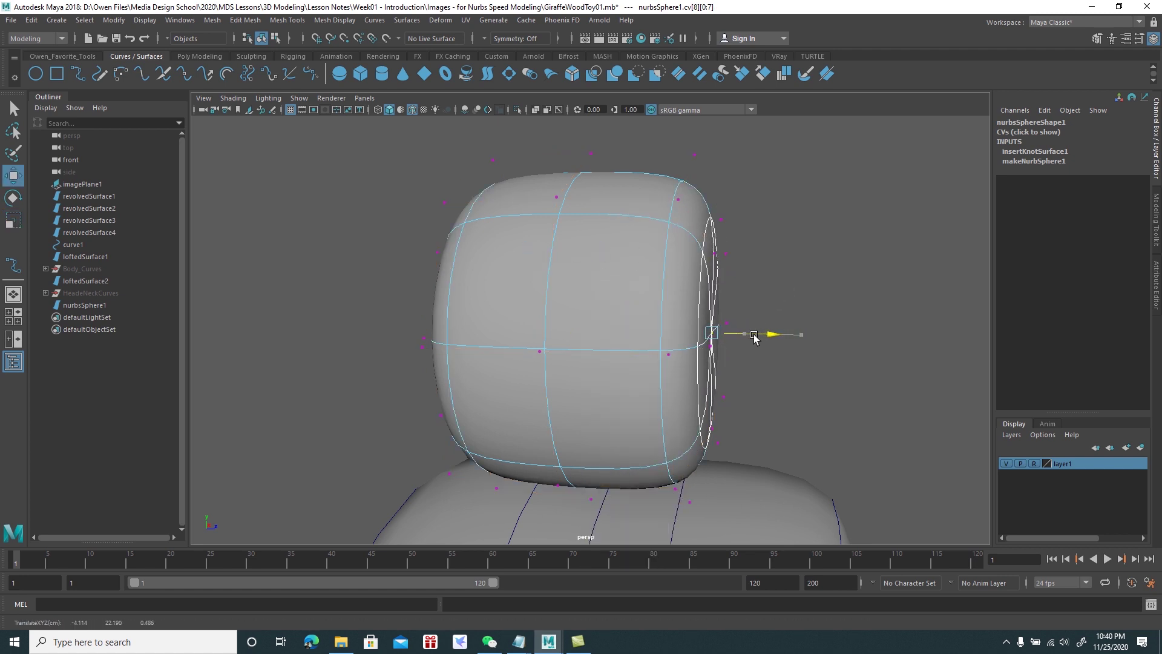
Pull in the control points at the other tip and return to object mode
alt+drag(754, 337, 496, 343)
mouse_move(422, 319)
mouse_down()
mouse_move(455, 341)
mouse_move(507, 325)
mouse_up()
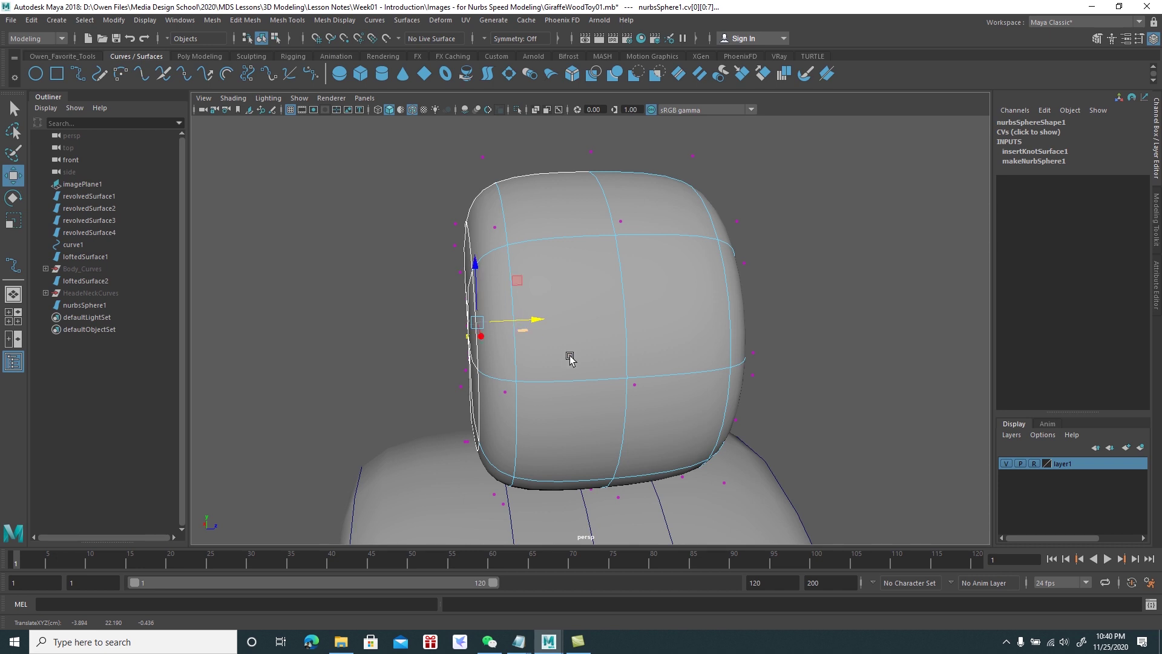
alt+right_drag(570, 358, 460, 325)
mouse_move(460, 325)
alt+mouse_down()
mouse_move(524, 359)
mouse_move(498, 337)
mouse_move(483, 345)
mouse_move(586, 313)
alt+mouse_up()
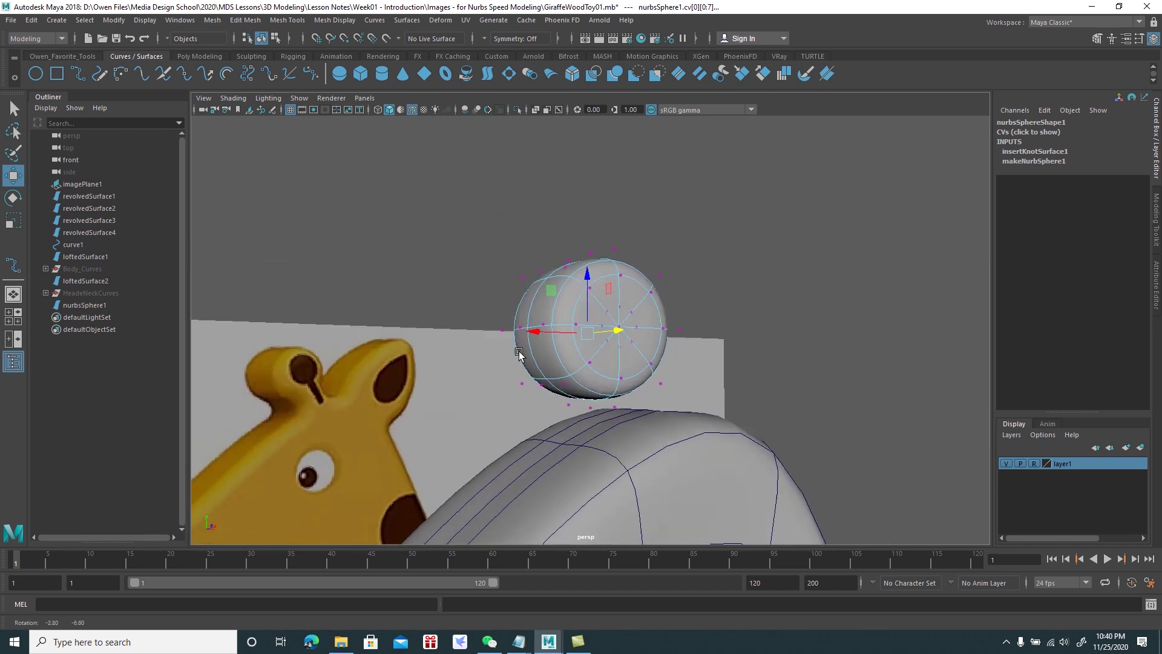
right_drag(586, 314, 612, 315)
mouse_move(613, 314)
alt+mouse_down()
mouse_move(622, 301)
mouse_move(617, 311)
mouse_move(670, 303)
mouse_move(635, 310)
mouse_move(575, 293)
mouse_move(524, 315)
alt+mouse_up()
mouse_move(528, 316)
alt+mouse_down()
mouse_move(629, 334)
mouse_move(680, 306)
mouse_move(700, 316)
mouse_move(680, 363)
mouse_move(652, 353)
alt+mouse_up()
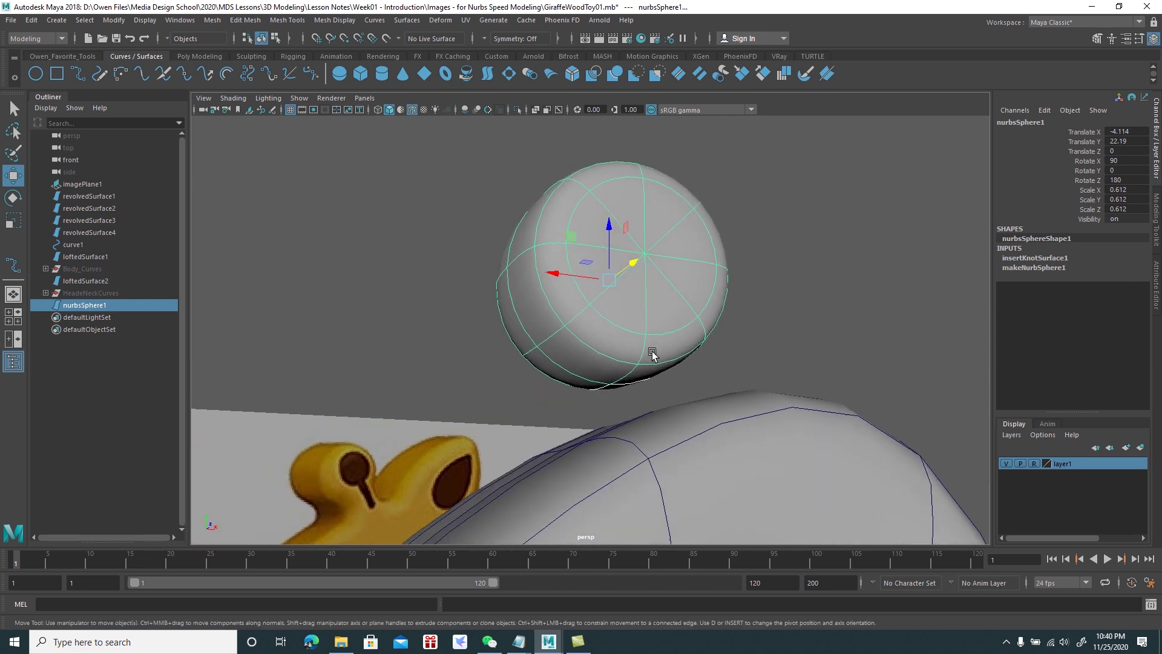
Insert one extra isoparm ring near the bottom of nurbsSphere1
right_click(620, 319)
right_drag(620, 287, 591, 308)
click(591, 308)
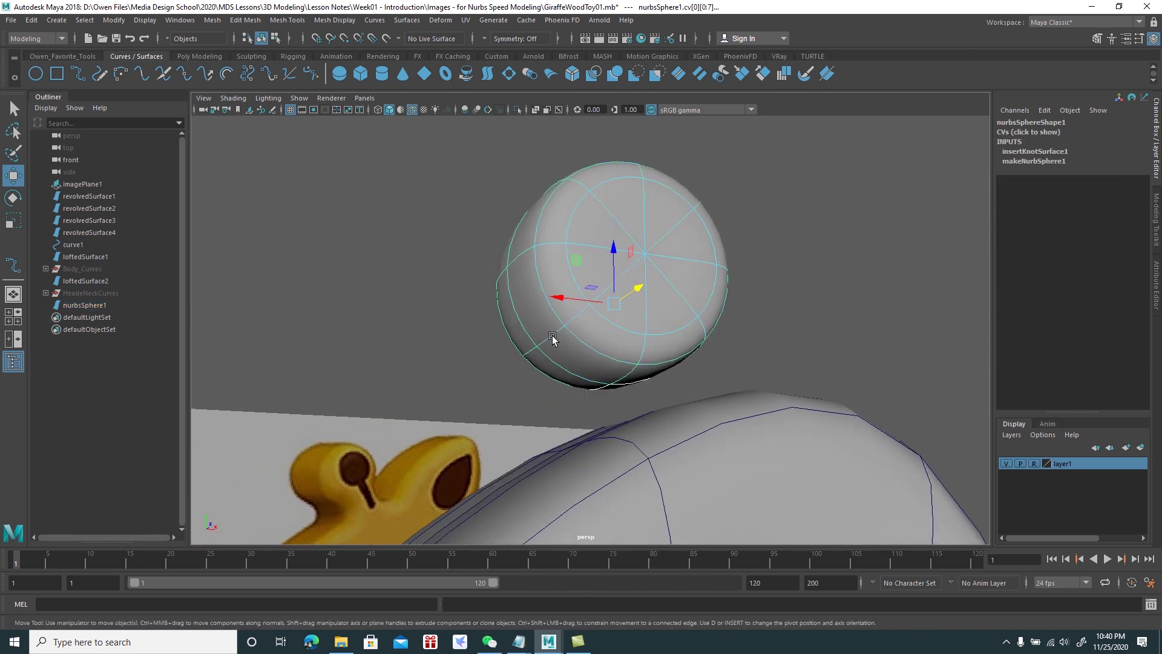
click(587, 361)
mouse_move(586, 361)
alt+mouse_down()
mouse_move(623, 401)
mouse_move(601, 389)
alt+mouse_up()
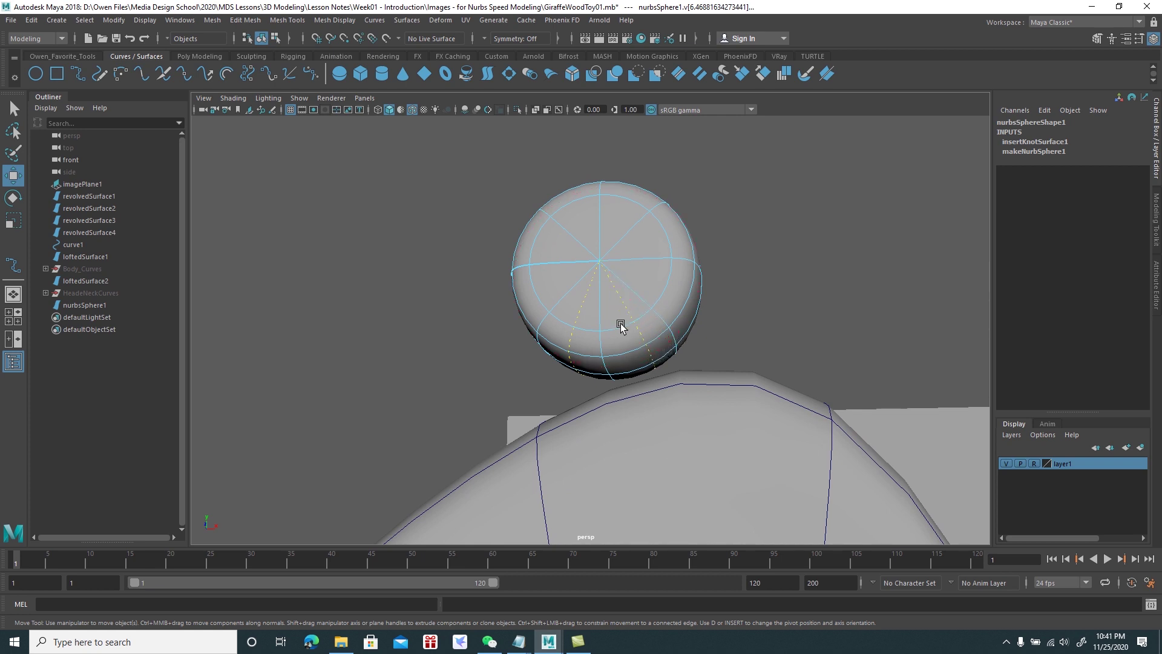
click(415, 21)
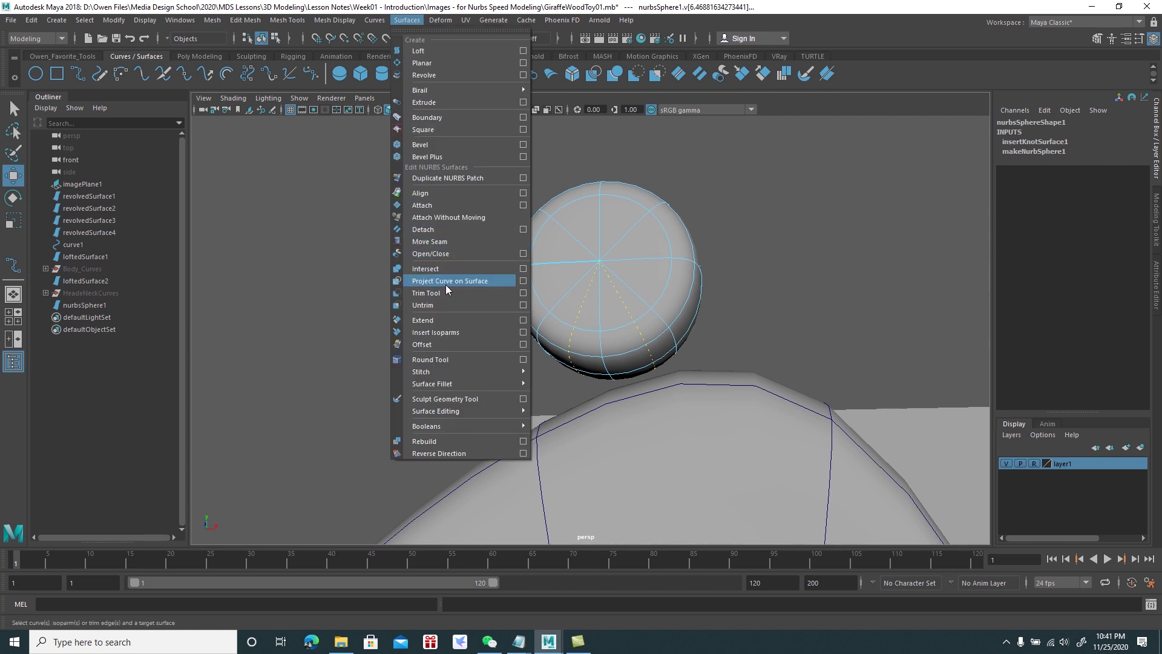
click(446, 331)
mouse_move(382, 333)
alt+mouse_down()
mouse_move(528, 340)
mouse_move(487, 338)
mouse_move(524, 325)
mouse_move(594, 337)
mouse_move(639, 304)
mouse_move(703, 314)
mouse_move(624, 339)
alt+mouse_up()
right_click(650, 310)
Select a lower hull row of the sphere, try a downward move, then undo it
click(702, 310)
click(641, 330)
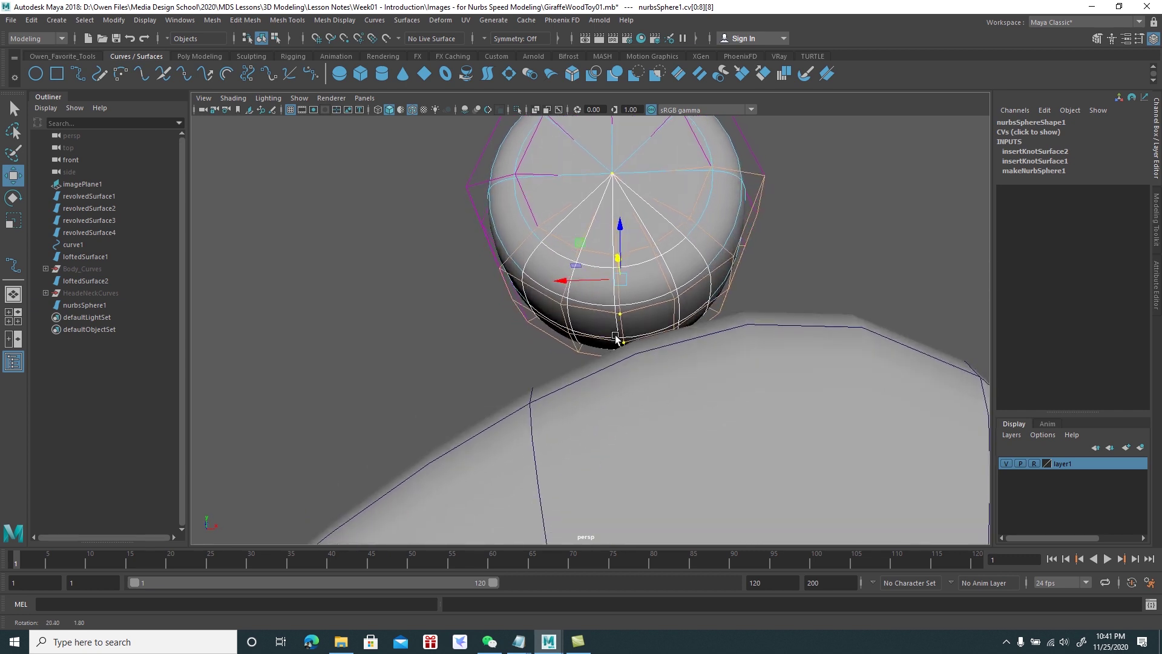
alt+drag(688, 337, 677, 340)
drag(610, 252, 608, 271)
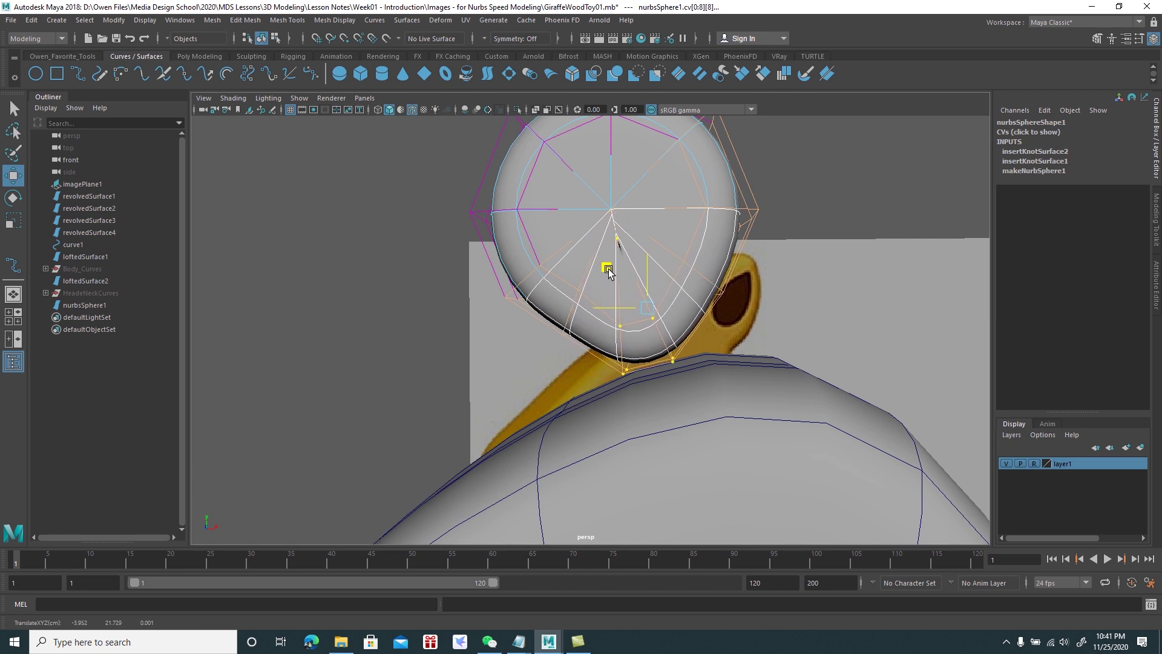
key(ctrl+z)
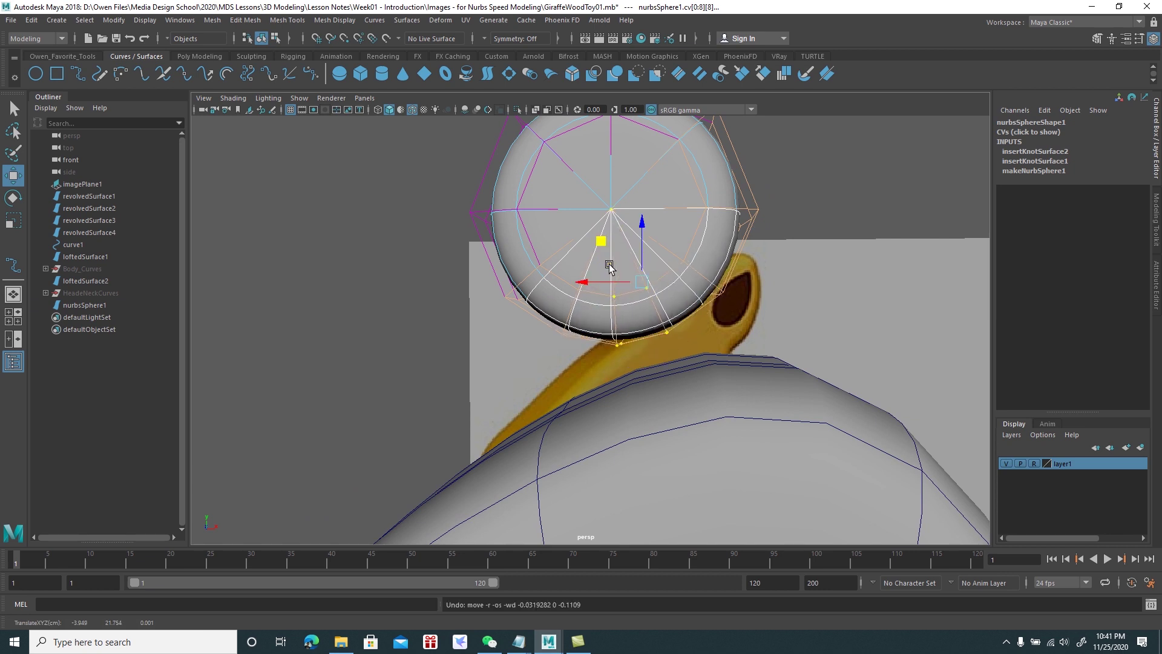
Scale the lower hull row in world space and rotate it to shape the underside
key(r)
mouse_move(643, 285)
alt+mouse_down()
mouse_move(768, 252)
mouse_move(787, 263)
mouse_move(631, 286)
mouse_move(647, 283)
alt+mouse_up()
click(642, 283)
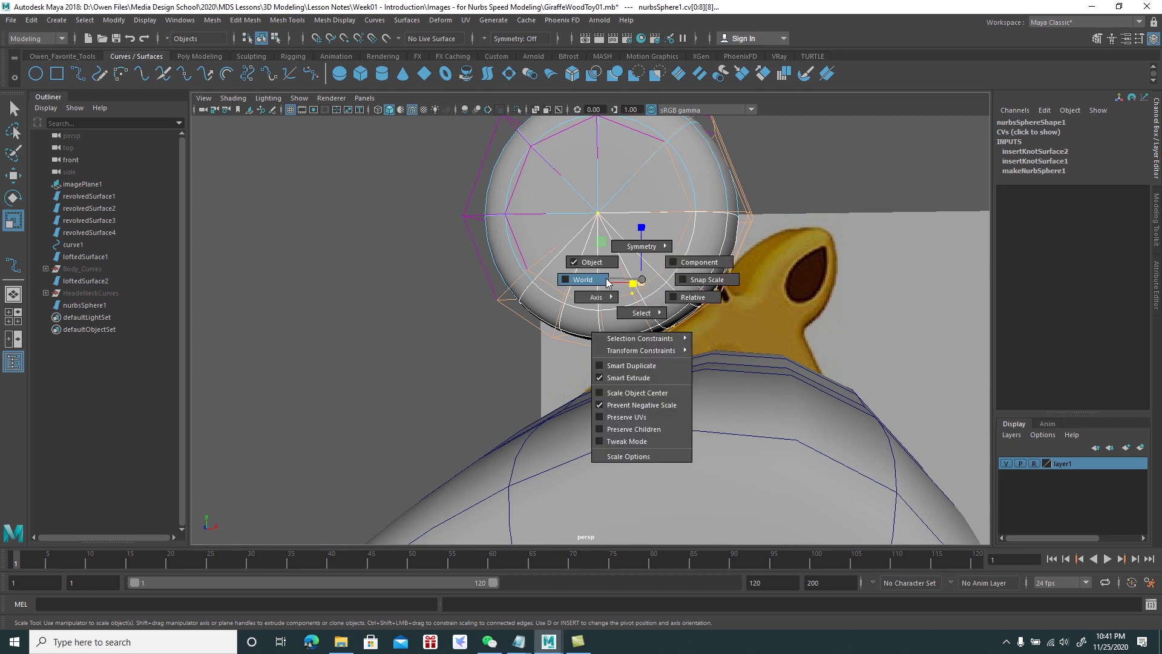
click(605, 280)
alt+drag(605, 282, 634, 282)
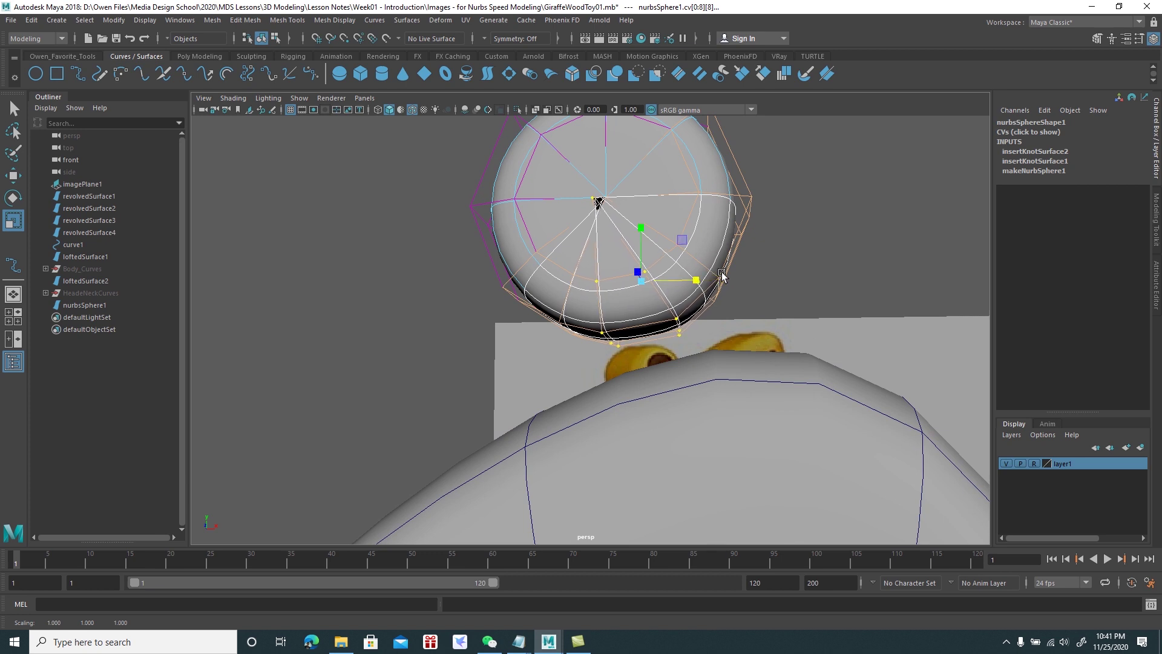
key(e)
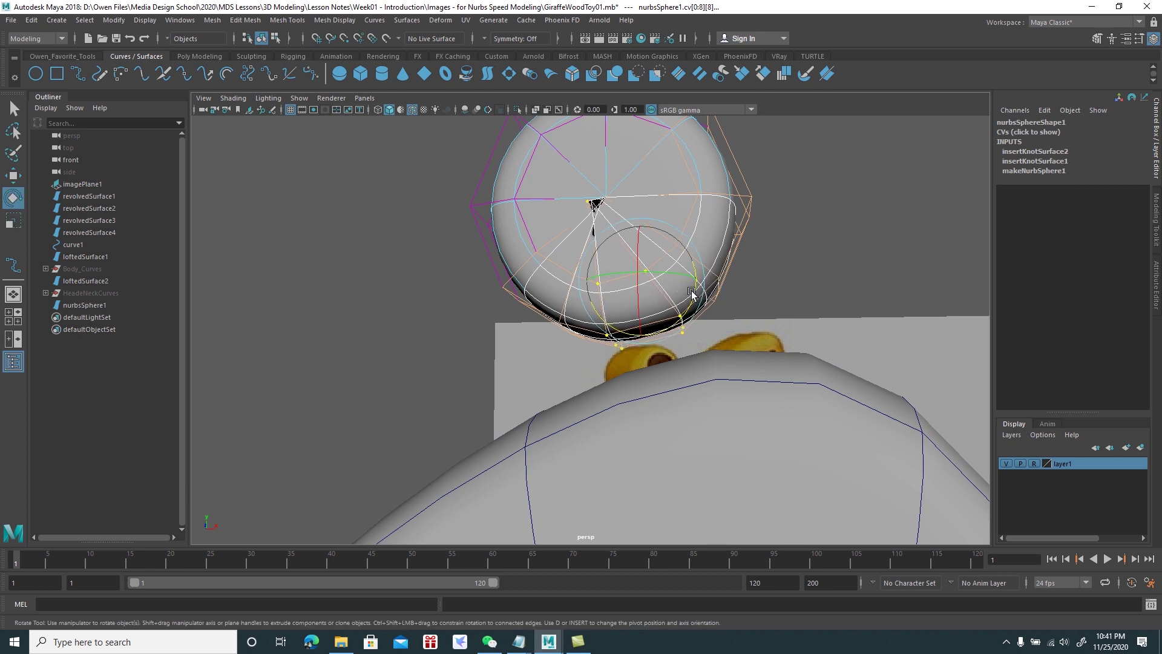
key(w)
mouse_move(681, 297)
alt+mouse_down()
mouse_move(700, 295)
mouse_move(673, 295)
mouse_move(688, 306)
mouse_move(678, 315)
mouse_move(648, 313)
mouse_move(640, 298)
mouse_move(660, 301)
alt+mouse_up()
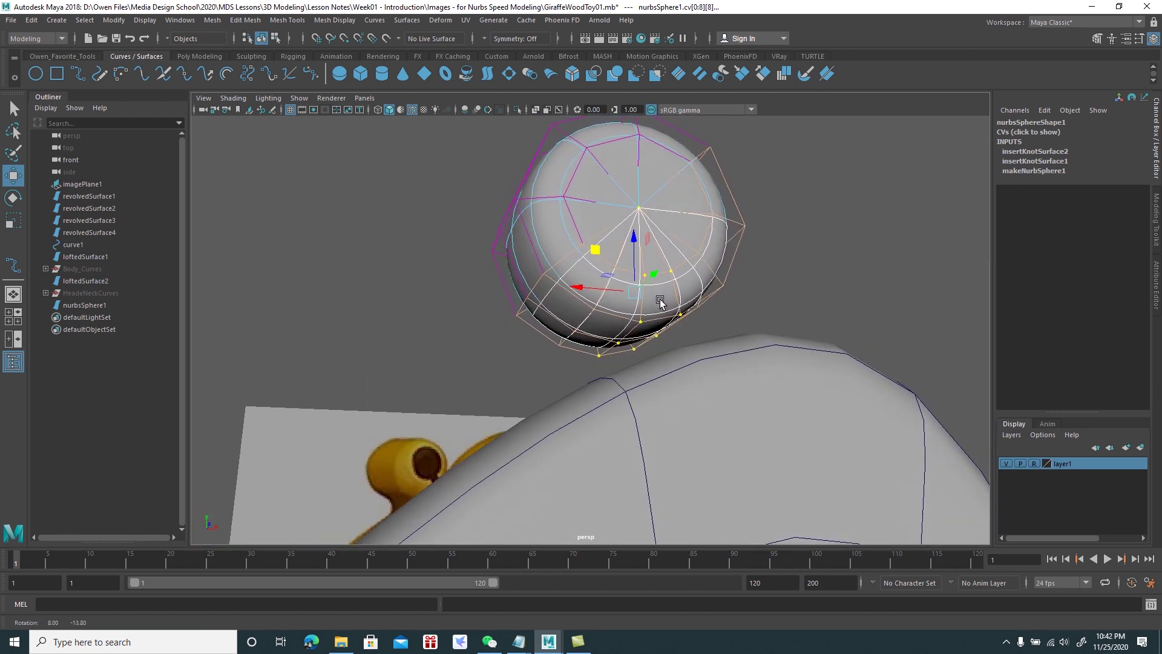
Switch the sphere to control-vertex display and clear the point selection
right_click(658, 295)
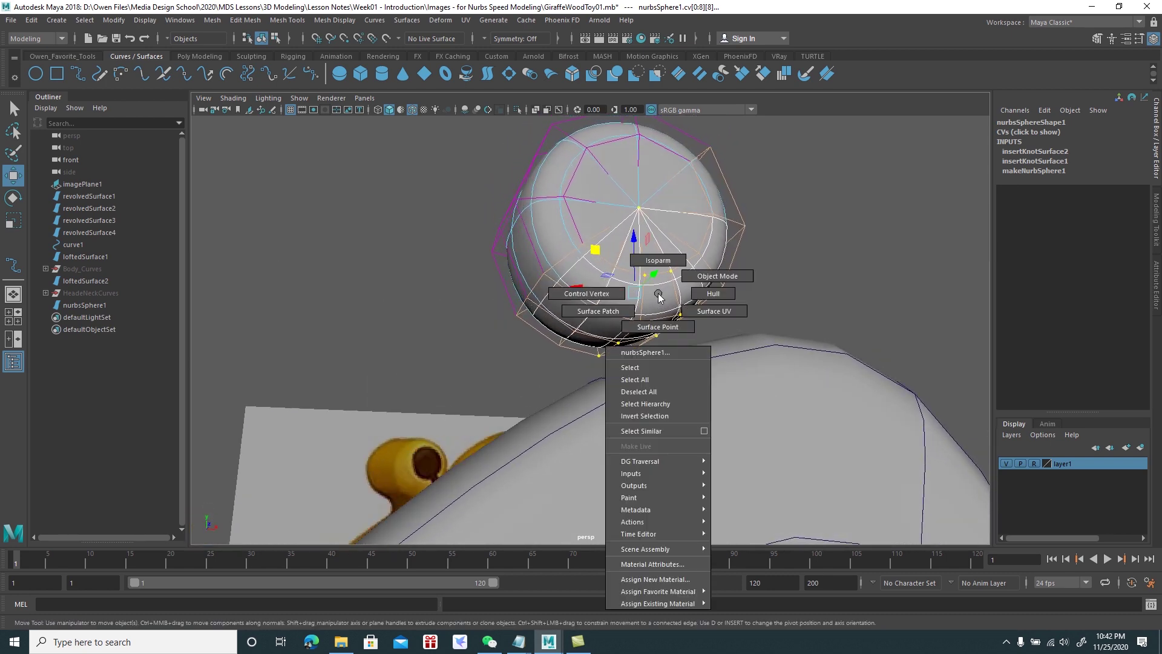
click(617, 295)
click(775, 278)
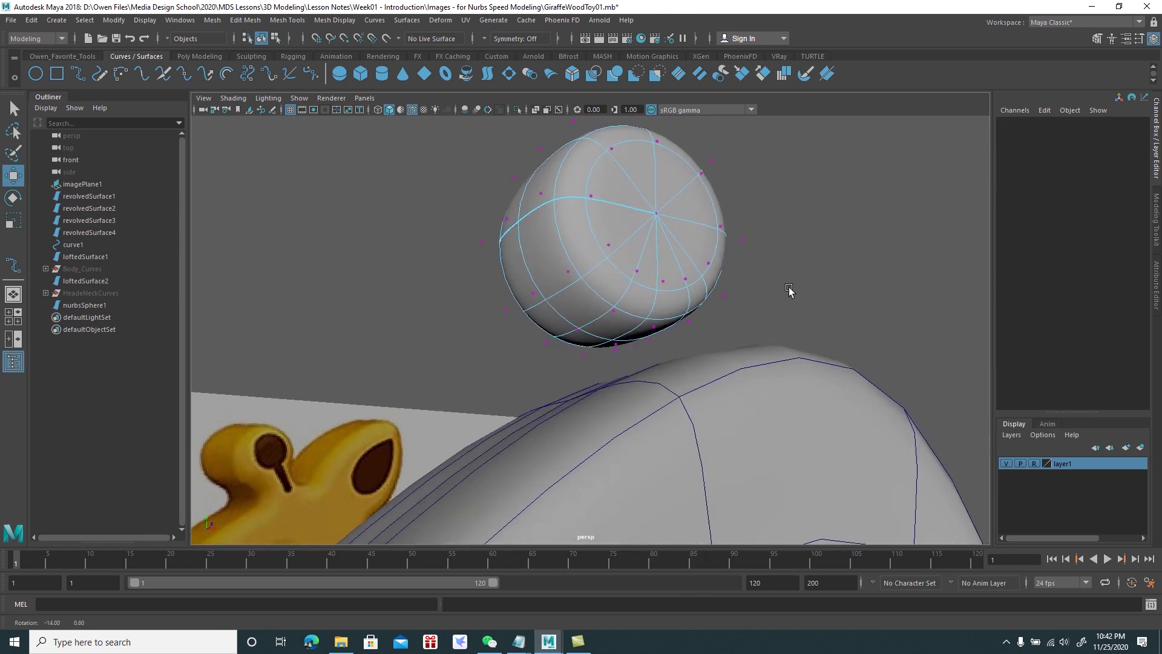
alt+drag(774, 277, 747, 301)
mouse_move(747, 301)
alt+right_down()
mouse_move(765, 371)
mouse_move(753, 355)
alt+right_up()
key(space)
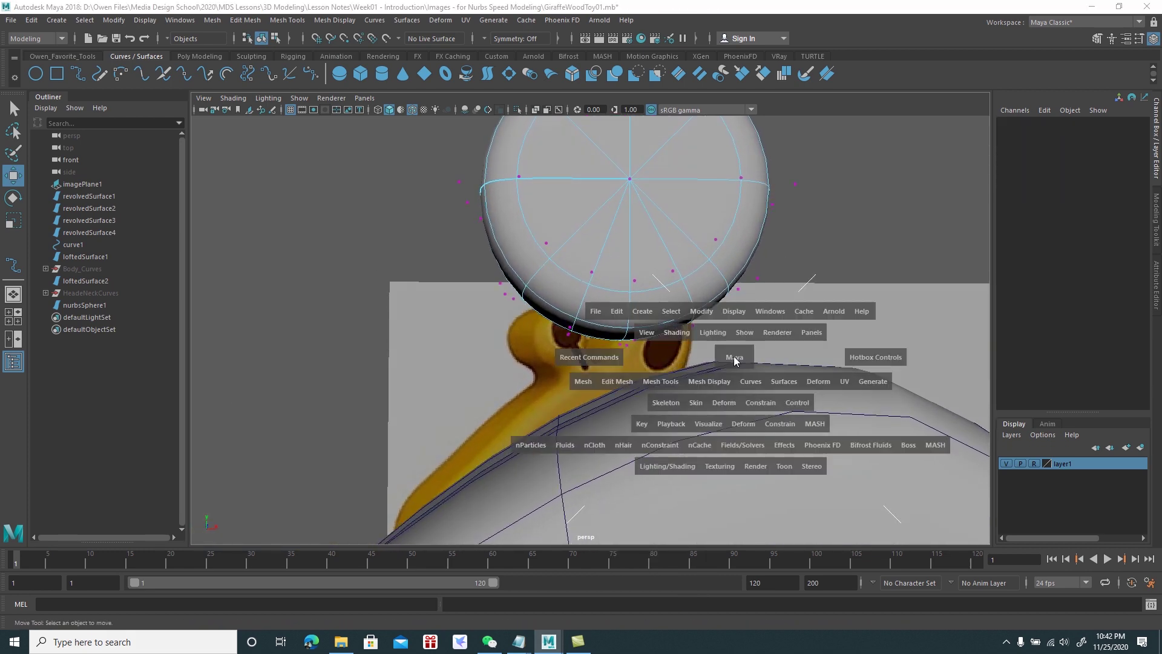
In the front view, lasso the sphere's lower points, try moving them down, then undo
key(space)
alt+right_drag(372, 344, 635, 405)
alt+middle_drag(635, 405, 486, 390)
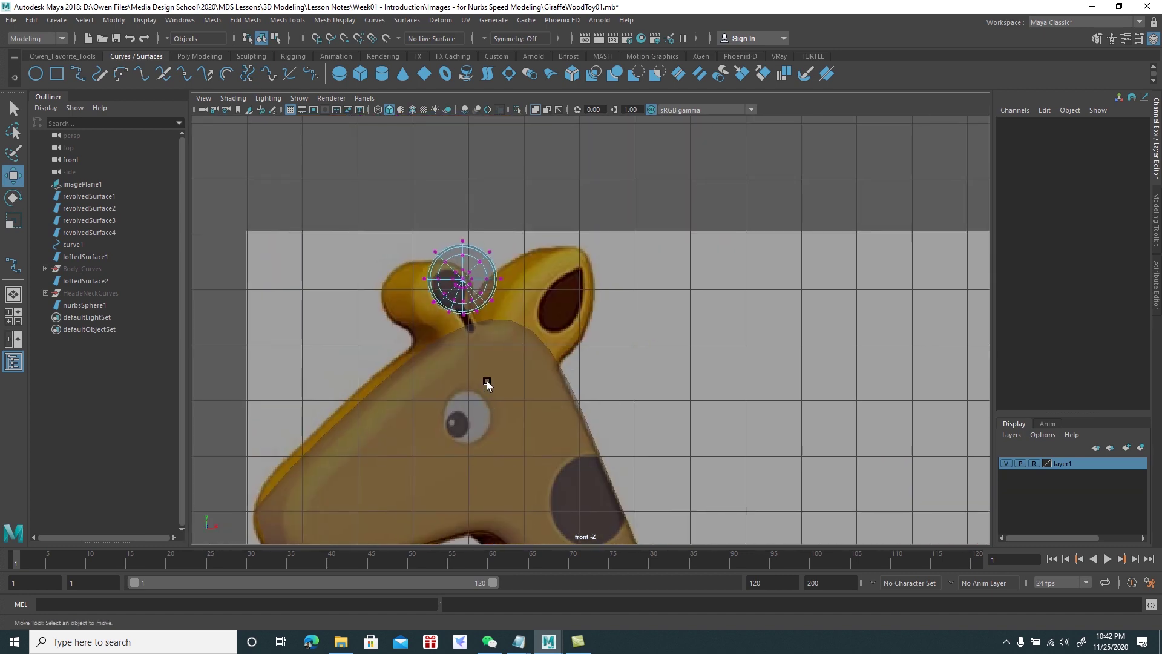
alt+right_drag(485, 390, 521, 363)
alt+middle_drag(521, 363, 570, 357)
mouse_move(424, 424)
alt+right_down()
mouse_move(454, 416)
mouse_move(498, 357)
mouse_move(516, 354)
alt+right_up()
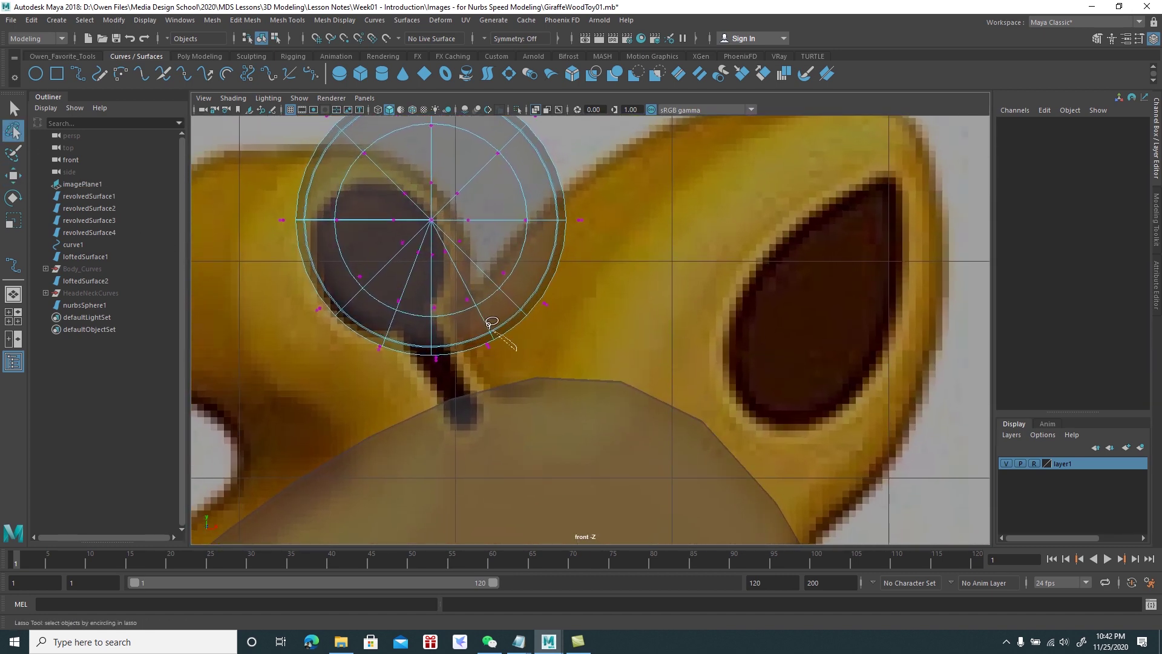
drag(514, 366, 515, 369)
key(w)
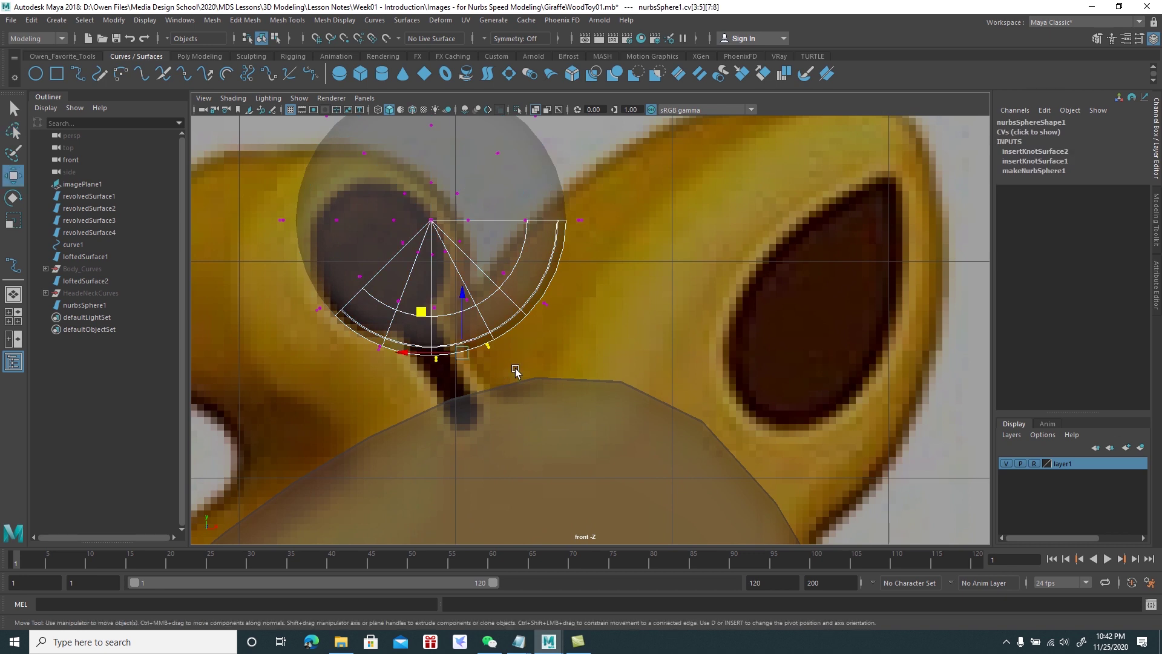
middle_drag(418, 315, 433, 356)
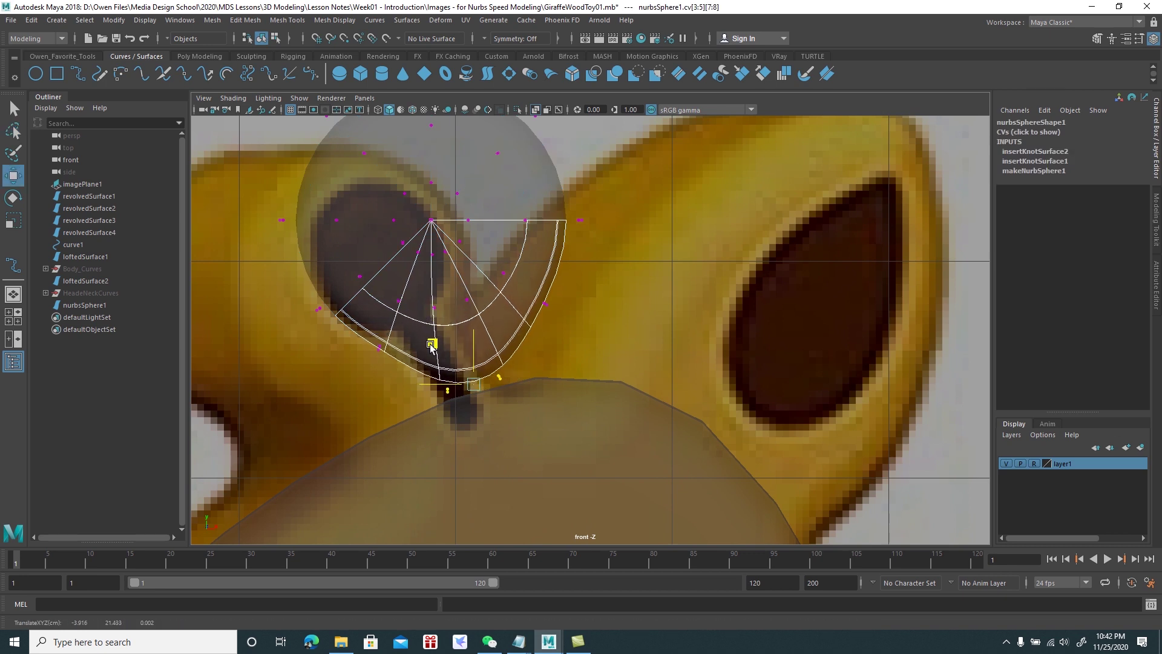
key(ctrl+z)
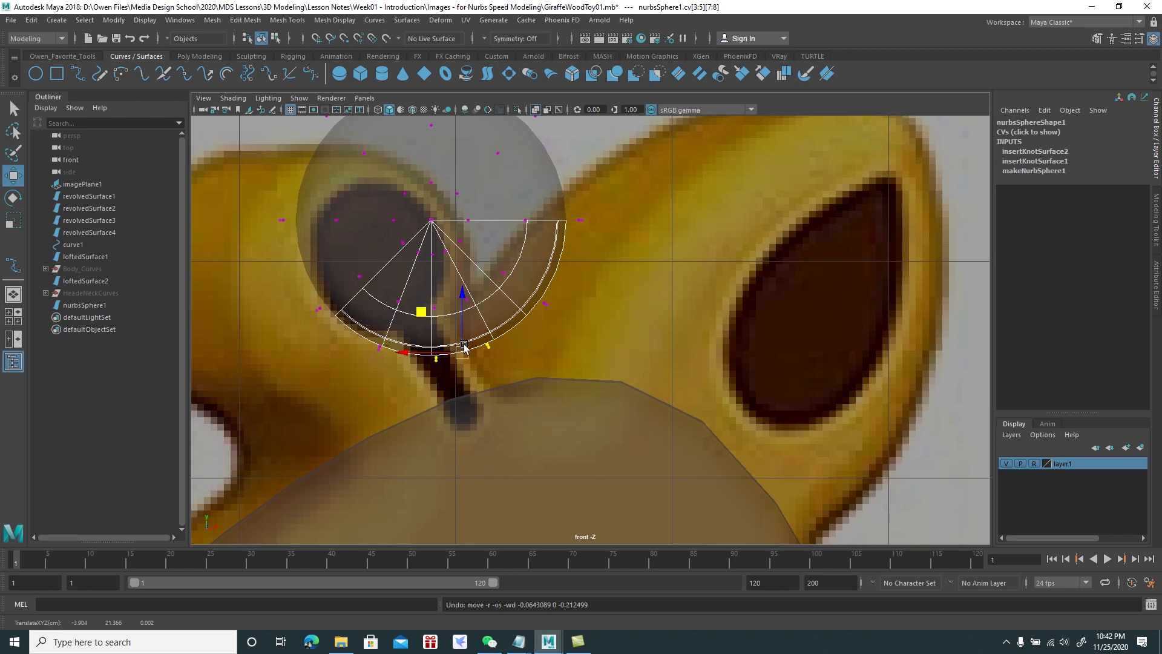
Return to the perspective view and reselect nurbsSphere1 in object mode
key(space)
key(space)
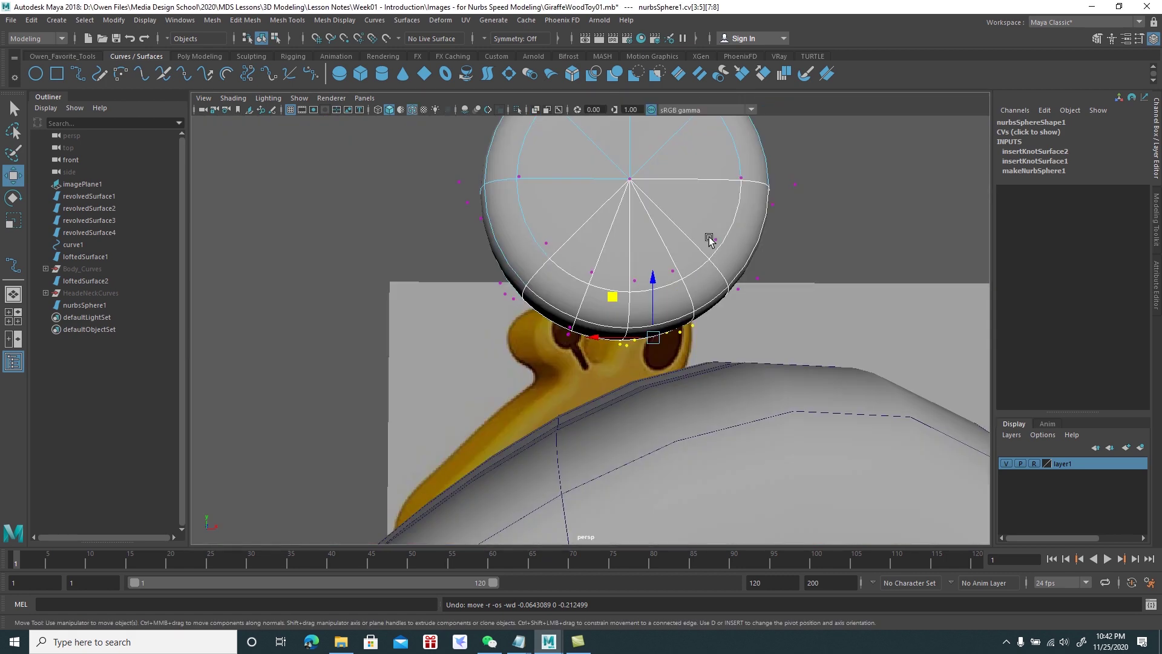
alt+drag(706, 238, 674, 229)
right_click(672, 226)
mouse_move(675, 228)
right_down()
mouse_move(731, 208)
mouse_move(710, 245)
right_up()
click(839, 224)
click(719, 199)
alt+drag(709, 245, 683, 273)
Mark a new isoparm position on the head sphere and bring up the Surfaces menu
right_click(695, 248)
click(695, 214)
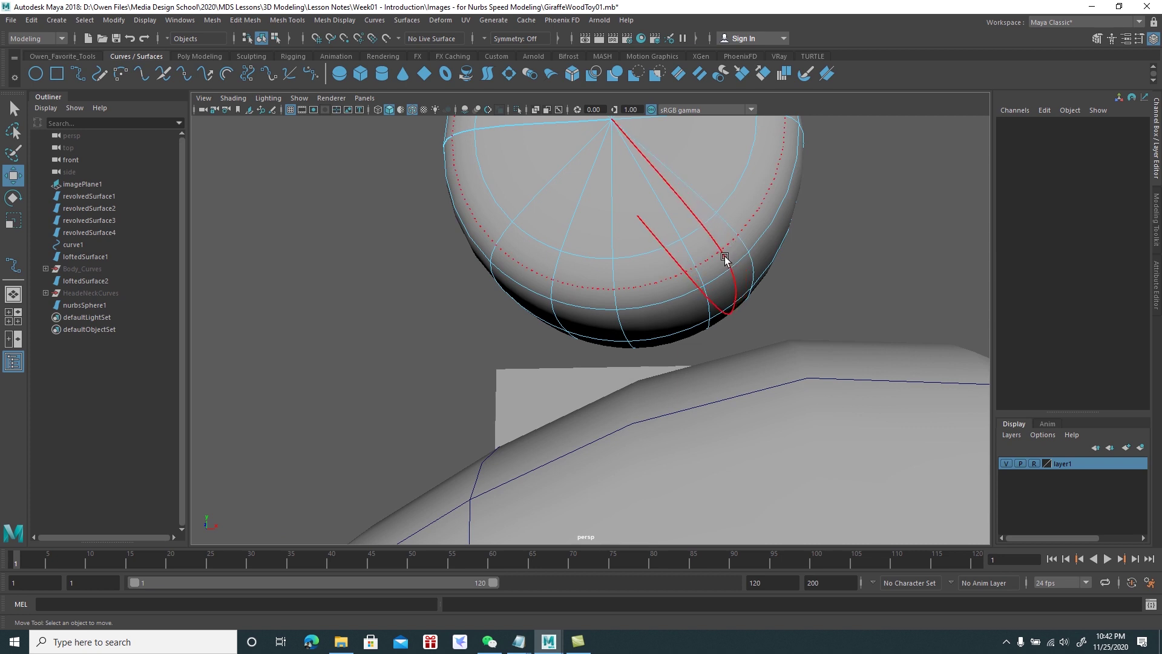
click(724, 262)
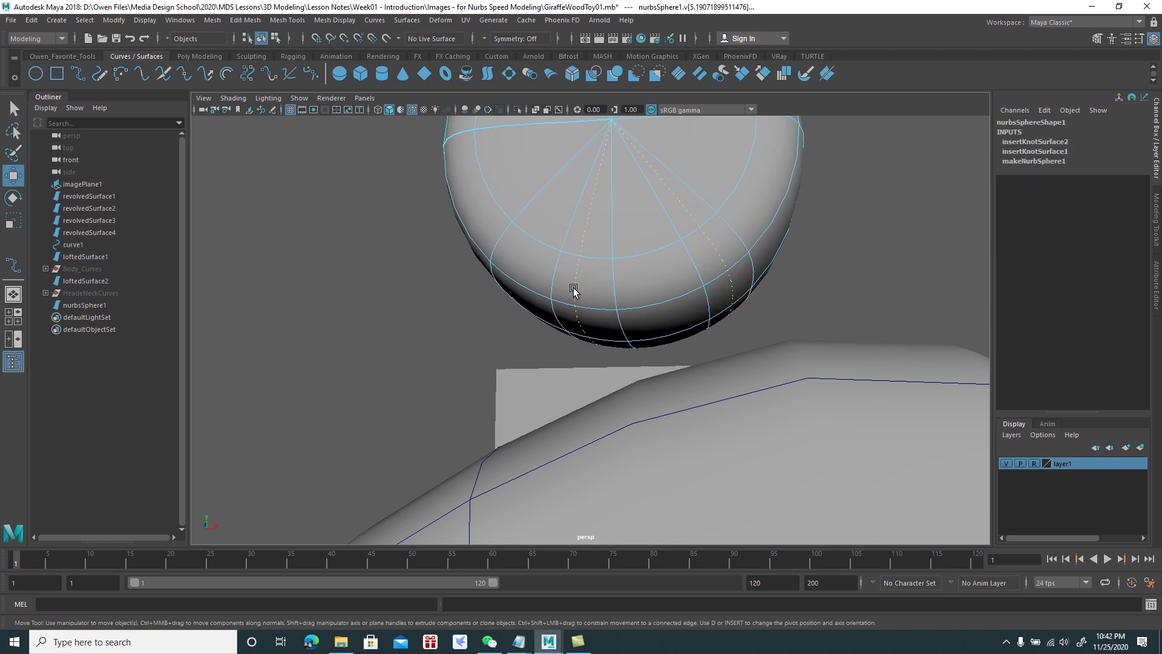
click(407, 20)
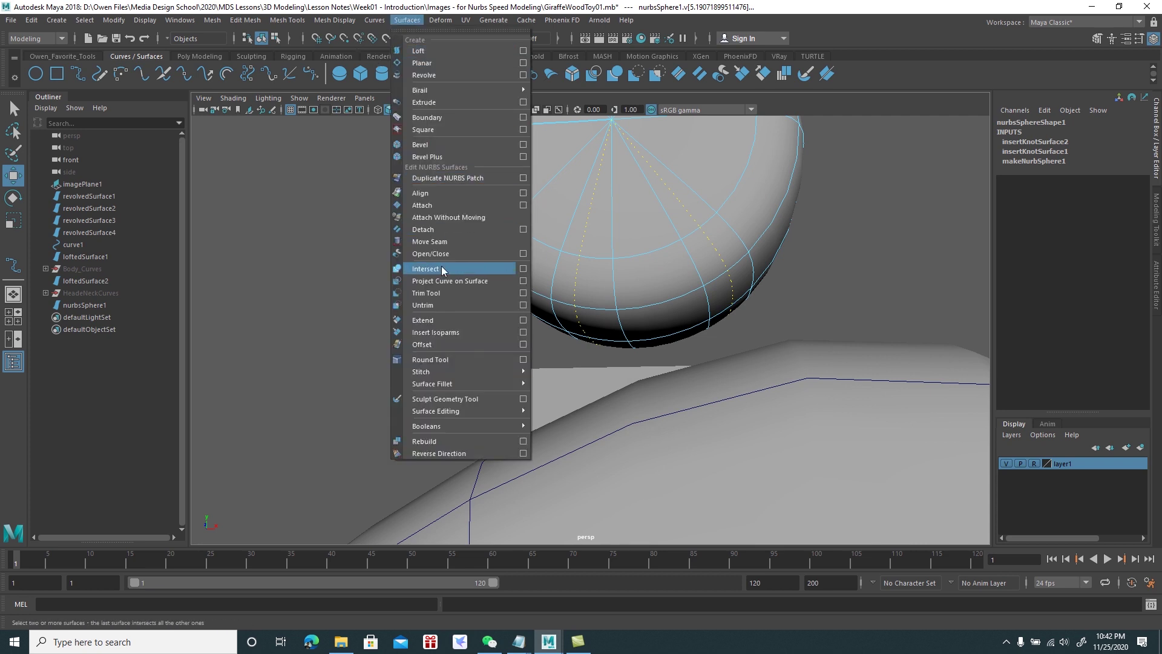
Insert the chosen isoparm into the head sphere and switch it to control vertex editing
click(455, 332)
mouse_move(611, 318)
alt+mouse_down()
mouse_move(623, 329)
mouse_move(622, 303)
alt+mouse_up()
right_click(649, 275)
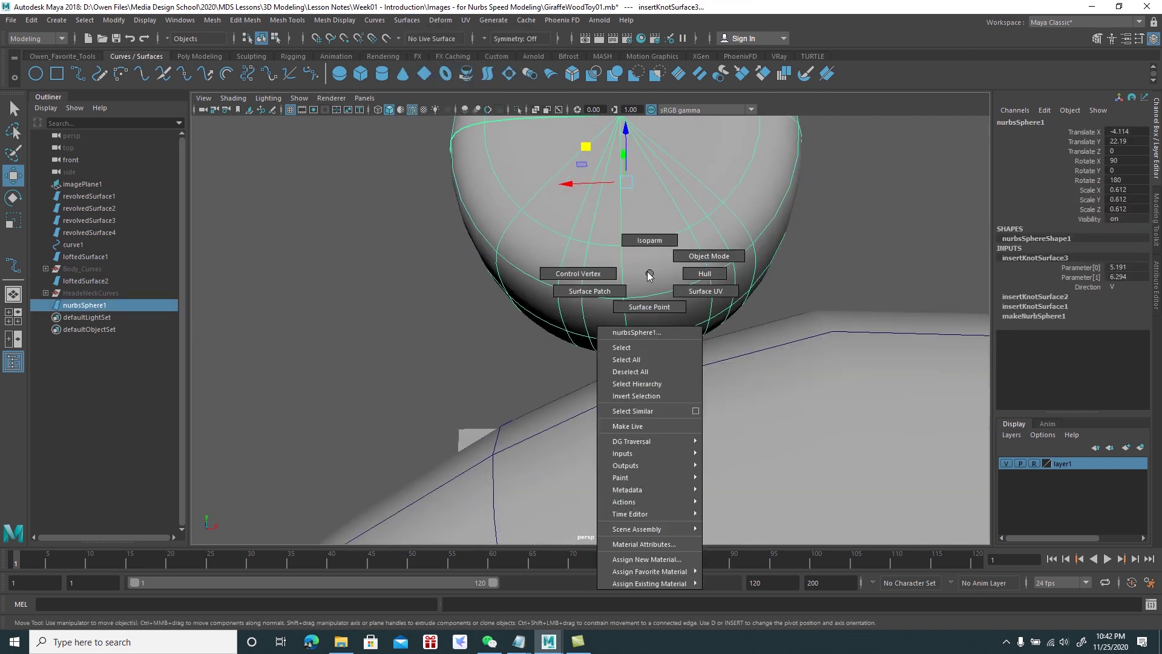
click(601, 273)
In front view, lasso the sphere's lower control points, then pull them down and scale them toward the body
key(space)
key(space)
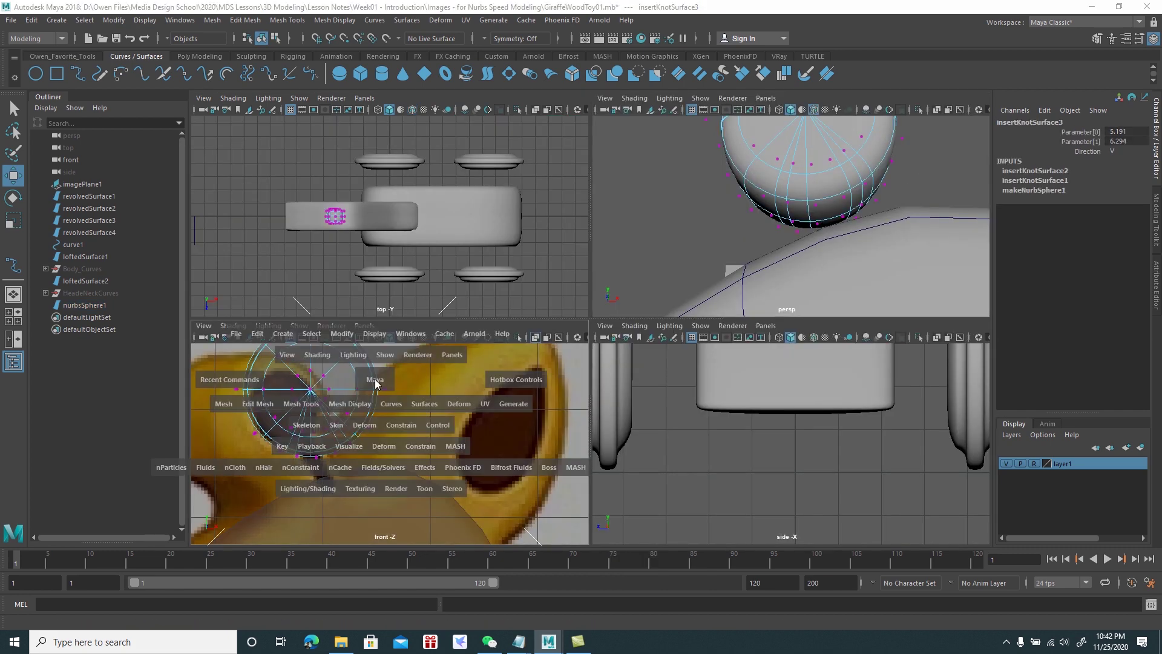
click(15, 132)
scroll(340, 241, up, 2)
scroll(446, 289, up, 2)
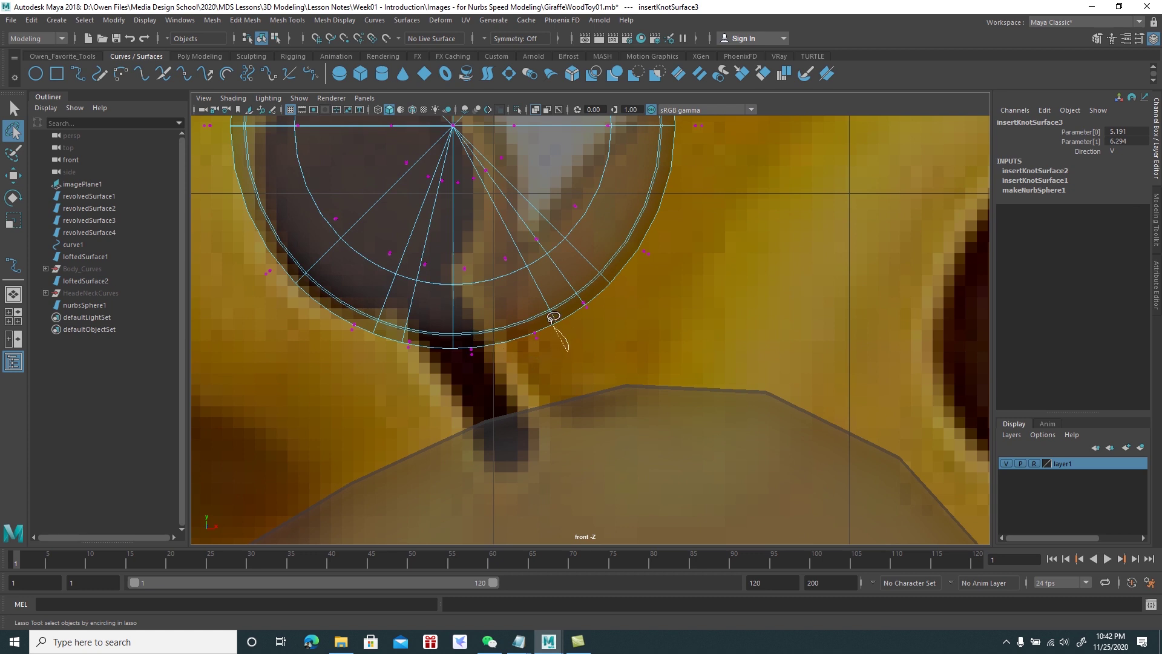
drag(556, 371, 551, 362)
key(w)
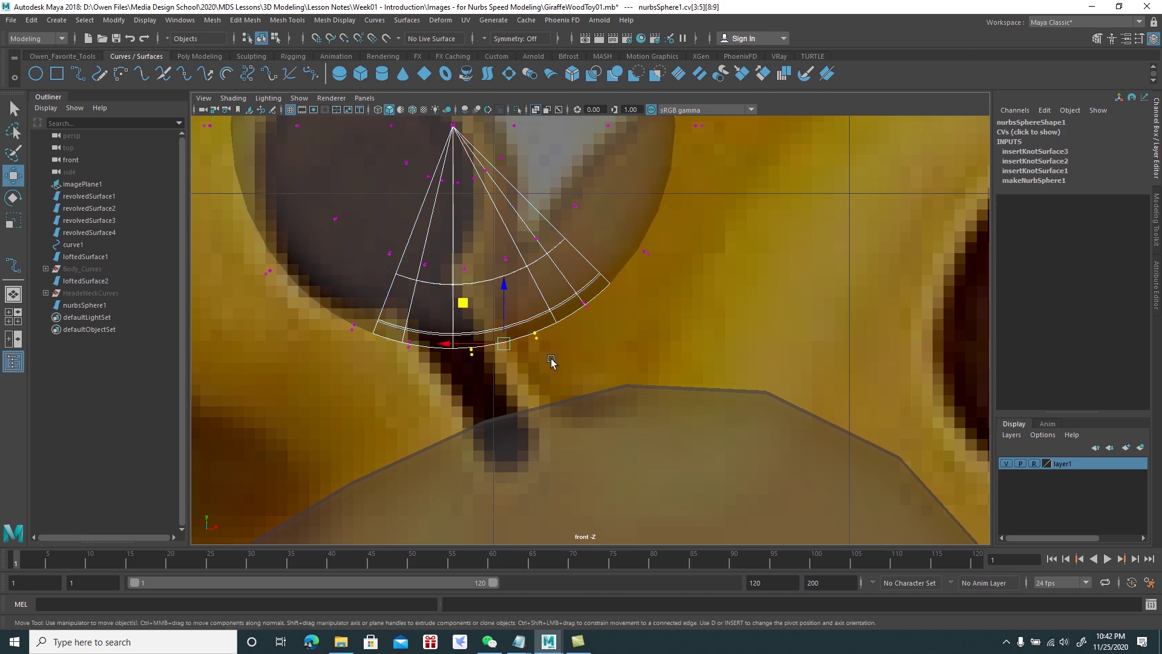
drag(476, 321, 499, 457)
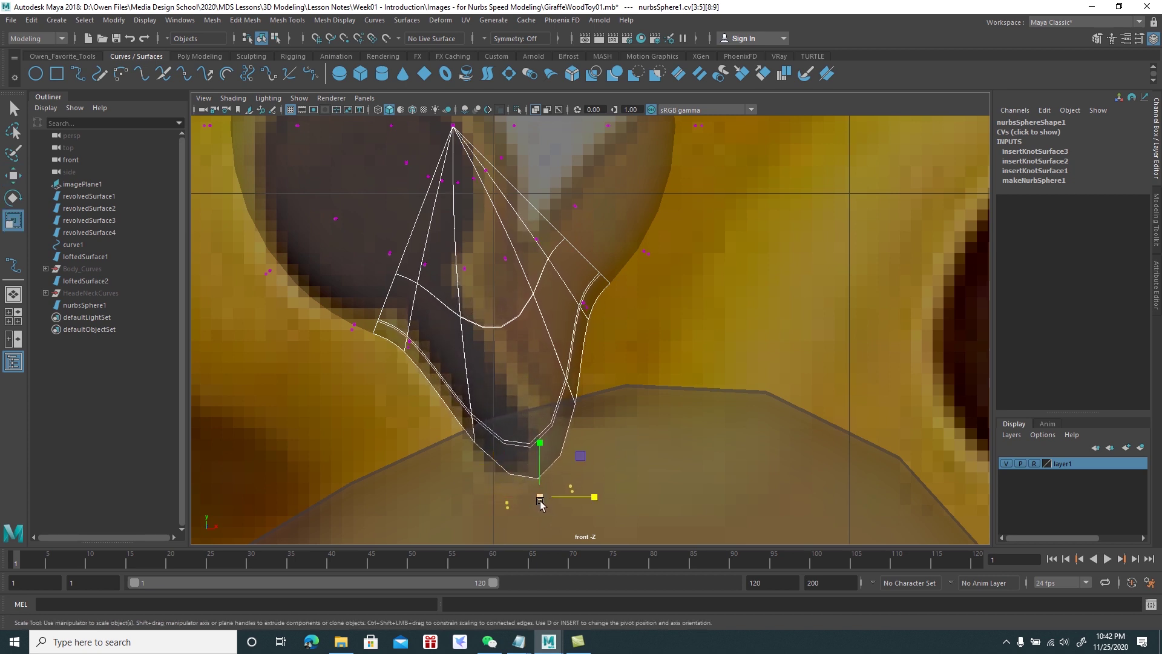
drag(556, 491, 839, 263)
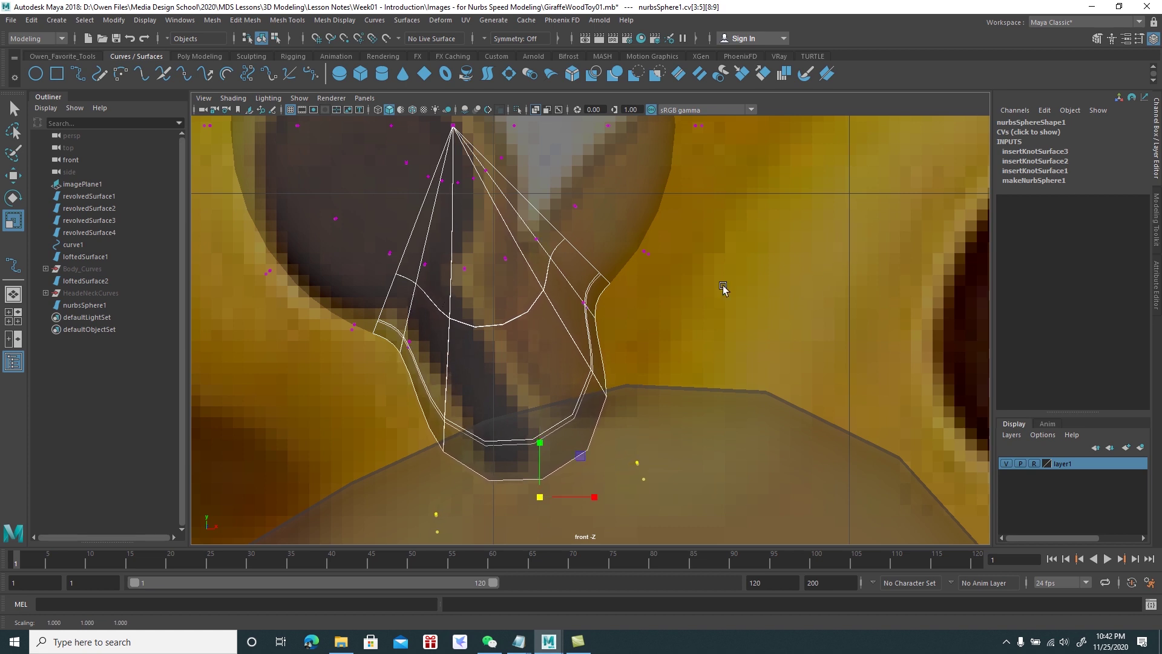
key(w)
drag(502, 466, 496, 495)
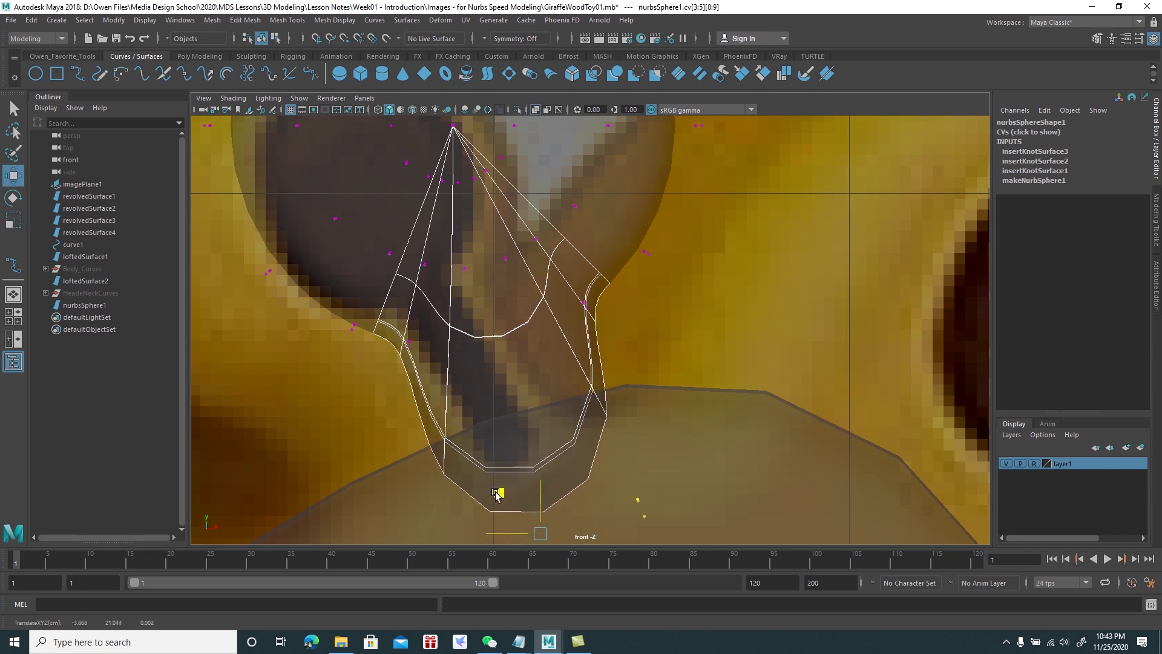
In perspective view, scale the neck base points inward to narrow the neck
key(space)
key(space)
alt+drag(700, 311, 799, 330)
key(r)
mouse_move(665, 469)
mouse_down()
mouse_move(629, 478)
mouse_move(553, 333)
mouse_up()
scroll(627, 478, down, 3)
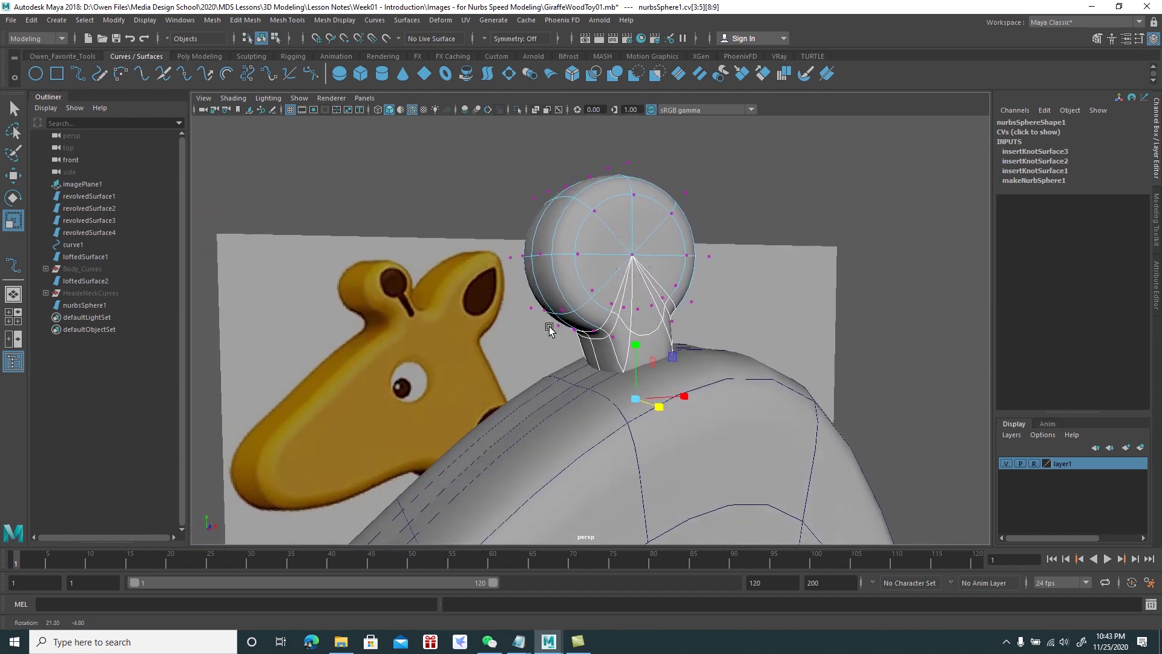
Undo the accidental move of the head sphere and reselect it
alt+drag(553, 333, 520, 331)
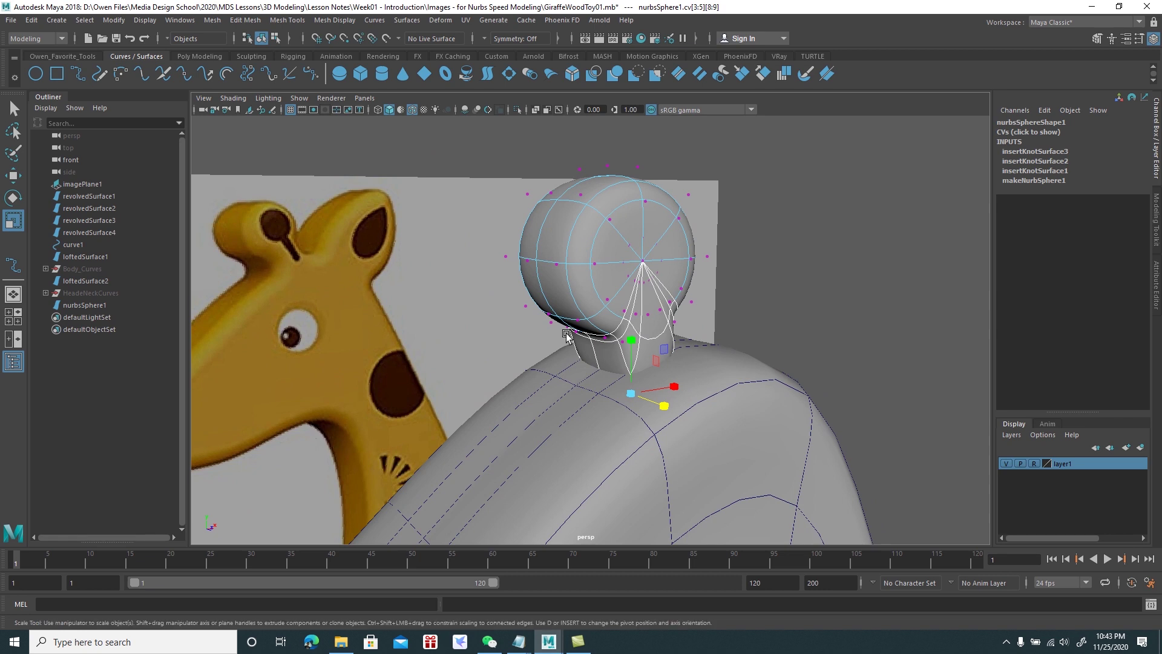
key(w)
right_drag(603, 241, 654, 224)
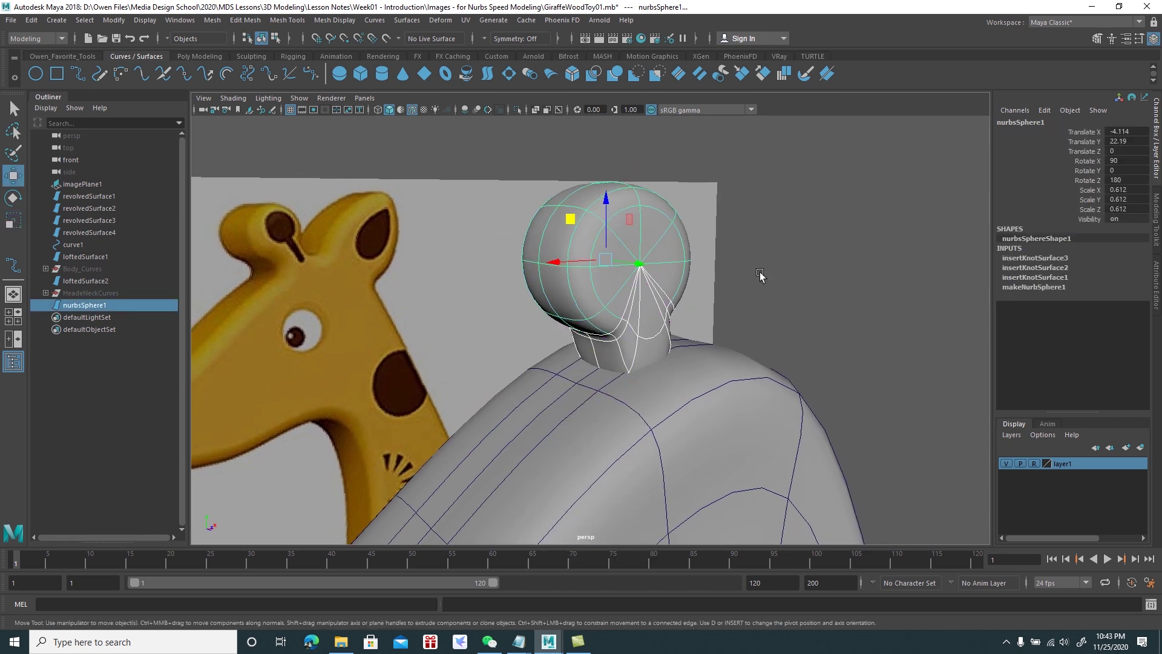
mouse_move(732, 303)
alt+mouse_down()
mouse_move(636, 284)
mouse_move(658, 298)
mouse_move(740, 279)
mouse_move(669, 285)
alt+mouse_up()
key(ctrl+z)
right_drag(670, 249, 740, 252)
click(739, 249)
click(618, 247)
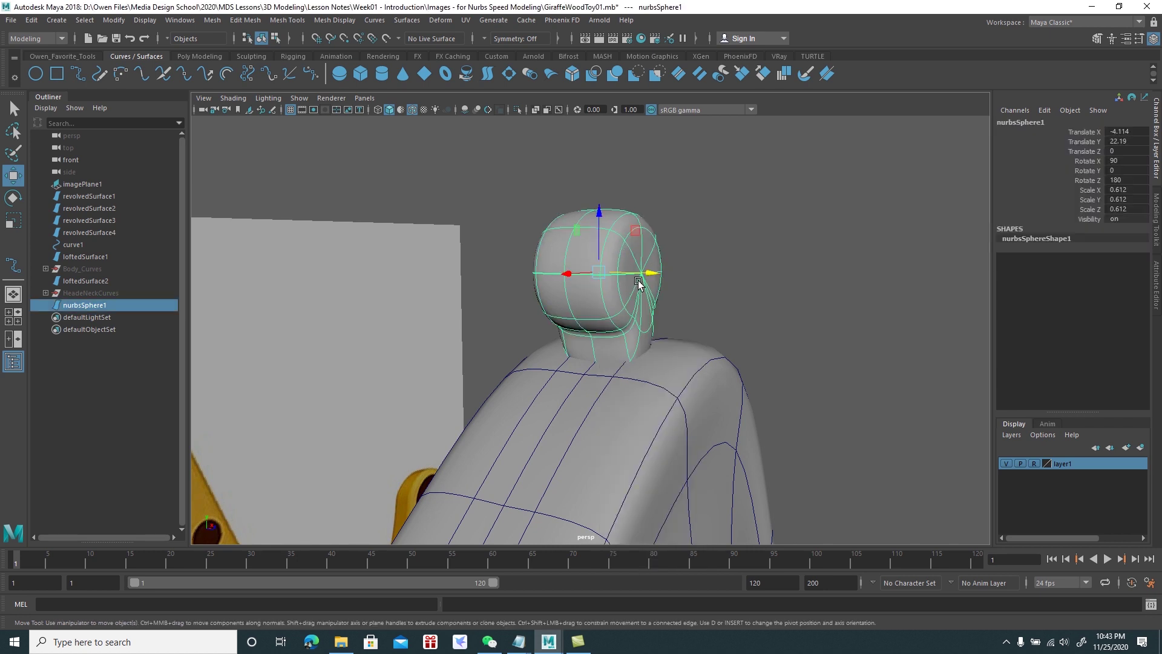
Shift the head sphere front to back along Z to centre it over the neck
alt+drag(684, 278, 755, 252)
click(754, 252)
click(657, 238)
mouse_move(649, 274)
mouse_down()
mouse_move(712, 314)
mouse_move(614, 271)
mouse_move(614, 241)
mouse_move(650, 261)
mouse_up()
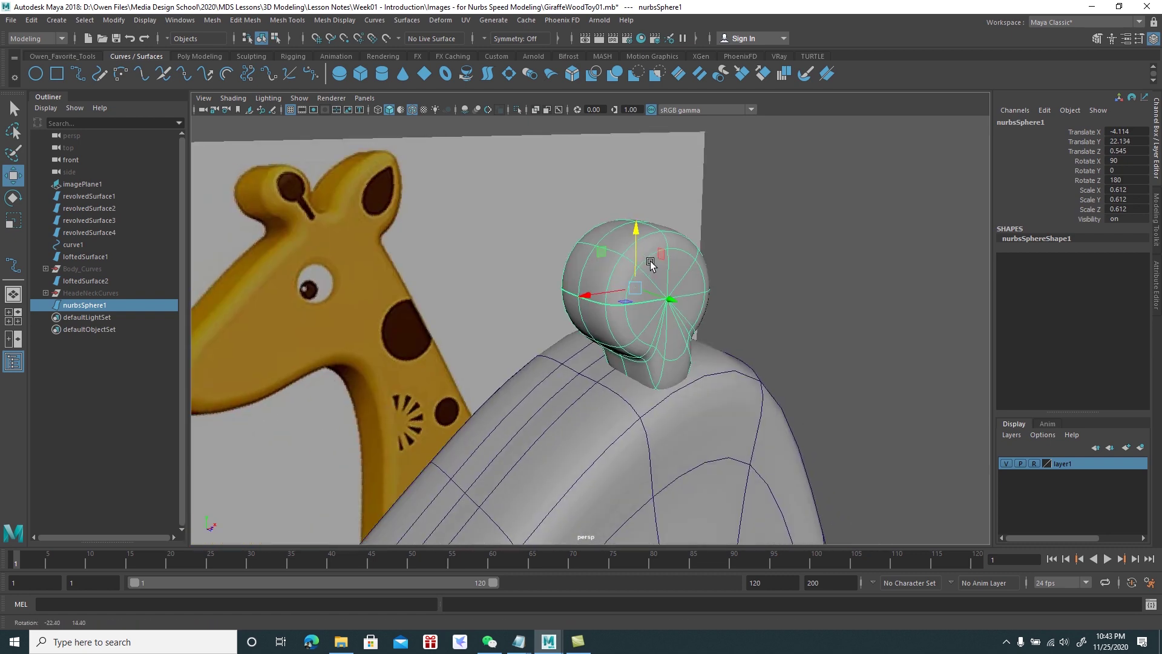
scroll(650, 260, down, 2)
scroll(652, 261, down, 2)
scroll(659, 259, down, 2)
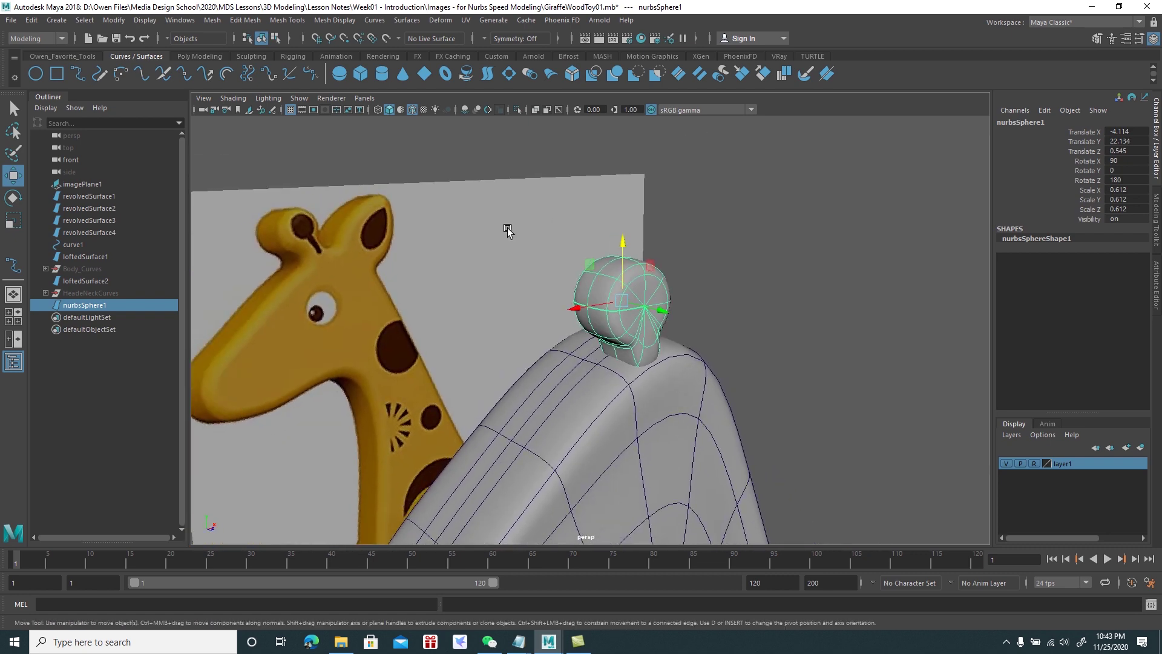
alt+drag(520, 226, 727, 246)
alt+drag(509, 238, 529, 244)
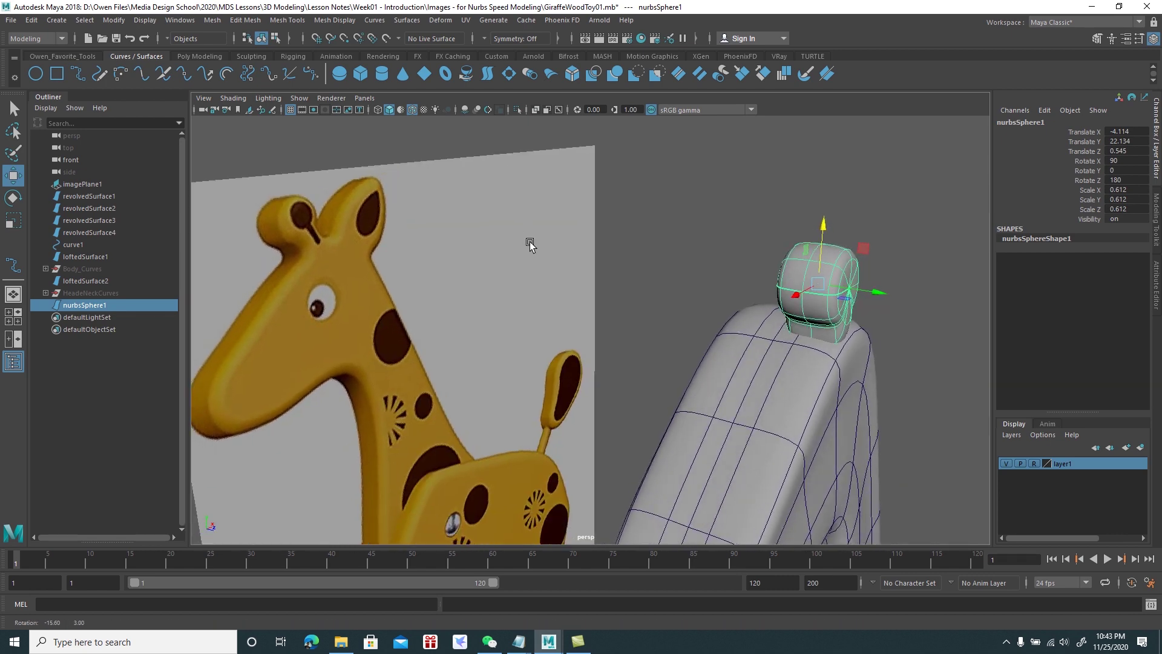
alt+drag(713, 255, 790, 259)
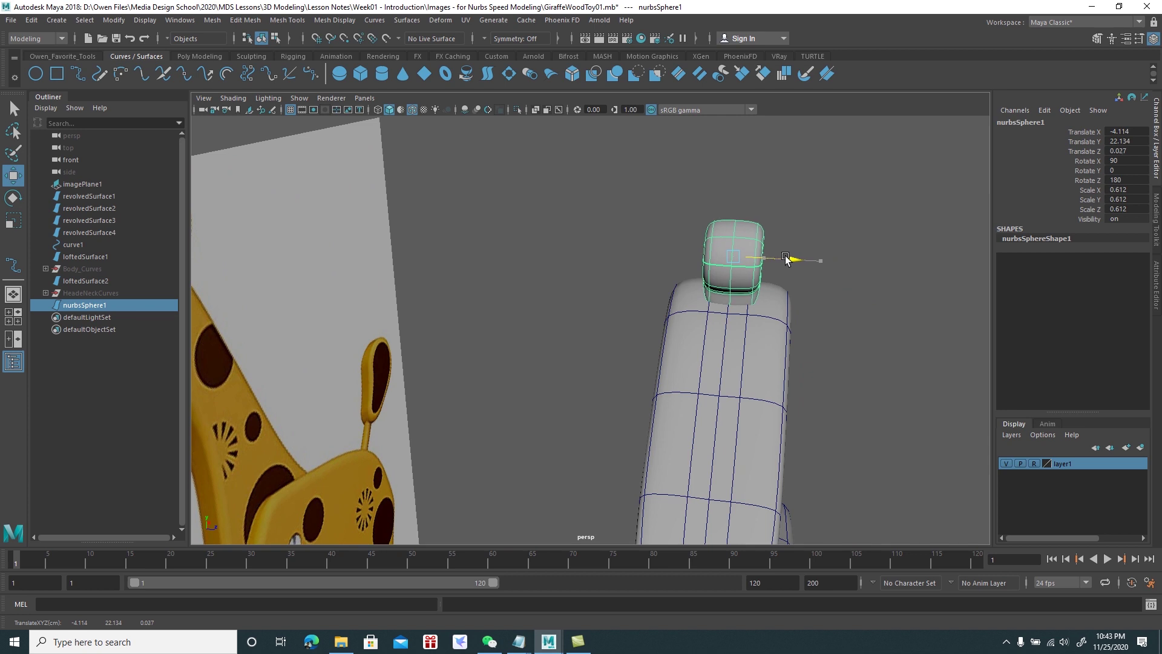
Scale the head sphere to adjust its proportions and overall size, then deselect it
key(r)
mouse_move(788, 260)
mouse_down()
mouse_move(721, 260)
mouse_move(699, 277)
mouse_move(642, 232)
mouse_move(729, 285)
mouse_move(786, 289)
mouse_up()
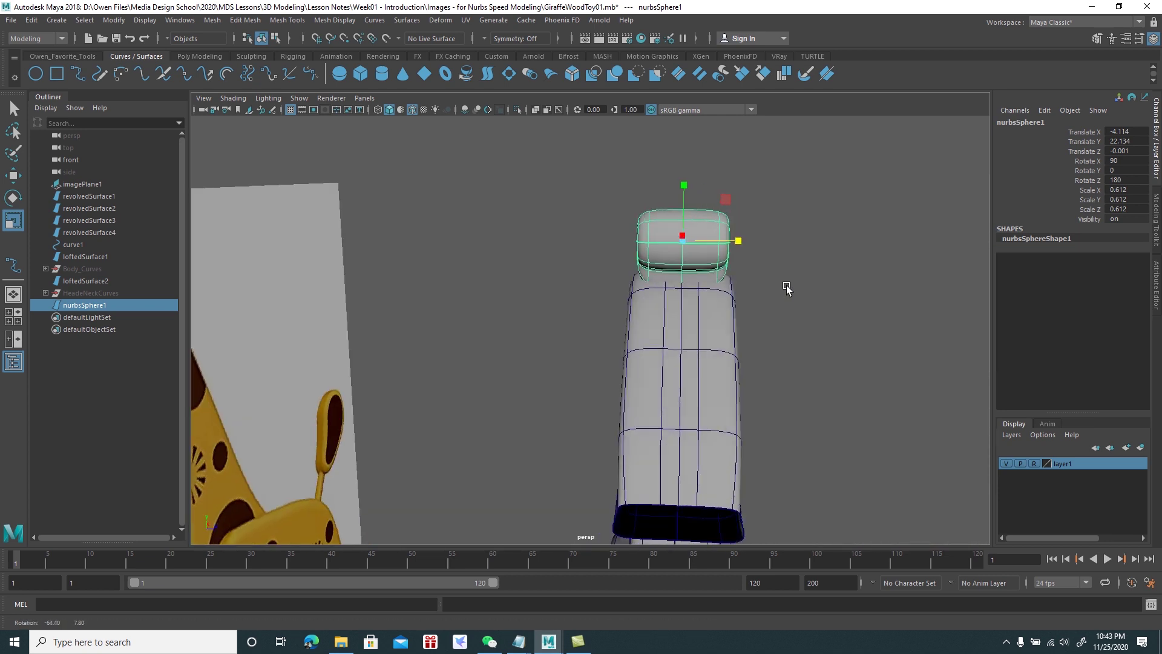
drag(741, 243, 581, 236)
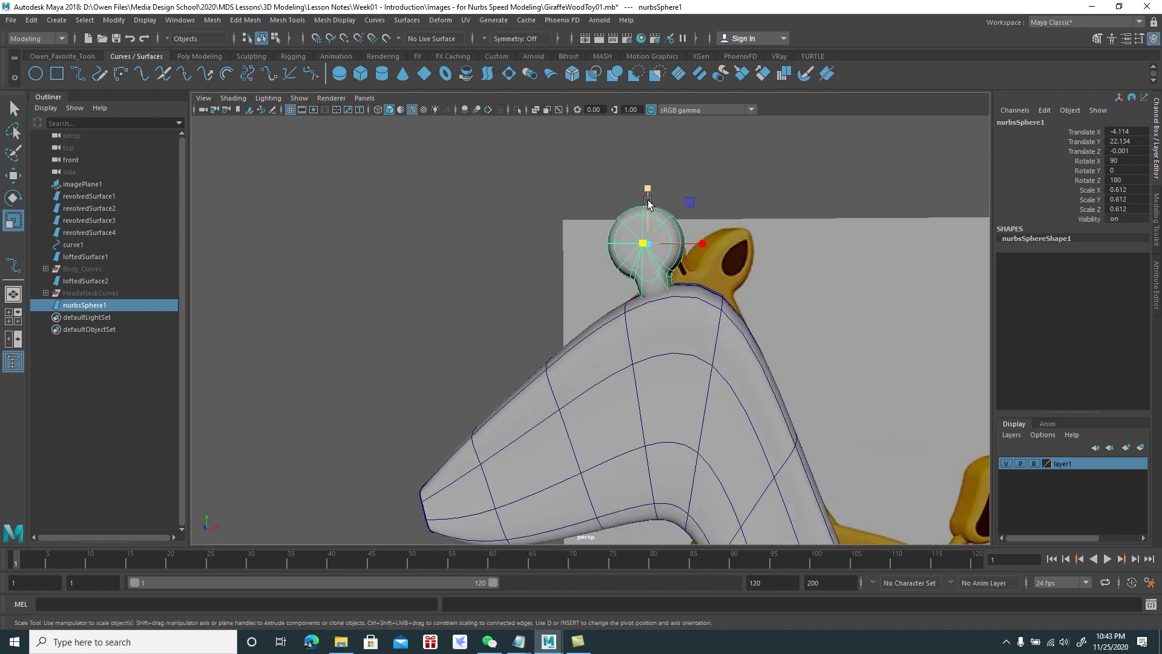
key(w)
mouse_move(653, 209)
alt+mouse_down()
mouse_move(693, 256)
mouse_move(430, 227)
mouse_move(489, 260)
alt+mouse_up()
click(430, 228)
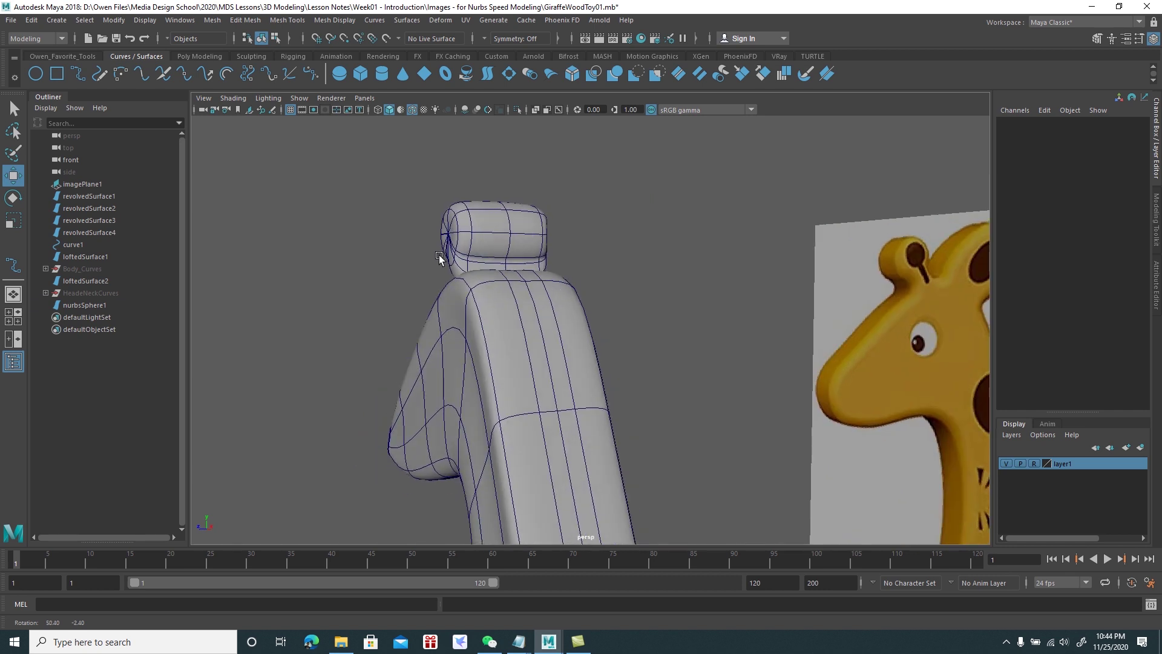
Turn off Wireframe on Shaded and inspect the whole giraffe model from several angles
click(417, 115)
mouse_move(462, 216)
alt+mouse_down()
mouse_move(469, 291)
mouse_move(527, 327)
mouse_move(551, 310)
mouse_move(568, 272)
alt+mouse_up()
alt+drag(569, 269, 643, 209)
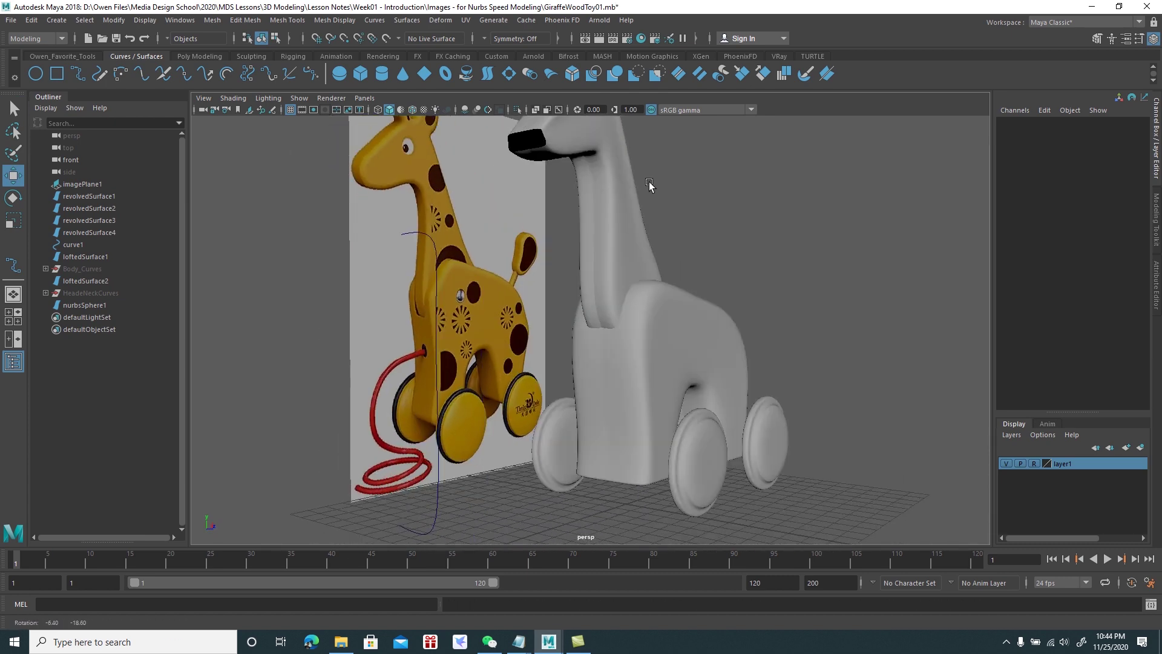
alt+right_drag(649, 182, 662, 314)
alt+drag(663, 314, 681, 250)
alt+right_drag(680, 249, 693, 342)
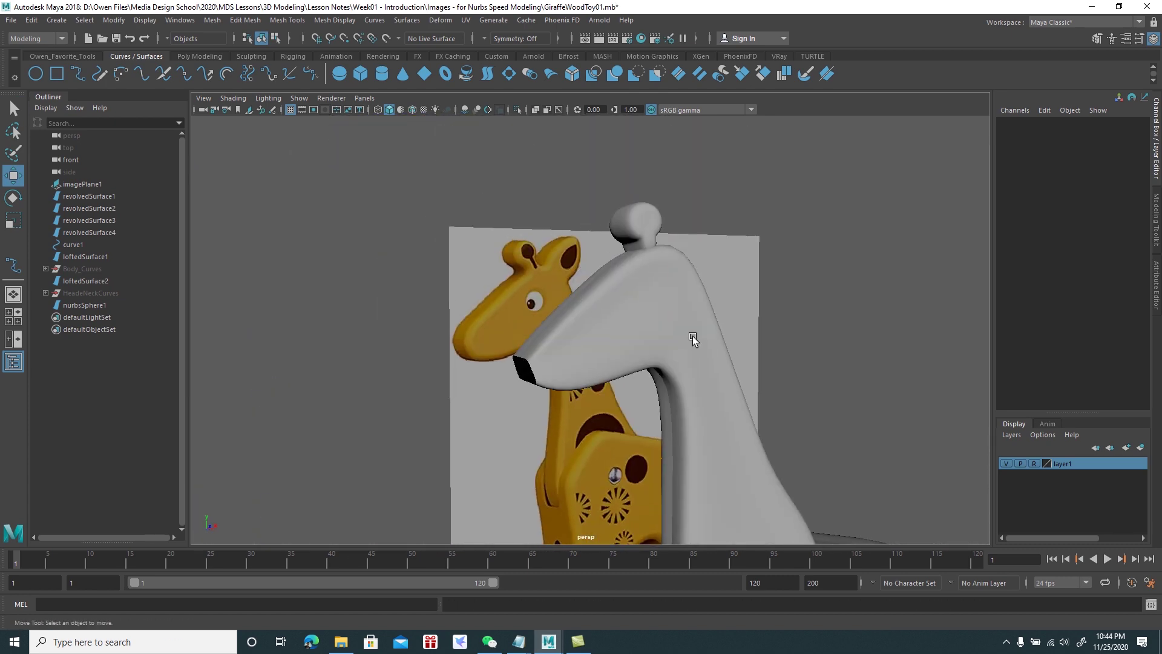
alt+drag(692, 343, 612, 335)
mouse_move(612, 334)
alt+right_down()
mouse_move(731, 327)
mouse_move(741, 252)
mouse_move(607, 306)
mouse_move(536, 226)
alt+right_up()
alt+drag(537, 227, 650, 283)
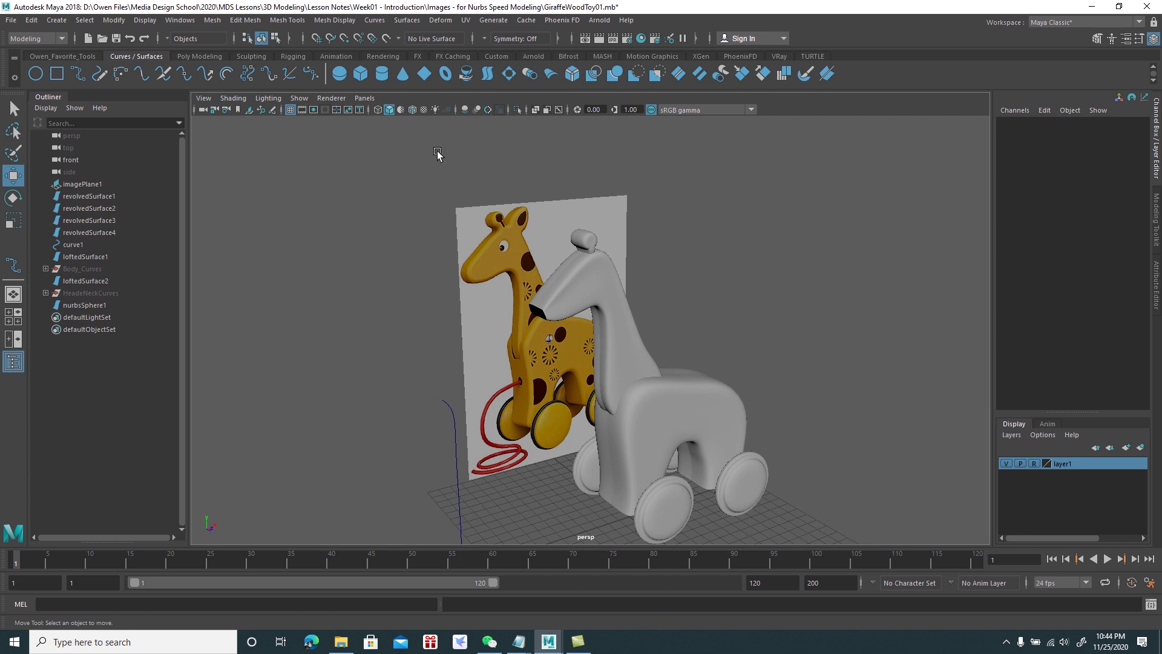
Create a new NURBS sphere and move it up beside the giraffe head
click(340, 73)
drag(630, 476, 616, 232)
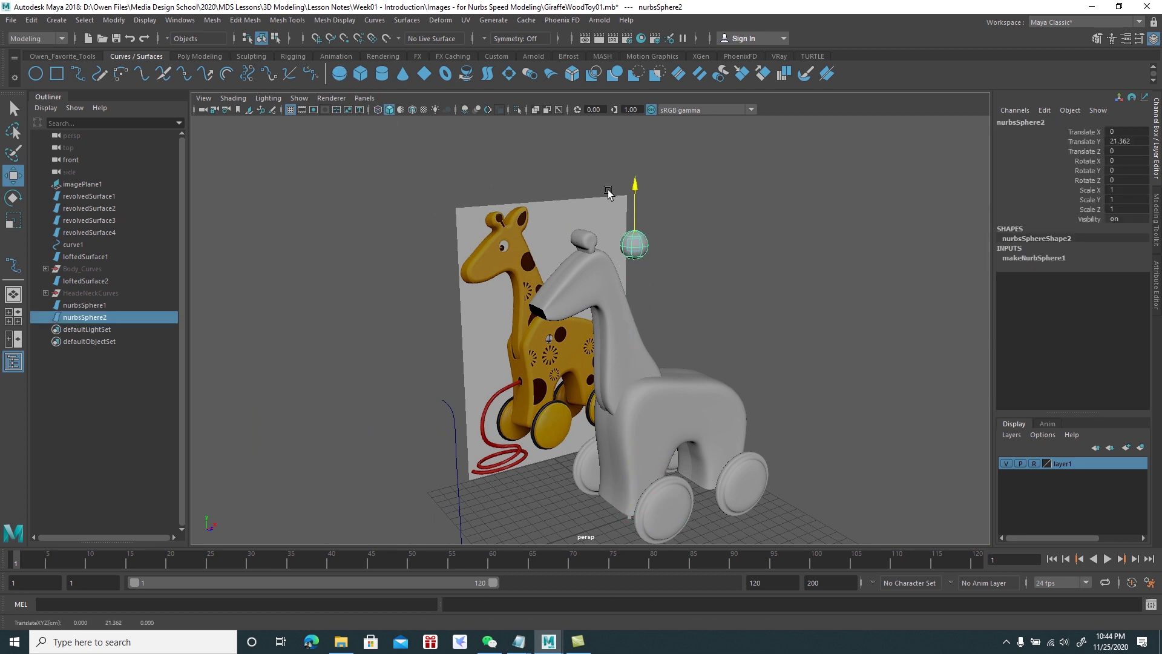
key(f)
alt+right_drag(650, 340, 553, 252)
mouse_move(553, 252)
alt+mouse_down()
mouse_move(618, 332)
mouse_move(490, 334)
mouse_move(574, 319)
mouse_move(563, 388)
mouse_move(592, 365)
mouse_move(557, 337)
mouse_move(560, 358)
alt+mouse_up()
Rotate the new sphere a quarter turn (90°)
key(e)
key(w)
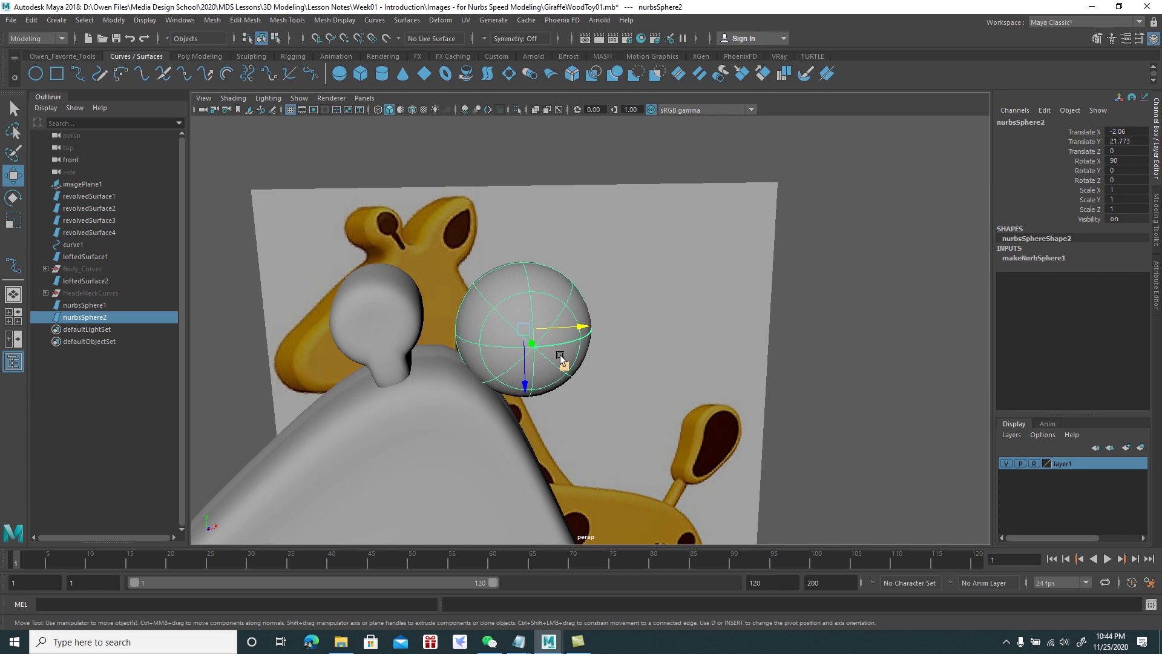
key(e)
drag(548, 282, 460, 294)
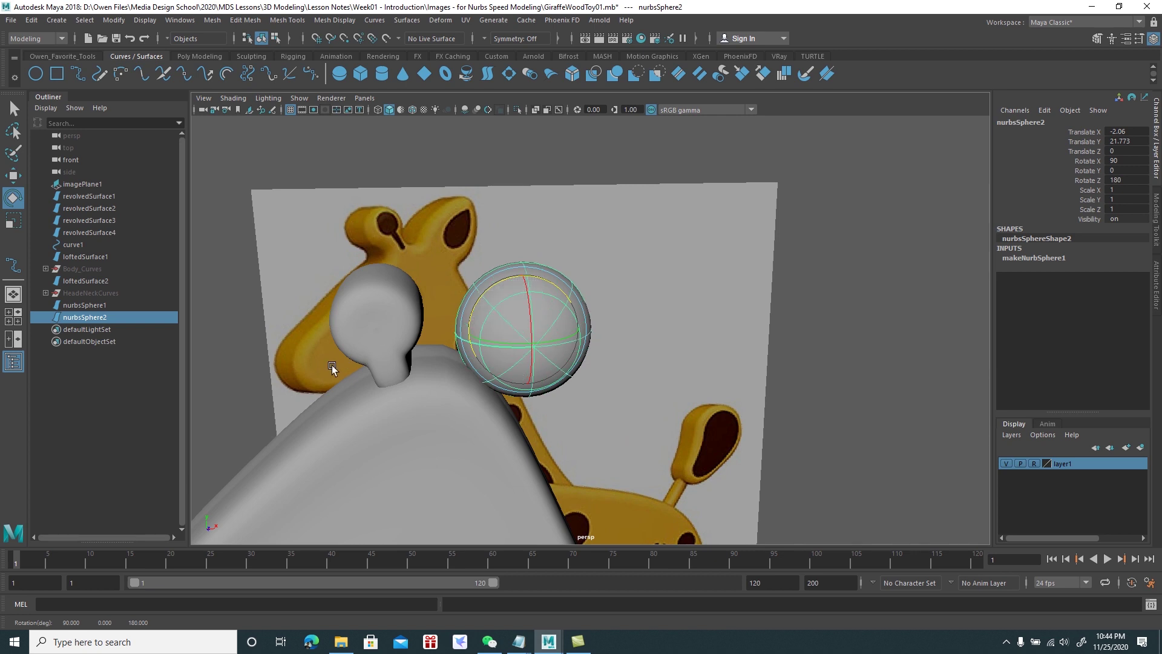
key(w)
mouse_move(496, 336)
alt+mouse_down()
mouse_move(485, 340)
mouse_move(525, 339)
mouse_move(505, 333)
alt+mouse_up()
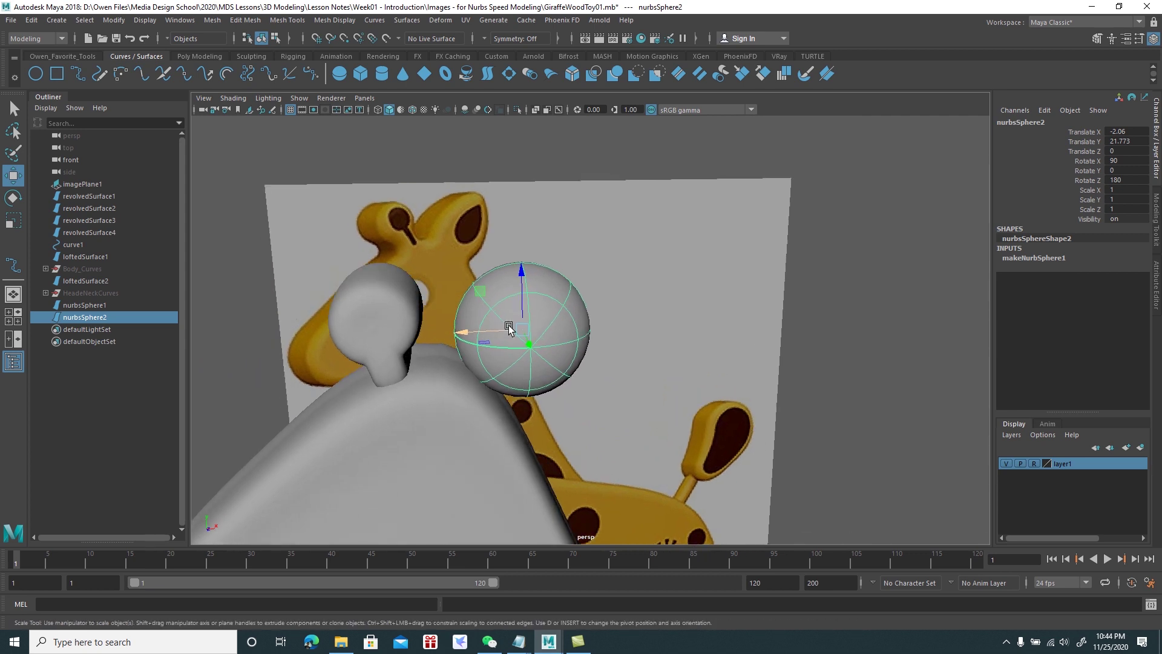
Stretch the sphere along Y into an upright egg shape and show its hull
key(r)
drag(519, 277, 523, 259)
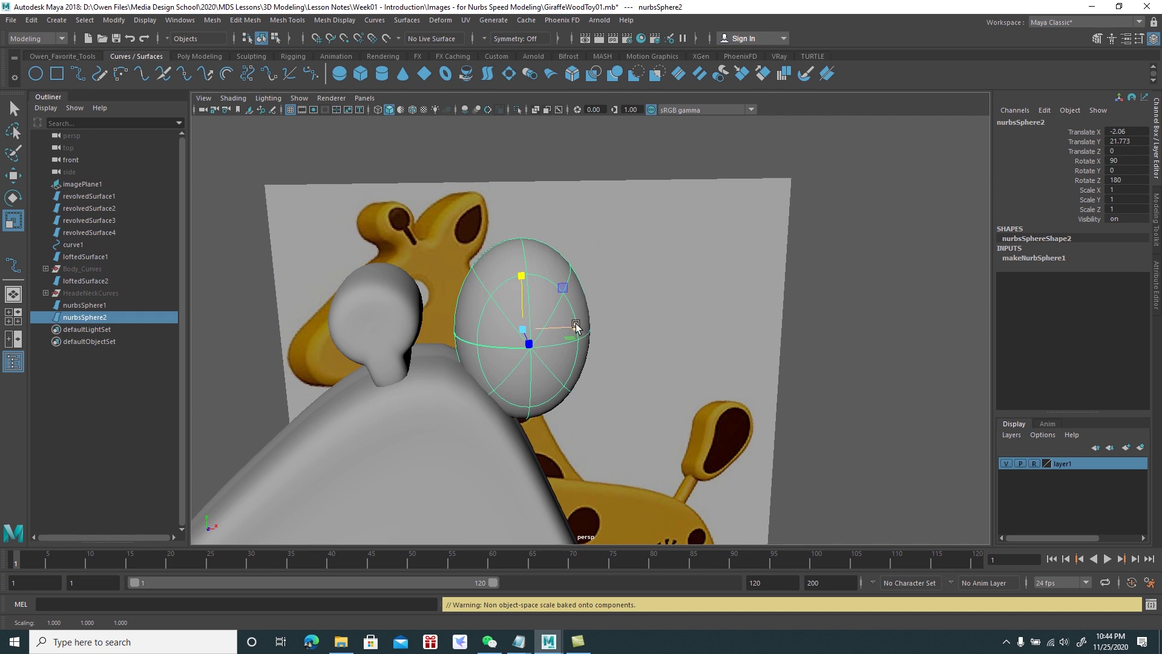
drag(520, 279, 520, 276)
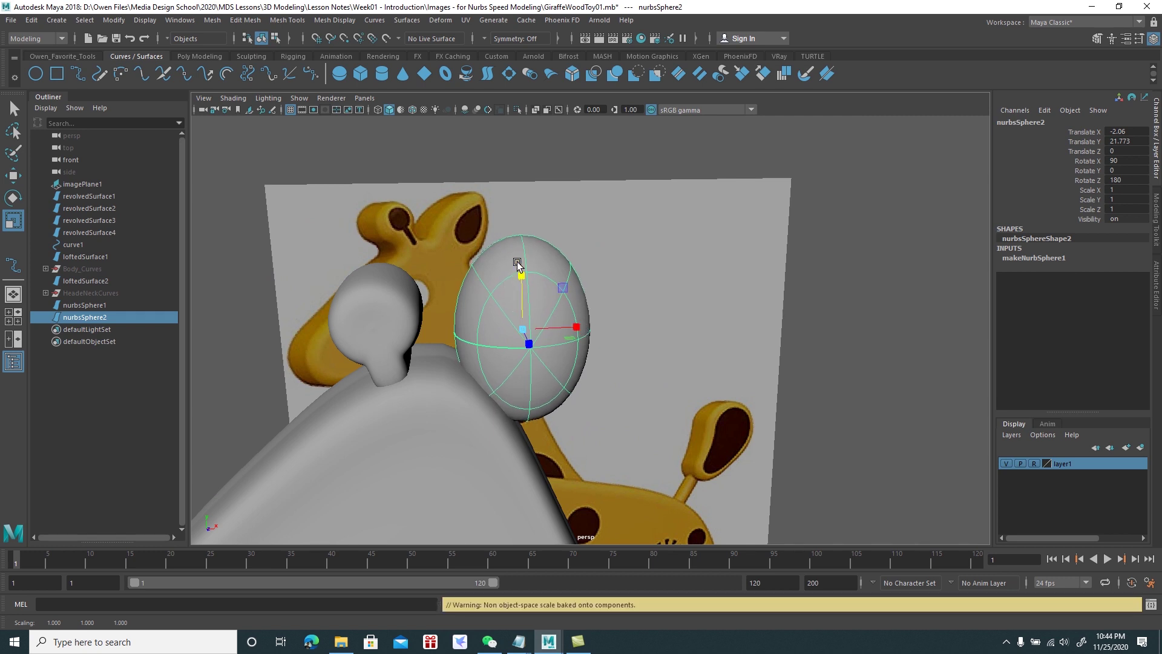
right_click(517, 255)
click(545, 255)
mouse_move(551, 266)
alt+mouse_down()
mouse_move(538, 270)
mouse_move(554, 271)
alt+mouse_up()
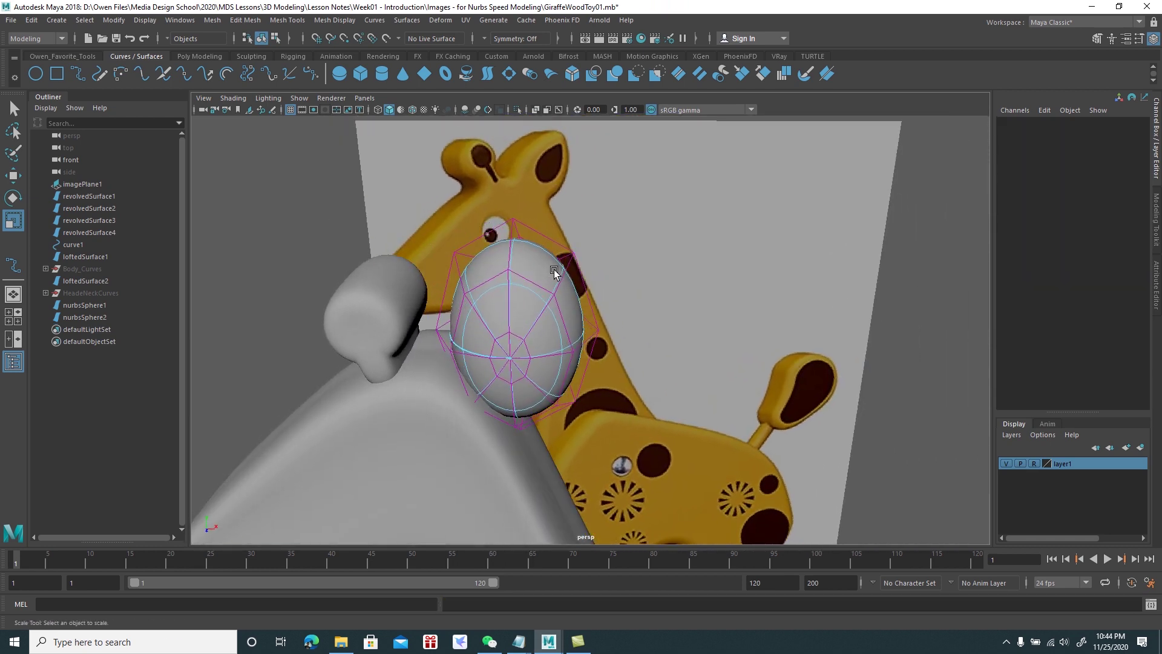
Select hull rows on the ear sphere while comparing it with the reference giraffe
click(569, 268)
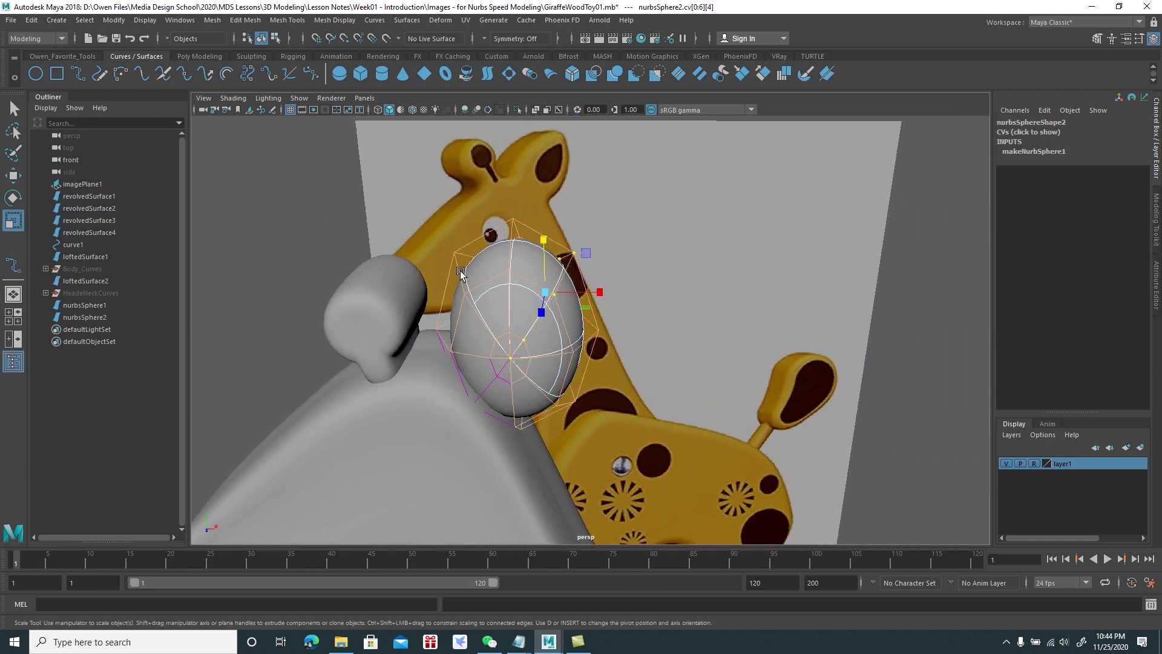
alt+drag(488, 290, 538, 379)
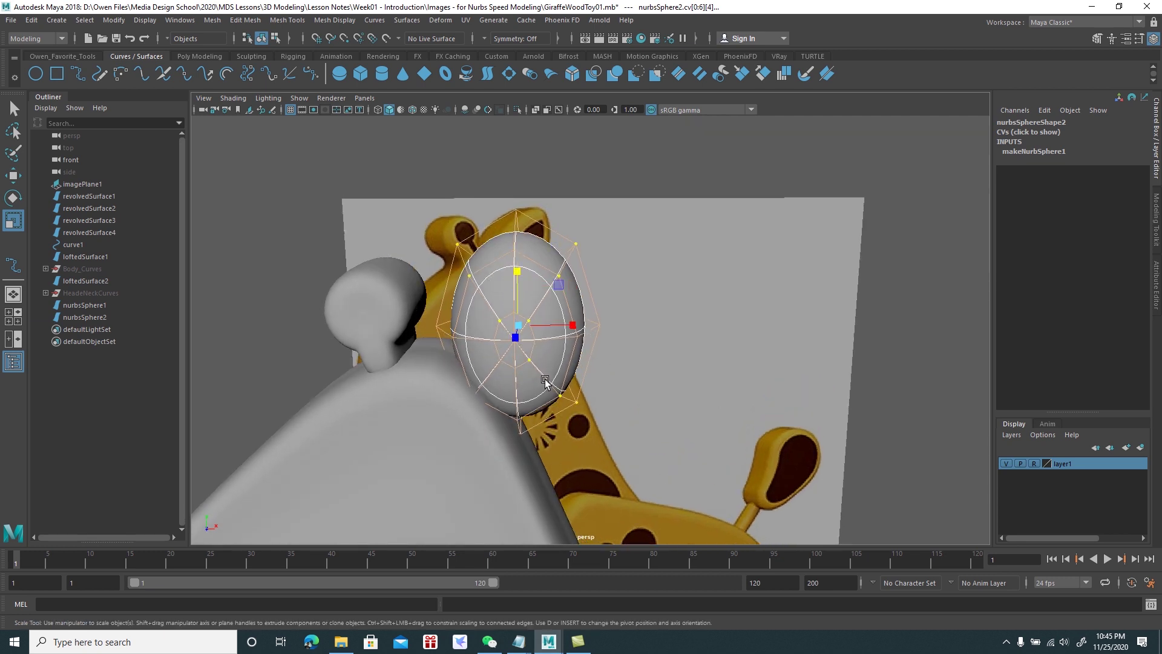
click(488, 381)
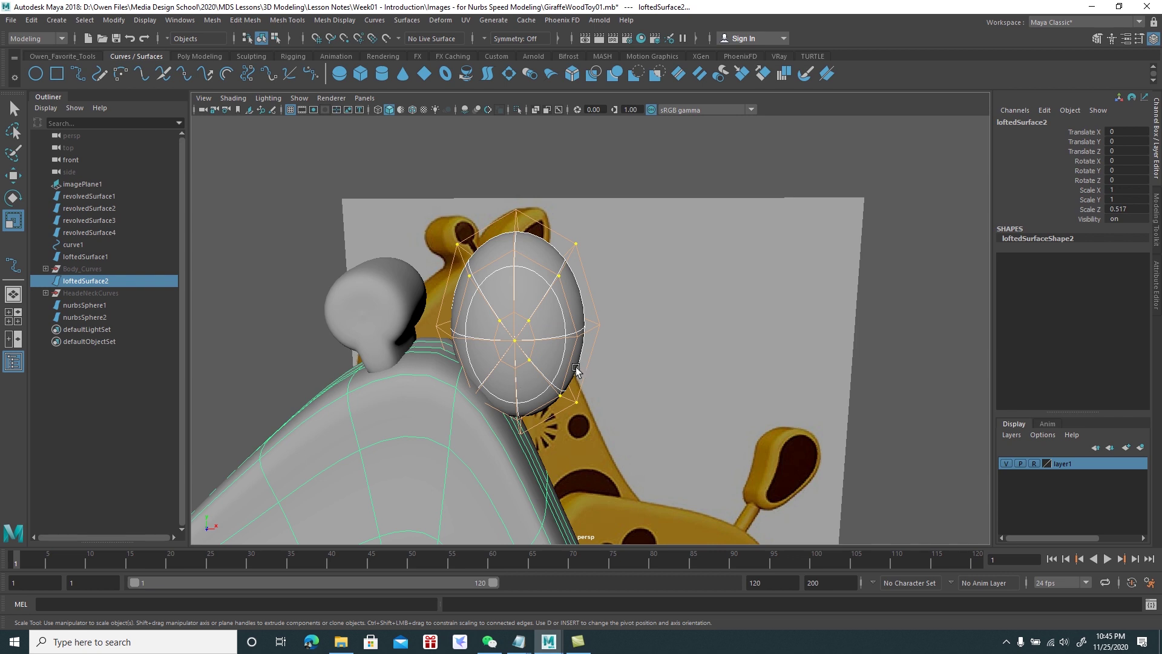
alt+drag(500, 375, 476, 358)
click(478, 360)
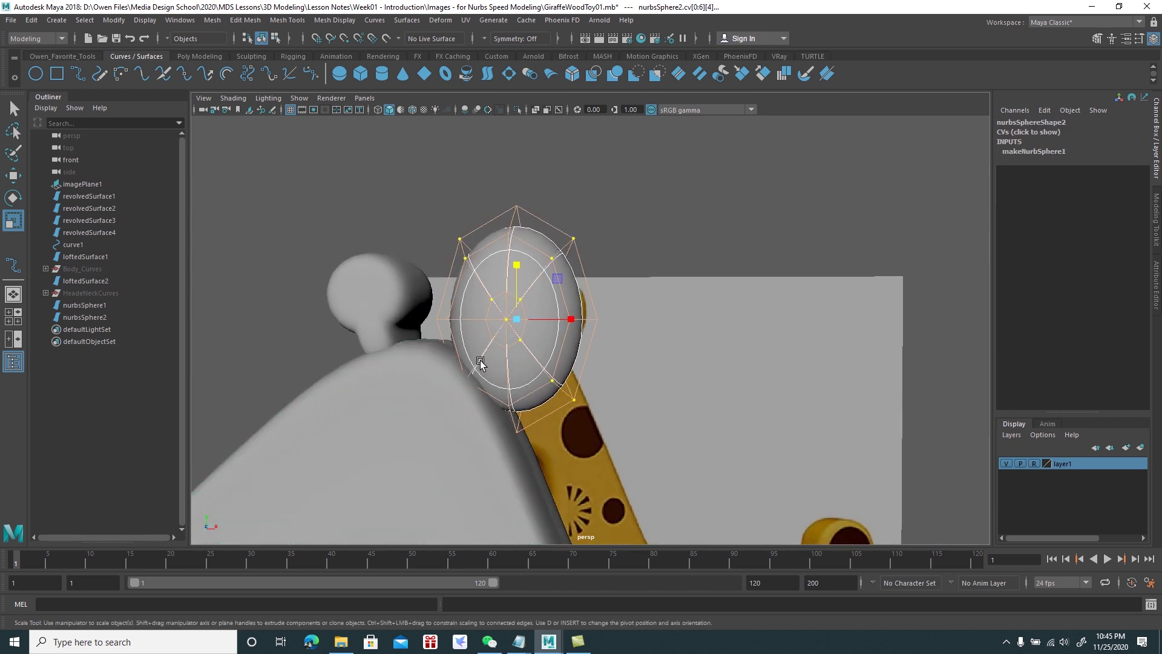
mouse_move(488, 372)
alt+mouse_down()
mouse_move(567, 330)
mouse_move(577, 342)
mouse_move(574, 331)
alt+mouse_up()
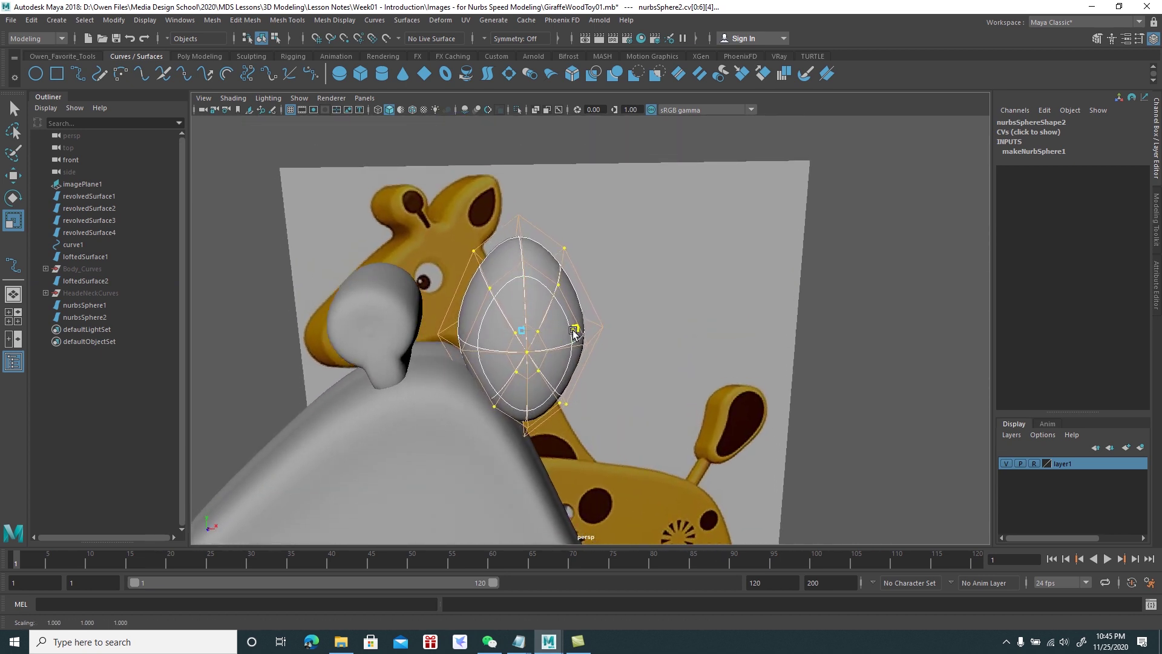
mouse_move(572, 331)
alt+mouse_down()
mouse_move(479, 351)
mouse_move(606, 344)
mouse_move(570, 292)
alt+mouse_up()
Return the ear sphere to object mode, reselect it, and switch it to isoparm editing
key(w)
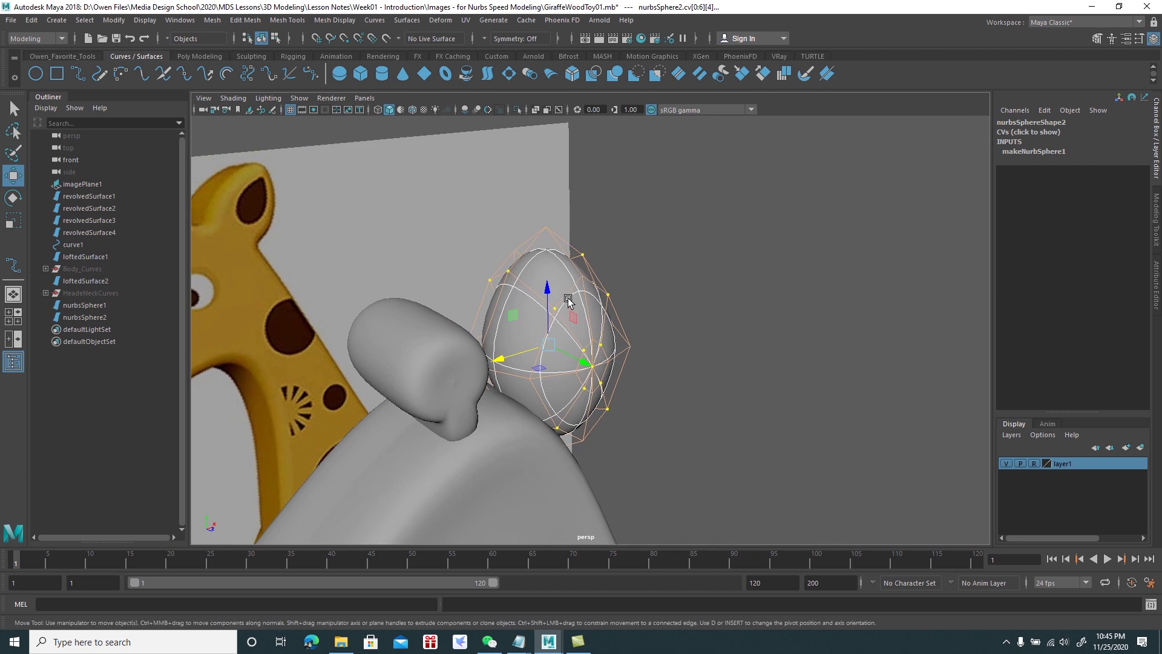
right_click(570, 292)
click(609, 274)
click(549, 319)
mouse_move(549, 319)
alt+mouse_down()
mouse_move(530, 330)
mouse_move(591, 312)
alt+mouse_up()
right_click(596, 298)
click(596, 262)
alt+drag(596, 263, 630, 277)
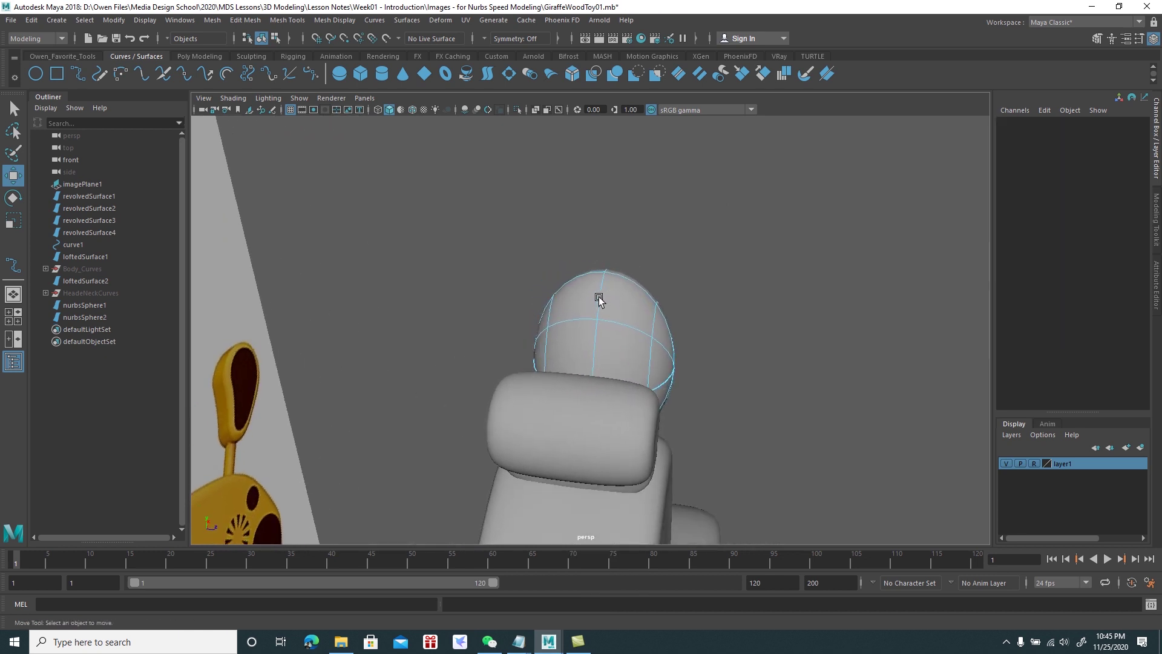
Pick a lengthwise isoparm on the ear sphere and insert it with Surfaces > Insert Isoparms
click(629, 310)
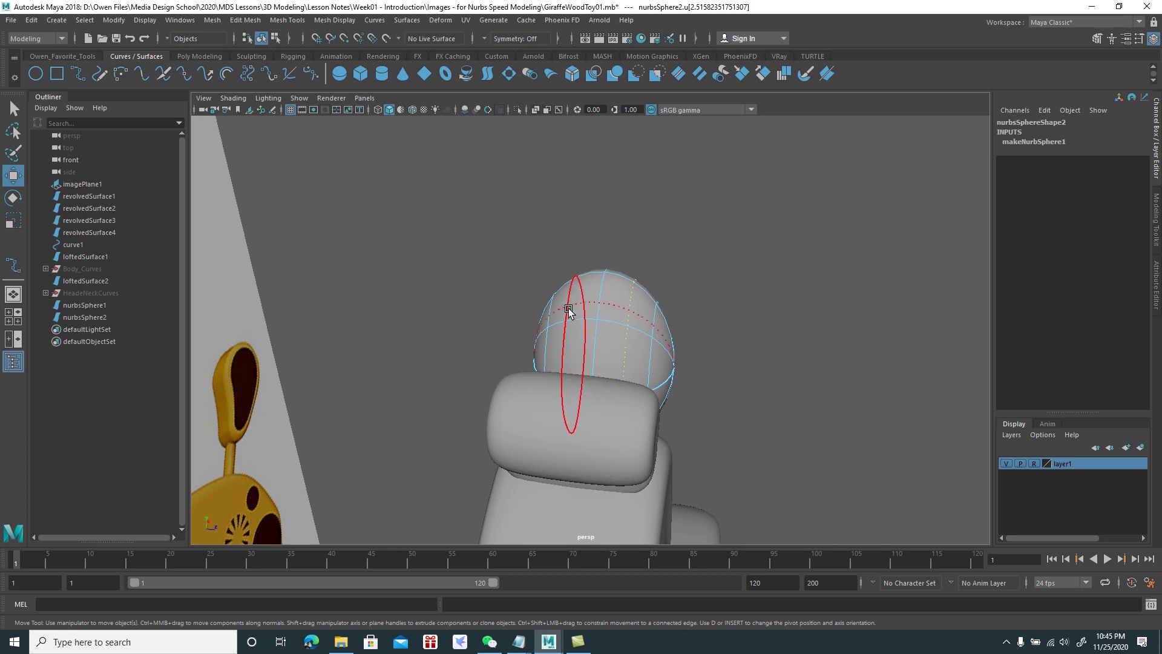
mouse_move(569, 310)
alt+mouse_down()
mouse_move(599, 317)
mouse_move(581, 278)
alt+mouse_up()
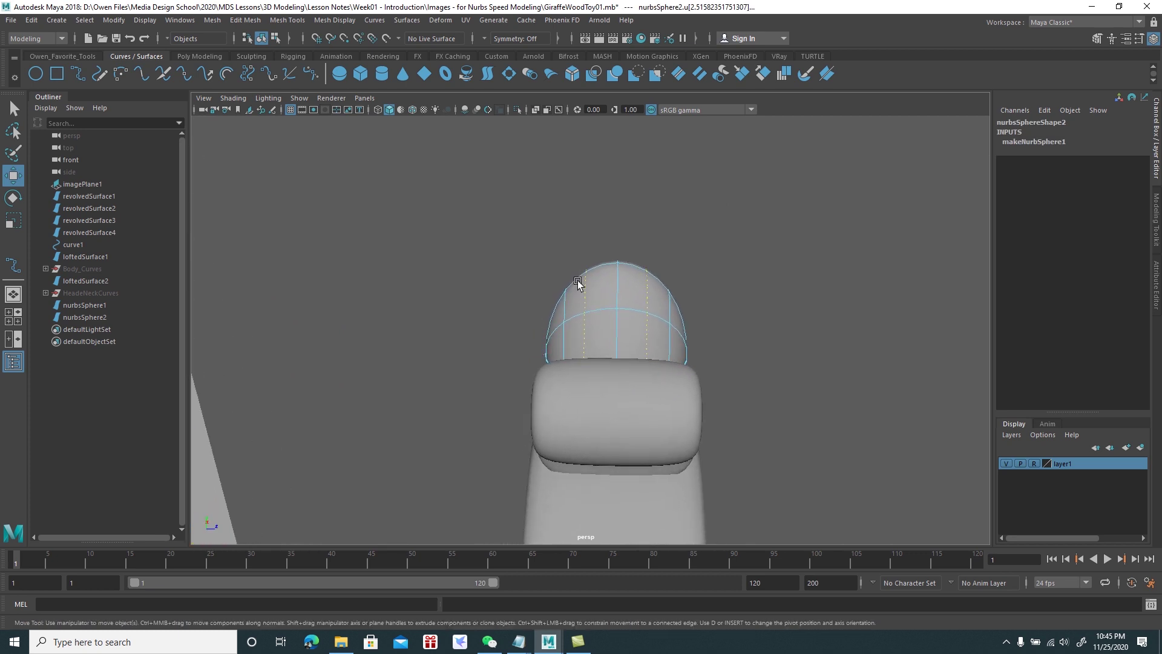
click(406, 20)
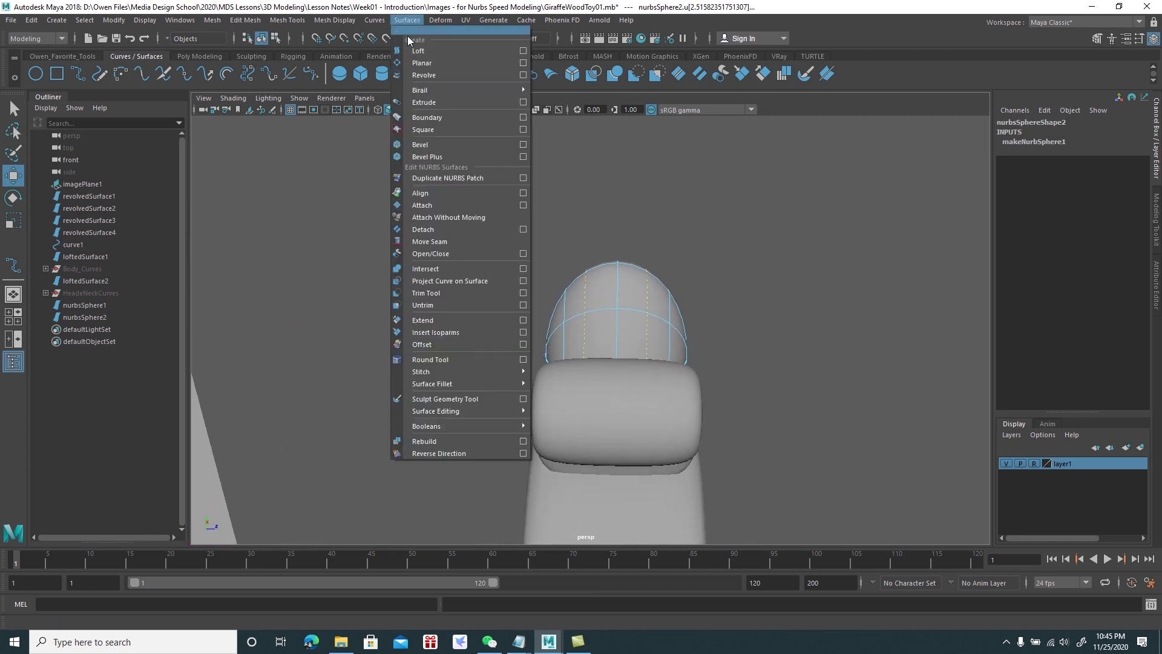
click(449, 333)
mouse_move(592, 319)
alt+mouse_down()
mouse_move(602, 311)
mouse_move(596, 327)
mouse_move(610, 336)
alt+mouse_up()
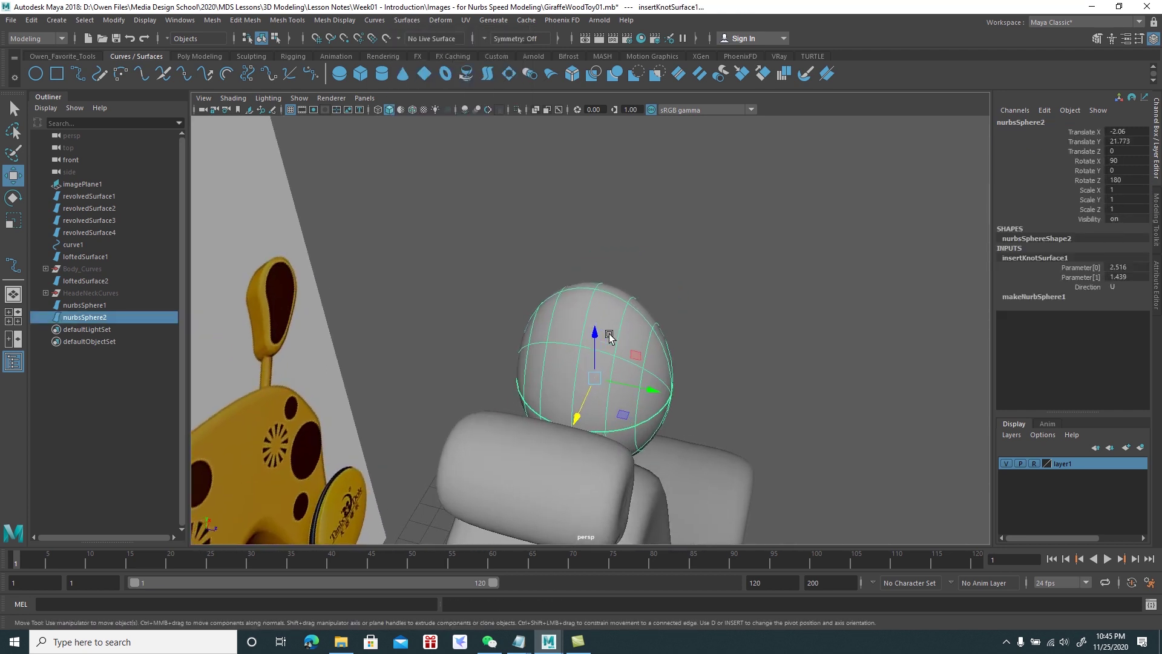
In hull mode, select one hull row of the ear and scale it
right_click(618, 306)
right_drag(618, 306, 672, 307)
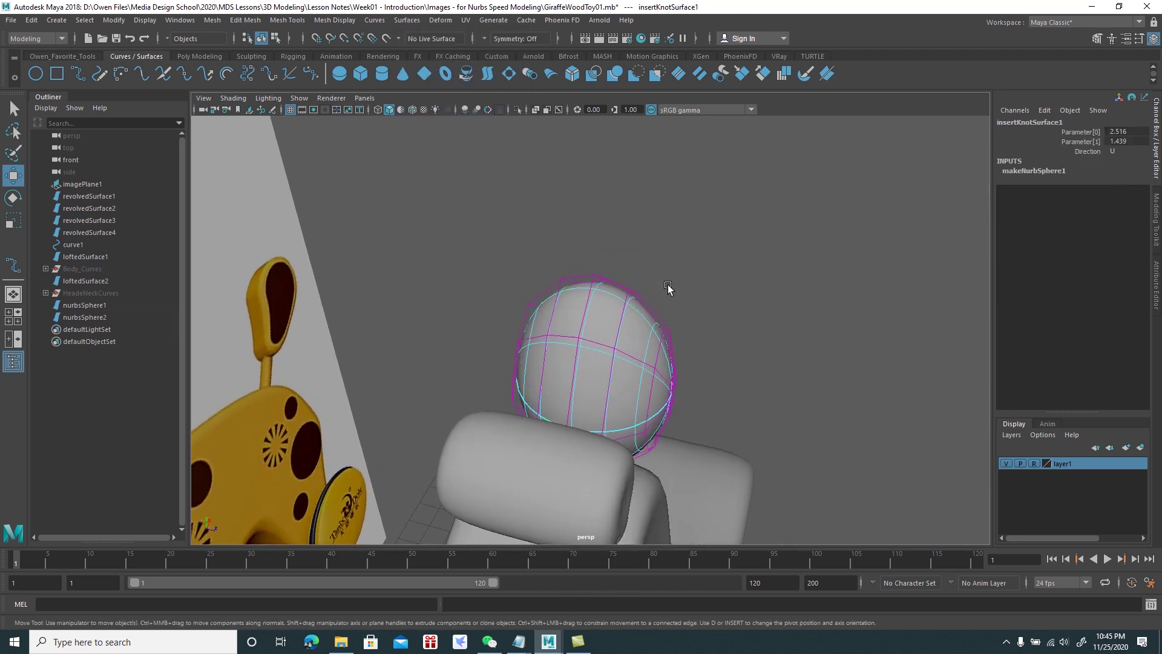
key(f)
click(643, 299)
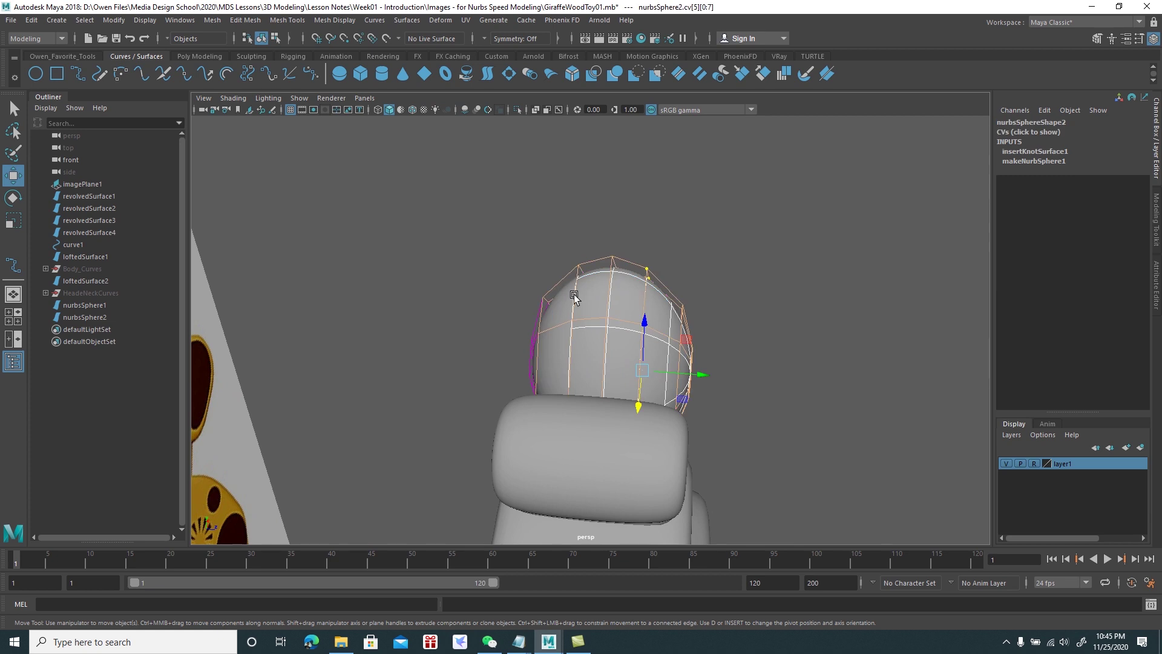
alt+drag(593, 319, 597, 351)
key(r)
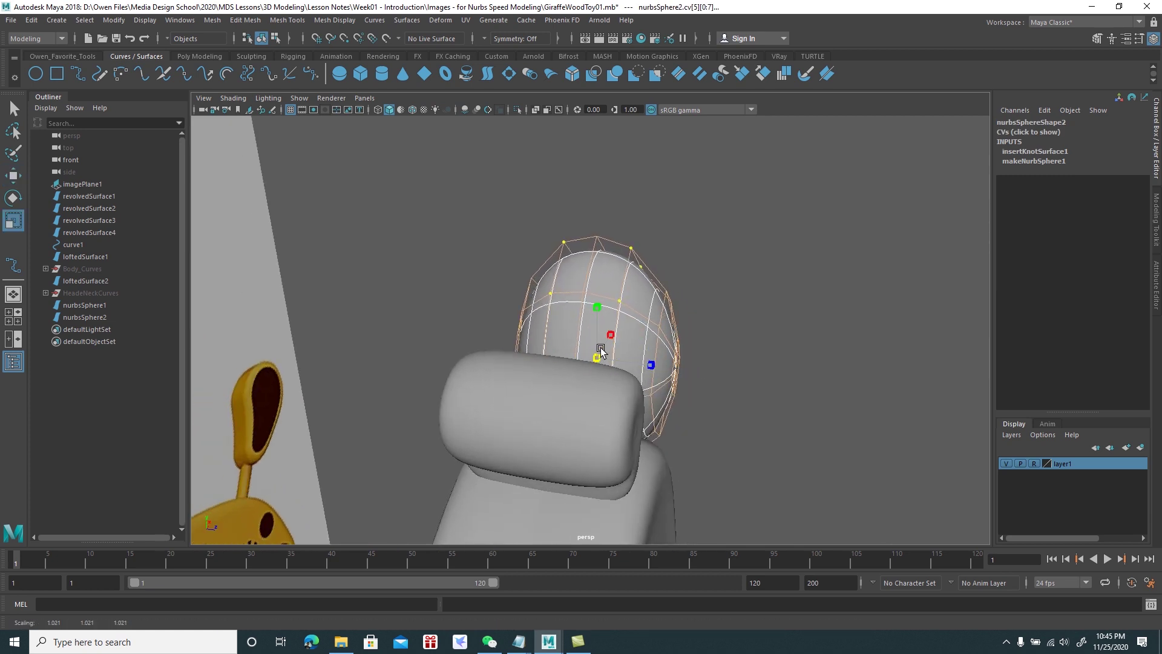
mouse_move(610, 335)
alt+mouse_down()
mouse_move(644, 362)
mouse_move(713, 379)
mouse_move(625, 334)
mouse_move(677, 355)
mouse_move(639, 356)
alt+mouse_up()
Step to the neighbouring hull row and flatten it sideways
key(w)
scroll(639, 351, up, 2)
scroll(639, 345, up, 2)
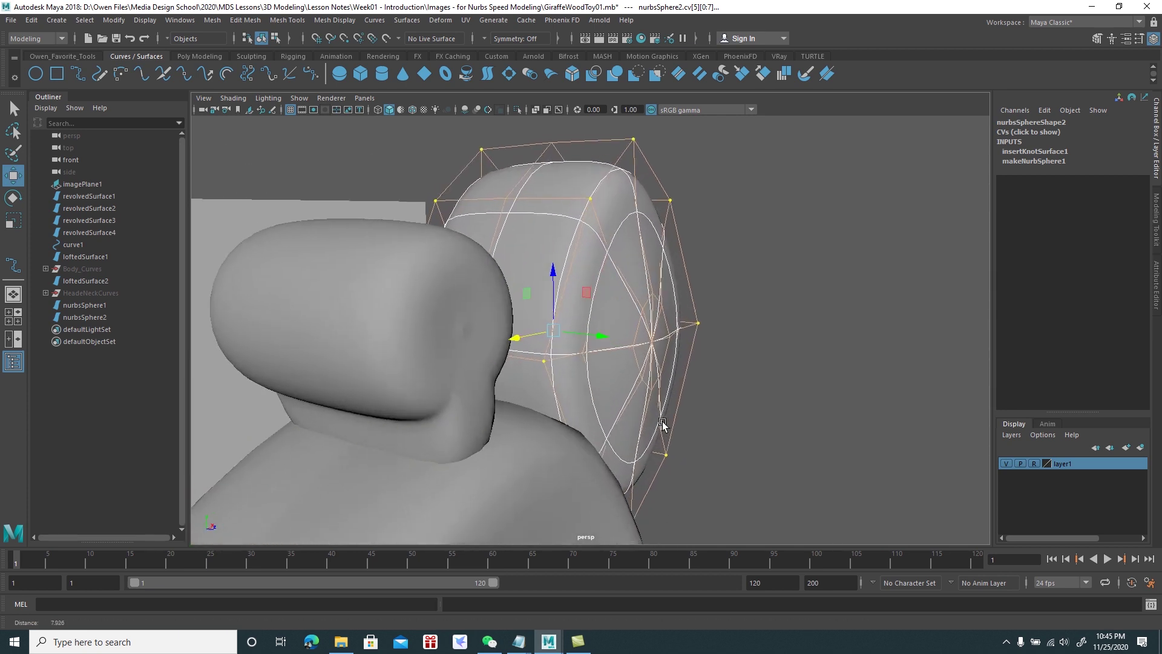
scroll(639, 340, up, 1)
key(Up)
key(Up)
alt+drag(639, 338, 692, 350)
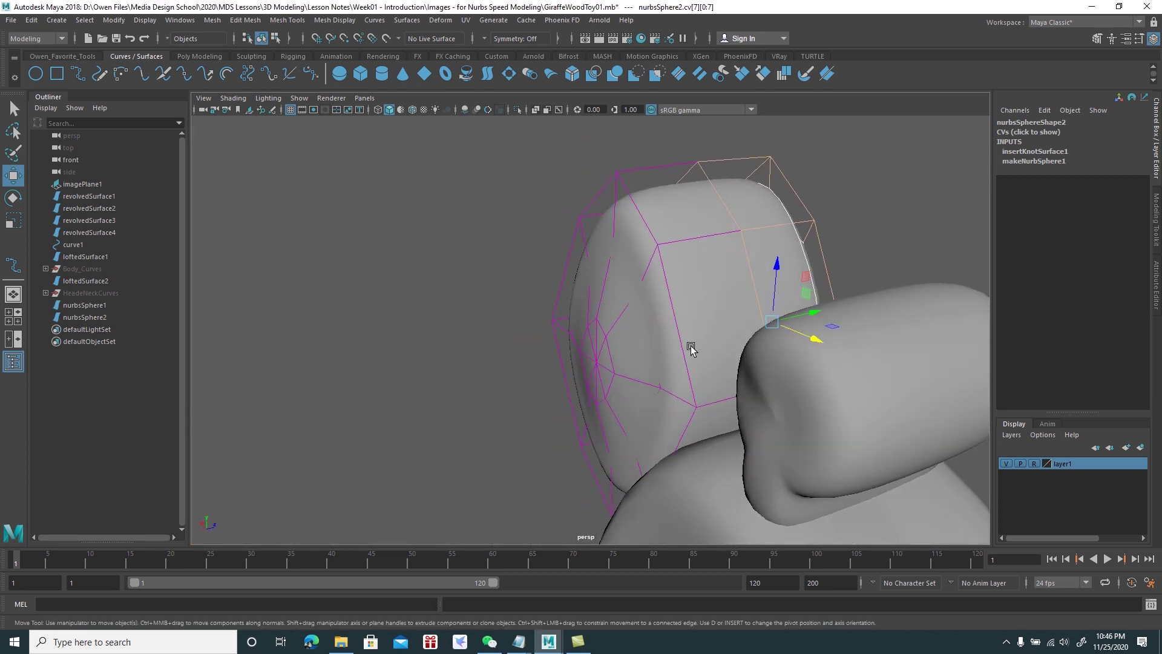
mouse_move(614, 358)
alt+mouse_down()
mouse_move(617, 371)
mouse_move(597, 384)
alt+mouse_up()
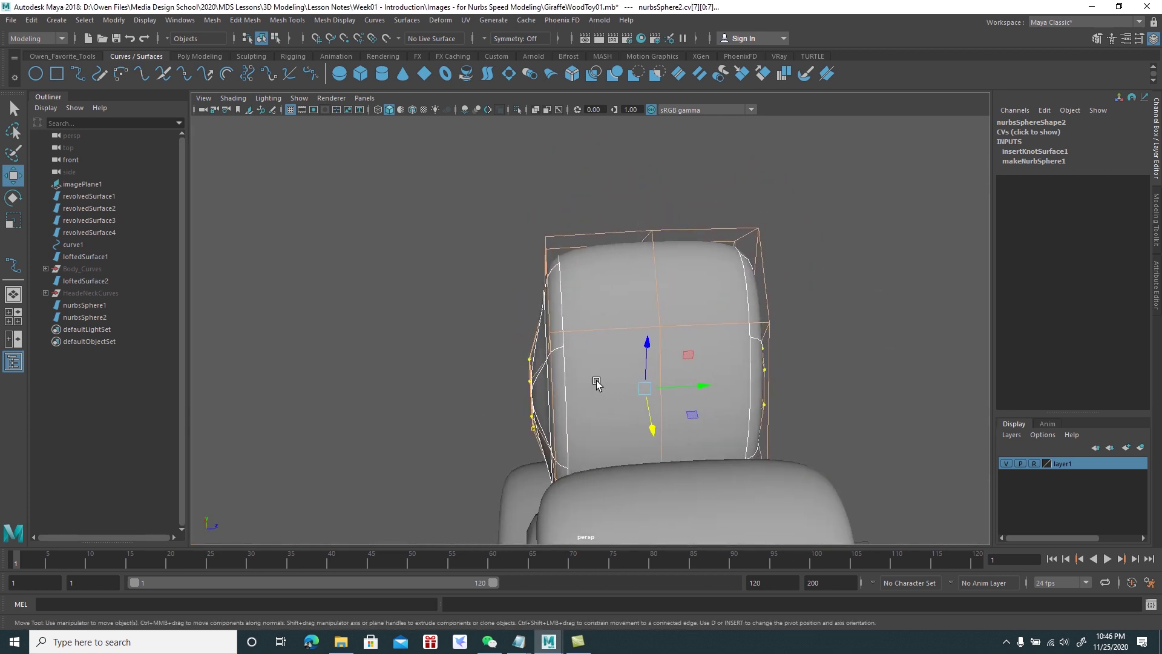
key(r)
drag(694, 389, 696, 392)
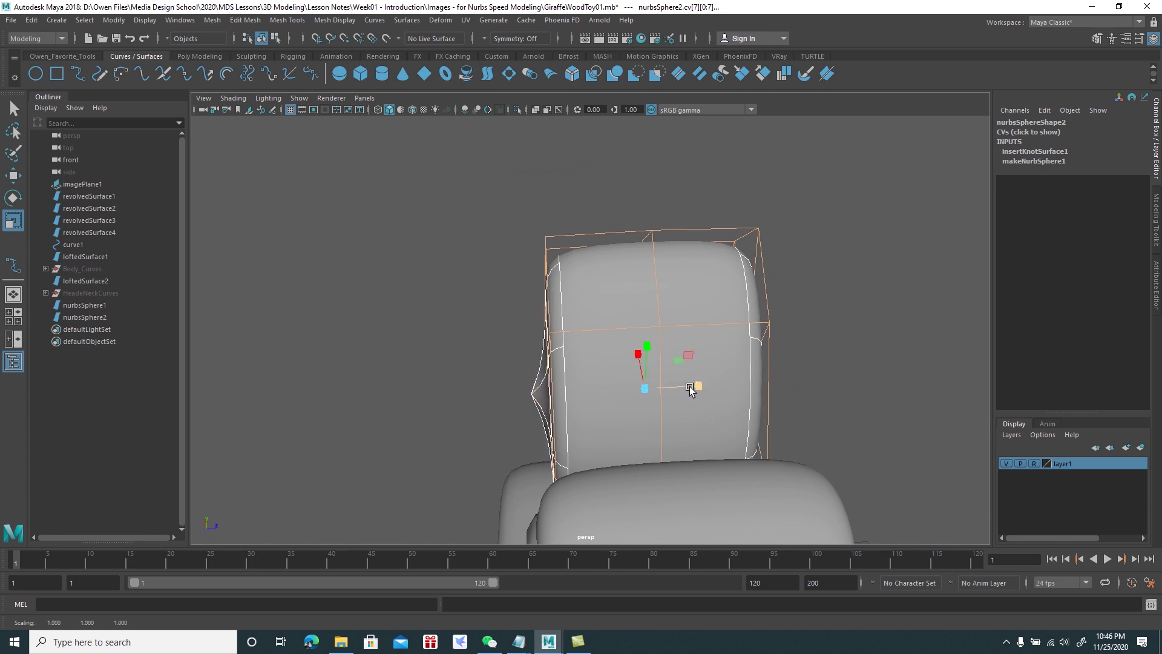
key(w)
alt+drag(664, 382, 607, 345)
In control vertex mode, squash one ear vertex and push the pole vertex along X
right_click(617, 322)
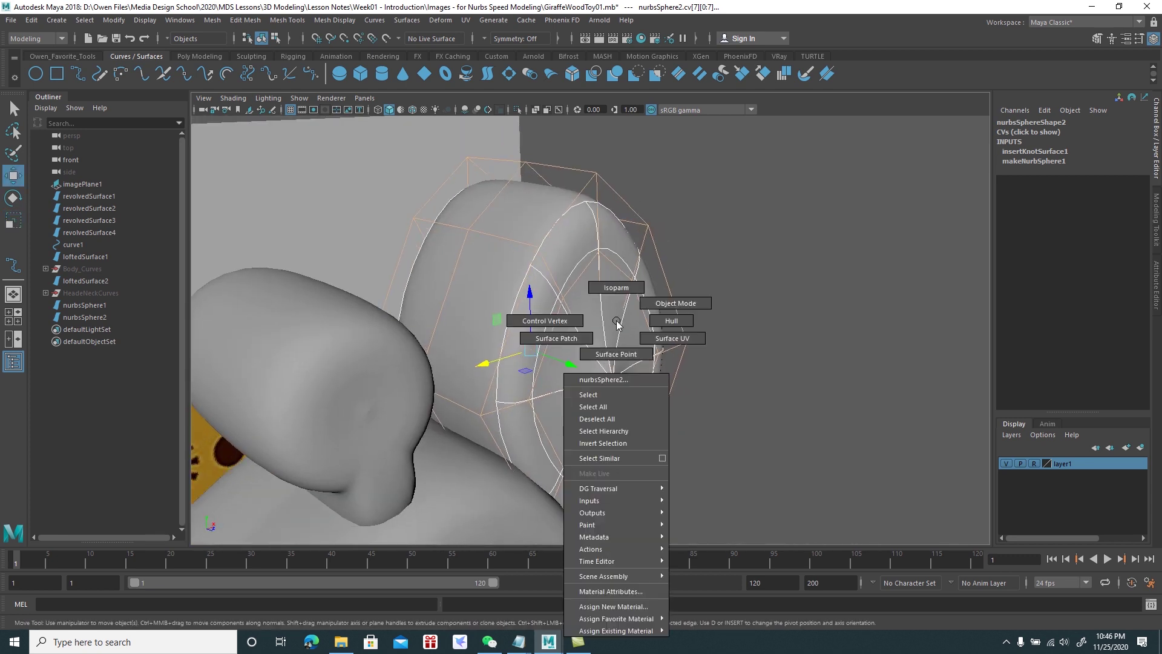
click(571, 327)
click(615, 381)
mouse_move(596, 402)
alt+mouse_down()
mouse_move(591, 390)
mouse_move(642, 388)
alt+mouse_up()
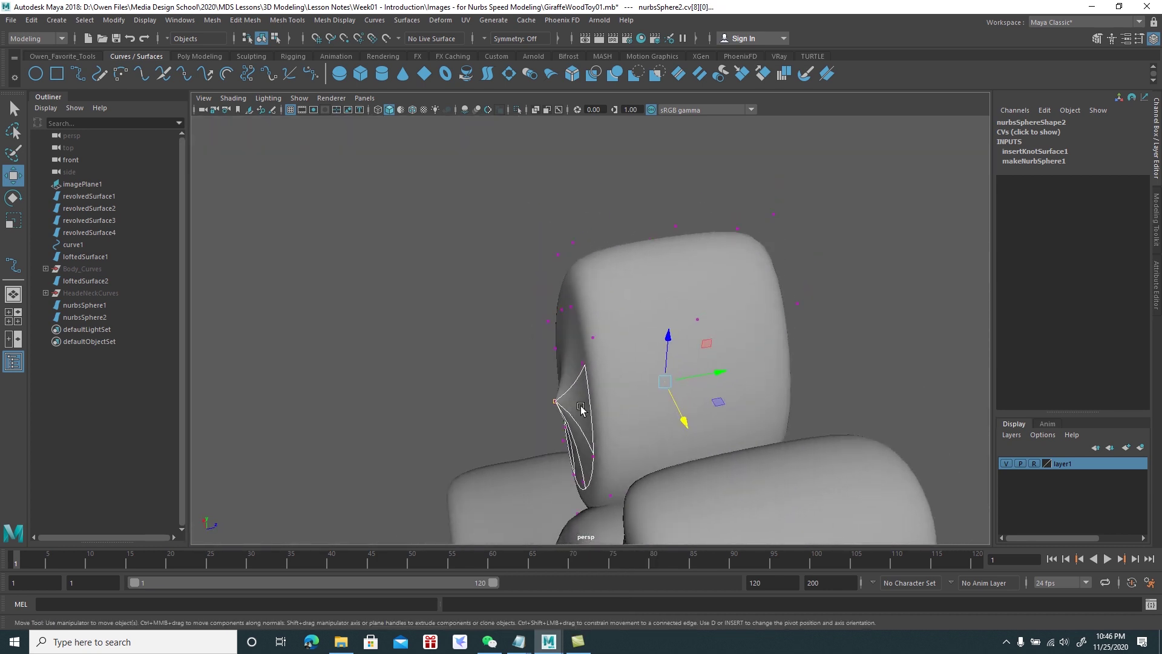
key(r)
drag(715, 375, 728, 353)
key(w)
click(728, 353)
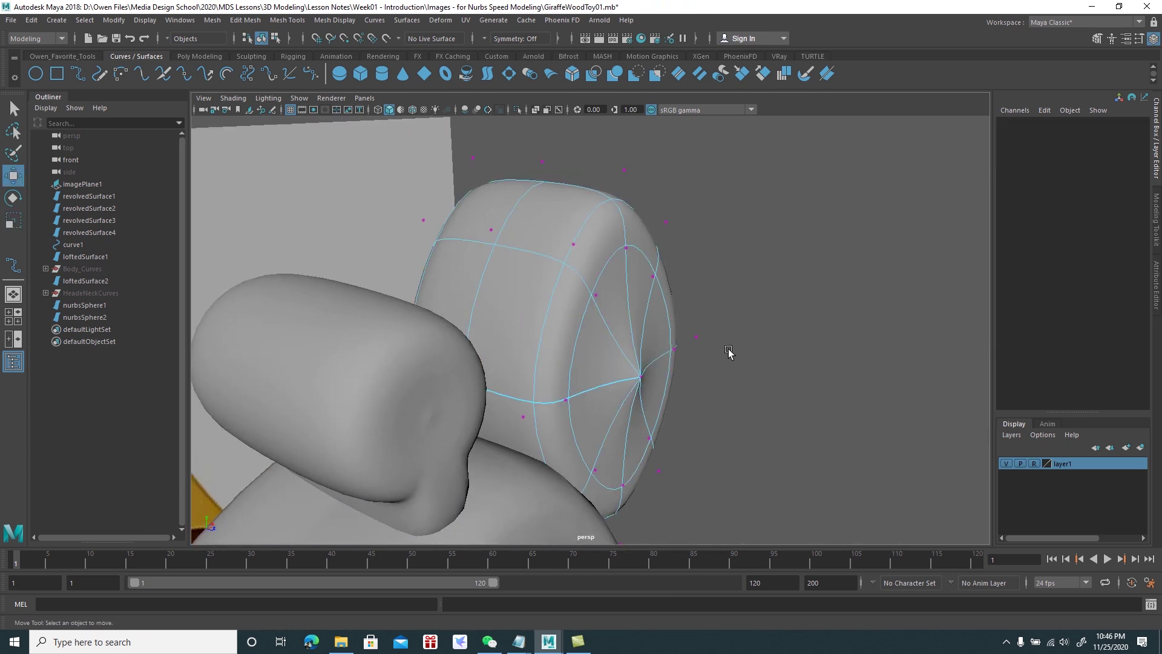
click(644, 378)
mouse_move(646, 394)
alt+mouse_down()
mouse_move(691, 404)
mouse_move(641, 350)
alt+mouse_up()
alt+right_drag(641, 350, 727, 417)
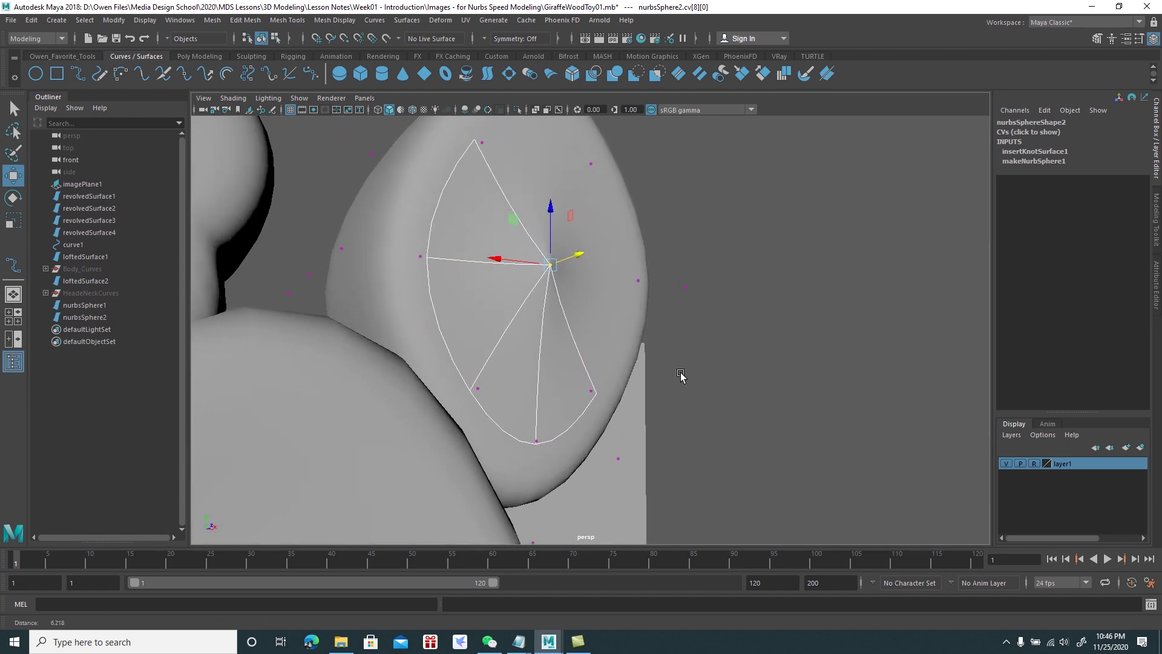
alt+middle_drag(726, 417, 661, 376)
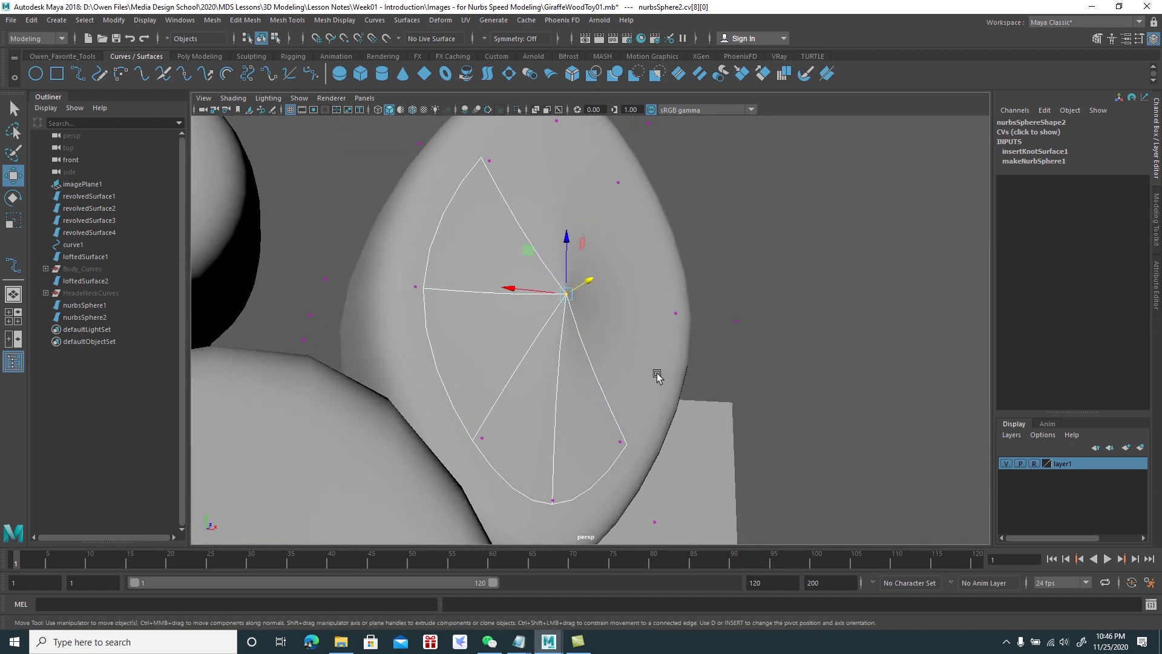
Using wireframe view, pull the ear's pole points in along X to cup the ear
key(4)
alt+drag(657, 377, 613, 350)
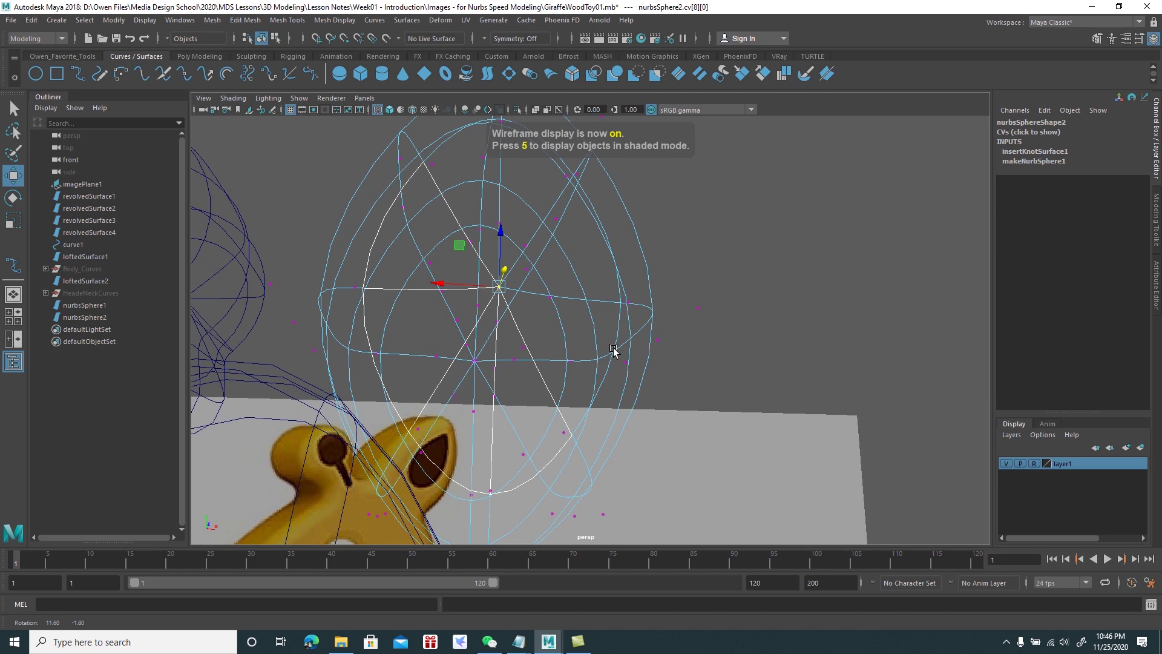
click(757, 248)
mouse_move(744, 246)
alt+mouse_down()
mouse_move(532, 248)
mouse_move(510, 294)
mouse_move(603, 328)
alt+mouse_up()
drag(771, 379, 764, 376)
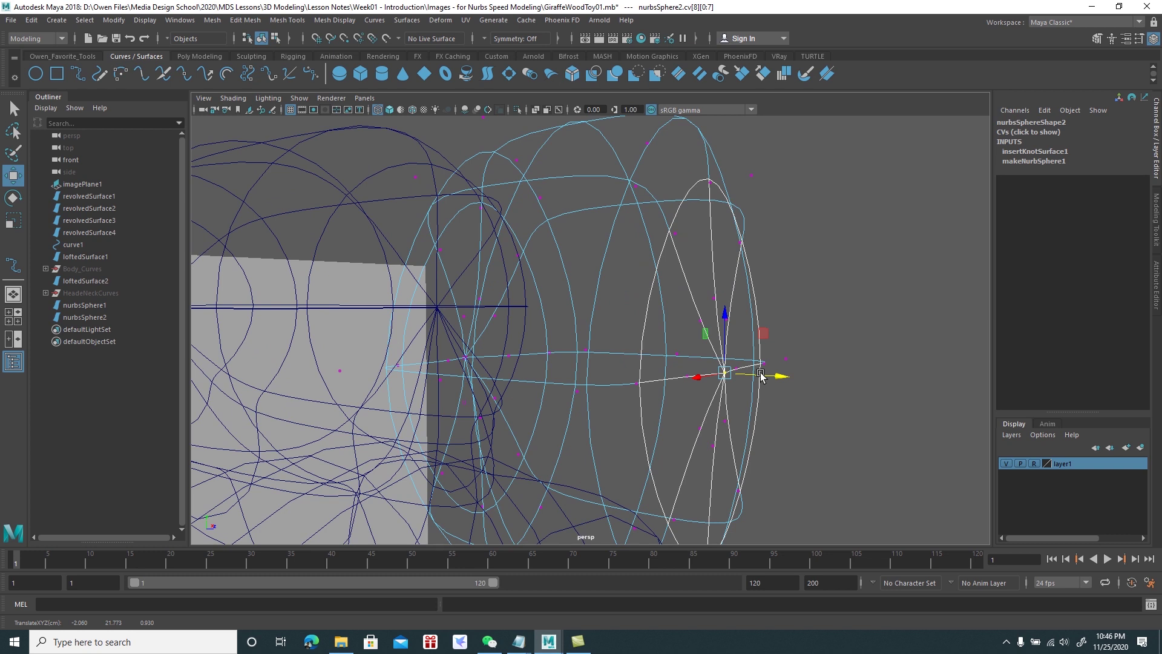
key(5)
alt+drag(762, 372, 767, 399)
drag(786, 461, 780, 458)
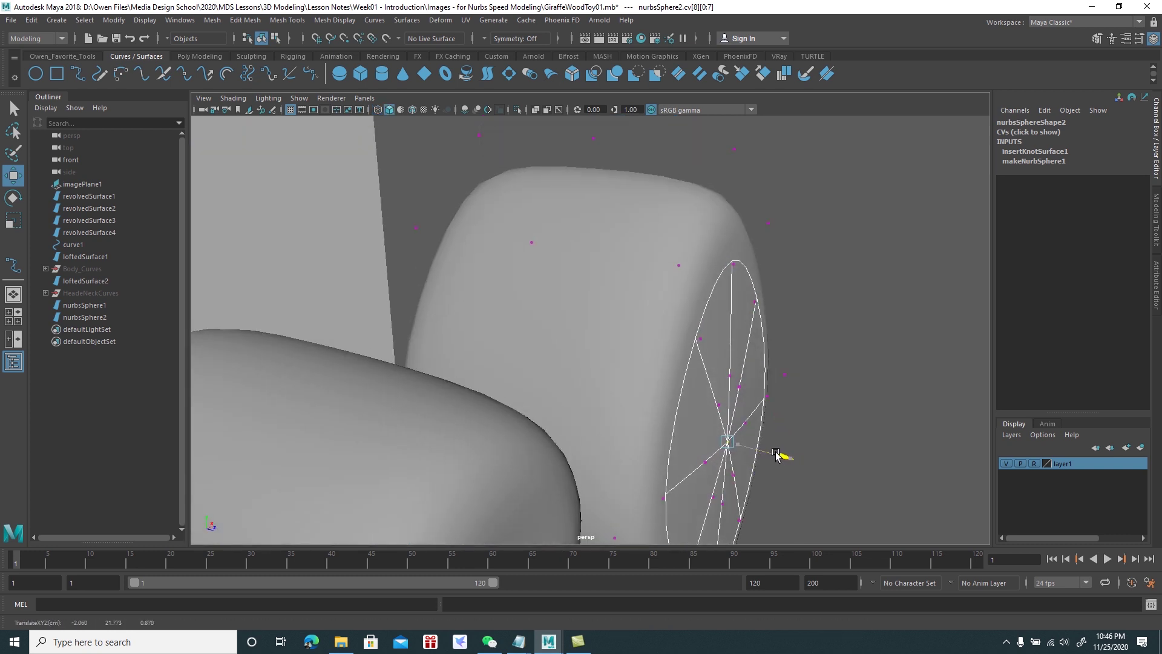
Review the flattened ear in wireframe and shaded views, then return it to object mode
mouse_move(775, 451)
alt+mouse_down()
mouse_move(703, 410)
mouse_move(805, 428)
mouse_move(757, 424)
alt+mouse_up()
mouse_move(757, 424)
alt+right_down()
mouse_move(713, 433)
mouse_move(726, 434)
alt+right_up()
key(4)
mouse_move(716, 395)
alt+mouse_down()
mouse_move(736, 390)
mouse_move(711, 417)
mouse_move(654, 402)
mouse_move(597, 416)
mouse_move(596, 428)
mouse_move(628, 422)
mouse_move(600, 394)
mouse_move(568, 296)
alt+mouse_up()
key(5)
right_drag(569, 293, 607, 280)
mouse_move(607, 280)
alt+mouse_down()
mouse_move(526, 229)
mouse_move(568, 330)
mouse_move(552, 342)
mouse_move(532, 309)
mouse_move(556, 309)
alt+mouse_up()
key(e)
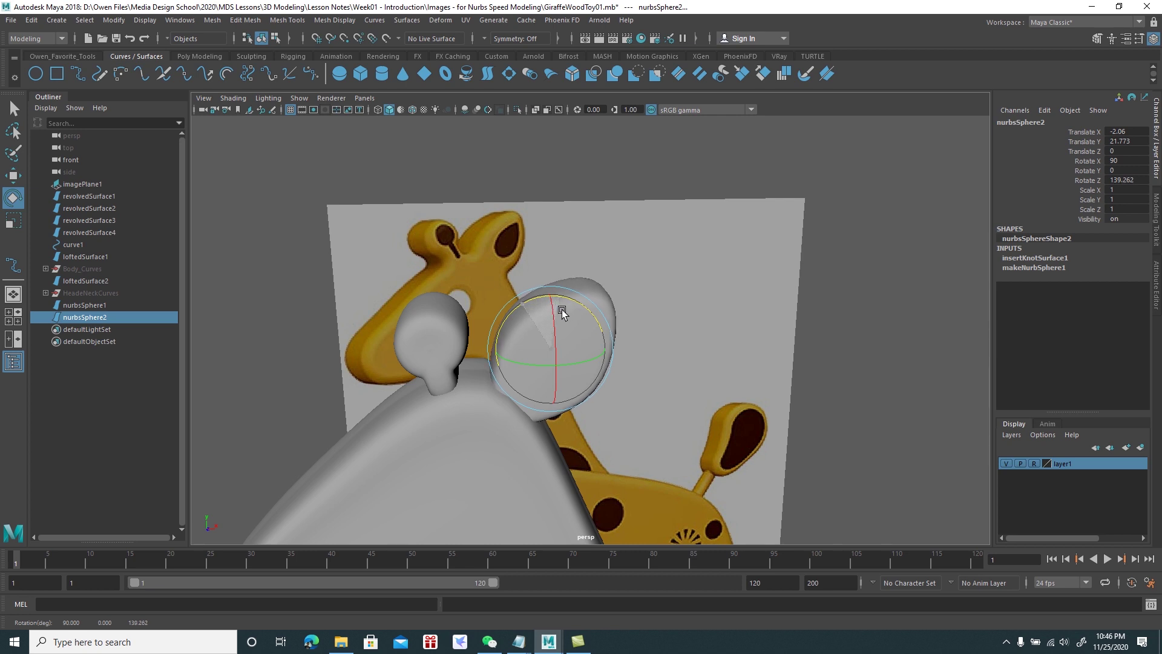
Move the ear sphere down and left toward the giraffe's head
key(w)
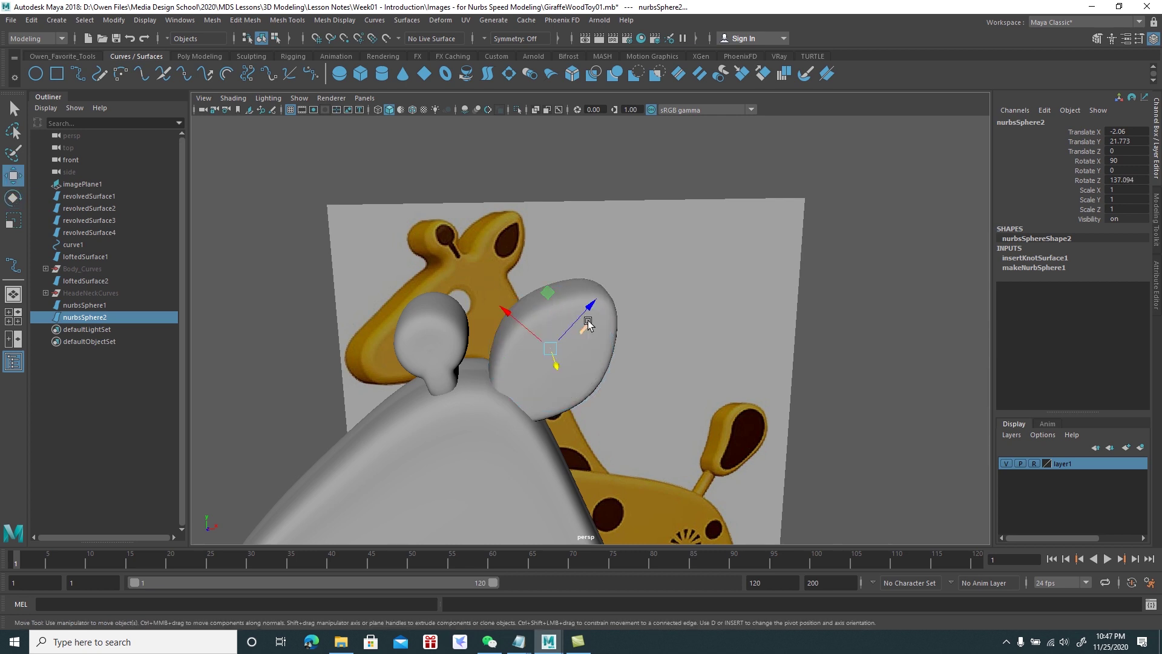
mouse_move(591, 306)
mouse_down()
mouse_move(572, 320)
mouse_move(421, 316)
mouse_move(609, 411)
mouse_move(740, 363)
mouse_up()
click(739, 363)
click(662, 332)
alt+drag(629, 339, 615, 366)
Scale the ear wider along X and check it in wireframe and shaded views
key(r)
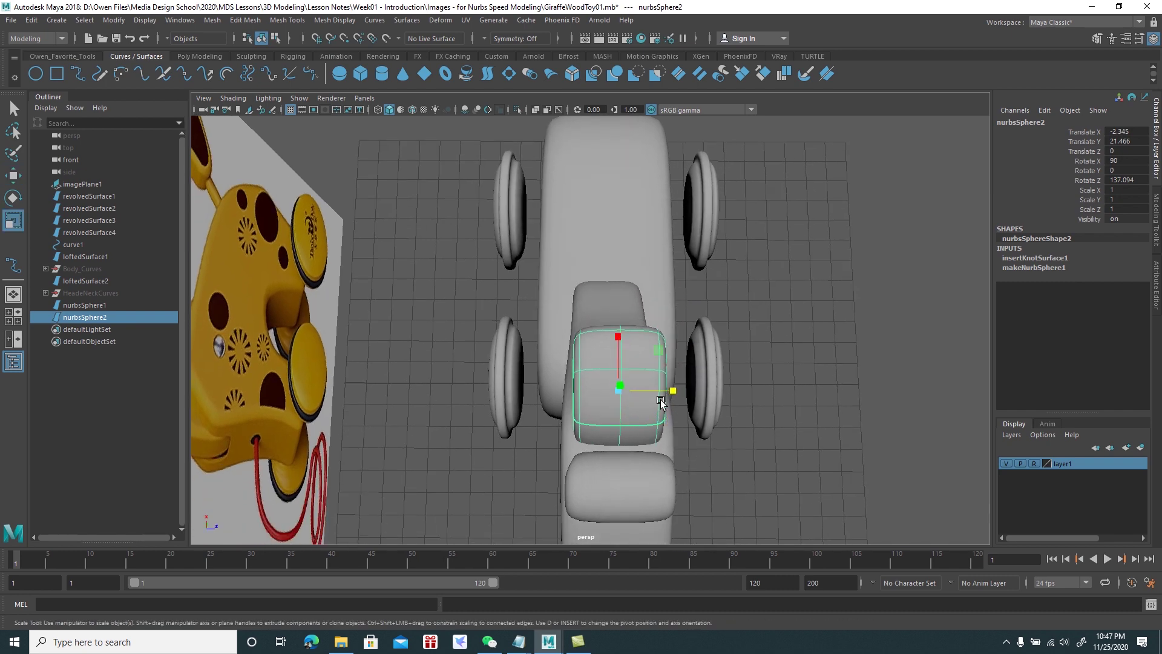
mouse_move(673, 392)
mouse_down()
mouse_move(702, 331)
mouse_move(571, 329)
mouse_move(519, 433)
mouse_move(485, 325)
mouse_move(503, 346)
mouse_move(484, 381)
mouse_up()
key(w)
key(4)
key(5)
mouse_move(552, 397)
alt+mouse_down()
mouse_move(575, 357)
mouse_move(502, 285)
mouse_move(521, 297)
mouse_move(508, 306)
alt+mouse_up()
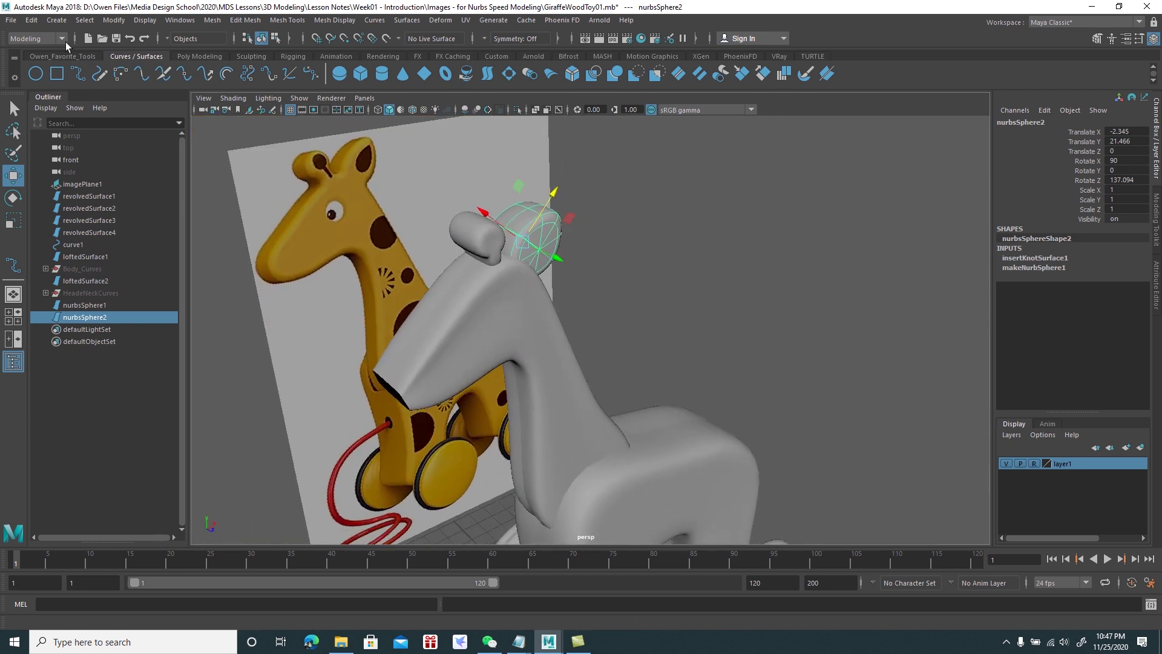
Delete construction history for all objects via Edit > Delete All by Type > History
click(31, 20)
click(212, 185)
mouse_move(242, 188)
alt+mouse_down()
mouse_move(617, 259)
mouse_move(592, 307)
mouse_move(659, 212)
mouse_move(643, 203)
mouse_move(639, 278)
mouse_move(616, 288)
alt+mouse_up()
click(605, 267)
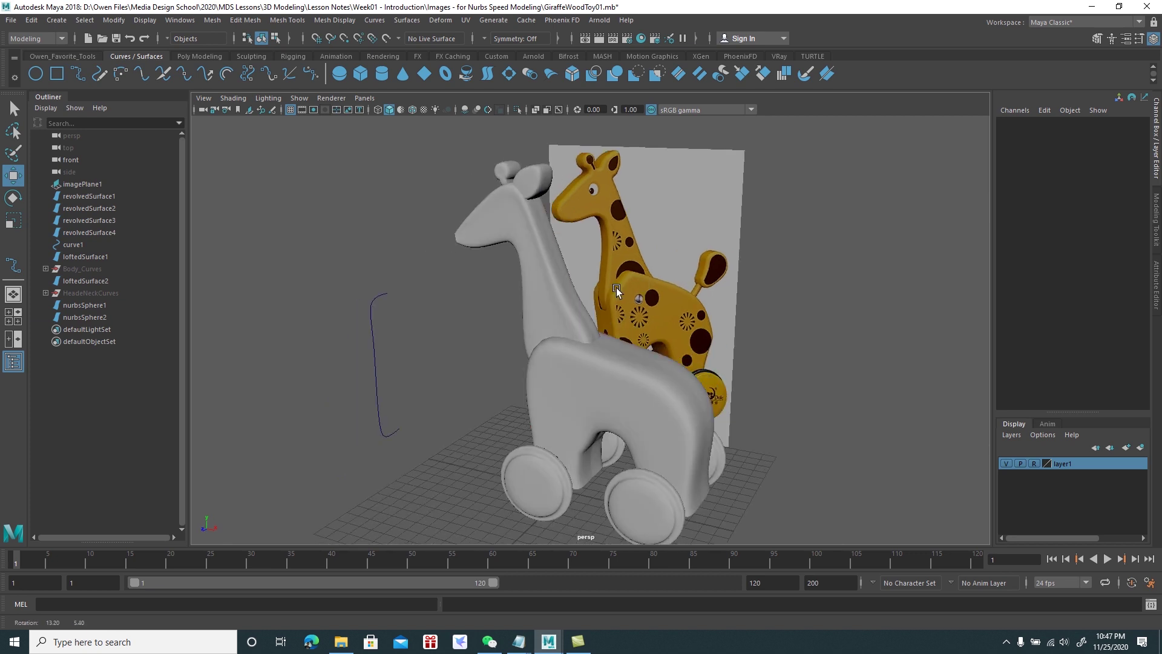
Switch to the four-view layout and frame the reference tail paddle in the front view
mouse_move(713, 283)
alt+mouse_down()
mouse_move(679, 299)
mouse_move(658, 280)
alt+mouse_up()
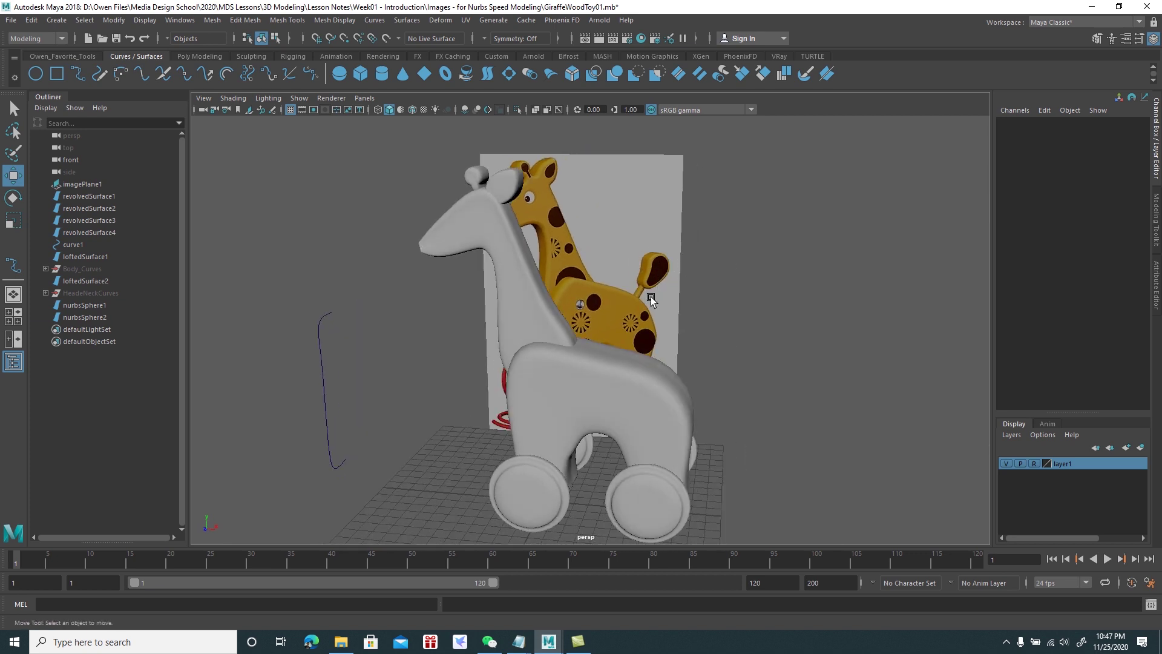
key(space)
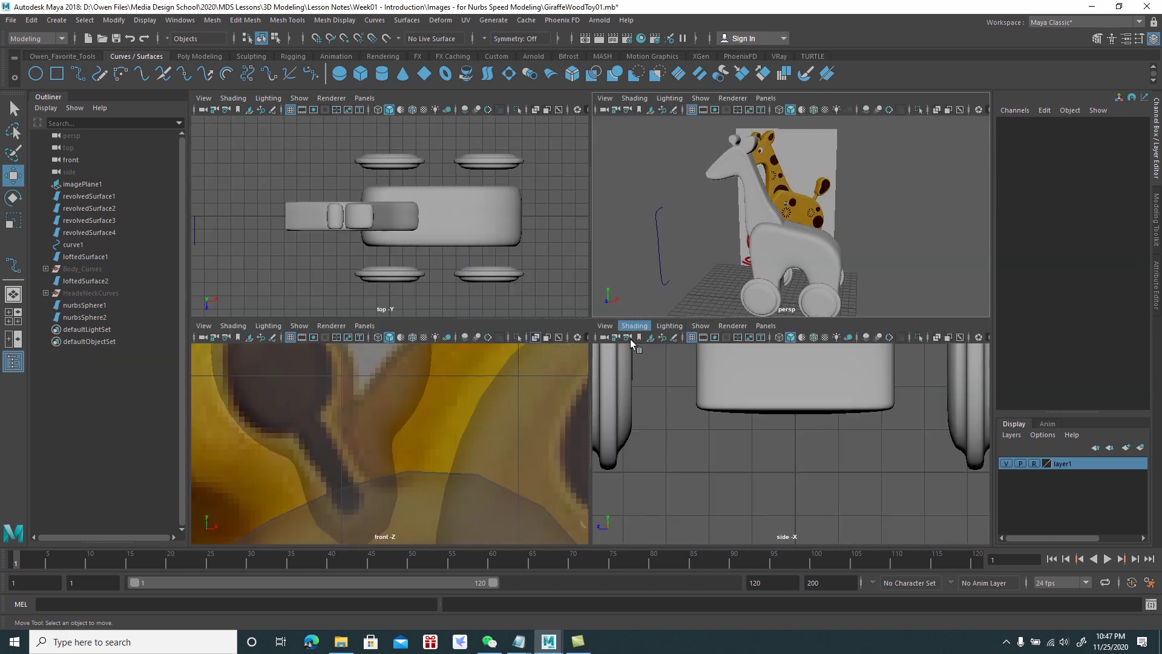
scroll(402, 397, down, 3)
alt+middle_drag(402, 397, 372, 391)
scroll(449, 461, down, 2)
scroll(454, 478, up, 3)
scroll(474, 459, up, 3)
scroll(437, 382, up, 2)
scroll(447, 411, down, 1)
Maximize the front view on the tail paddle and create a NURBS circle
key(space)
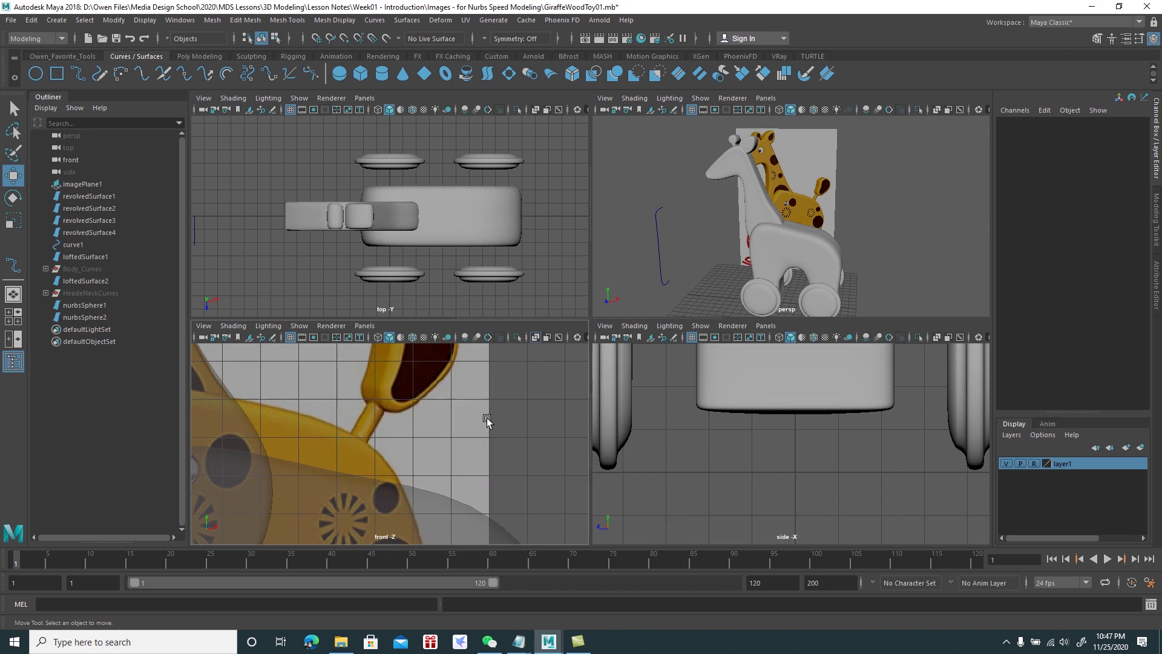
scroll(606, 387, up, 2)
scroll(575, 381, down, 2)
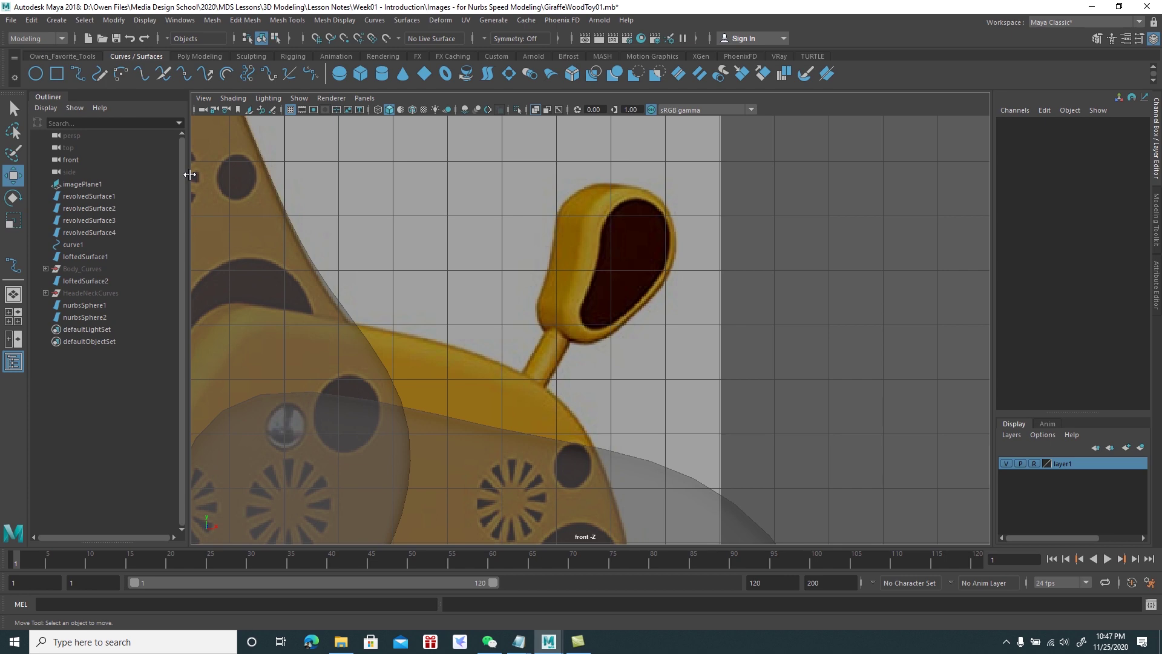
click(37, 74)
scroll(526, 308, down, 2)
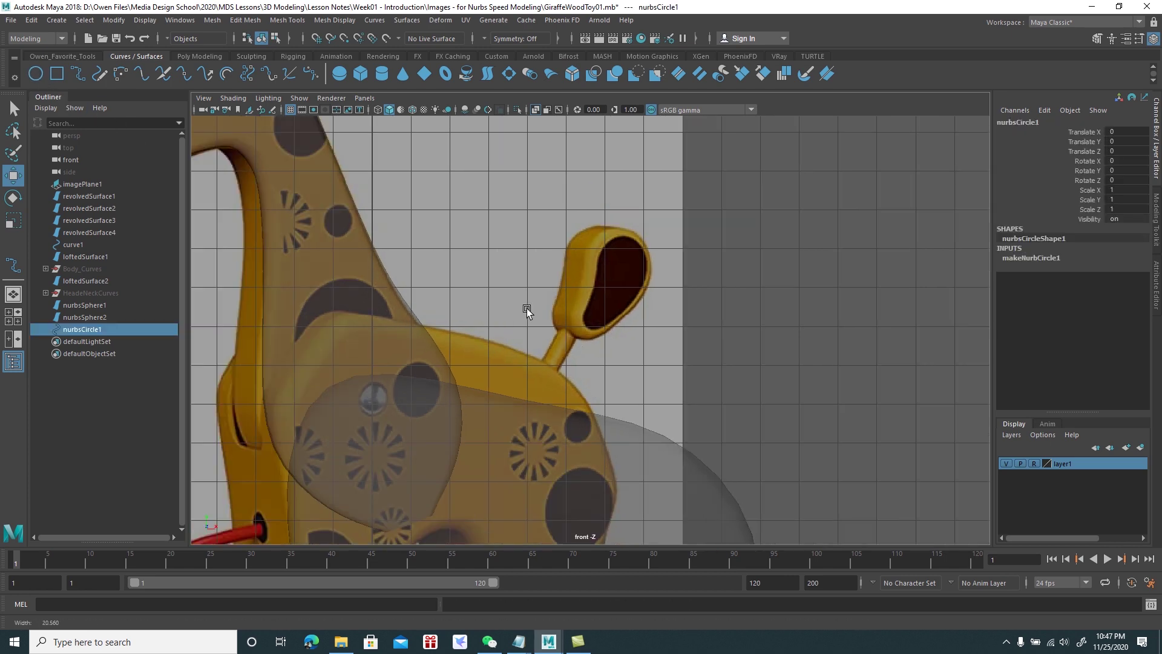
Move nurbsCircle1 up over the tail paddle, to about X 6.721, Y 14
scroll(637, 409, down, 2)
scroll(537, 282, down, 1)
scroll(536, 283, down, 1)
mouse_move(463, 499)
middle_down()
mouse_move(602, 254)
mouse_move(615, 182)
middle_up()
scroll(620, 233, up, 3)
scroll(620, 233, up, 1)
mouse_move(620, 233)
alt+middle_down()
mouse_move(614, 272)
mouse_move(643, 361)
alt+middle_up()
Rotate the circle 90° on X to face the front view and enter Control Vertex mode
key(e)
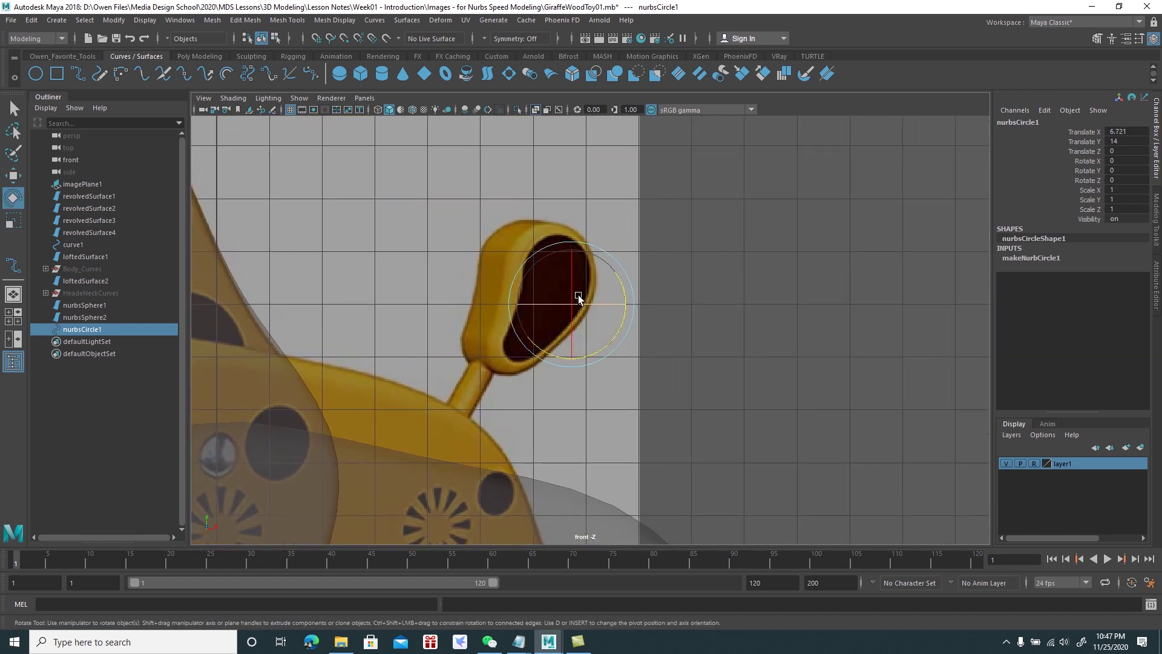
drag(571, 274, 569, 308)
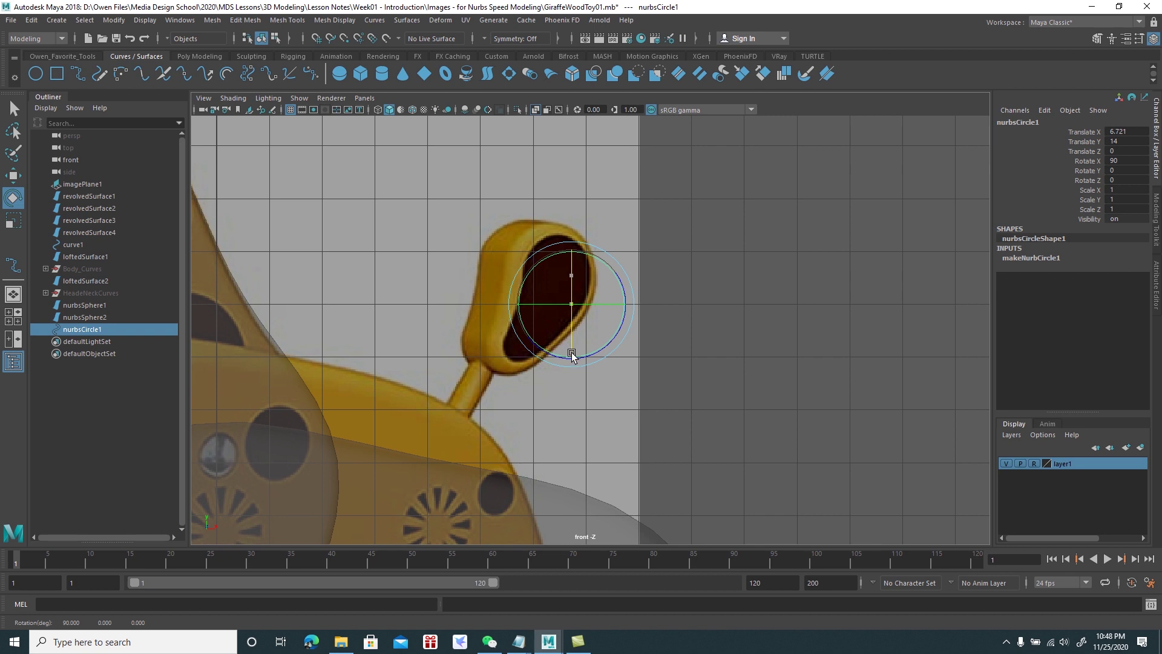
drag(572, 368, 581, 347)
key(w)
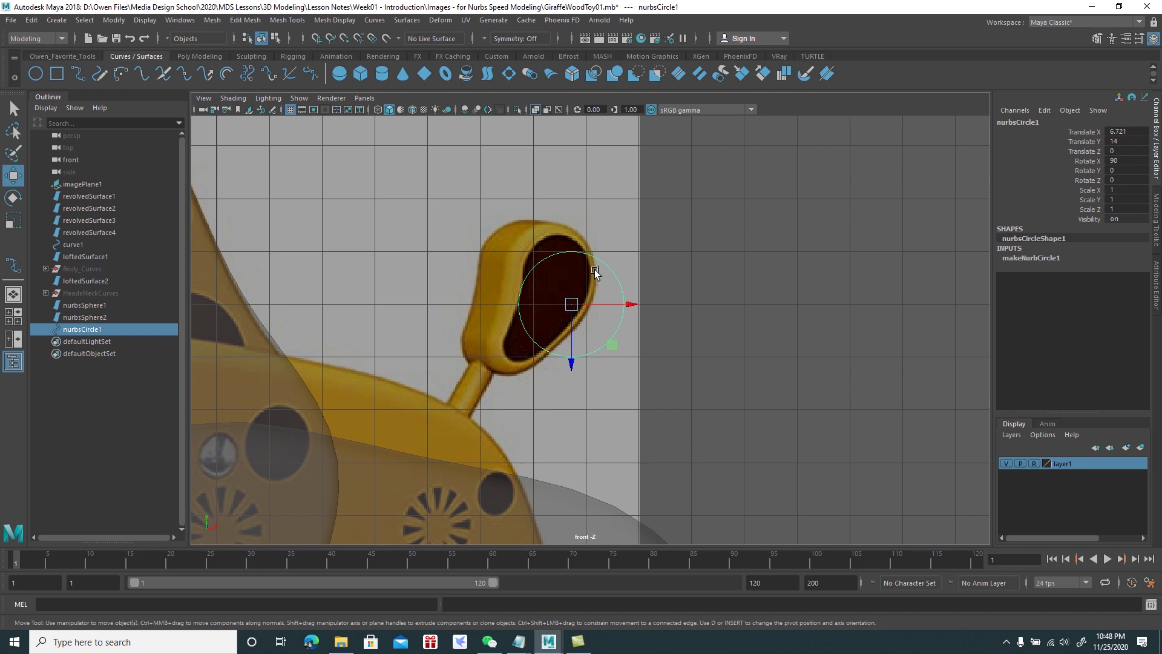
right_click(595, 258)
click(524, 257)
scroll(606, 393, up, 3)
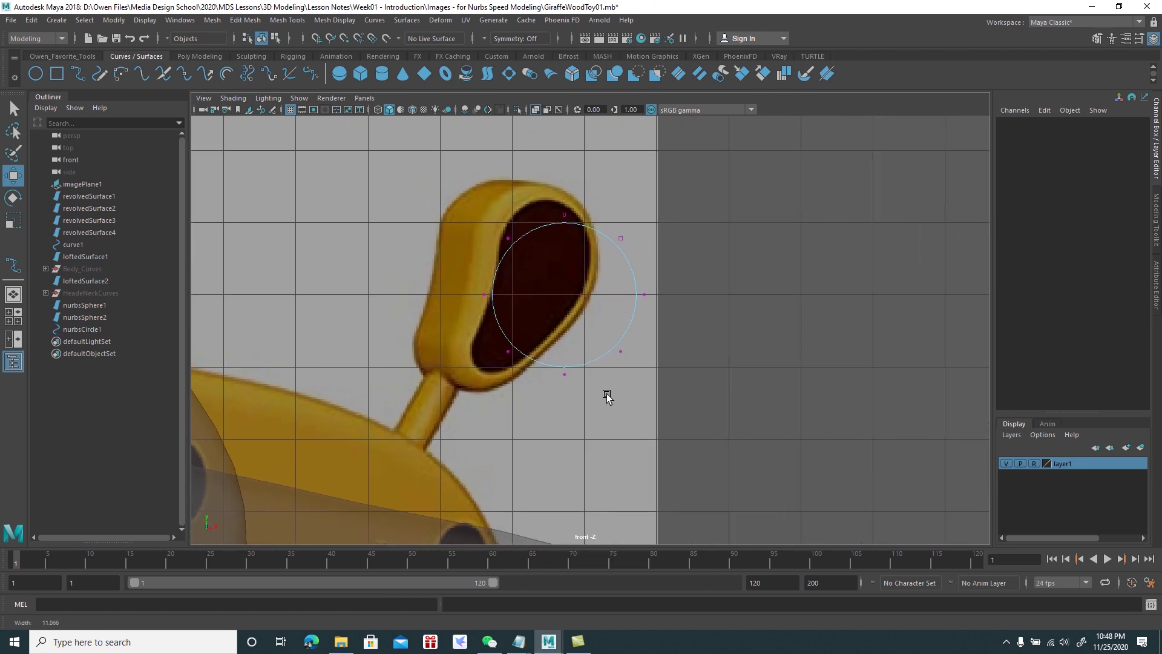
alt+middle_drag(575, 285, 584, 319)
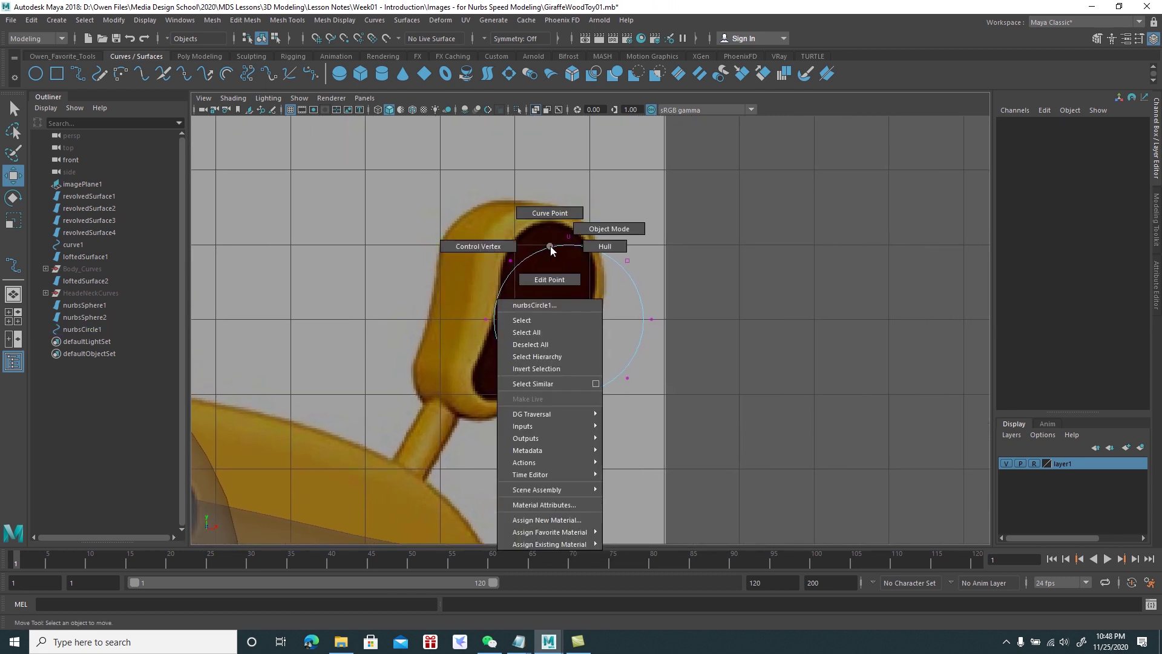
Nudge the circle left over the paddle and pull the top and left CVs onto the outline
right_drag(550, 249, 605, 265)
drag(614, 324, 589, 324)
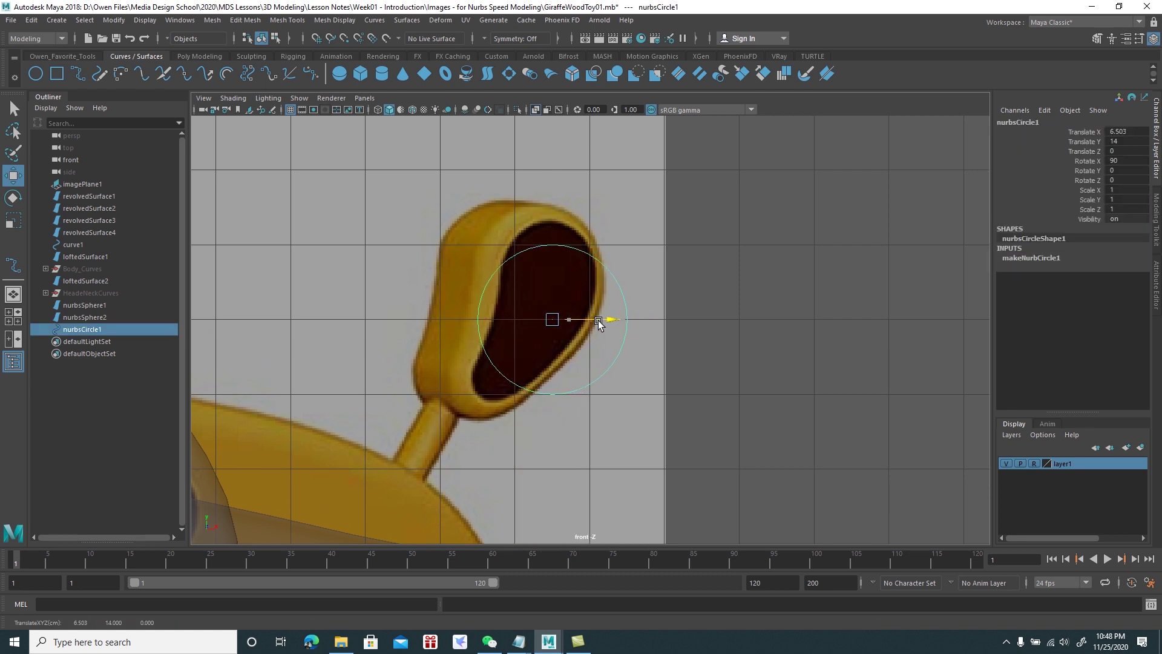
right_drag(549, 248, 518, 241)
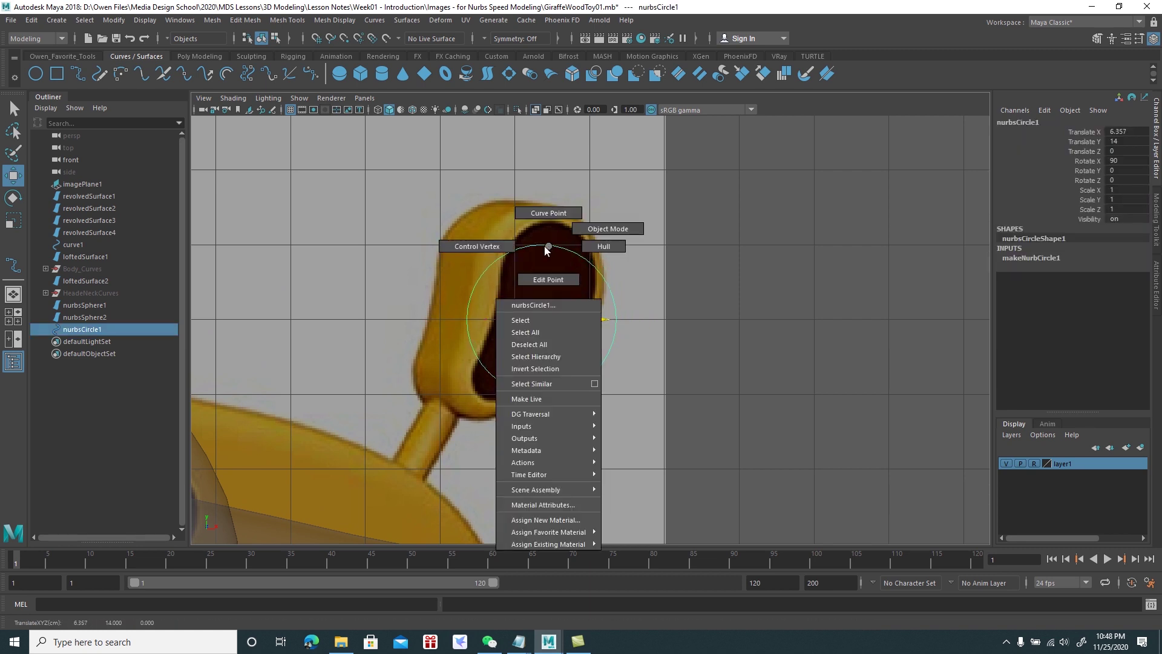
mouse_move(527, 224)
mouse_down()
mouse_move(564, 264)
mouse_move(595, 226)
mouse_up()
drag(475, 243, 510, 281)
middle_drag(524, 297, 511, 275)
Move the right, lower-left and bottom CVs onto the paddle's outline
drag(630, 287, 580, 245)
drag(616, 303, 651, 290)
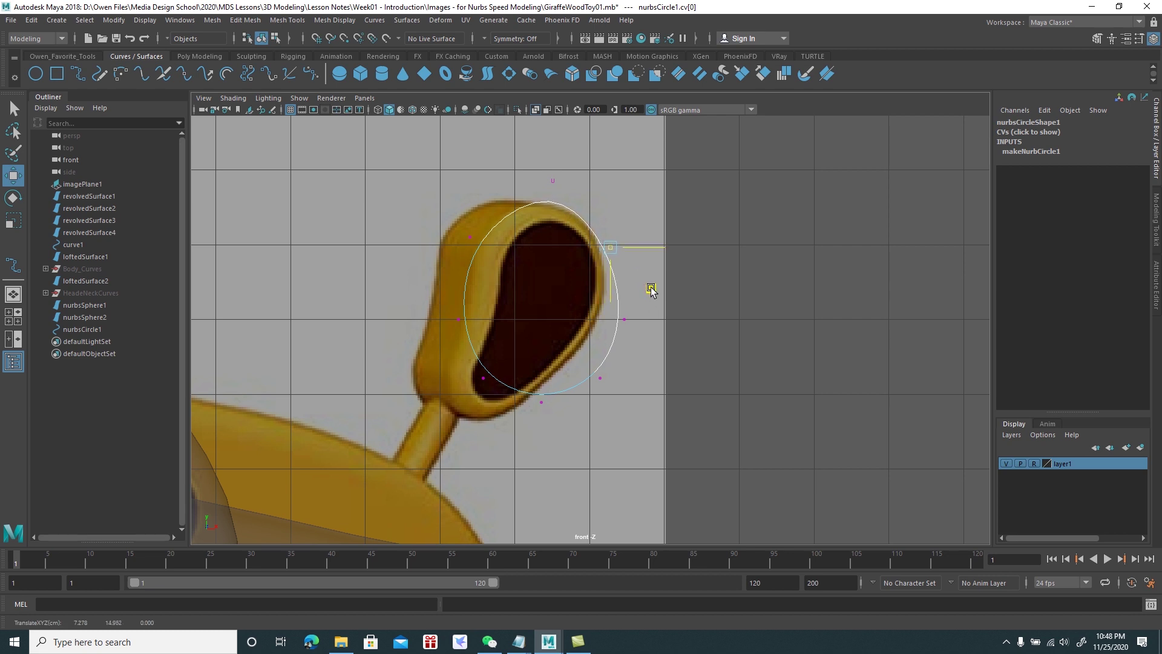
drag(436, 306, 478, 330)
middle_drag(451, 356, 463, 367)
drag(463, 369, 606, 429)
middle_drag(586, 430, 527, 458)
Tighten the lower-right CVs and return the traced curve to object mode
mouse_move(618, 445)
mouse_down()
mouse_move(539, 412)
mouse_move(584, 434)
mouse_up()
drag(614, 302, 665, 356)
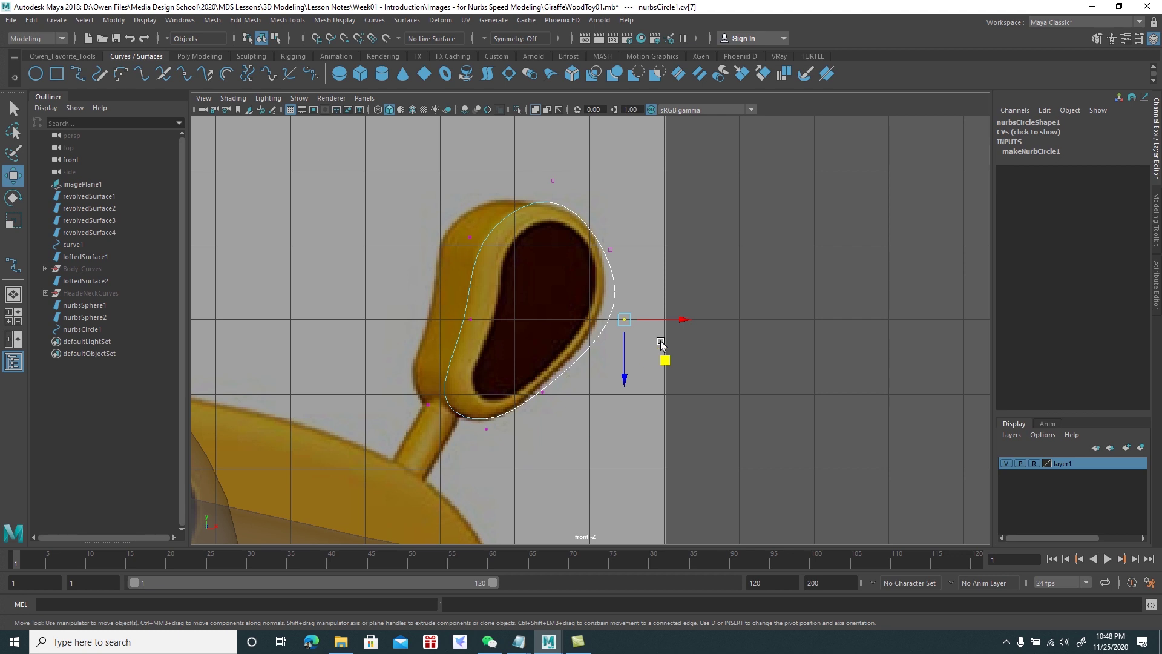
mouse_move(665, 358)
middle_down()
mouse_move(647, 357)
mouse_move(646, 371)
middle_up()
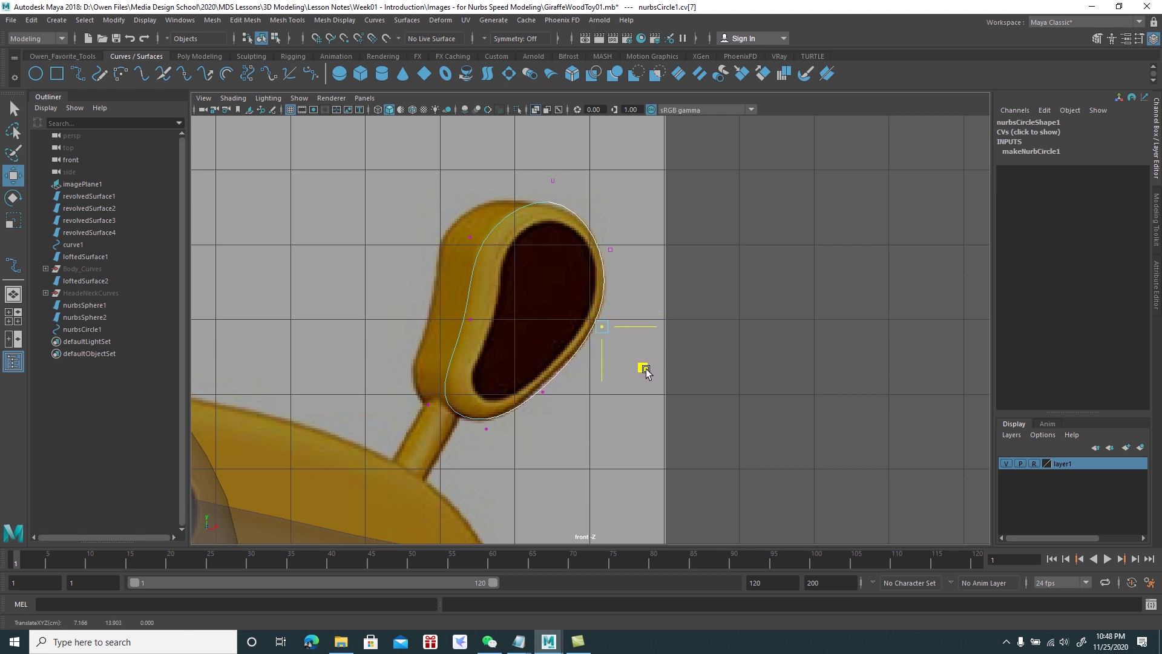
mouse_move(568, 159)
mouse_down()
mouse_move(540, 192)
mouse_move(556, 236)
mouse_up()
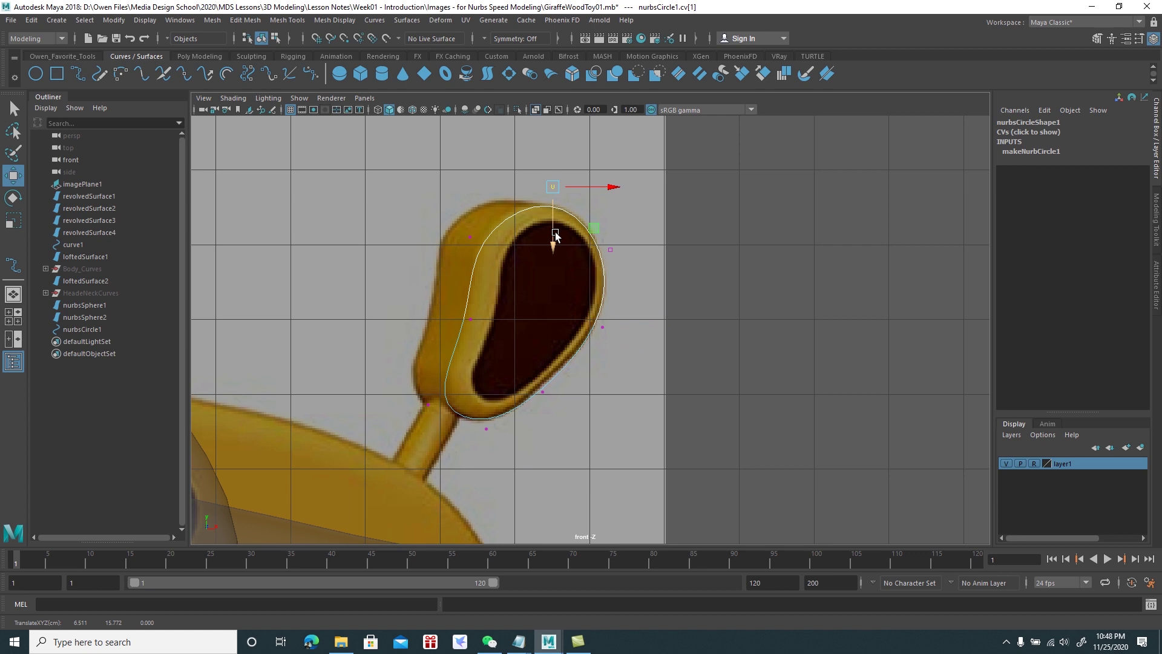
right_drag(541, 216, 592, 195)
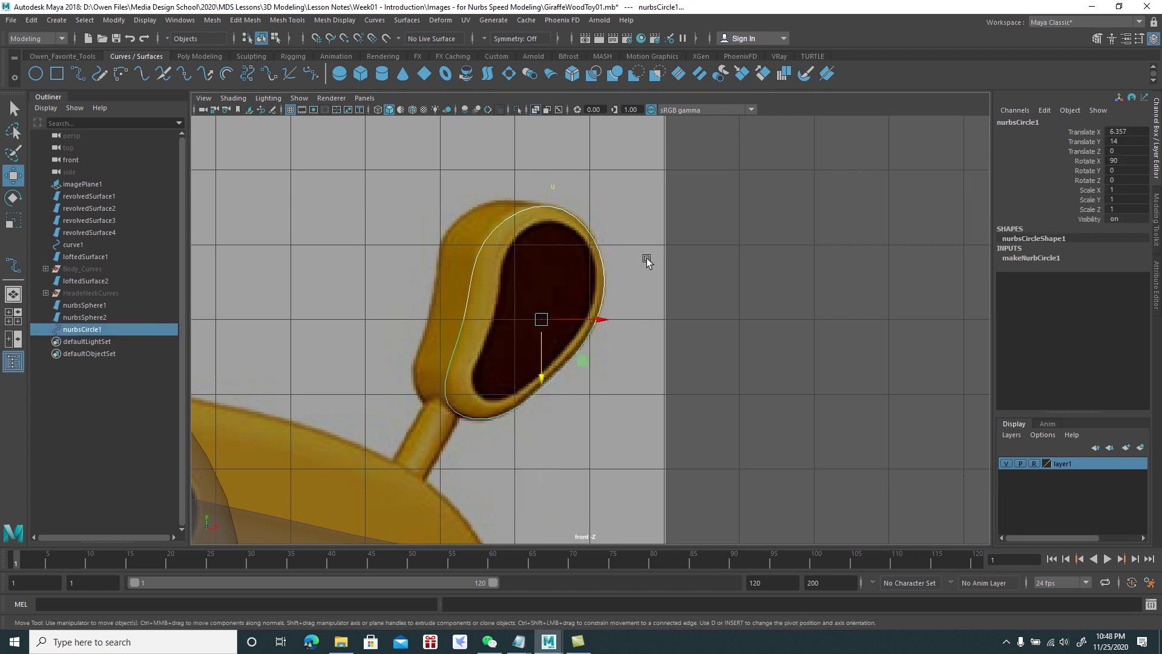
key(space)
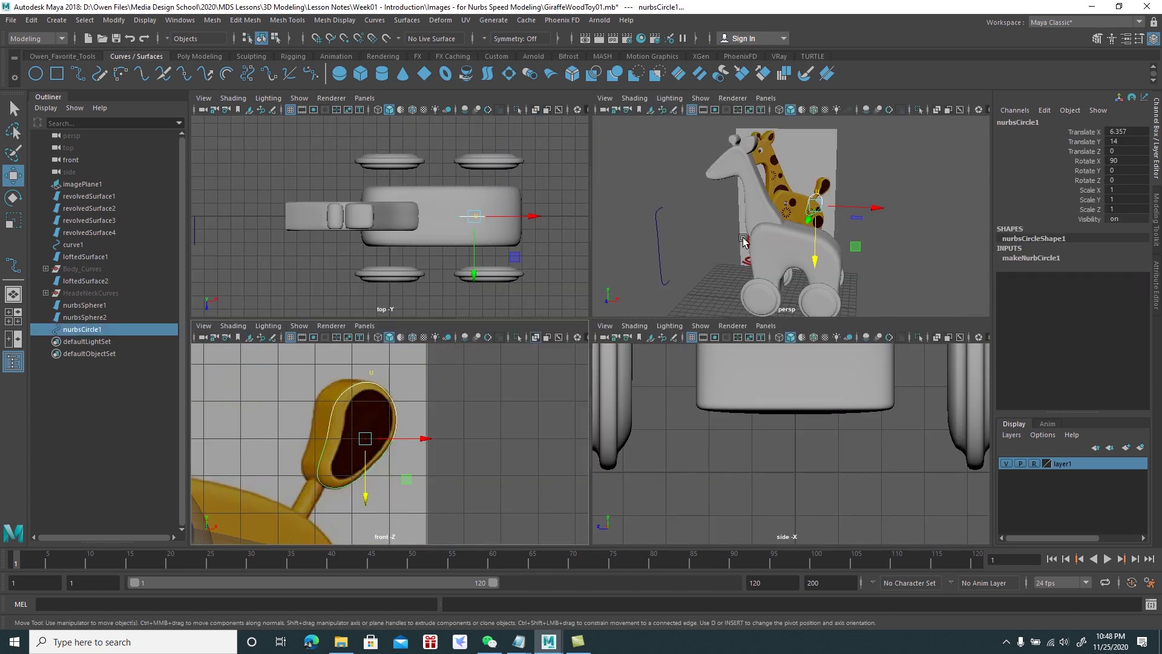
Select nurbsCircle1 in the perspective view and apply Surfaces > Bevel Plus to create bevelPolygon1
key(space)
mouse_move(688, 273)
alt+mouse_down()
mouse_move(724, 270)
mouse_move(731, 392)
mouse_move(726, 324)
alt+mouse_up()
click(597, 259)
click(610, 230)
alt+drag(610, 228, 670, 323)
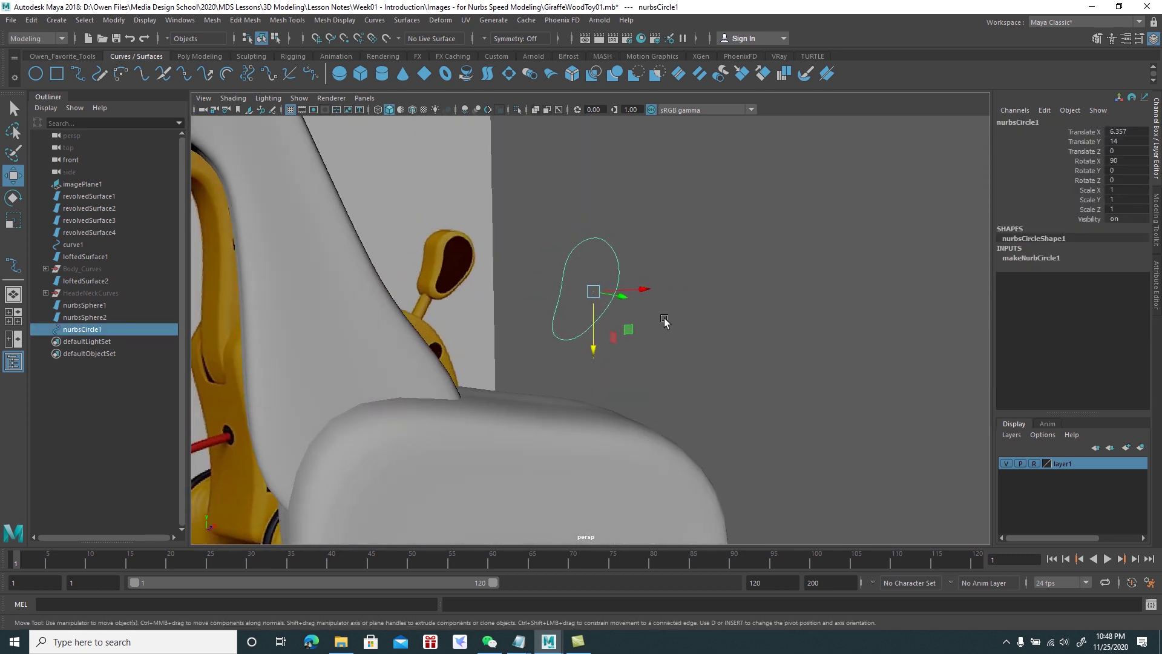
click(408, 20)
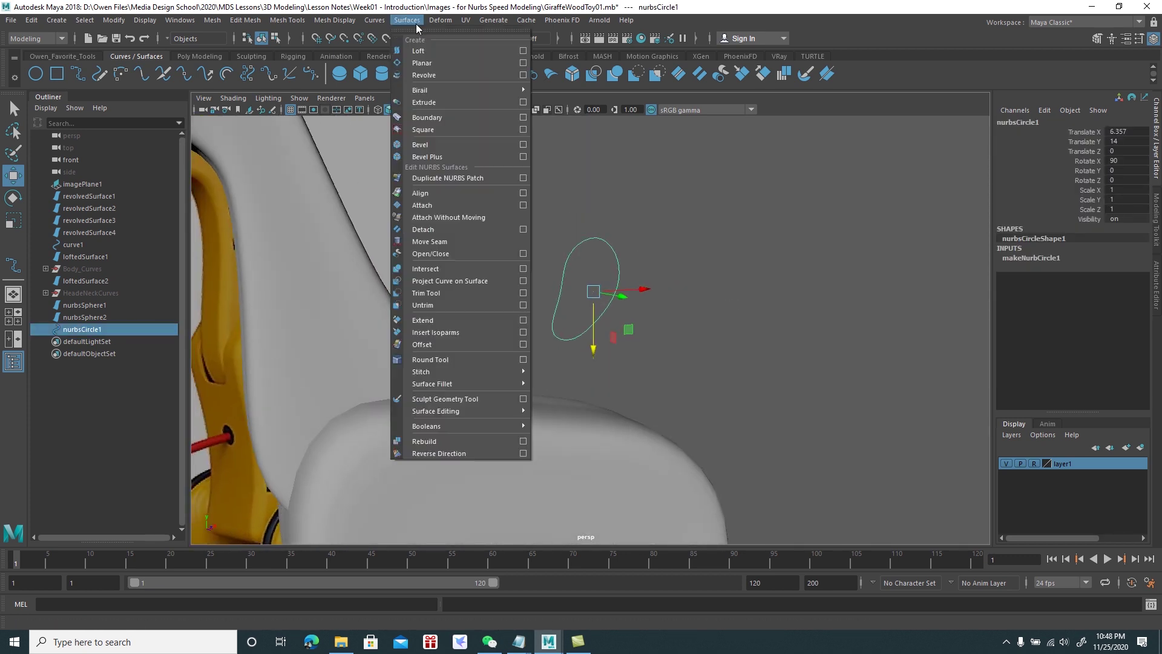
click(427, 157)
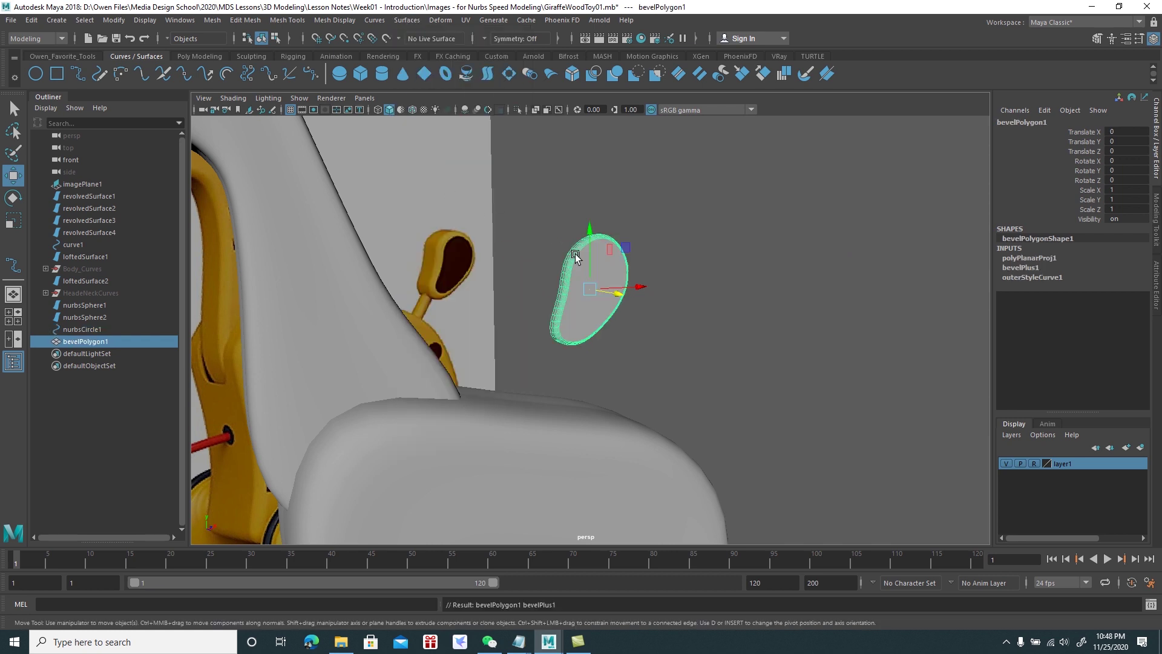
Set bevelPlus1's Extrude Depth to 1.07, undoing an accidental Bevel Width change
mouse_move(663, 271)
alt+mouse_down()
mouse_move(692, 306)
mouse_move(700, 343)
mouse_move(664, 280)
mouse_move(723, 303)
mouse_move(734, 329)
mouse_move(718, 319)
mouse_move(761, 286)
alt+mouse_up()
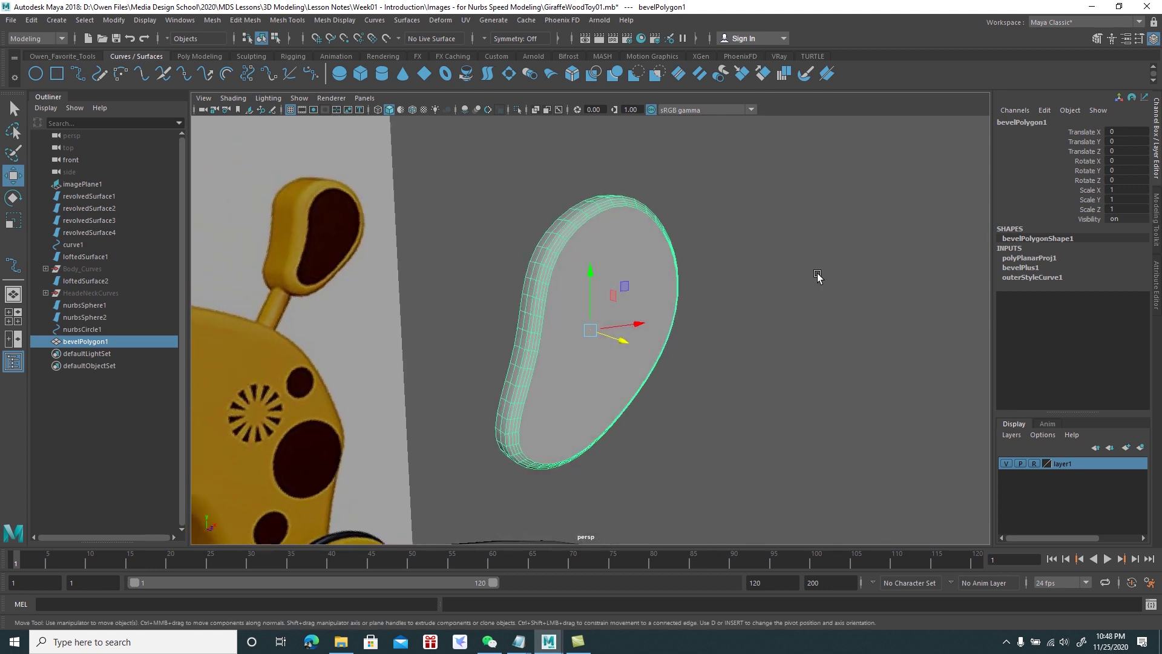
click(1032, 269)
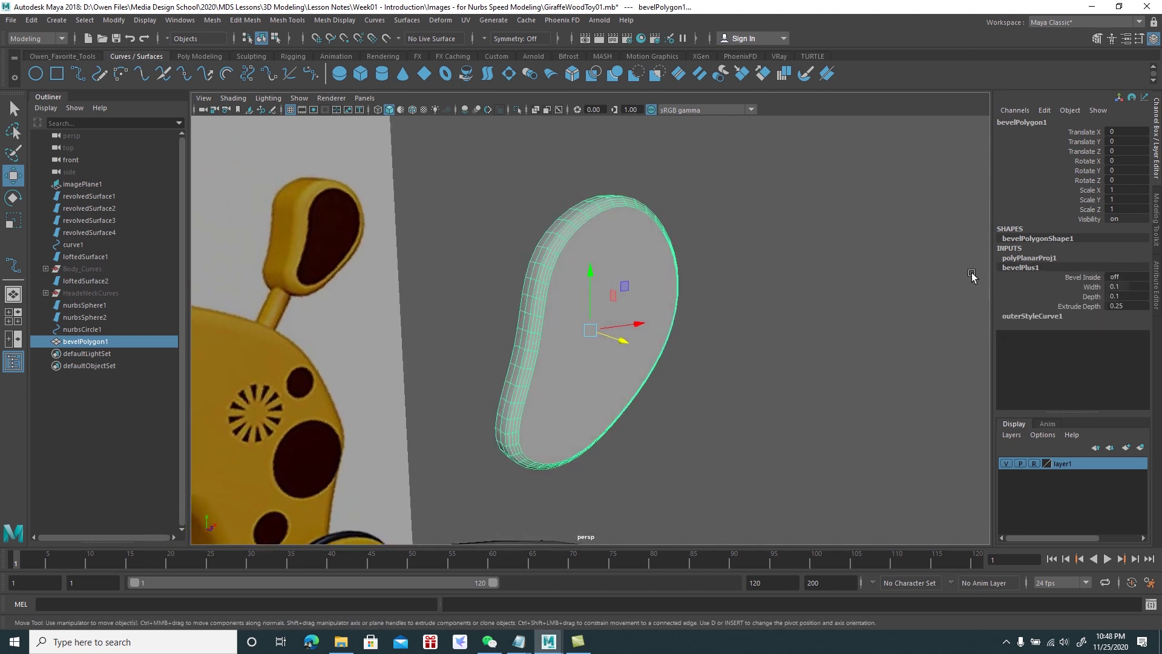
click(1096, 289)
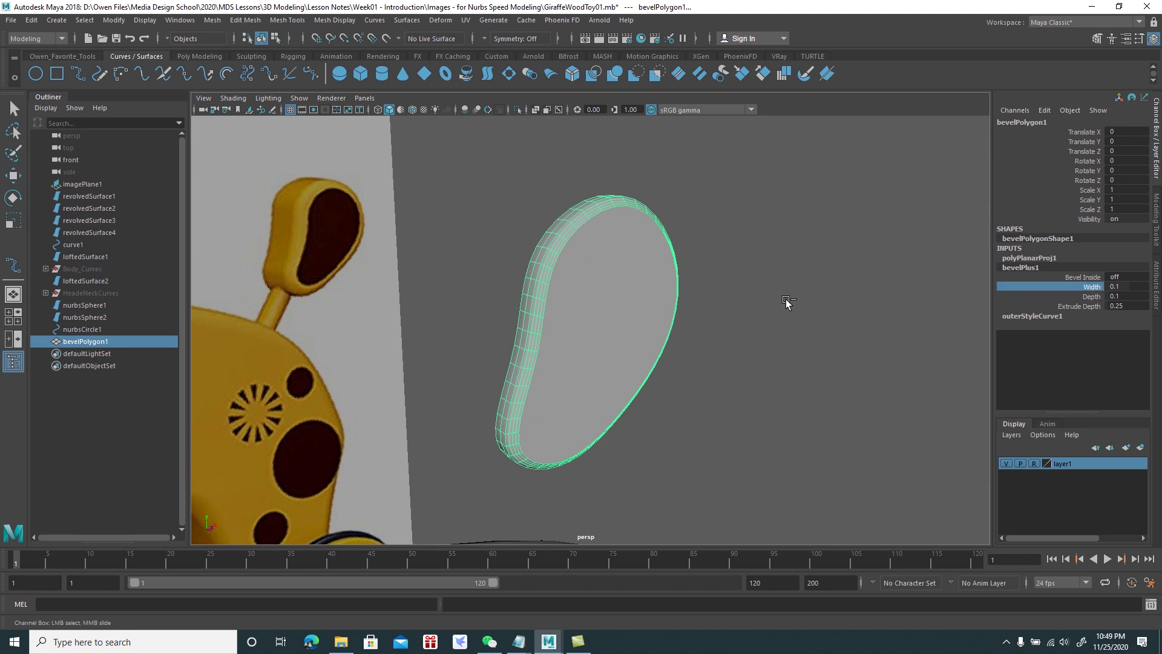
middle_drag(787, 301, 800, 297)
key(ctrl+z)
click(1085, 306)
mouse_move(754, 342)
middle_down()
mouse_move(791, 342)
mouse_move(802, 361)
middle_up()
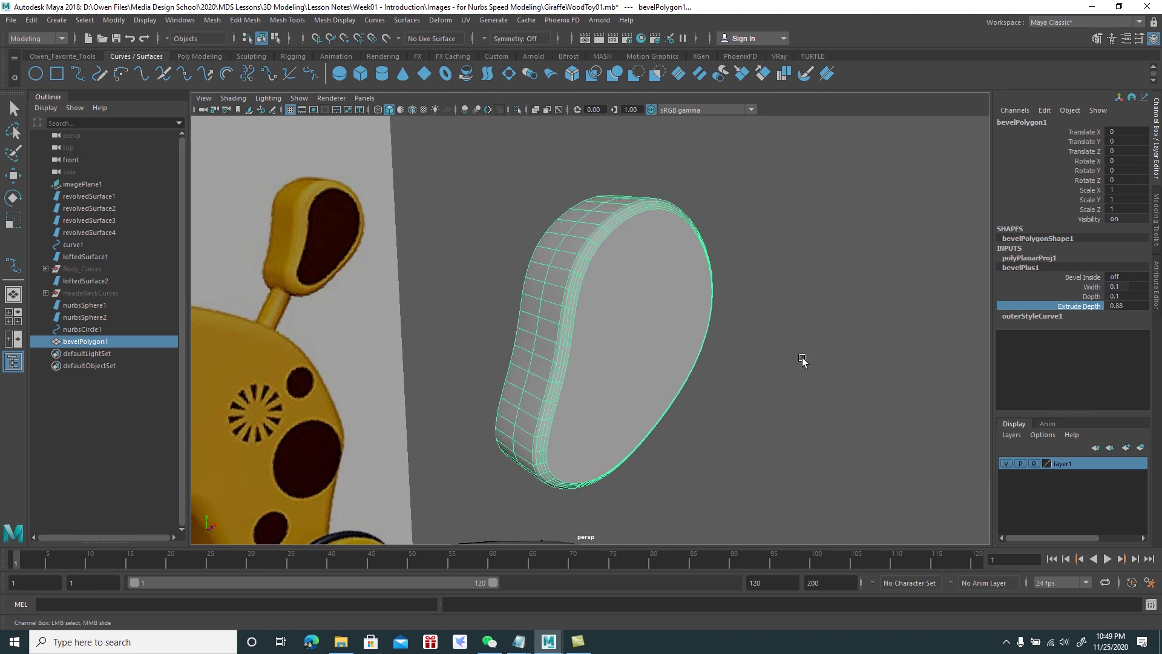
mouse_move(801, 361)
alt+mouse_down()
mouse_move(667, 216)
mouse_move(768, 324)
mouse_move(768, 301)
mouse_move(754, 306)
alt+mouse_up()
middle_drag(773, 306, 775, 310)
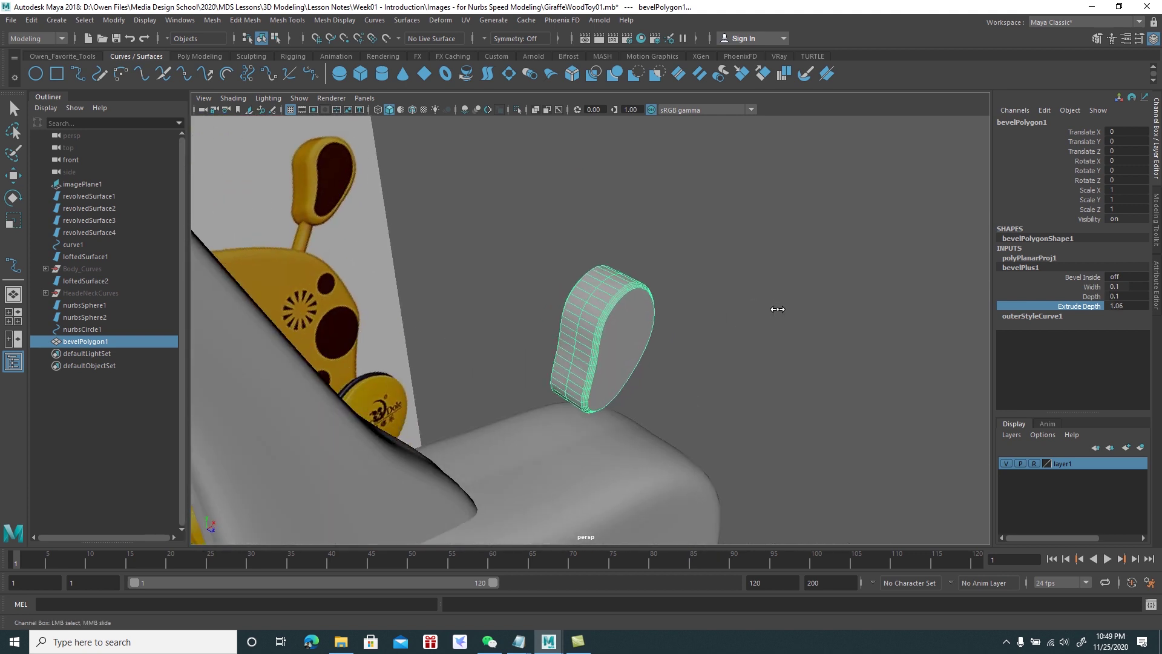
mouse_move(780, 311)
alt+mouse_down()
mouse_move(586, 270)
mouse_move(751, 294)
alt+mouse_up()
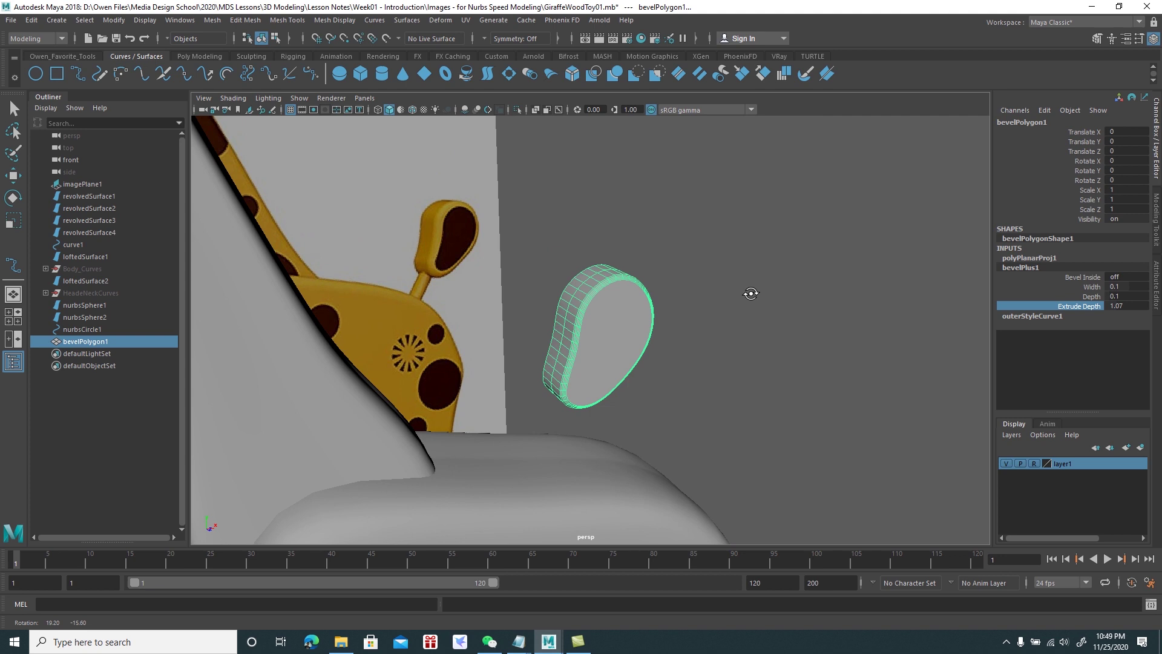
Shift the paddle along Z to -0.705, centred over the body
key(w)
right_click(646, 307)
mouse_move(718, 304)
alt+mouse_down()
mouse_move(760, 319)
mouse_move(742, 308)
mouse_move(737, 319)
mouse_move(765, 304)
mouse_move(745, 319)
alt+mouse_up()
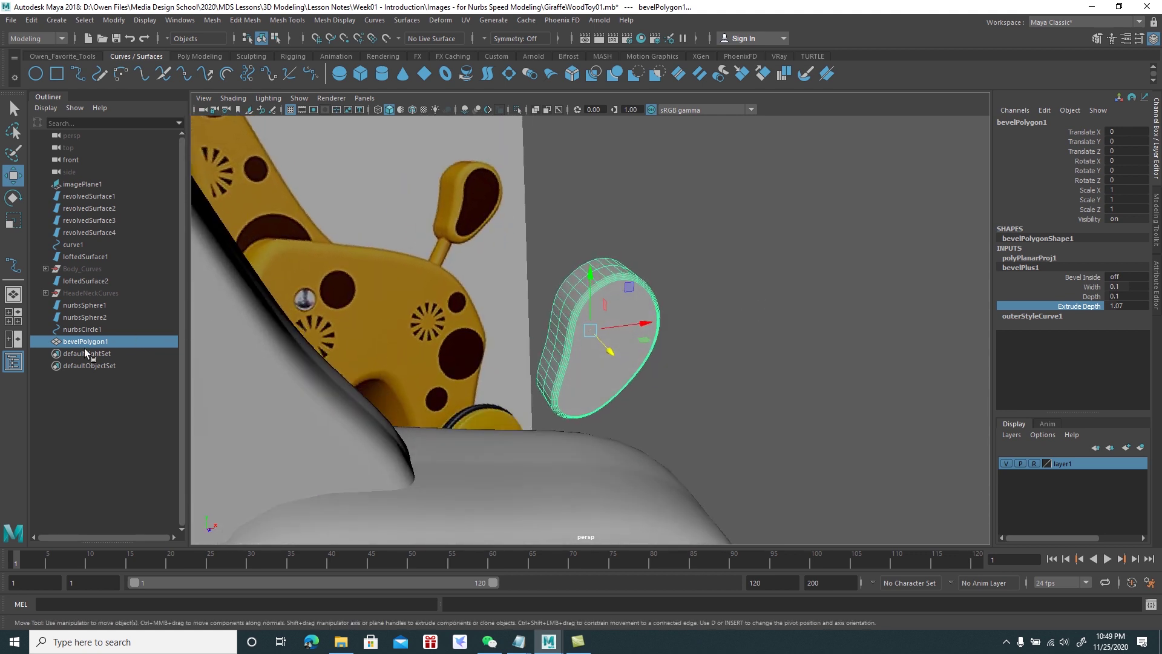
mouse_move(609, 341)
alt+mouse_down()
mouse_move(542, 311)
mouse_move(532, 329)
mouse_move(734, 329)
mouse_move(771, 366)
mouse_move(818, 380)
mouse_move(677, 356)
mouse_move(528, 276)
mouse_move(671, 287)
alt+mouse_up()
click(721, 272)
Delete the paddle's history and duplicate it as bevelPolygon2 beside the original
click(624, 290)
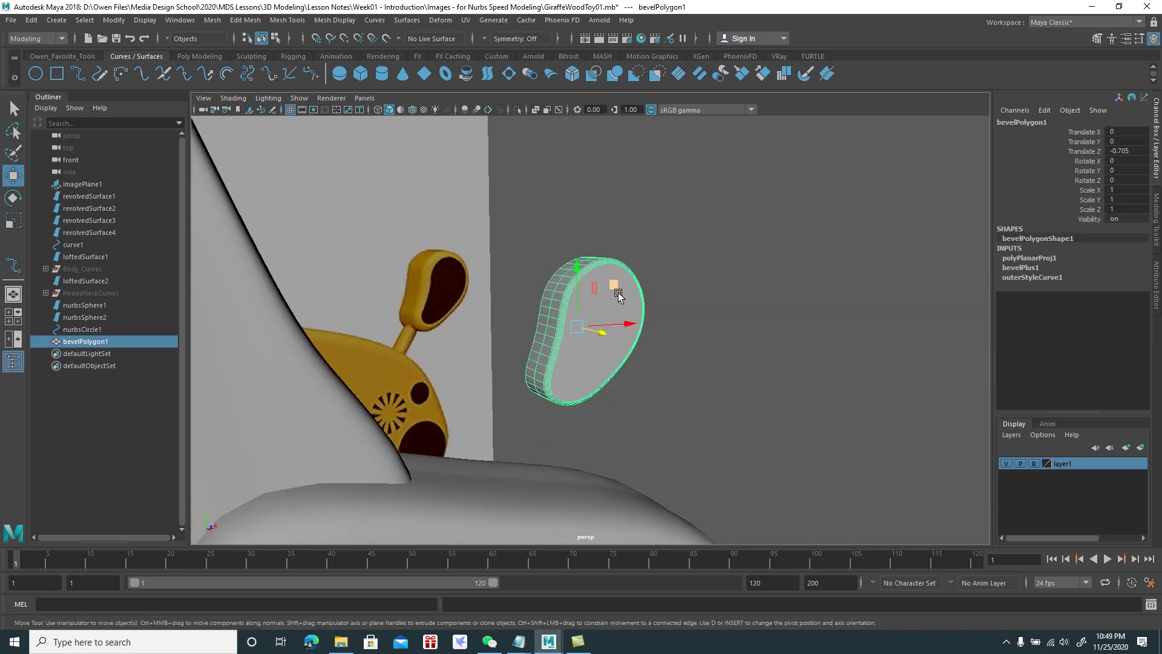
key(alt+shift+d)
mouse_move(685, 315)
alt+mouse_down()
mouse_move(639, 311)
mouse_move(748, 285)
mouse_move(726, 308)
alt+mouse_up()
key(ctrl+d)
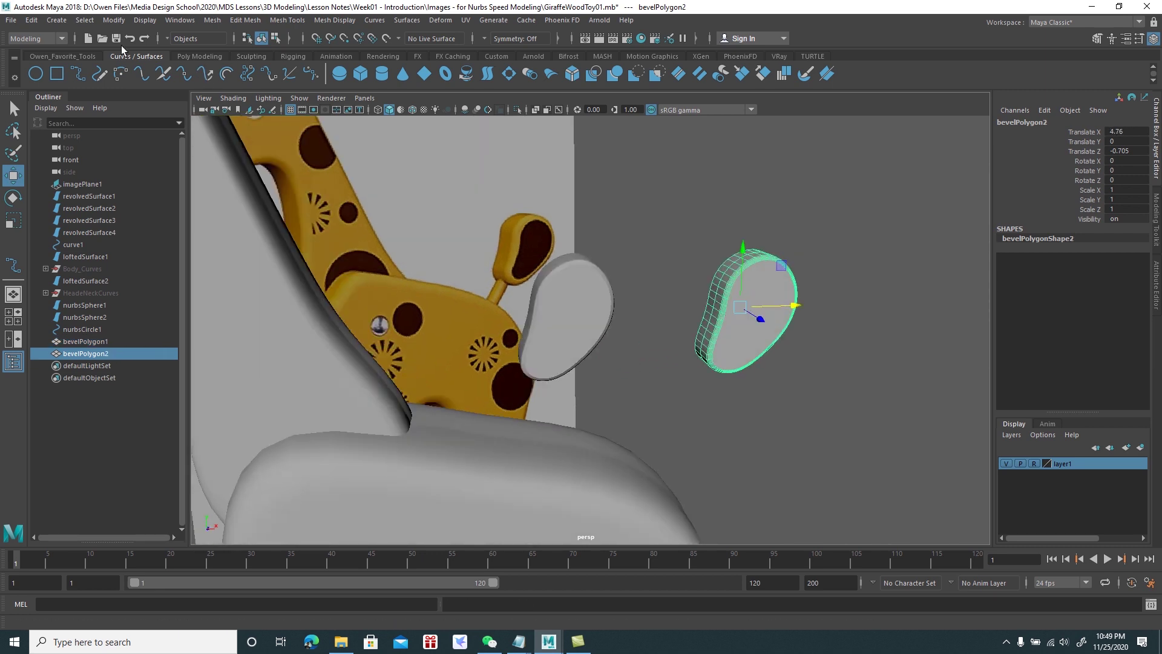
click(105, 18)
mouse_move(145, 314)
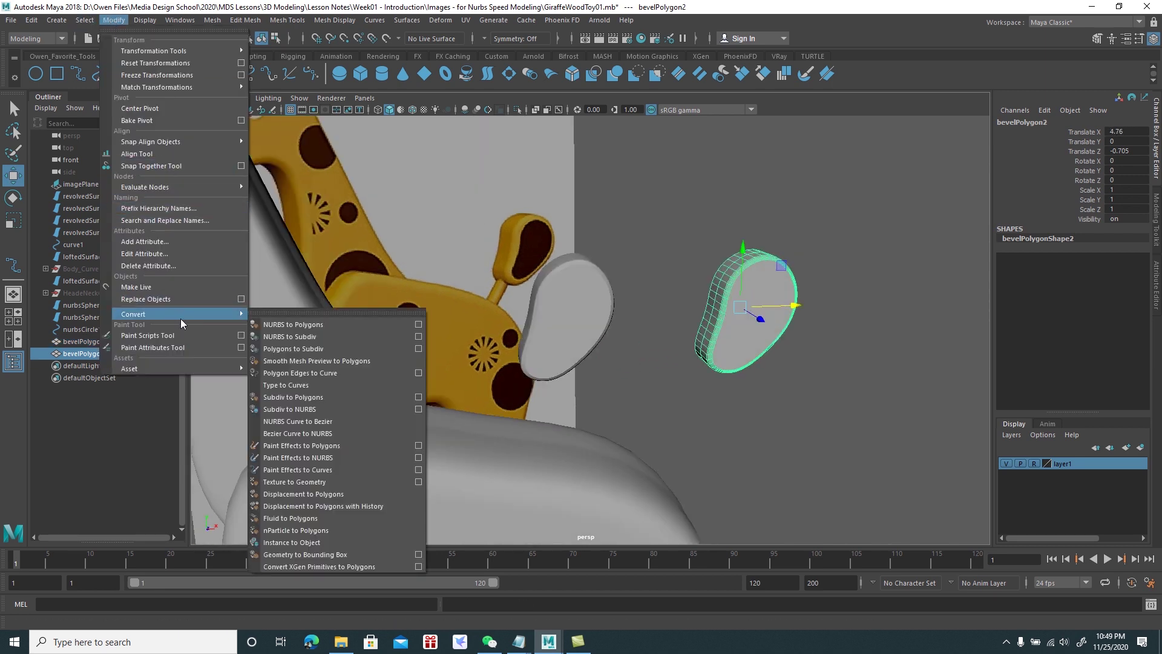
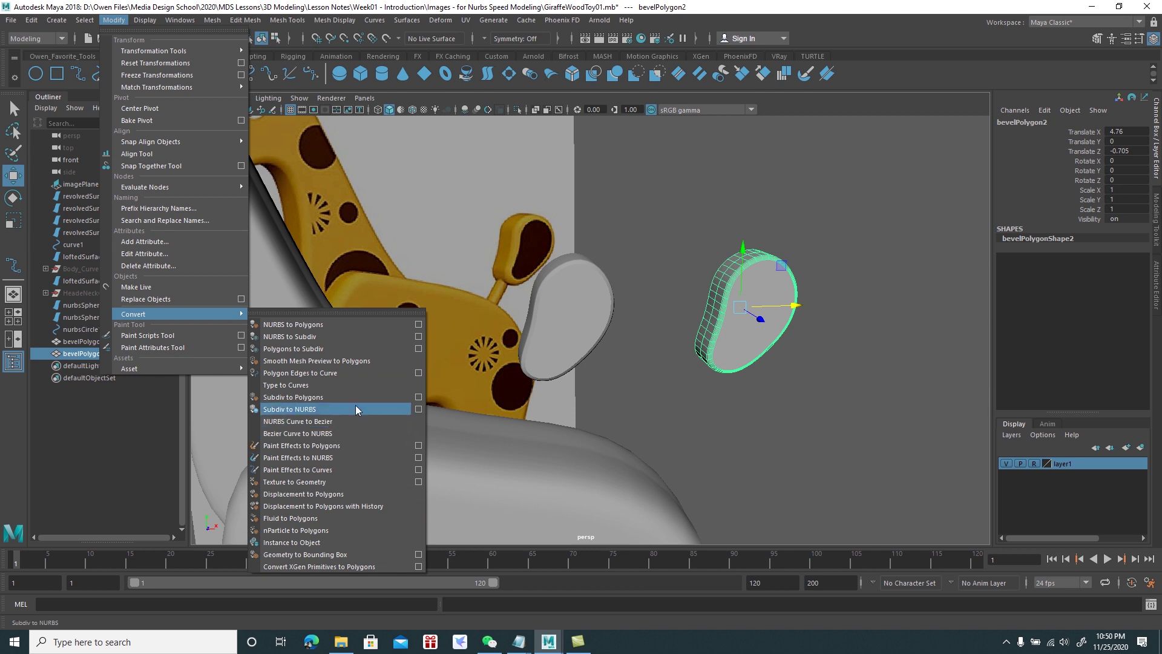
Delete the duplicate bevelled shape, bevelPolygon2
click(805, 383)
alt+drag(805, 383, 750, 351)
click(711, 318)
key(Delete)
Move the remaining oval piece, bevelPolygon1, down and right beside the giraffe
click(570, 317)
mouse_move(571, 316)
alt+mouse_down()
mouse_move(635, 317)
mouse_move(597, 310)
mouse_move(599, 289)
alt+mouse_up()
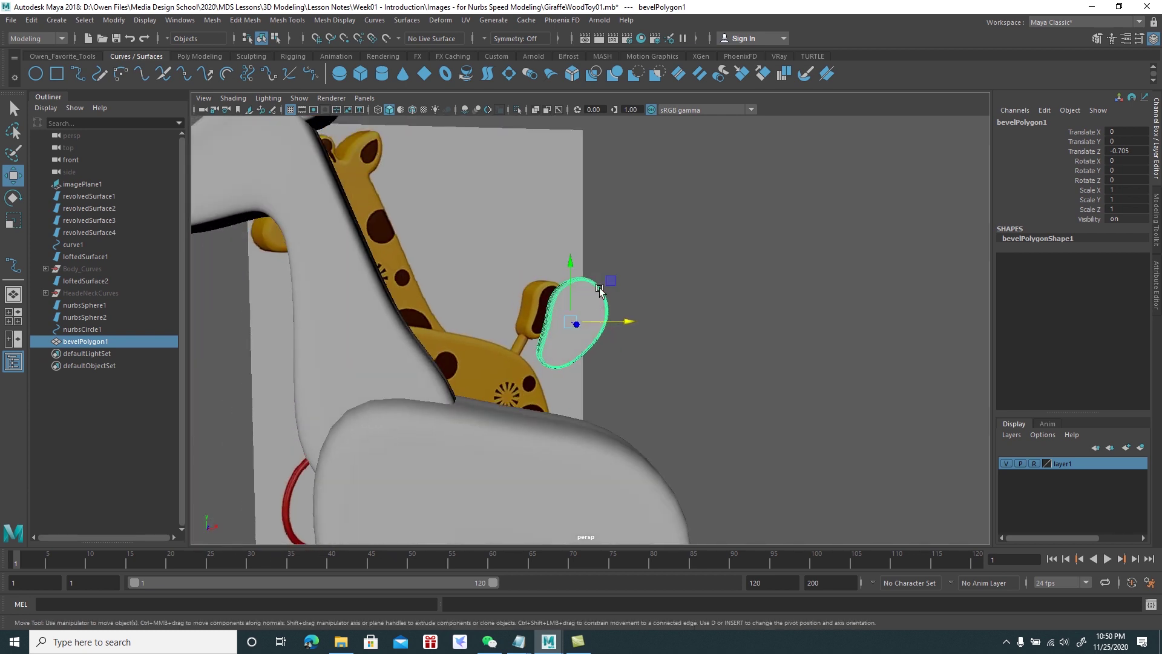
mouse_move(612, 277)
middle_down()
mouse_move(654, 316)
mouse_move(692, 334)
mouse_move(714, 327)
middle_up()
mouse_move(714, 327)
alt+mouse_down()
mouse_move(763, 337)
mouse_move(734, 340)
alt+mouse_up()
Delete the leftover nurbsCircle1 curve
click(594, 308)
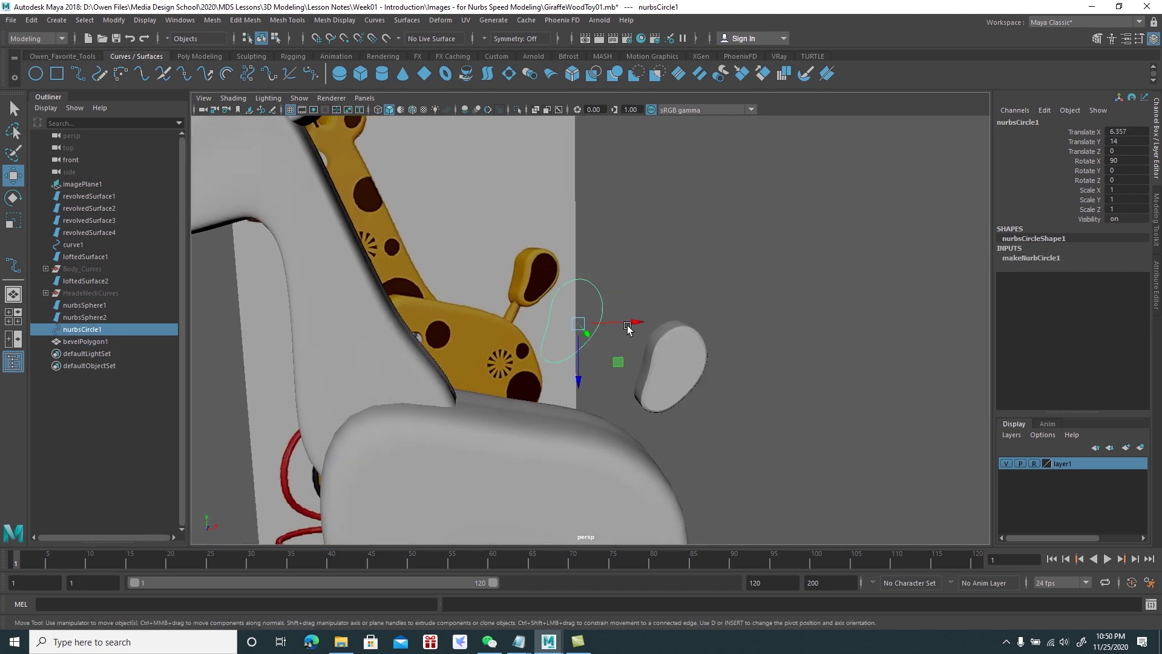
key(Delete)
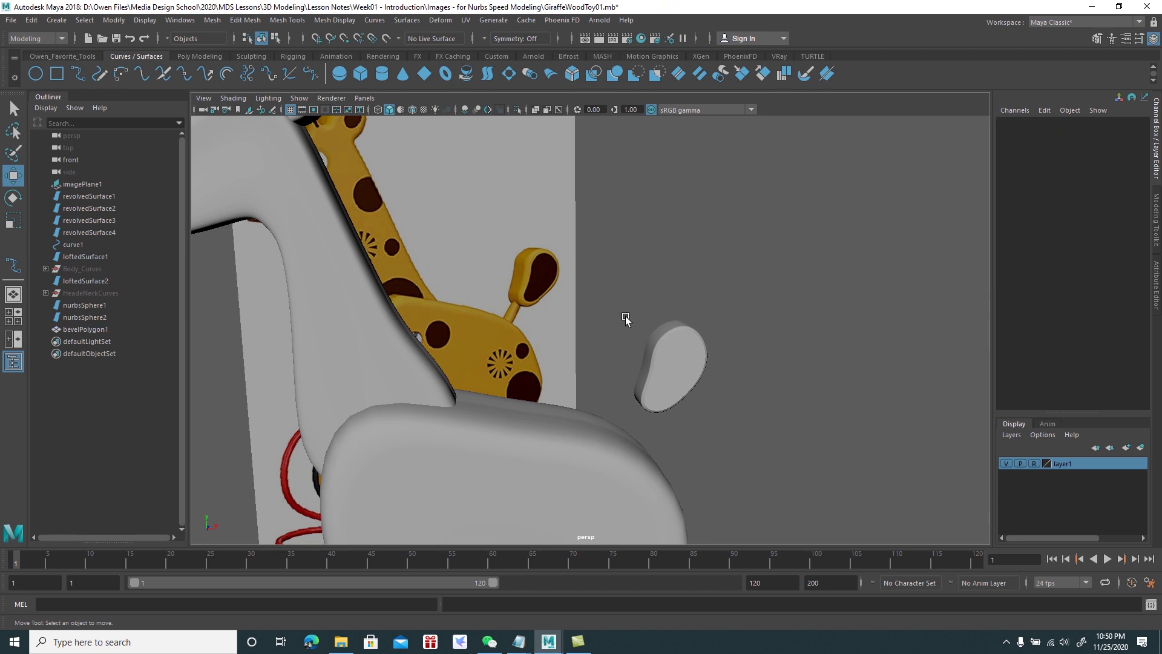
mouse_move(640, 315)
alt+mouse_down()
mouse_move(727, 272)
mouse_move(737, 286)
alt+mouse_up()
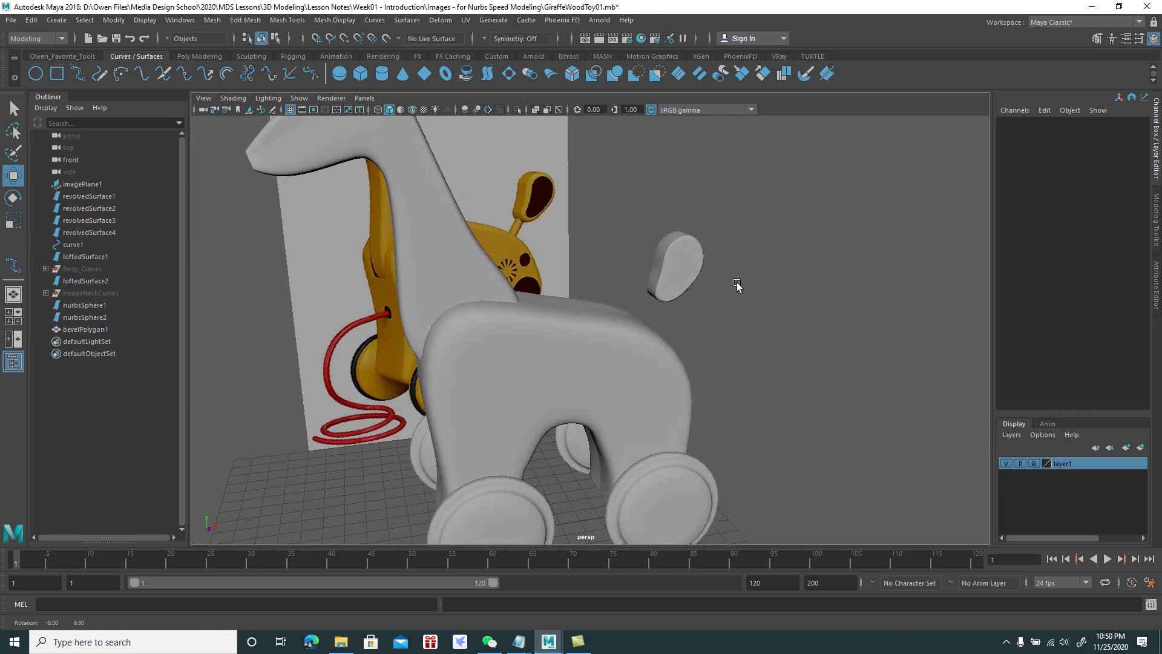
Create a NURBS cylinder, move it up under the oval piece and shrink it
click(385, 78)
mouse_move(636, 333)
alt+mouse_down()
mouse_move(617, 327)
mouse_move(548, 360)
alt+mouse_up()
middle_drag(523, 437, 666, 230)
mouse_move(666, 243)
alt+right_down()
mouse_move(698, 382)
mouse_move(691, 373)
alt+right_up()
key(r)
drag(648, 322, 609, 360)
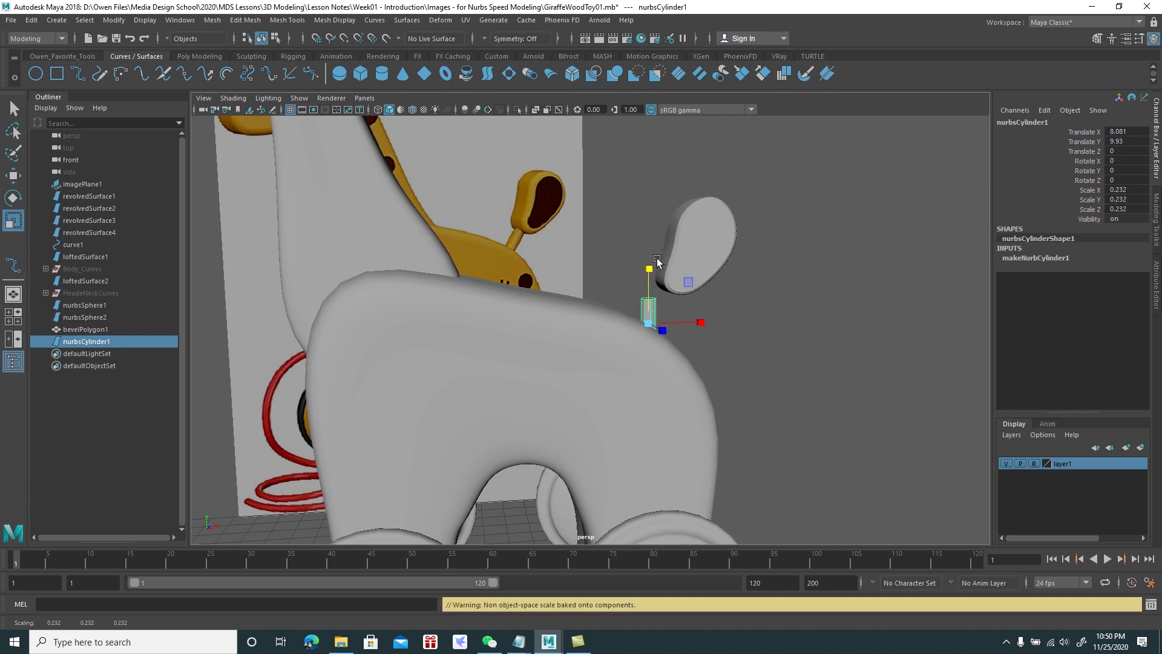
Tilt the cylinder about Z and slim it into a thin stem
key(e)
drag(623, 283, 661, 284)
key(r)
drag(647, 323, 640, 329)
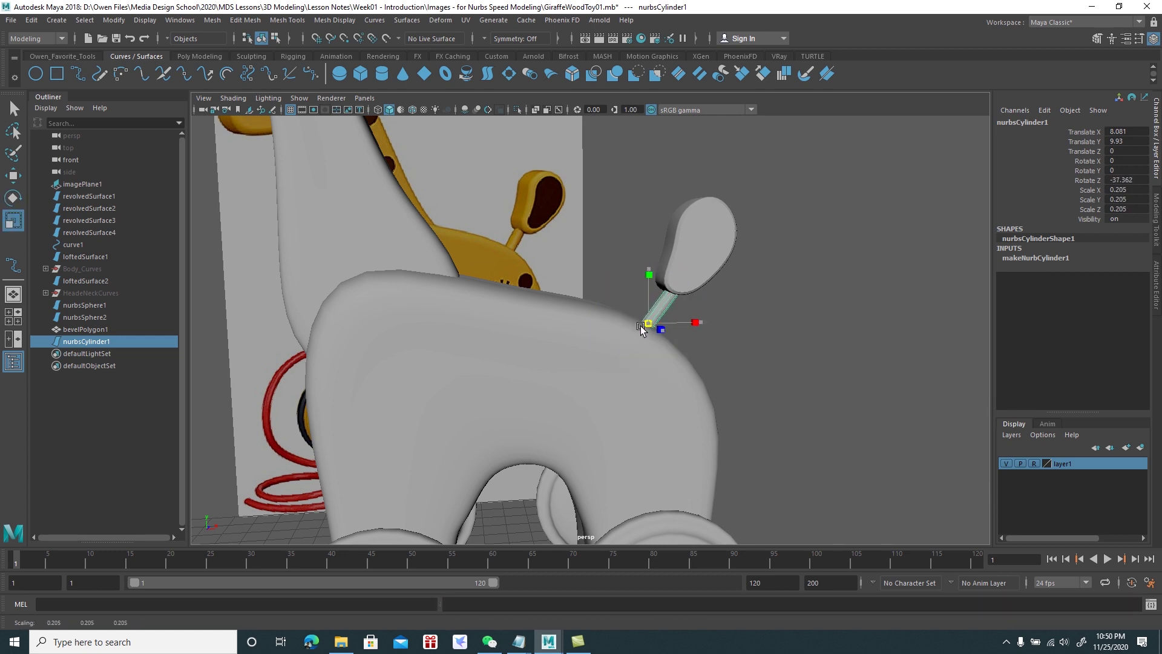
key(e)
mouse_move(623, 290)
mouse_down()
mouse_move(510, 288)
mouse_move(549, 309)
mouse_up()
key(w)
mouse_move(599, 299)
mouse_down()
mouse_move(681, 332)
mouse_move(644, 332)
mouse_move(791, 333)
mouse_move(695, 337)
mouse_up()
Lower the oval bevelled piece onto the top of the stem
key(4)
key(5)
scroll(635, 332, down, 3)
click(745, 336)
mouse_move(695, 337)
alt+right_down()
mouse_move(712, 401)
mouse_move(682, 249)
alt+right_up()
click(682, 249)
alt+drag(682, 249, 702, 232)
middle_drag(737, 210, 729, 225)
mouse_move(729, 225)
alt+mouse_down()
mouse_move(752, 228)
mouse_move(592, 252)
mouse_move(581, 219)
mouse_move(597, 216)
mouse_move(626, 264)
alt+mouse_up()
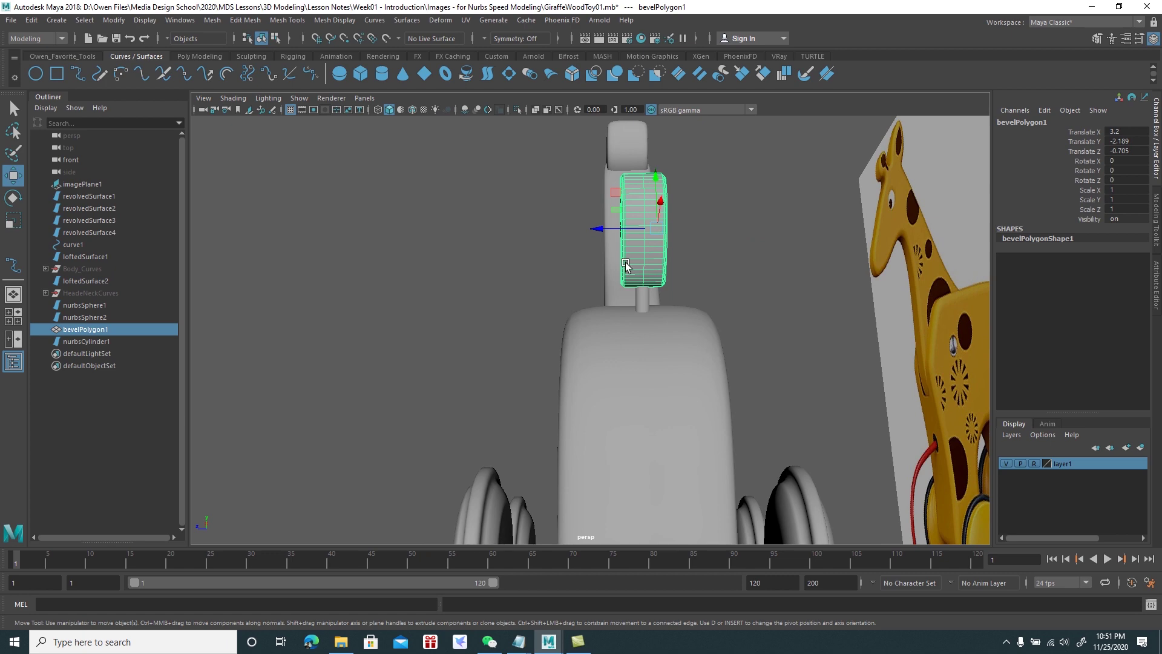
Shift the oval piece and its stem sideways together along X
shift+click(643, 300)
mouse_move(622, 307)
mouse_down()
mouse_move(610, 309)
mouse_move(767, 349)
mouse_up()
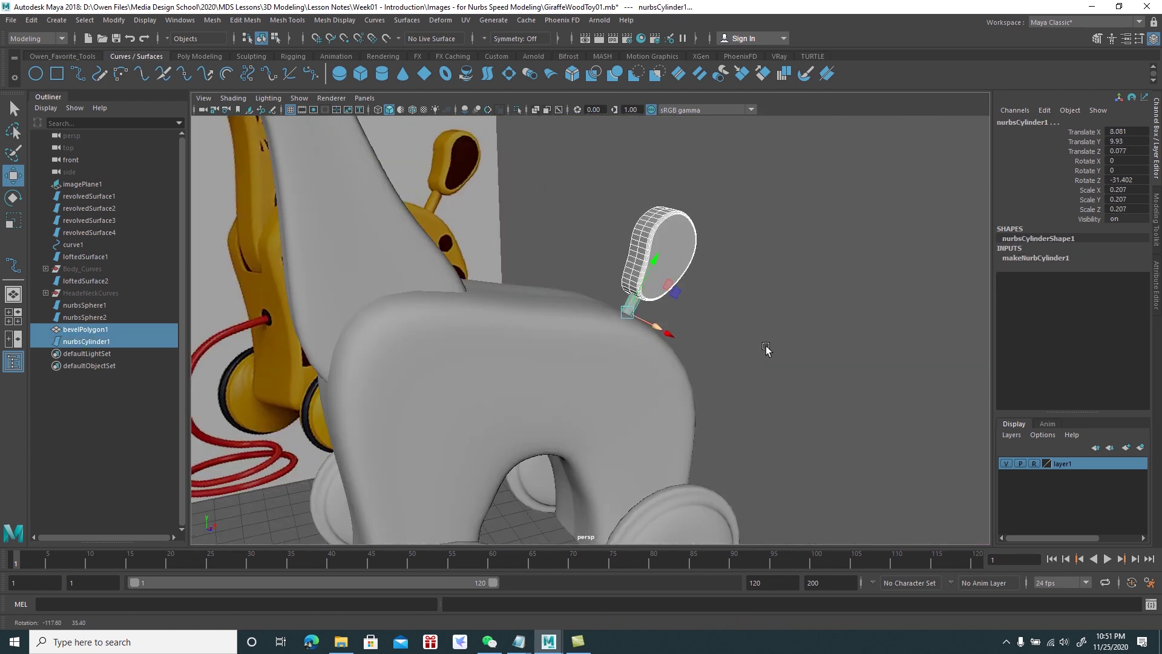
click(719, 244)
click(669, 251)
mouse_move(669, 251)
alt+mouse_down()
mouse_move(770, 276)
mouse_move(794, 294)
alt+mouse_up()
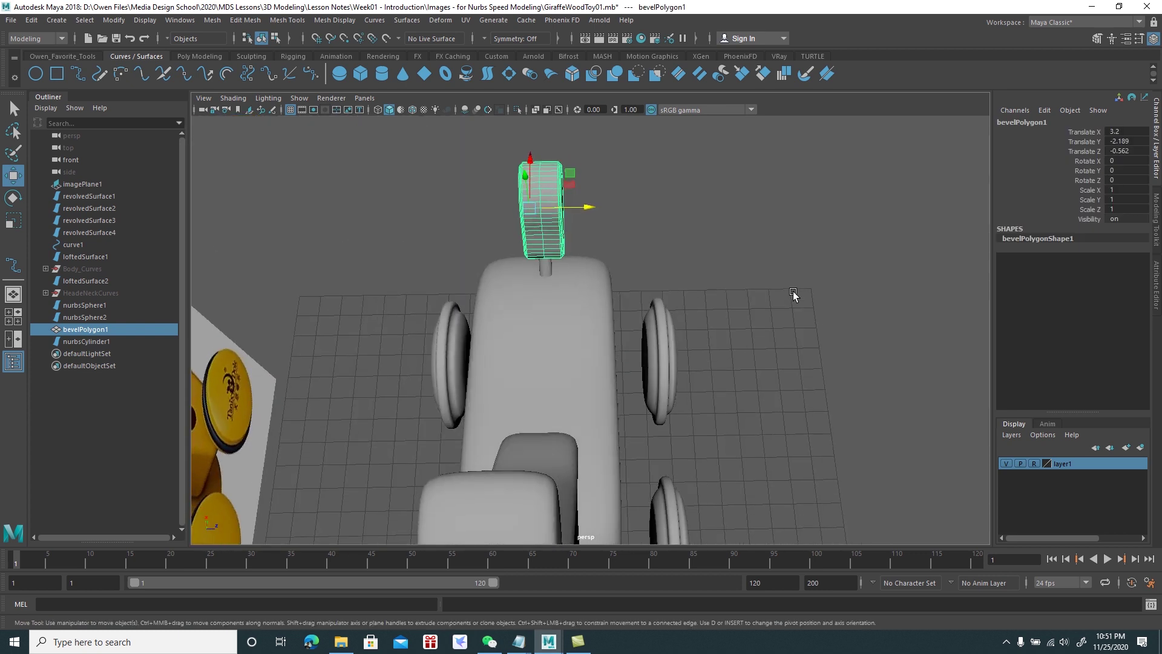
key(r)
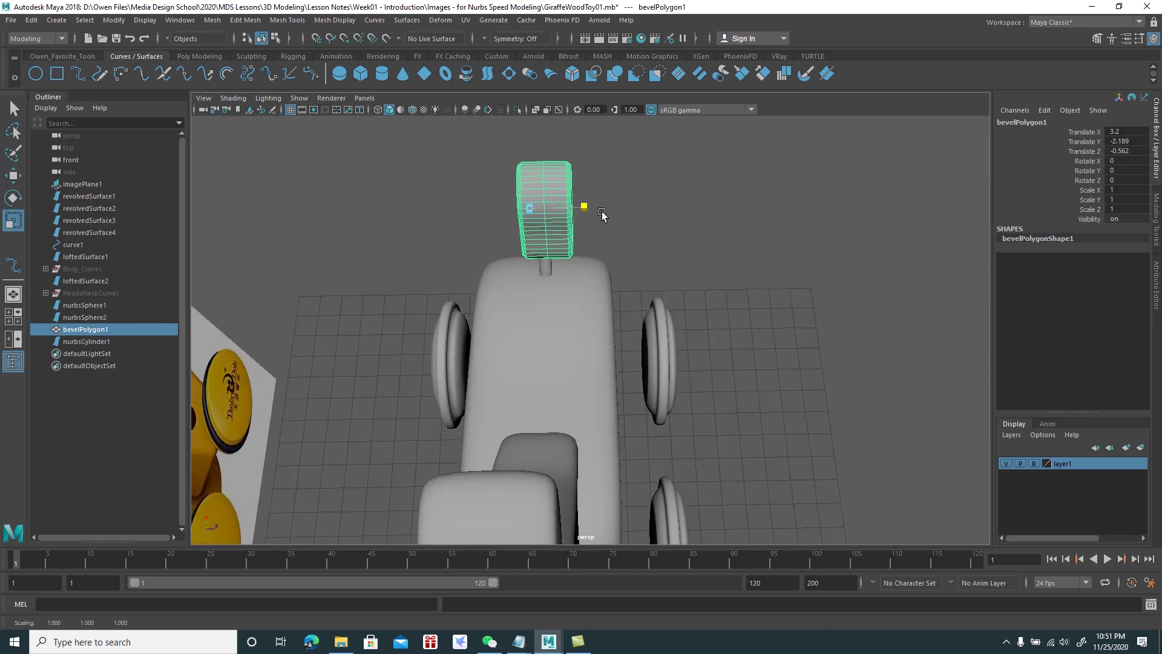
key(ctrl+z)
key(w)
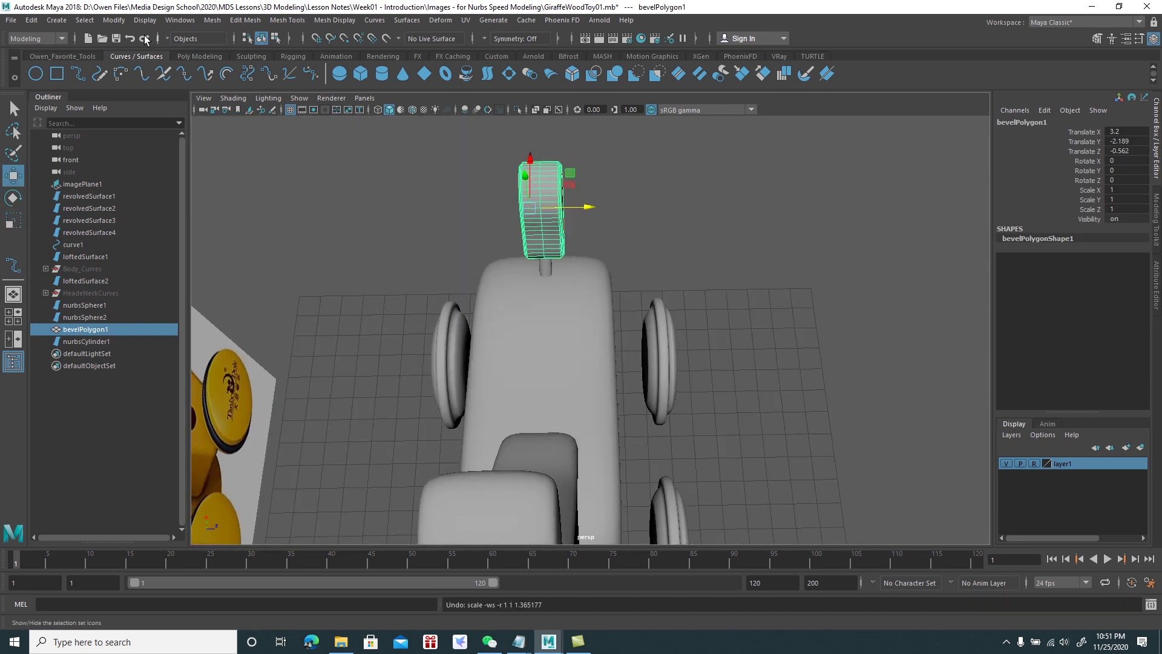
Center the oval piece's pivot and scale it slightly thicker along X
click(114, 20)
click(155, 110)
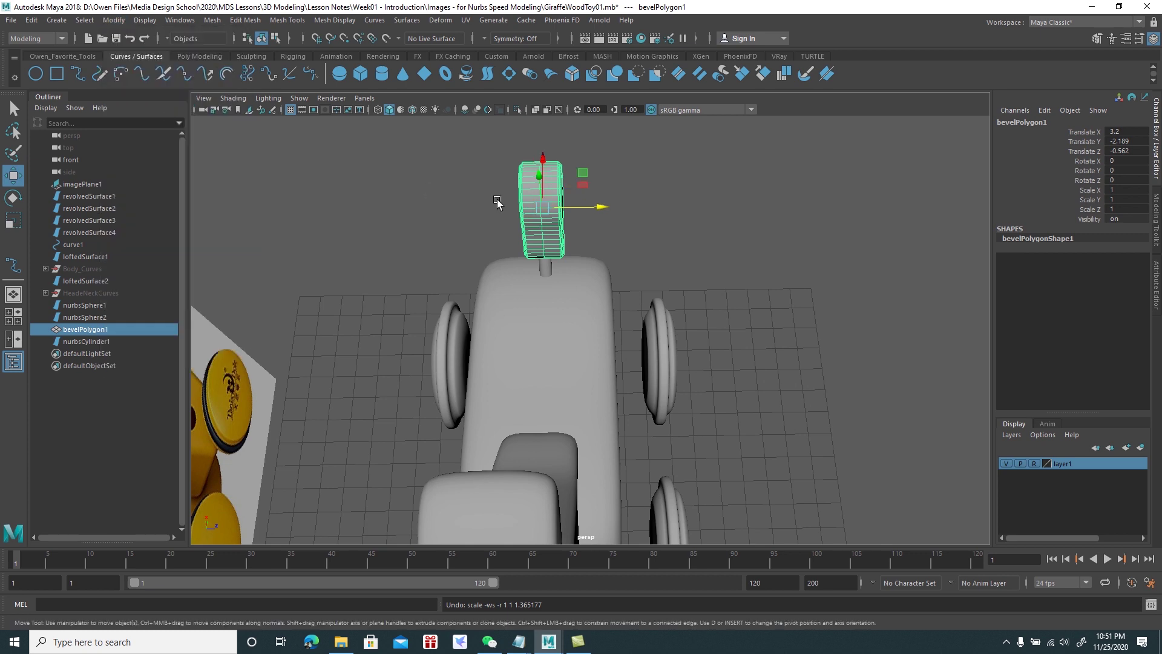
key(r)
drag(597, 207, 606, 210)
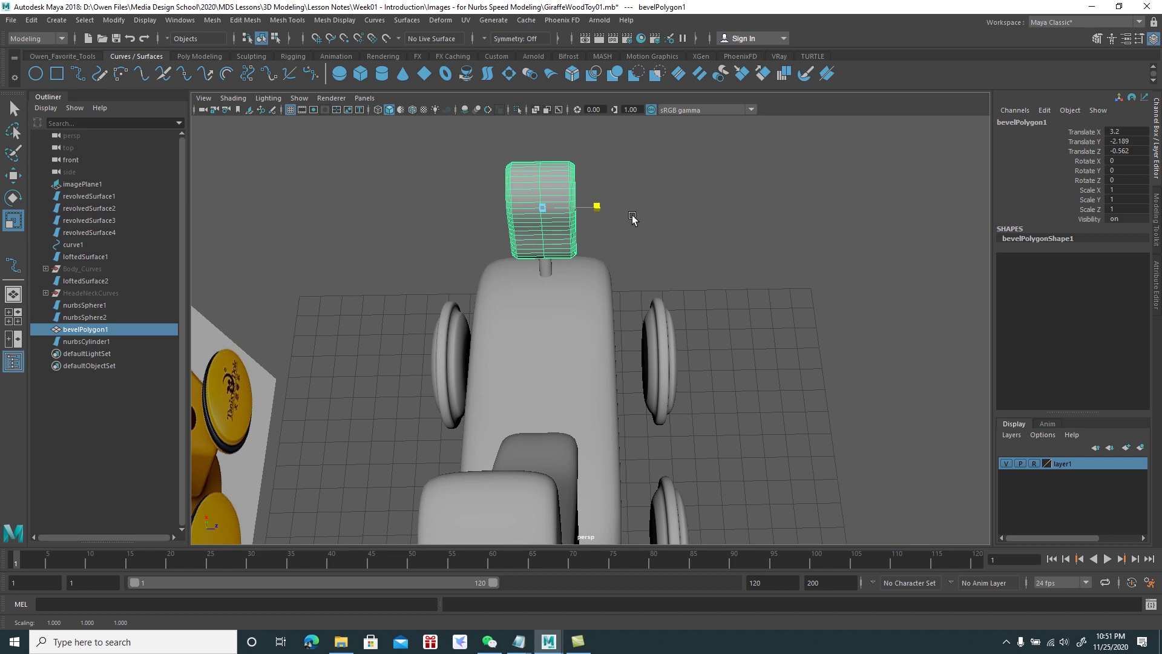
key(w)
Select the lofted neck-and-head surface, loftedSurface2
mouse_move(638, 235)
alt+mouse_down()
mouse_move(560, 230)
mouse_move(577, 250)
mouse_move(691, 262)
alt+mouse_up()
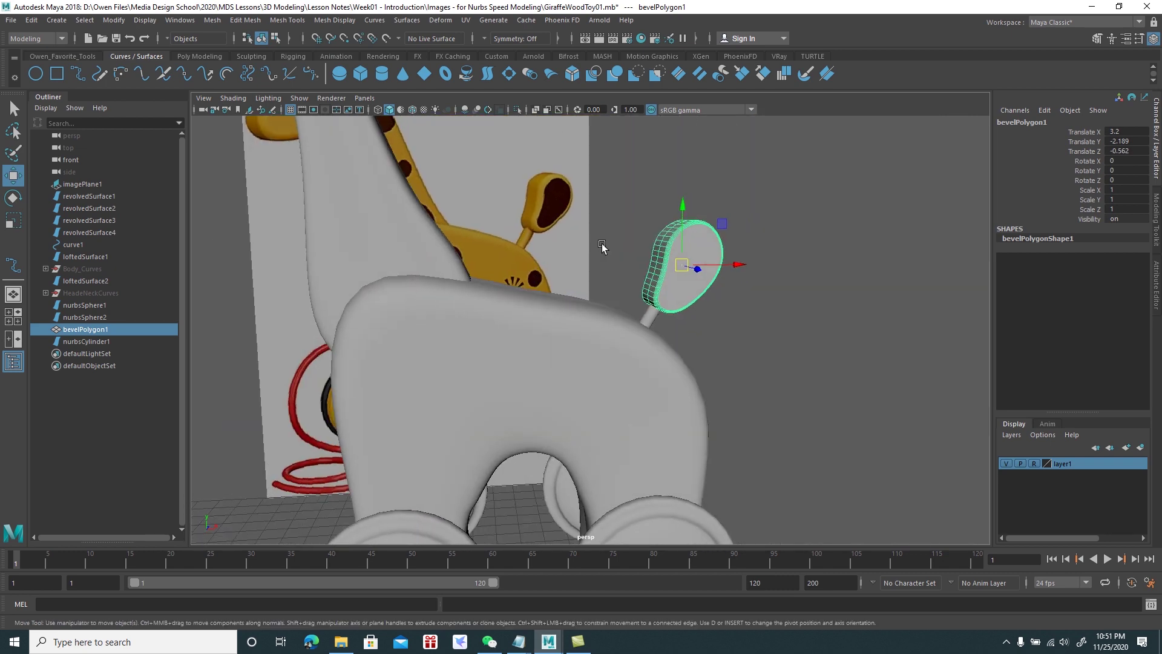
mouse_move(691, 262)
alt+mouse_down()
mouse_move(640, 234)
mouse_move(796, 307)
alt+mouse_up()
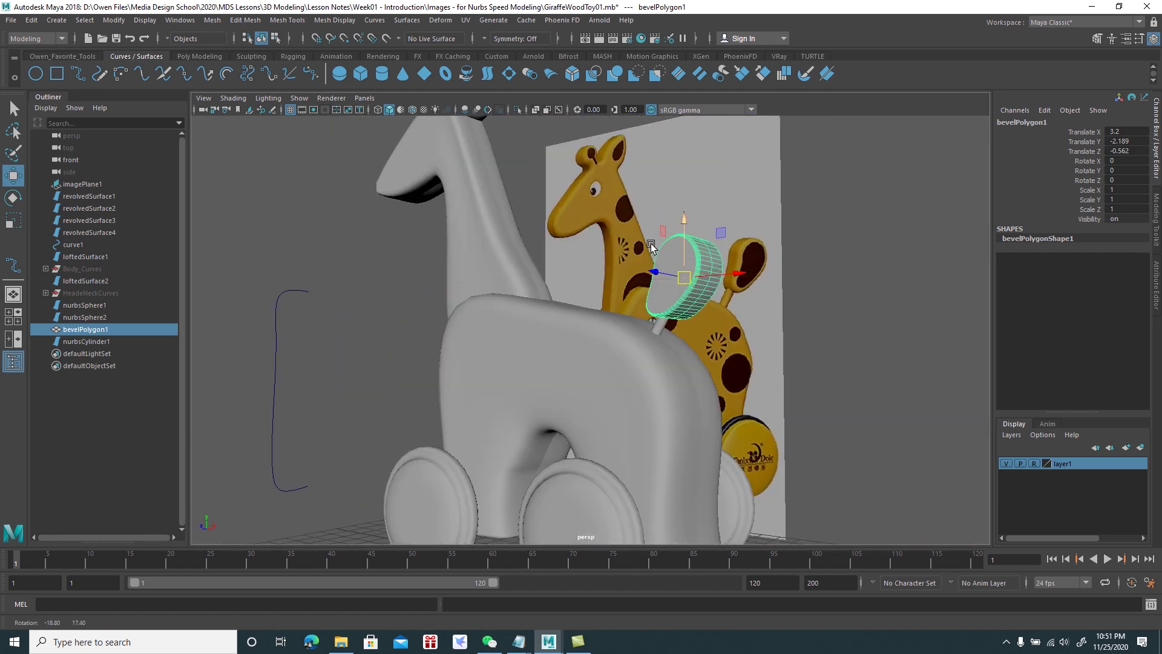
click(772, 286)
alt+drag(772, 285, 623, 345)
mouse_move(623, 345)
alt+right_down()
mouse_move(571, 349)
mouse_move(633, 372)
alt+right_up()
mouse_move(633, 372)
alt+mouse_down()
mouse_move(703, 284)
mouse_move(736, 275)
mouse_move(714, 291)
alt+mouse_up()
click(702, 285)
alt+right_drag(714, 291, 659, 321)
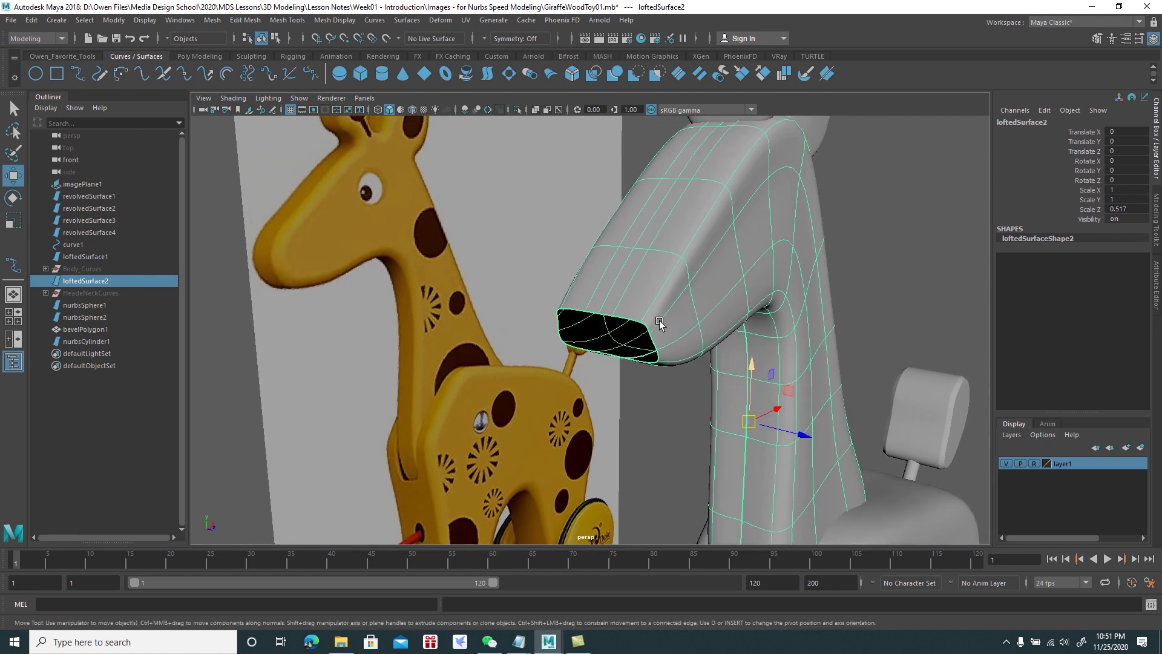
Insert an extra isoparm near the neck's open end
right_click(641, 278)
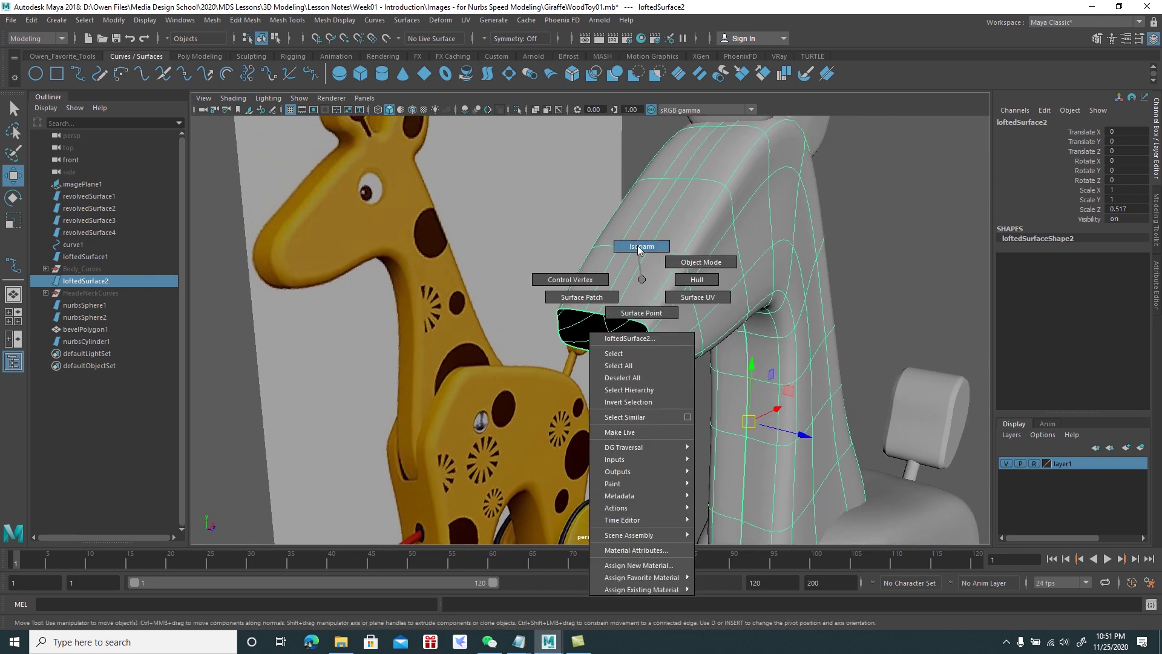
click(640, 247)
alt+drag(619, 277, 629, 324)
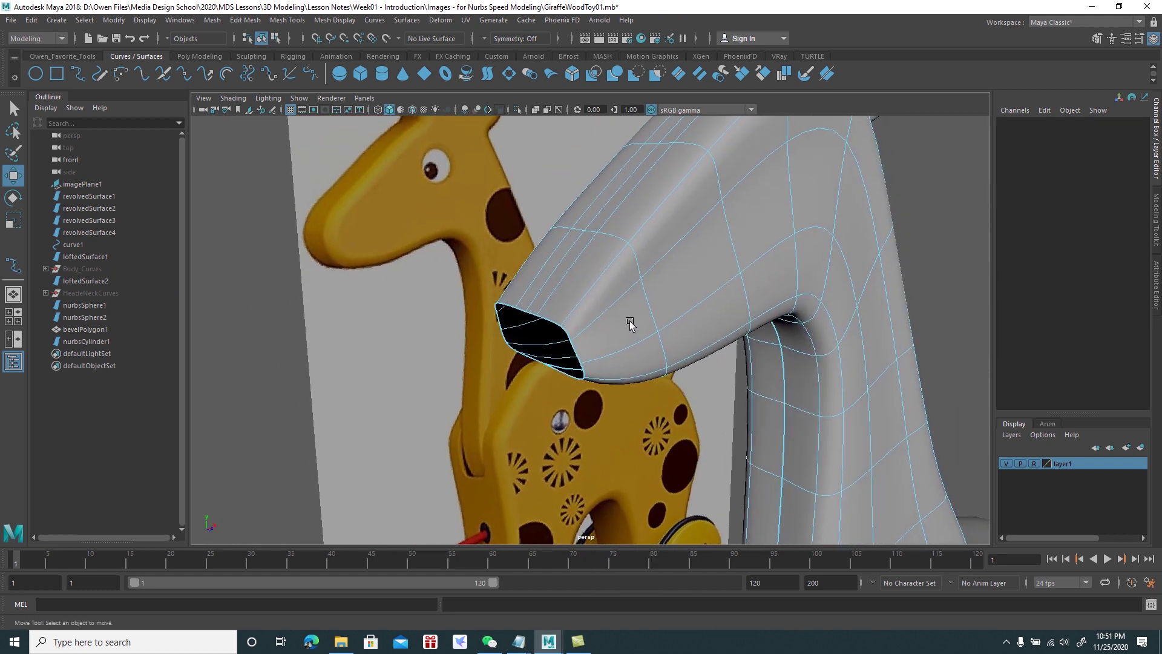
click(572, 308)
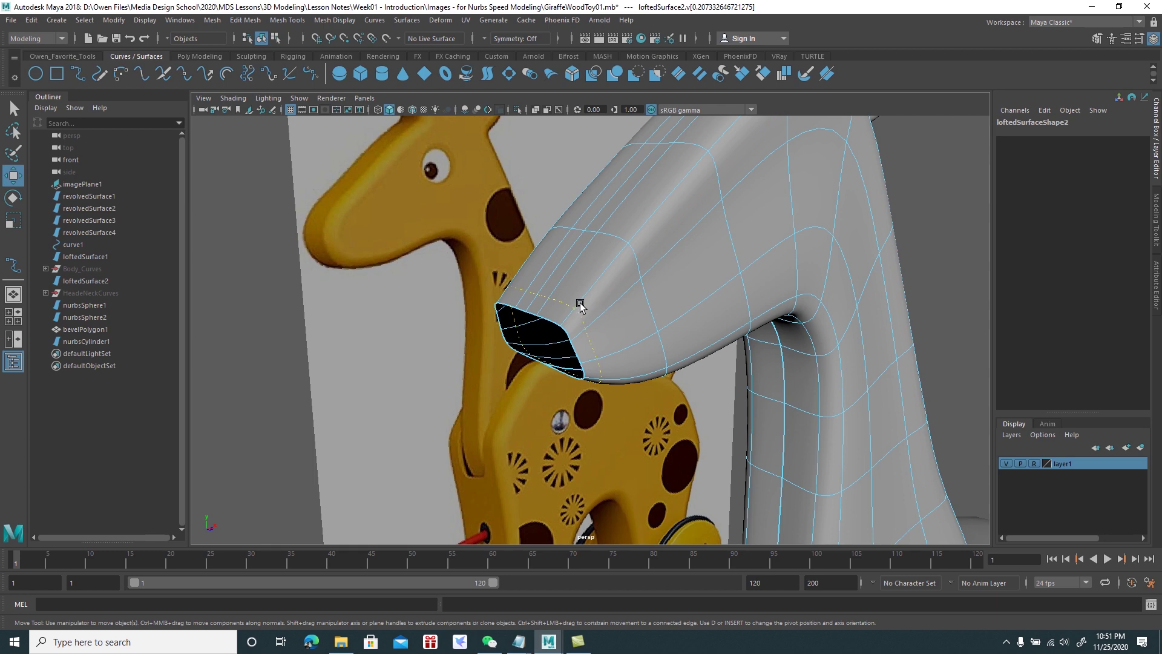
click(406, 20)
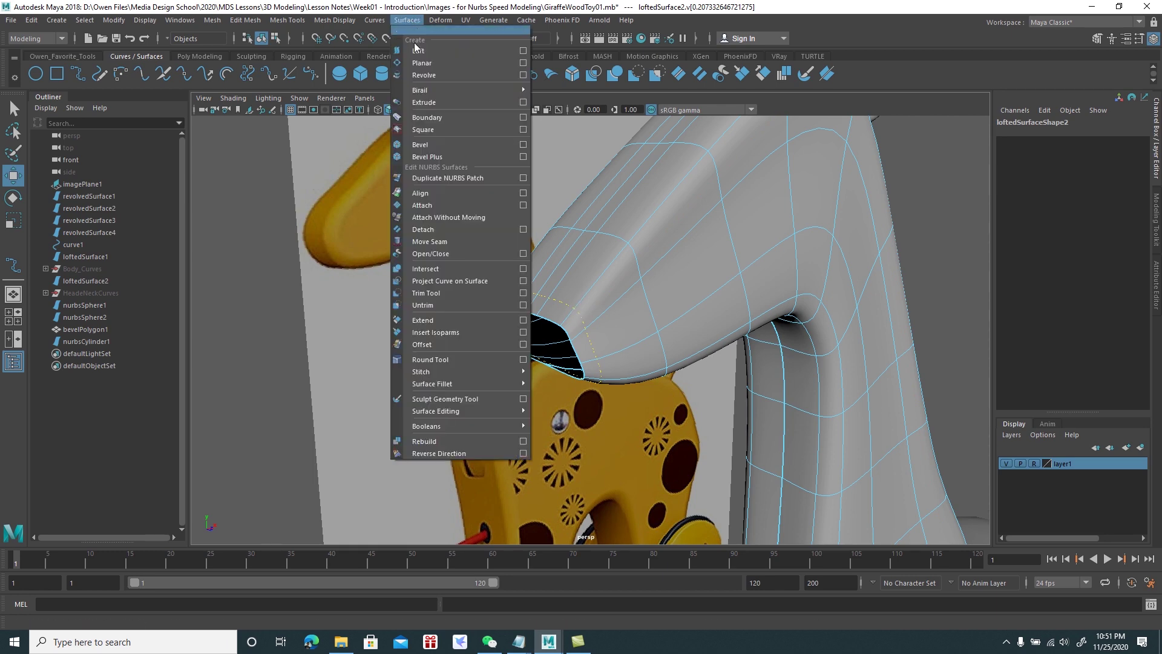
click(452, 332)
Narrow the neck opening by scaling its end CV row and shifting it right
right_drag(581, 266, 599, 279)
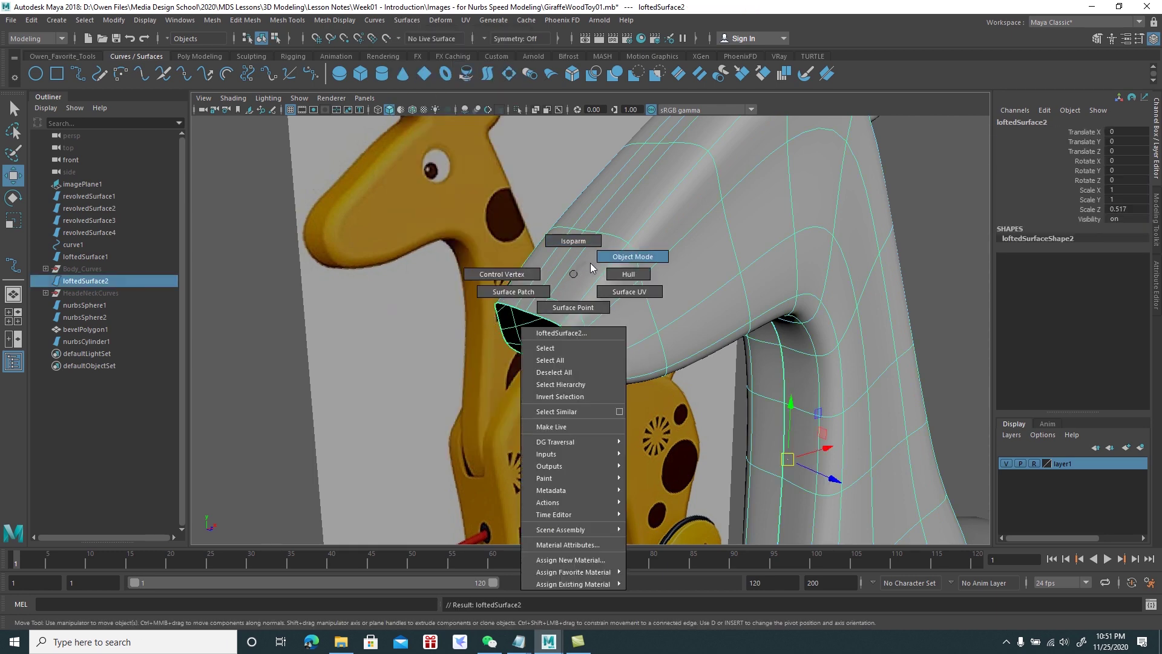
mouse_move(599, 280)
alt+mouse_down()
mouse_move(555, 314)
mouse_move(575, 345)
mouse_move(563, 351)
alt+mouse_up()
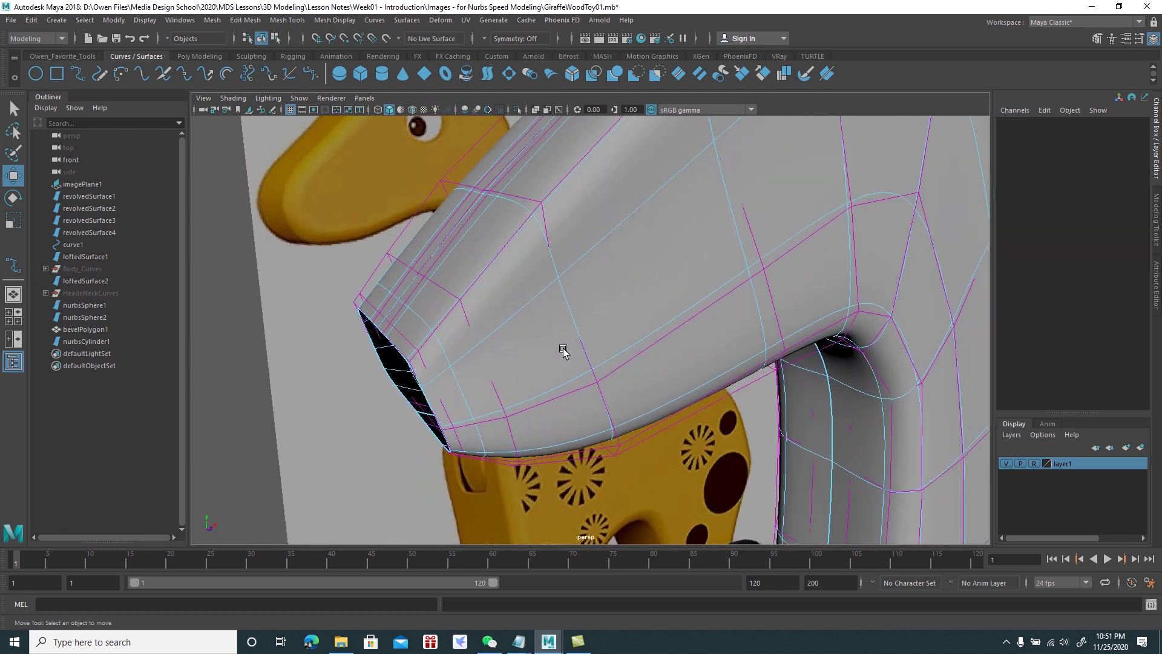
click(390, 343)
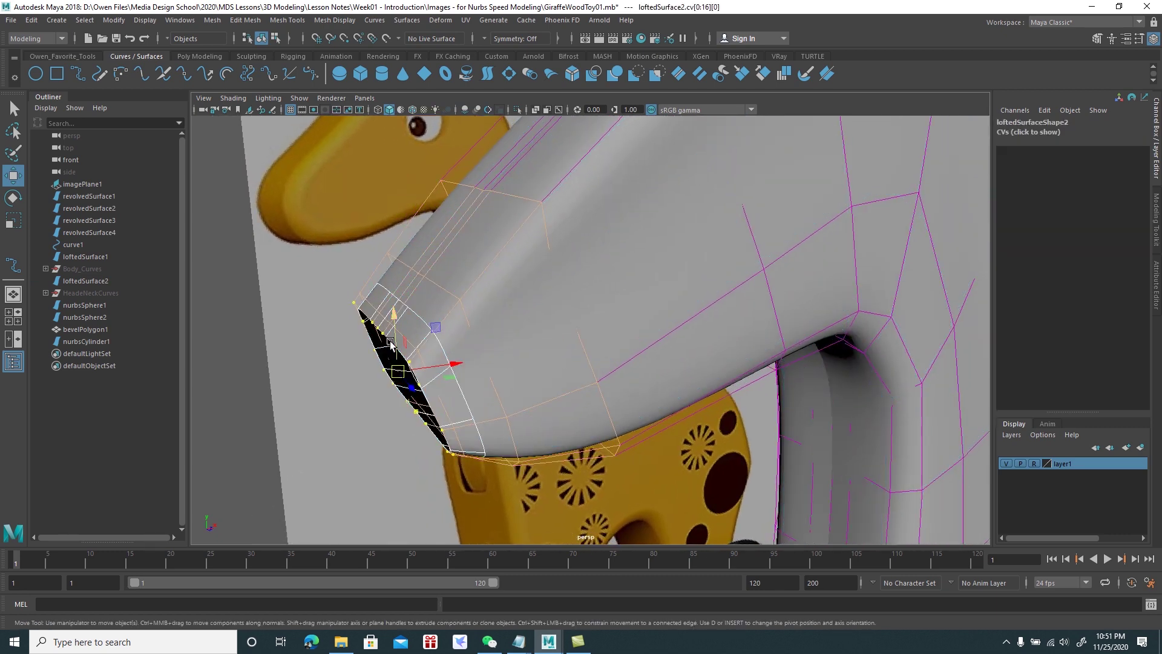
key(r)
drag(398, 372, 342, 434)
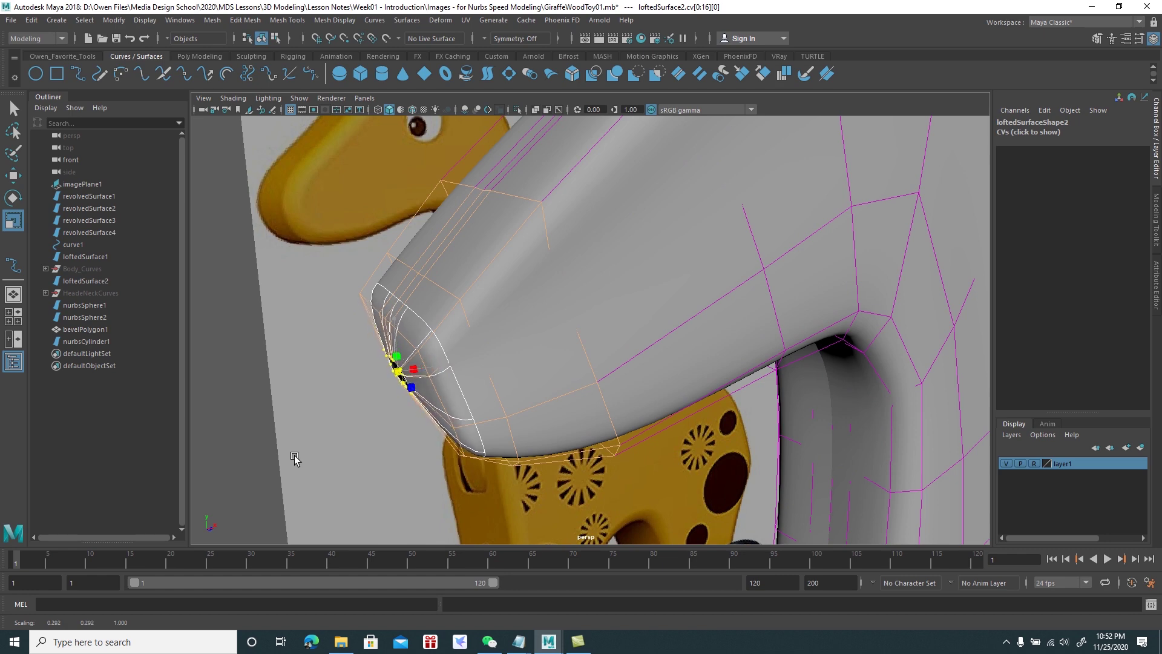
key(w)
drag(434, 365, 462, 357)
Adjust the end CV row's position and size to reshape the tip
scroll(463, 353, down, 5)
scroll(437, 362, up, 5)
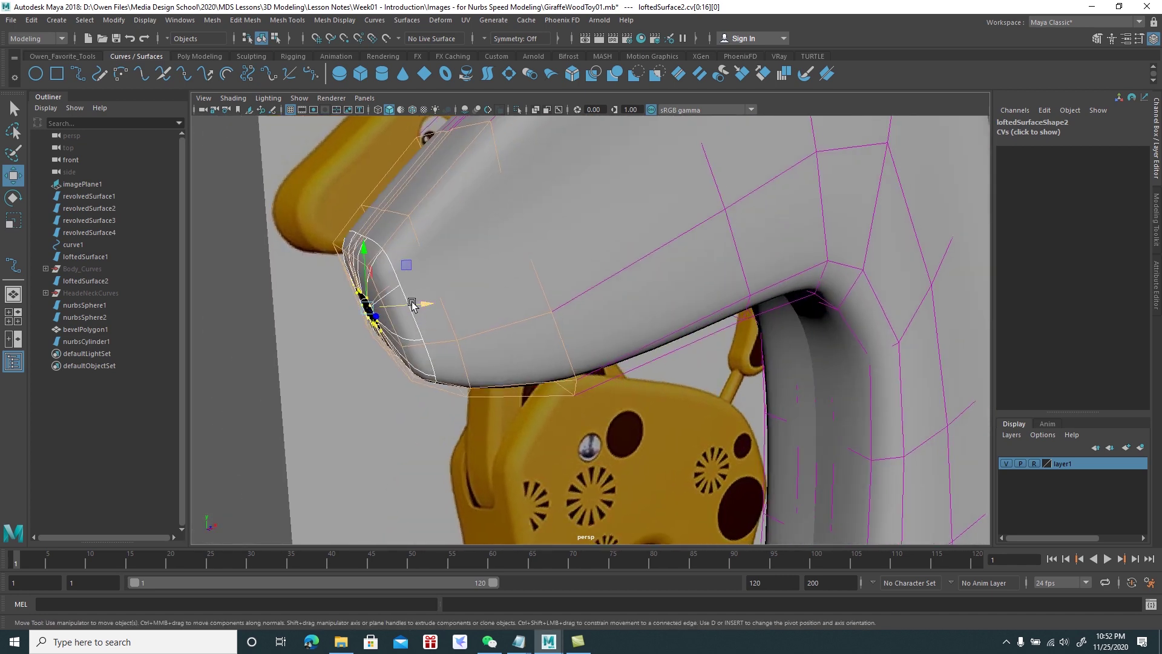
drag(412, 304, 405, 309)
middle_drag(397, 267, 391, 279)
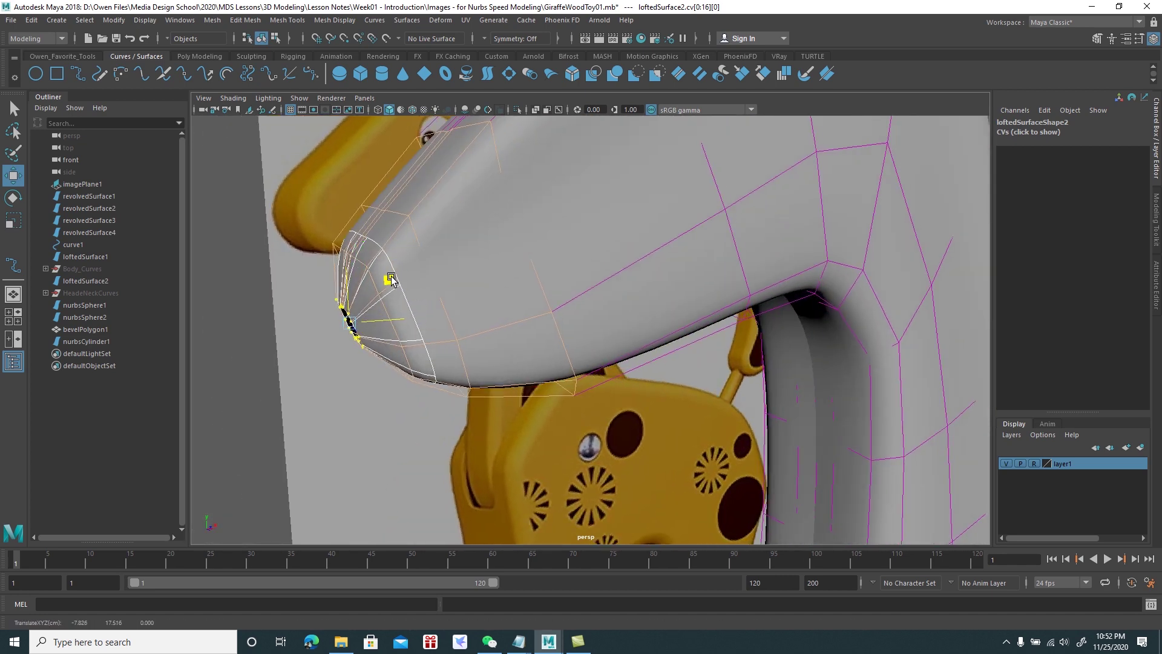
alt+drag(390, 278, 405, 270)
key(r)
mouse_move(466, 316)
mouse_down()
mouse_move(538, 294)
mouse_move(528, 297)
mouse_up()
key(w)
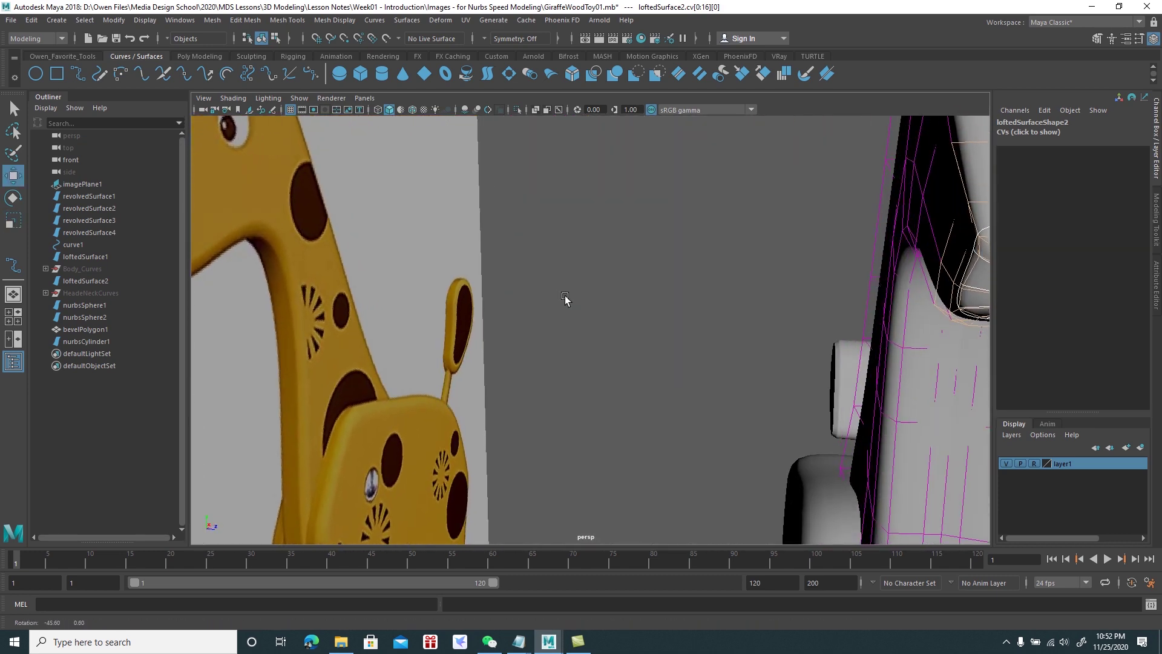
alt+drag(528, 297, 517, 302)
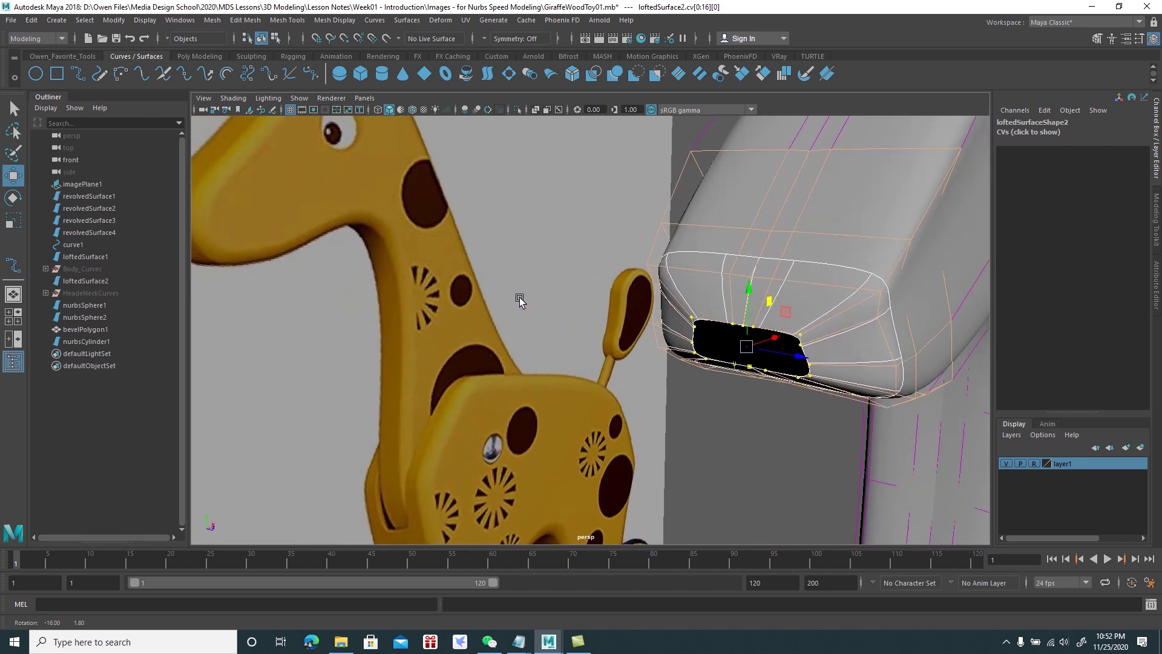
scroll(515, 301, down, 3)
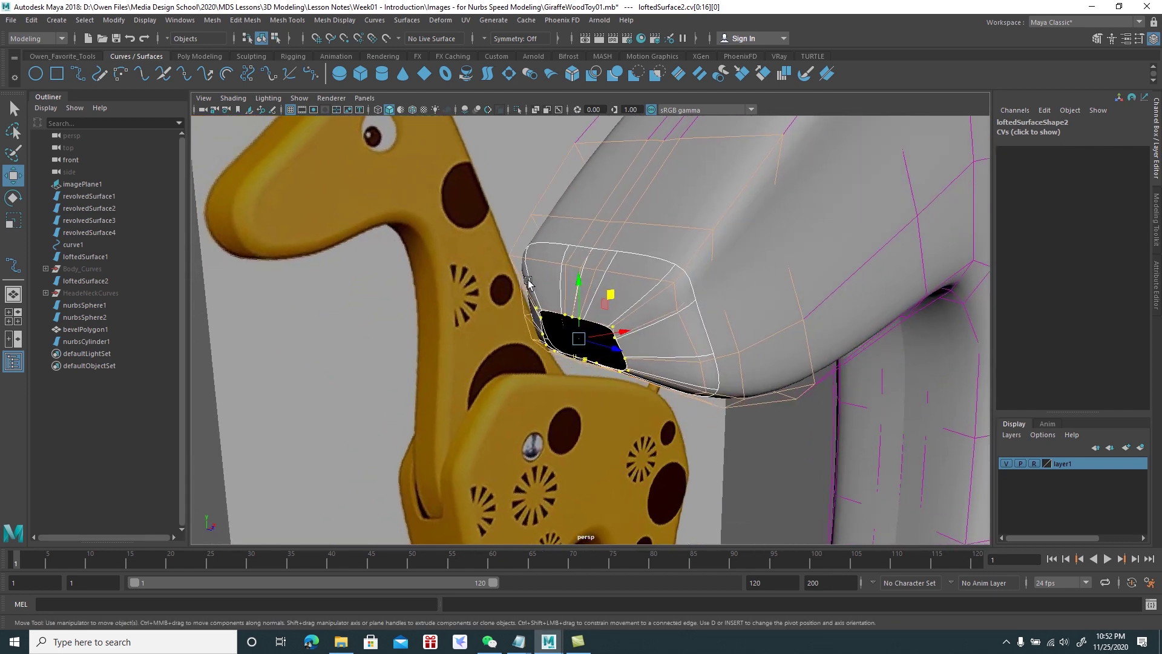
Return the neck to object mode and switch it to isoparm selection
right_drag(617, 238, 625, 220)
click(651, 224)
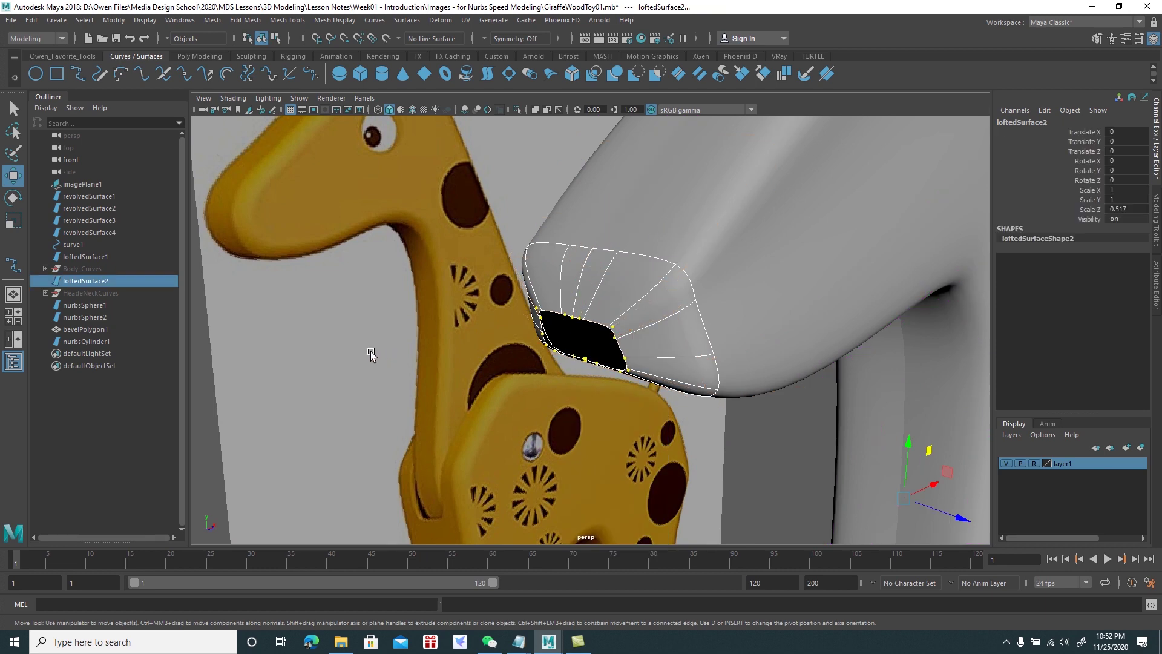
click(208, 429)
click(592, 305)
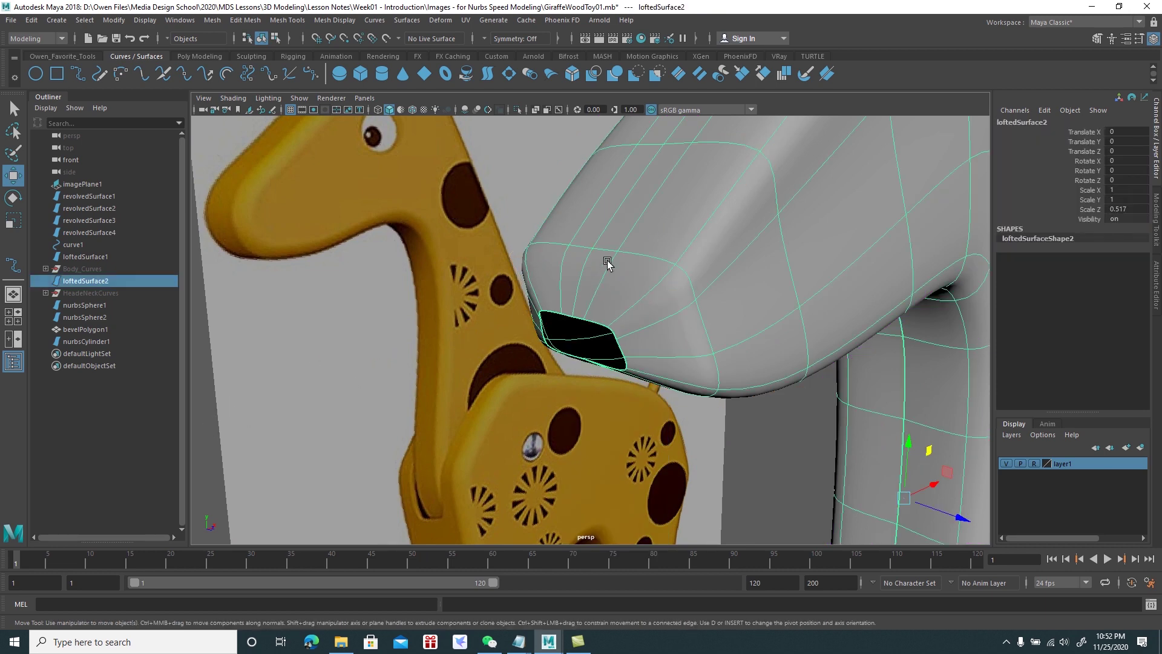
right_click(607, 259)
click(608, 229)
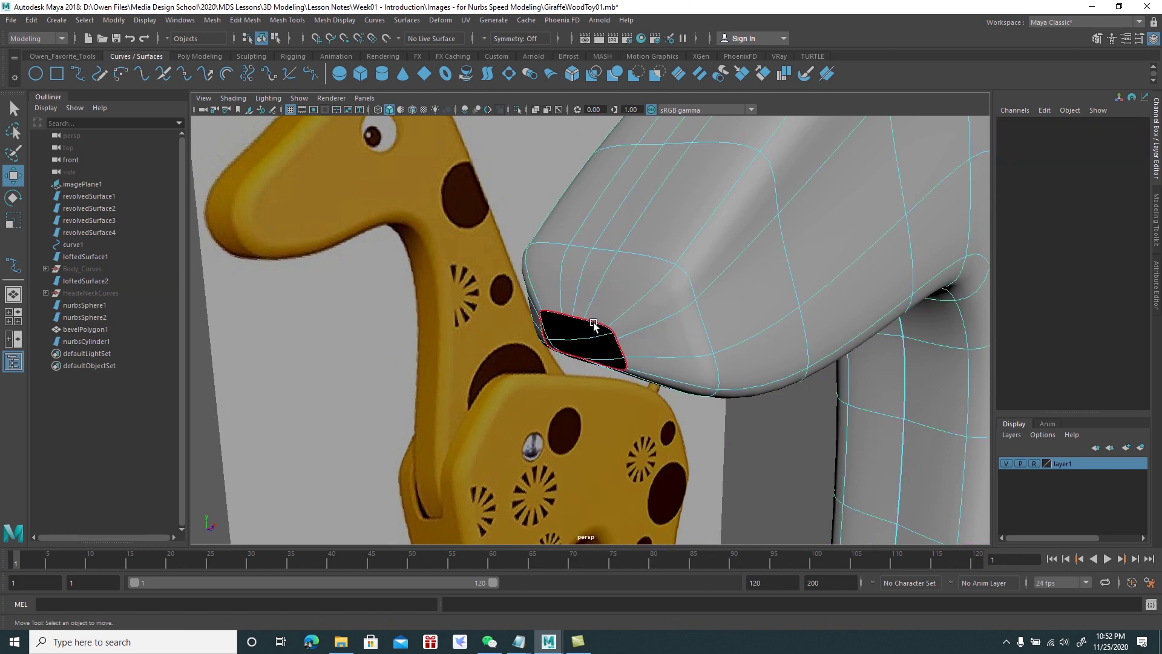
Cap the neck opening's edge isoparm with a Planar surface and delete its history
click(594, 325)
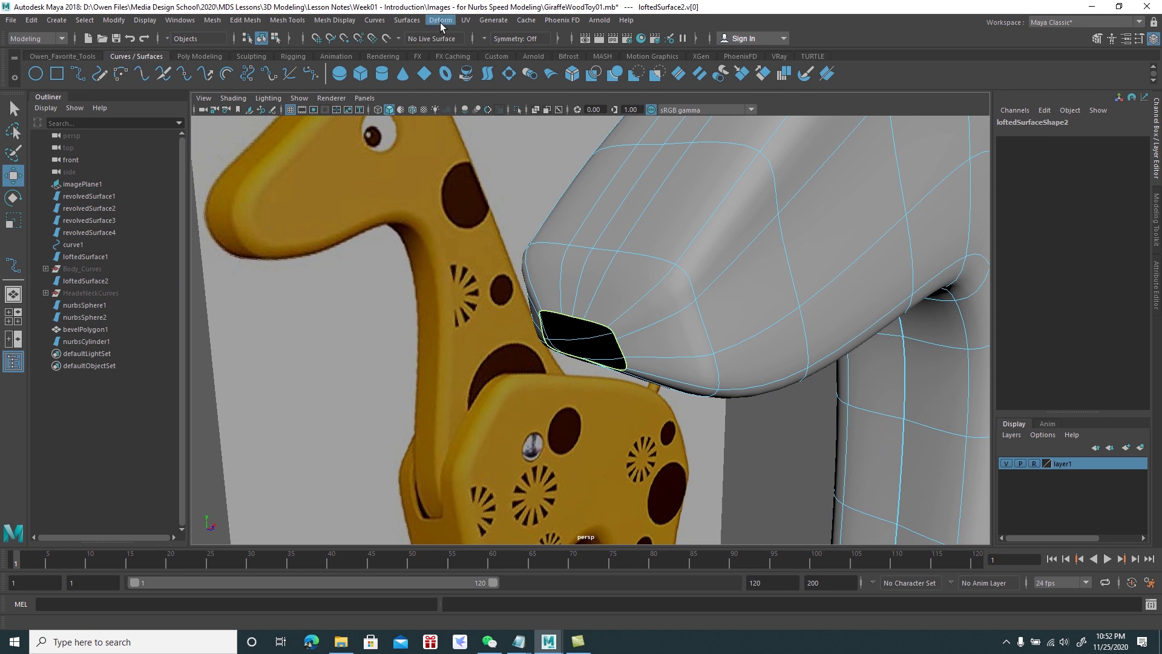
click(417, 22)
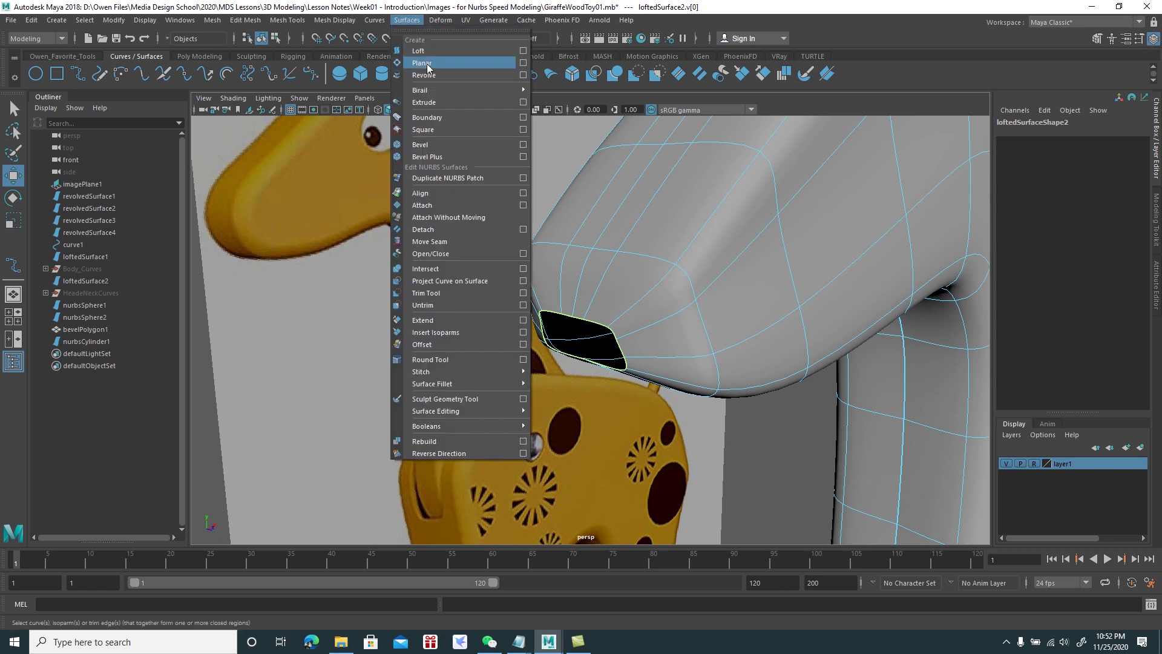
click(425, 63)
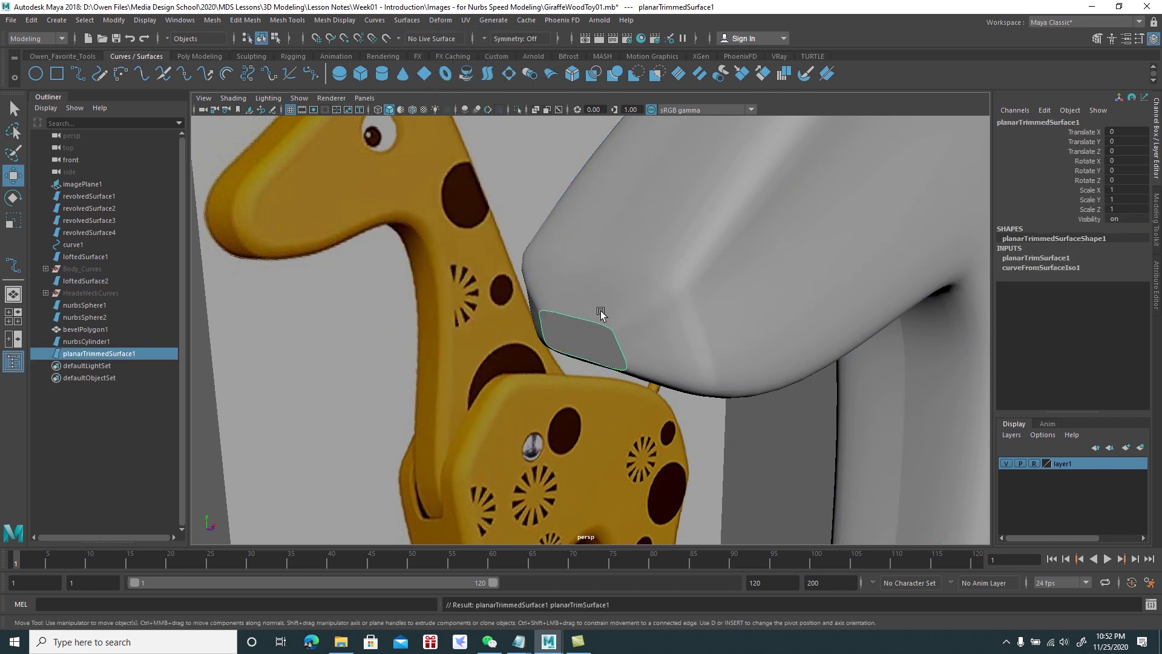
key(alt+shift+d)
scroll(581, 327, down, 5)
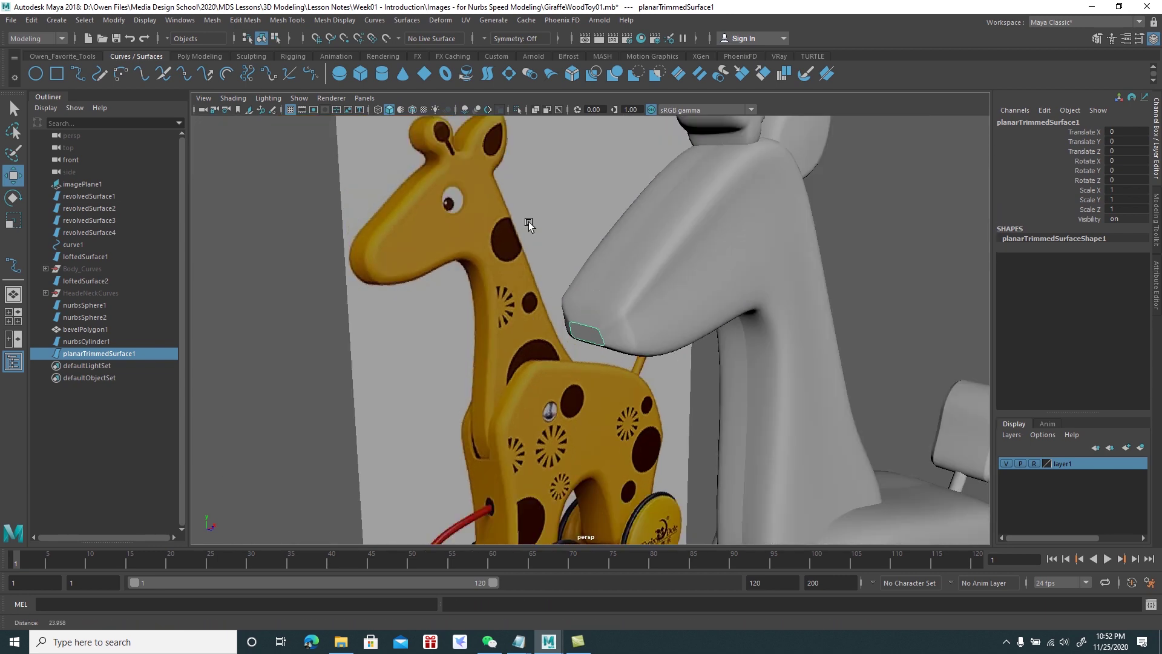
scroll(529, 266, down, 3)
click(385, 276)
mouse_move(385, 276)
alt+mouse_down()
mouse_move(391, 285)
mouse_move(355, 285)
mouse_move(365, 306)
mouse_move(368, 295)
mouse_move(351, 288)
mouse_move(366, 271)
mouse_move(277, 291)
mouse_move(350, 270)
mouse_move(499, 343)
mouse_move(496, 191)
alt+mouse_up()
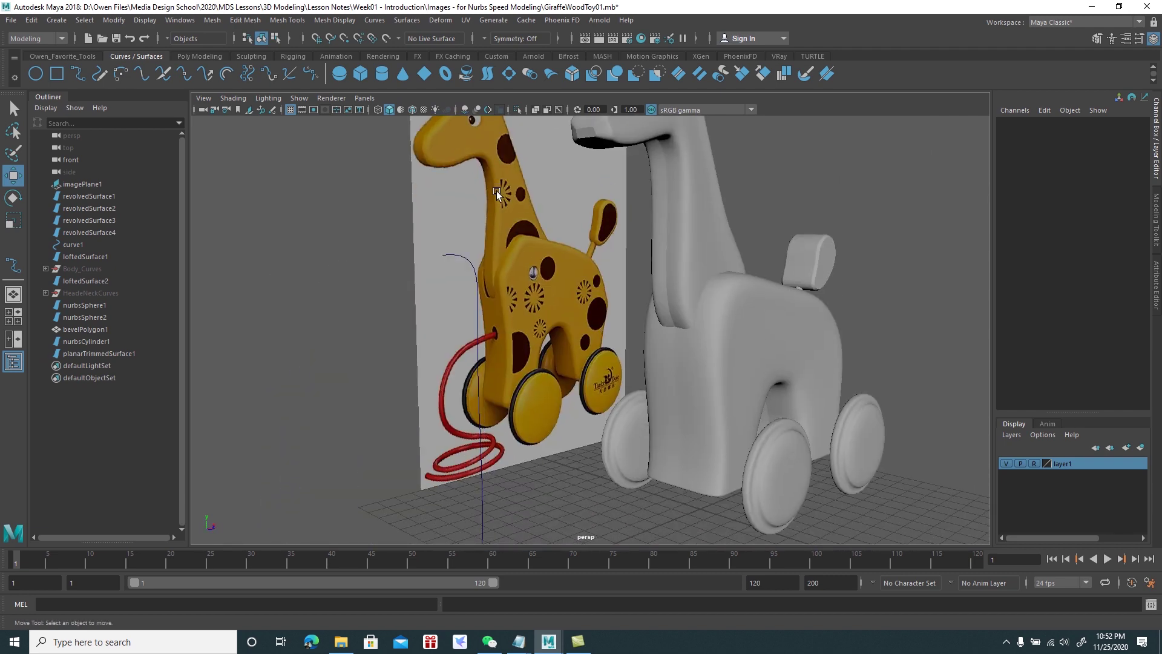
Slide a wheel pair along Z so it sits snug against the body
scroll(636, 273, up, 5)
click(775, 346)
scroll(775, 346, down, 5)
mouse_move(732, 368)
alt+mouse_down()
mouse_move(781, 375)
mouse_move(783, 397)
mouse_move(793, 380)
alt+mouse_up()
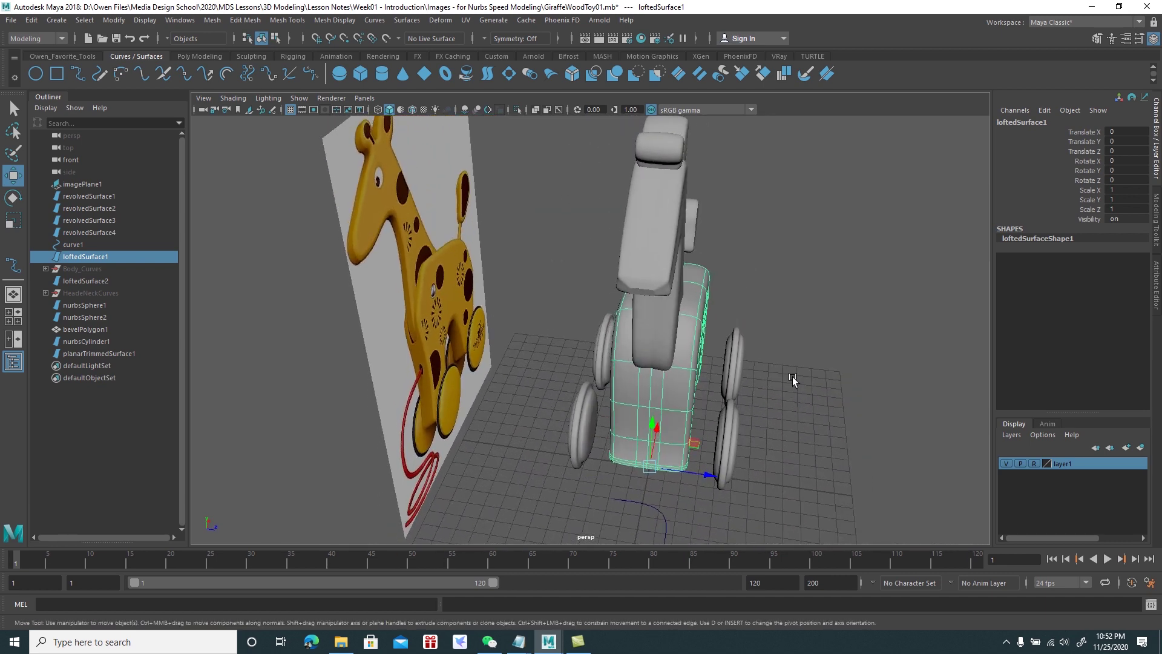
mouse_move(733, 419)
mouse_down()
mouse_move(729, 431)
mouse_move(768, 455)
mouse_move(598, 416)
mouse_up()
drag(630, 361, 653, 367)
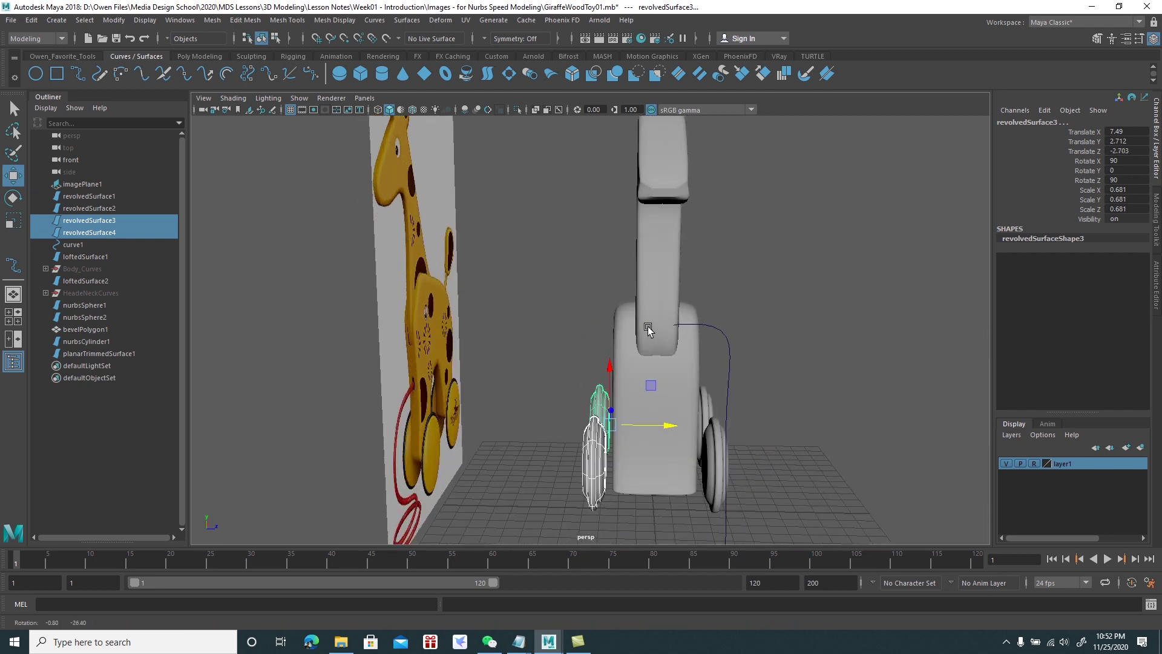
click(654, 367)
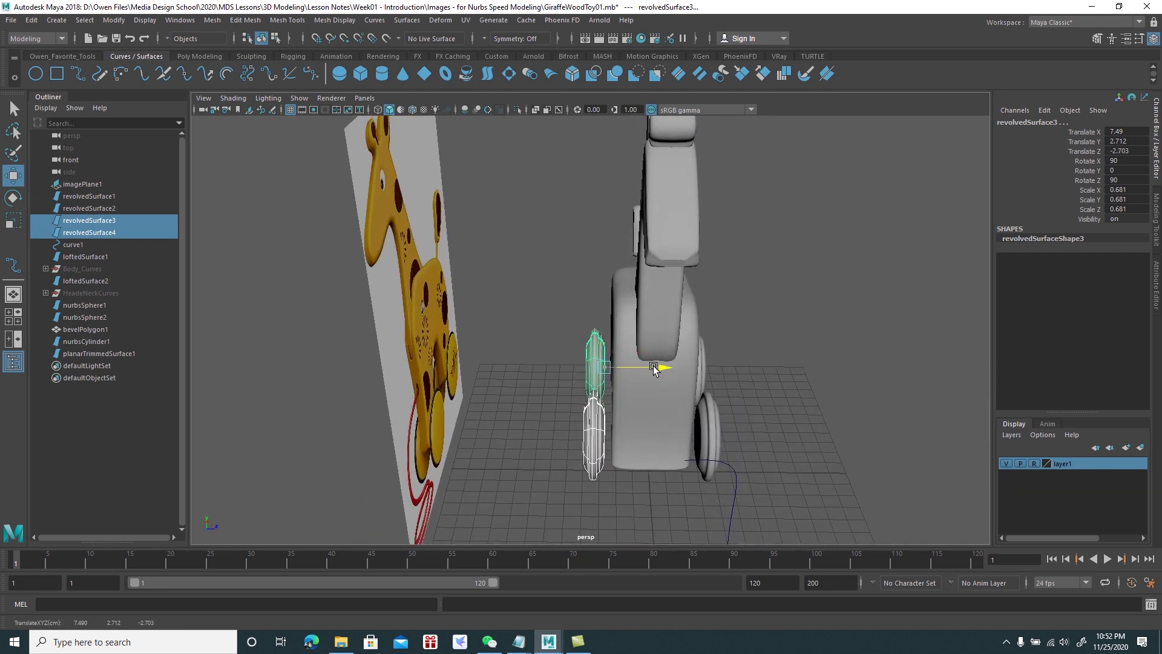
mouse_move(659, 371)
alt+mouse_down()
mouse_move(758, 329)
mouse_move(820, 349)
mouse_move(718, 337)
mouse_move(786, 344)
alt+mouse_up()
click(810, 332)
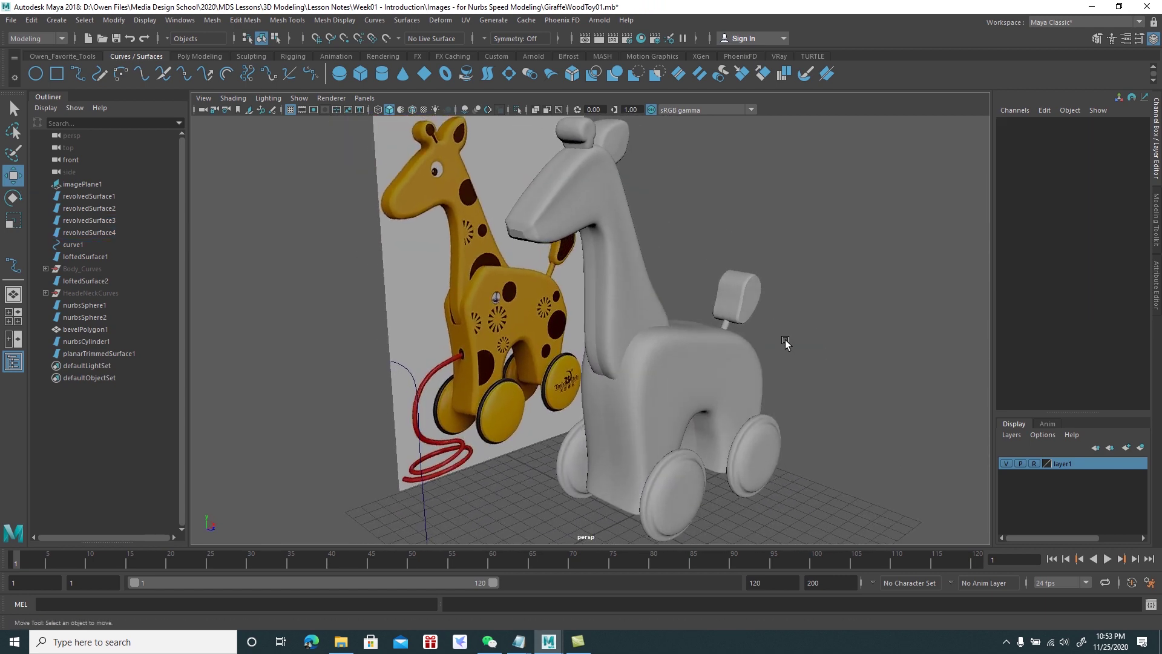
key(g)
alt+drag(431, 166, 570, 329)
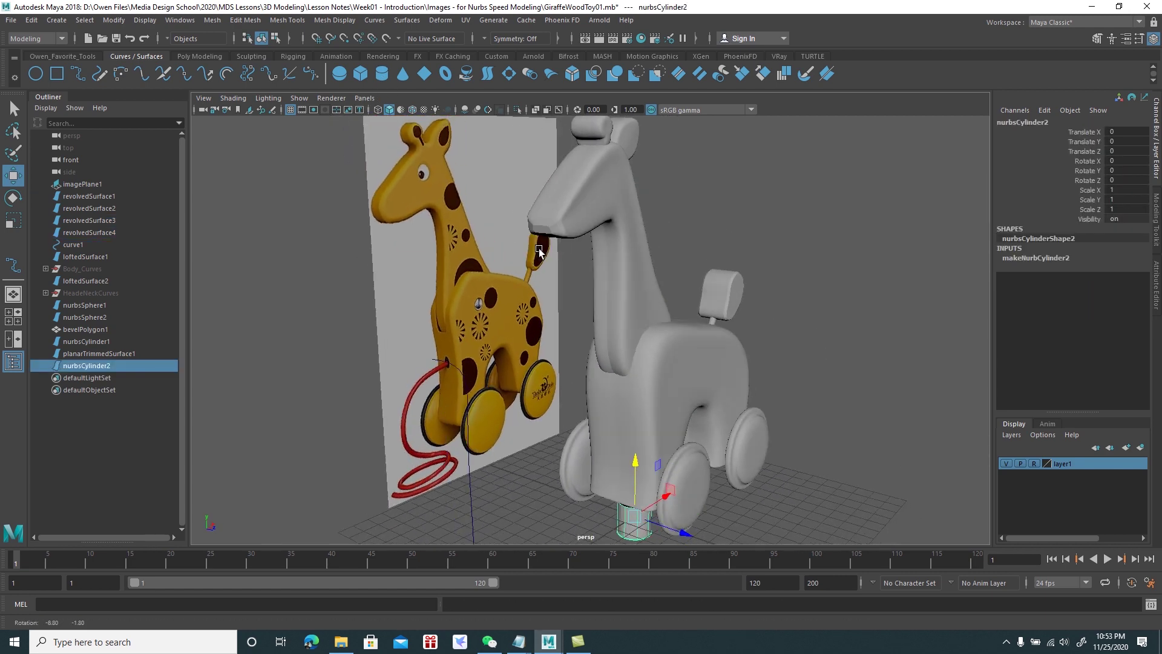
Lay the new cylinder on its side (X -90) and scale it to 0.479
mouse_move(636, 403)
mouse_down()
mouse_move(611, 407)
mouse_move(624, 414)
mouse_up()
key(e)
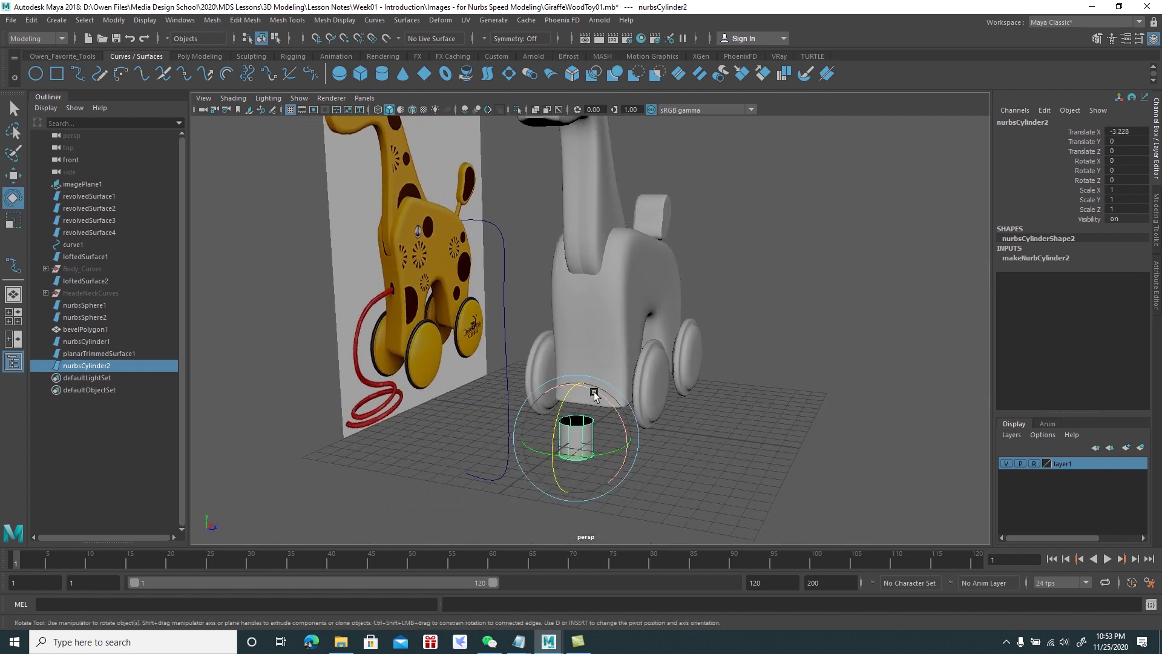
click(617, 416)
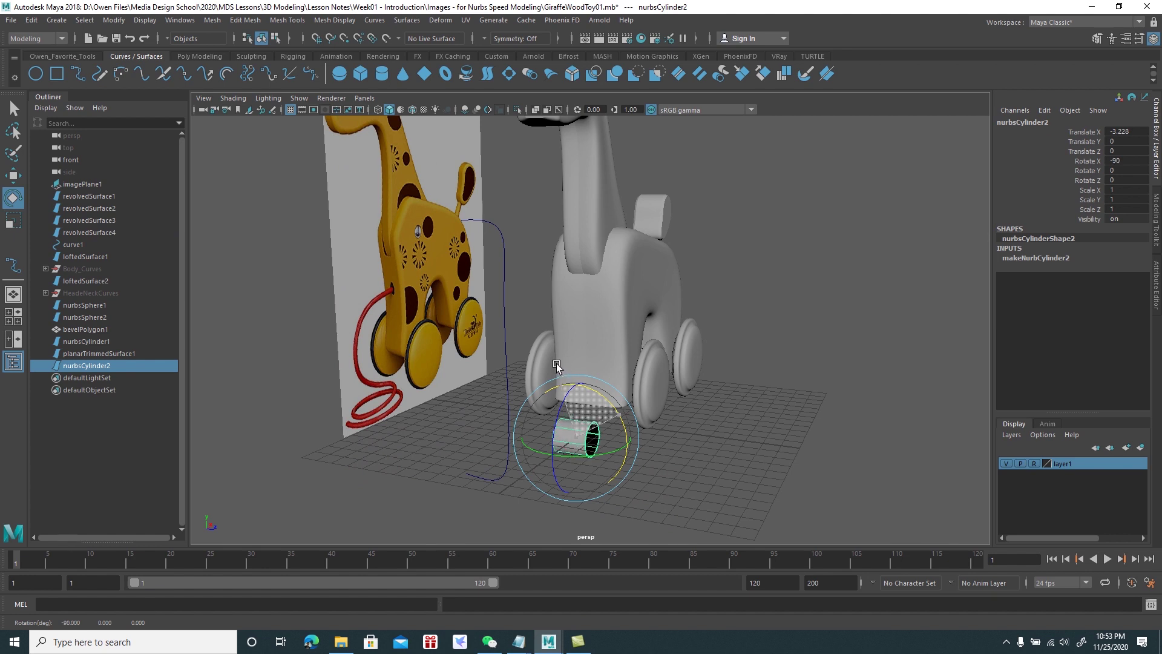
key(r)
mouse_move(575, 436)
mouse_down()
mouse_move(613, 401)
mouse_move(524, 490)
mouse_up()
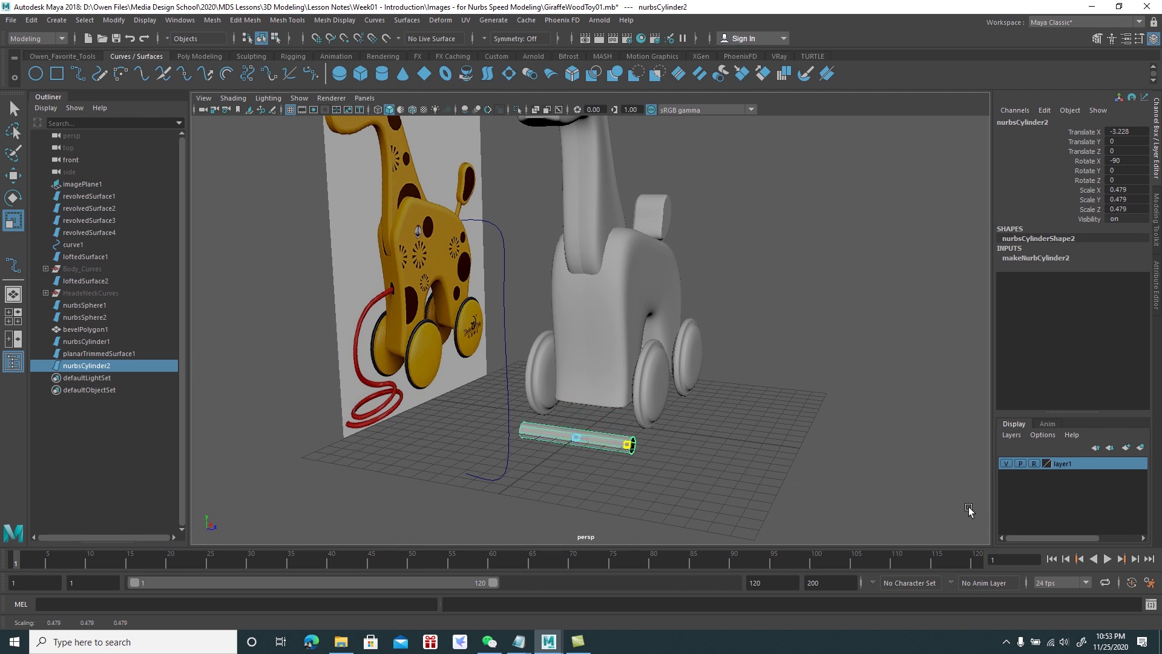
mouse_move(933, 504)
alt+mouse_down()
mouse_move(681, 407)
mouse_move(685, 433)
mouse_move(636, 416)
mouse_move(659, 446)
alt+mouse_up()
key(w)
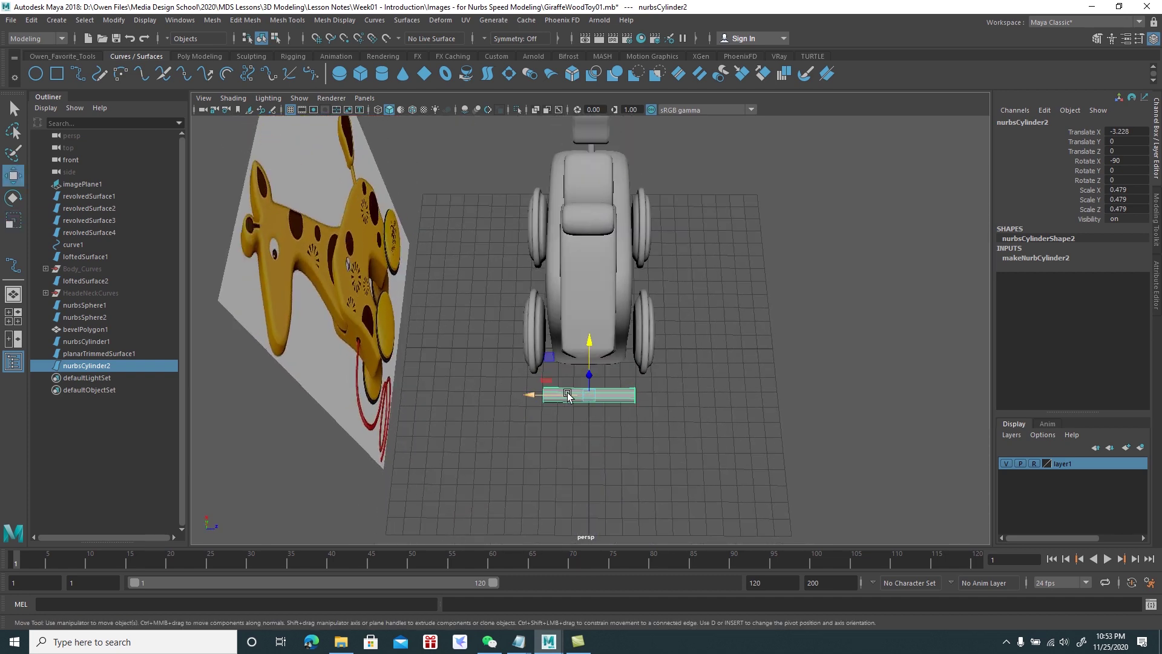
mouse_move(549, 398)
alt+mouse_down()
mouse_move(587, 358)
mouse_move(517, 384)
mouse_move(599, 351)
mouse_move(779, 355)
mouse_move(650, 378)
mouse_move(670, 397)
alt+mouse_up()
Duplicate the slim cylinder and line the copy up as an axle through the wheels
key(ctrl+d)
mouse_move(664, 352)
mouse_down()
mouse_move(777, 356)
mouse_move(633, 292)
mouse_move(645, 372)
mouse_up()
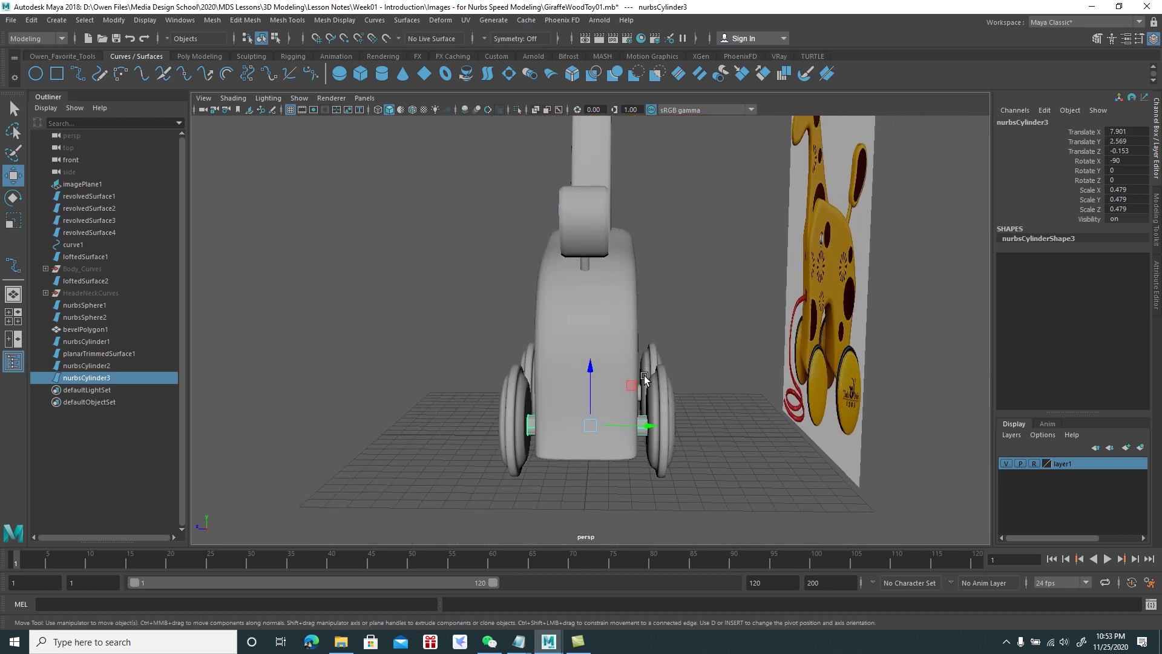
mouse_move(642, 427)
mouse_down()
mouse_move(630, 402)
mouse_move(678, 478)
mouse_move(727, 416)
mouse_move(811, 410)
mouse_up()
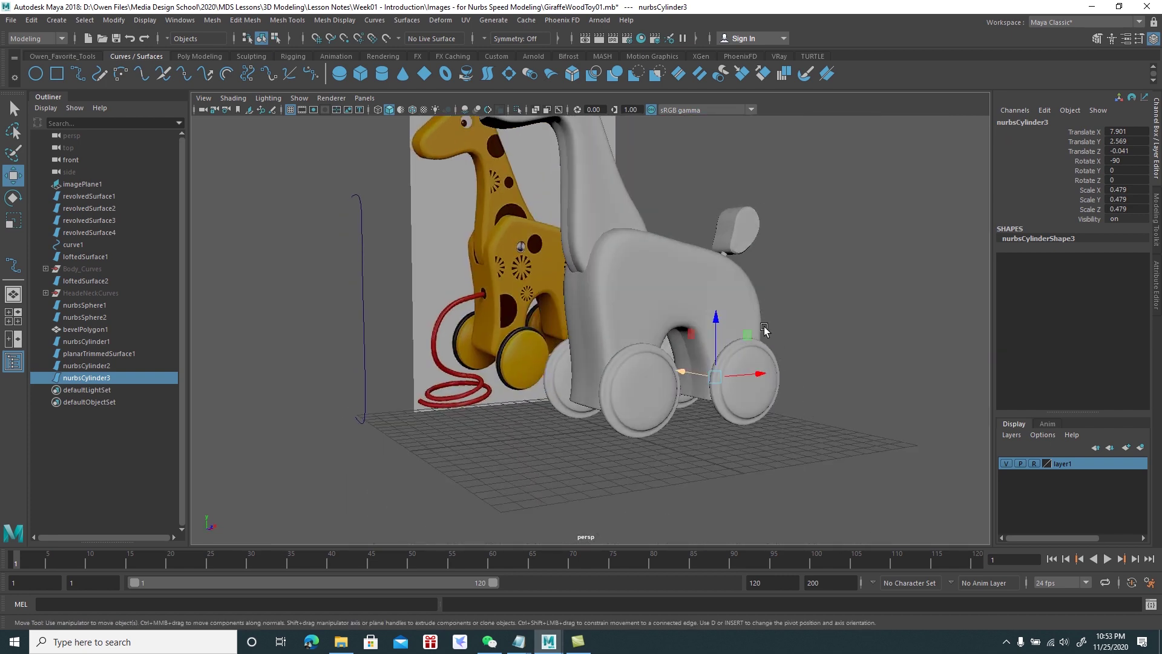
alt+drag(764, 332, 764, 401)
scroll(751, 350, up, 2)
scroll(775, 332, up, 3)
scroll(775, 332, down, 3)
Orbit to the giraffe's opposite side and select its body
mouse_move(680, 278)
alt+mouse_down()
mouse_move(706, 278)
mouse_move(659, 306)
mouse_move(564, 289)
alt+mouse_up()
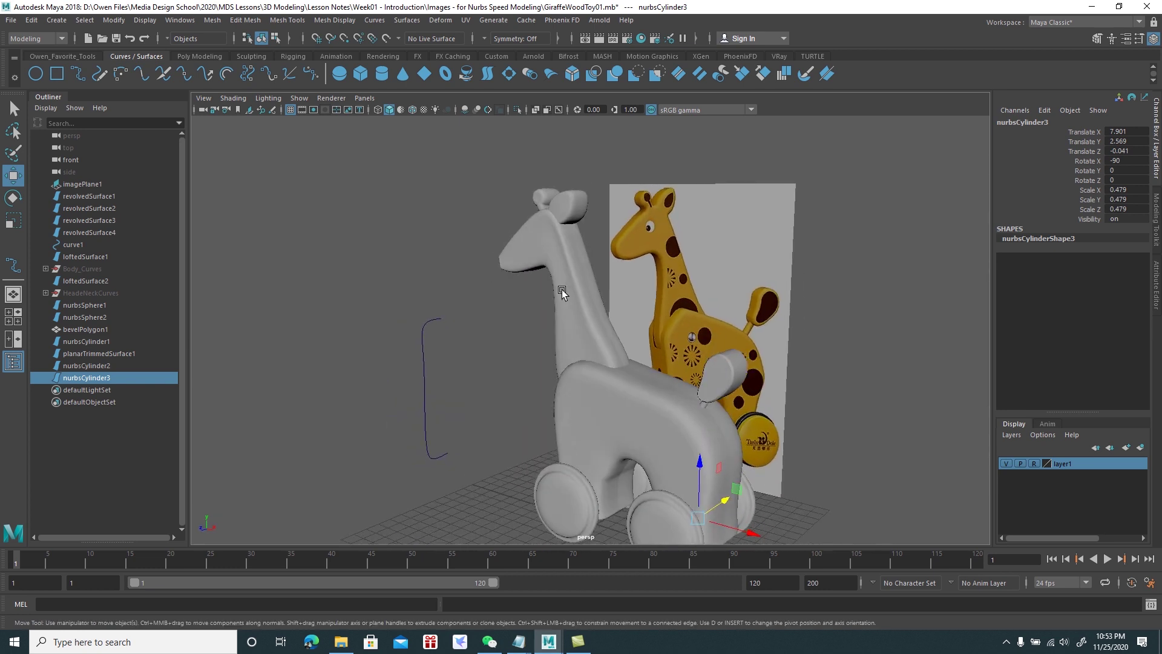
scroll(612, 322, up, 2)
scroll(571, 342, up, 2)
mouse_move(572, 343)
alt+mouse_down()
mouse_move(547, 329)
mouse_move(577, 333)
mouse_move(547, 274)
mouse_move(555, 308)
mouse_move(545, 402)
alt+mouse_up()
click(533, 364)
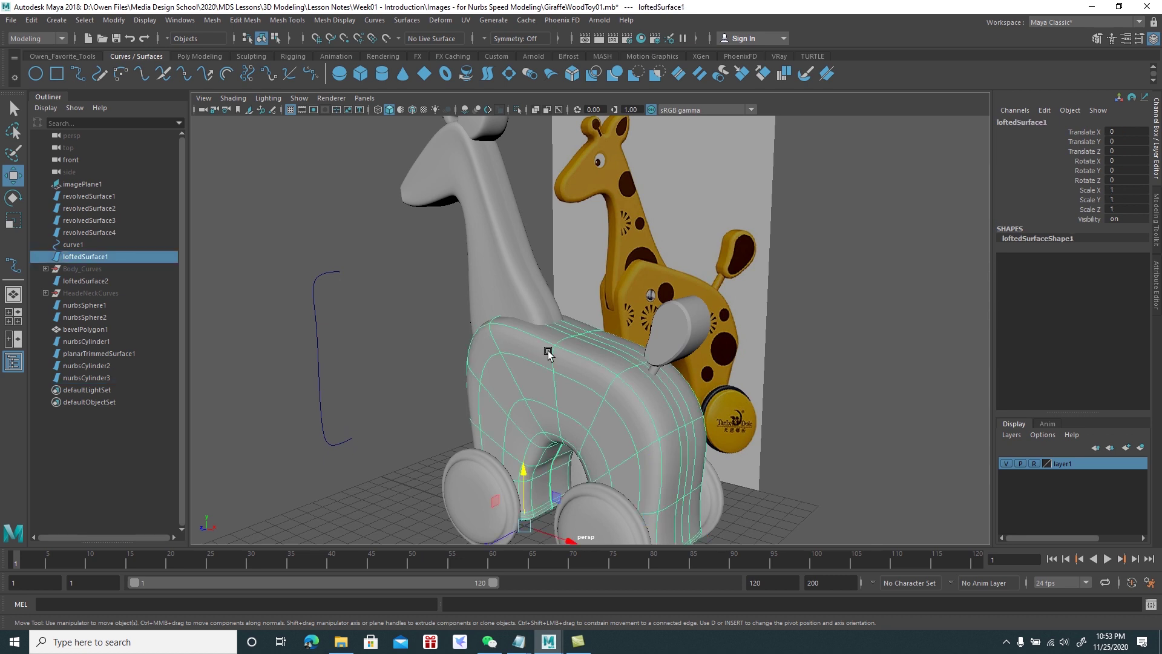
Assign a new Arnold aiStandardSurface material to the body
right_click(548, 352)
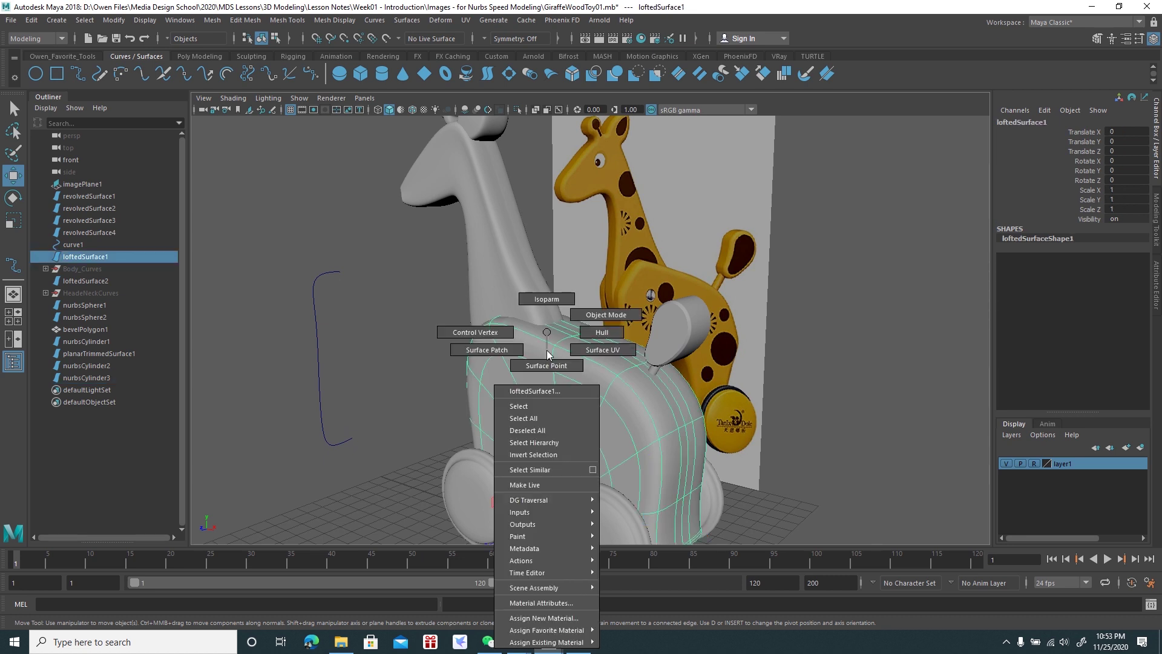
click(555, 617)
click(424, 342)
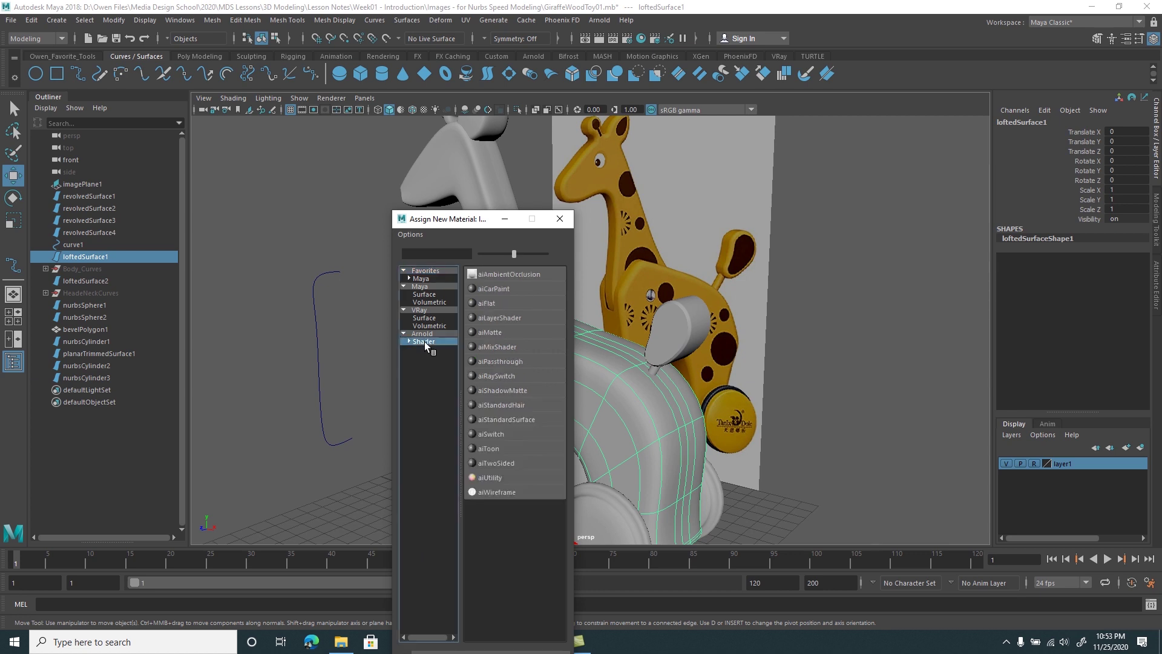
click(516, 421)
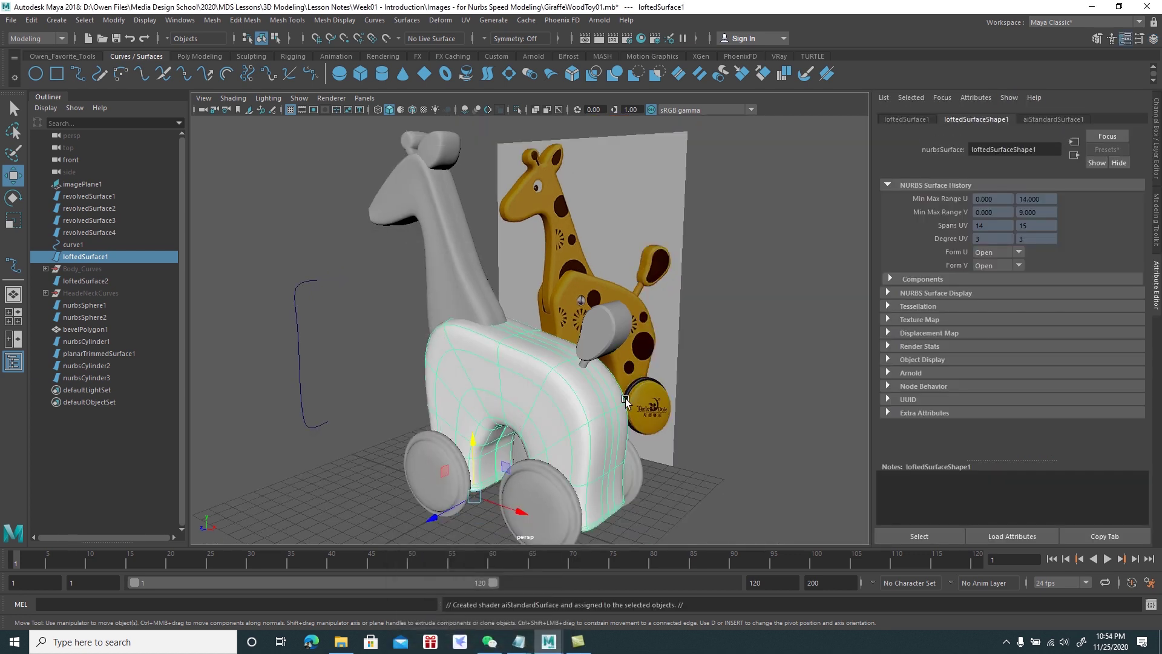
click(1046, 120)
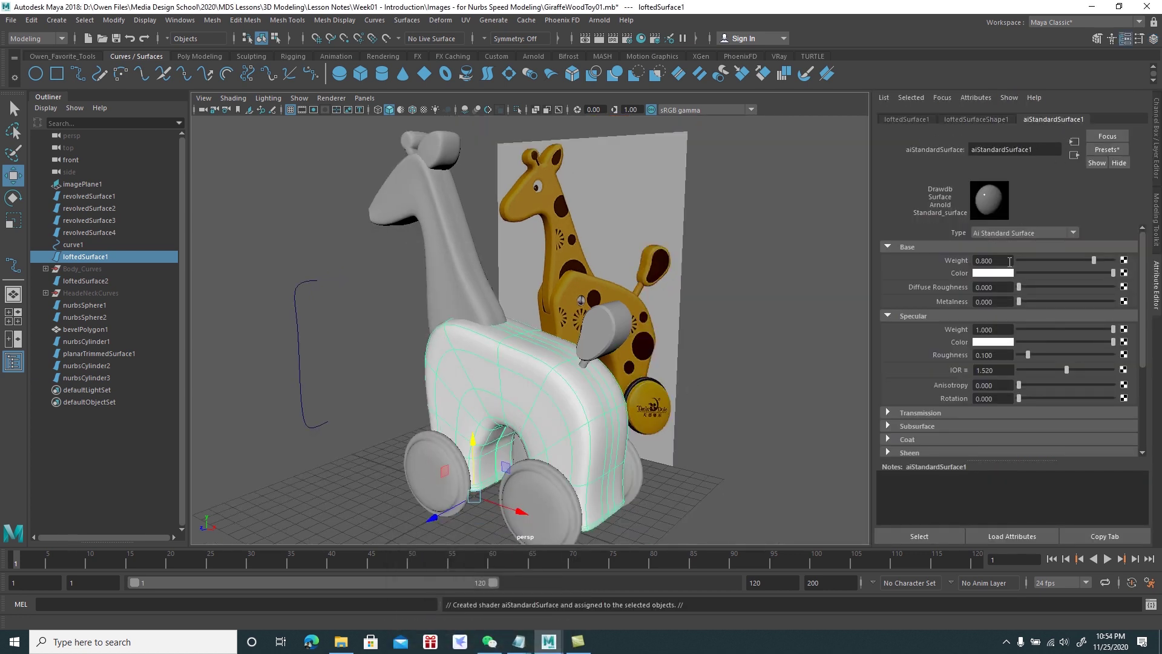
Set the Base Color to a bright golden yellow sampled from the reference
click(993, 273)
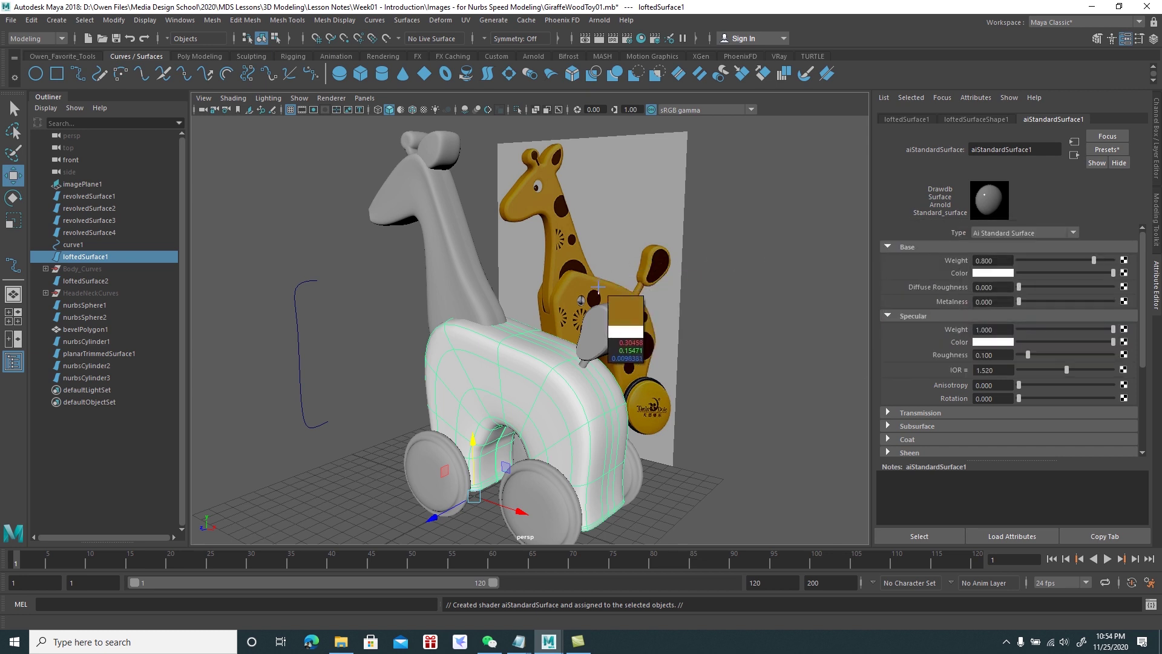
drag(655, 263, 587, 301)
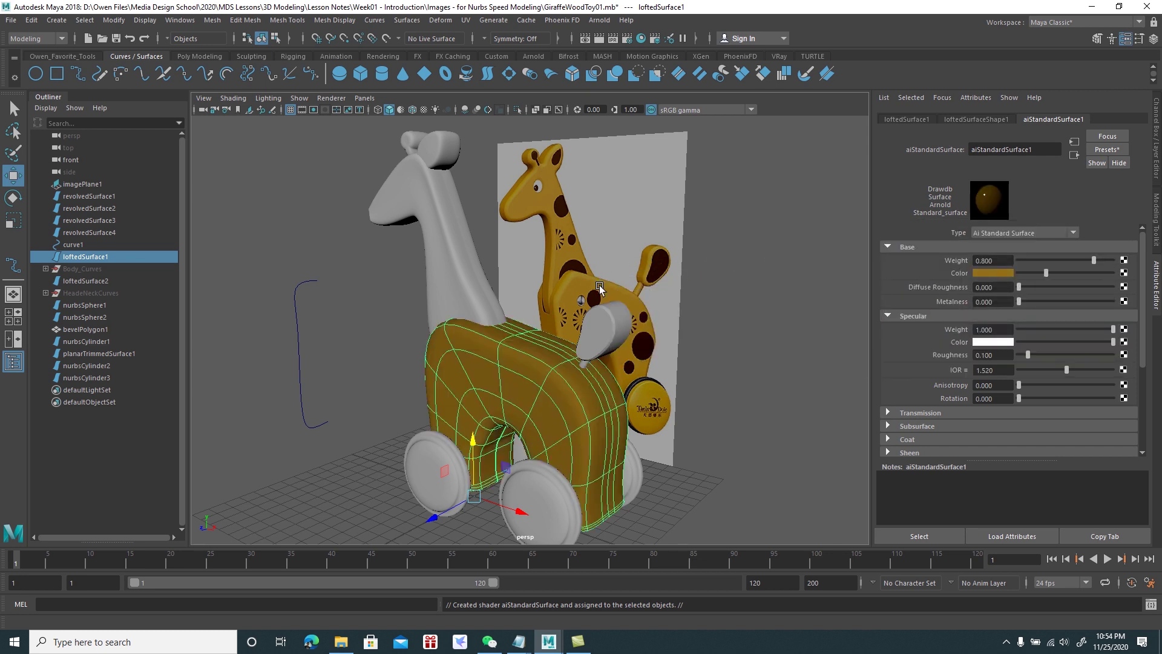
click(993, 273)
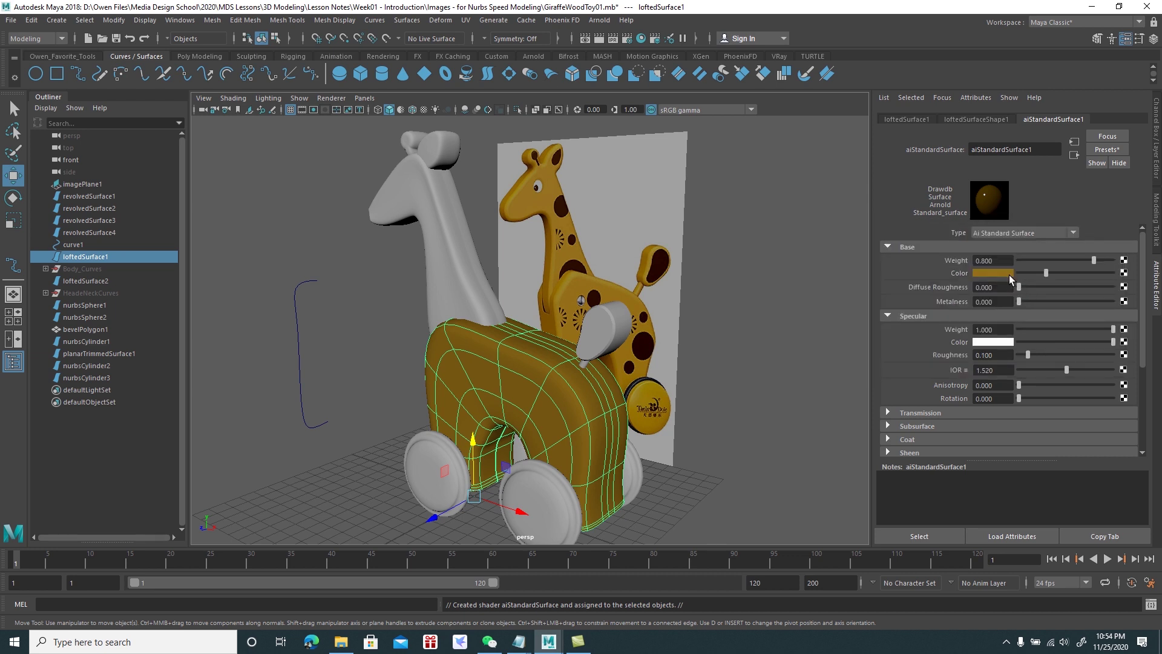
click(1009, 273)
drag(1031, 335, 1033, 337)
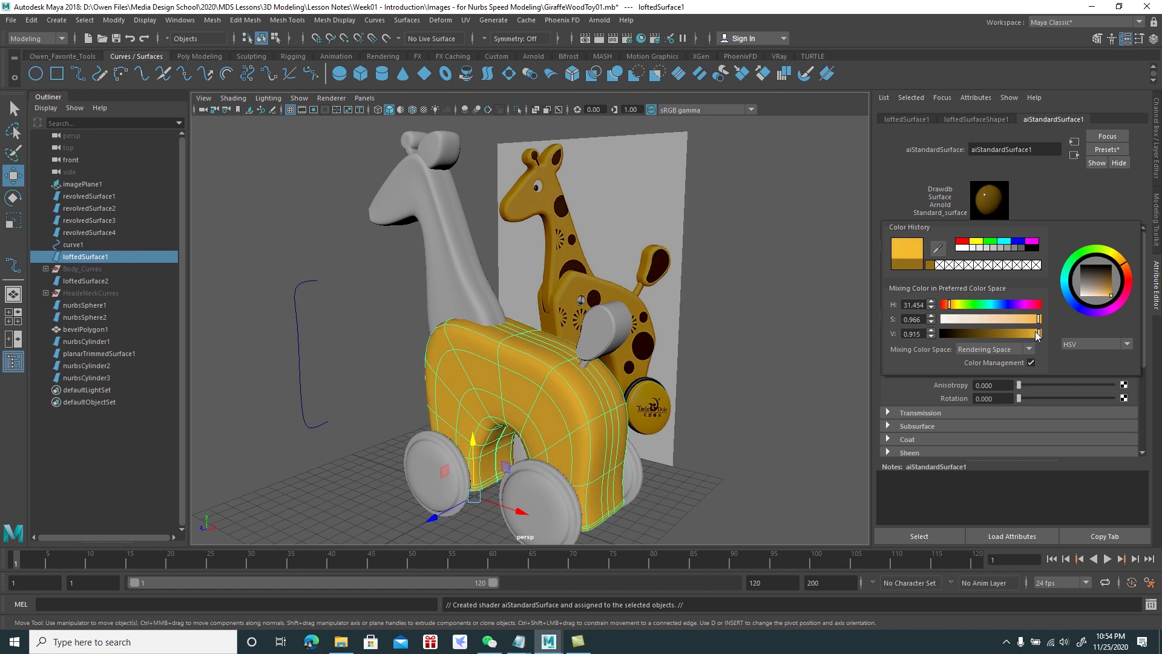
Rename the shader to ai_GiraffeToy
drag(1039, 150, 993, 149)
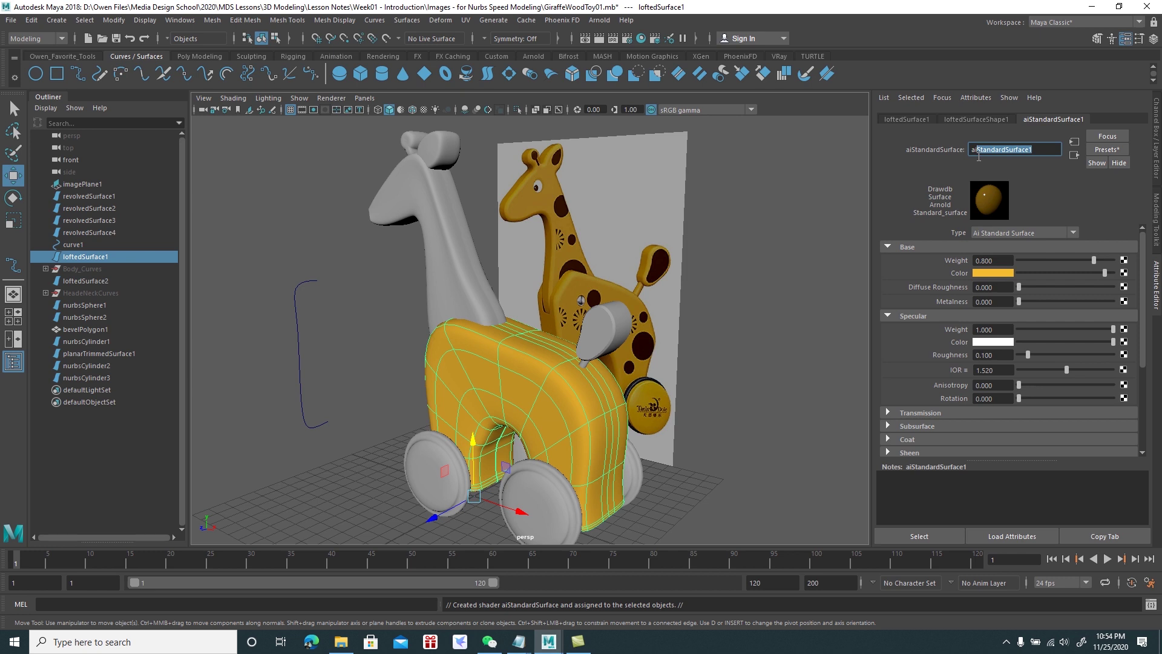
key(BackSpace)
key(Return)
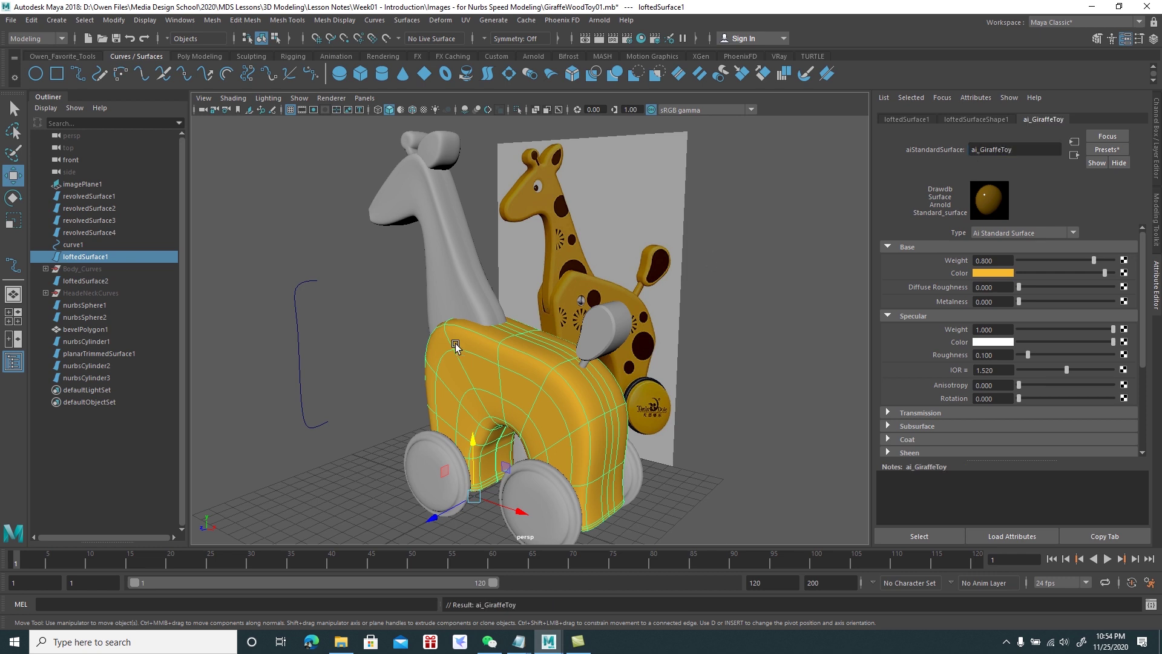
alt+drag(476, 351, 468, 349)
drag(388, 138, 445, 178)
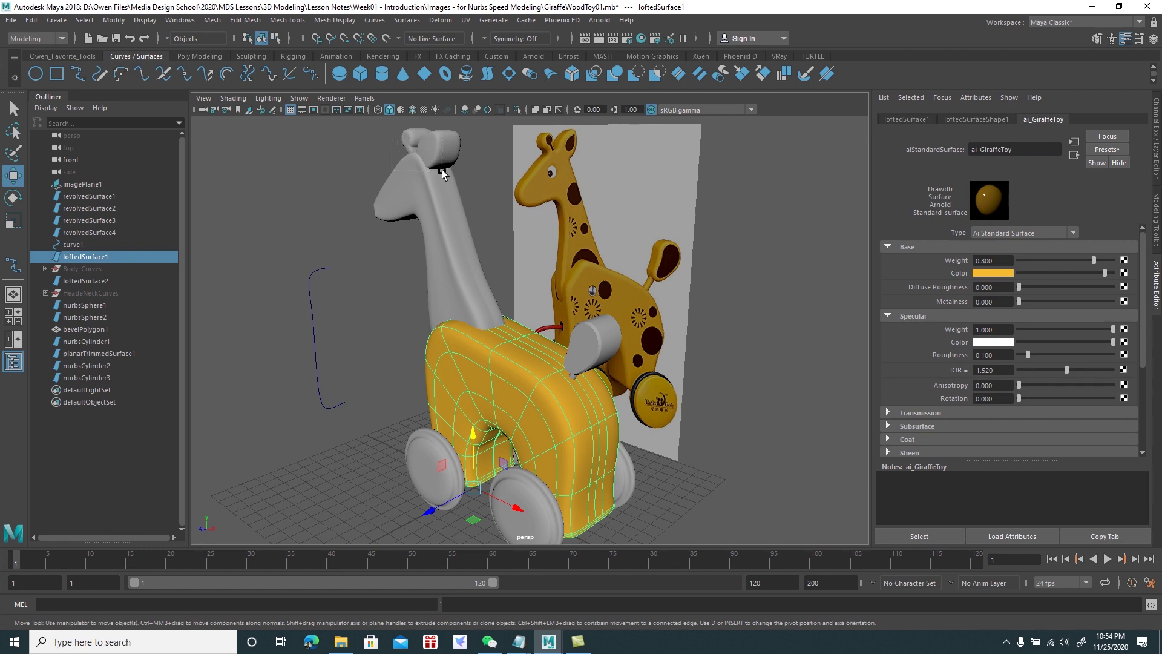
Give the neck and head the favourite yellow material, and the tail ai_GiraffeToy
right_click(441, 206)
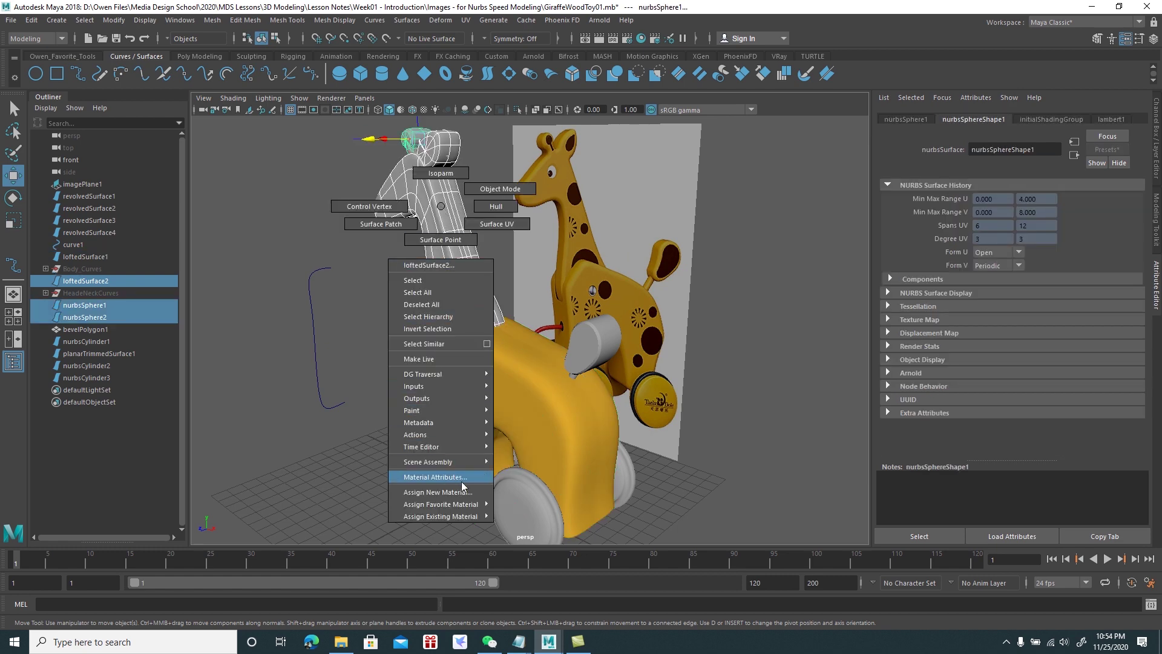
click(525, 519)
mouse_move(530, 493)
alt+mouse_down()
mouse_move(494, 159)
mouse_move(542, 245)
alt+mouse_up()
right_click(525, 216)
mouse_move(525, 547)
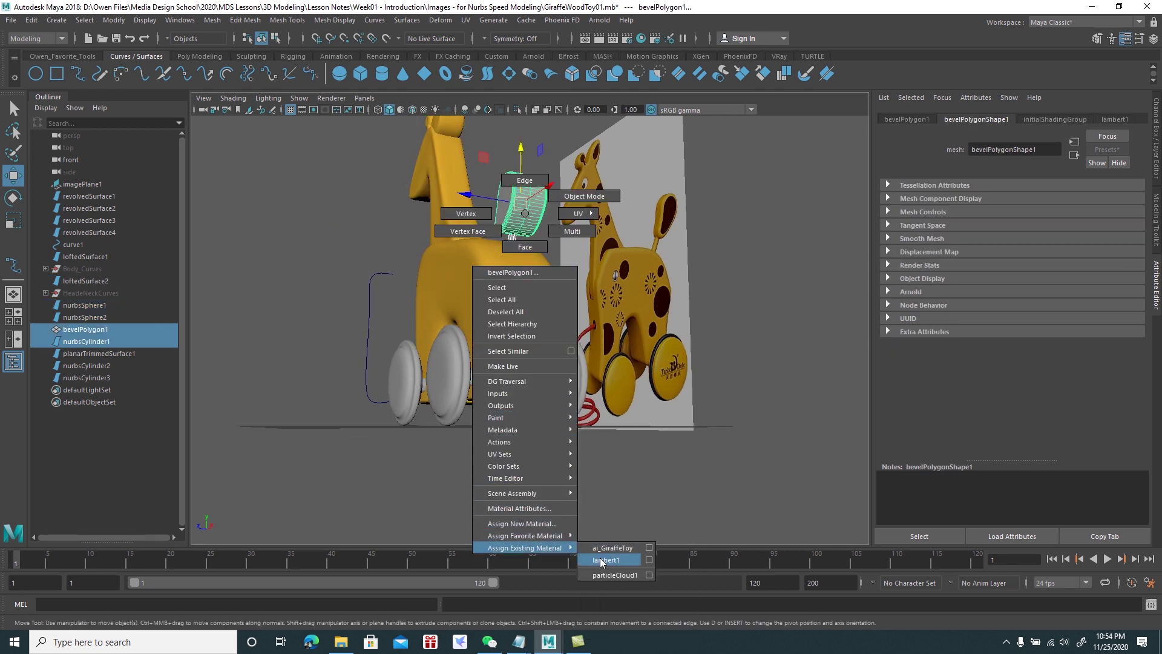
click(612, 548)
Select the four wheels and assign them the existing ai_GiraffeToy material
mouse_move(473, 414)
alt+mouse_down()
mouse_move(563, 440)
mouse_move(586, 425)
alt+mouse_up()
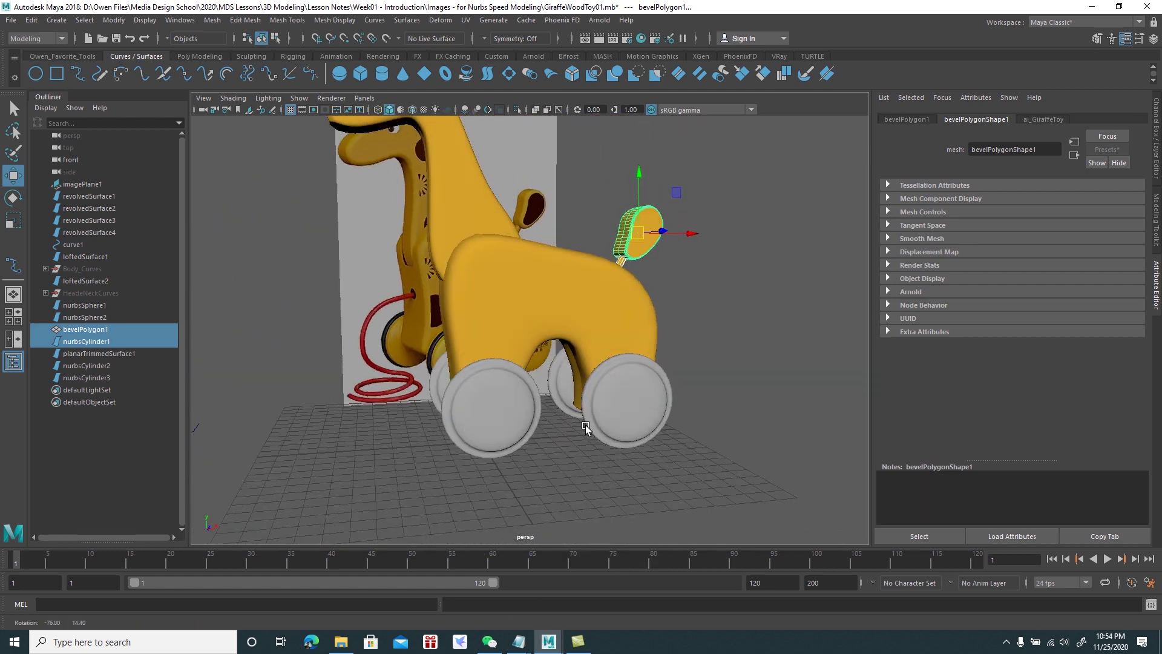
drag(699, 507, 418, 348)
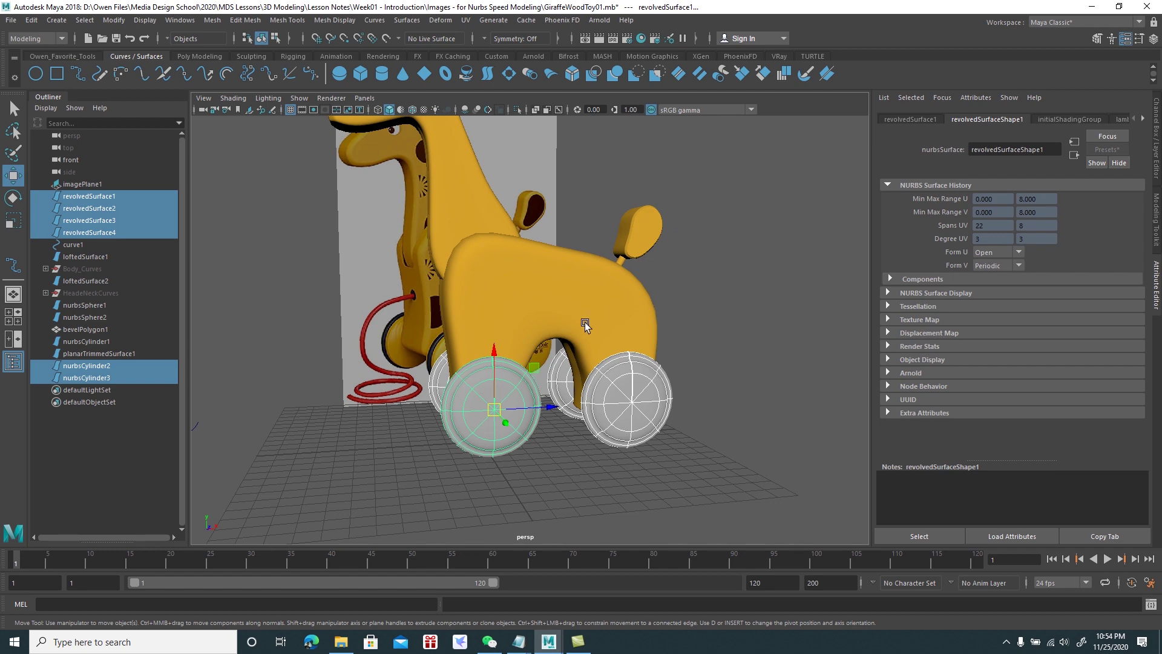
alt+drag(567, 303, 547, 332)
right_drag(547, 331, 551, 444)
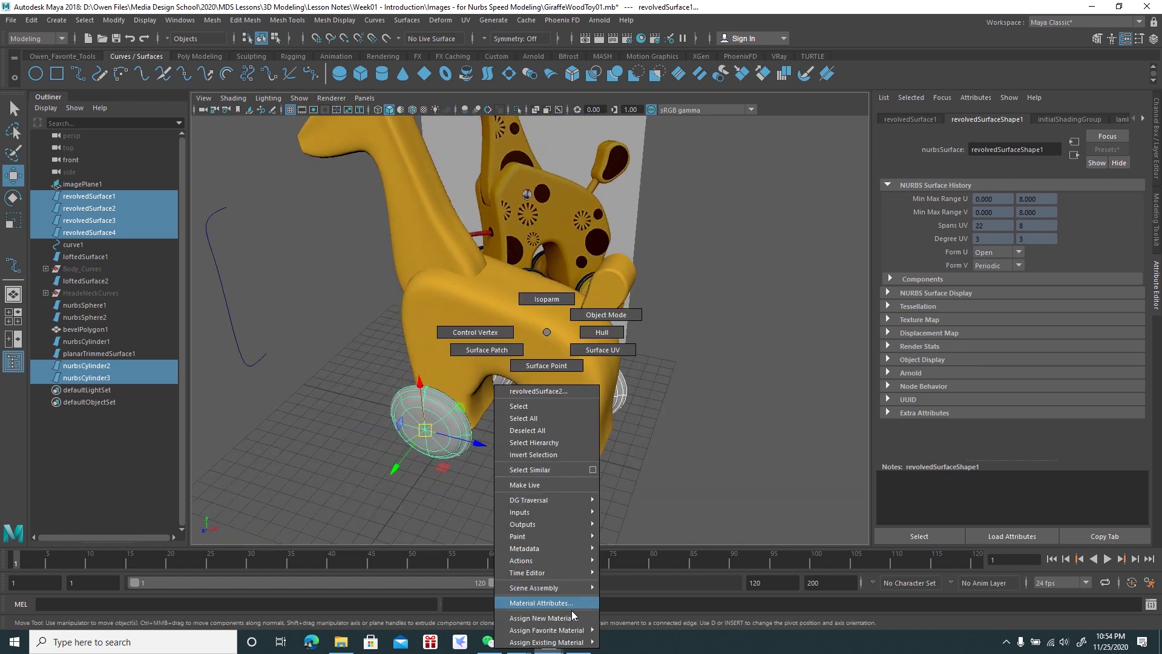
mouse_move(546, 641)
click(628, 616)
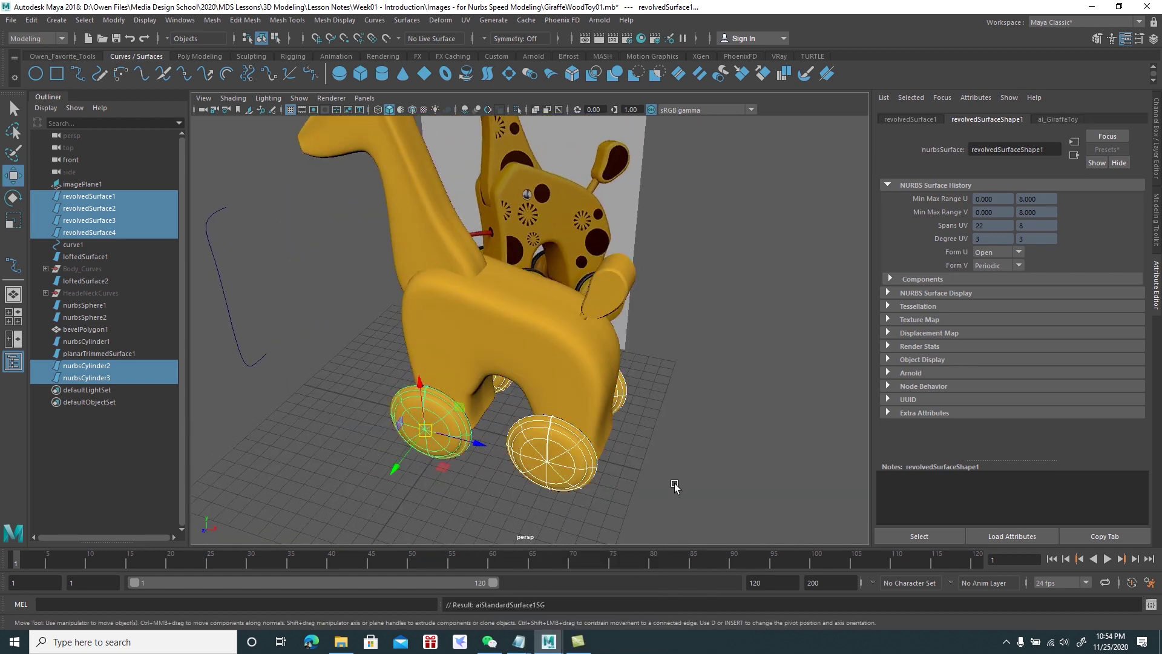
click(666, 472)
mouse_move(666, 472)
alt+mouse_down()
mouse_move(600, 406)
mouse_move(538, 310)
alt+mouse_up()
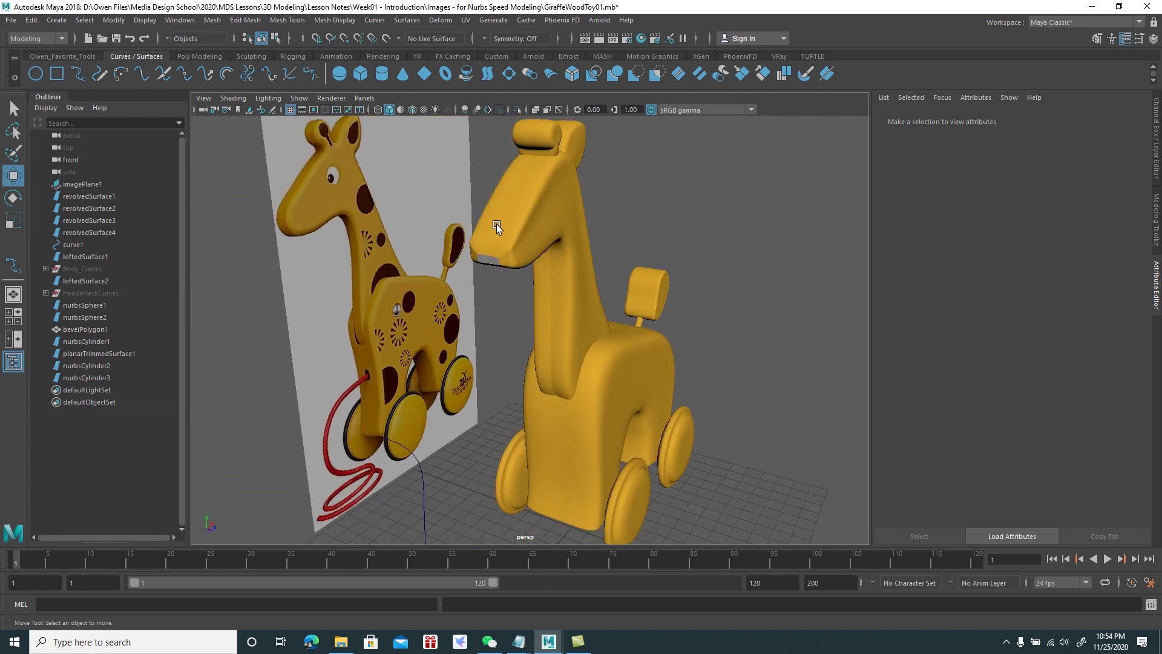
Assign the ai_GiraffeToy material to the planar neck-slot cap
scroll(497, 224, up, 5)
click(464, 214)
right_click(464, 215)
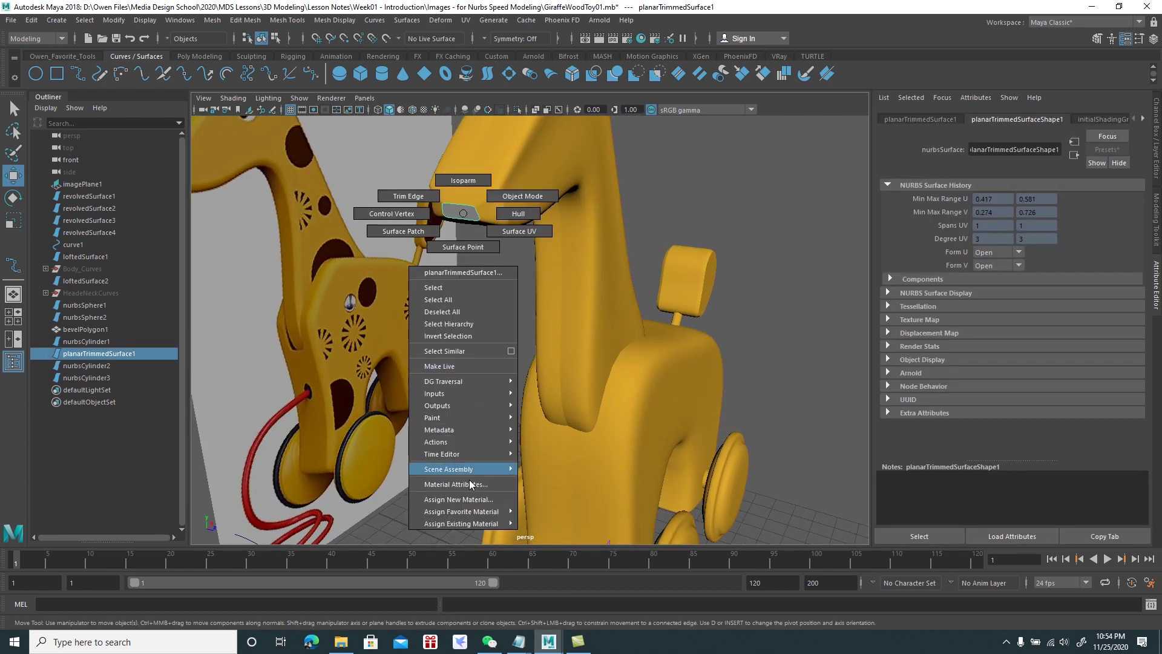
click(550, 528)
scroll(540, 383, down, 5)
click(605, 254)
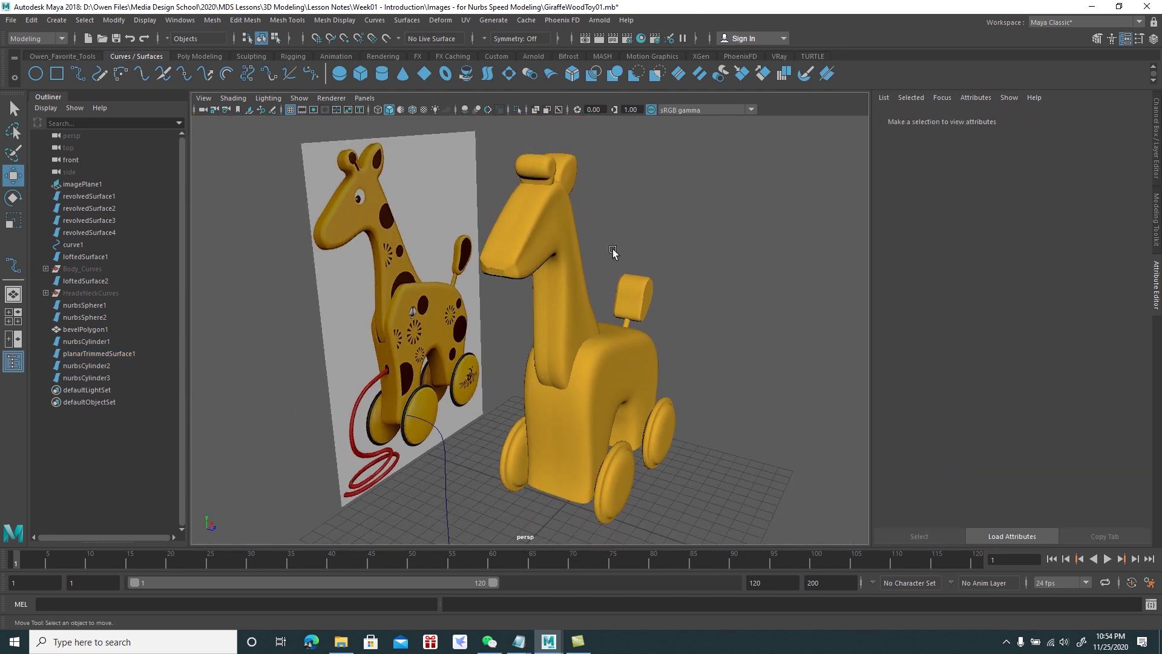
Hide the stray guide curve curve1 with Ctrl+H
mouse_move(605, 254)
alt+mouse_down()
mouse_move(600, 220)
mouse_move(591, 237)
alt+mouse_up()
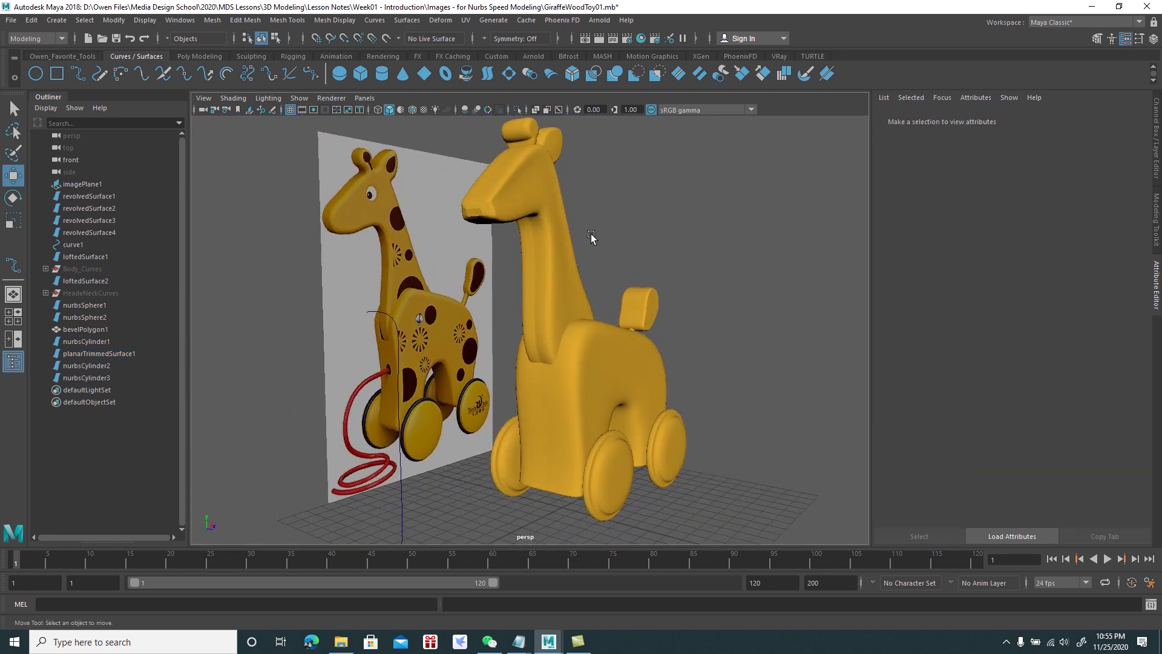
mouse_move(619, 349)
alt+mouse_down()
mouse_move(590, 346)
mouse_move(609, 352)
alt+mouse_up()
scroll(308, 247, up, 5)
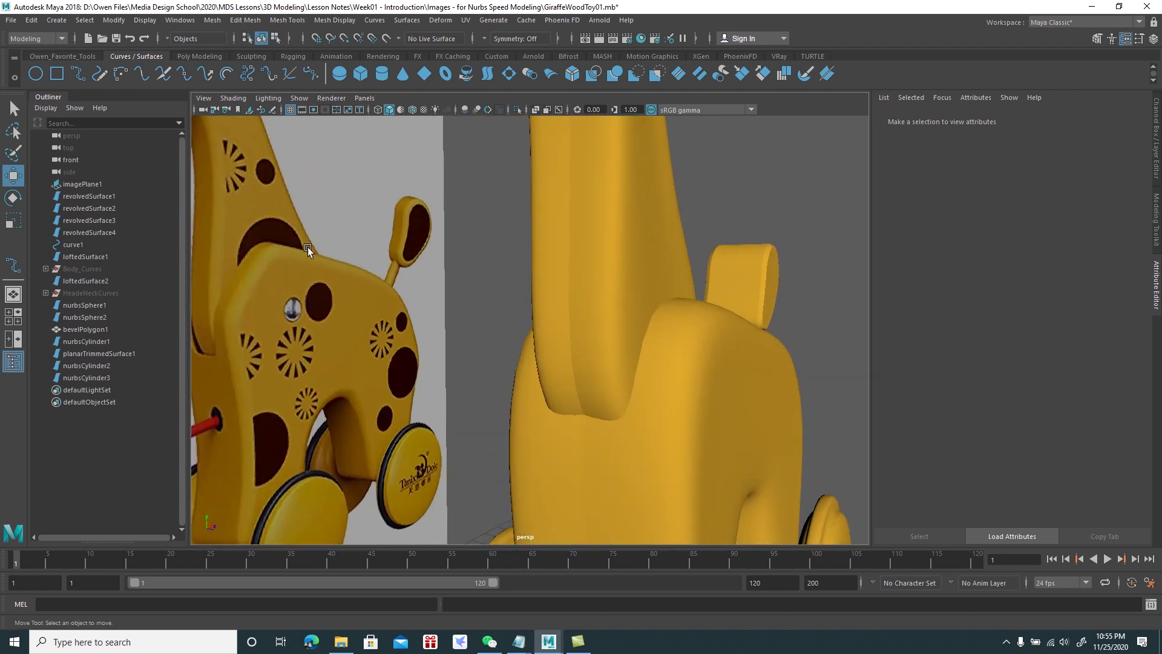
scroll(589, 350, down, 3)
scroll(544, 322, down, 3)
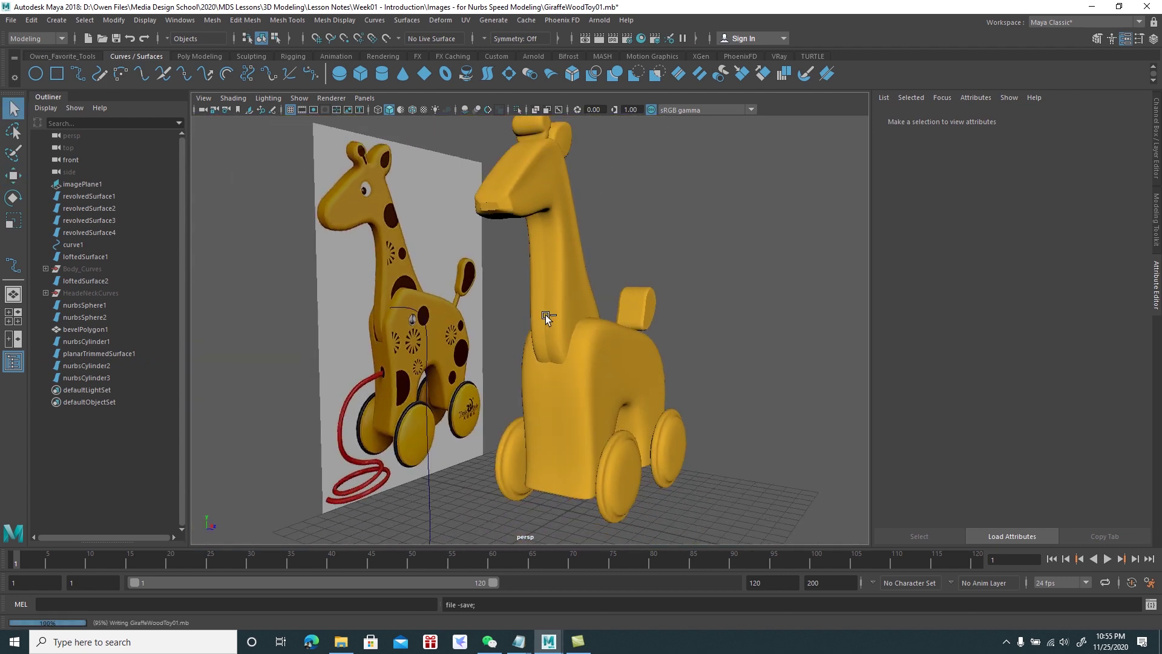
scroll(598, 347, down, 1)
mouse_move(597, 347)
alt+mouse_down()
mouse_move(518, 343)
mouse_move(572, 355)
alt+mouse_up()
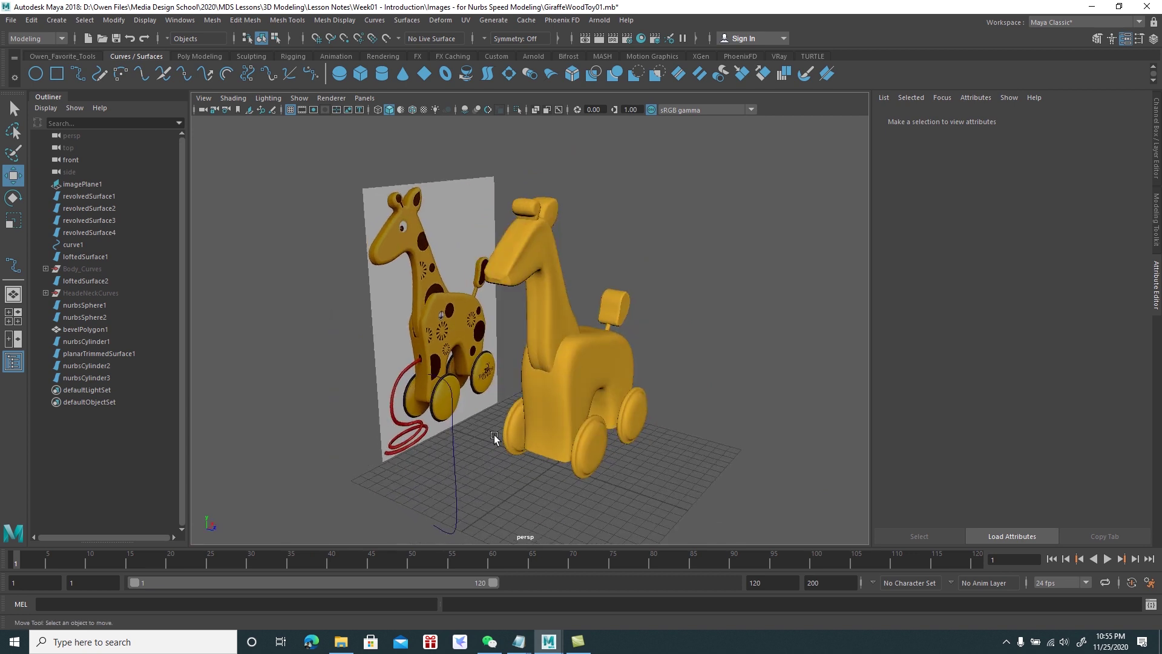
click(431, 480)
key(ctrl+h)
Marquee-select all parts of the toy from a near-front view
mouse_move(426, 487)
alt+mouse_down()
mouse_move(527, 428)
mouse_move(569, 423)
mouse_move(510, 437)
alt+mouse_up()
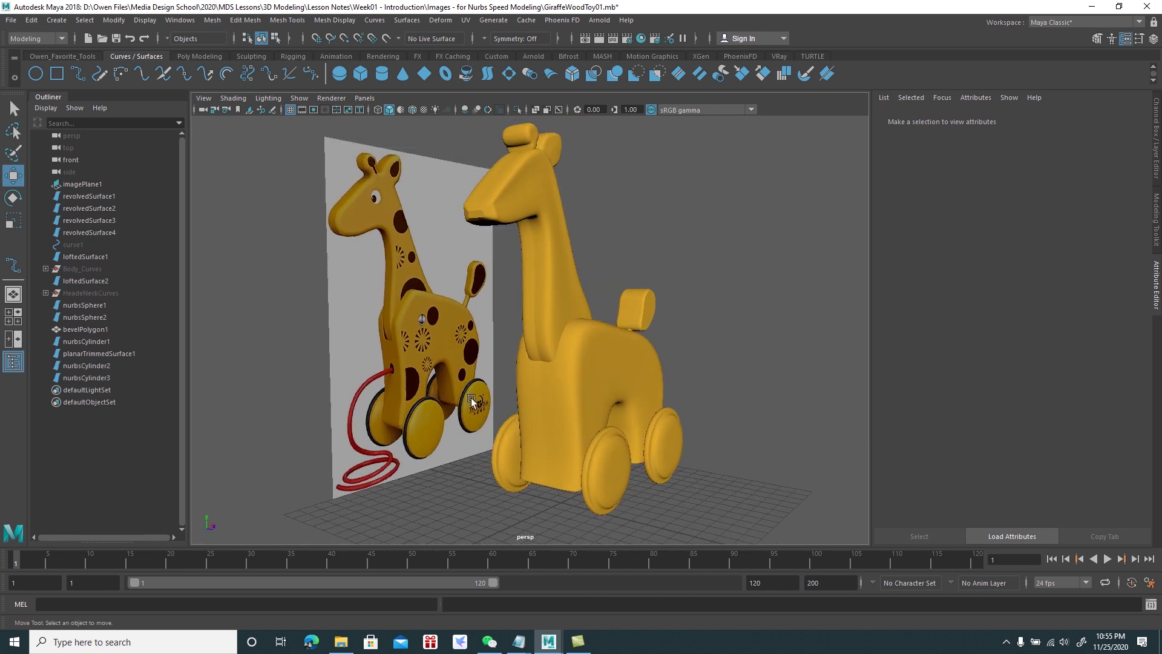
mouse_move(563, 431)
alt+right_down()
mouse_move(558, 401)
mouse_move(546, 401)
alt+right_up()
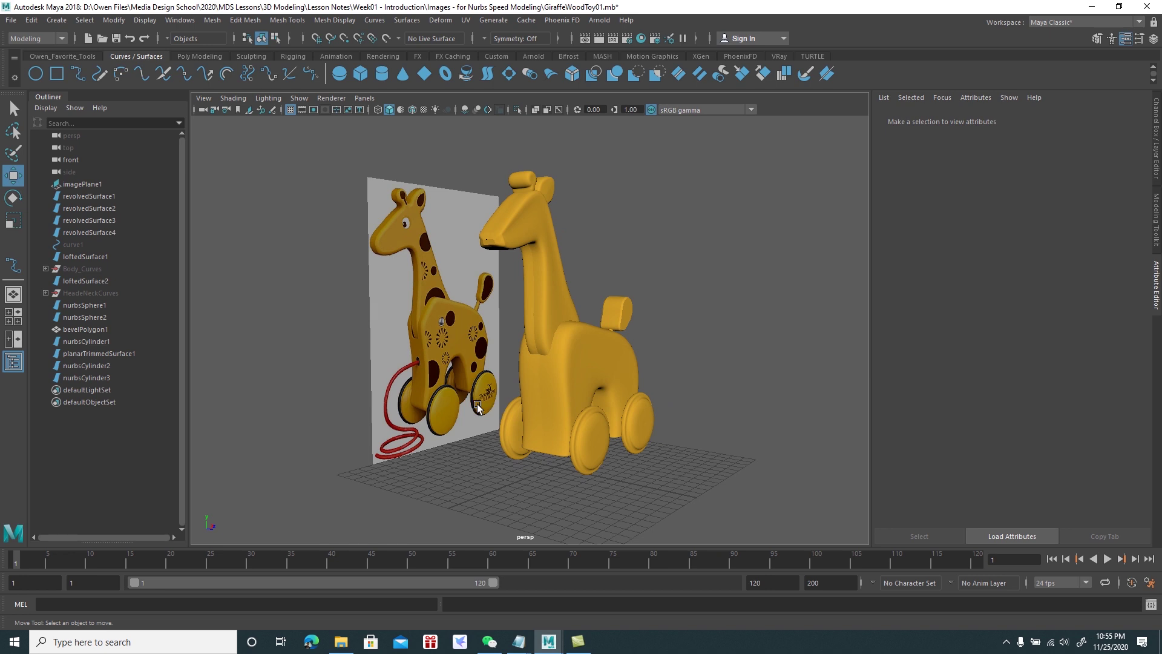
click(565, 371)
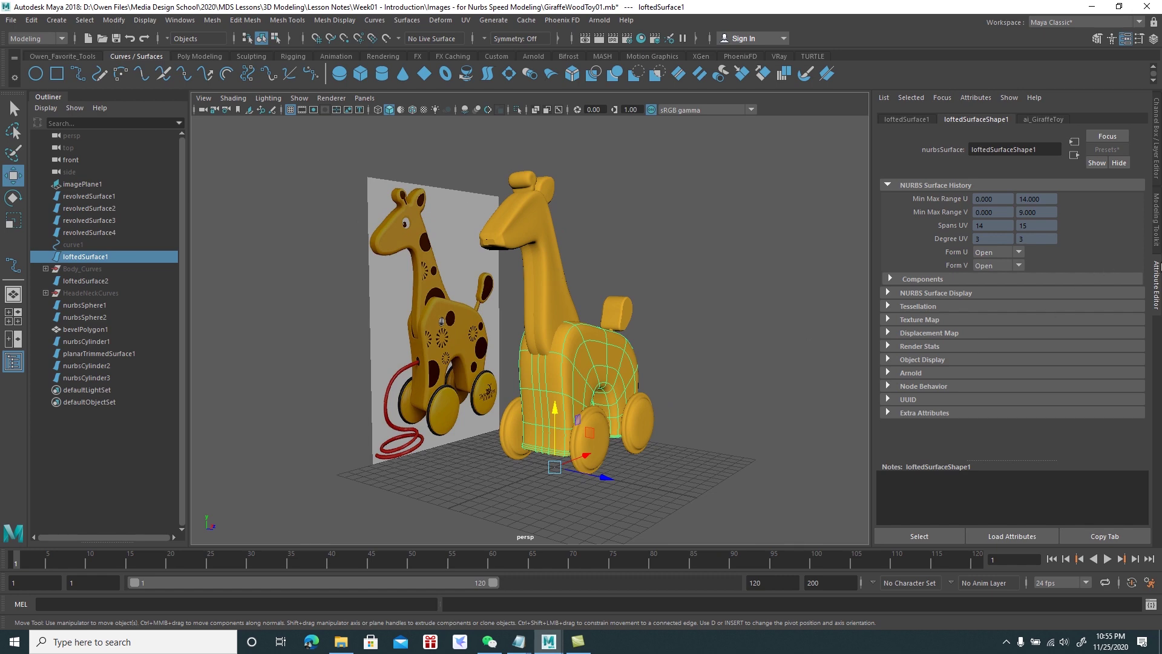
alt+drag(750, 285, 747, 306)
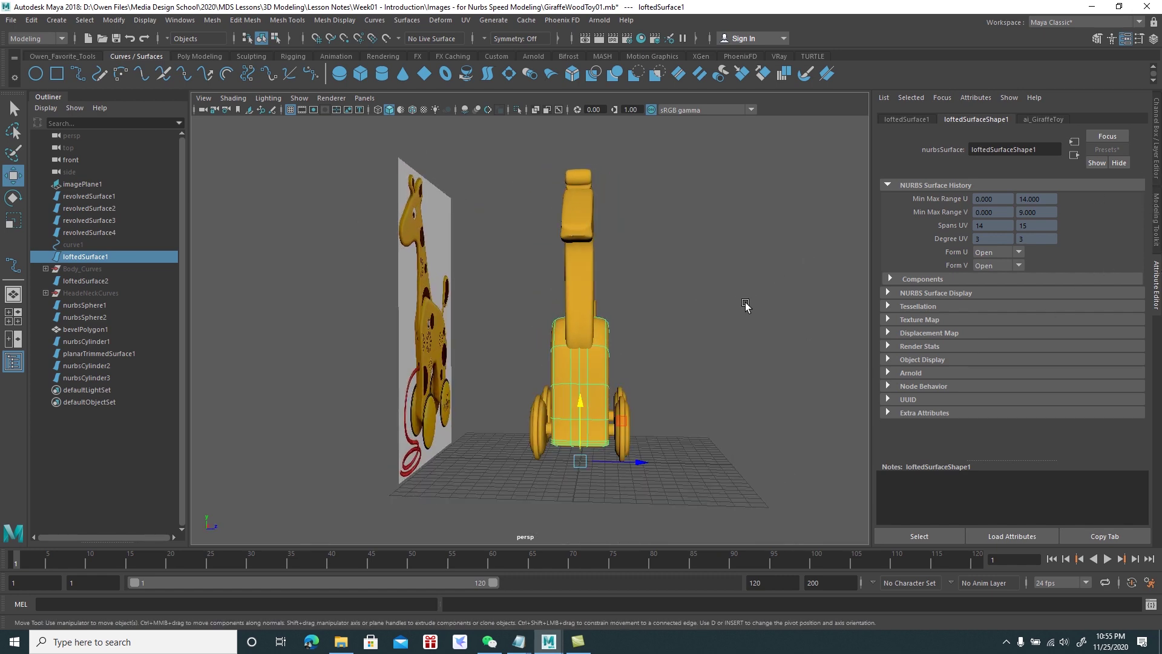
mouse_move(742, 252)
alt+mouse_down()
mouse_move(732, 202)
mouse_move(524, 490)
mouse_move(495, 479)
alt+mouse_up()
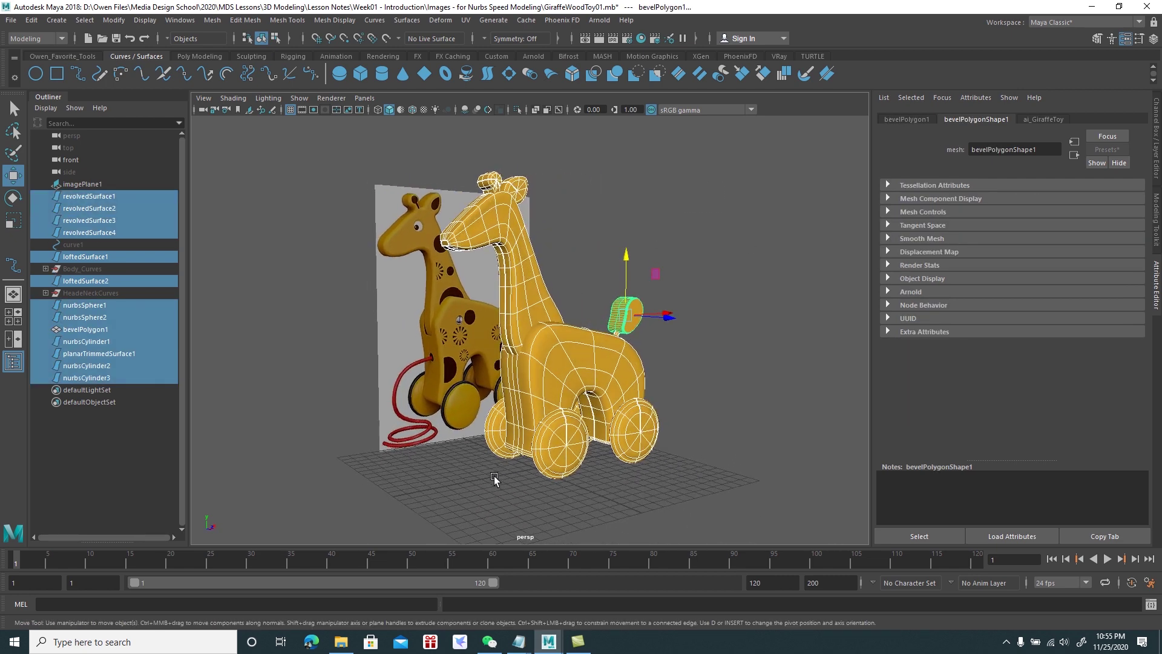
Deselect the giraffe body and hide every other part of the toy
ctrl+click(561, 377)
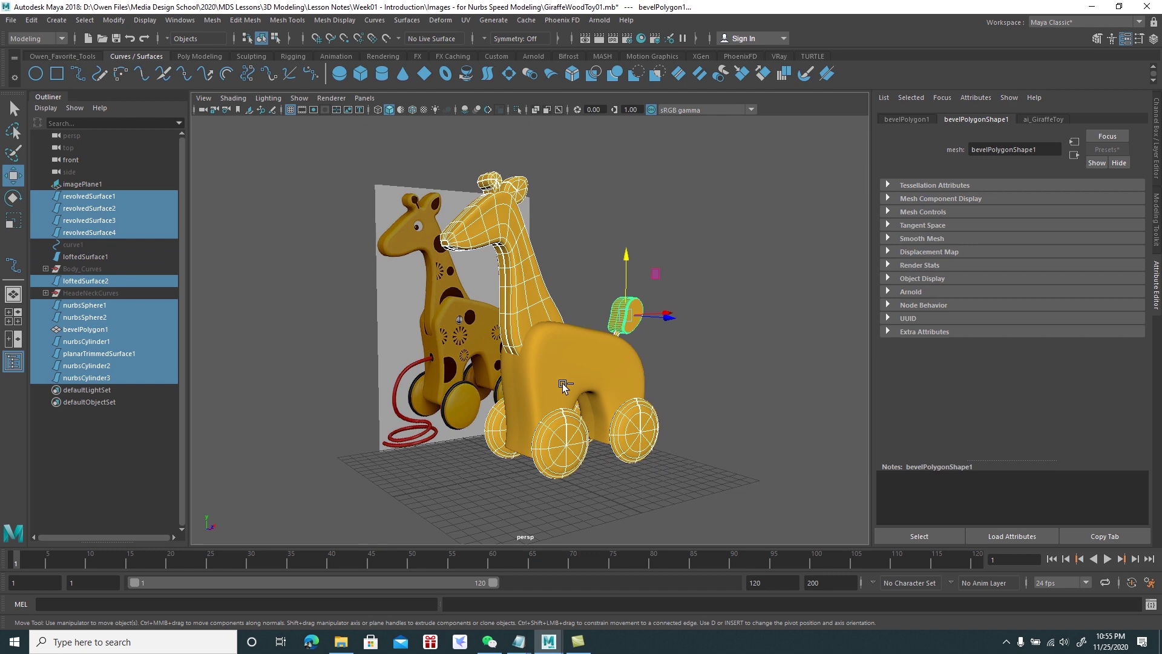
key(ctrl+h)
alt+drag(561, 383, 616, 378)
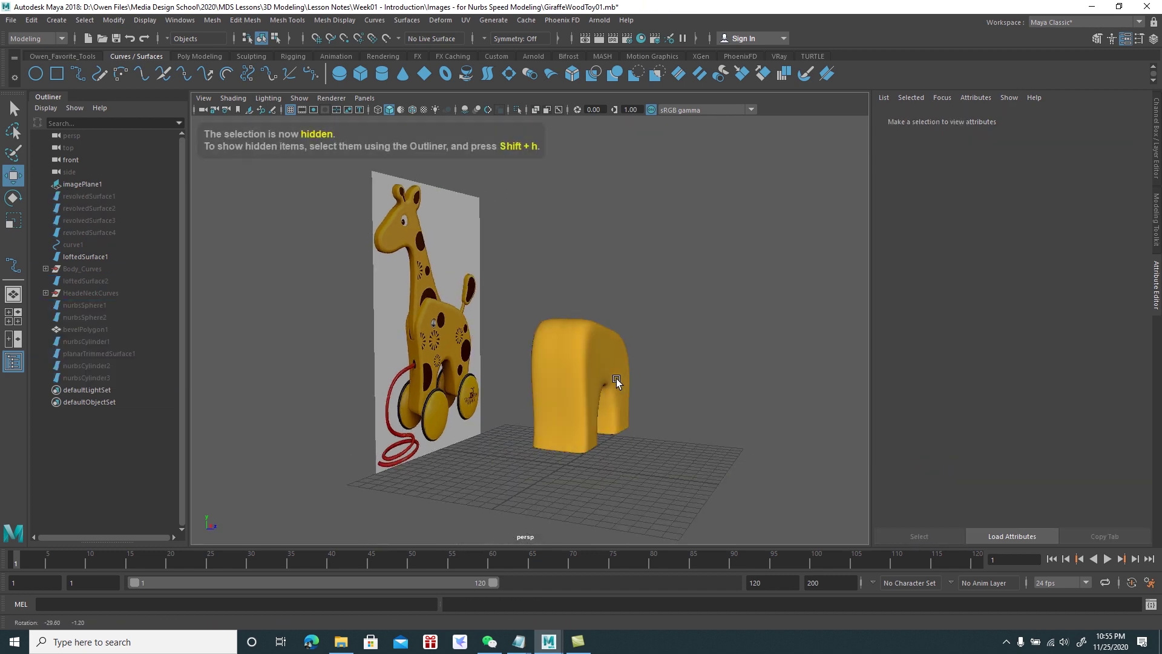
alt+right_drag(616, 379, 631, 471)
mouse_move(631, 470)
alt+mouse_down()
mouse_move(608, 460)
mouse_move(623, 400)
mouse_move(614, 404)
mouse_move(635, 415)
mouse_move(616, 430)
alt+mouse_up()
Select the lofted body surface and switch it to isoparm picking
click(587, 350)
mouse_move(587, 350)
alt+mouse_down()
mouse_move(602, 368)
mouse_move(572, 372)
mouse_move(587, 364)
mouse_move(568, 370)
mouse_move(569, 343)
alt+mouse_up()
mouse_move(569, 344)
alt+right_down()
mouse_move(604, 391)
mouse_move(594, 396)
alt+right_up()
right_drag(586, 332, 585, 312)
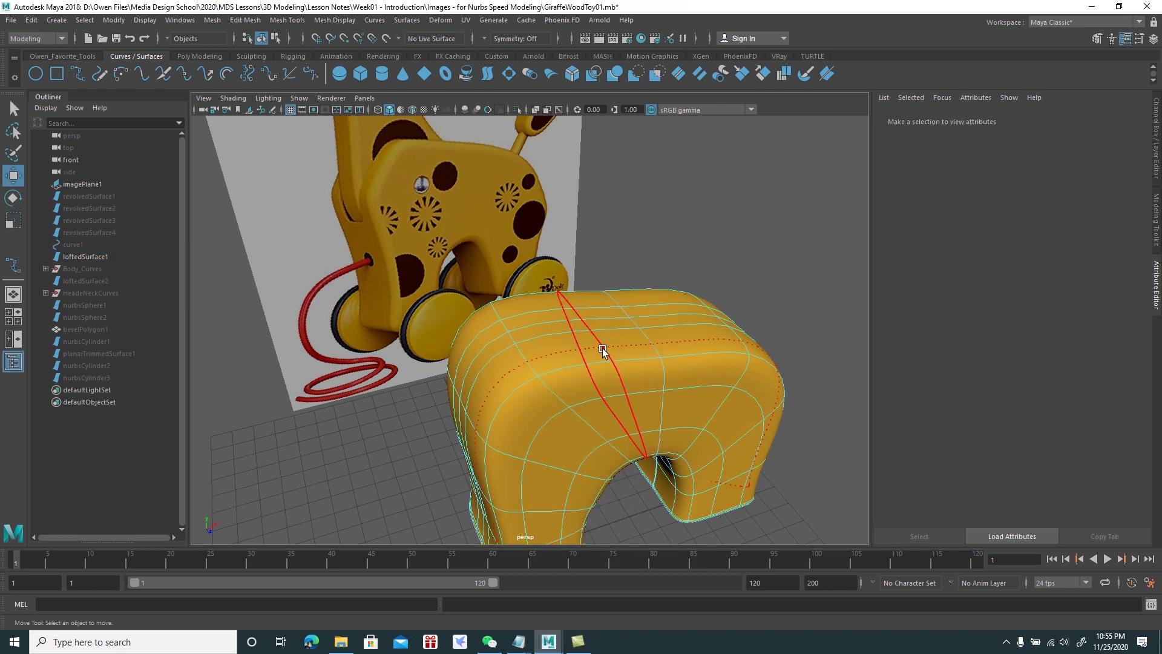
Pick a line across the top of the body and insert an isoparm there
click(614, 347)
click(407, 20)
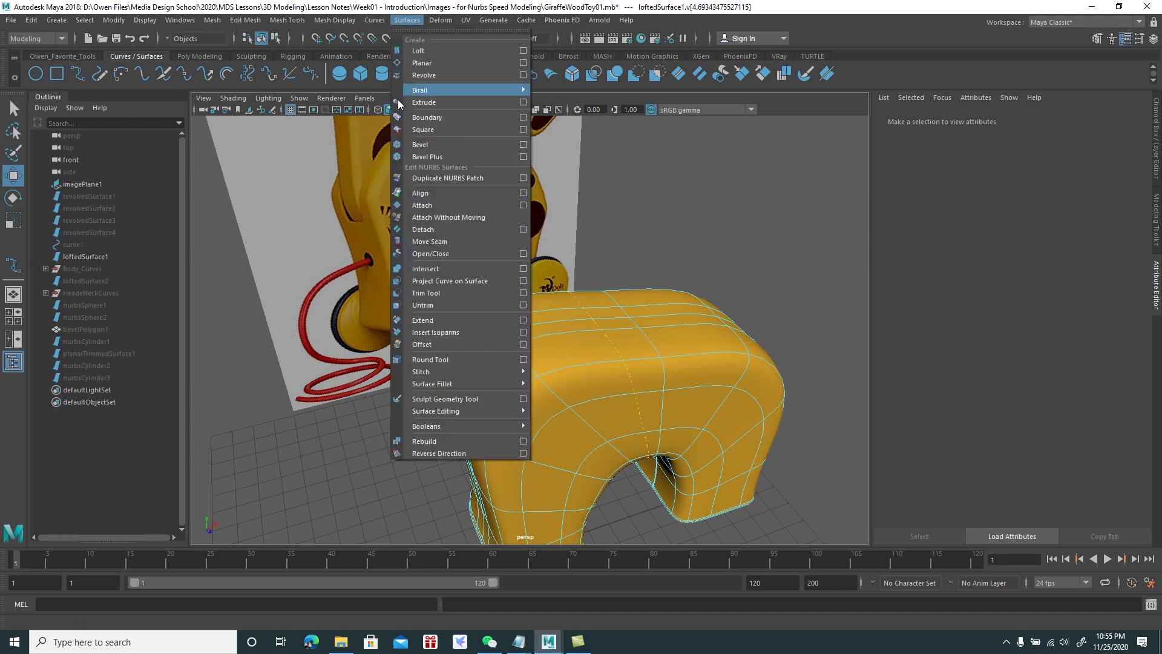
click(438, 332)
alt+drag(456, 326, 568, 313)
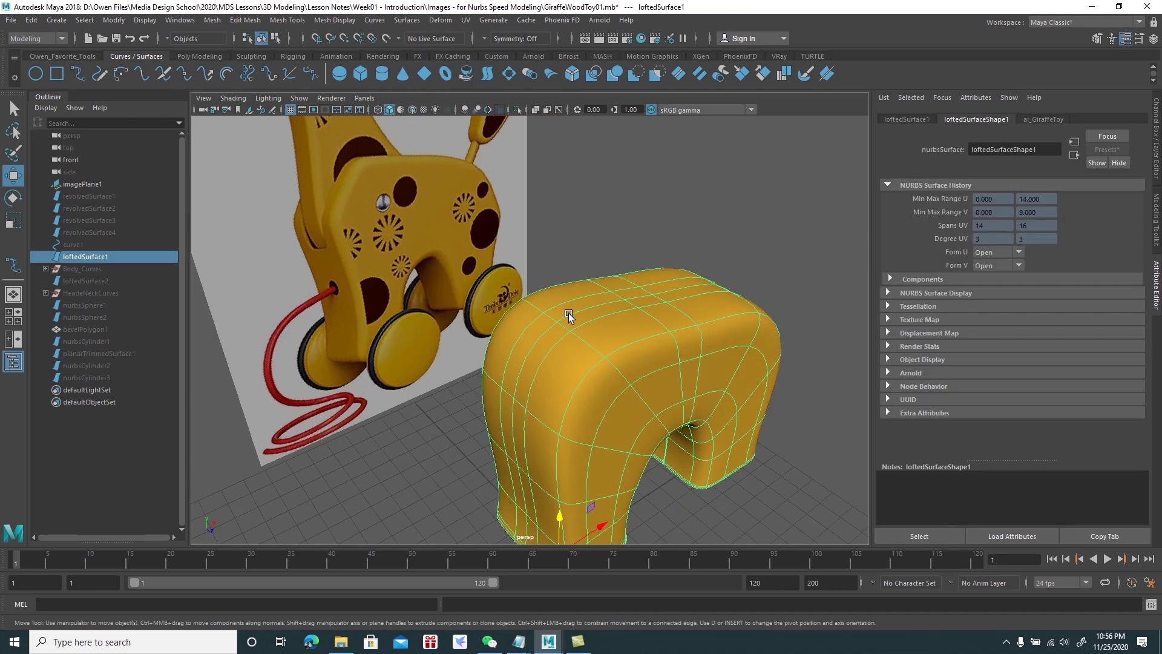
alt+right_drag(568, 314, 598, 348)
mouse_move(592, 334)
alt+mouse_down()
mouse_move(658, 336)
mouse_move(637, 337)
mouse_move(616, 303)
alt+mouse_up()
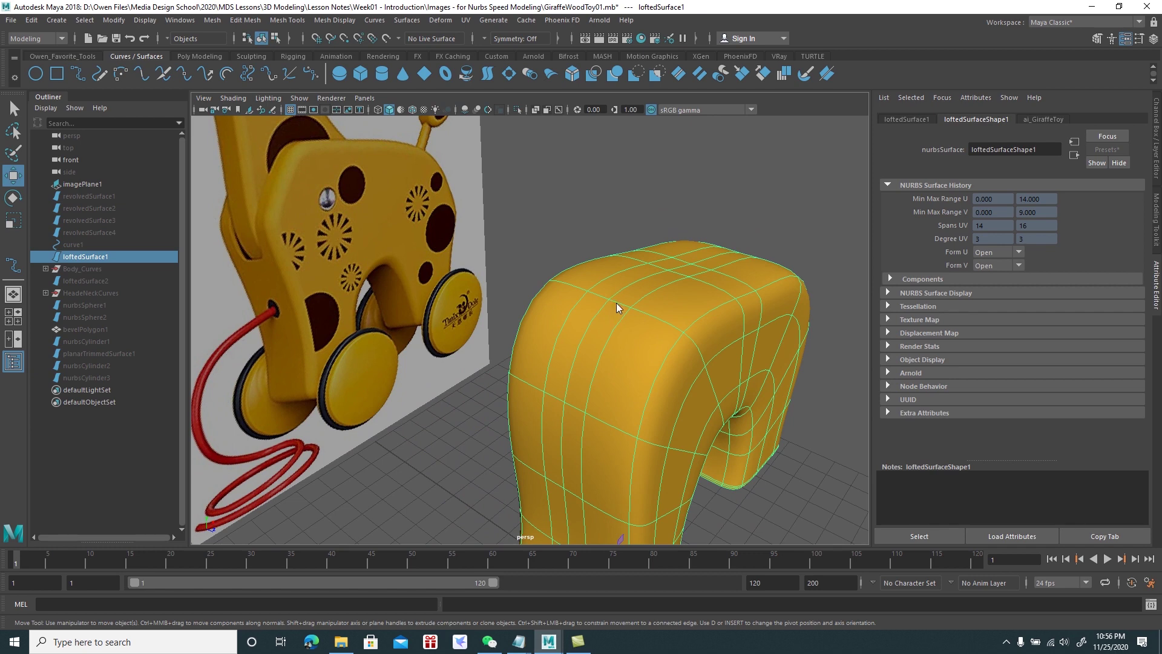
right_click(616, 303)
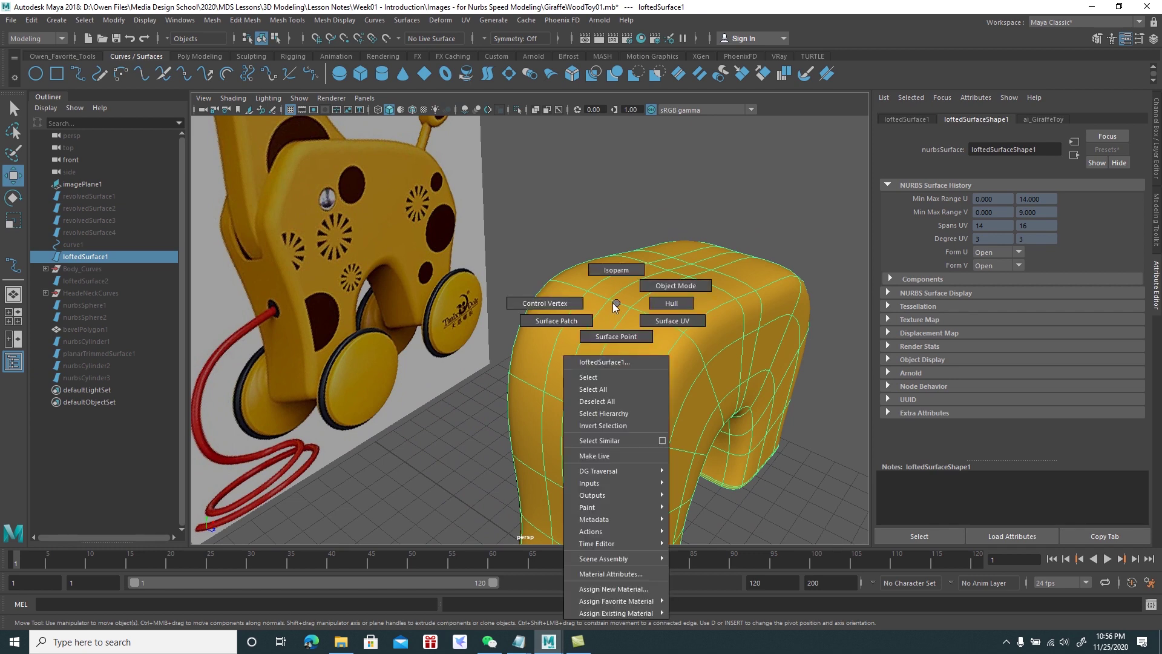
In Surface Patch mode, pick two neighbouring top patches and apply Duplicate NURBS Patch
click(584, 321)
mouse_move(580, 353)
alt+mouse_down()
mouse_move(568, 357)
mouse_move(574, 350)
alt+mouse_up()
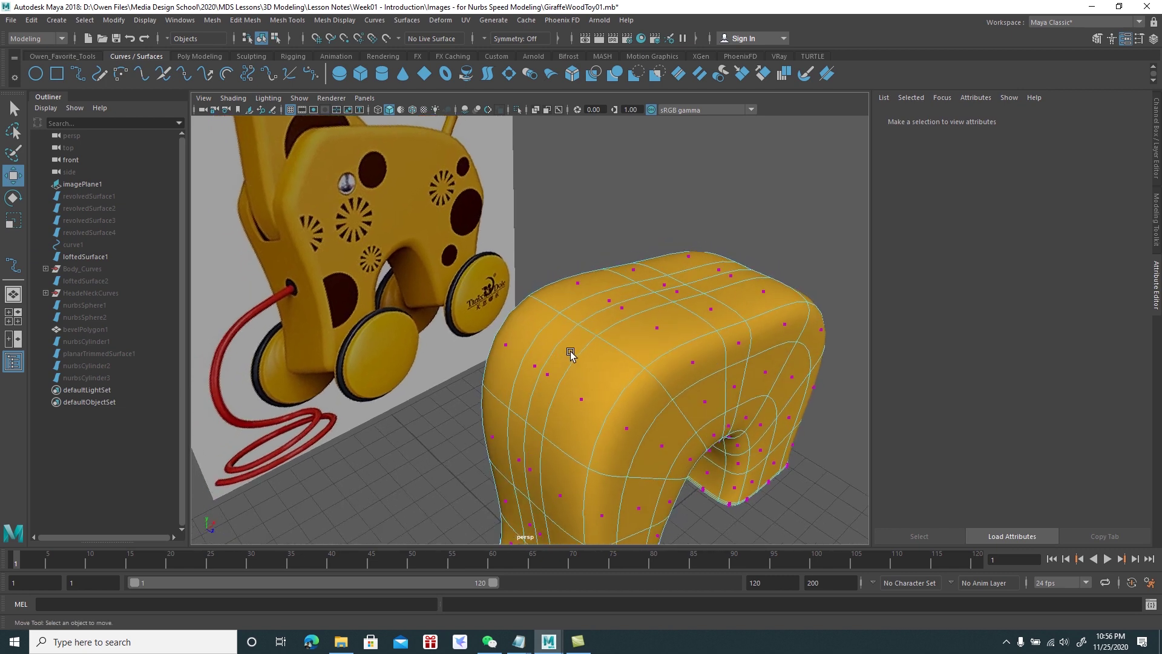
right_click(589, 316)
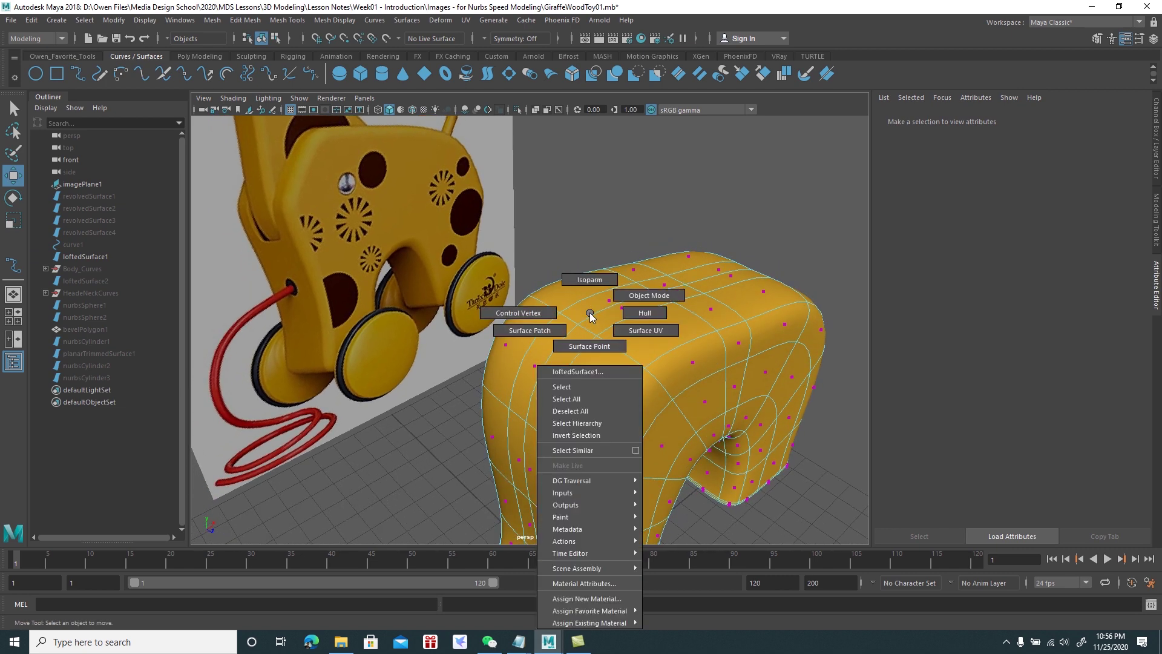
click(598, 310)
click(610, 302)
shift+click(623, 310)
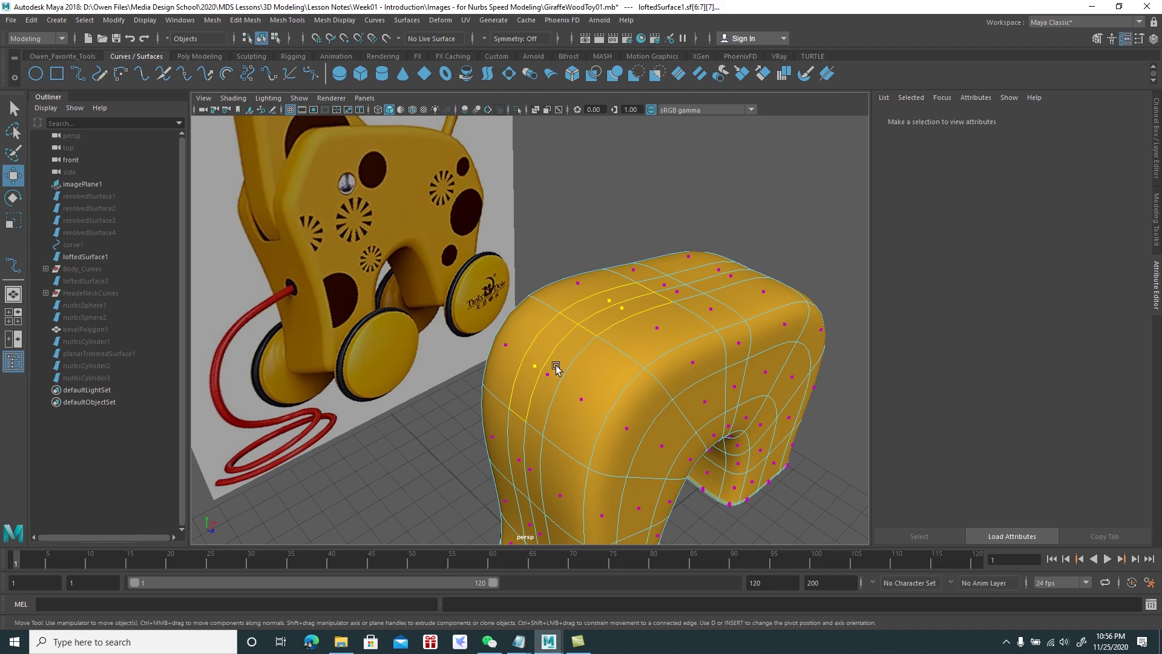
mouse_move(557, 383)
alt+mouse_down()
mouse_move(679, 356)
mouse_move(681, 326)
mouse_move(615, 274)
mouse_move(553, 358)
mouse_move(475, 221)
alt+mouse_up()
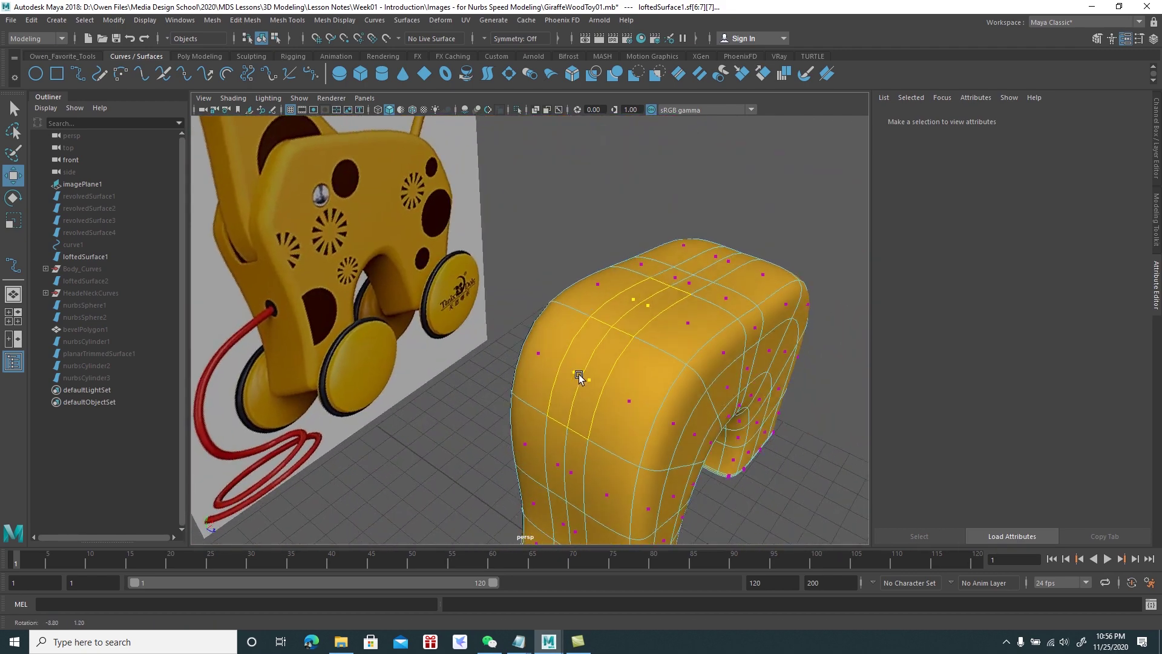
click(408, 21)
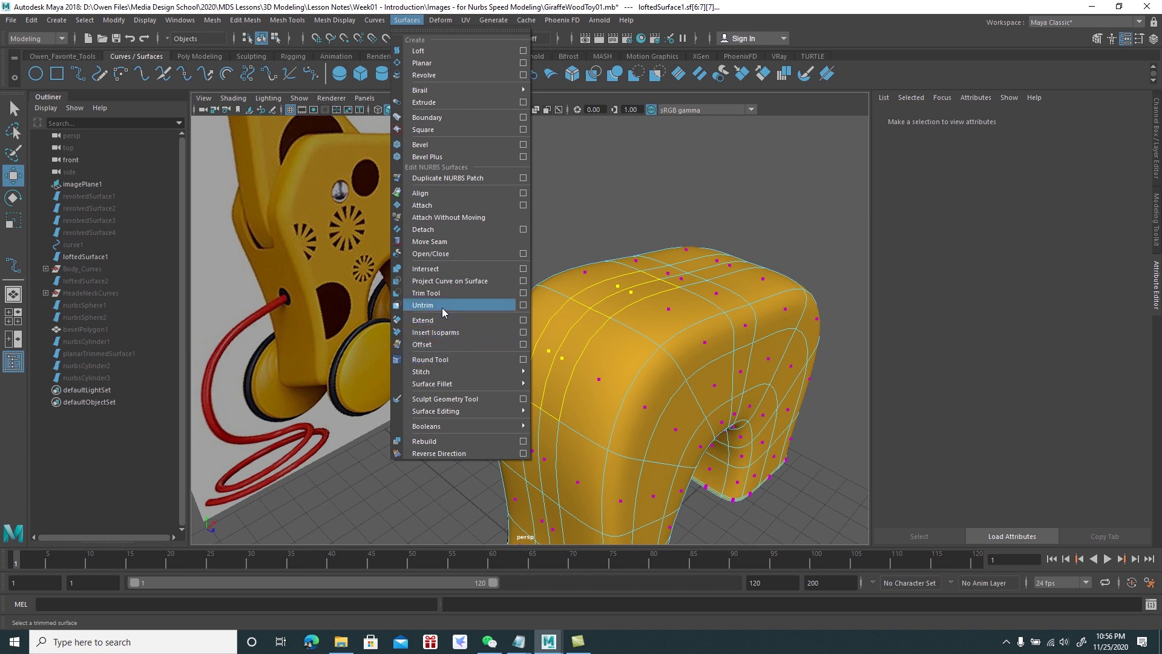
click(452, 179)
alt+drag(616, 332, 603, 325)
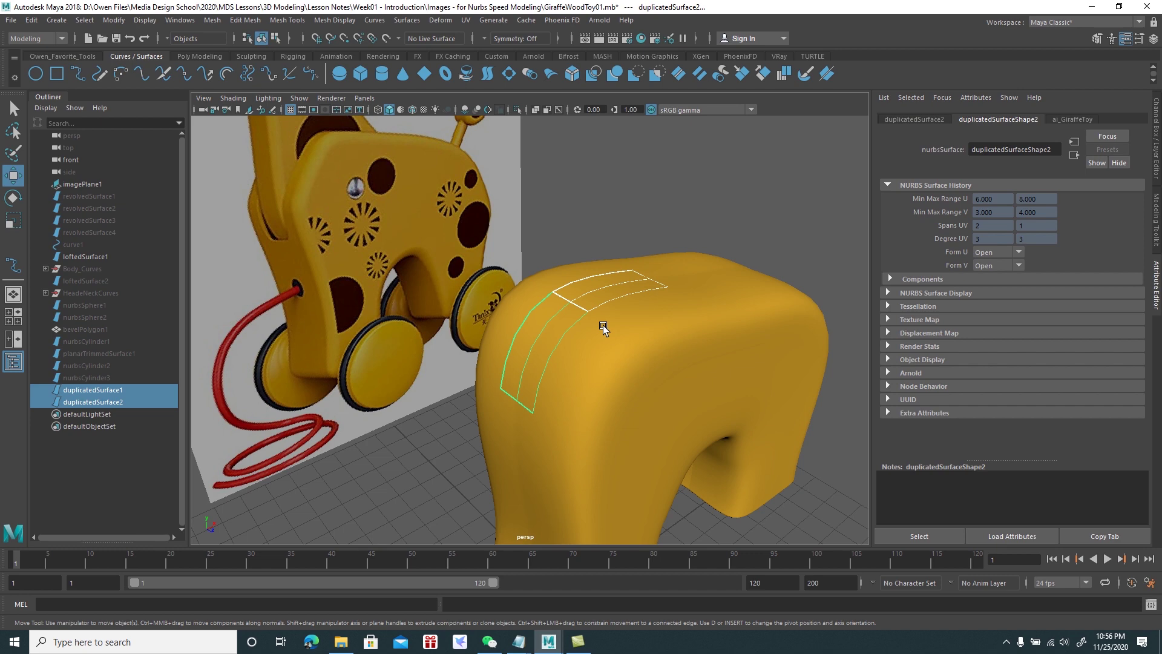
Undo the view change, centre the pivot on the copied patches and frame them
key(ctrl+z)
key(ctrl+z)
key(ctrl+z)
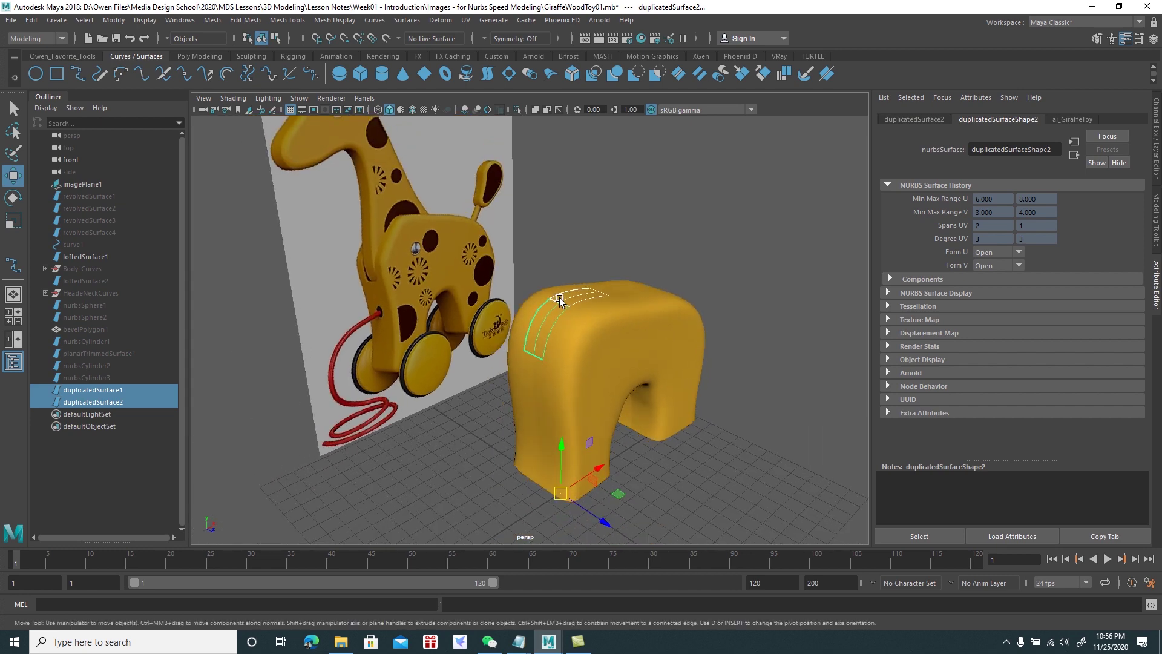
click(114, 20)
click(164, 106)
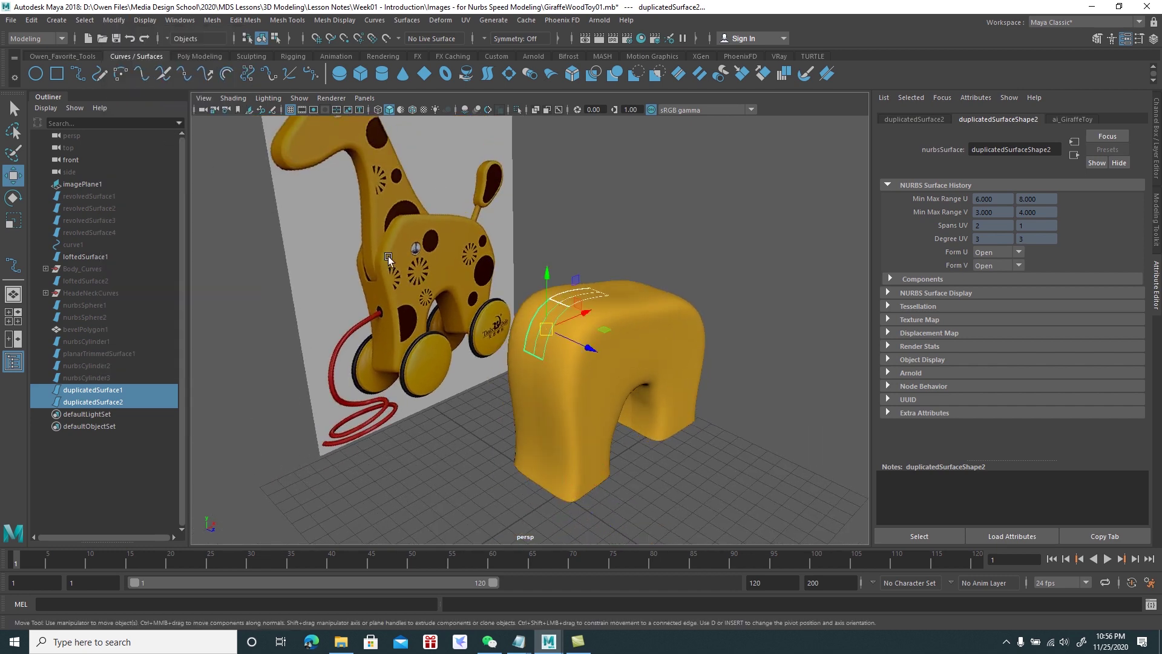
key(f)
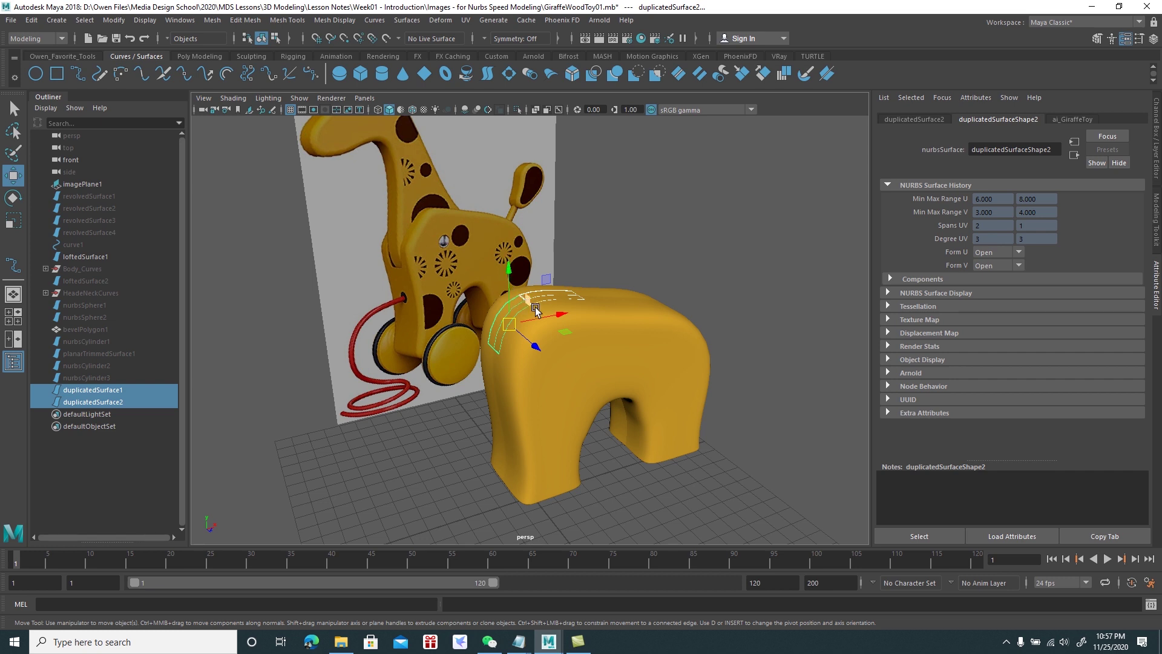
Select duplicatedSurface1 and duplicatedSurface2 in the Outliner and run Surfaces > Attach
click(664, 254)
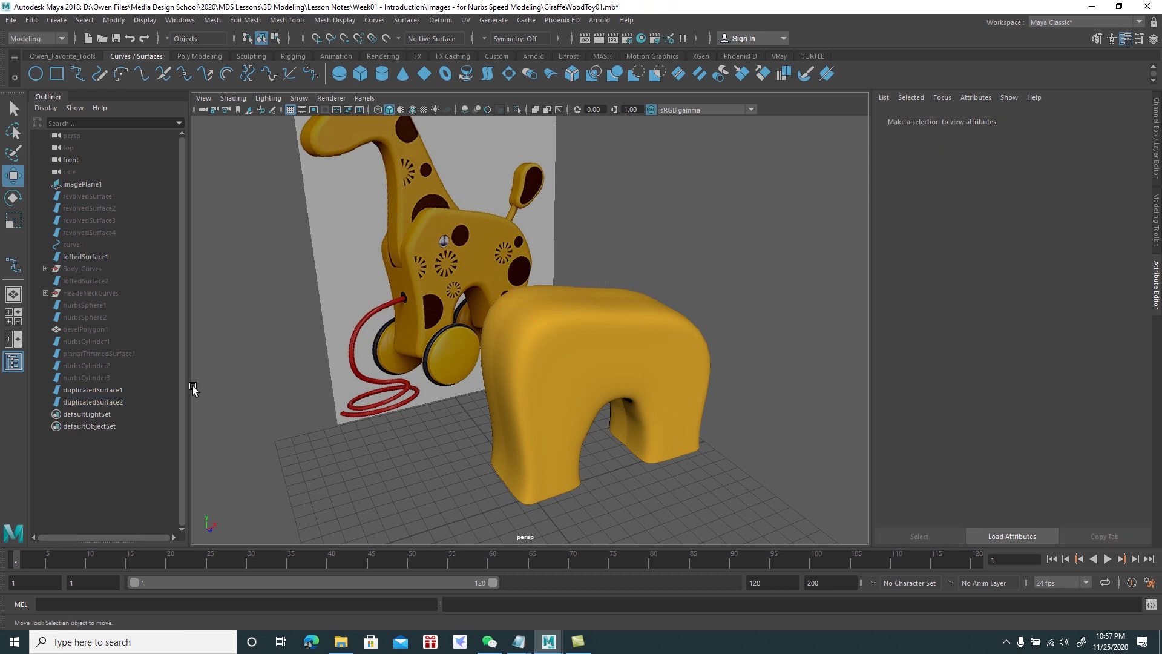
click(125, 390)
click(127, 402)
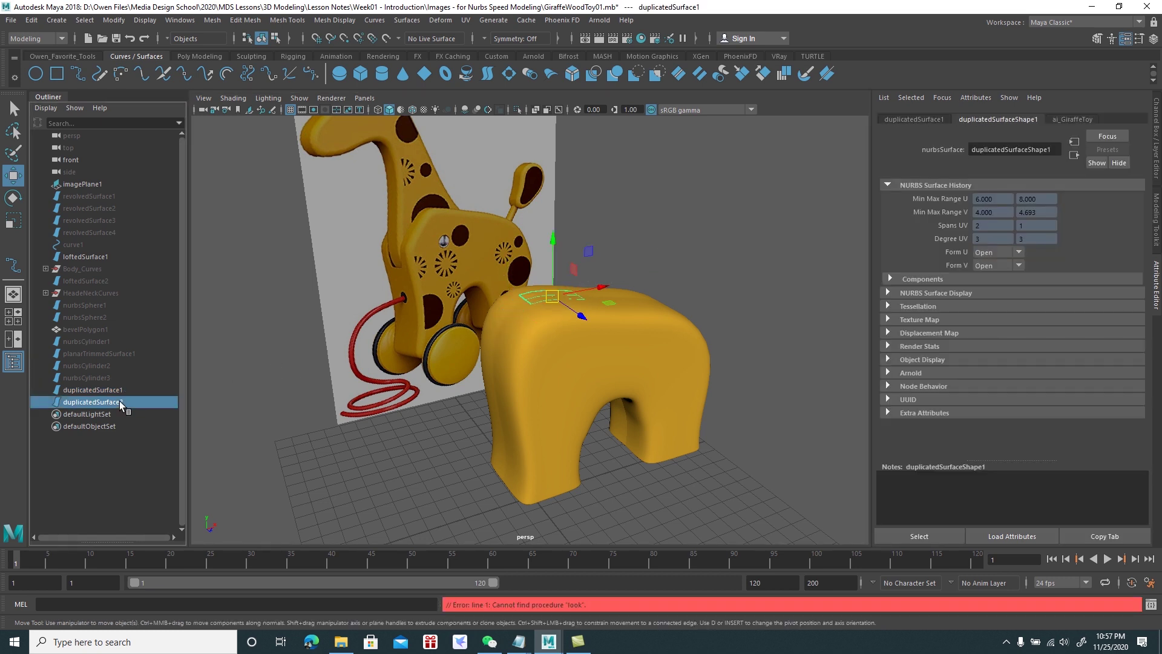
key(f)
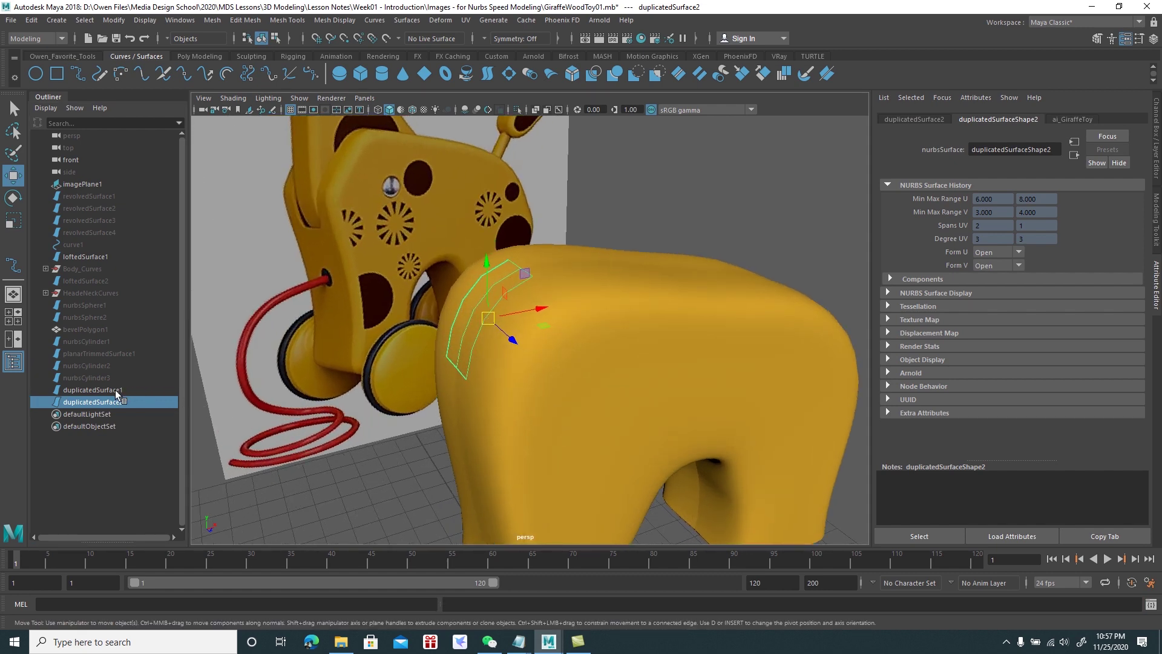
ctrl+click(115, 389)
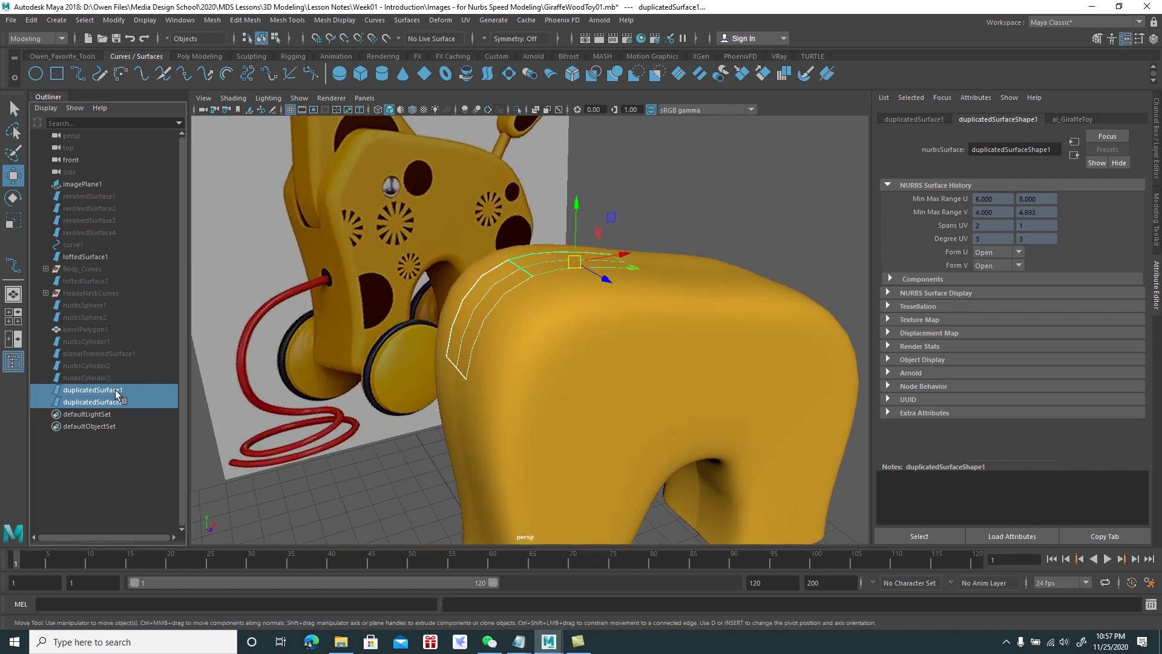
click(407, 22)
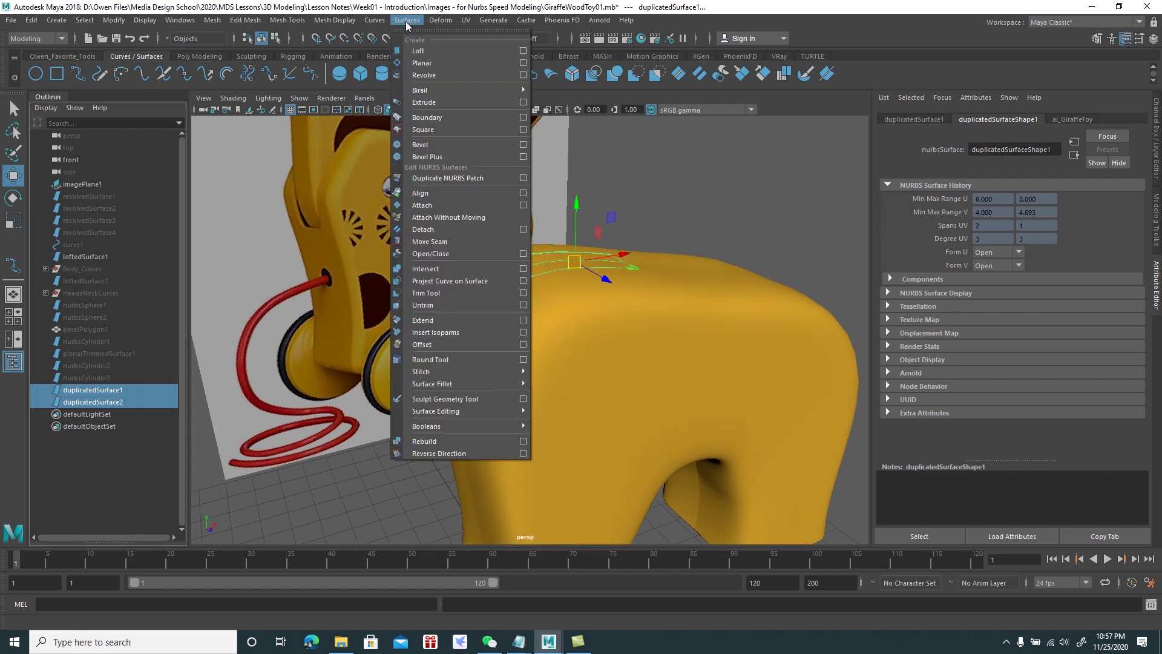
click(430, 206)
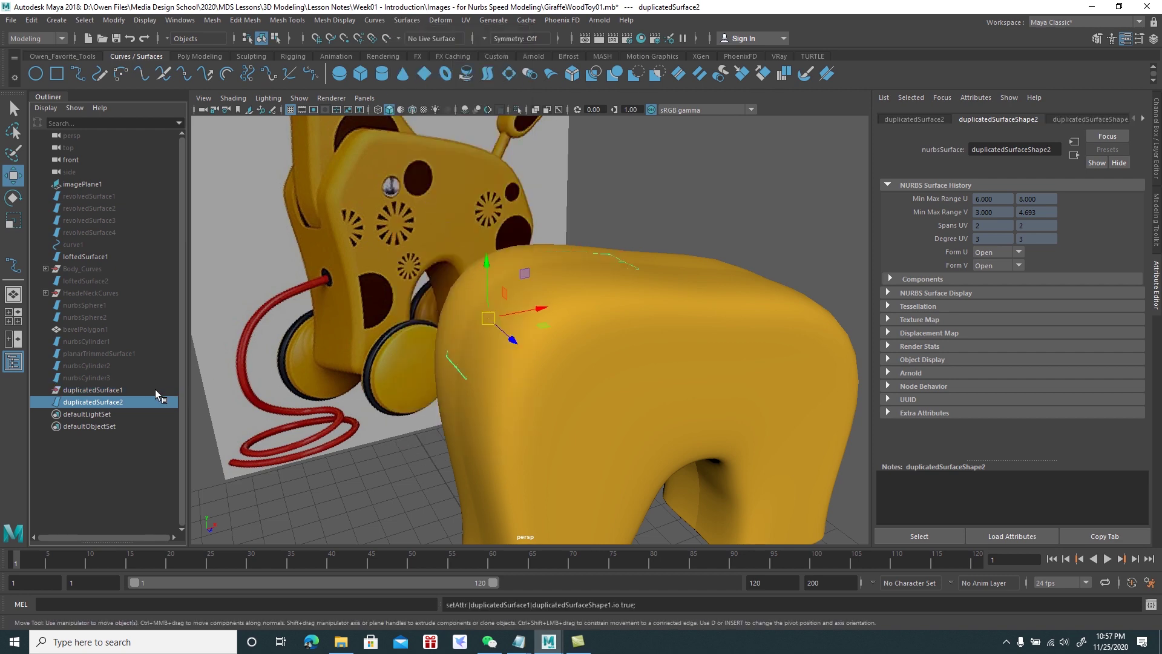
Move the merged strip up off the giraffe body's shoulder
mouse_move(508, 330)
alt+mouse_down()
mouse_move(526, 328)
mouse_move(520, 294)
alt+mouse_up()
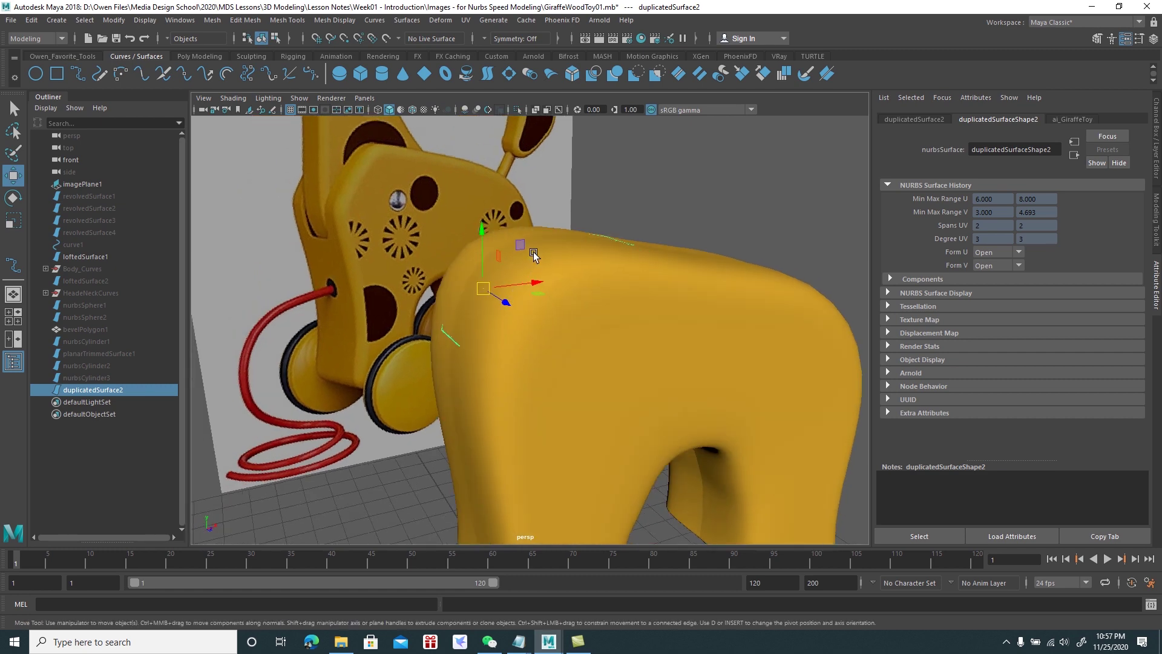
middle_drag(523, 247, 517, 239)
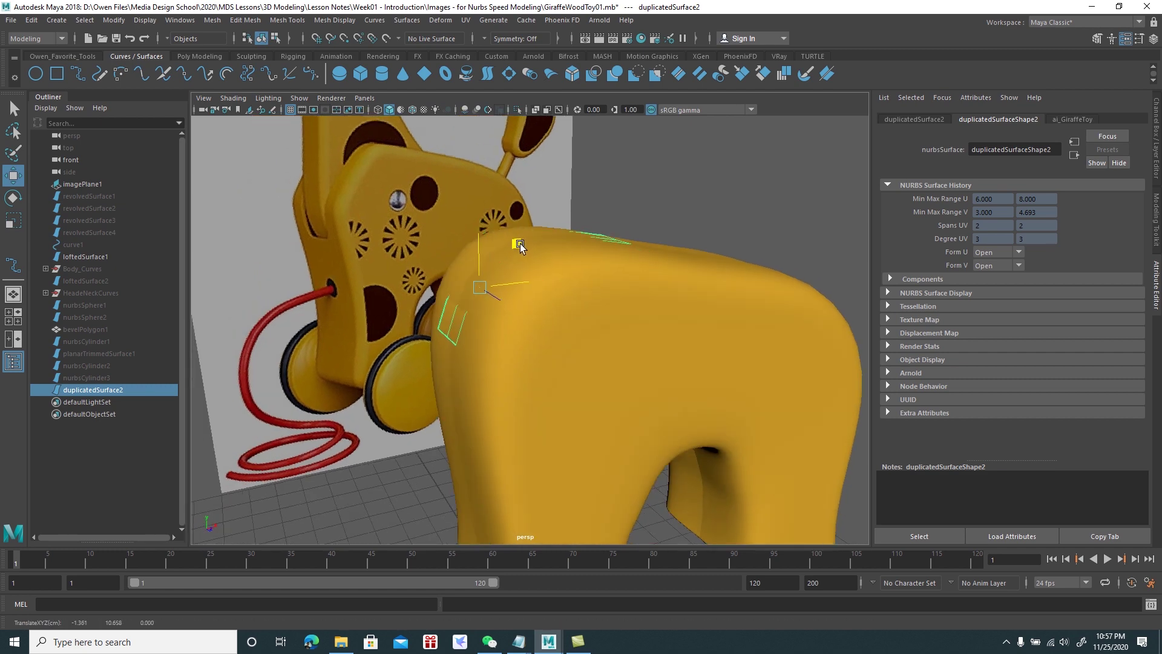
mouse_move(517, 239)
alt+mouse_down()
mouse_move(480, 253)
mouse_move(364, 240)
mouse_move(359, 252)
mouse_move(557, 231)
alt+mouse_up()
alt+right_drag(558, 232, 591, 259)
alt+drag(591, 260, 624, 322)
alt+drag(627, 293, 616, 278)
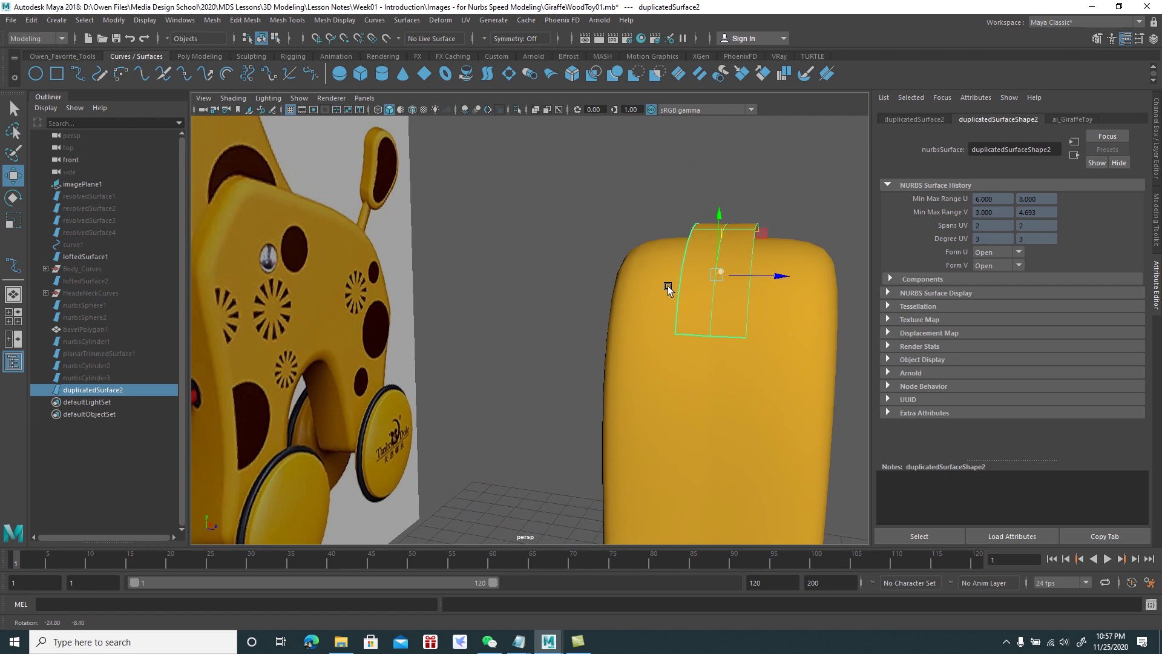
Switch the strip to isoparm mode and pick its top isoparm
right_click(616, 279)
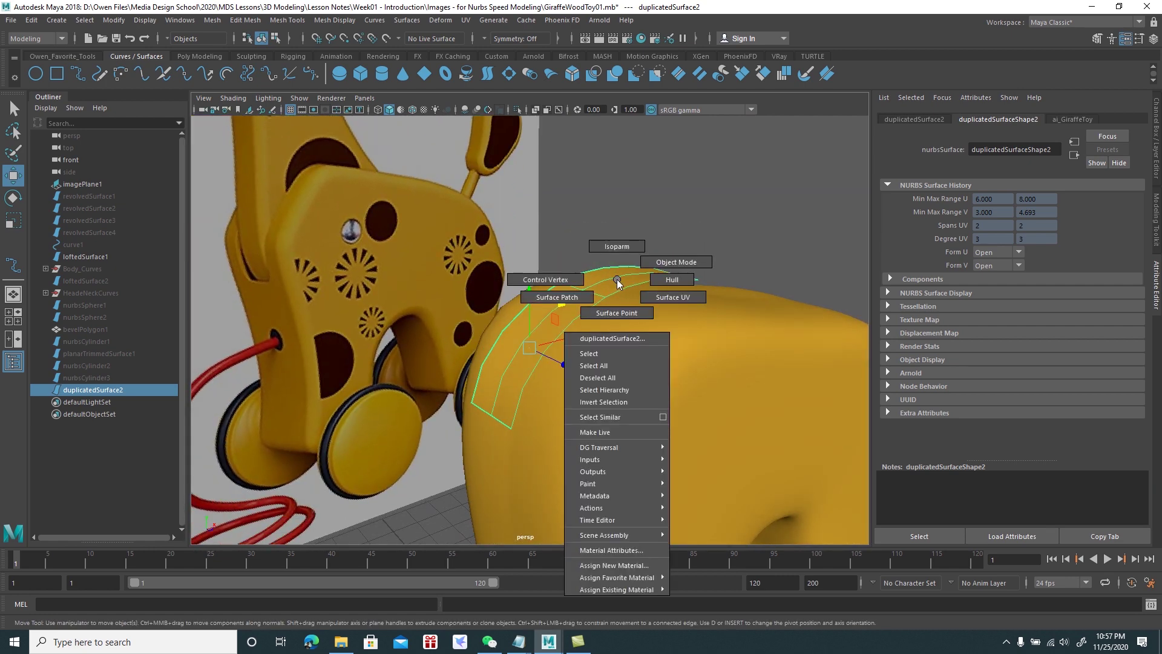
click(618, 247)
click(636, 269)
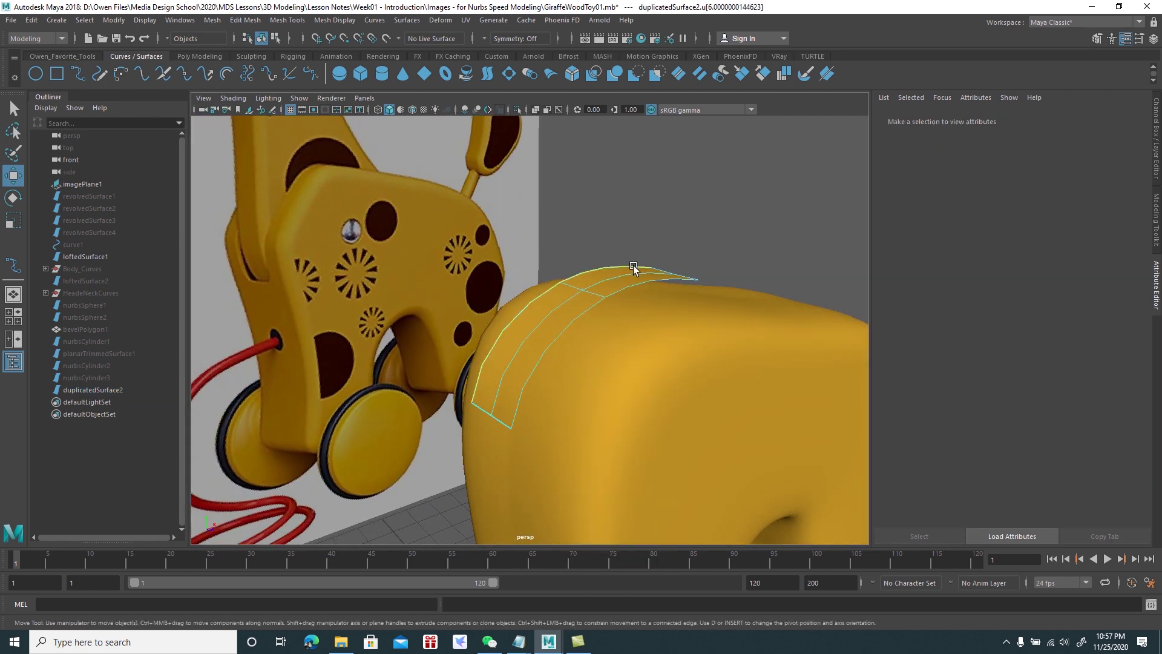
alt+drag(630, 267, 622, 288)
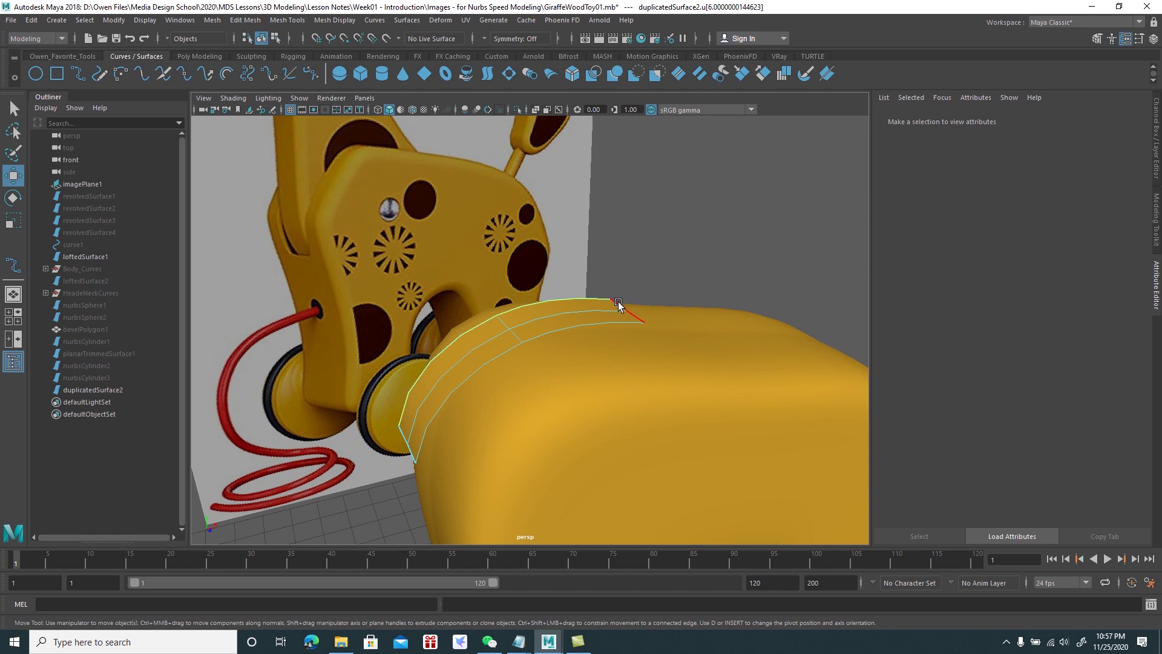
alt+drag(611, 321, 625, 307)
mouse_move(532, 363)
alt+mouse_down()
mouse_move(567, 342)
mouse_move(538, 354)
mouse_move(509, 339)
alt+mouse_up()
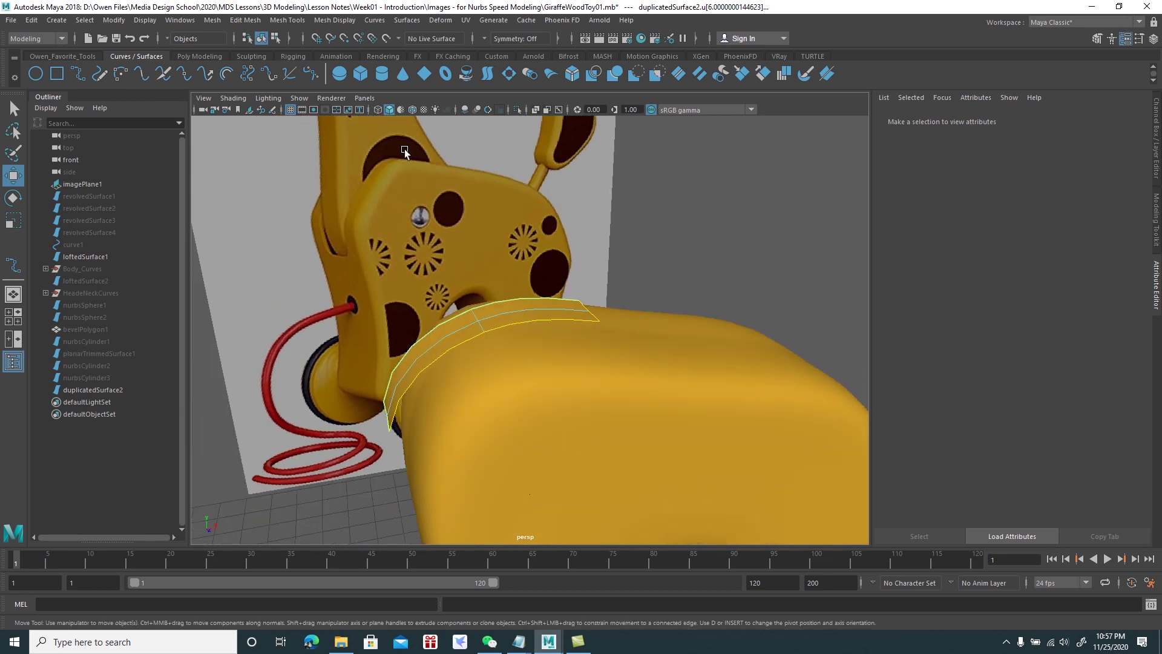
Extract the strip's four edges as curves and delete their construction history
click(374, 20)
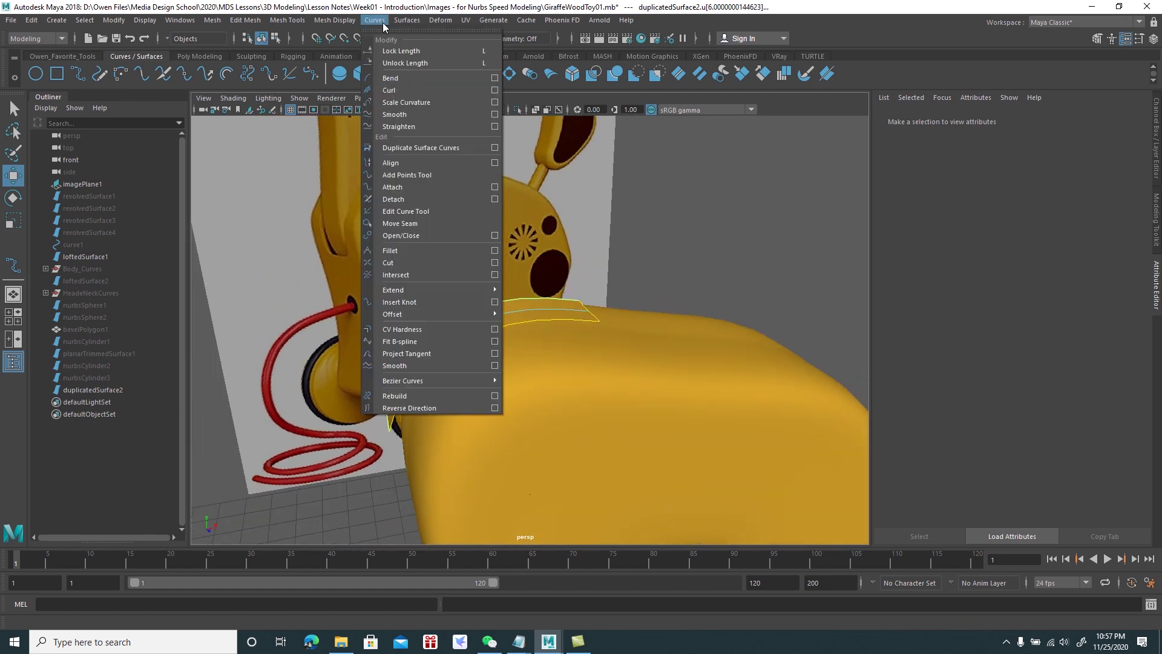
click(411, 148)
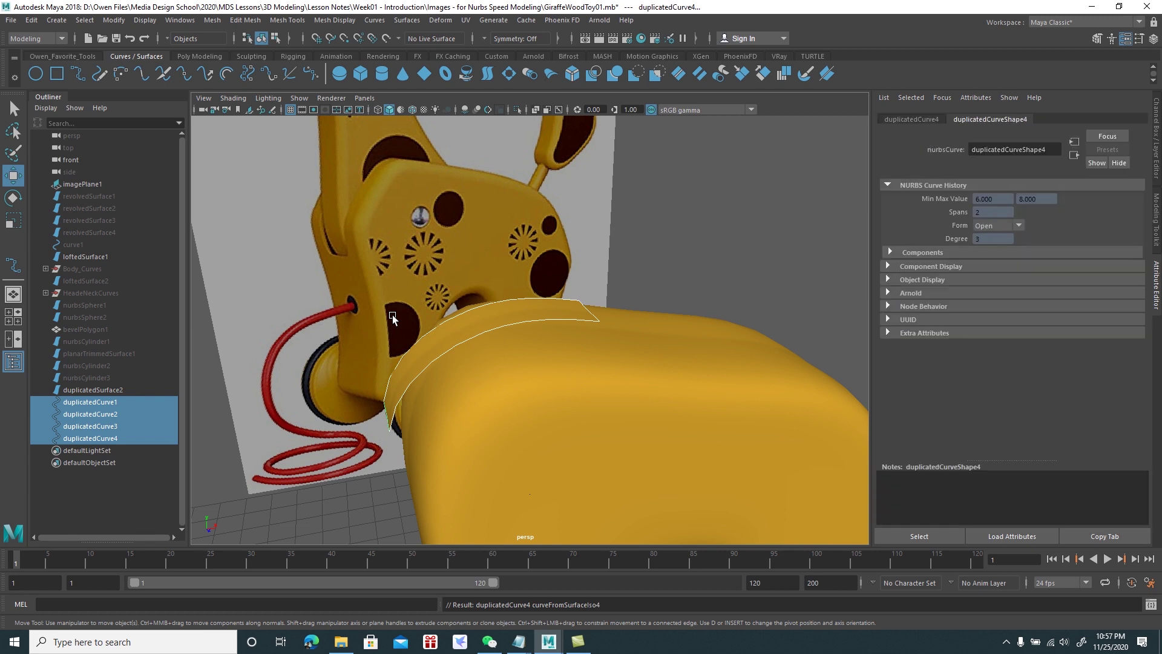
click(31, 20)
click(212, 174)
alt+drag(431, 271, 497, 268)
scroll(513, 289, down, 5)
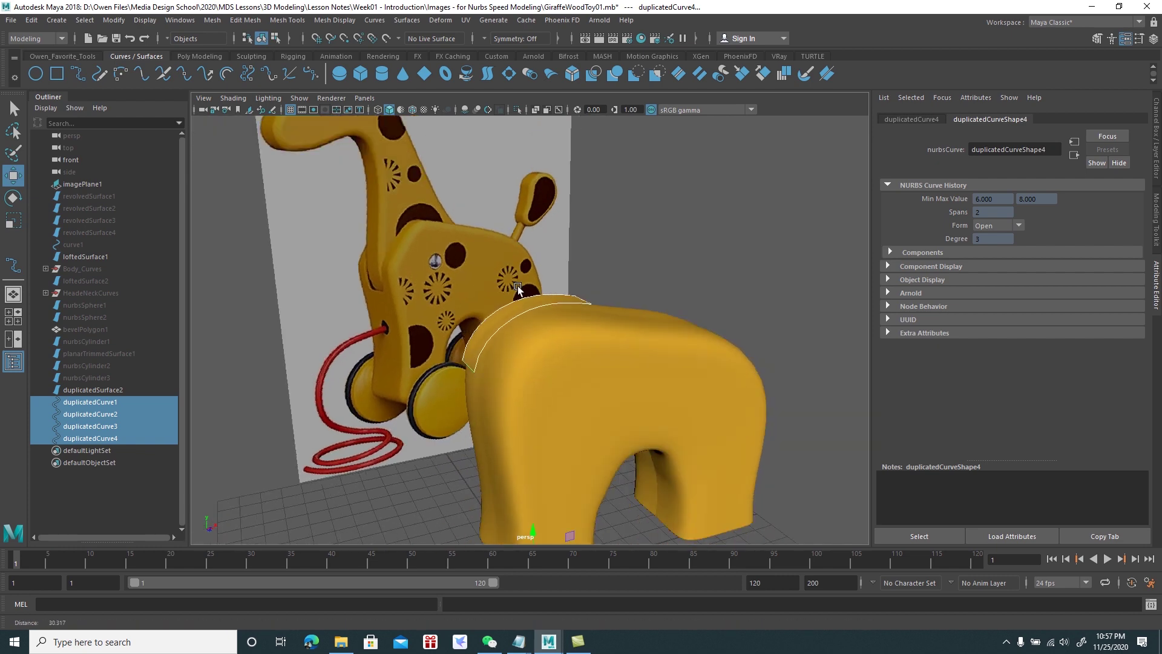
Centre the curves' pivot and delete the strip surface duplicatedSurface2
click(115, 20)
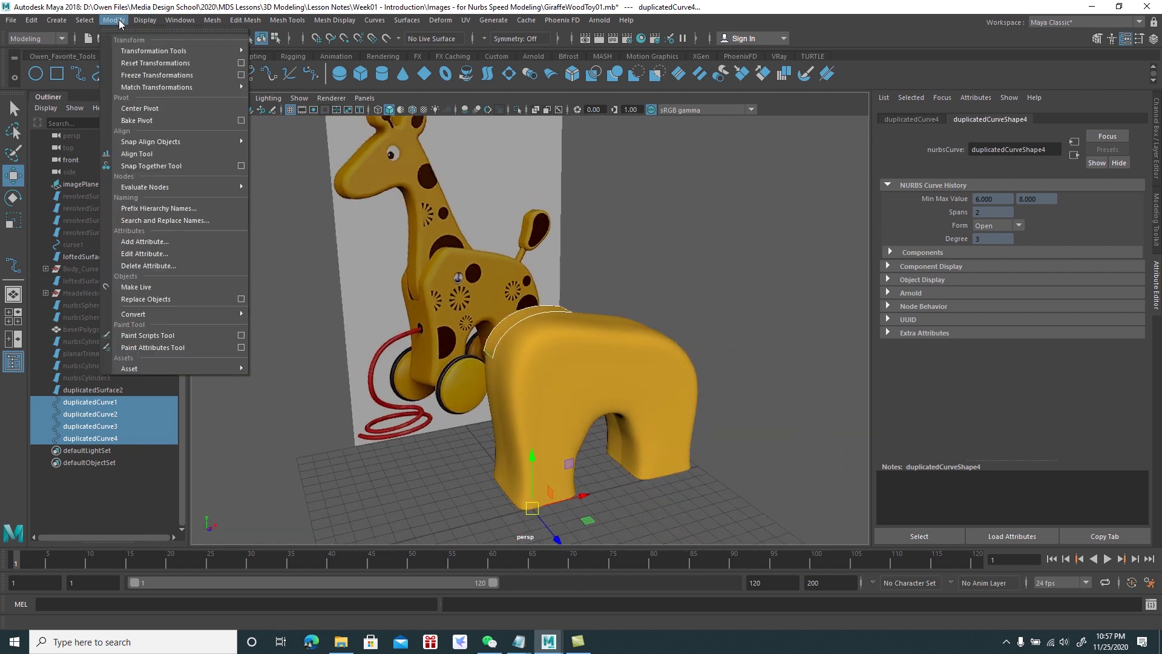
click(140, 108)
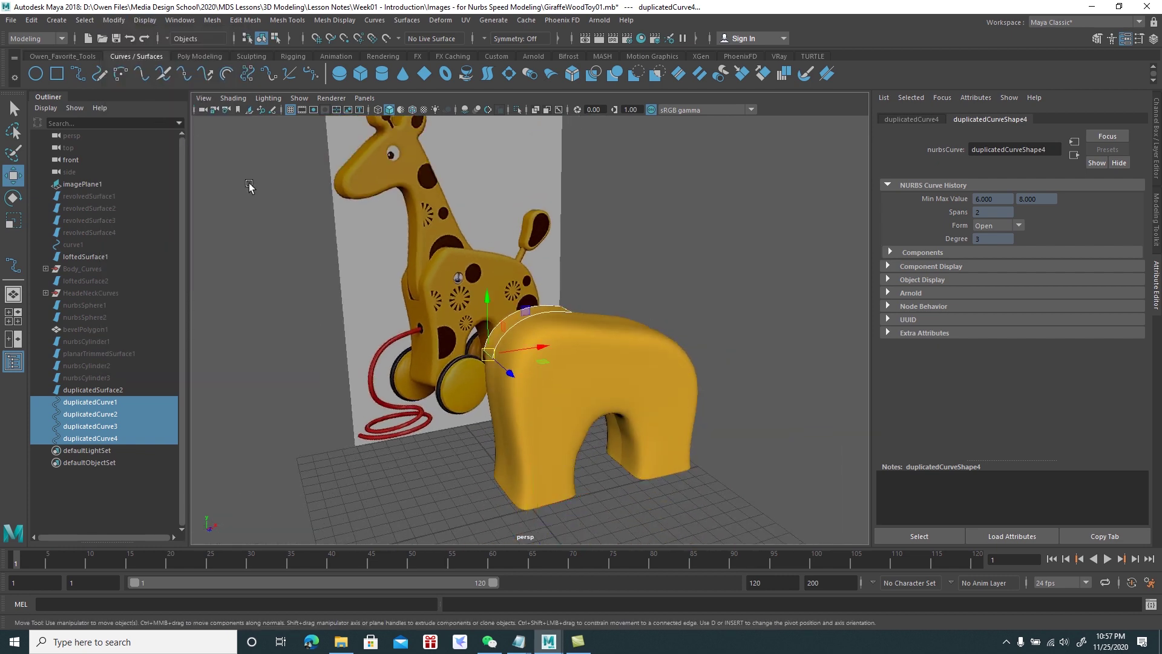
scroll(622, 426, up, 3)
scroll(622, 427, up, 3)
alt+drag(623, 426, 622, 314)
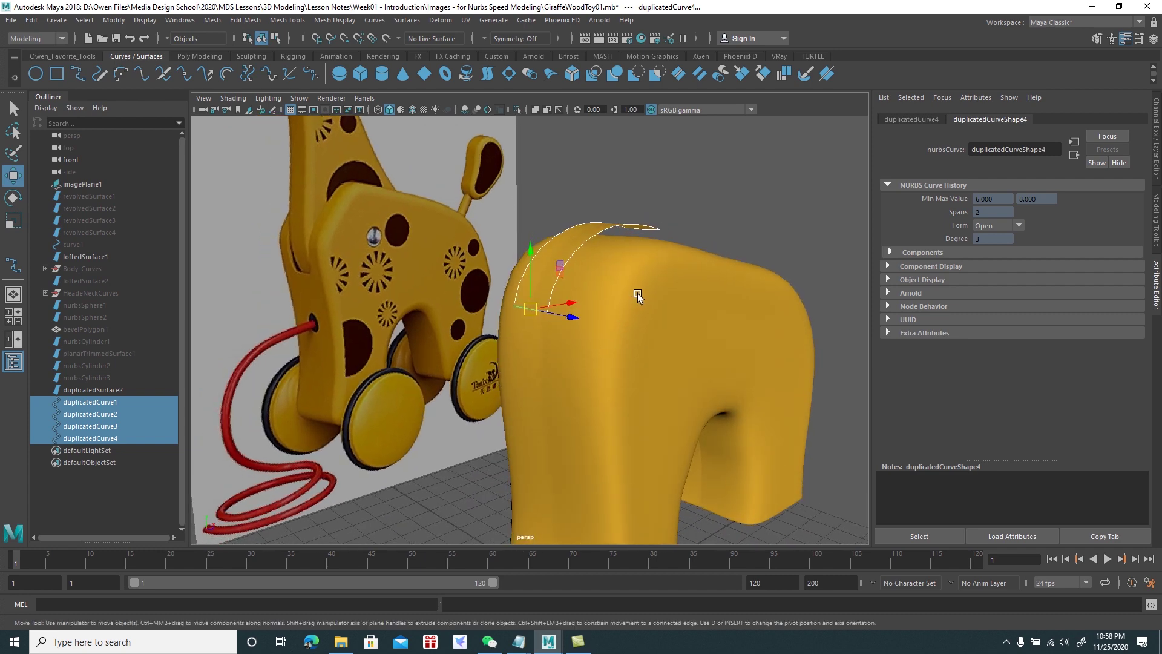
click(121, 391)
key(Delete)
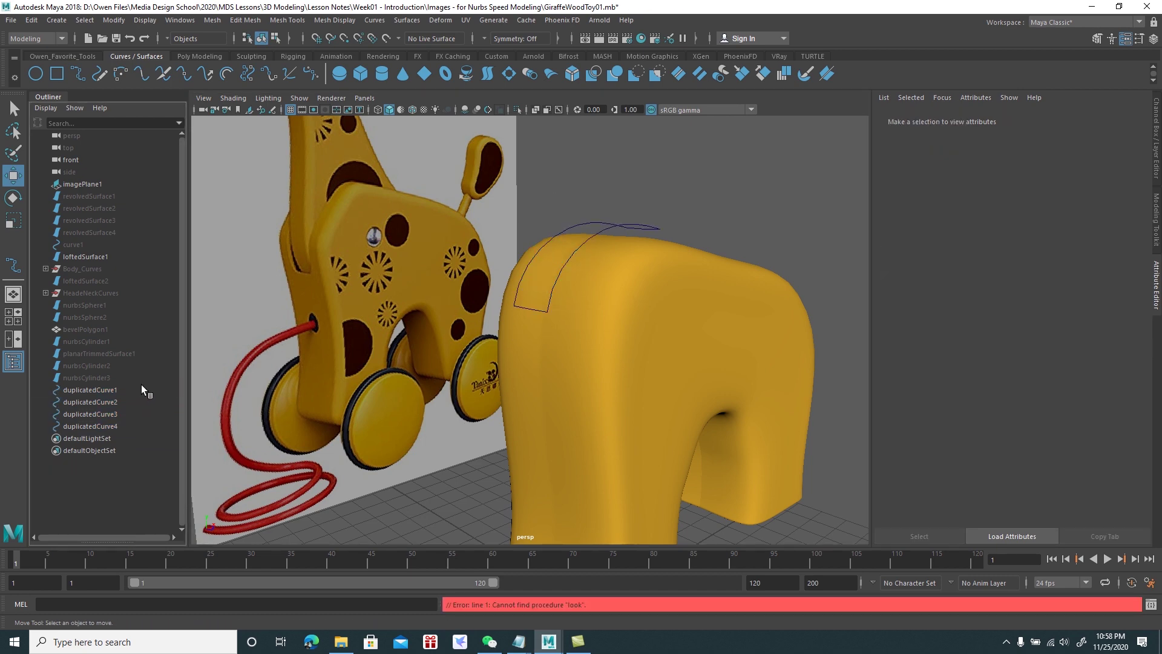
Select duplicatedCurve1–4 in the Outliner and maximize the top view over them
mouse_move(580, 324)
alt+mouse_down()
mouse_move(620, 318)
mouse_move(571, 378)
mouse_move(619, 379)
mouse_move(612, 357)
mouse_move(602, 373)
mouse_move(516, 377)
alt+mouse_up()
click(113, 390)
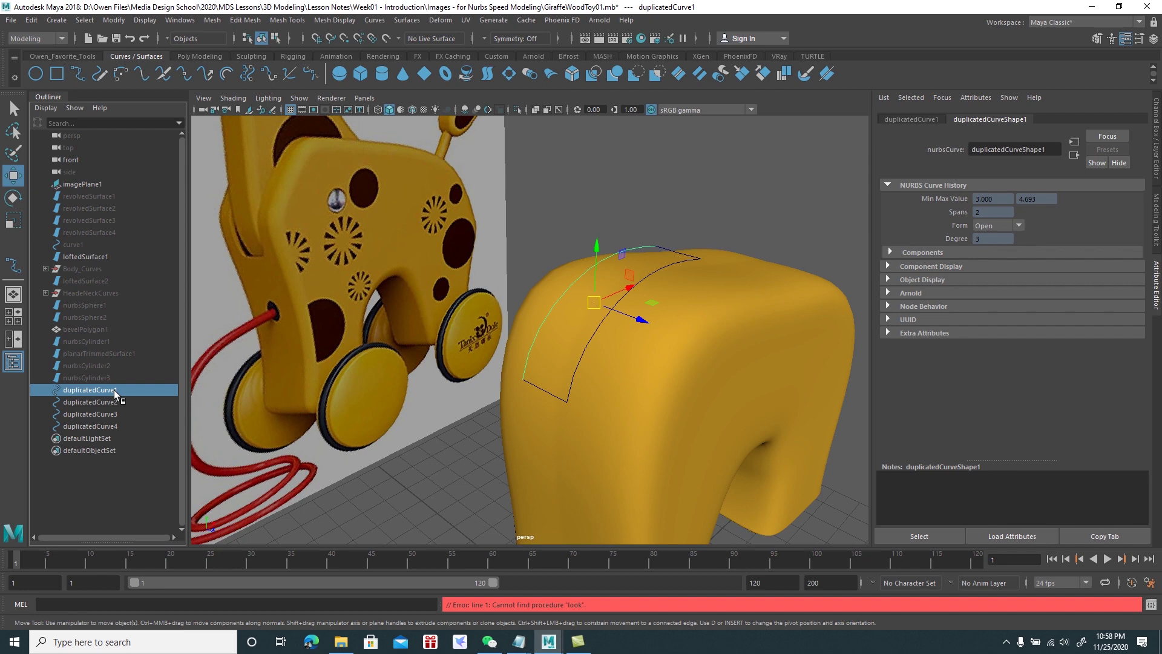
shift+click(111, 425)
mouse_move(526, 375)
alt+mouse_down()
mouse_move(560, 397)
mouse_move(500, 387)
alt+mouse_up()
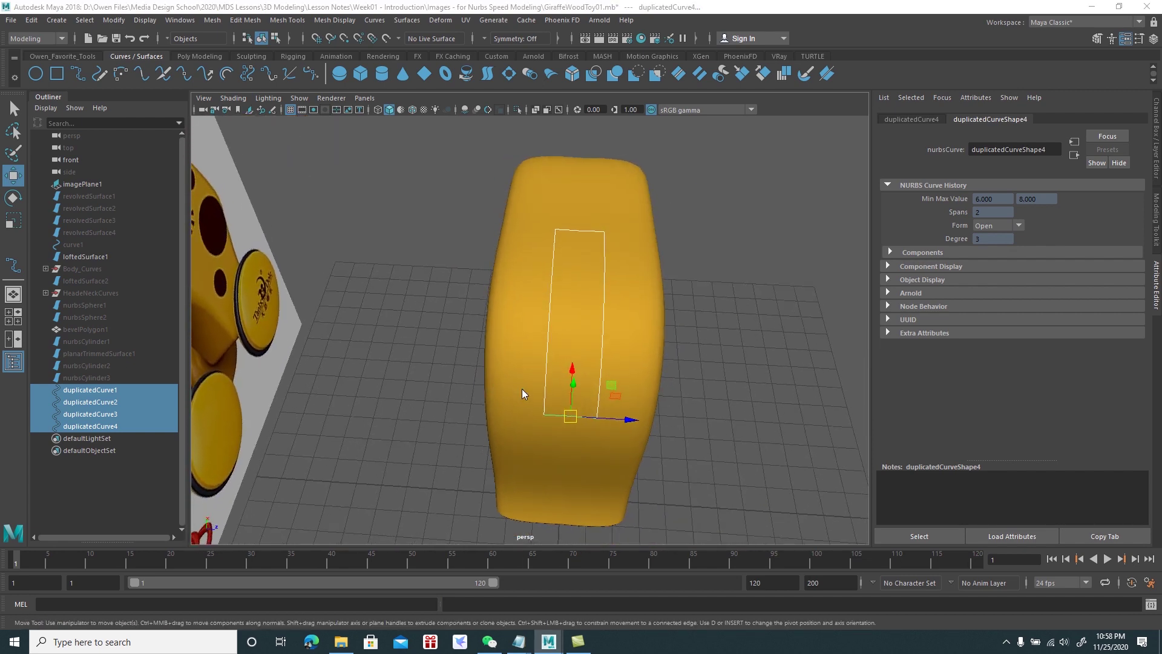
key(space)
key(space)
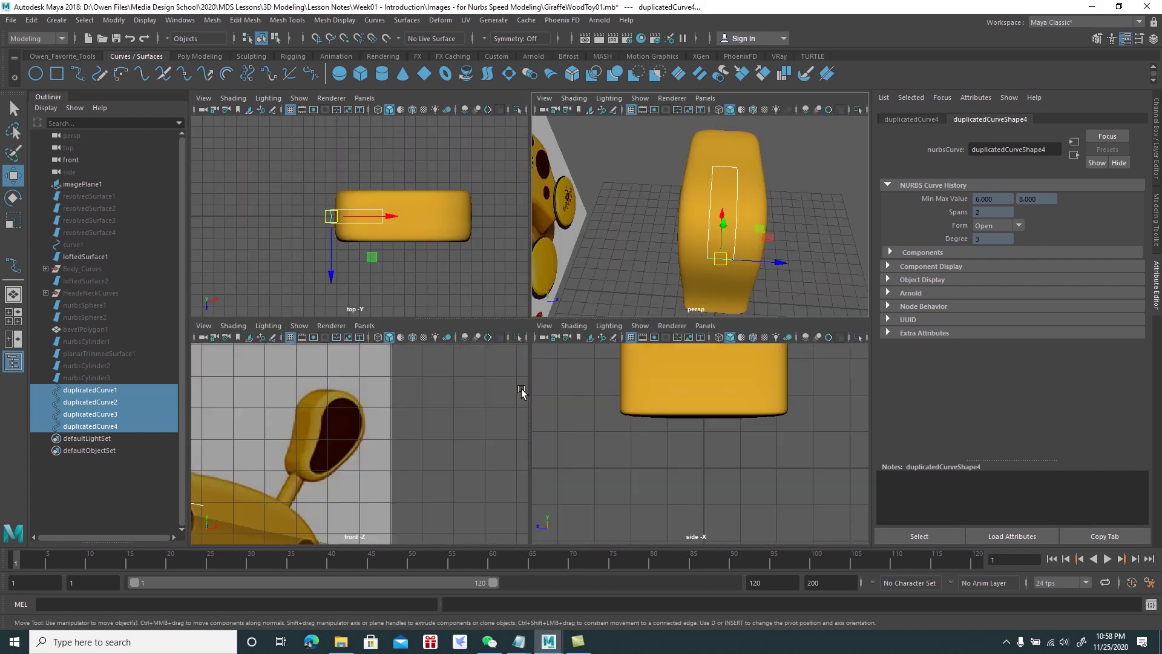
key(space)
mouse_move(368, 242)
alt+right_down()
mouse_move(555, 408)
mouse_move(454, 388)
alt+right_up()
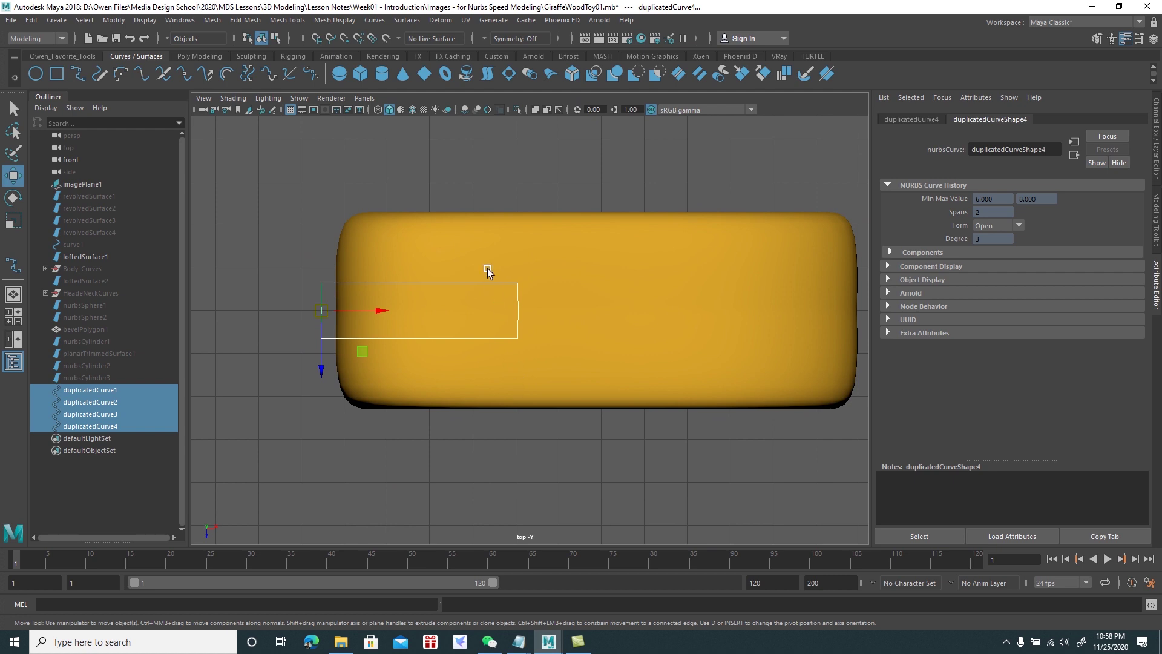
Attach the four curves into one, remove its history, and hide the originals
click(374, 22)
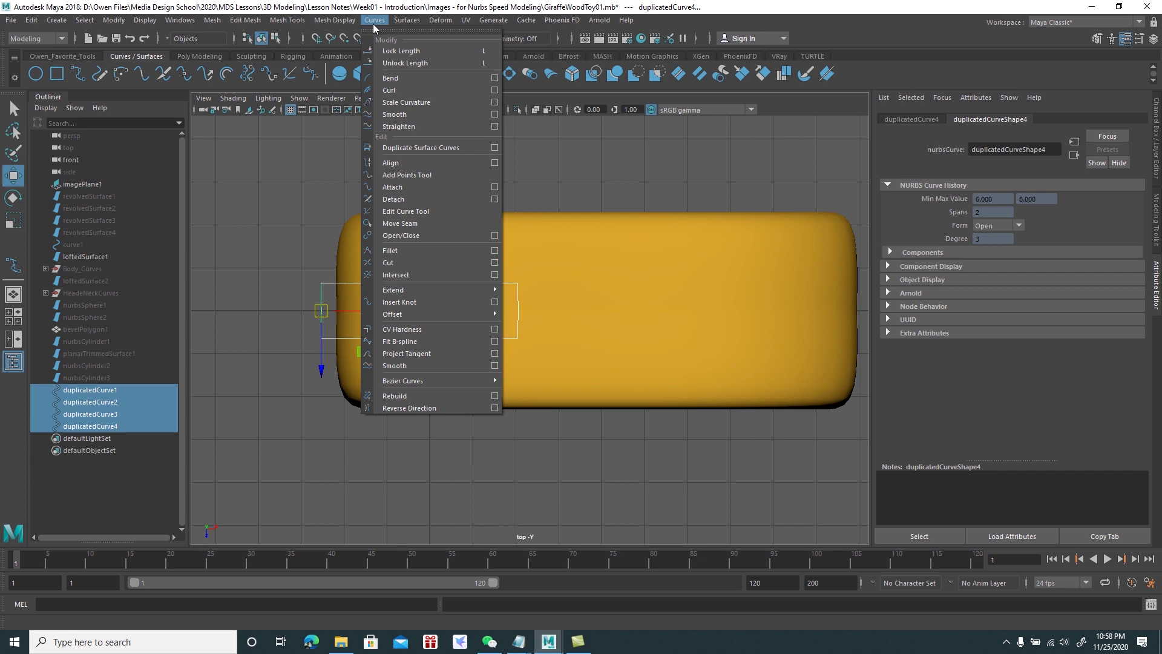
click(400, 187)
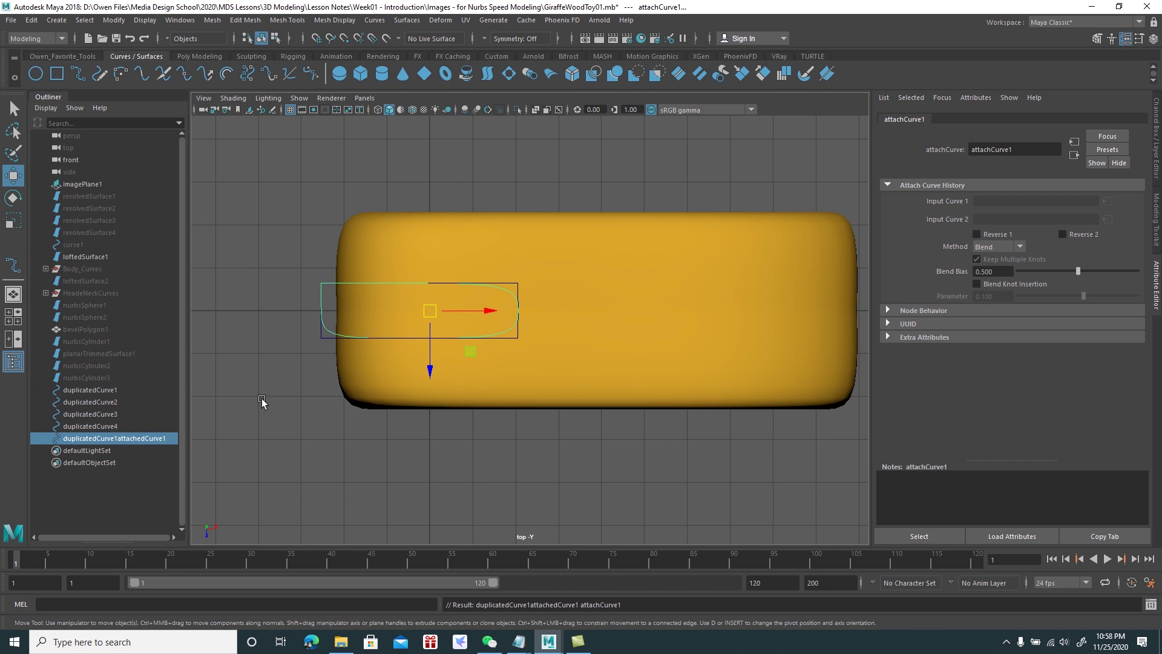
key(alt+shift+d)
click(111, 390)
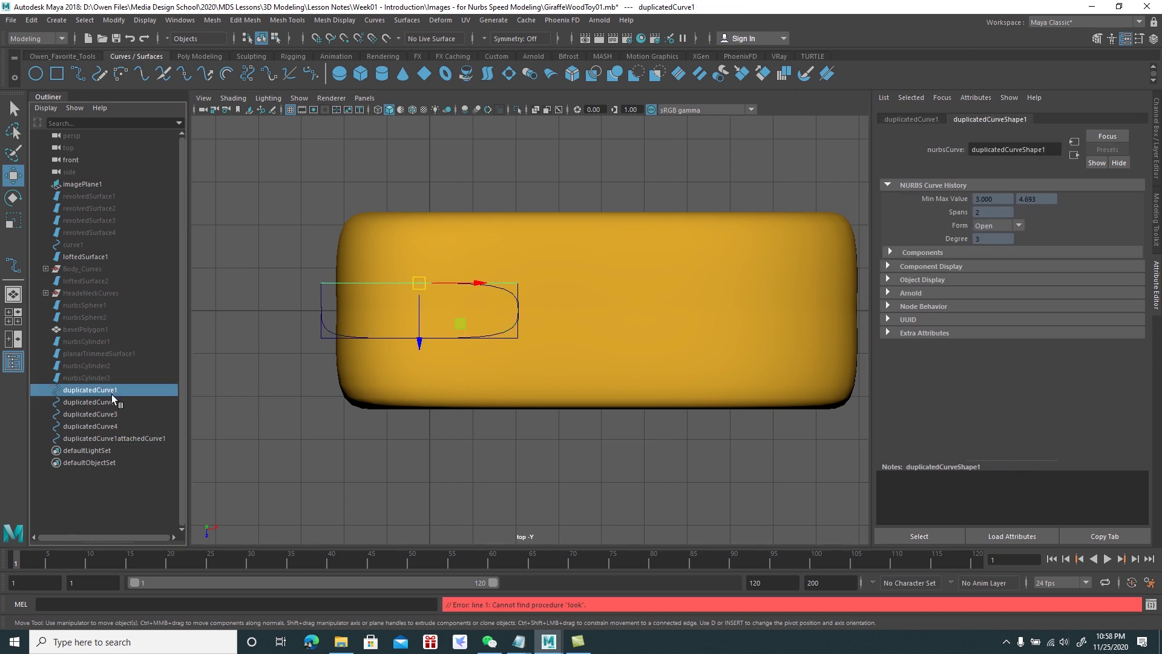
shift+click(117, 425)
key(ctrl+h)
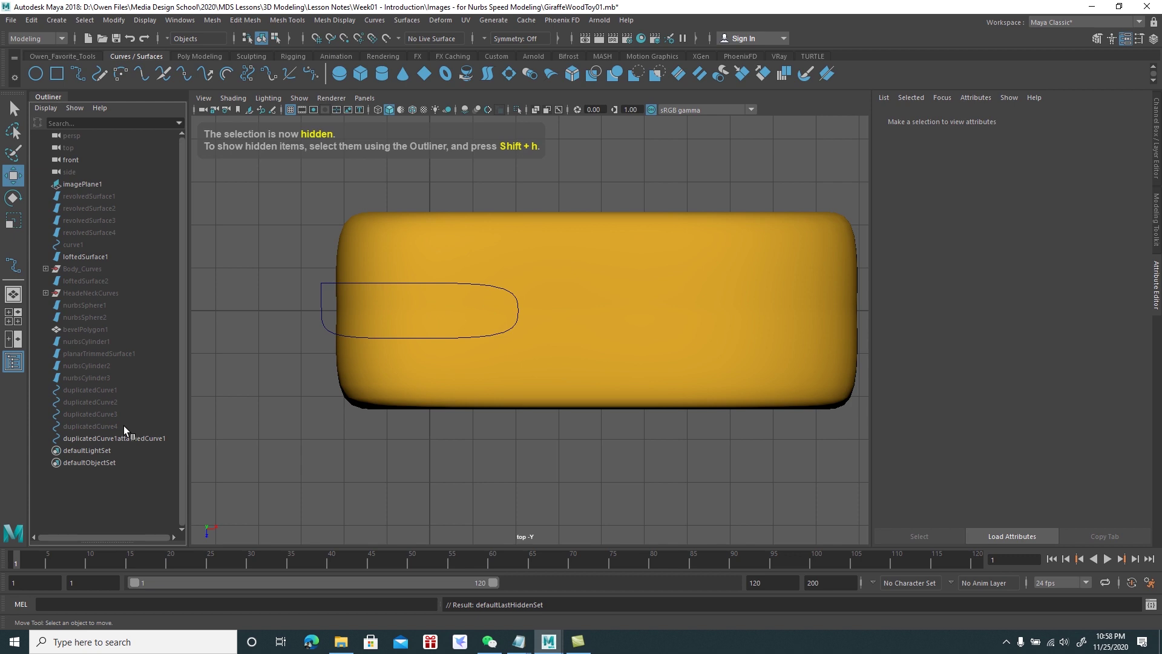
Select the attached outline curve and switch it to Control Vertex mode
click(121, 438)
scroll(488, 361, up, 2)
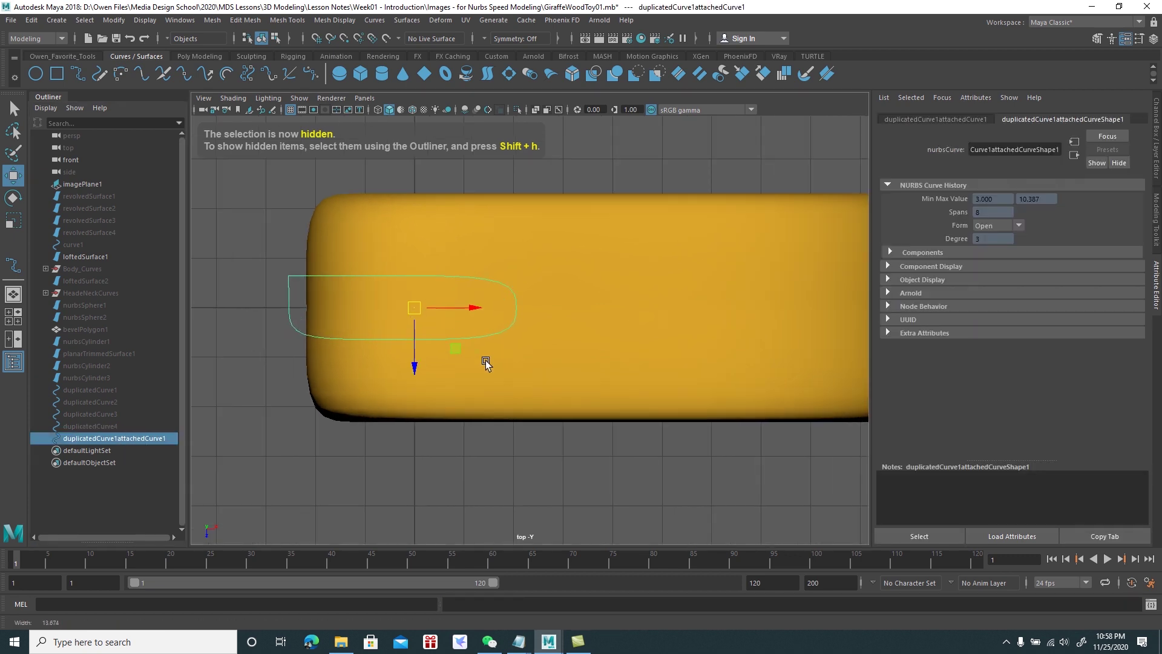
right_click(506, 291)
click(474, 294)
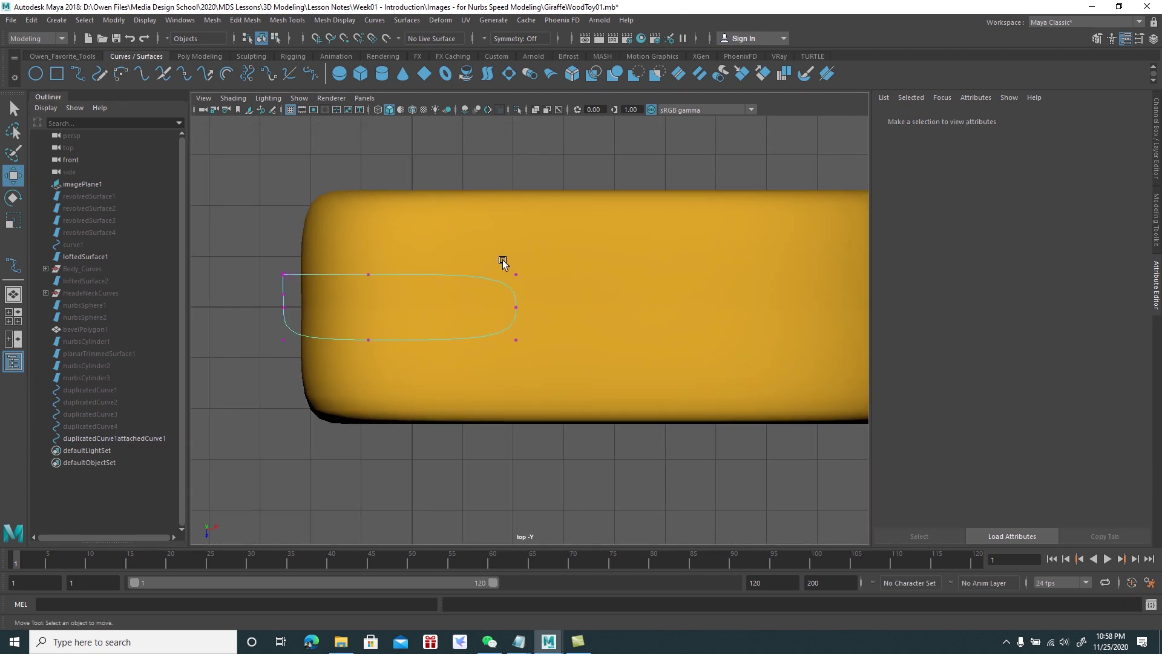
Drag the slot outline's left-end control vertices into square corners, undoing the stray moves
drag(503, 262, 548, 282)
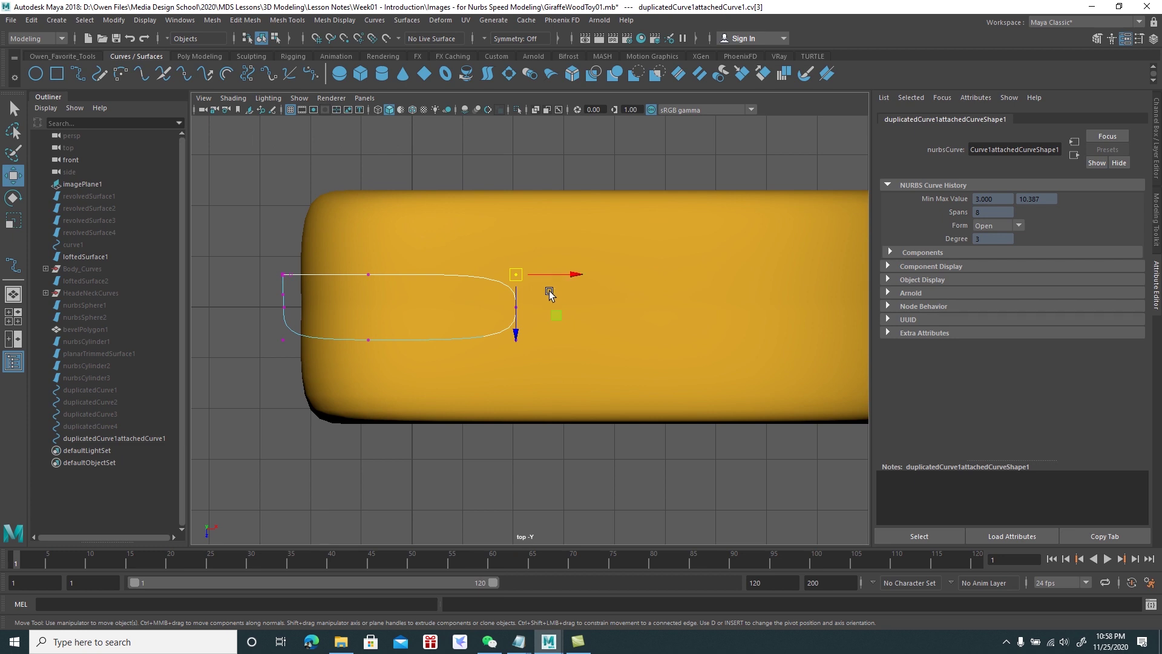
drag(518, 328, 518, 319)
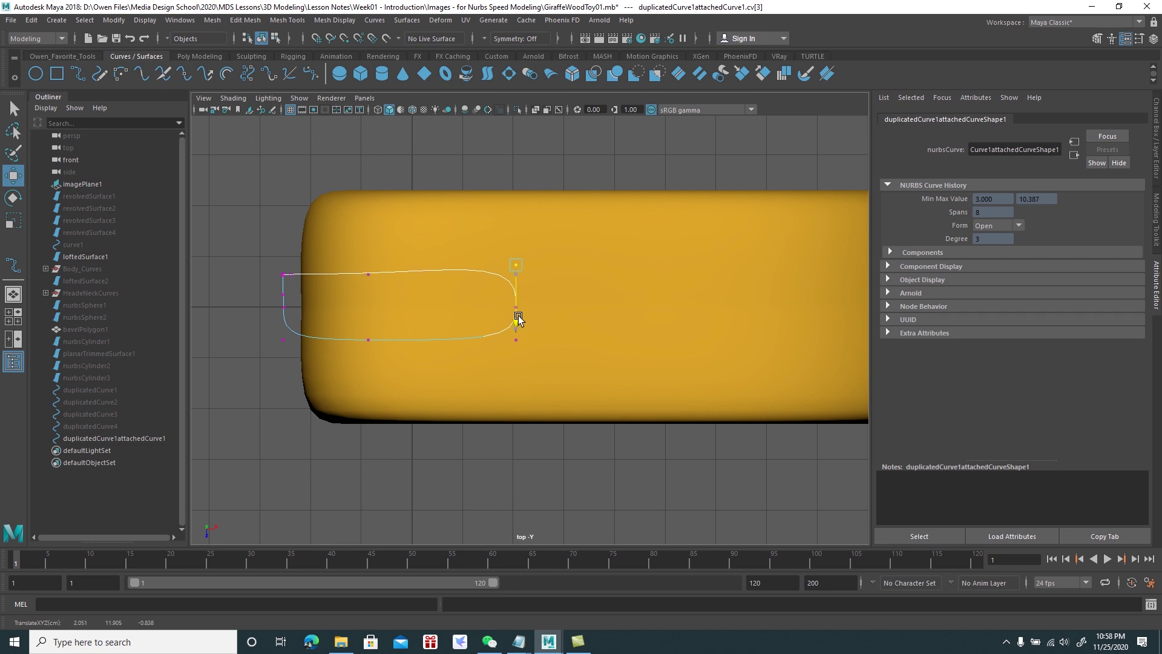
key(ctrl+z)
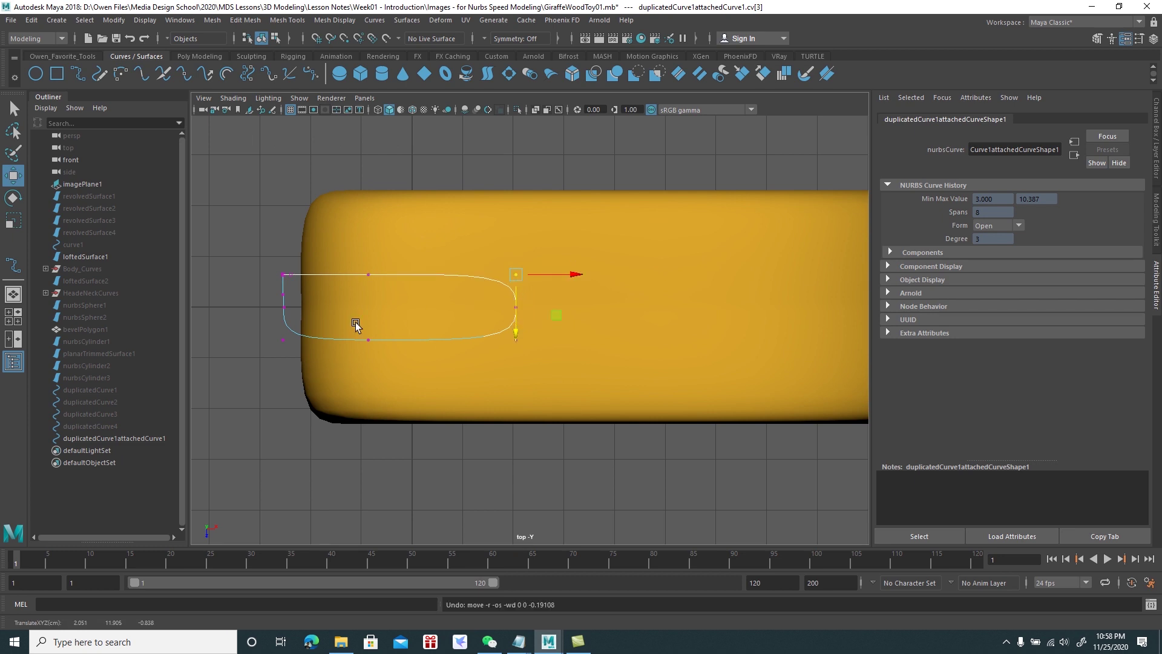
click(282, 309)
drag(282, 340, 285, 365)
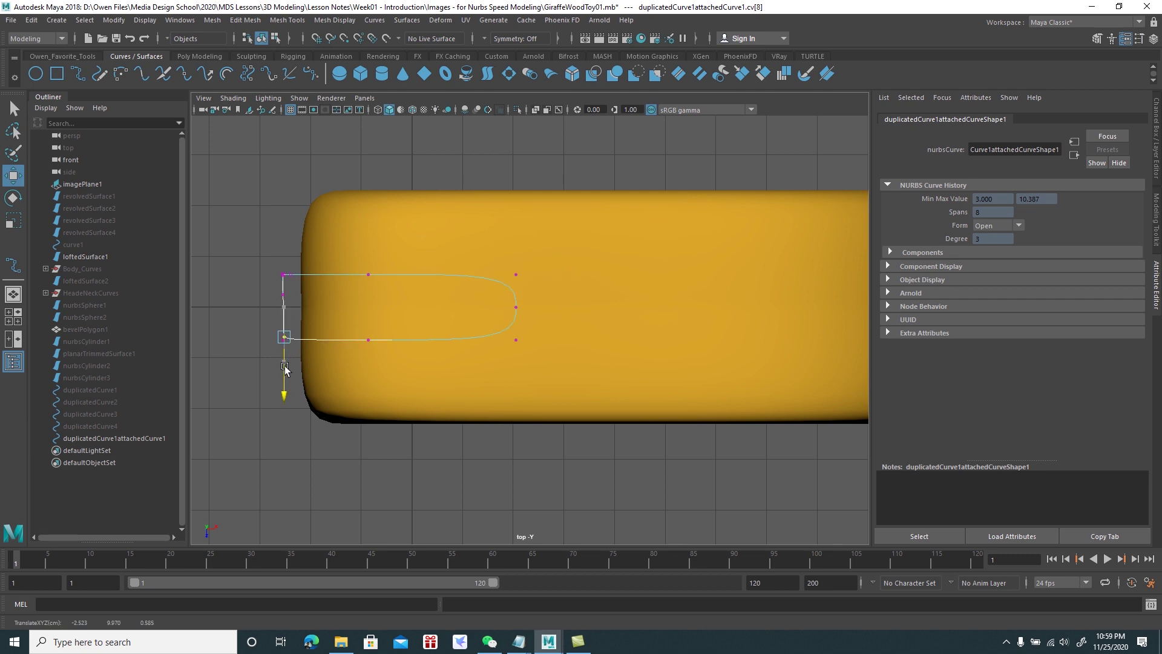
click(284, 274)
scroll(284, 278, up, 2)
alt+middle_drag(243, 241, 437, 246)
scroll(437, 247, up, 2)
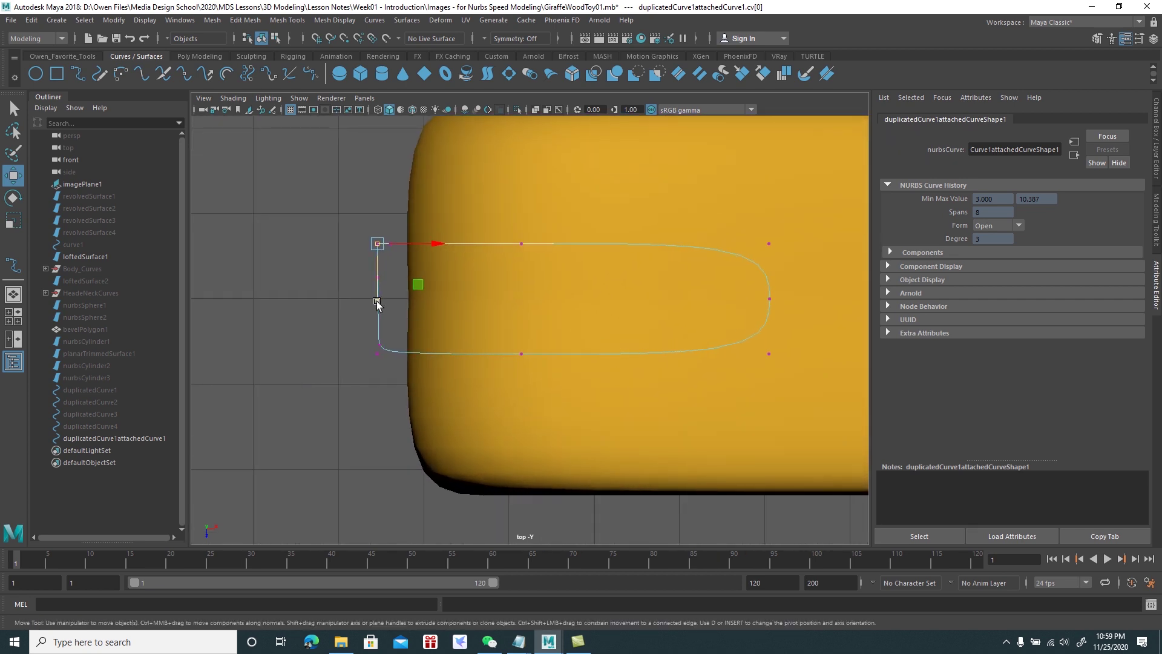
drag(382, 302, 382, 304)
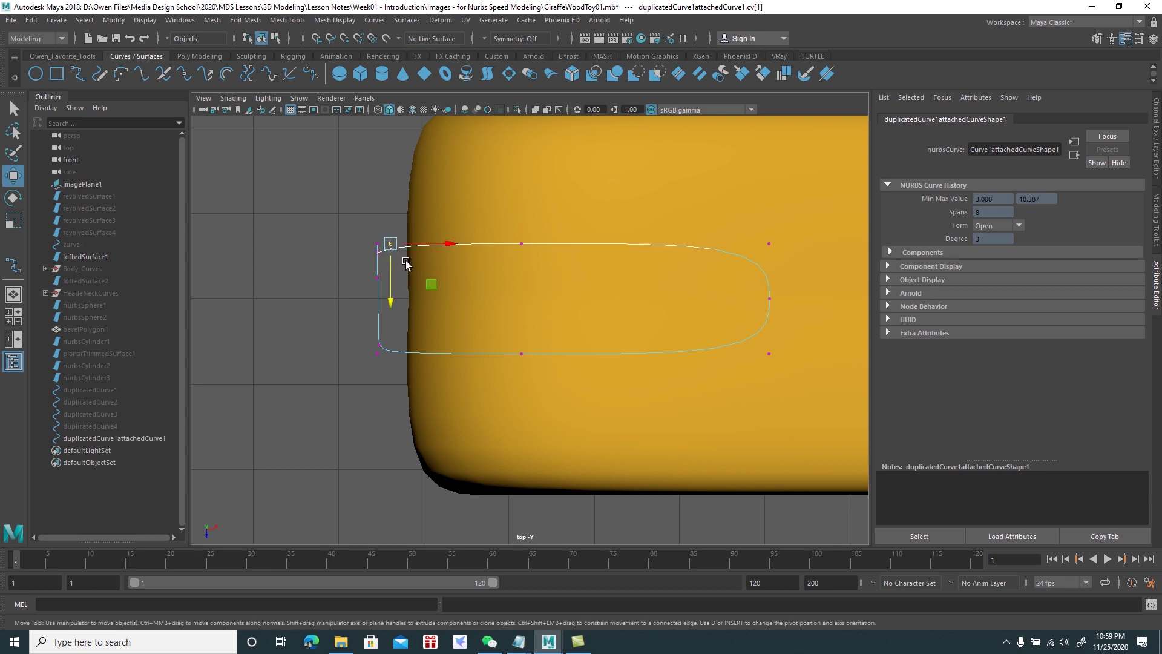
key(ctrl+z)
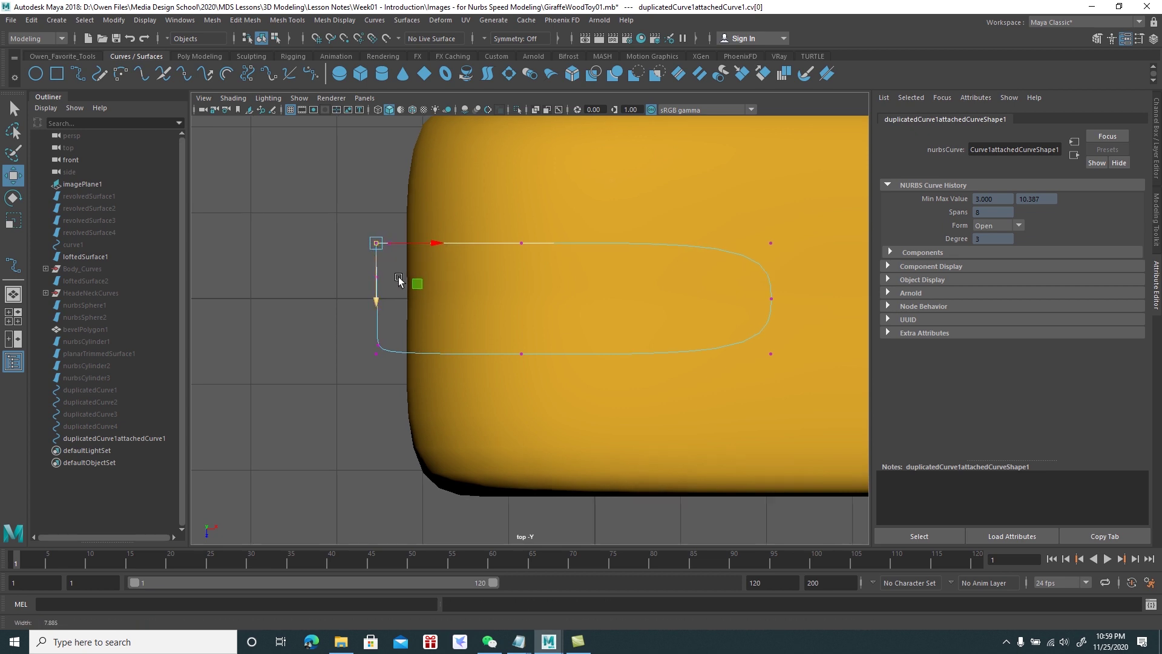
scroll(424, 303, up, 2)
scroll(411, 329, down, 1)
click(369, 348)
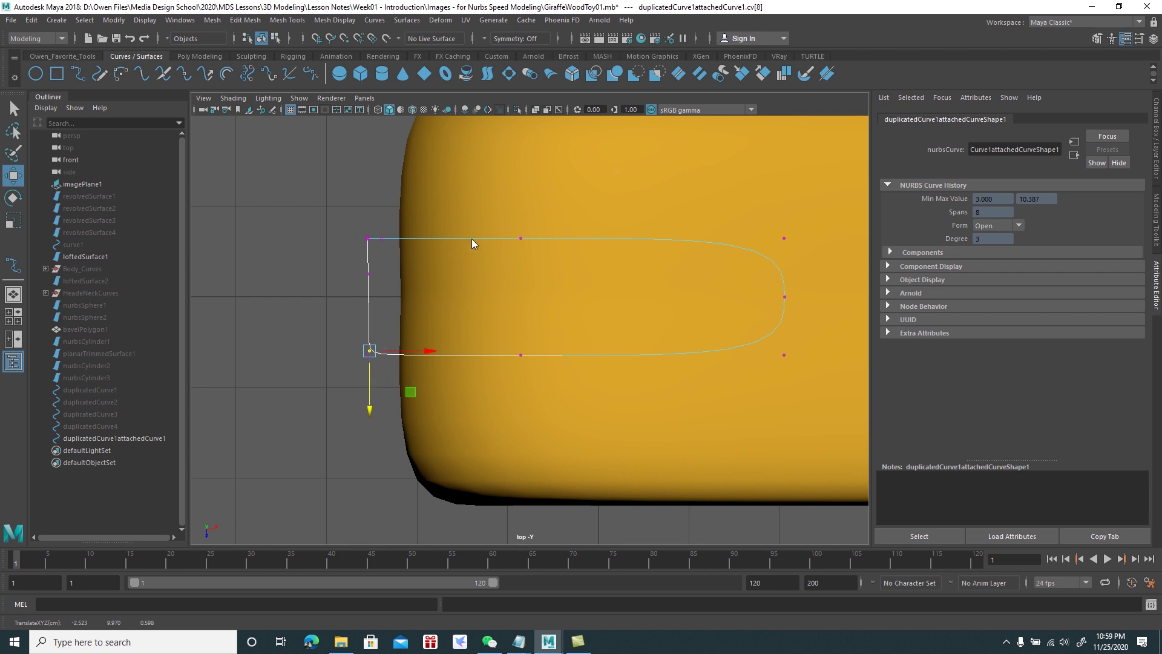
Return the curve to object mode and leave only the body surface selected
right_drag(472, 242, 533, 221)
scroll(527, 233, down, 2)
scroll(498, 276, down, 1)
click(434, 295)
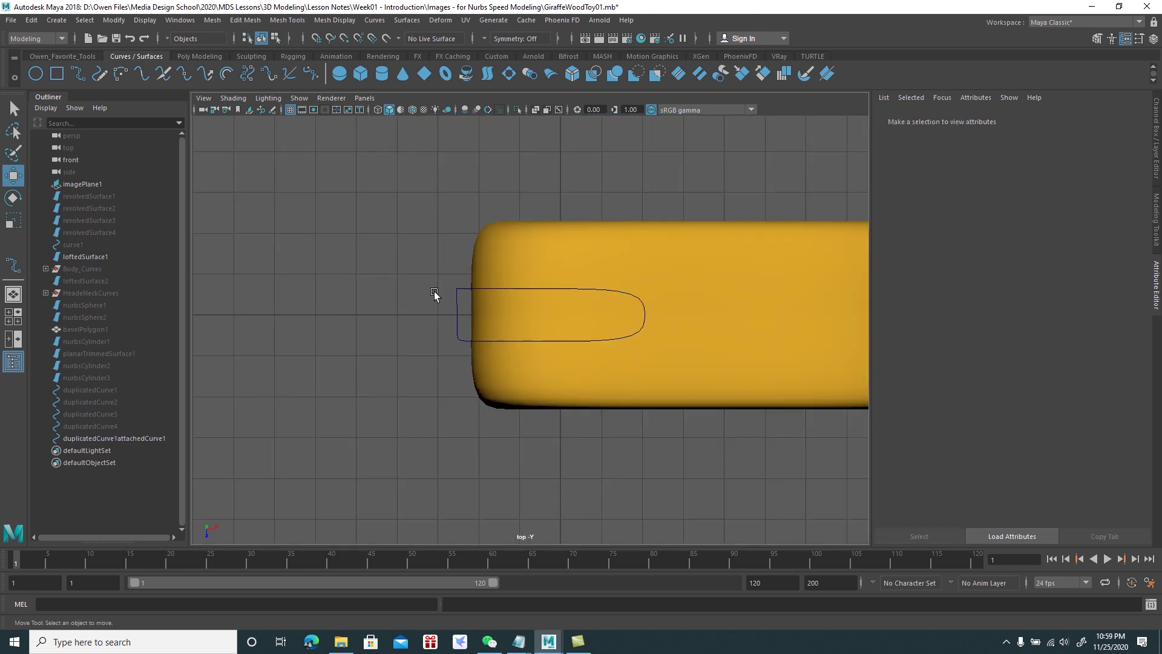
click(457, 294)
scroll(441, 291, up, 1)
scroll(353, 306, up, 1)
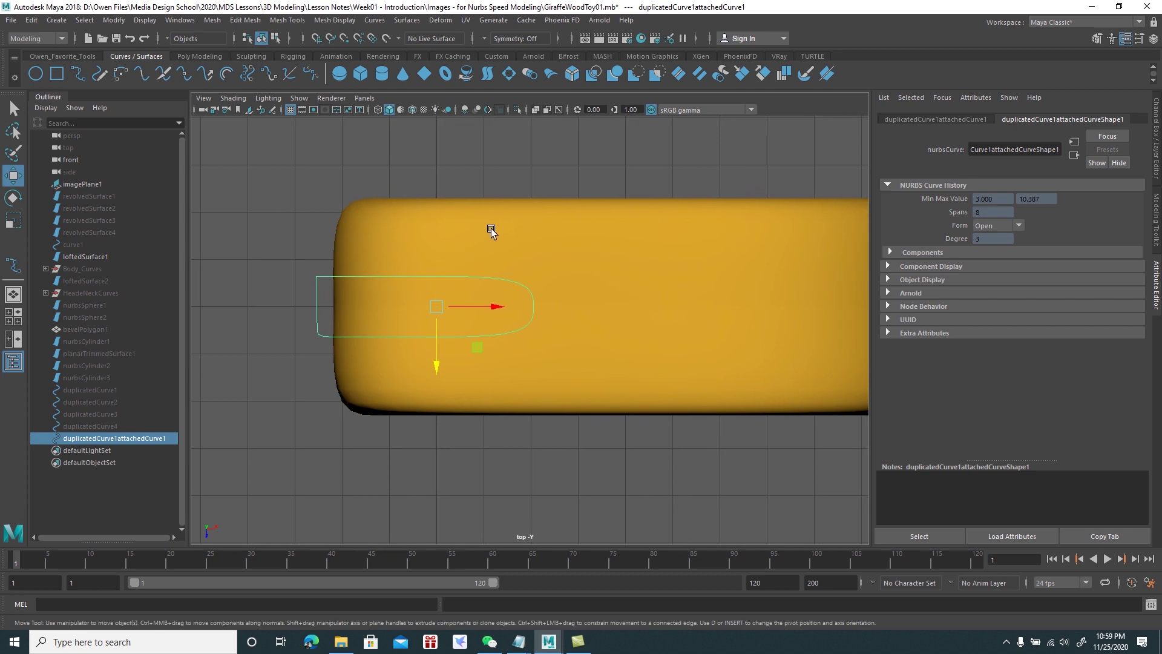
click(314, 267)
shift+click(456, 212)
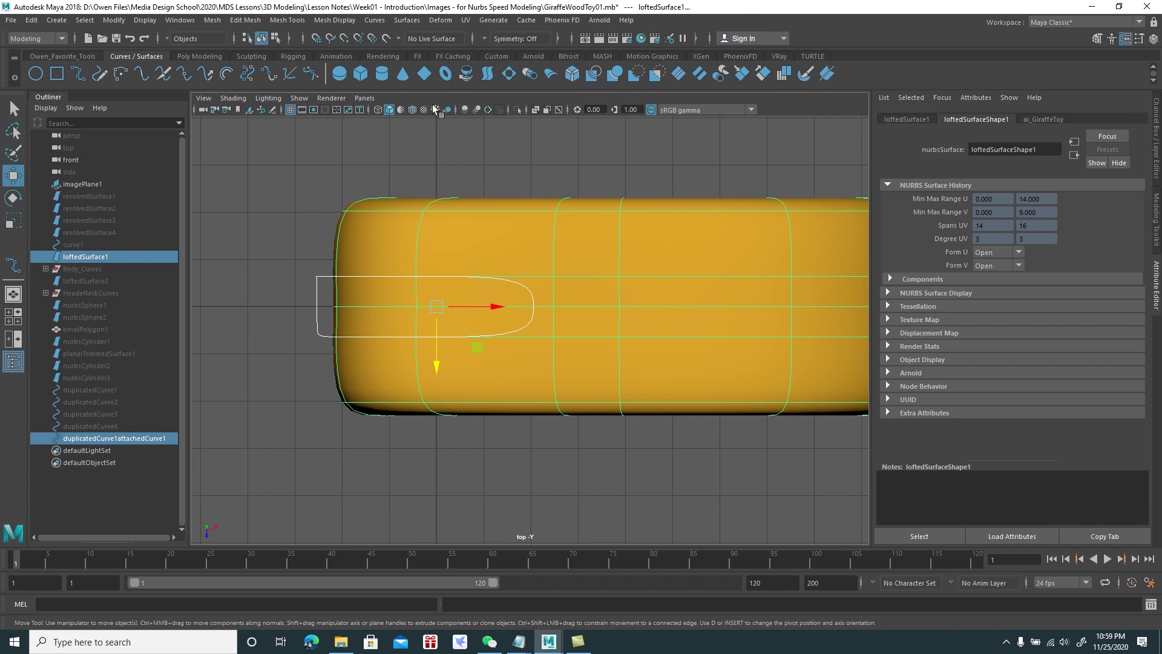
click(435, 162)
click(462, 216)
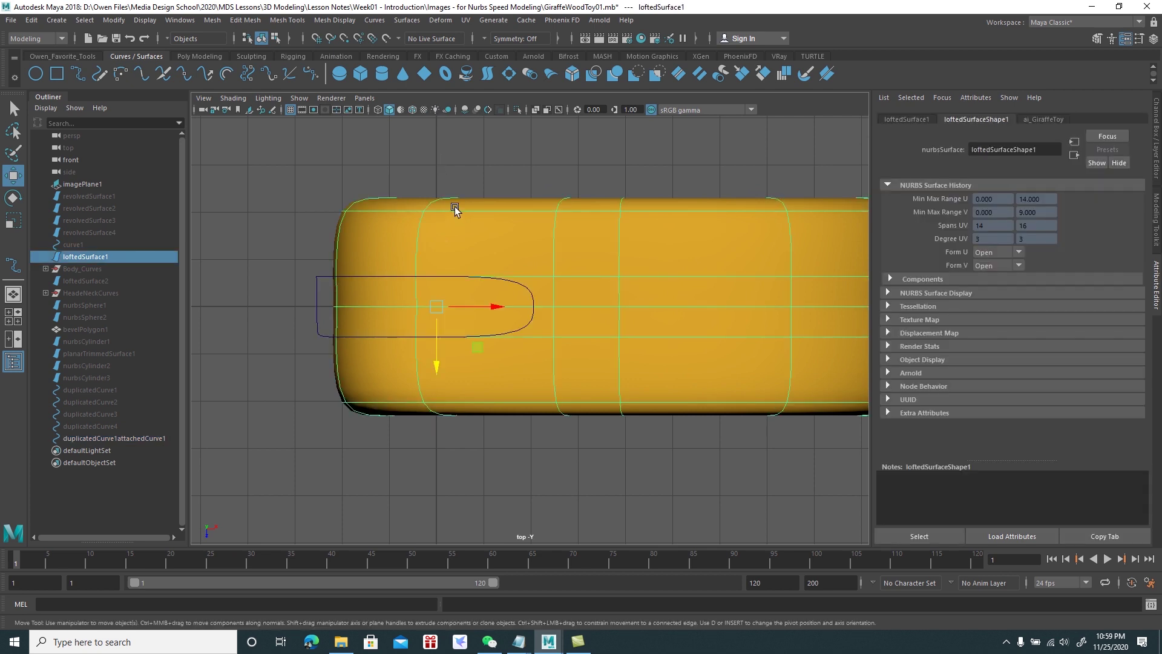
Duplicate and hide a backup of loftedSurface1, then project the slot curve onto the body
key(ctrl+d)
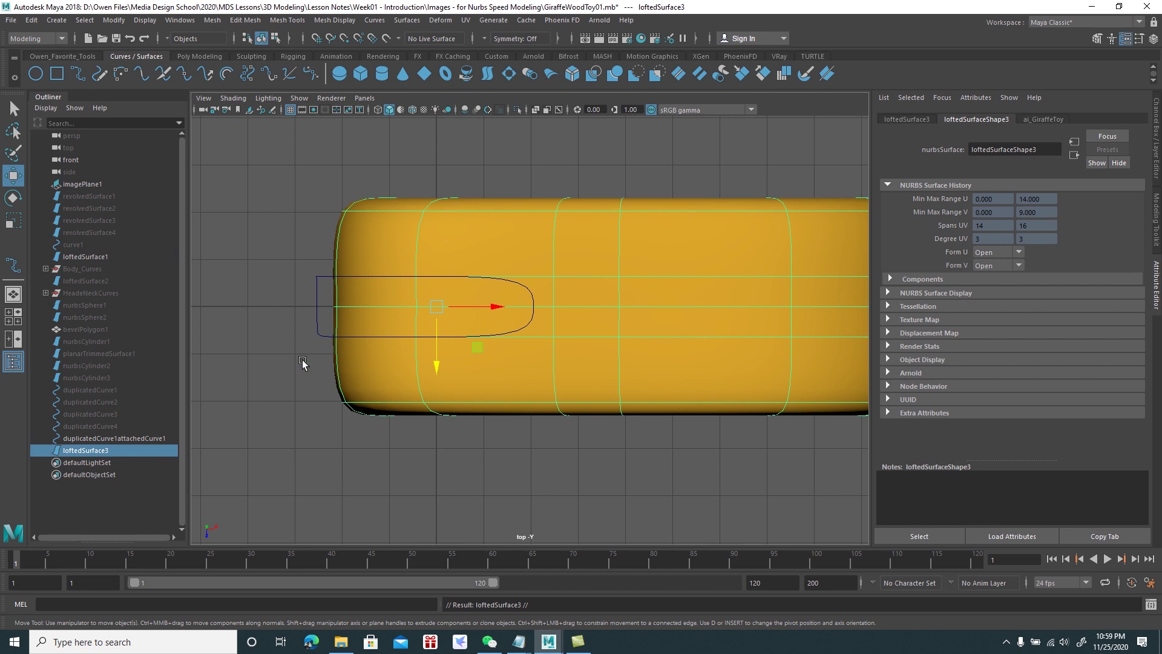
key(ctrl+h)
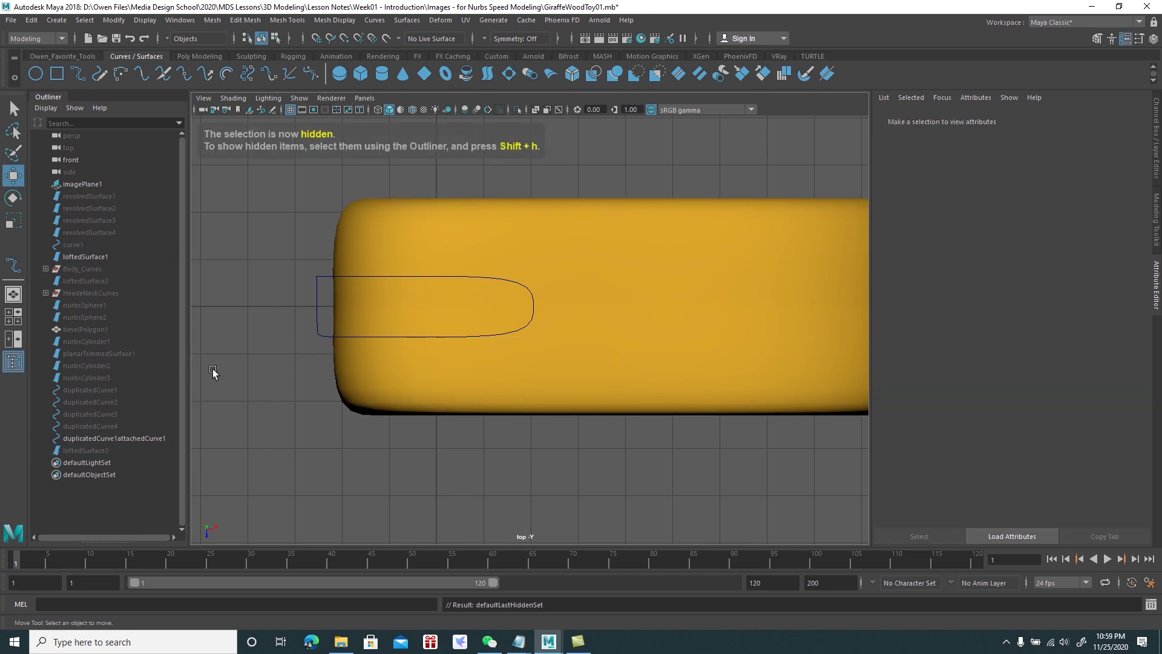
click(320, 319)
shift+click(443, 228)
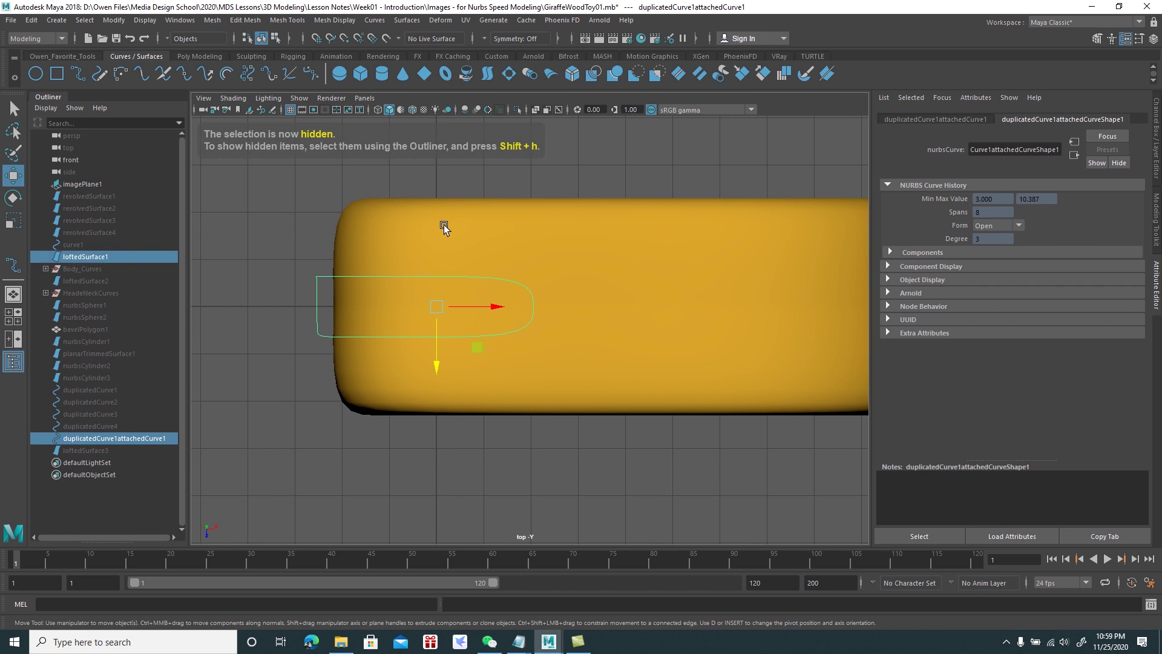
click(413, 22)
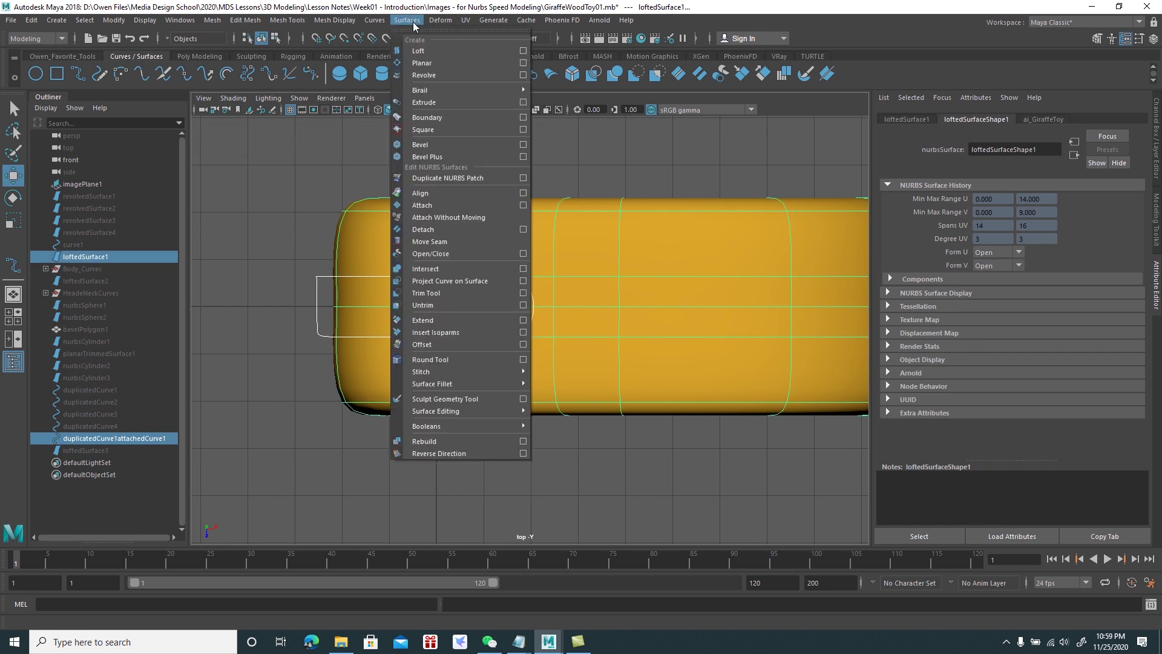
click(456, 280)
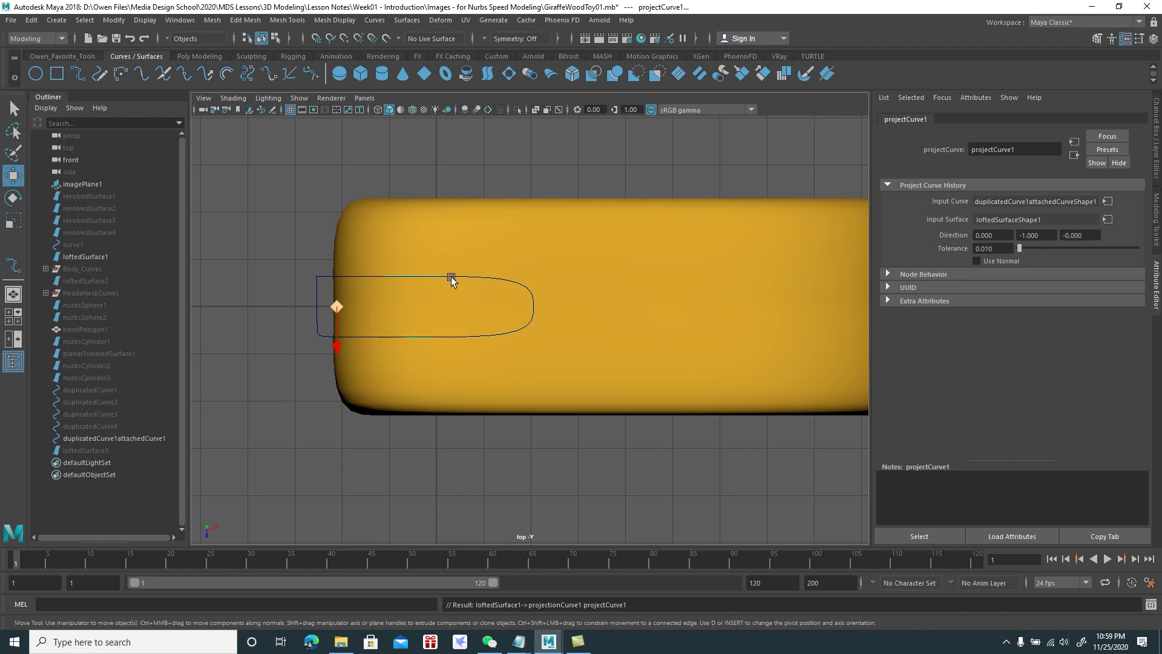
key(space)
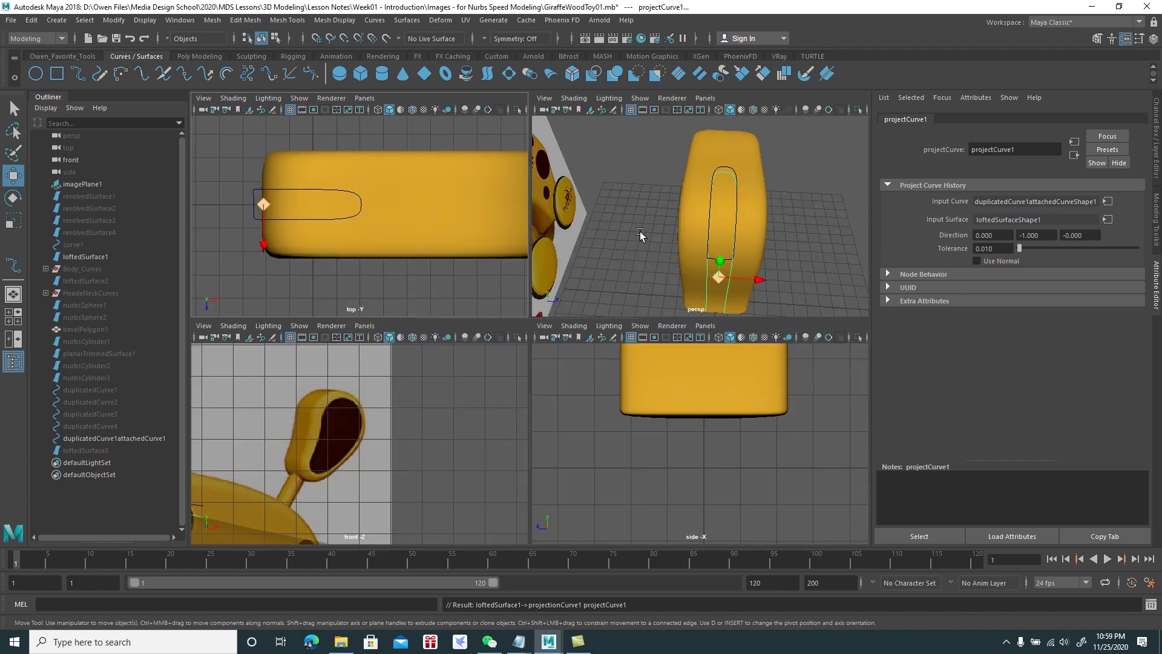
Maximize the perspective view and orbit to check the projected slot outline on the body's top
key(space)
mouse_move(657, 237)
alt+mouse_down()
mouse_move(625, 215)
mouse_move(532, 200)
mouse_move(576, 191)
mouse_move(620, 160)
mouse_move(656, 161)
mouse_move(684, 121)
mouse_move(666, 199)
mouse_move(611, 227)
mouse_move(574, 222)
mouse_move(619, 212)
mouse_move(630, 224)
mouse_move(579, 220)
mouse_move(560, 233)
mouse_move(608, 231)
alt+mouse_up()
click(580, 221)
key(space)
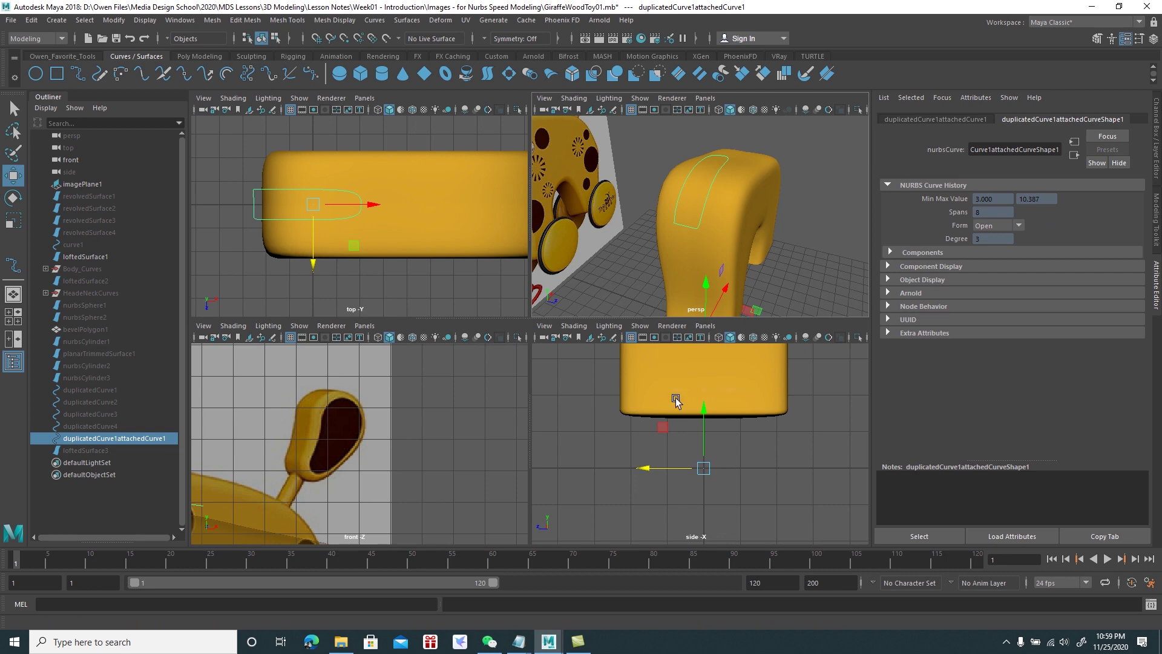
Frame the body in the maximized side view and return to the four-view layout
key(space)
alt+drag(655, 448, 566, 322)
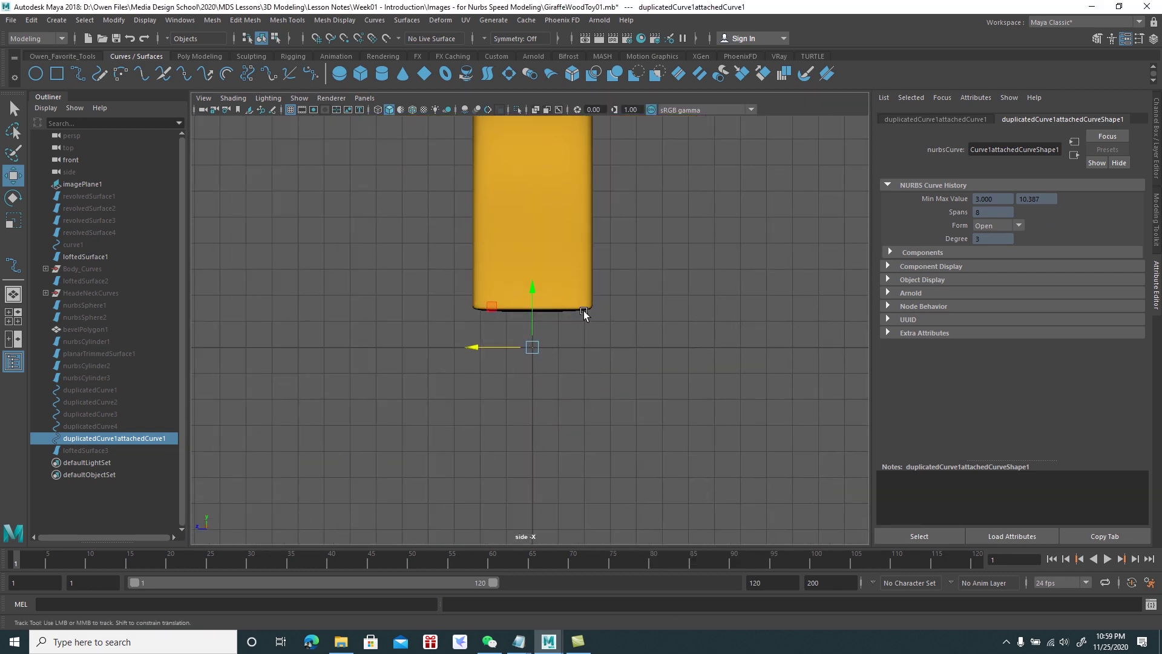
alt+middle_drag(603, 386, 572, 335)
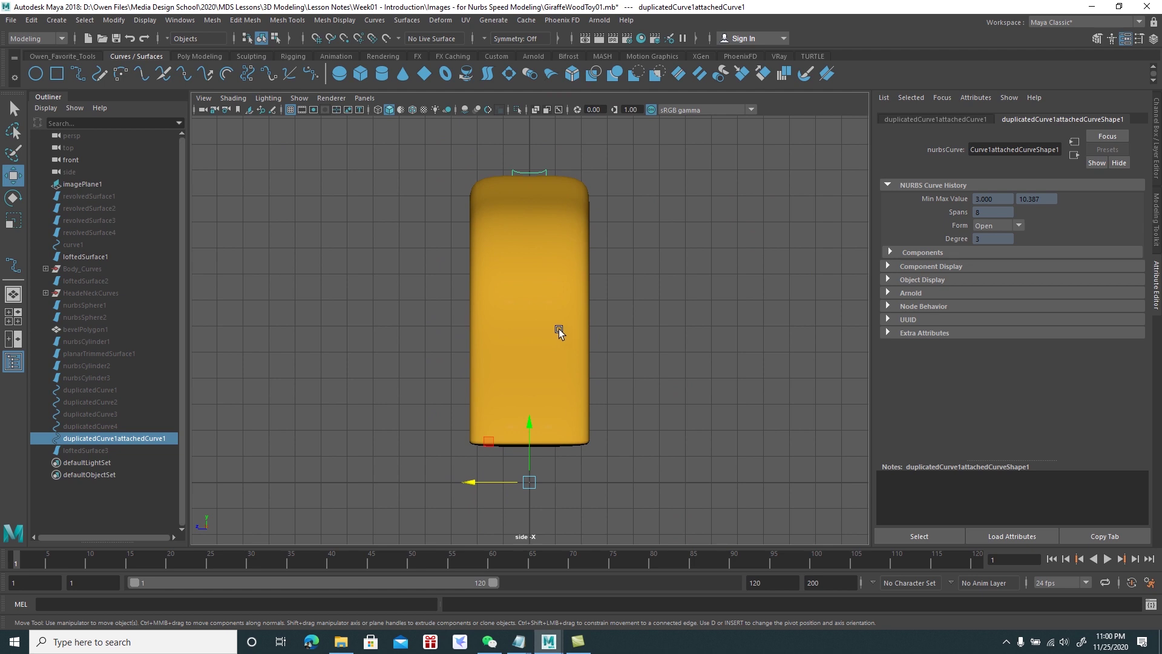
key(space)
scroll(415, 440, up, 2)
scroll(363, 418, up, 2)
scroll(354, 412, up, 2)
key(space)
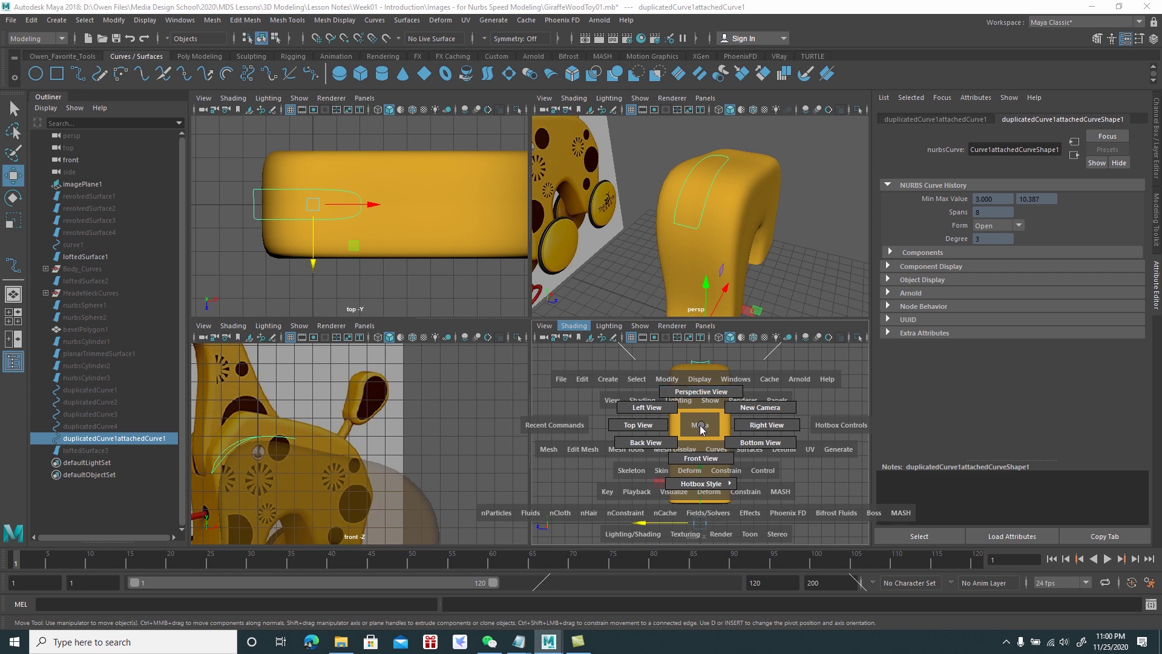
mouse_move(701, 429)
mouse_down()
mouse_move(677, 441)
mouse_move(702, 430)
mouse_up()
key(space)
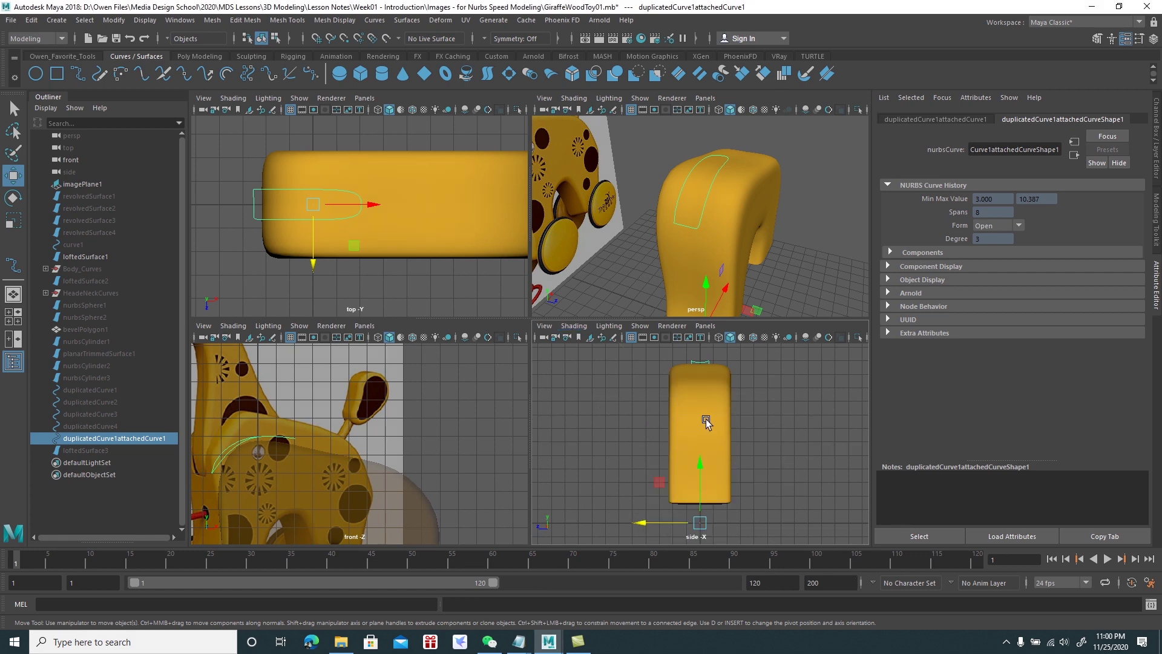
Clear the selection, make the side view active and display it in wireframe
click(767, 419)
scroll(460, 436, down, 3)
scroll(451, 381, down, 2)
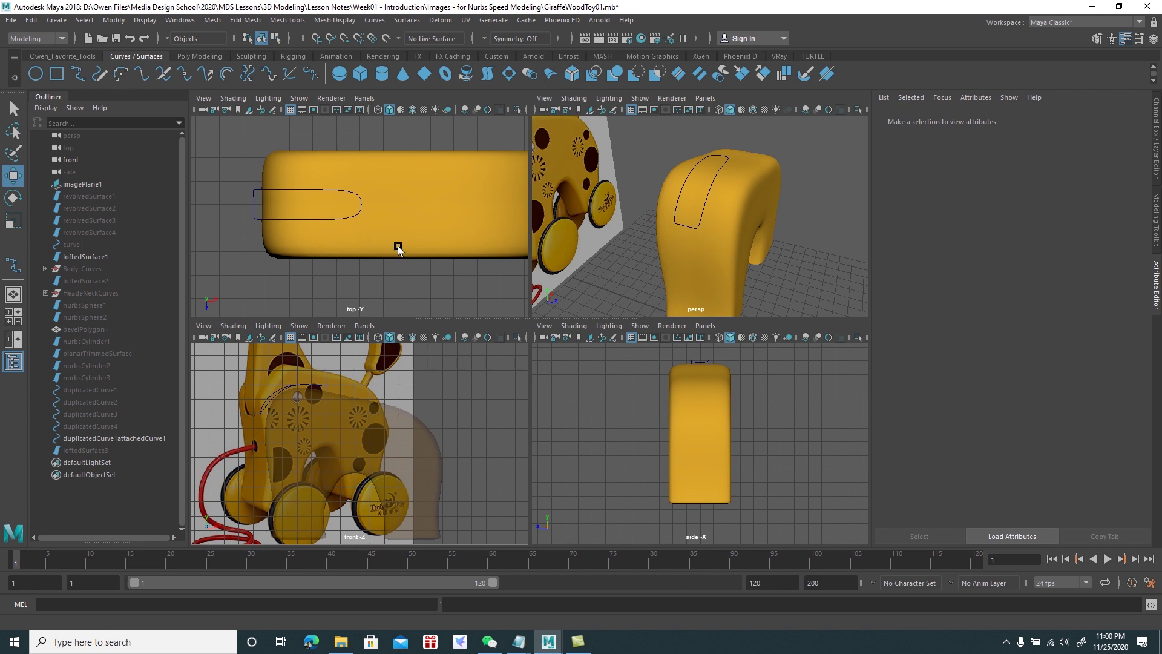
click(708, 362)
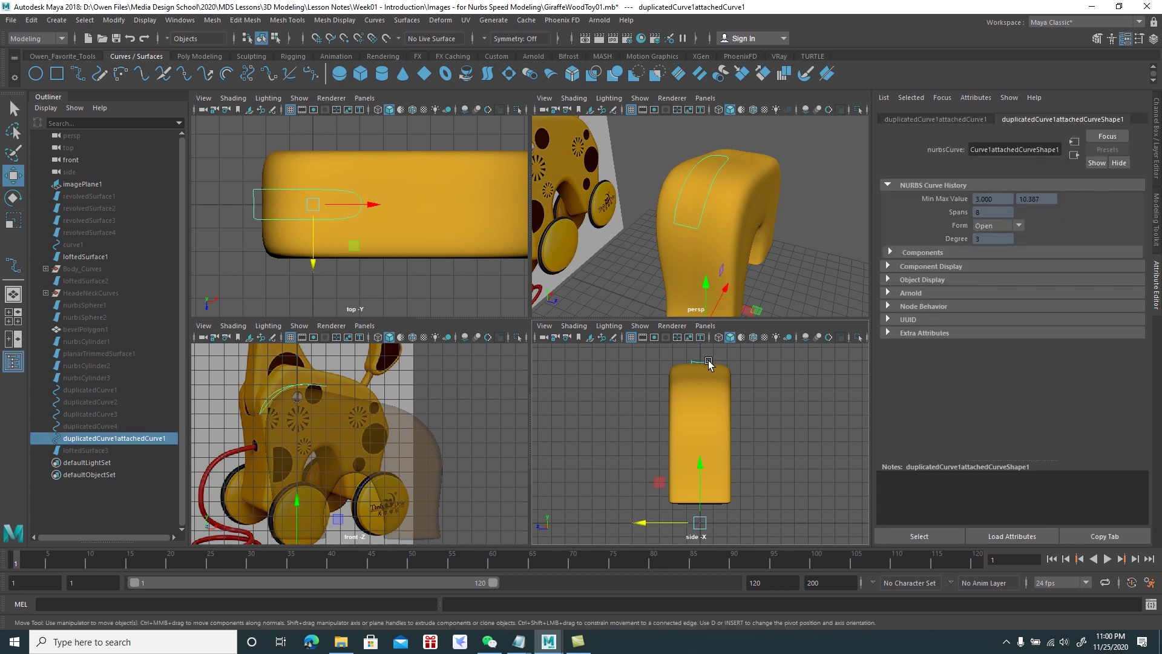
key(4)
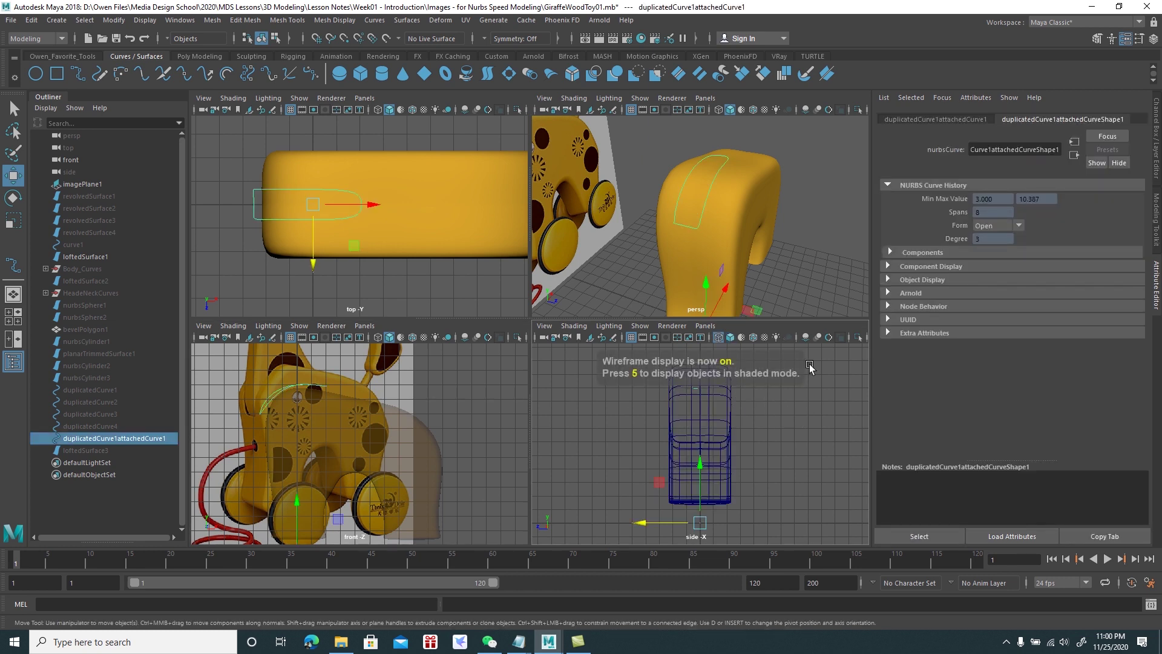
Project the slot outline curve onto loftedSurface1 from the maximized side view
shift+click(722, 397)
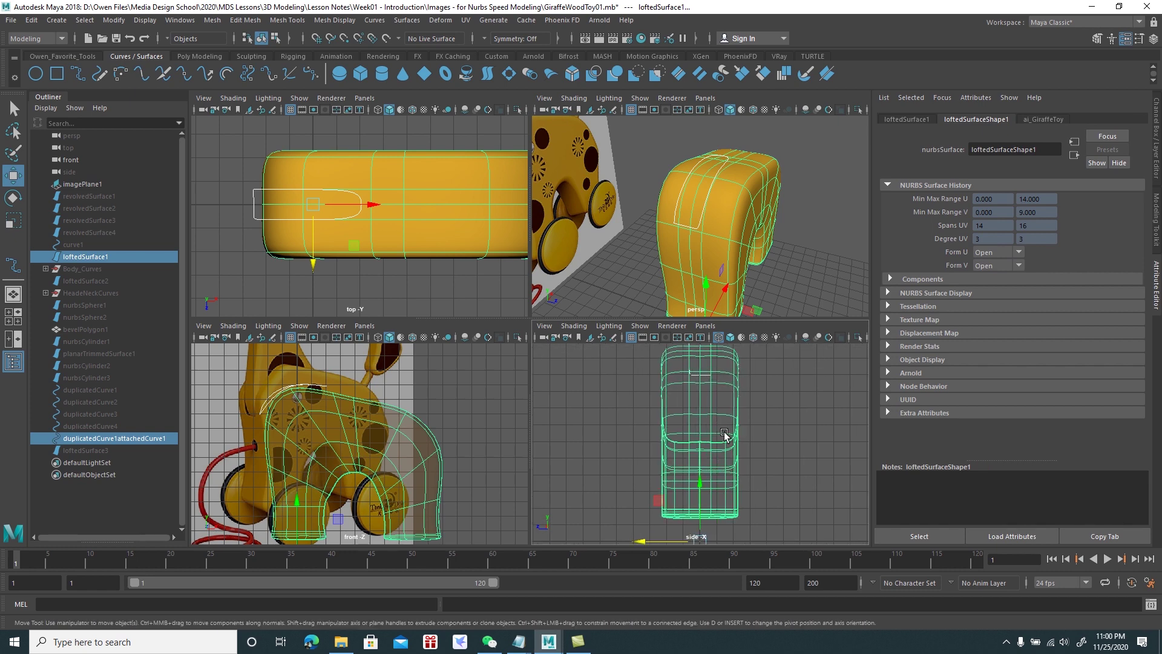
key(space)
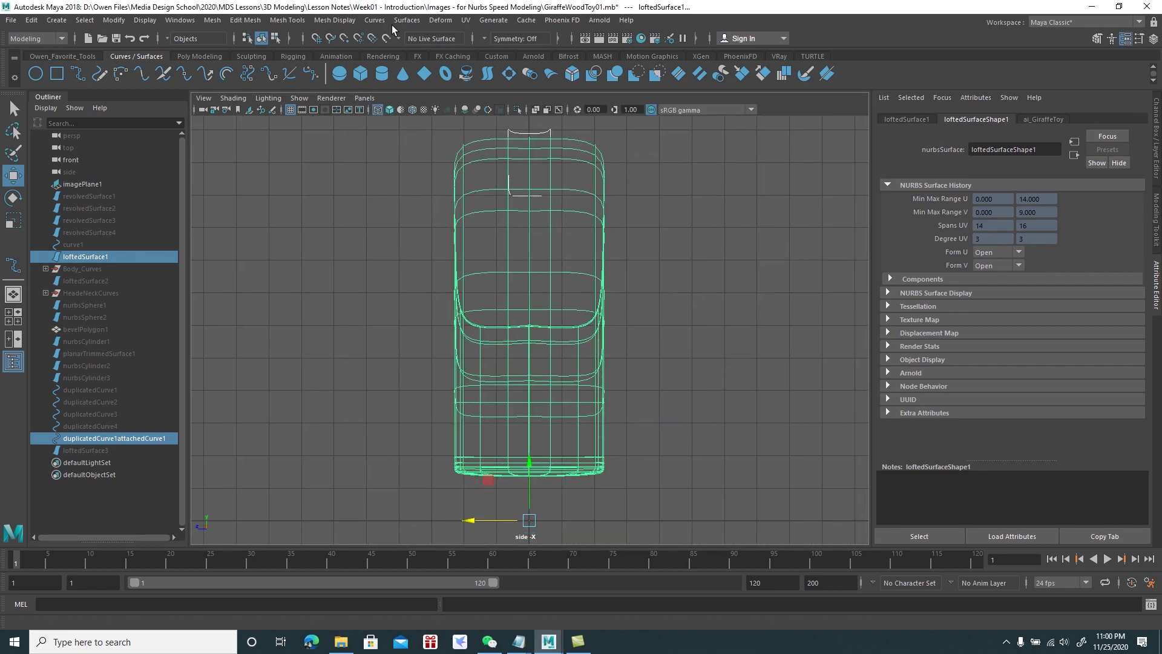
click(405, 20)
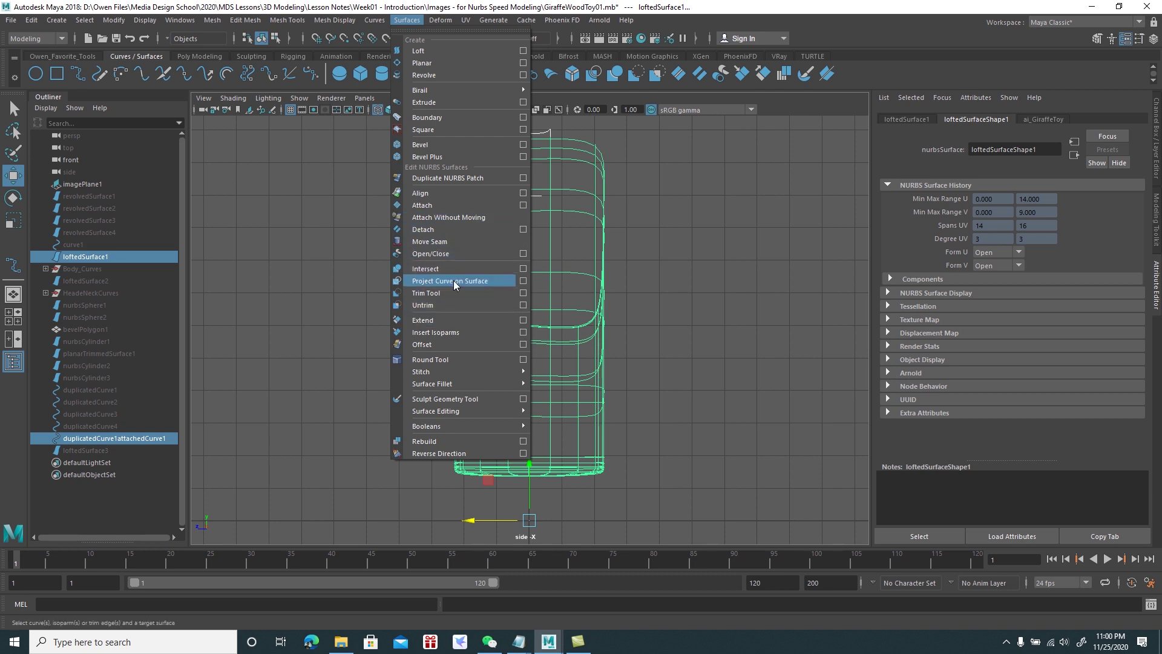
click(454, 280)
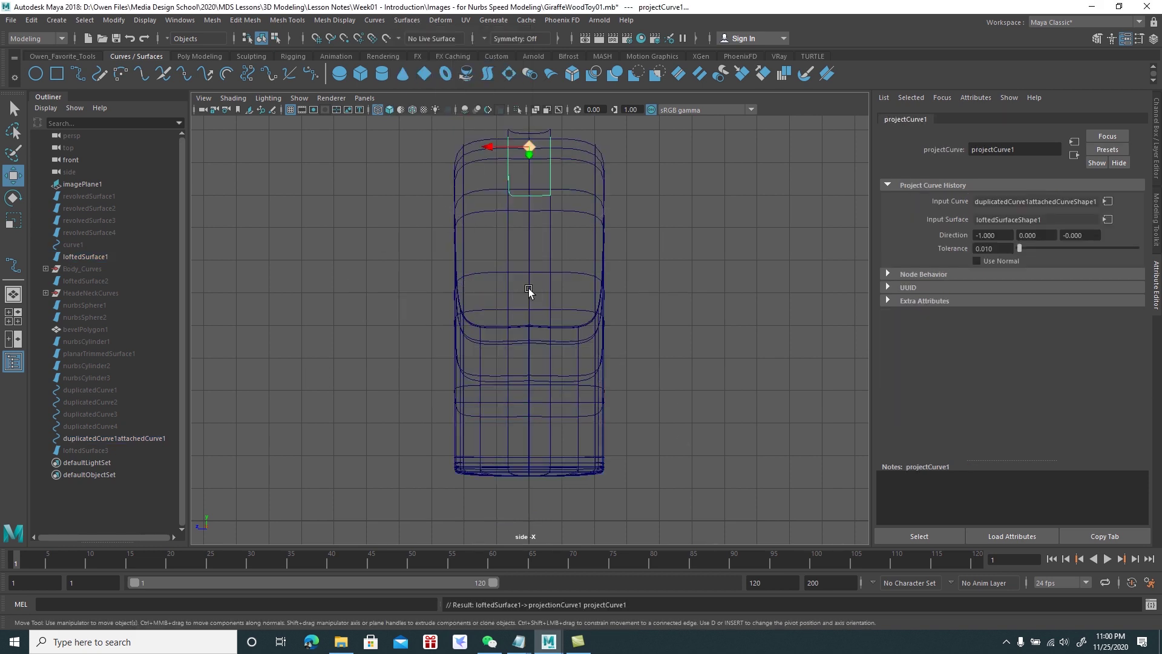
key(space)
Orbit the perspective view to inspect the new projection curve and clear the selection
alt+drag(707, 221, 589, 230)
alt+drag(640, 227, 684, 217)
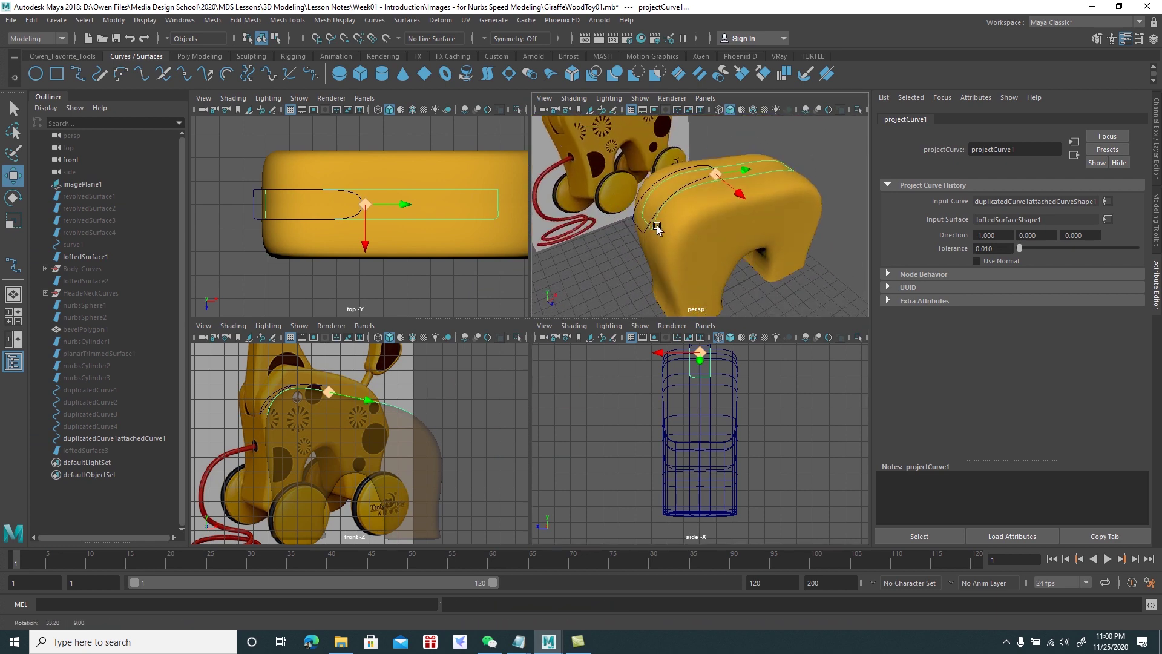
click(682, 215)
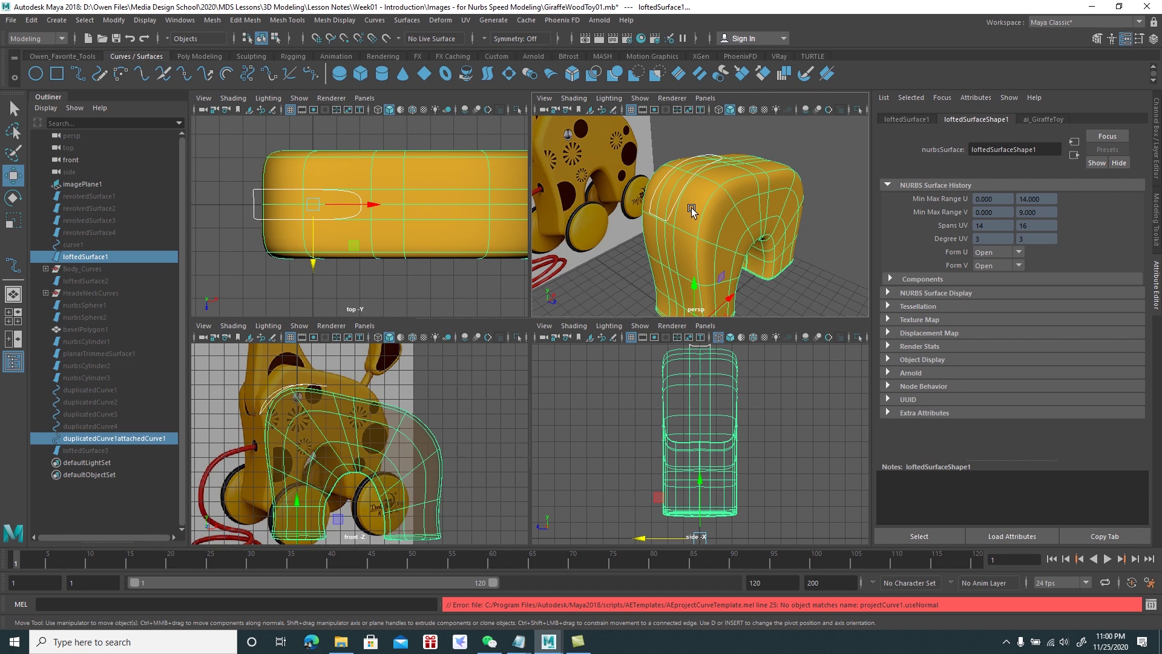
shift+click(694, 193)
scroll(715, 197, up, 3)
scroll(731, 268, up, 3)
scroll(719, 227, up, 2)
click(777, 146)
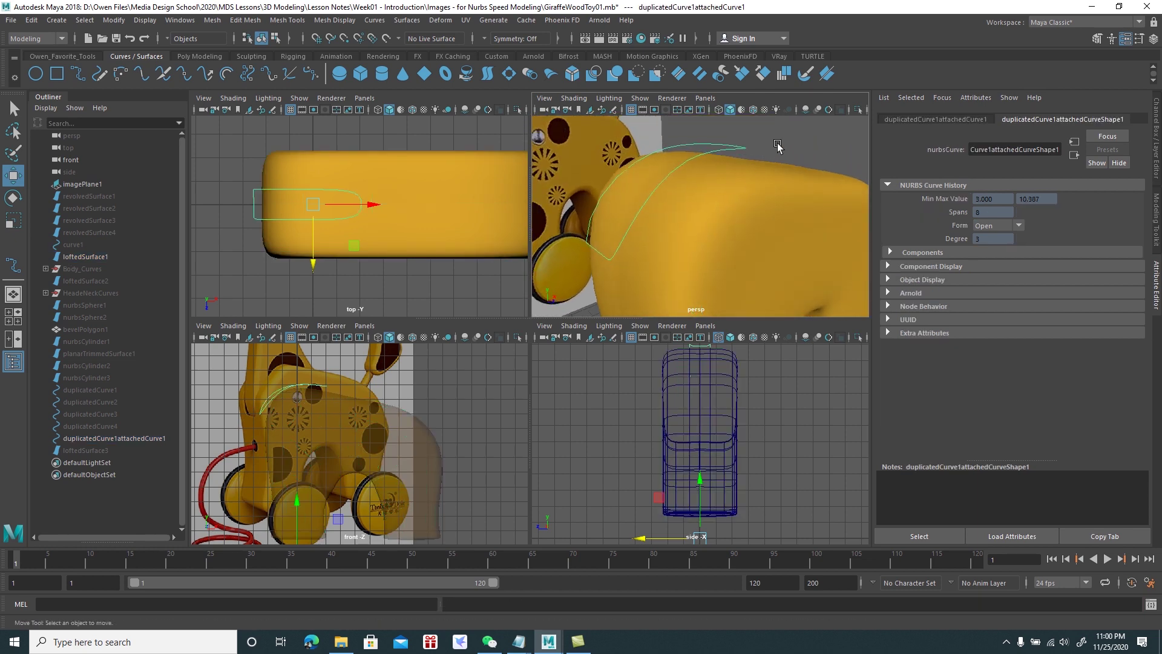
Reselect the slot curve and zoom in on it in the maximized front view
click(744, 147)
alt+drag(737, 176, 707, 176)
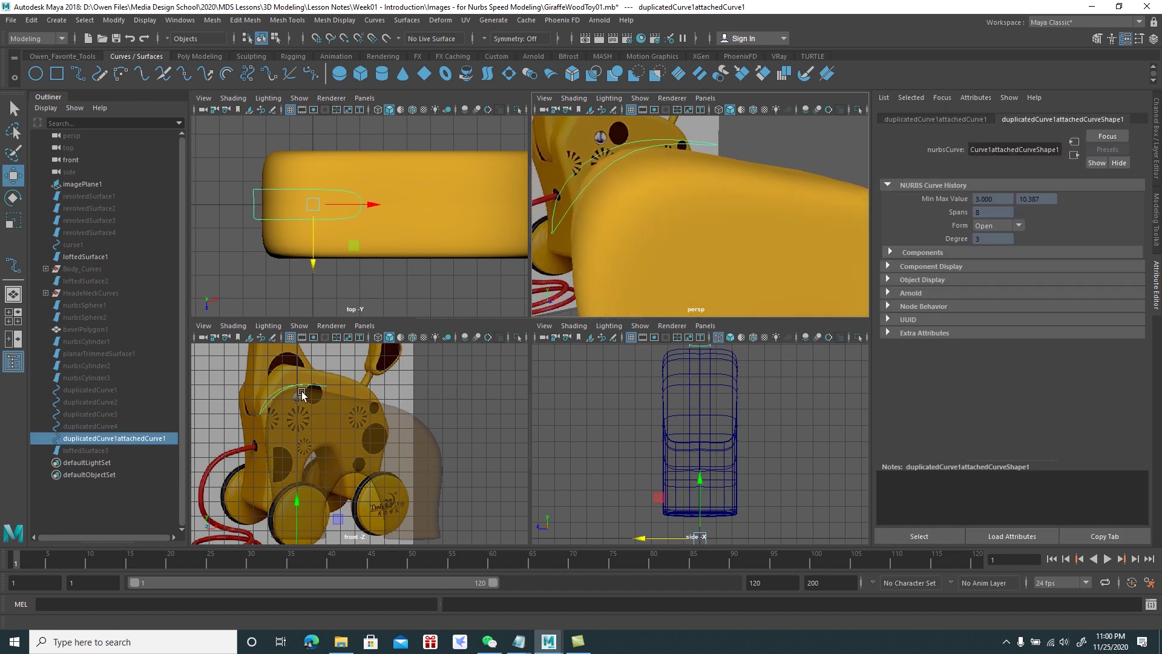
key(space)
scroll(513, 349, down, 2)
scroll(529, 307, down, 2)
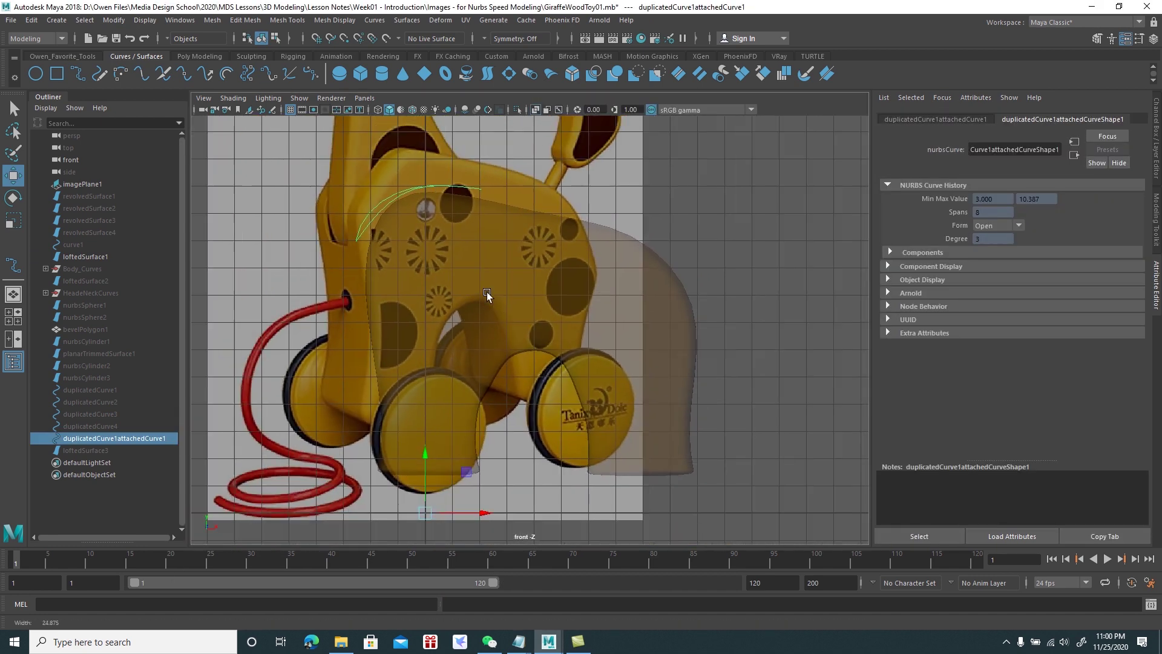
scroll(490, 339, up, 2)
click(114, 21)
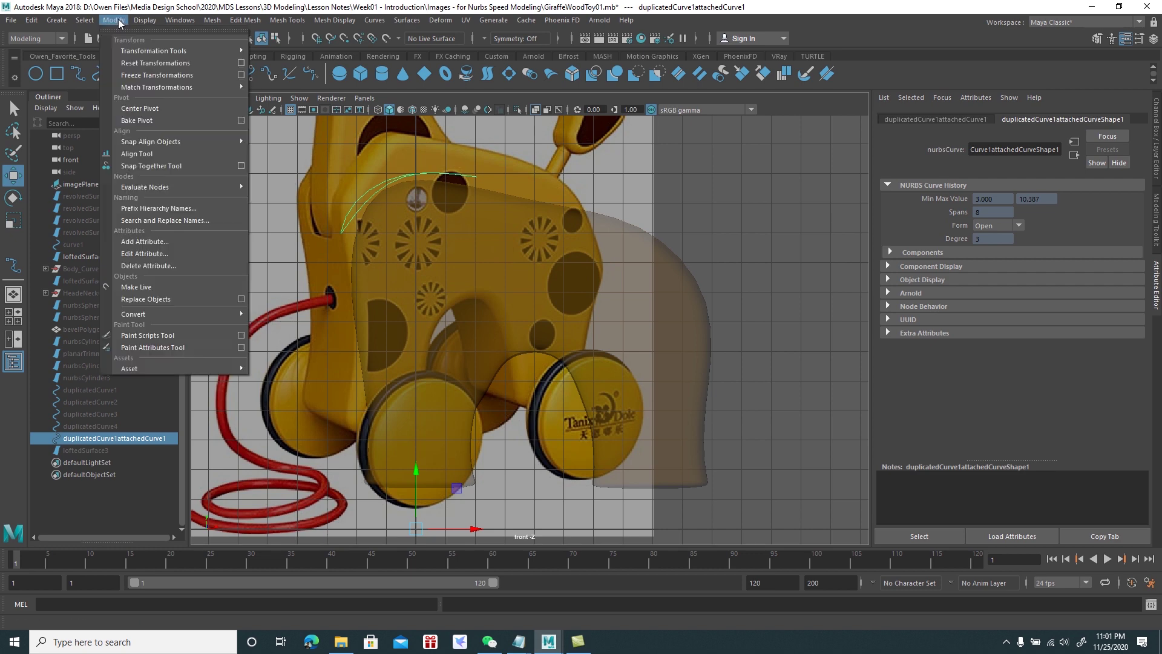
click(290, 140)
scroll(455, 226, up, 3)
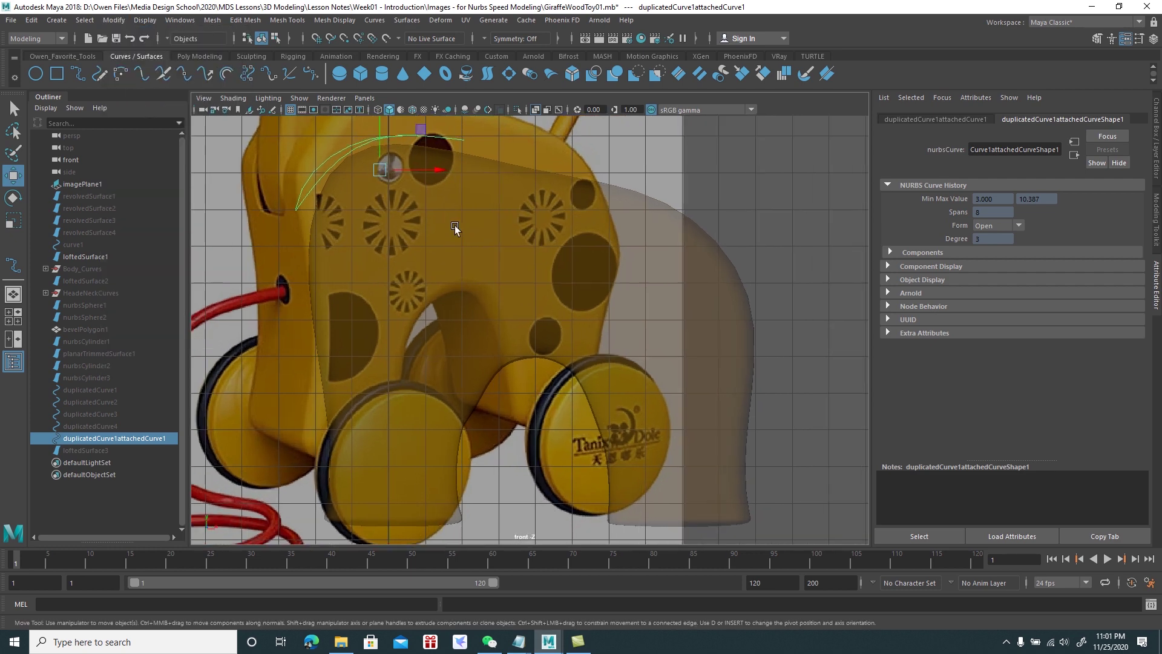
scroll(484, 272, up, 2)
scroll(493, 281, up, 1)
scroll(502, 266, up, 1)
Move the slot curve toward the head's top edge and reshape its start and right-end CVs
drag(495, 194, 498, 199)
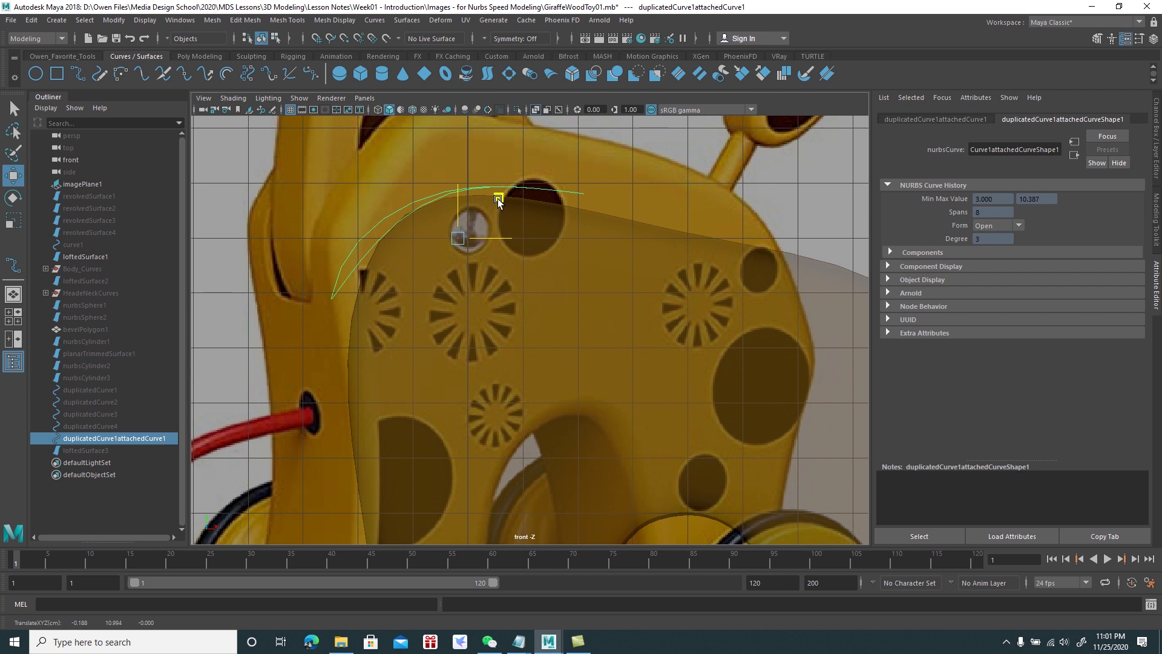
right_drag(475, 189, 426, 192)
drag(330, 238, 373, 247)
middle_drag(381, 202, 396, 214)
mouse_move(312, 279)
mouse_down()
mouse_move(318, 300)
mouse_move(380, 303)
mouse_up()
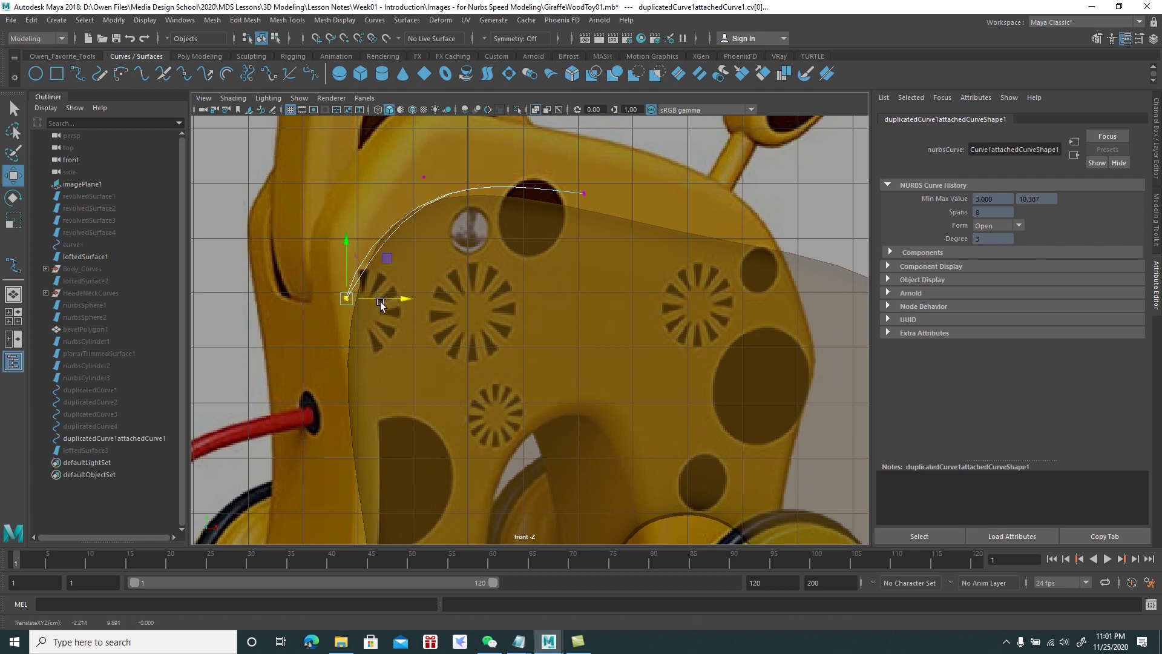
drag(615, 181, 565, 202)
drag(627, 153, 620, 161)
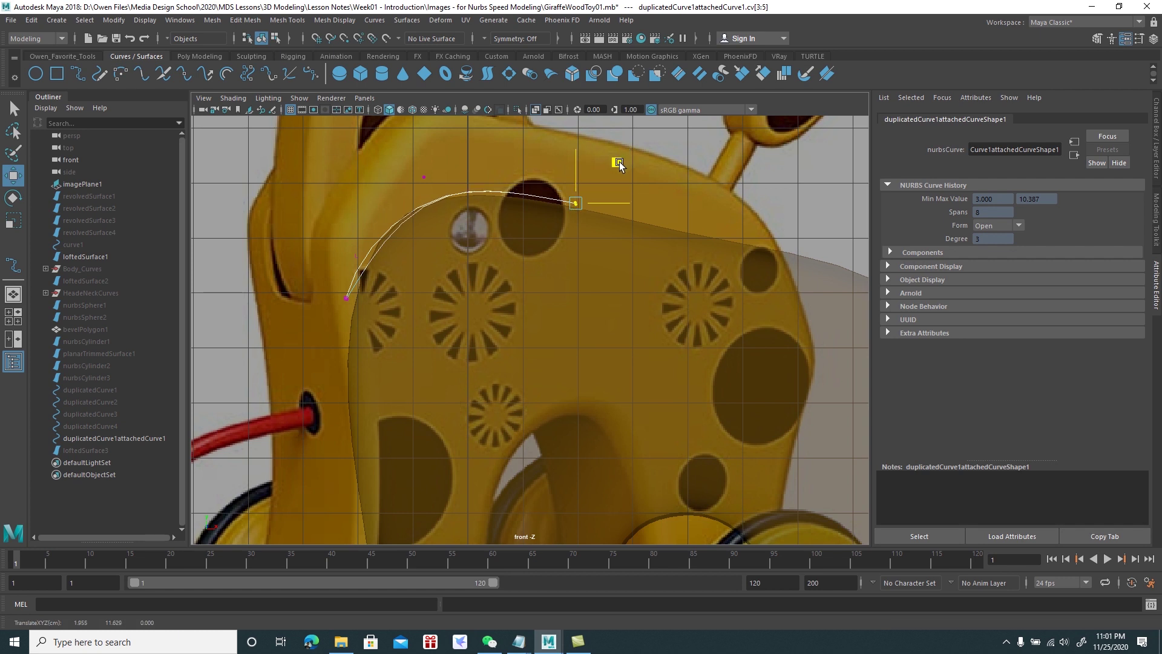
click(422, 176)
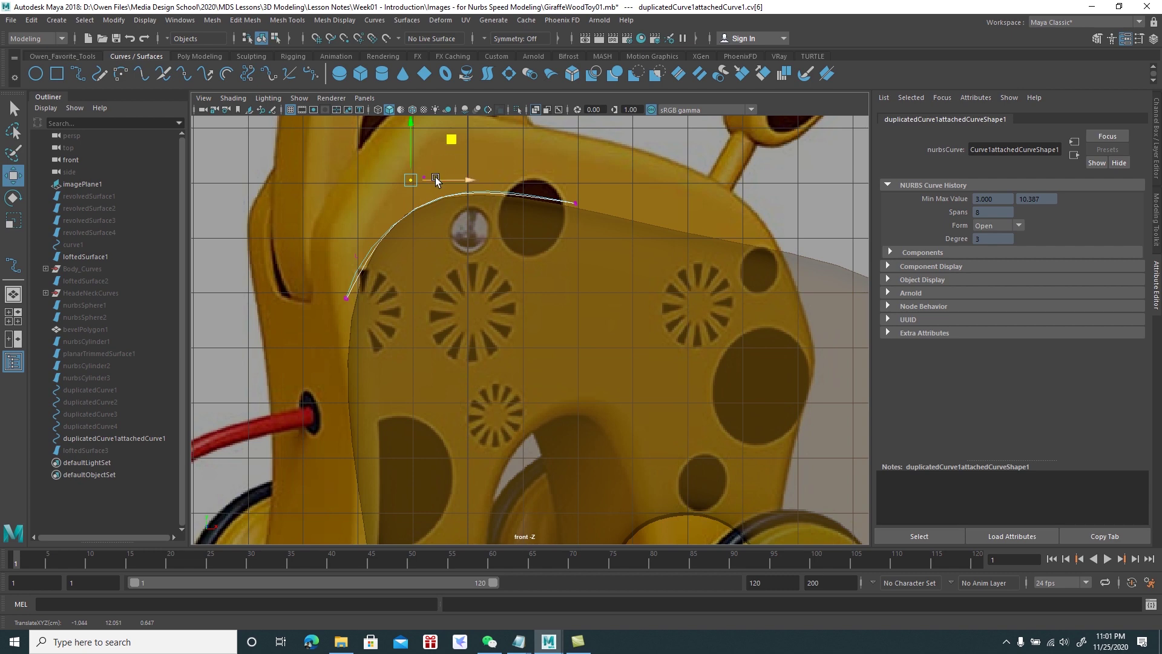
right_drag(436, 180, 484, 166)
Compare against the lofted body and nudge the slot curve onto the body's top edge
scroll(522, 179, down, 3)
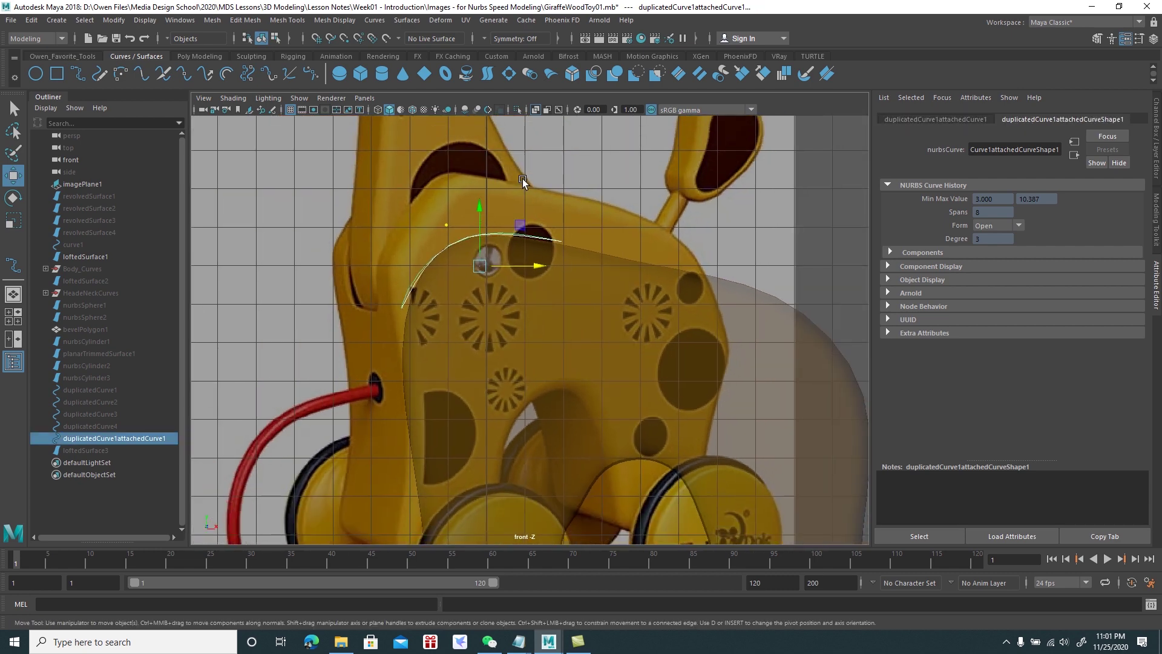
click(591, 175)
click(518, 235)
scroll(547, 293, up, 4)
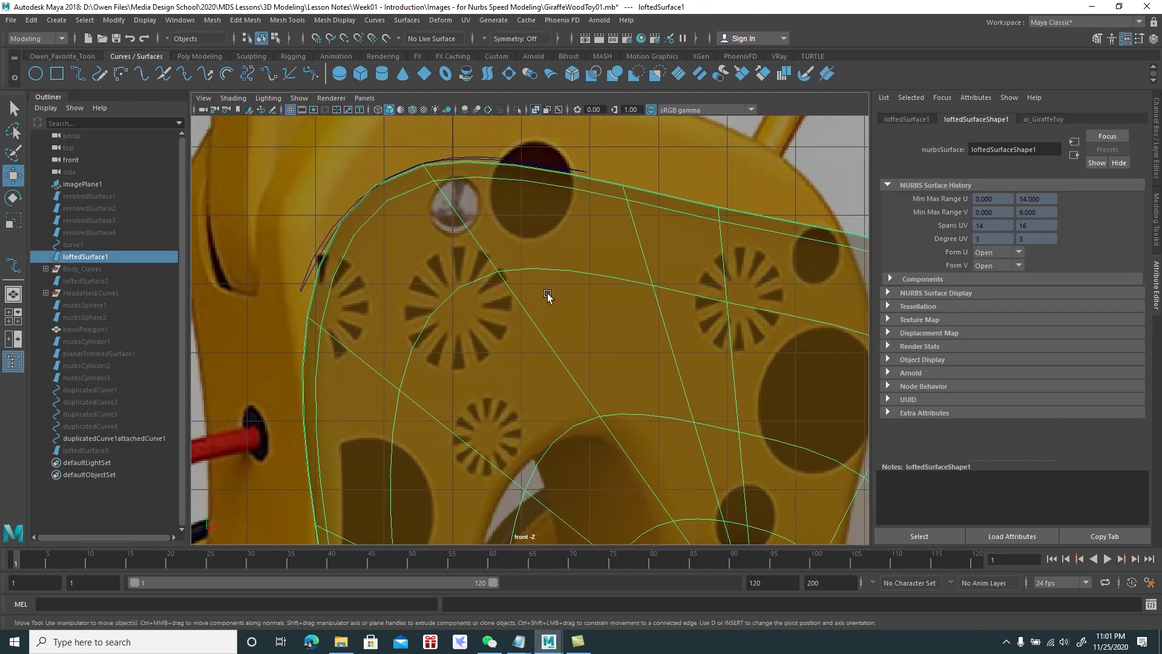
scroll(518, 278, up, 2)
scroll(499, 148, up, 2)
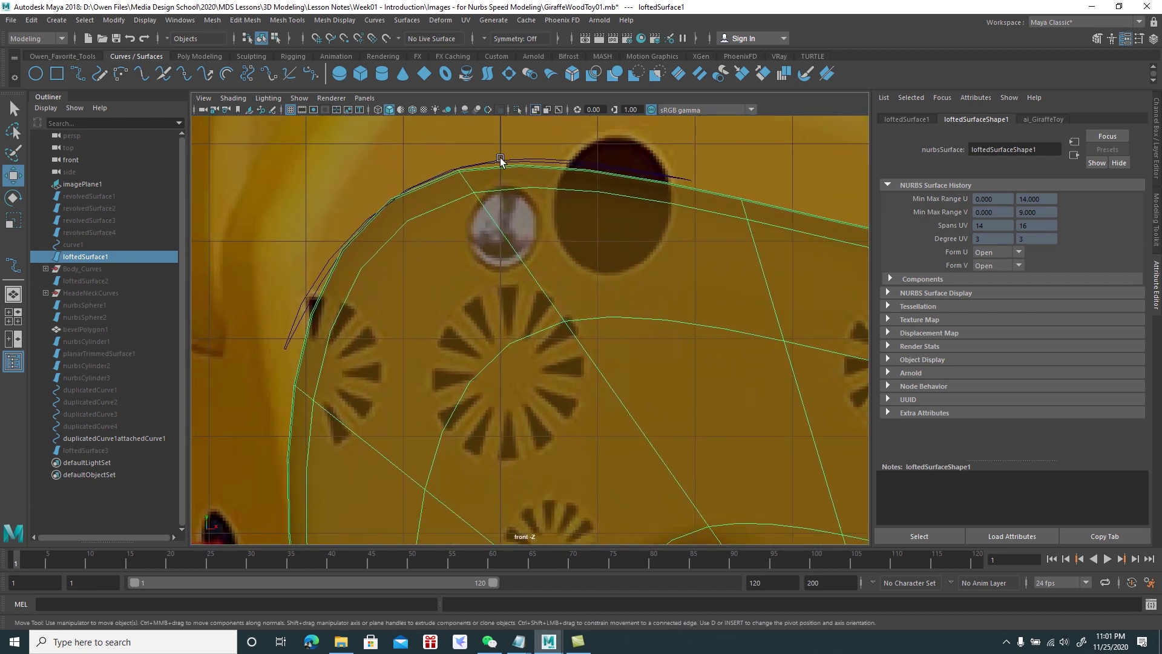
click(502, 161)
drag(526, 201, 521, 197)
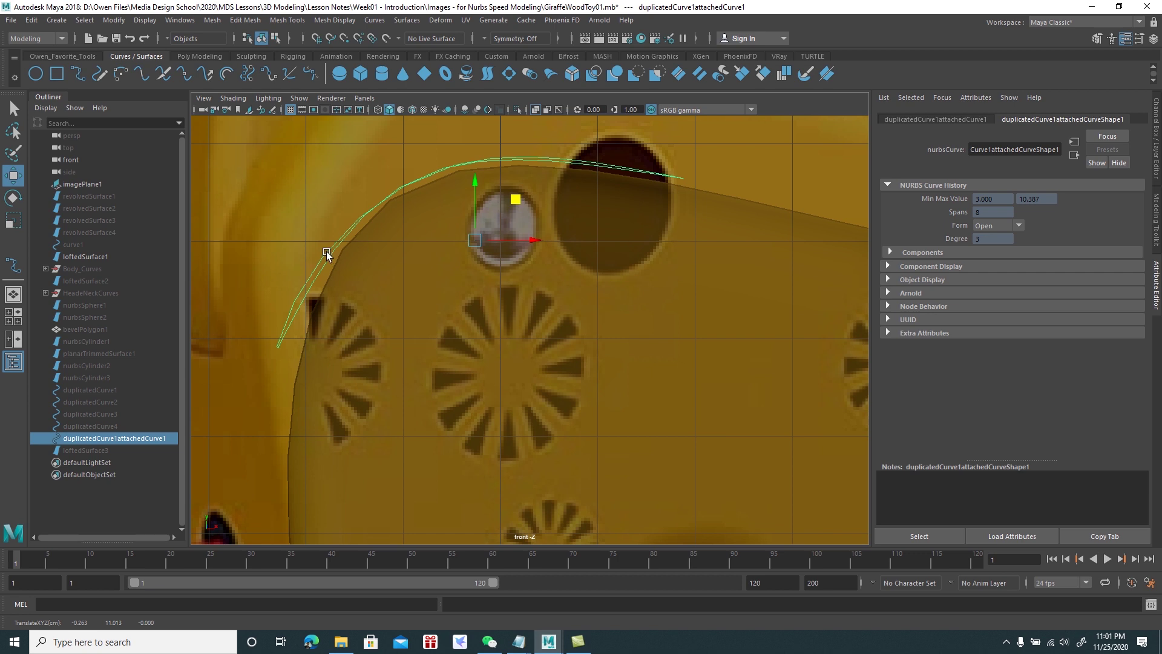
Shift the curve's top control vertex right, then restore the four-view layout
right_drag(326, 251, 273, 254)
mouse_move(251, 310)
mouse_down()
mouse_move(291, 371)
mouse_move(323, 353)
mouse_up()
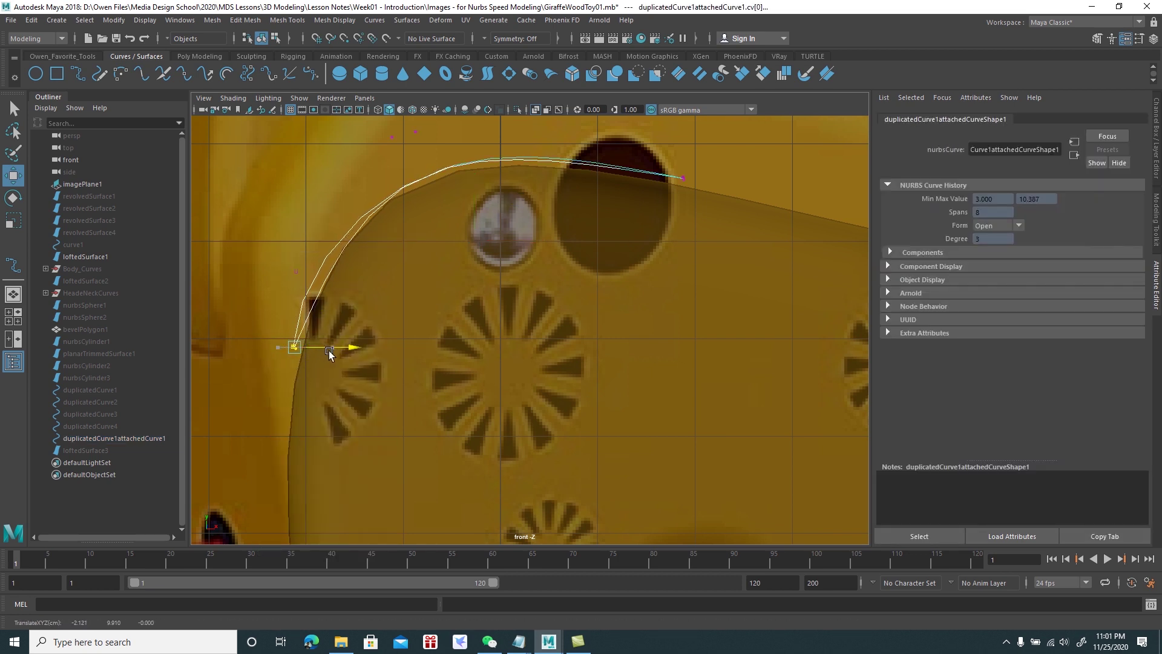
click(414, 138)
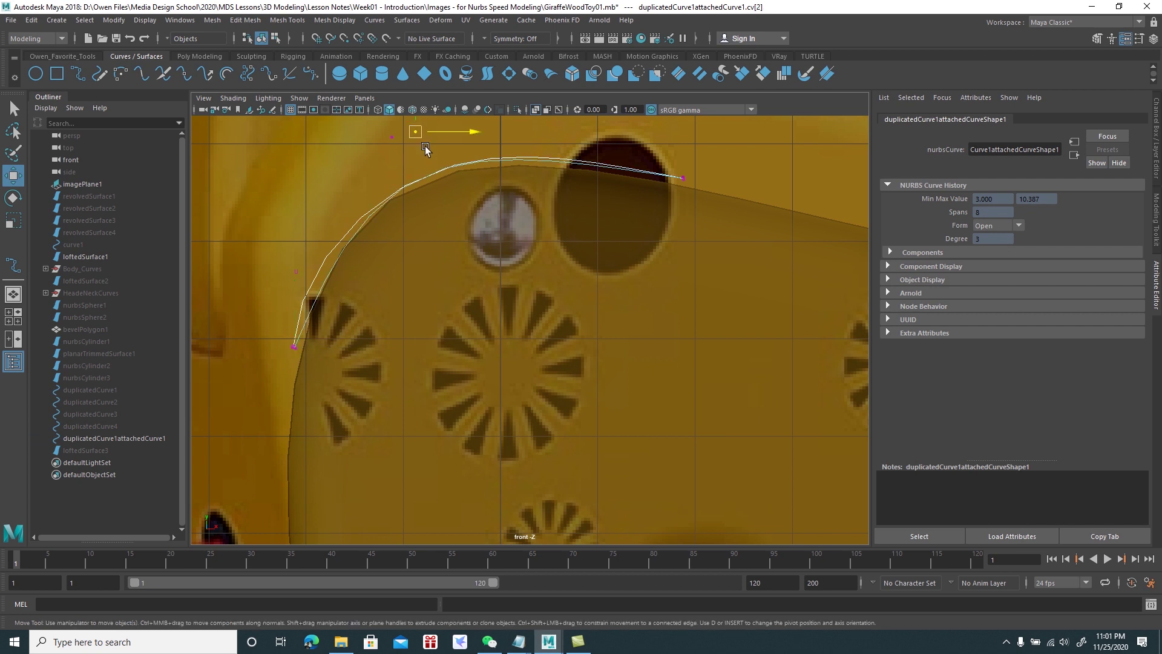
alt+middle_drag(418, 140, 427, 166)
drag(465, 123, 486, 124)
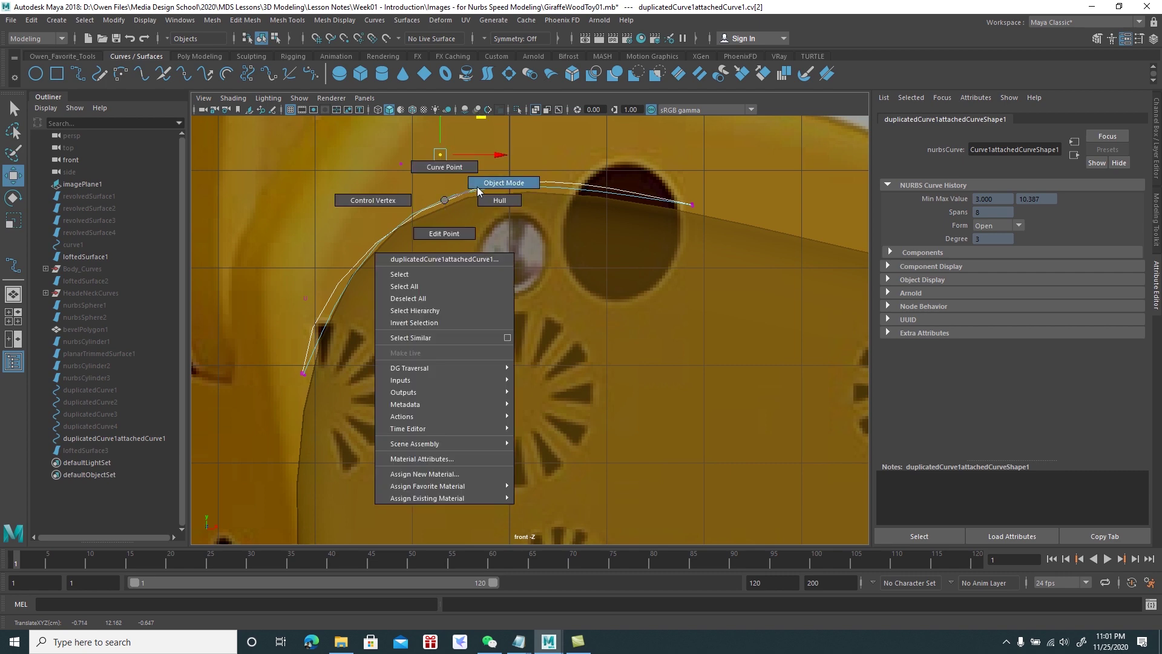
right_drag(444, 202, 542, 219)
click(655, 173)
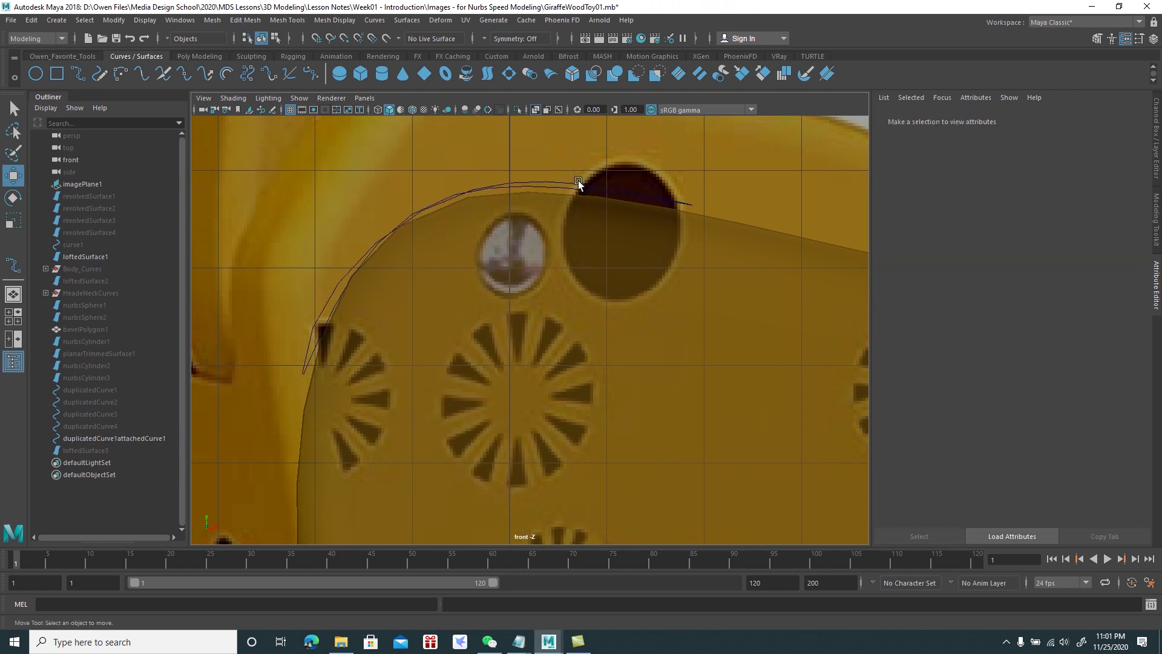
alt+right_drag(558, 208, 478, 189)
key(space)
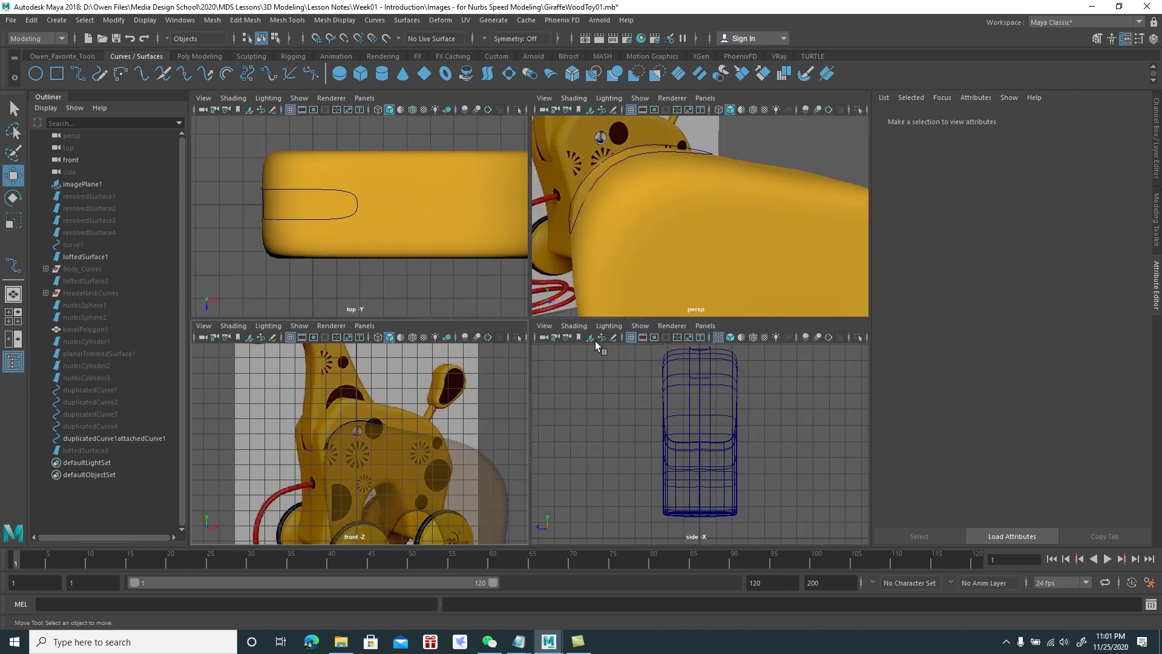
Select the slot curve and lofted body and project the curve onto the body again
scroll(710, 382, up, 2)
scroll(726, 423, up, 2)
scroll(758, 488, up, 2)
scroll(691, 462, up, 2)
scroll(716, 442, up, 1)
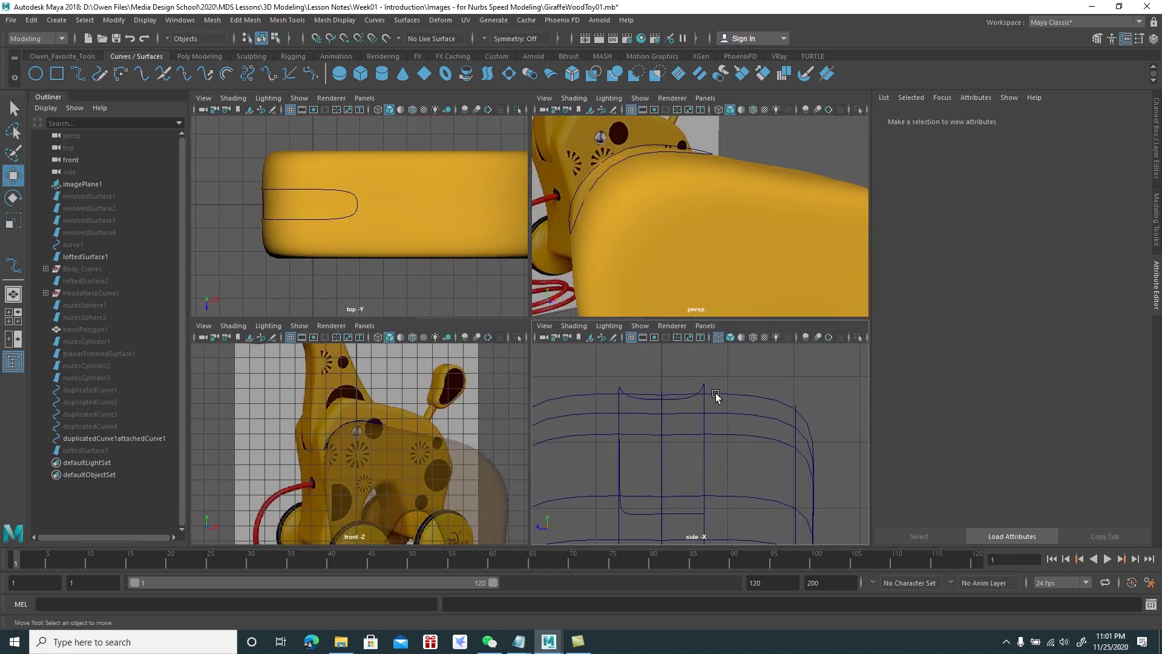
click(707, 388)
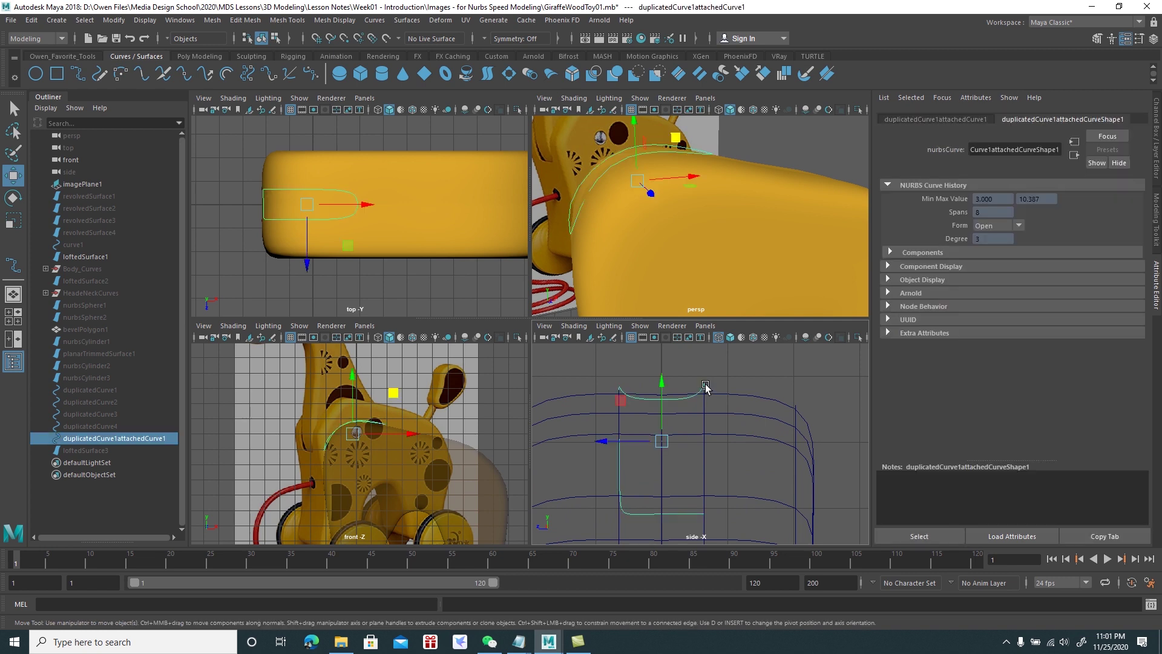
shift+click(736, 391)
scroll(734, 390, down, 2)
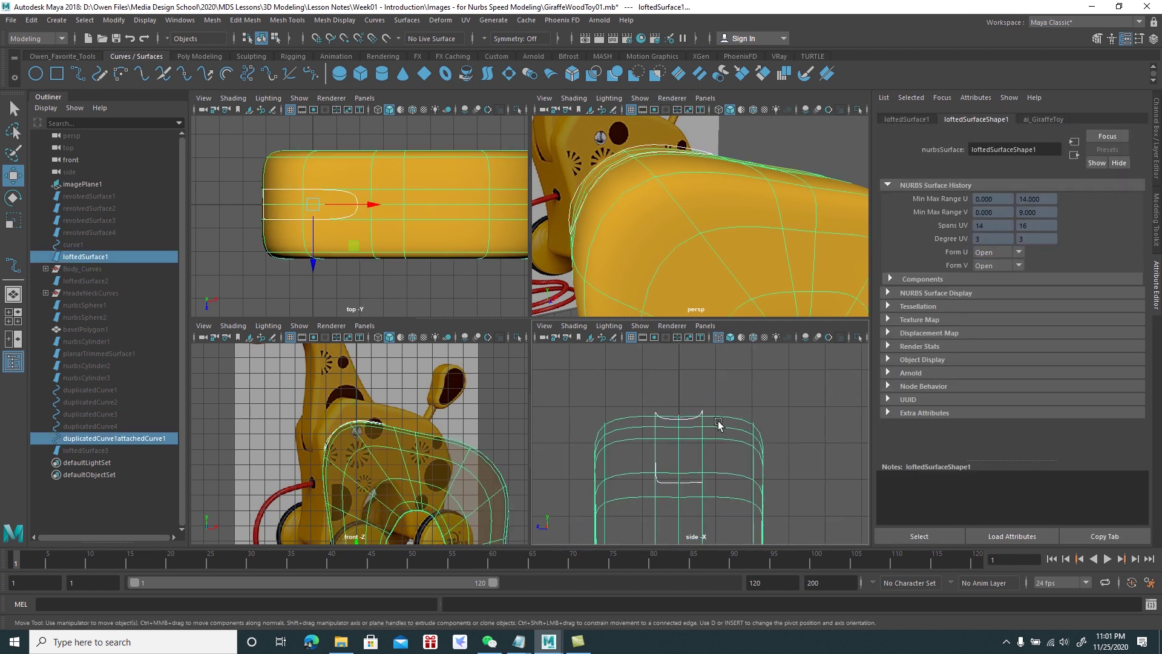
scroll(734, 388, down, 2)
click(408, 20)
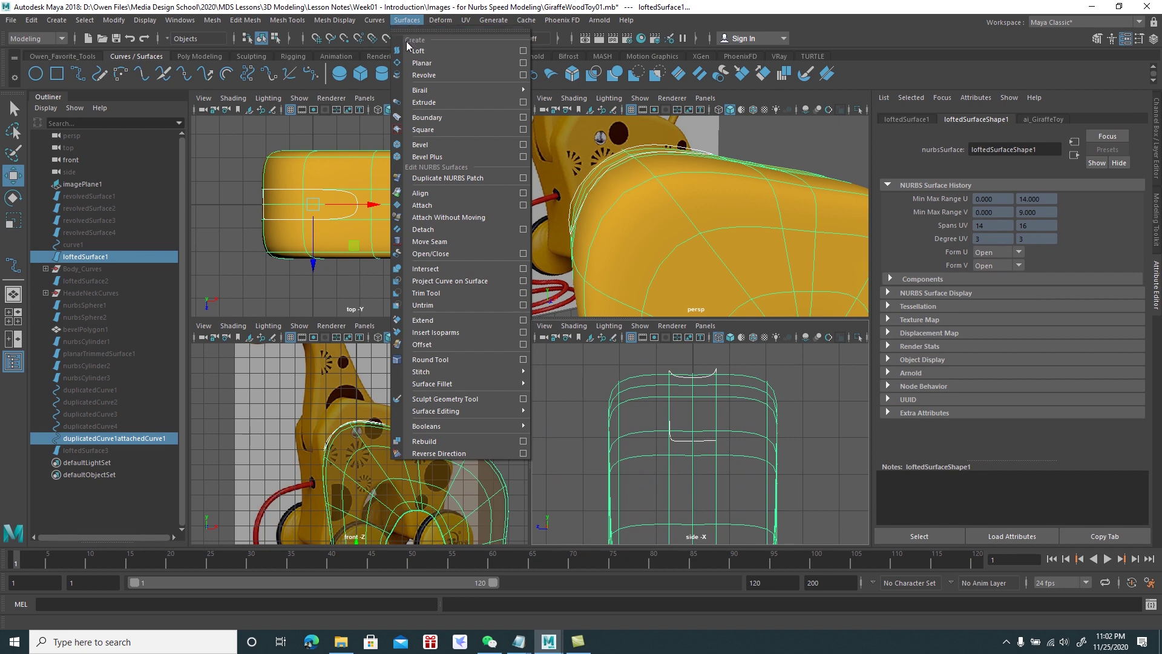
click(466, 281)
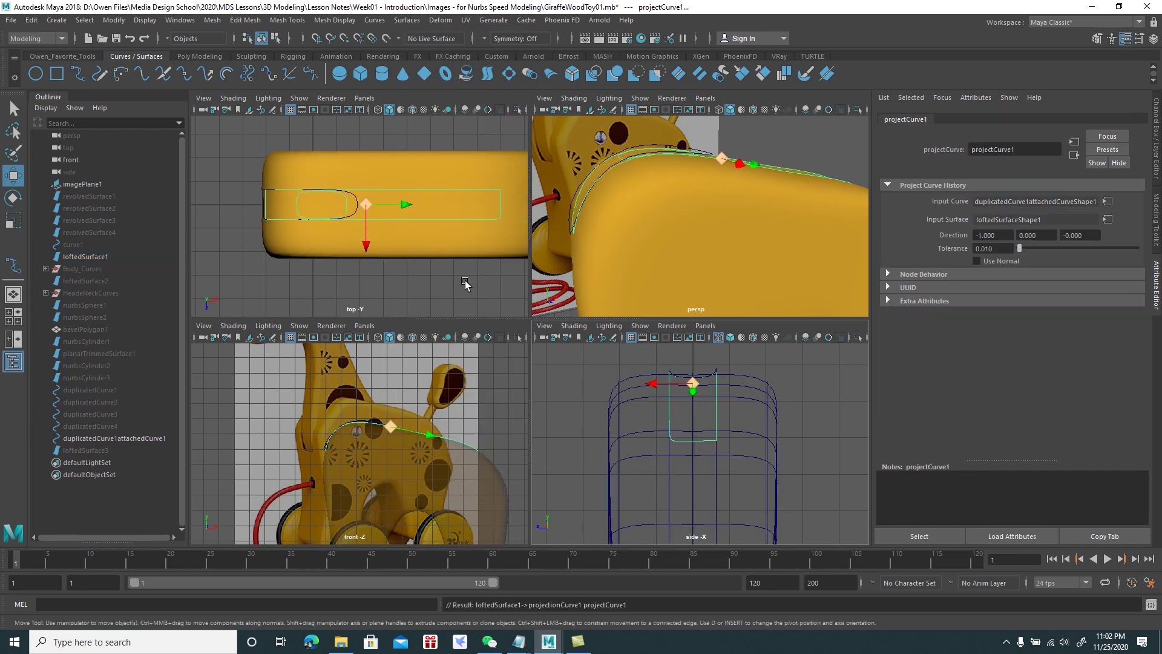
Orbit to inspect the projected outline, select the body, and maximize the perspective view
scroll(773, 265, down, 3)
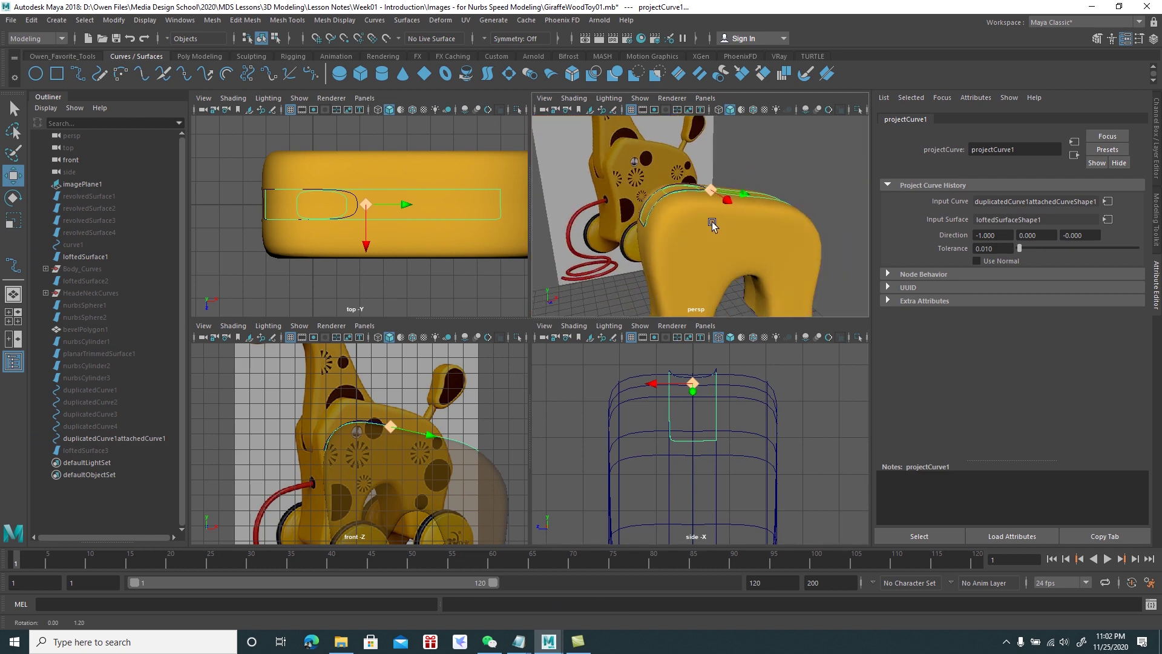
alt+drag(714, 224, 662, 246)
scroll(711, 257, down, 3)
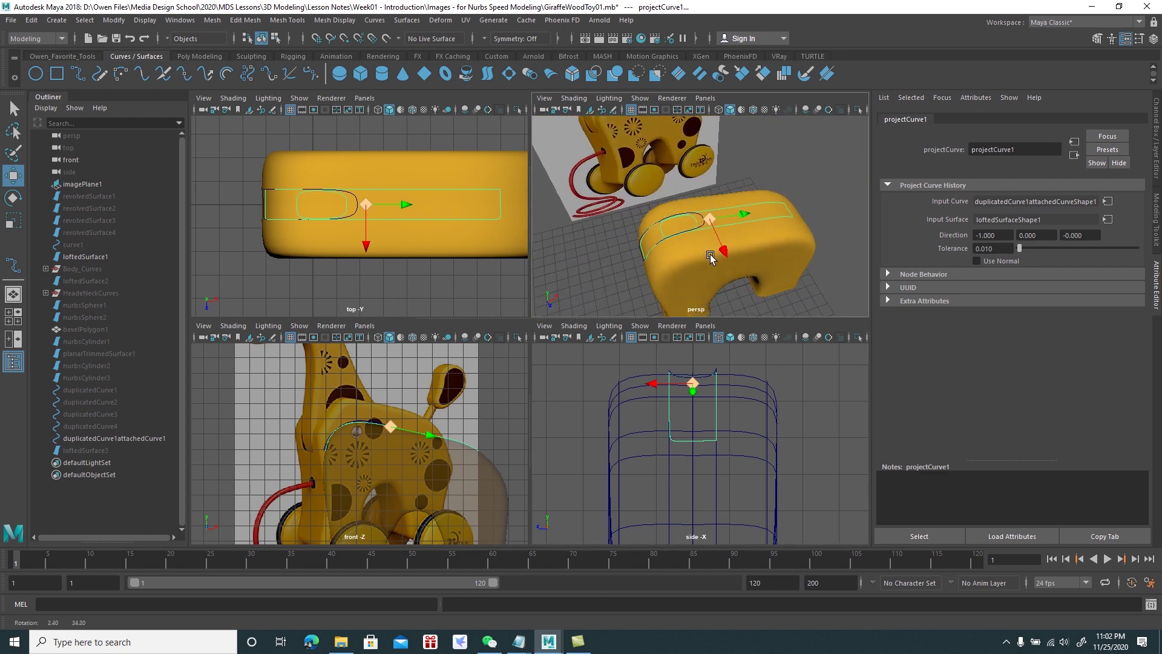
scroll(711, 257, up, 3)
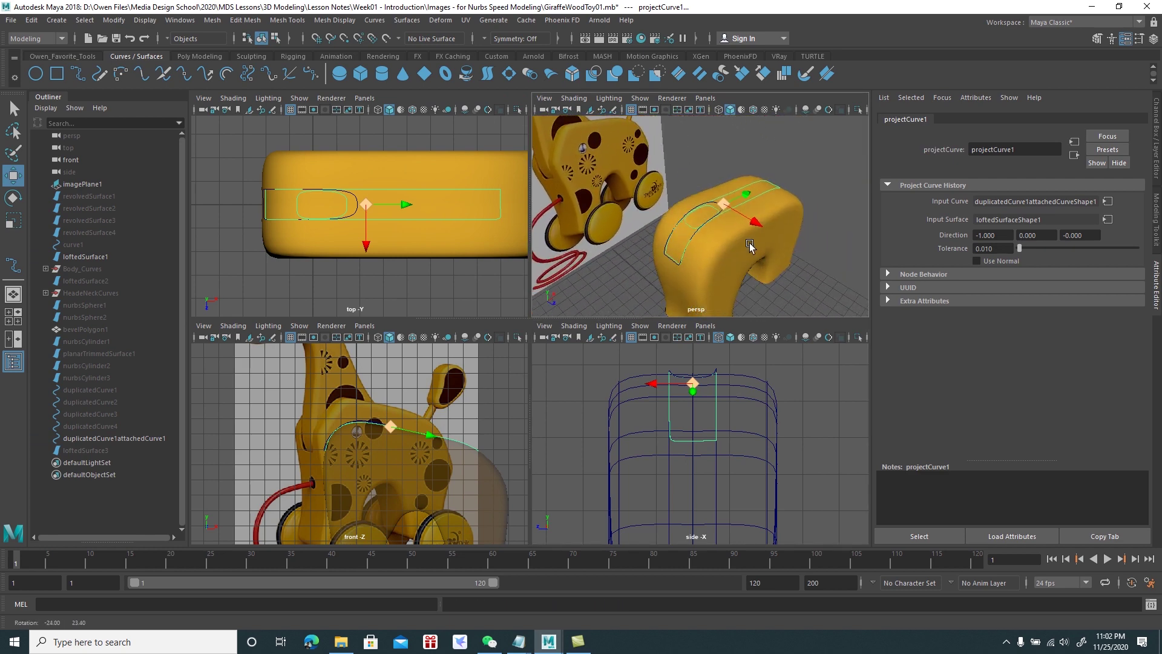
mouse_move(756, 273)
alt+mouse_down()
mouse_move(779, 260)
mouse_move(769, 247)
alt+mouse_up()
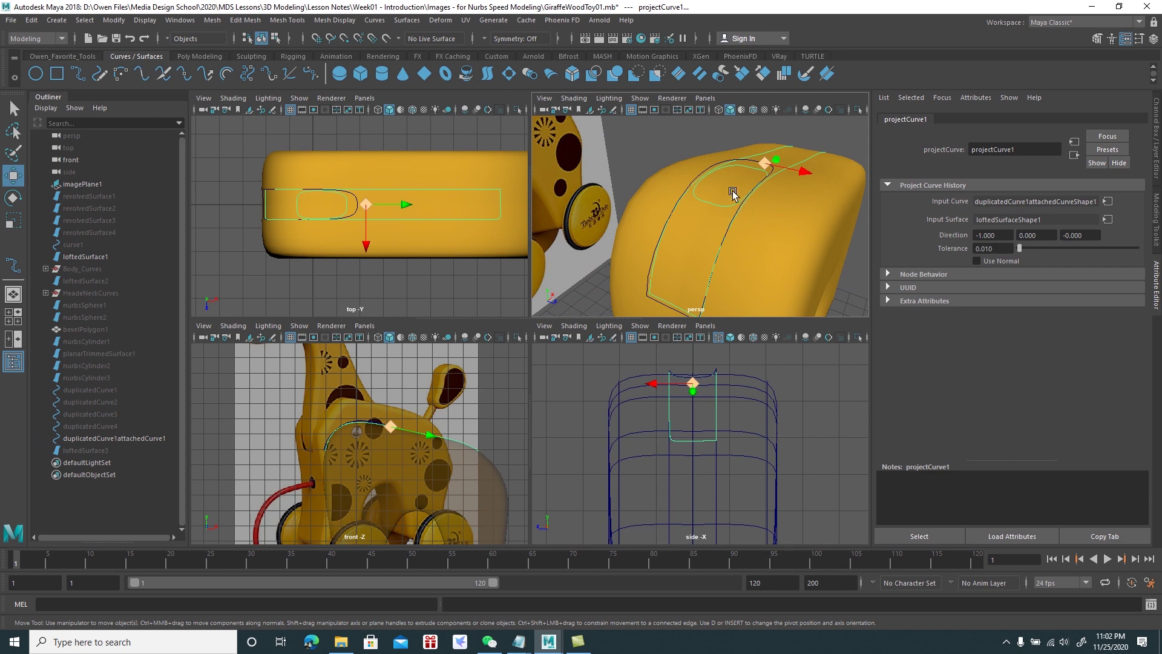
click(688, 149)
click(773, 221)
mouse_move(768, 252)
alt+mouse_down()
mouse_move(737, 254)
mouse_move(747, 234)
mouse_move(708, 237)
alt+mouse_up()
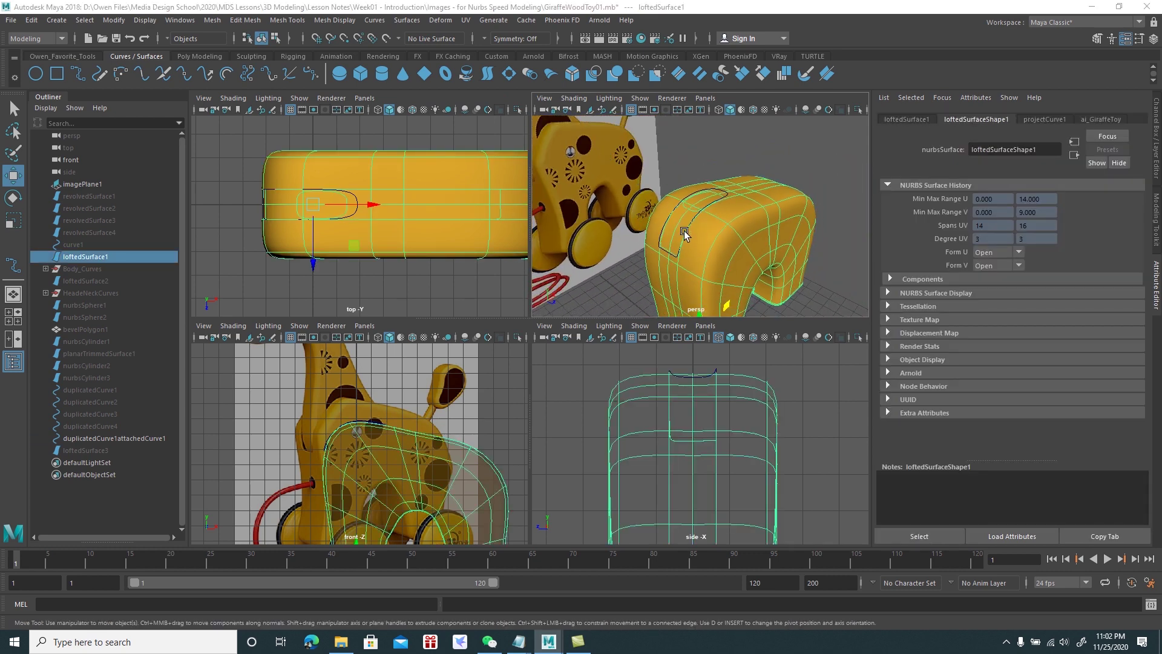
key(space)
alt+drag(658, 404, 667, 355)
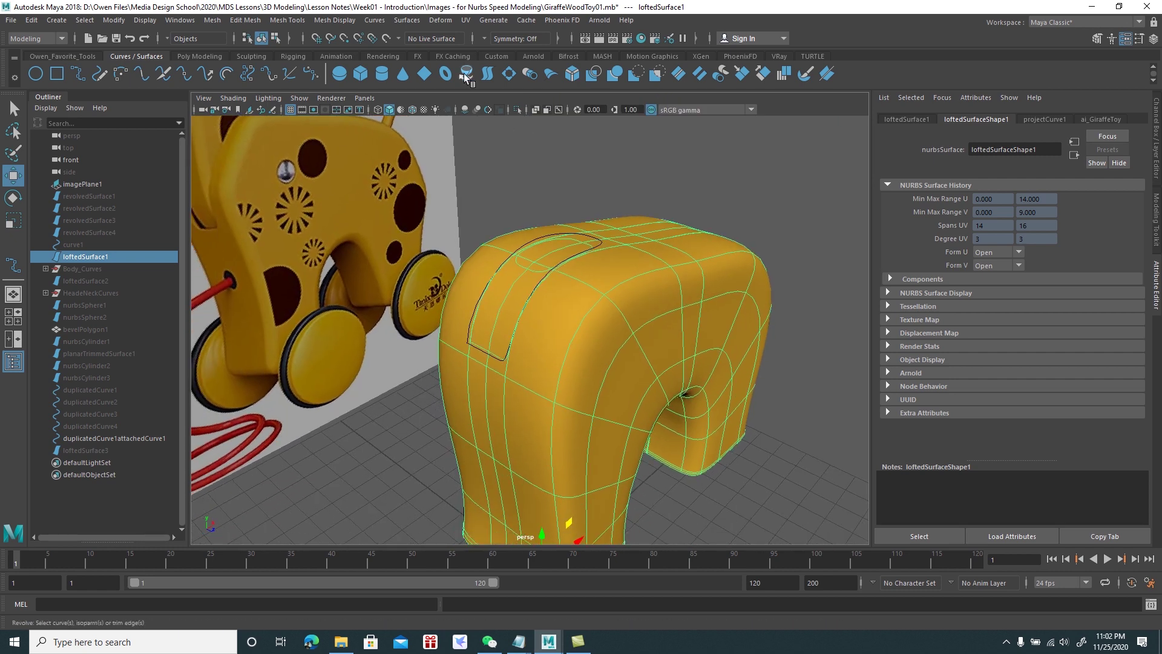
Trim the projected slot out of the body, keeping the main body area
click(407, 20)
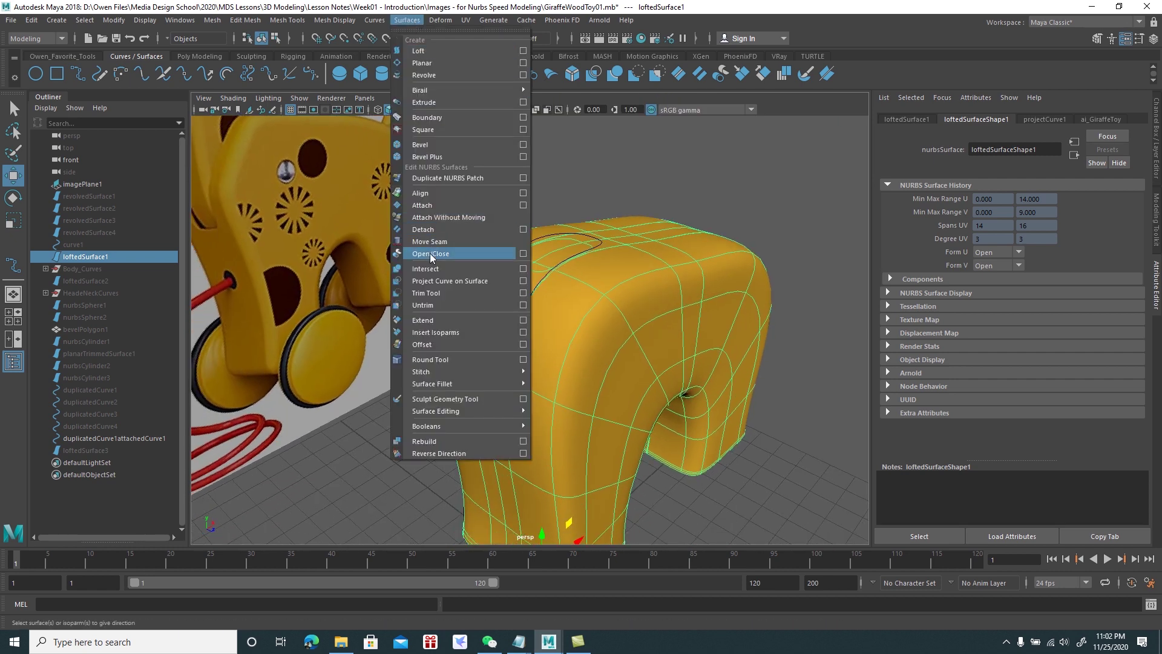
click(427, 292)
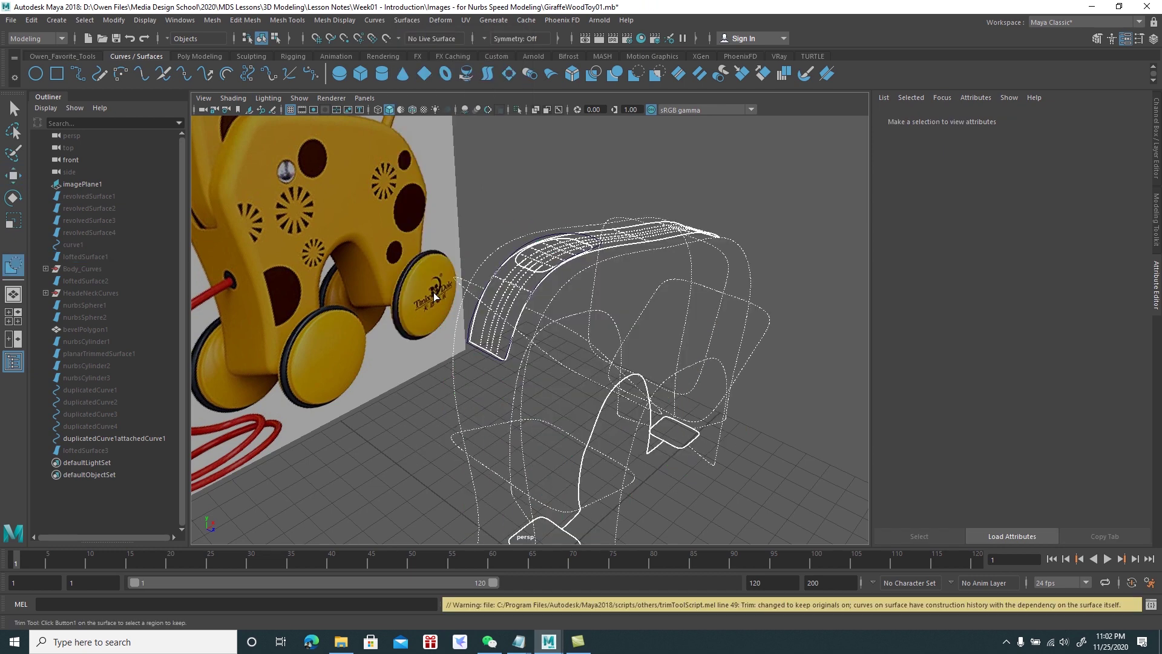
click(593, 297)
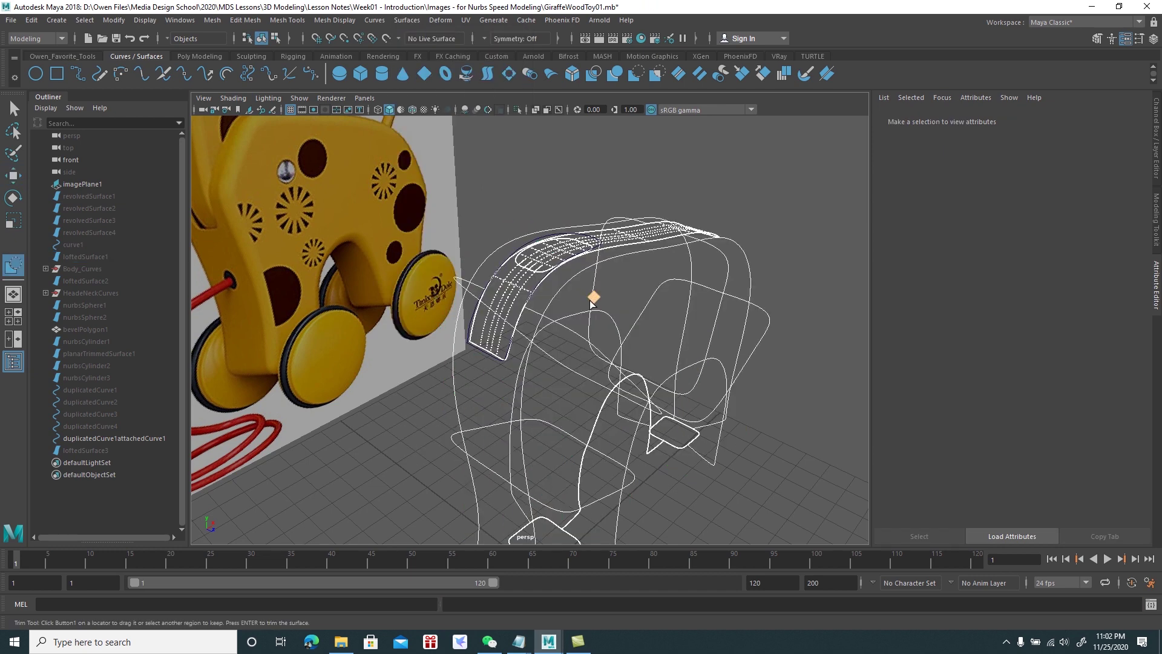
key(Return)
Orbit and zoom to look down into the open slot from above
mouse_move(587, 295)
alt+mouse_down()
mouse_move(532, 294)
mouse_move(688, 337)
mouse_move(488, 349)
mouse_move(692, 344)
mouse_move(617, 350)
mouse_move(605, 337)
mouse_move(491, 334)
alt+mouse_up()
scroll(485, 333, up, 3)
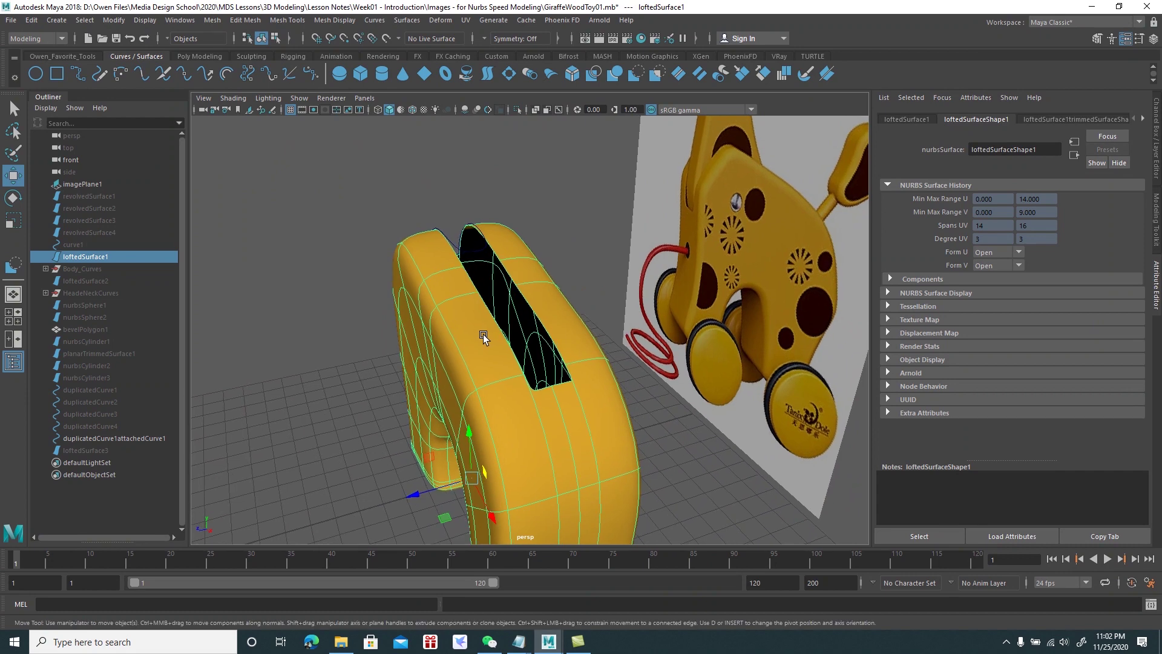
scroll(488, 301, up, 1)
mouse_move(488, 301)
alt+mouse_down()
mouse_move(529, 367)
mouse_move(480, 333)
mouse_move(482, 376)
mouse_move(705, 370)
mouse_move(727, 350)
mouse_move(662, 281)
mouse_move(610, 264)
mouse_move(625, 270)
mouse_move(619, 259)
alt+mouse_up()
scroll(619, 259, up, 2)
alt+middle_drag(618, 259, 616, 306)
alt+drag(617, 306, 692, 339)
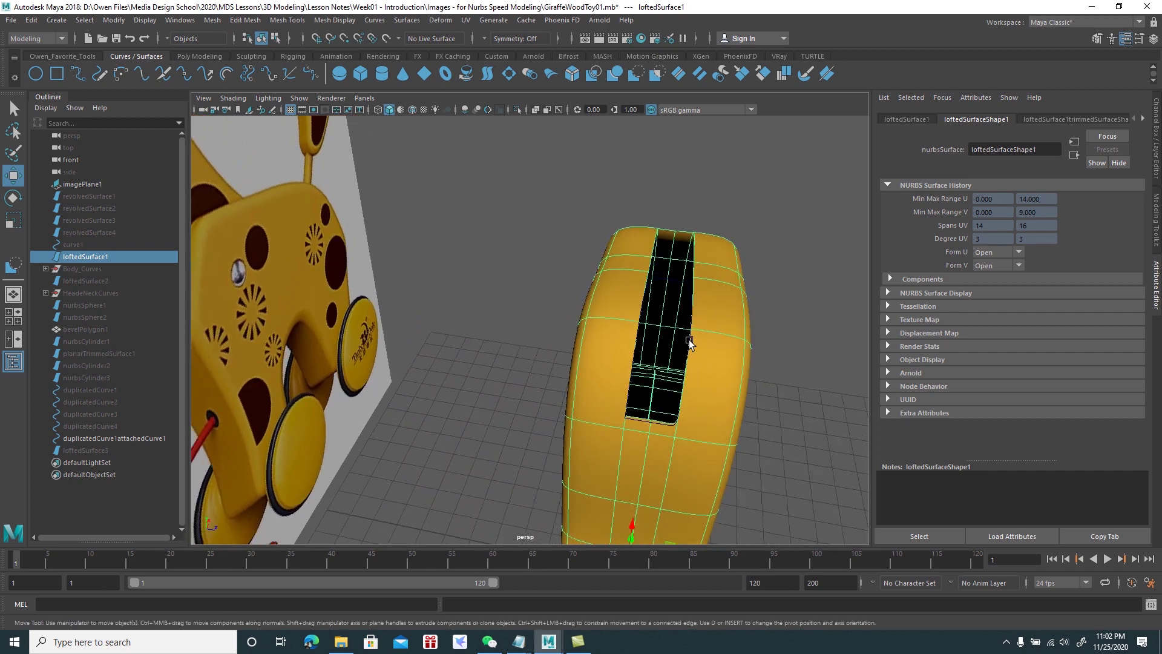
Select the neck slot's trim edge and duplicate it as three separate curves
right_click(707, 310)
click(712, 277)
right_click(715, 297)
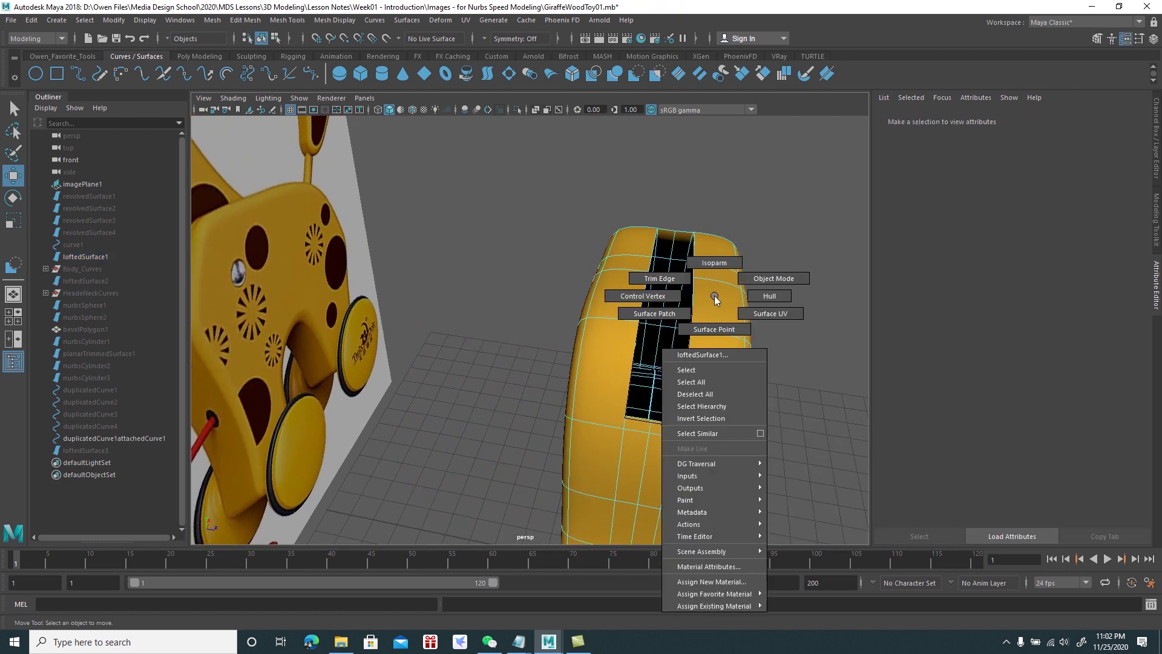
click(683, 280)
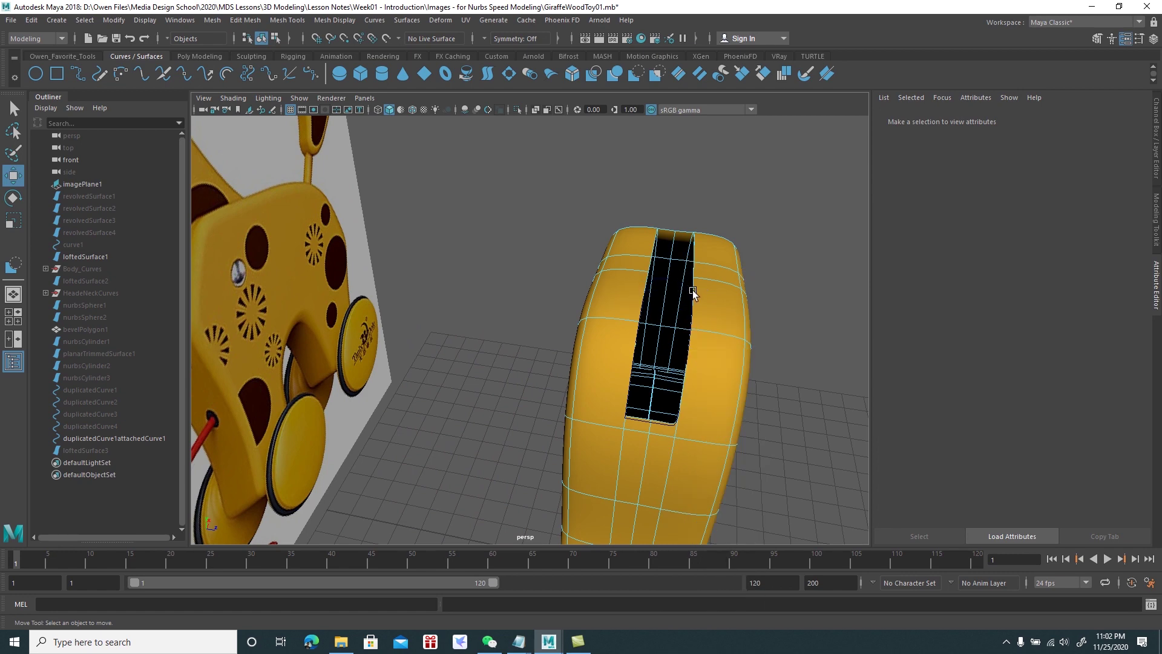
mouse_move(696, 293)
alt+mouse_down()
mouse_move(740, 301)
mouse_move(692, 311)
alt+mouse_up()
mouse_move(682, 256)
alt+mouse_down()
mouse_move(674, 289)
mouse_move(627, 296)
mouse_move(659, 273)
mouse_move(634, 314)
alt+mouse_up()
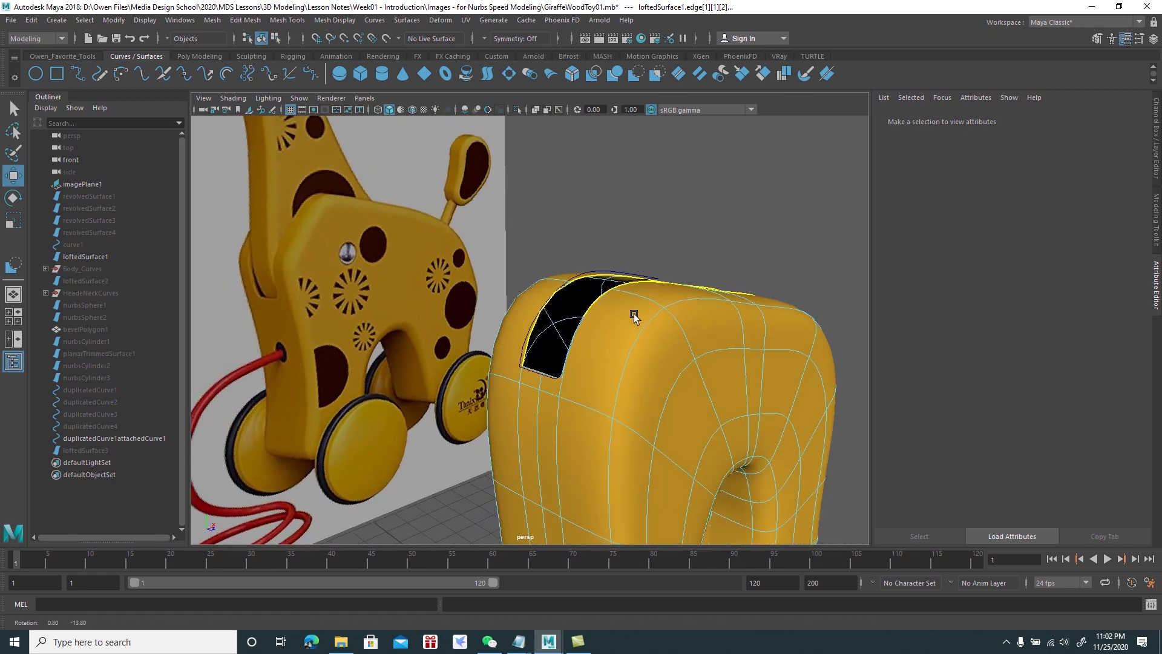
mouse_move(574, 335)
alt+mouse_down()
mouse_move(656, 383)
mouse_move(634, 365)
mouse_move(485, 361)
mouse_move(439, 345)
mouse_move(597, 371)
mouse_move(628, 351)
alt+mouse_up()
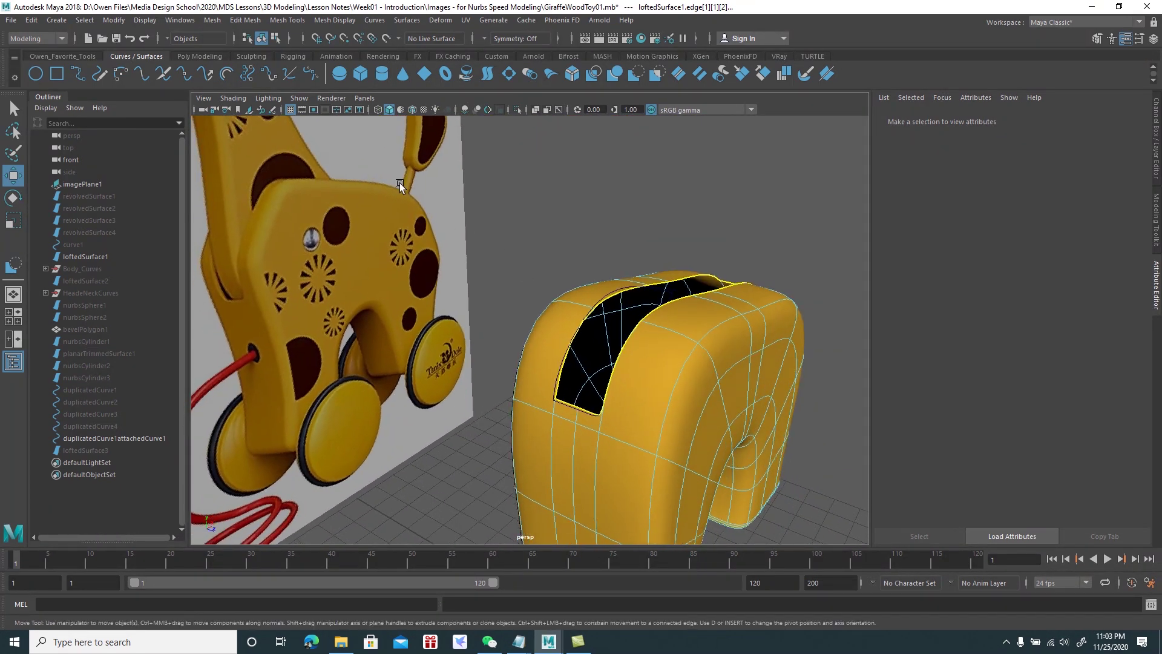
click(371, 20)
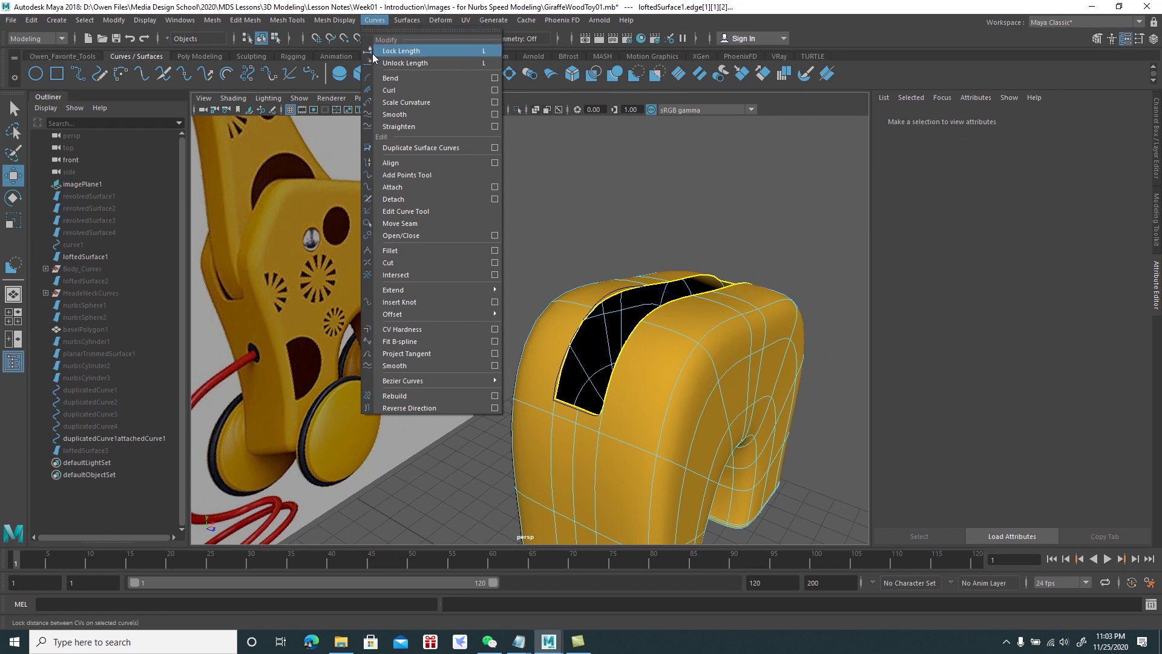
click(433, 149)
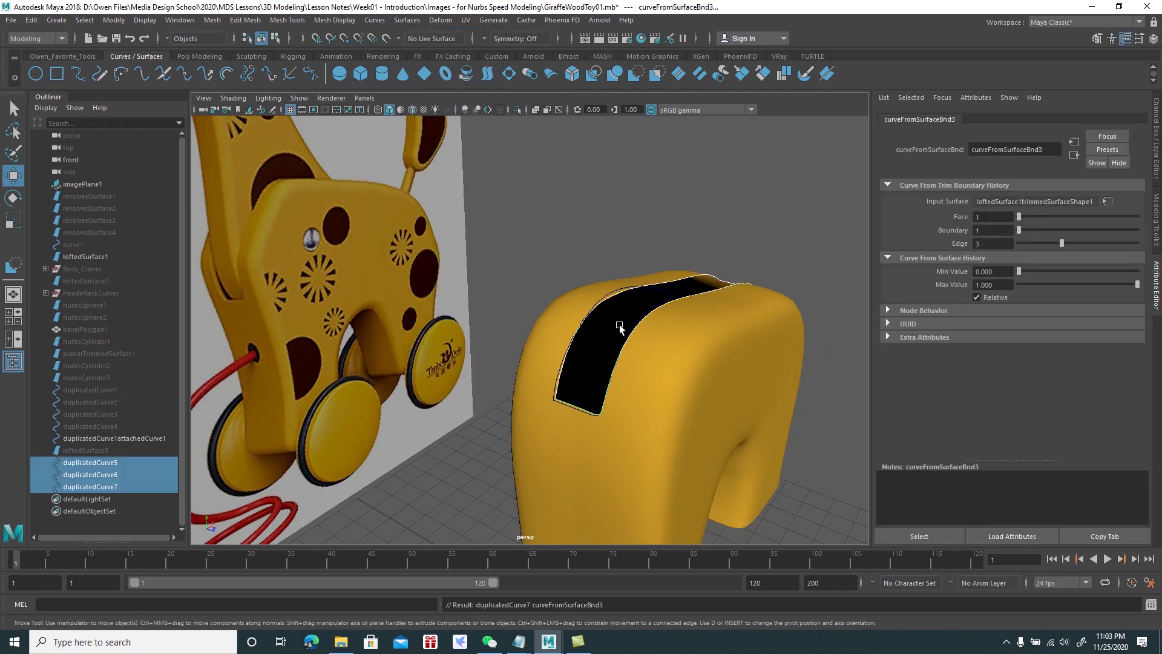
In wireframe, scale the three rim curves down slightly and shift them along X
mouse_move(684, 368)
alt+mouse_down()
mouse_move(622, 297)
mouse_move(566, 284)
mouse_move(589, 314)
mouse_move(571, 307)
mouse_move(542, 409)
alt+mouse_up()
key(4)
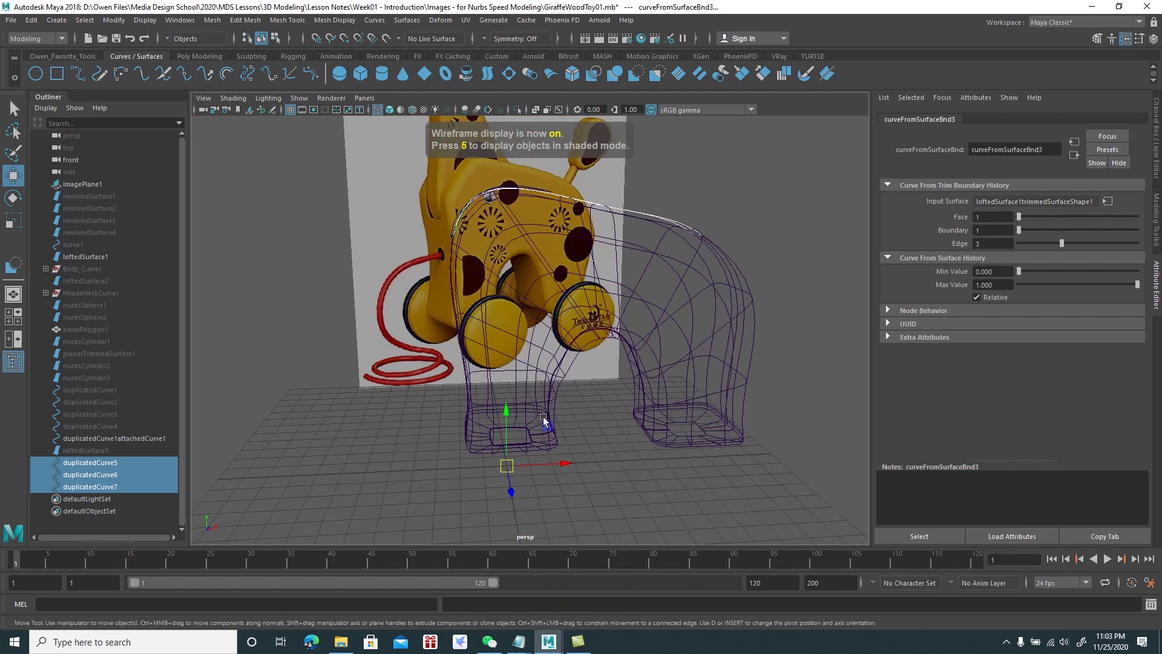
key(r)
drag(507, 465, 480, 492)
key(w)
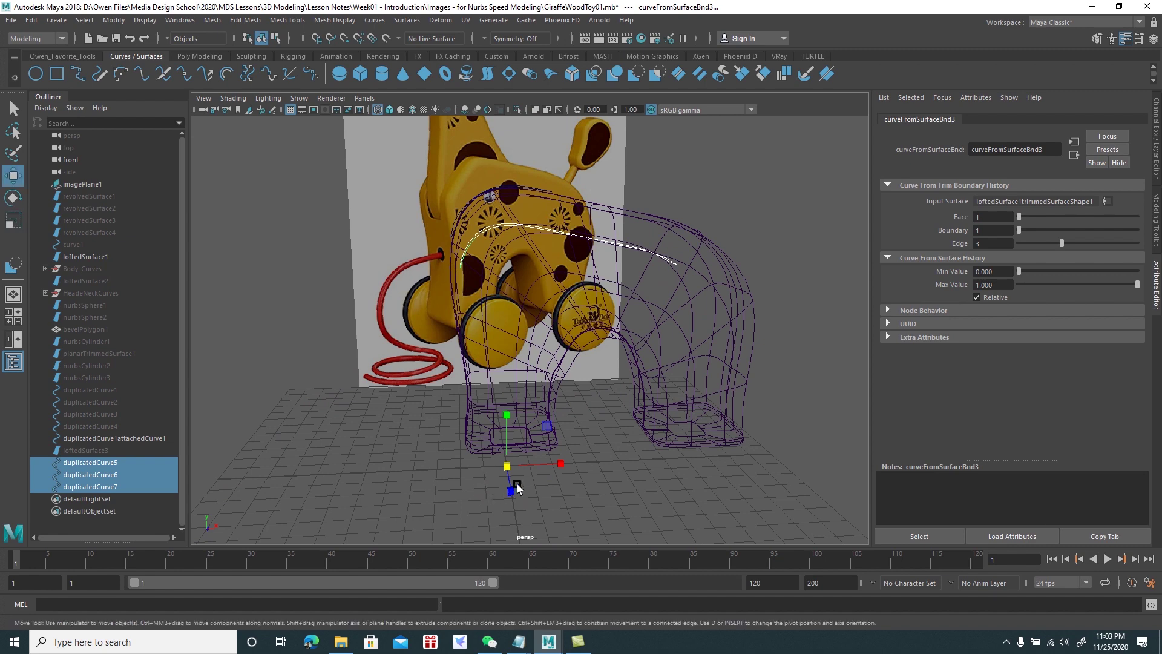
mouse_move(542, 466)
mouse_down()
mouse_move(623, 439)
mouse_move(590, 248)
mouse_move(629, 357)
mouse_up()
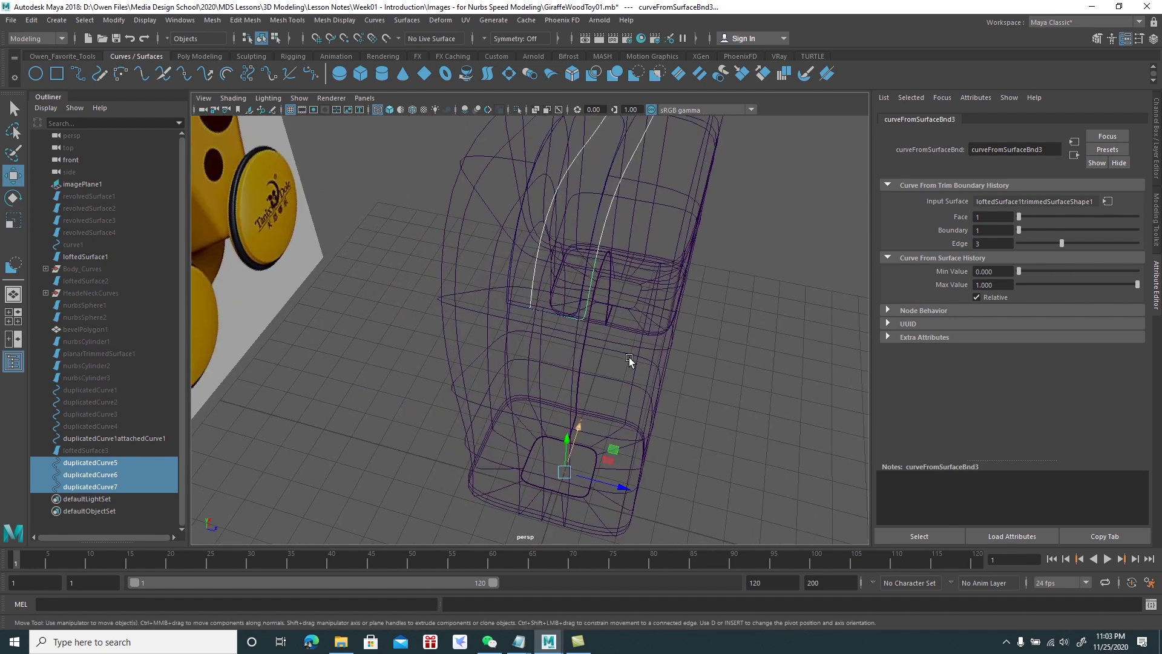
Return to shaded display and reselect the lofted giraffe body surface
key(5)
mouse_move(623, 282)
alt+mouse_down()
mouse_move(652, 267)
mouse_move(644, 372)
mouse_move(634, 354)
mouse_move(622, 358)
mouse_move(664, 379)
mouse_move(647, 278)
mouse_move(669, 323)
alt+mouse_up()
click(647, 262)
mouse_move(647, 261)
alt+mouse_down()
mouse_move(688, 293)
mouse_move(650, 270)
mouse_move(671, 293)
alt+mouse_up()
right_click(647, 198)
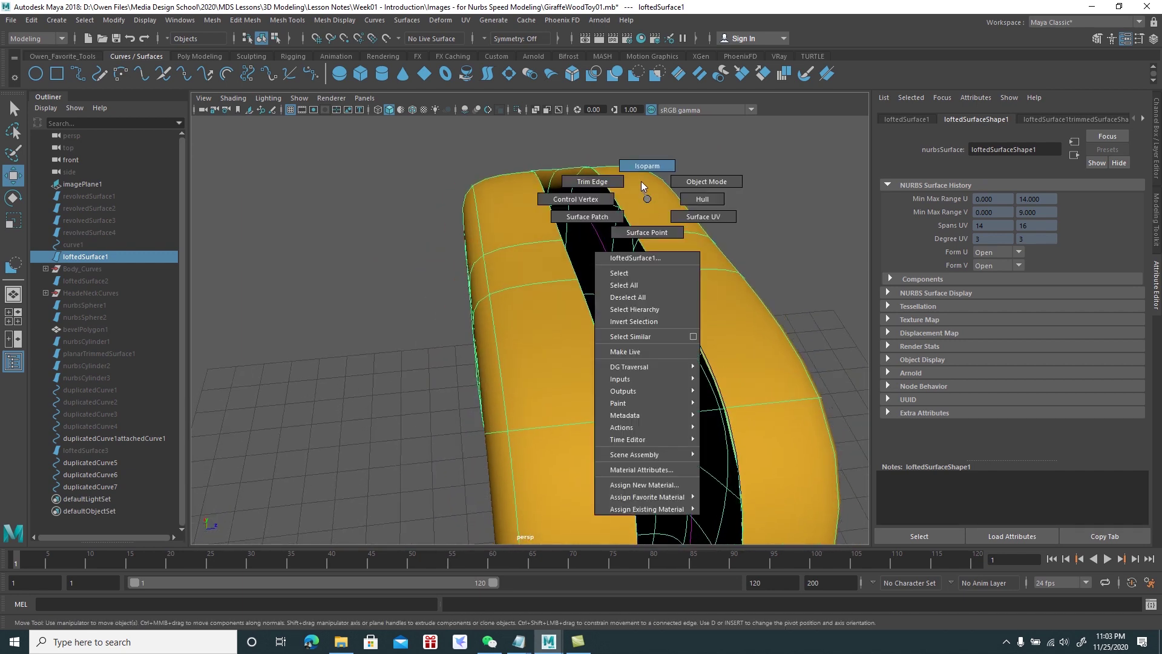
Try picking an isoparm beside the slot, then reselect the body surface
click(643, 168)
mouse_move(644, 168)
alt+mouse_down()
mouse_move(649, 296)
mouse_move(635, 241)
alt+mouse_up()
click(616, 188)
alt+drag(610, 200, 655, 216)
click(779, 170)
click(644, 230)
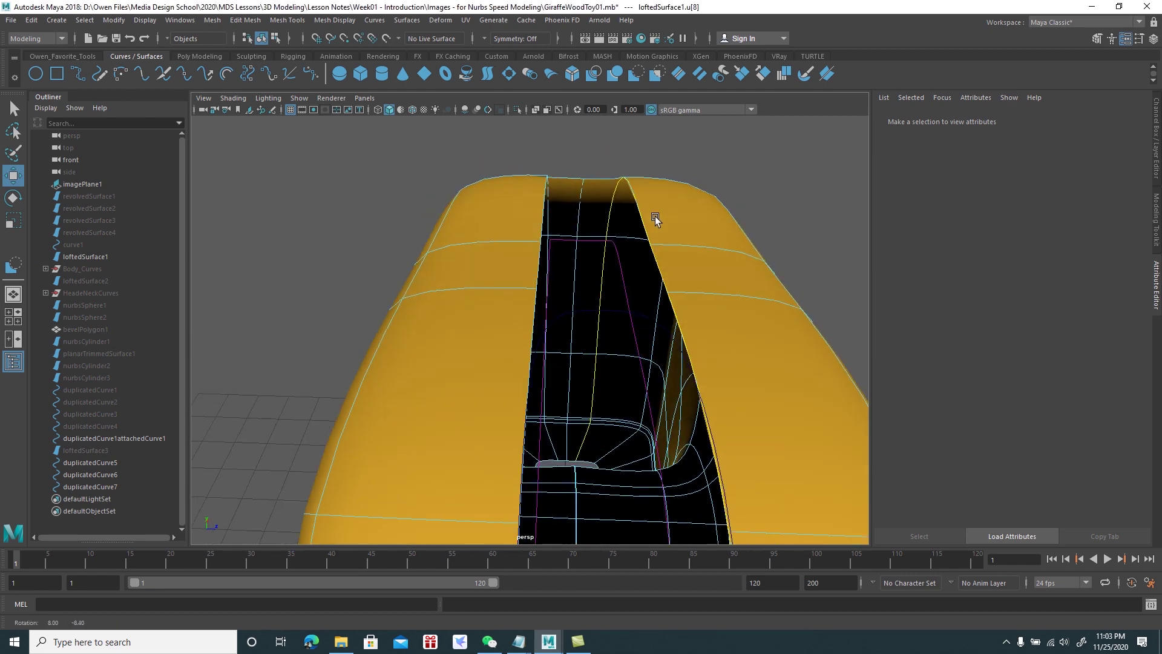
right_drag(670, 213, 701, 197)
alt+drag(701, 197, 649, 181)
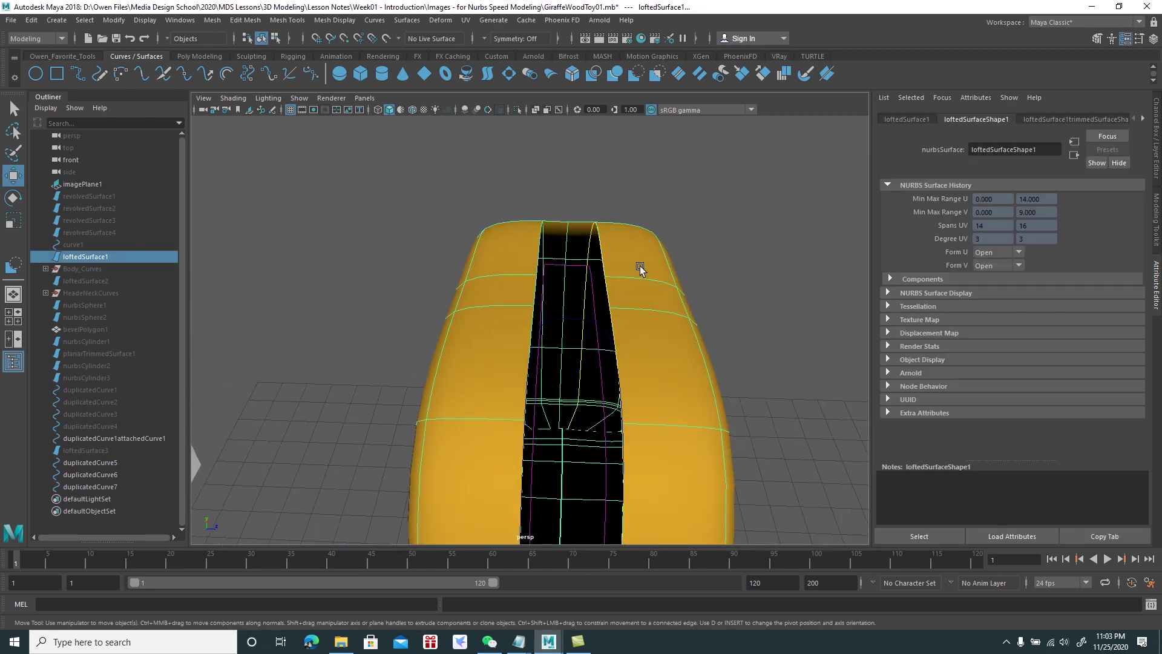
click(710, 233)
click(626, 256)
mouse_move(626, 257)
alt+mouse_down()
mouse_move(635, 245)
mouse_move(576, 234)
mouse_move(616, 253)
mouse_move(610, 239)
alt+mouse_up()
Loft a wall from one slot trim edge to duplicatedCurve5 and reverse its direction
right_click(610, 238)
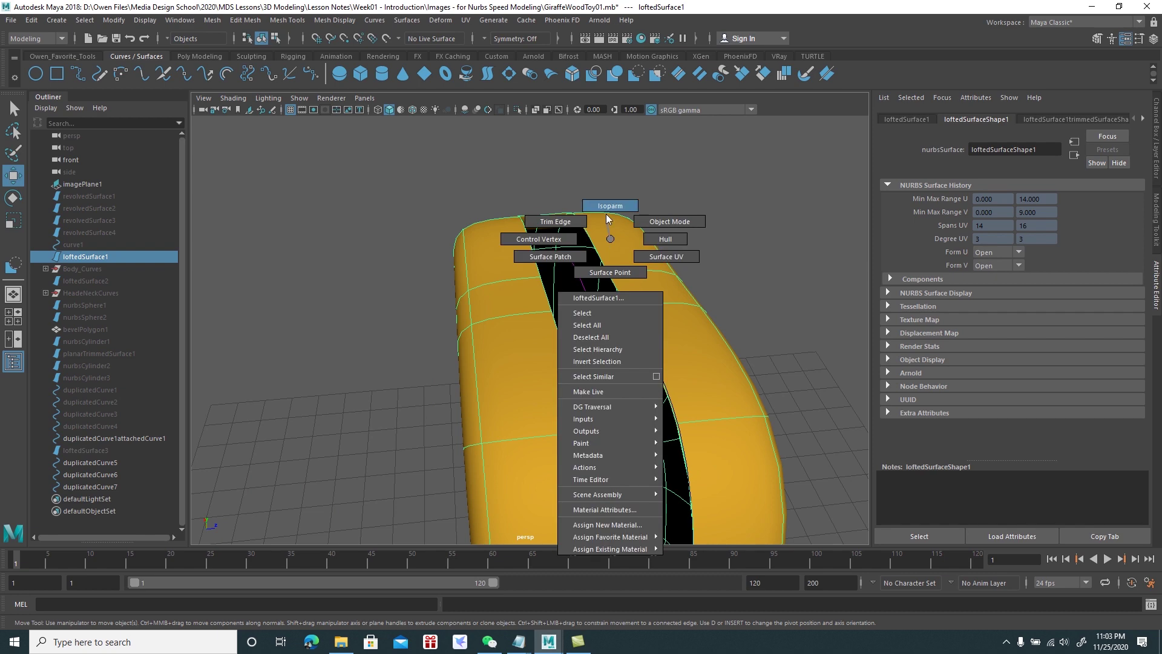
click(572, 221)
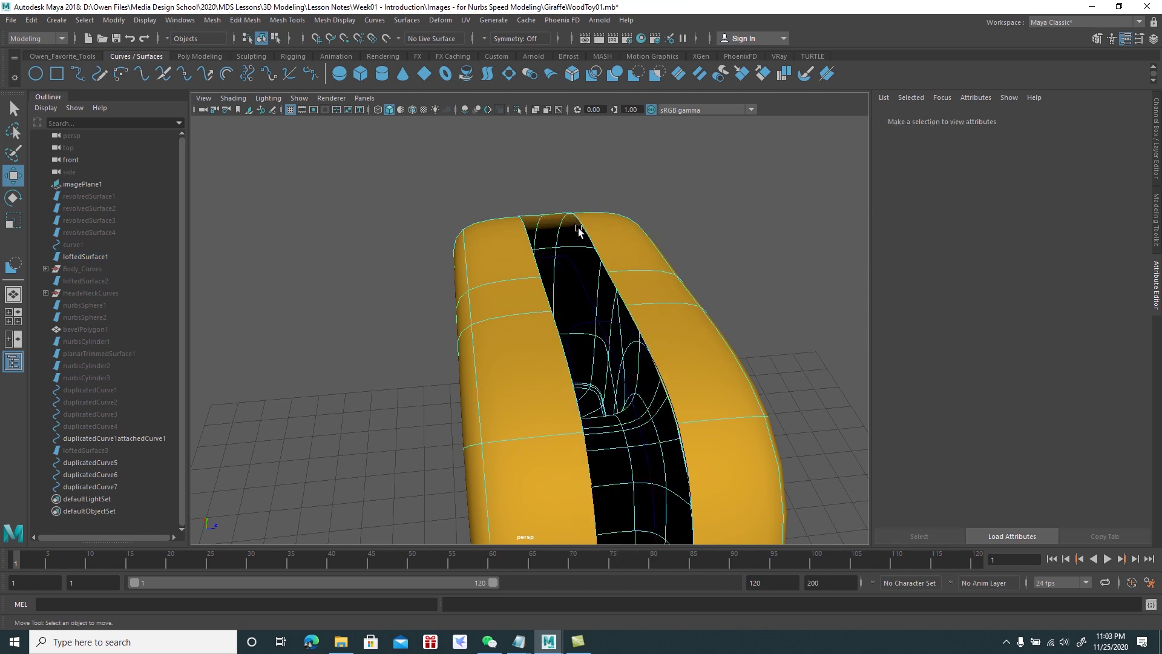
click(597, 240)
mouse_move(597, 240)
alt+mouse_down()
mouse_move(571, 233)
mouse_move(590, 236)
alt+mouse_up()
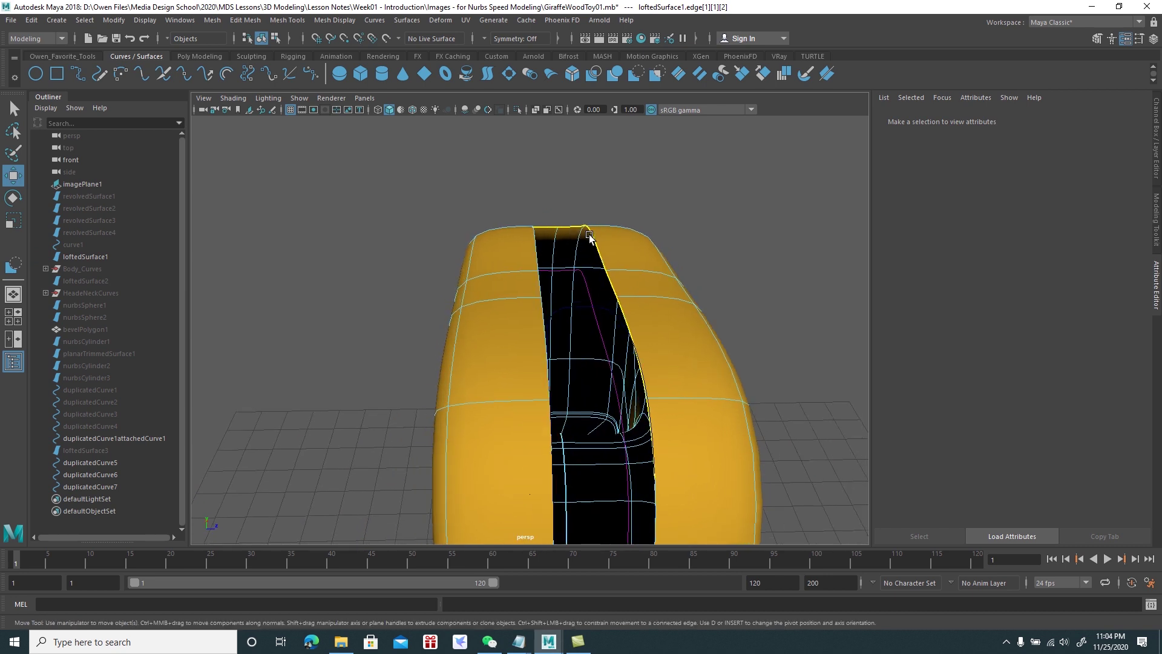
click(589, 293)
click(407, 20)
click(417, 51)
alt+drag(546, 180, 581, 181)
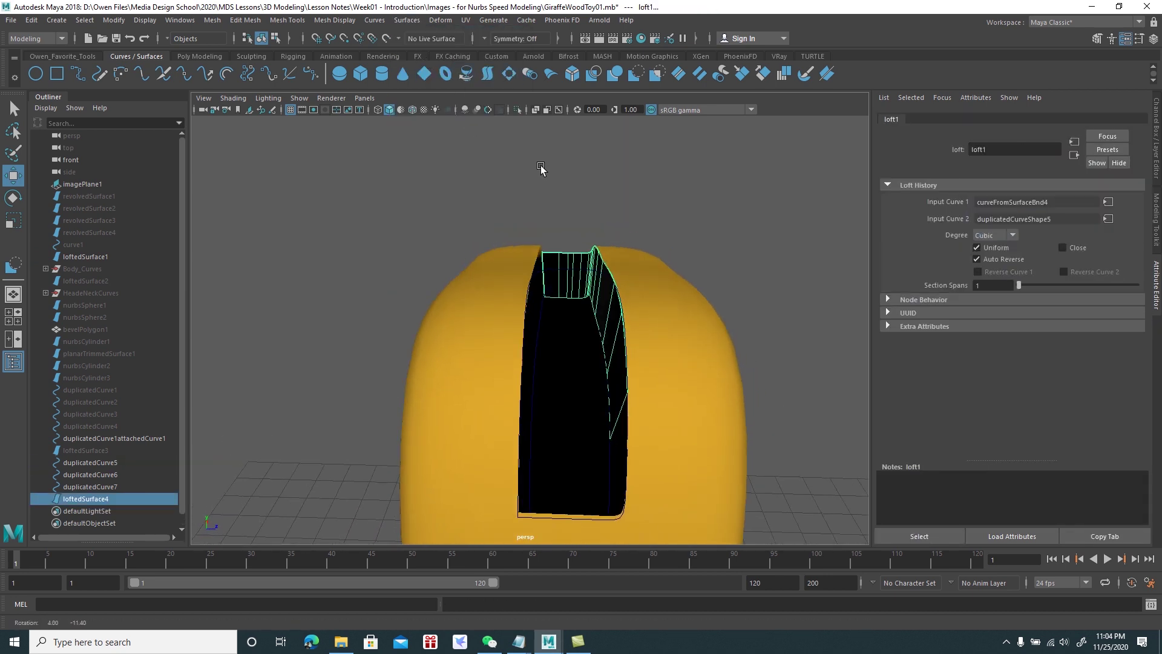
click(411, 24)
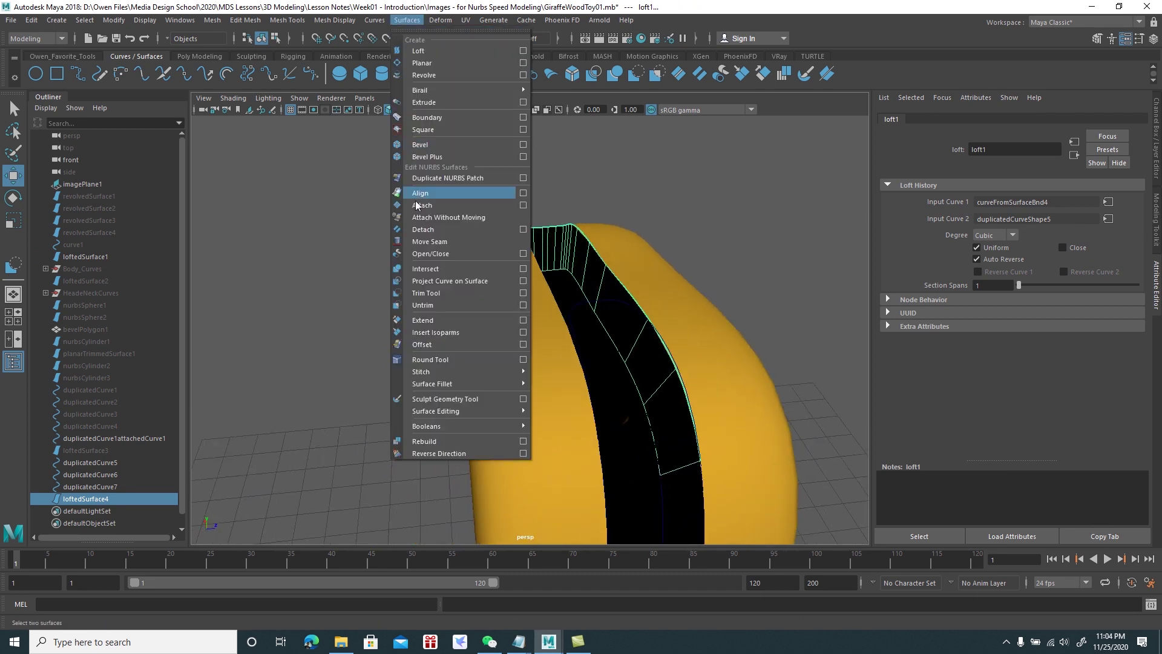
click(435, 445)
mouse_move(478, 339)
alt+mouse_down()
mouse_move(514, 339)
mouse_move(521, 324)
mouse_move(482, 355)
mouse_move(509, 248)
mouse_move(542, 252)
mouse_move(545, 208)
mouse_move(570, 259)
alt+mouse_up()
Loft the second wall from the other trim edge to duplicatedCurve6 and reverse it
click(510, 249)
right_click(518, 246)
click(612, 213)
alt+drag(611, 213, 615, 230)
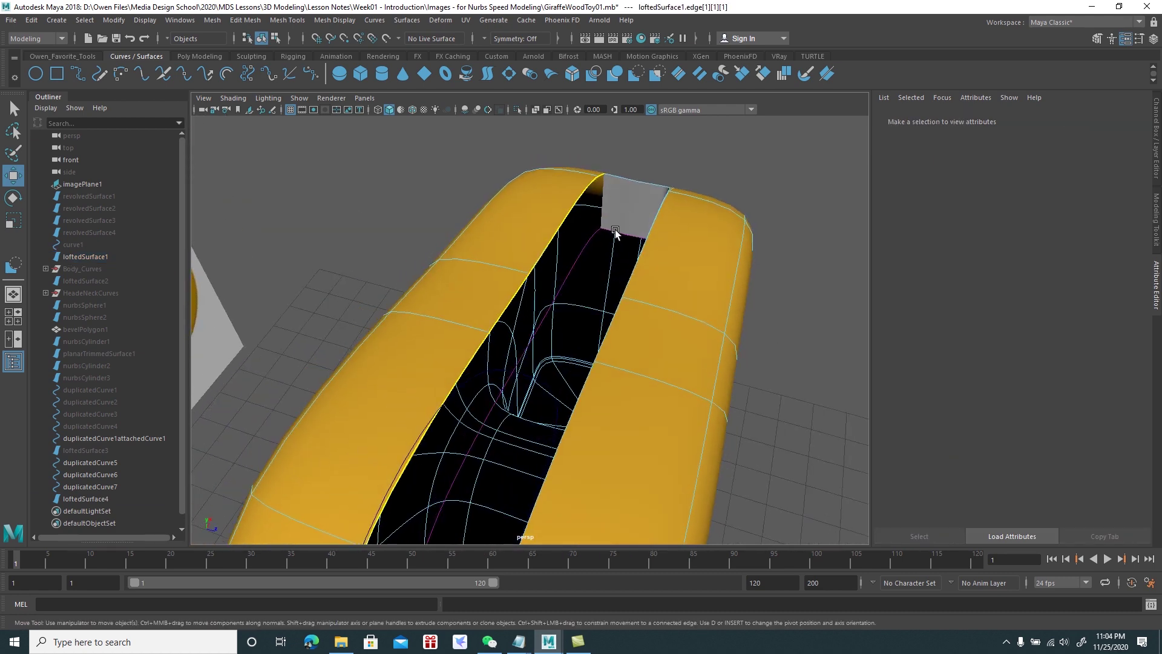
click(589, 245)
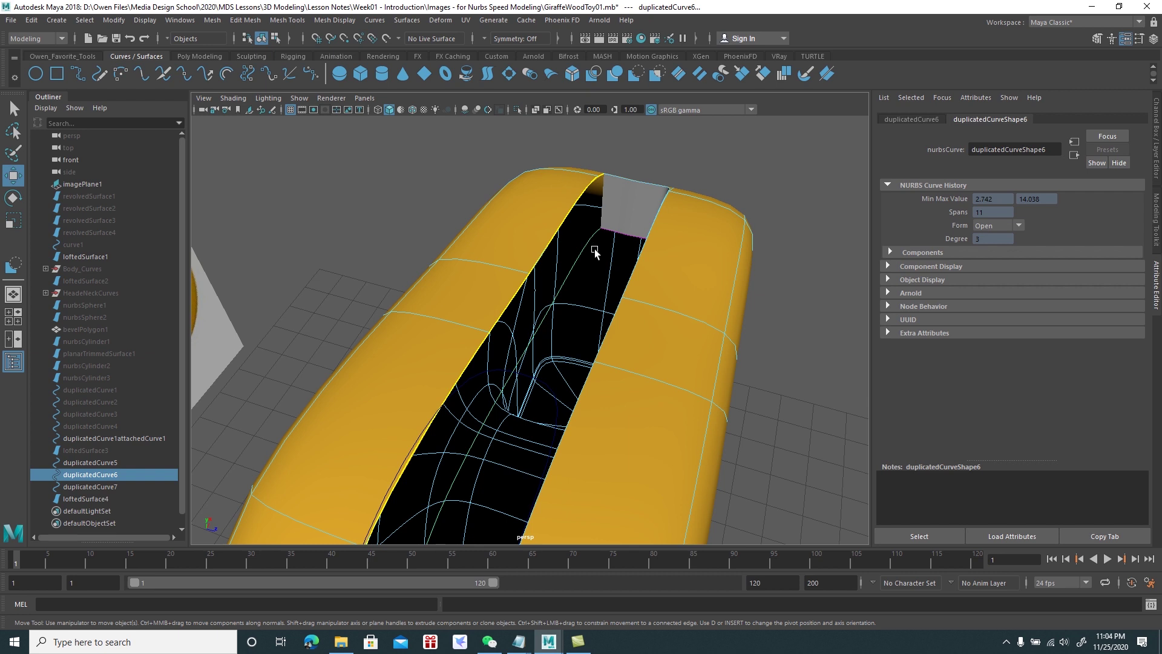
click(407, 22)
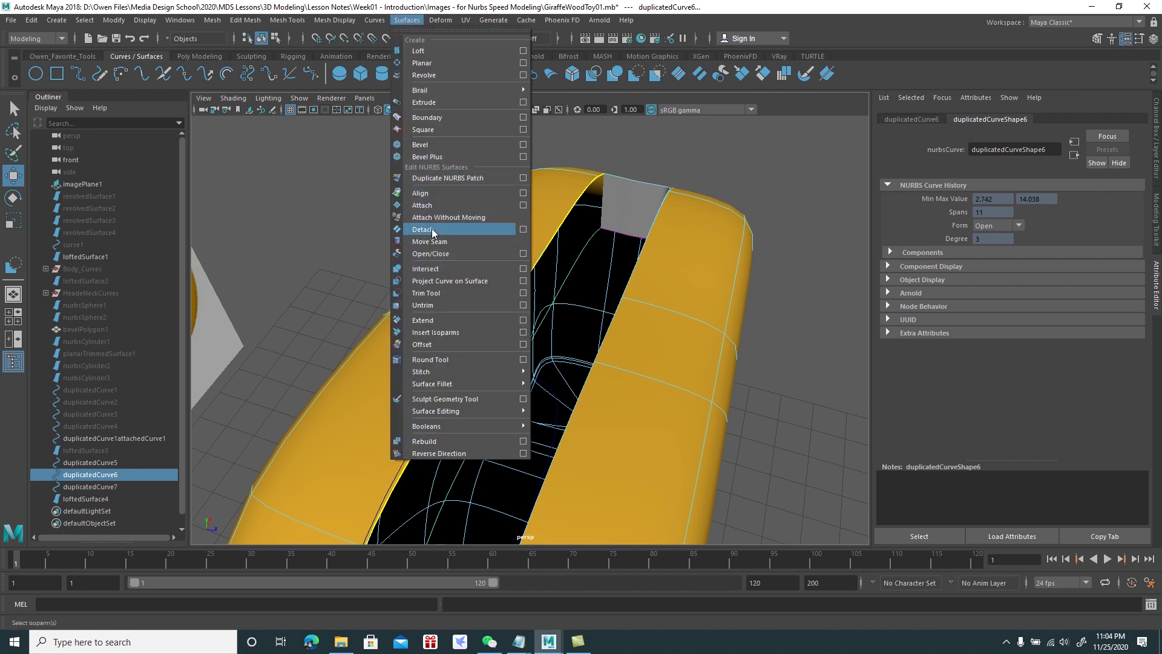
click(422, 51)
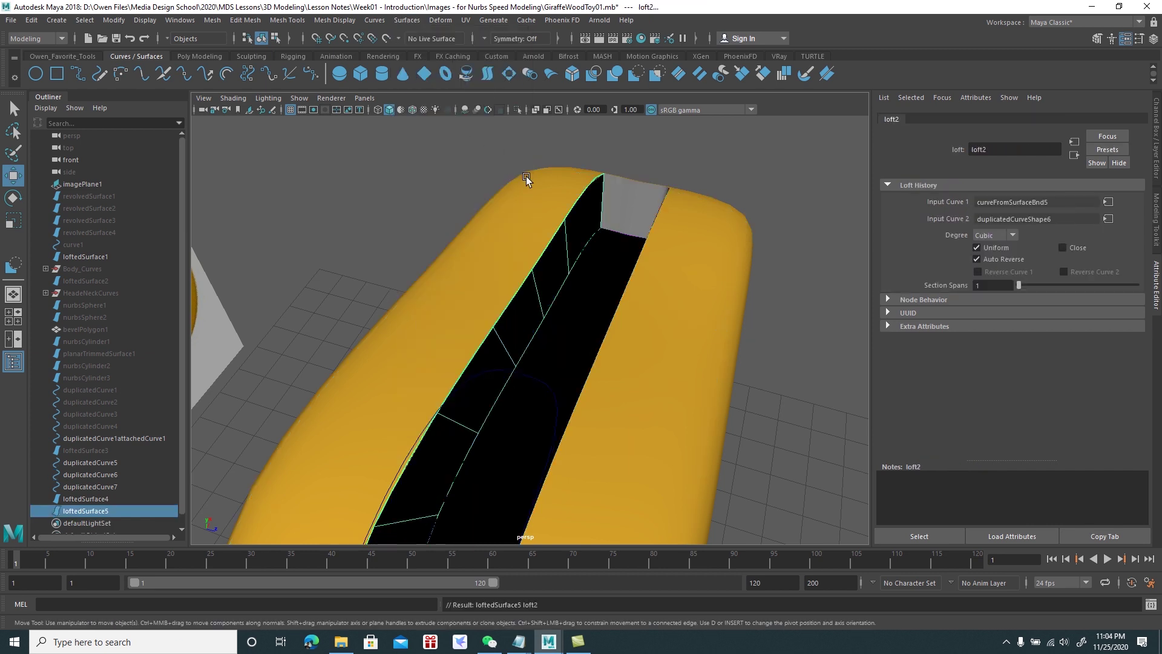
alt+drag(507, 165, 588, 198)
click(406, 20)
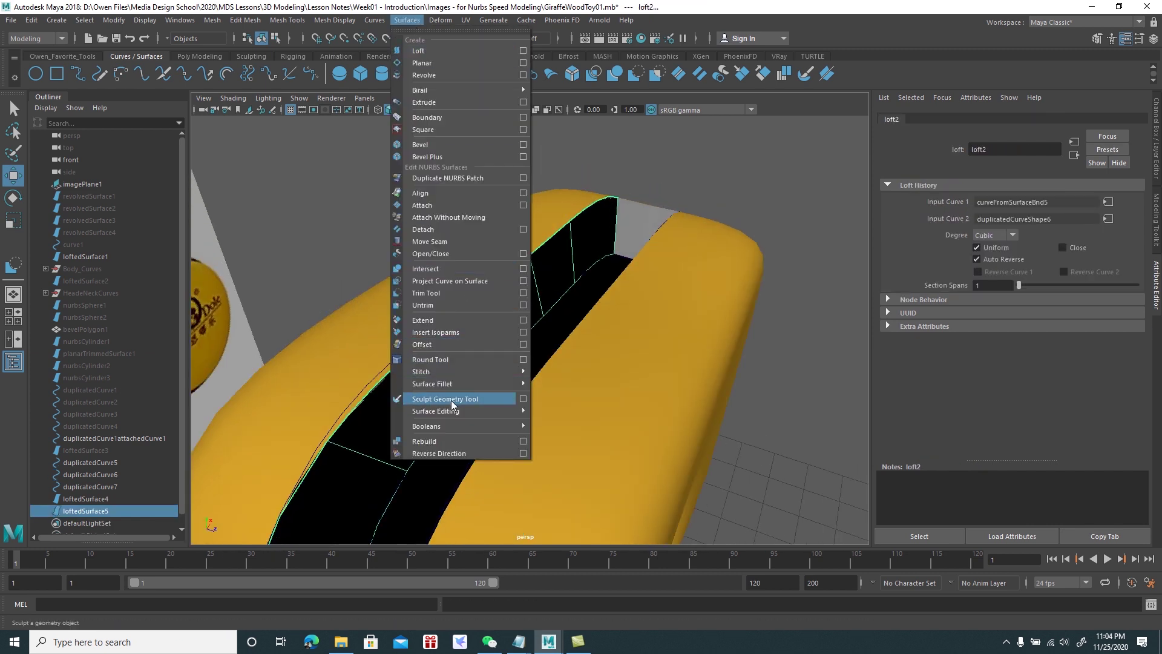
click(444, 452)
mouse_move(506, 333)
alt+mouse_down()
mouse_move(627, 363)
mouse_move(579, 367)
alt+mouse_up()
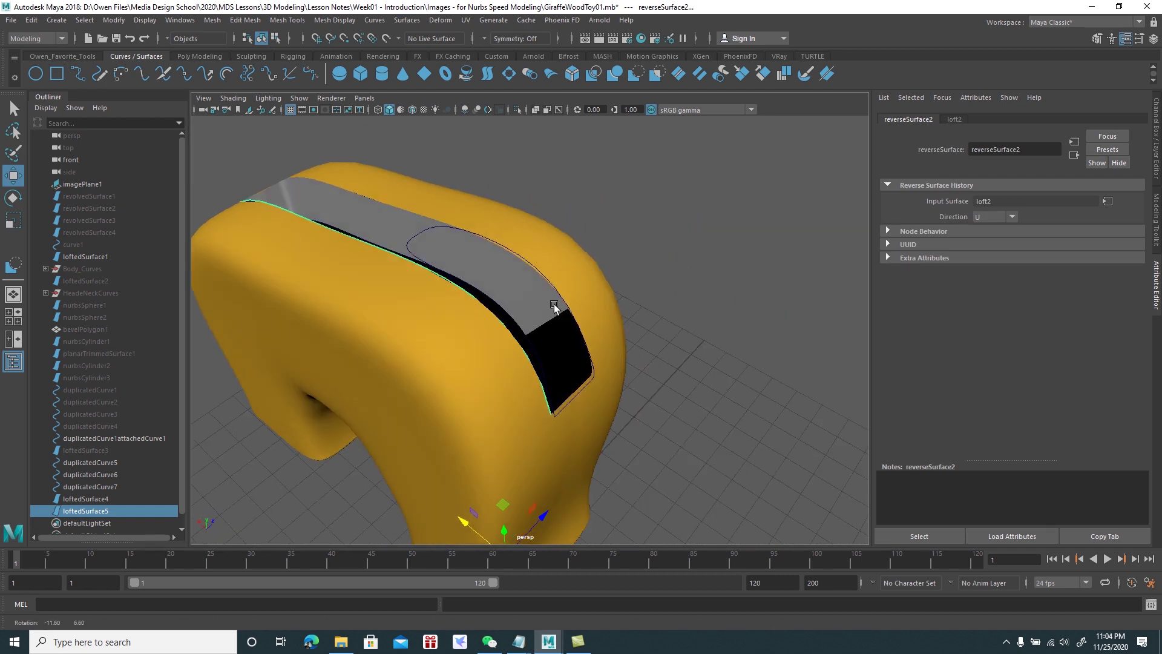
Loft a strip along the slot's bottom rim curve and reverse its direction
scroll(580, 367, up, 3)
right_click(584, 304)
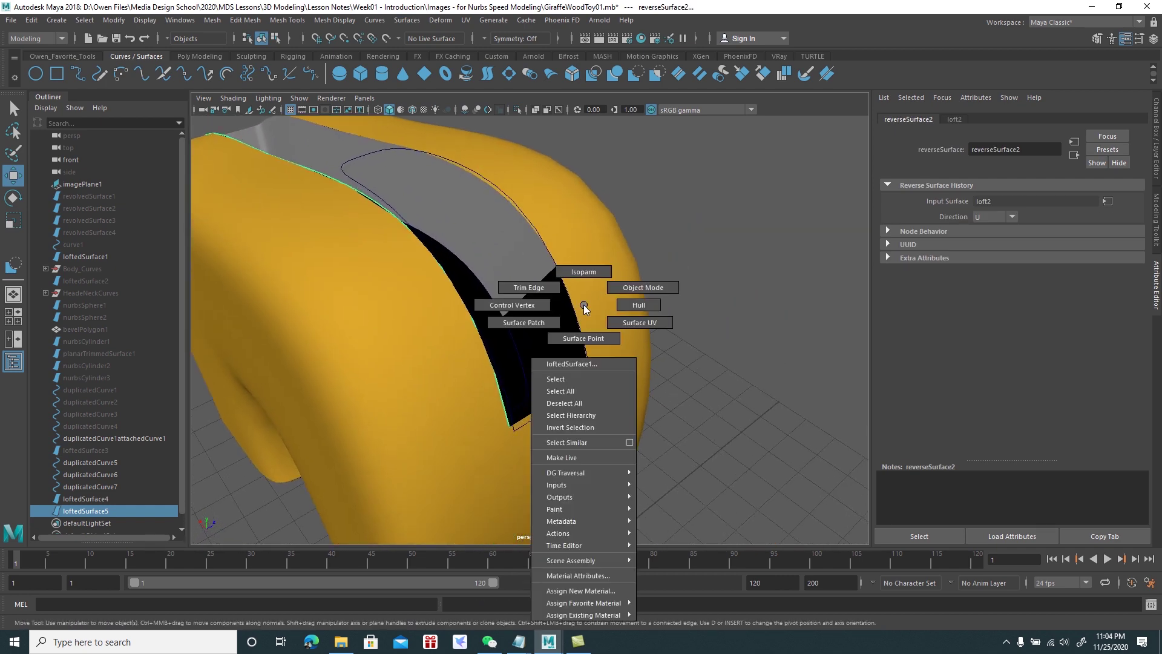
click(592, 296)
right_click(600, 291)
click(576, 282)
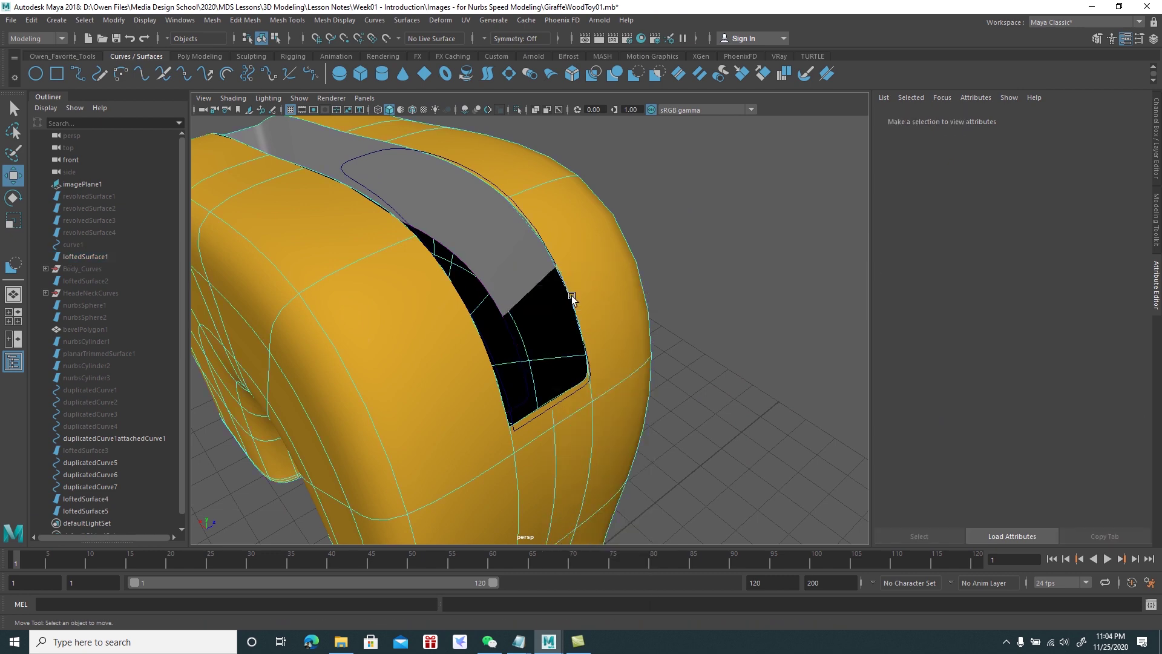
mouse_move(572, 316)
alt+mouse_down()
mouse_move(452, 351)
mouse_move(474, 350)
alt+mouse_up()
click(500, 344)
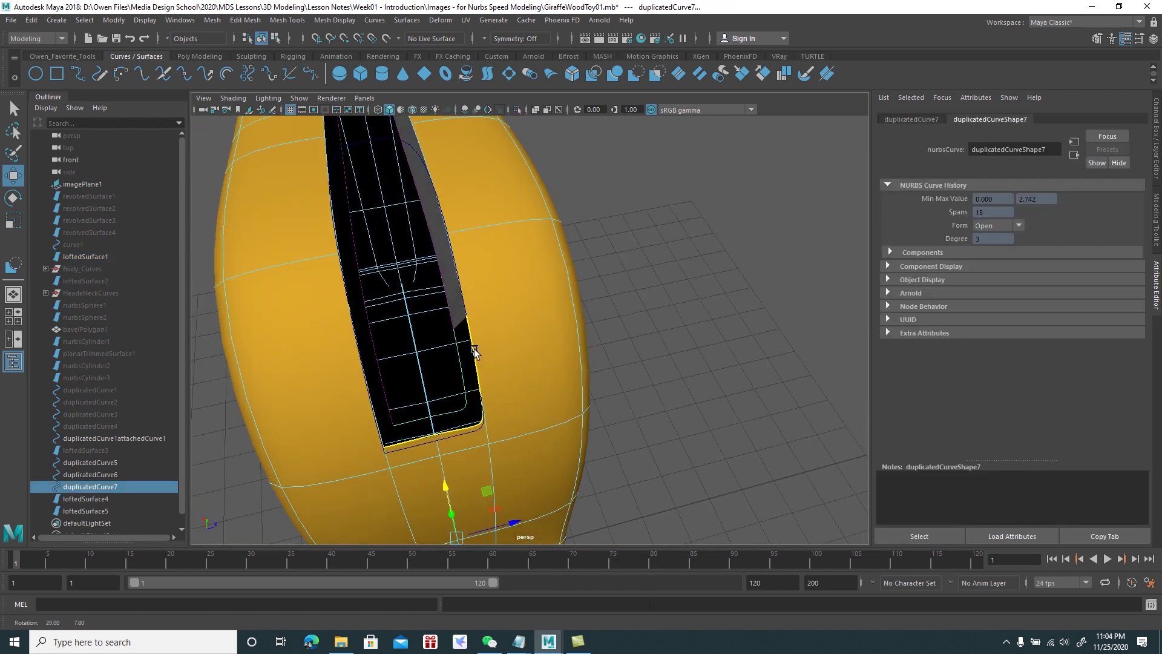
click(407, 20)
click(423, 50)
mouse_move(481, 175)
alt+mouse_down()
mouse_move(458, 179)
mouse_move(446, 91)
alt+mouse_up()
click(411, 22)
click(447, 452)
mouse_move(447, 447)
alt+mouse_down()
mouse_move(423, 267)
mouse_move(590, 348)
alt+mouse_up()
right_click(578, 381)
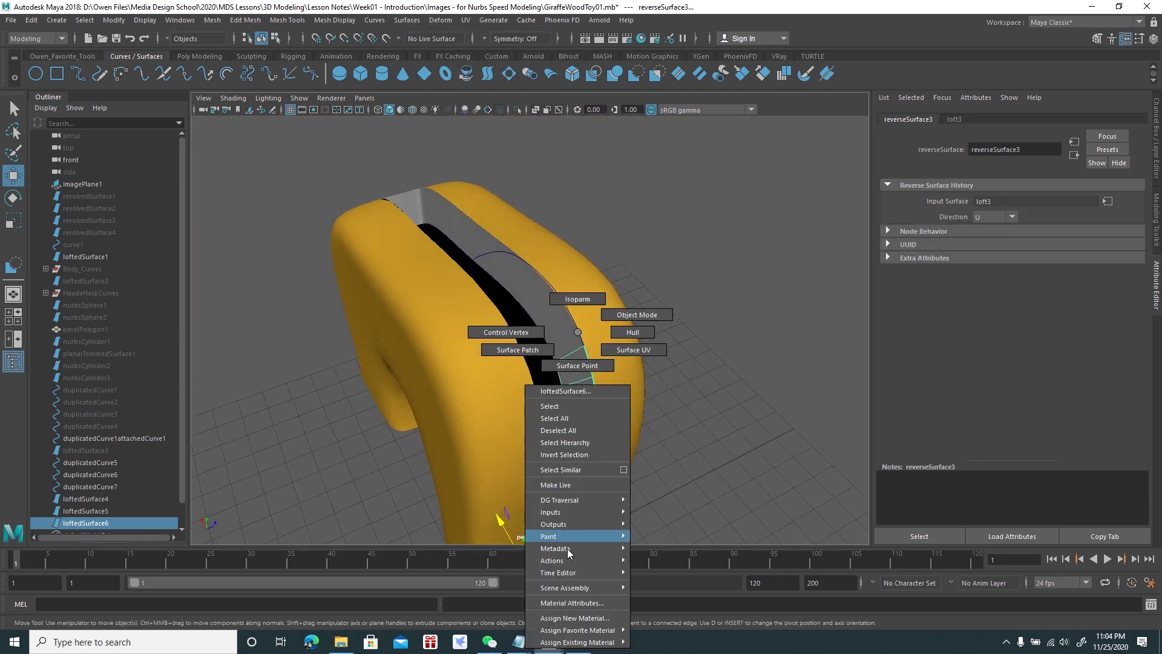
mouse_move(577, 642)
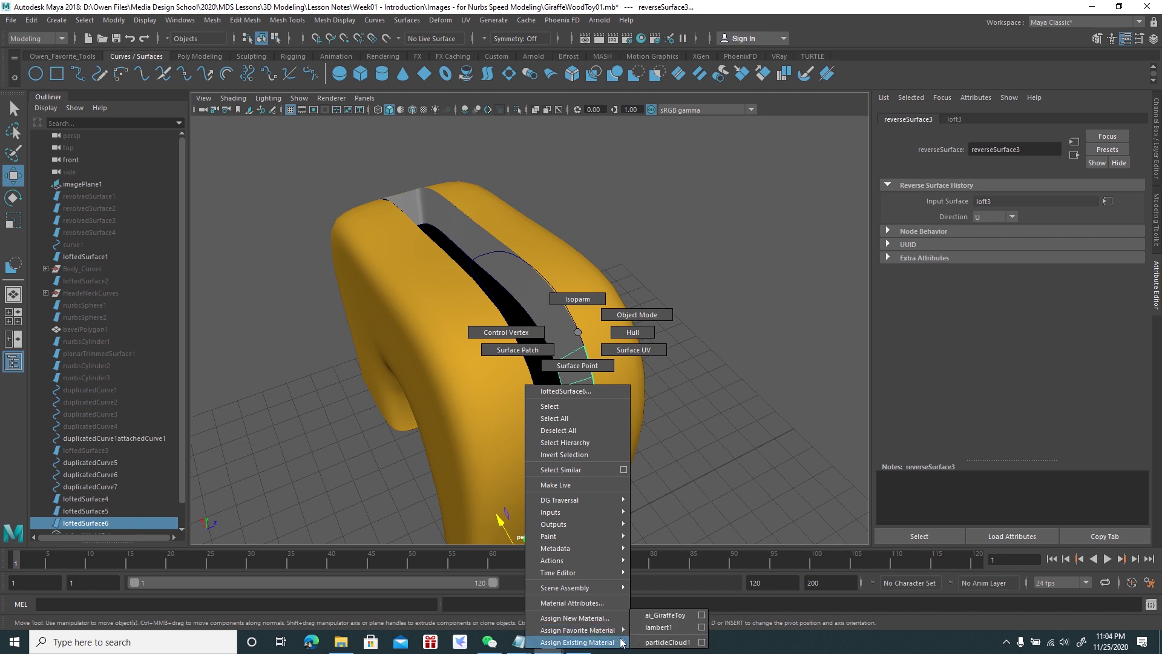
Assign ai_GiraffeToy to the new strip and to loftedSurface4 and loftedSurface5
click(670, 614)
click(558, 326)
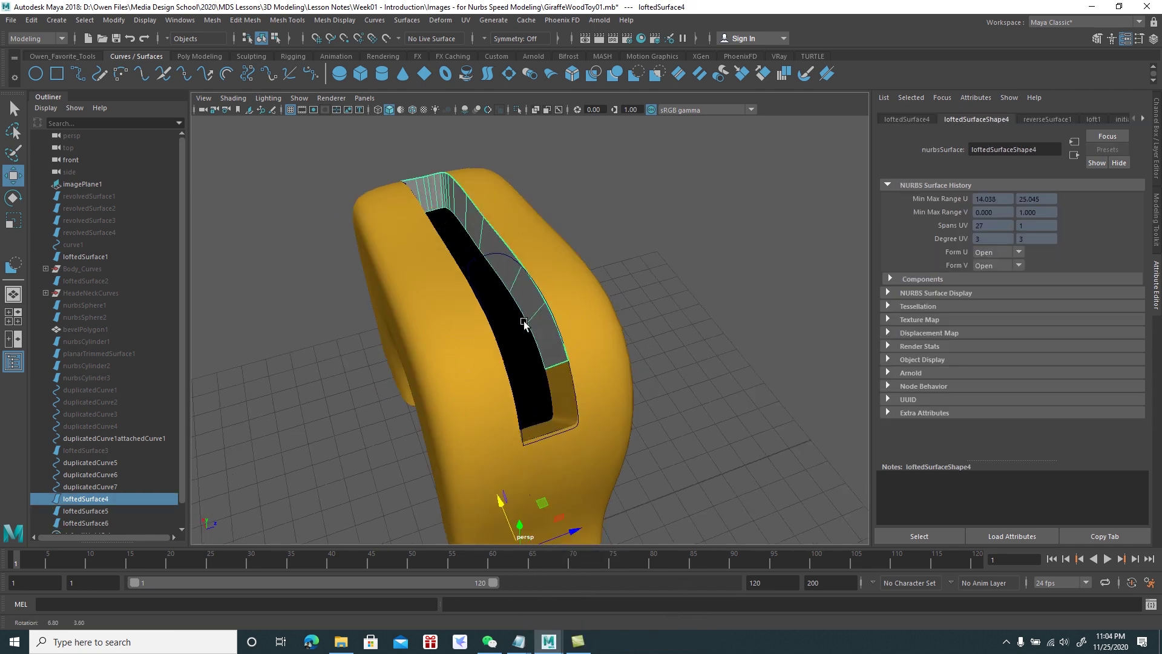
alt+drag(558, 325, 456, 270)
shift+click(456, 270)
right_click(456, 270)
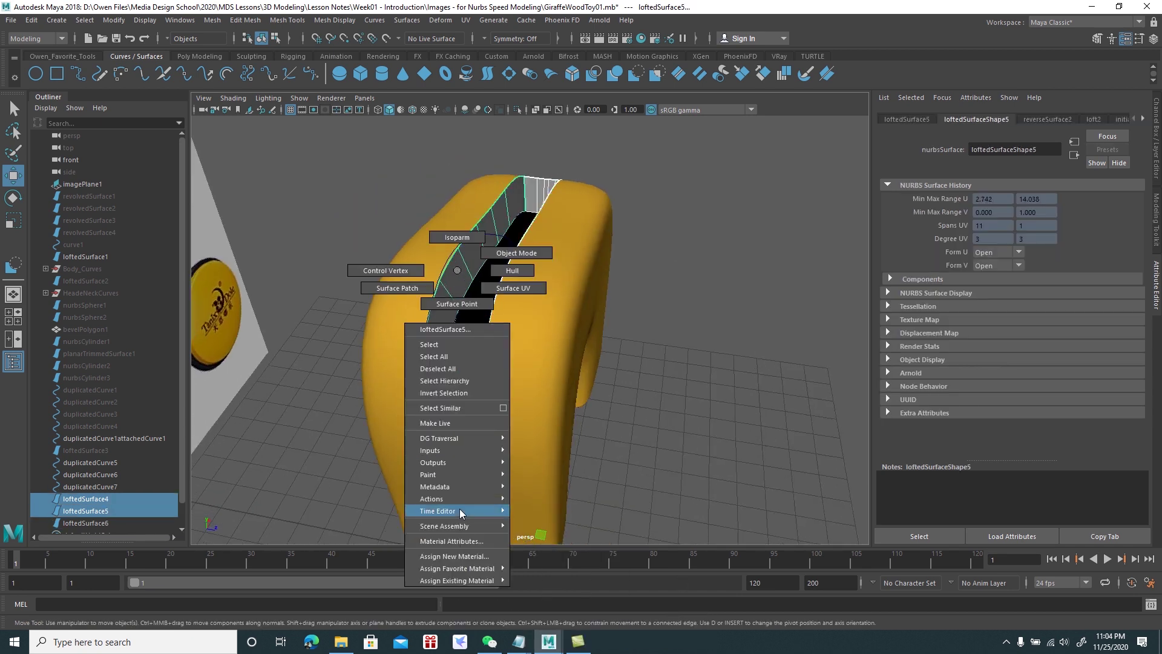
mouse_move(457, 580)
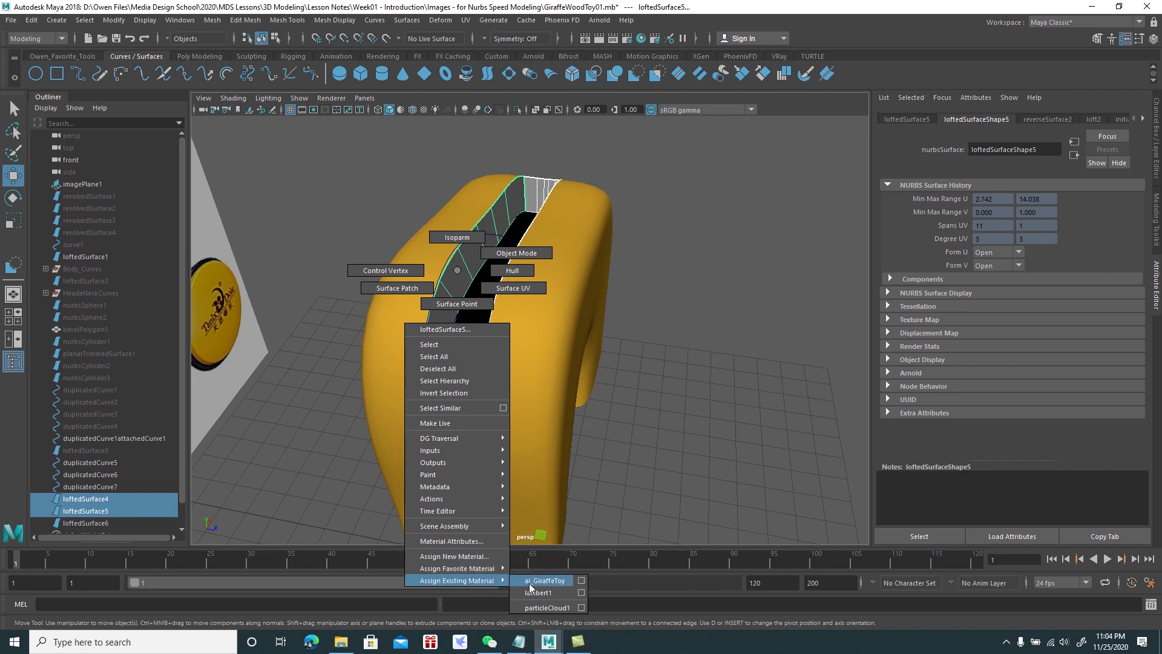
click(530, 582)
Zoom into the slot and select the three inset edge curves in wireframe
alt+drag(656, 402, 617, 270)
alt+right_drag(618, 270, 710, 400)
alt+drag(710, 399, 754, 343)
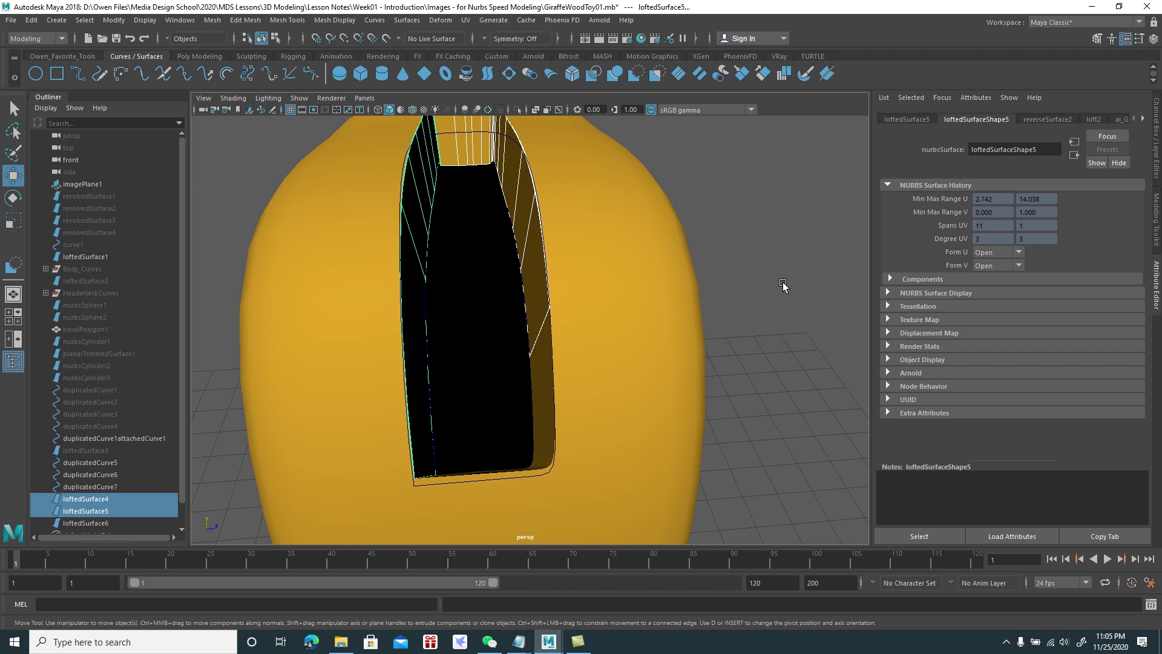
click(784, 286)
click(426, 299)
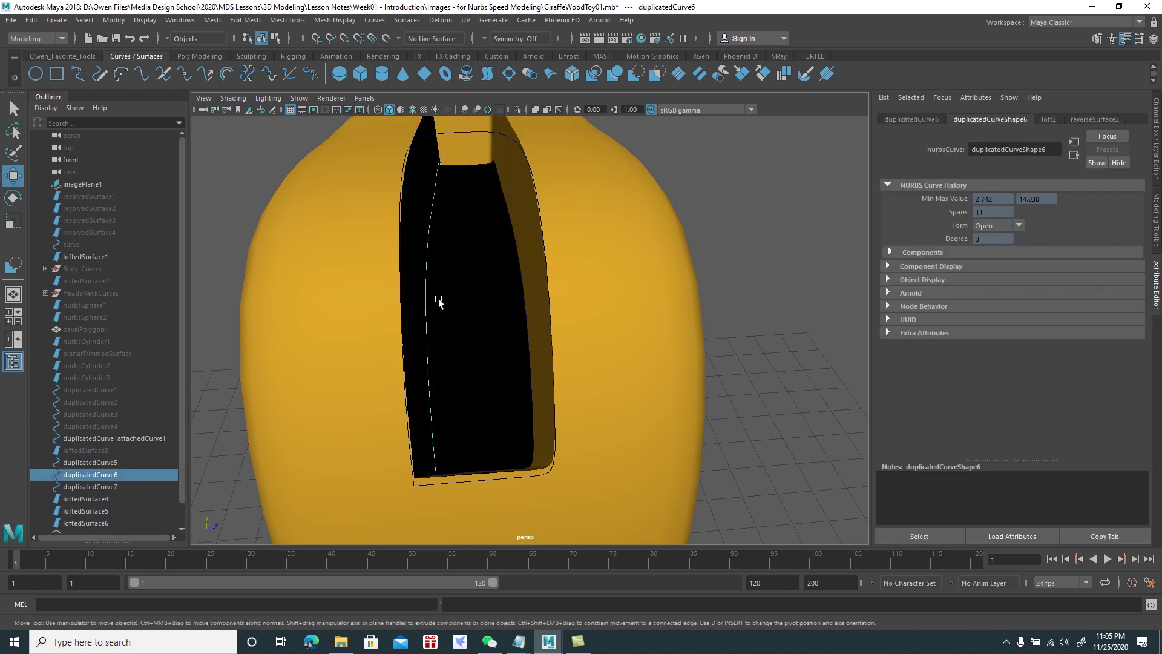
mouse_move(437, 265)
alt+mouse_down()
mouse_move(482, 252)
mouse_move(516, 267)
mouse_move(495, 253)
alt+mouse_up()
key(4)
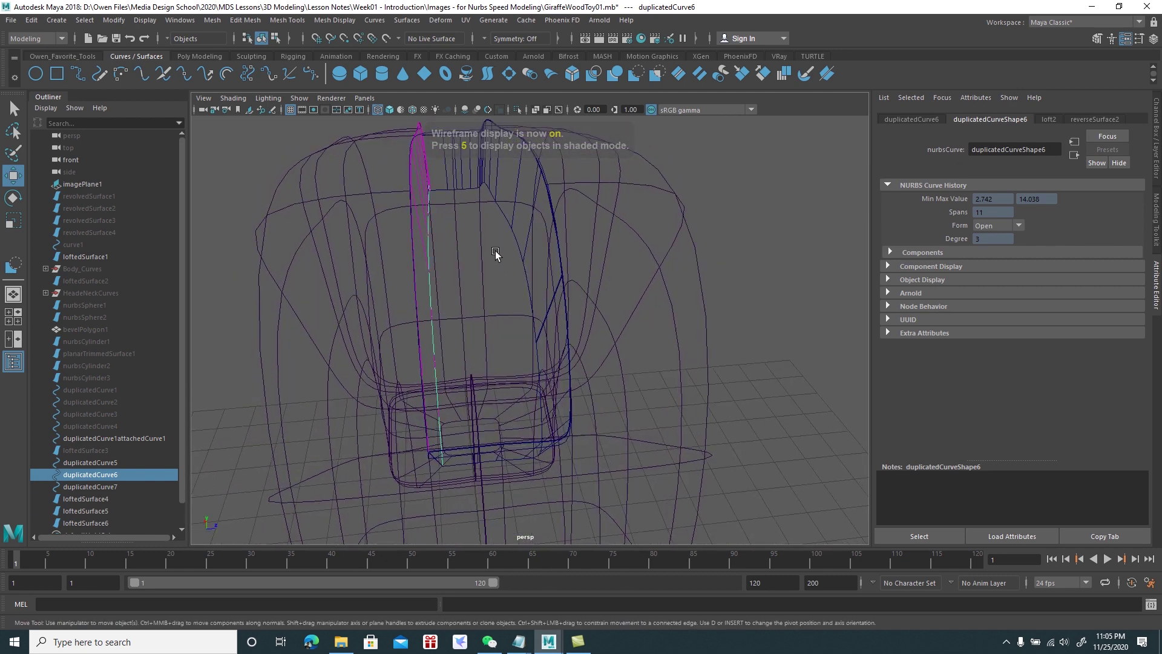
shift+click(500, 212)
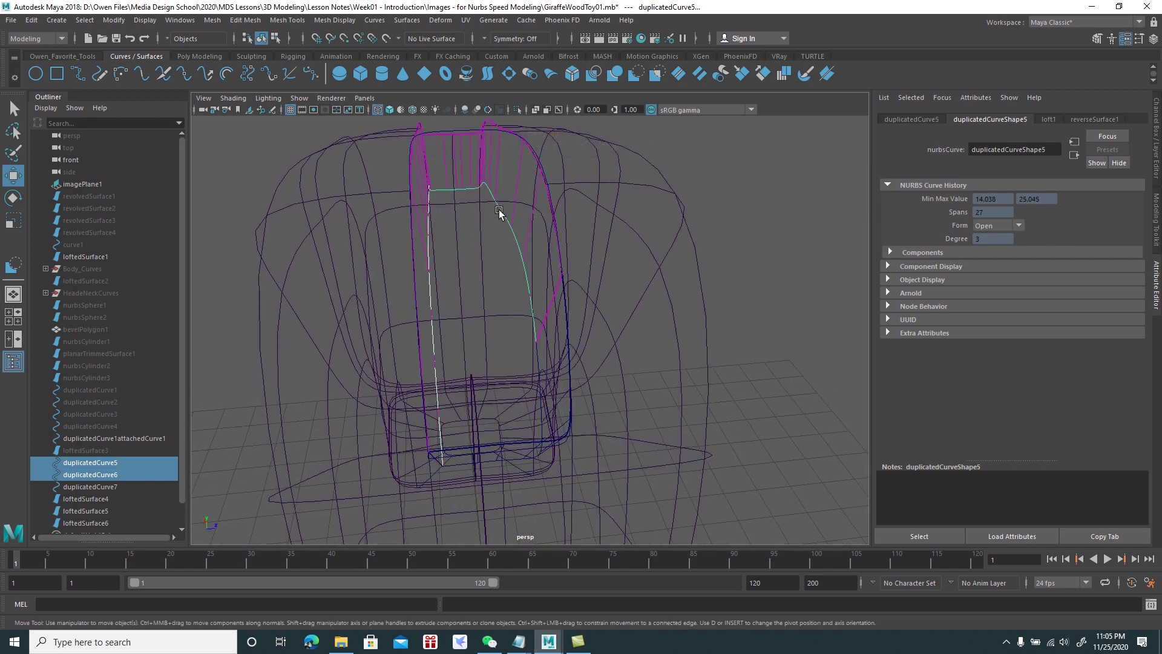
alt+drag(497, 222, 513, 228)
shift+click(552, 340)
mouse_move(553, 339)
alt+mouse_down()
mouse_move(526, 349)
mouse_move(534, 355)
alt+mouse_up()
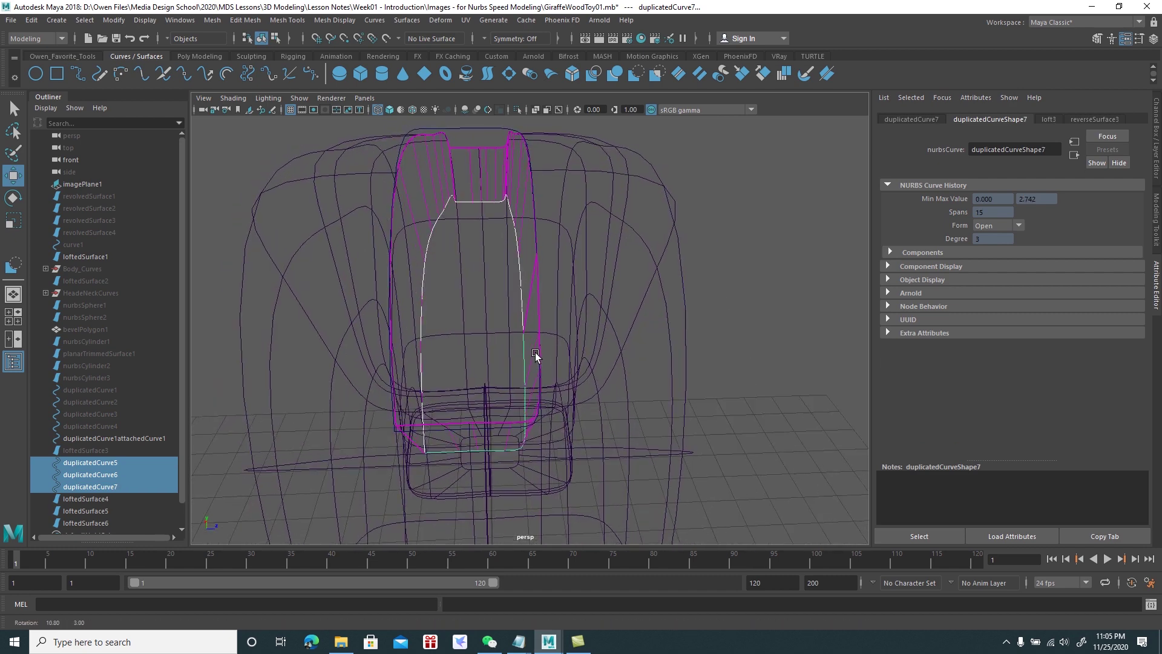
Try a boundary surface from the three curves, undo it, and return to shaded view
click(394, 23)
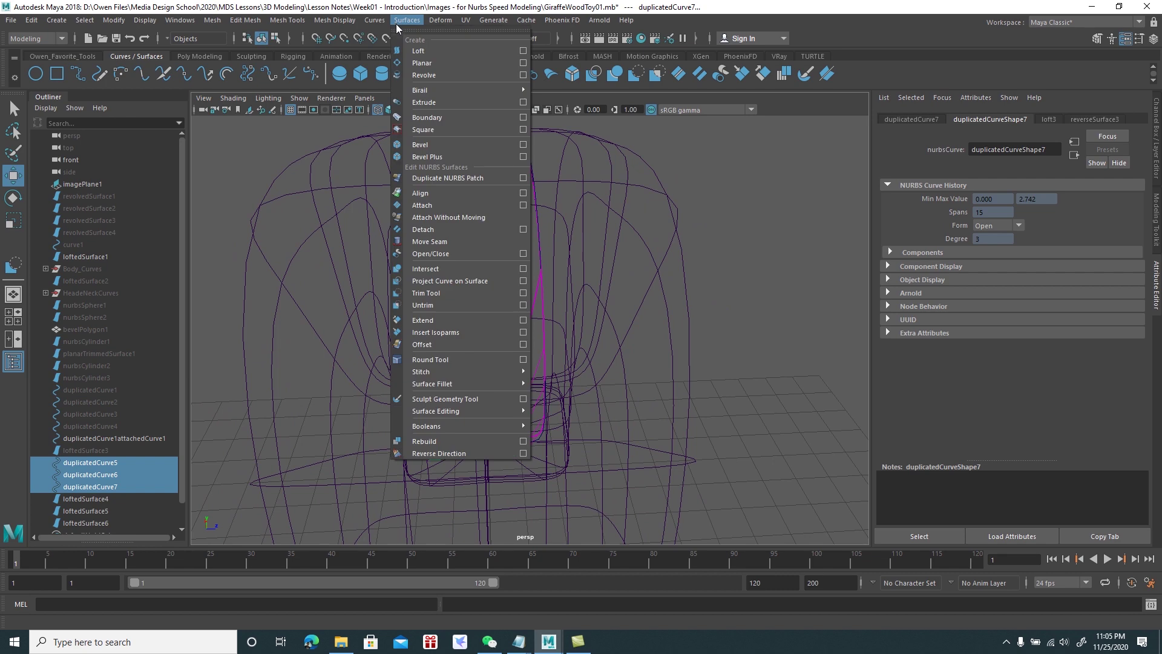
click(435, 117)
mouse_move(446, 176)
alt+mouse_down()
mouse_move(506, 247)
mouse_move(491, 215)
alt+mouse_up()
key(ctrl+z)
key(5)
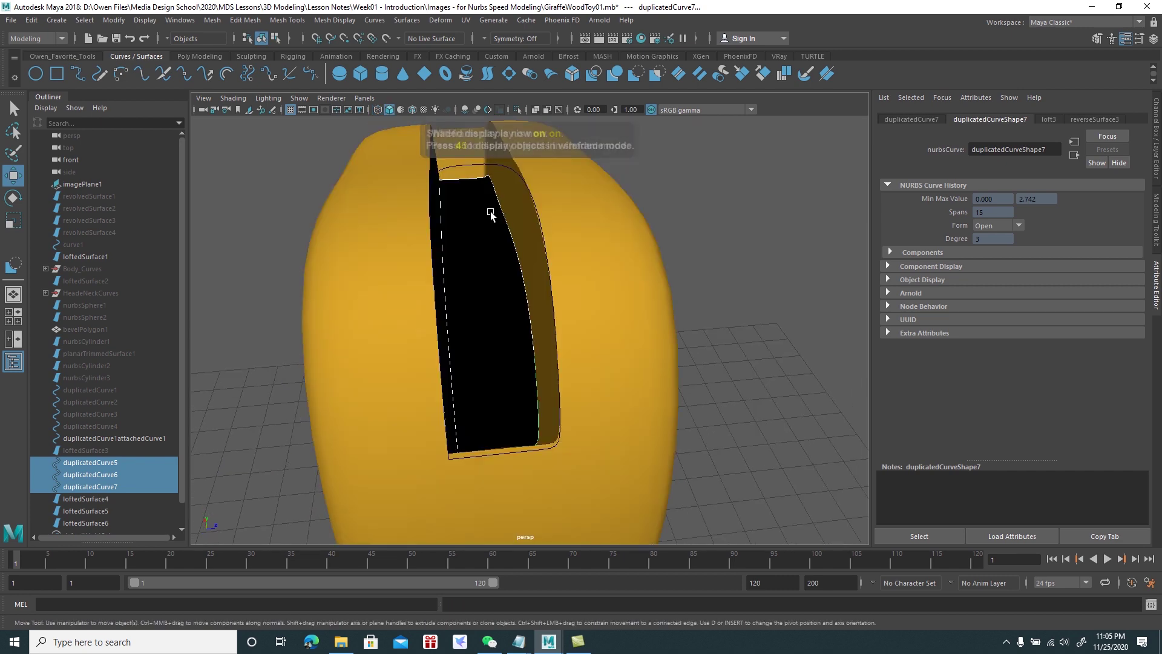
click(392, 22)
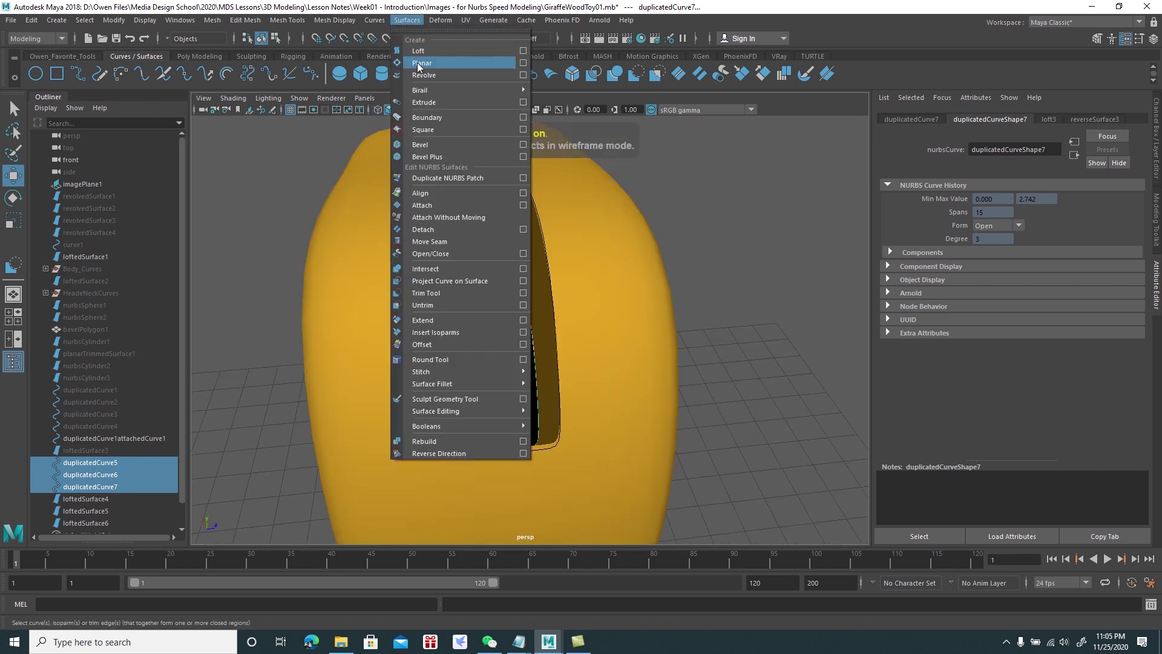
Undo a failed planar cap, then build a boundary surface and reverse its direction
click(420, 66)
mouse_move(488, 234)
alt+mouse_down()
mouse_move(482, 218)
mouse_move(493, 234)
alt+mouse_up()
key(ctrl+z)
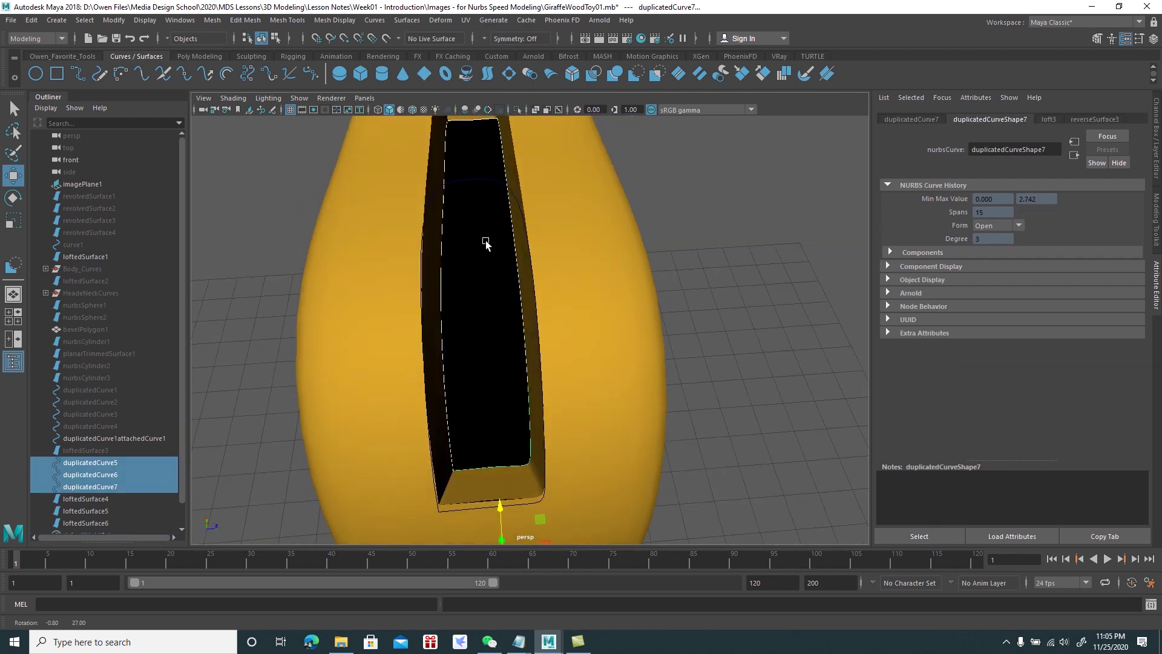
click(407, 20)
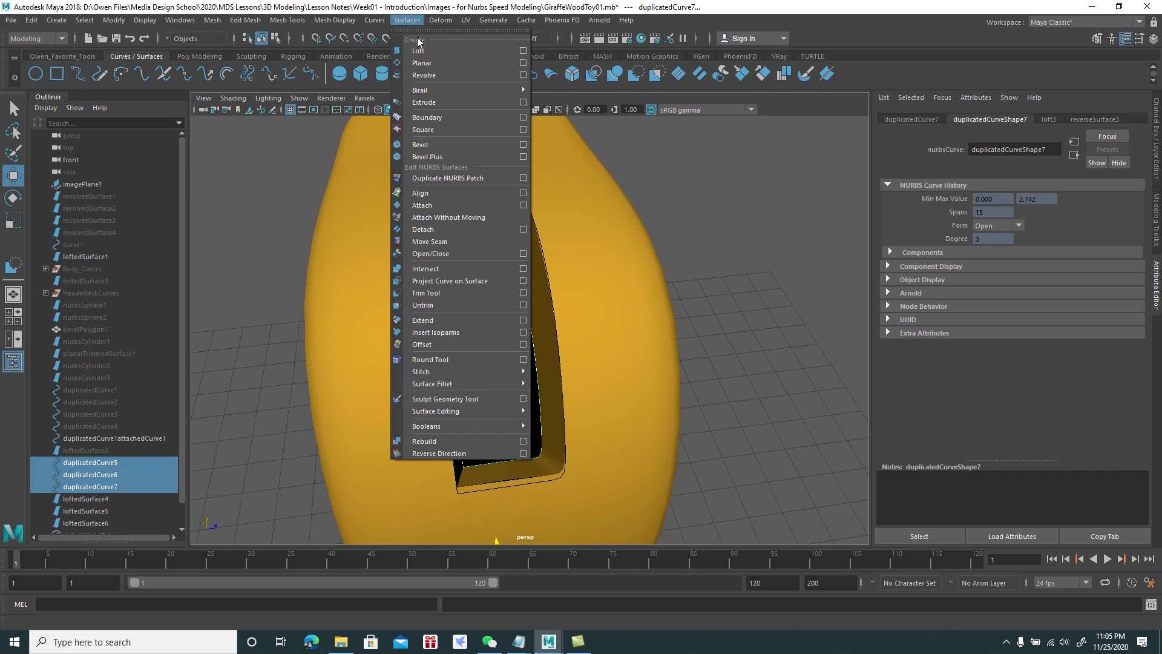
click(434, 117)
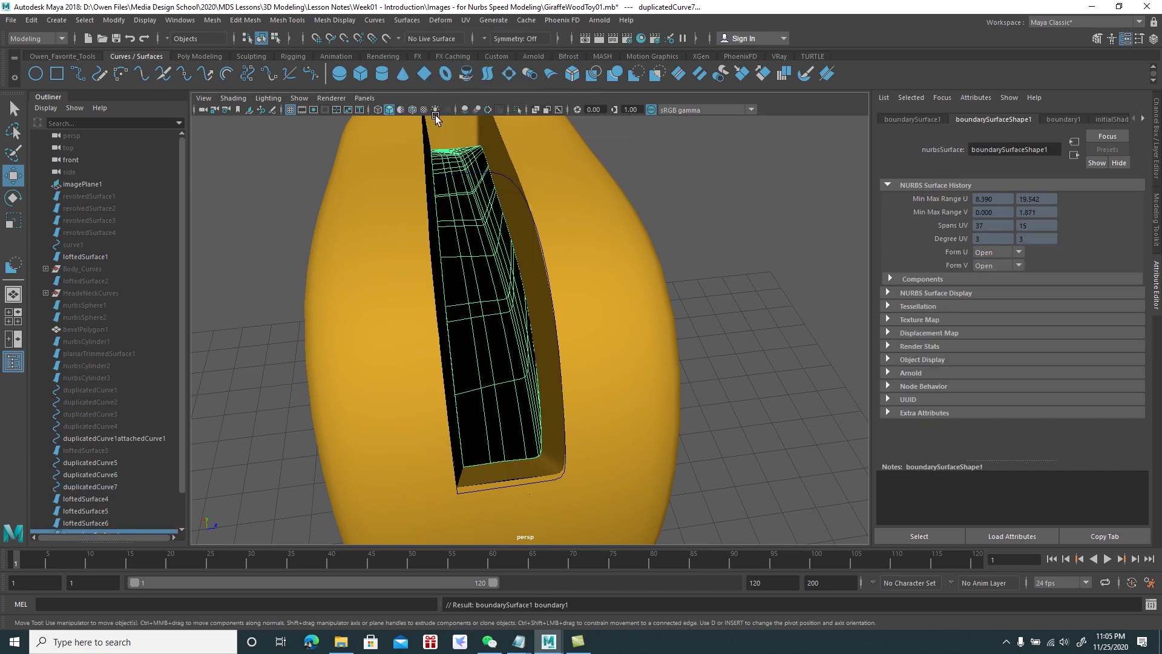
click(407, 20)
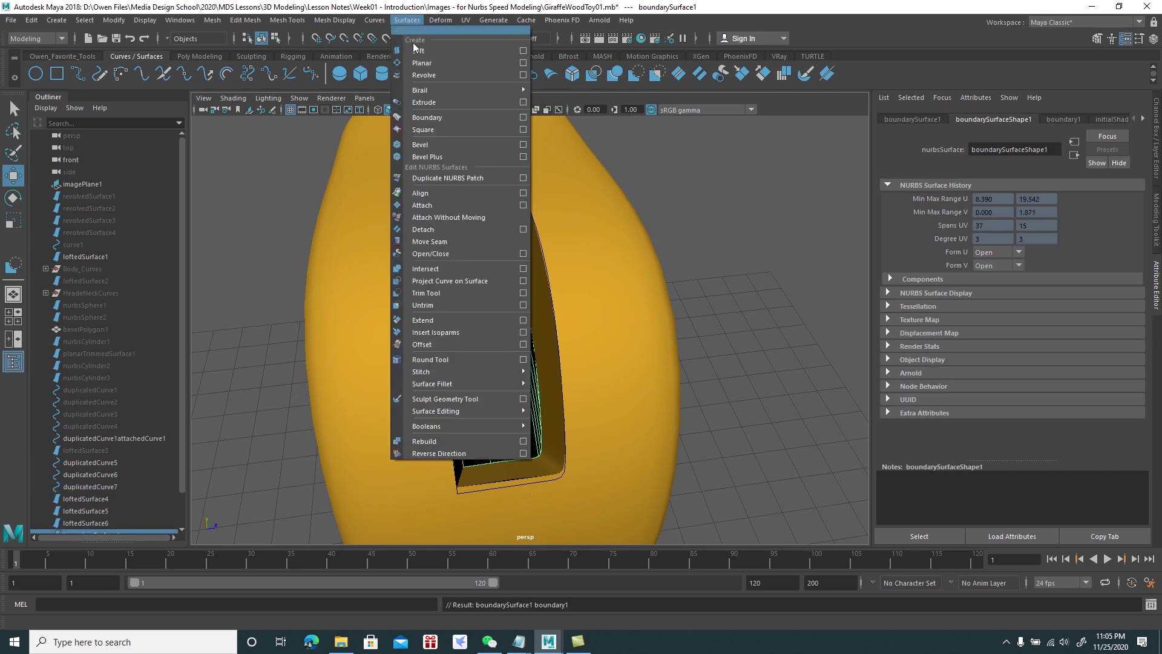
click(456, 453)
Reselect the boundary cap surface and bring up its Rebuild settings
alt+drag(488, 351, 488, 353)
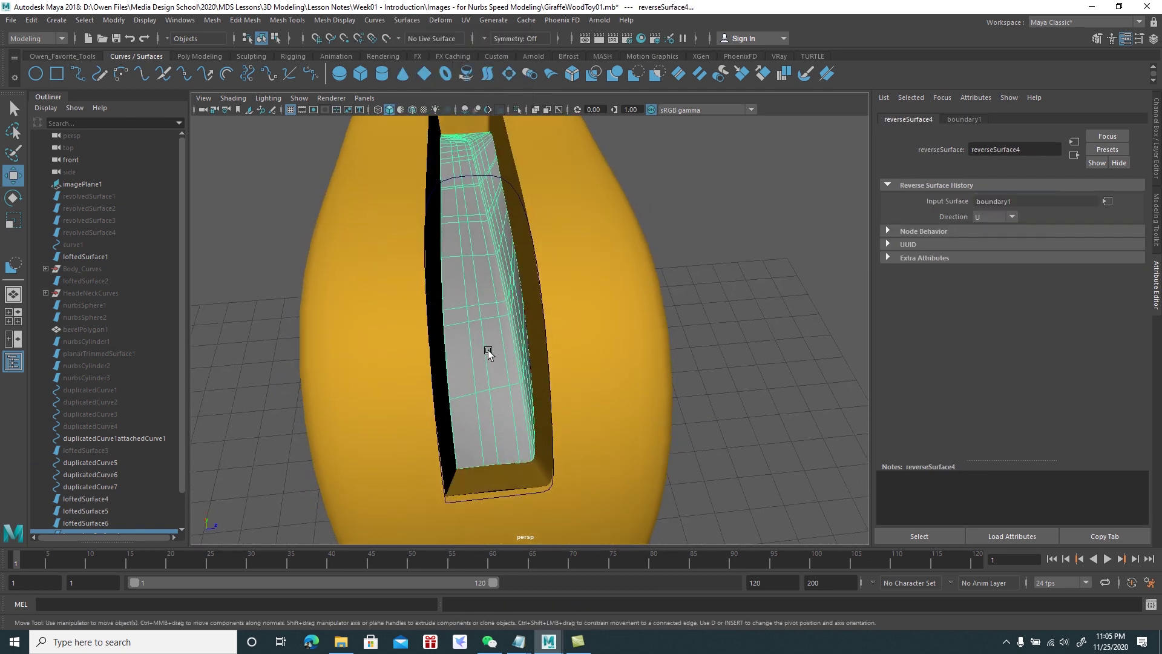
click(720, 312)
click(485, 278)
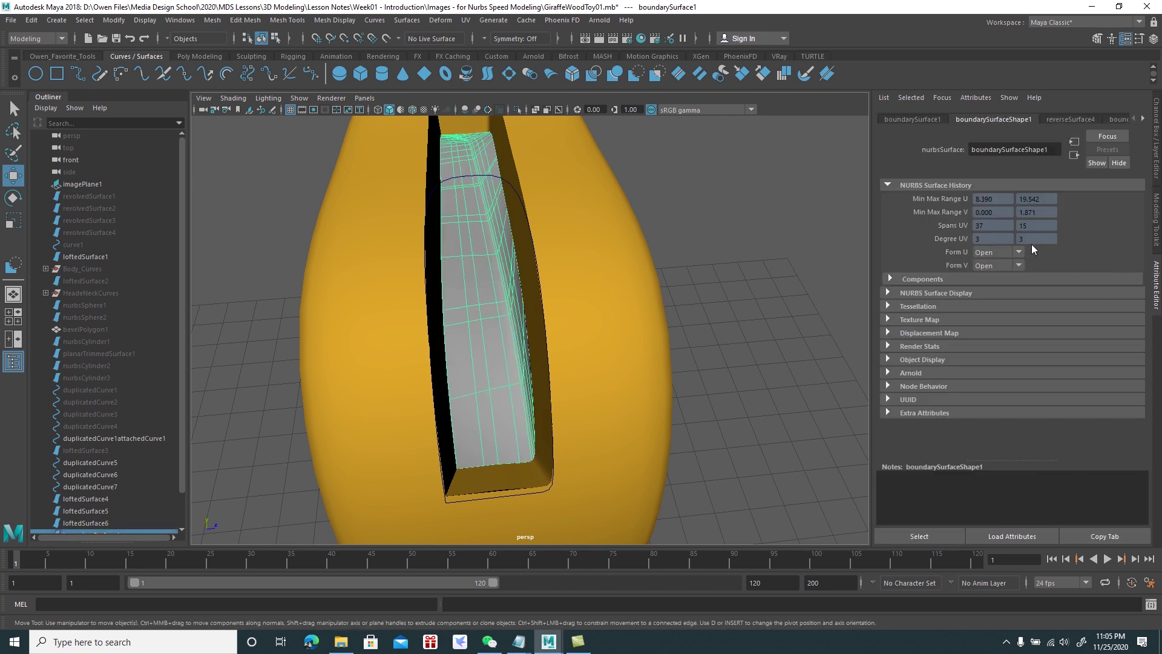
click(407, 21)
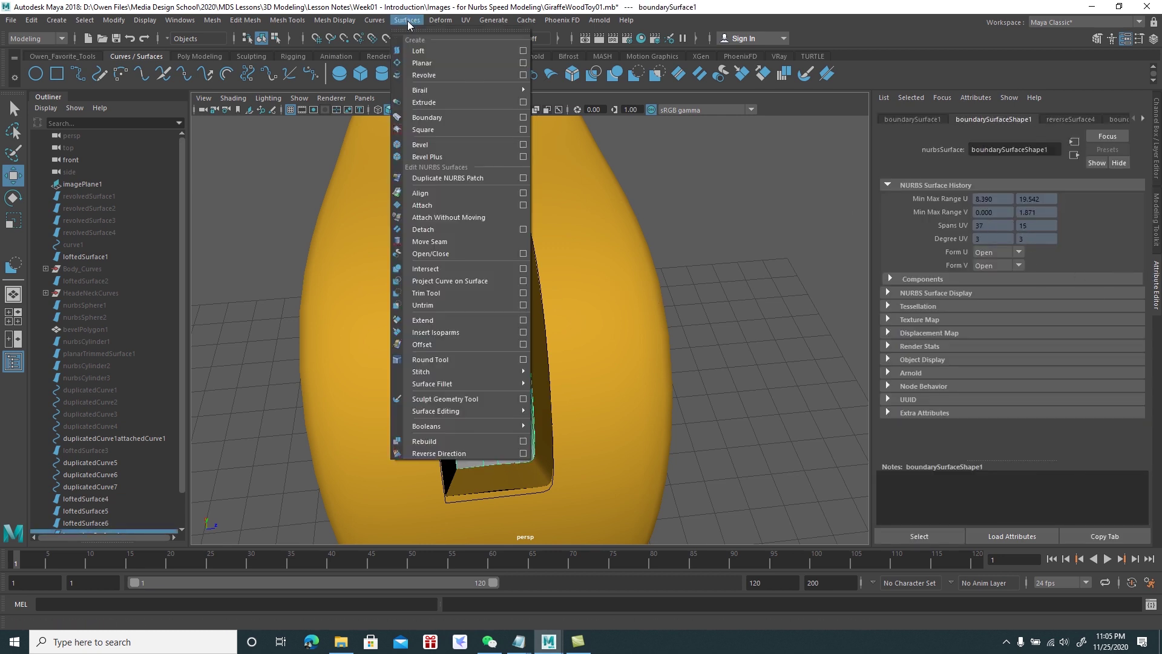
click(521, 443)
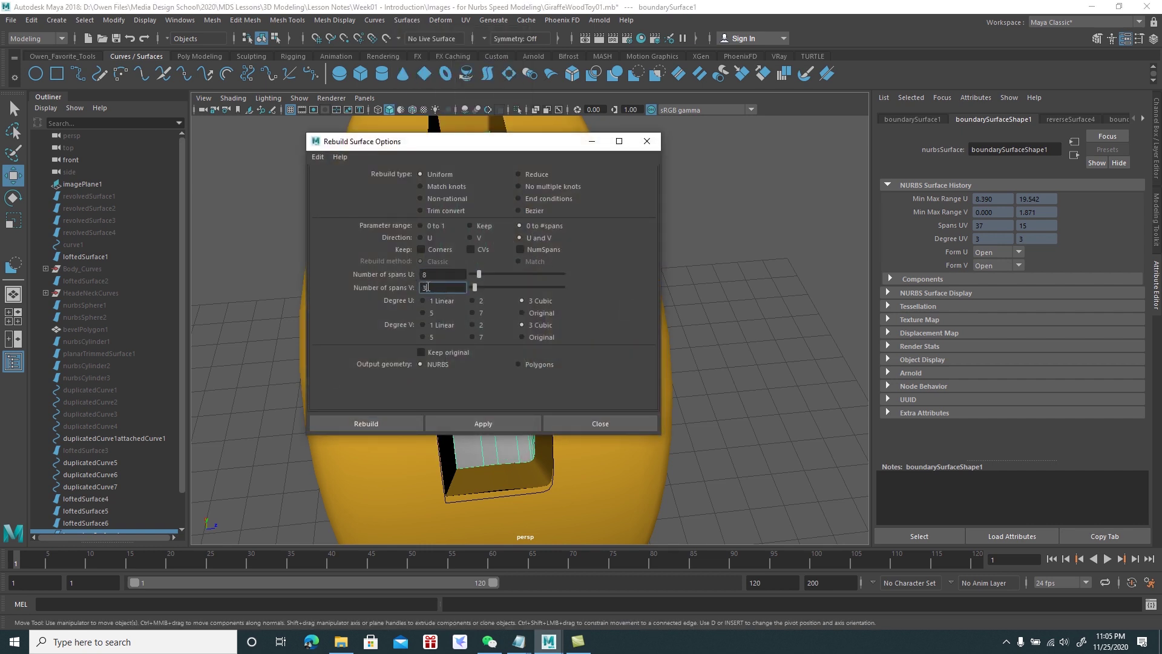
Rebuild the cap to 8 by 3 spans and assign it the ai_GiraffeToy material
click(400, 422)
mouse_move(513, 344)
alt+mouse_down()
mouse_move(530, 267)
mouse_move(487, 277)
alt+mouse_up()
right_click(492, 283)
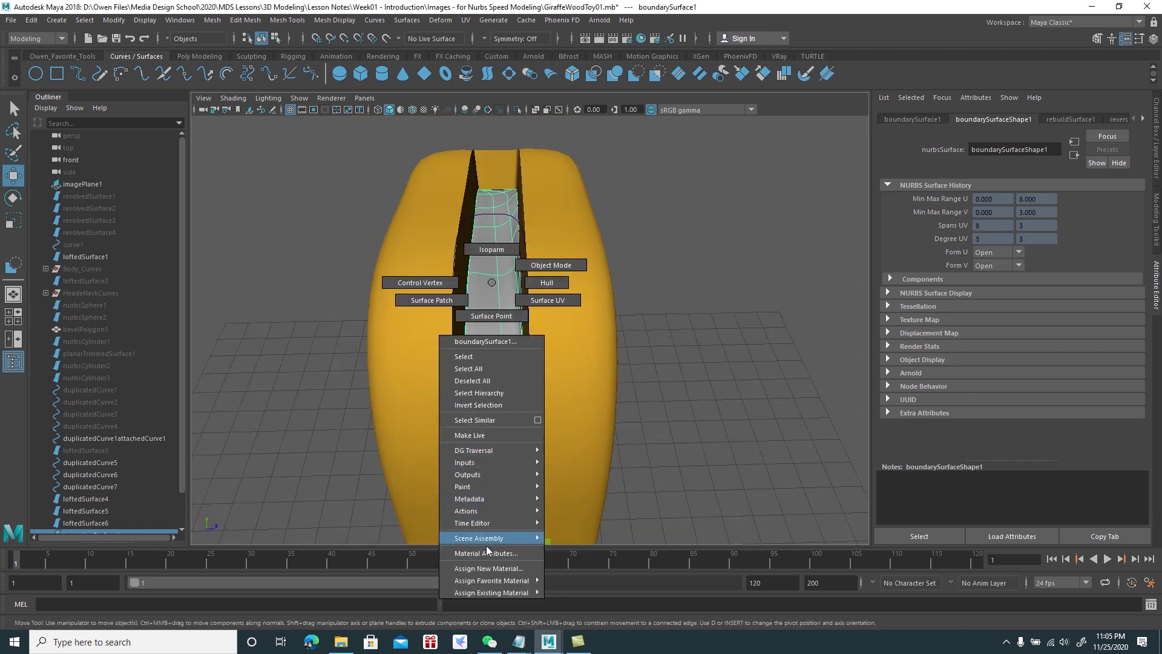
click(558, 591)
Clear the selection and select loftedSurface3 in the Outliner
mouse_move(626, 371)
alt+mouse_down()
mouse_move(580, 366)
mouse_move(635, 377)
mouse_move(566, 344)
mouse_move(628, 330)
mouse_move(703, 219)
mouse_move(429, 314)
alt+mouse_up()
click(690, 223)
scroll(156, 399, down, 2)
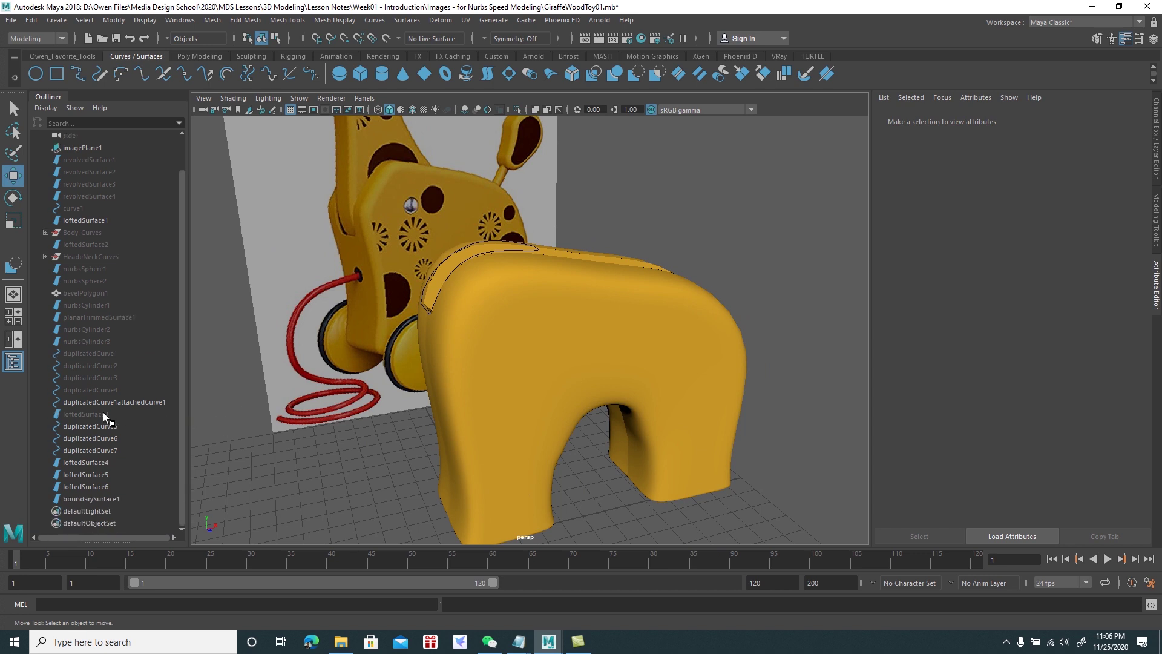
click(104, 415)
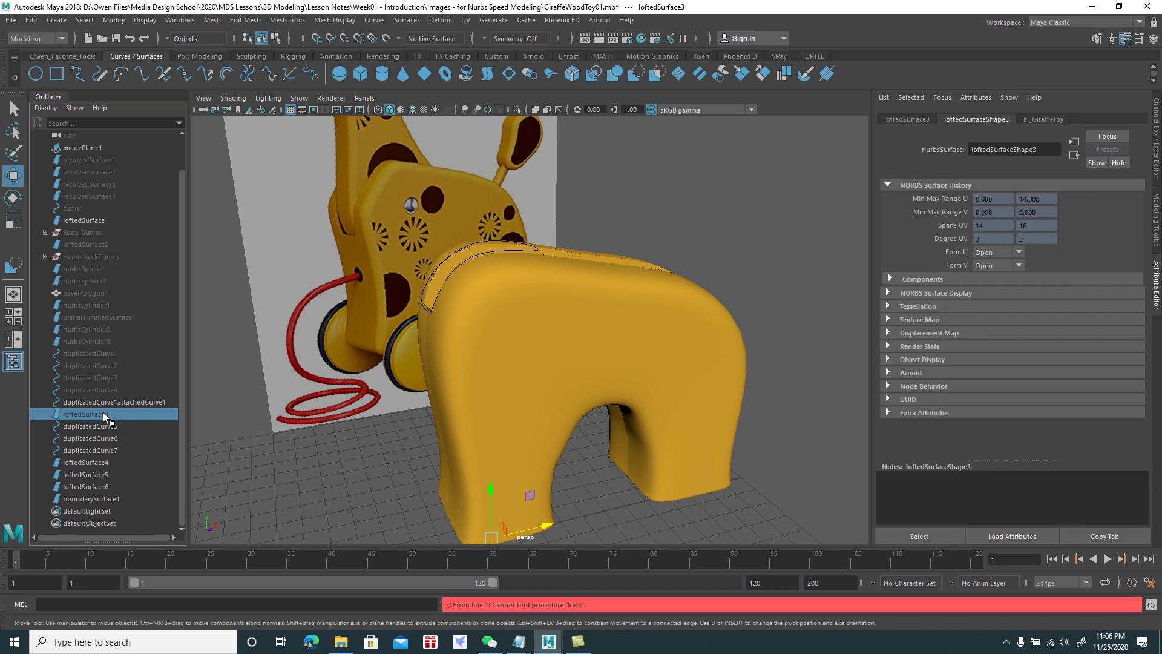
Hide the body surface, then select the objects up to Body_Curves and unhide them
key(shift+h)
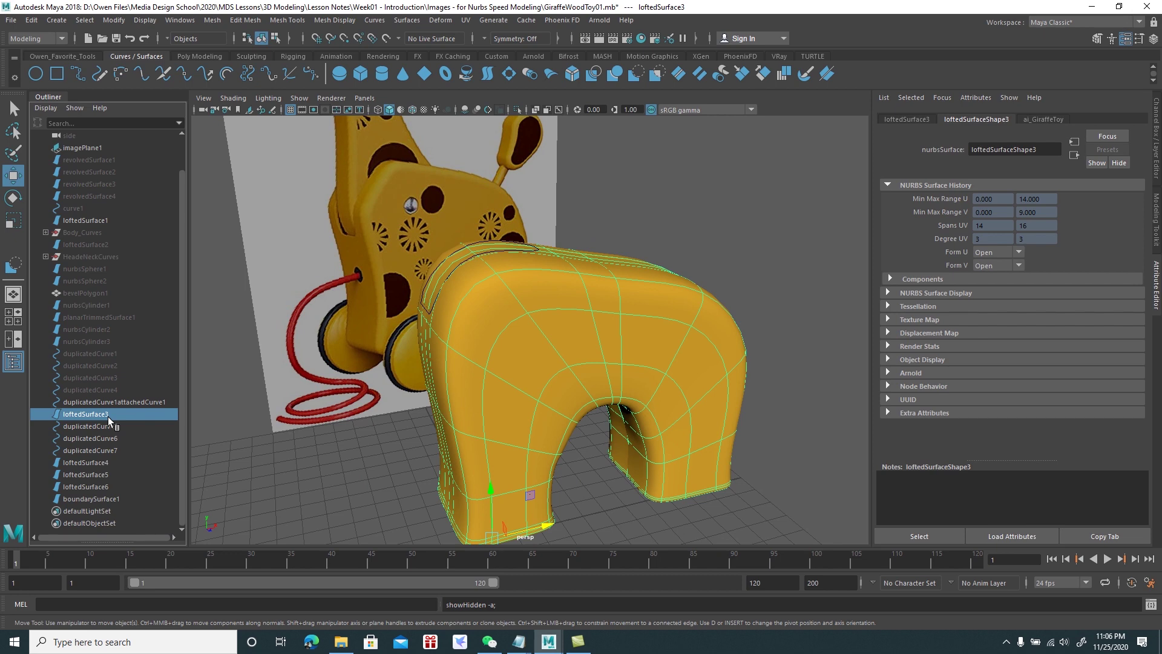
key(ctrl+h)
click(100, 390)
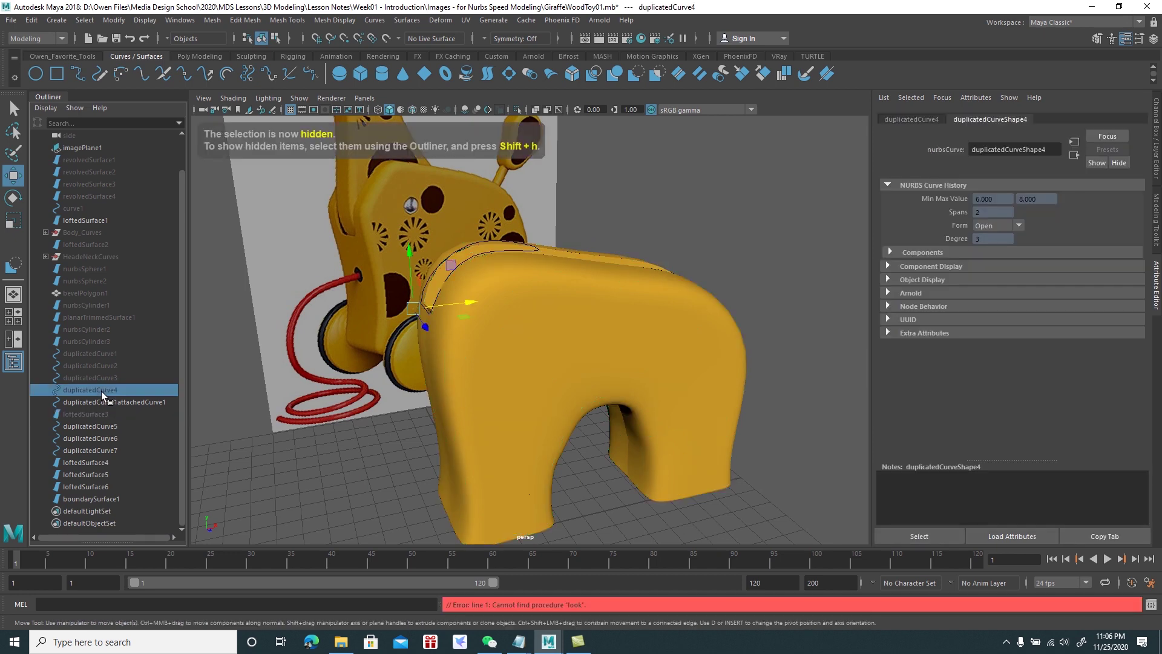
click(82, 342)
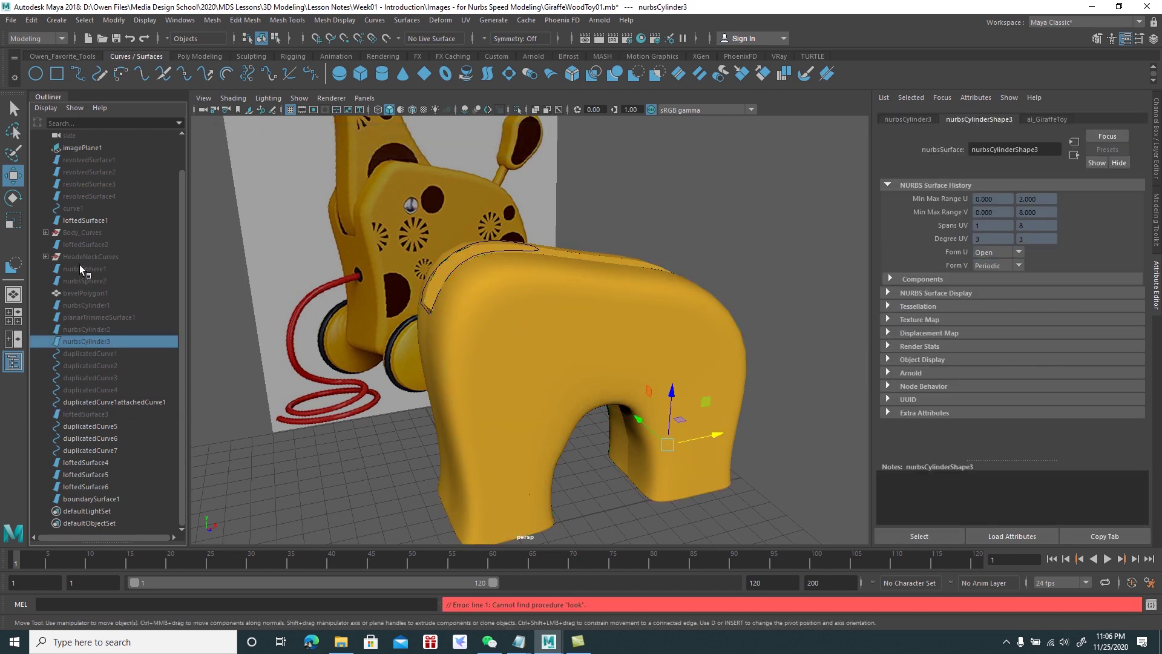
shift+click(82, 234)
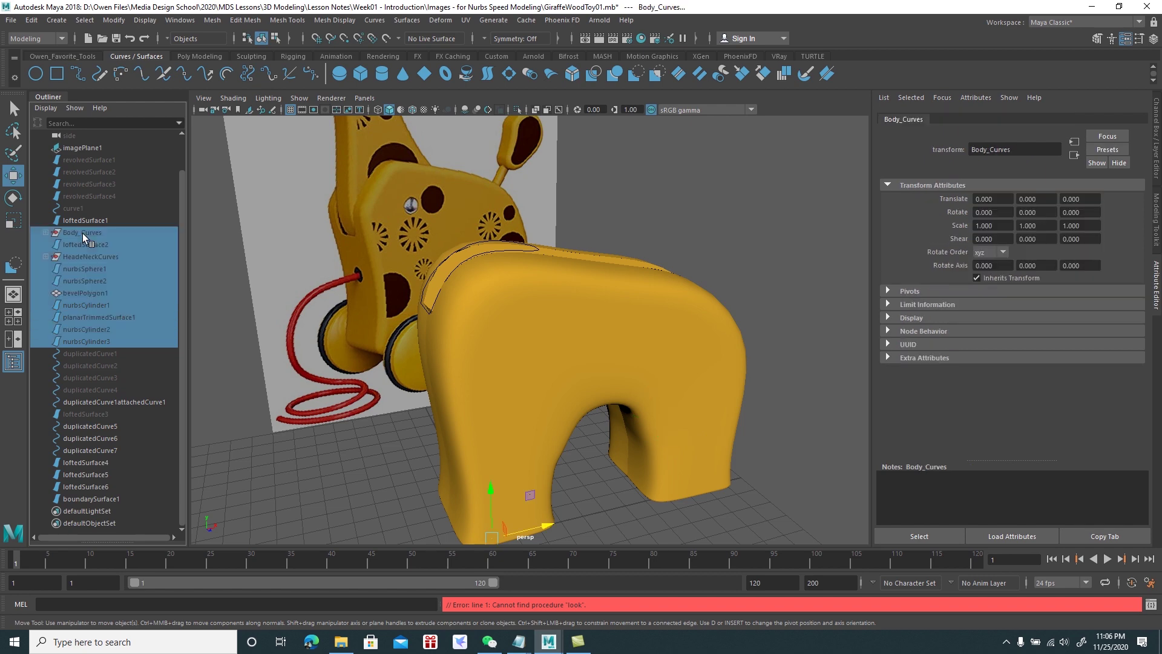
key(shift+h)
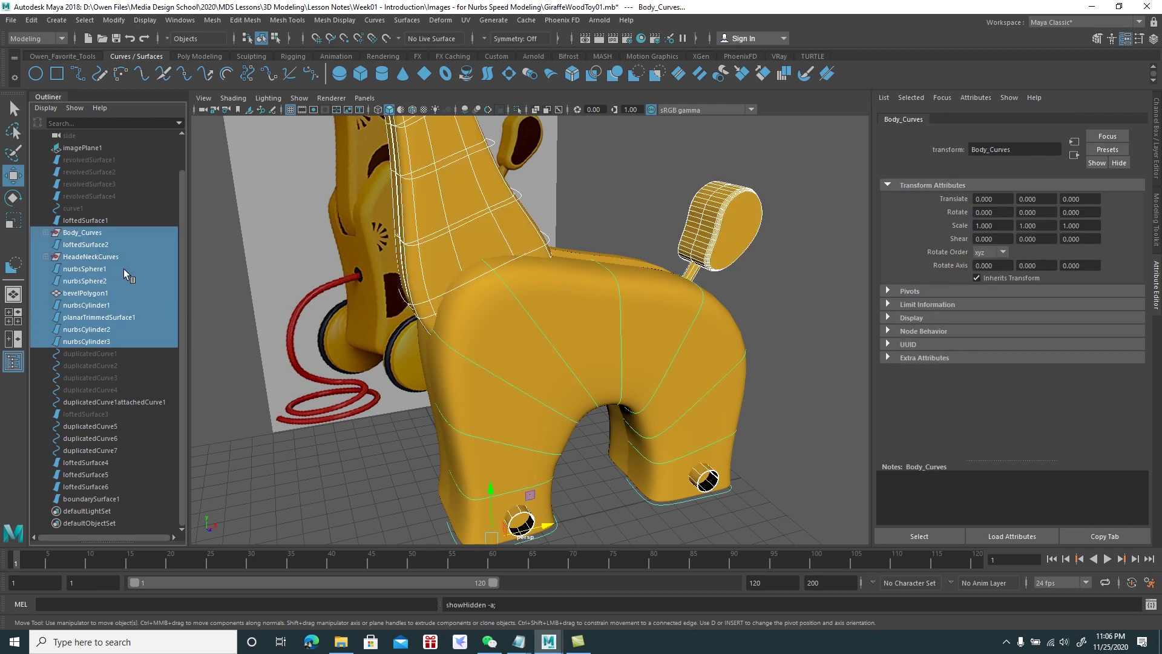
Hide the Body_Curves and HeadeNeckCurves groups and show the four revolved surfaces
click(92, 272)
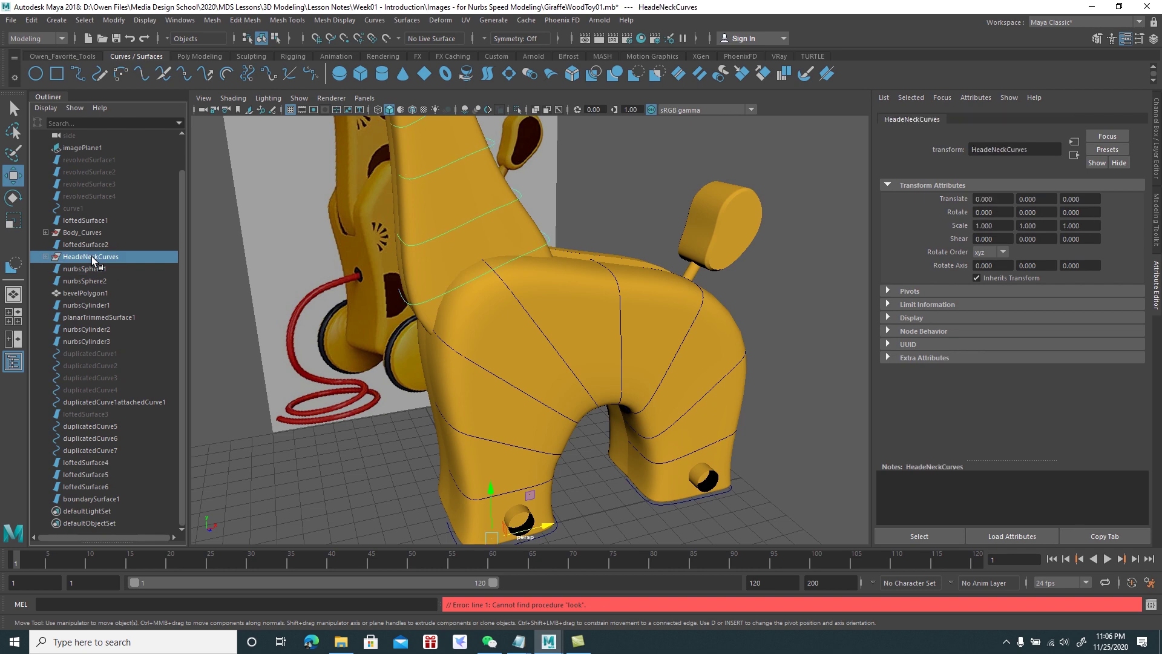
ctrl+click(92, 235)
key(ctrl+h)
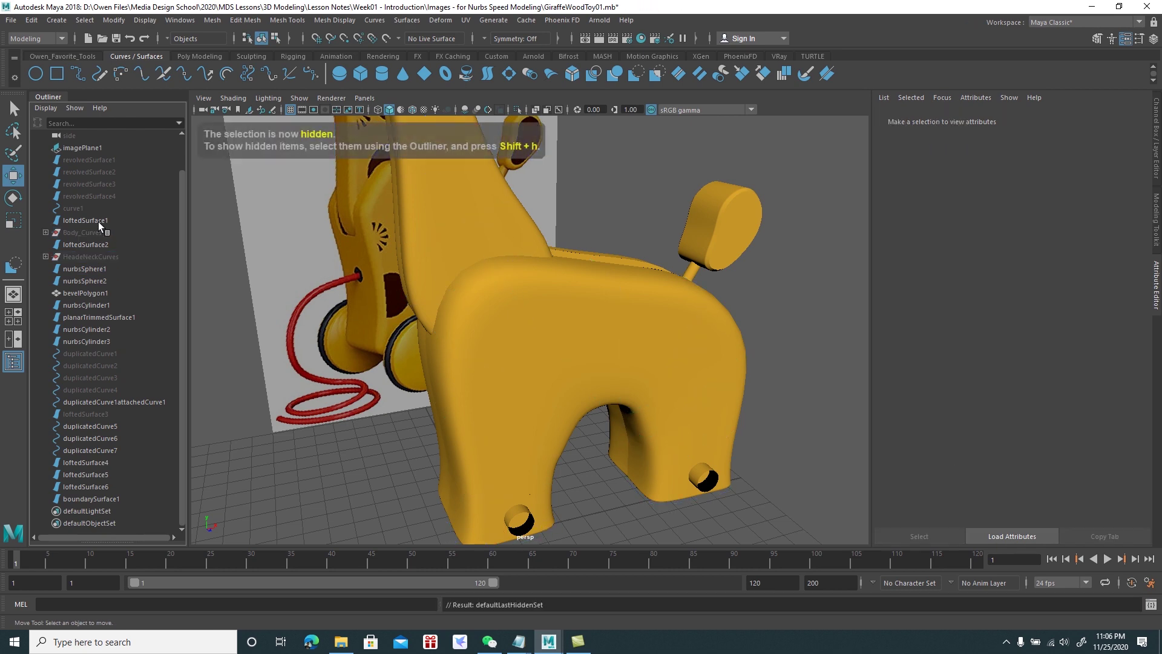
click(90, 196)
shift+click(93, 161)
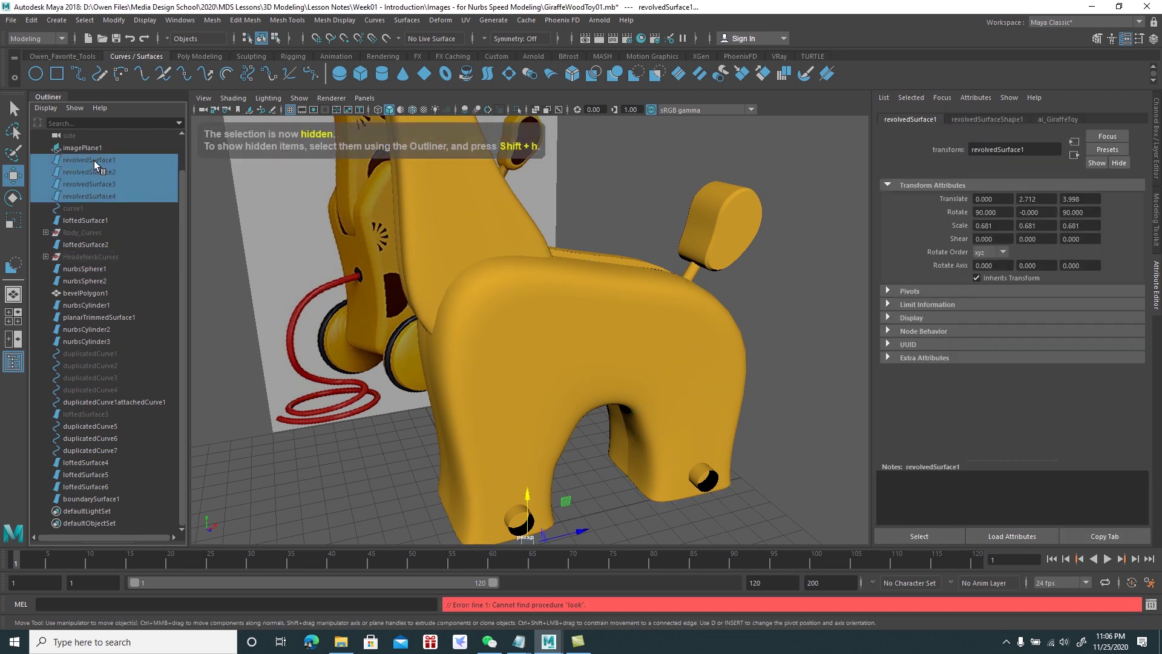
key(shift+h)
scroll(465, 278, down, 5)
Marquee-select the head and neck surfaces and shift them slightly along X
mouse_move(464, 279)
alt+mouse_down()
mouse_move(538, 323)
mouse_move(478, 324)
mouse_move(425, 304)
mouse_move(540, 308)
mouse_move(622, 280)
mouse_move(539, 306)
mouse_move(544, 296)
mouse_move(591, 339)
mouse_move(604, 271)
alt+mouse_up()
click(555, 336)
drag(577, 173, 495, 276)
mouse_move(495, 275)
alt+mouse_down()
mouse_move(502, 311)
mouse_move(452, 306)
alt+mouse_up()
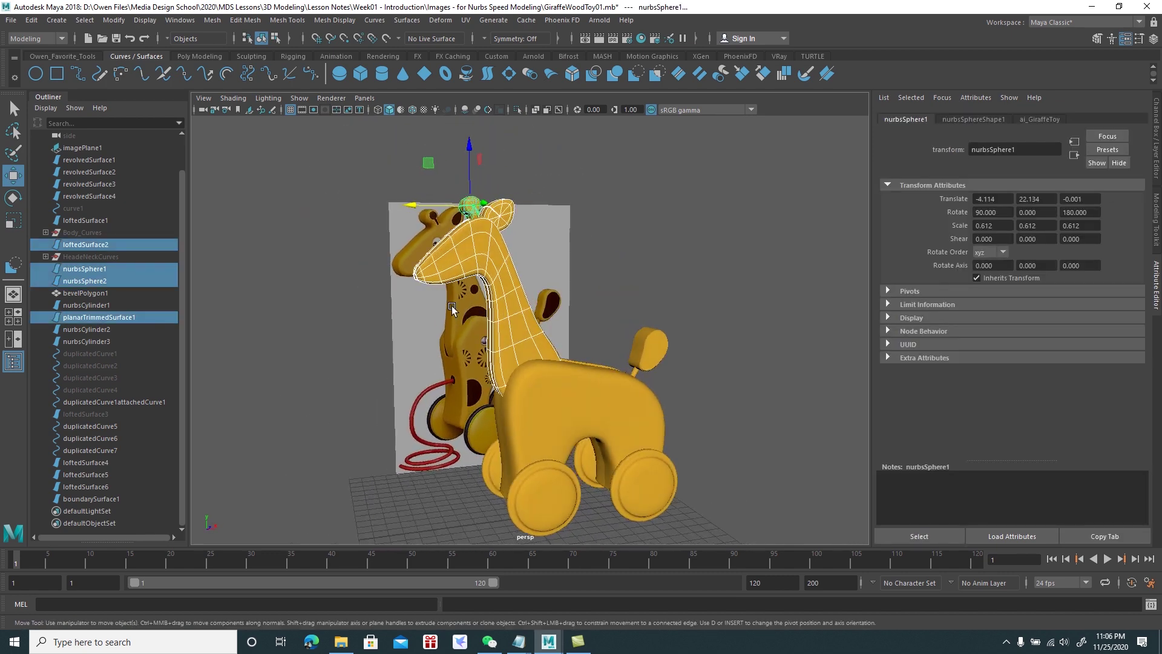
drag(437, 212, 443, 207)
key(ctrl+z)
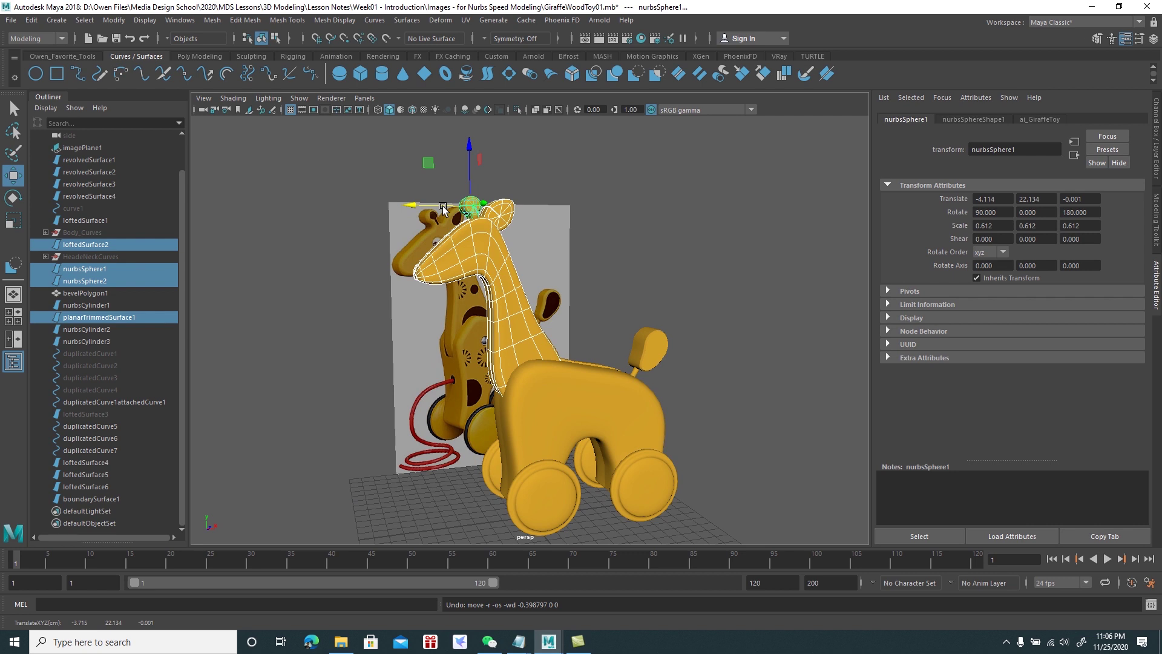
drag(473, 245, 427, 248)
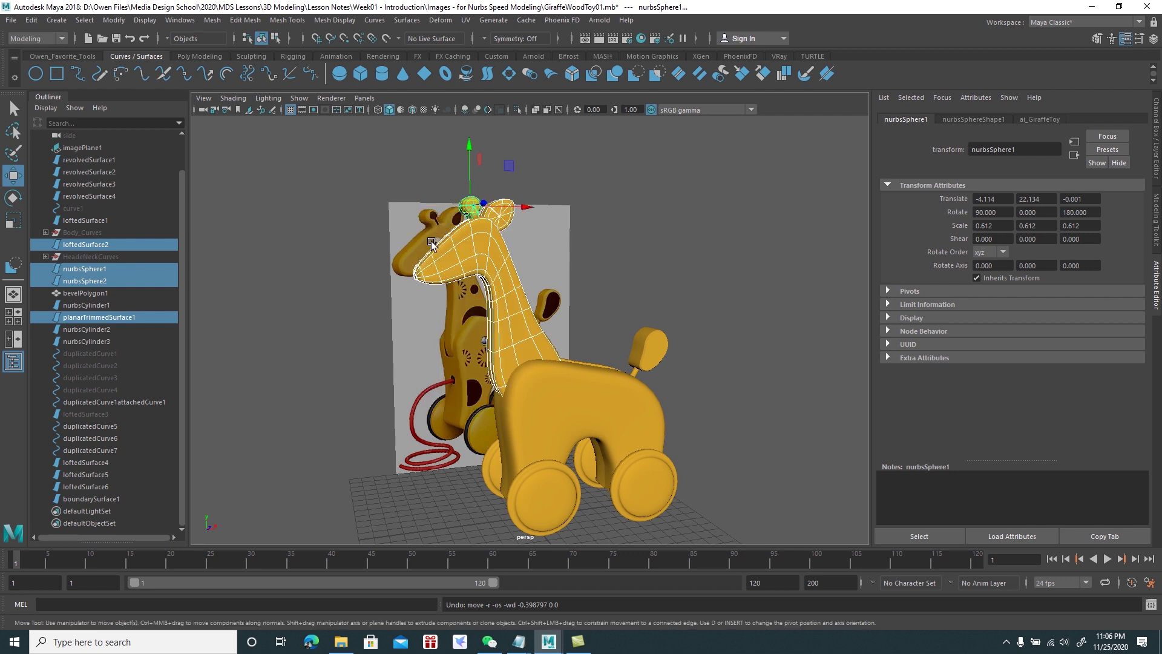
drag(512, 204, 513, 211)
mouse_move(545, 248)
alt+mouse_down()
mouse_move(616, 248)
mouse_move(584, 245)
alt+mouse_up()
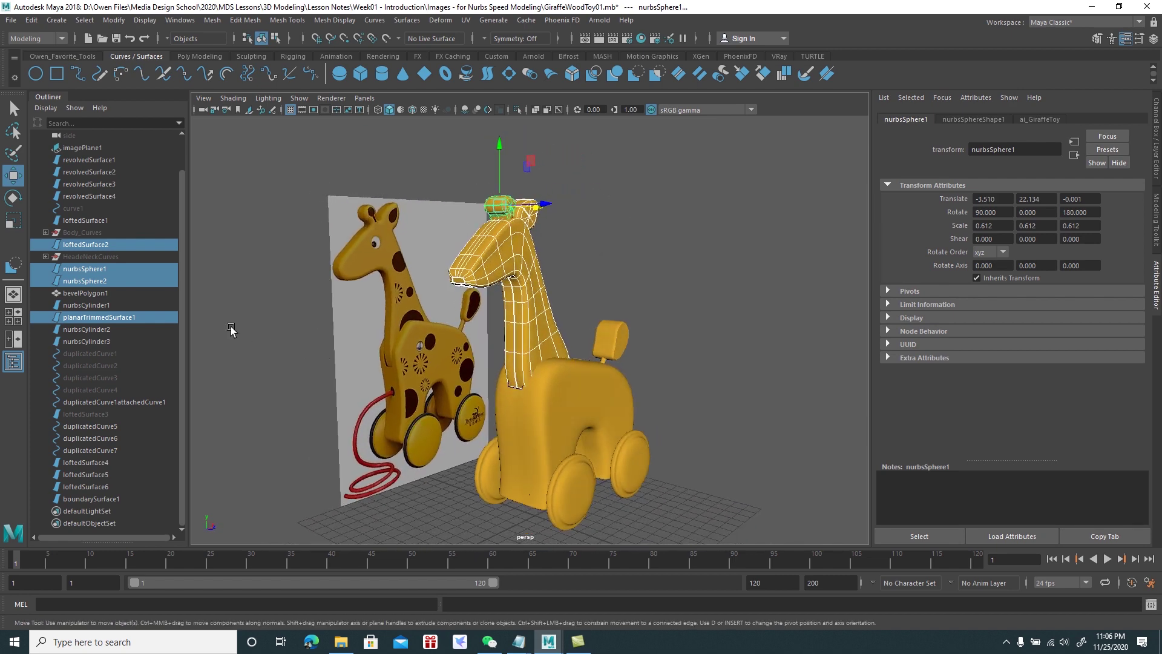
Hide the leftover duplicated curves, including duplicatedCurve1attachedCurve1
click(118, 403)
ctrl+click(97, 426)
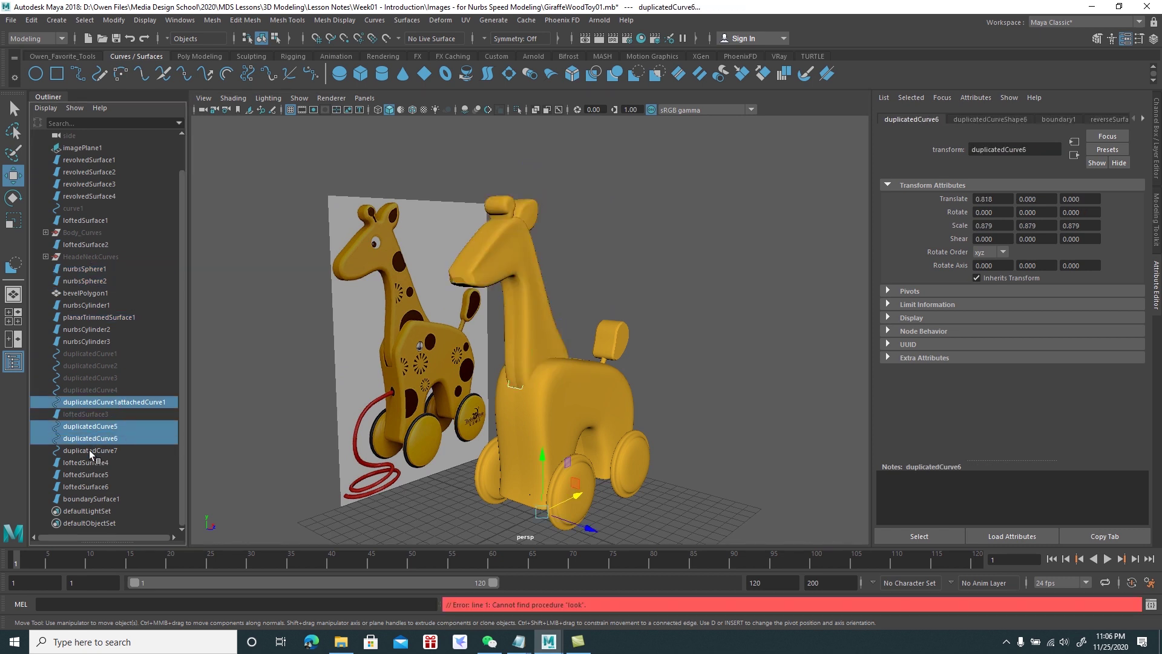
key(ctrl+h)
mouse_move(517, 367)
alt+mouse_down()
mouse_move(569, 419)
mouse_move(526, 402)
mouse_move(576, 357)
mouse_move(693, 340)
mouse_move(605, 327)
mouse_move(593, 347)
mouse_move(587, 301)
alt+mouse_up()
scroll(587, 301, up, 5)
scroll(609, 328, up, 3)
Cap the first underside hole with a planar patch from its edge isoparm
click(609, 328)
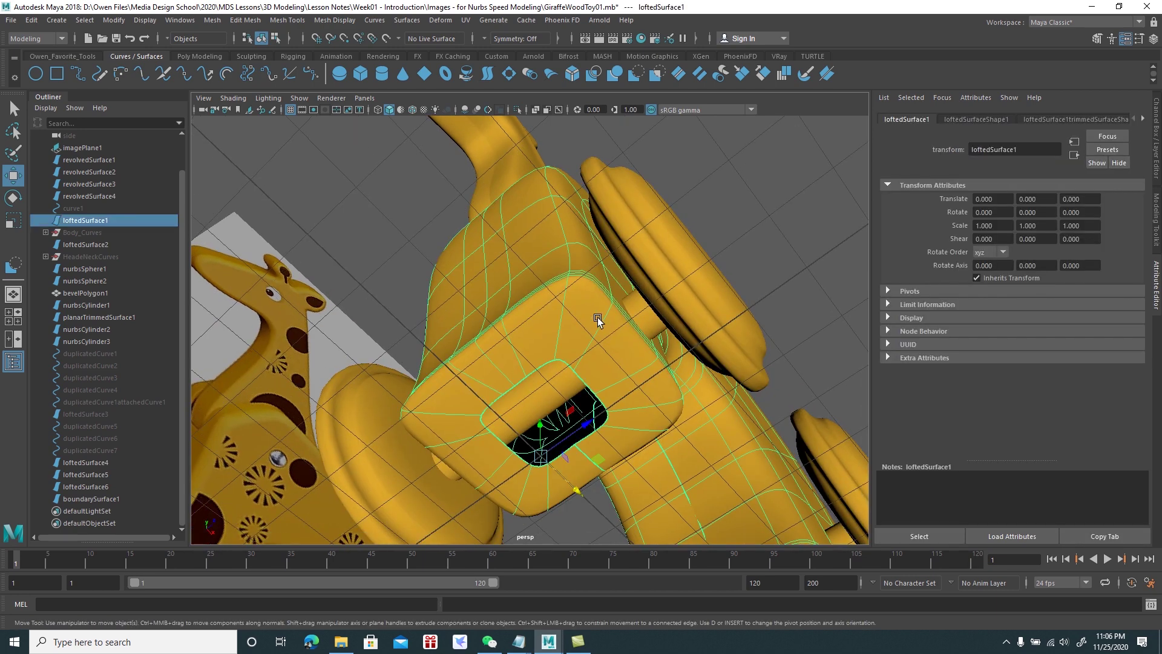
right_drag(597, 317, 593, 289)
click(566, 365)
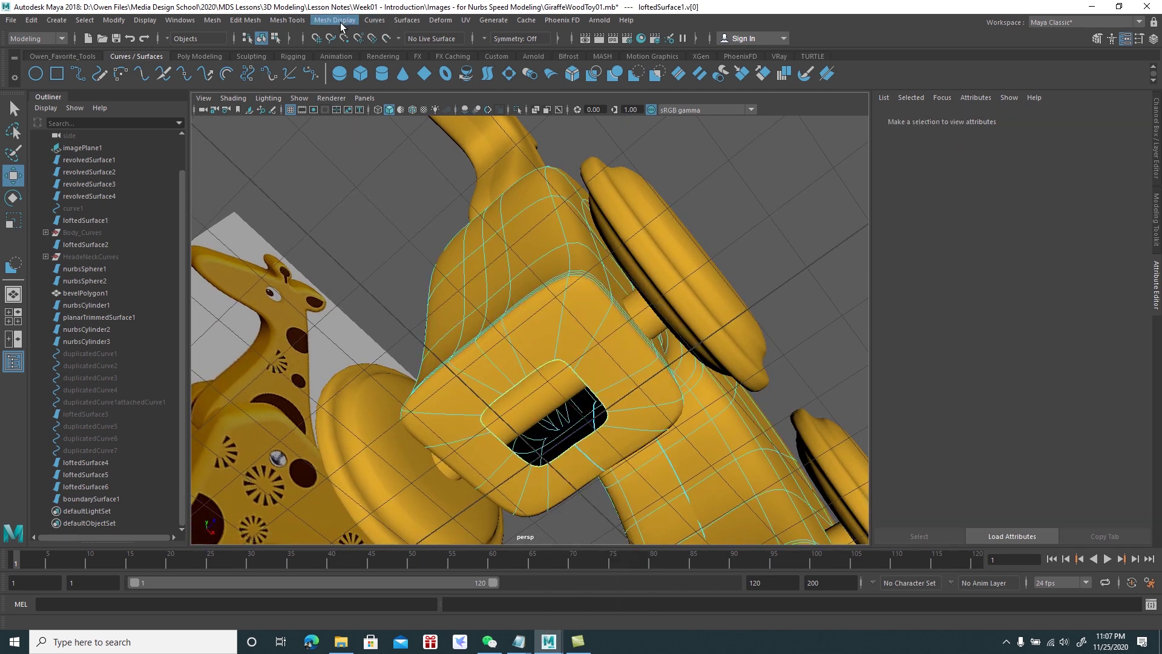
click(407, 20)
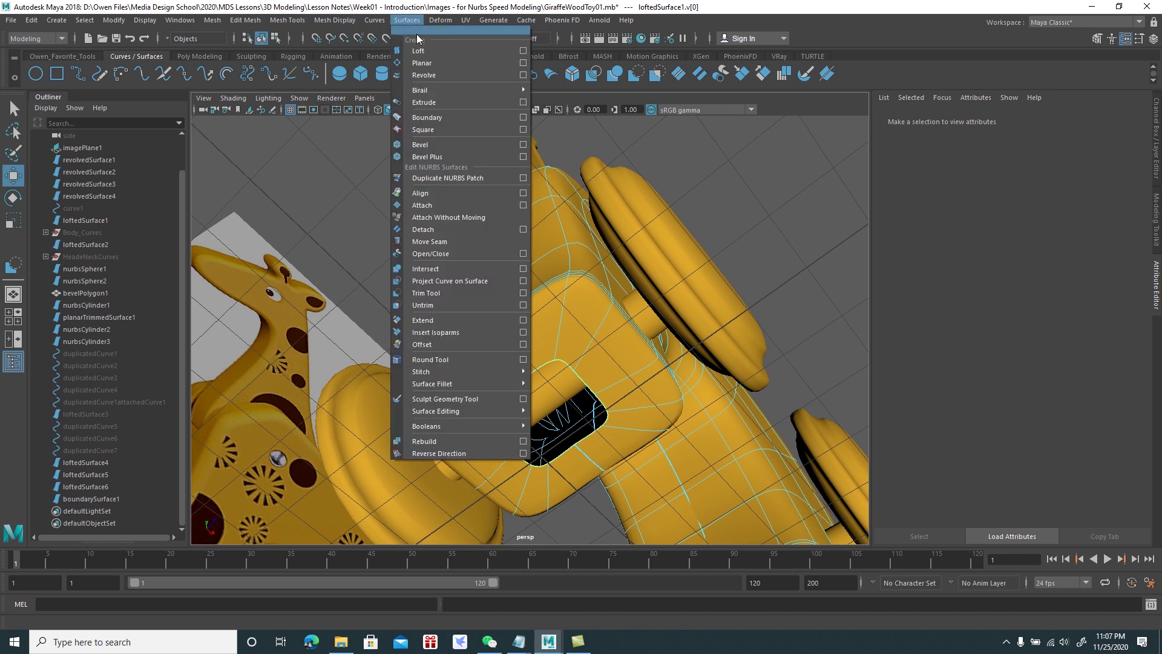
click(422, 63)
Pick the second hole's edge isoparm and try a planar cap on it
alt+drag(636, 339, 527, 285)
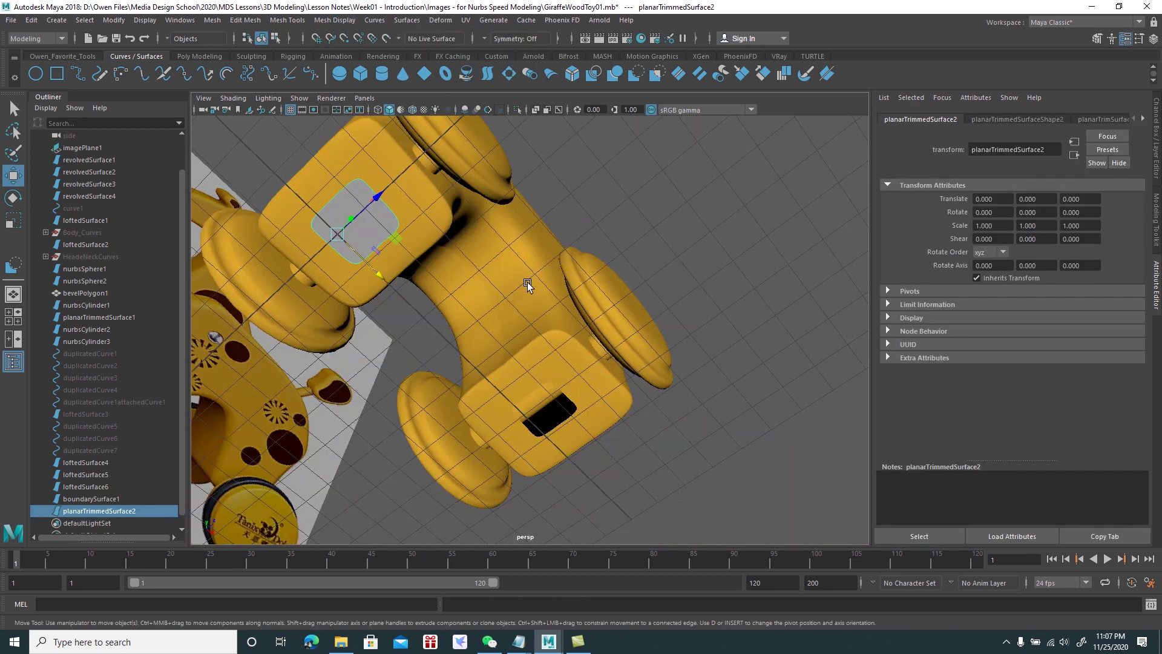
click(558, 347)
right_drag(558, 346, 557, 298)
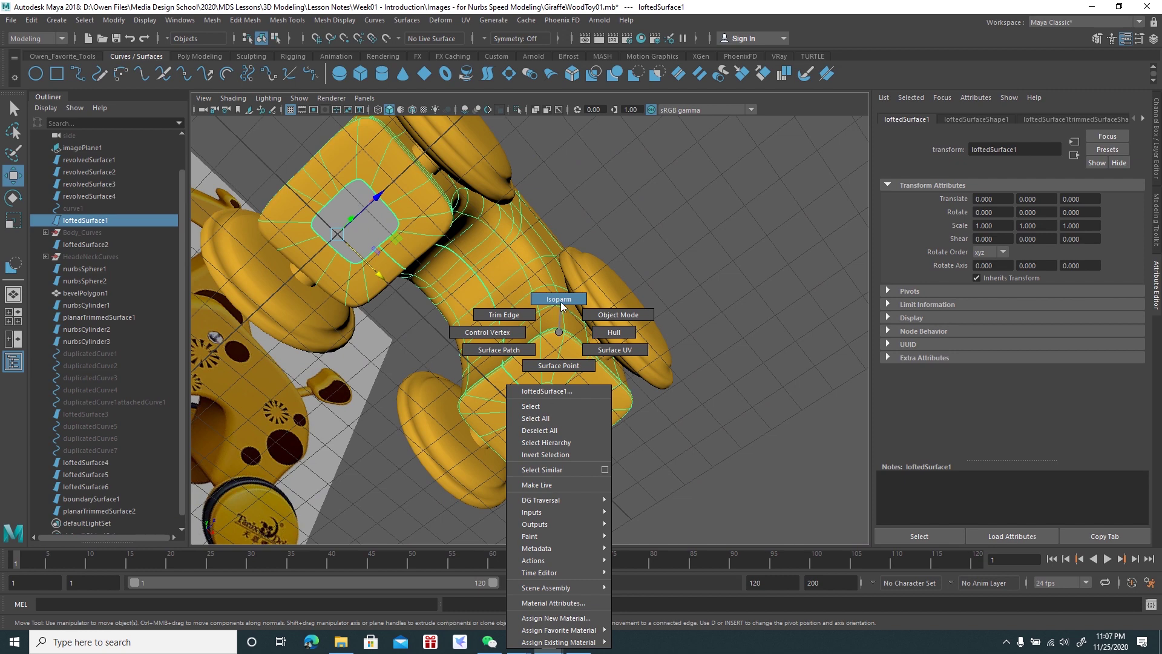
alt+right_drag(537, 359, 577, 470)
click(544, 459)
click(397, 24)
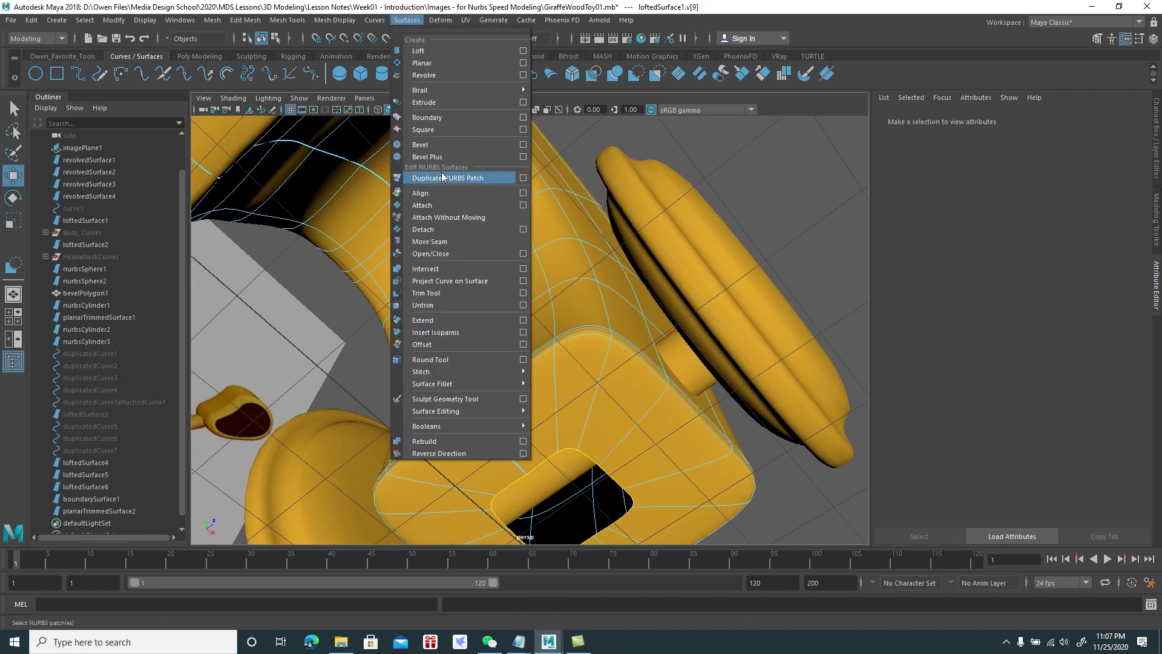
click(441, 63)
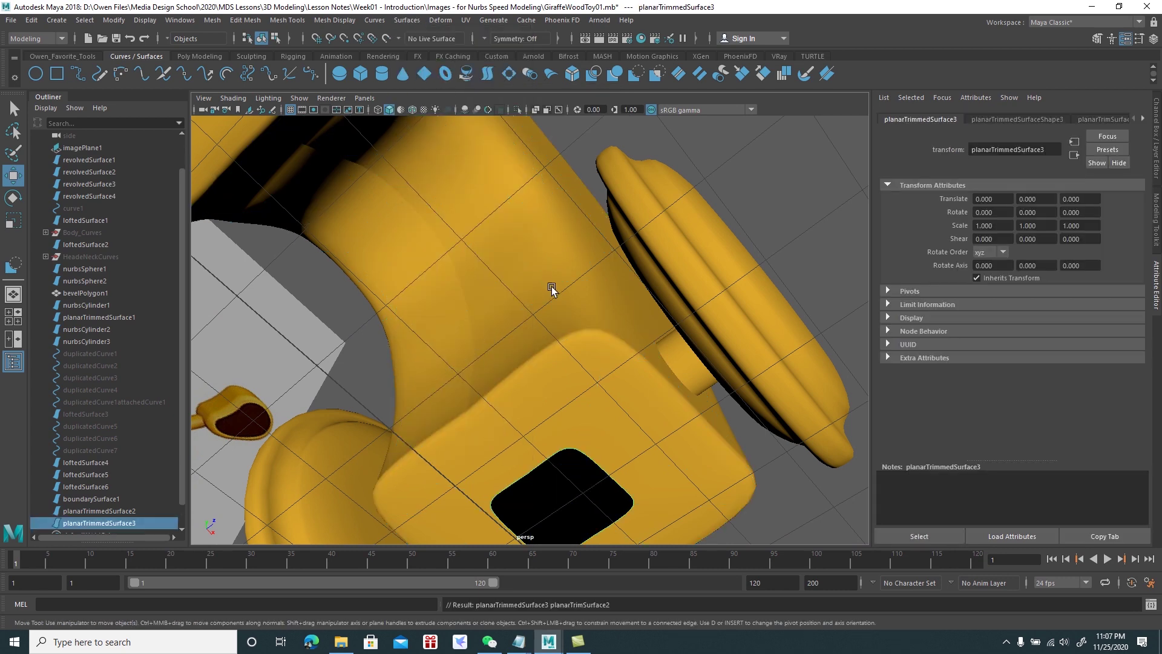
Run the planar cap again, then undo the extra cap
click(412, 23)
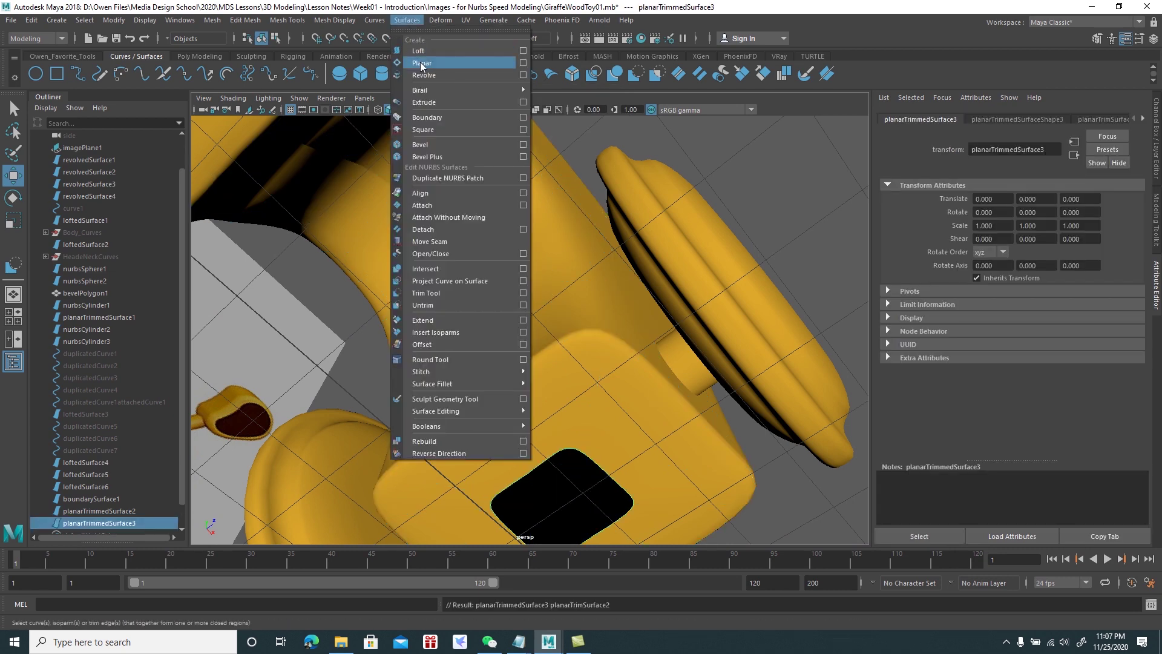
click(422, 63)
mouse_move(557, 346)
alt+mouse_down()
mouse_move(557, 371)
mouse_move(552, 311)
mouse_move(550, 340)
mouse_move(615, 335)
mouse_move(528, 314)
mouse_move(611, 368)
alt+mouse_up()
key(ctrl+z)
Fill the second underside hole with a planar patch from its edge isoparm
scroll(551, 310, down, 5)
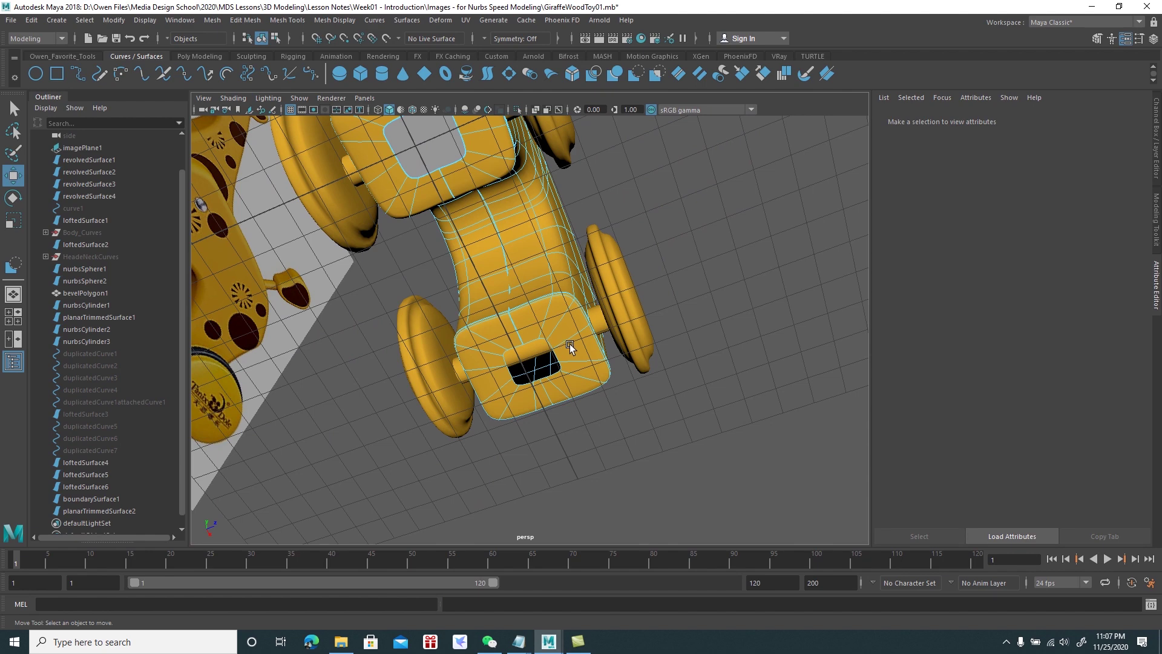
right_drag(570, 332, 616, 318)
scroll(678, 291, up, 5)
click(765, 412)
click(641, 350)
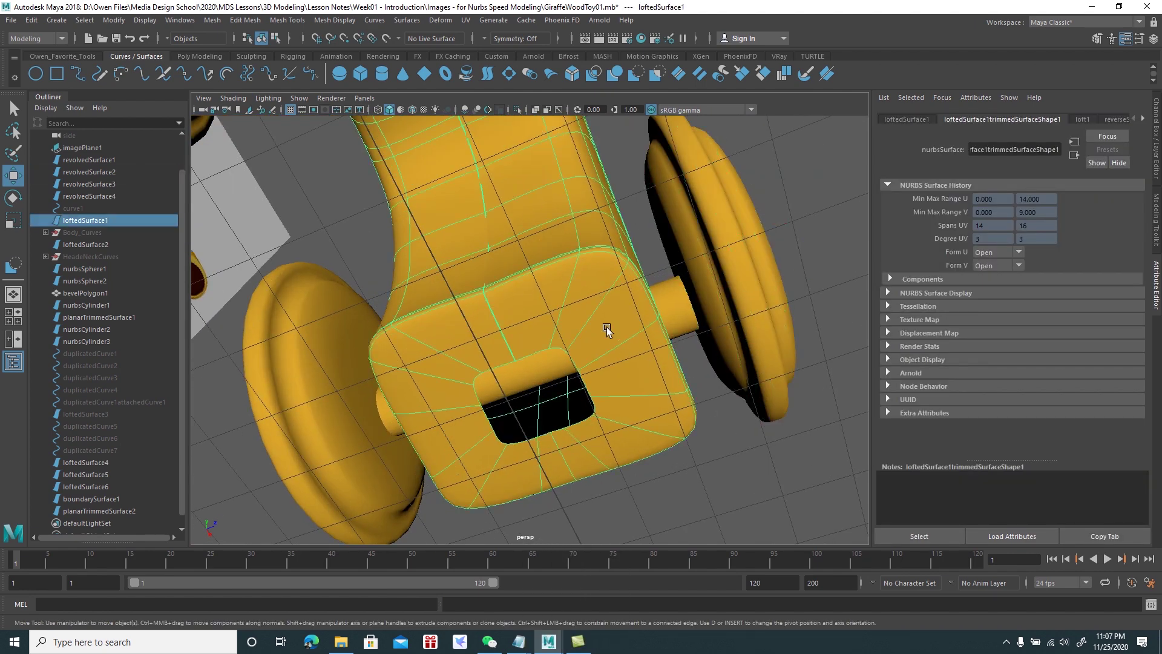
right_drag(604, 320, 560, 340)
click(533, 356)
alt+drag(523, 326, 485, 313)
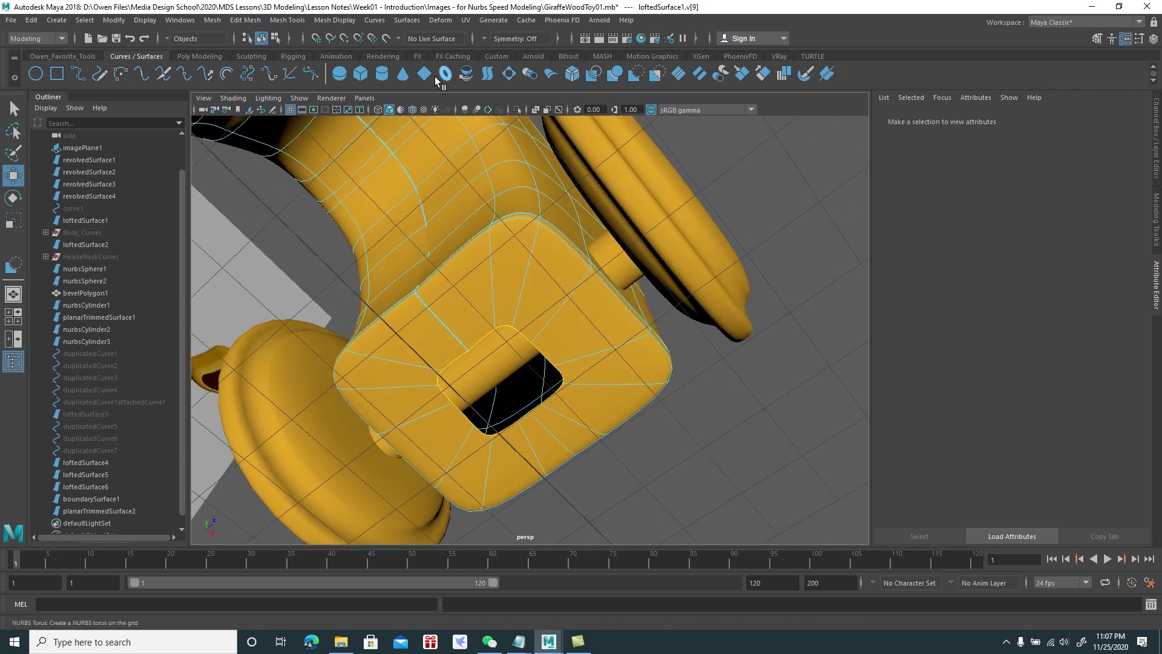
click(408, 23)
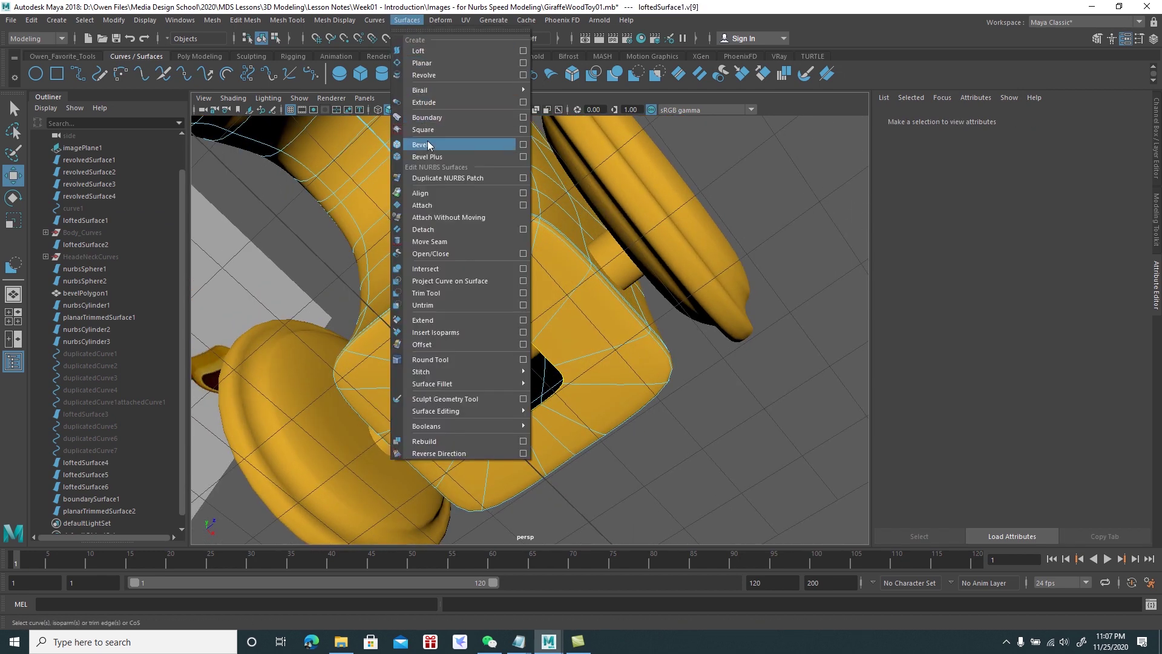
click(421, 63)
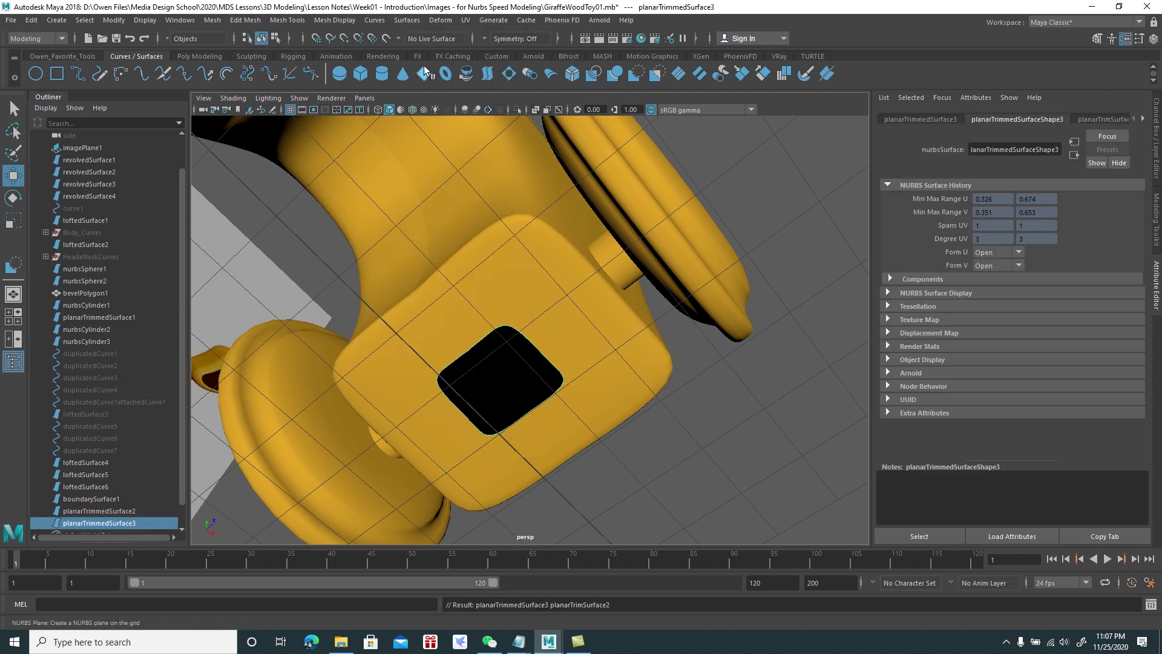
Reverse the surface direction of the new cap patch
click(406, 20)
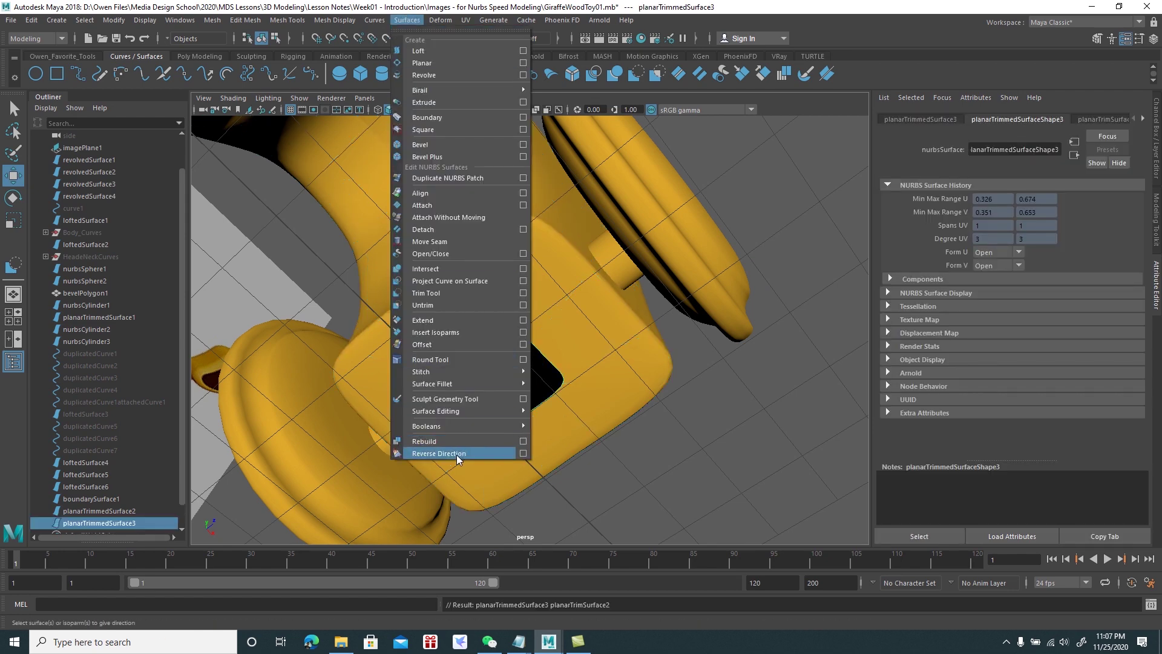
click(457, 455)
mouse_move(459, 454)
alt+mouse_down()
mouse_move(479, 412)
mouse_move(523, 374)
alt+mouse_up()
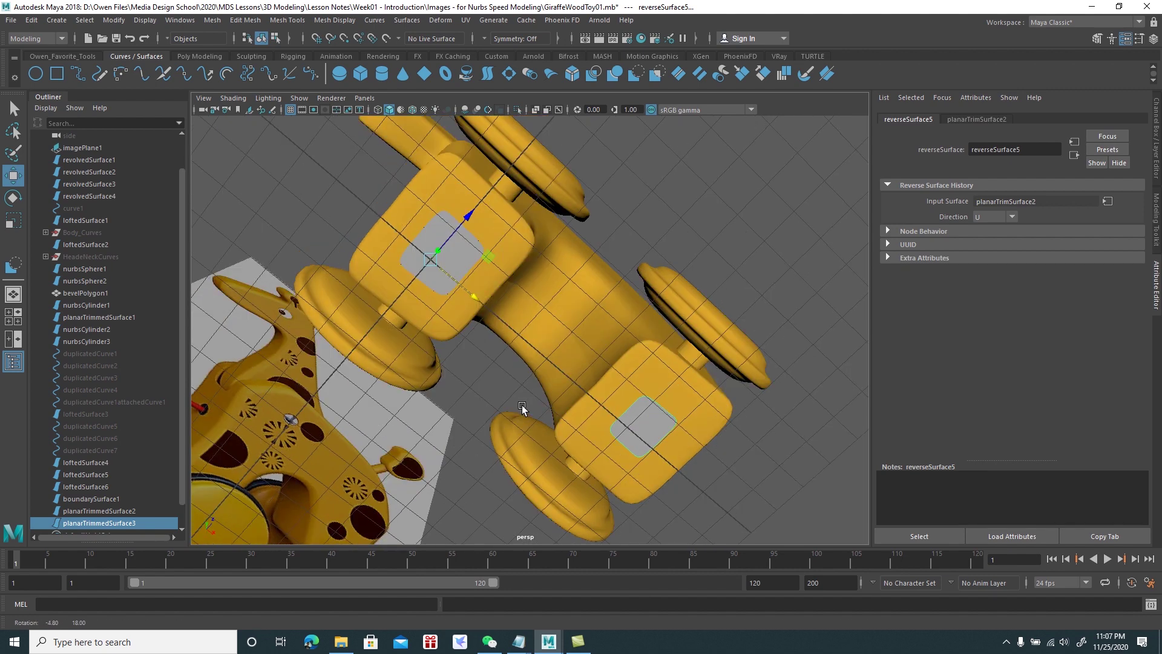
Assign the existing ai_GiraffeToy material to both underside caps
shift+click(463, 258)
mouse_move(462, 256)
right_down()
mouse_move(510, 571)
mouse_move(528, 567)
right_up()
mouse_move(614, 486)
alt+mouse_down()
mouse_move(694, 385)
mouse_move(707, 342)
mouse_move(651, 247)
alt+mouse_up()
click(694, 385)
click(594, 350)
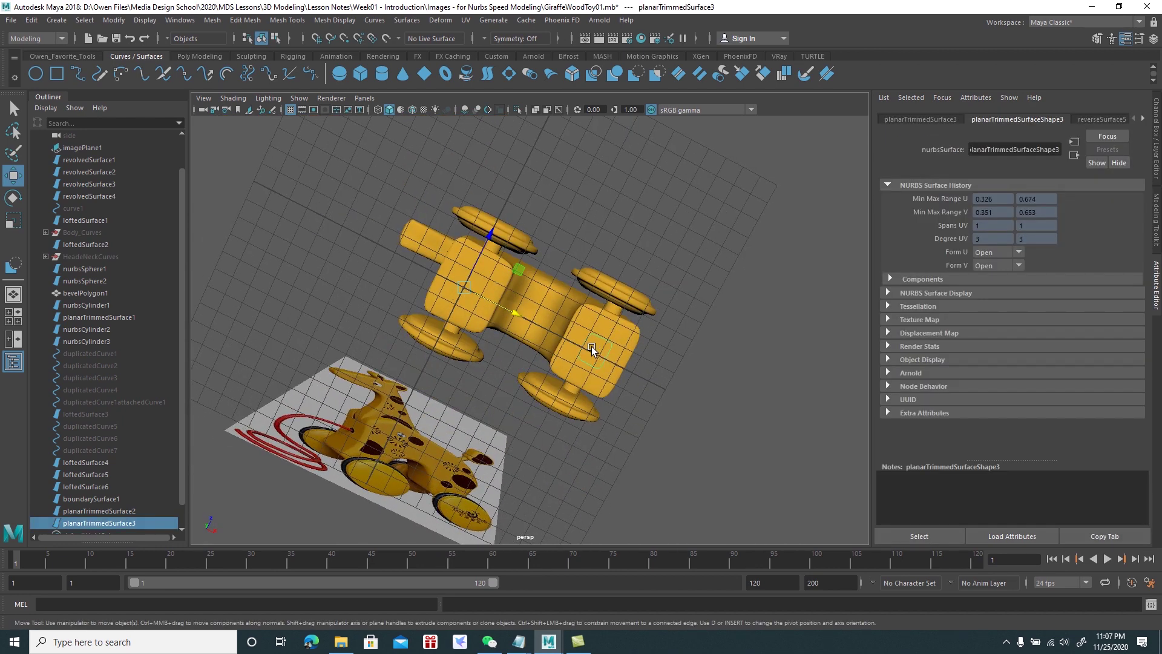
drag(512, 316, 474, 281)
shift+click(476, 280)
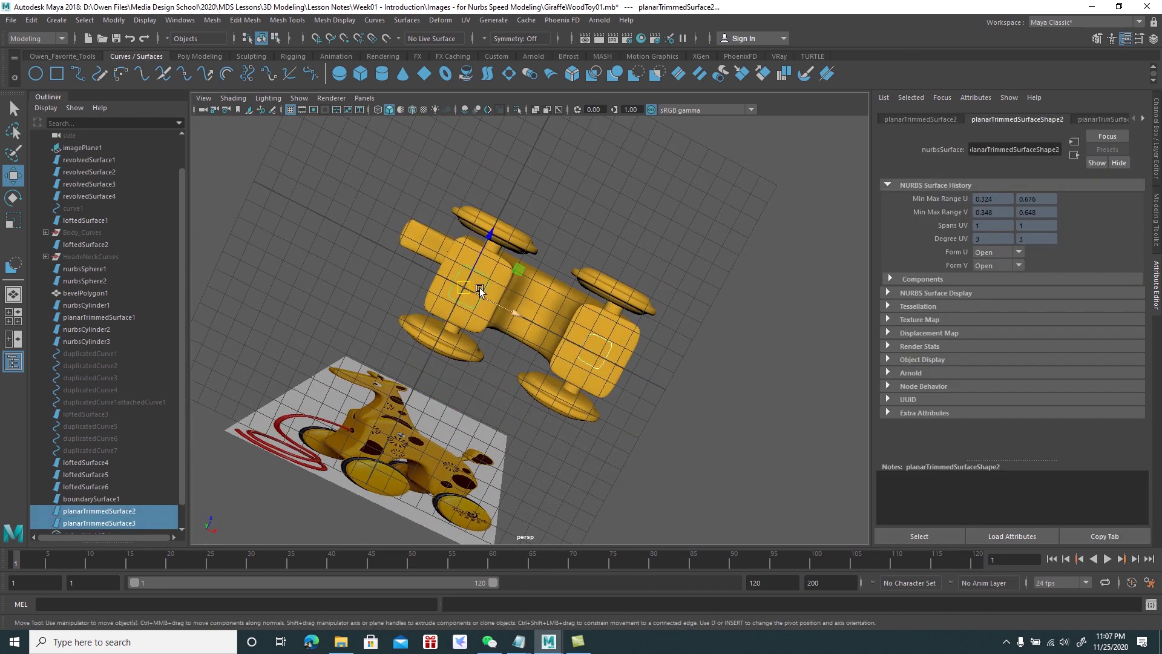
mouse_move(479, 295)
alt+mouse_down()
mouse_move(571, 326)
mouse_move(587, 391)
mouse_move(631, 393)
mouse_move(617, 332)
alt+mouse_up()
alt+right_drag(617, 332, 672, 401)
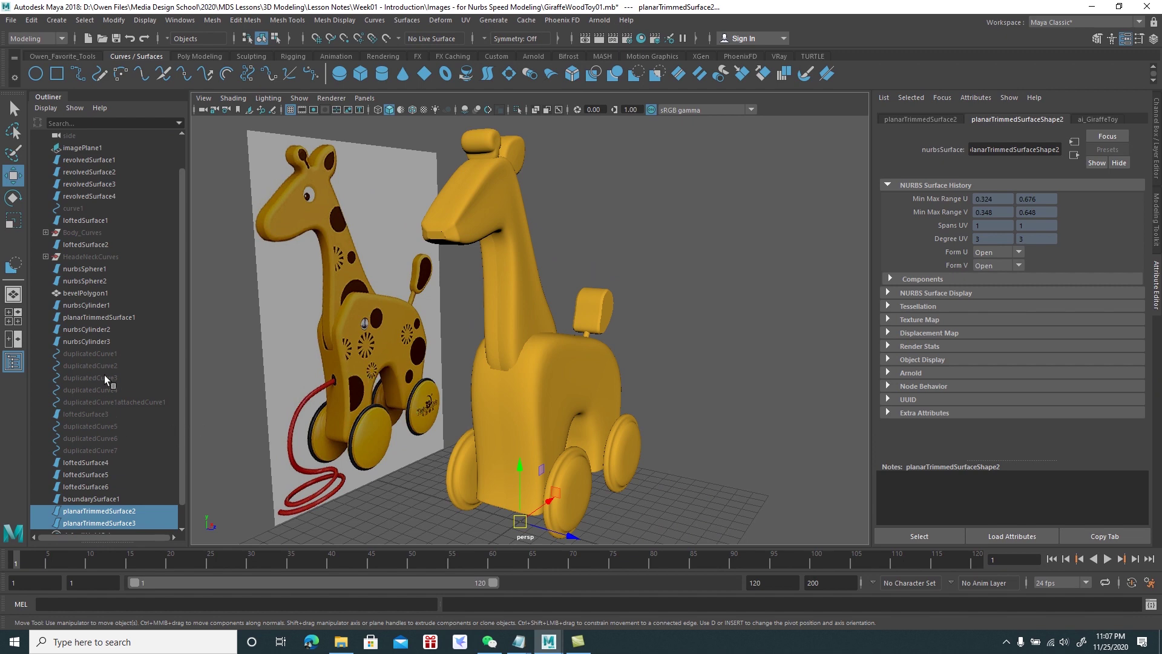
scroll(111, 427, up, 2)
scroll(110, 461, up, 1)
mouse_move(463, 443)
alt+mouse_down()
mouse_move(489, 410)
mouse_move(493, 380)
alt+mouse_up()
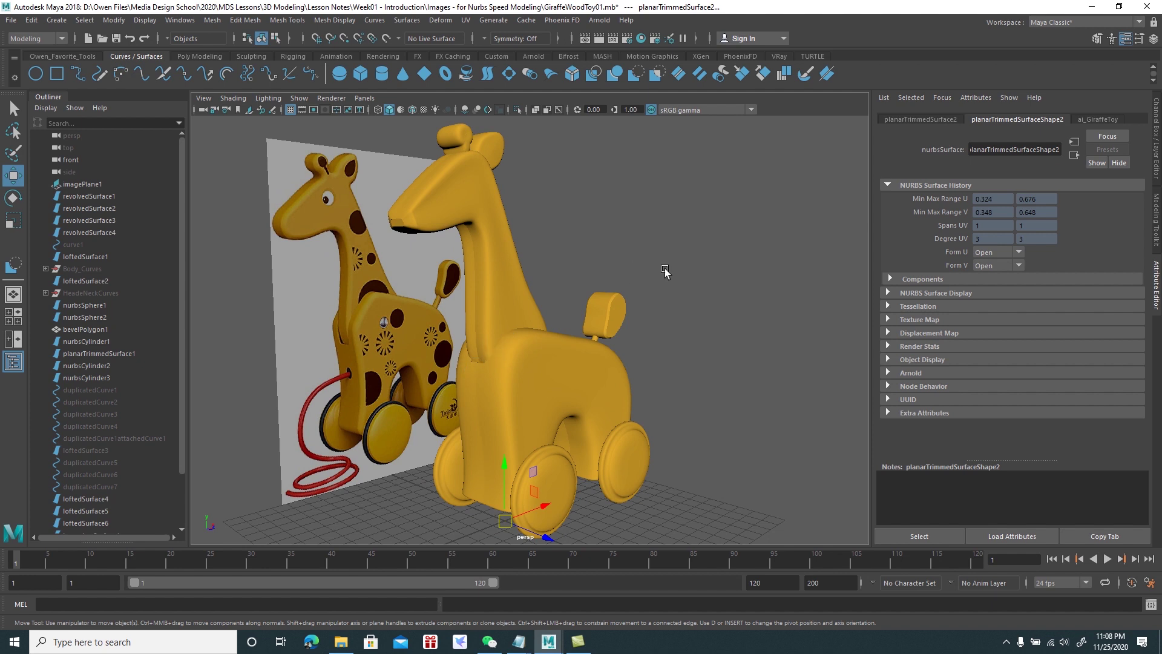
click(665, 272)
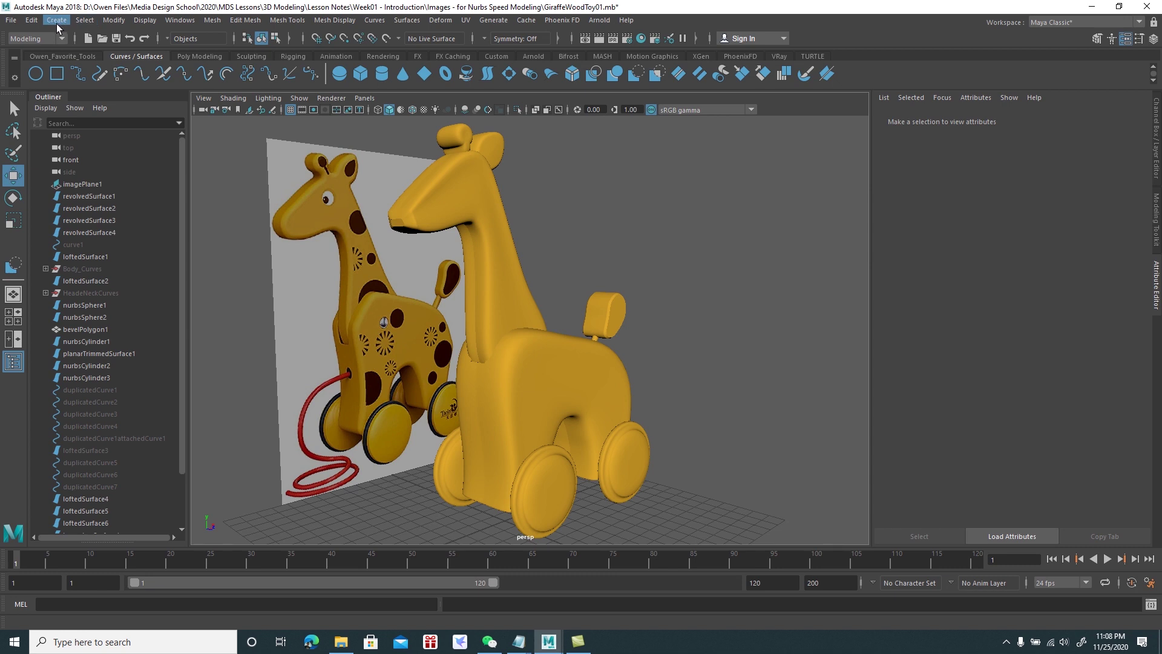
Create a NURBS cylinder at the origin with Caps set to Both
click(56, 20)
mouse_move(91, 51)
click(311, 75)
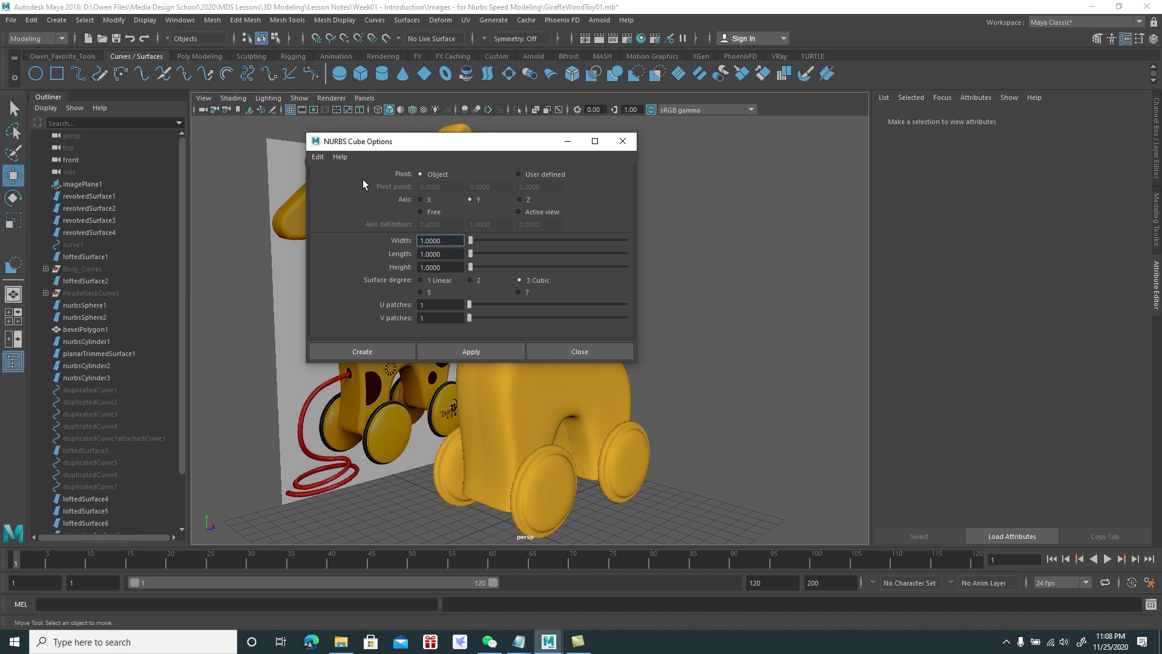
click(619, 147)
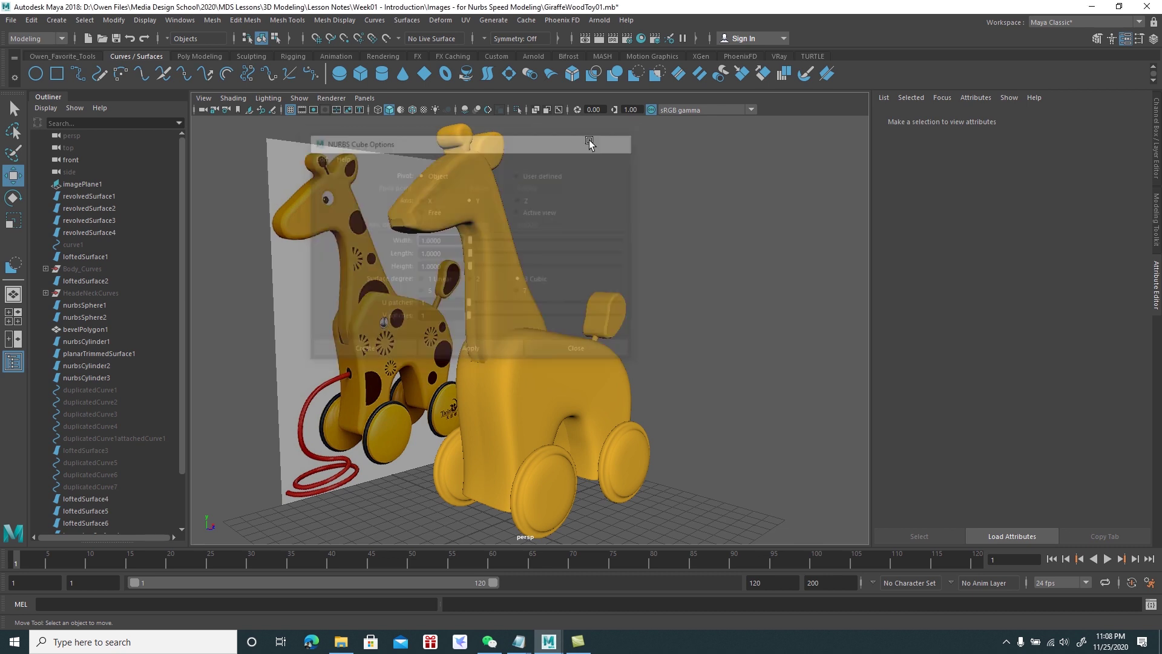
click(57, 20)
mouse_move(91, 51)
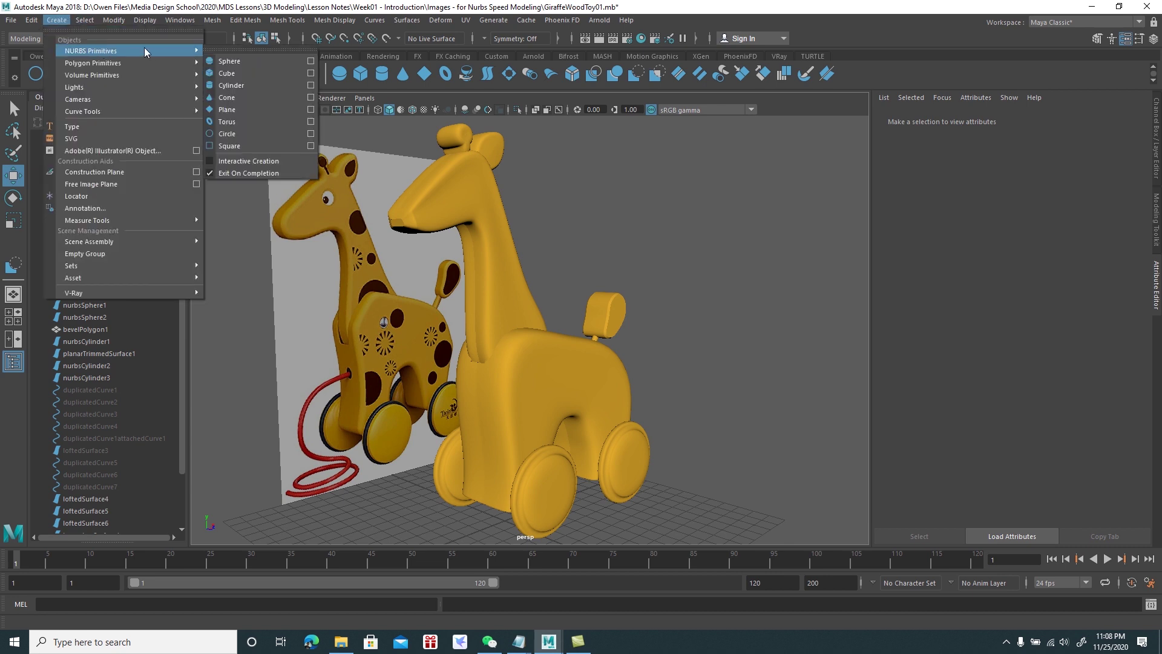
click(311, 85)
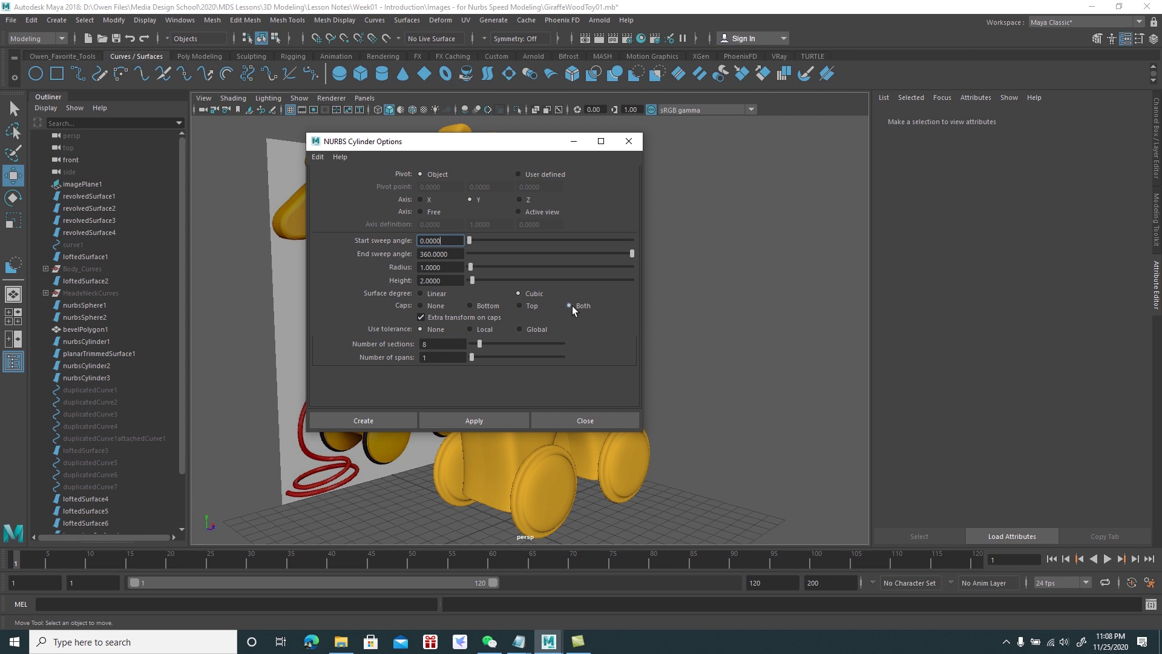
click(363, 420)
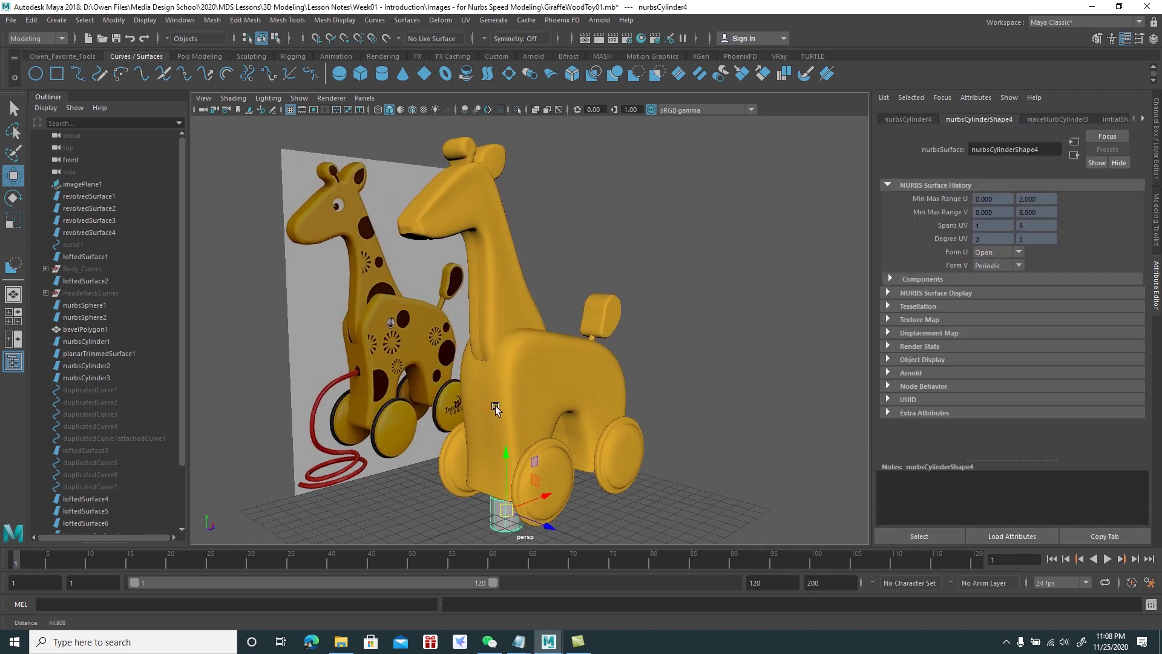
Raise the cylinder beside the giraffe's rear and rotate it 90° onto its side
mouse_move(558, 518)
mouse_down()
mouse_move(664, 518)
mouse_move(650, 278)
mouse_move(731, 325)
mouse_up()
key(e)
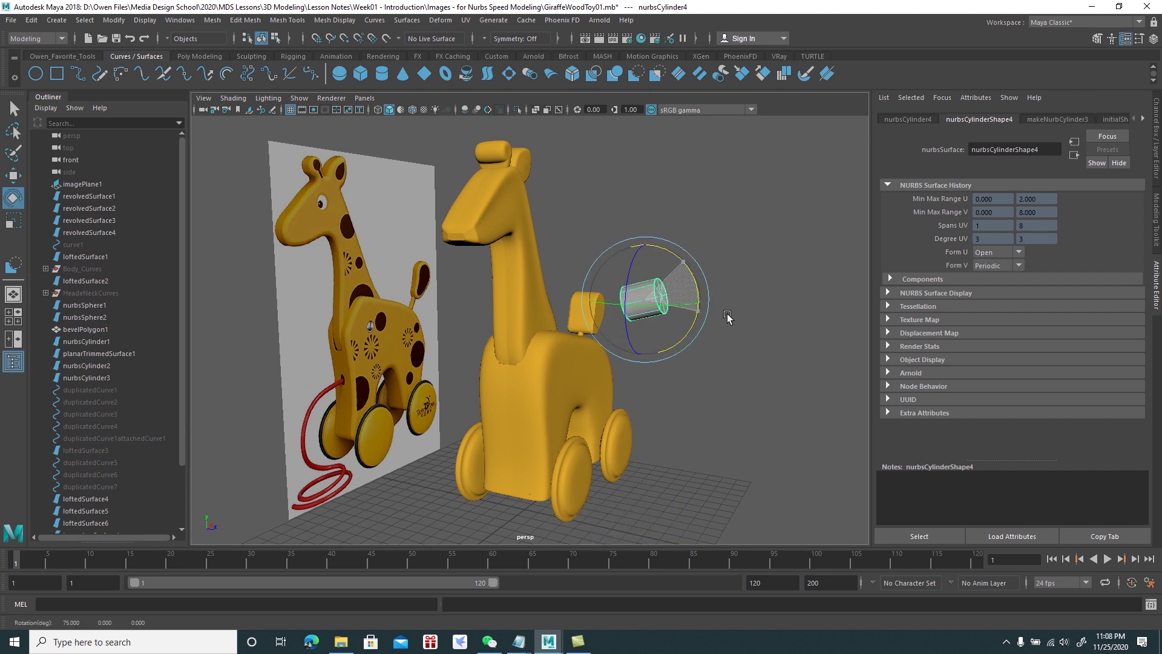
key(w)
alt+drag(732, 324, 688, 306)
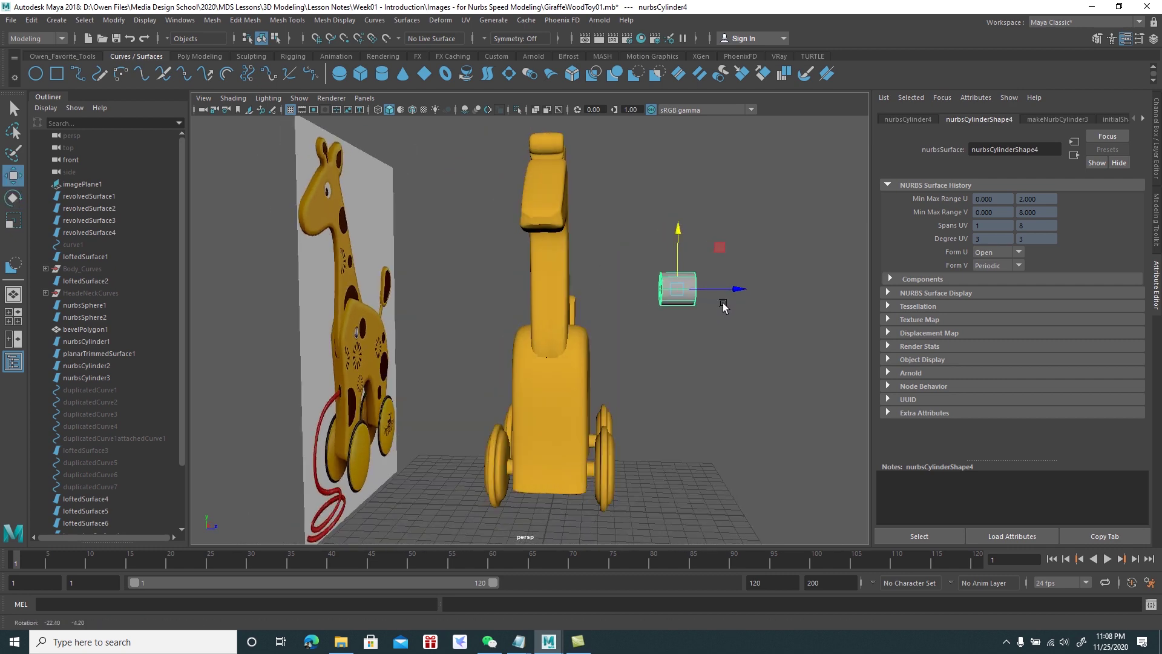
mouse_move(688, 306)
alt+right_down()
mouse_move(750, 430)
mouse_move(705, 381)
alt+right_up()
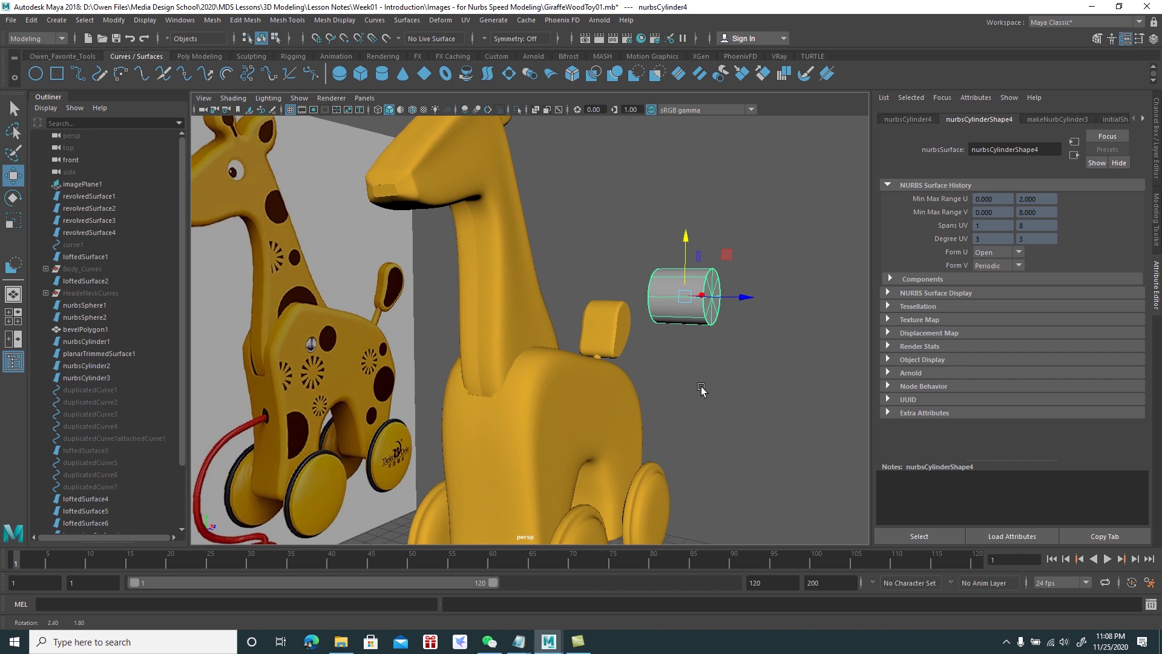
Pick one of the cylinder's end caps, then reselect the whole cylinder
click(696, 373)
click(679, 302)
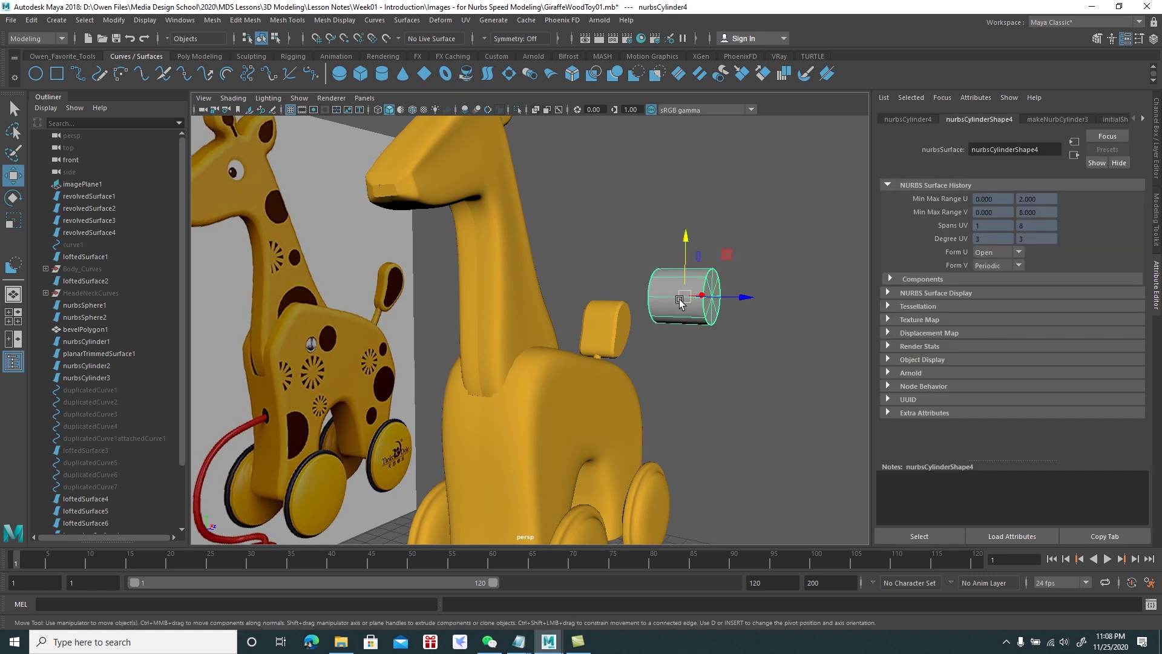
click(742, 361)
click(715, 297)
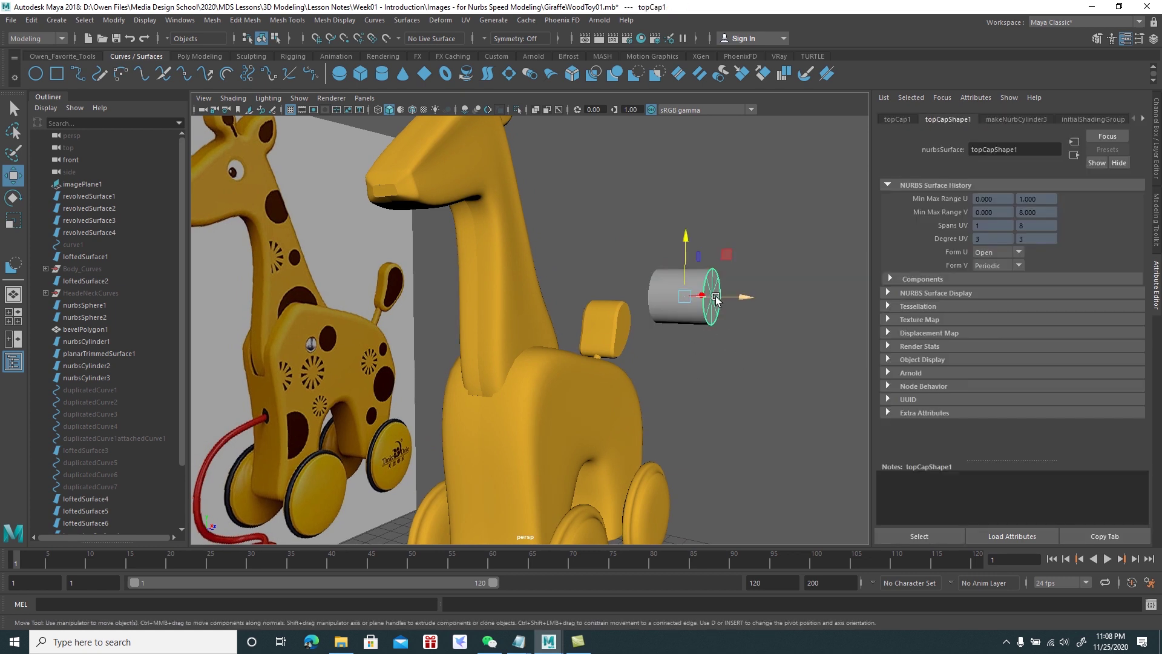
middle_drag(670, 307, 674, 308)
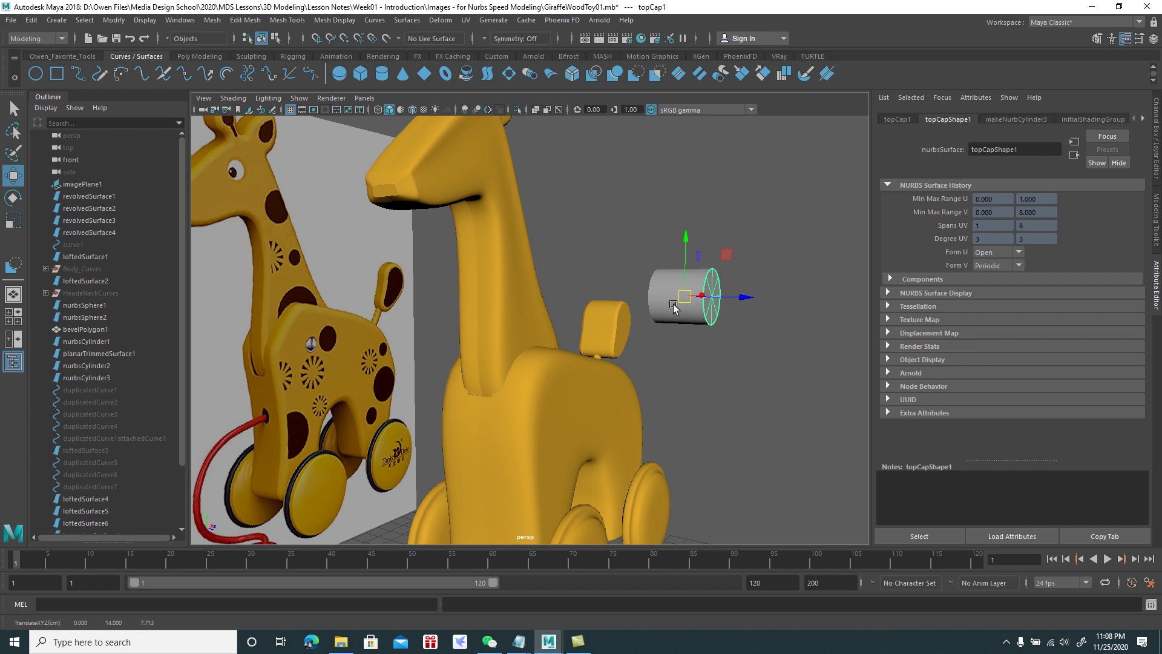
click(661, 315)
Unparent topCap1 and bottomCap1 from nurbsCylinder4 in the Outliner and delete the tube
scroll(108, 401, down, 2)
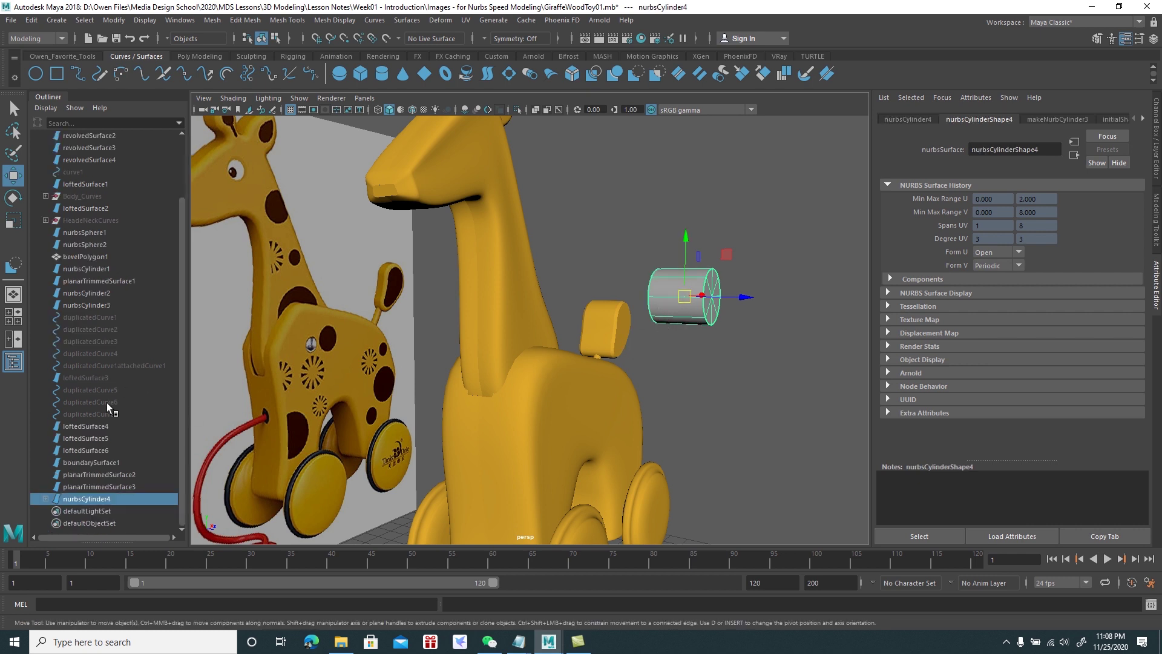
click(46, 498)
scroll(78, 470, down, 1)
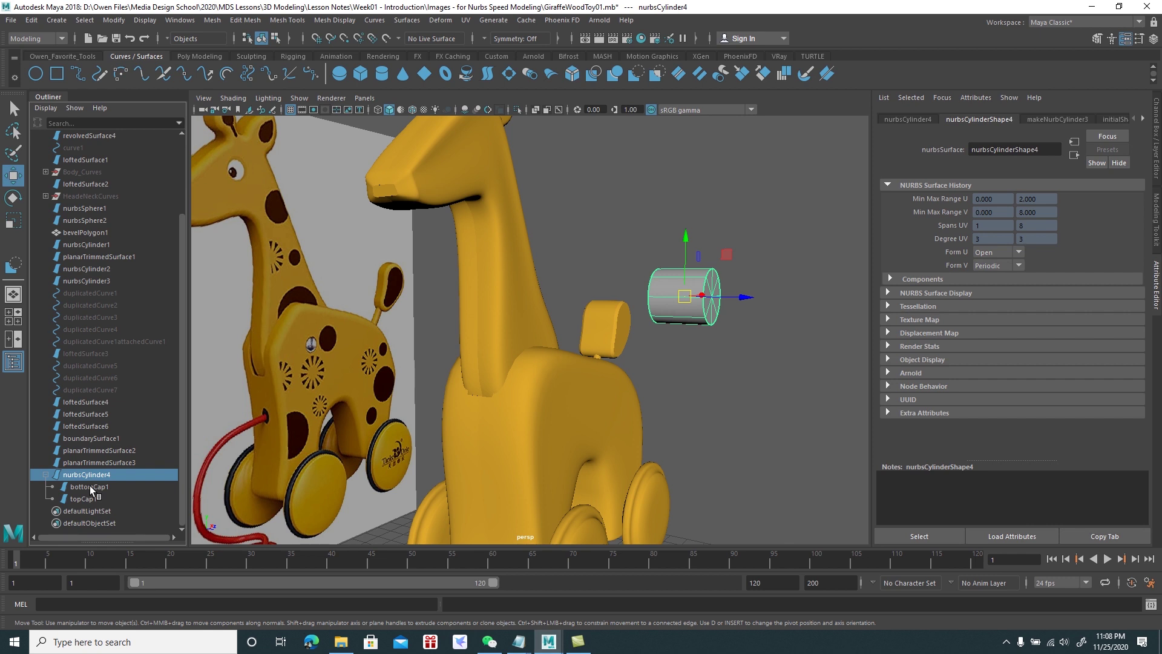
click(89, 488)
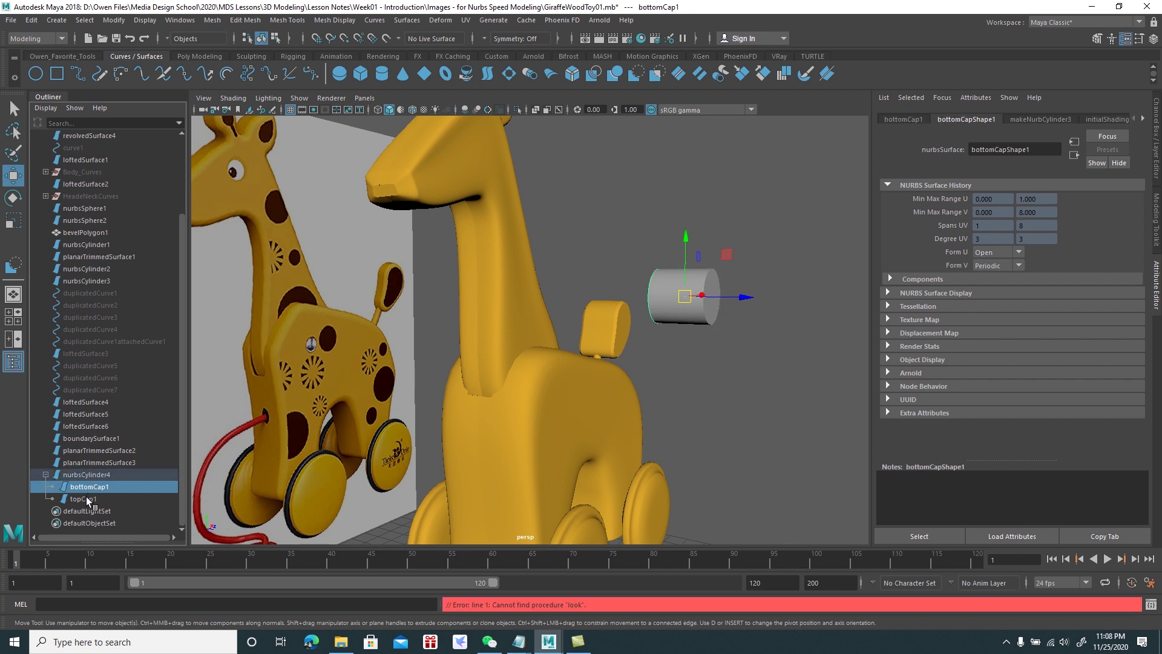
shift+click(88, 499)
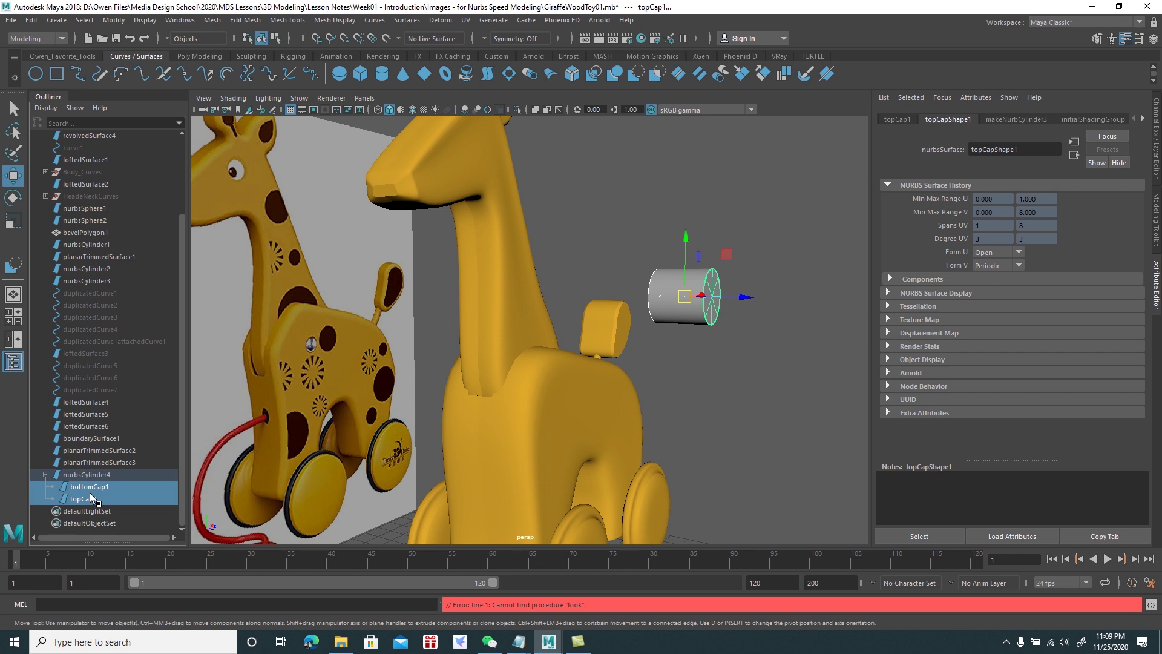
middle_drag(85, 494, 92, 466)
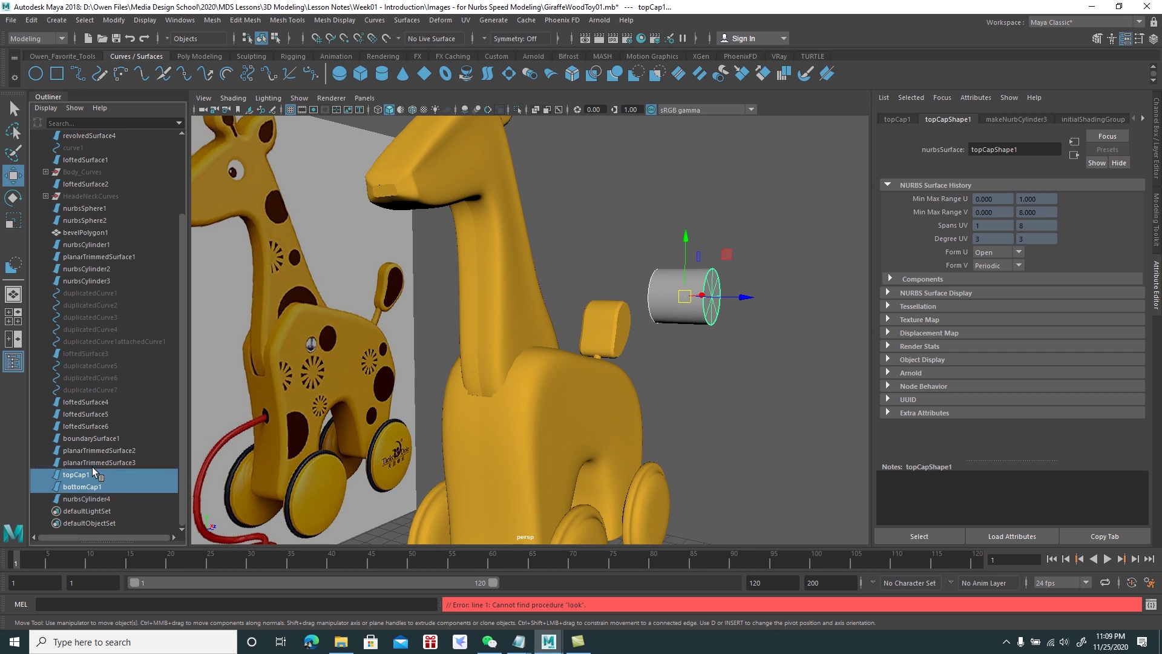
click(97, 499)
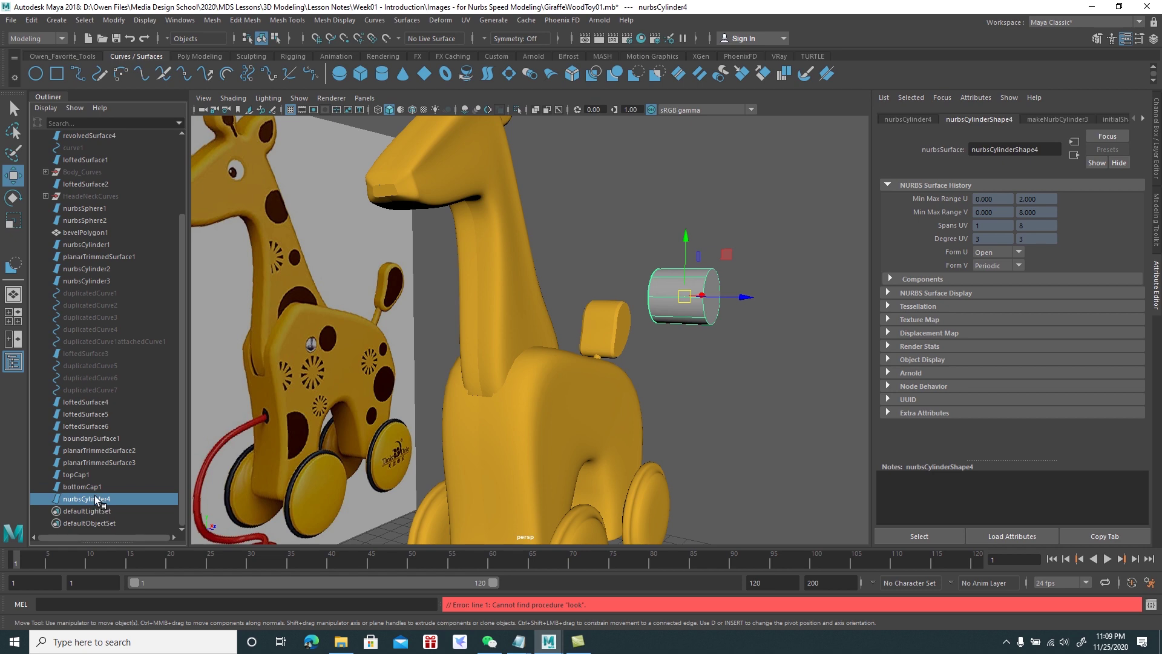
key(Delete)
Center the pivot on each cap disc, then select both discs
click(712, 296)
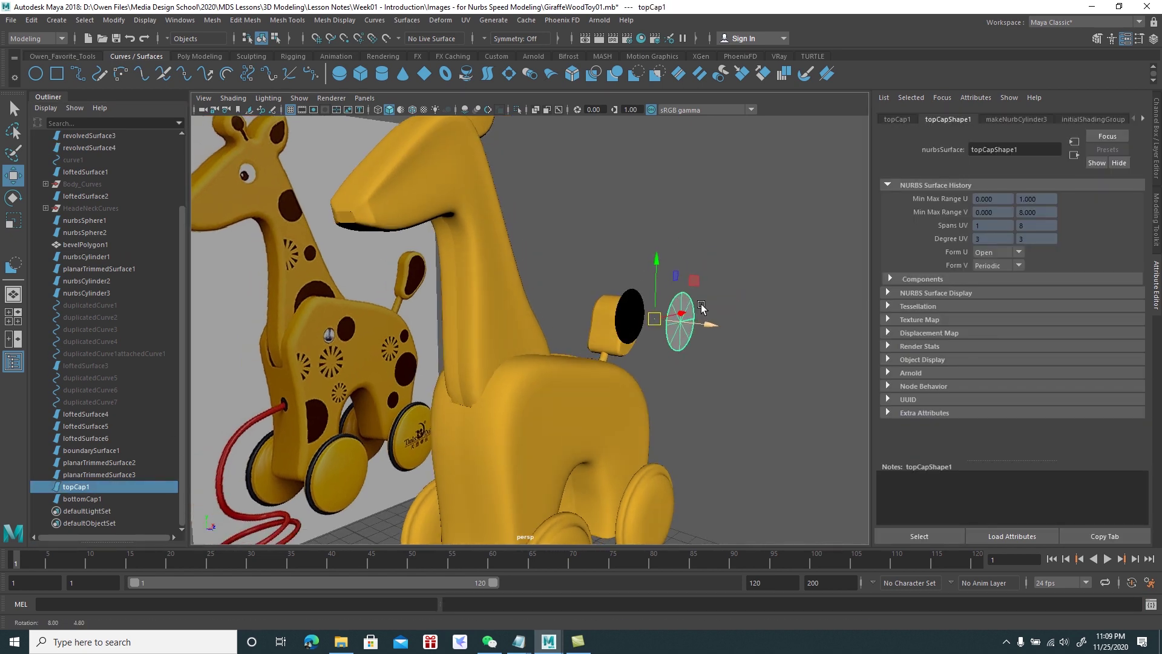
scroll(726, 330, up, 4)
scroll(726, 336, up, 2)
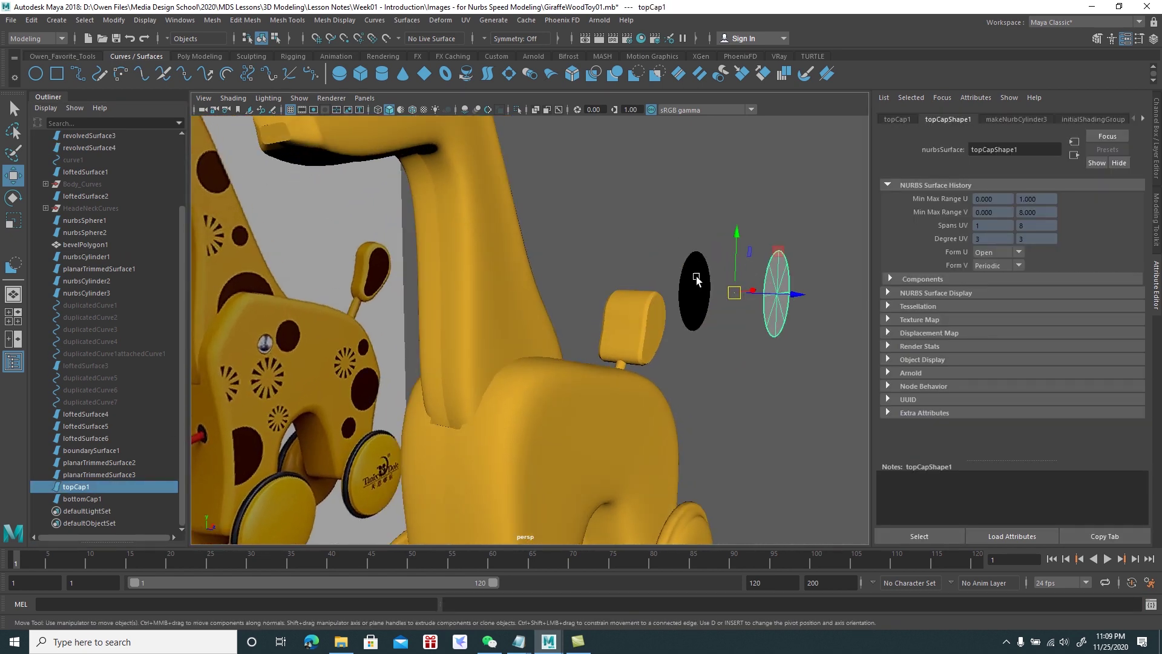
click(113, 20)
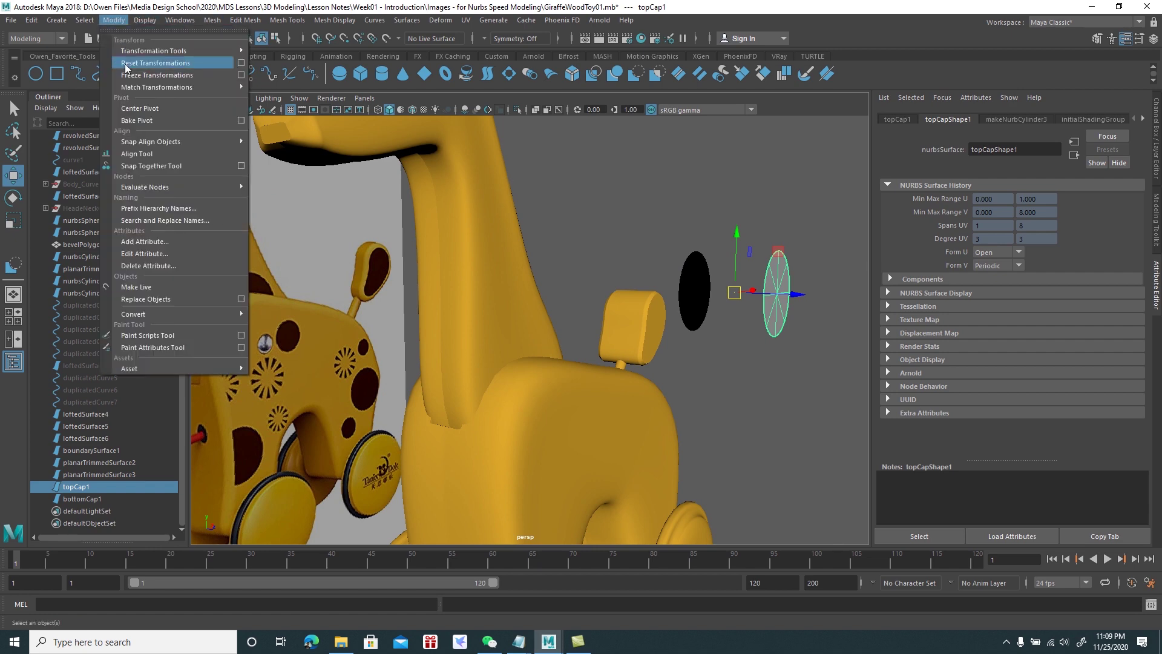
click(140, 110)
click(691, 286)
click(113, 20)
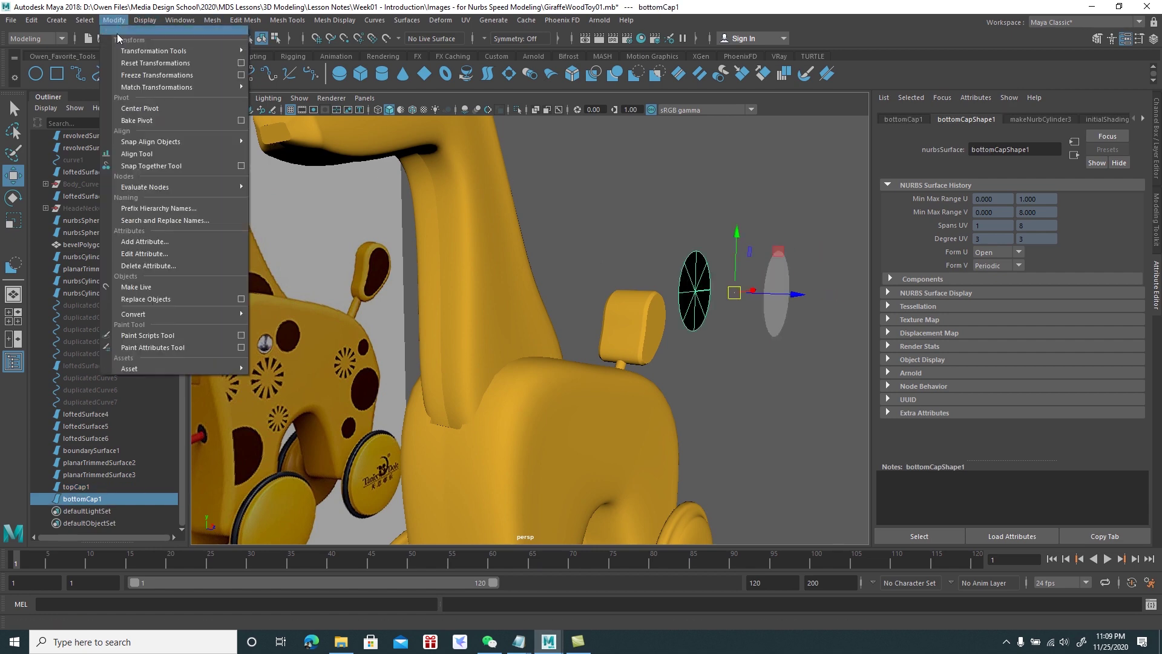
click(145, 111)
alt+drag(545, 272, 719, 229)
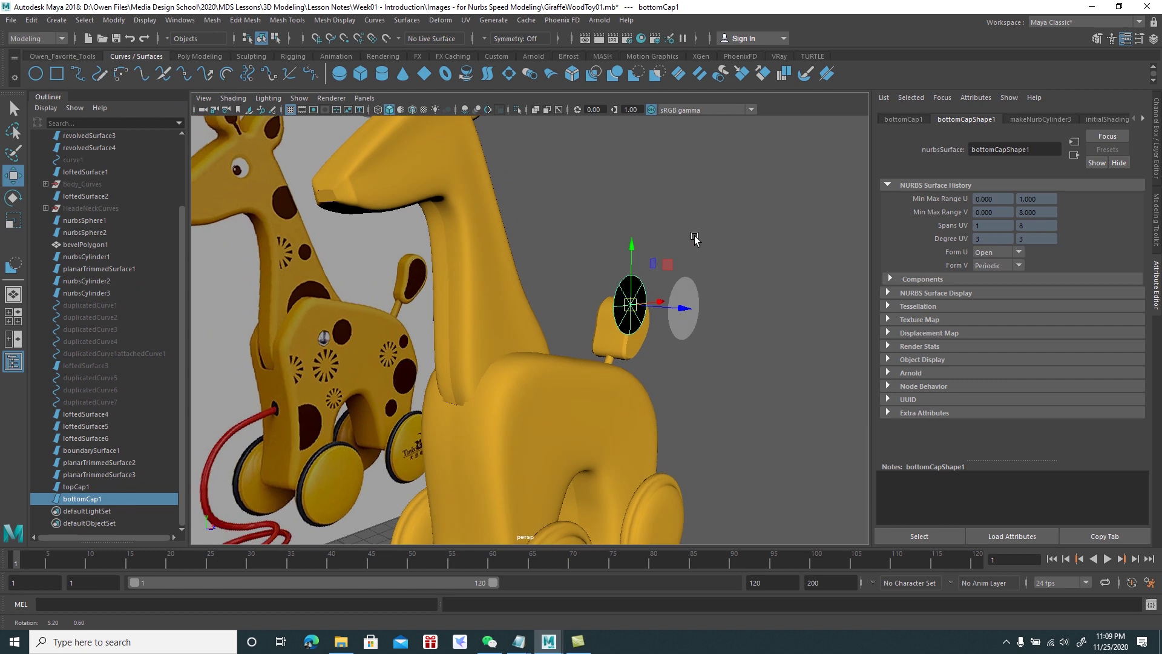
drag(793, 210, 684, 306)
right_click(741, 276)
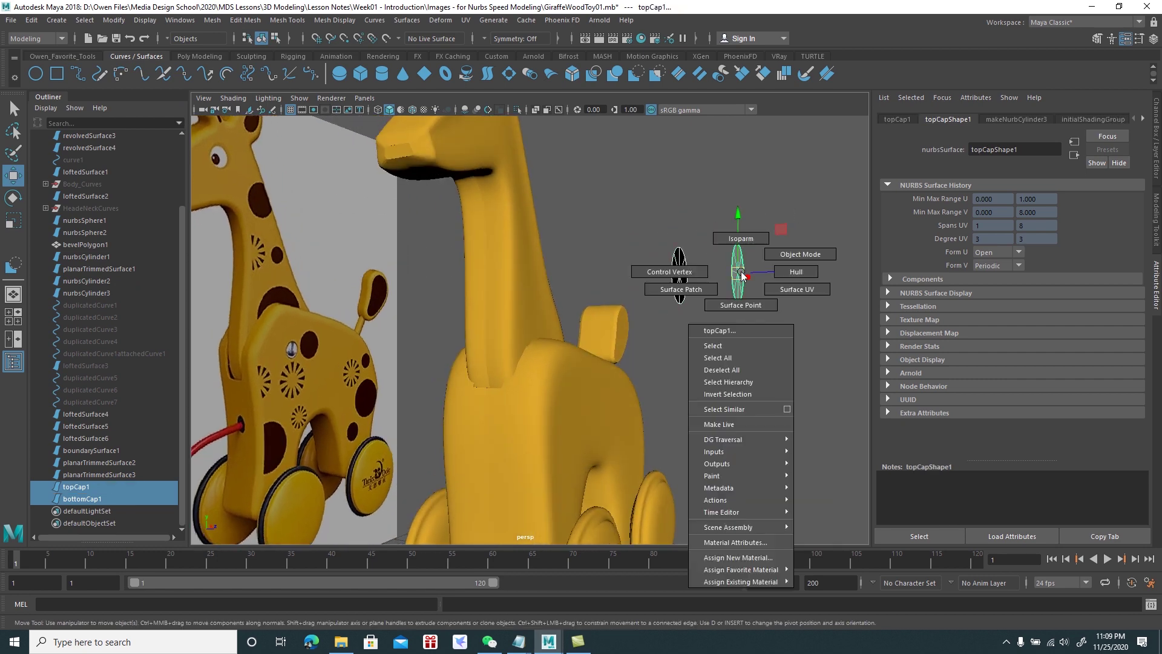
Assign a new aiStandardSurface to both discs with a dark maroon base colour
click(742, 558)
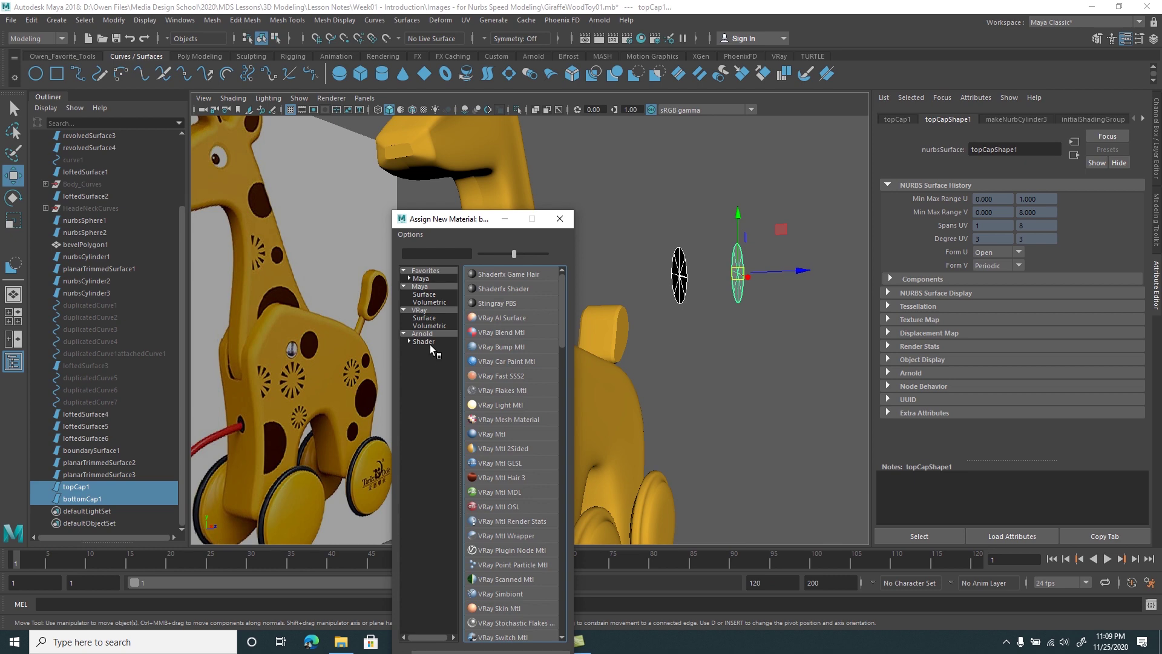
click(428, 342)
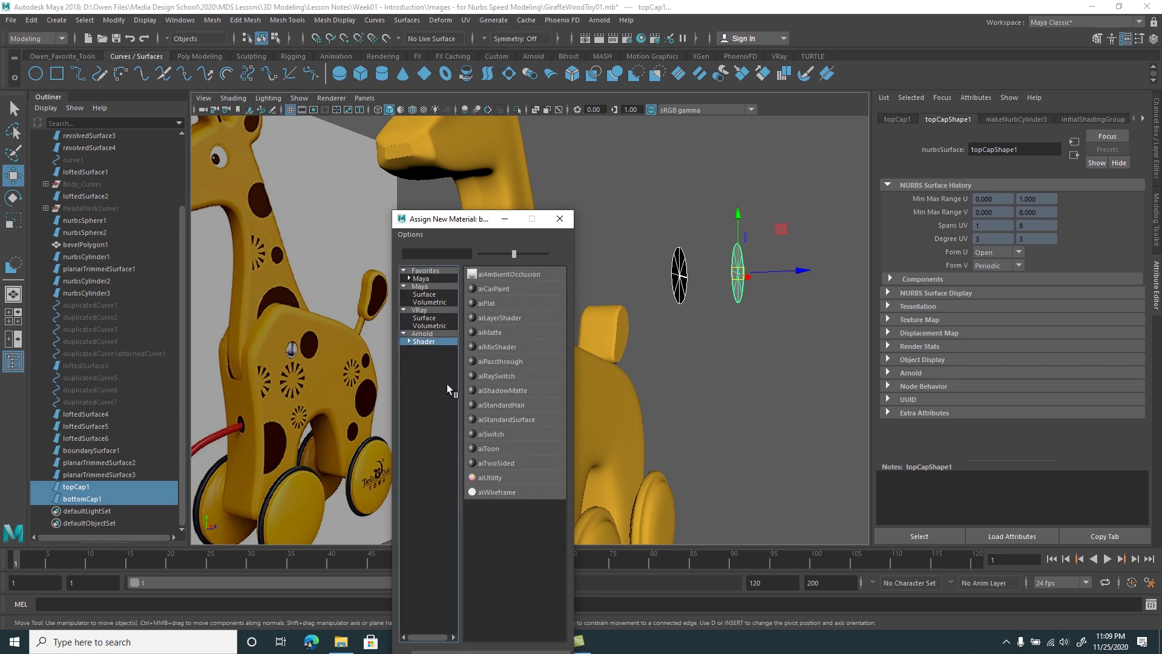
click(513, 418)
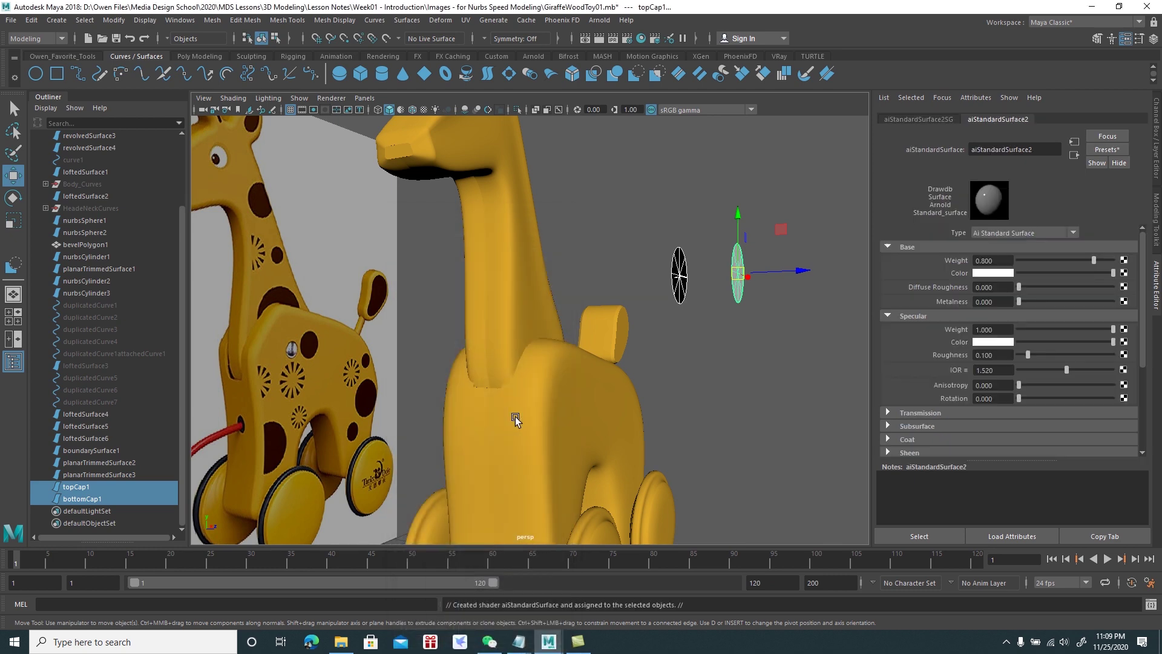
click(998, 274)
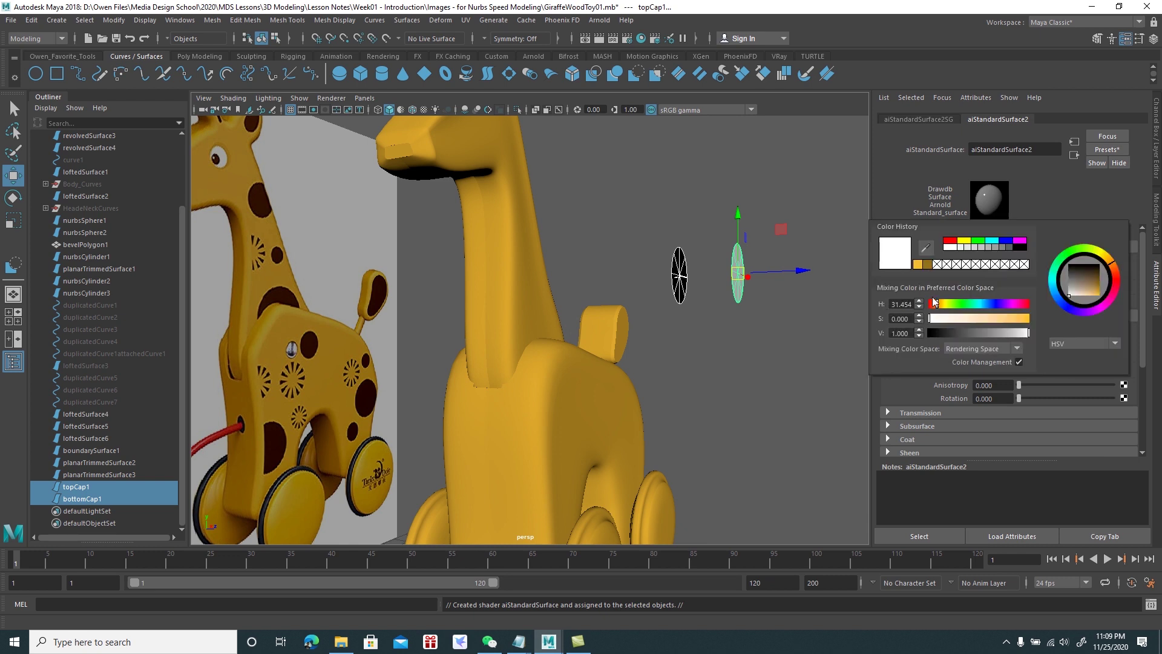
click(926, 247)
click(372, 393)
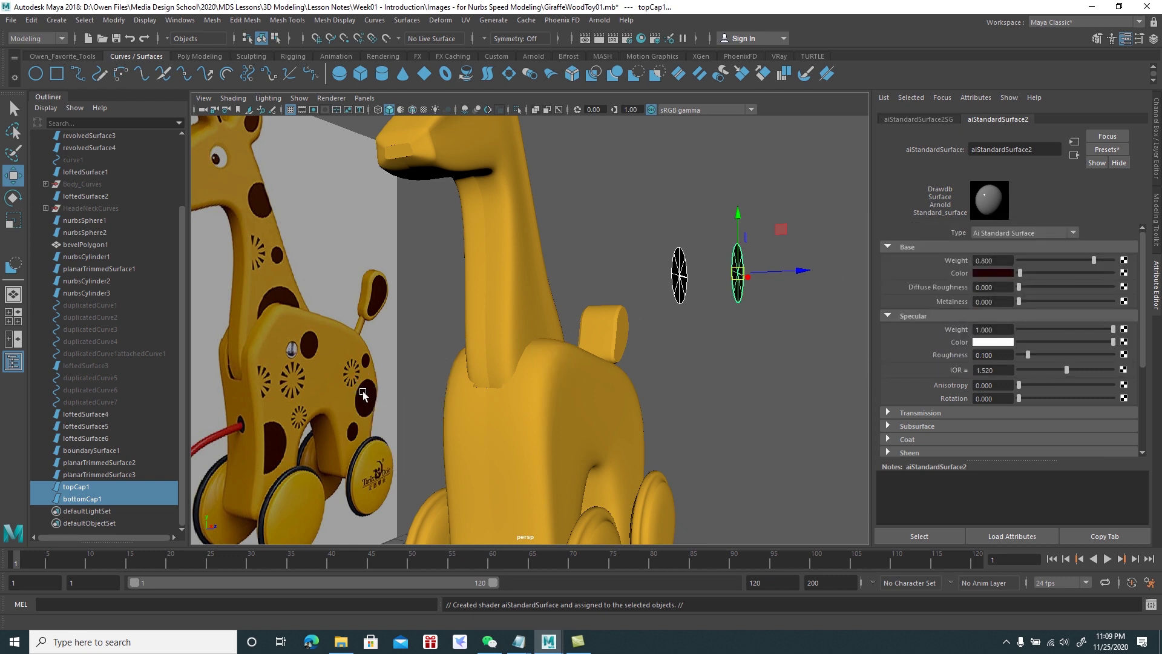
Darken the base colour slightly in the HSV picker to a very dark maroon
click(997, 274)
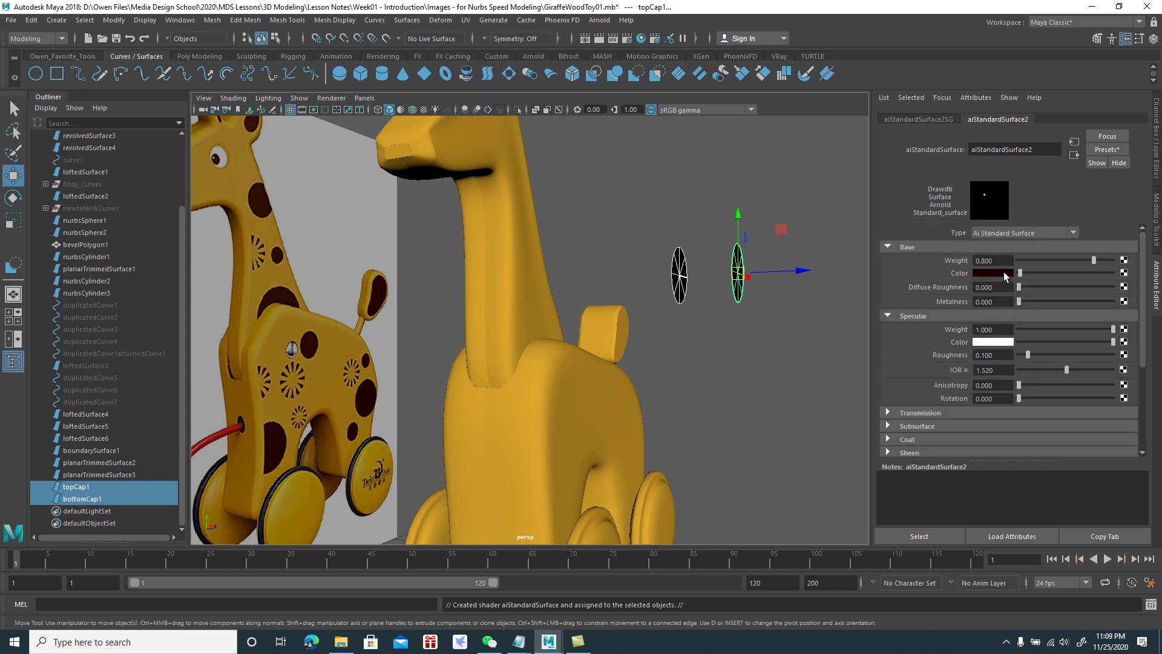
click(1004, 276)
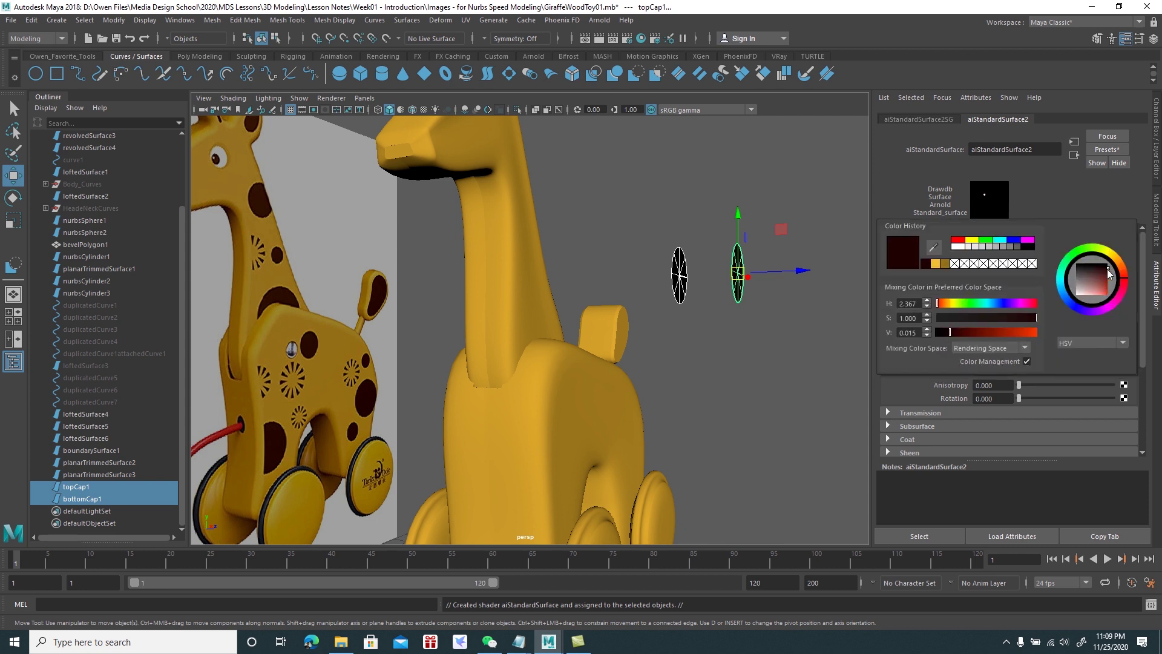
drag(1109, 274, 1111, 275)
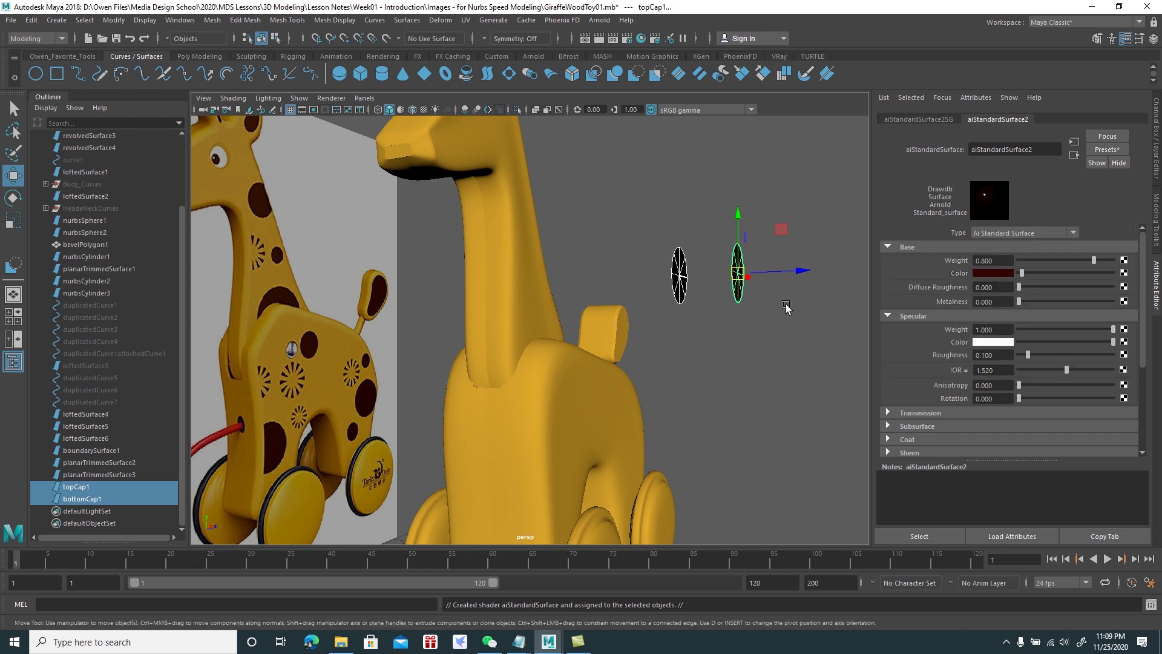
scroll(786, 308, down, 5)
mouse_move(701, 303)
alt+mouse_down()
mouse_move(648, 293)
mouse_move(641, 309)
mouse_move(735, 304)
mouse_move(723, 321)
alt+mouse_up()
Move bottomCap1 onto the giraffe's neck and scale topCap1 down slightly
click(684, 342)
click(645, 315)
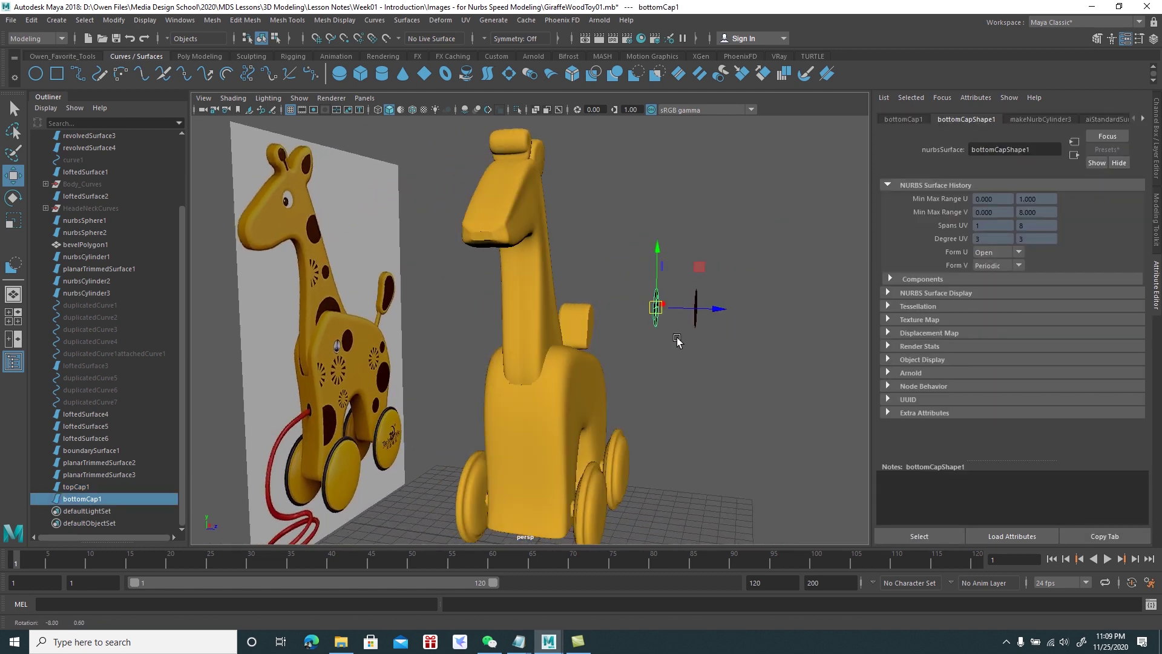
mouse_move(690, 307)
mouse_down()
mouse_move(527, 302)
mouse_move(571, 329)
mouse_up()
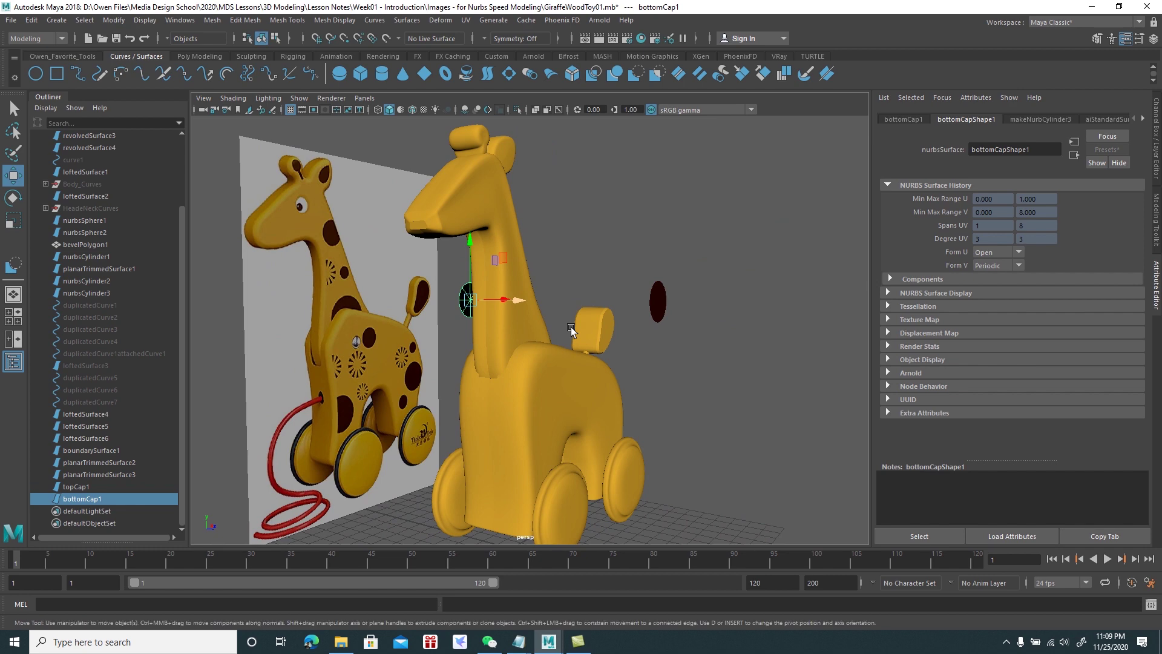
click(658, 302)
mouse_move(658, 302)
alt+mouse_down()
mouse_move(609, 341)
mouse_move(555, 355)
mouse_move(609, 351)
alt+mouse_up()
key(r)
key(w)
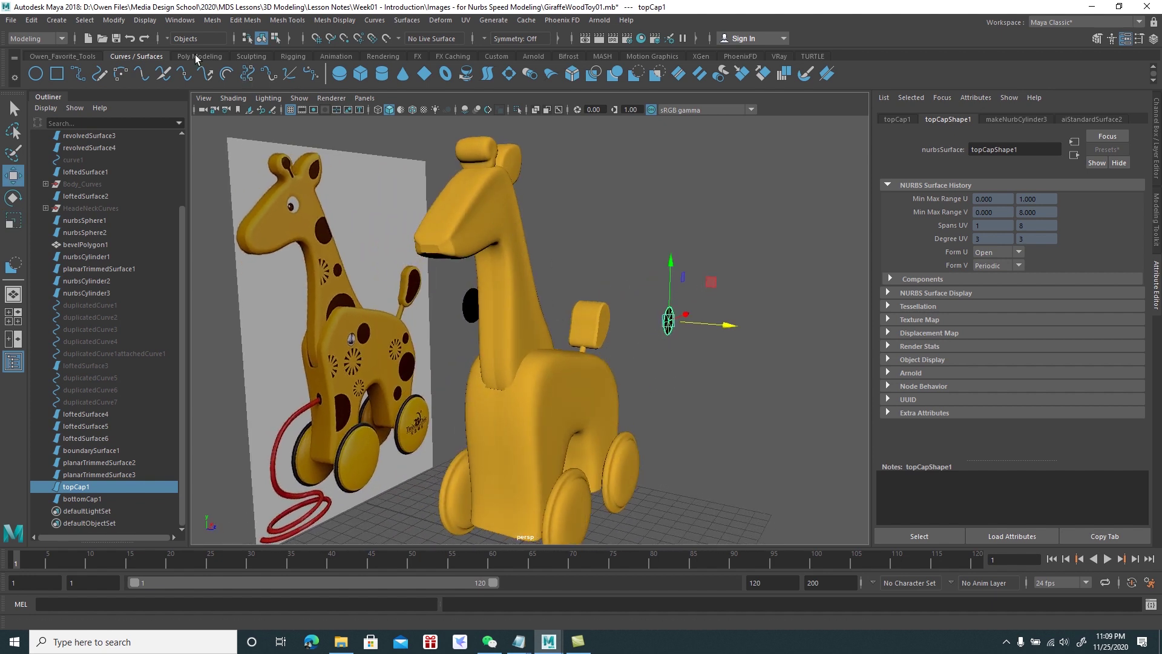
Snap topCap1 onto the side of the body with Snap Together Tool, nudged along X
click(594, 178)
click(114, 20)
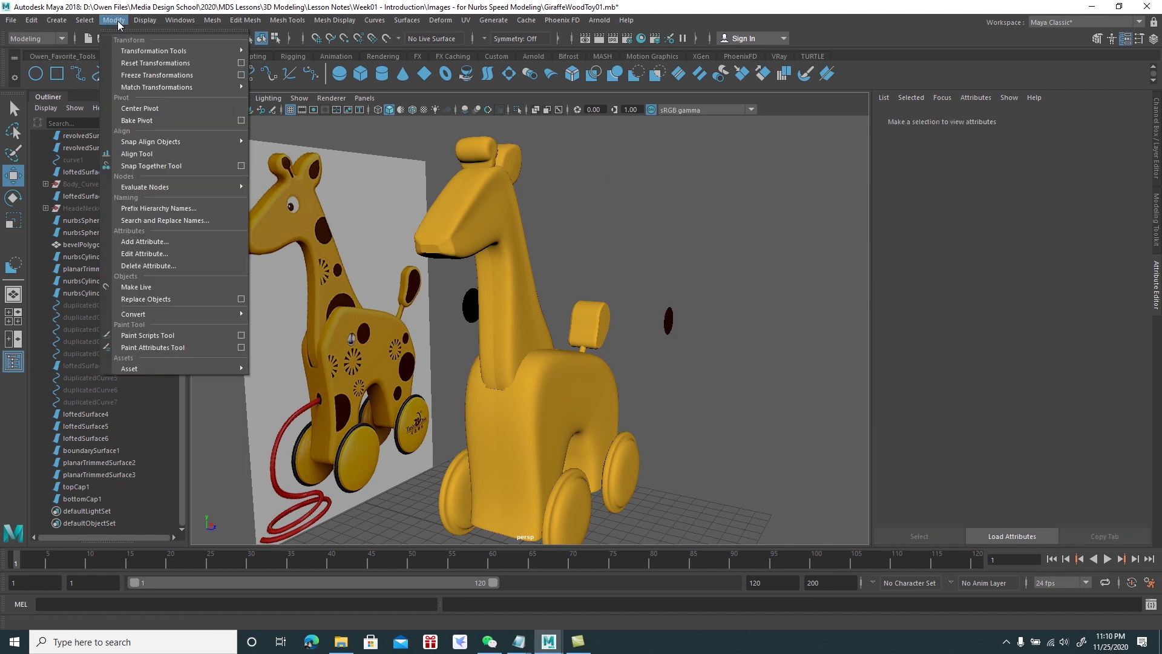
click(158, 166)
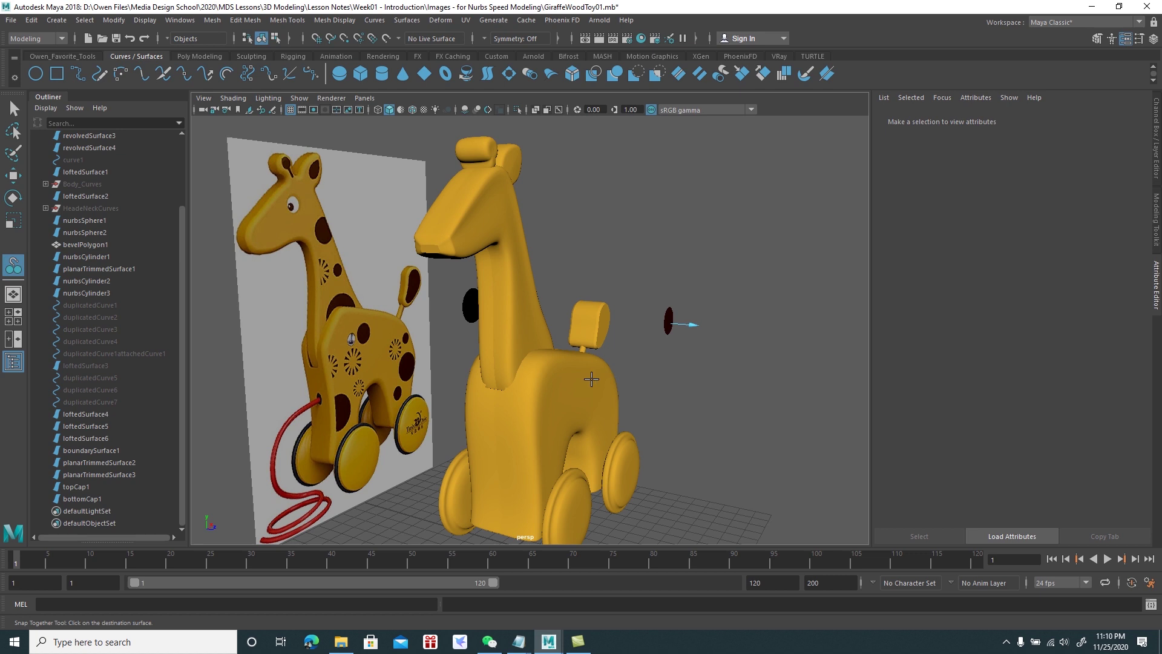
click(567, 374)
key(Return)
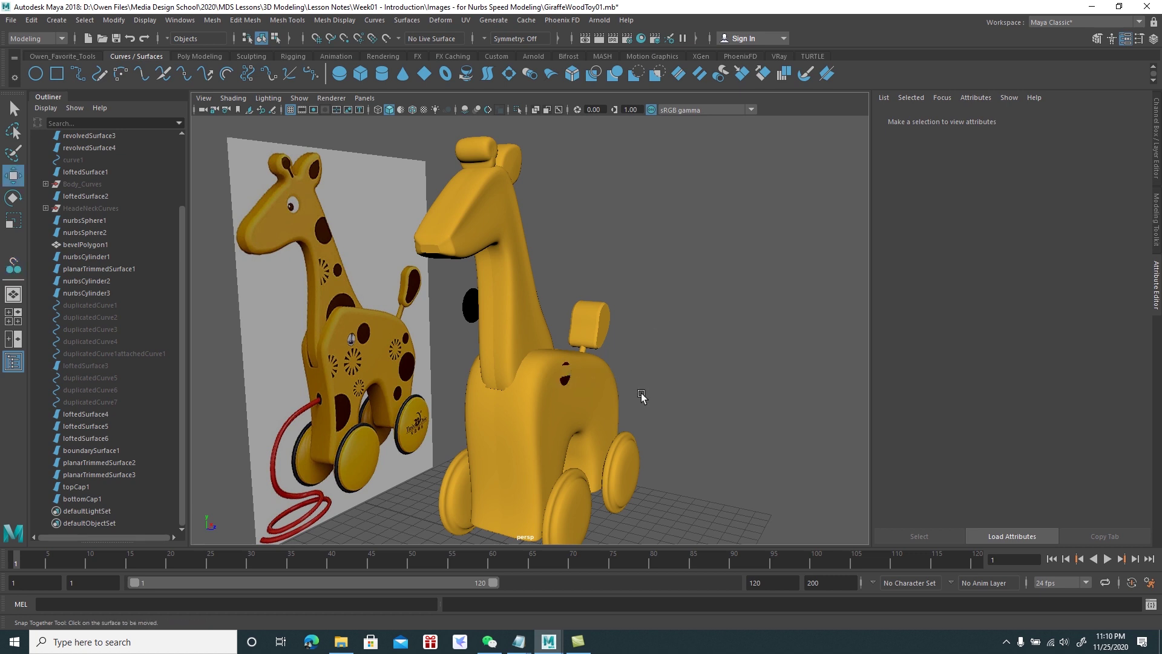
scroll(681, 436, up, 3)
scroll(634, 380, up, 2)
click(620, 376)
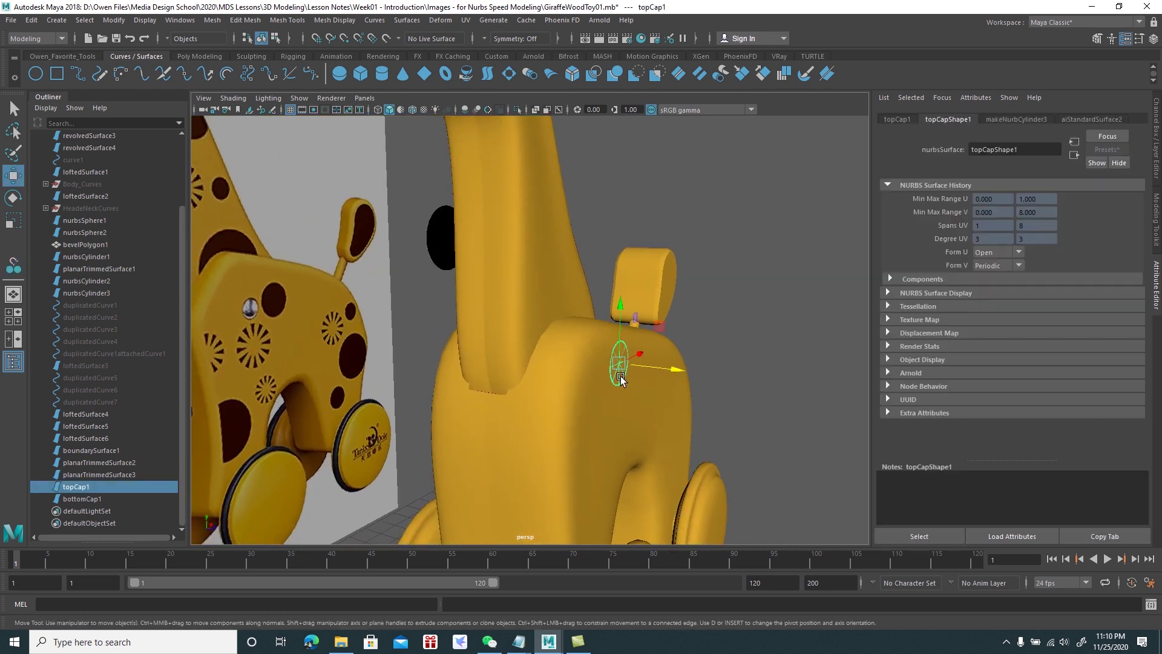
drag(652, 367, 653, 369)
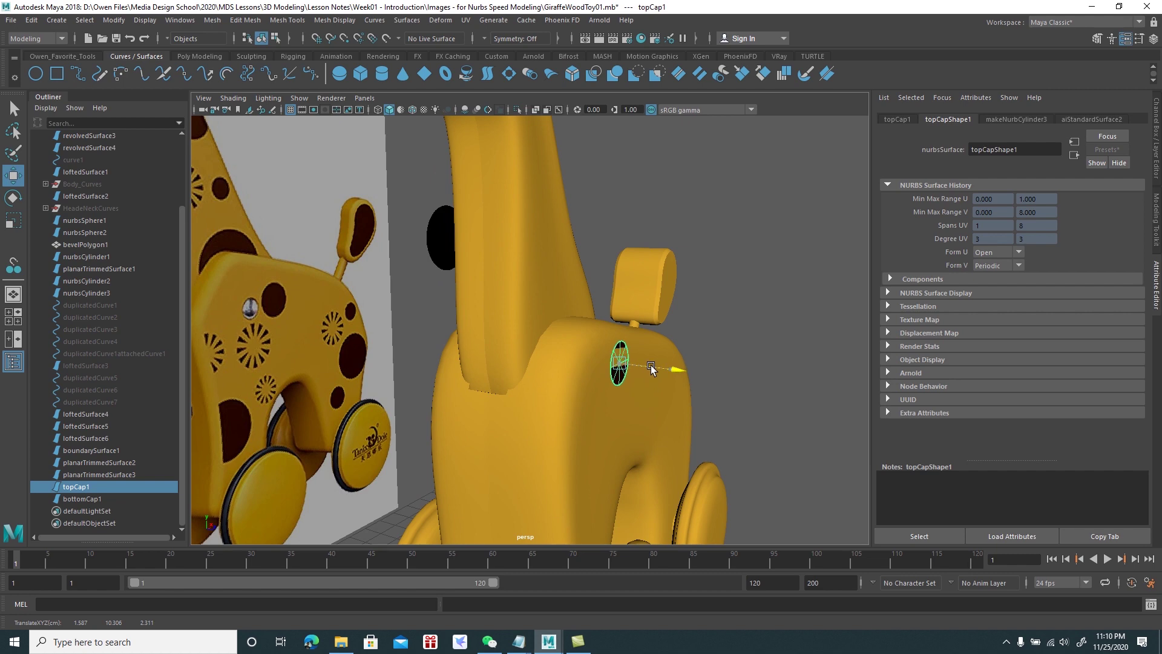
mouse_move(651, 368)
alt+mouse_down()
mouse_move(668, 337)
mouse_move(641, 347)
mouse_move(653, 367)
mouse_move(555, 366)
alt+mouse_up()
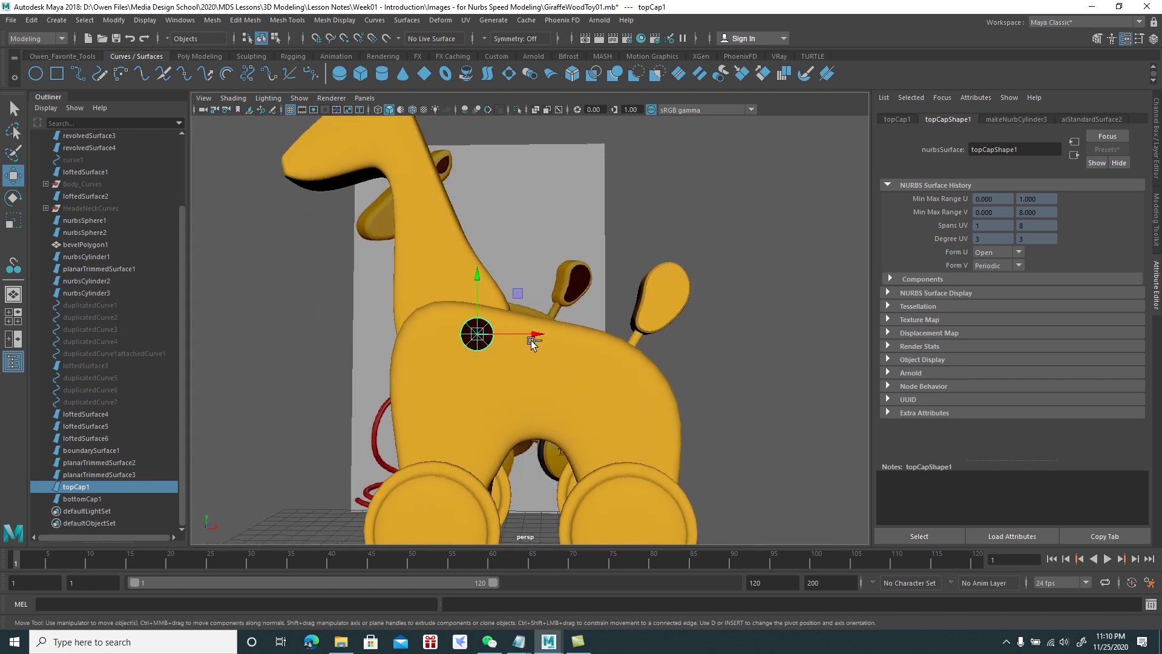
Duplicate the spot twice, placing one lower on the body and a smaller one higher
key(ctrl+d)
mouse_move(517, 294)
mouse_down()
mouse_move(686, 384)
mouse_move(643, 429)
mouse_move(597, 421)
mouse_move(653, 434)
mouse_move(619, 403)
mouse_up()
key(r)
key(w)
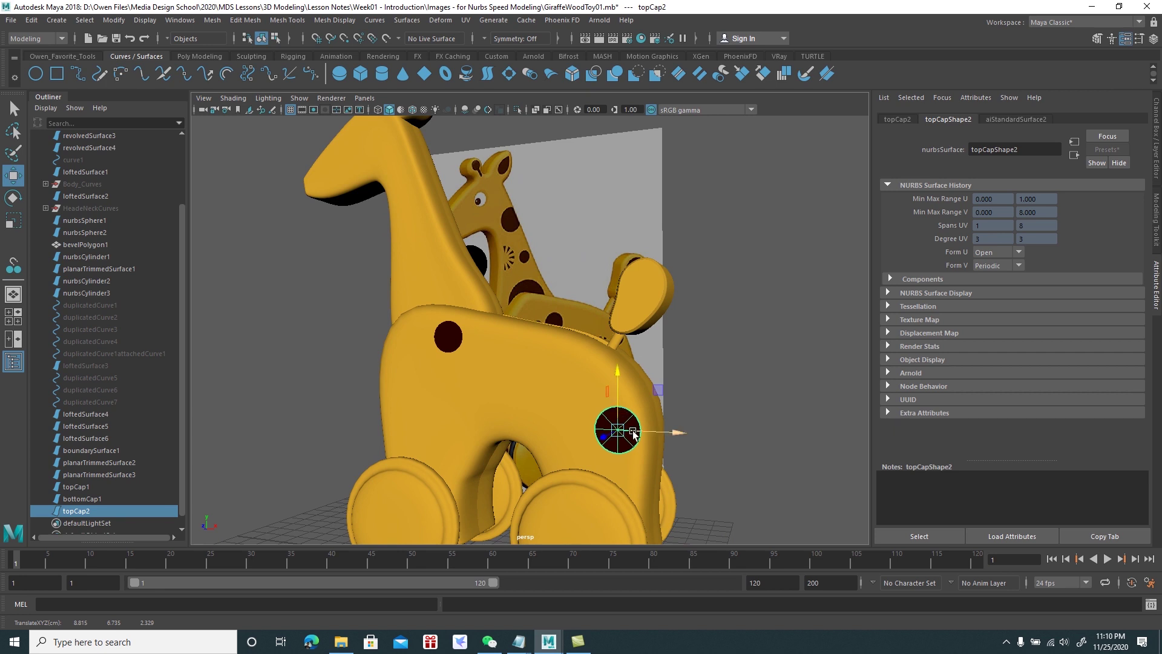
key(ctrl+d)
middle_drag(633, 434, 637, 339)
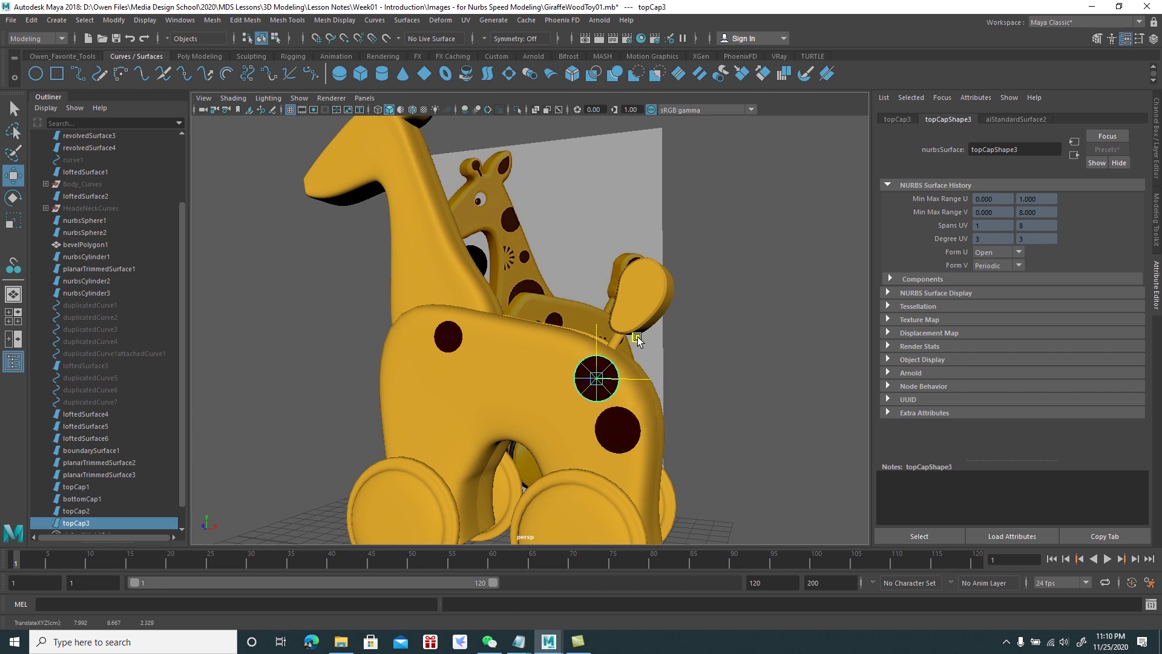
key(r)
mouse_move(597, 379)
mouse_down()
mouse_move(588, 410)
mouse_move(546, 415)
mouse_move(599, 414)
mouse_up()
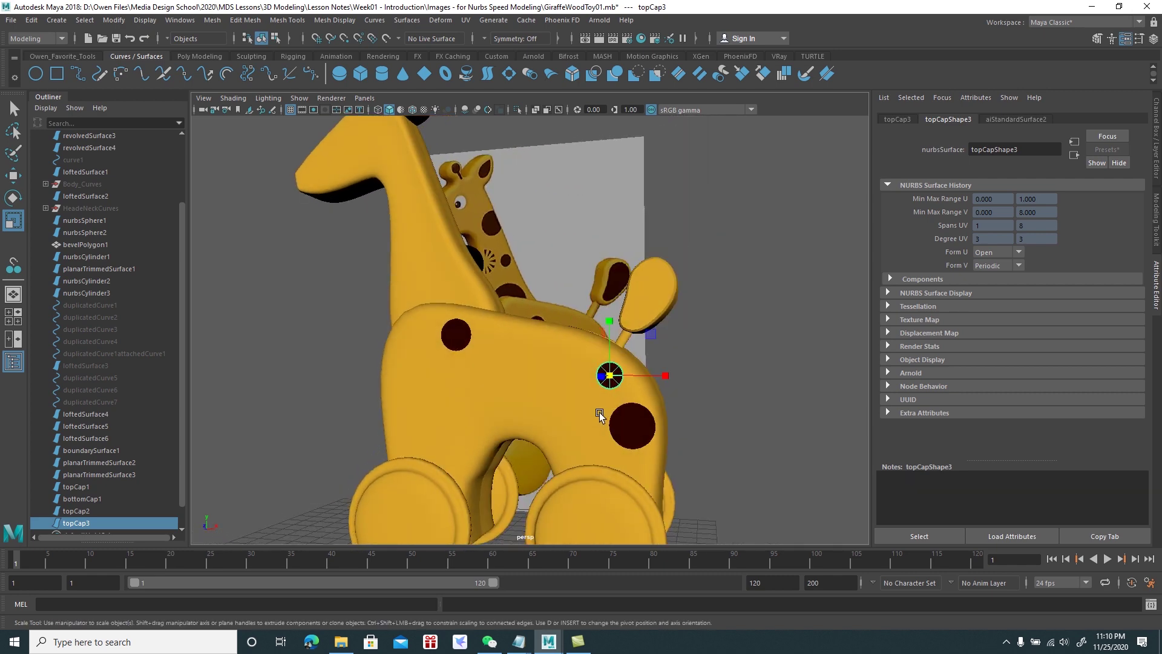
Add a third spot copy and move it lower onto the body
key(ctrl+d)
middle_drag(645, 344, 650, 344)
key(ctrl+z)
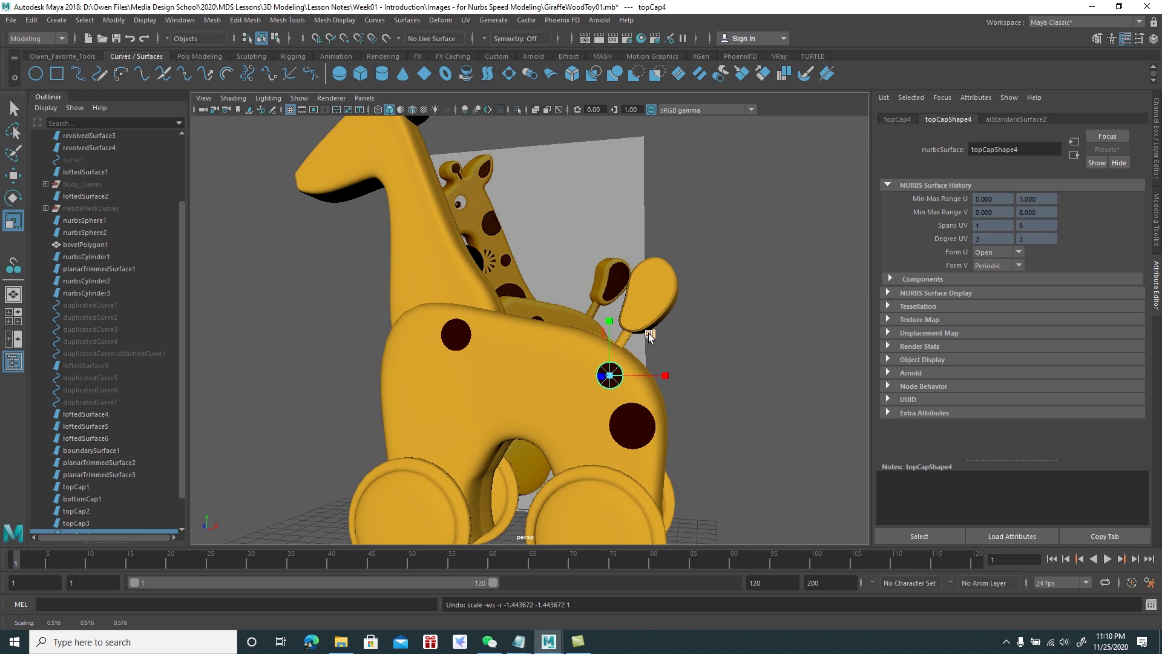
key(w)
middle_drag(651, 332, 632, 404)
key(r)
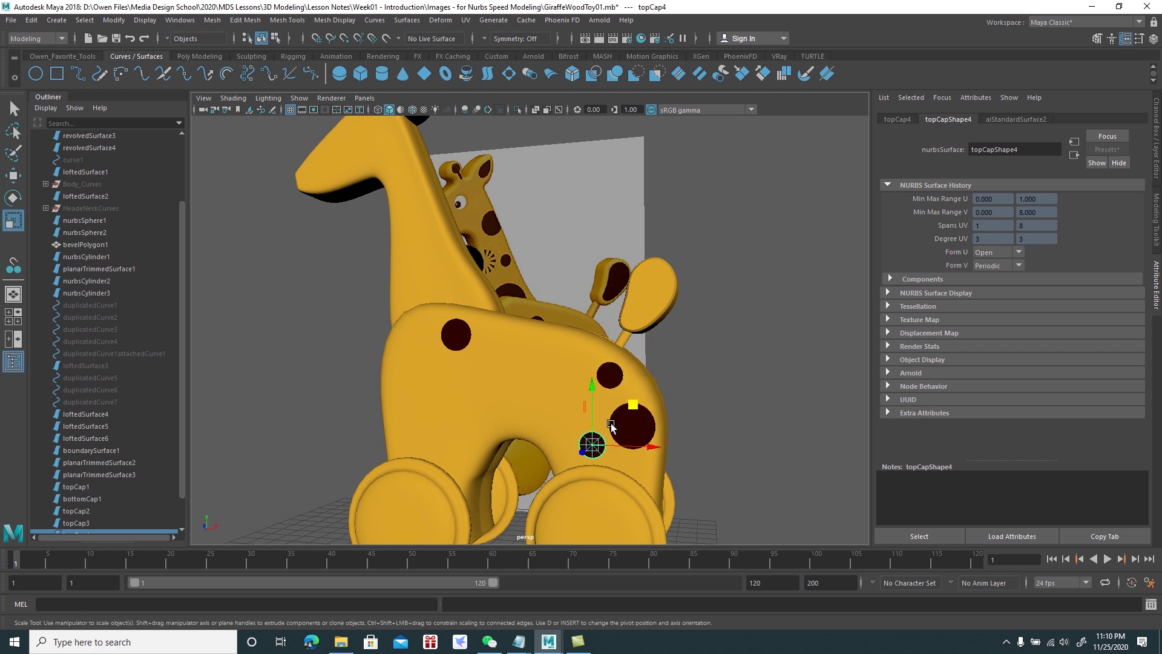
mouse_move(592, 447)
alt+mouse_down()
mouse_move(565, 454)
mouse_move(550, 427)
mouse_move(581, 438)
mouse_move(529, 399)
mouse_move(542, 391)
alt+mouse_up()
key(w)
On the giraffe's other side, enlarge a spot slightly and slide it left along the body
mouse_move(543, 416)
alt+mouse_down()
mouse_move(539, 426)
mouse_move(524, 331)
alt+mouse_up()
click(511, 295)
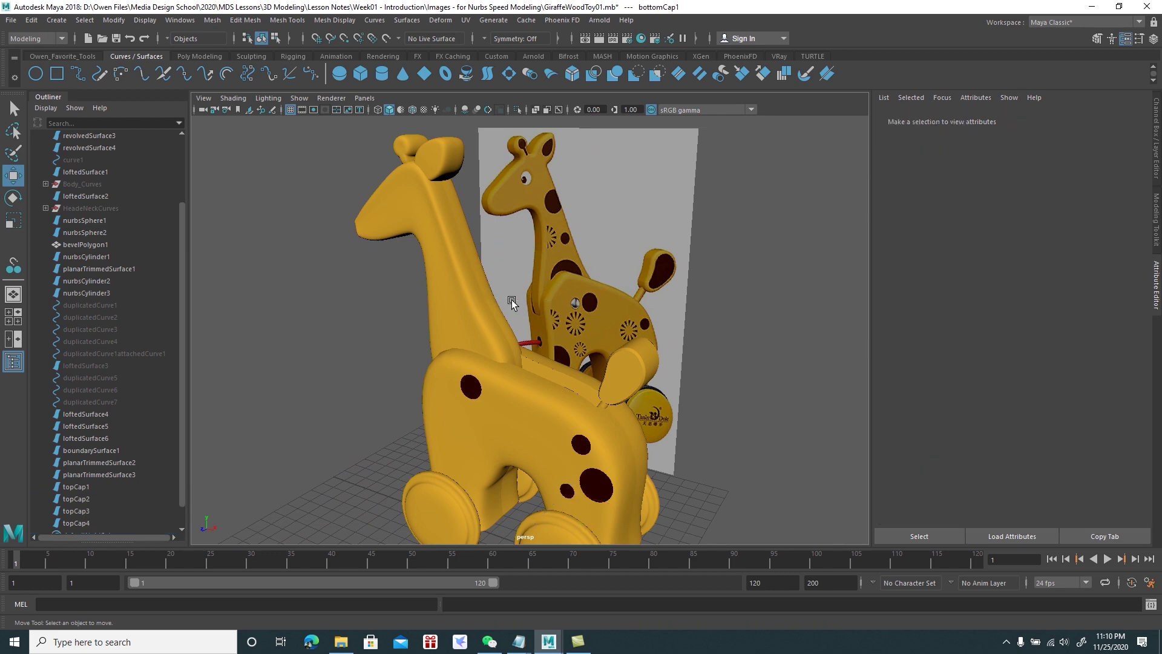
click(473, 395)
mouse_move(473, 395)
alt+mouse_down()
mouse_move(542, 373)
mouse_move(557, 353)
mouse_move(527, 356)
mouse_move(539, 345)
alt+mouse_up()
click(558, 336)
key(r)
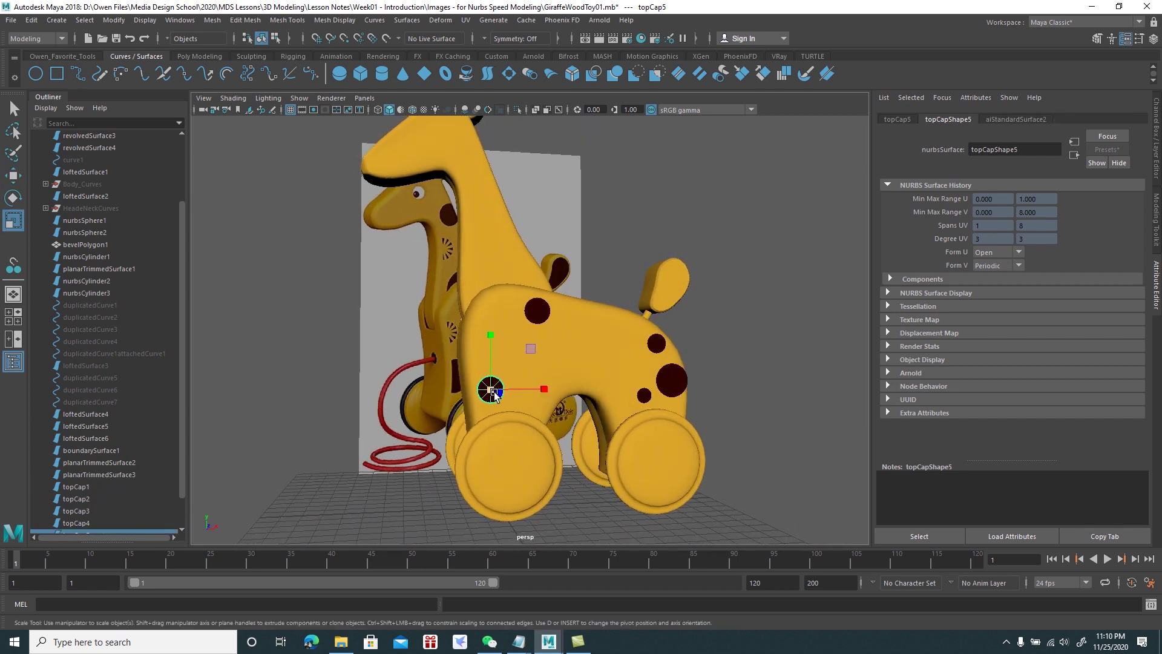
drag(490, 389, 505, 379)
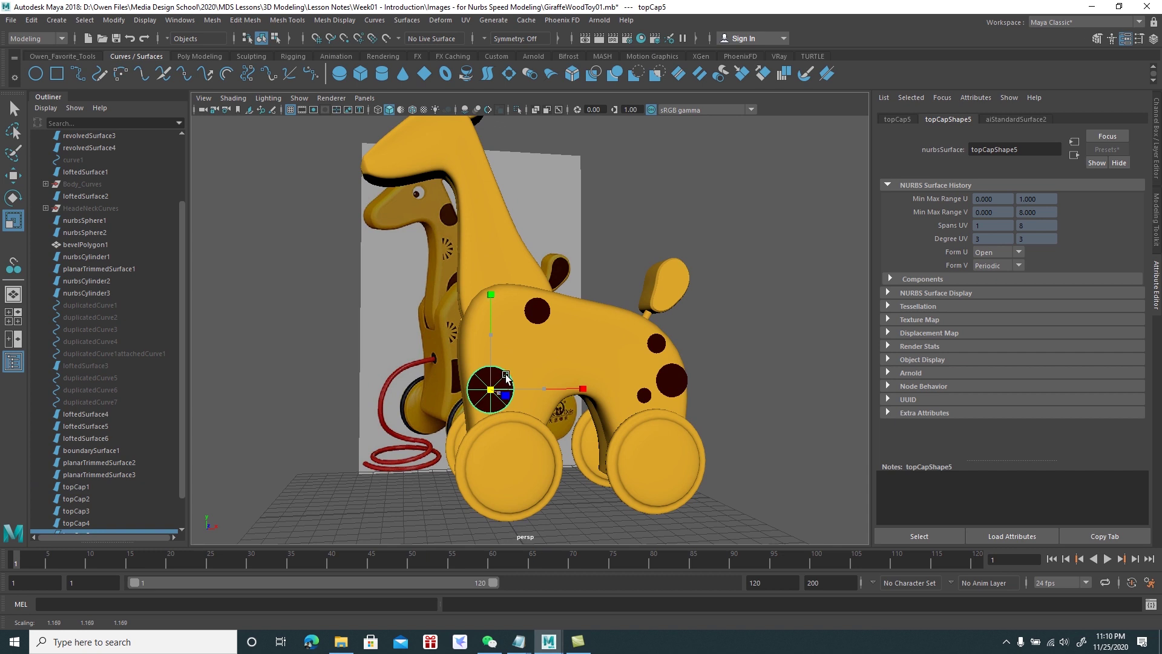
key(w)
drag(529, 389, 518, 390)
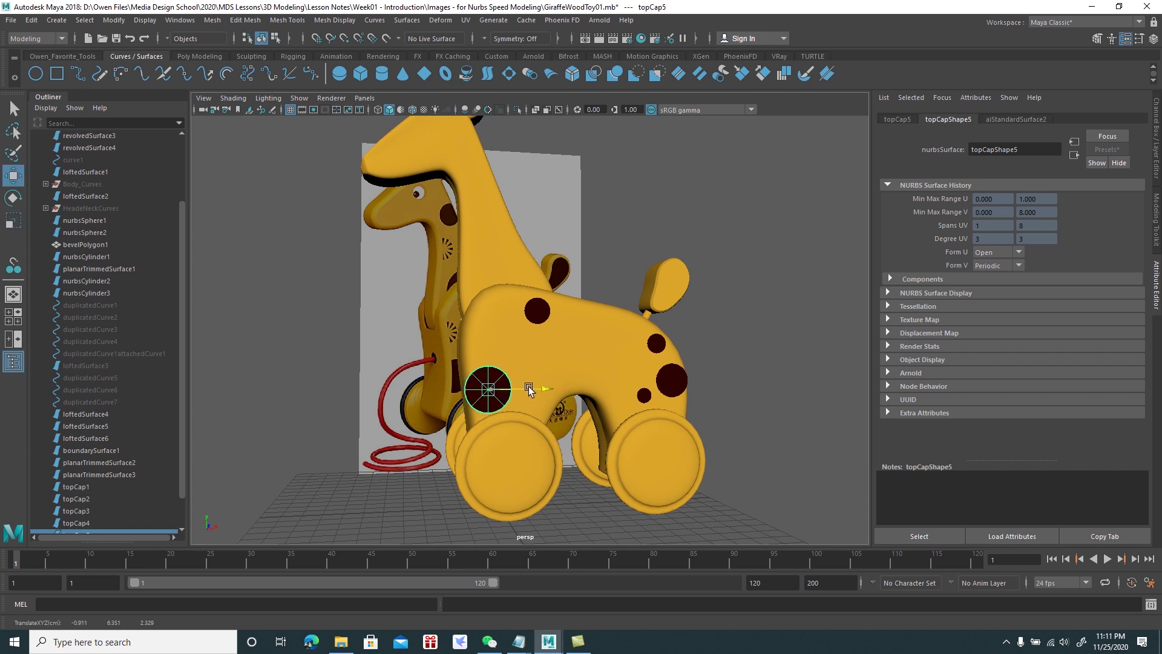
key(e)
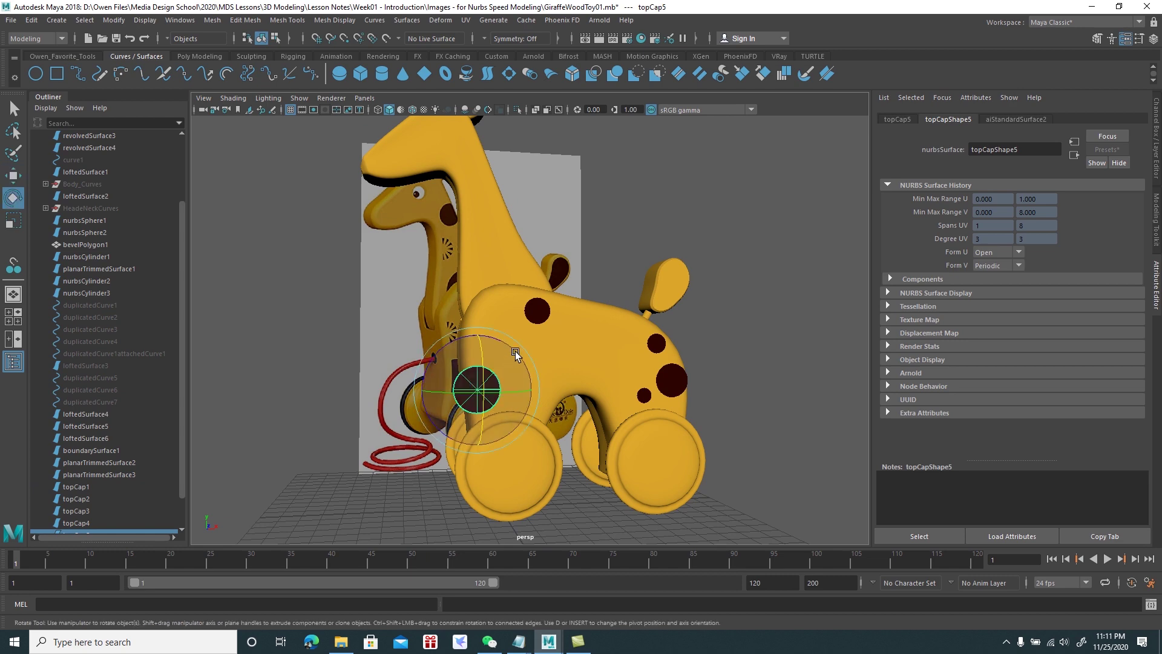
key(w)
Orbit around the giraffe to inspect the other spots
mouse_move(510, 356)
alt+mouse_down()
mouse_move(512, 373)
mouse_move(569, 377)
mouse_move(567, 398)
mouse_move(510, 397)
alt+mouse_up()
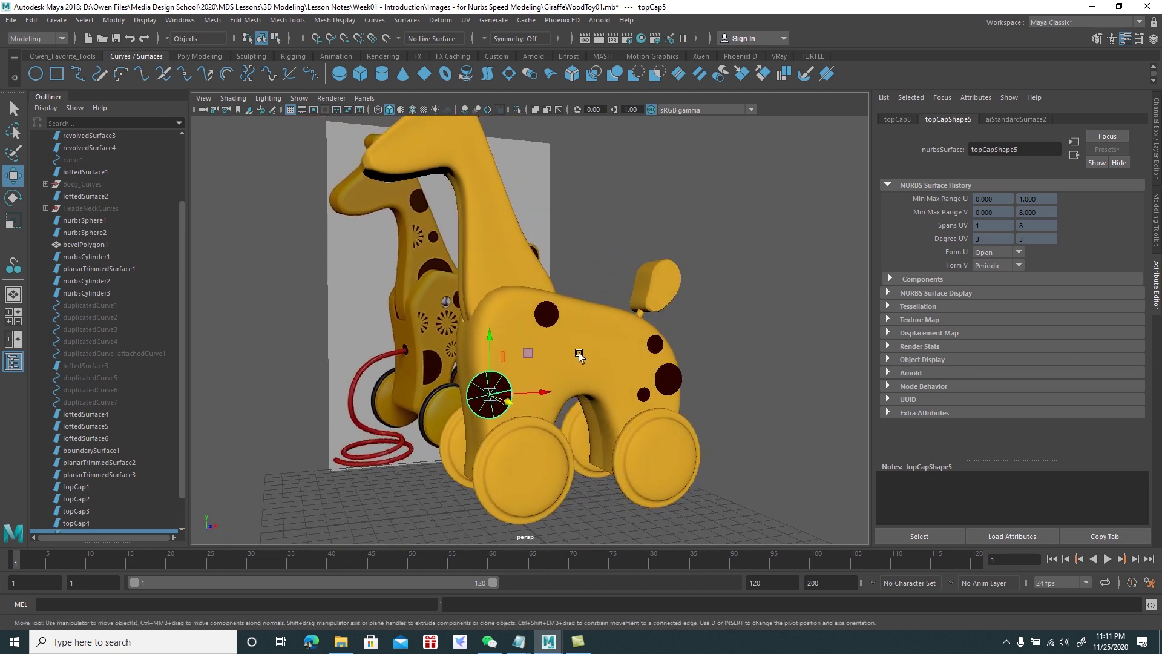
click(547, 321)
mouse_move(590, 279)
alt+mouse_down()
mouse_move(566, 296)
mouse_move(576, 249)
mouse_move(572, 321)
alt+mouse_up()
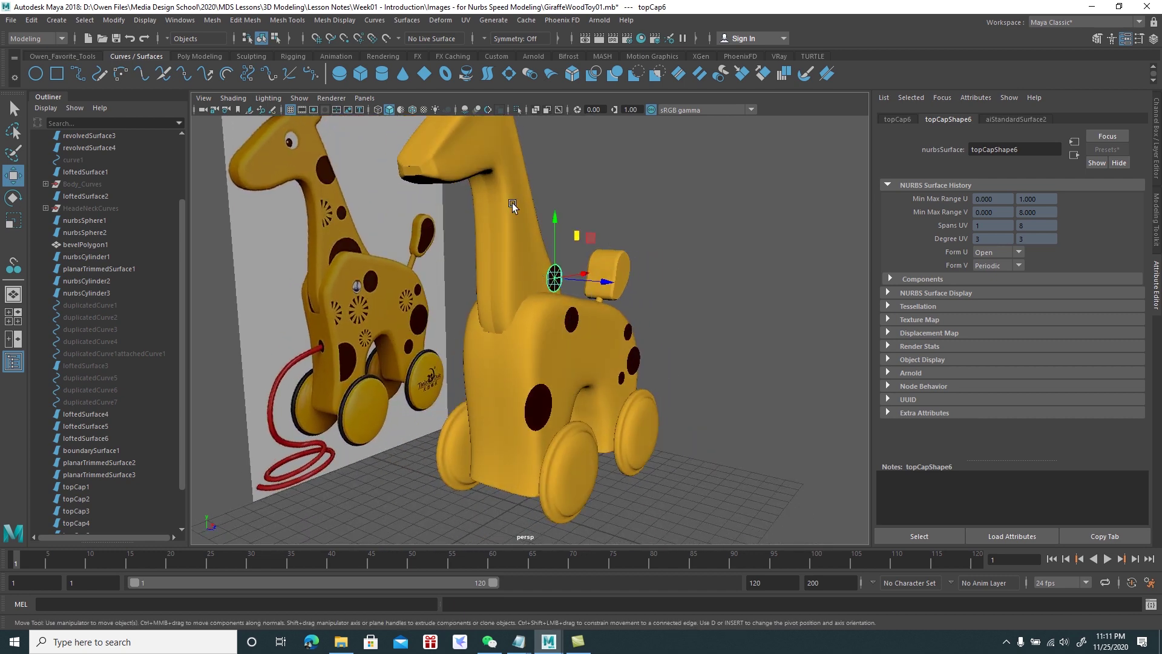
click(496, 181)
Snap the spot onto the neck with Snap Together Tool and select it
click(114, 20)
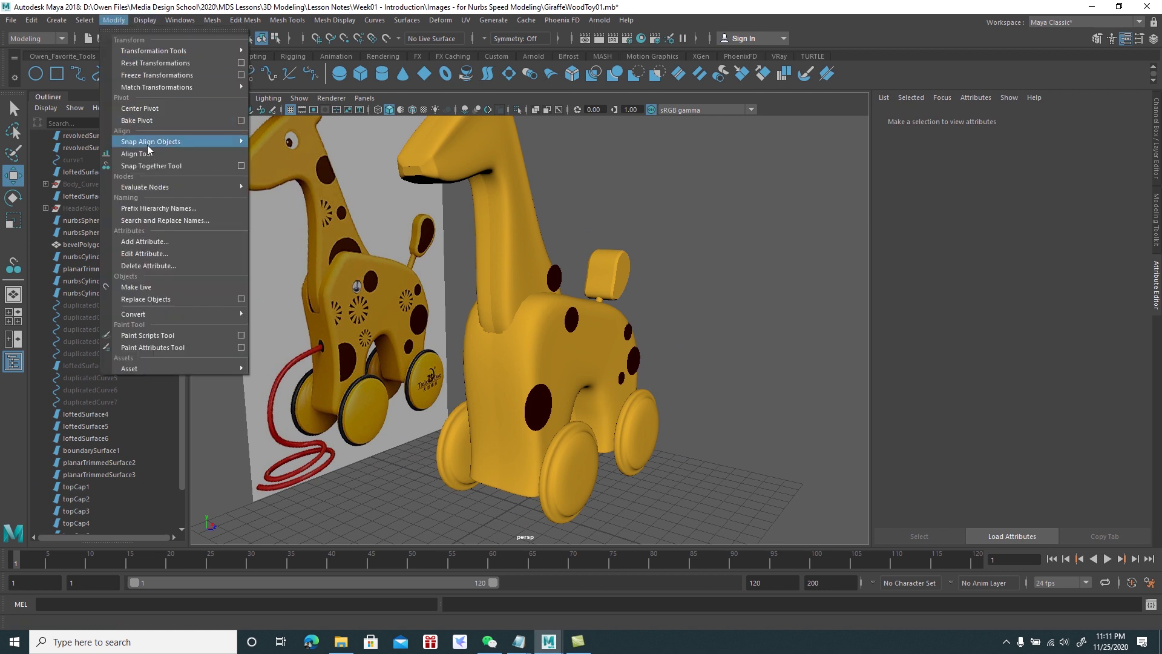
click(163, 167)
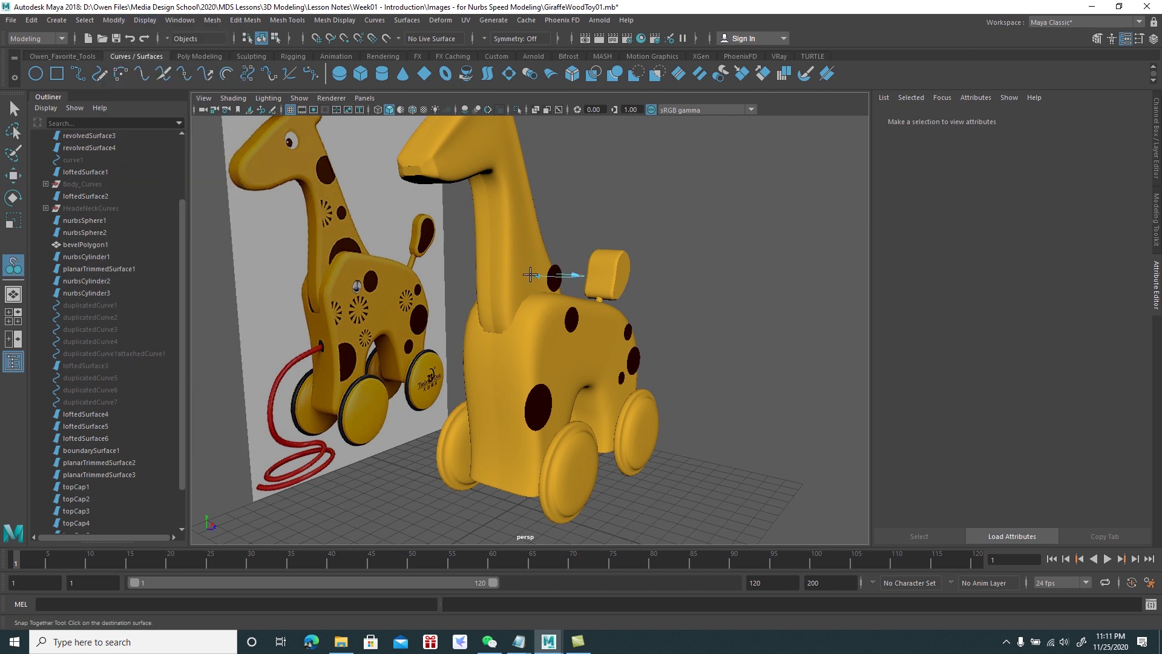
key(Return)
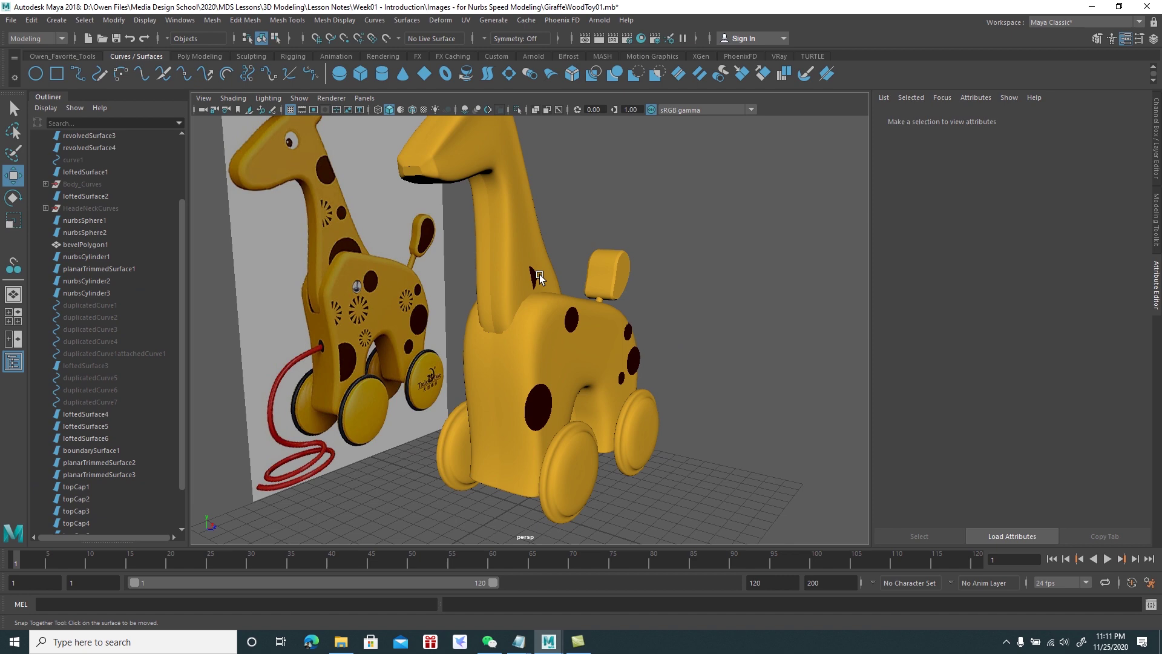
click(537, 280)
scroll(563, 315, up, 2)
scroll(596, 327, up, 2)
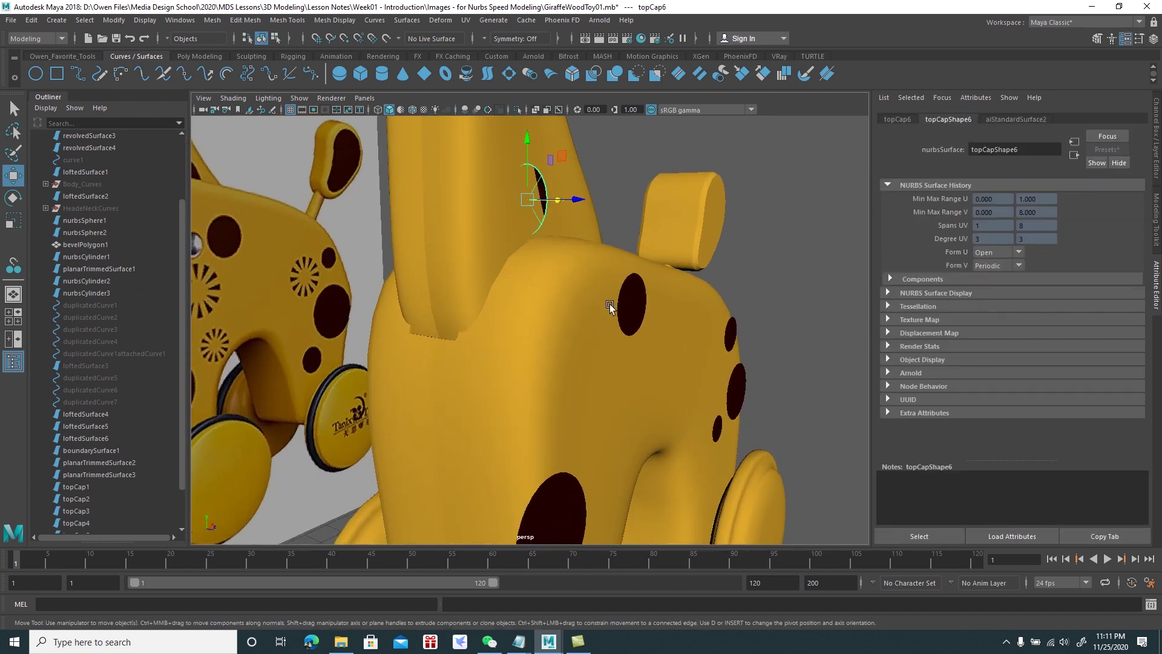
scroll(666, 345, up, 3)
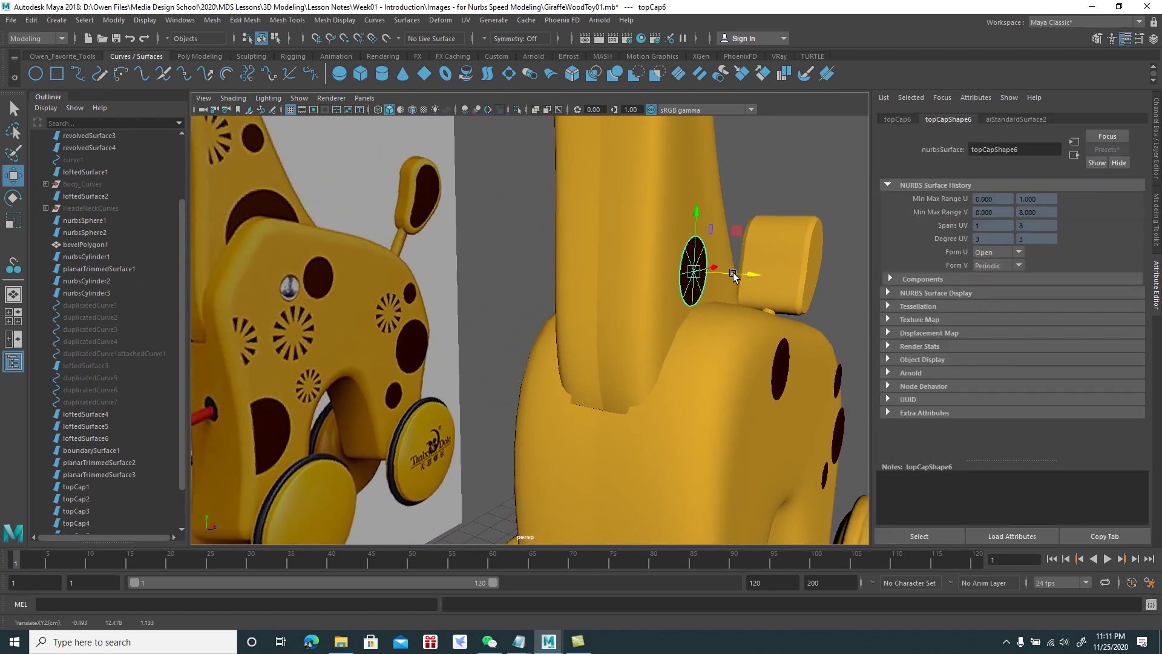
Move the neck spot further up the neck and adjust its size
alt+drag(726, 315, 673, 289)
key(r)
mouse_move(554, 298)
mouse_down()
mouse_move(644, 260)
mouse_move(652, 267)
mouse_move(657, 286)
mouse_move(624, 266)
mouse_move(630, 379)
mouse_up()
key(w)
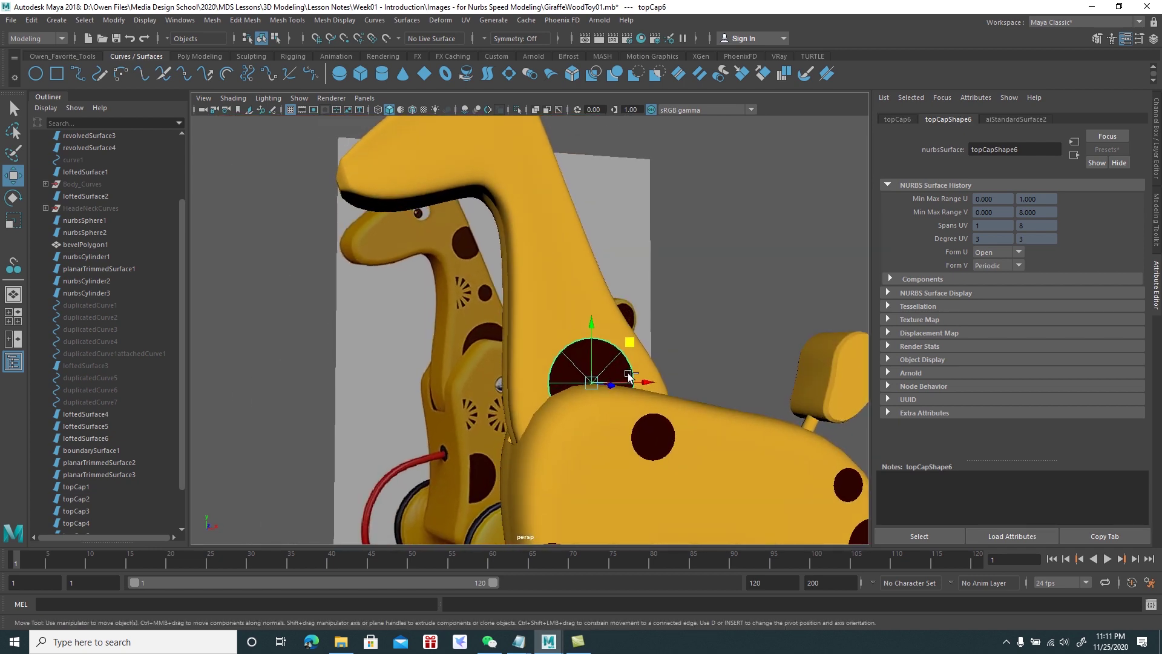
middle_drag(631, 351, 618, 260)
key(r)
drag(583, 288, 556, 335)
click(566, 329)
click(586, 291)
drag(586, 290, 693, 306)
key(w)
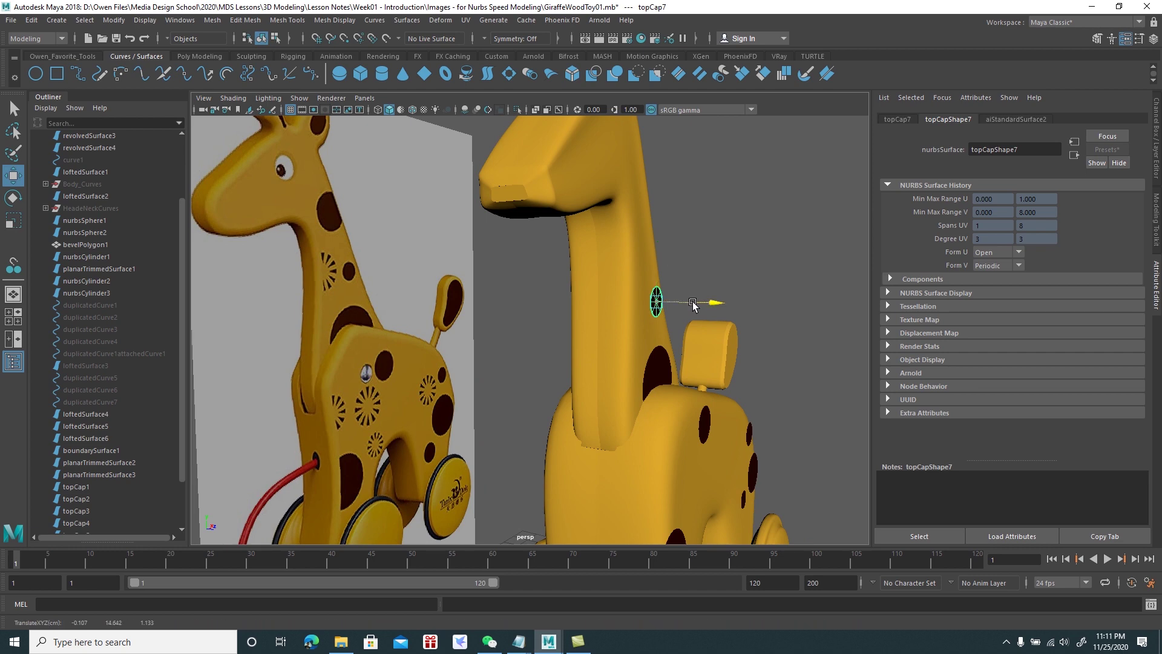
Duplicate the neck spot, move the copy higher up the neck and resize it
key(ctrl+d)
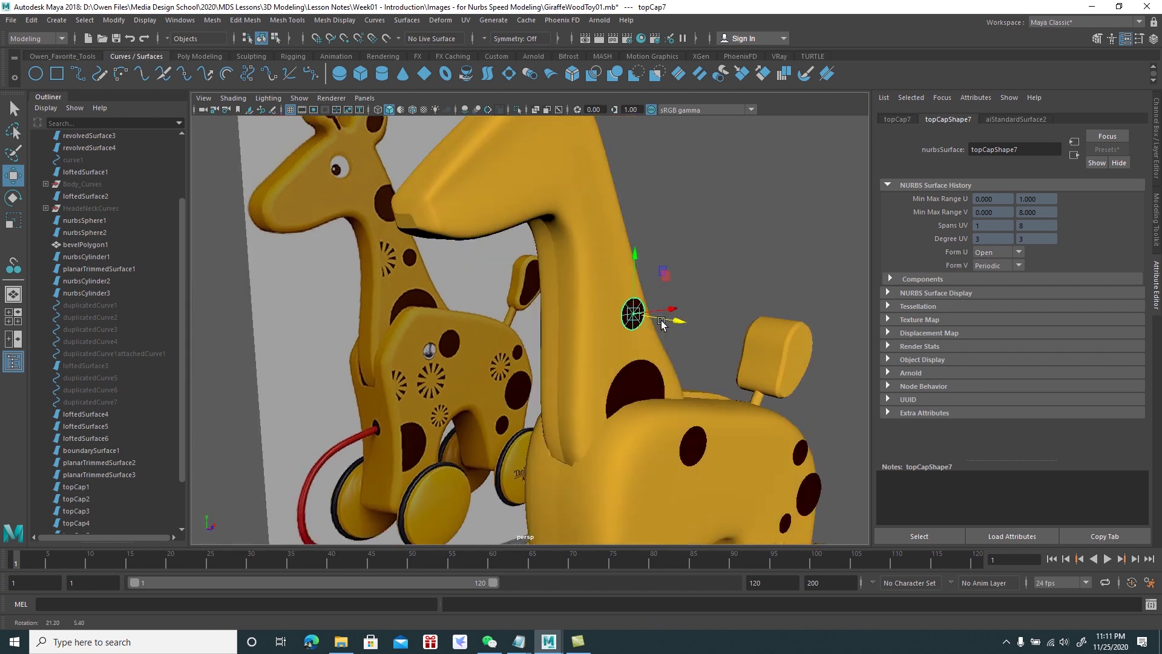
alt+drag(693, 308, 623, 307)
drag(610, 250, 569, 162)
key(r)
drag(529, 199, 534, 190)
key(w)
Orbit out to a side view of the toy and select the spot above a wheel
scroll(536, 200, down, 3)
mouse_move(532, 242)
alt+mouse_down()
mouse_move(594, 299)
mouse_move(587, 293)
alt+mouse_up()
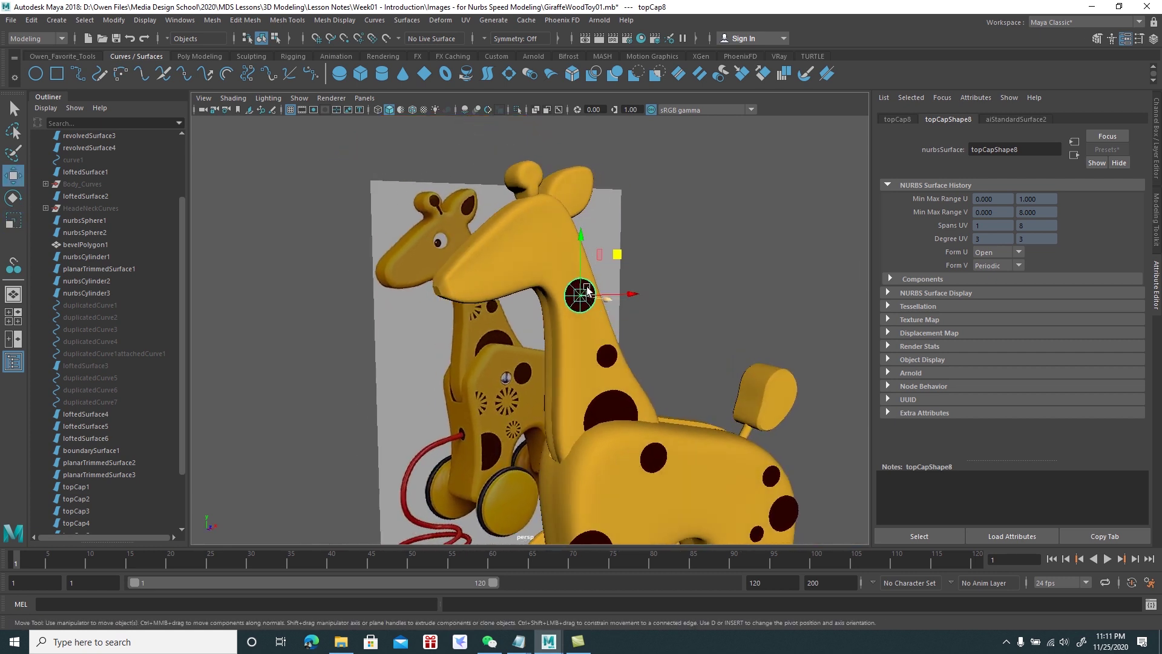
scroll(529, 197, down, 2)
alt+drag(529, 197, 601, 281)
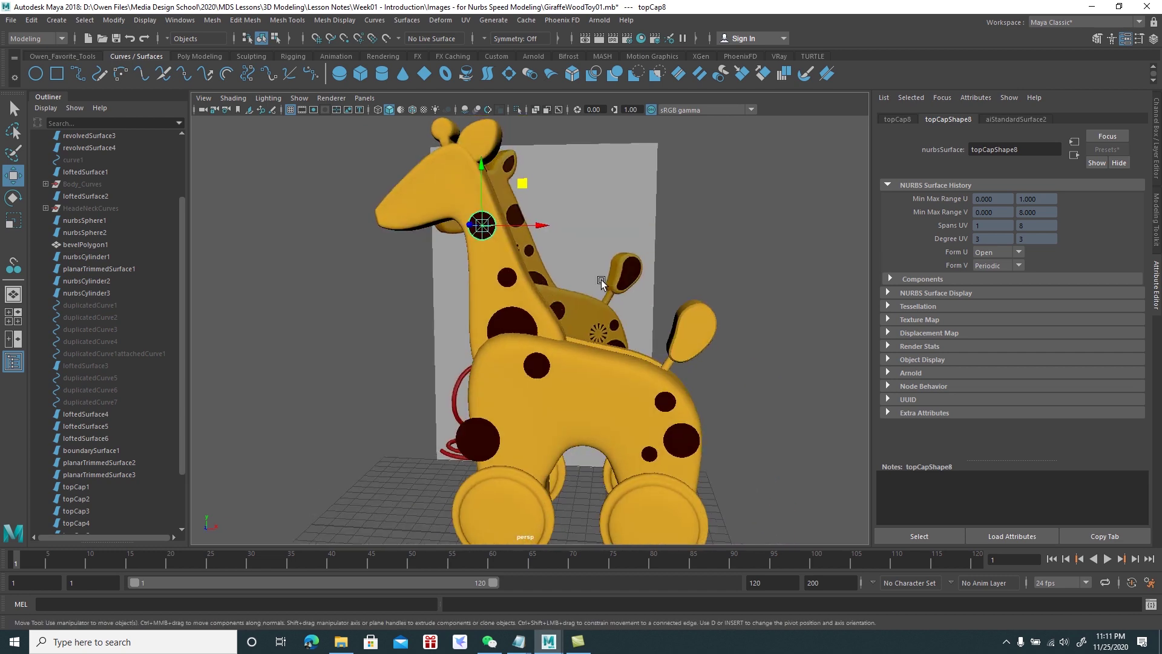
click(691, 334)
mouse_move(691, 334)
alt+mouse_down()
mouse_move(624, 345)
mouse_move(622, 377)
mouse_move(547, 444)
alt+mouse_up()
click(546, 444)
scroll(563, 418, up, 3)
scroll(579, 389, up, 2)
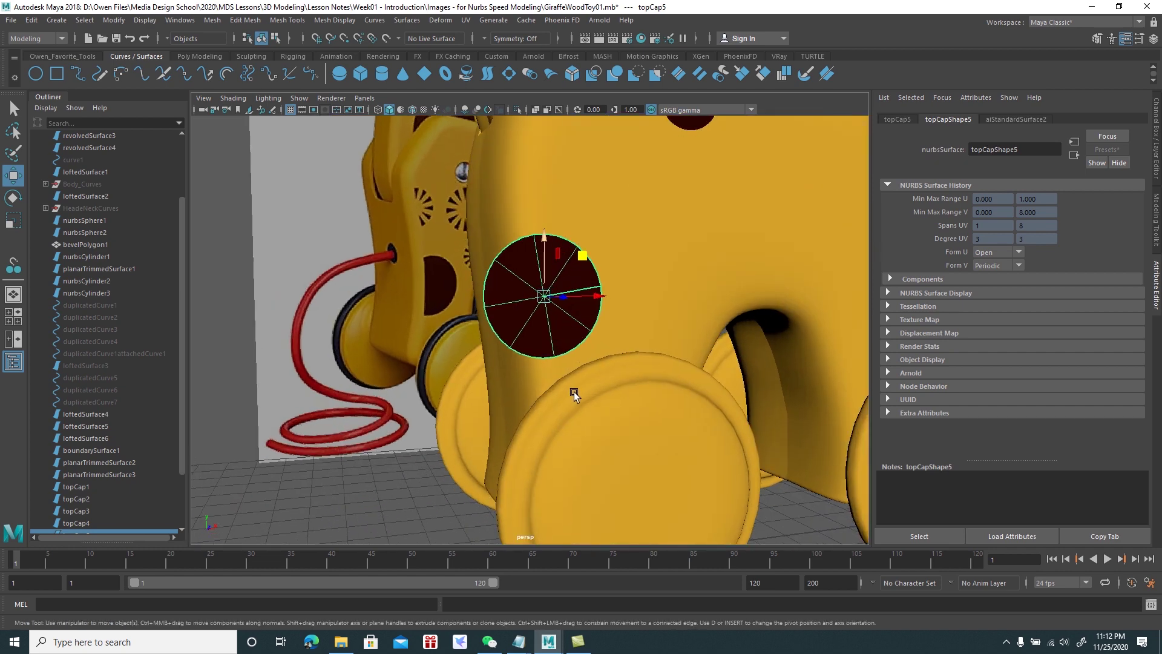
Detach the lower body spot along its middle isoparm
scroll(555, 382, up, 2)
right_click(504, 332)
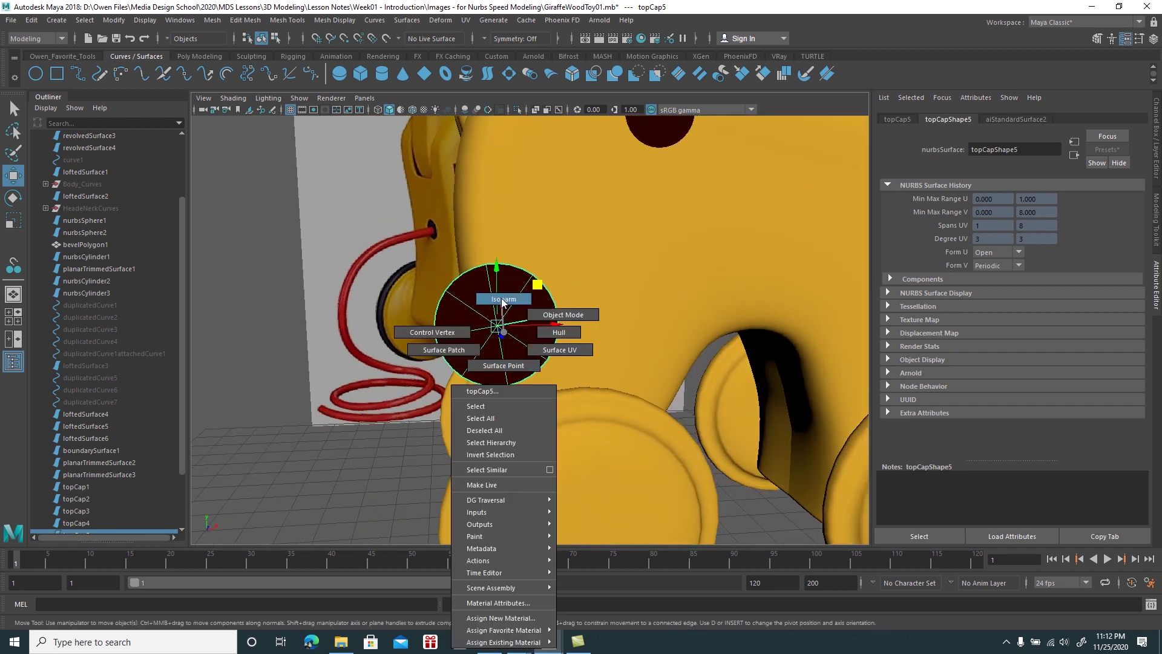
click(503, 301)
click(495, 322)
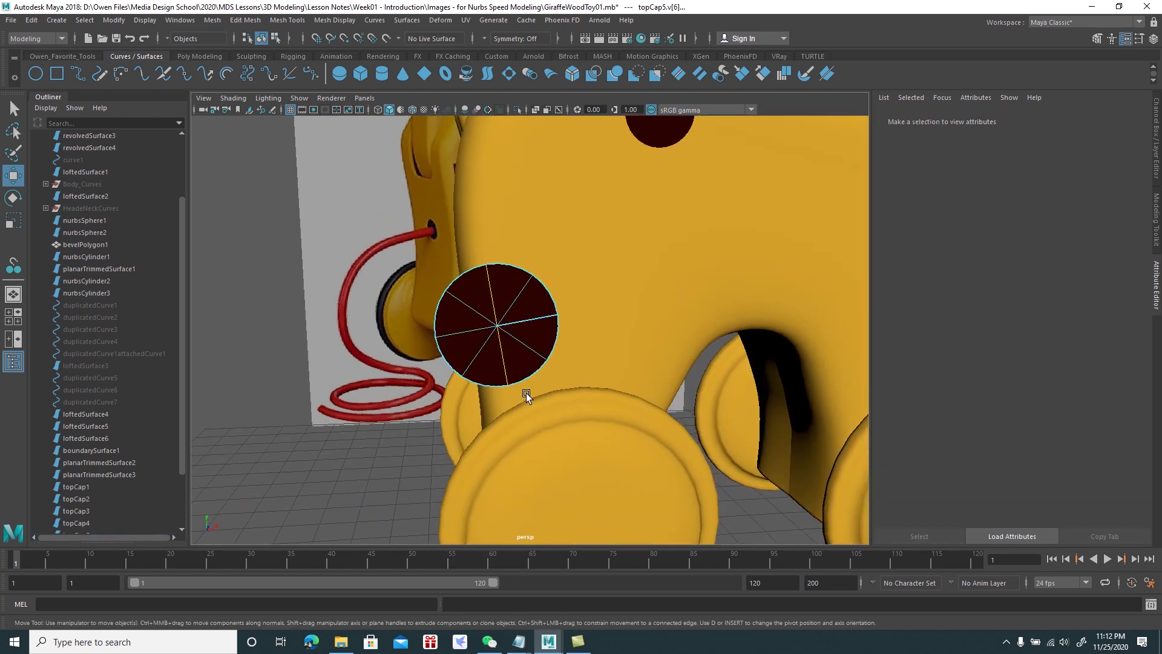
click(405, 19)
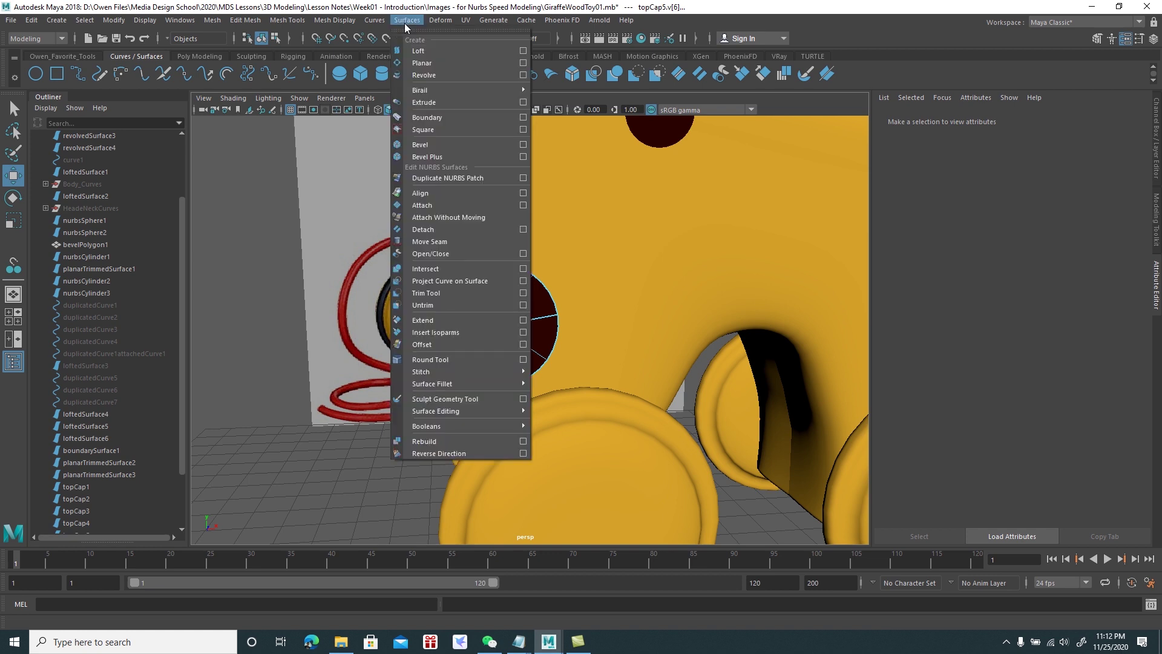
click(424, 229)
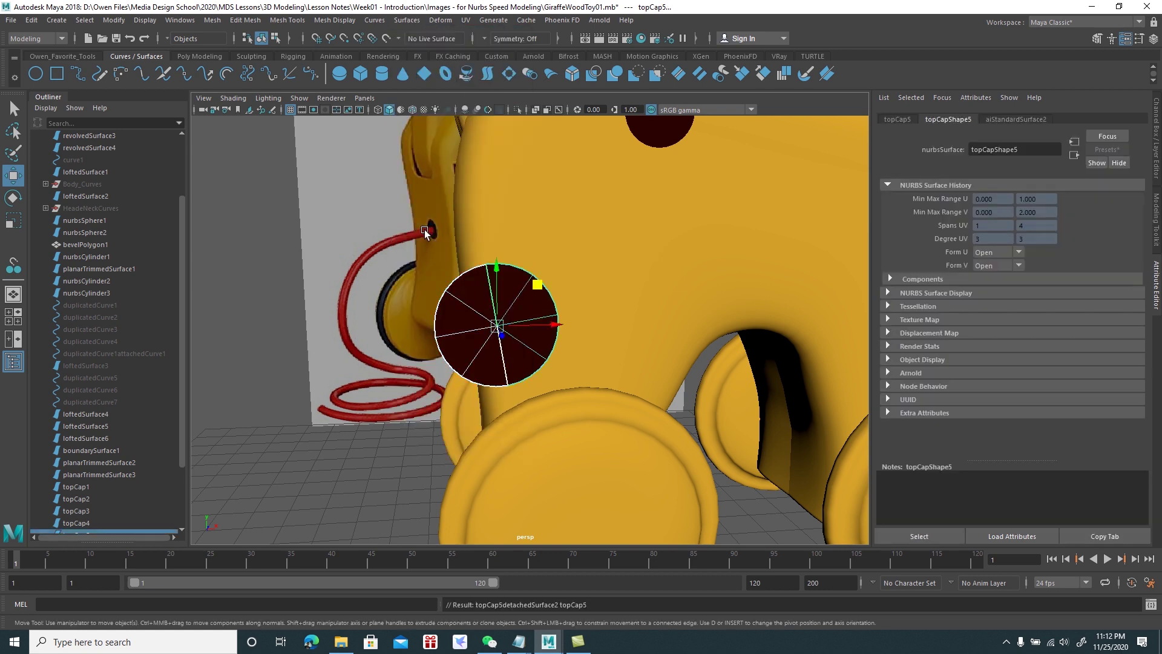
Delete the overhanging piece of the spot, leaving a half disc on the body
key(Delete)
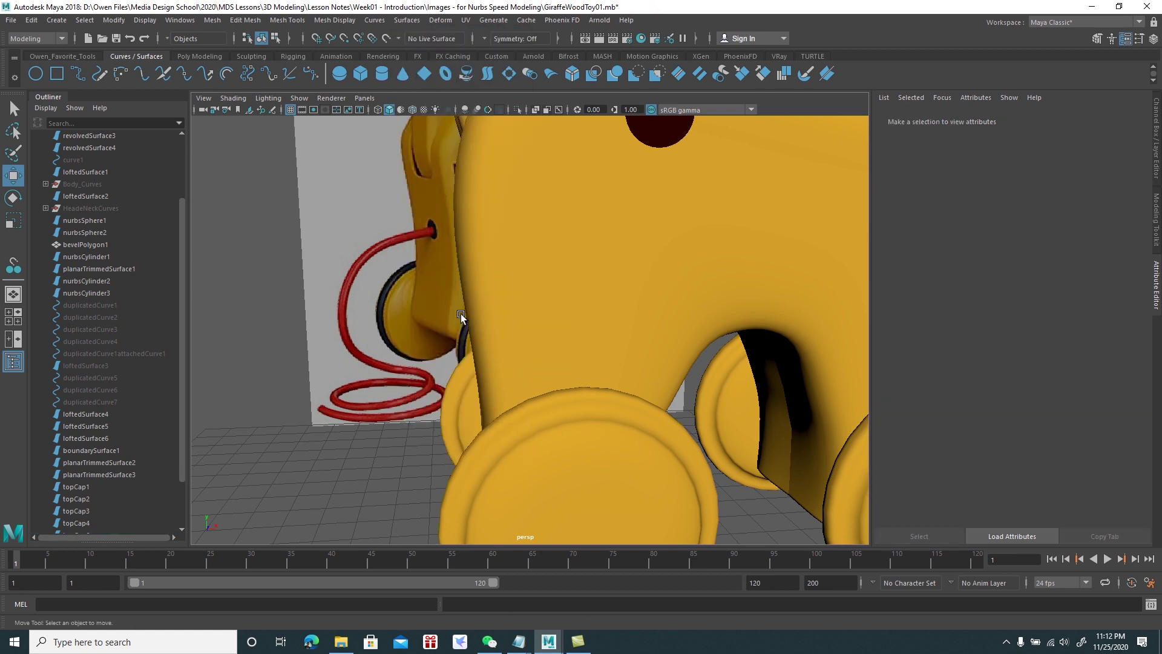
key(ctrl+z)
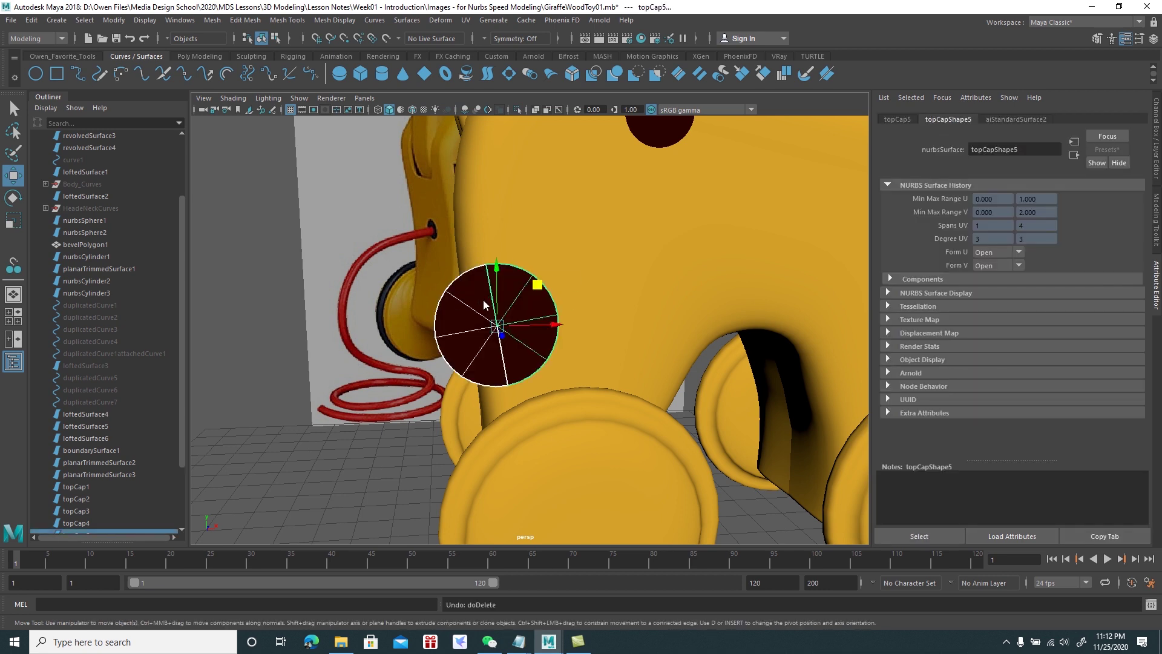
right_click(485, 305)
click(532, 283)
click(354, 468)
click(469, 362)
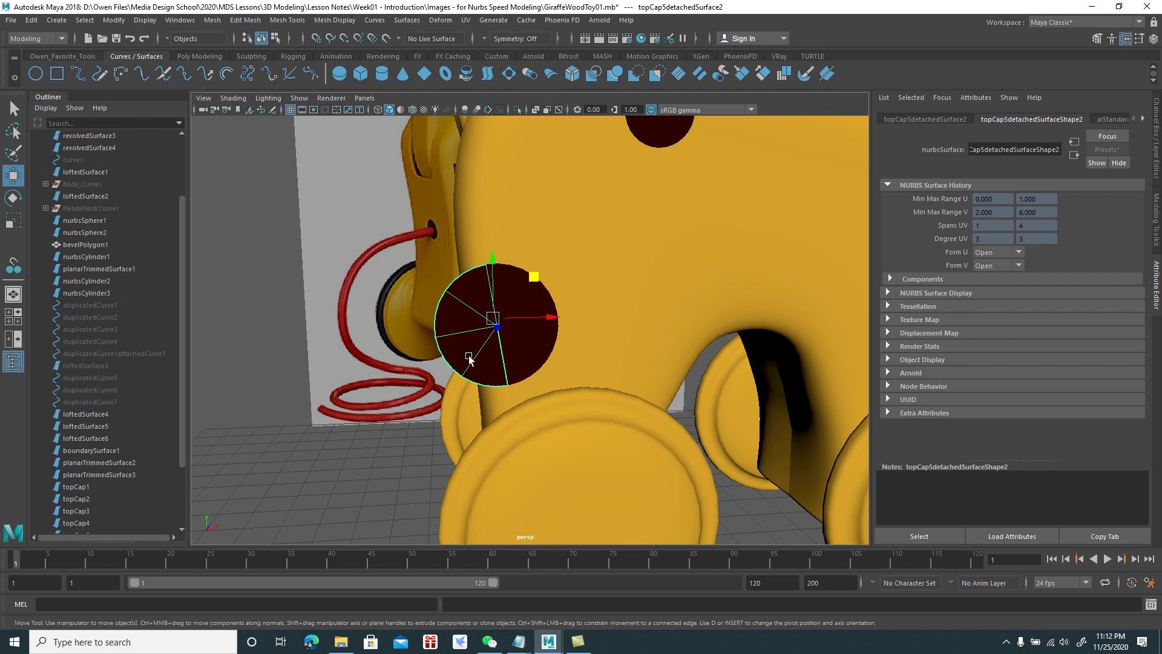
key(Delete)
click(527, 318)
Orbit out to view the whole toy and select the front wheel
scroll(521, 314, down, 5)
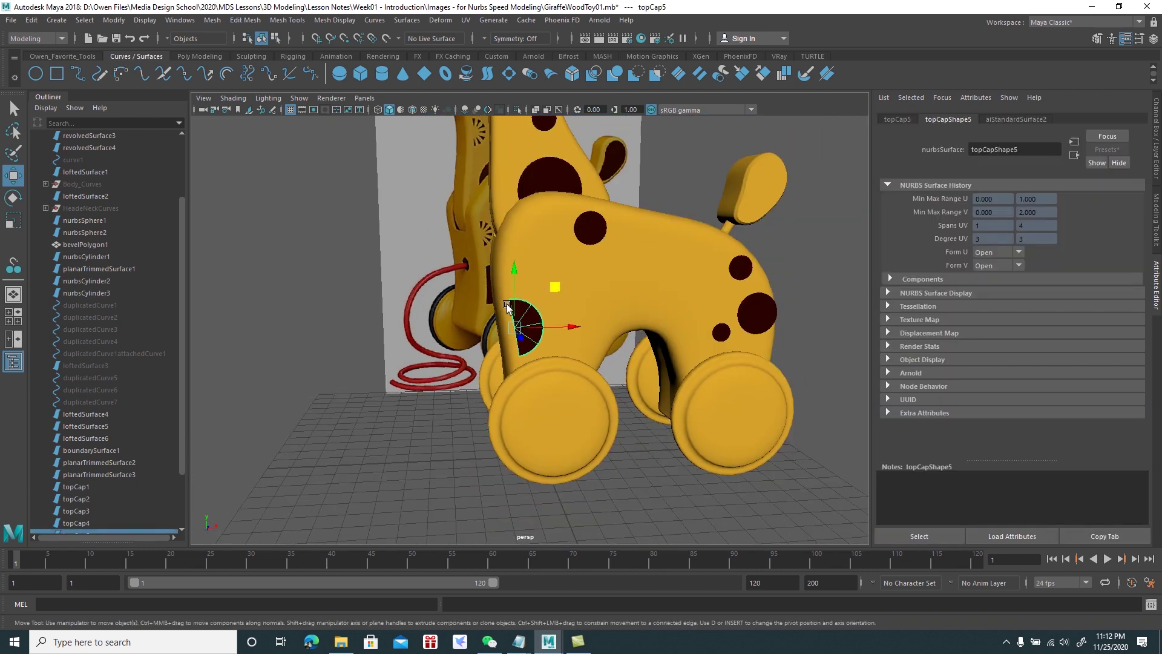
click(805, 268)
mouse_move(805, 269)
alt+mouse_down()
mouse_move(774, 282)
mouse_move(692, 230)
mouse_move(637, 333)
mouse_move(658, 329)
mouse_move(645, 241)
alt+mouse_up()
scroll(693, 407, up, 5)
click(640, 379)
Mark an isoparm position near the front wheel's outer edge
alt+drag(641, 379, 643, 405)
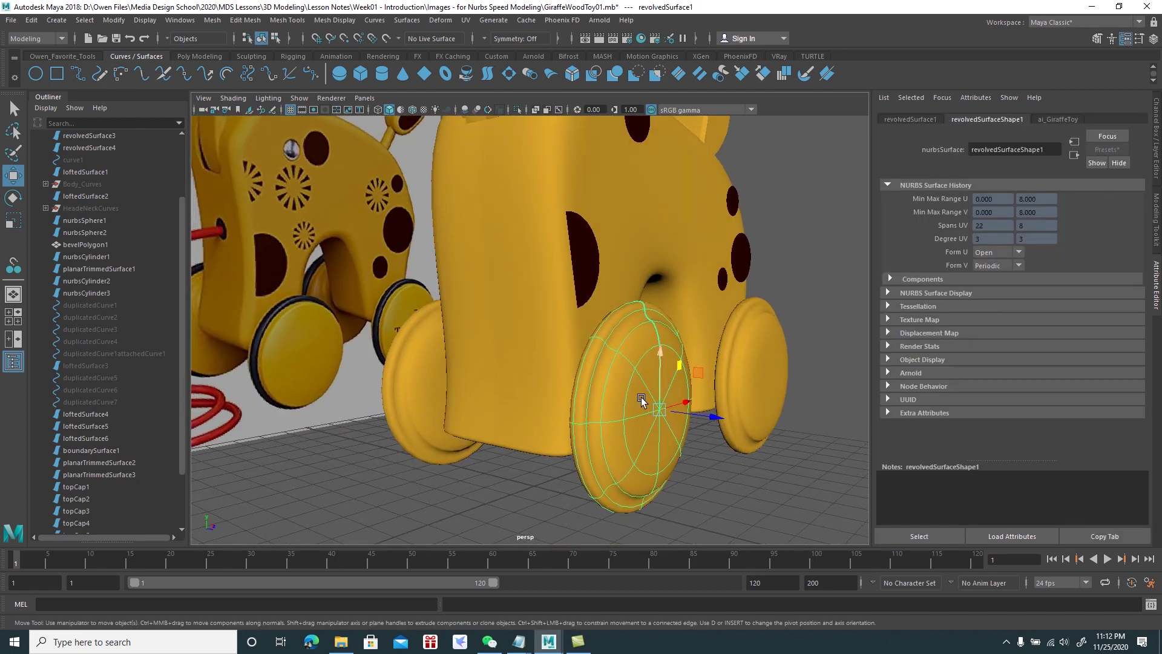
right_drag(630, 331, 630, 371)
right_drag(633, 301, 630, 300)
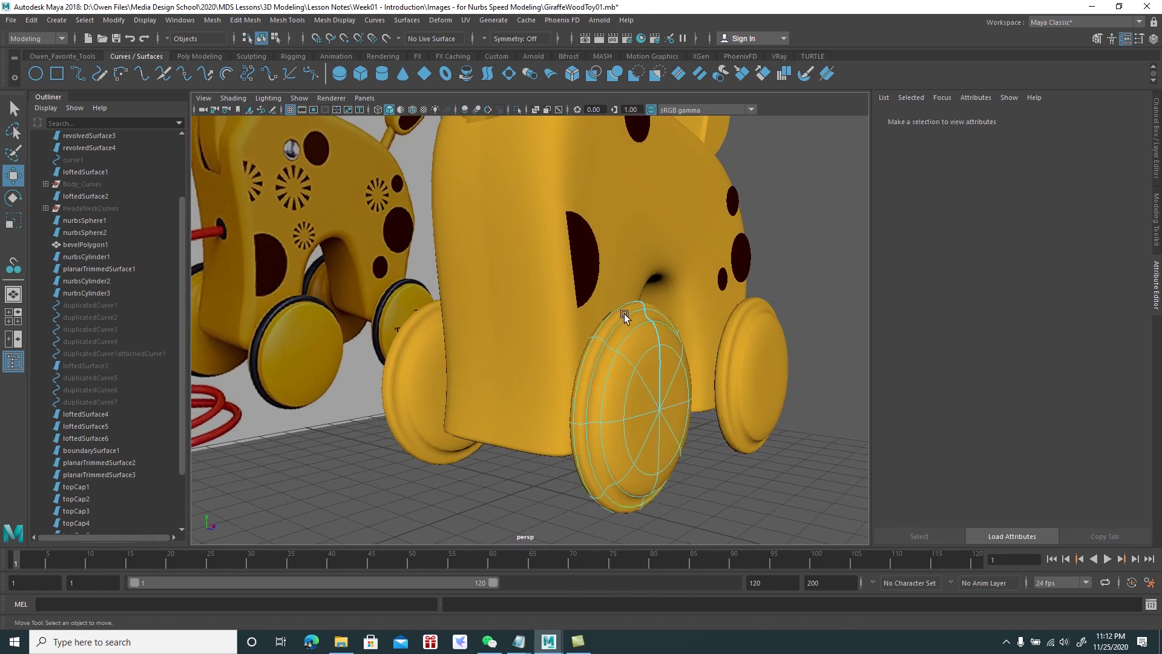
click(621, 321)
mouse_move(621, 321)
alt+mouse_down()
mouse_move(684, 339)
mouse_move(762, 397)
mouse_move(729, 381)
mouse_move(765, 380)
mouse_move(773, 363)
mouse_move(727, 362)
alt+mouse_up()
mouse_move(646, 241)
mouse_down()
mouse_move(707, 281)
mouse_move(780, 301)
mouse_up()
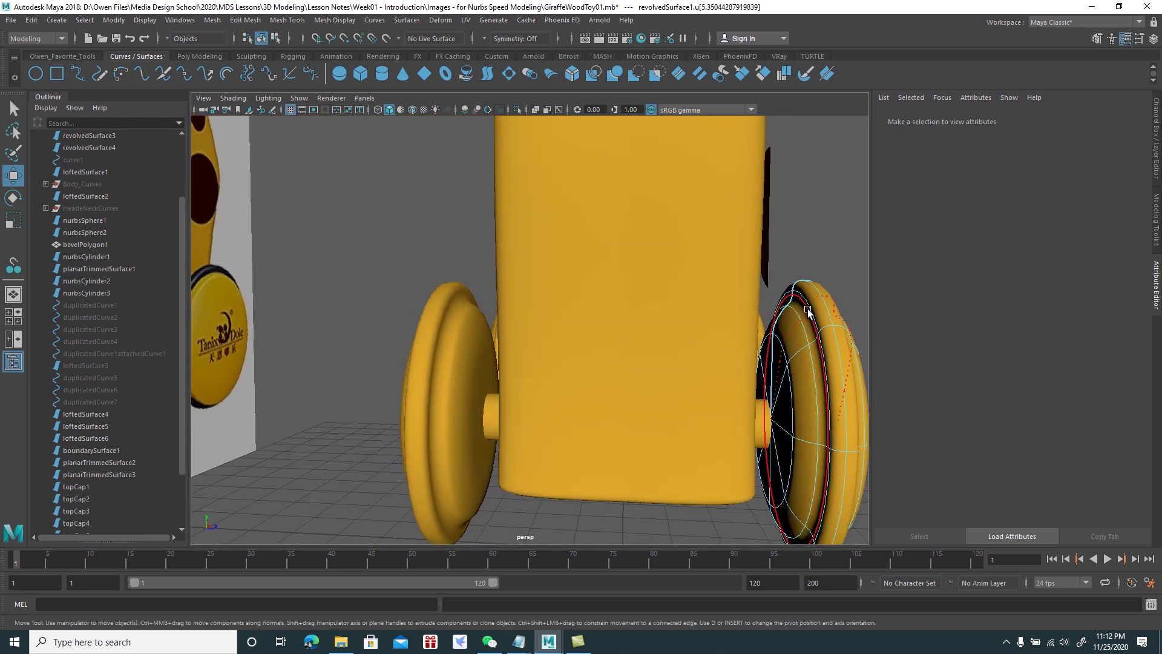
mouse_move(799, 324)
alt+mouse_down()
mouse_move(751, 320)
mouse_move(606, 272)
alt+mouse_up()
Insert an isoparm at the marked rim position on the wheel
click(418, 21)
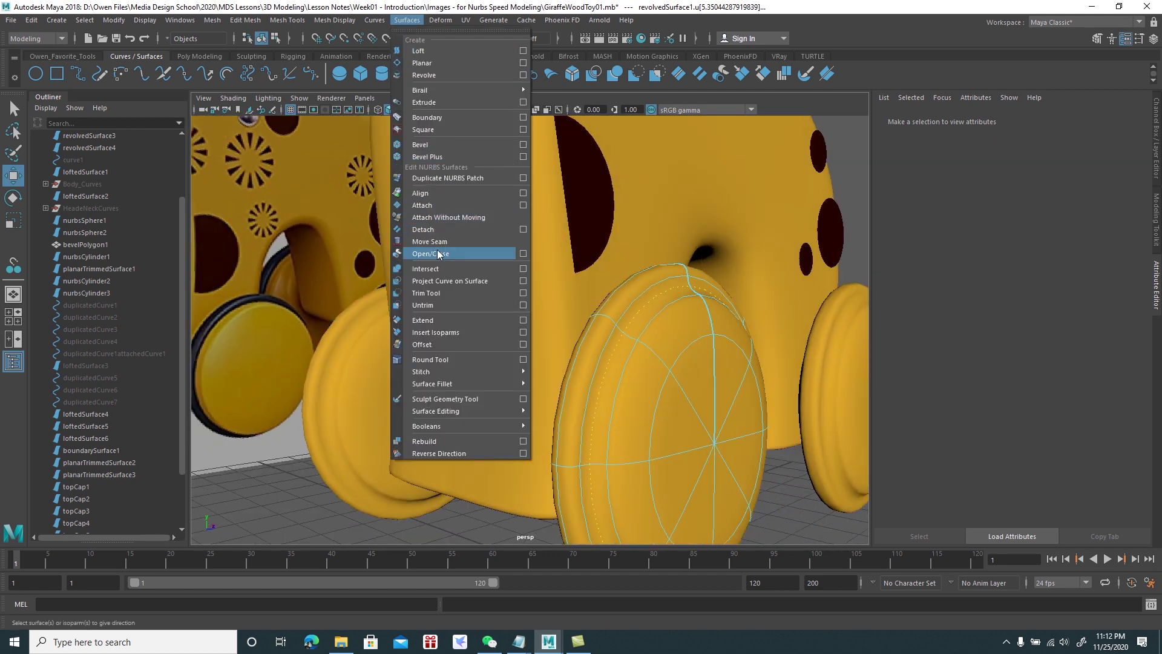
click(448, 332)
alt+drag(452, 326, 634, 333)
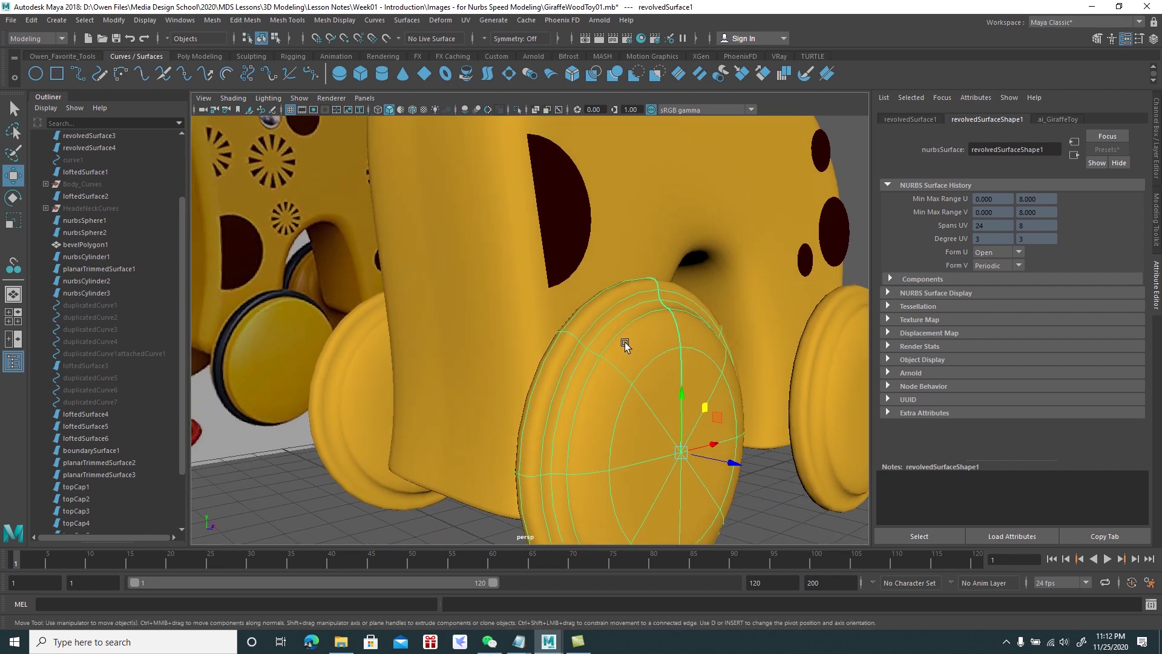
right_drag(625, 344, 623, 312)
mouse_move(622, 318)
alt+mouse_down()
mouse_move(688, 293)
mouse_move(754, 313)
mouse_move(586, 275)
mouse_move(646, 300)
alt+mouse_up()
alt+right_drag(645, 300, 692, 361)
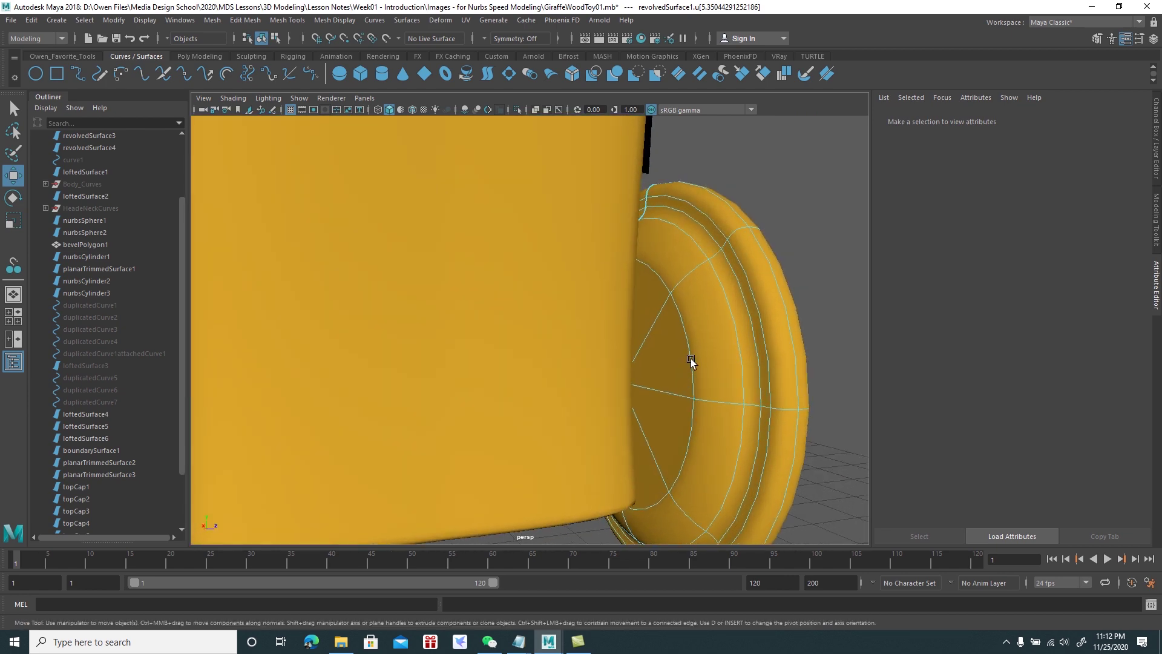
alt+drag(700, 225, 622, 265)
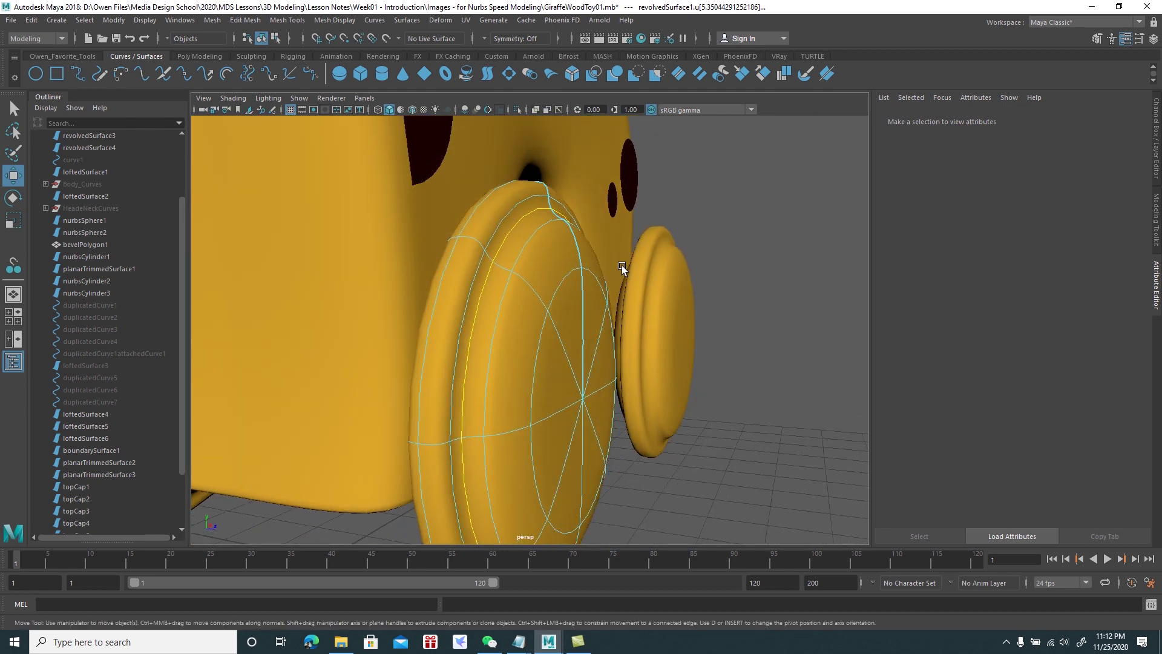
Detach the wheel along the new isoparm and select the outer rim piece
click(417, 21)
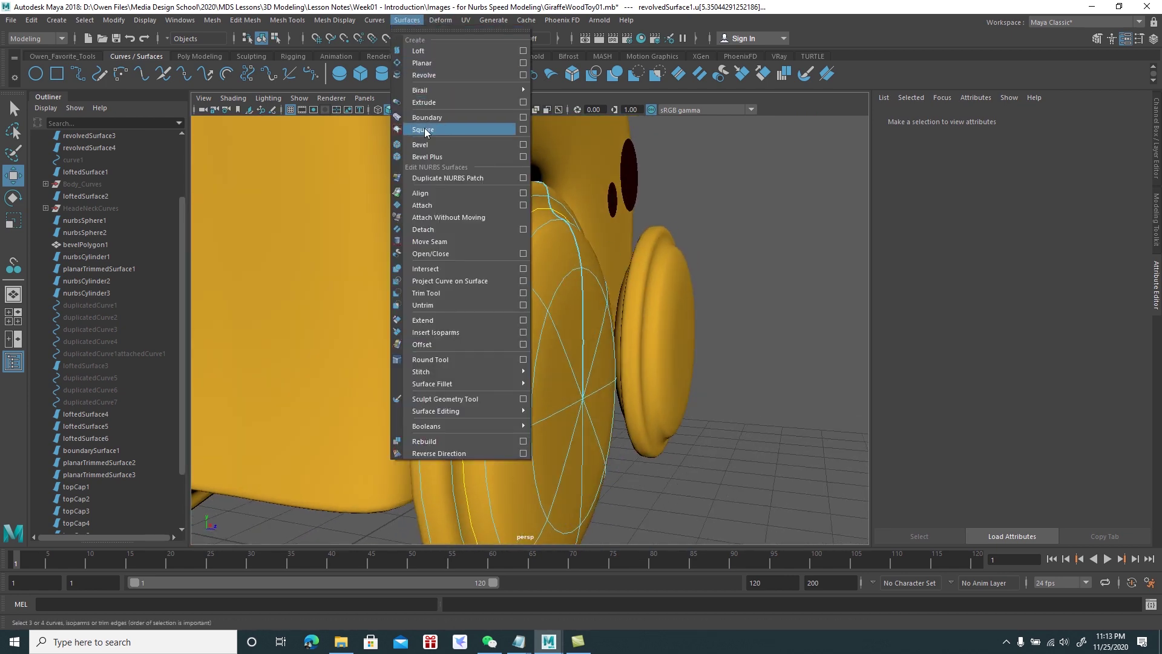
click(432, 231)
right_click(542, 274)
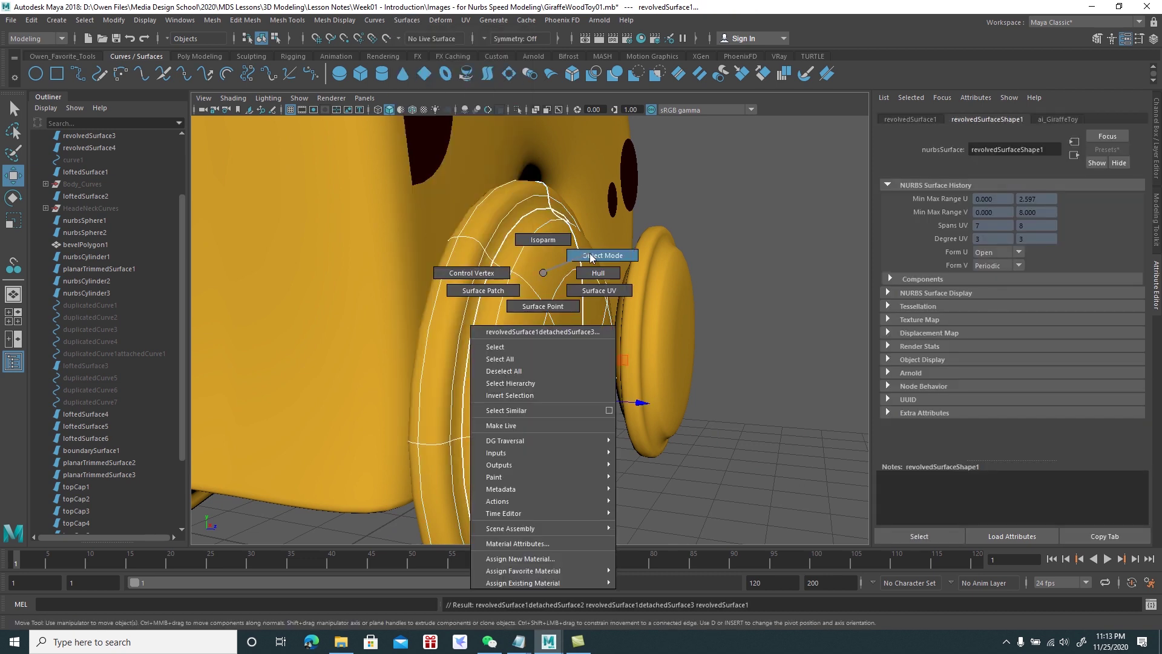
click(591, 256)
click(644, 216)
click(532, 256)
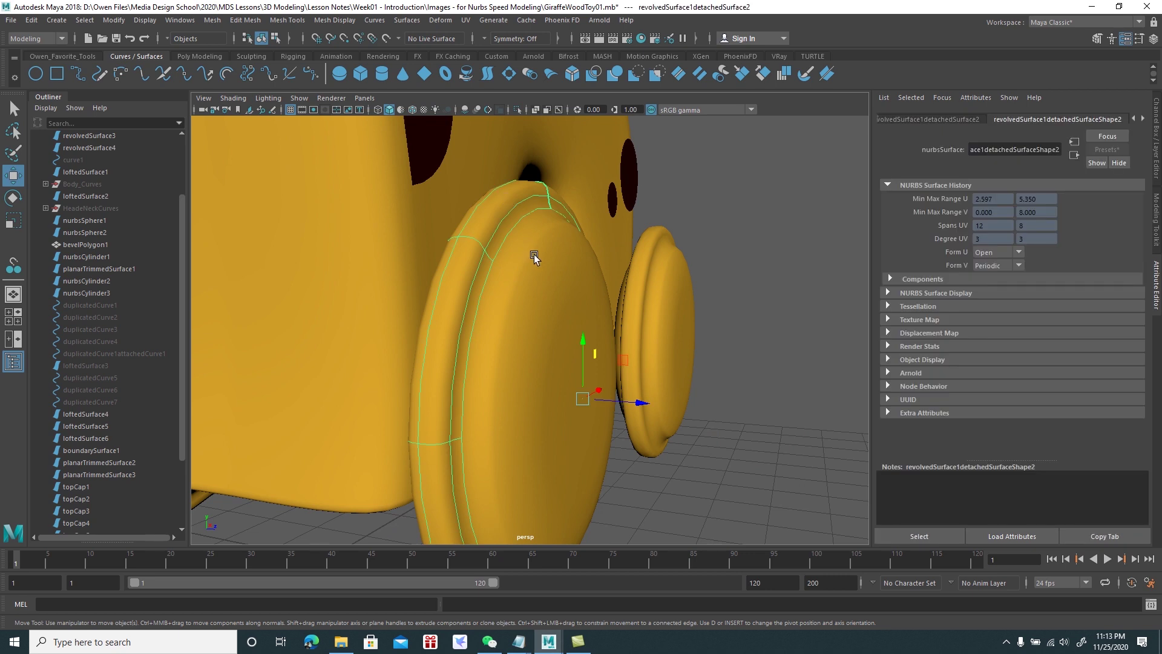
alt+drag(532, 256, 511, 234)
Give the rim the existing dark aiStandardSurface2 material
right_click(505, 228)
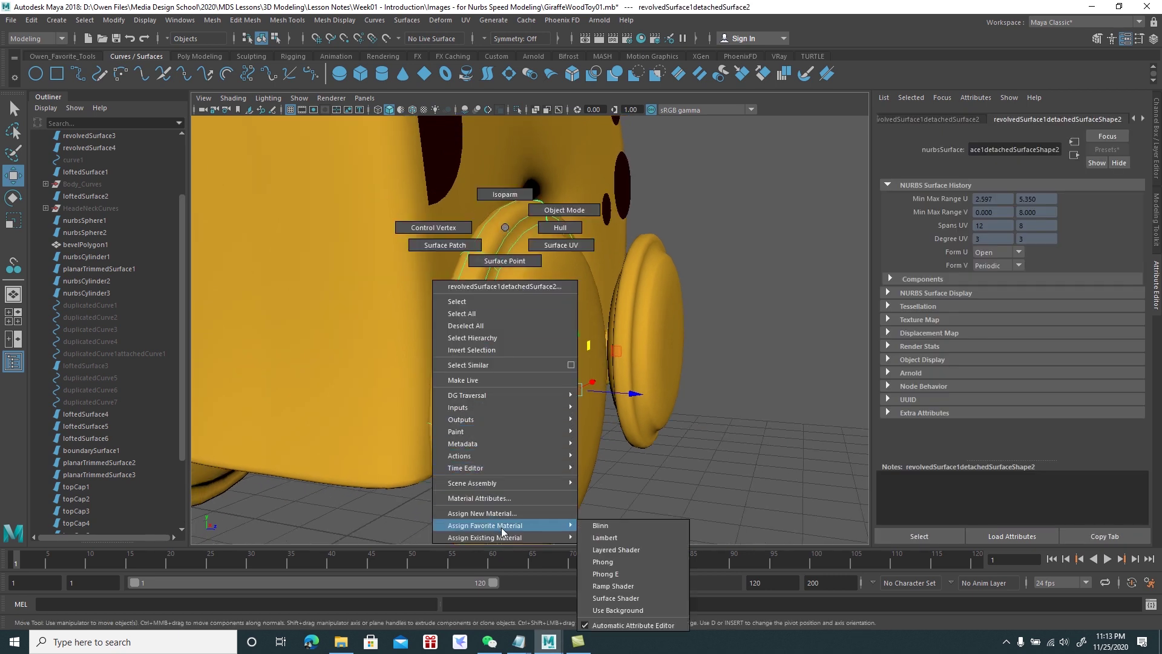
mouse_move(485, 538)
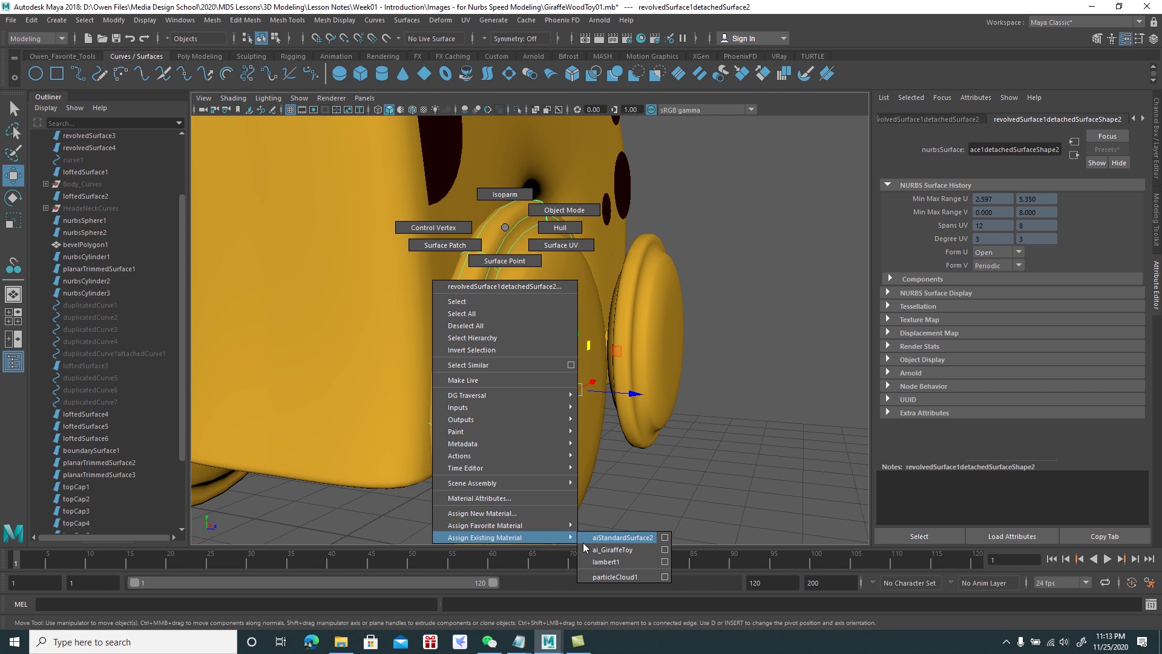
click(590, 542)
mouse_move(590, 542)
alt+mouse_down()
mouse_move(541, 361)
mouse_move(563, 357)
mouse_move(551, 364)
alt+mouse_up()
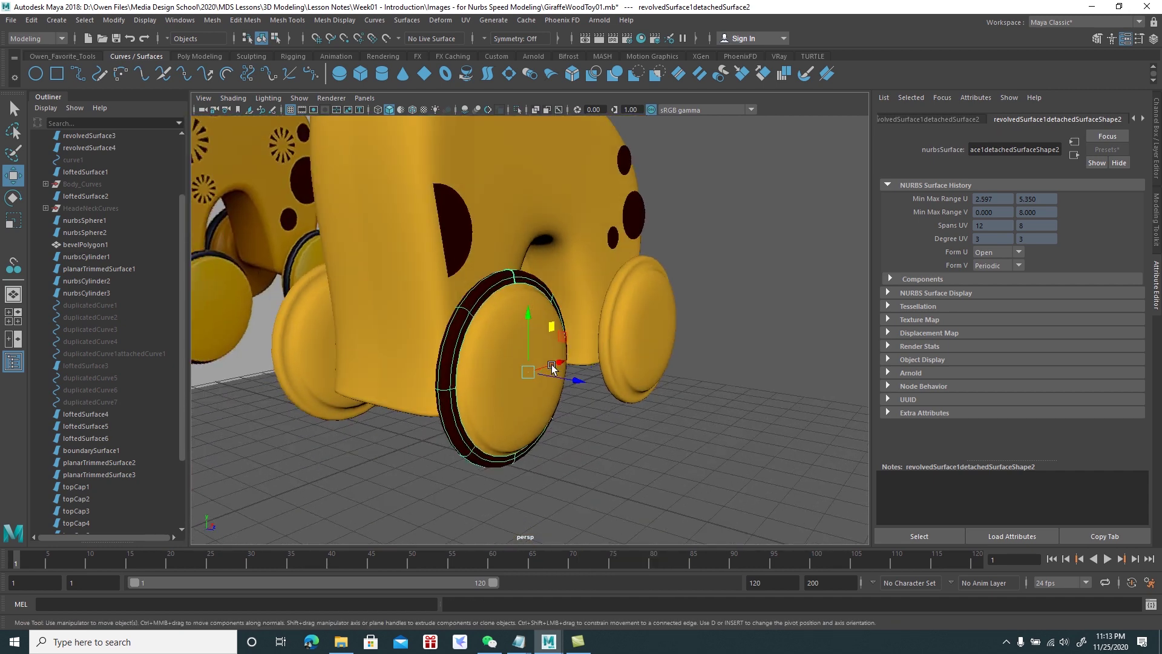
Delete the neighbouring wheel and the front-left wheel
click(651, 338)
key(Delete)
click(339, 347)
key(Delete)
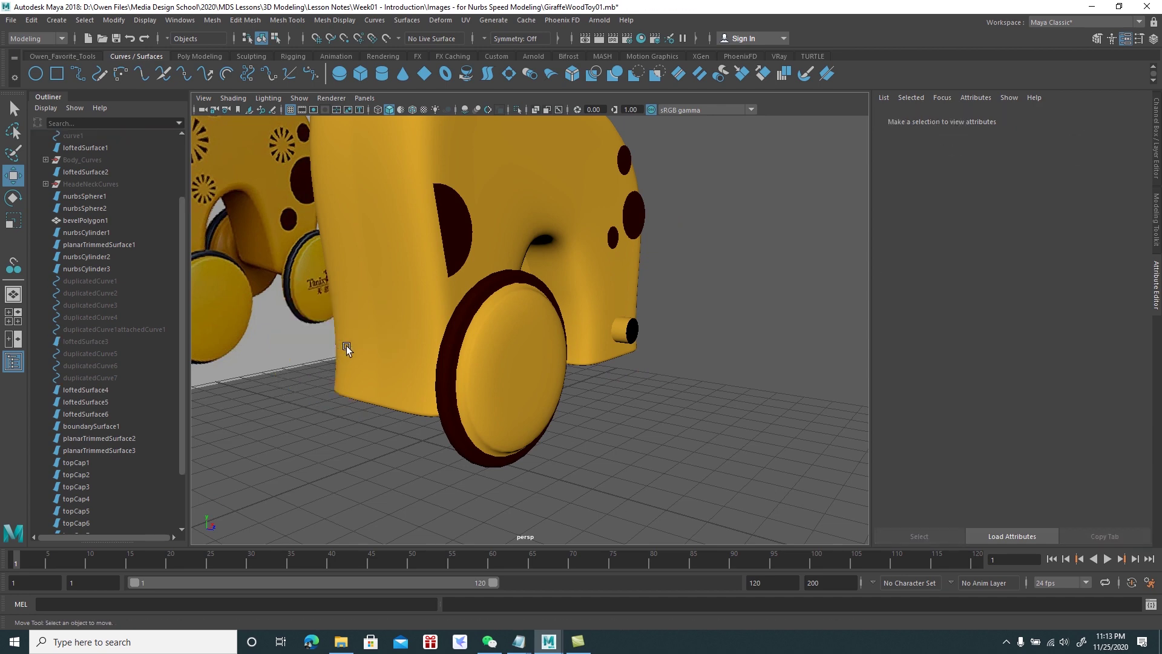
Delete the wheel on the other side of the body
alt+drag(379, 344, 469, 337)
click(323, 328)
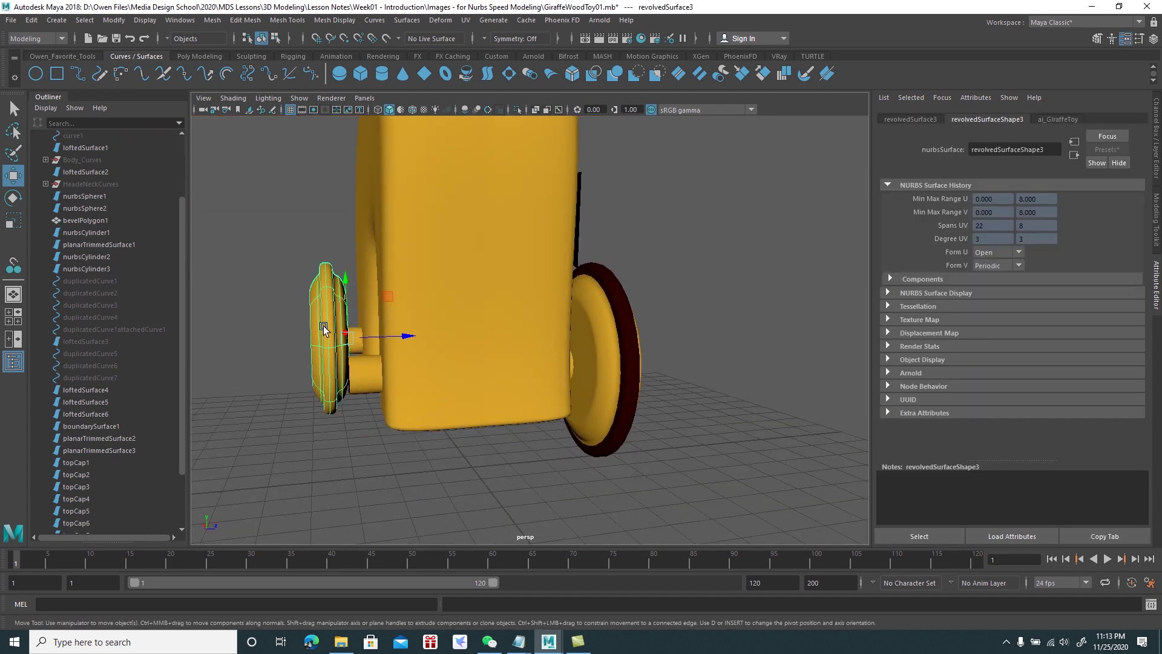
key(Delete)
Group the rimmed wheel's tyre, hub and inner face surfaces together
mouse_move(655, 350)
alt+mouse_down()
mouse_move(649, 371)
mouse_move(583, 343)
alt+mouse_up()
click(583, 342)
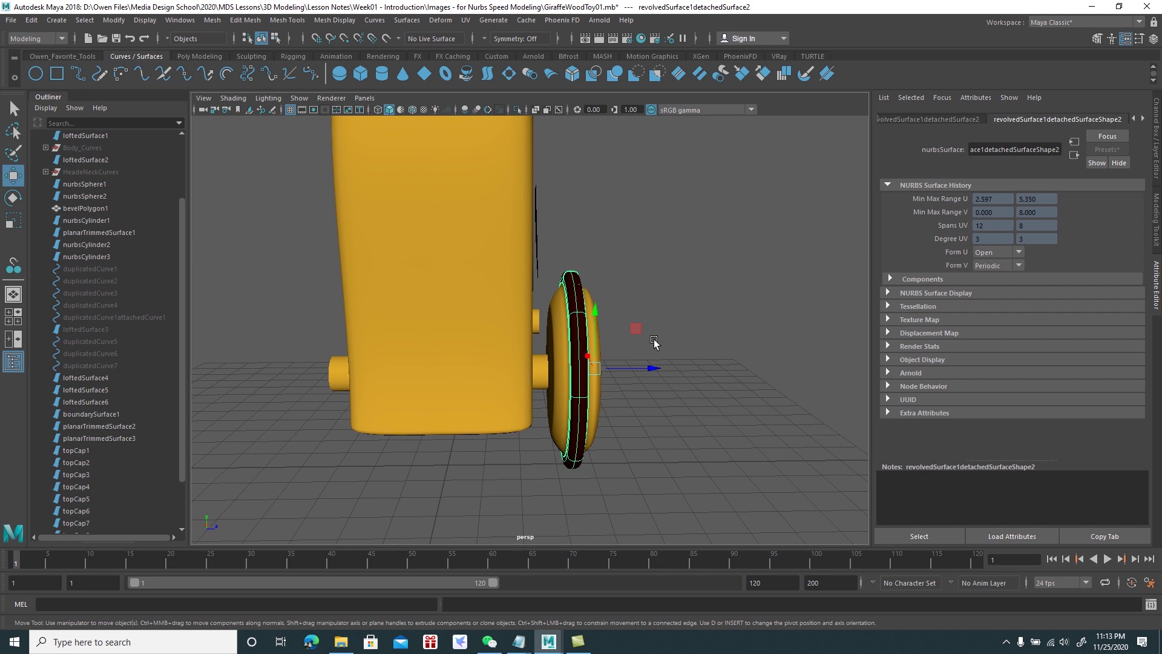
alt+drag(678, 327, 561, 350)
click(570, 349)
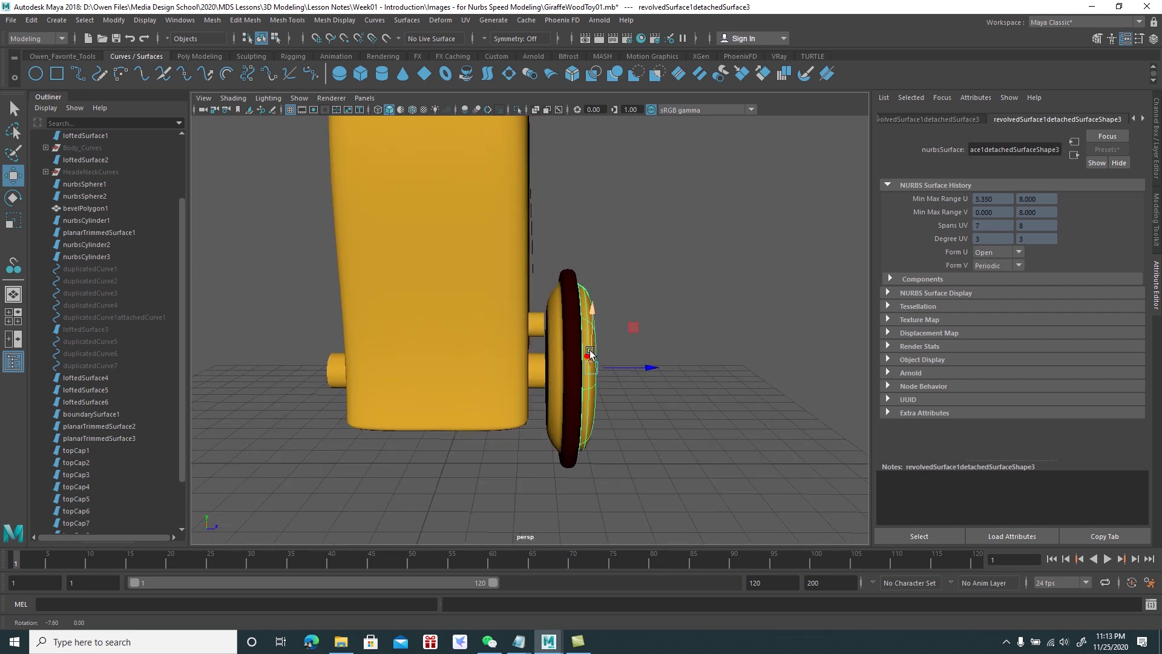
click(558, 350)
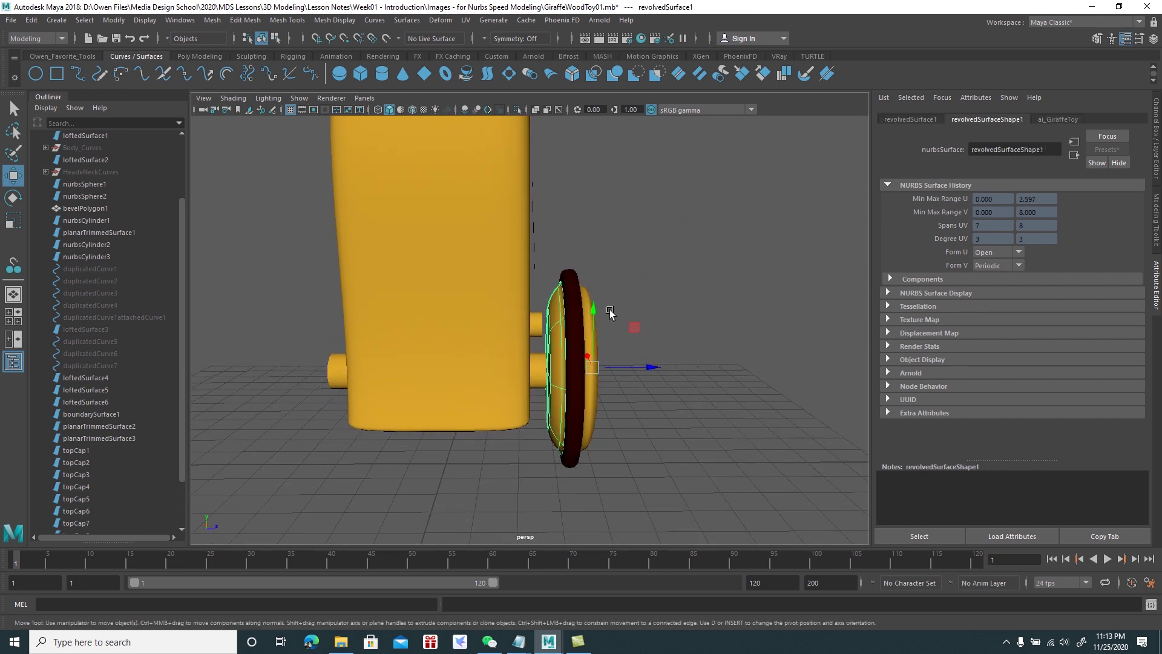
alt+drag(609, 310, 614, 277)
mouse_move(556, 316)
alt+mouse_down()
mouse_move(493, 336)
mouse_move(449, 333)
alt+mouse_up()
key(ctrl+g)
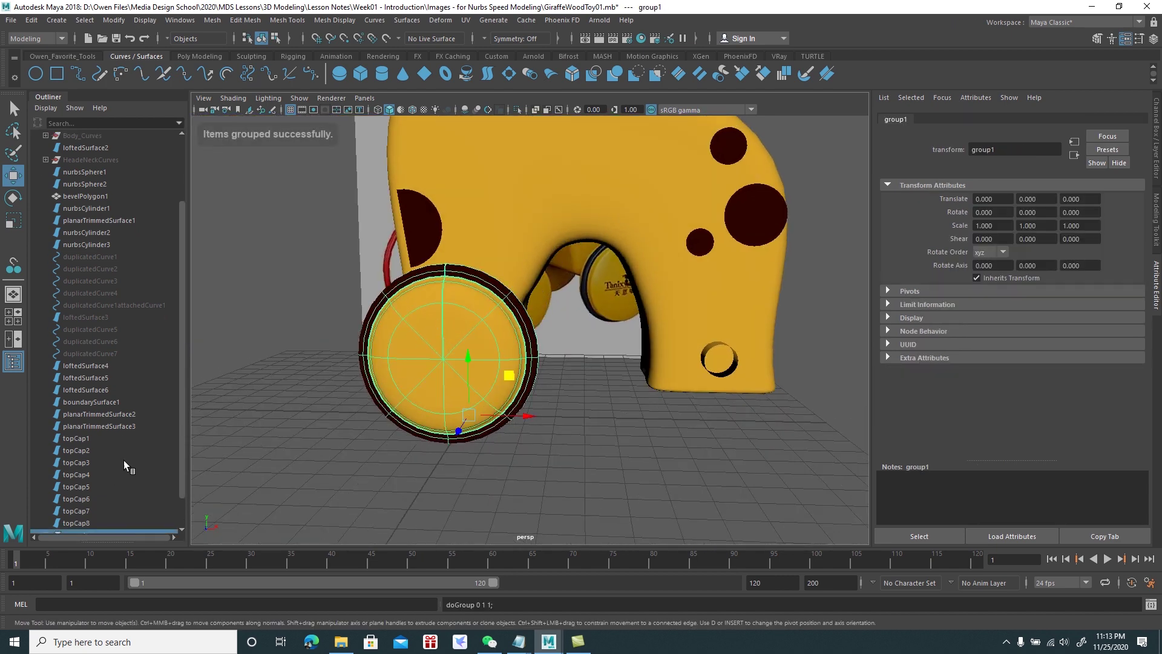
Rename the new group to Wheel01 in the Outliner
scroll(124, 460, down, 3)
double_click(86, 498)
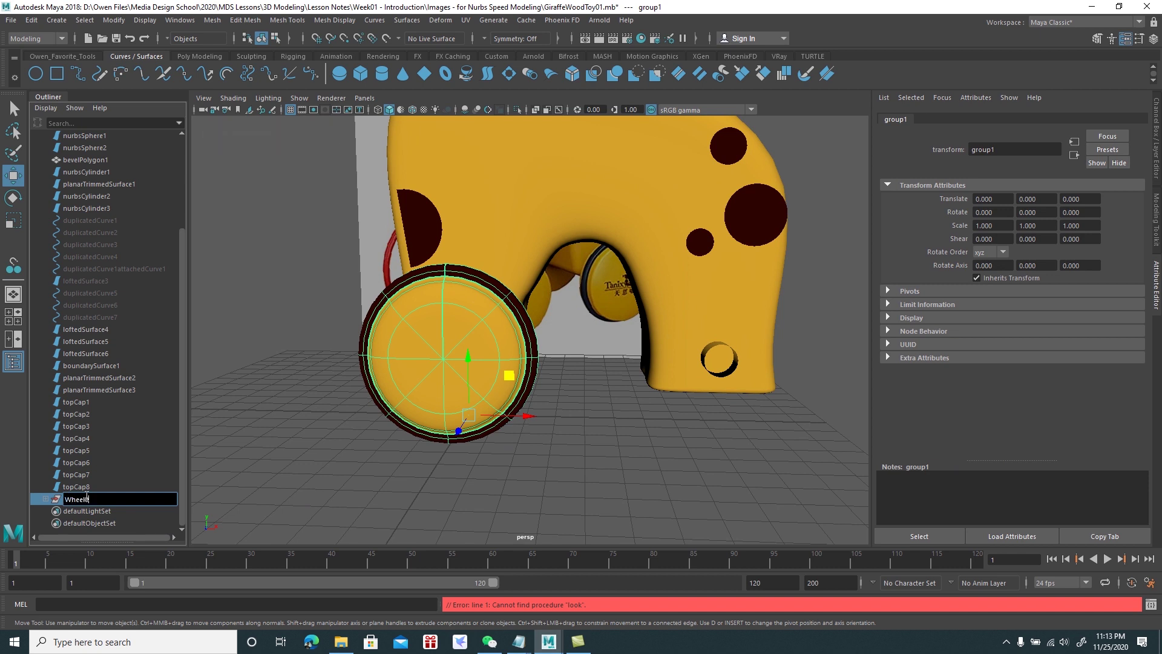
text(1)
key(Return)
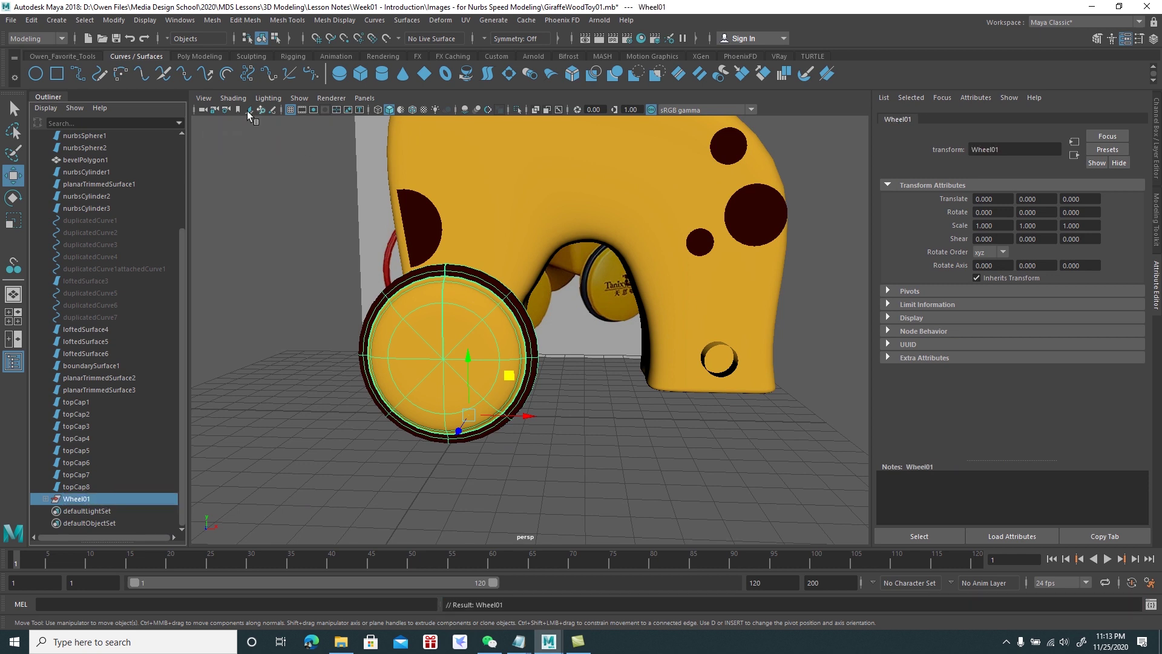
Center the pivot of the Wheel01 group
click(113, 20)
click(149, 112)
mouse_move(496, 315)
alt+mouse_down()
mouse_move(468, 313)
mouse_move(500, 361)
alt+mouse_up()
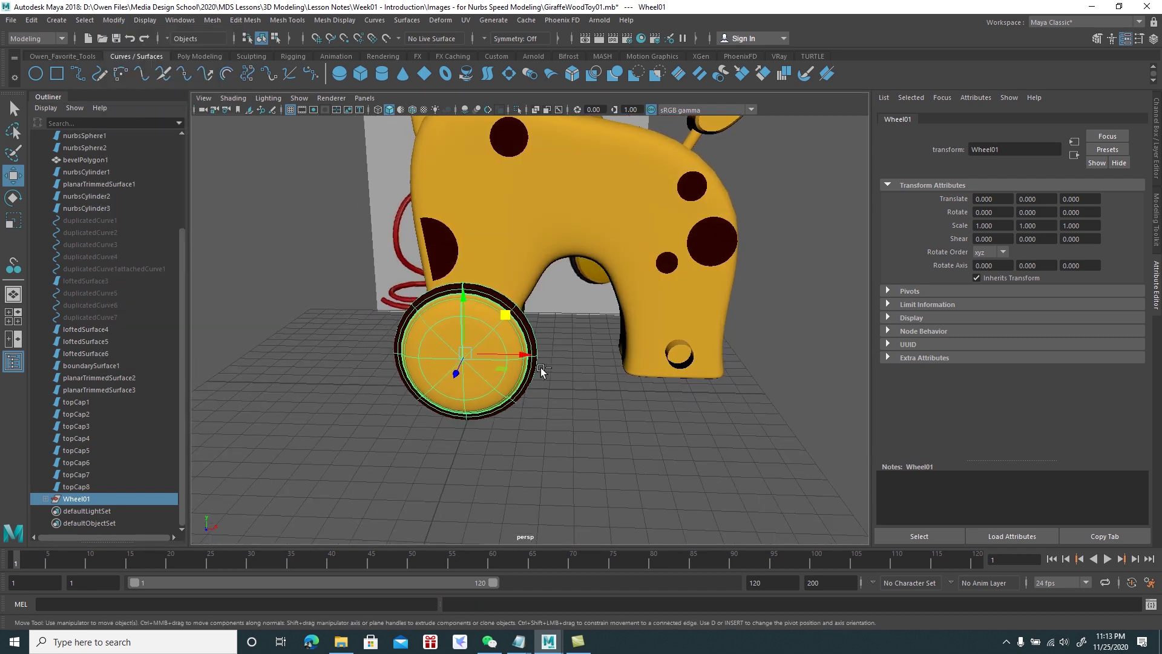
Duplicate Wheel01 and slide the copy along X to the other leg
key(ctrl+d)
mouse_move(519, 356)
mouse_down()
mouse_move(703, 379)
mouse_move(739, 371)
mouse_move(695, 462)
mouse_move(706, 456)
mouse_move(695, 446)
mouse_up()
alt+right_drag(695, 446, 590, 385)
mouse_move(590, 383)
alt+mouse_down()
mouse_move(581, 403)
mouse_move(590, 399)
mouse_move(507, 396)
alt+mouse_up()
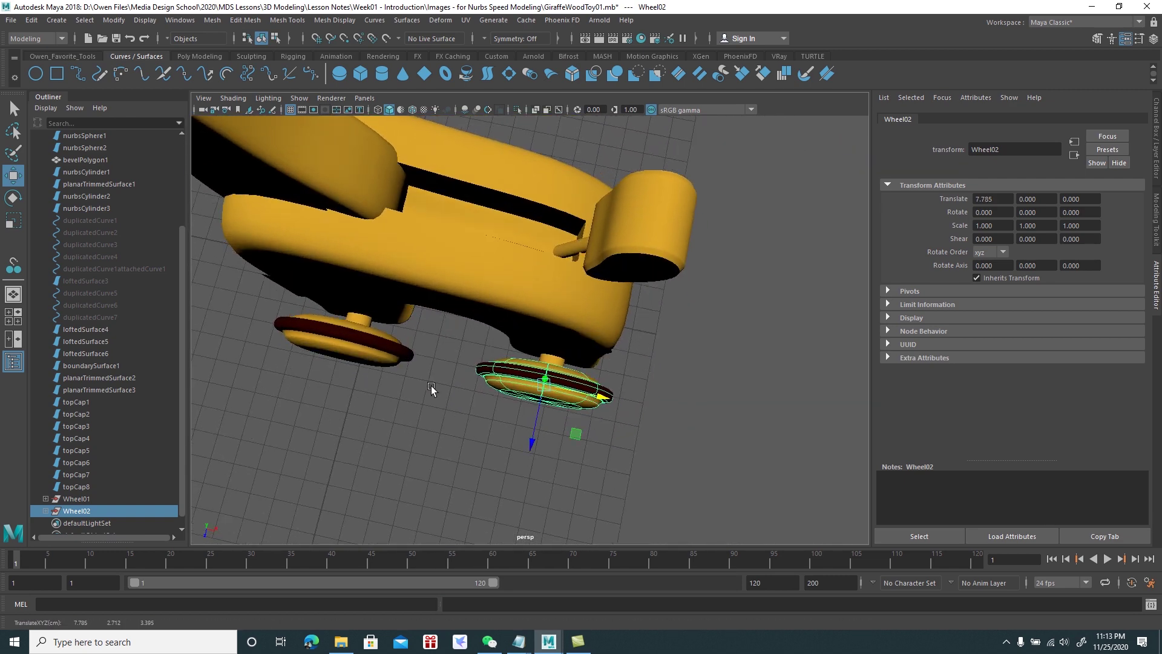
Duplicate Wheel01 and Wheel02 together and move the copies to the body's other side
click(362, 349)
alt+drag(402, 382, 357, 347)
click(339, 388)
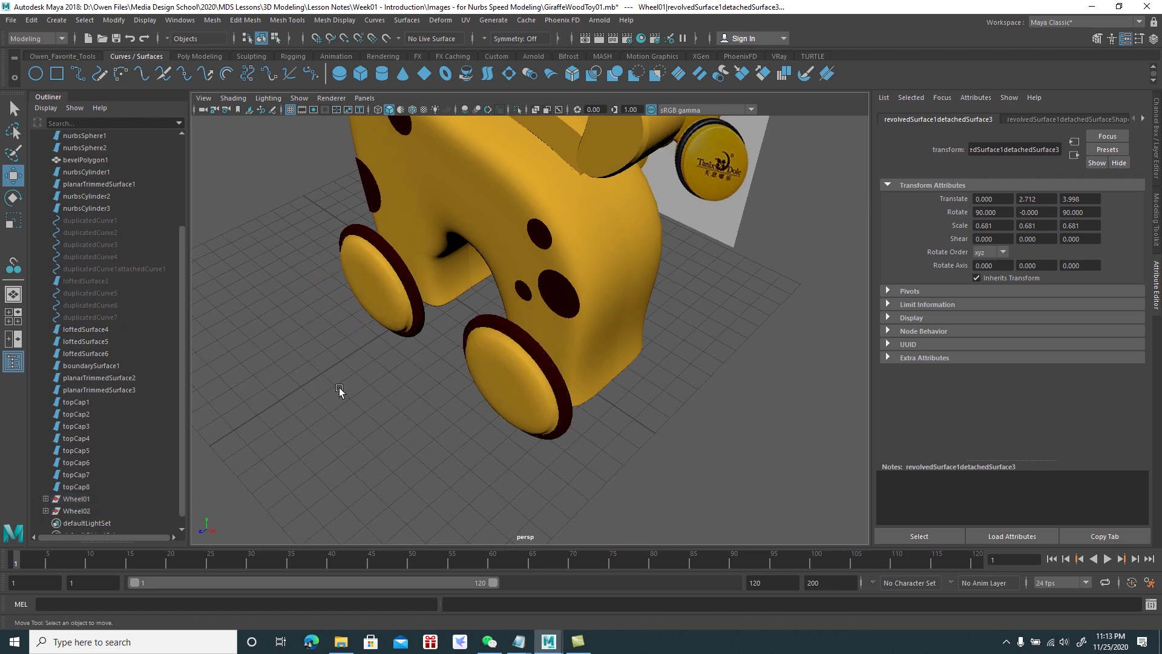
click(81, 502)
ctrl+click(85, 511)
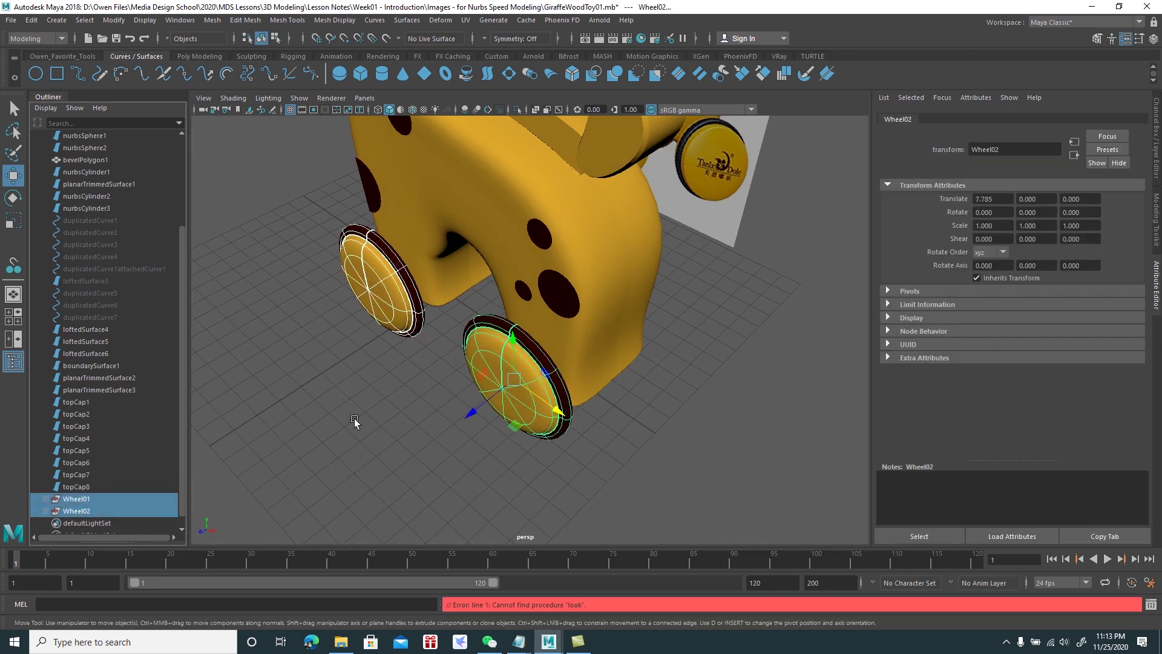
key(ctrl+d)
alt+drag(355, 419, 342, 401)
mouse_move(437, 362)
mouse_down()
mouse_move(613, 362)
mouse_move(548, 363)
mouse_move(497, 341)
mouse_up()
Orbit around the four-wheeled giraffe to view it from the front
alt+drag(496, 307, 518, 351)
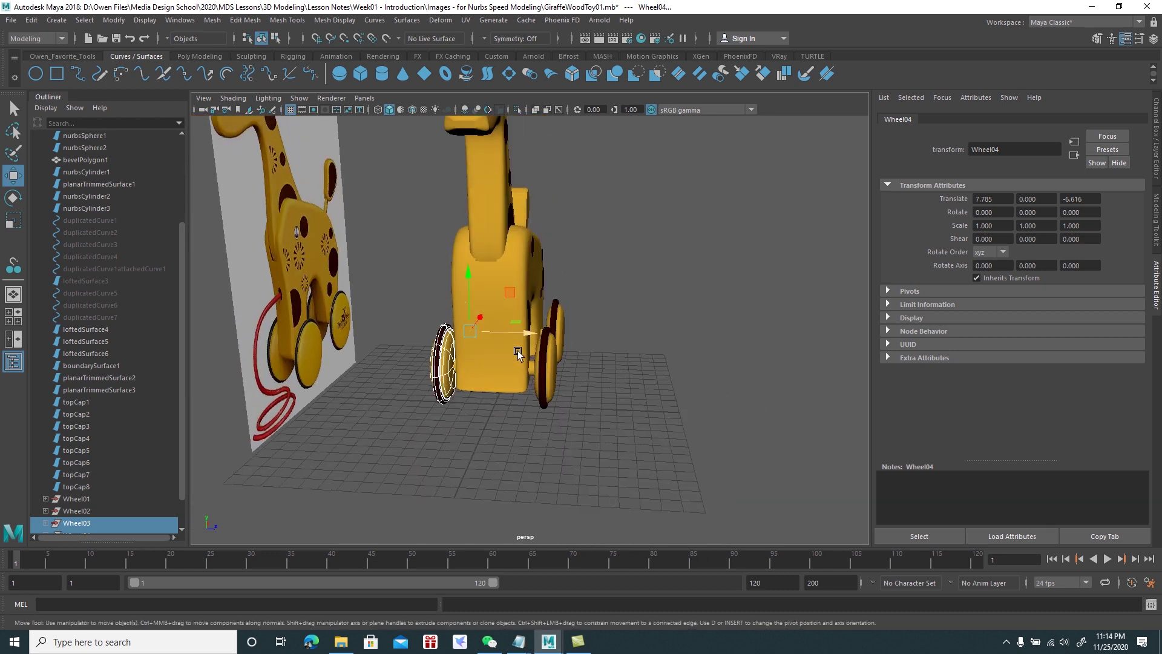
click(645, 396)
mouse_move(645, 396)
alt+mouse_down()
mouse_move(593, 440)
mouse_move(604, 402)
alt+mouse_up()
alt+right_drag(557, 259, 595, 297)
mouse_move(595, 297)
alt+mouse_down()
mouse_move(663, 336)
mouse_move(653, 318)
alt+mouse_up()
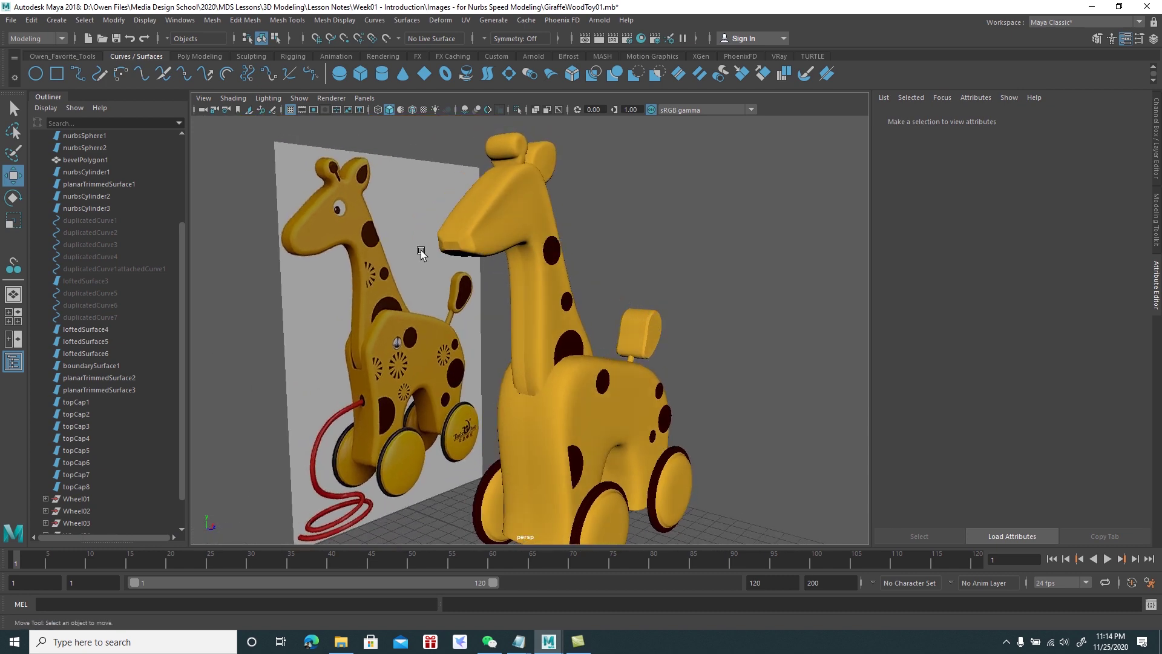
Duplicate the topCap8 disc, move it onto the upper neck and shrink it
mouse_move(443, 219)
alt+right_down()
mouse_move(561, 277)
mouse_move(607, 364)
alt+right_up()
click(605, 363)
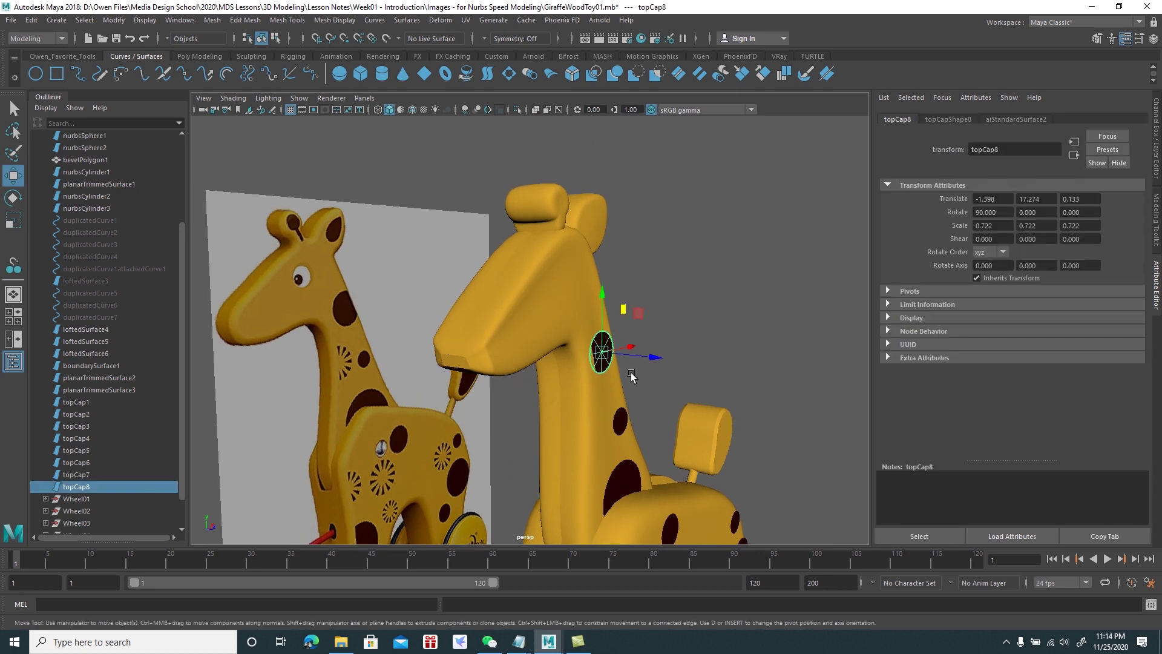
key(ctrl+d)
mouse_move(623, 375)
alt+mouse_down()
mouse_move(642, 344)
mouse_move(612, 340)
alt+mouse_up()
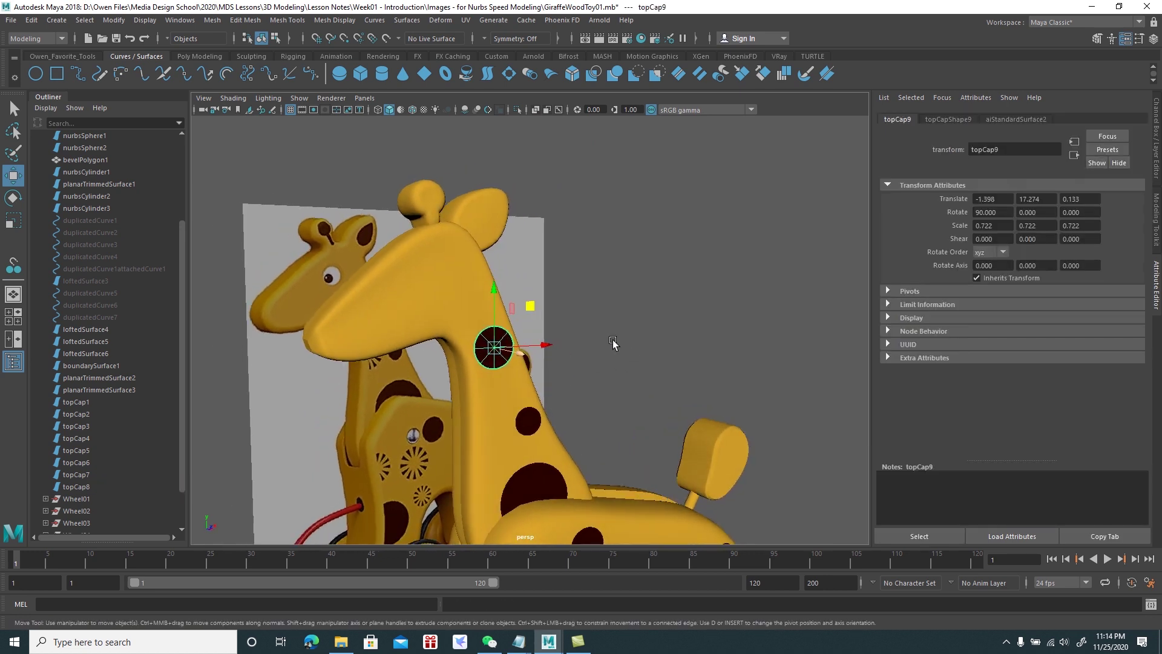
mouse_move(534, 307)
mouse_down()
mouse_move(477, 224)
mouse_move(503, 279)
mouse_move(588, 352)
mouse_up()
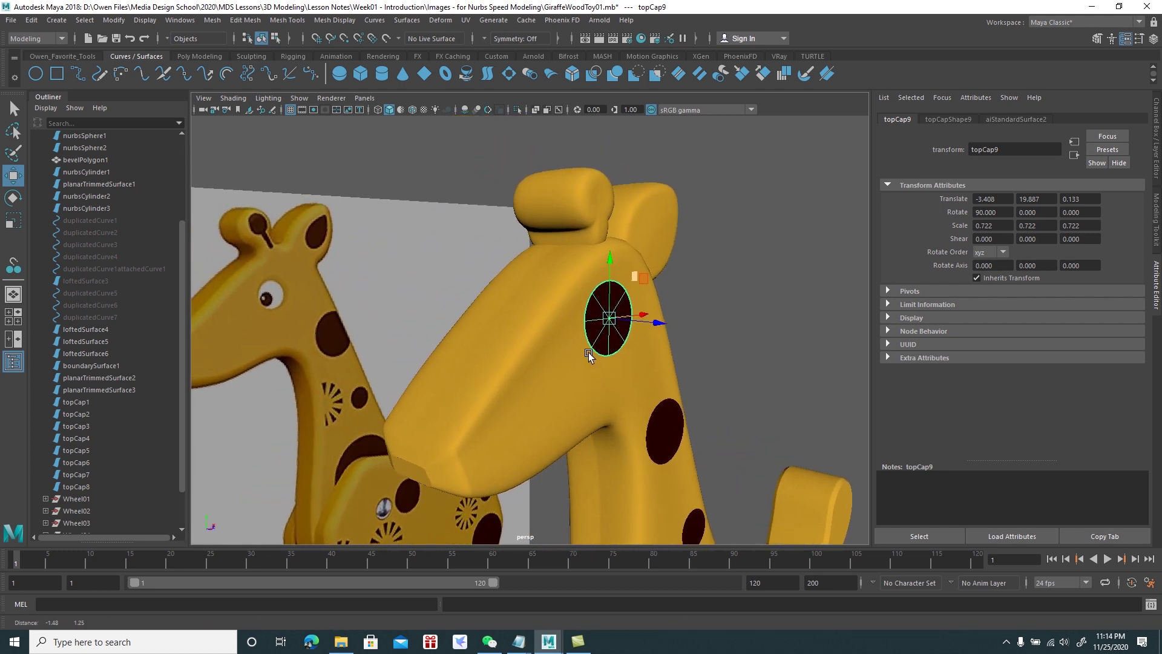
key(r)
drag(609, 320, 595, 340)
key(w)
Assign the copied disc a new aiStandardSurface material with a white base colour
right_drag(608, 318, 609, 501)
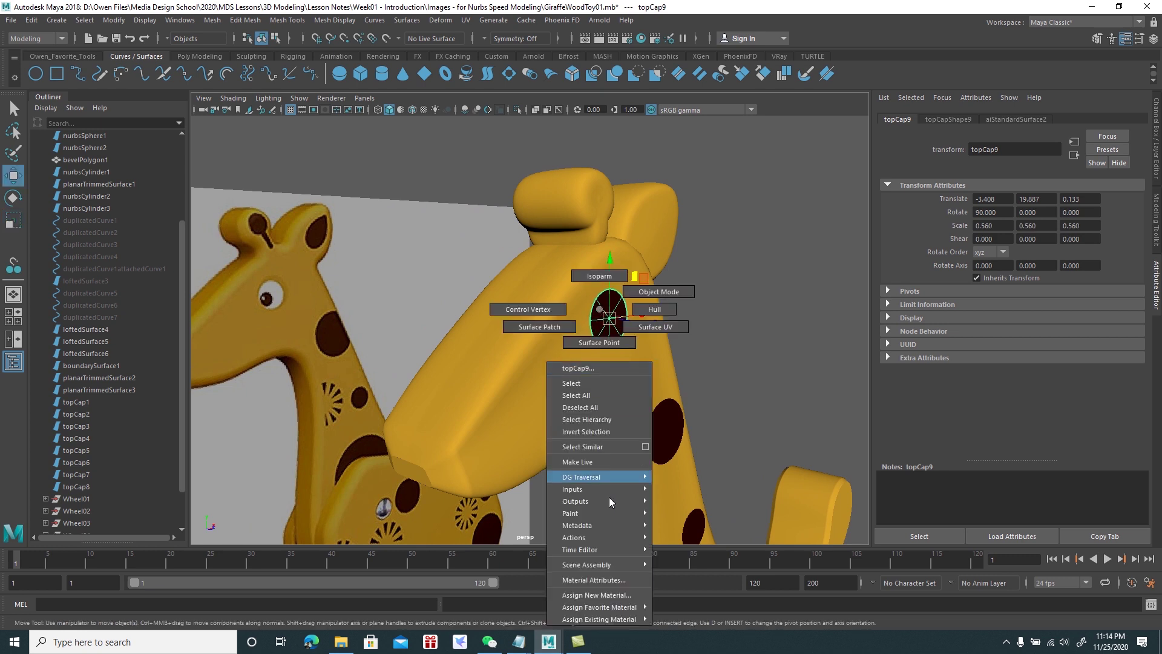
mouse_move(600, 618)
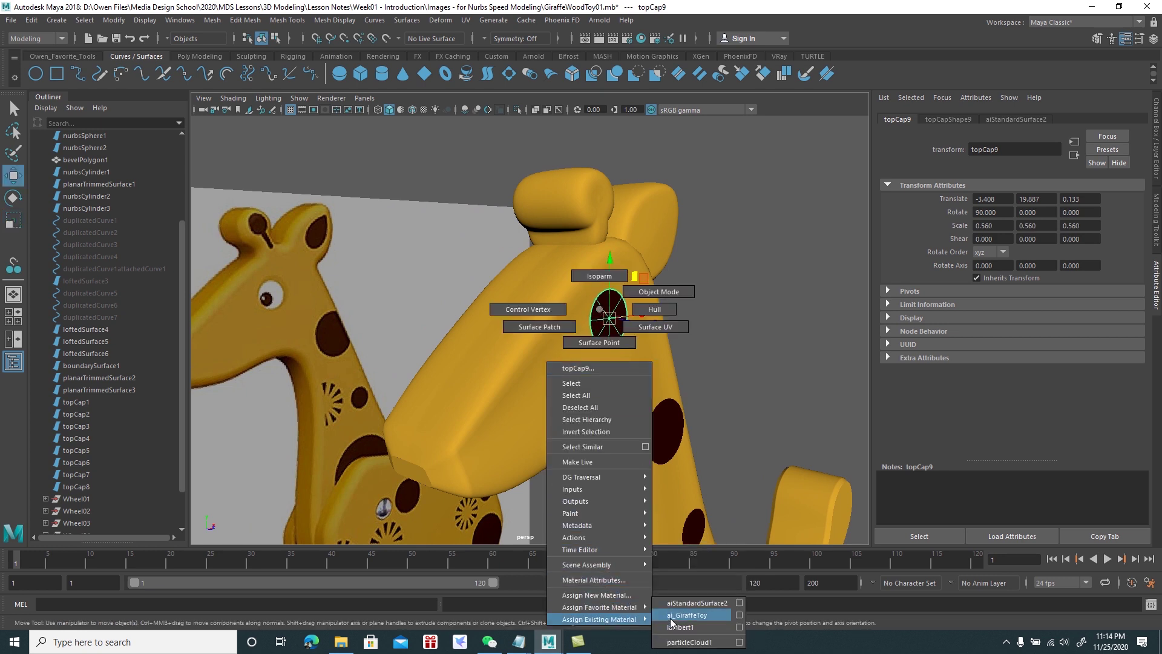
click(615, 594)
click(431, 340)
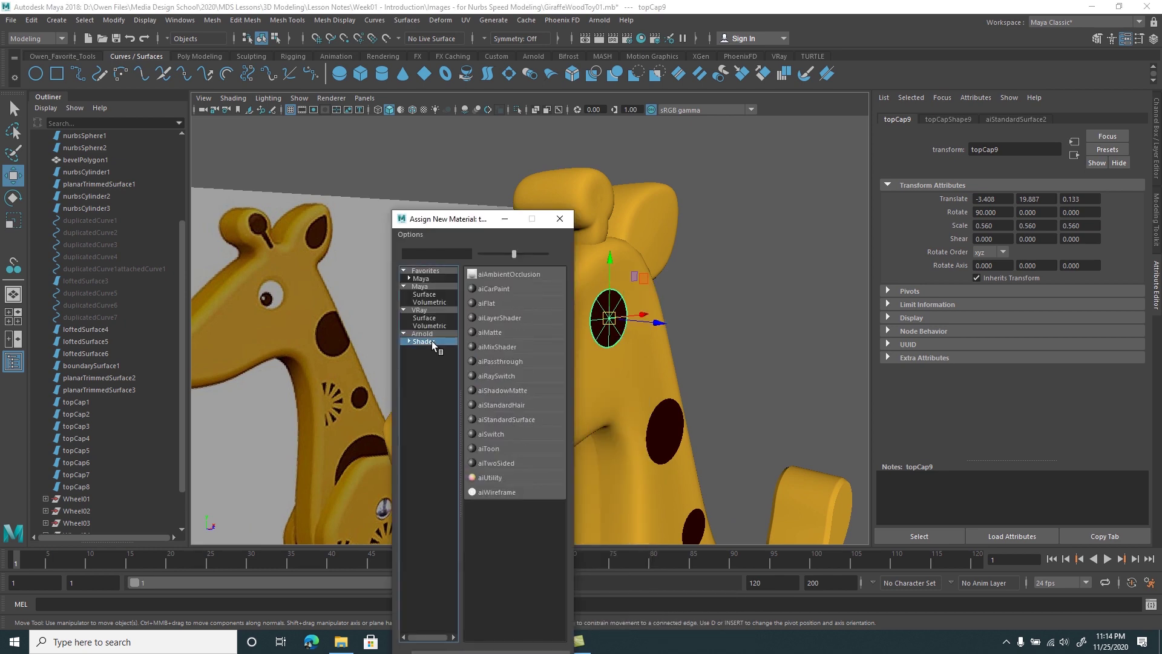
click(521, 419)
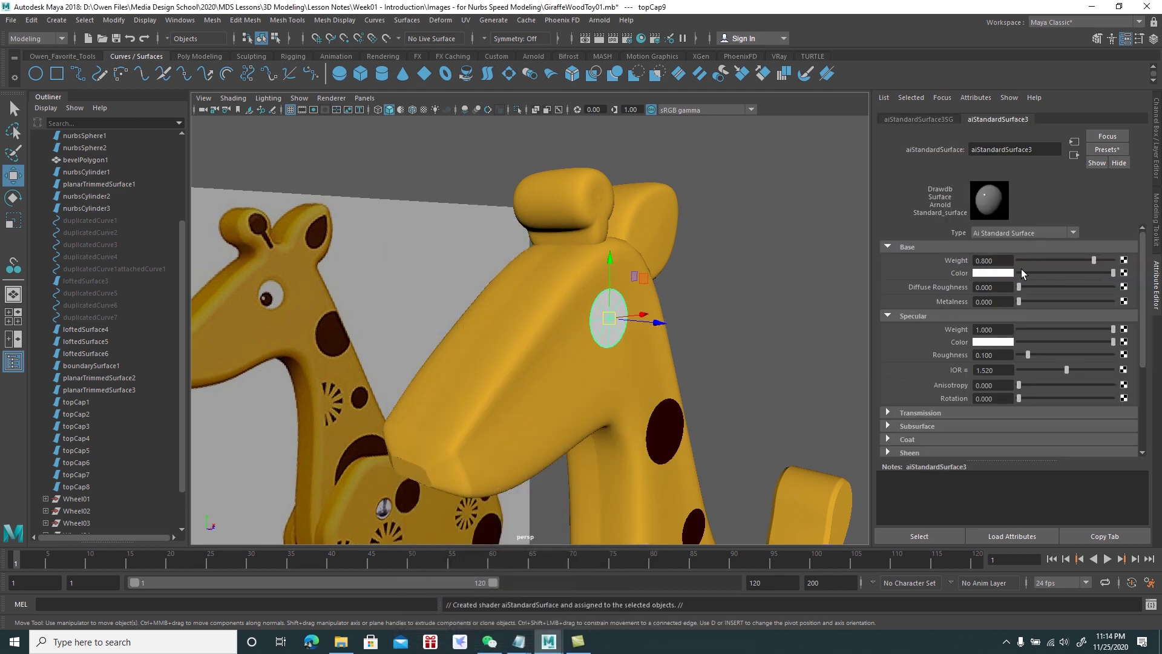
click(1001, 276)
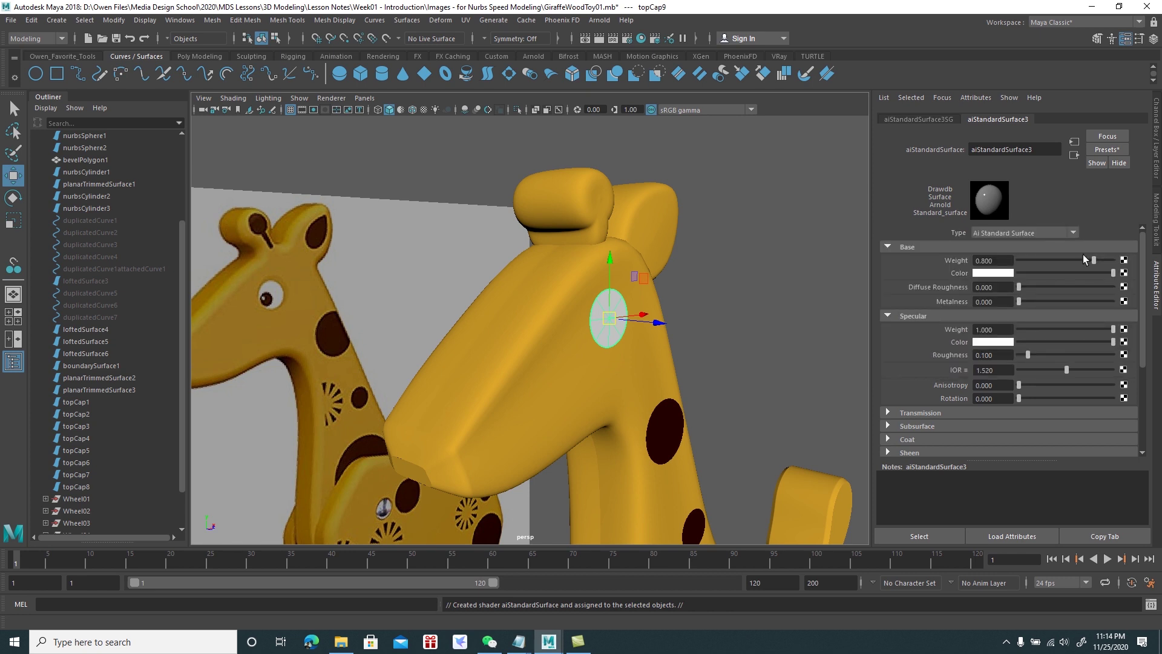
click(723, 298)
alt+drag(721, 316, 711, 316)
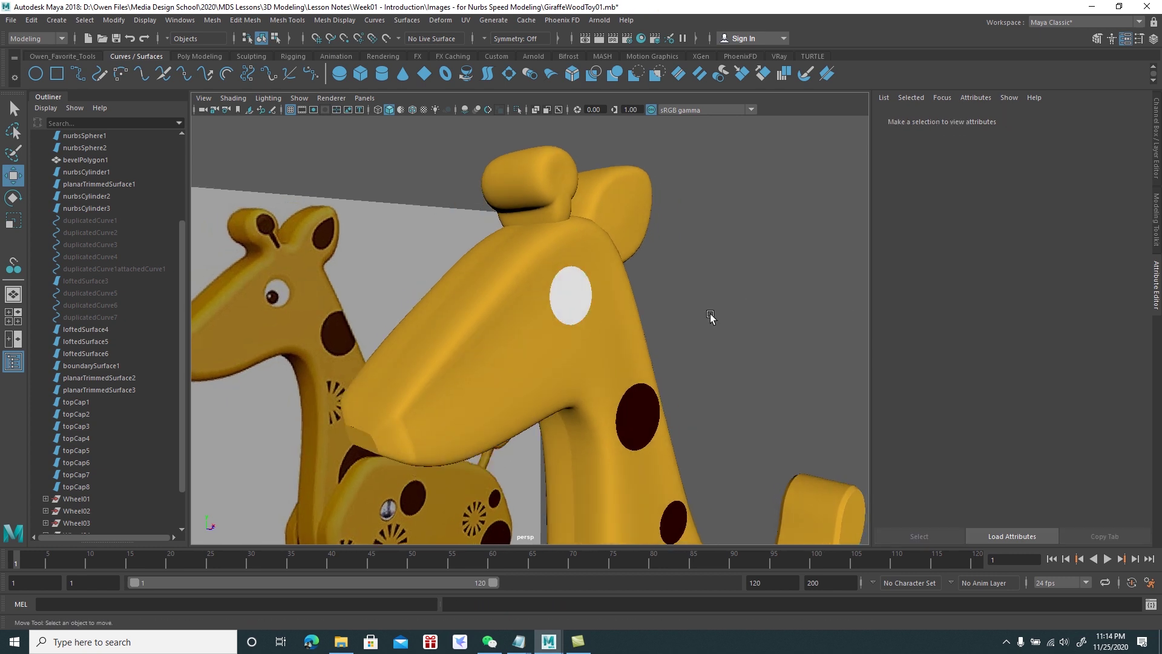
Duplicate the white disc topCap9 at half size and place it in front as a pupil
click(572, 299)
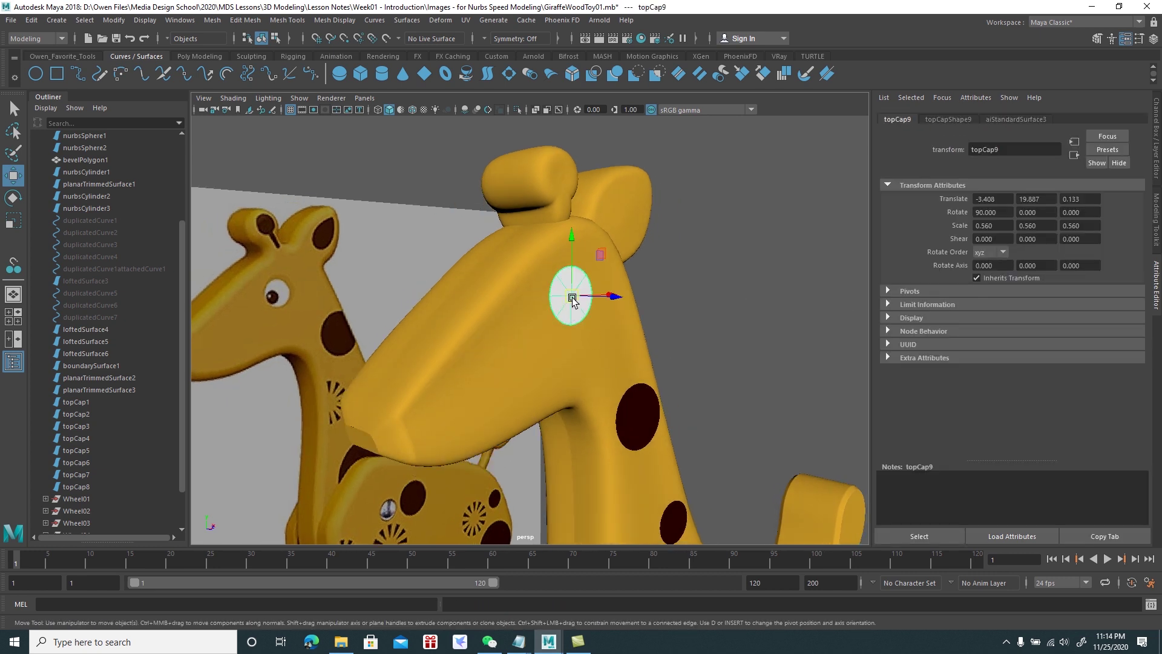
key(ctrl+d)
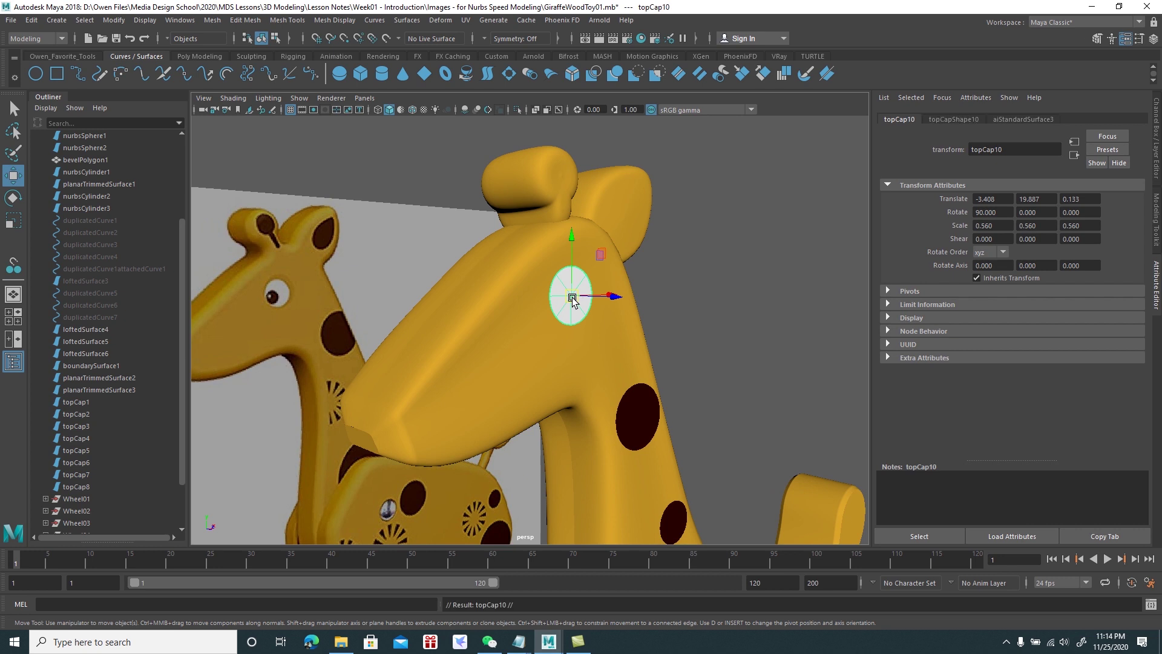
key(r)
mouse_move(572, 296)
mouse_down()
mouse_move(549, 346)
mouse_move(634, 344)
mouse_up()
key(w)
scroll(614, 337, up, 2)
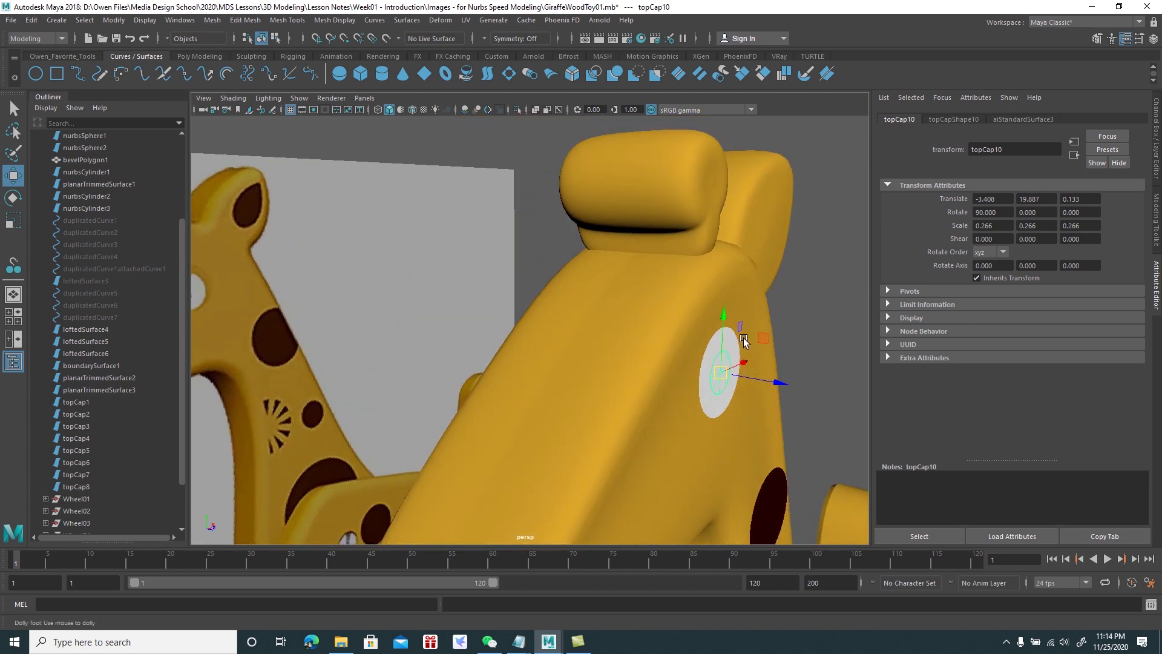
alt+drag(743, 338, 692, 347)
scroll(696, 357, up, 2)
scroll(699, 365, up, 5)
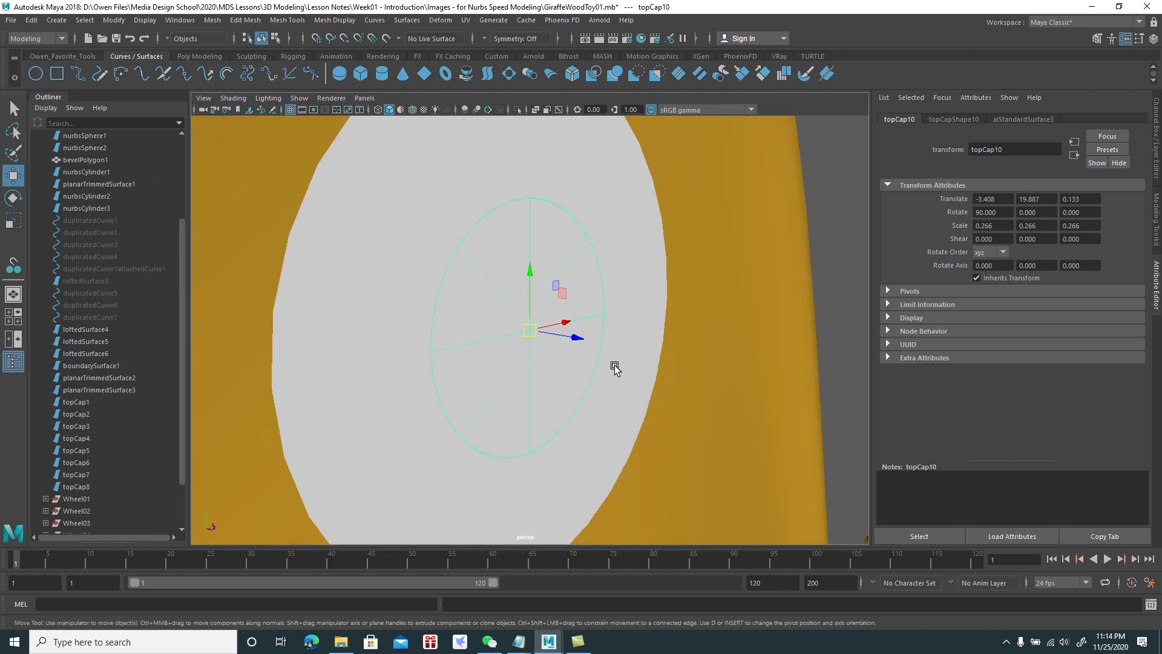
alt+drag(615, 369, 569, 336)
click(572, 341)
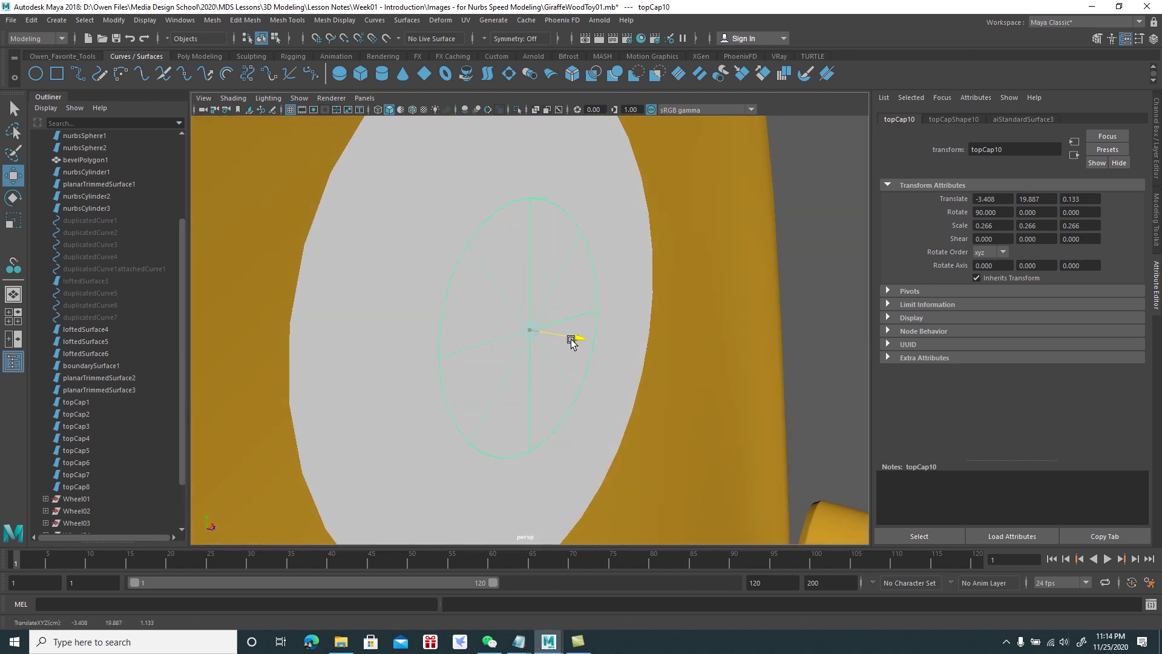
Assign the existing aiStandardSurface3 material to the small pupil disc
right_click(515, 262)
mouse_move(515, 571)
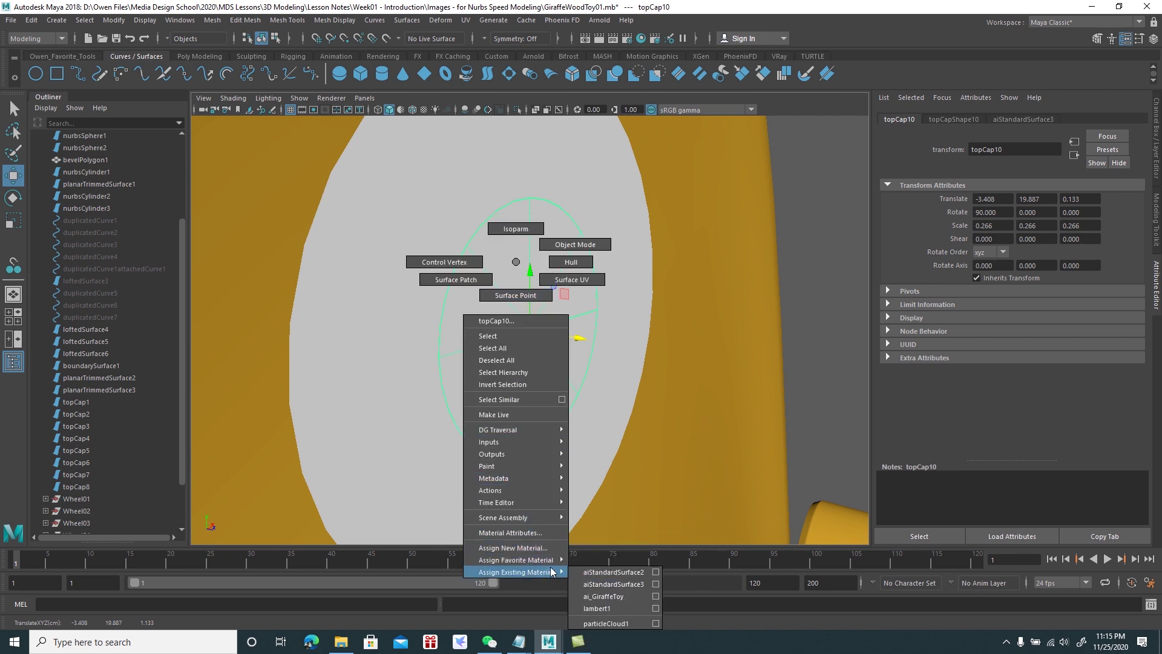
click(584, 583)
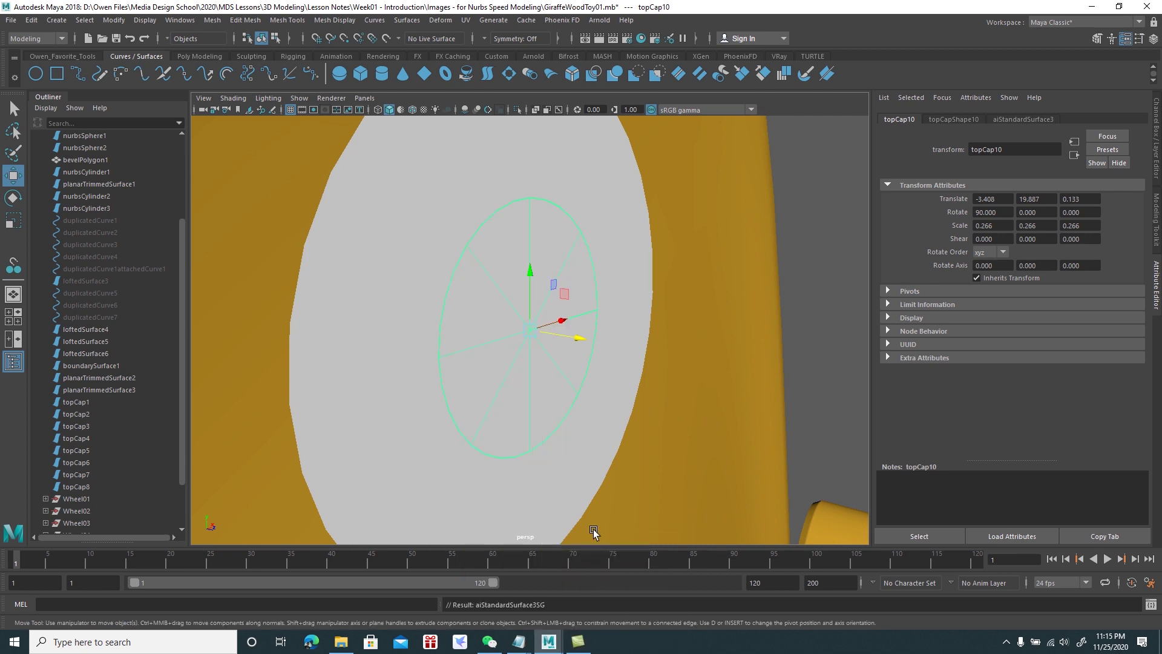
right_click(523, 331)
mouse_move(524, 641)
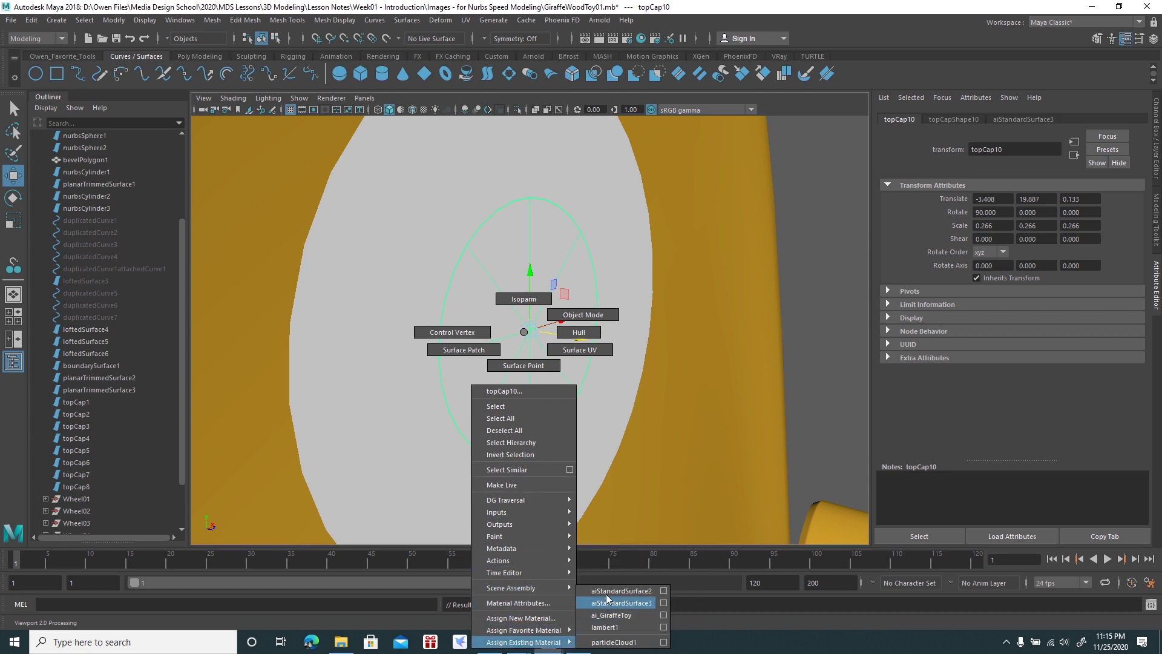
click(621, 590)
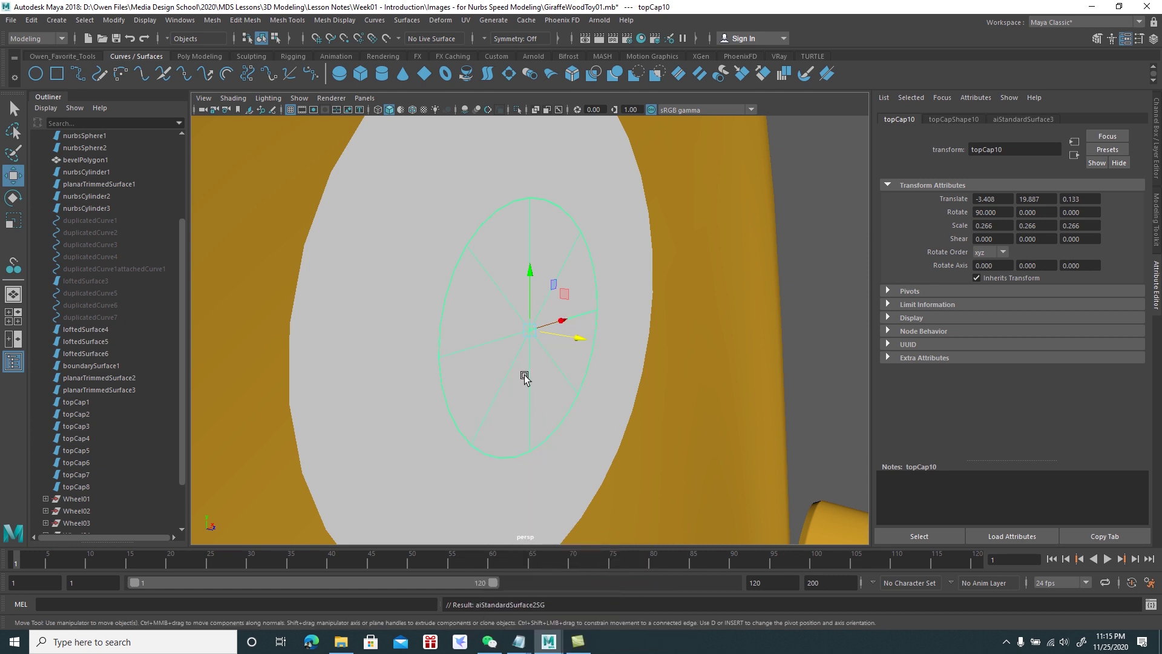
right_click(494, 323)
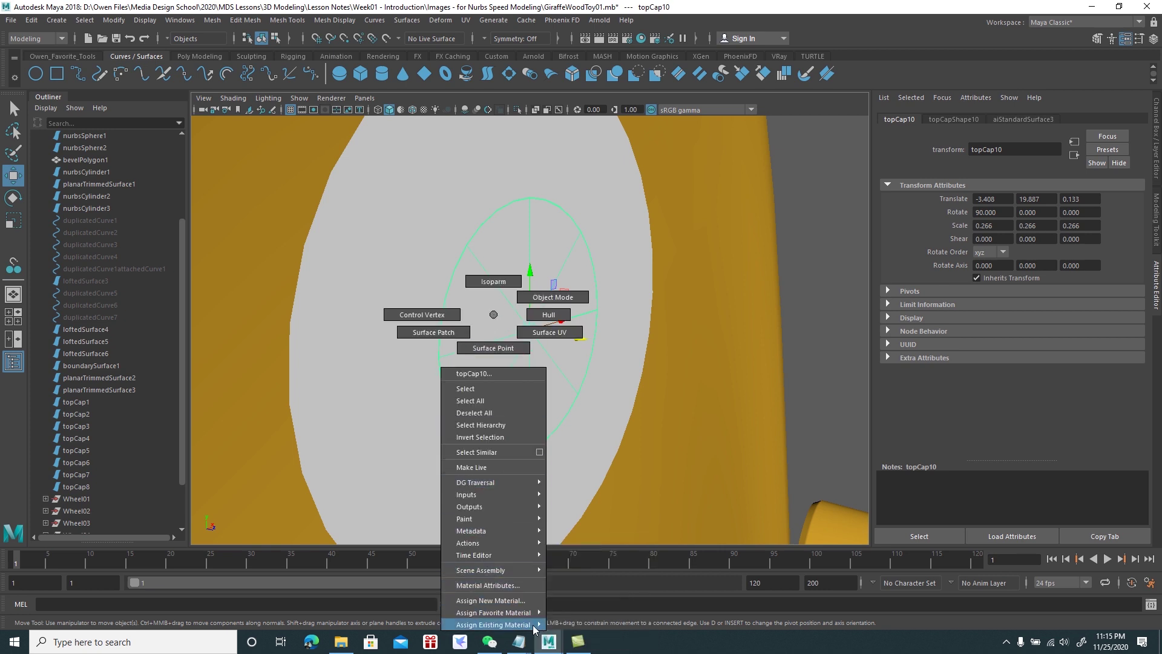
mouse_move(493, 625)
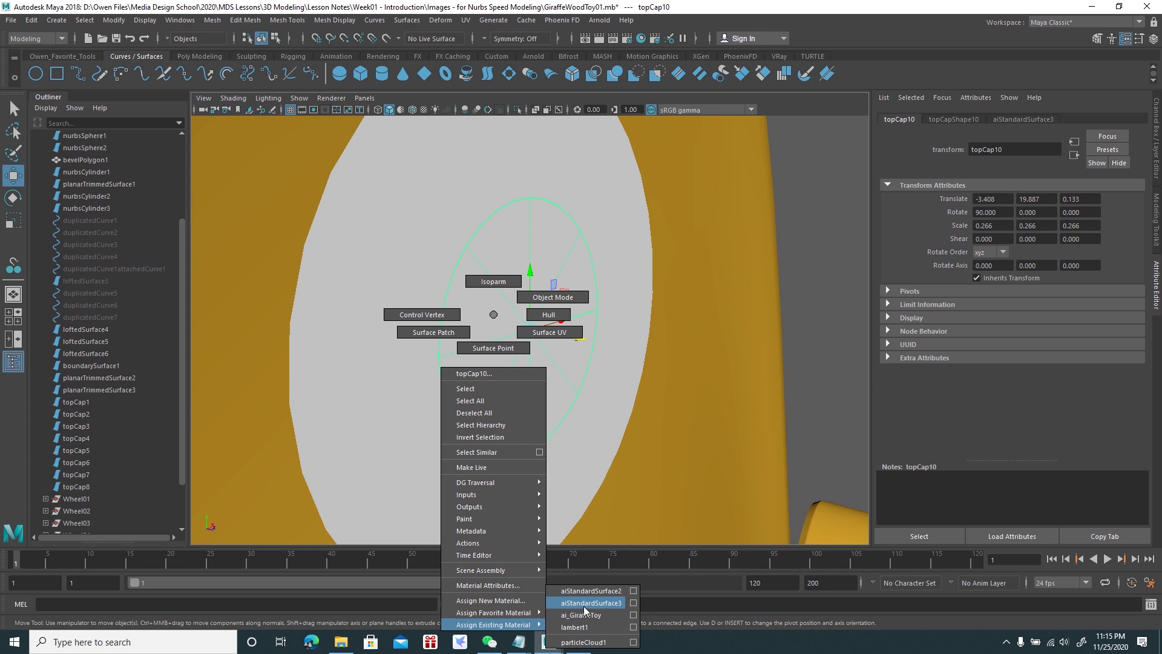
click(585, 610)
Pull the camera back and select the dark spot on the neck to check it
mouse_move(575, 448)
alt+right_down()
mouse_move(526, 378)
mouse_move(473, 337)
alt+right_up()
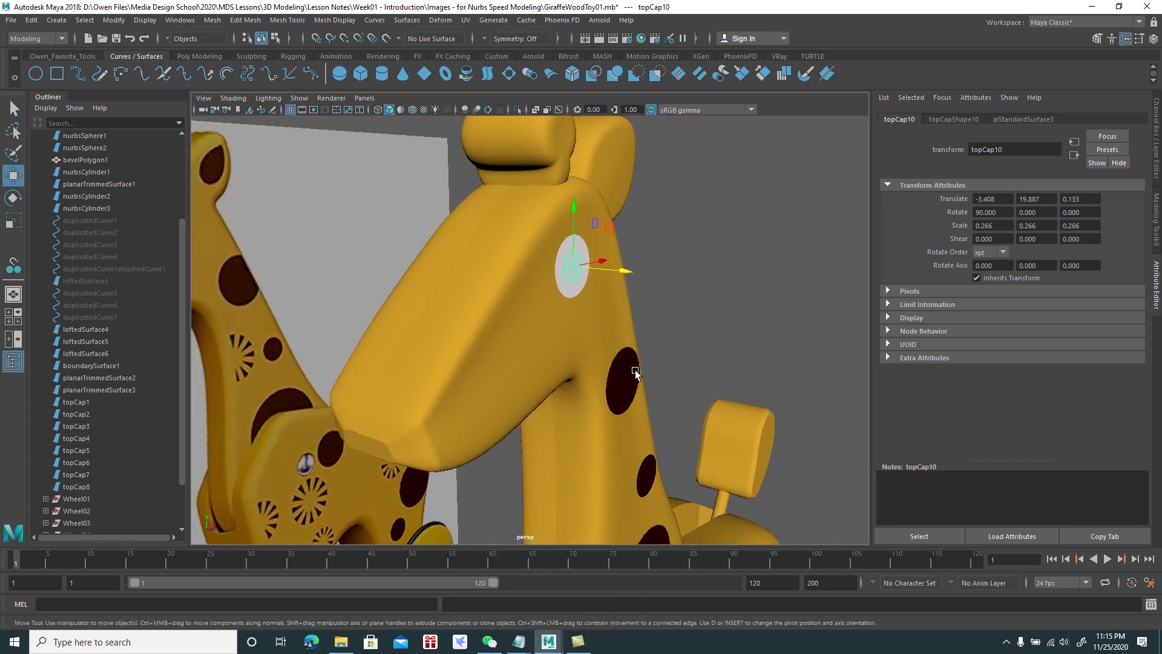
click(634, 370)
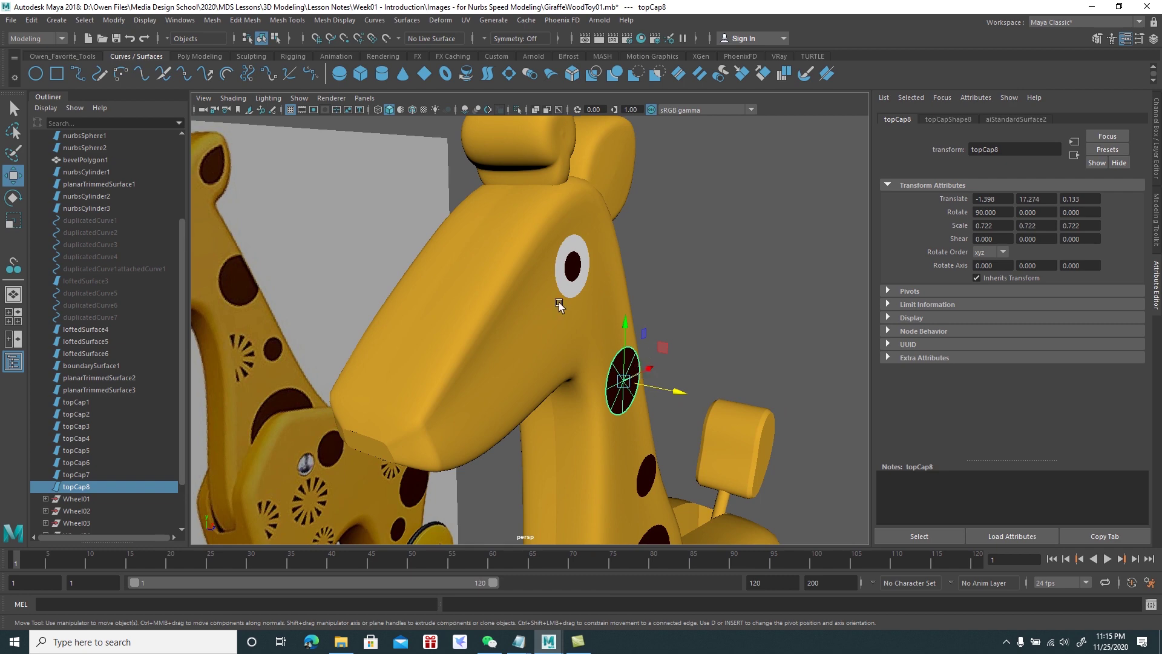
mouse_move(581, 292)
alt+mouse_down()
mouse_move(572, 285)
mouse_move(607, 290)
mouse_move(614, 263)
mouse_move(601, 236)
alt+mouse_up()
Select the eye white and check it sits centred behind the pupil
click(570, 275)
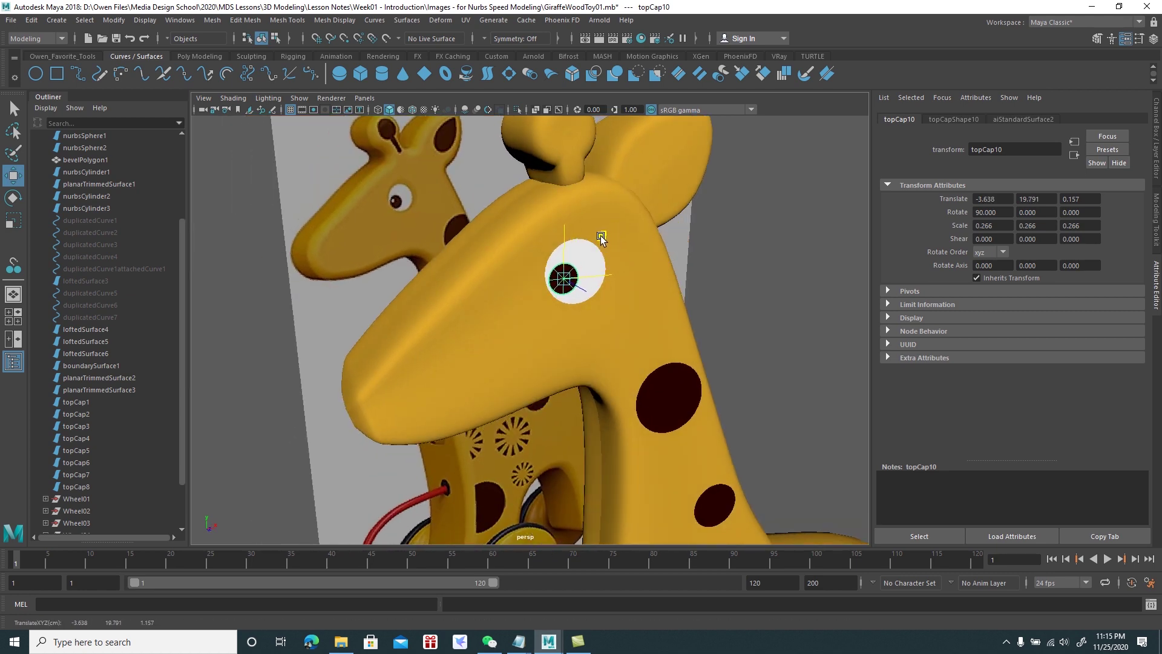
scroll(613, 259, down, 3)
mouse_move(613, 259)
alt+mouse_down()
mouse_move(695, 285)
mouse_move(583, 308)
mouse_move(568, 227)
mouse_move(656, 247)
mouse_move(670, 282)
mouse_move(640, 278)
mouse_move(641, 290)
alt+mouse_up()
scroll(583, 308, down, 3)
click(658, 249)
Select the ear, then frame the view on the knob atop the head
scroll(641, 291, up, 2)
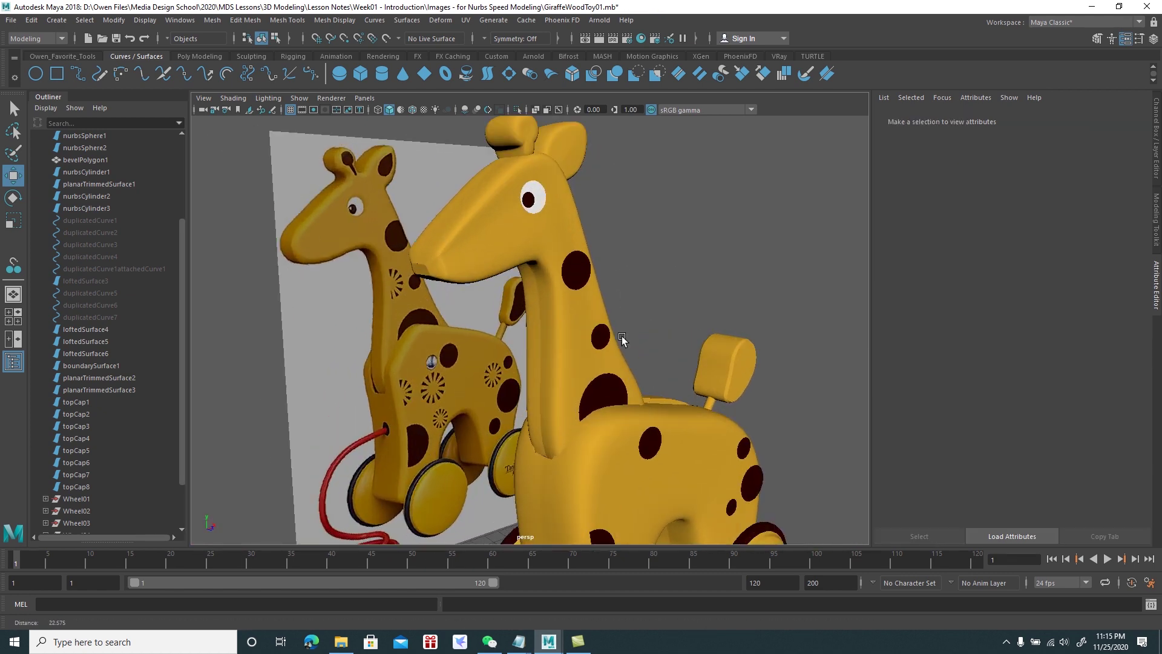
scroll(629, 252, up, 2)
click(606, 217)
mouse_move(648, 234)
alt+mouse_down()
mouse_move(637, 354)
mouse_move(648, 335)
mouse_move(565, 328)
mouse_move(594, 327)
alt+mouse_up()
scroll(646, 256, up, 2)
click(546, 248)
key(f)
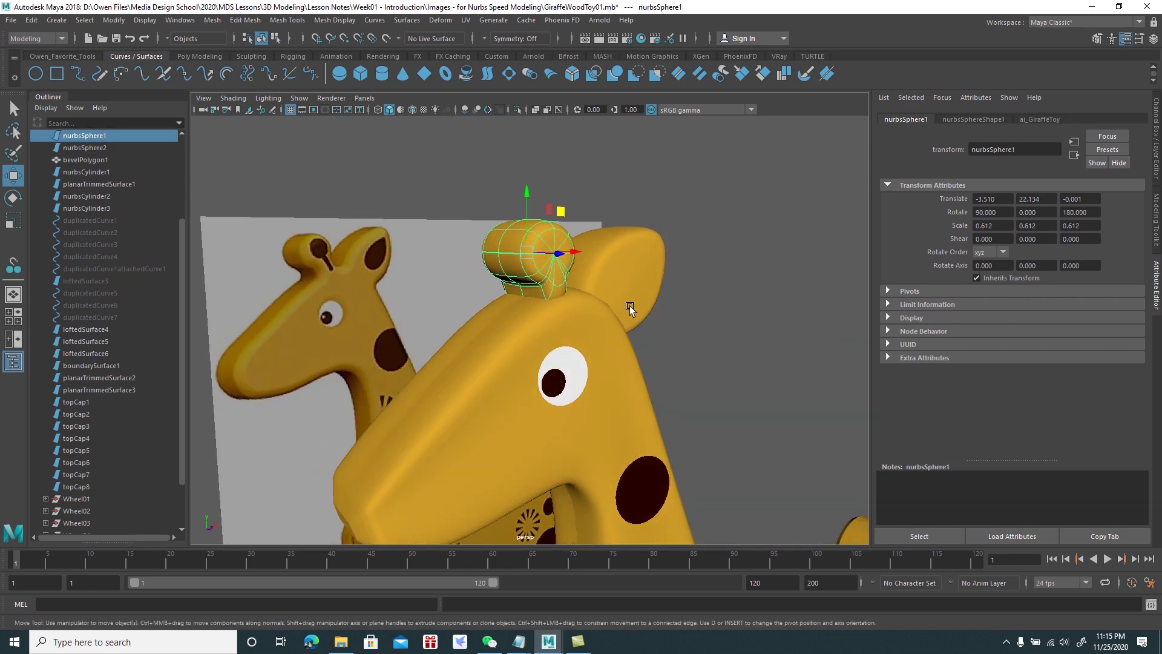
Zoom out to a side view of the whole giraffe and switch to four panes
scroll(536, 256, down, 2)
scroll(587, 311, down, 2)
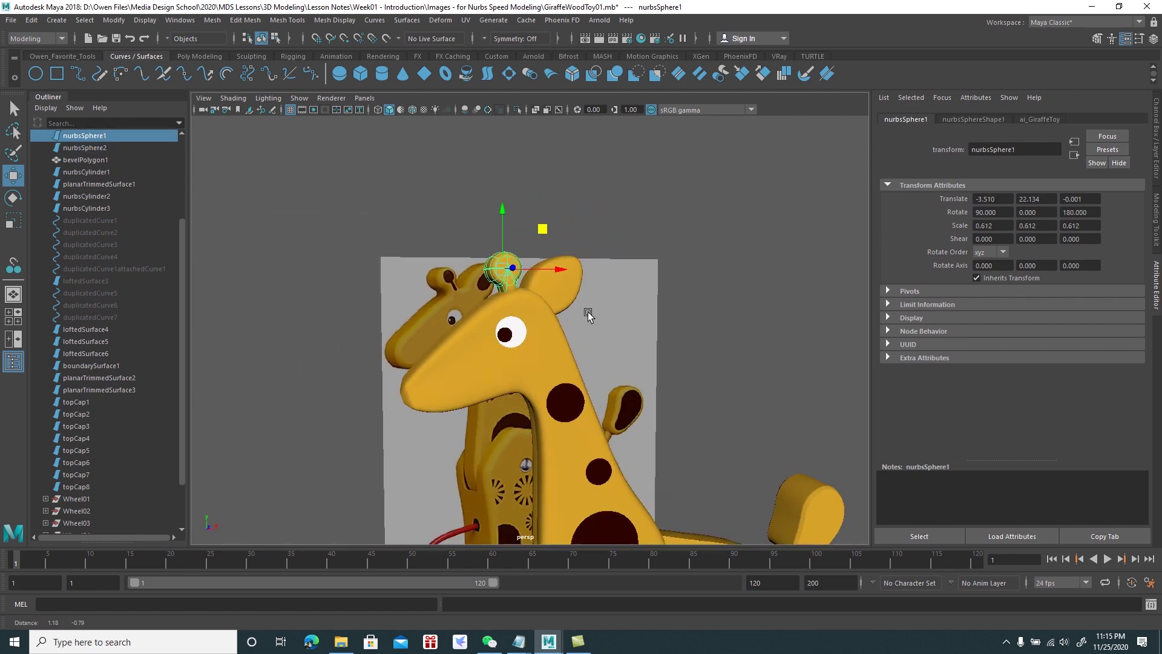
scroll(617, 341, down, 2)
scroll(618, 341, down, 3)
click(673, 316)
mouse_move(673, 317)
alt+mouse_down()
mouse_move(706, 315)
mouse_move(620, 330)
alt+mouse_up()
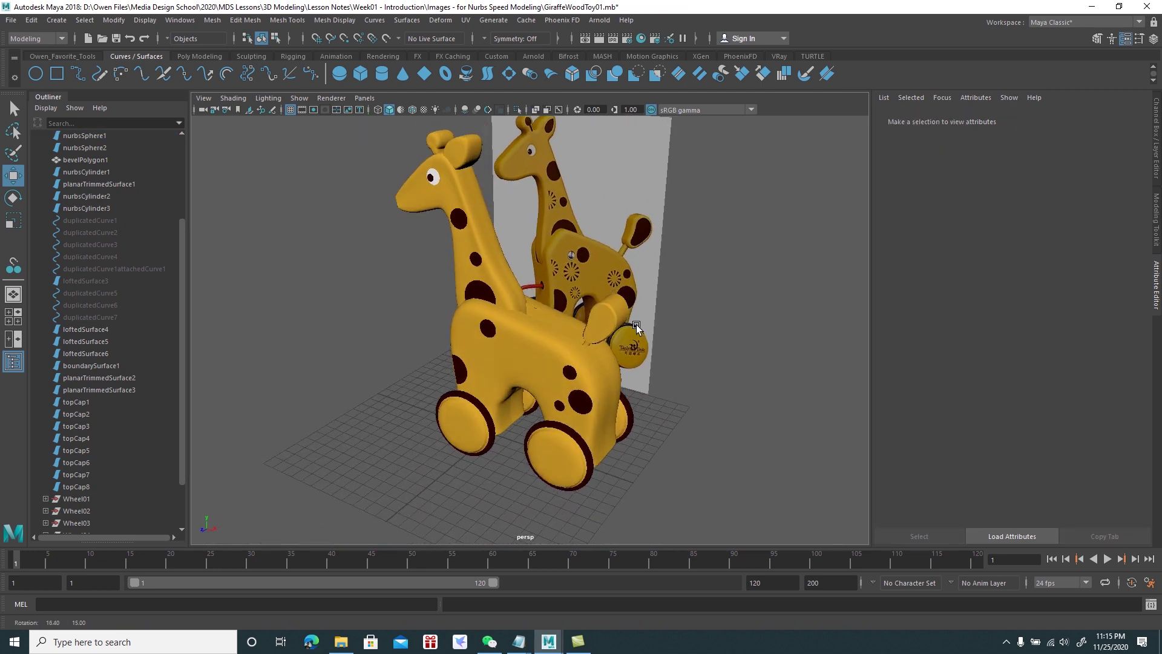
scroll(615, 267, up, 5)
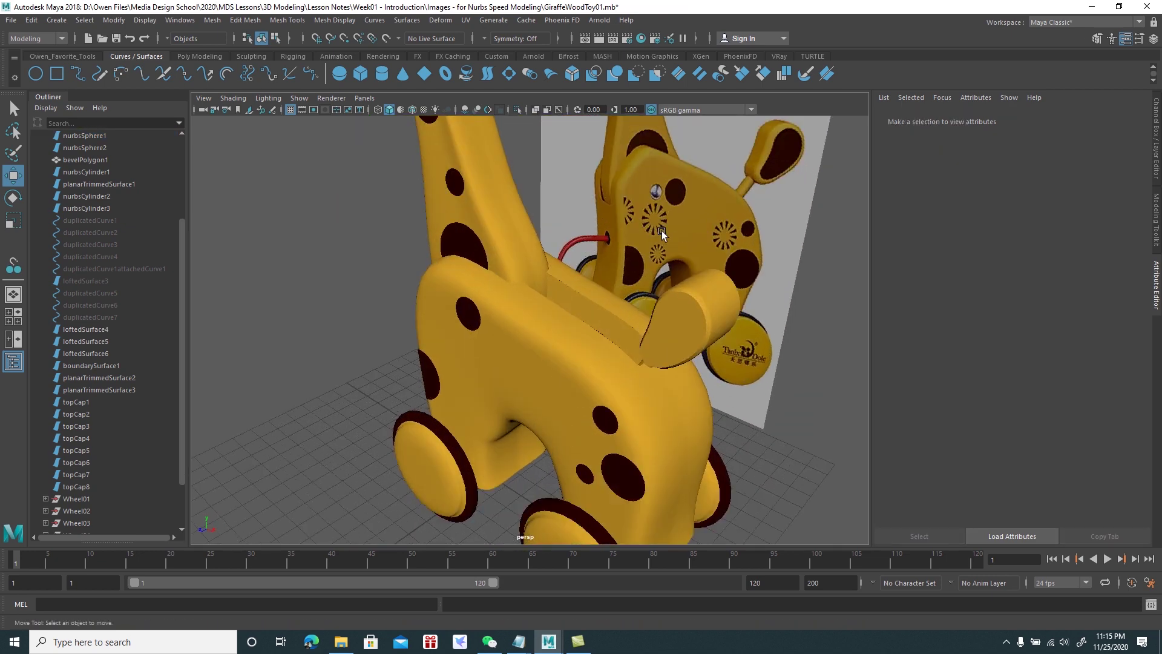
scroll(655, 267, down, 5)
mouse_move(586, 244)
alt+mouse_down()
mouse_move(613, 304)
mouse_move(602, 311)
alt+mouse_up()
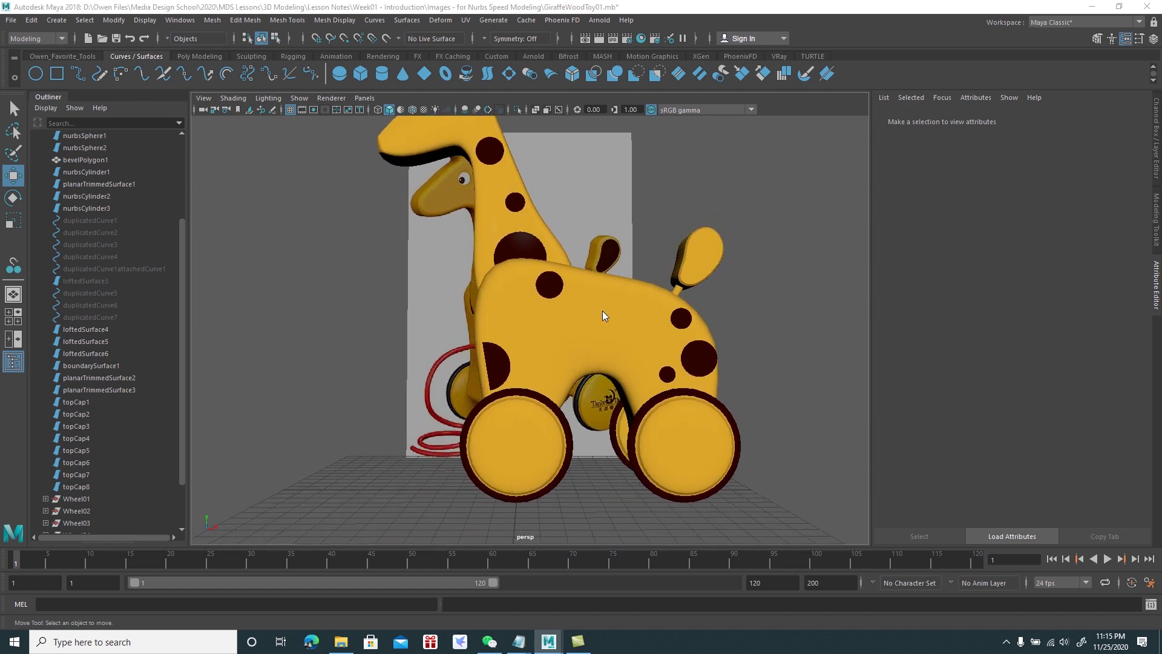
key(space)
key(space)
Draw a closed teardrop EP curve in empty space beside the giraffe in front view
scroll(412, 405, up, 2)
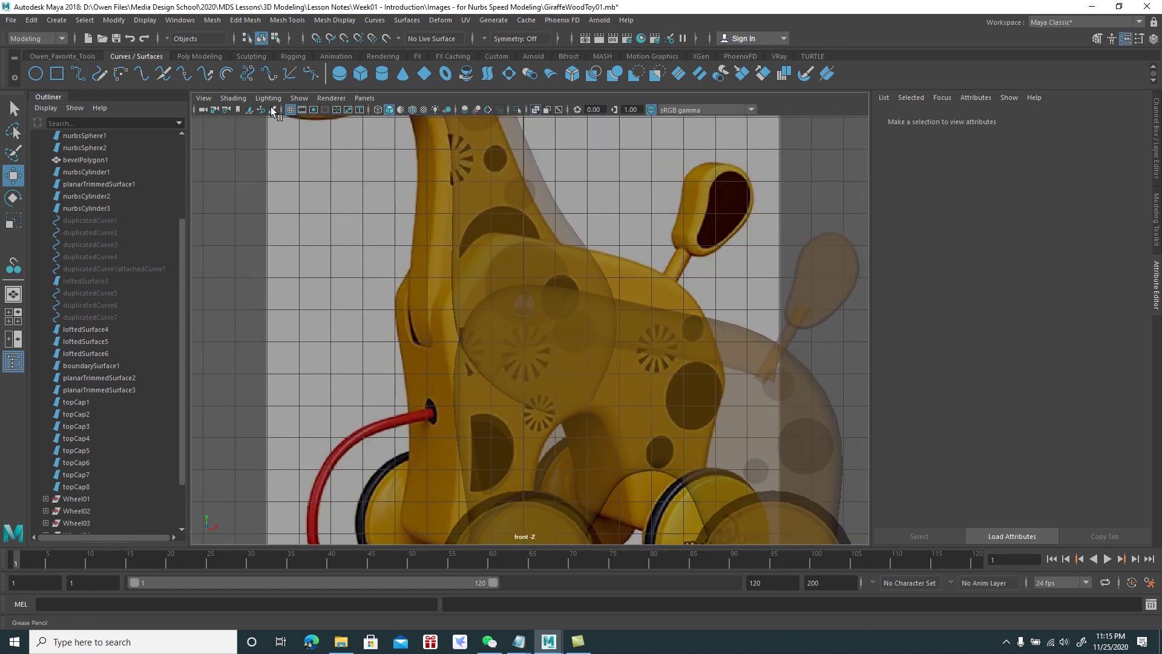
scroll(482, 303, up, 2)
scroll(477, 308, up, 2)
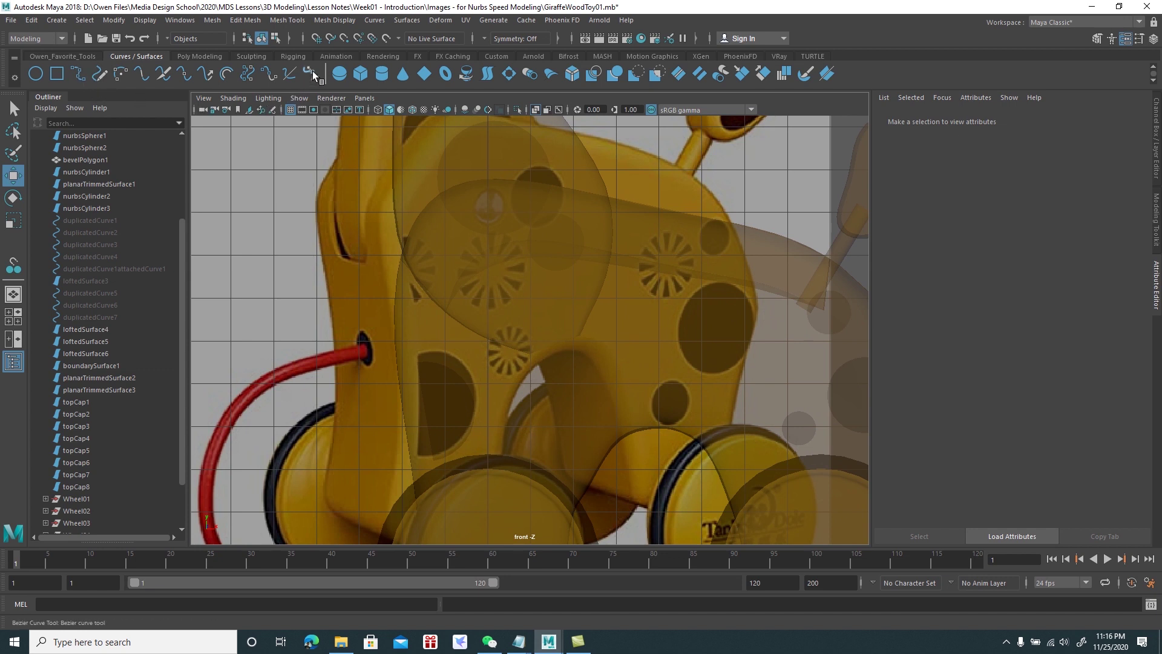
click(78, 73)
alt+middle_drag(292, 227, 385, 208)
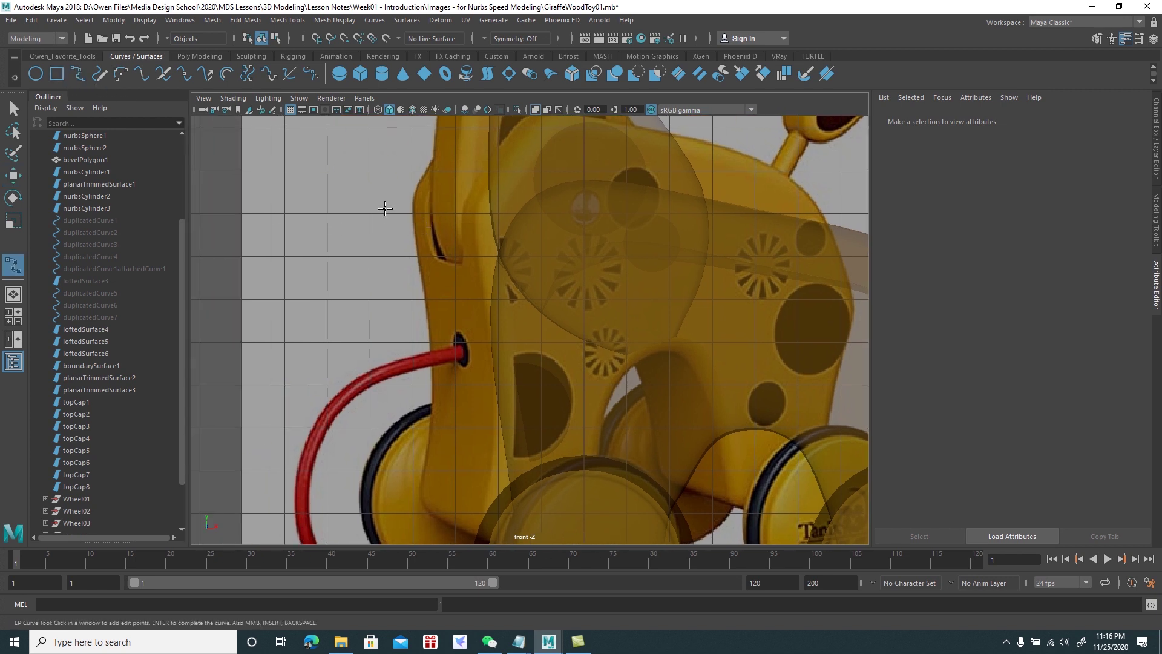
click(325, 171)
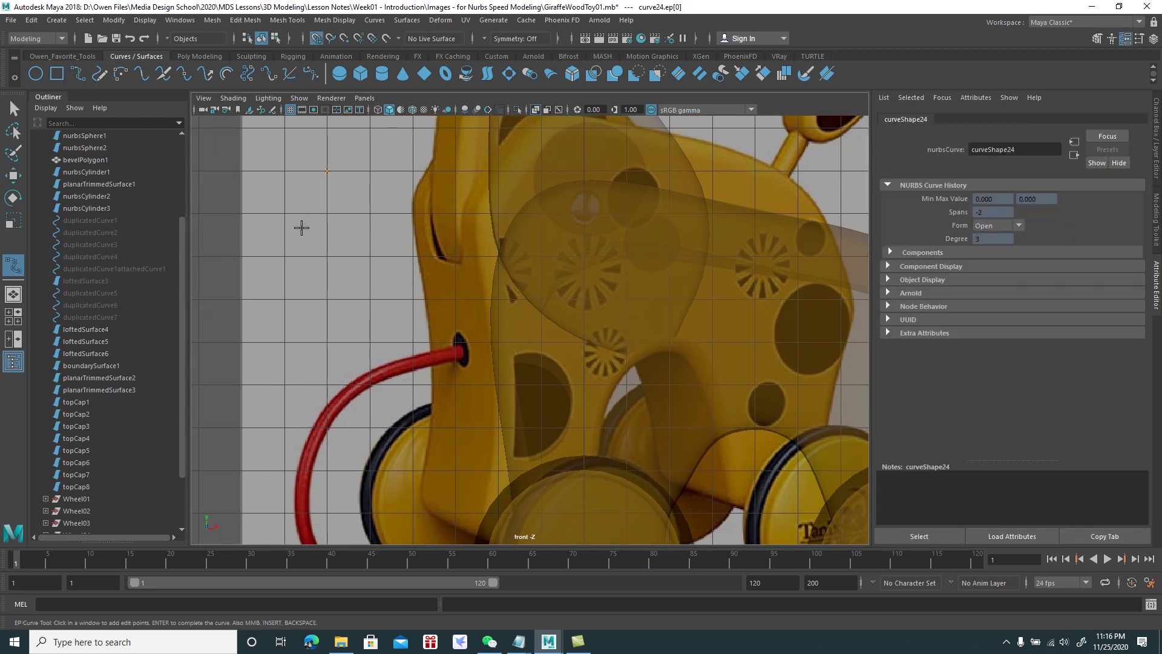
click(284, 256)
click(370, 257)
click(328, 172)
key(w)
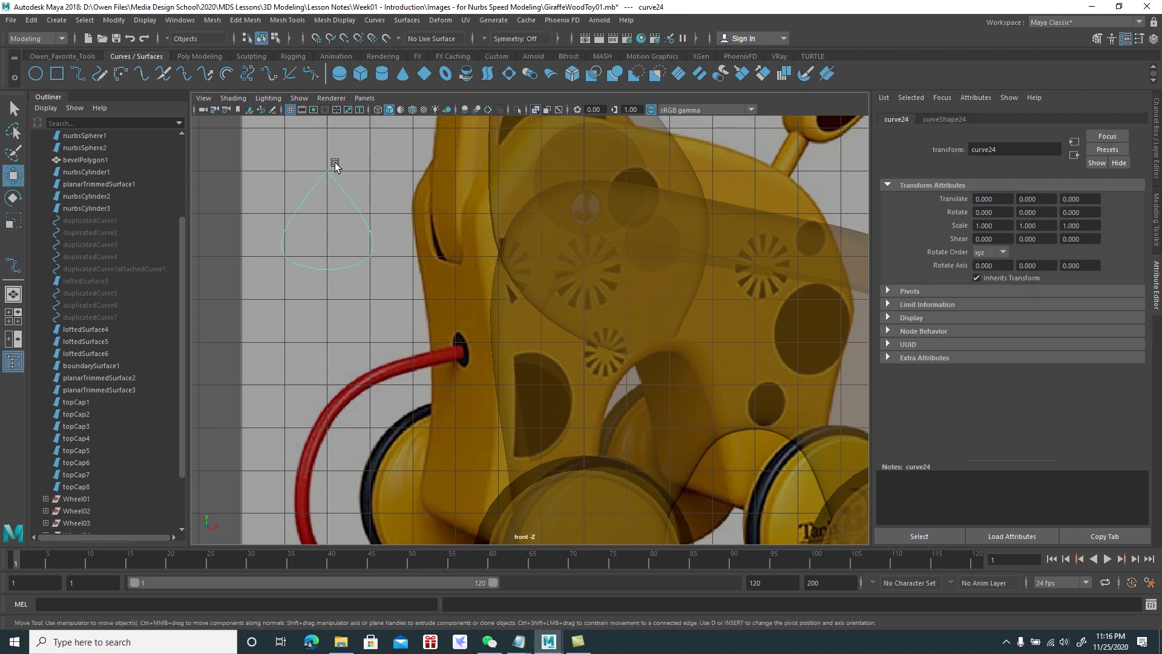
Move one control vertex of the teardrop curve, then delete the curve
right_drag(348, 201, 291, 200)
mouse_move(454, 306)
mouse_down()
mouse_move(460, 274)
mouse_move(438, 258)
mouse_move(454, 259)
mouse_up()
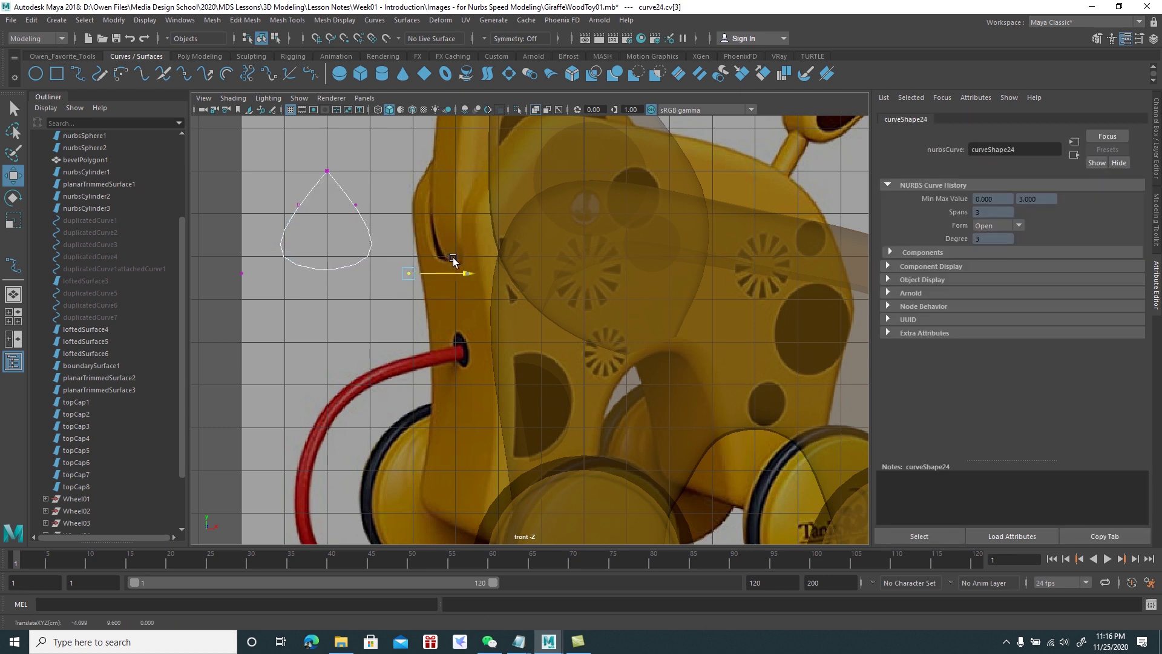
click(13, 109)
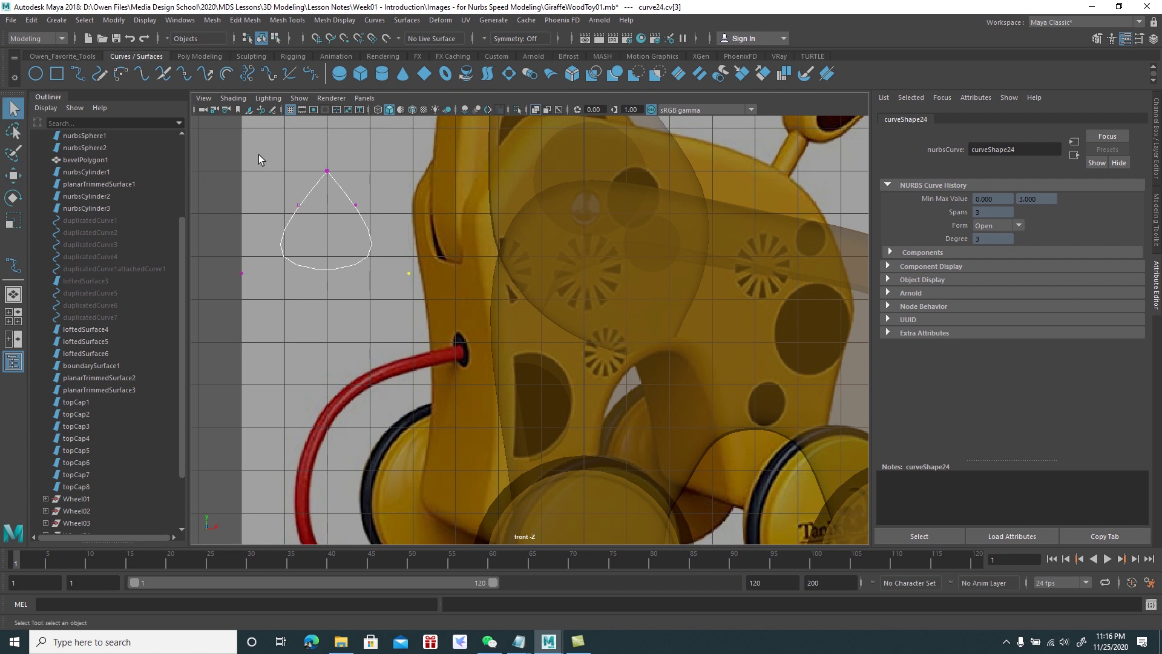
right_drag(375, 253, 404, 241)
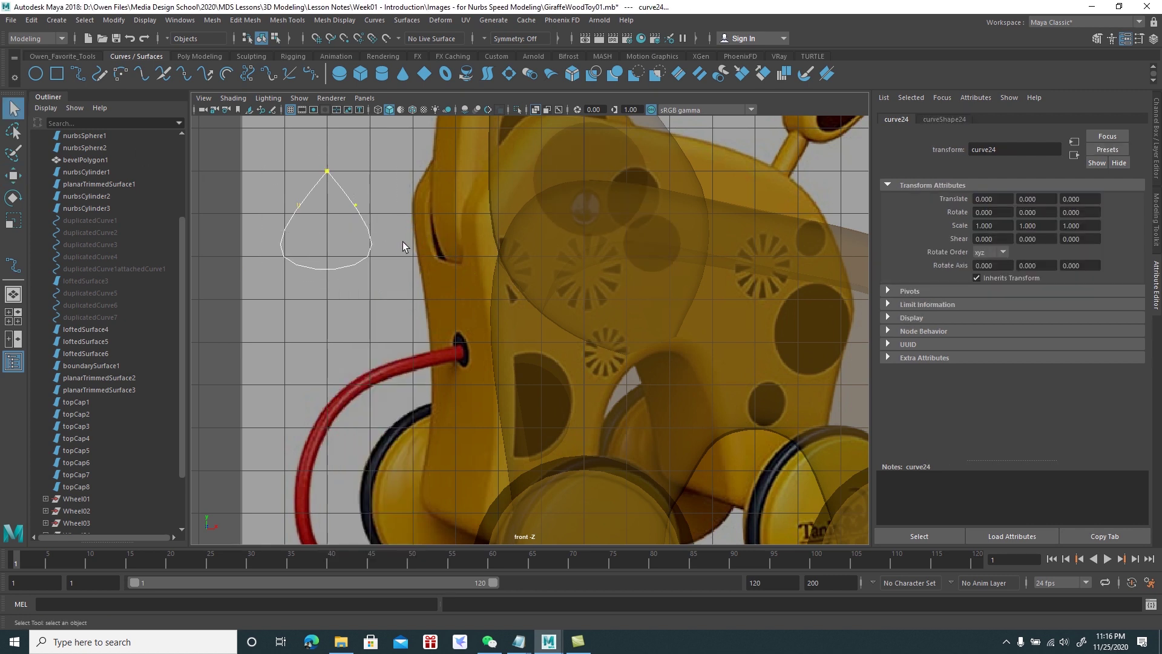
key(Delete)
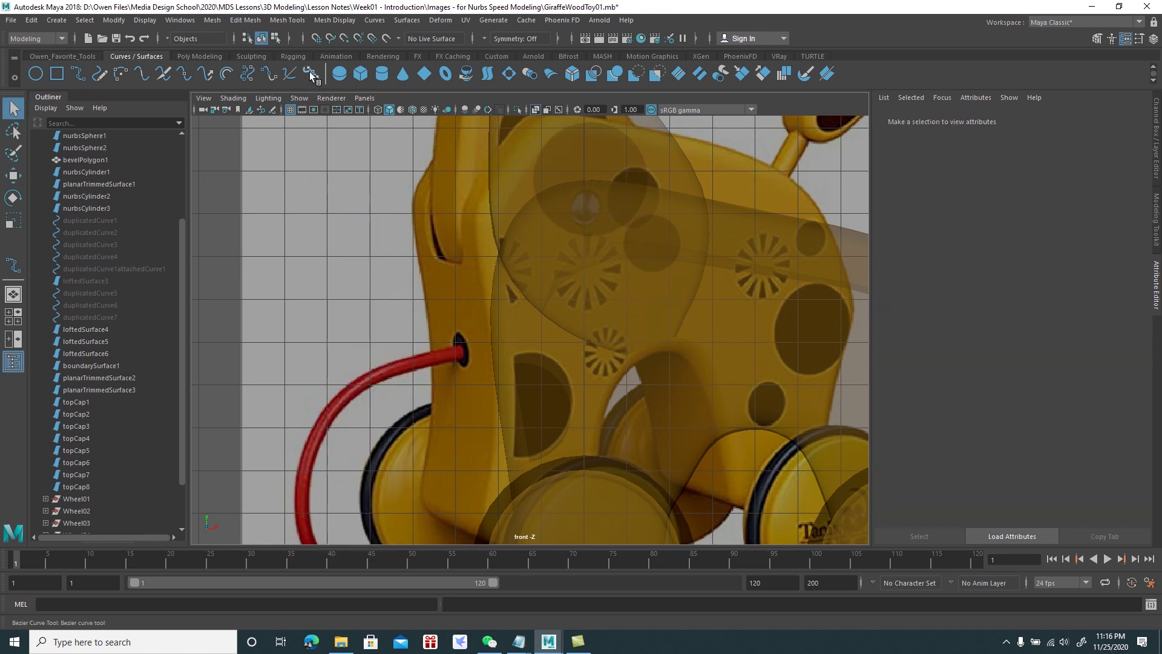
Draw a Bezier curve from the triangle's apex to its lower-left and lower-right corners
click(310, 73)
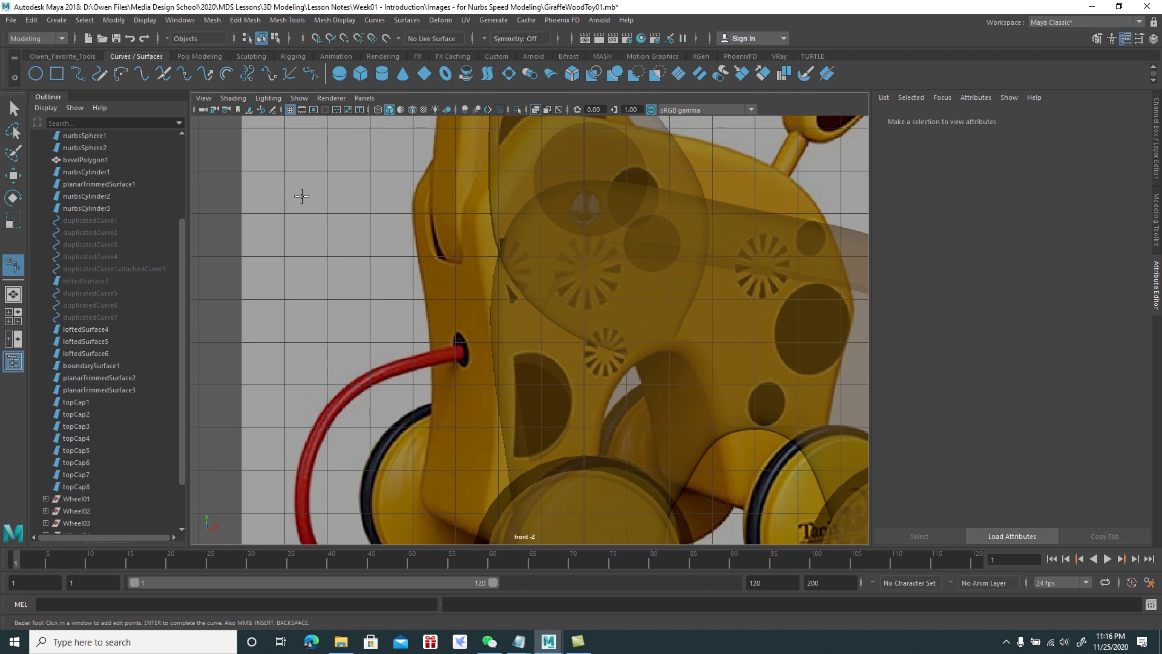
click(327, 171)
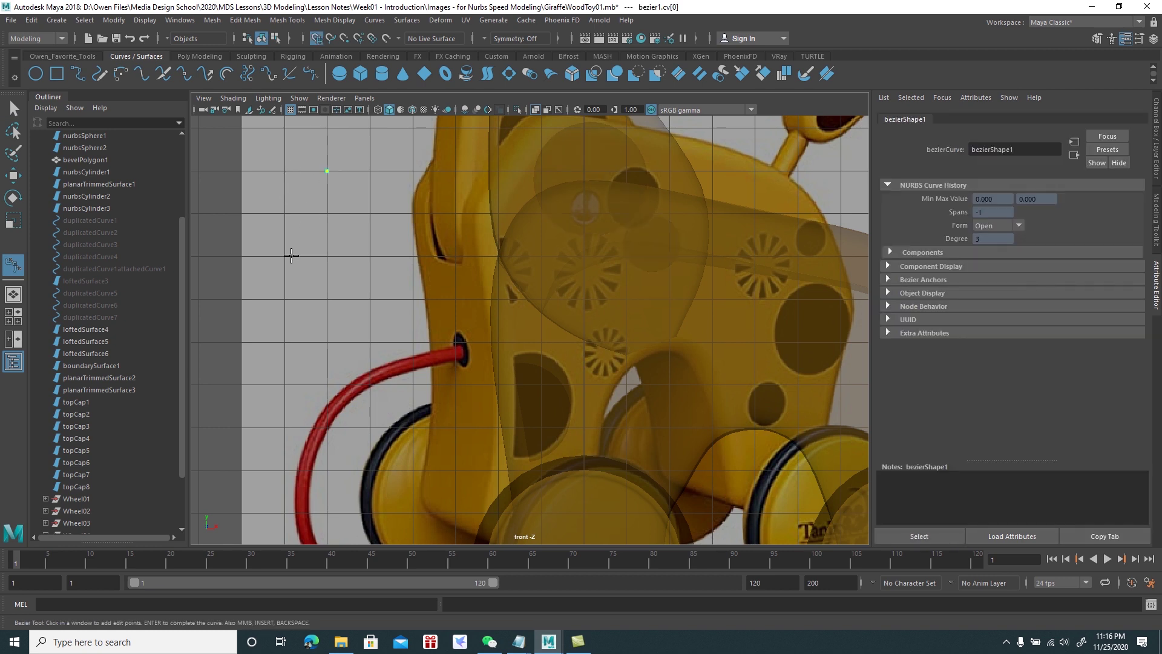
click(284, 255)
click(370, 256)
key(q)
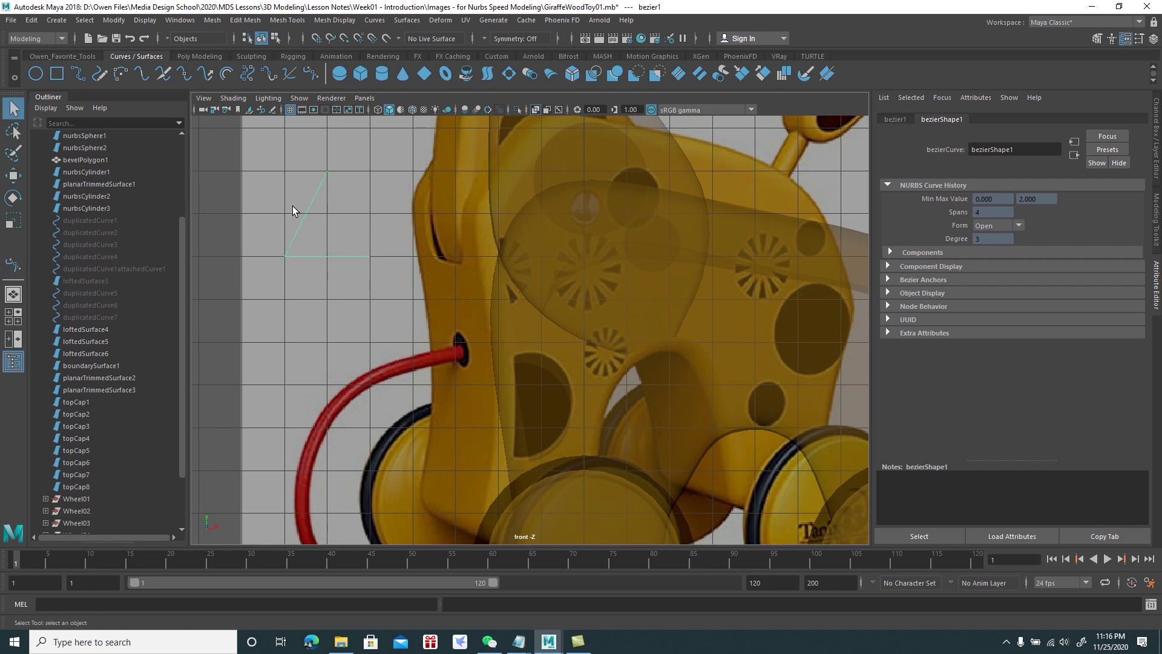
click(286, 183)
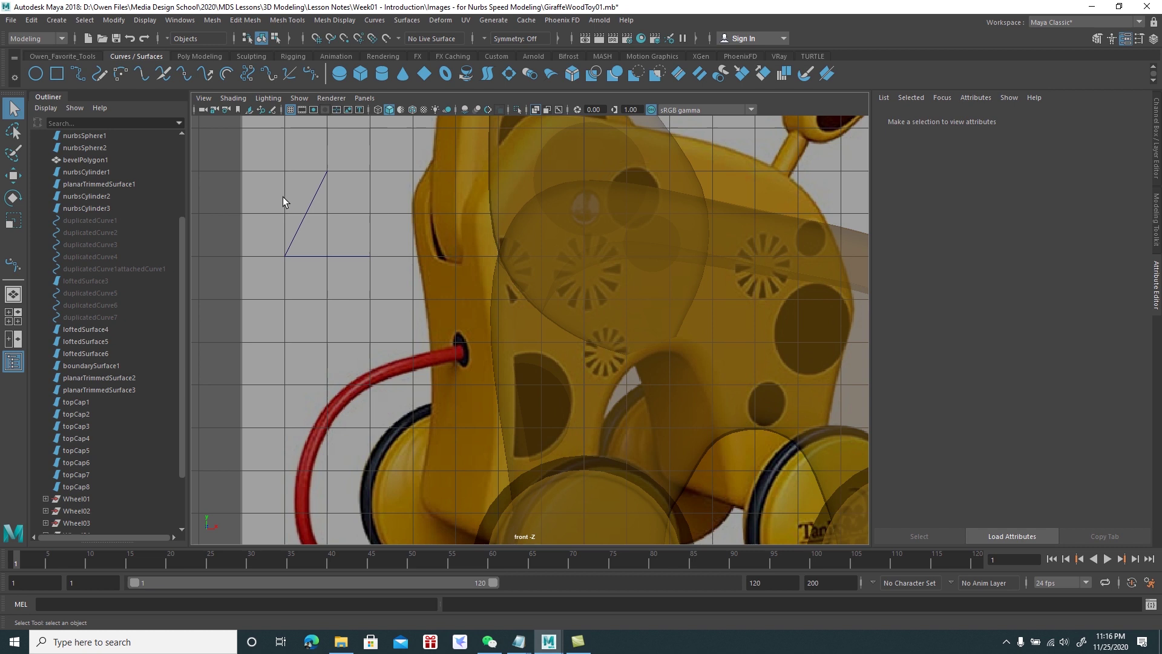
click(81, 78)
Draw the closing side from the lower-right corner to the apex and select all triangle curves
click(353, 256)
click(327, 171)
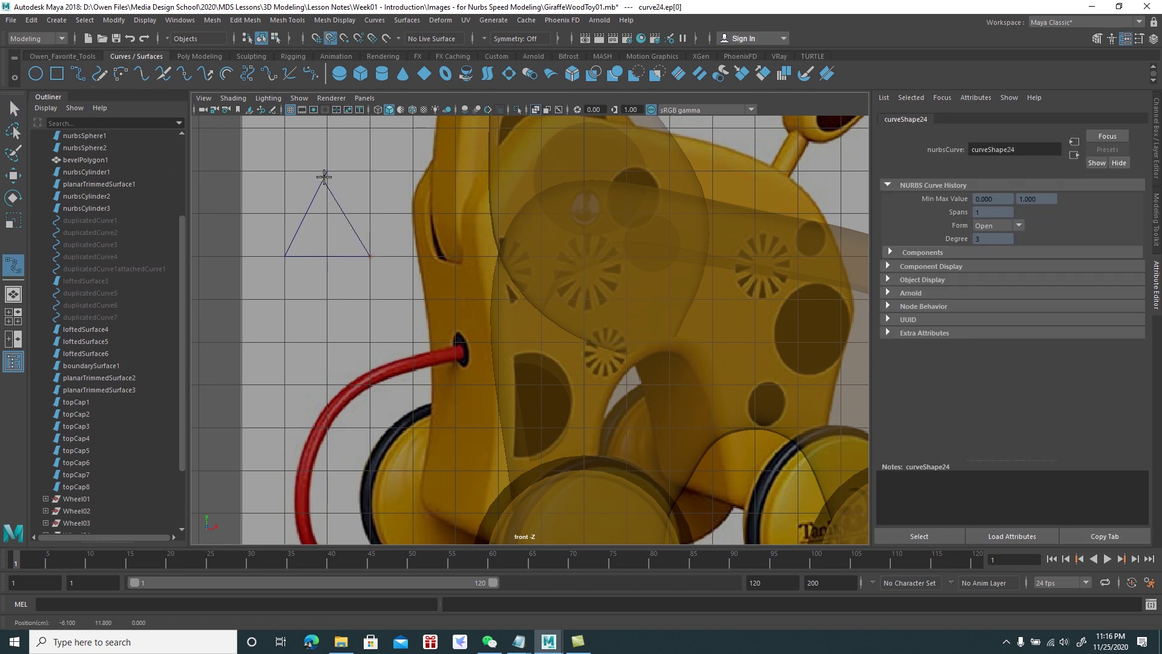
key(q)
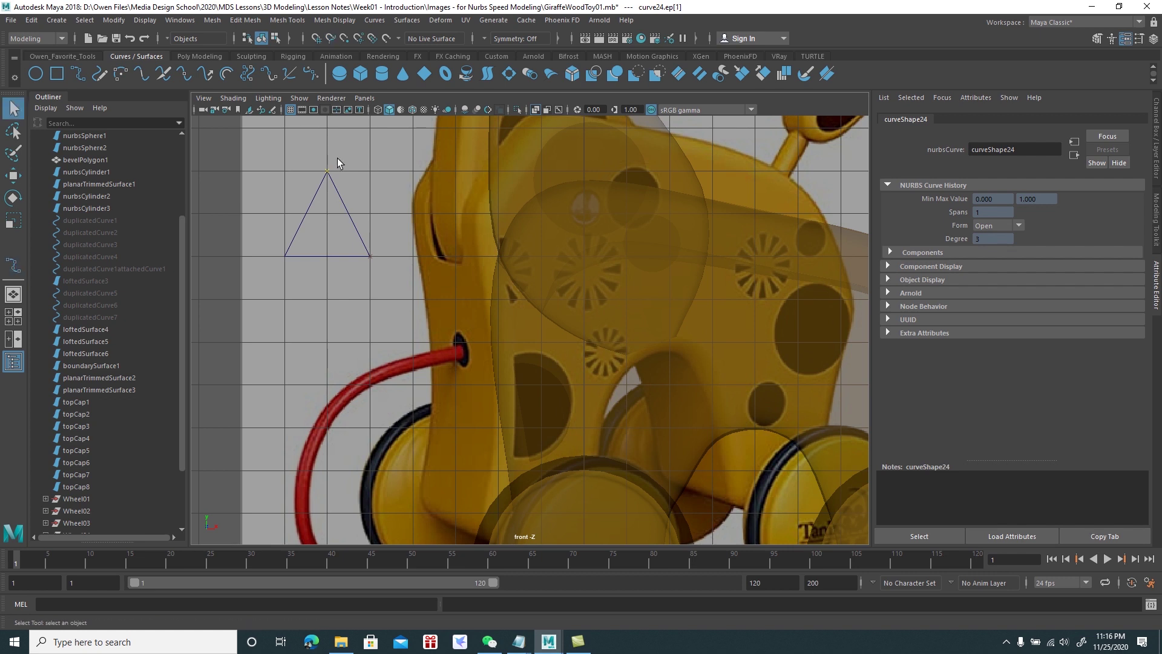
drag(220, 167, 374, 282)
Fill the triangle with a Planar surface after Boundary fails, then return to perspective view
click(409, 24)
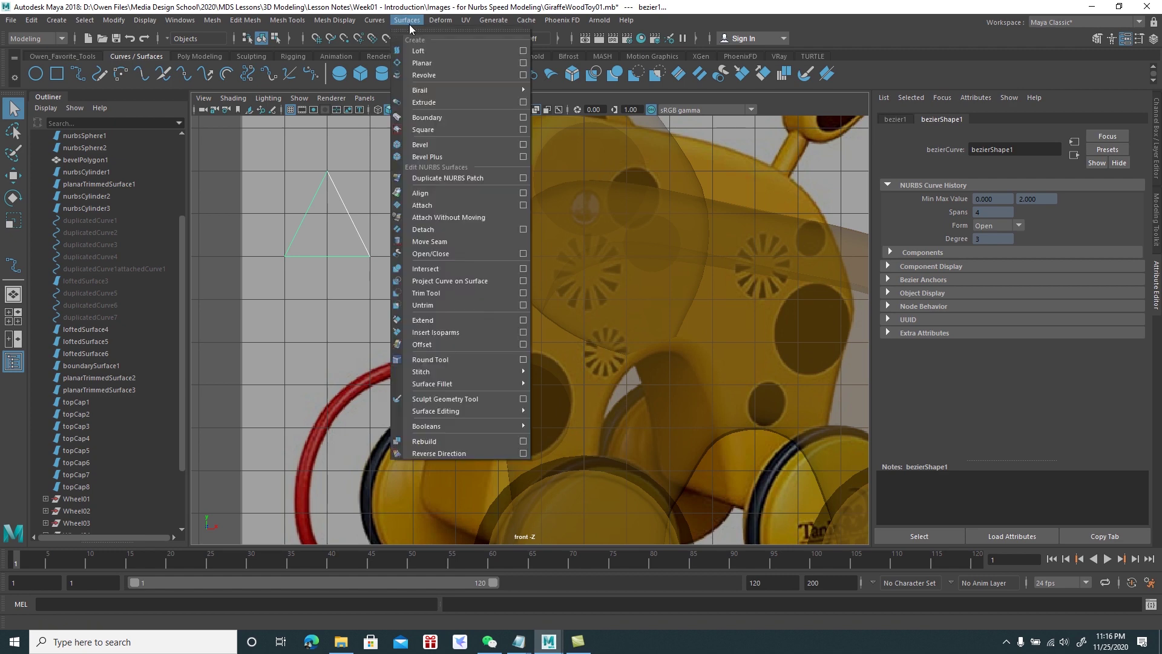
click(426, 118)
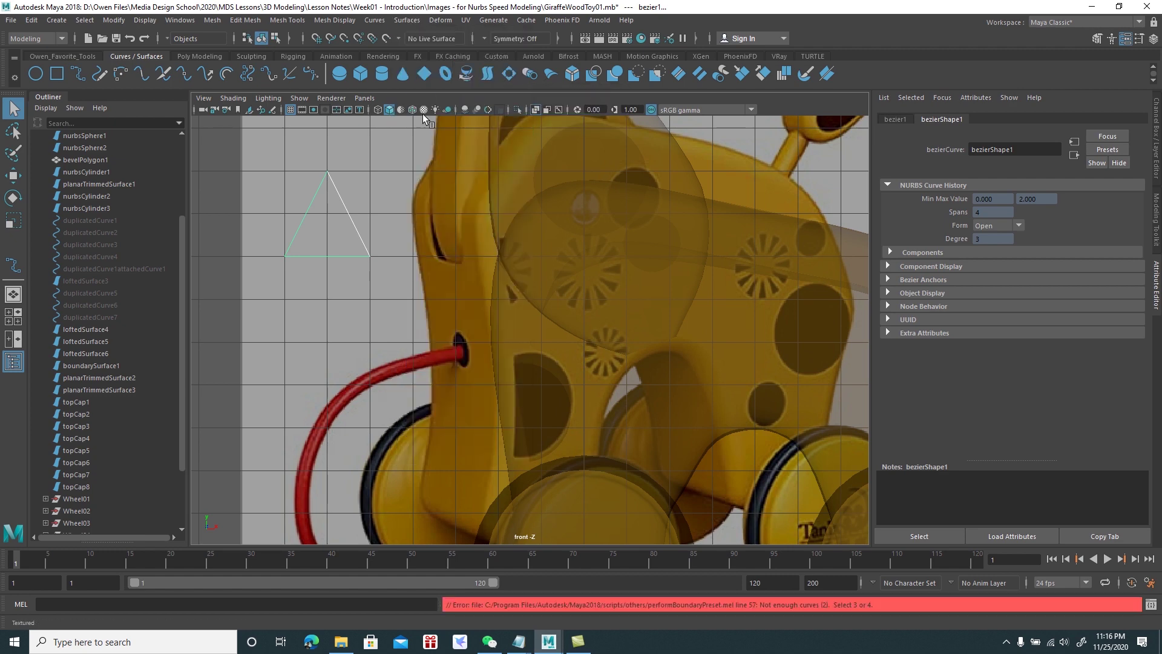
click(407, 20)
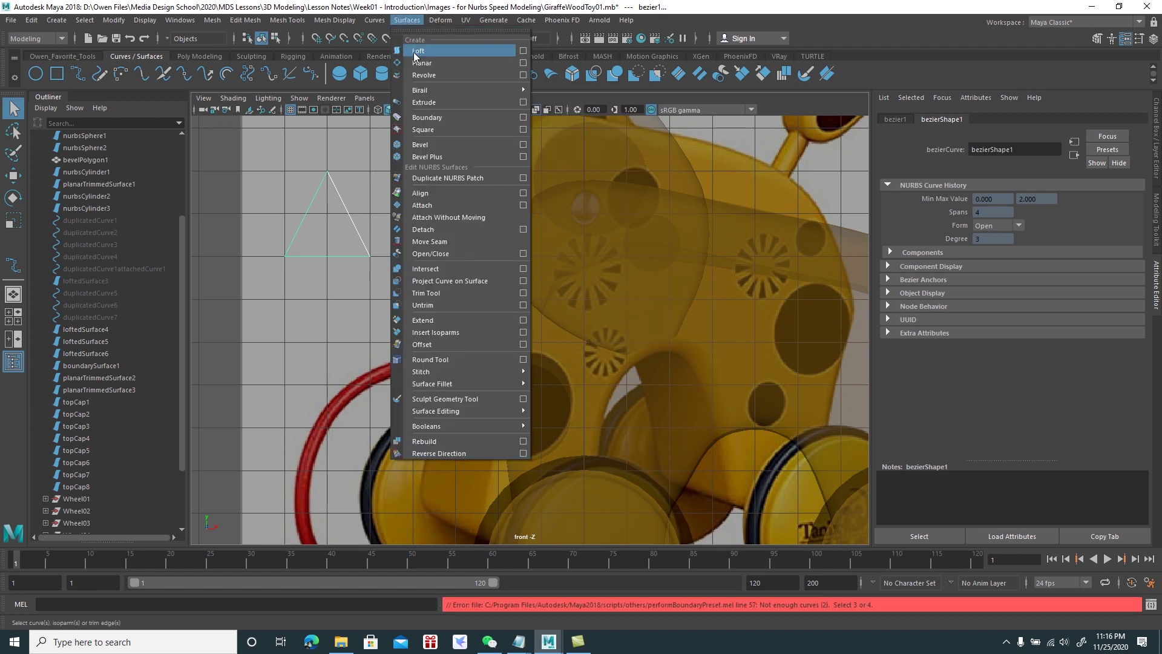
click(418, 64)
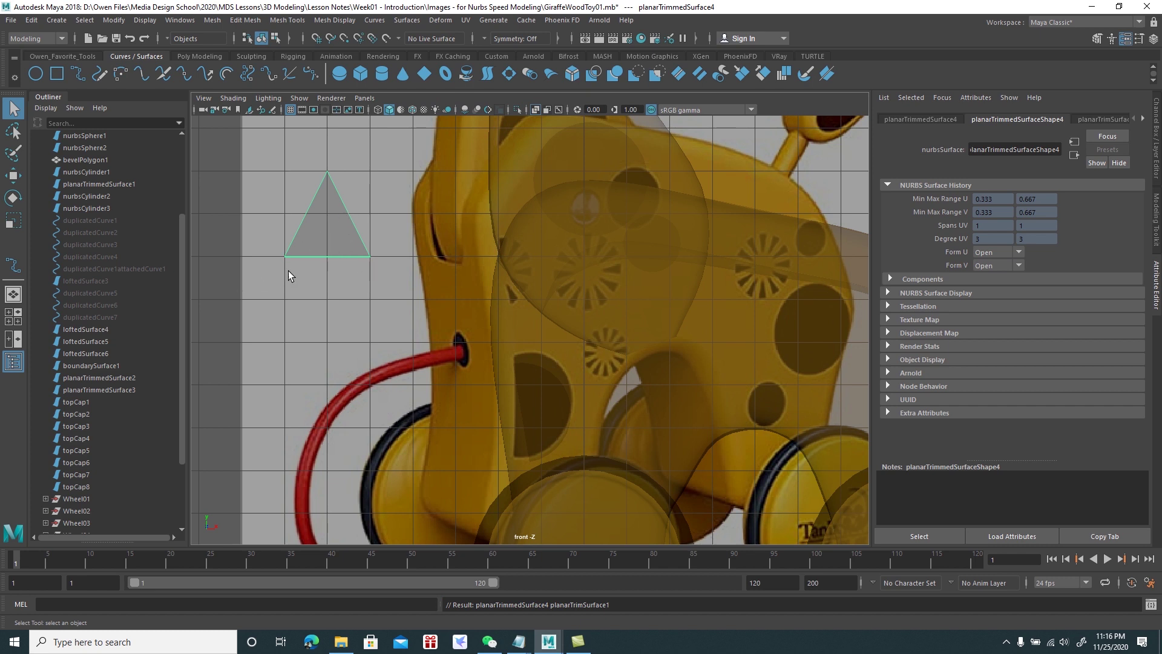
click(229, 230)
key(w)
click(333, 238)
key(space)
key(space)
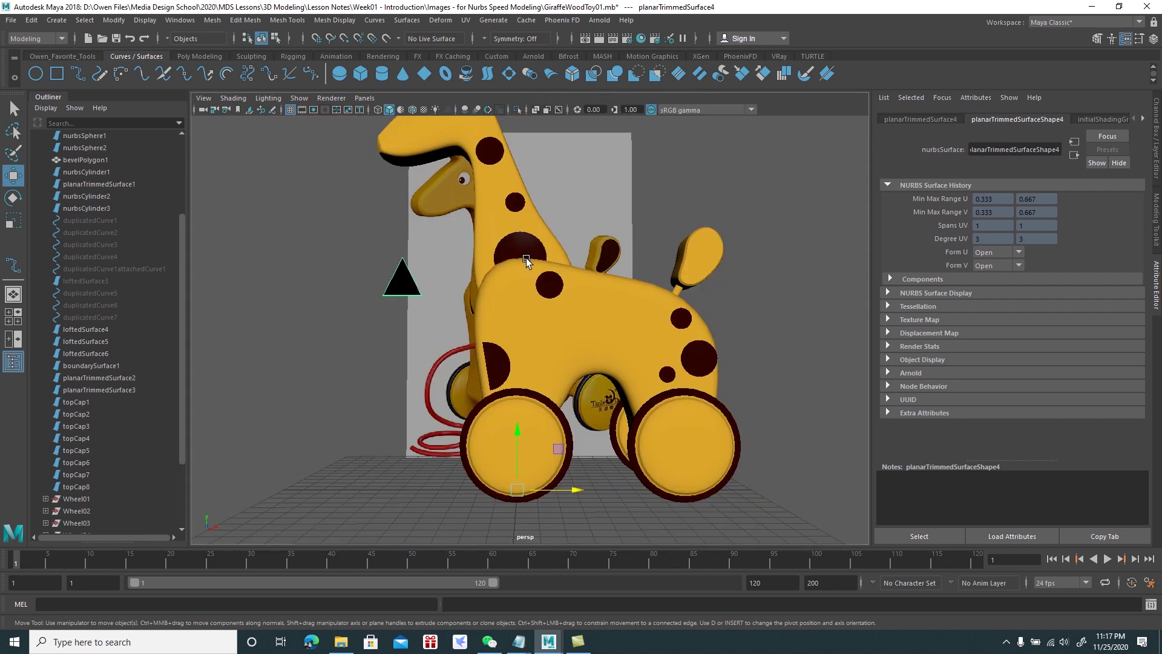
Centre the black triangle's pivot and scale it narrower into a thin wedge
alt+drag(460, 199, 319, 163)
click(114, 20)
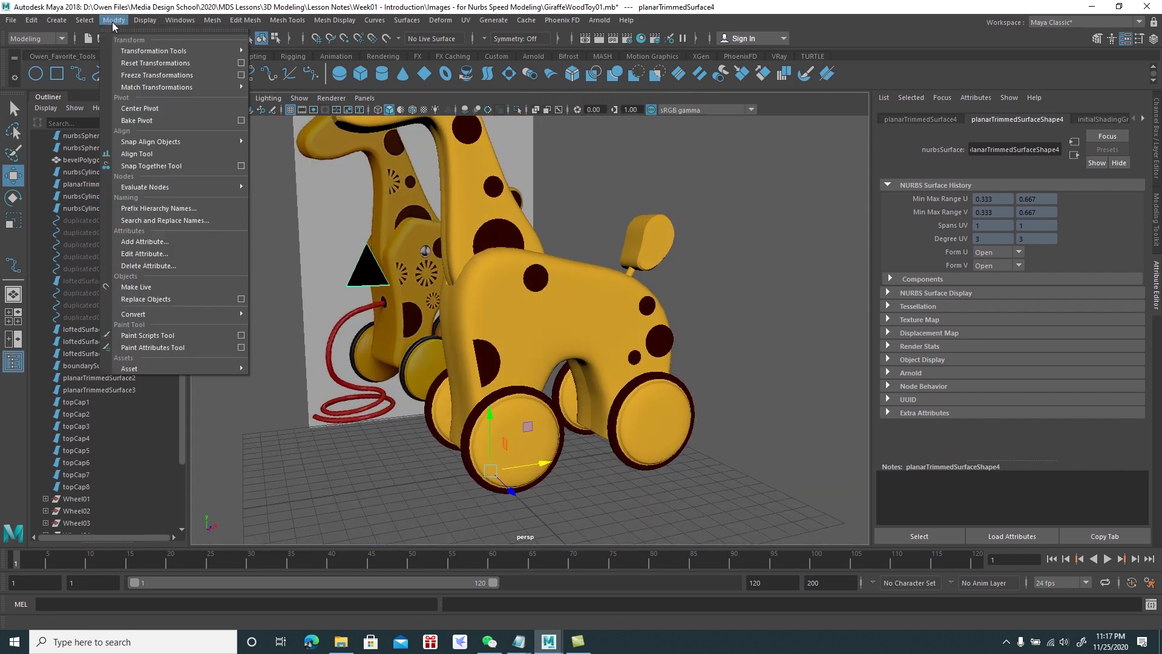
click(136, 108)
alt+drag(208, 174, 386, 244)
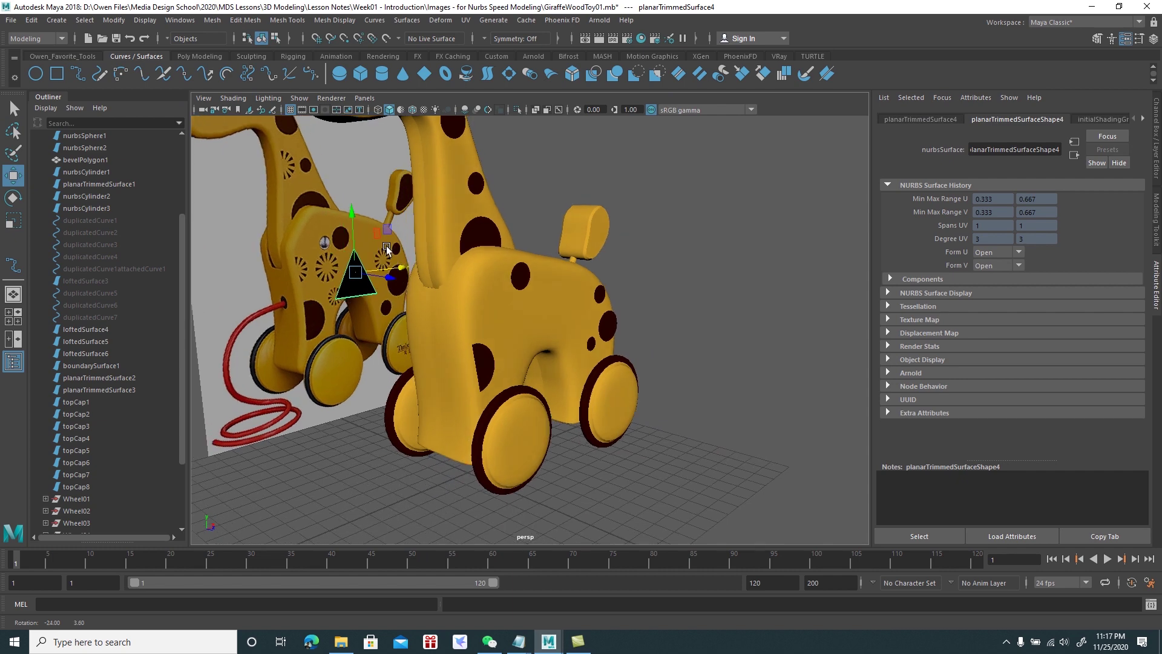
alt+right_drag(354, 211, 379, 271)
alt+middle_drag(379, 271, 503, 340)
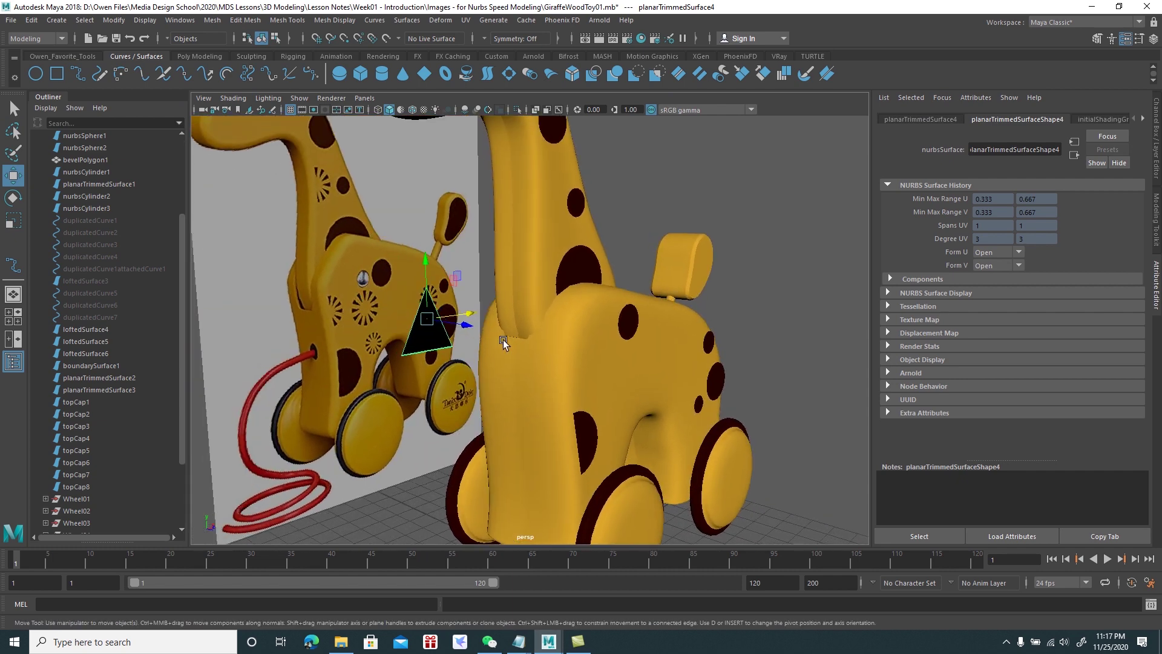
alt+right_drag(418, 259, 440, 307)
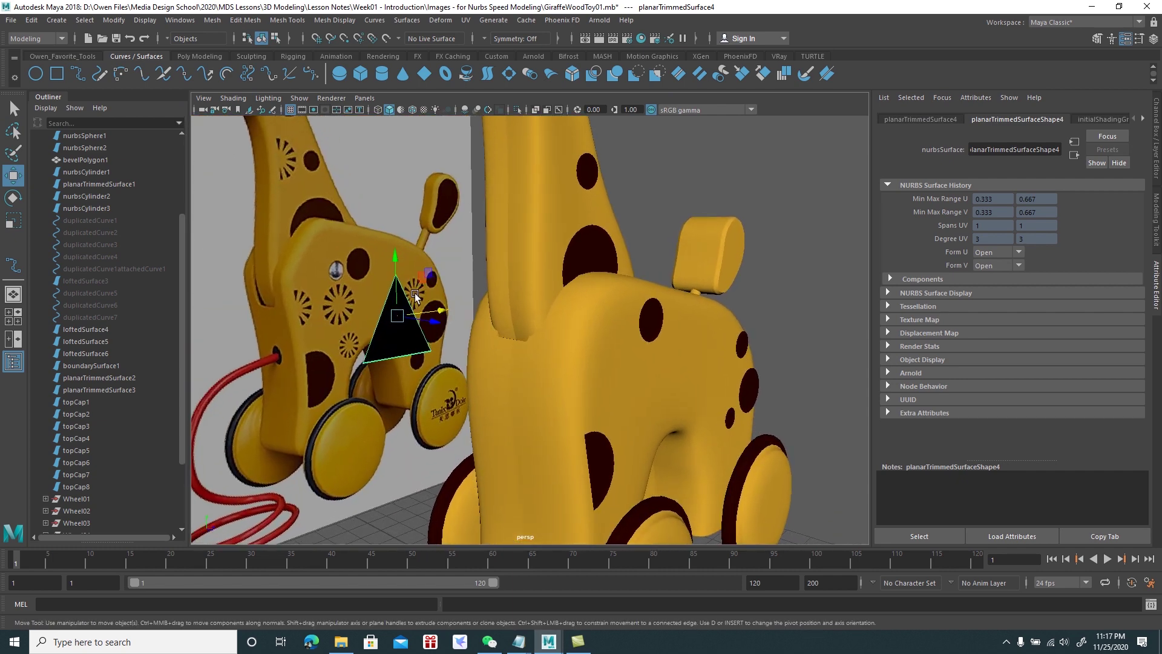
key(r)
drag(444, 312, 416, 315)
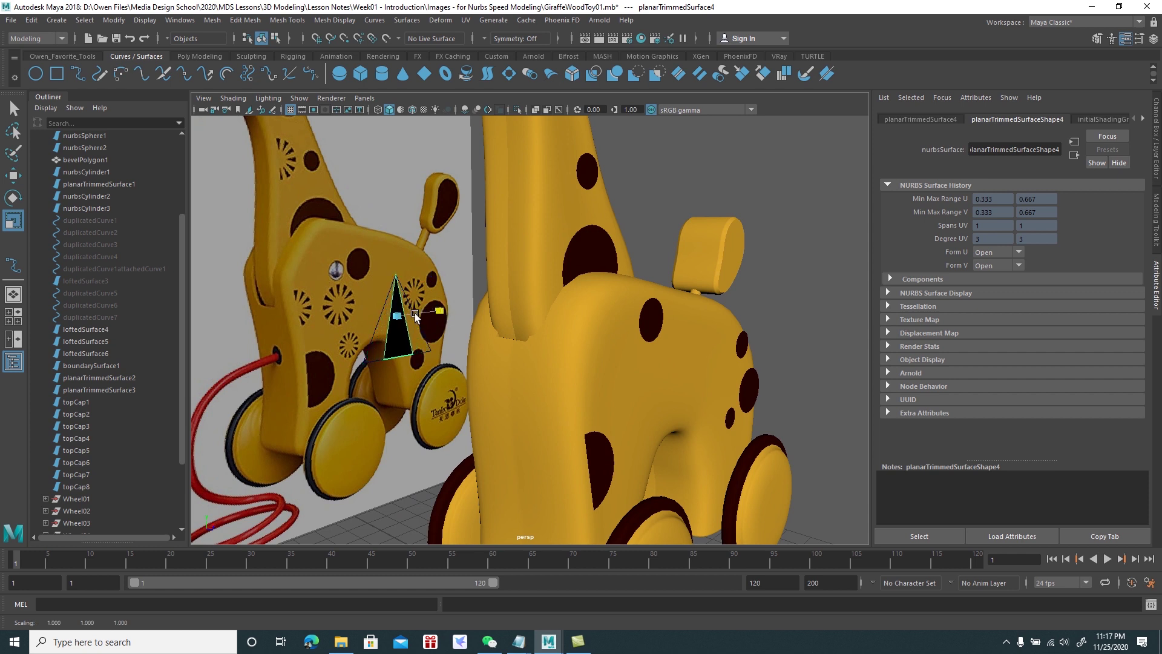
Raise the wedge's pivot well above its tip and rotate a copy 30 degrees around it
key(w)
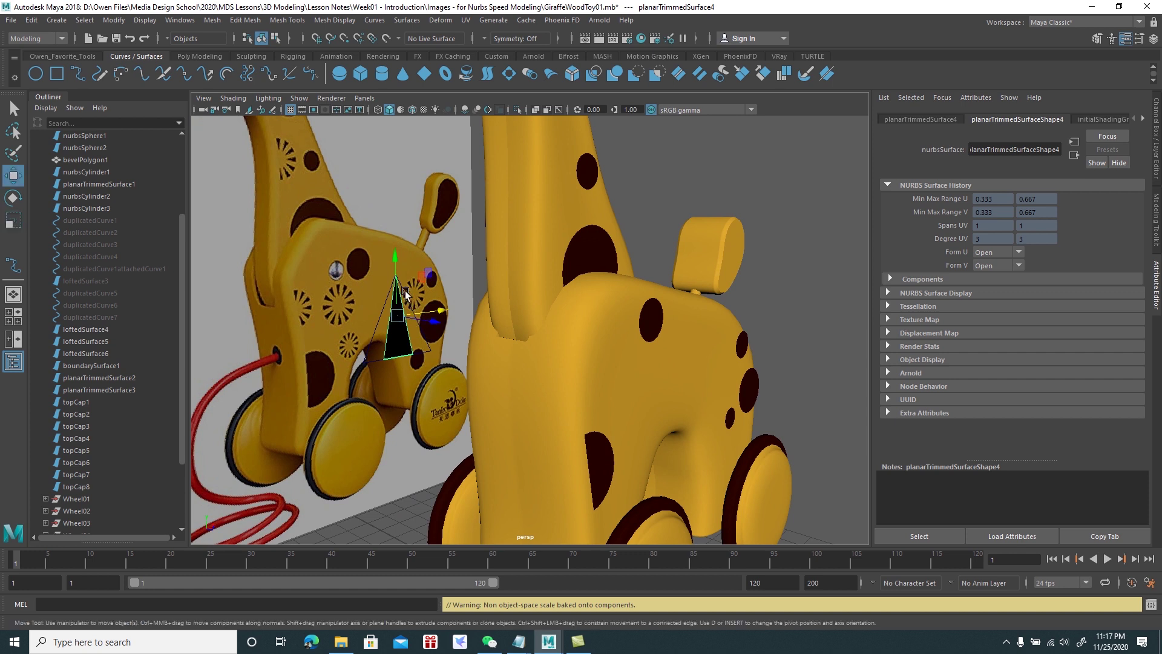
key(d)
drag(399, 277, 393, 191)
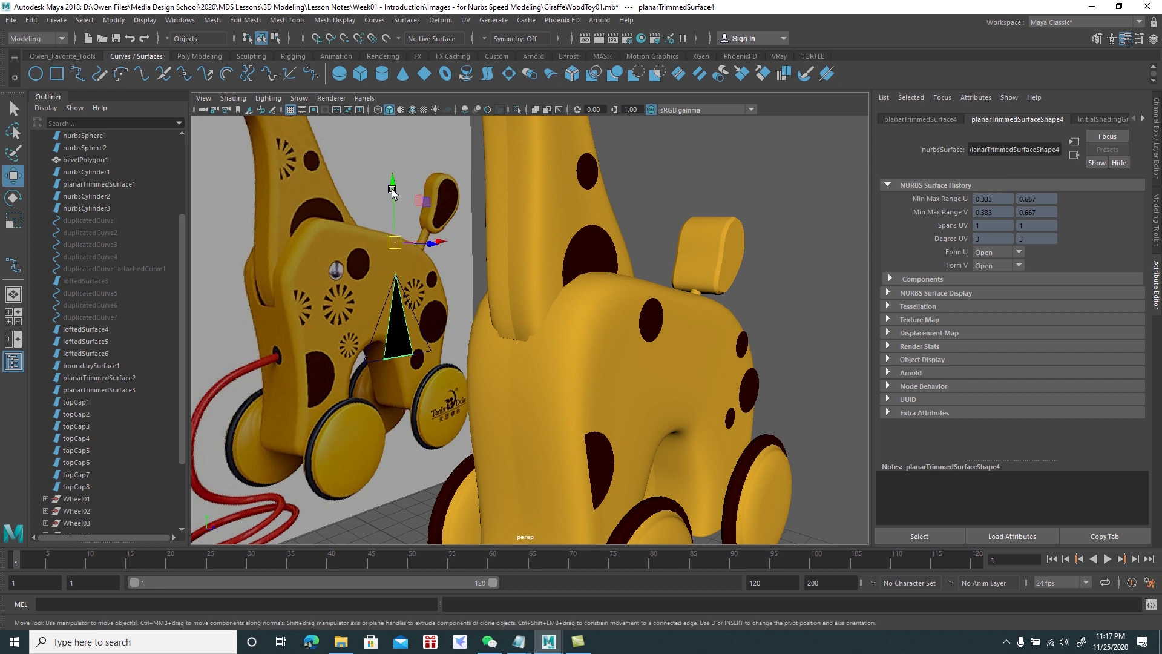
key(e)
alt+drag(385, 210, 380, 219)
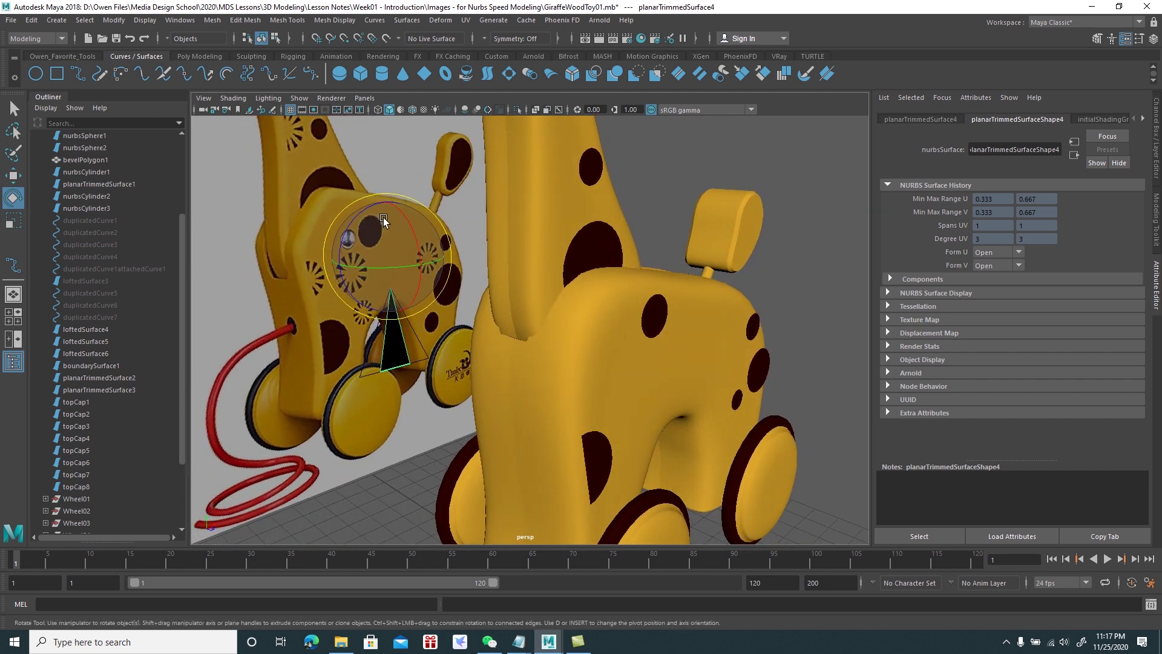
click(383, 217)
drag(350, 227, 338, 254)
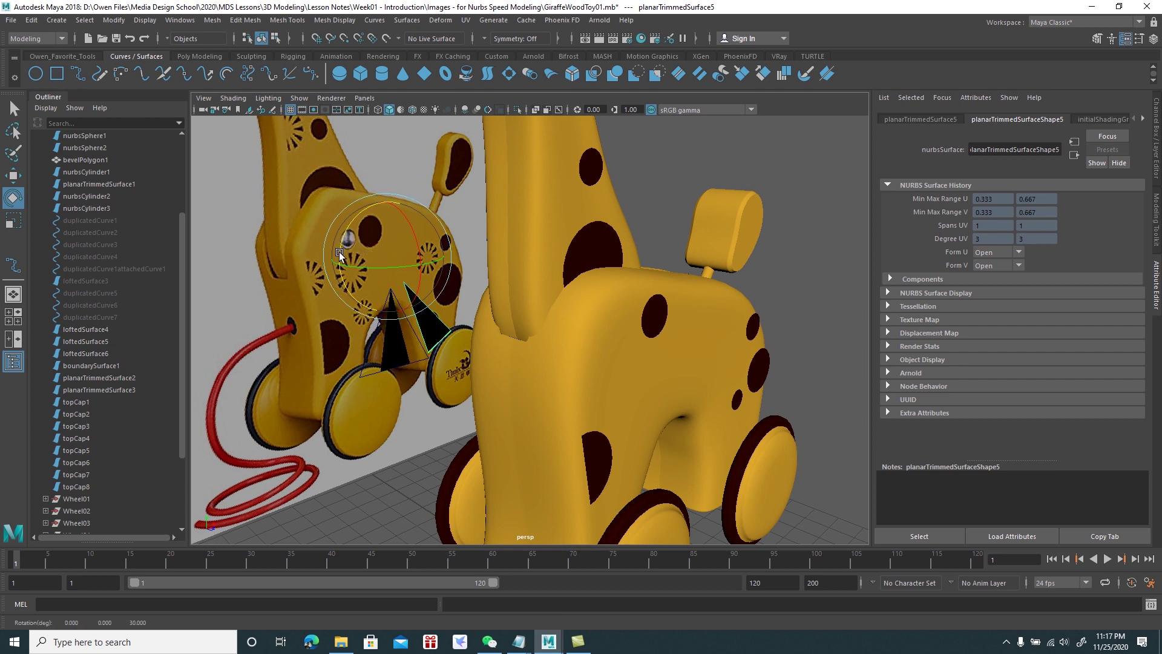
Repeat the duplicate-and-rotate to complete the wedge ring, then group the wedges
key(shift+d)
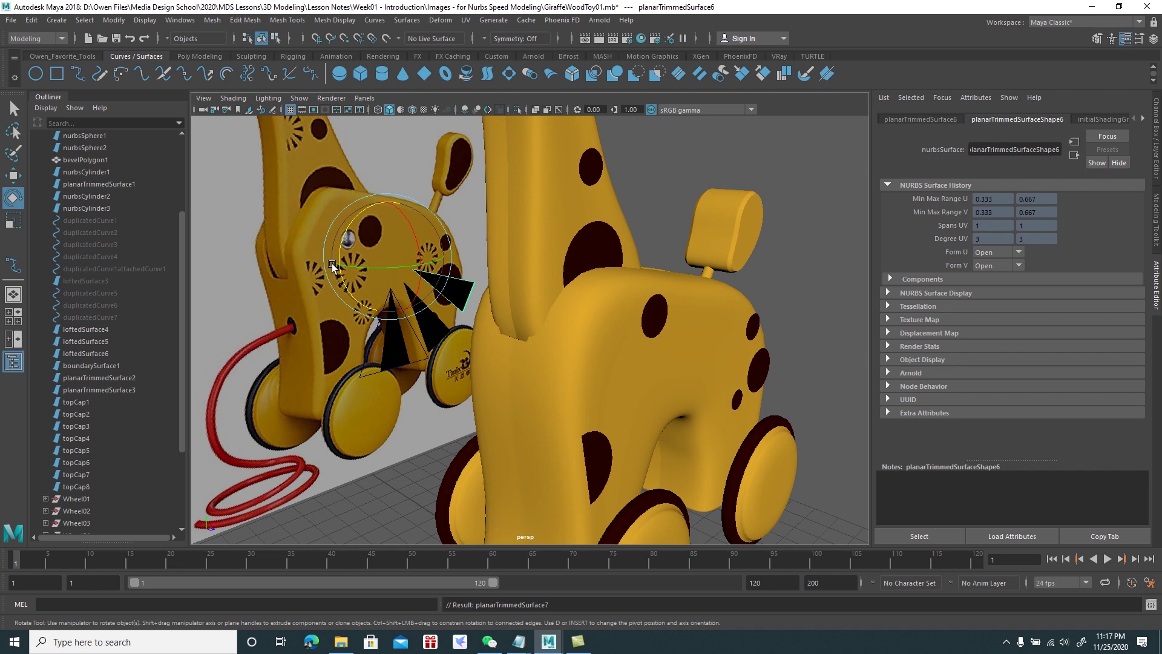
key(shift+d)
key(shift+d)
key(shift+d)
key(shift+d)
key(shift+d)
key(shift+d)
key(shift+d)
key(shift+d)
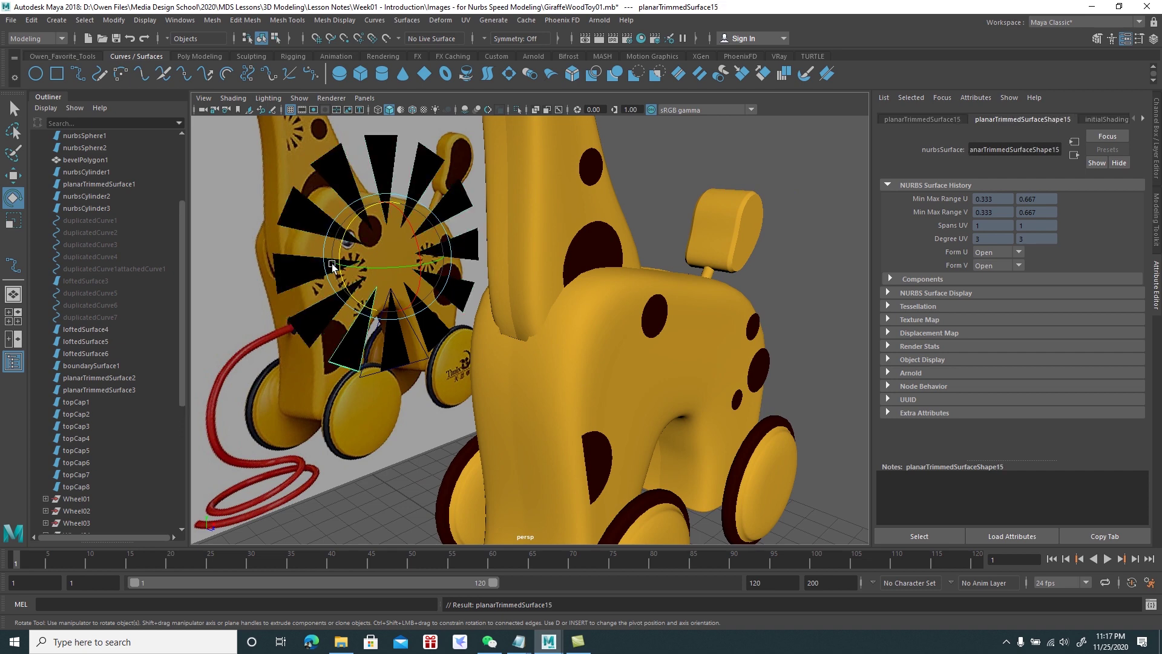
mouse_move(352, 278)
alt+mouse_down()
mouse_move(341, 229)
mouse_move(368, 235)
alt+mouse_up()
key(w)
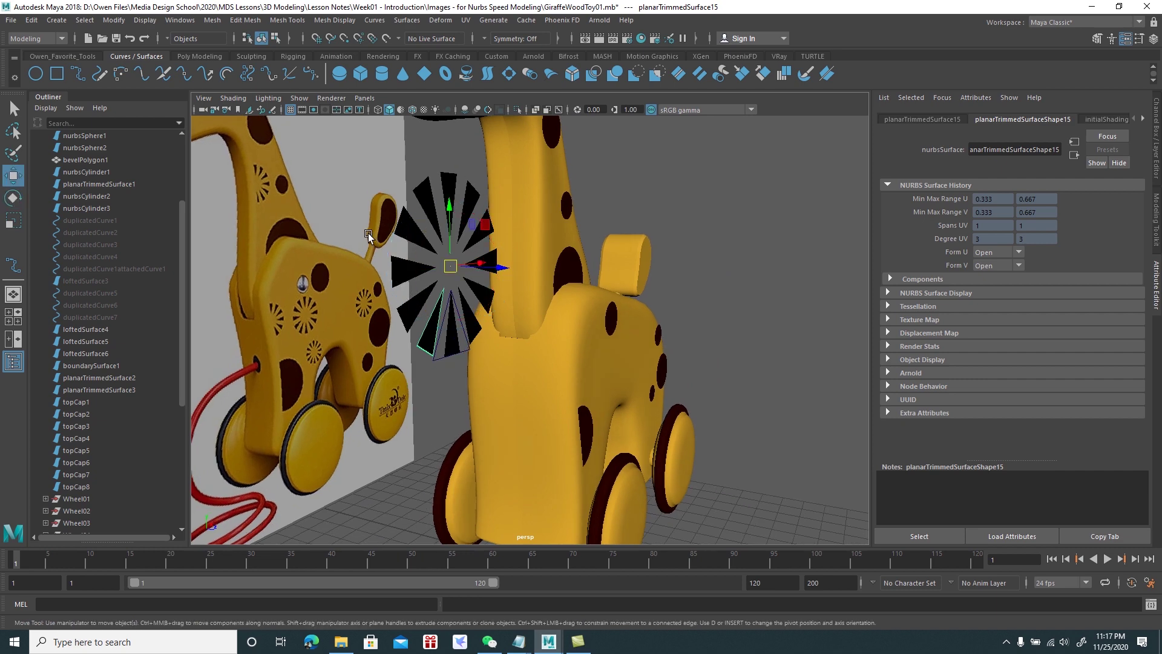
key(q)
click(470, 314)
click(481, 265)
click(428, 198)
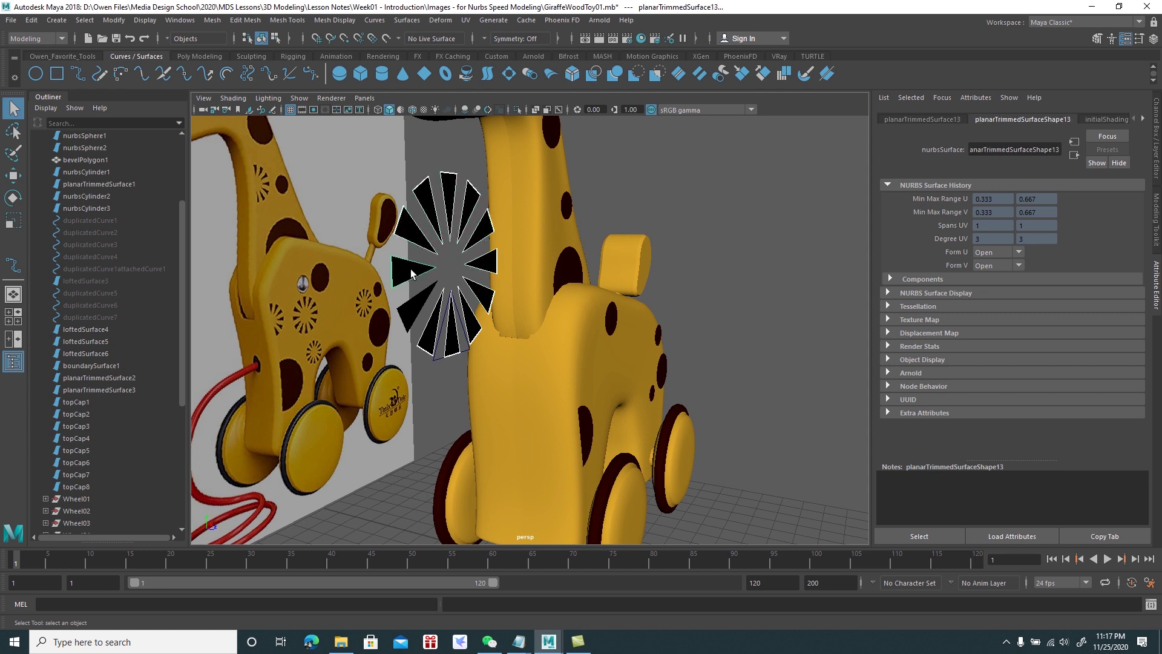
key(ctrl+g)
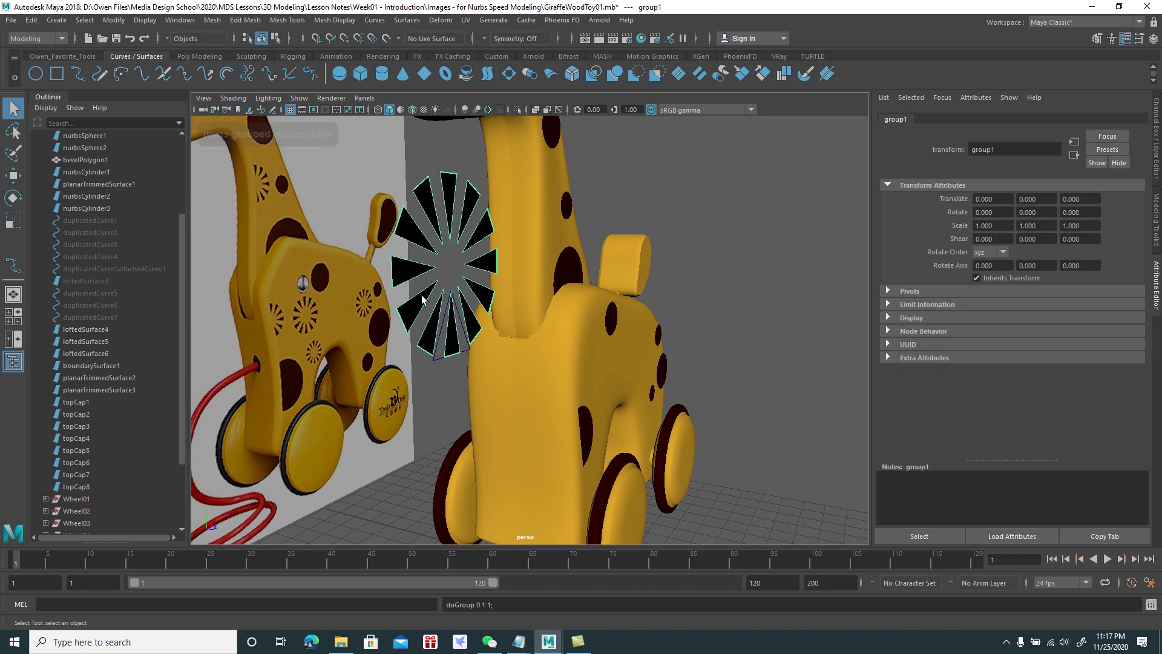
Rename the sunburst group to Pattern01 and centre its pivot
key(w)
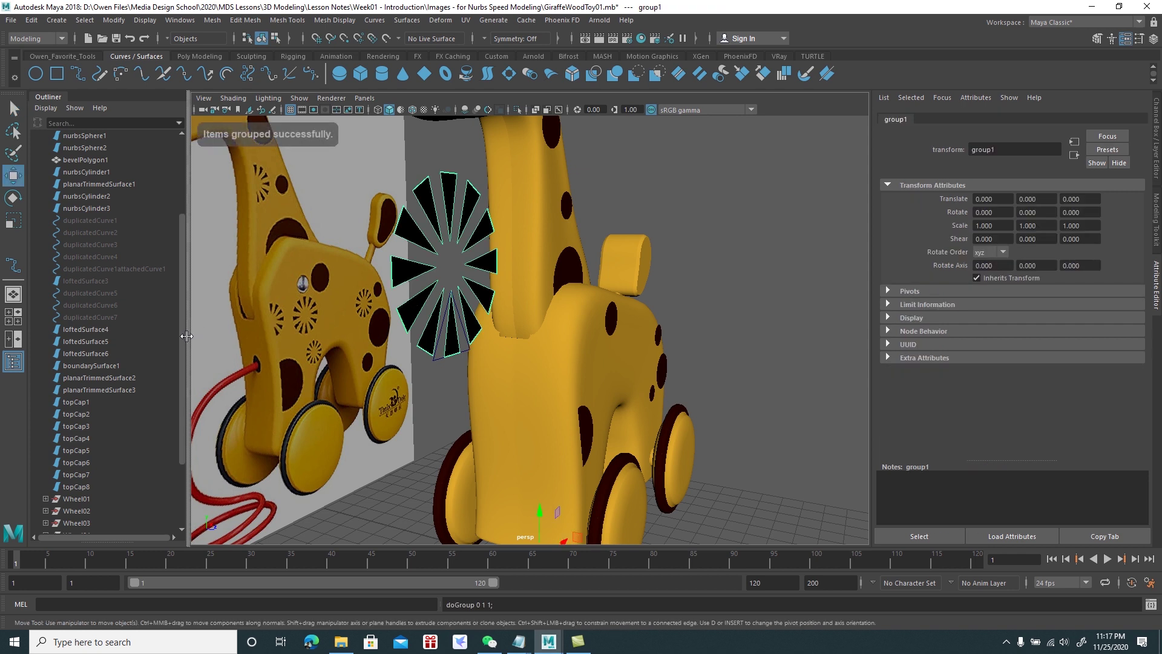
drag(181, 341, 183, 430)
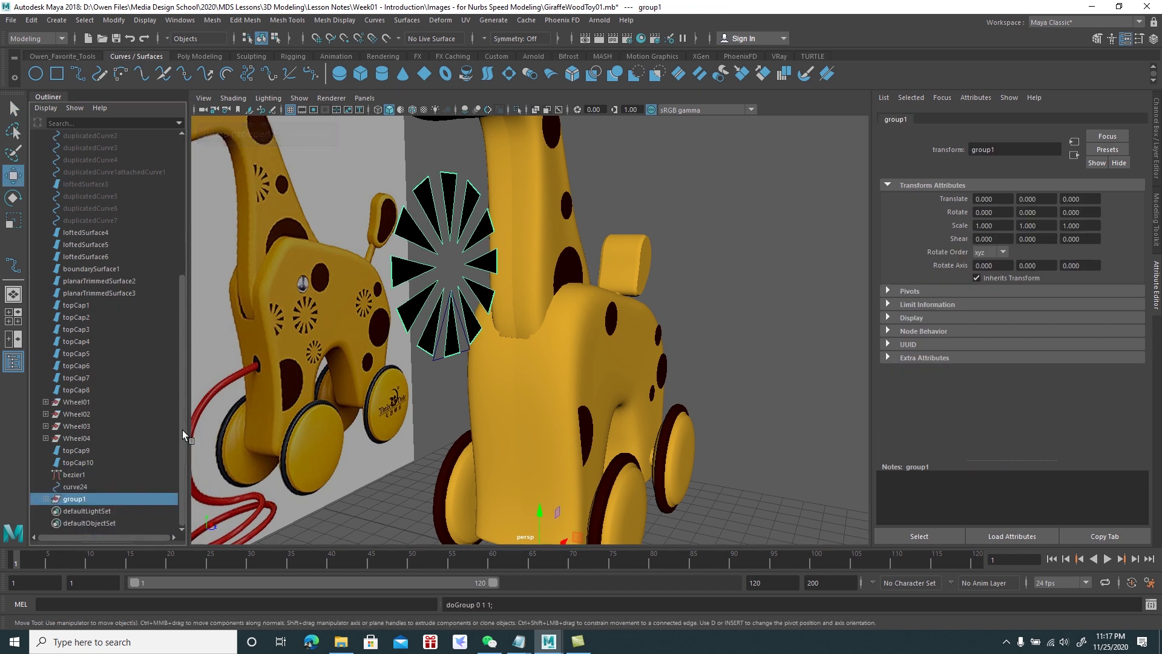
double_click(85, 498)
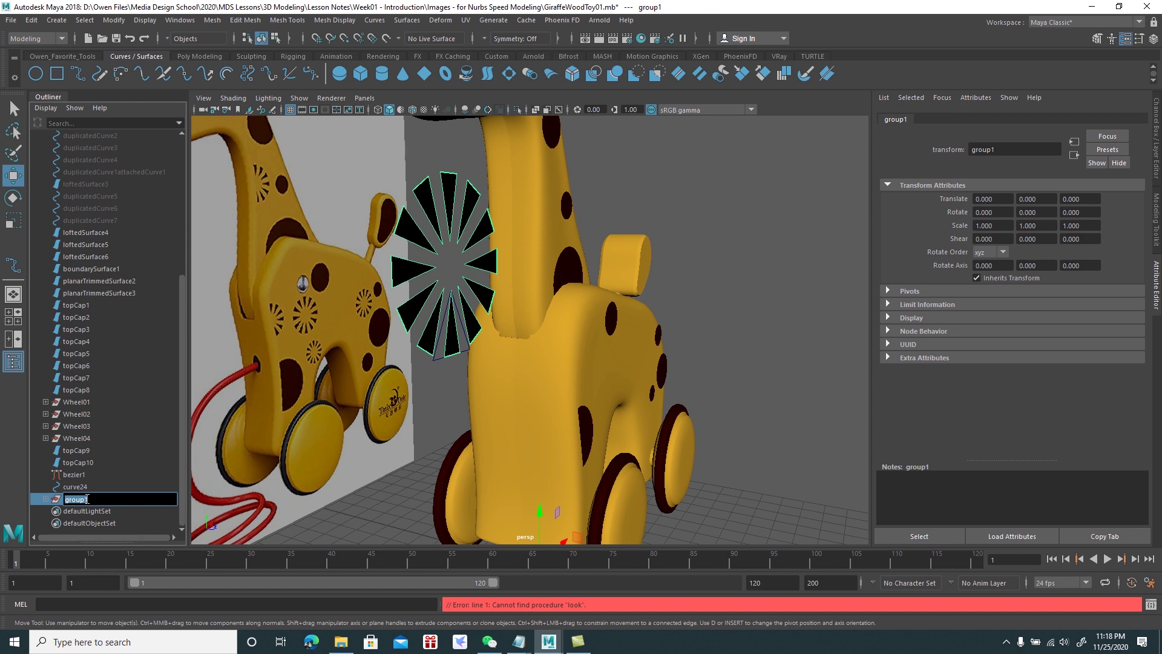
text(Pattern01)
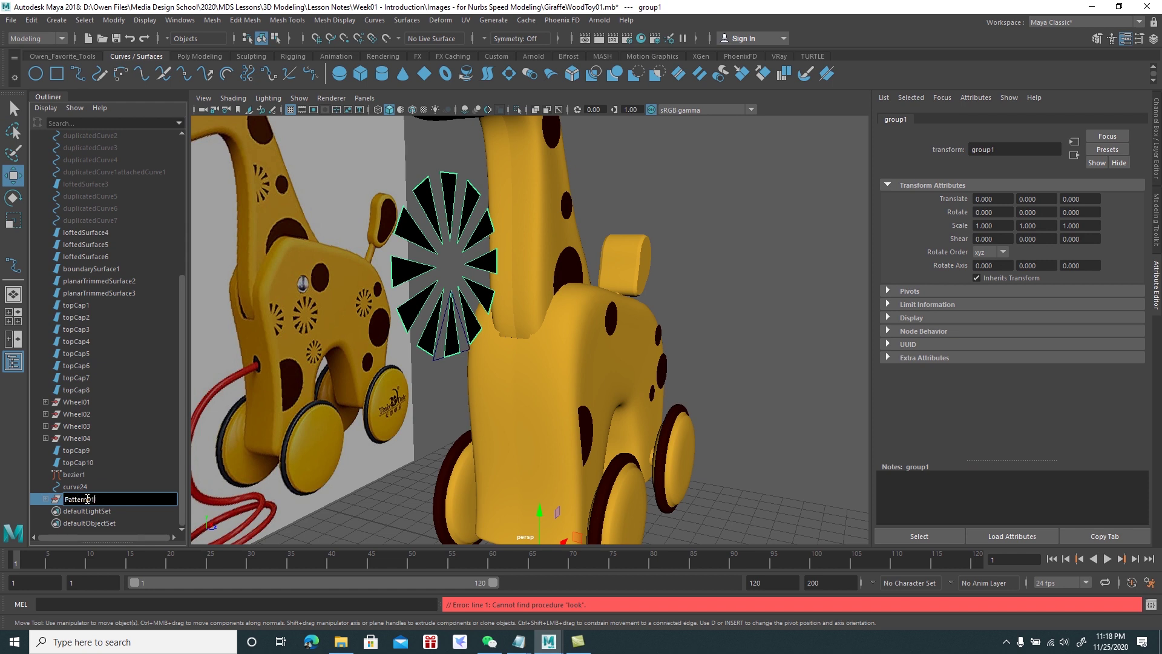
key(Return)
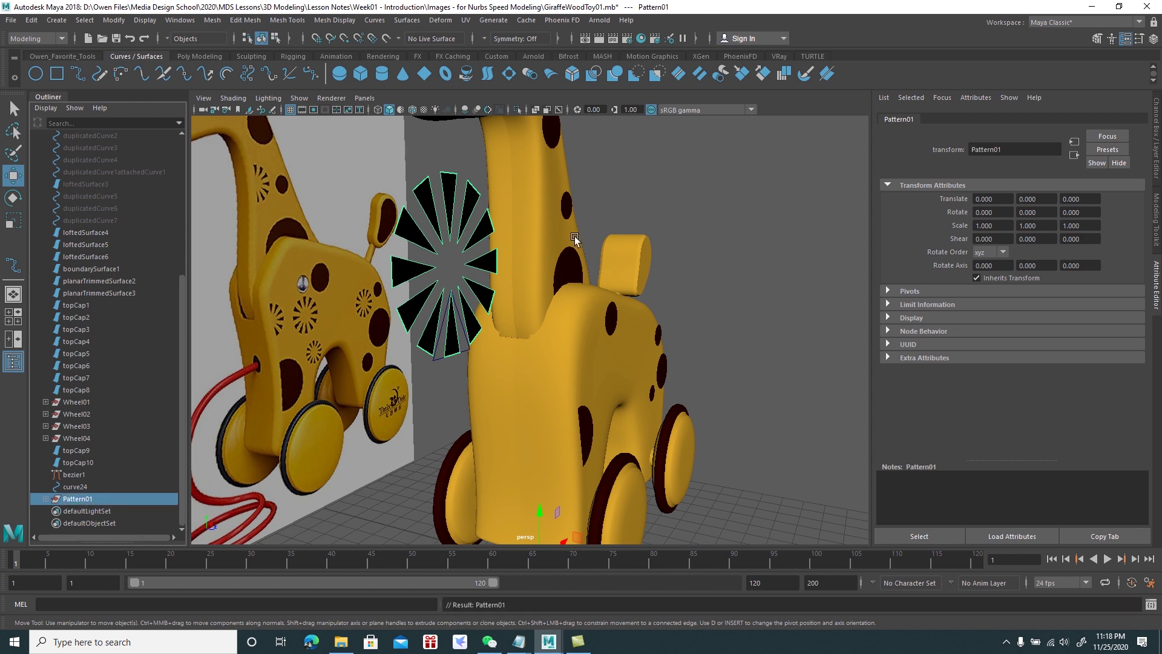
click(114, 20)
click(149, 113)
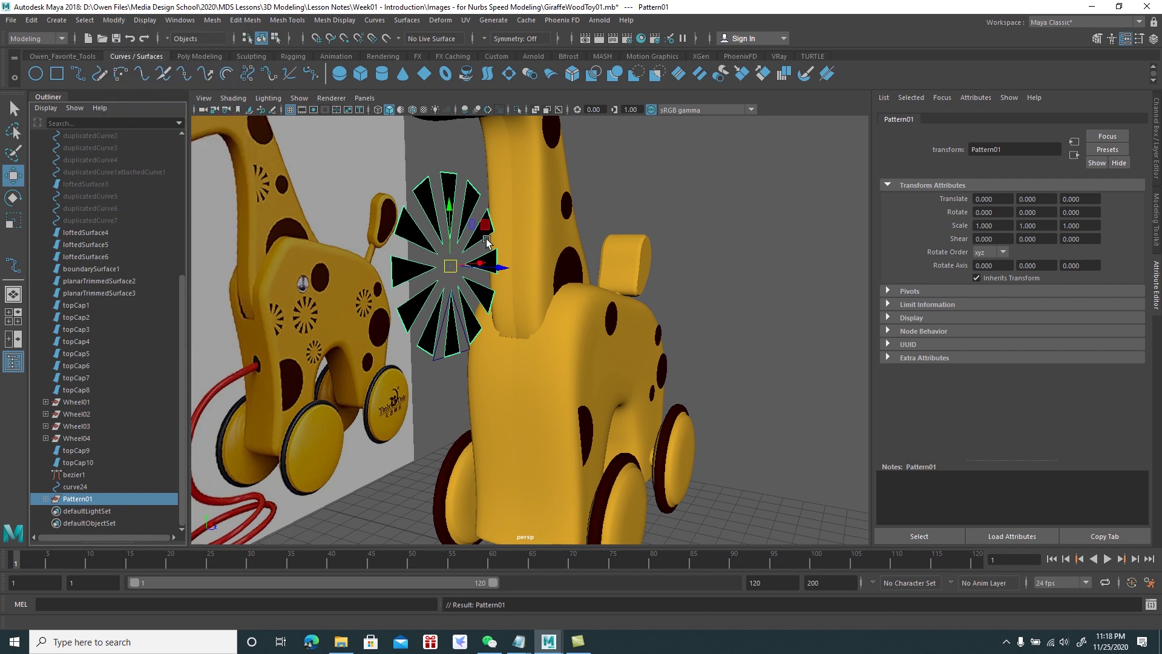
Duplicate the sunburst as Pattern02 and move it onto the side of the giraffe's body
alt+drag(381, 193, 458, 273)
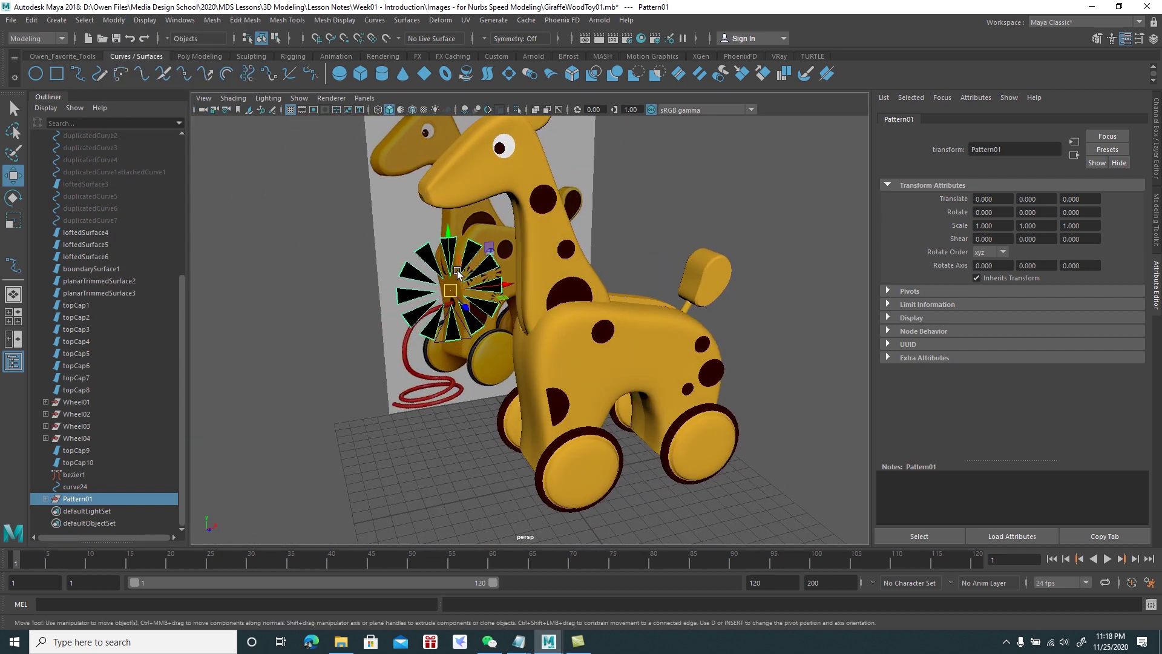
shift+drag(491, 259, 399, 333)
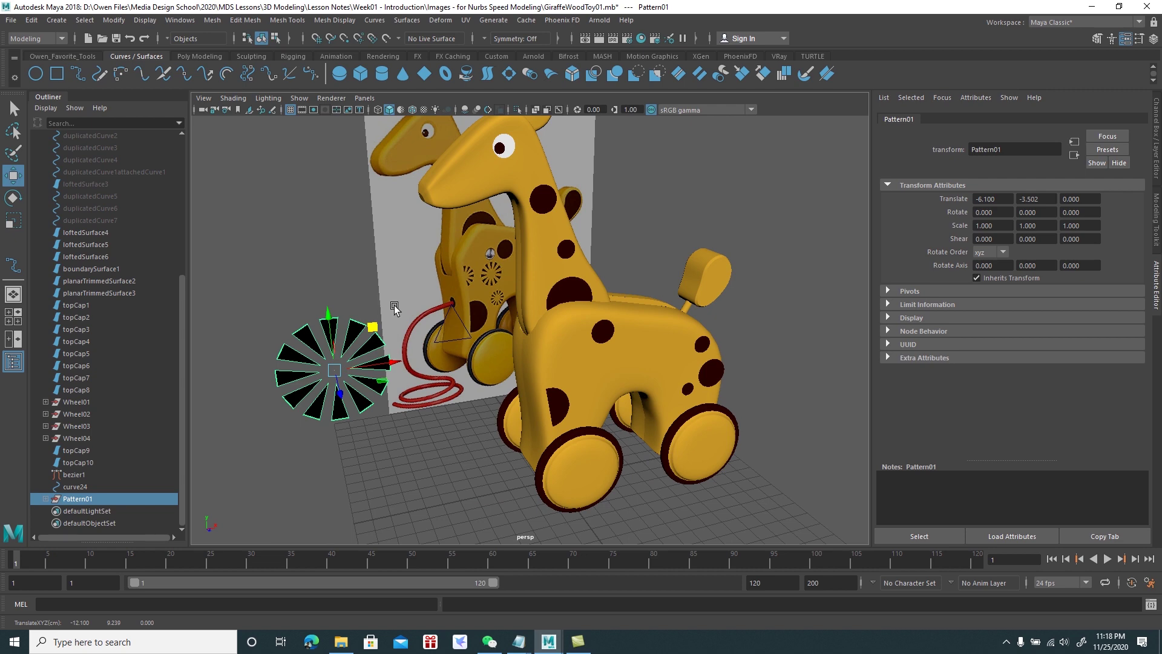
mouse_move(372, 329)
shift+mouse_down()
mouse_move(623, 367)
mouse_move(606, 387)
mouse_move(646, 416)
mouse_move(474, 257)
shift+mouse_up()
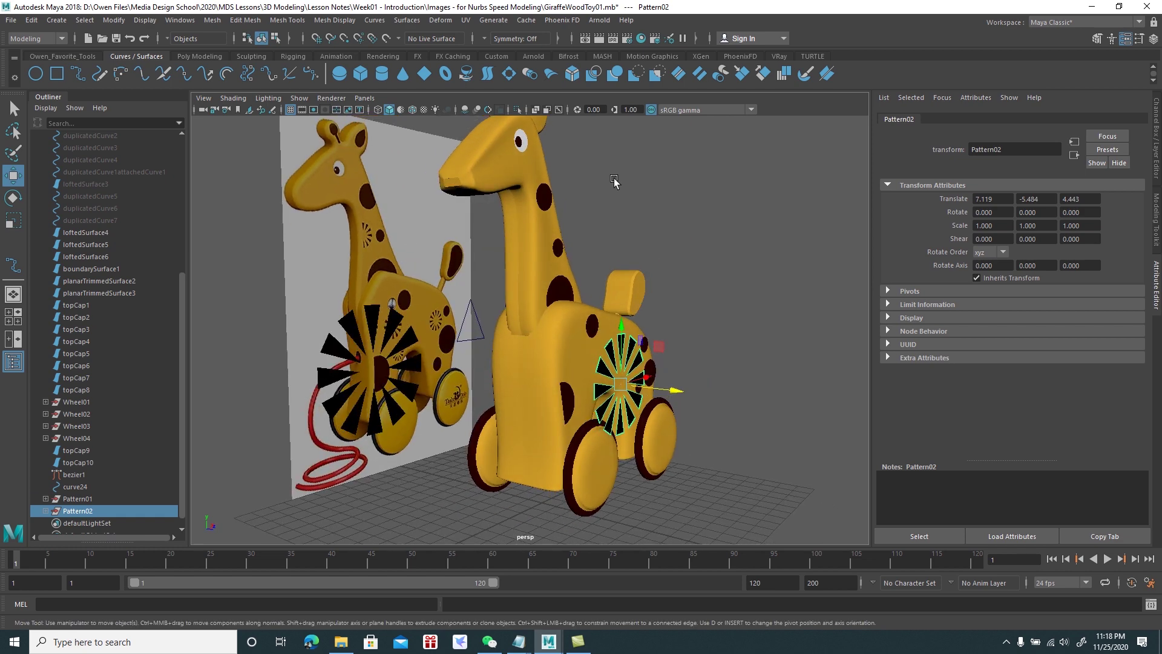
click(711, 156)
click(114, 20)
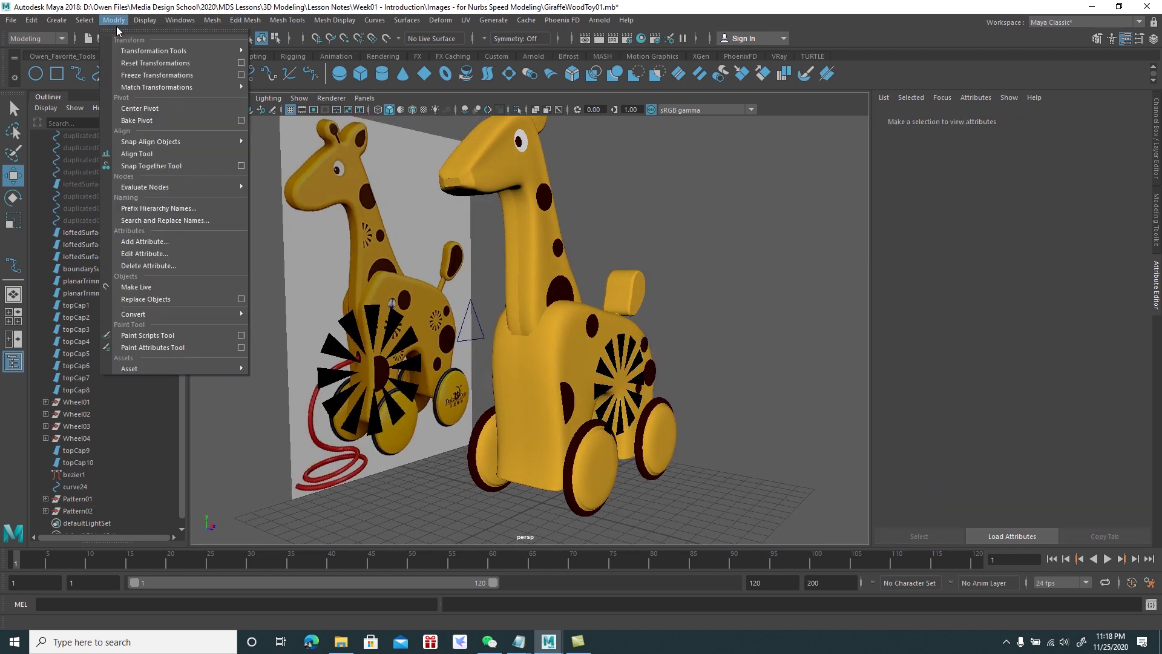
Snap Pattern02 onto the giraffe's body with the Snap Together Tool
click(164, 165)
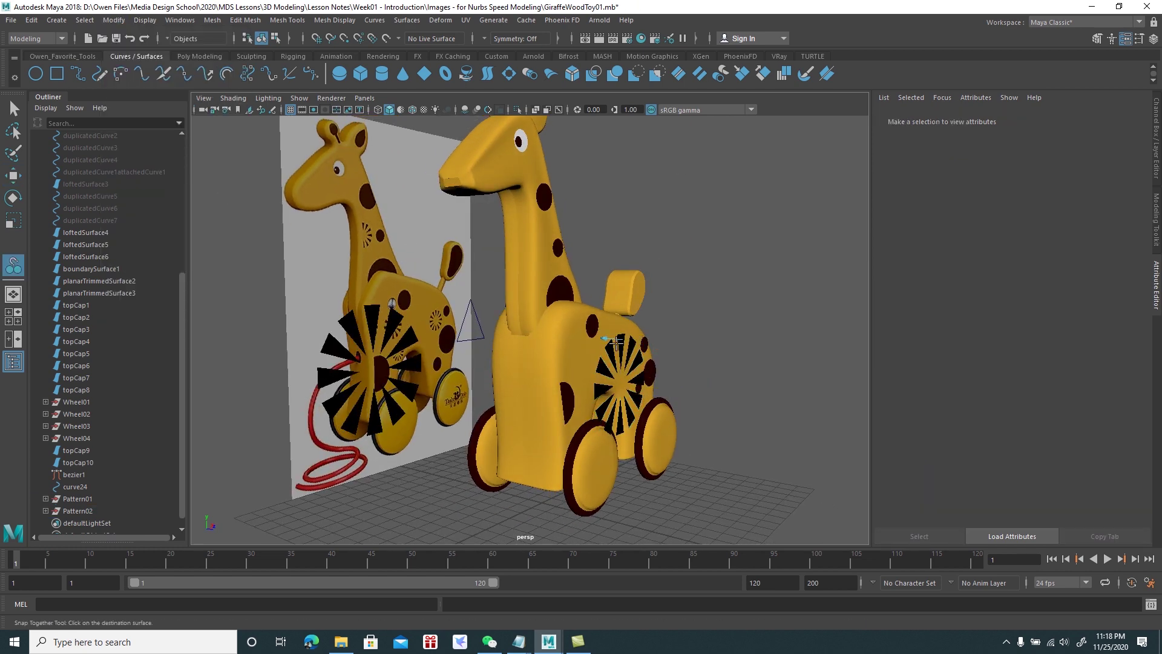
click(565, 349)
key(Return)
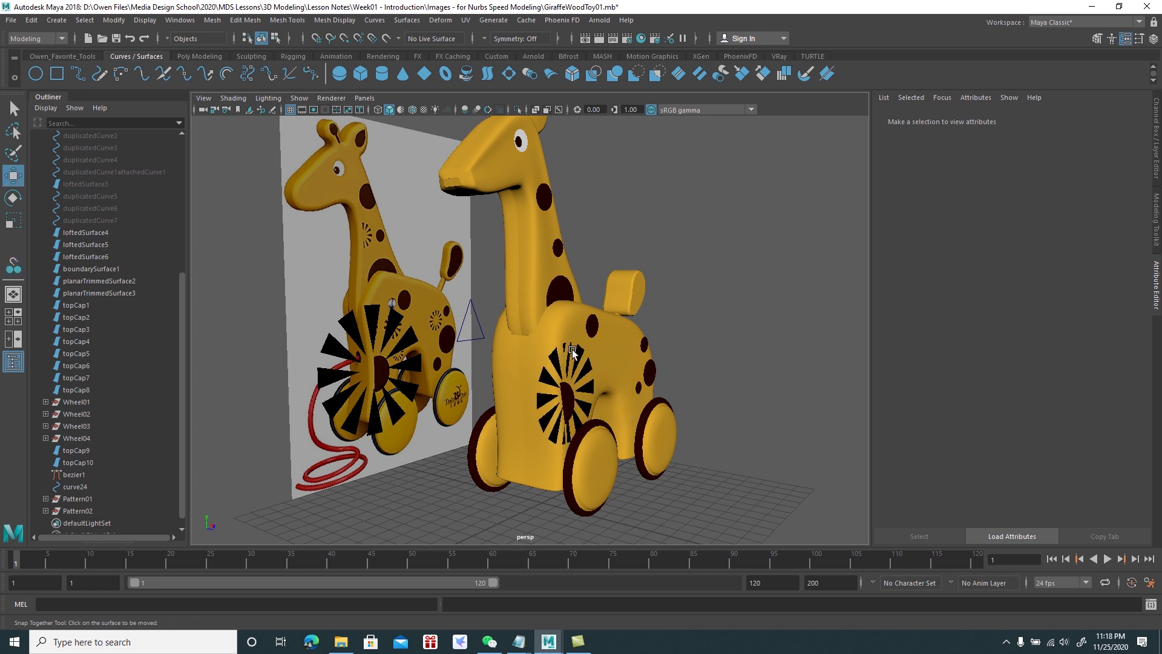
key(w)
click(586, 369)
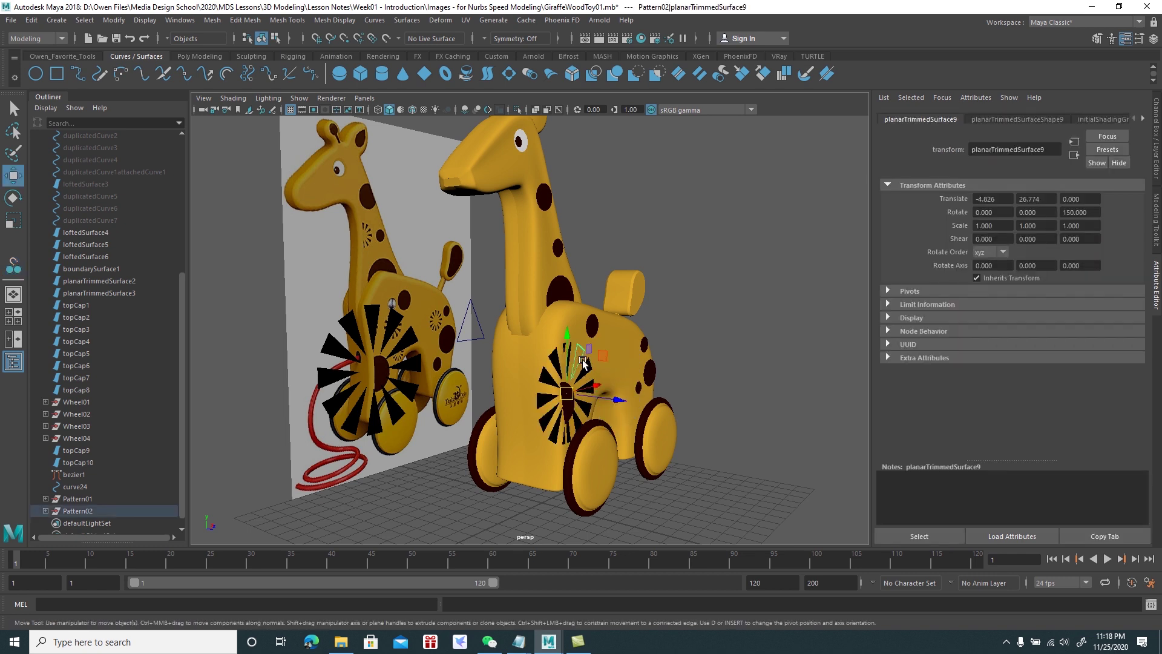
click(78, 511)
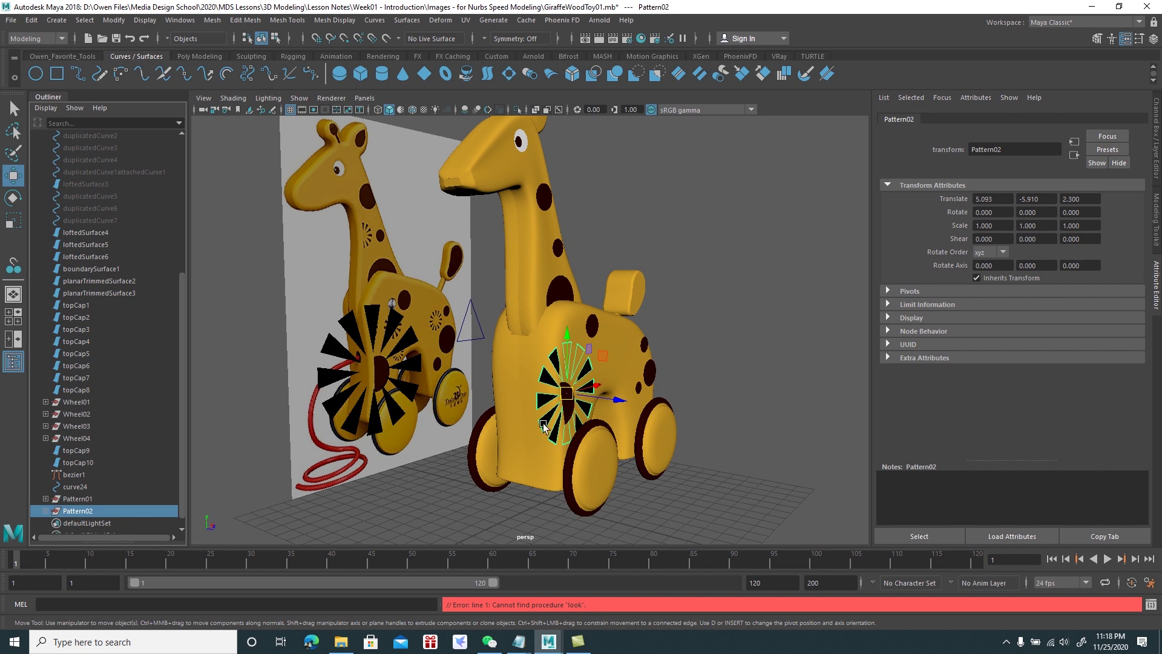
click(738, 346)
click(83, 512)
Scale Pattern02 down to roughly half its size
key(r)
mouse_move(566, 393)
mouse_down()
mouse_move(527, 451)
mouse_move(510, 449)
mouse_up()
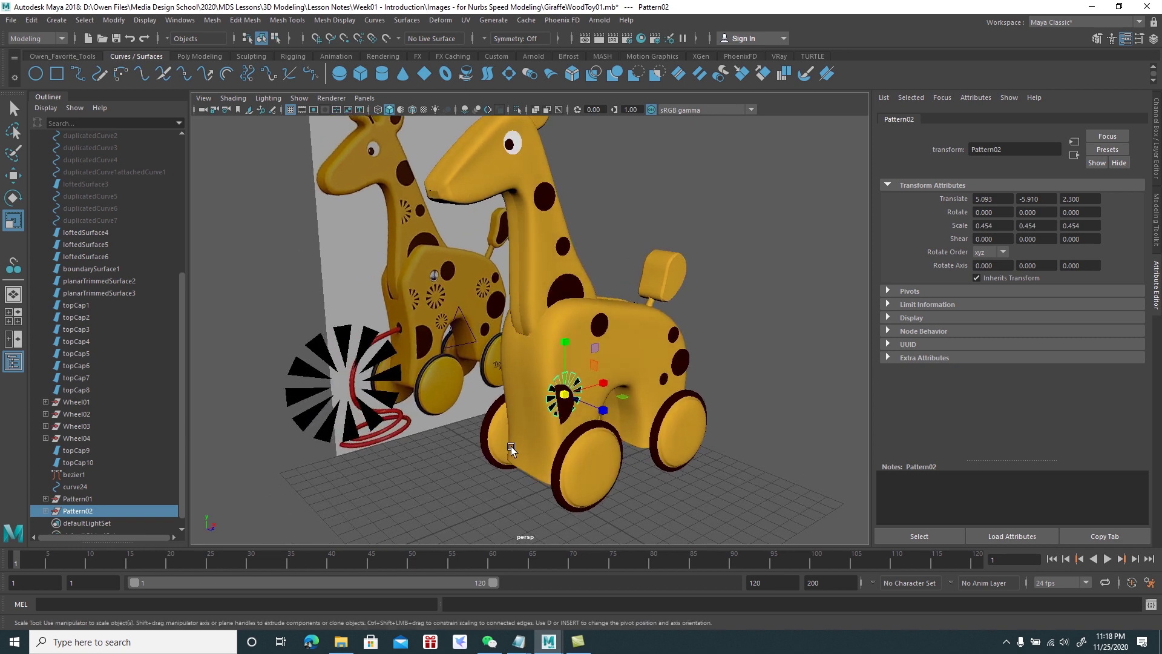
mouse_move(568, 396)
mouse_down()
mouse_move(558, 399)
mouse_move(568, 326)
mouse_up()
key(w)
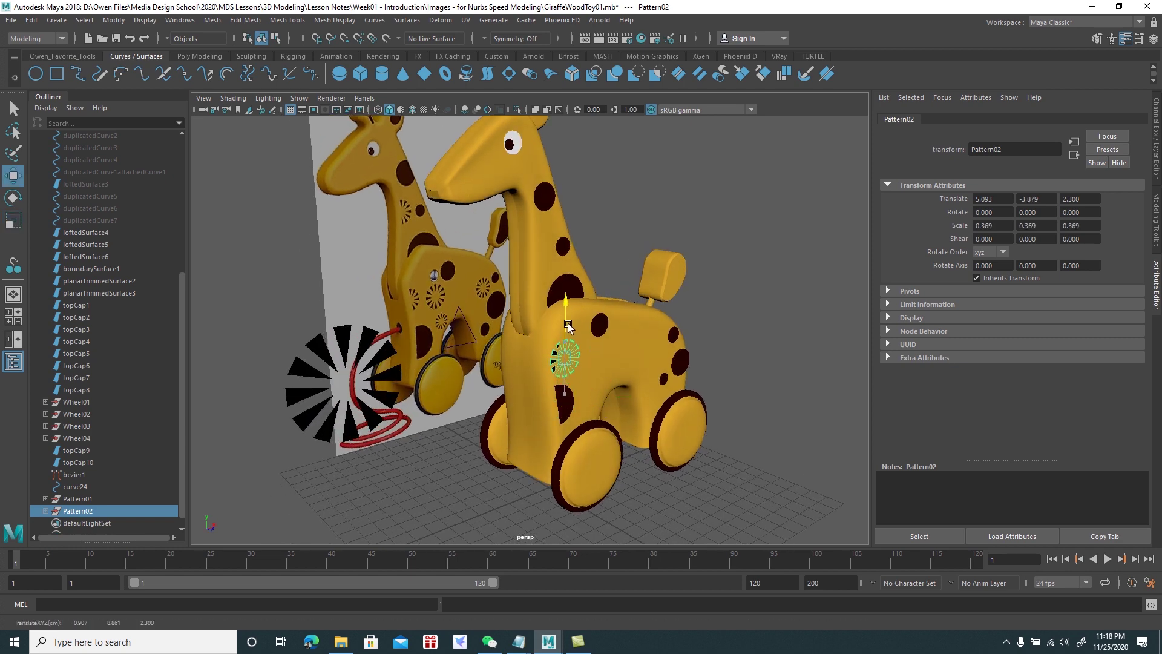
scroll(605, 412, up, 5)
scroll(618, 435, up, 1)
key(r)
mouse_move(584, 377)
mouse_down()
mouse_move(624, 390)
mouse_move(610, 381)
mouse_up()
key(w)
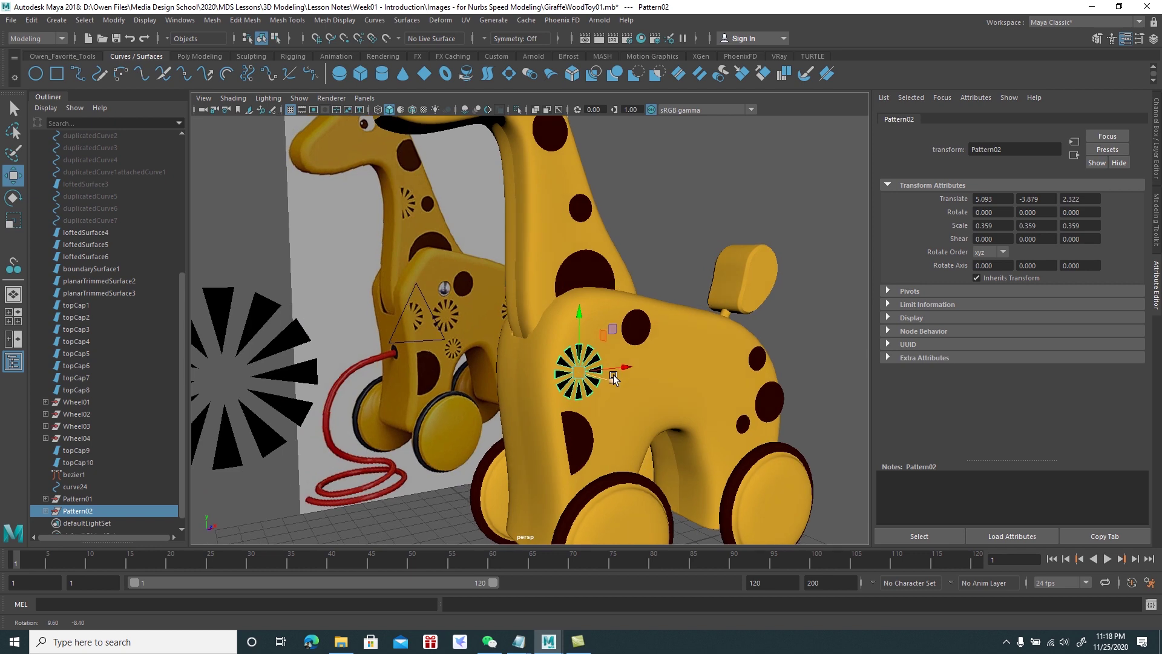
Duplicate Pattern02 as Pattern03, move it further back on the body and shrink it slightly
key(ctrl+d)
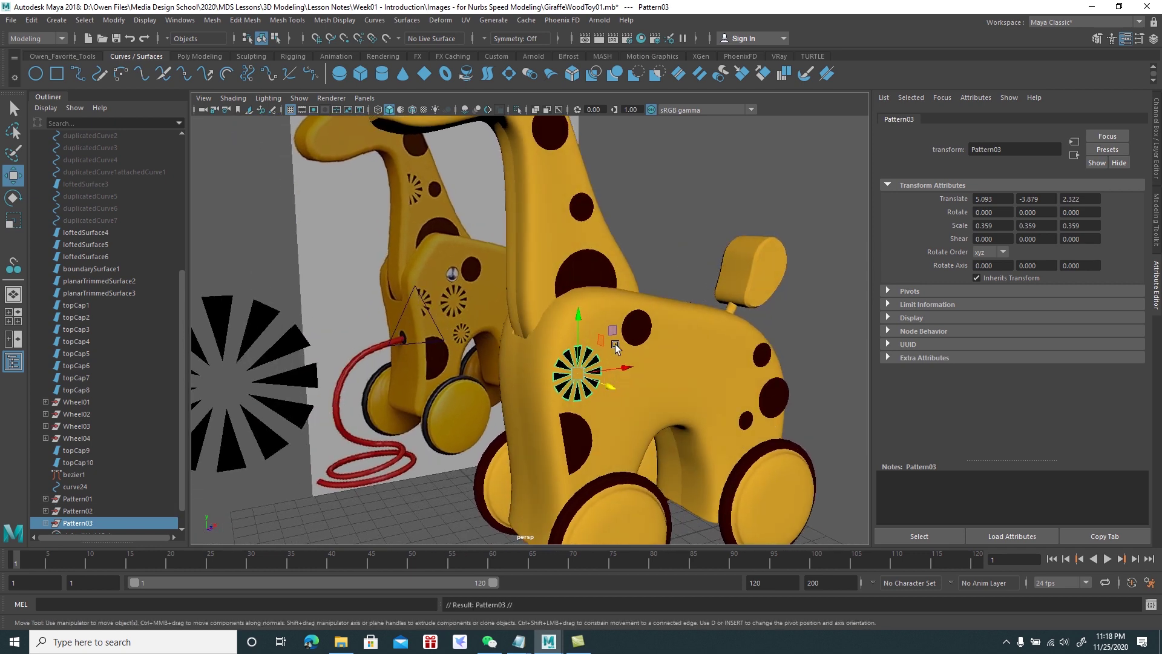
drag(612, 330, 760, 336)
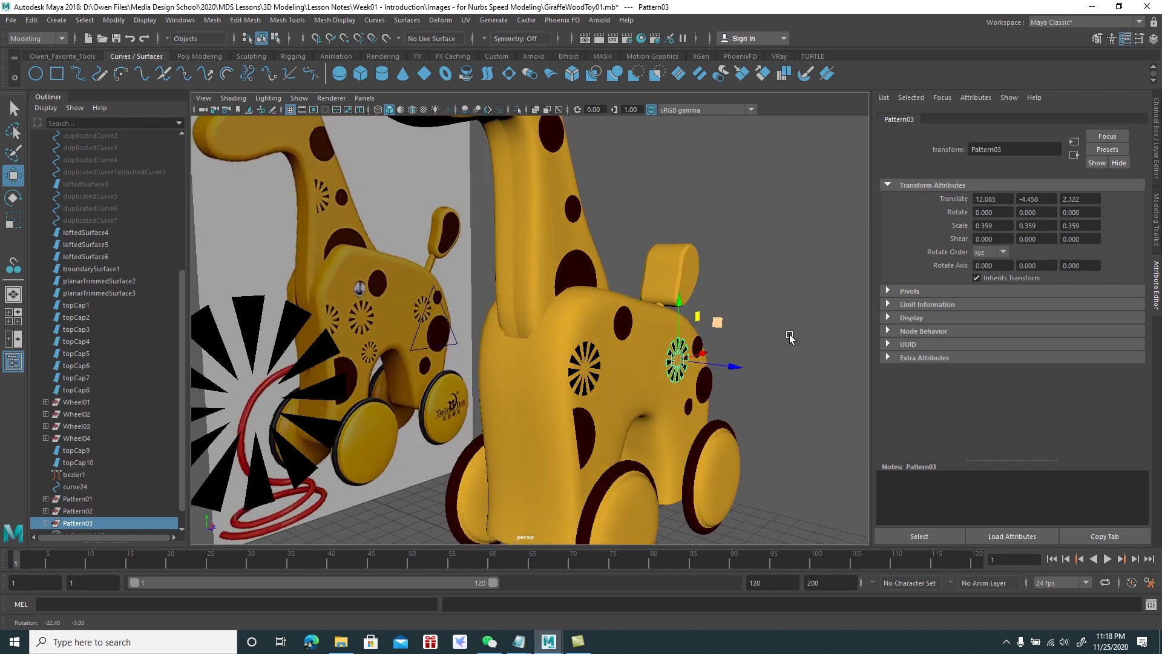
key(r)
drag(722, 371, 709, 380)
key(w)
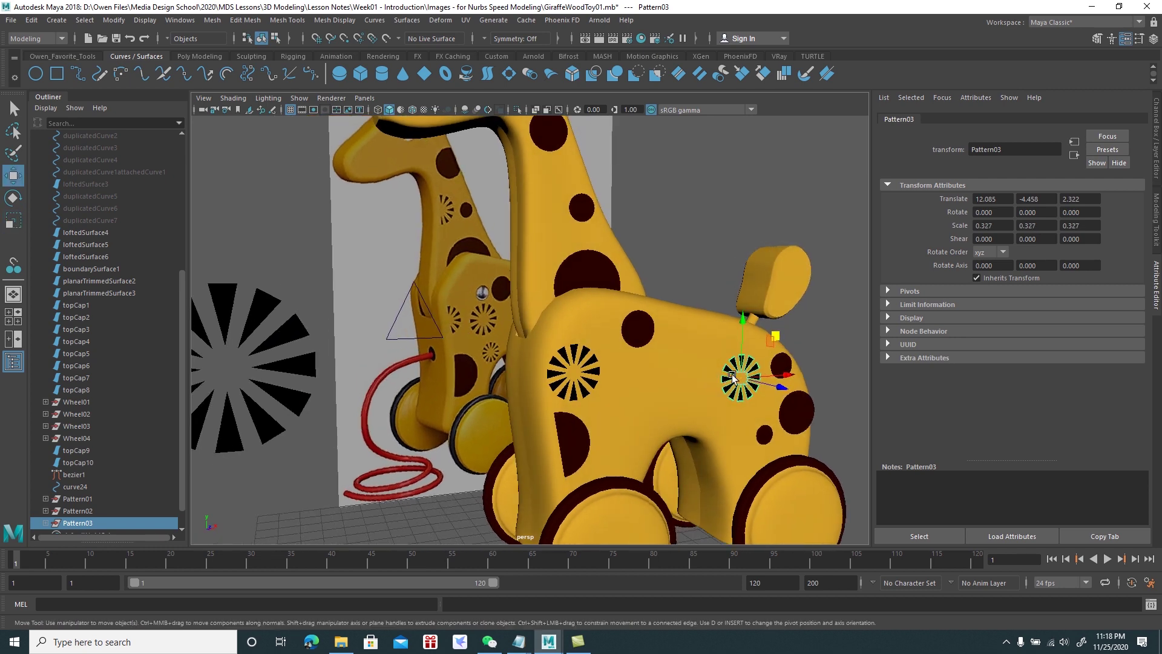
Duplicate Pattern03 as Pattern04, placed lower and forward on the body and shrunk
key(ctrl+d)
alt+drag(777, 348, 775, 365)
middle_drag(800, 347, 669, 387)
key(r)
mouse_move(627, 428)
mouse_down()
mouse_move(629, 390)
mouse_move(670, 383)
mouse_move(666, 406)
mouse_move(586, 249)
mouse_move(584, 211)
mouse_up()
key(w)
Duplicate Pattern04 as a smaller neck decal, Pattern05
key(ctrl+d)
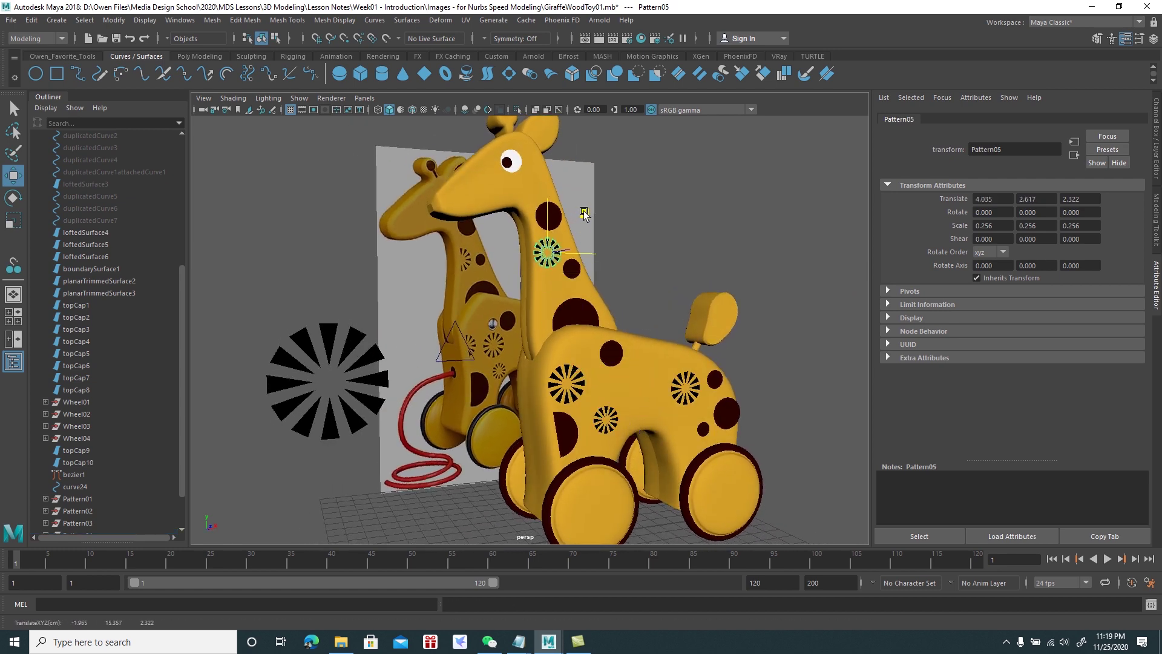
key(r)
mouse_move(549, 252)
mouse_down()
mouse_move(569, 280)
mouse_move(599, 265)
mouse_move(615, 236)
mouse_move(633, 237)
mouse_move(654, 182)
mouse_move(605, 183)
mouse_move(477, 132)
mouse_up()
key(w)
Position Pattern05 on the neck surface, undoing a failed surface snap
scroll(599, 265, up, 5)
click(618, 195)
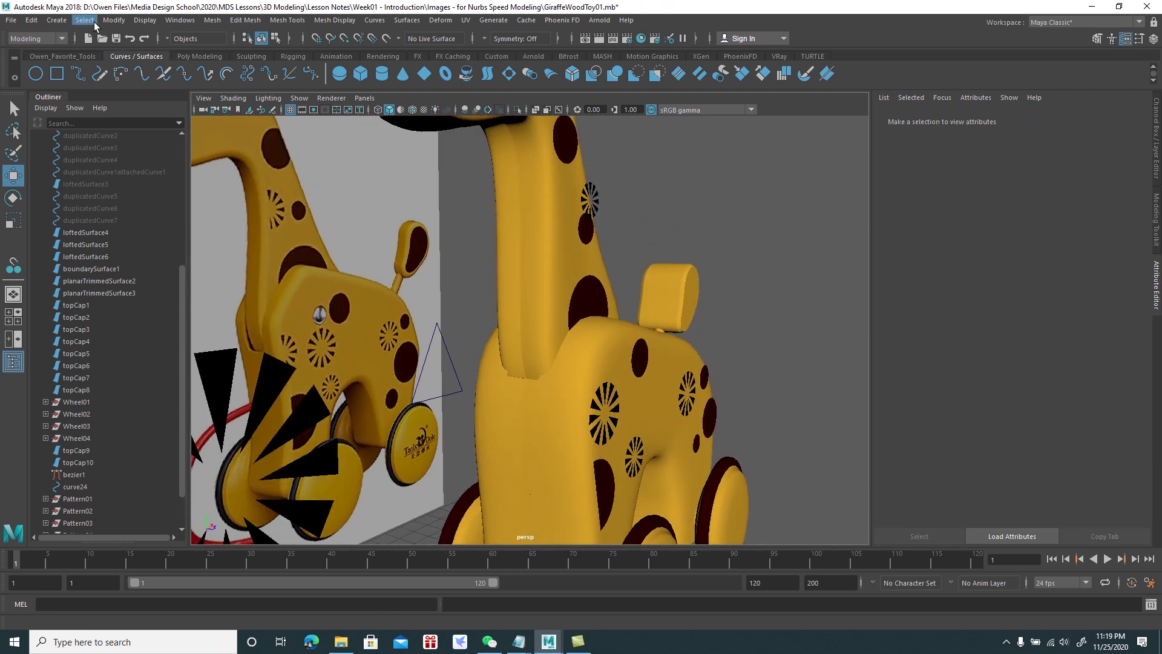
click(114, 20)
click(156, 170)
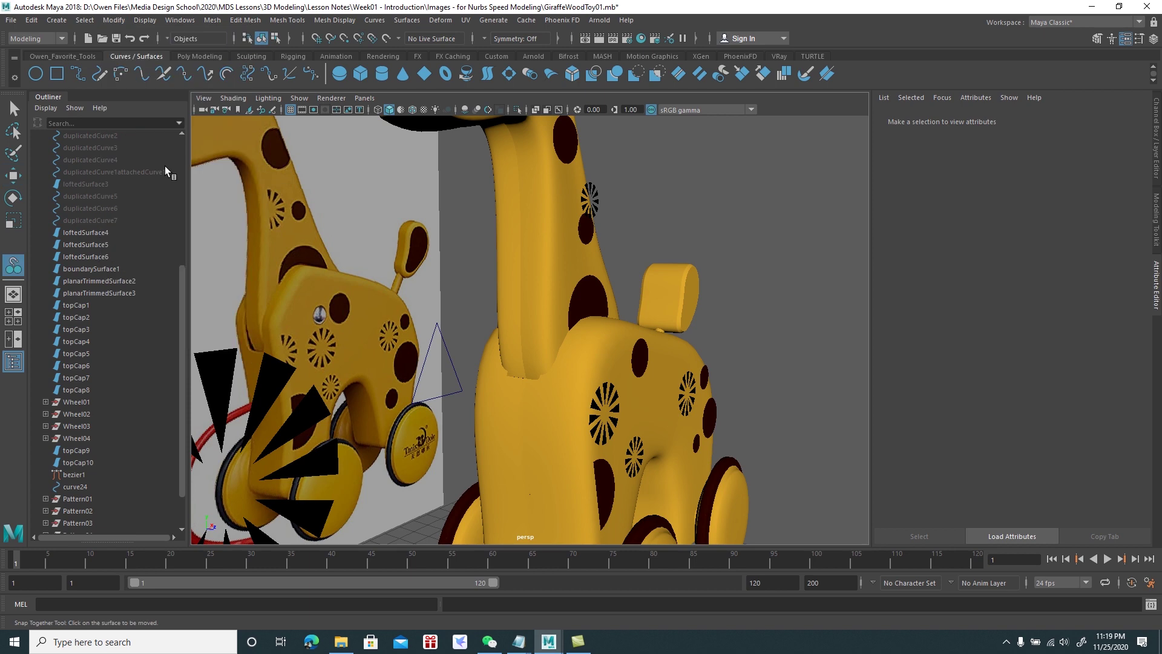
click(558, 191)
mouse_move(553, 223)
alt+mouse_down()
mouse_move(521, 282)
mouse_move(550, 283)
alt+mouse_up()
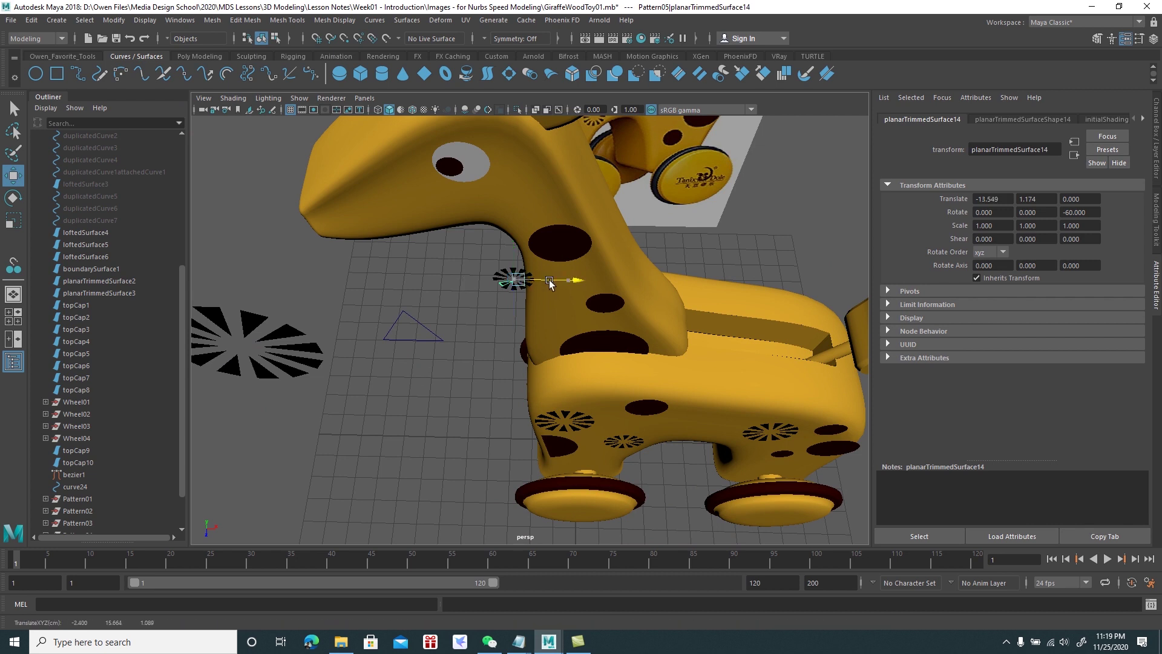
key(ctrl+z)
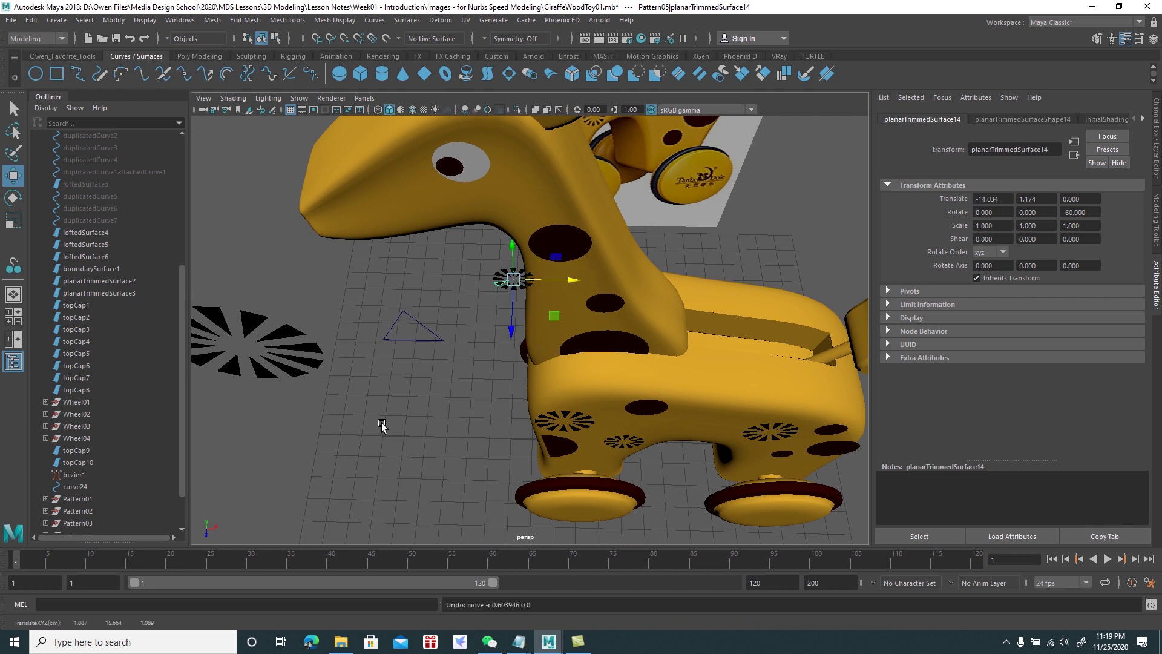
drag(182, 430, 183, 462)
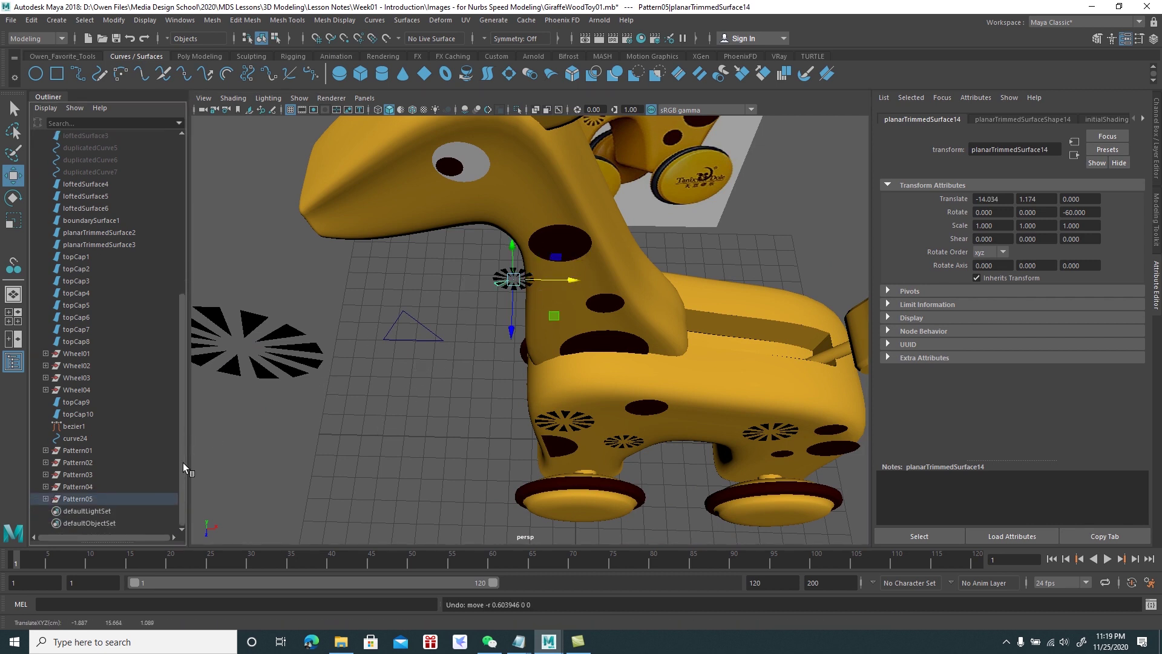
click(100, 501)
mouse_move(562, 286)
mouse_down()
mouse_move(602, 280)
mouse_move(683, 317)
mouse_up()
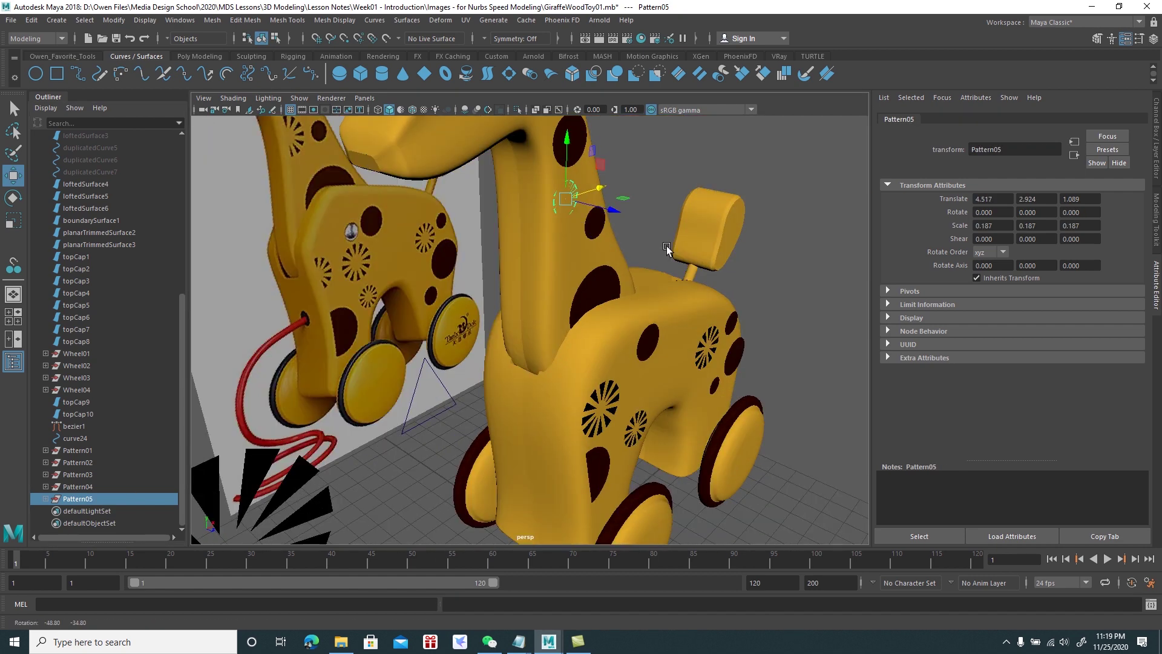
scroll(684, 291, up, 3)
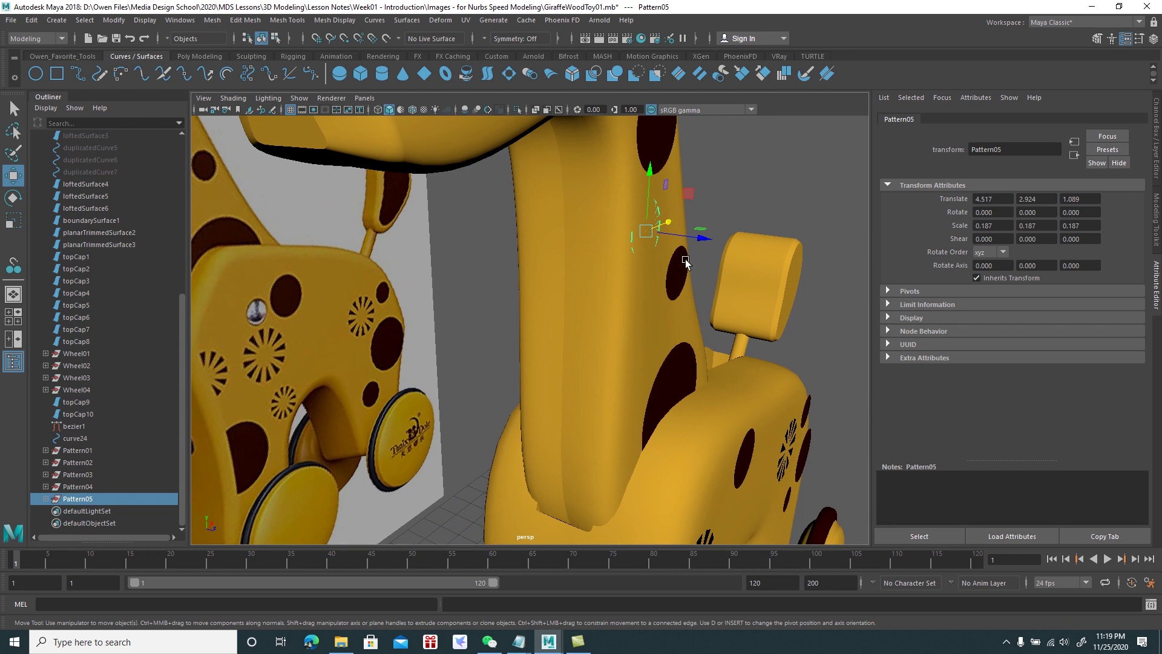
drag(689, 236, 632, 261)
Hide the large sunburst Pattern01 and delete leftover curves bezier1 and curve24
click(743, 292)
alt+right_drag(743, 291, 612, 280)
mouse_move(611, 280)
alt+mouse_down()
mouse_move(658, 264)
mouse_move(436, 327)
alt+mouse_up()
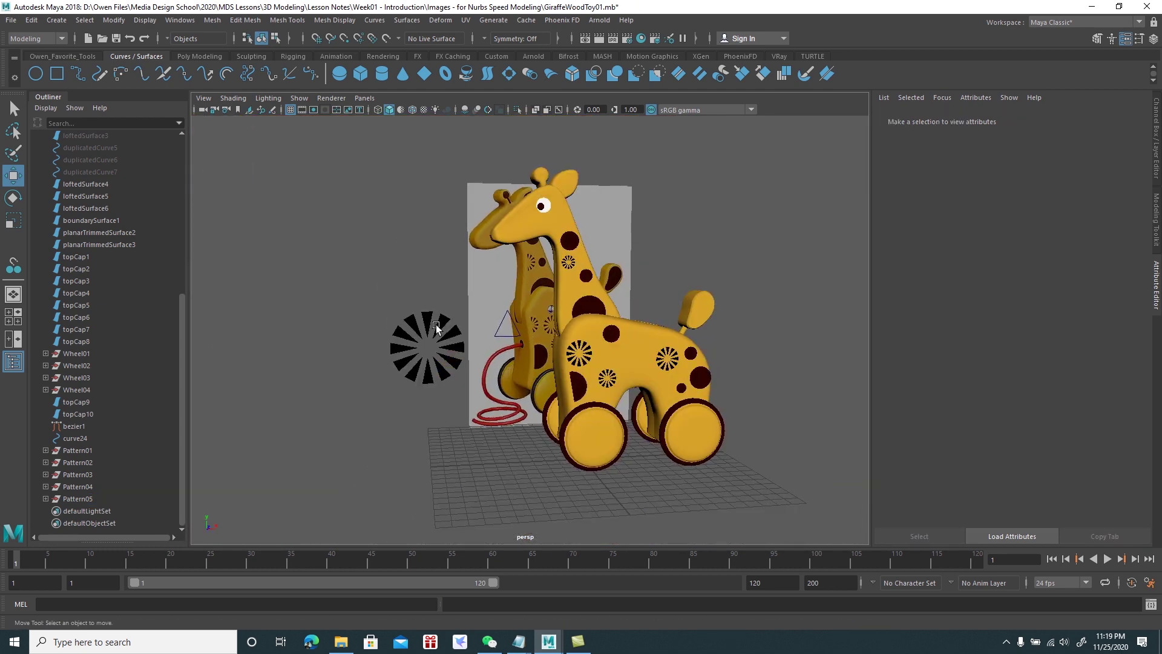
click(91, 450)
key(ctrl+h)
mouse_move(363, 407)
alt+mouse_down()
mouse_move(522, 383)
mouse_move(519, 349)
mouse_move(645, 339)
mouse_move(604, 329)
mouse_move(617, 332)
mouse_move(604, 342)
mouse_move(665, 336)
alt+mouse_up()
key(Delete)
Select the whole giraffe, then deselect the body, neck and head, horn and tail
drag(721, 153, 506, 467)
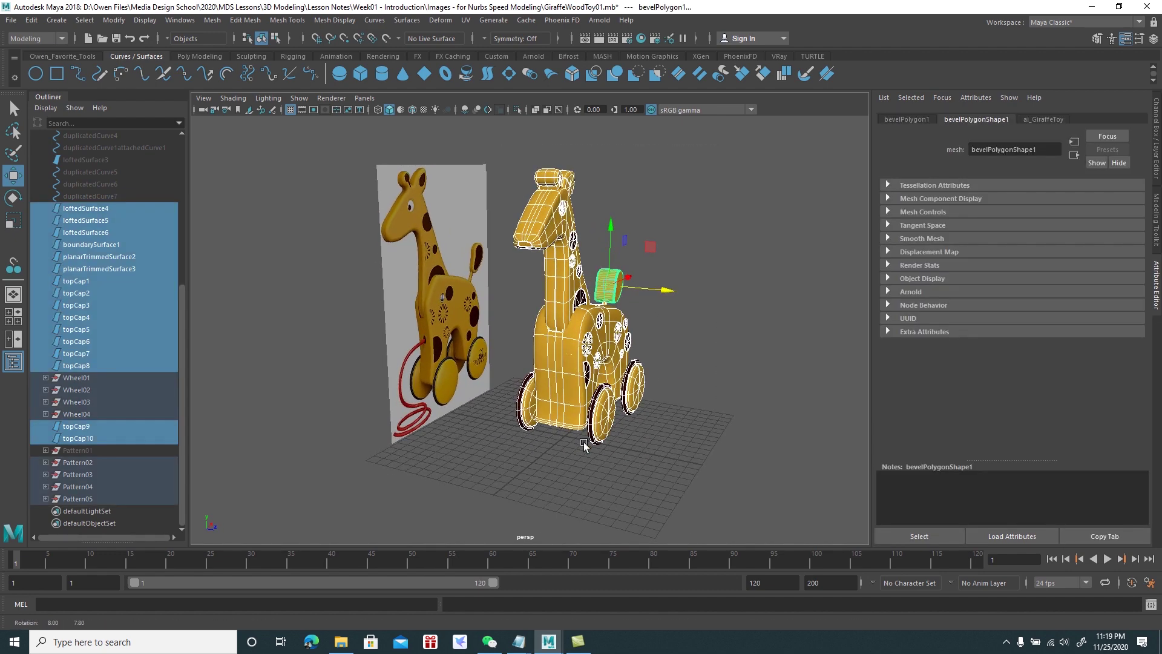
alt+drag(585, 447, 567, 386)
ctrl+click(568, 386)
ctrl+click(551, 243)
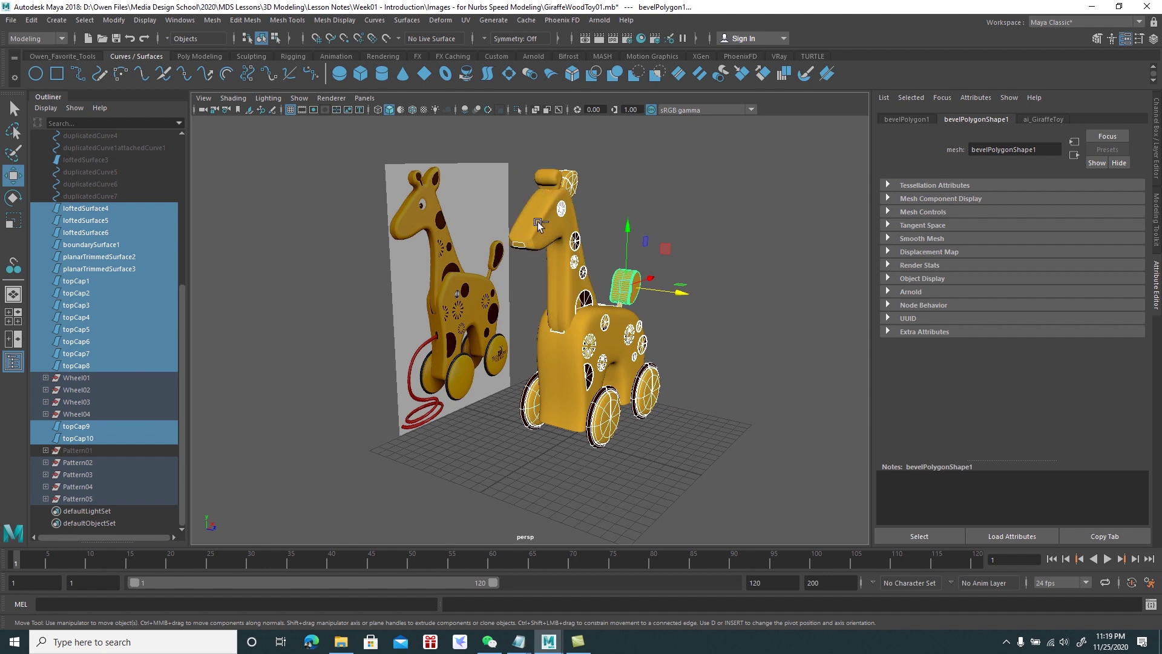
ctrl+click(575, 181)
click(533, 403)
Deselect loftedSurface5, loftedSurface4, boundarySurface1 and loftedSurface6, using wireframe view to reach them
mouse_move(623, 272)
alt+mouse_down()
mouse_move(652, 282)
mouse_move(707, 361)
mouse_move(774, 284)
alt+mouse_up()
alt+right_drag(775, 285, 790, 249)
ctrl+click(790, 249)
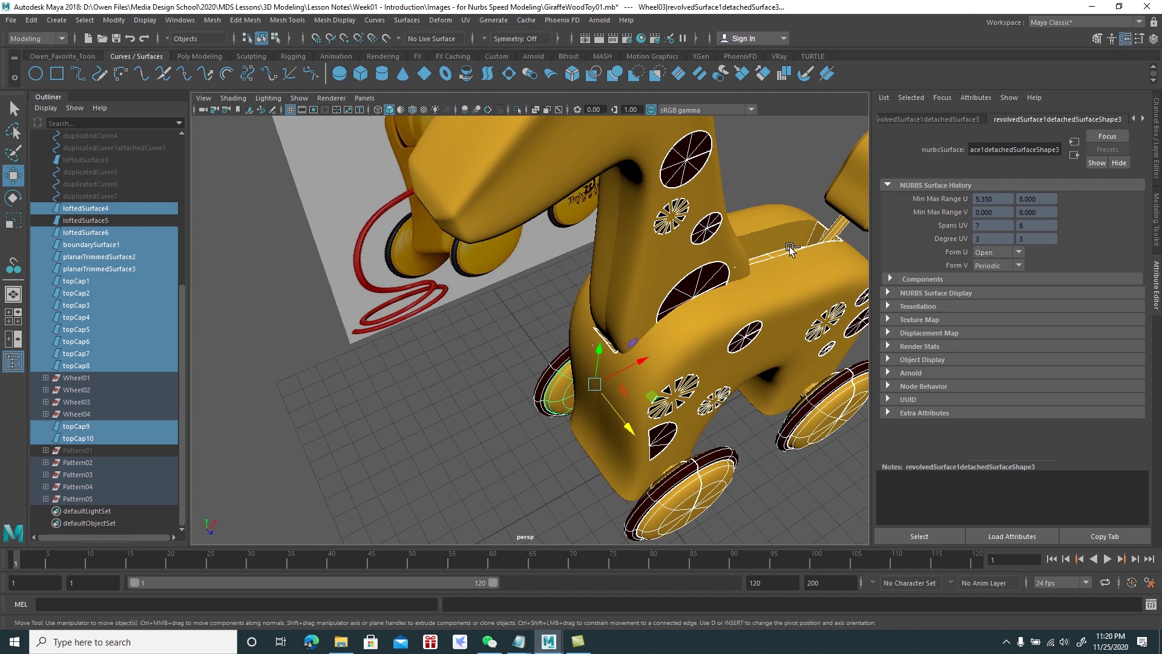
mouse_move(790, 248)
alt+mouse_down()
mouse_move(659, 345)
mouse_move(639, 265)
alt+mouse_up()
ctrl+click(644, 238)
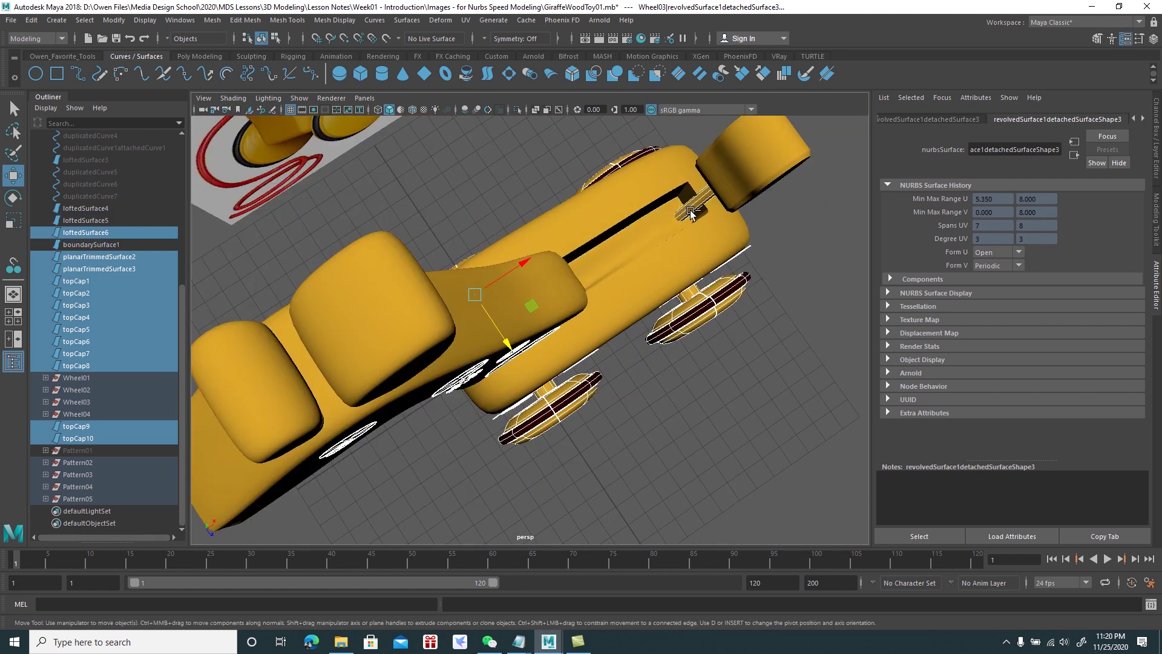
alt+drag(690, 213, 743, 219)
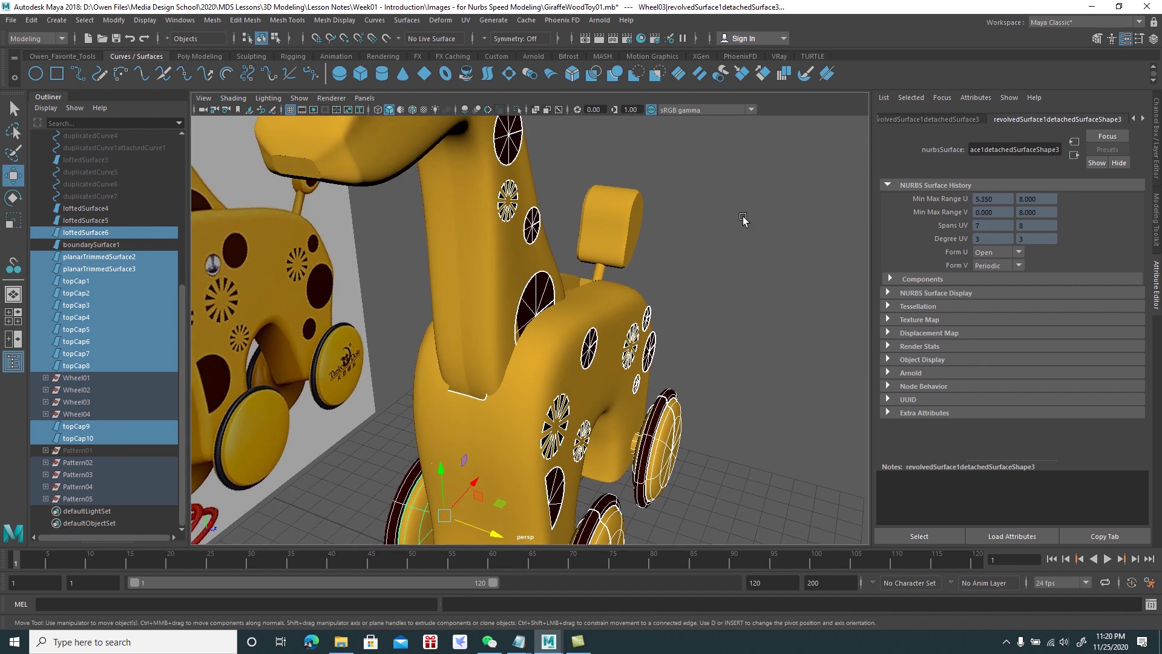
key(4)
alt+drag(743, 219, 467, 376)
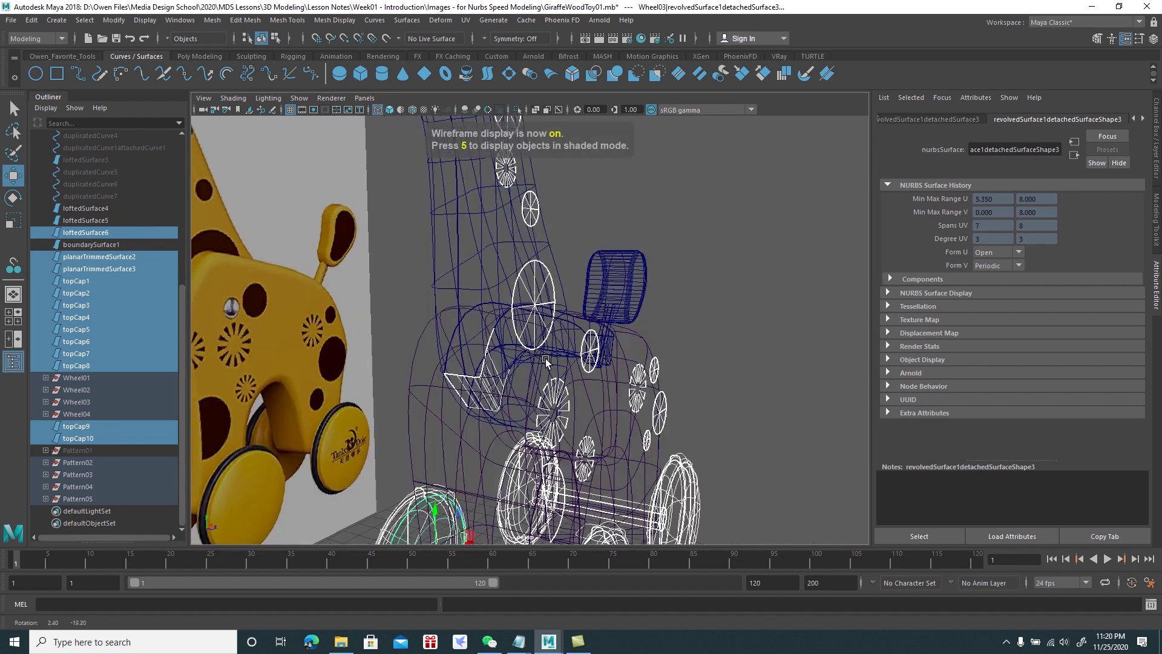
ctrl+click(455, 377)
Deselect the four wheels and planar surfaces, then group the remaining spot pieces as group1
mouse_move(504, 404)
alt+mouse_down()
mouse_move(506, 364)
mouse_move(637, 370)
alt+mouse_up()
key(5)
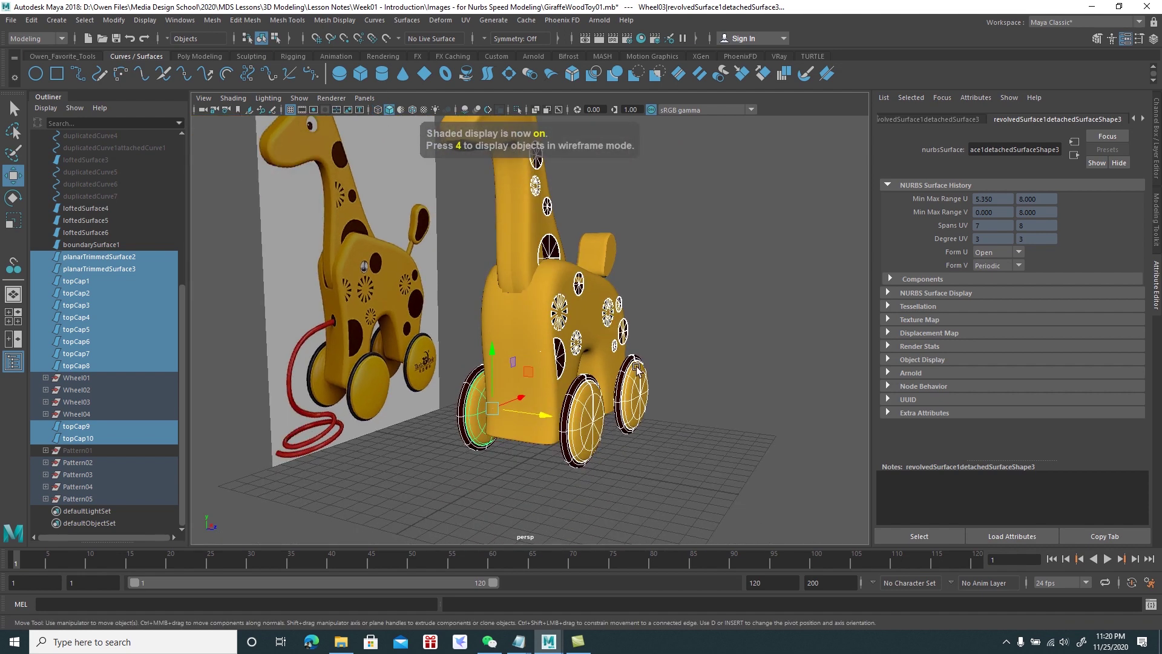
ctrl+click(640, 392)
ctrl+click(592, 427)
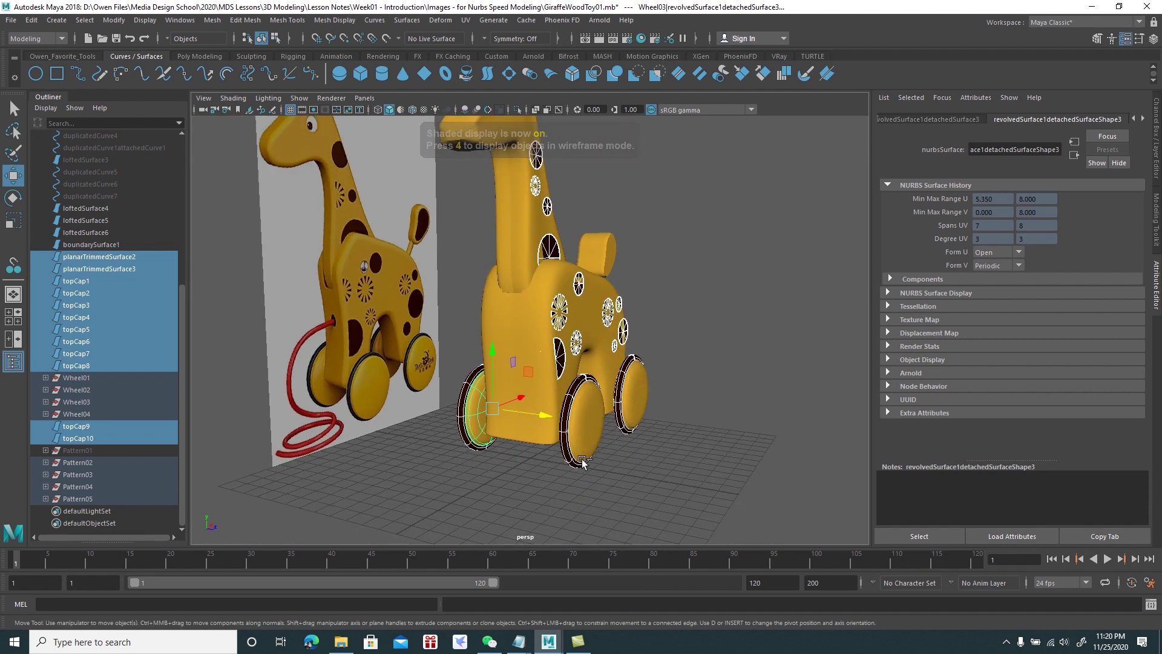
mouse_move(622, 431)
alt+mouse_down()
mouse_move(659, 444)
mouse_move(601, 420)
mouse_move(533, 489)
alt+mouse_up()
ctrl+click(584, 442)
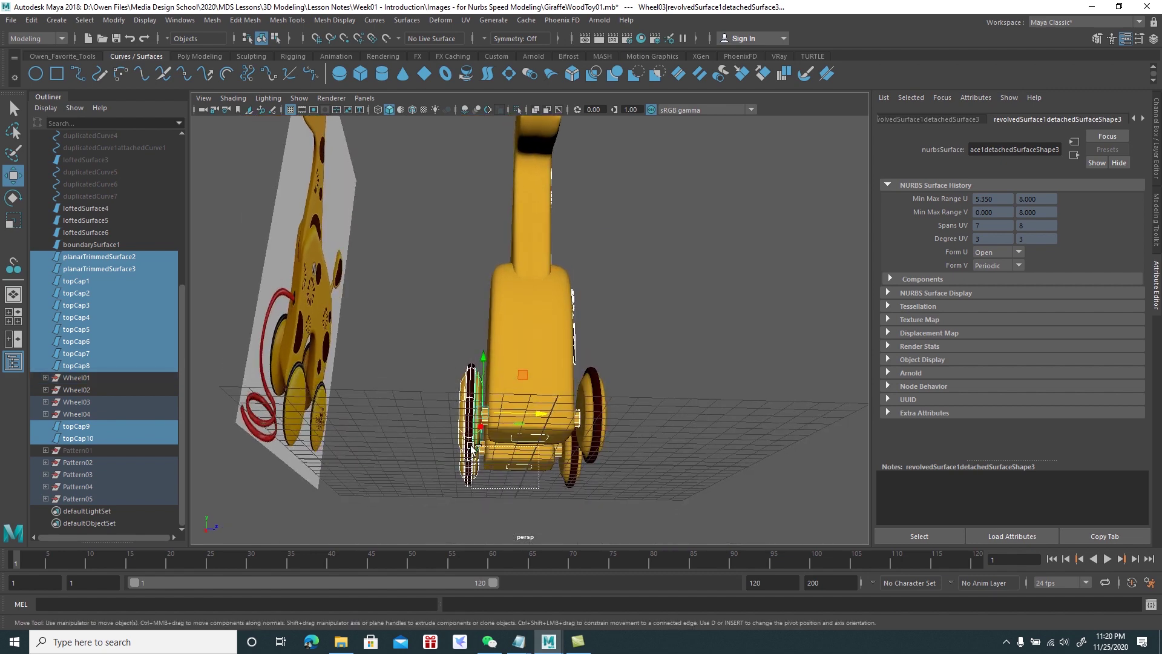
mouse_move(524, 481)
ctrl+mouse_down()
mouse_move(460, 422)
mouse_move(513, 465)
mouse_move(422, 460)
mouse_move(528, 420)
mouse_move(429, 406)
mouse_move(438, 399)
ctrl+mouse_up()
key(ctrl+g)
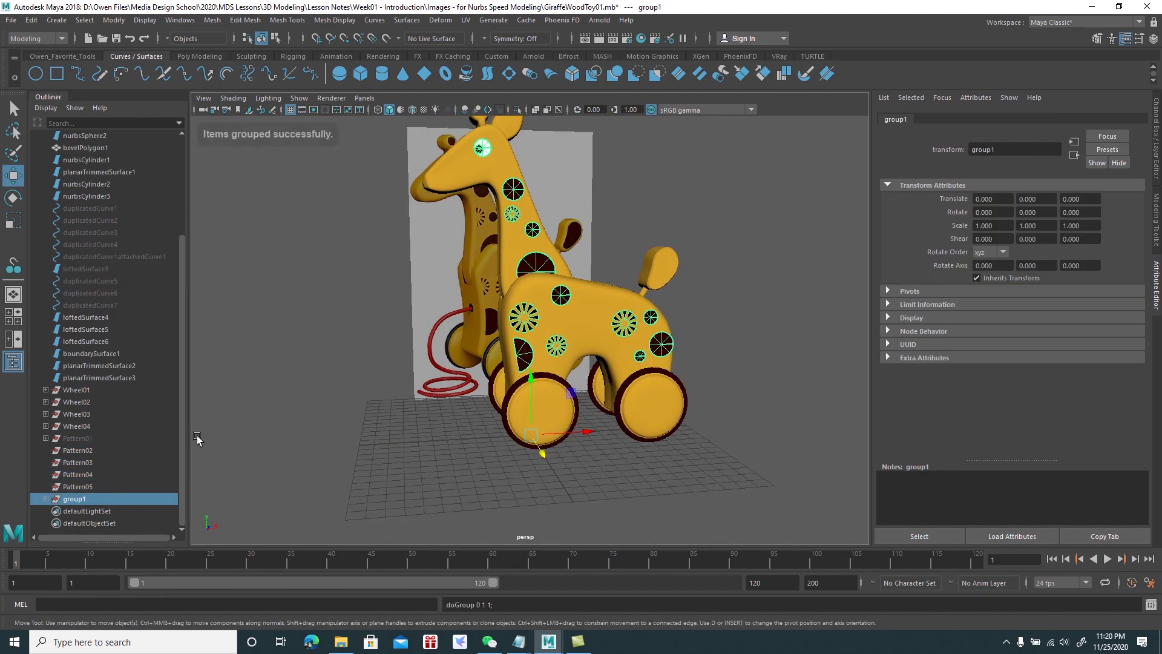
double_click(78, 496)
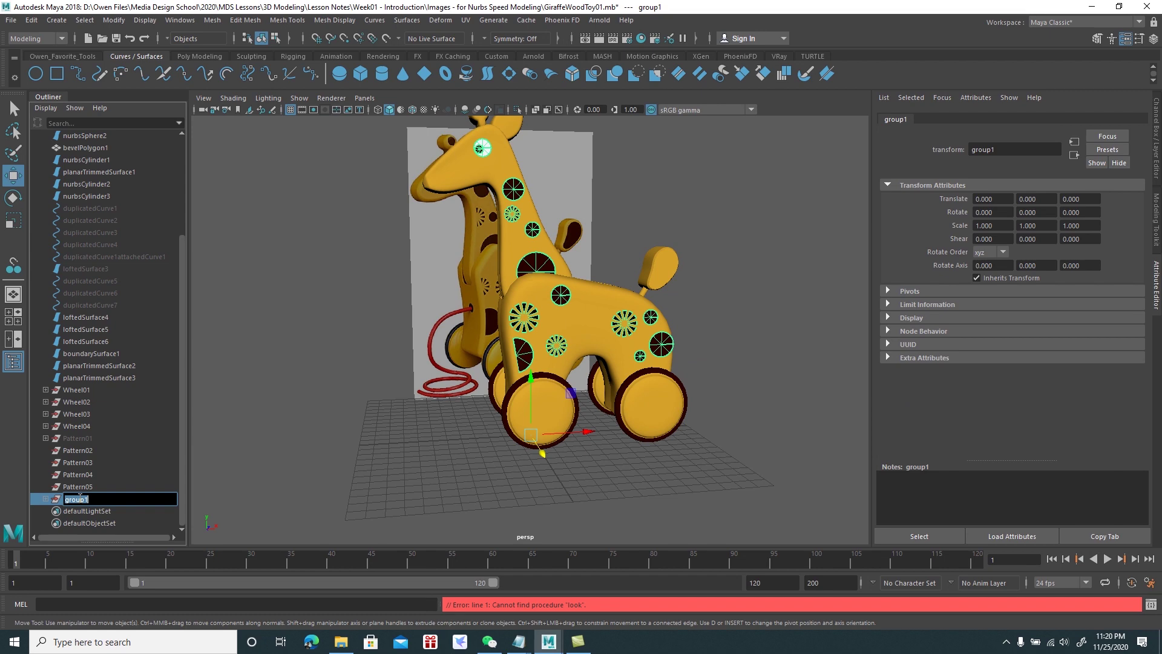
Rename the spots group to Spots01
text(Spots1)
key(Return)
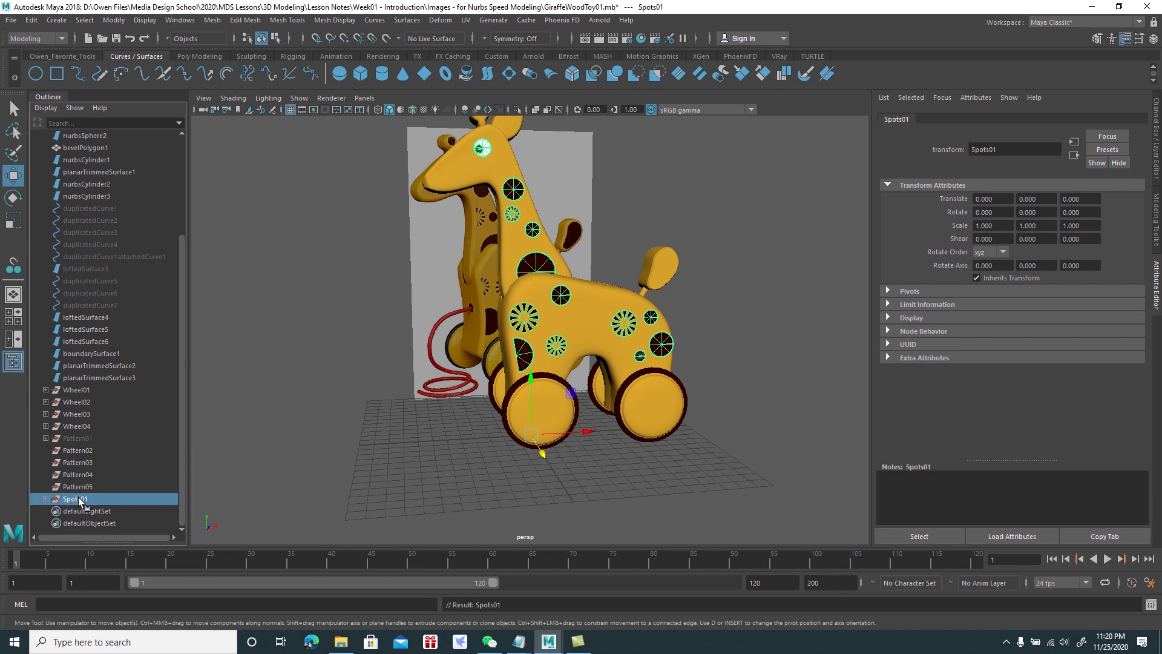
mouse_move(423, 388)
alt+mouse_down()
mouse_move(642, 392)
mouse_move(627, 405)
alt+mouse_up()
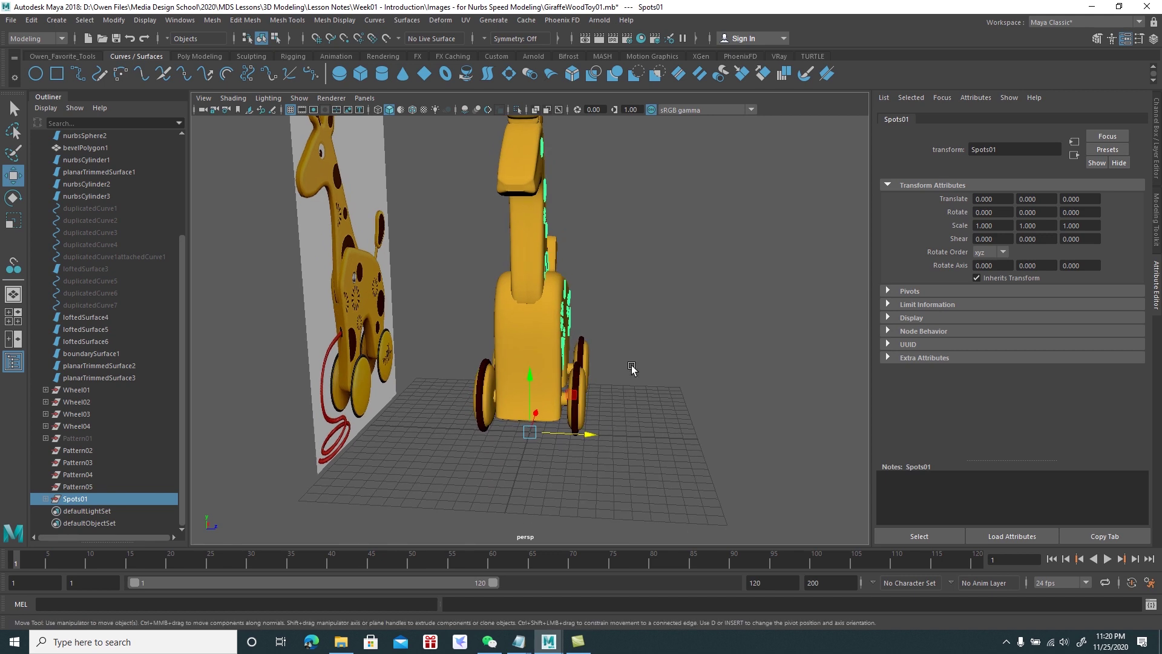
alt+drag(627, 316, 607, 273)
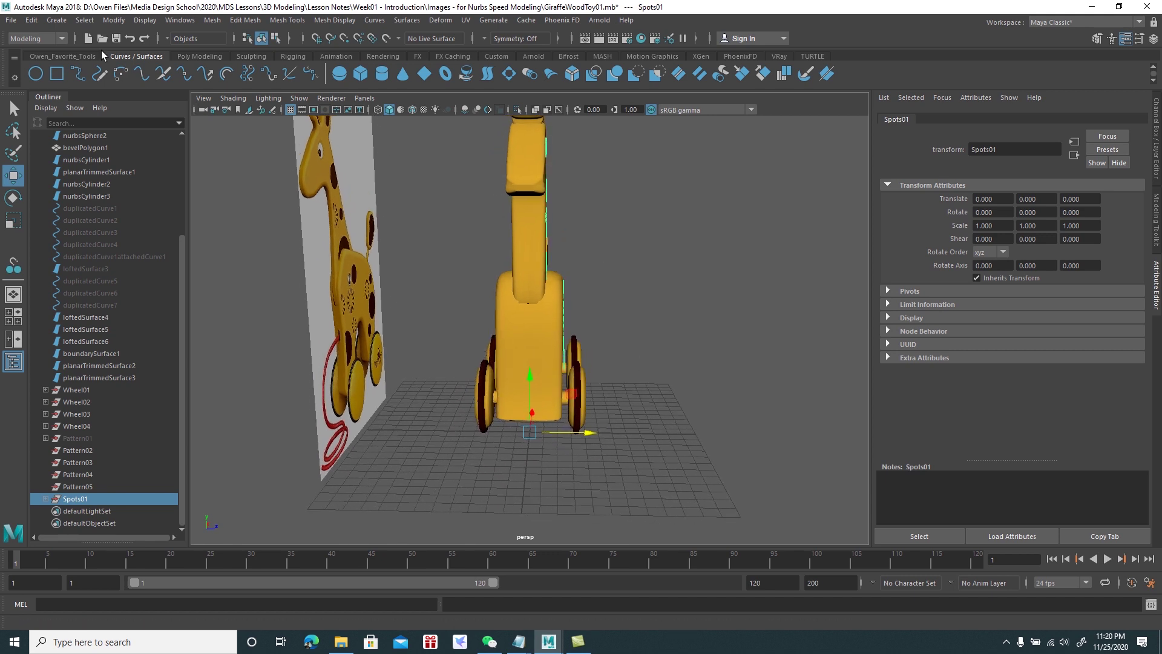
Create a mirrored copy, Spots02, with Duplicate Special at Scale Z -1
click(31, 20)
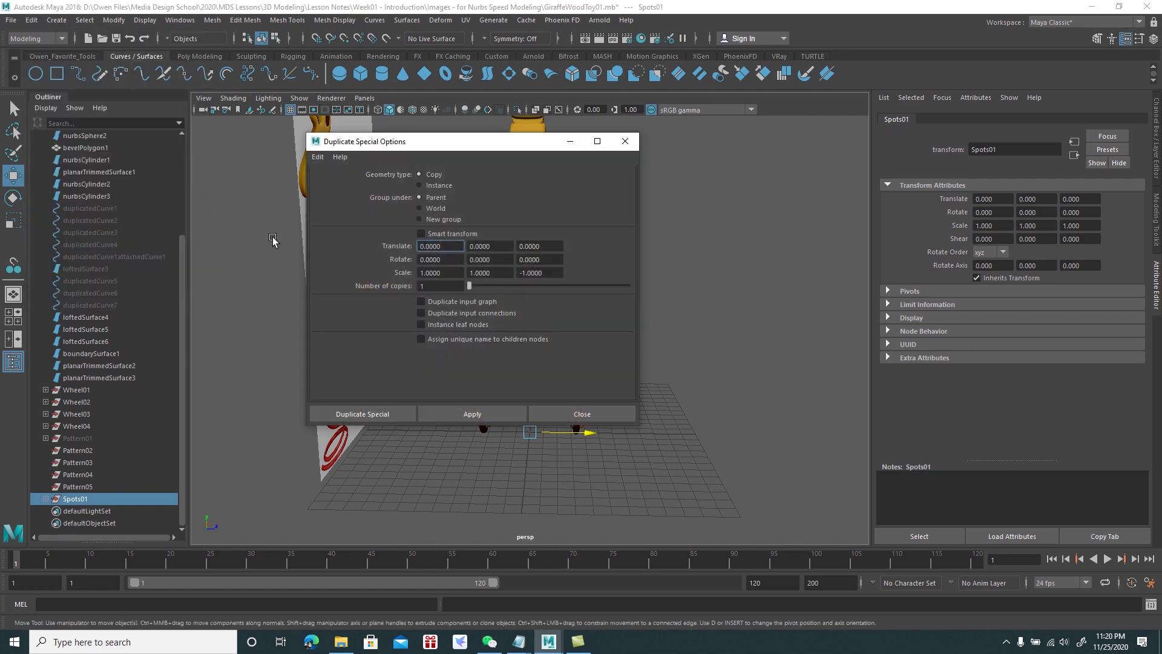
click(388, 414)
mouse_move(423, 363)
alt+mouse_down()
mouse_move(606, 351)
mouse_move(656, 364)
mouse_move(666, 383)
mouse_move(514, 347)
mouse_move(517, 336)
mouse_move(526, 389)
mouse_move(638, 324)
alt+mouse_up()
click(639, 351)
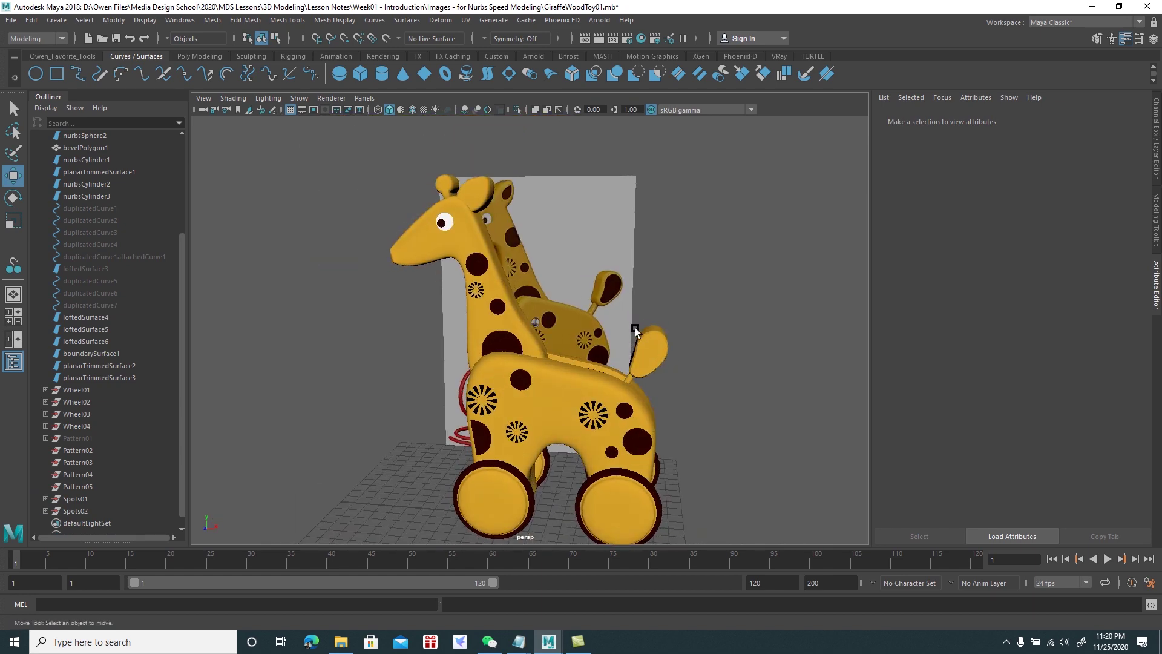
Select the horn ball nurbsSphere2 and pick an isoparm near its end
click(651, 350)
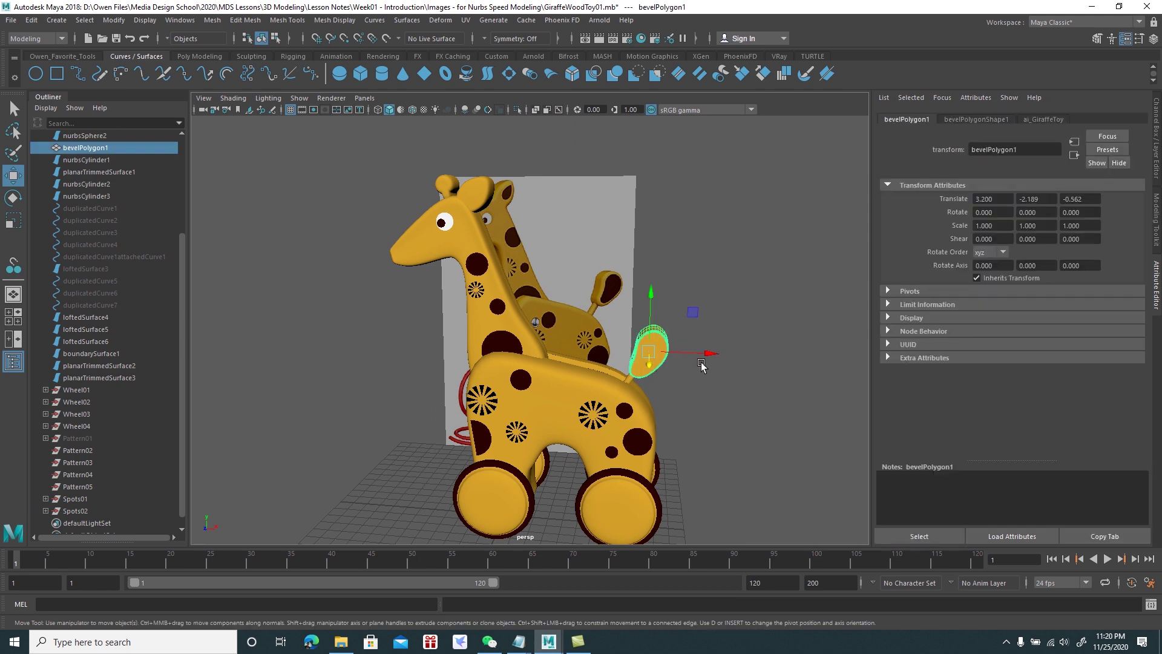
click(481, 189)
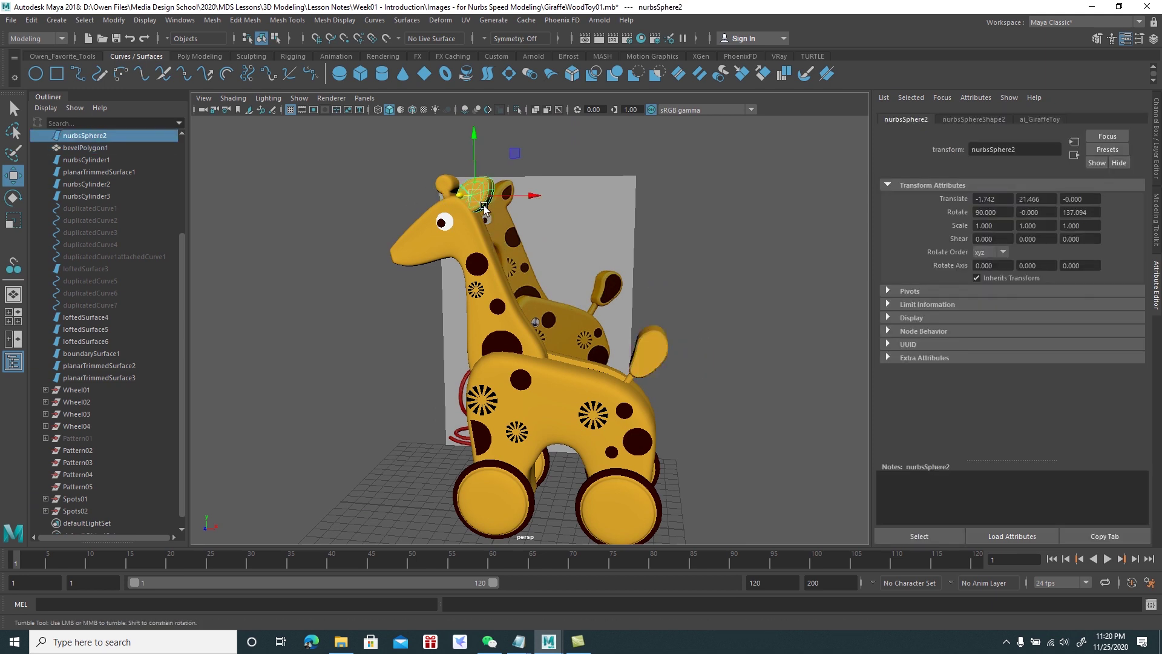
scroll(481, 209, up, 2)
scroll(478, 212, up, 3)
scroll(475, 216, up, 2)
mouse_move(476, 216)
alt+mouse_down()
mouse_move(557, 332)
mouse_move(561, 259)
alt+mouse_up()
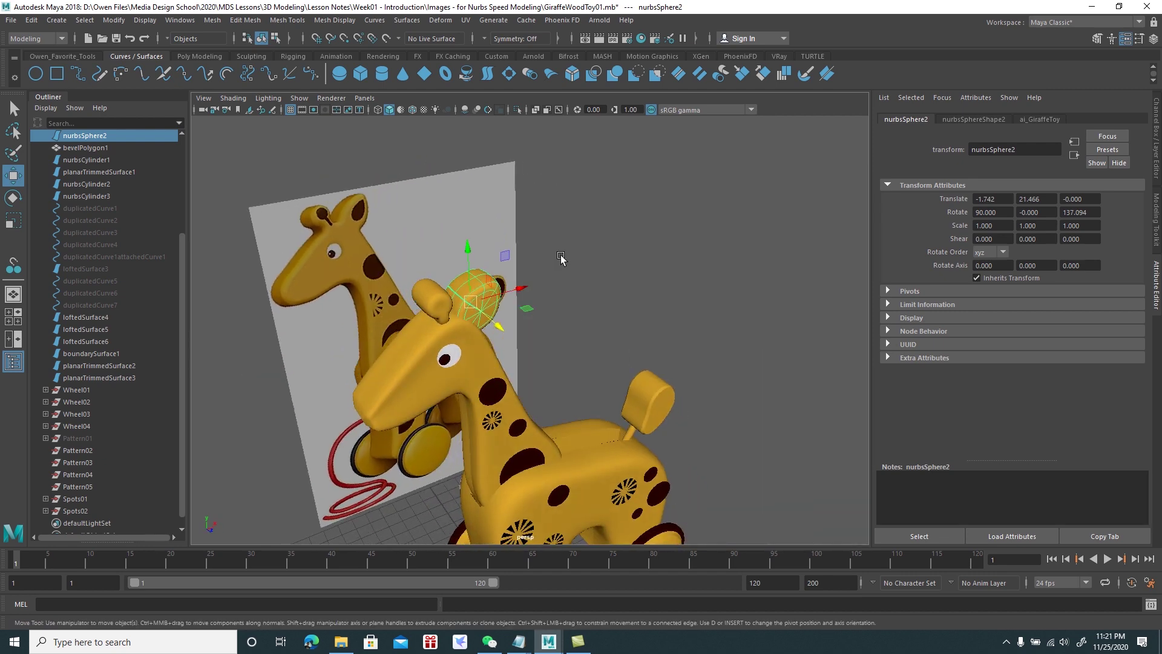
alt+drag(602, 303, 538, 371)
scroll(538, 371, up, 3)
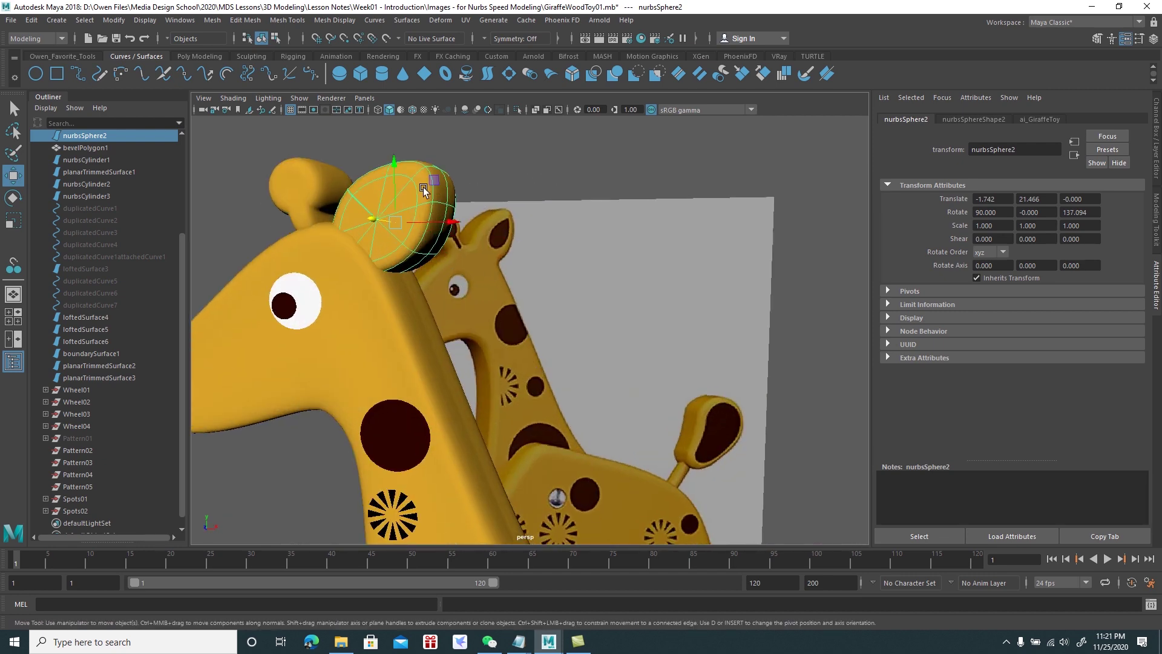
right_drag(423, 187, 399, 175)
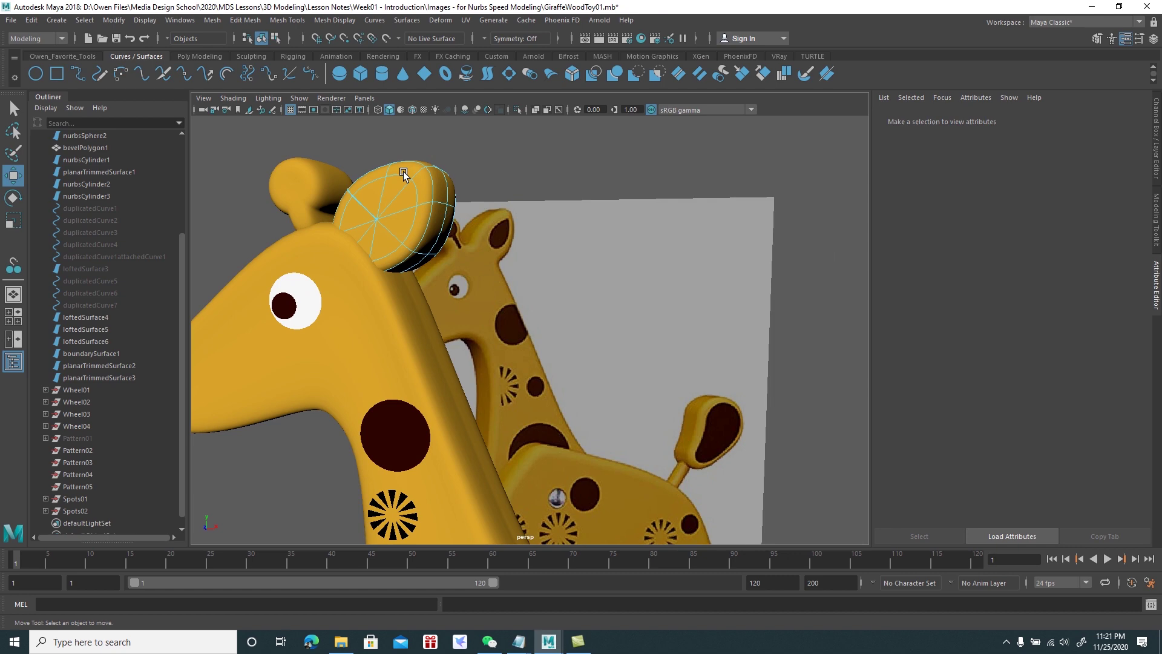
mouse_move(379, 161)
alt+mouse_down()
mouse_move(307, 162)
mouse_move(768, 206)
mouse_move(715, 206)
alt+mouse_up()
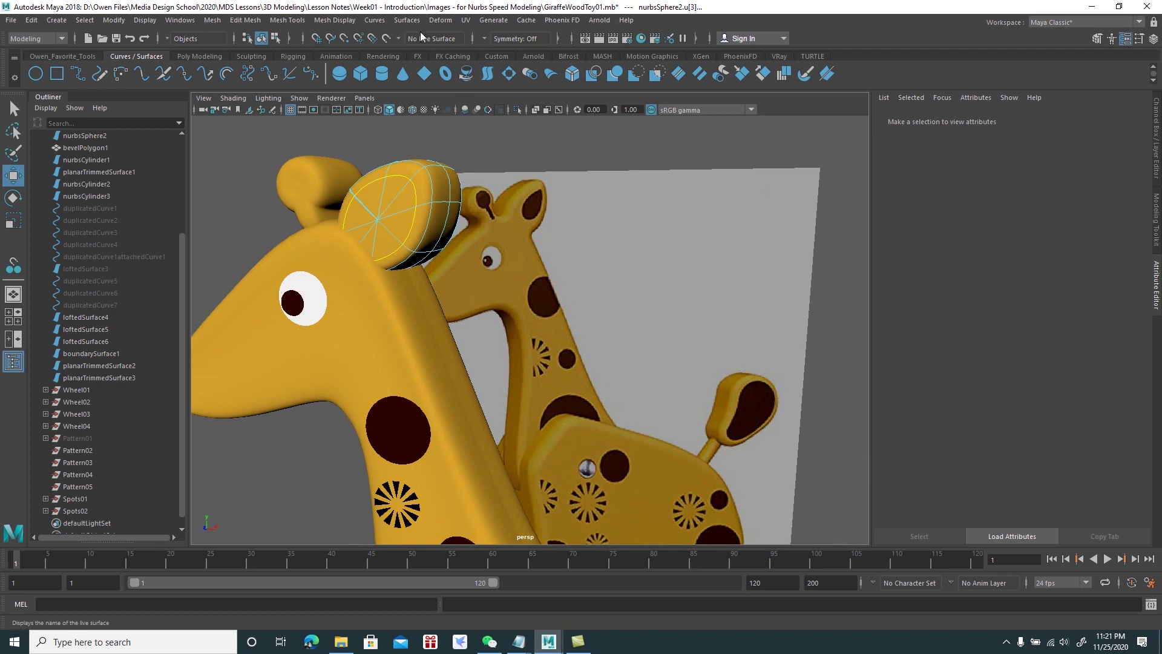
Detach the horn ball at the chosen isoparm
click(407, 19)
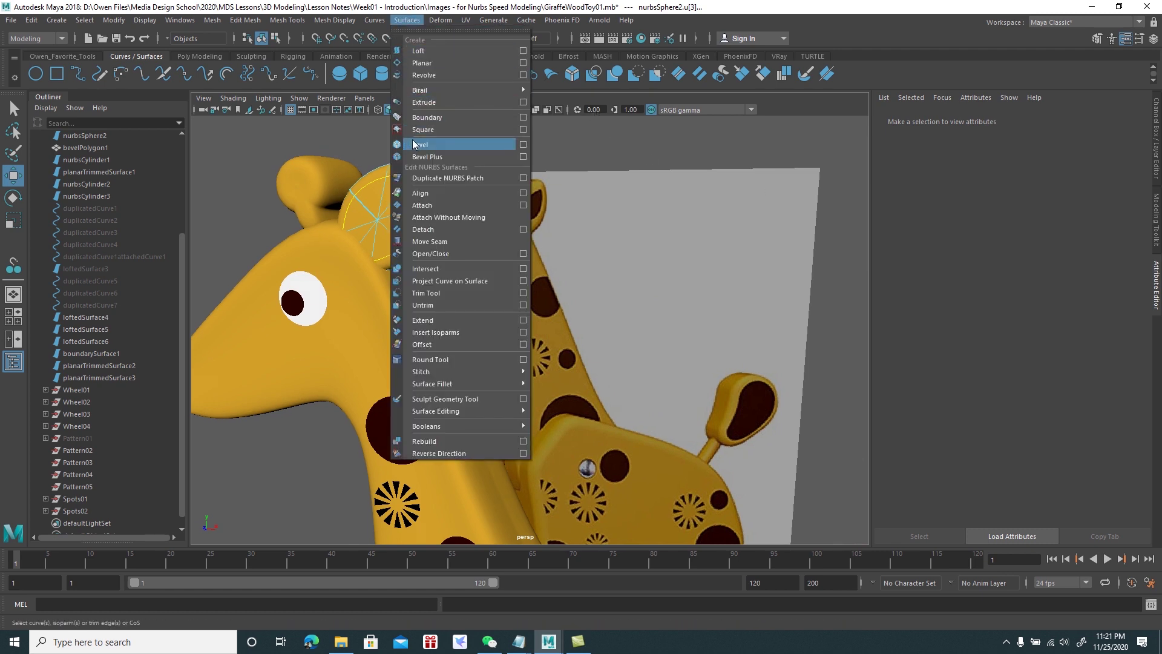
click(433, 230)
right_click(427, 188)
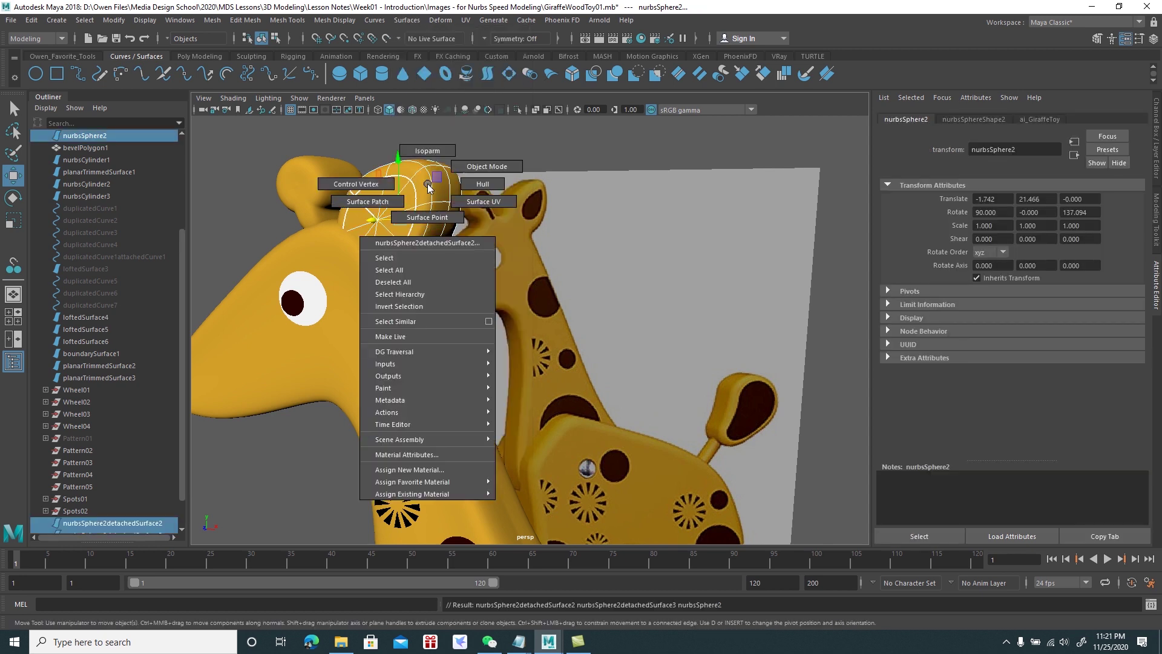
click(474, 166)
Assign the dark aiStandardSurface2 material to the detached horn end piece
mouse_move(423, 200)
alt+mouse_down()
mouse_move(303, 223)
mouse_move(633, 248)
alt+mouse_up()
click(678, 210)
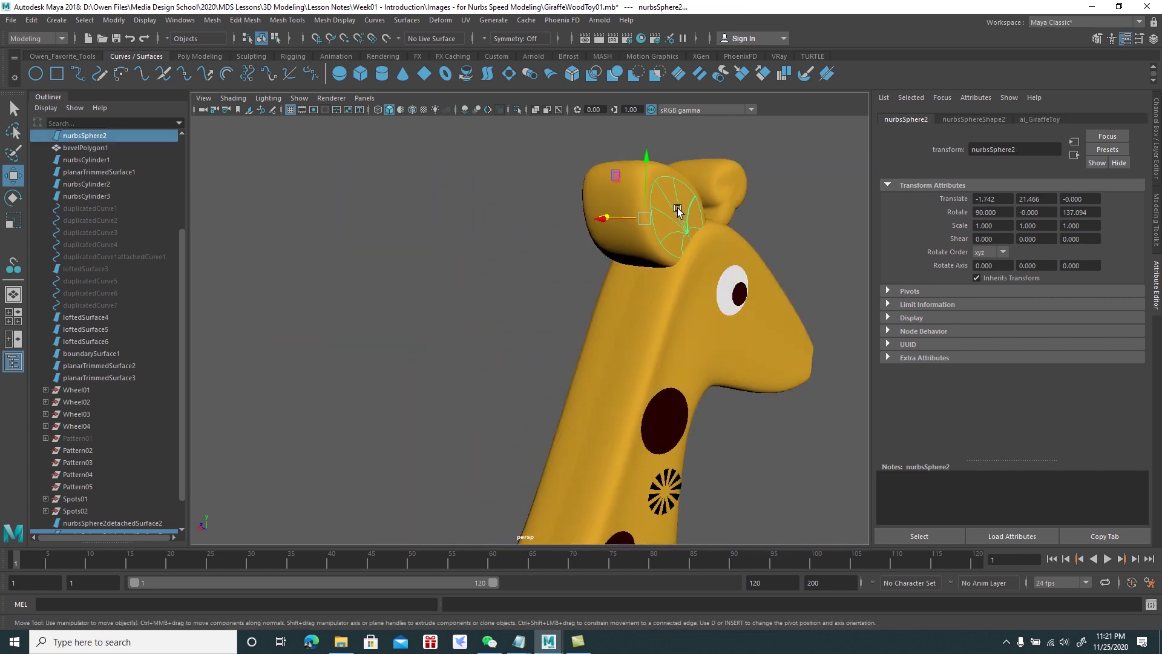
right_click(667, 207)
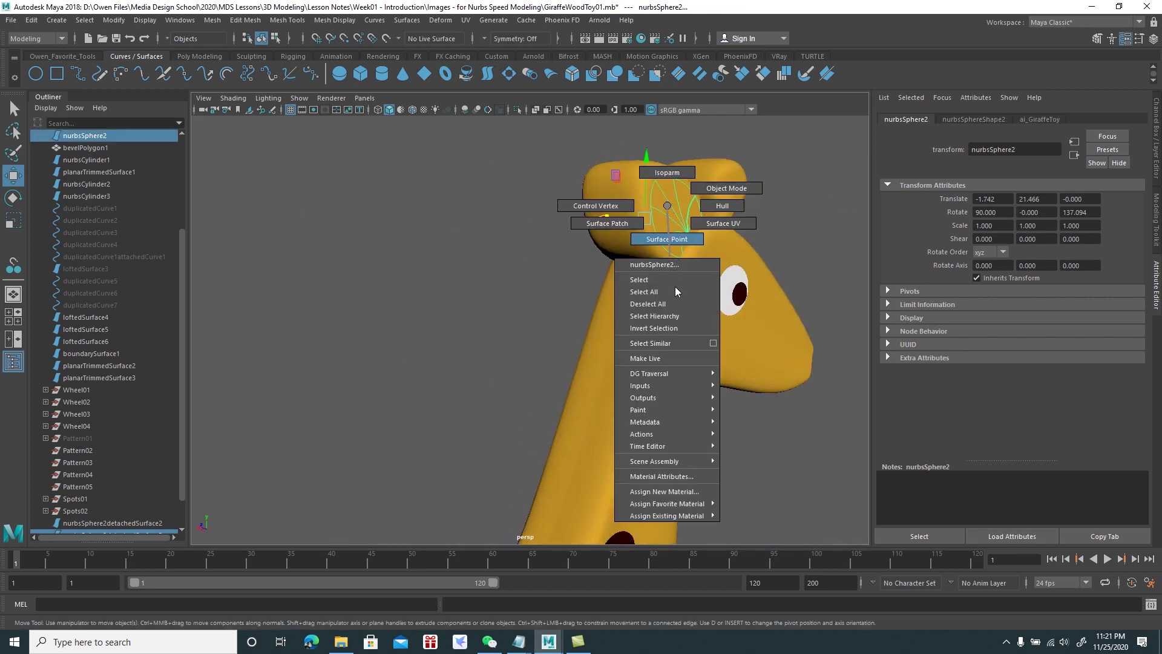
mouse_move(667, 516)
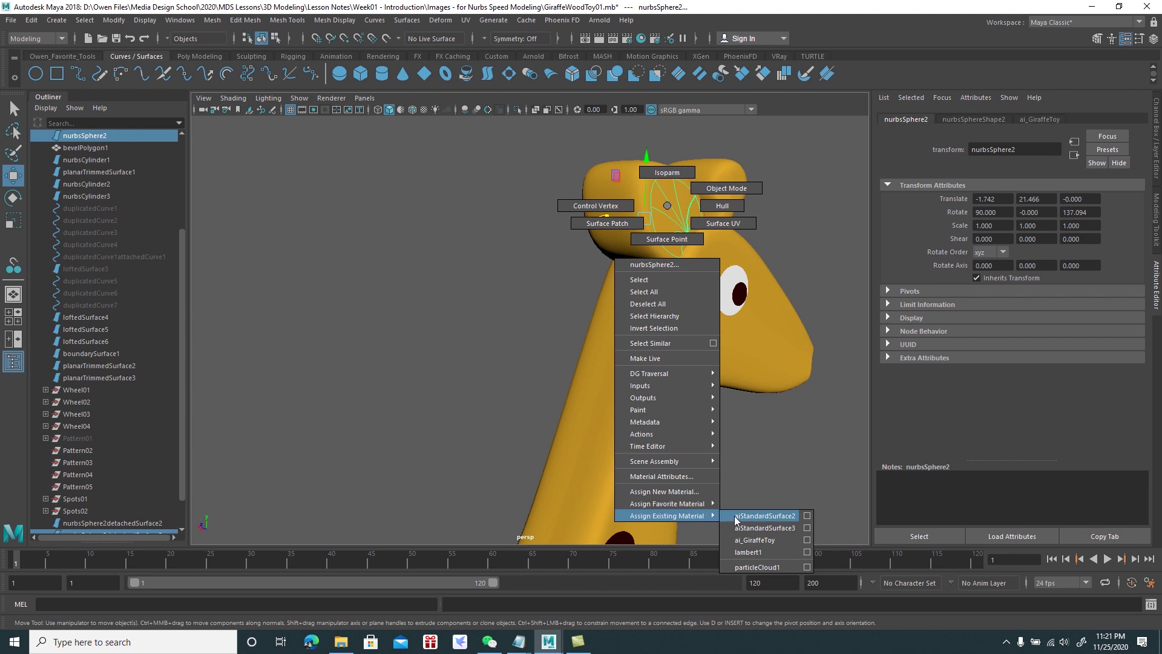
click(738, 515)
click(755, 424)
alt+drag(754, 423, 696, 303)
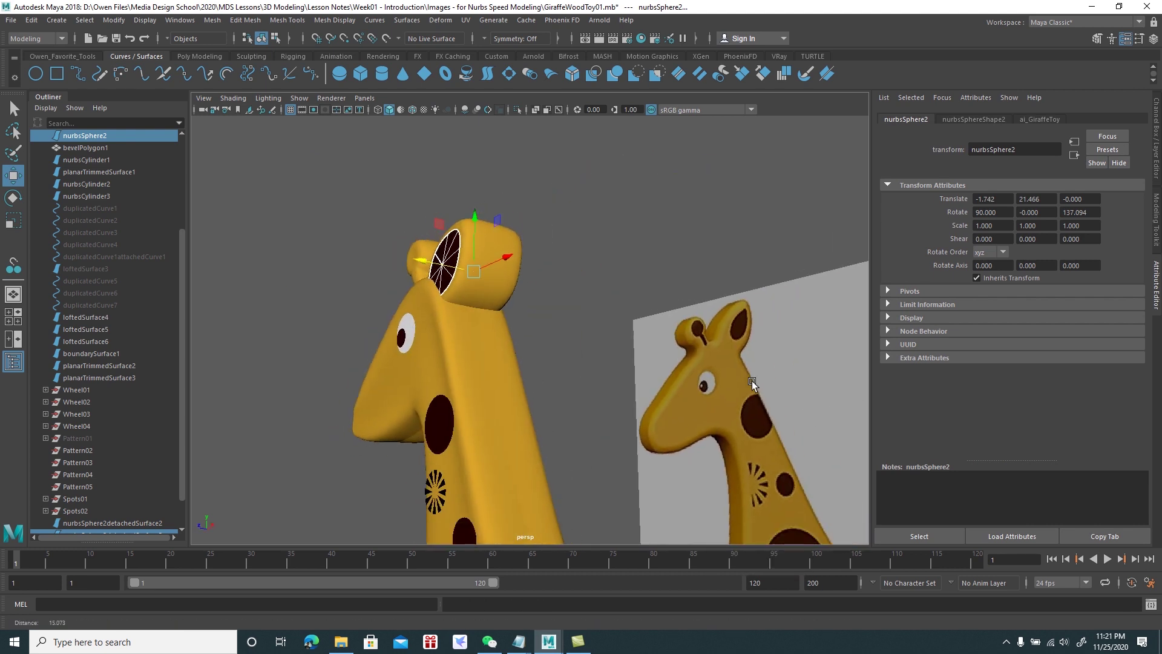
scroll(666, 230, up, 3)
mouse_move(666, 230)
alt+mouse_down()
mouse_move(666, 299)
mouse_move(498, 279)
mouse_move(553, 288)
mouse_move(545, 319)
alt+mouse_up()
Detach the second horn ball, nurbsSphere1, at an isoparm near its end
scroll(543, 318, up, 3)
click(543, 319)
scroll(543, 319, up, 3)
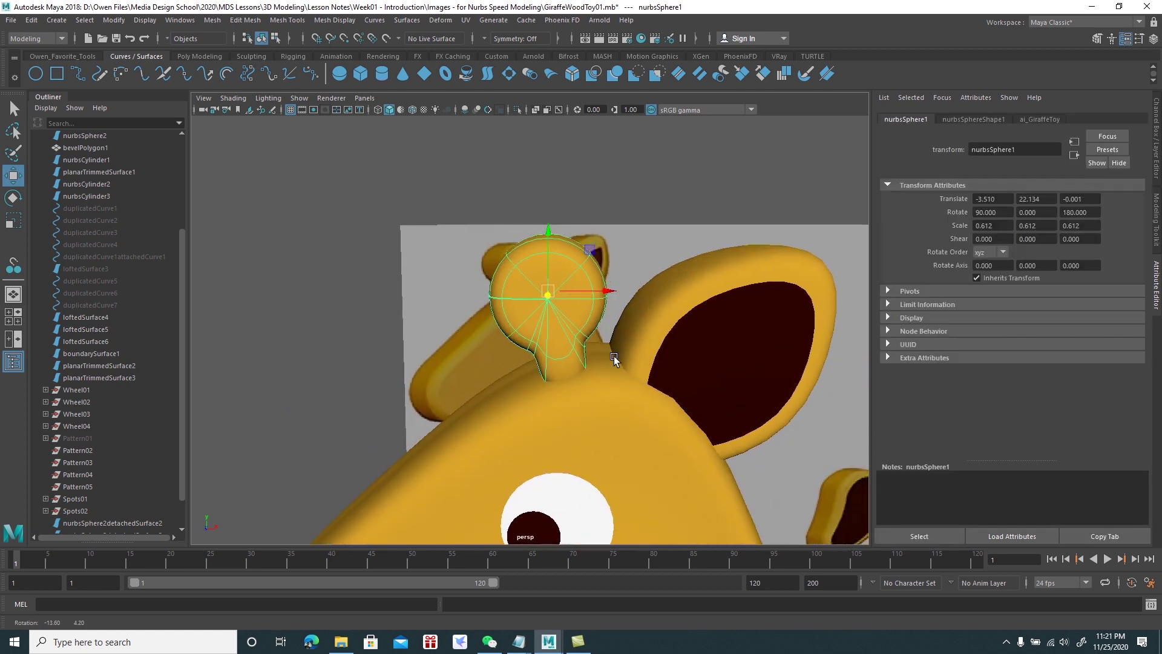
right_drag(546, 295, 546, 269)
click(527, 259)
mouse_move(622, 304)
alt+mouse_down()
mouse_move(428, 304)
mouse_move(591, 309)
alt+mouse_up()
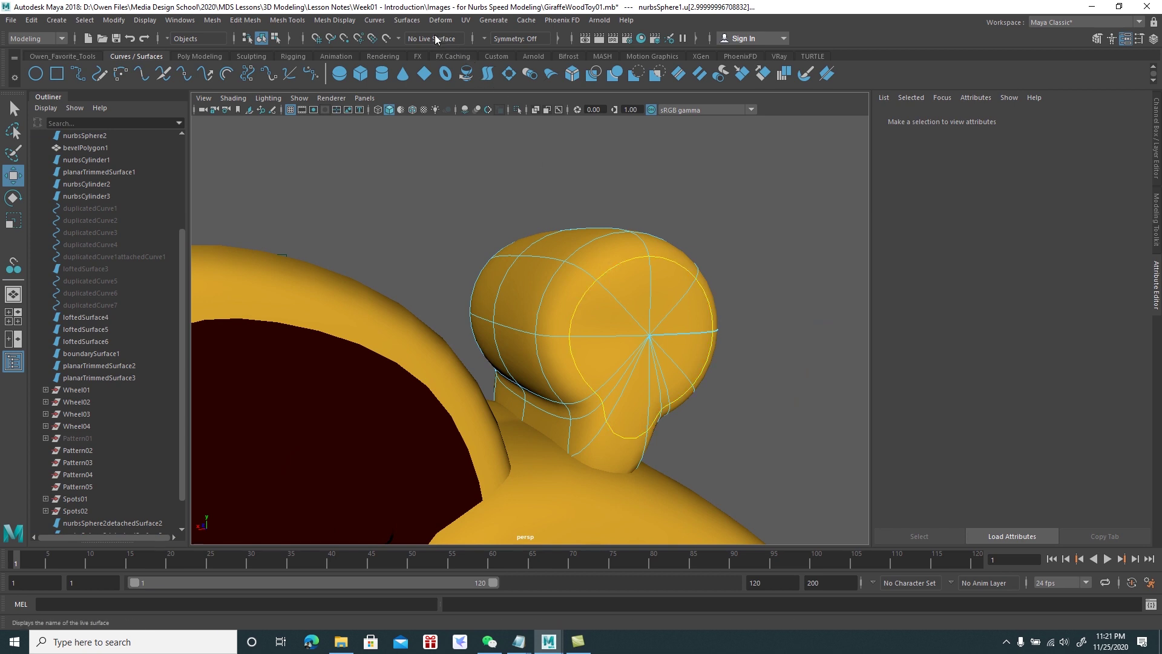
click(407, 21)
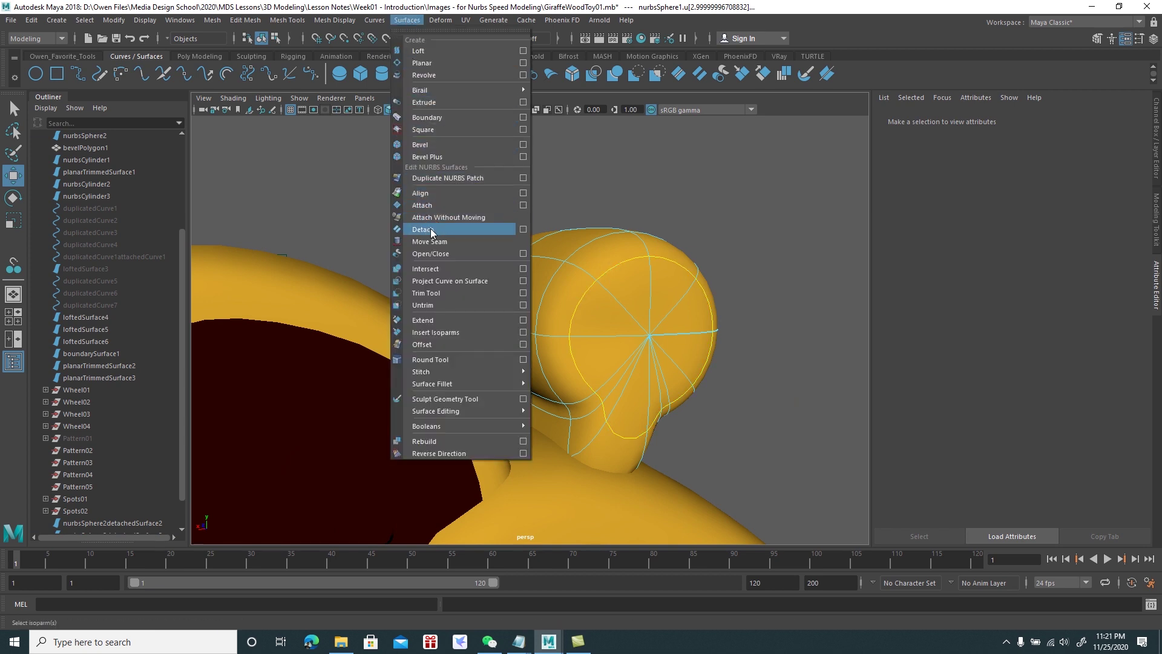
click(432, 230)
Assign aiStandardSurface2 to the second horn's detached end piece
click(642, 217)
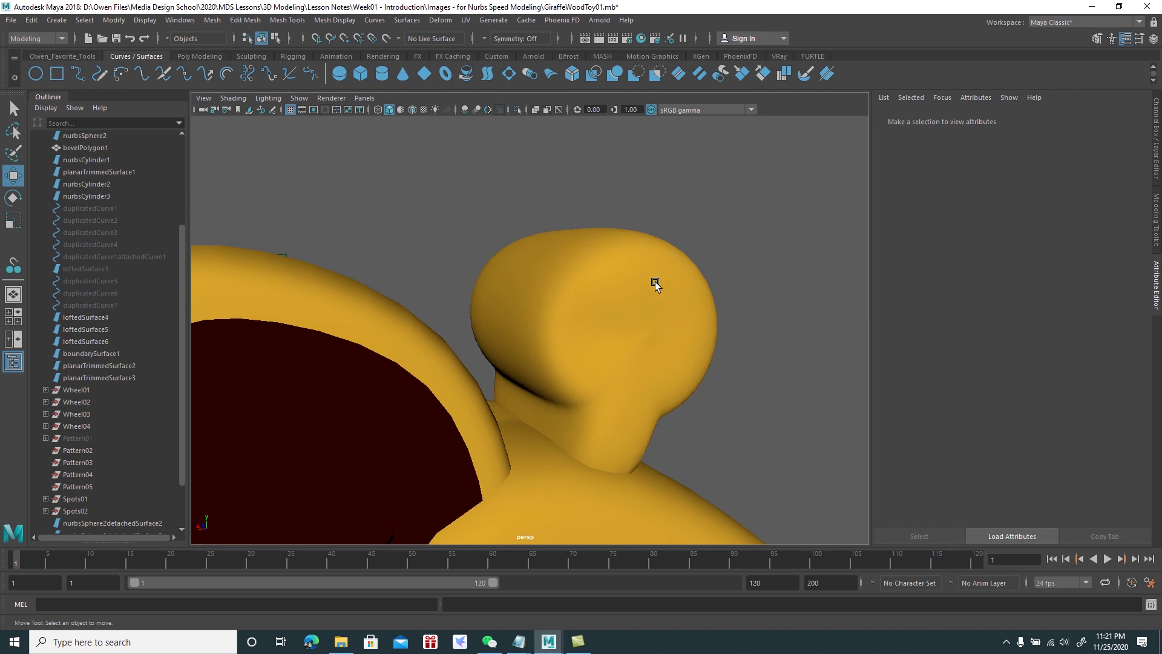
click(633, 306)
mouse_move(633, 307)
alt+mouse_down()
mouse_move(645, 304)
mouse_move(556, 274)
alt+mouse_up()
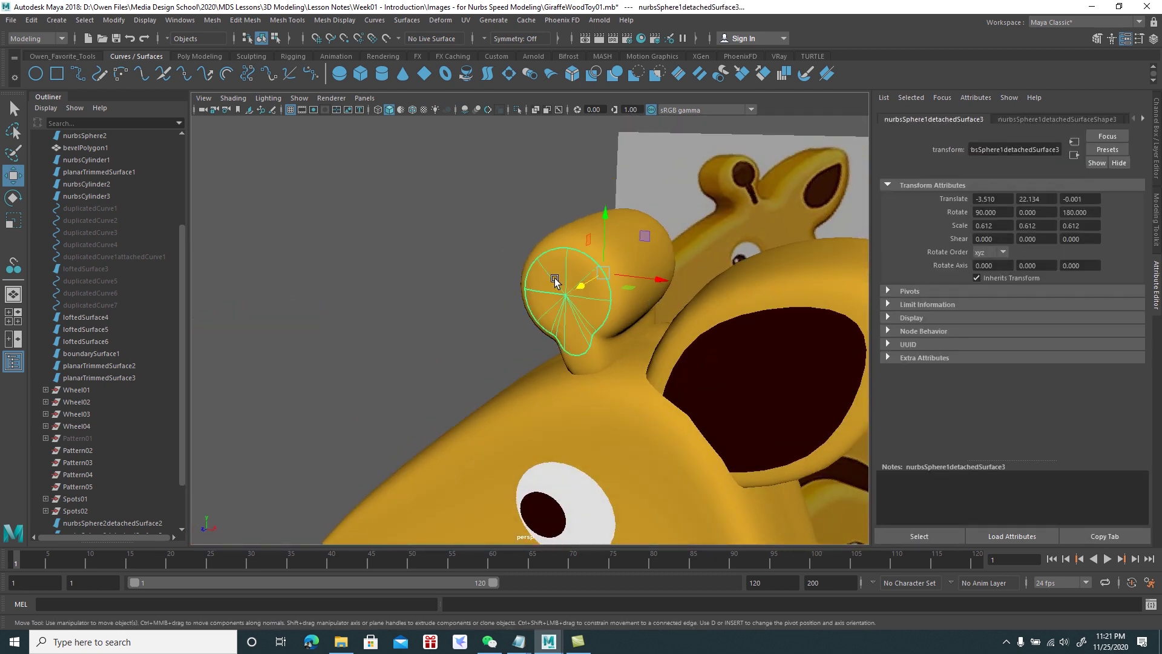
right_click(554, 278)
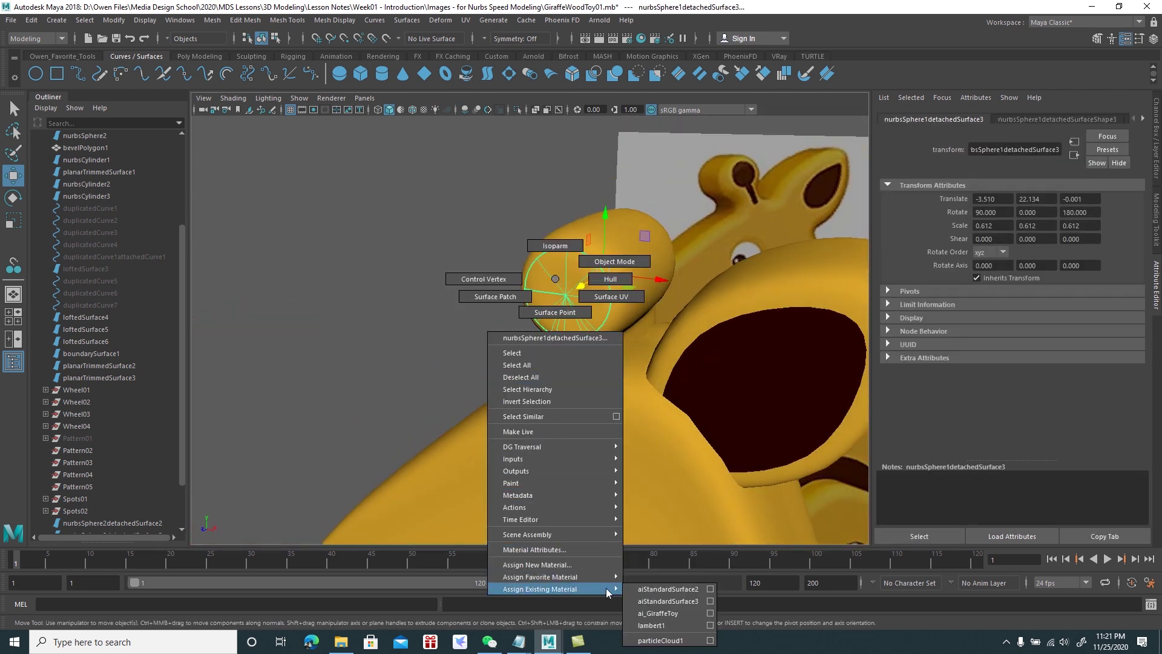
click(642, 589)
alt+right_drag(644, 423, 545, 364)
click(536, 337)
mouse_move(536, 337)
alt+mouse_down()
mouse_move(449, 206)
mouse_move(533, 257)
alt+mouse_up()
Select the two end-cap faces of the tail piece bevelPolygon1
scroll(506, 208, up, 5)
scroll(584, 290, up, 2)
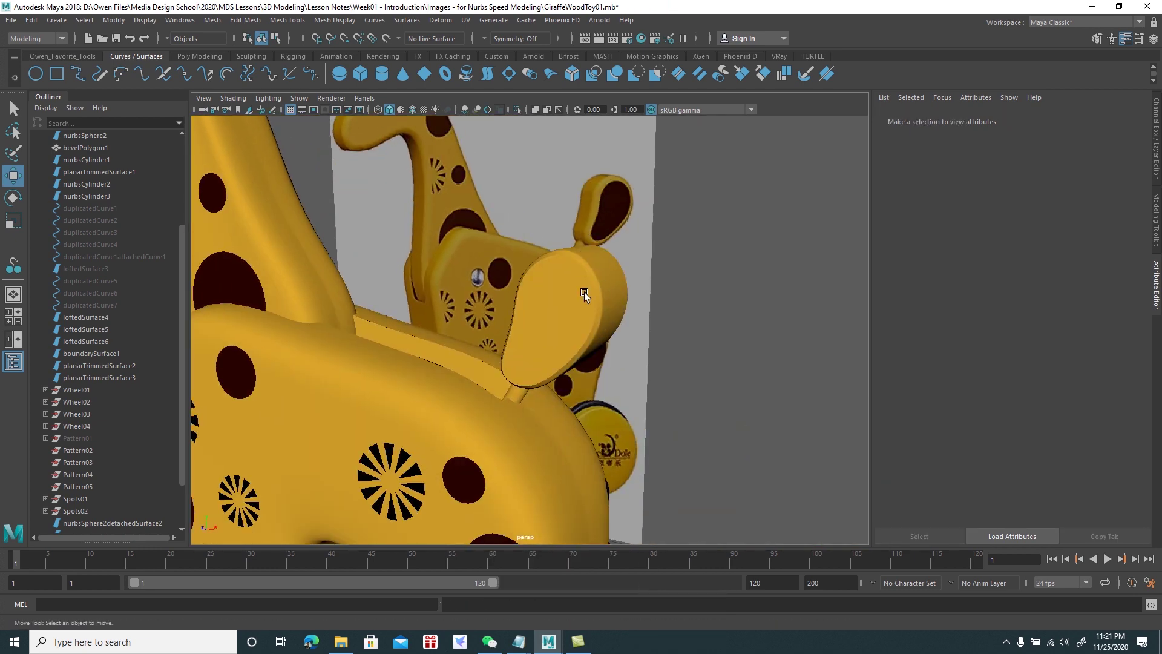
click(583, 294)
mouse_move(569, 270)
alt+mouse_down()
mouse_move(612, 332)
mouse_move(591, 329)
alt+mouse_up()
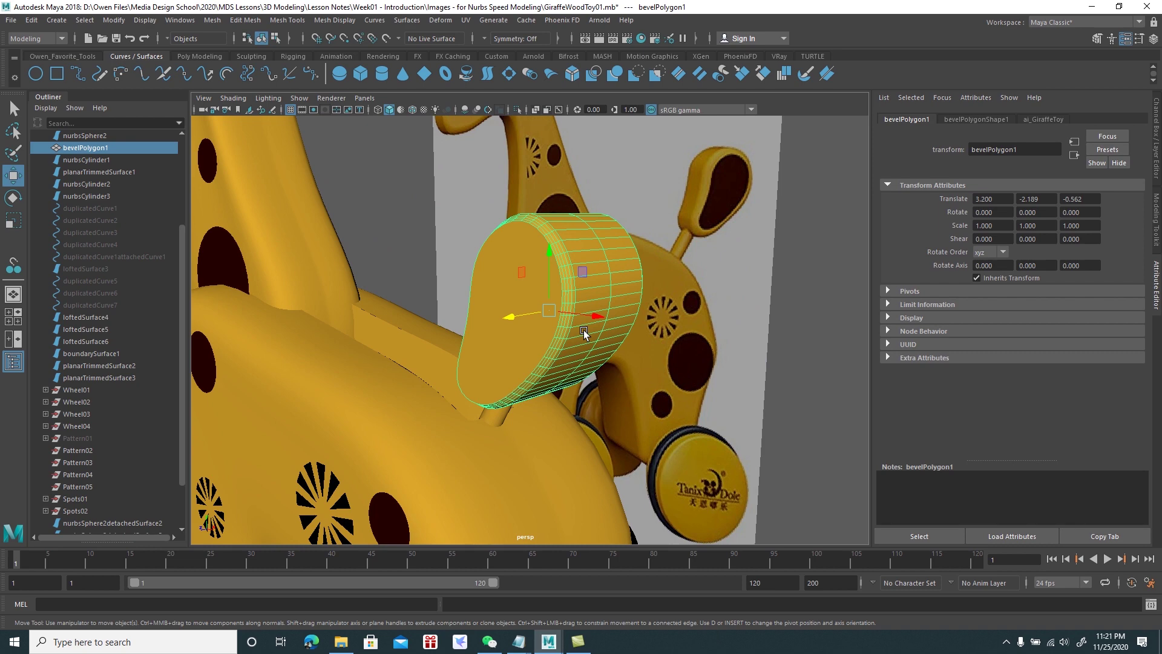
right_click(525, 276)
click(521, 307)
click(517, 284)
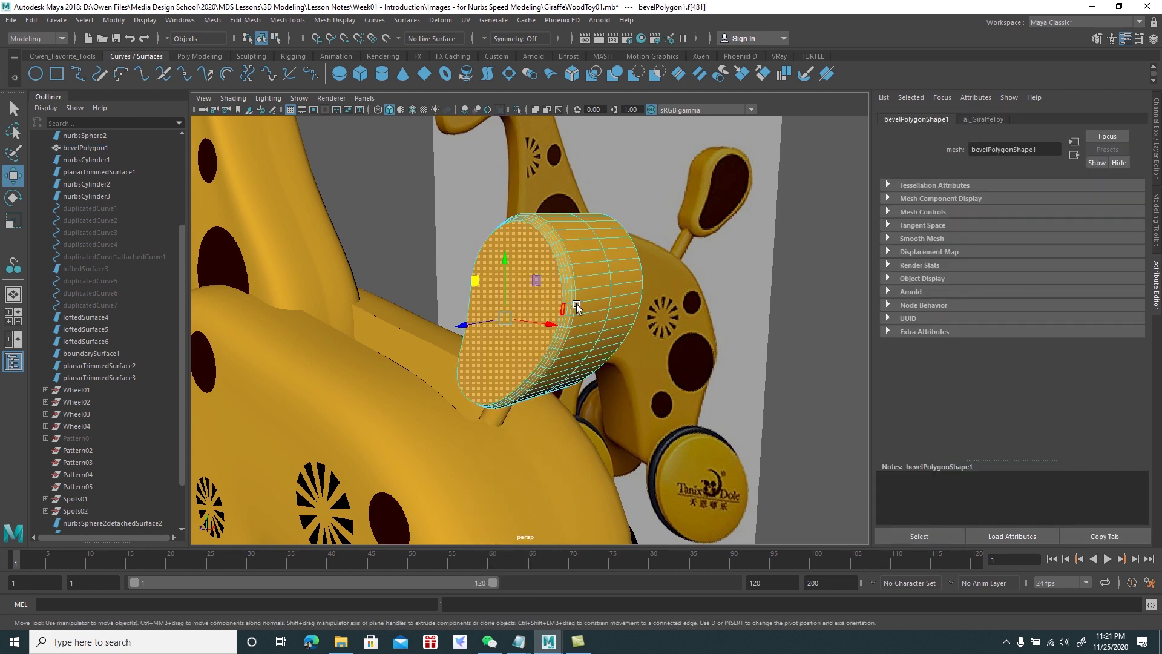
alt+drag(517, 284, 452, 284)
shift+click(469, 265)
Assign aiStandardSurface2 to the tail's cap faces and return to object mode
right_click(470, 241)
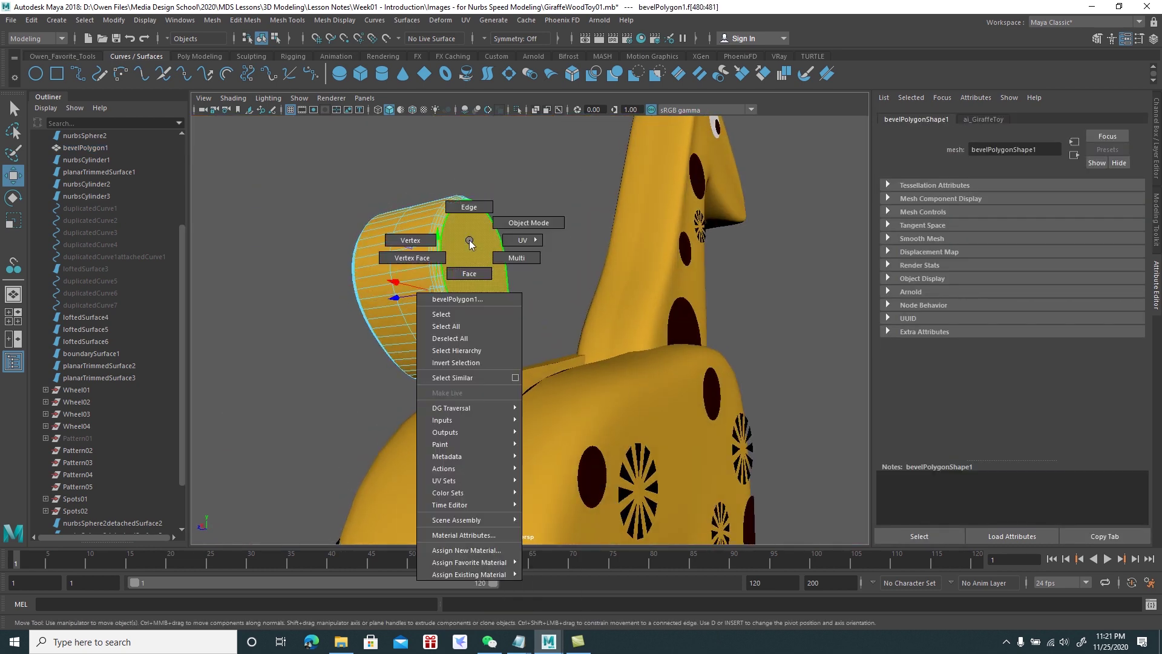
mouse_move(468, 574)
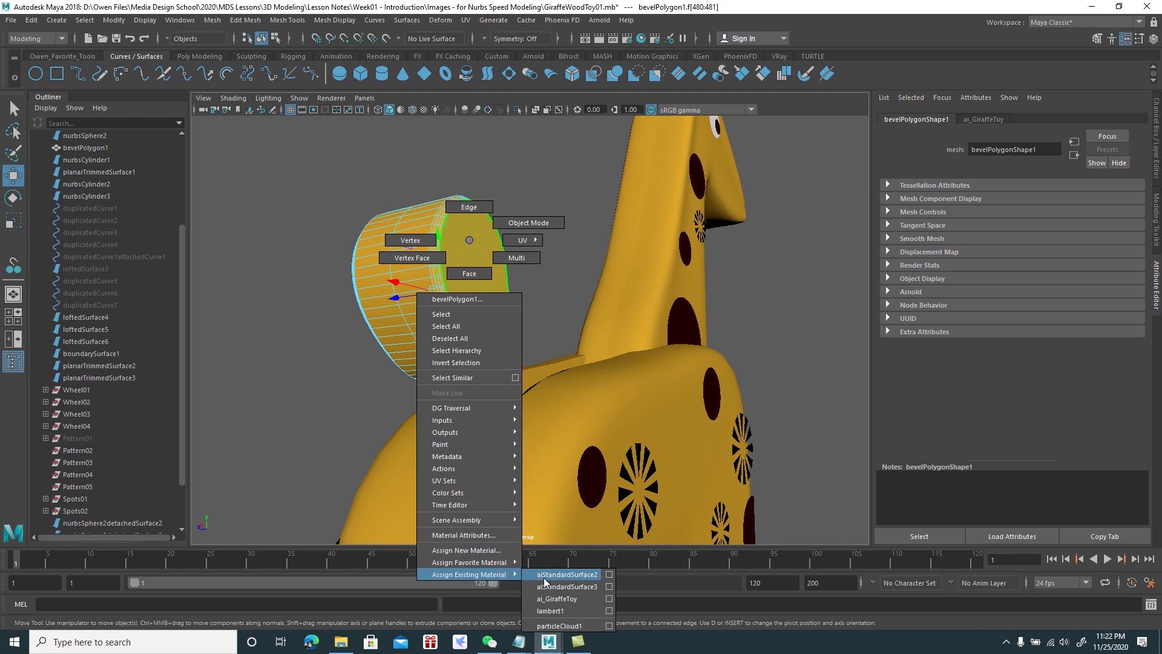
click(540, 577)
click(552, 233)
mouse_move(551, 233)
alt+mouse_down()
mouse_move(500, 257)
mouse_move(635, 255)
alt+mouse_up()
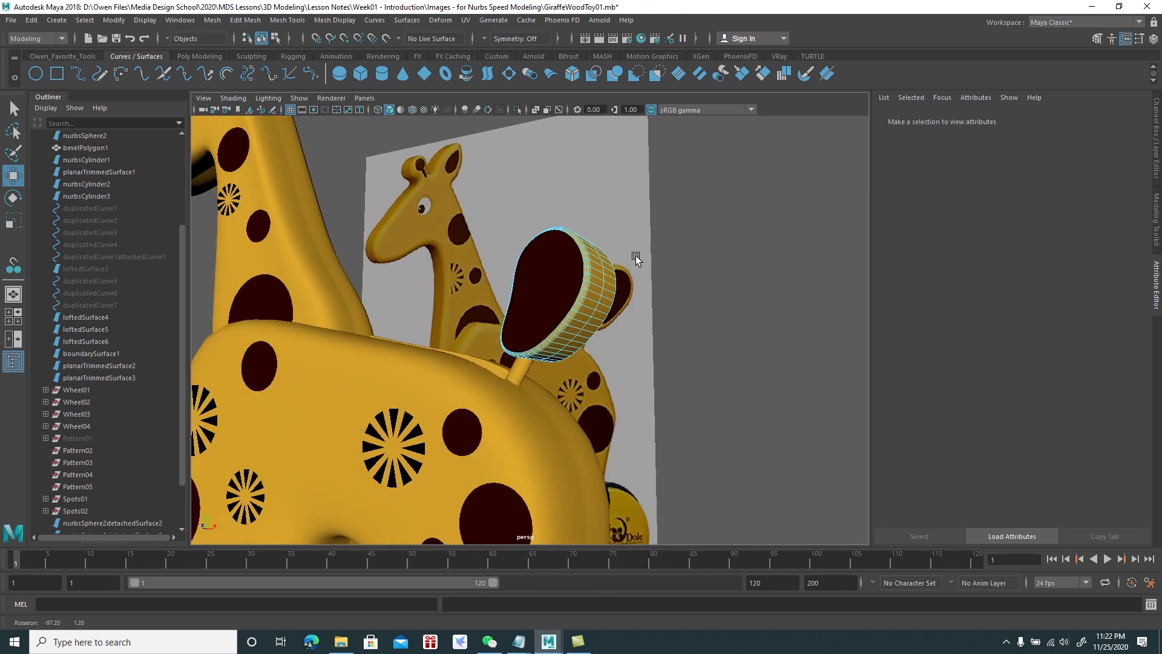
right_drag(600, 273, 641, 258)
scroll(640, 257, down, 5)
click(607, 247)
mouse_move(571, 285)
alt+mouse_down()
mouse_move(607, 247)
mouse_move(672, 268)
mouse_move(670, 278)
mouse_move(641, 260)
mouse_move(636, 272)
mouse_move(709, 274)
mouse_move(680, 298)
mouse_move(625, 259)
mouse_move(633, 247)
mouse_move(633, 275)
mouse_move(643, 271)
mouse_move(646, 262)
mouse_move(599, 285)
alt+mouse_up()
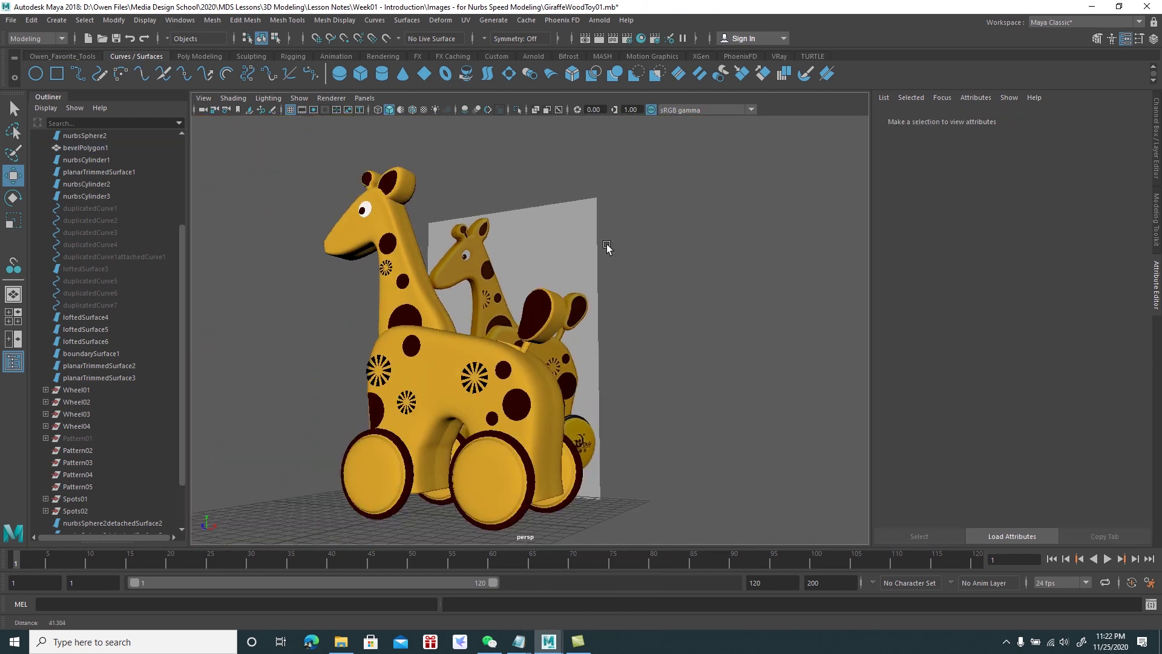
Orbit and zoom around the finished giraffe pull toy beside the reference
scroll(623, 253, up, 2)
scroll(469, 404, up, 3)
alt+drag(469, 404, 427, 336)
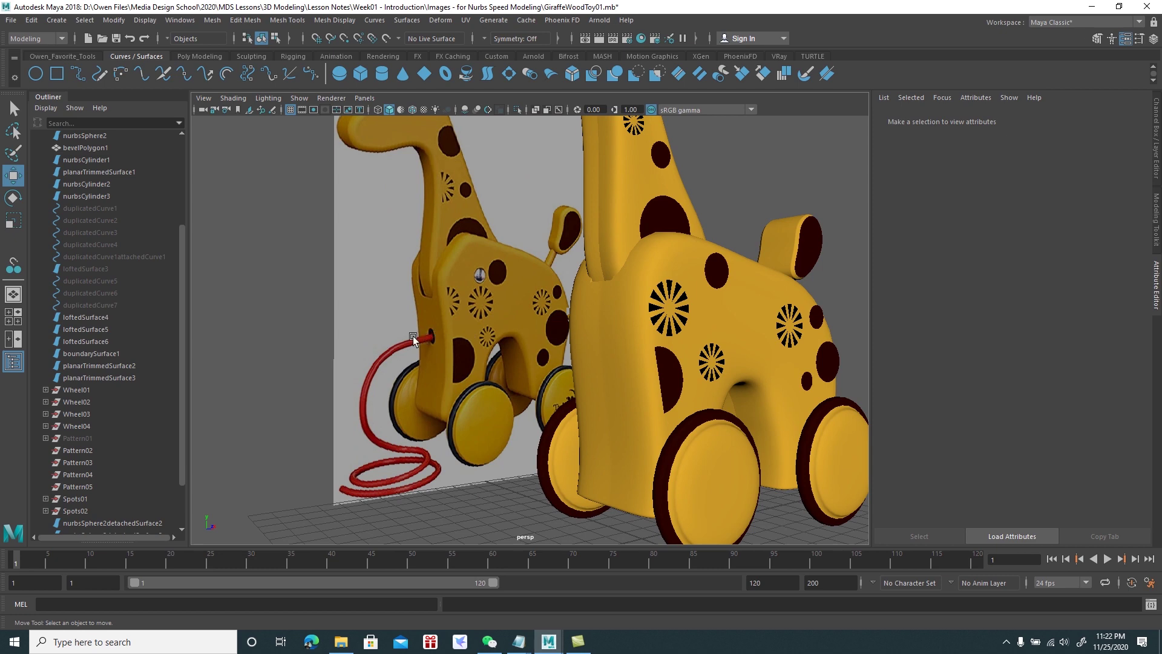
scroll(424, 376, down, 3)
alt+drag(459, 329, 497, 388)
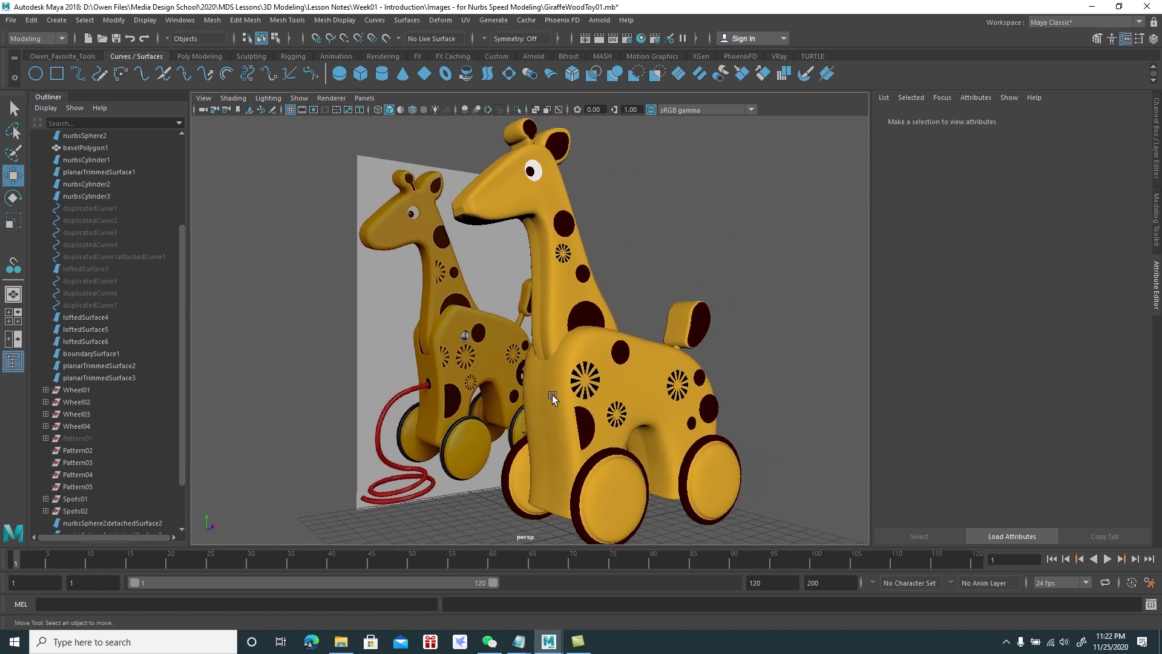
mouse_move(612, 429)
alt+mouse_down()
mouse_move(627, 405)
mouse_move(648, 402)
mouse_move(627, 401)
alt+mouse_up()
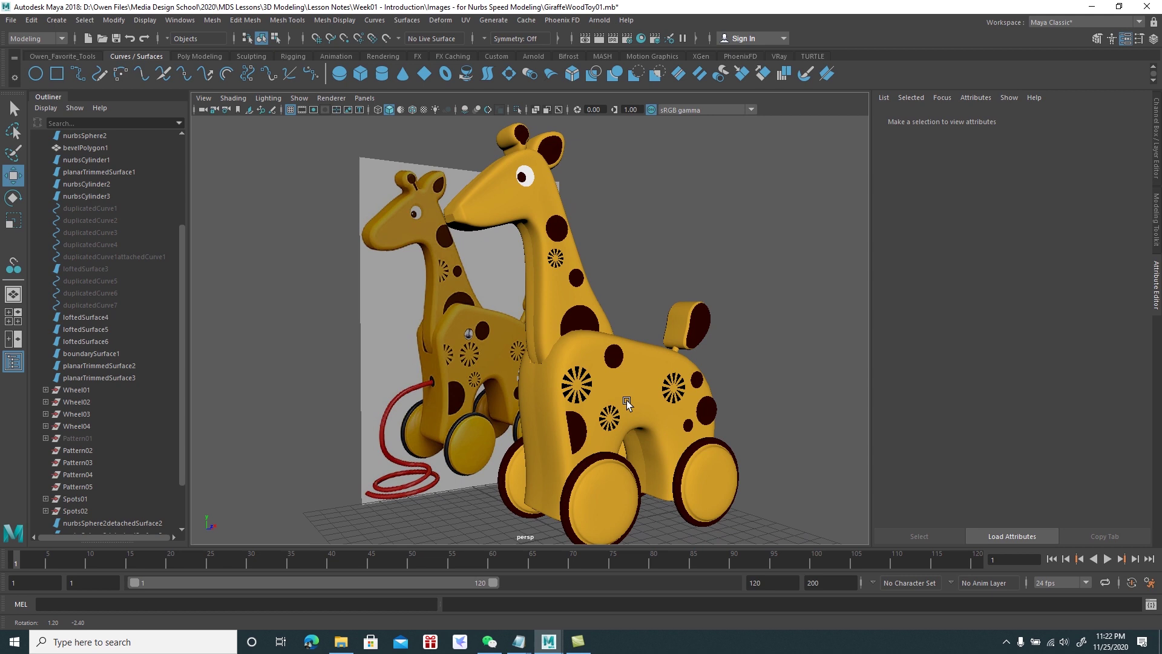
scroll(620, 400, up, 2)
alt+drag(620, 401, 618, 396)
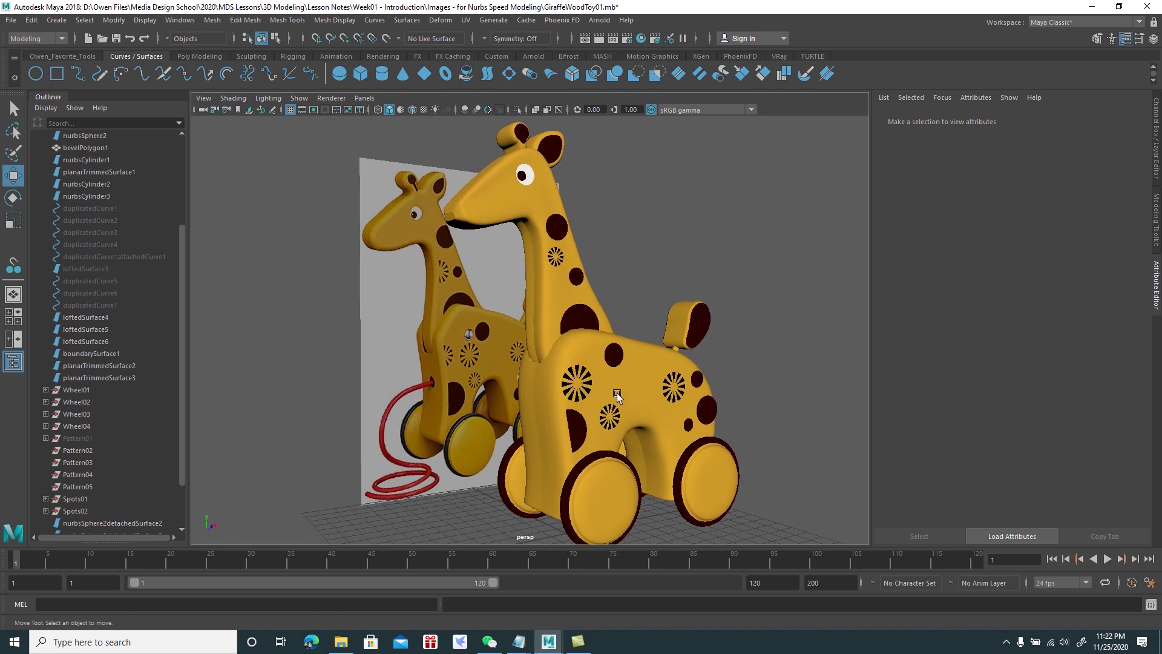
alt+middle_drag(619, 399, 612, 392)
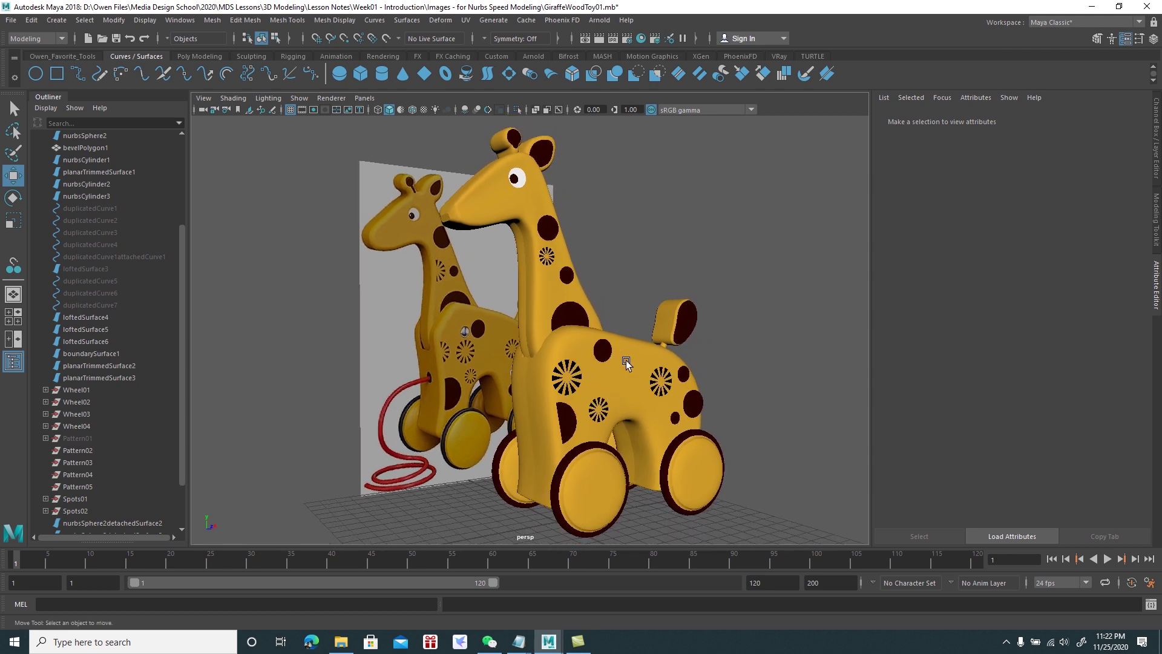